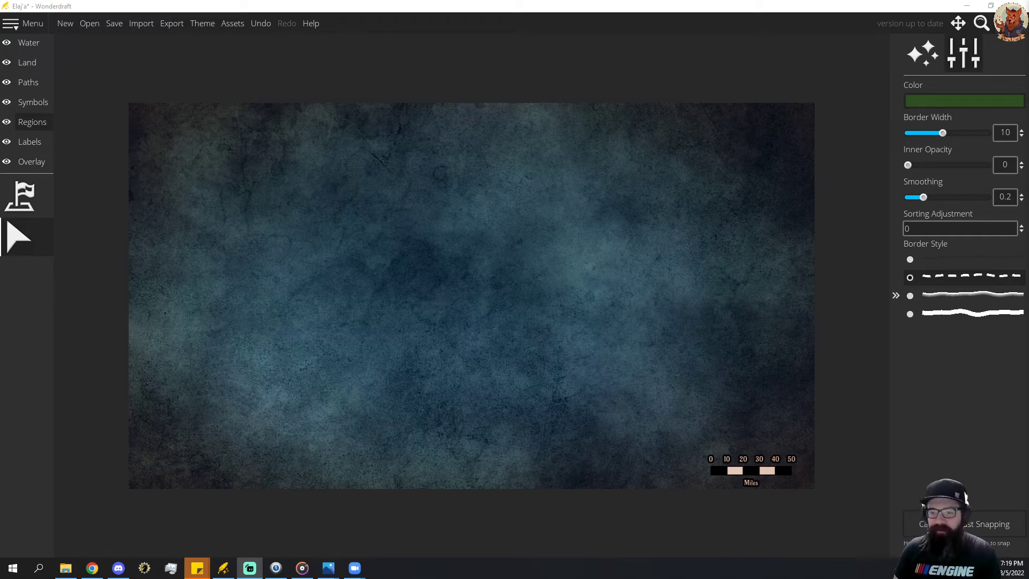
Lower the playback volume slightly in Groove Music and minimize the player.
click(302, 568)
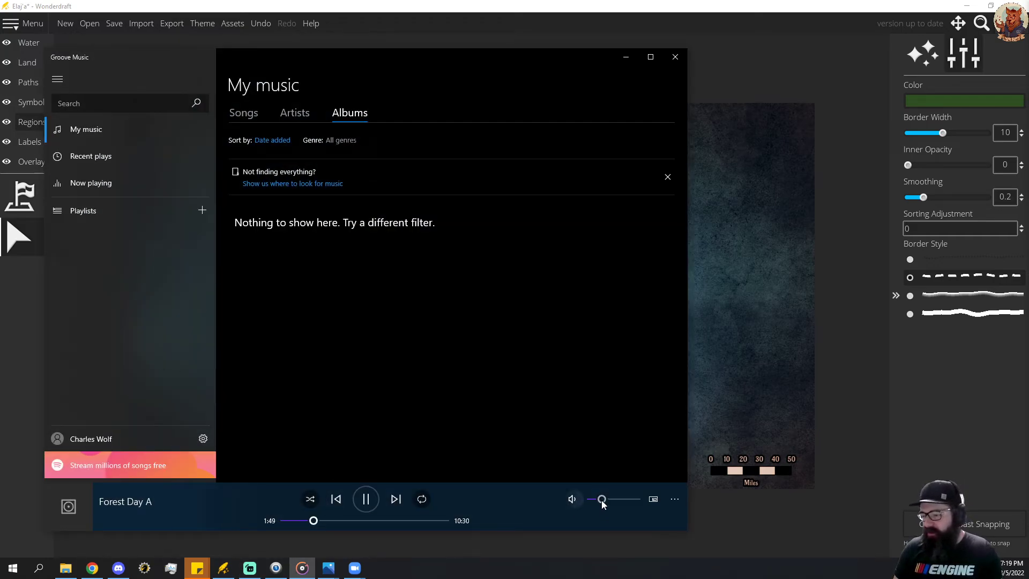
drag(602, 501, 598, 501)
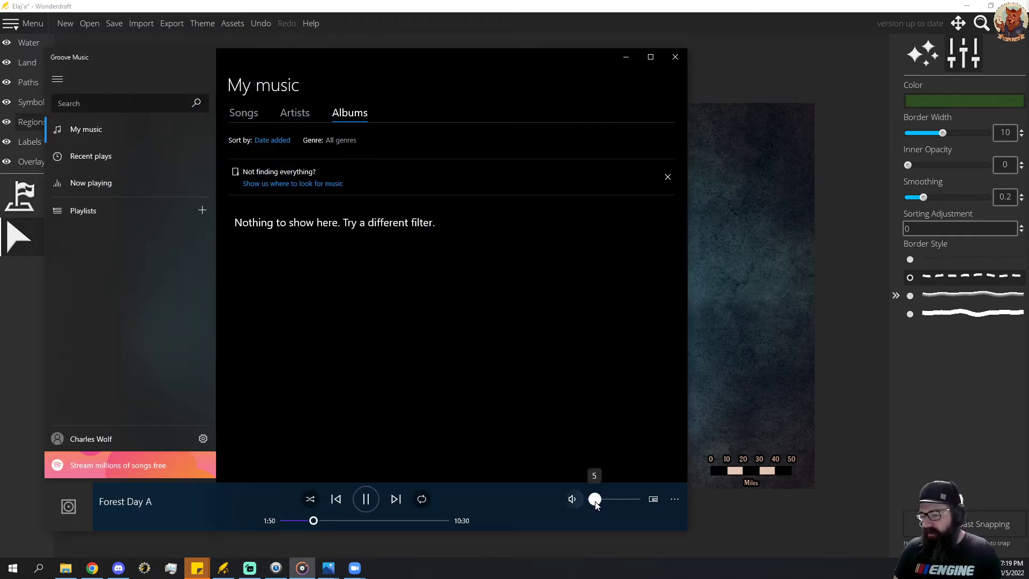
click(625, 57)
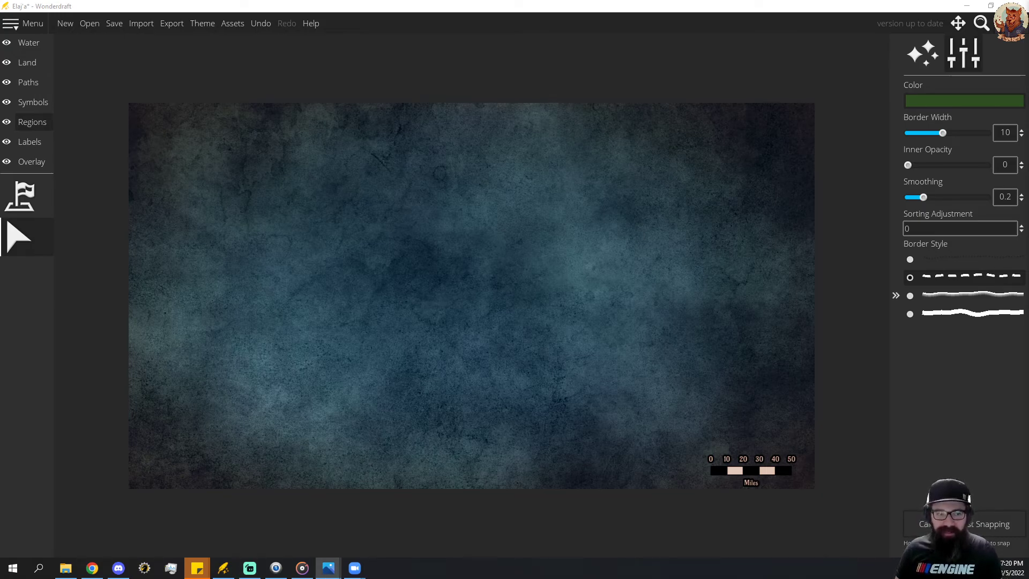
View the full Mignyia continent map in the Photos app and move its window away again.
click(329, 568)
click(674, 19)
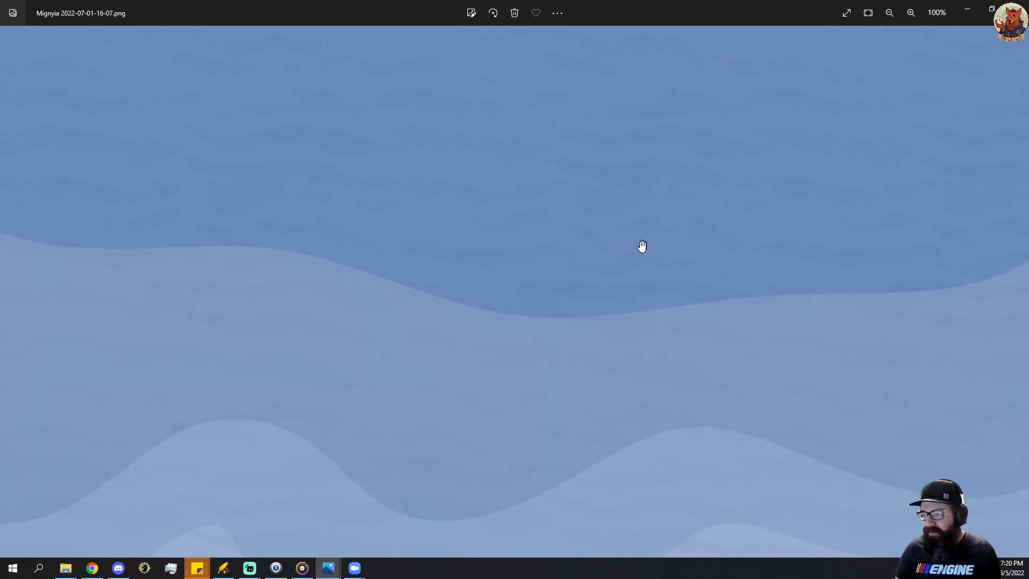
scroll(642, 246, down, 5)
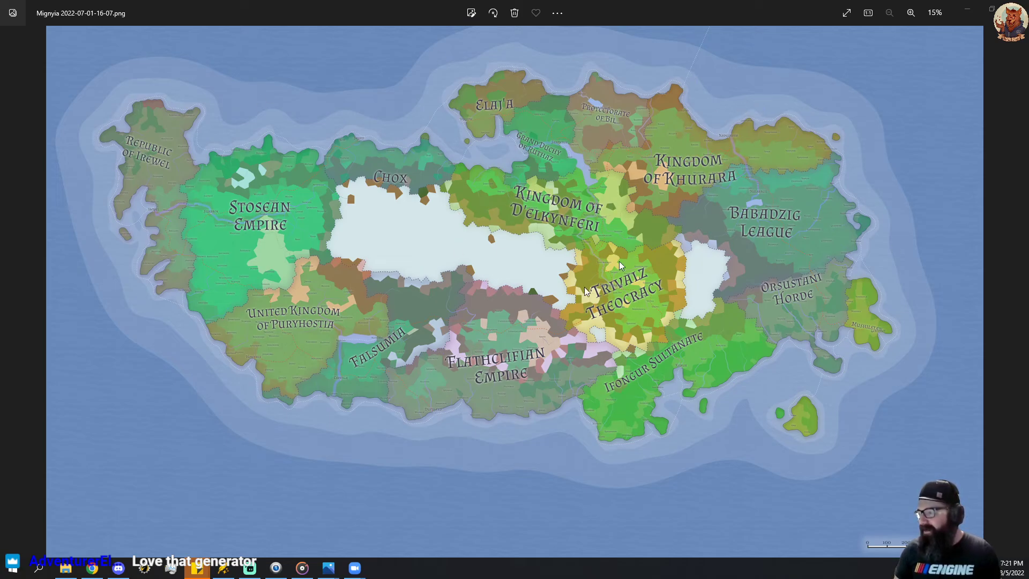
drag(654, 4, 0, 60)
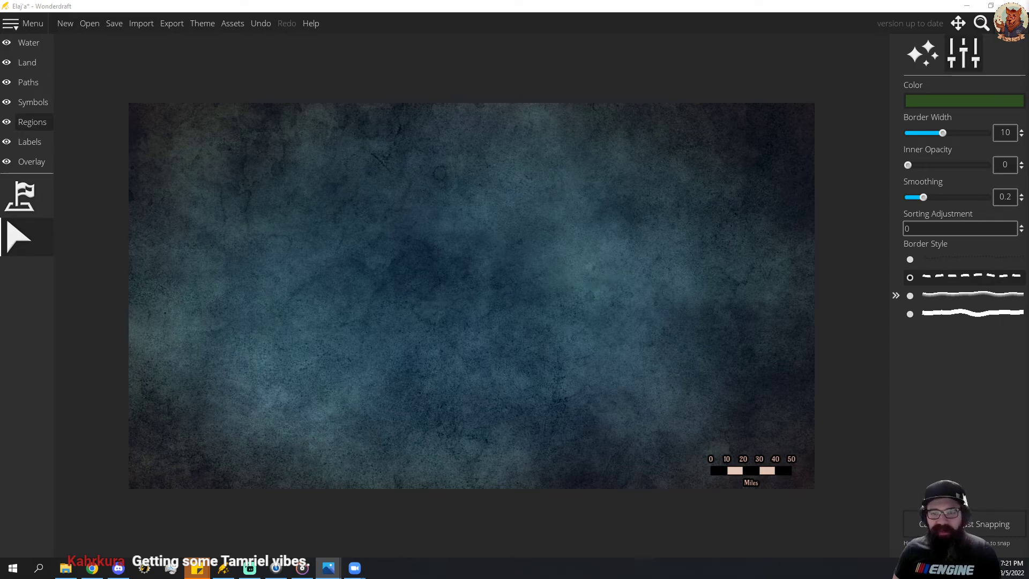
Examine the in-progress Roaring Shores map image, focusing on the Orsustani Horde and Babadzig League regions.
drag(0, 110, 544, 90)
click(696, 90)
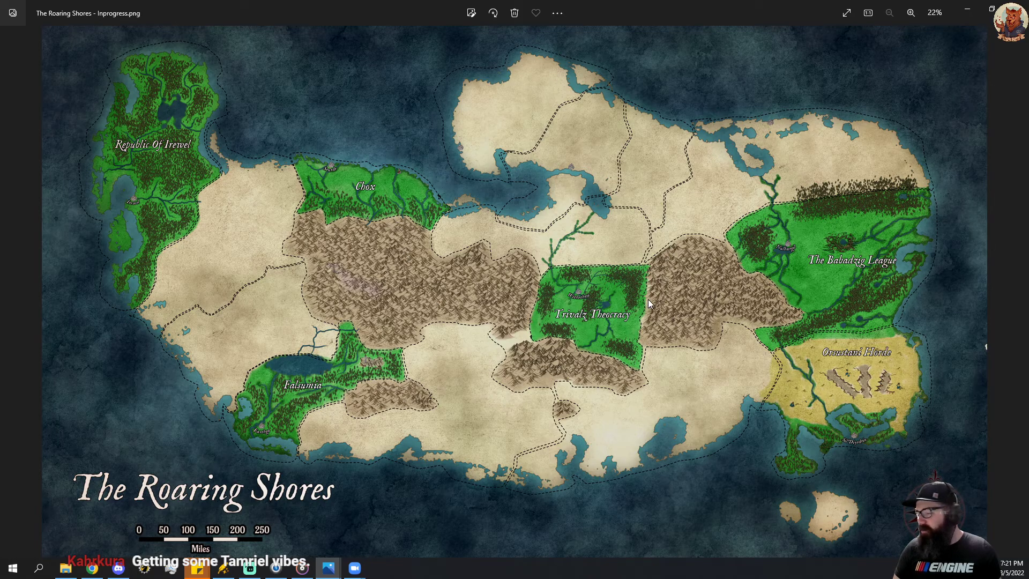
scroll(942, 400, up, 5)
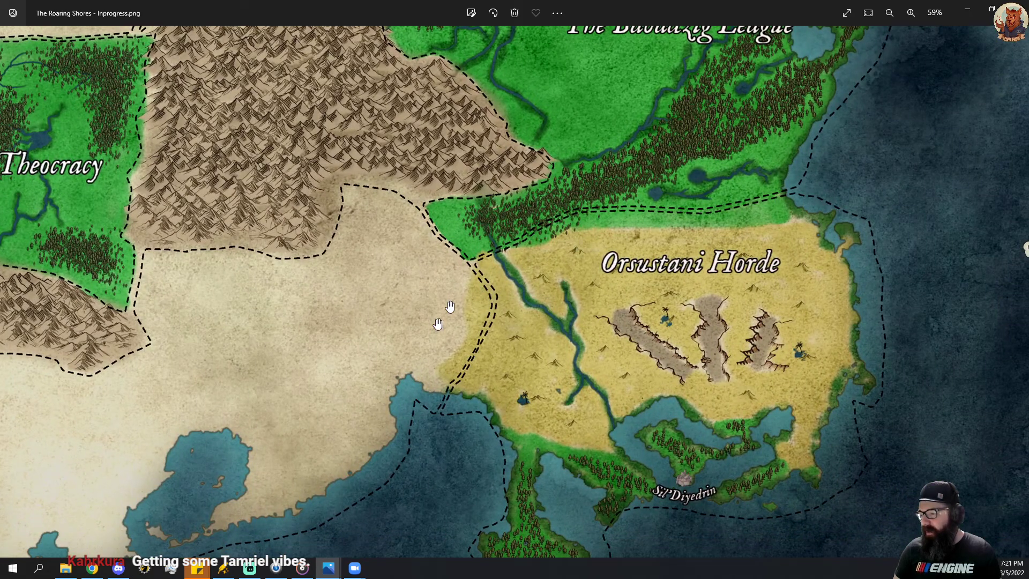
drag(755, 369, 761, 288)
drag(698, 241, 721, 544)
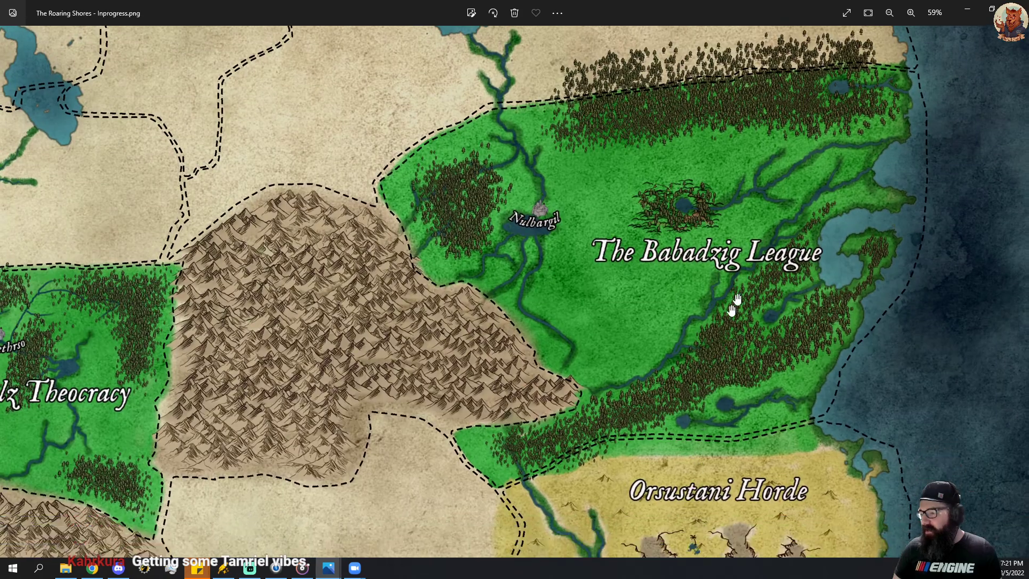
scroll(705, 313, down, 5)
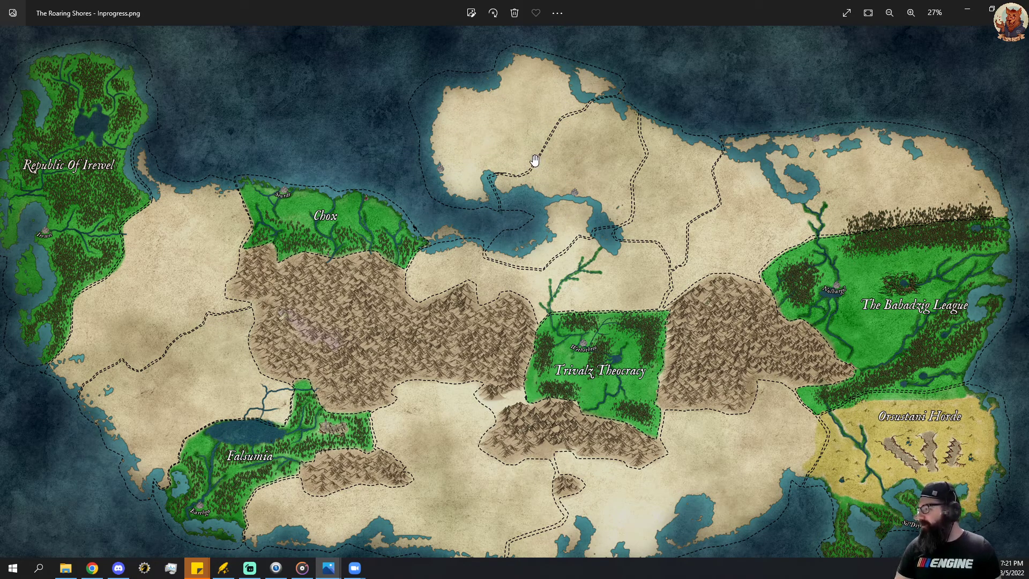
Compare the Elaj'a region on the Mignyia map with the northern peninsula of the Roaring Shores map.
drag(0, 125, 601, 76)
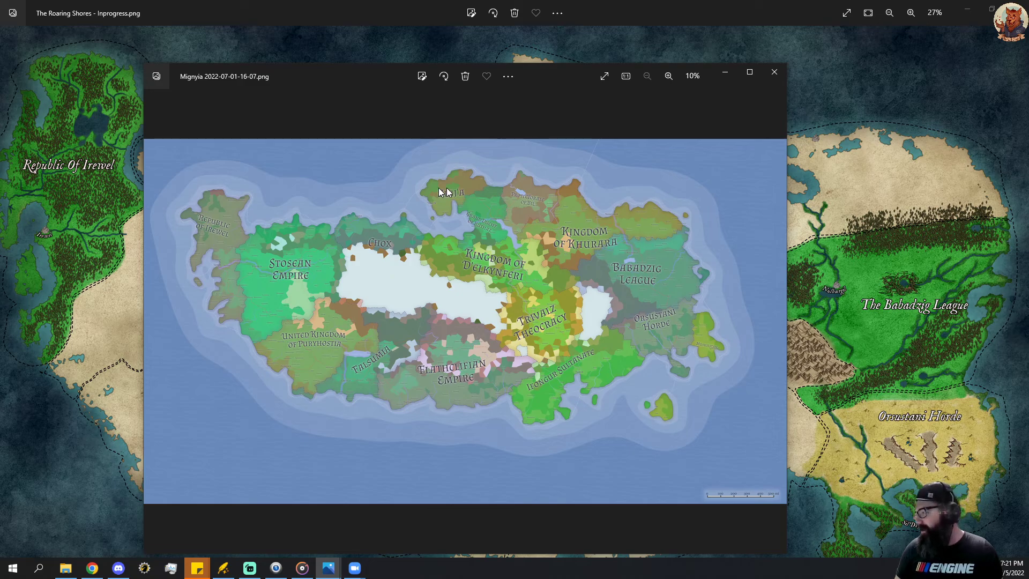
drag(570, 79, 214, 15)
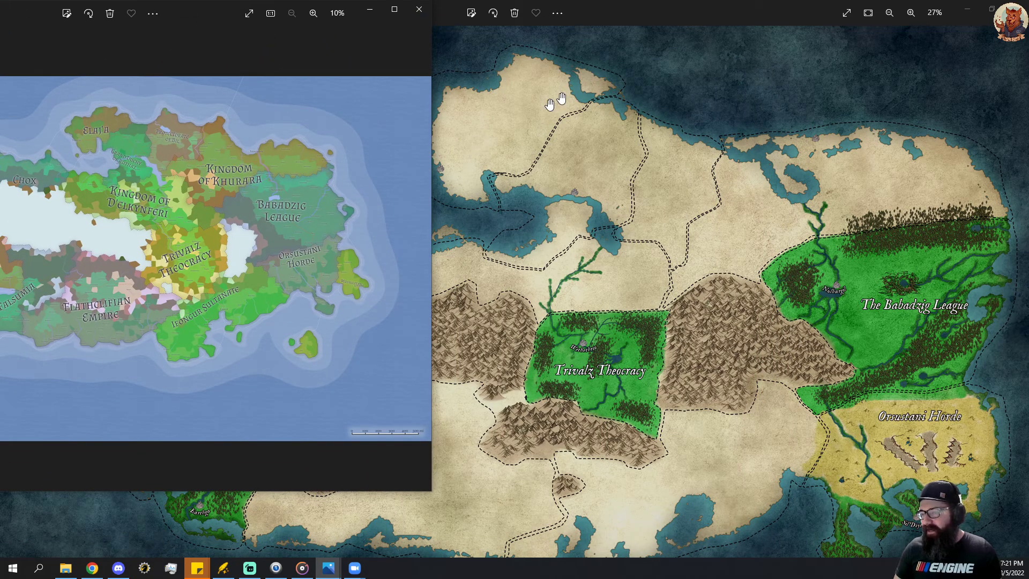
drag(199, 9, 0, 0)
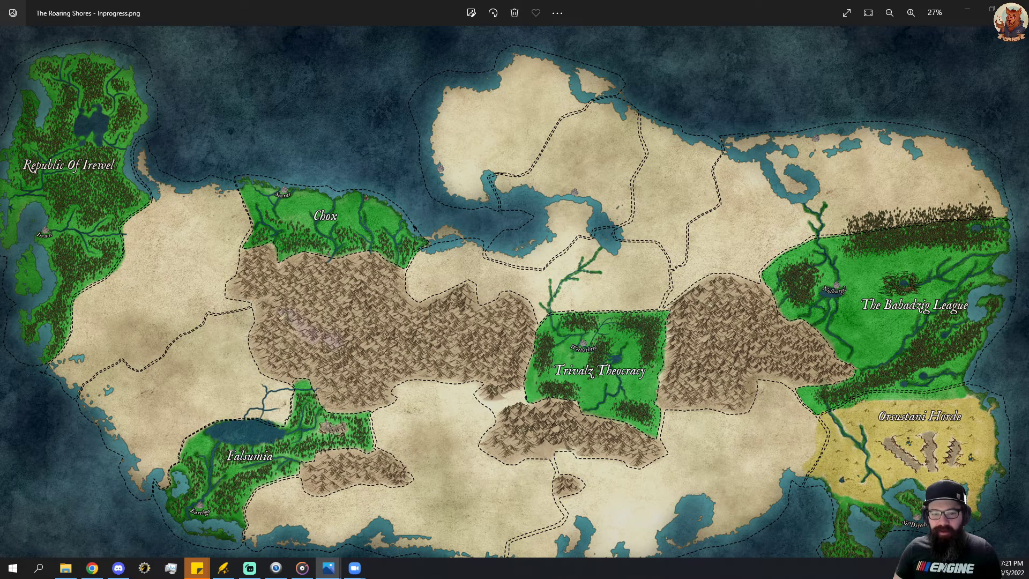
Put the Roaring Shores image away and examine the regional map of the Babadzig League.
drag(648, 10, 0, 81)
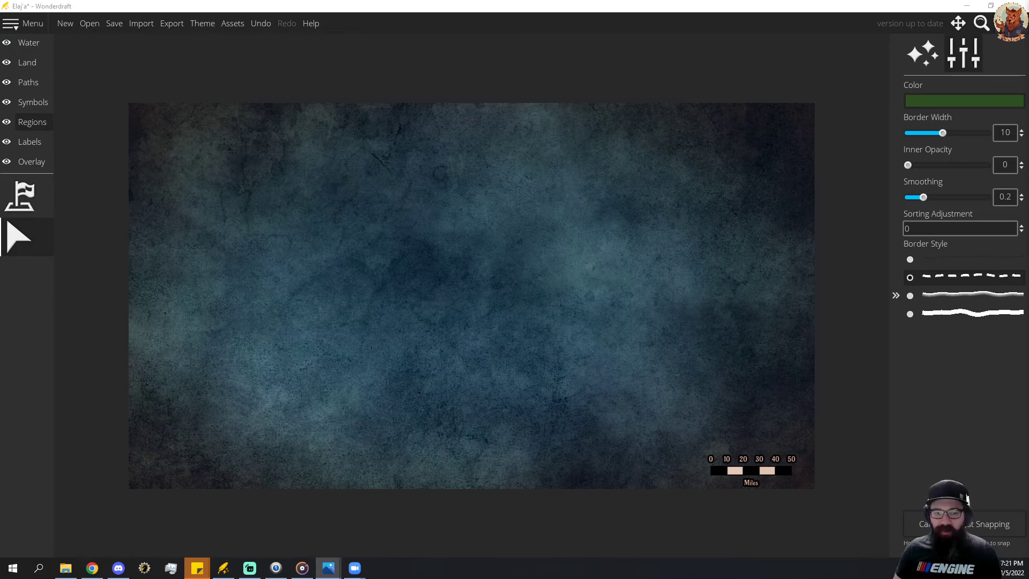
drag(0, 89, 0, 48)
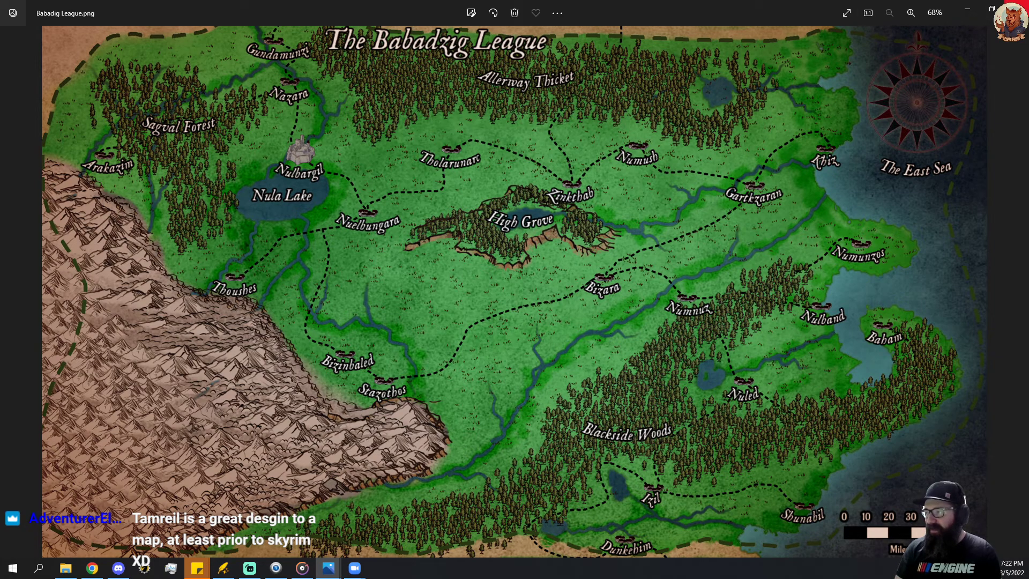
click(1016, 8)
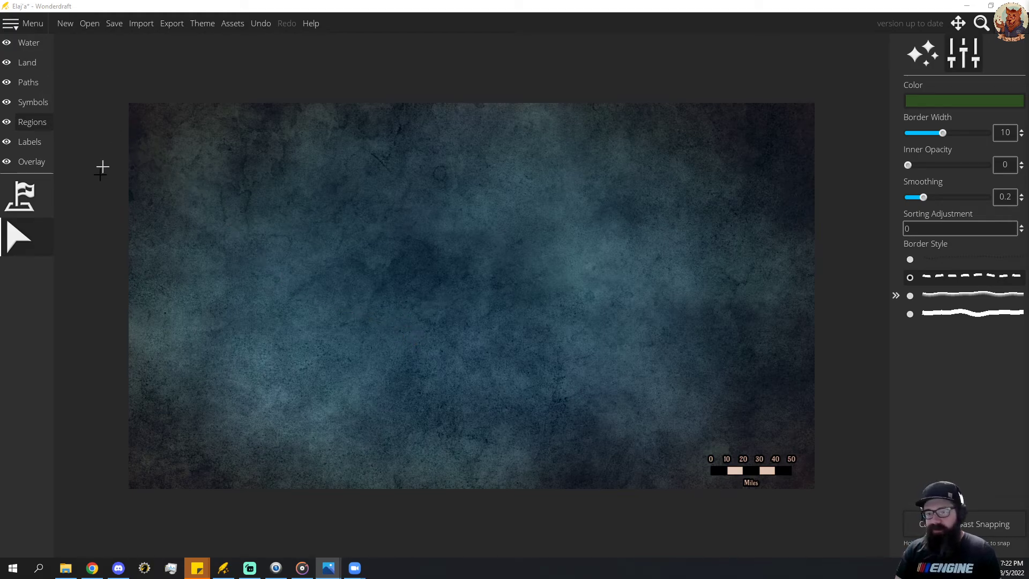
Try painting rough-edged bands of land on the empty Wonderdraft map by raising the landmass with roughness around 1.03 to 1.05.
click(28, 65)
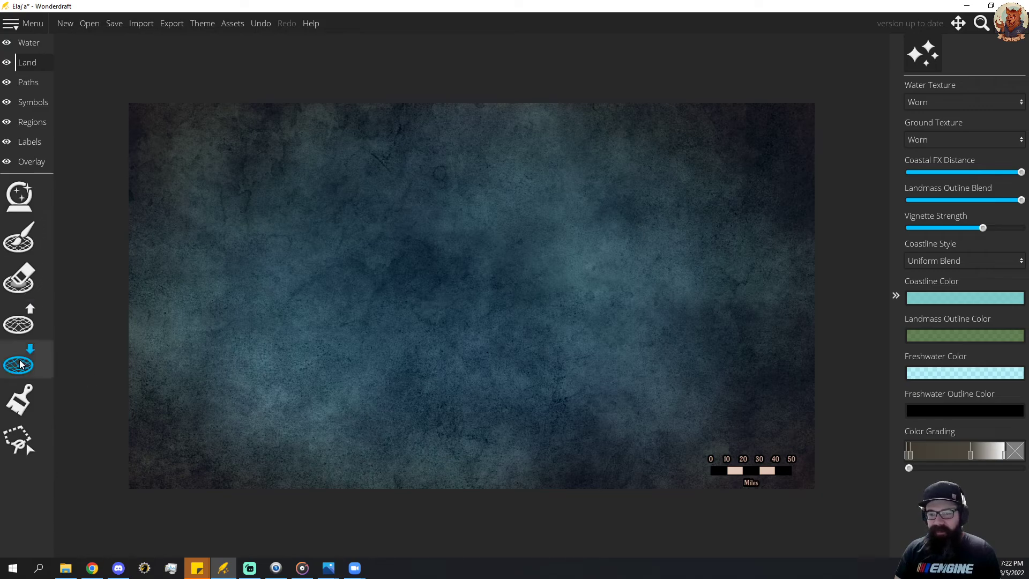
click(14, 329)
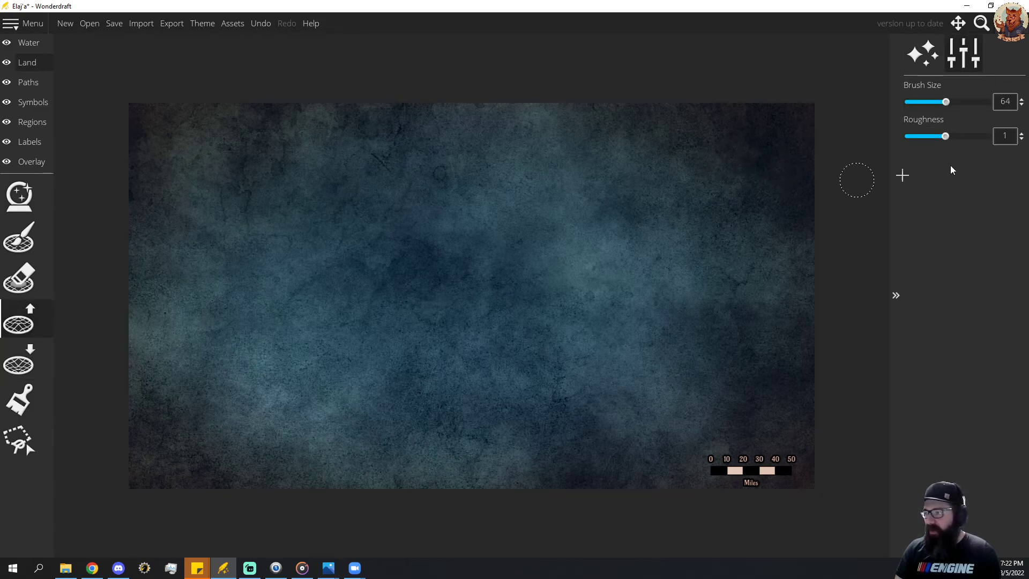
drag(946, 137, 948, 138)
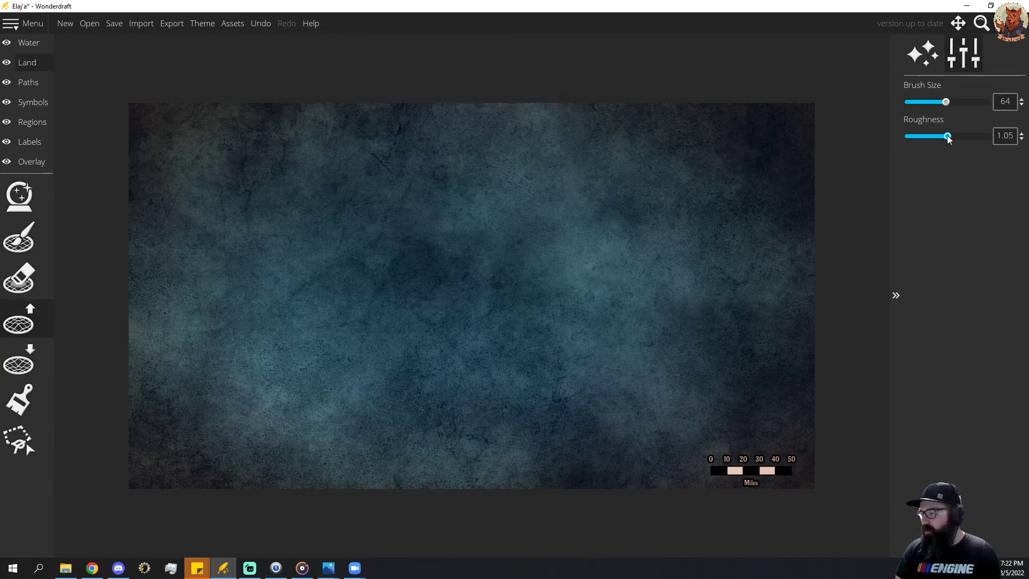
click(484, 209)
mouse_move(632, 208)
mouse_down()
mouse_move(709, 256)
mouse_move(724, 288)
mouse_up()
mouse_move(724, 344)
mouse_down()
mouse_move(636, 327)
mouse_move(537, 255)
mouse_move(659, 374)
mouse_move(679, 319)
mouse_move(652, 267)
mouse_move(593, 216)
mouse_move(530, 214)
mouse_move(483, 276)
mouse_move(500, 268)
mouse_move(533, 361)
mouse_move(601, 287)
mouse_move(349, 301)
mouse_move(646, 186)
mouse_up()
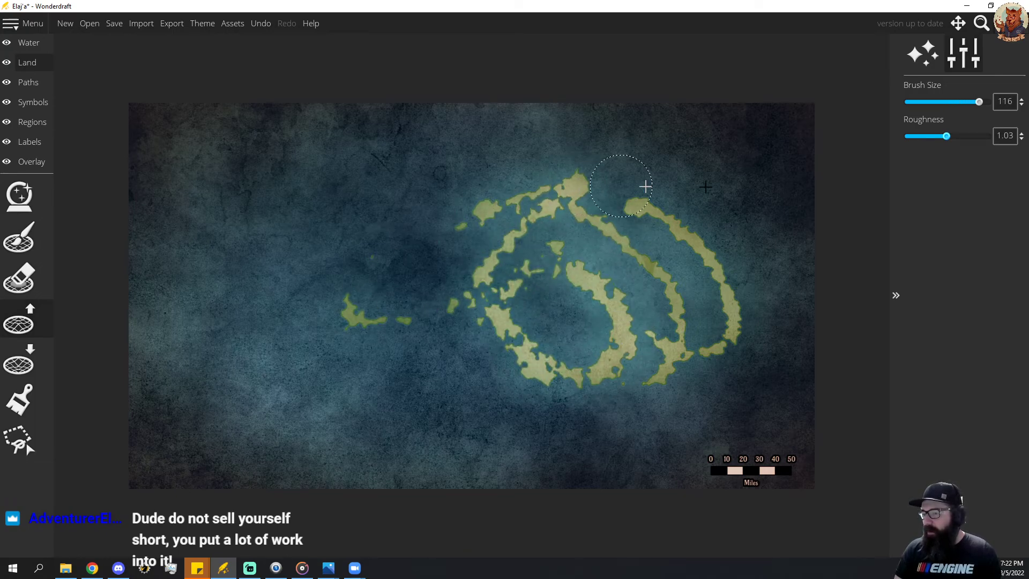
Try a highly rough land band in the map's northeast and a smooth arc in the northwest at roughness 0.1, brush size 116.
mouse_move(743, 249)
mouse_down()
mouse_move(724, 212)
mouse_move(678, 182)
mouse_move(592, 161)
mouse_move(519, 163)
mouse_move(742, 176)
mouse_up()
drag(984, 138, 908, 136)
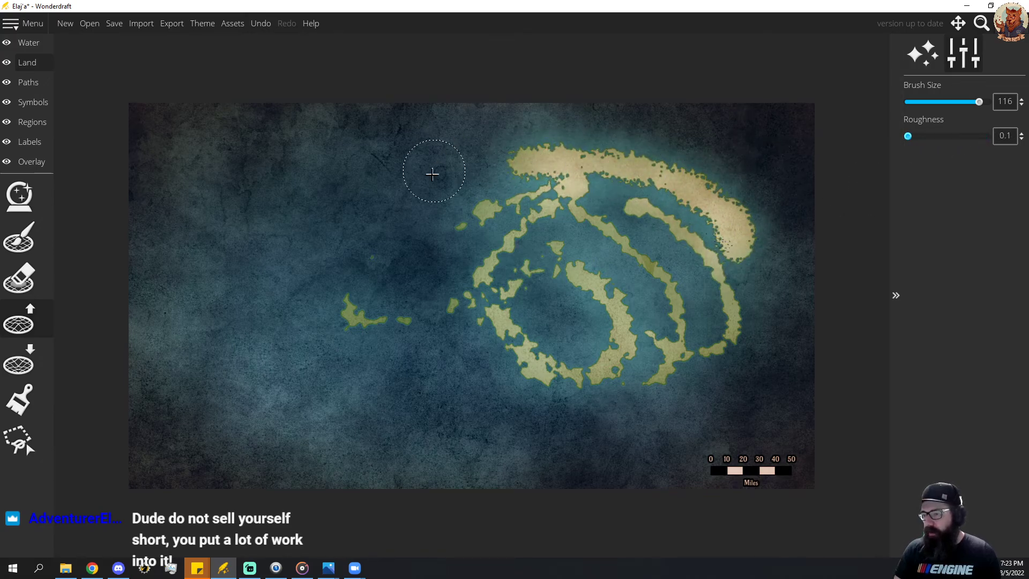
mouse_move(432, 172)
mouse_down()
mouse_move(337, 151)
mouse_move(266, 182)
mouse_up()
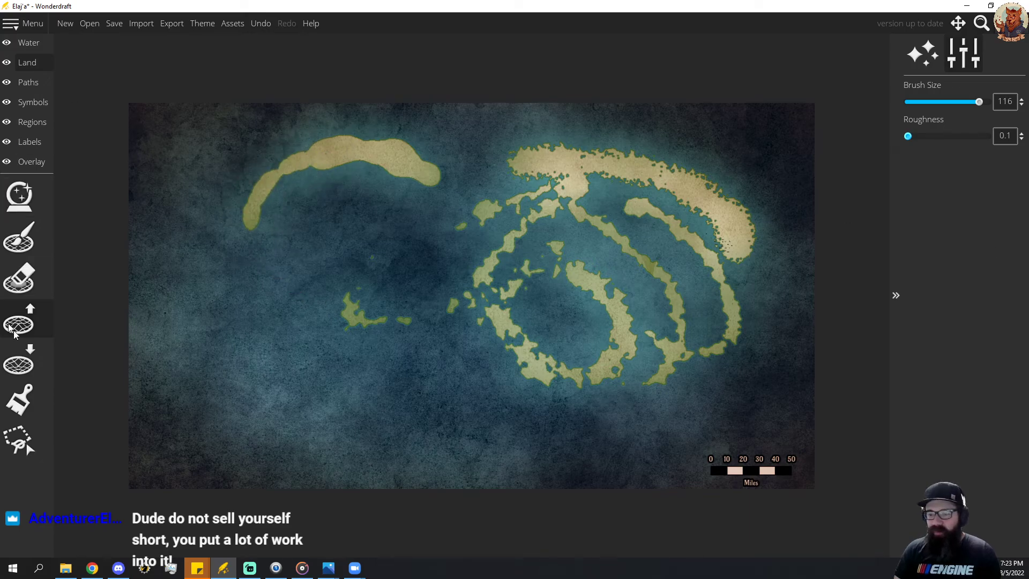
Erase all trial land with the landmass eraser at size 512, and set the raise brush to size 30 and roughness 1.11.
click(19, 278)
mouse_move(375, 214)
mouse_down()
mouse_move(296, 219)
mouse_move(770, 283)
mouse_up()
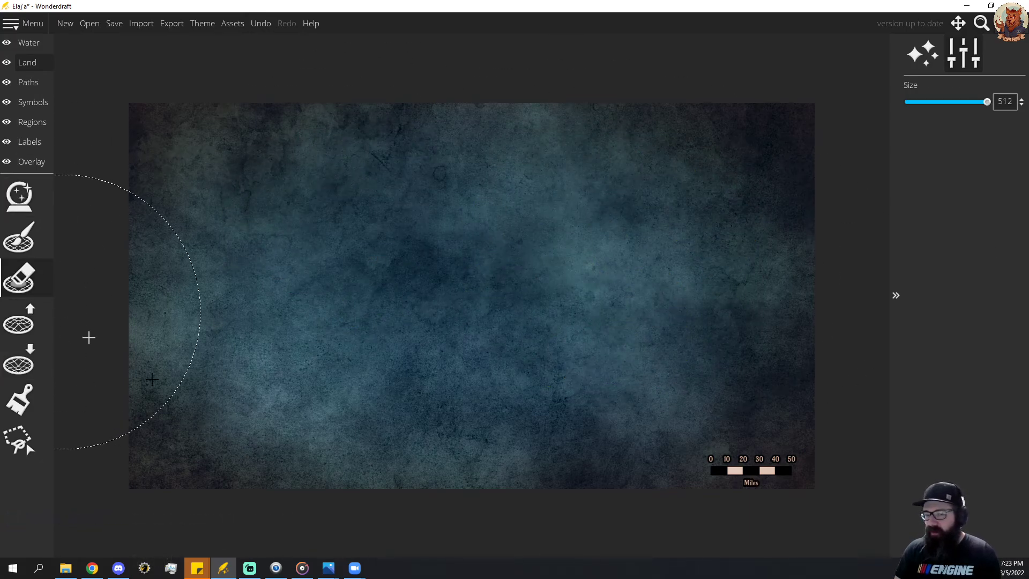
click(20, 322)
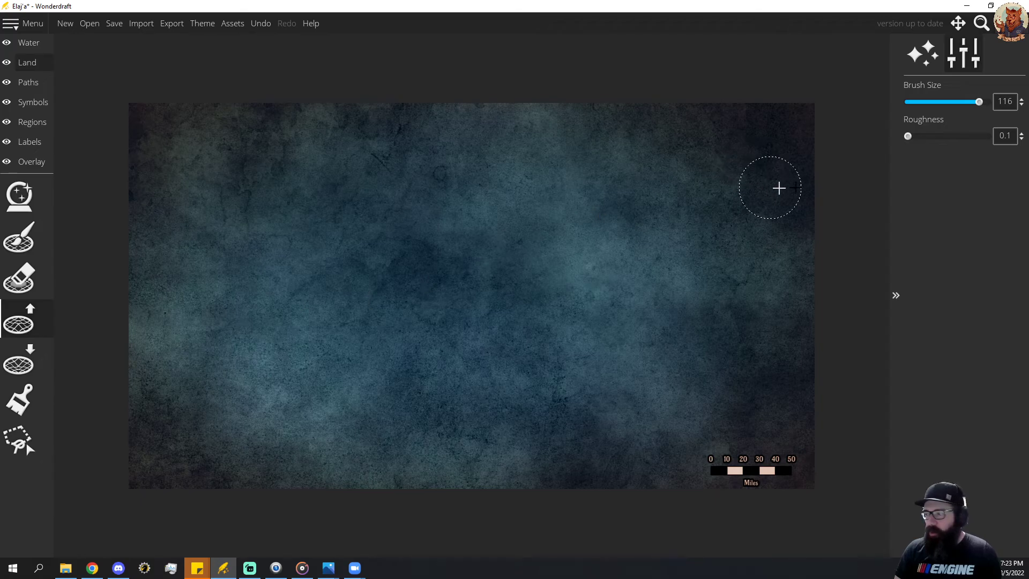
click(948, 137)
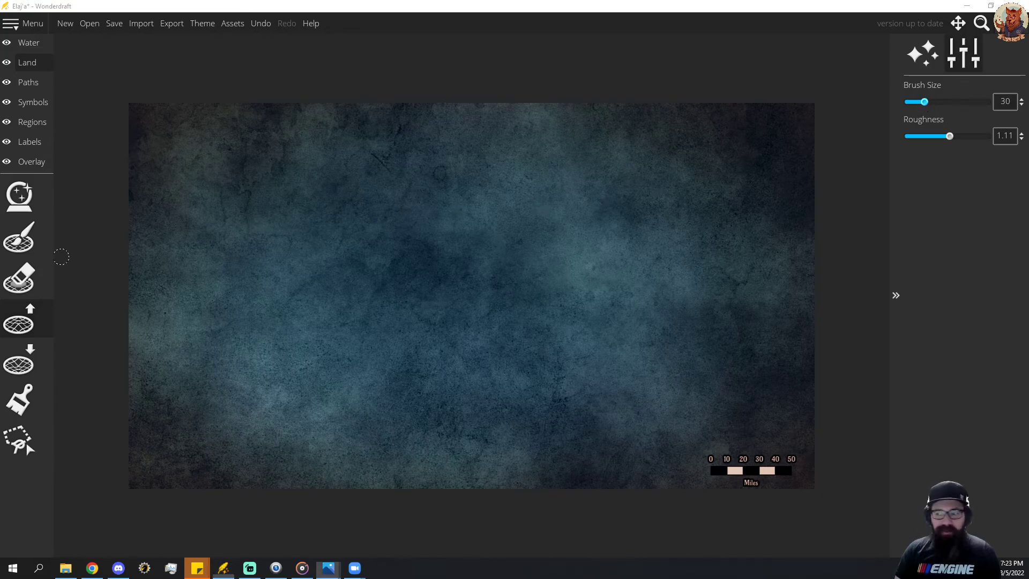
drag(0, 64, 0, 5)
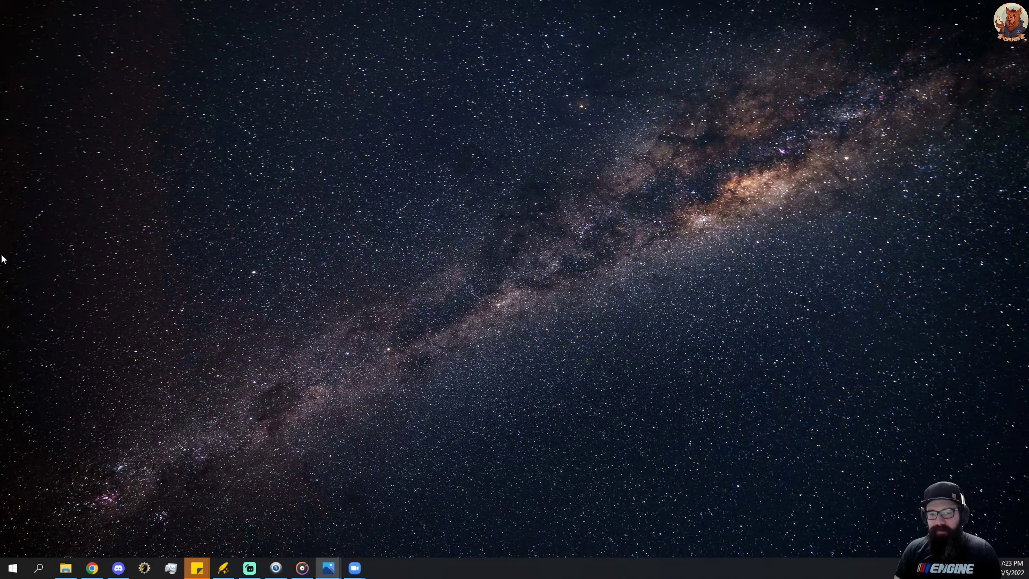
click(224, 568)
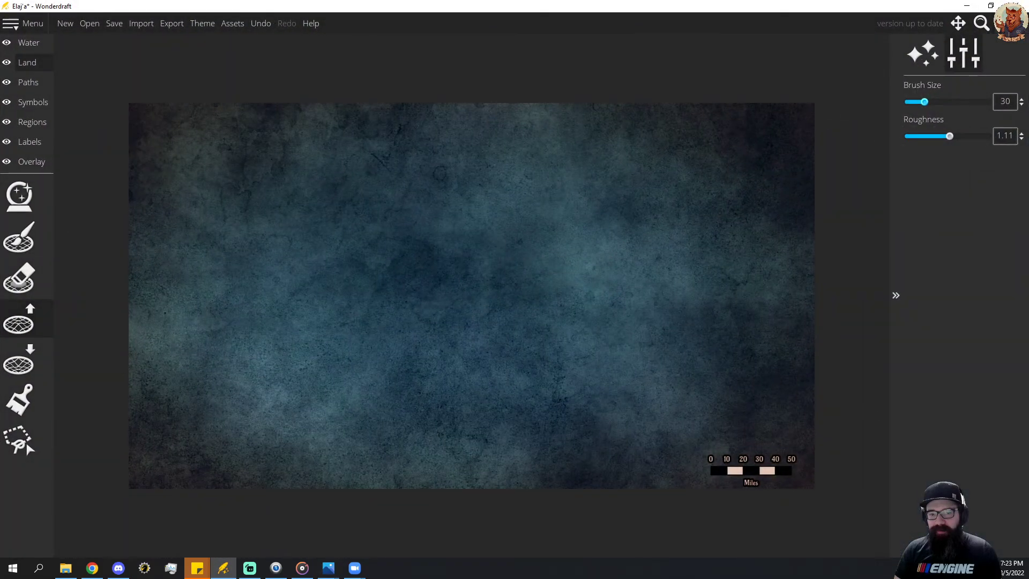
key(alt+Tab)
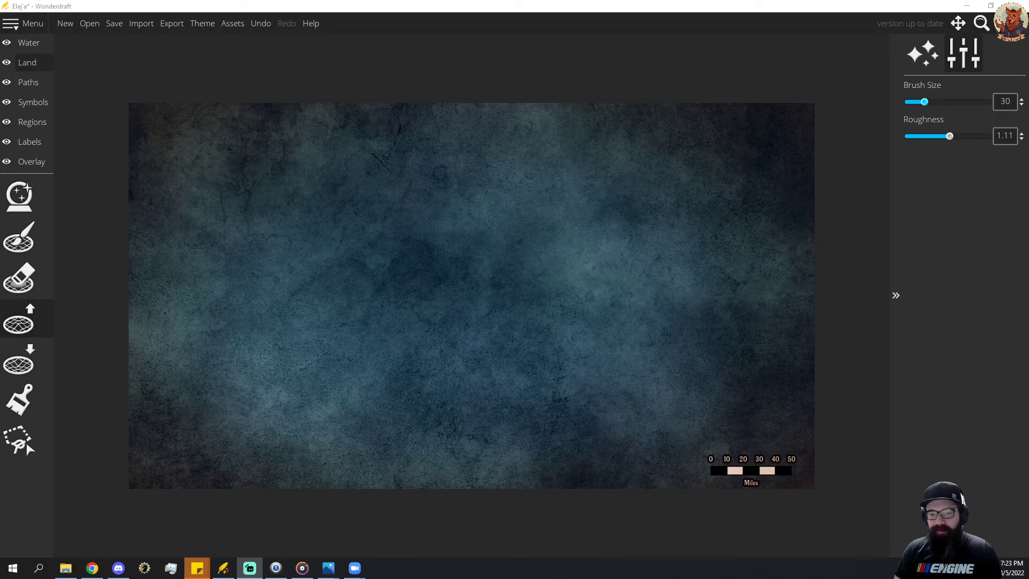
click(479, 205)
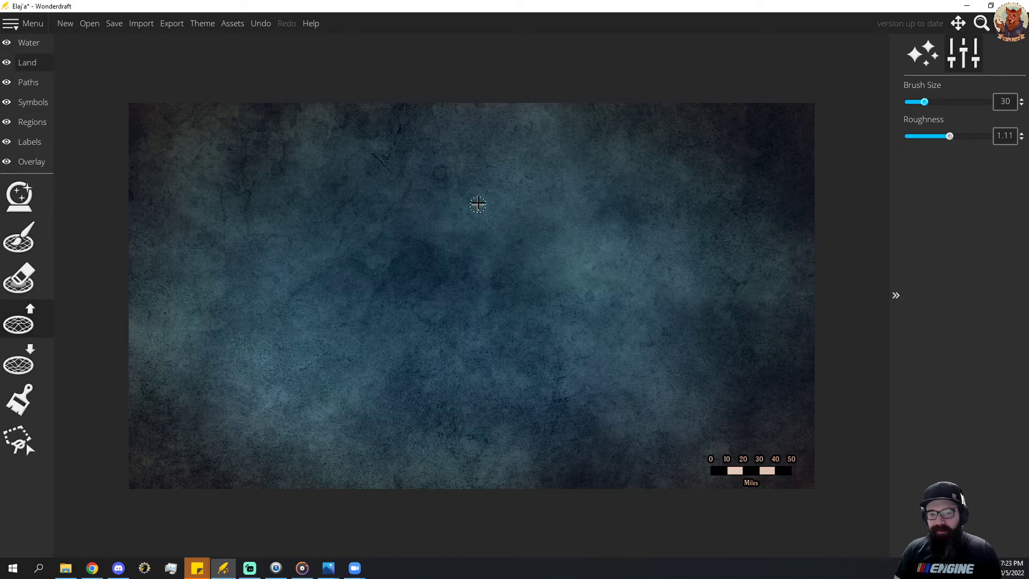
key(alt+Tab)
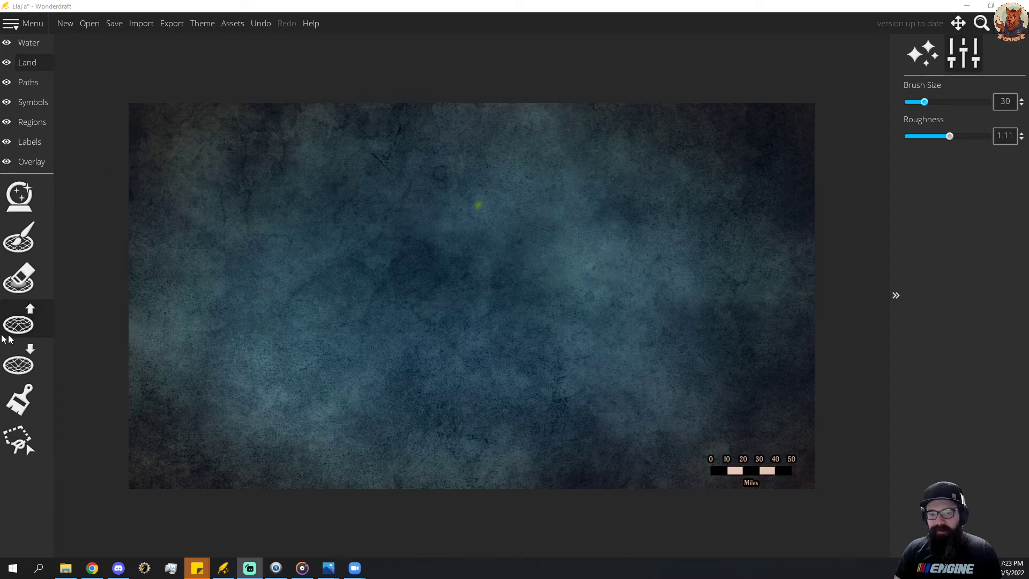
key(alt+Tab)
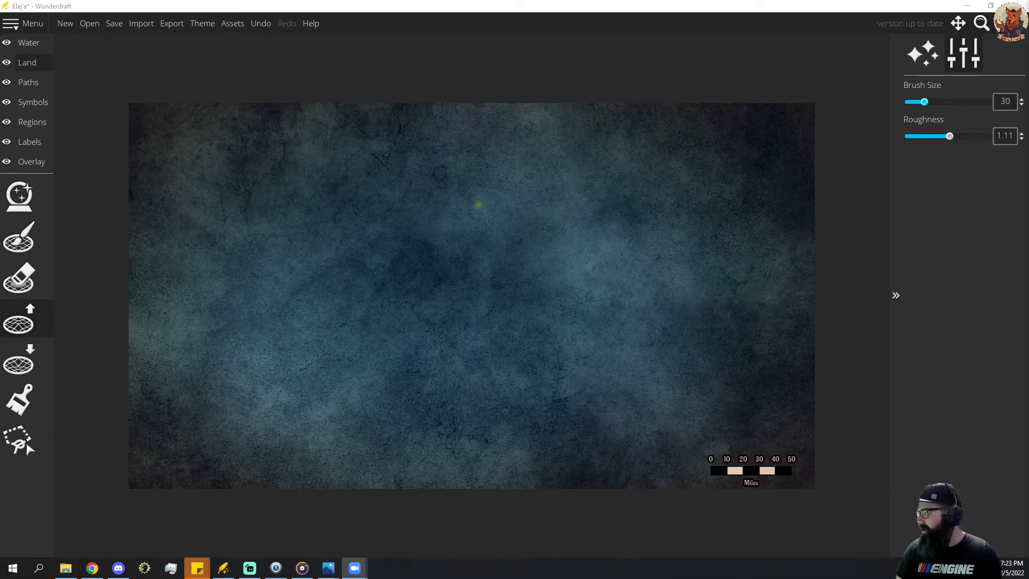
key(alt+Tab)
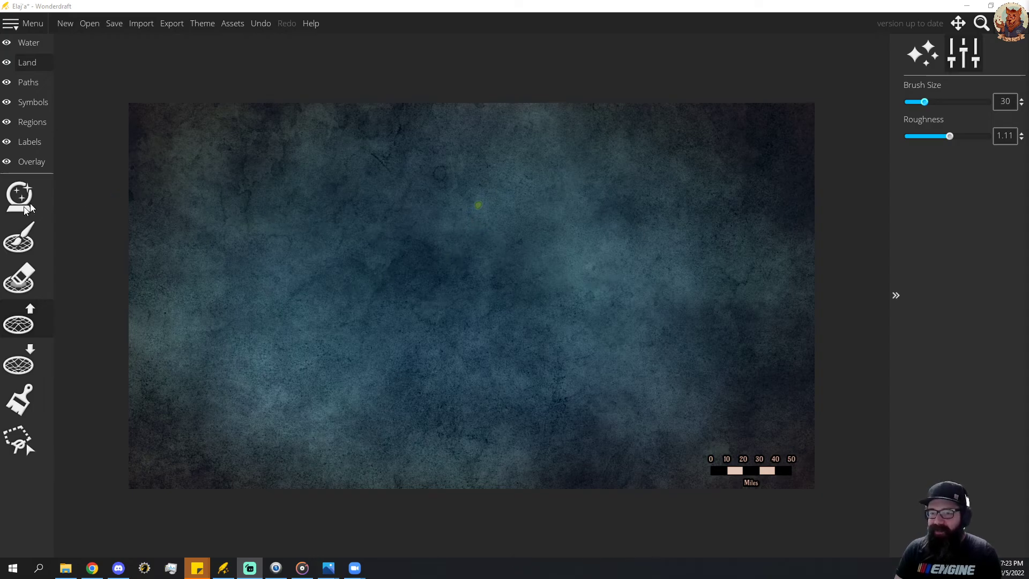
click(22, 287)
click(18, 321)
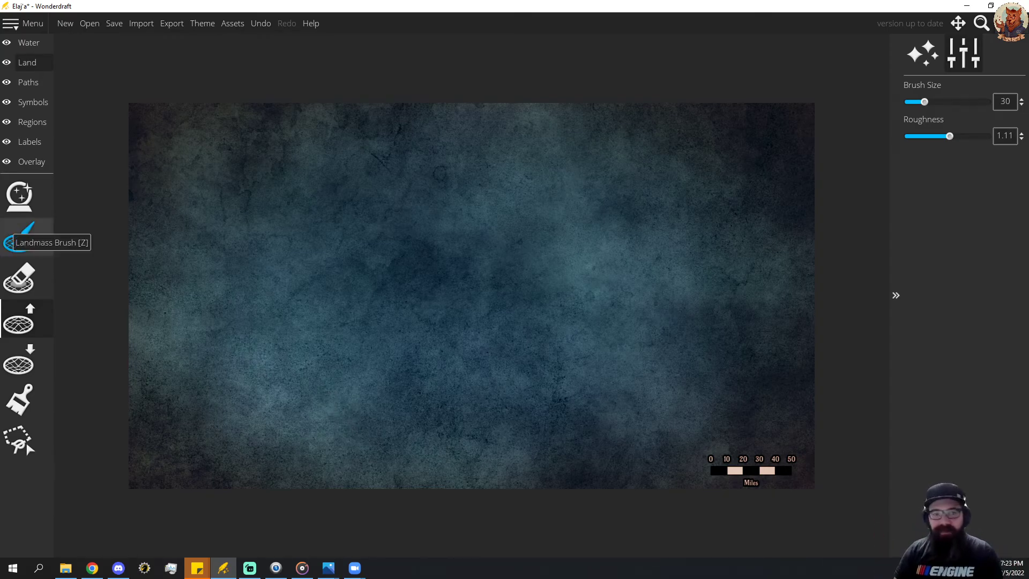
Bring up the Roaring Shores reference map over the Wonderdraft canvas and inspect the northern peninsula's coastline.
drag(0, 41, 294, 41)
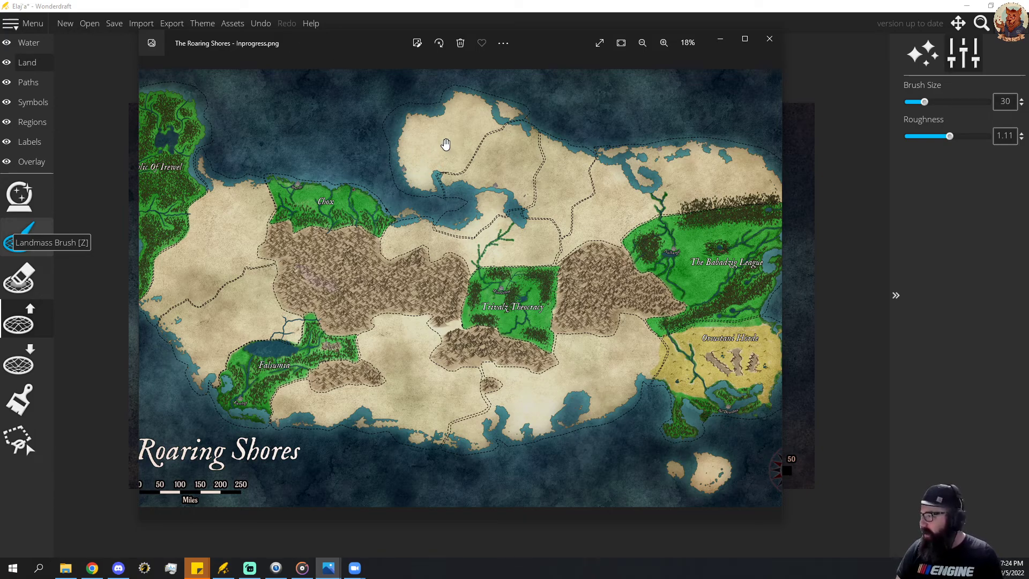
scroll(443, 146, up, 5)
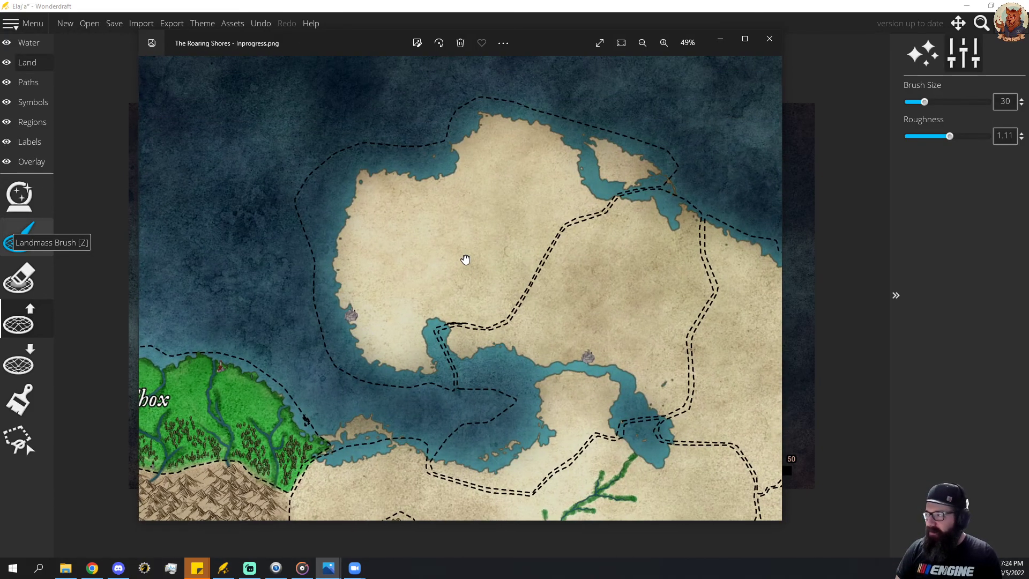
Move the reference map window off the canvas, clear the curved test stroke in the northeast, and return to raising the landmass.
drag(552, 47, 0, 91)
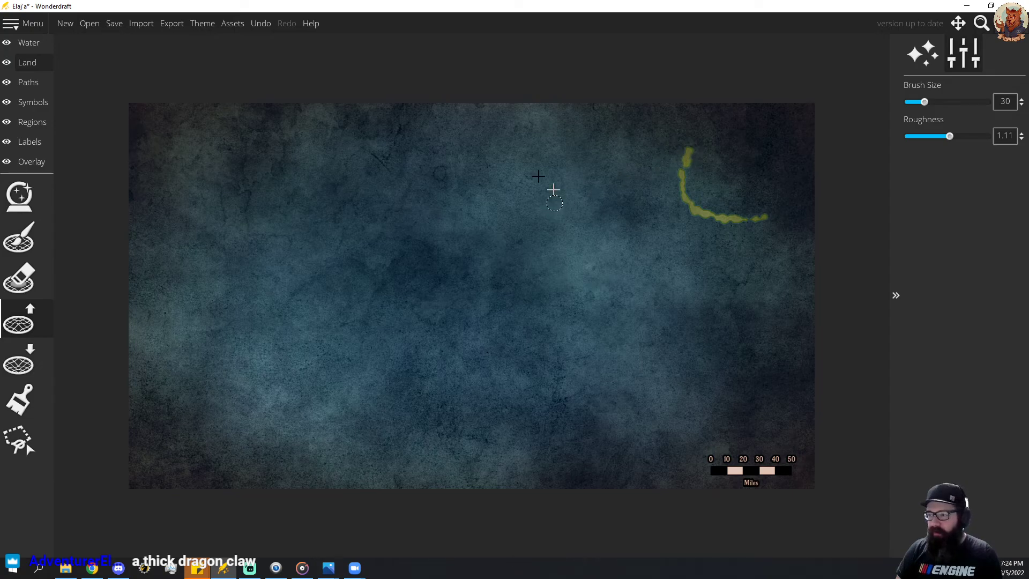
click(19, 277)
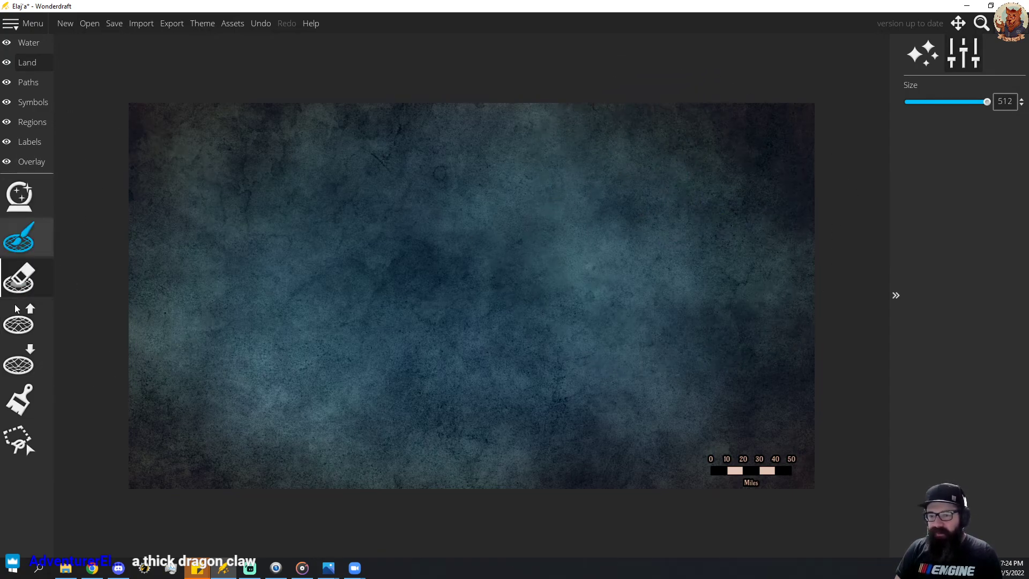
click(44, 322)
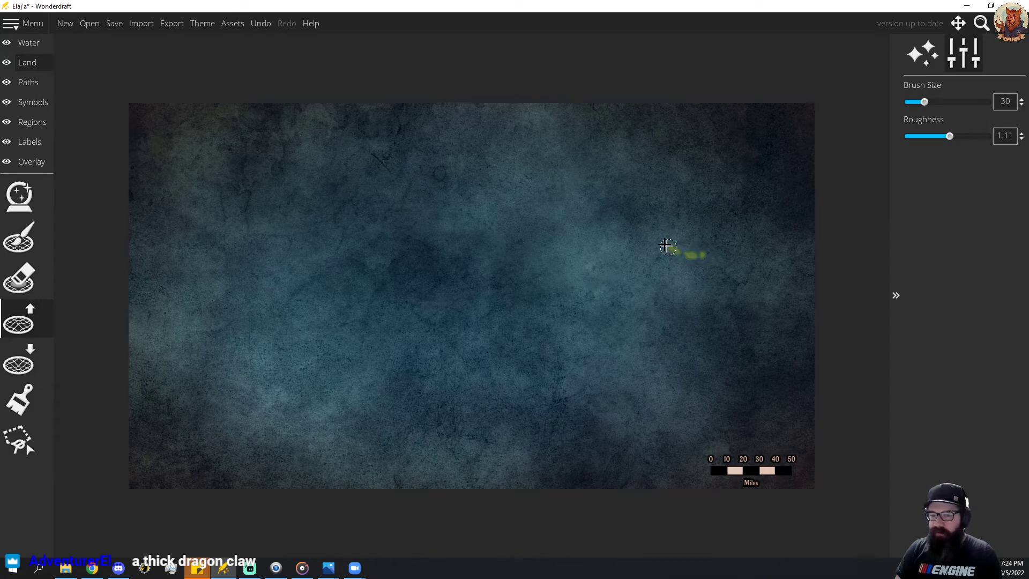
Trace a thin northern coastline from the northeast westward by raising the landmass at brush size 30 and roughness 1.11.
mouse_move(668, 247)
mouse_down()
mouse_move(640, 221)
mouse_move(636, 172)
mouse_up()
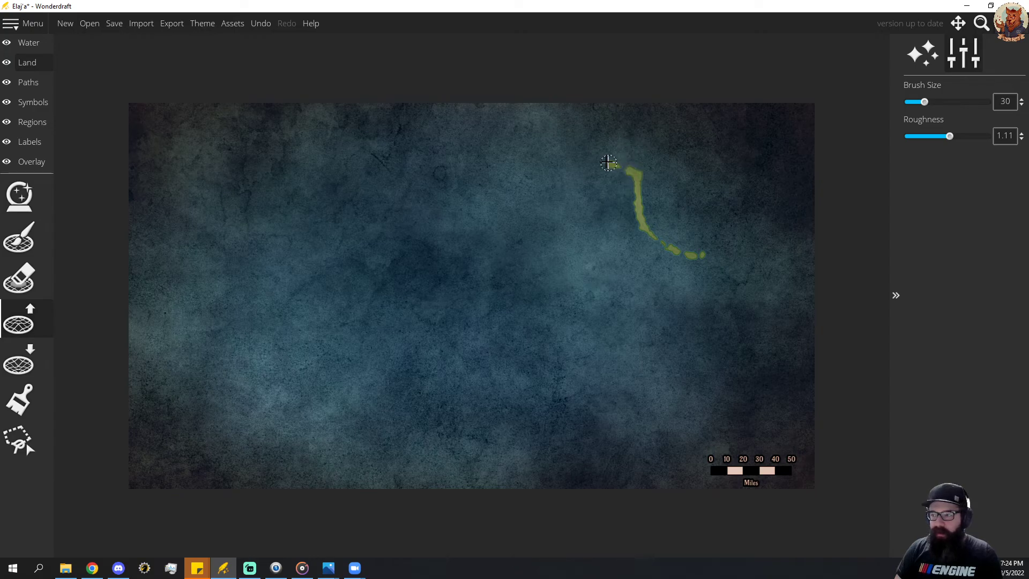
drag(557, 144, 515, 131)
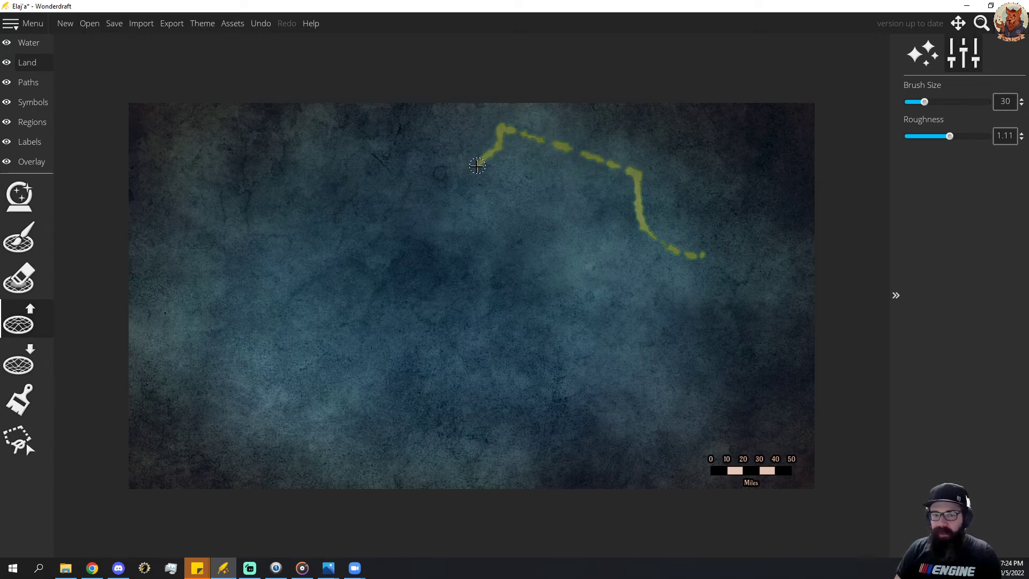
mouse_move(439, 169)
mouse_down()
mouse_move(418, 163)
mouse_move(477, 164)
mouse_up()
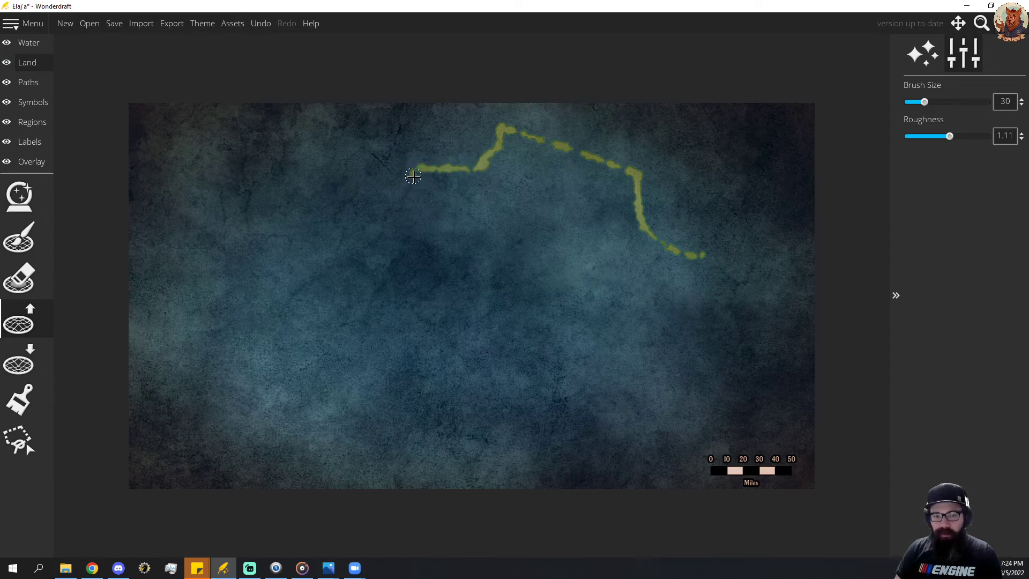
mouse_move(422, 198)
mouse_down()
mouse_move(403, 223)
mouse_move(379, 228)
mouse_up()
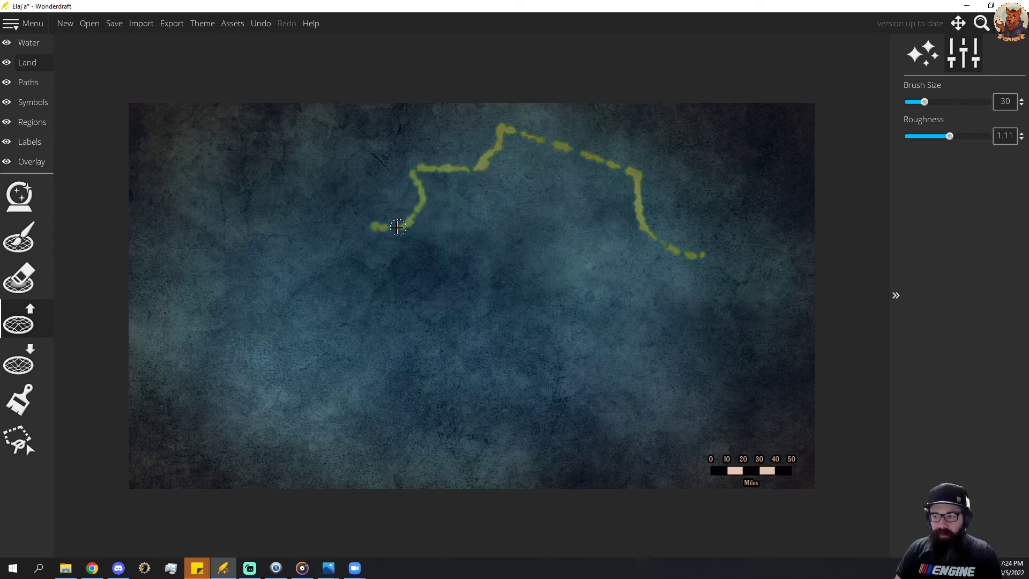
Trace the western and southern coastline at raise brush size 47, around a southern inlet to the southeast corner, tidying with a smaller landmass eraser.
drag(924, 102, 935, 103)
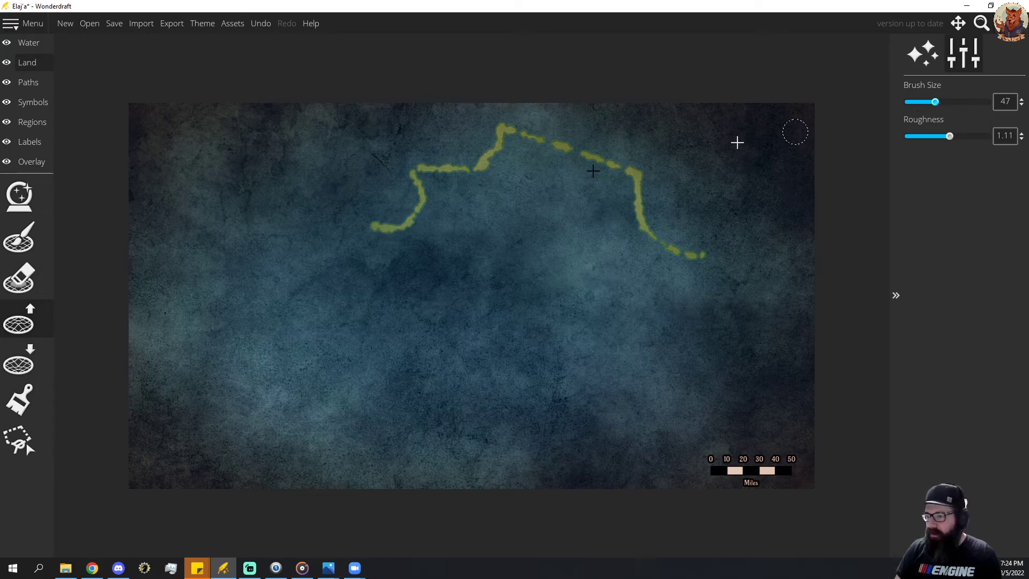
mouse_move(390, 231)
mouse_down()
mouse_move(372, 233)
mouse_move(401, 225)
mouse_move(230, 233)
mouse_move(202, 271)
mouse_move(177, 345)
mouse_move(190, 416)
mouse_move(236, 472)
mouse_move(317, 481)
mouse_move(367, 472)
mouse_move(355, 416)
mouse_move(362, 398)
mouse_move(391, 402)
mouse_move(410, 407)
mouse_move(431, 437)
mouse_move(415, 460)
mouse_move(420, 490)
mouse_move(489, 499)
mouse_move(458, 481)
mouse_up()
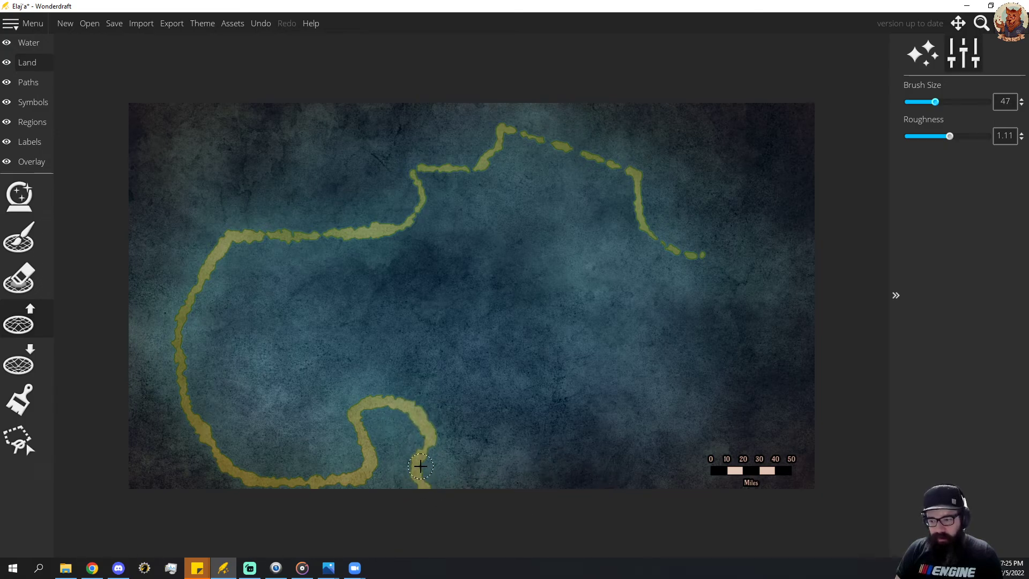
click(19, 278)
scroll(459, 487, down, 3)
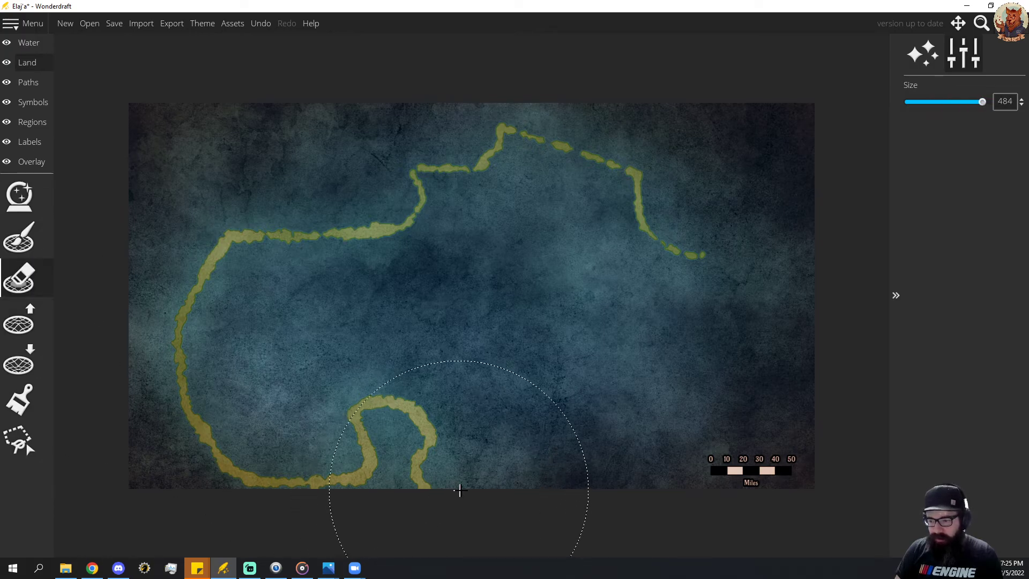
scroll(498, 487, down, 6)
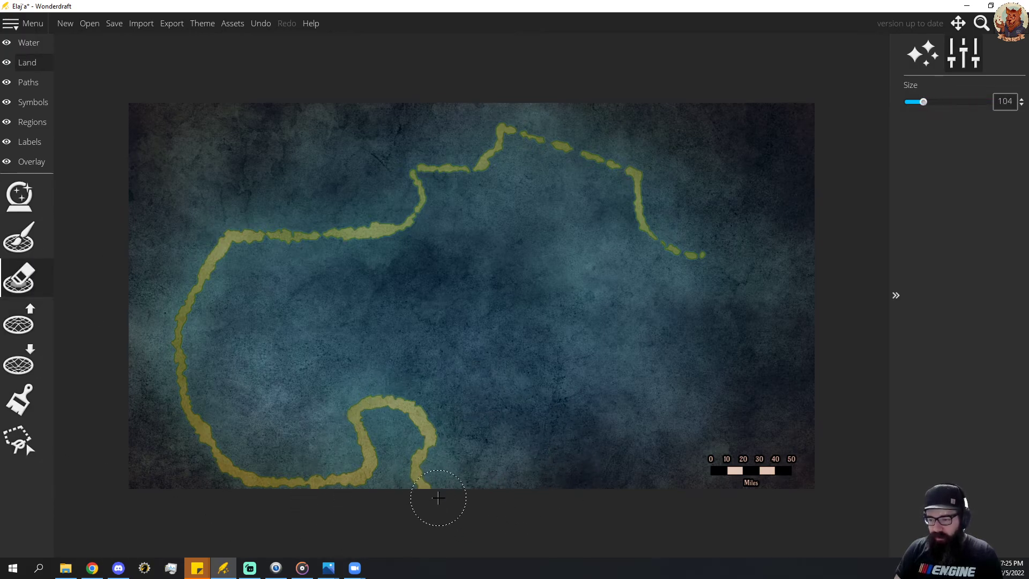
scroll(429, 491, down, 1)
mouse_move(428, 492)
mouse_down()
mouse_move(417, 482)
mouse_move(424, 467)
mouse_move(438, 475)
mouse_move(513, 438)
mouse_move(625, 477)
mouse_move(680, 482)
mouse_move(544, 471)
mouse_move(641, 477)
mouse_move(575, 464)
mouse_move(616, 475)
mouse_move(609, 482)
mouse_move(690, 484)
mouse_up()
click(19, 321)
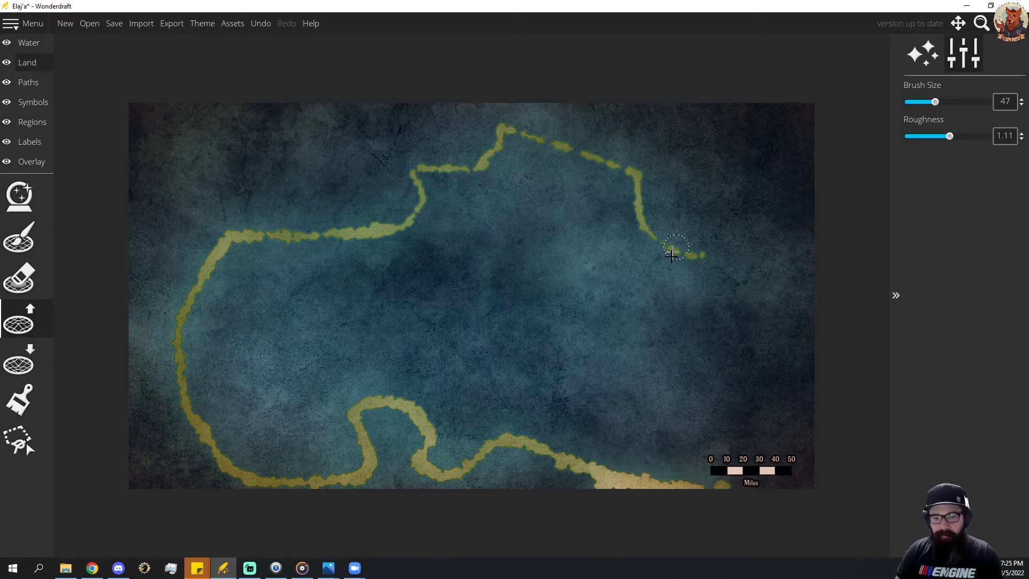
Thicken the northern coastline at raise brush size 47 and paint a large island off the northeast coast, enlarging the brush to 63.
click(700, 258)
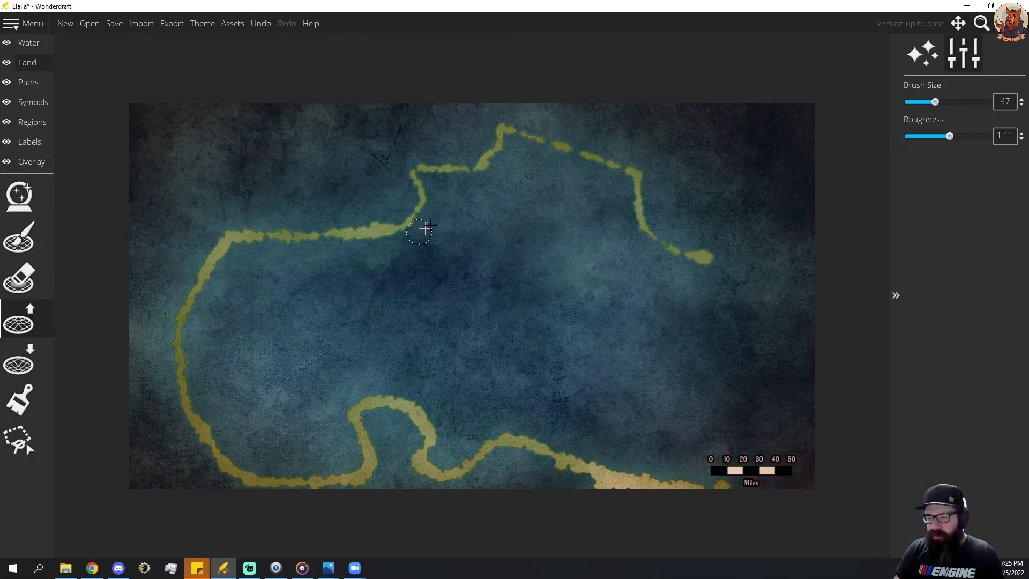
mouse_move(342, 232)
mouse_down()
mouse_move(418, 196)
mouse_move(396, 214)
mouse_move(420, 194)
mouse_move(407, 175)
mouse_move(422, 166)
mouse_move(432, 165)
mouse_move(416, 172)
mouse_move(419, 185)
mouse_move(431, 170)
mouse_move(478, 165)
mouse_move(513, 129)
mouse_up()
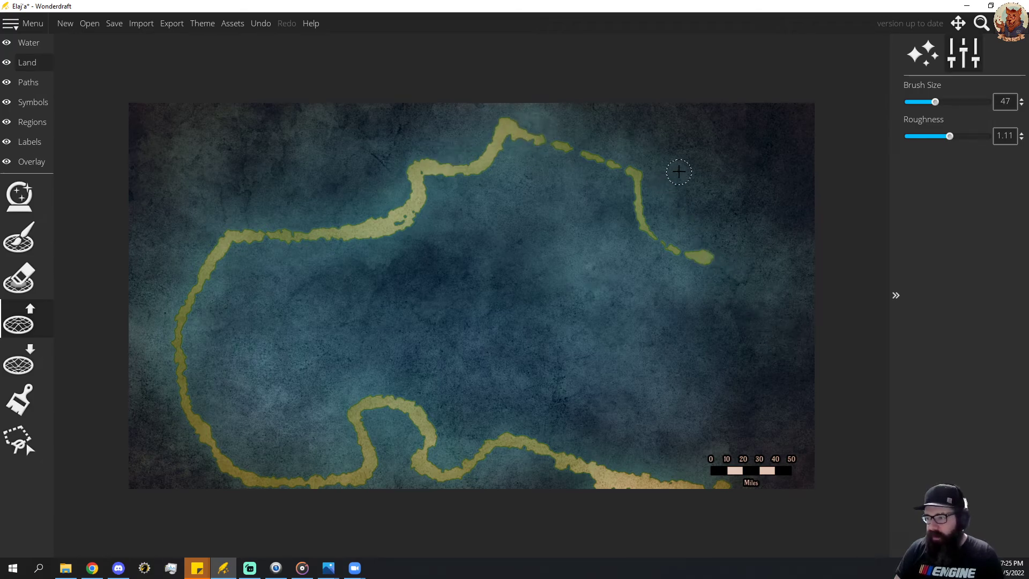
mouse_move(668, 165)
mouse_down()
mouse_move(687, 219)
mouse_move(714, 230)
mouse_move(776, 209)
mouse_move(786, 186)
mouse_move(661, 158)
mouse_move(702, 190)
mouse_move(700, 205)
mouse_move(726, 218)
mouse_move(770, 186)
mouse_move(756, 209)
mouse_move(727, 220)
mouse_move(700, 206)
mouse_move(694, 188)
mouse_move(736, 205)
mouse_move(746, 185)
mouse_move(702, 175)
mouse_move(747, 186)
mouse_move(694, 202)
mouse_move(685, 170)
mouse_move(743, 179)
mouse_move(704, 202)
mouse_move(728, 206)
mouse_move(726, 191)
mouse_move(702, 216)
mouse_move(696, 168)
mouse_up()
scroll(713, 209, up, 3)
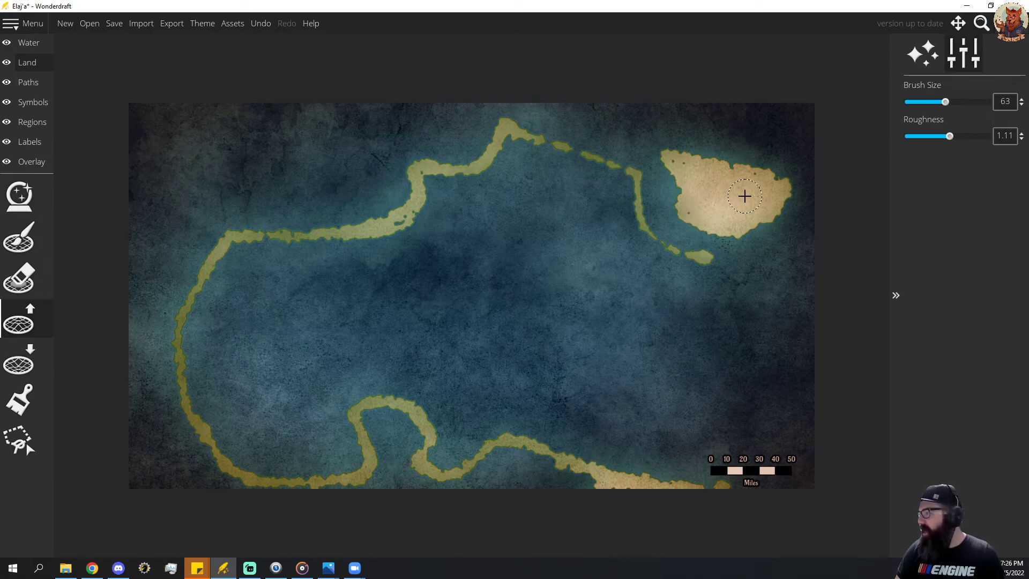
Bring the reference map back over the canvas to compare the coastline, and move it away again.
drag(0, 60, 305, 43)
drag(311, 48, 0, 80)
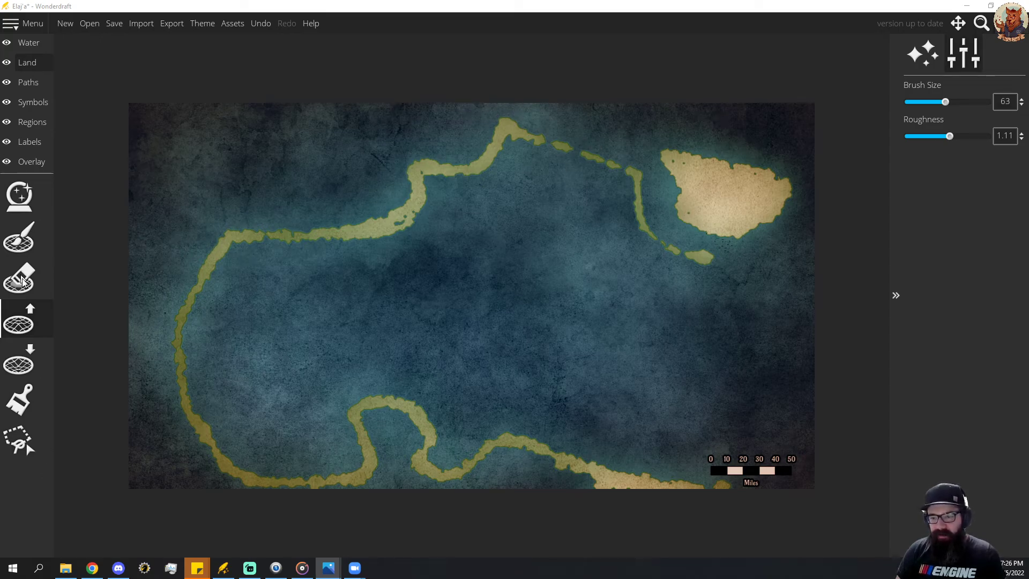
click(38, 314)
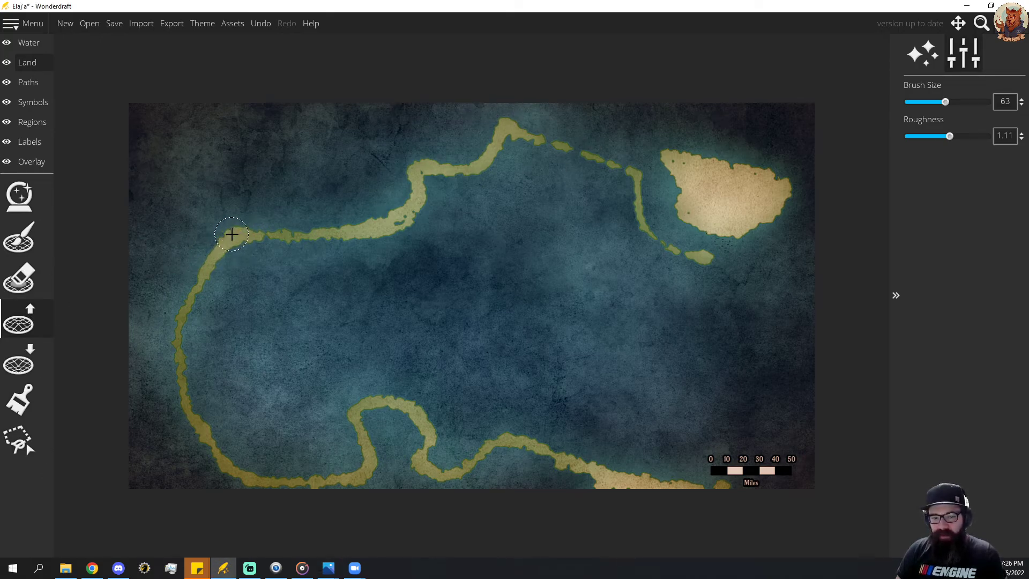
Broaden the northwest coast into a wide land band and extend the northeast mainland coast to the eastern map edge, using raise brush size 63.
mouse_move(231, 234)
mouse_down()
mouse_move(264, 204)
mouse_move(395, 196)
mouse_move(491, 117)
mouse_move(496, 129)
mouse_move(331, 238)
mouse_move(304, 220)
mouse_move(385, 209)
mouse_move(257, 220)
mouse_move(380, 225)
mouse_move(331, 224)
mouse_move(313, 252)
mouse_move(375, 222)
mouse_up()
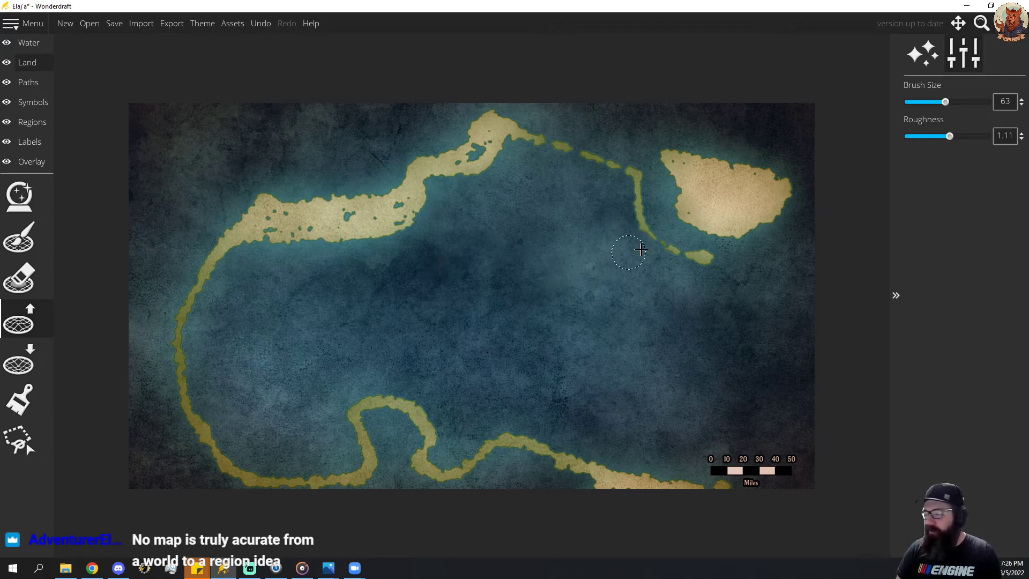
mouse_move(314, 224)
mouse_down()
mouse_move(359, 211)
mouse_move(248, 225)
mouse_move(278, 216)
mouse_move(383, 225)
mouse_move(388, 214)
mouse_move(441, 207)
mouse_move(477, 150)
mouse_move(437, 215)
mouse_up()
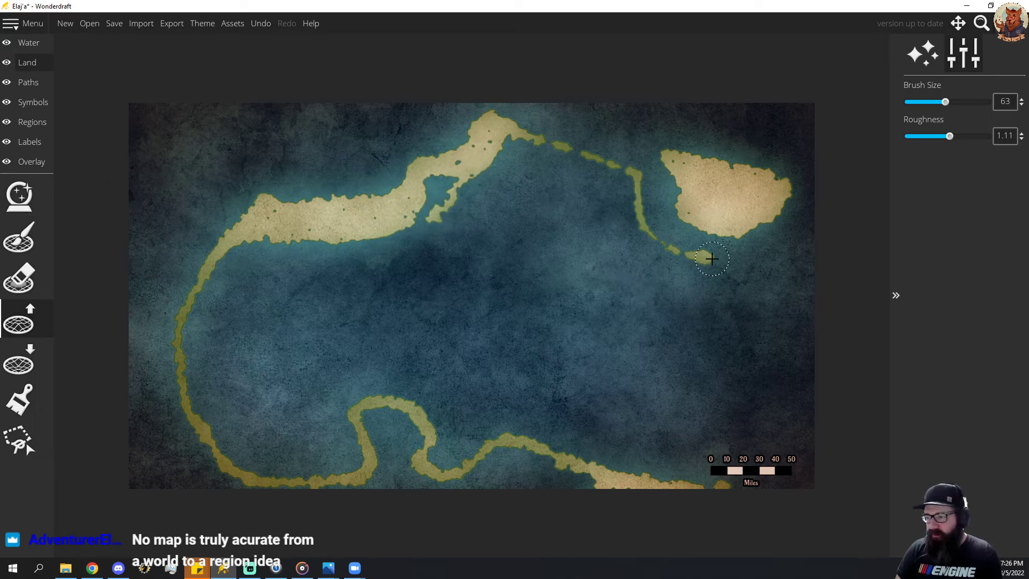
mouse_move(646, 238)
mouse_down()
mouse_move(707, 266)
mouse_move(804, 256)
mouse_up()
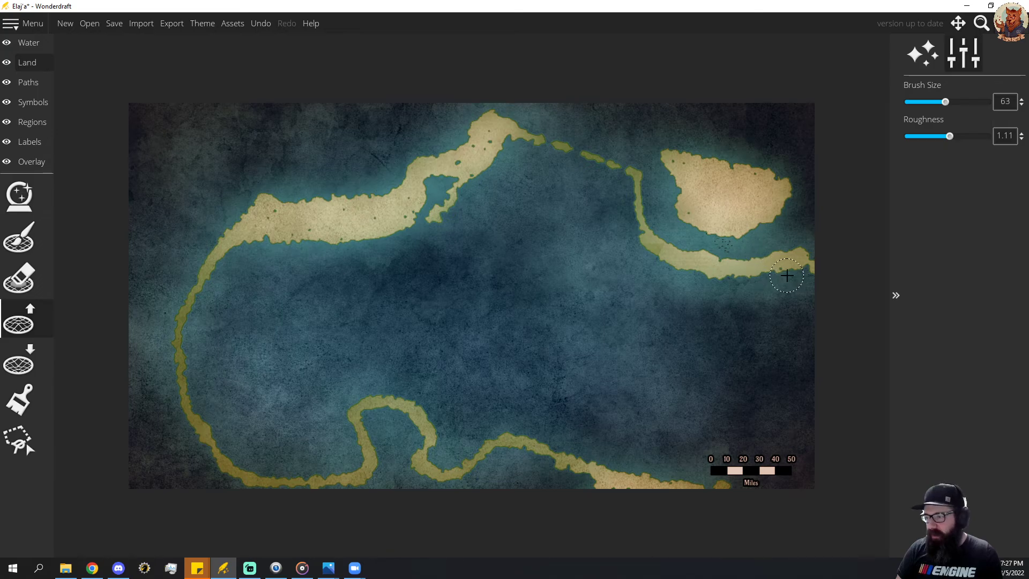
drag(804, 284, 822, 287)
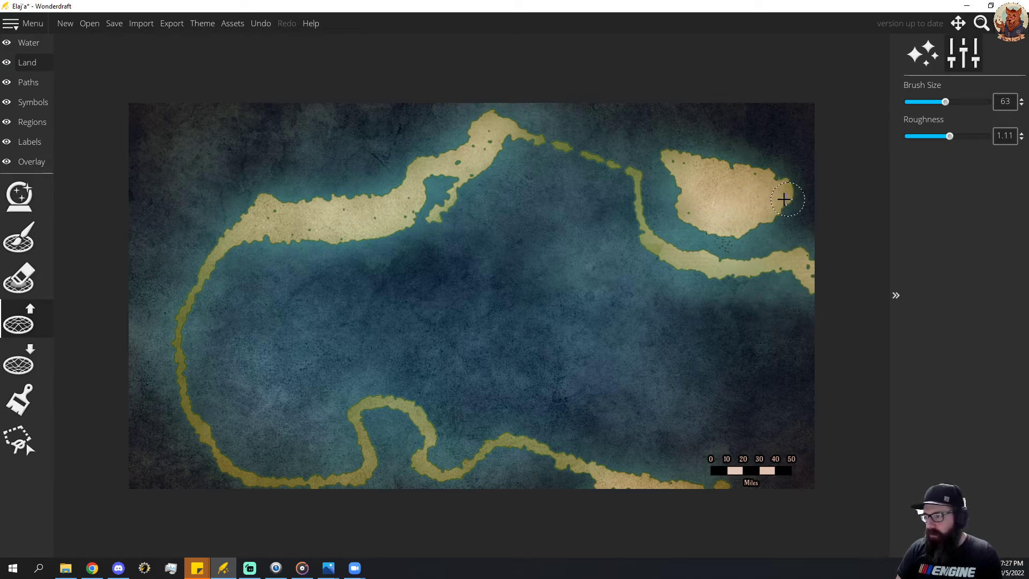
Reduce the raise brush to size 31 and lengthen the northeast island's eastern and northwestern tips.
scroll(800, 192, down, 4)
scroll(794, 195, down, 2)
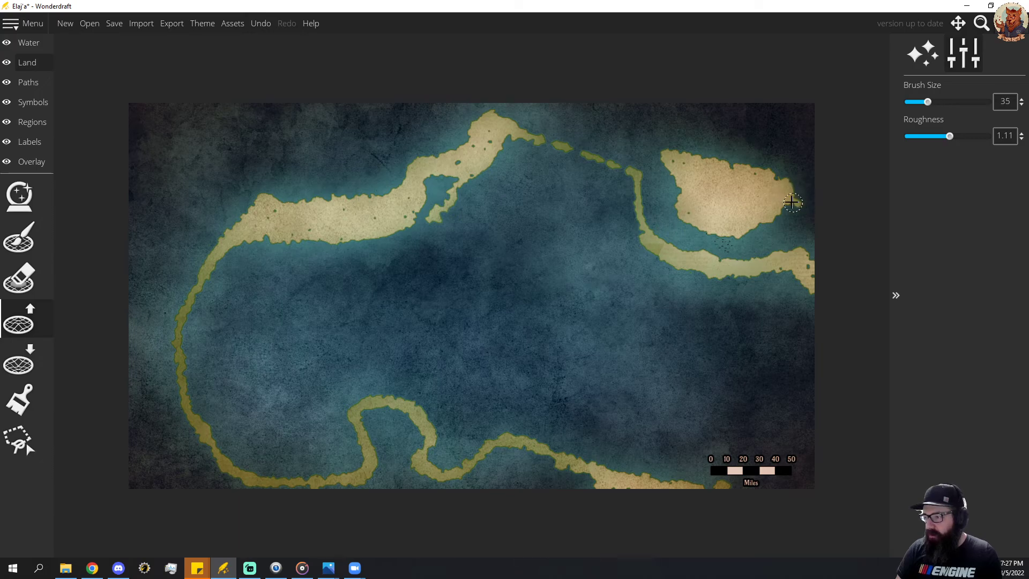
drag(786, 186, 794, 198)
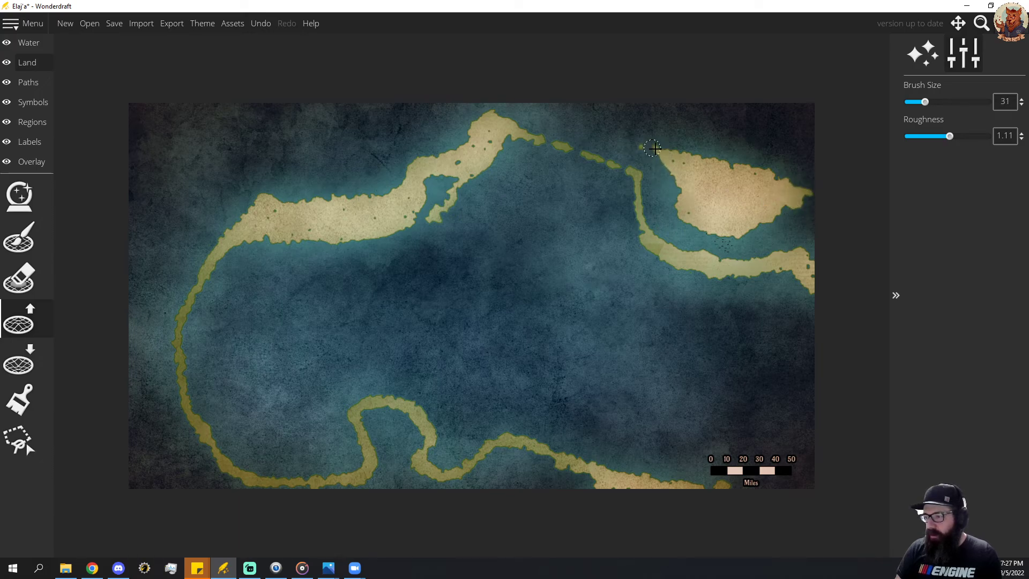
drag(657, 152, 643, 148)
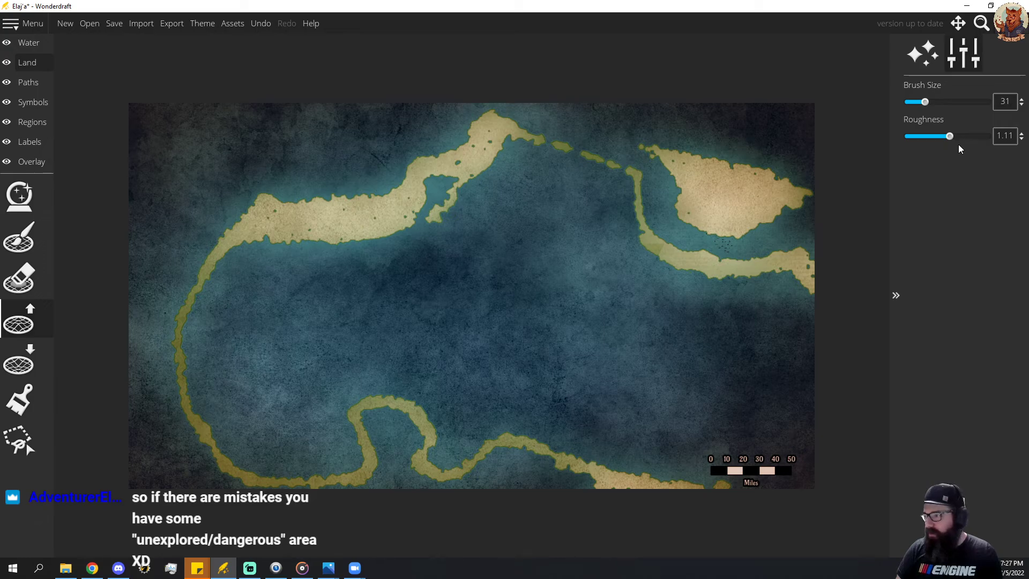
Roughen the northeast island's shores and the mainland's northern and northwestern coast by lowering the landmass at size 31, roughness 1.31.
click(48, 372)
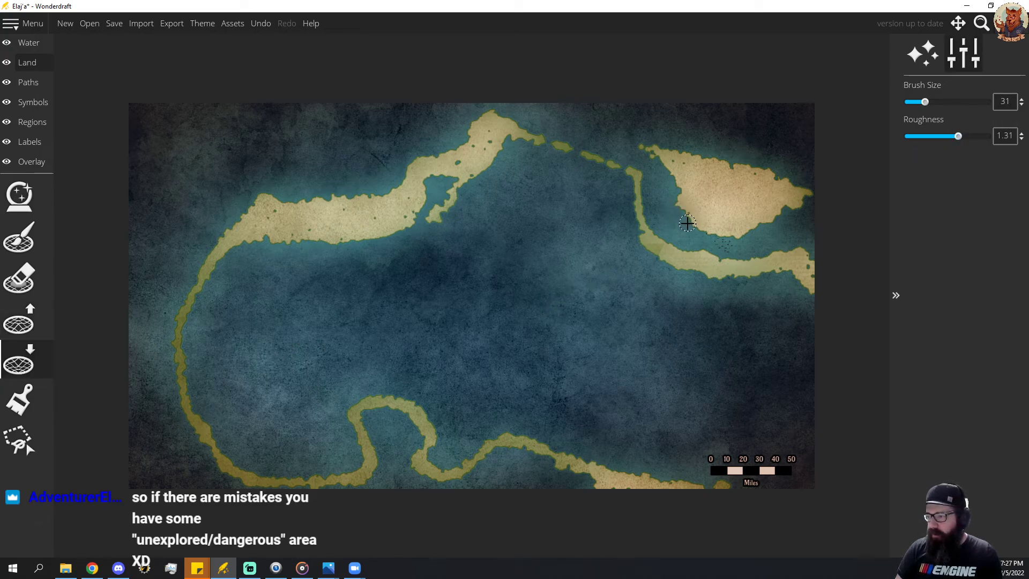
mouse_move(716, 235)
mouse_down()
mouse_move(793, 221)
mouse_move(699, 237)
mouse_move(679, 209)
mouse_move(677, 172)
mouse_move(652, 151)
mouse_move(645, 161)
mouse_move(670, 182)
mouse_move(691, 152)
mouse_move(781, 179)
mouse_up()
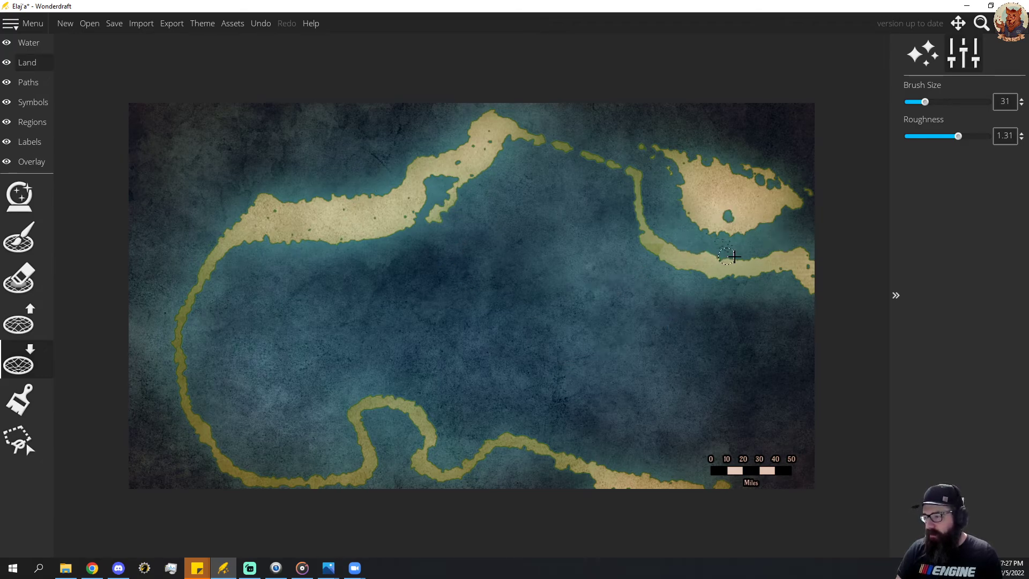
drag(734, 256, 788, 251)
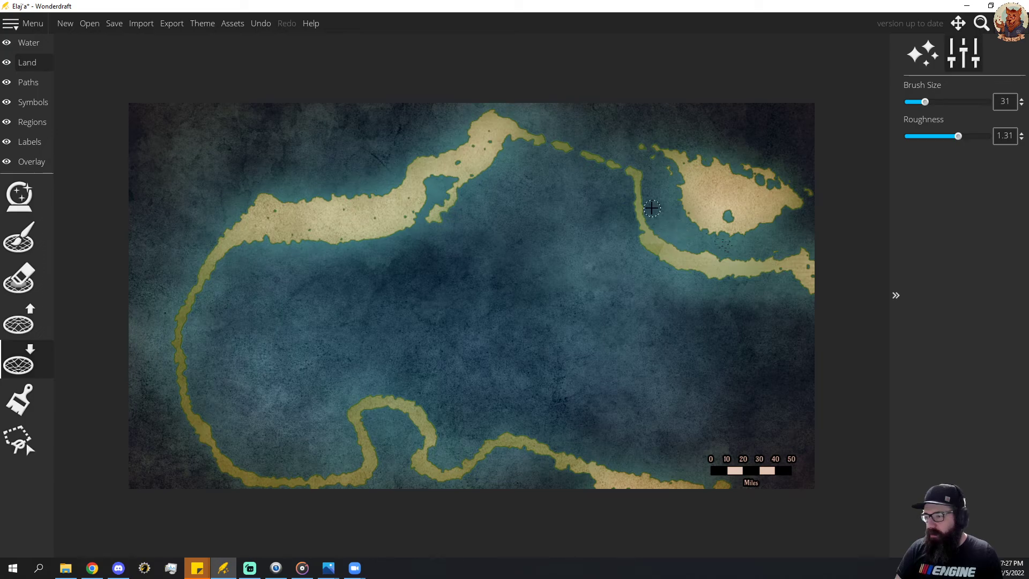
mouse_move(643, 178)
mouse_down()
mouse_move(487, 113)
mouse_move(449, 146)
mouse_move(342, 197)
mouse_up()
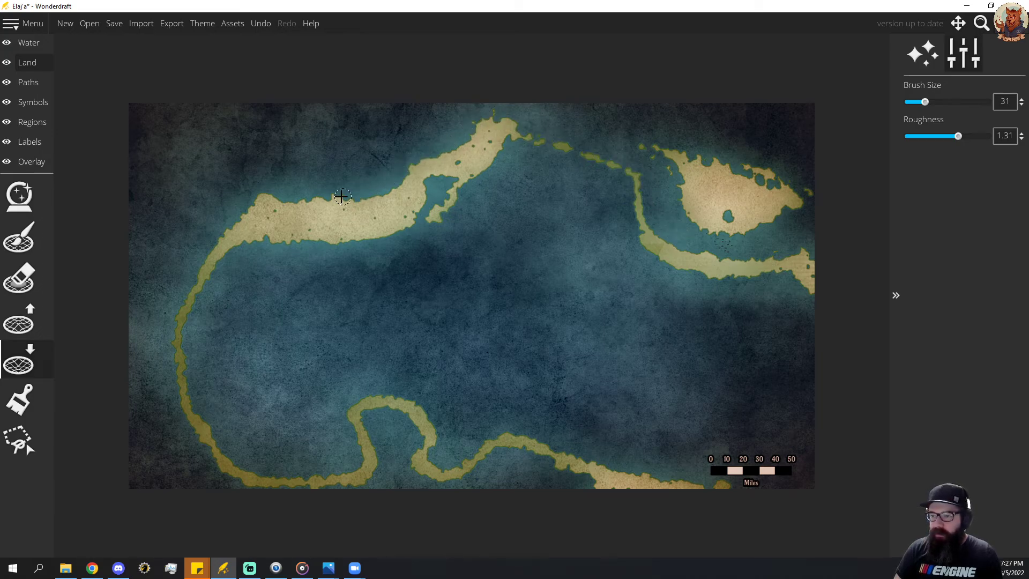
drag(244, 197, 198, 253)
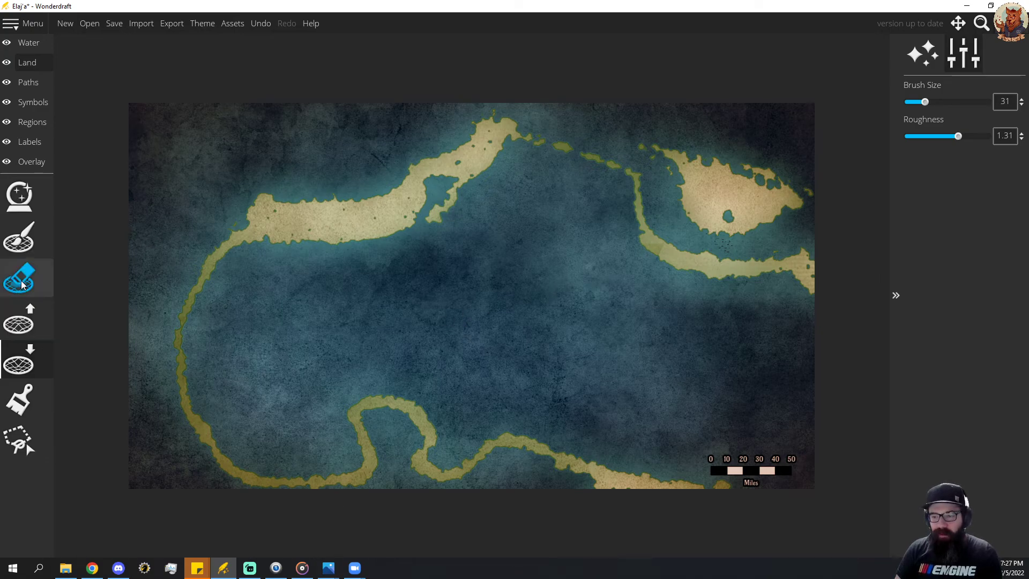
Fill most of the outlined mainland's interior with land using an enlarged landmass brush, keeping the southern inlet open.
click(22, 322)
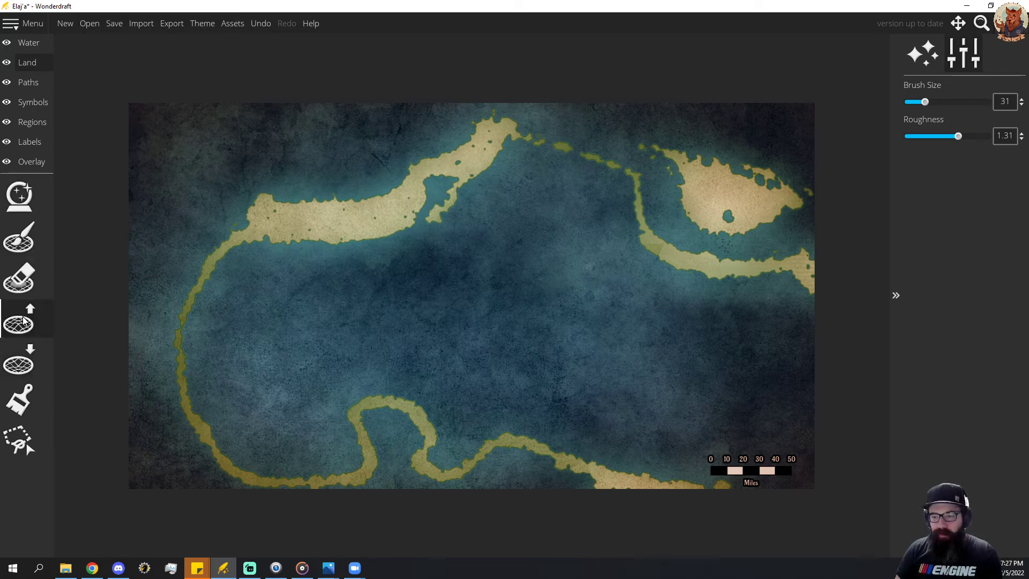
click(21, 227)
scroll(268, 322, up, 5)
mouse_move(260, 292)
mouse_down()
mouse_move(271, 272)
mouse_move(262, 261)
mouse_move(232, 281)
mouse_move(210, 349)
mouse_move(215, 320)
mouse_move(218, 399)
mouse_move(265, 445)
mouse_move(337, 452)
mouse_move(321, 419)
mouse_move(287, 421)
mouse_move(251, 382)
mouse_move(362, 293)
mouse_move(368, 267)
mouse_move(315, 283)
mouse_move(294, 268)
mouse_move(368, 258)
mouse_move(434, 226)
mouse_move(468, 178)
mouse_move(536, 169)
mouse_move(608, 197)
mouse_move(619, 259)
mouse_move(644, 274)
mouse_move(714, 301)
mouse_move(783, 300)
mouse_move(794, 363)
mouse_move(662, 333)
mouse_move(519, 235)
mouse_move(632, 297)
mouse_move(547, 213)
mouse_move(499, 259)
mouse_move(502, 297)
mouse_move(491, 221)
mouse_move(458, 233)
mouse_move(354, 349)
mouse_move(317, 354)
mouse_move(338, 374)
mouse_move(404, 370)
mouse_move(449, 398)
mouse_move(460, 428)
mouse_move(444, 453)
mouse_move(507, 413)
mouse_move(517, 352)
mouse_move(494, 340)
mouse_up()
Fill the remaining southeastern water with land down to the map edges using the landmass brush at sizes 68 and 56.
scroll(460, 428, down, 4)
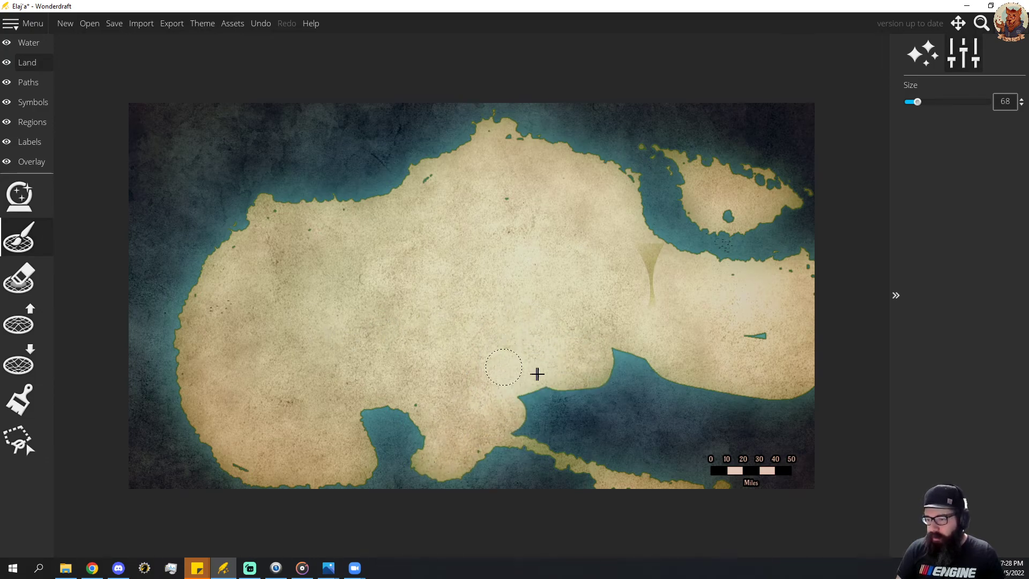
mouse_move(537, 373)
mouse_down()
mouse_move(659, 366)
mouse_move(727, 343)
mouse_move(622, 276)
mouse_move(642, 321)
mouse_move(548, 387)
mouse_move(572, 395)
mouse_move(560, 377)
mouse_move(524, 397)
mouse_move(535, 415)
mouse_move(513, 409)
mouse_move(542, 411)
mouse_move(533, 389)
mouse_move(659, 372)
mouse_move(592, 379)
mouse_move(613, 370)
mouse_move(590, 381)
mouse_move(821, 368)
mouse_move(764, 429)
mouse_move(828, 439)
mouse_move(838, 453)
mouse_move(804, 459)
mouse_up()
scroll(745, 388, down, 3)
mouse_move(730, 385)
mouse_down()
mouse_move(605, 263)
mouse_move(647, 295)
mouse_up()
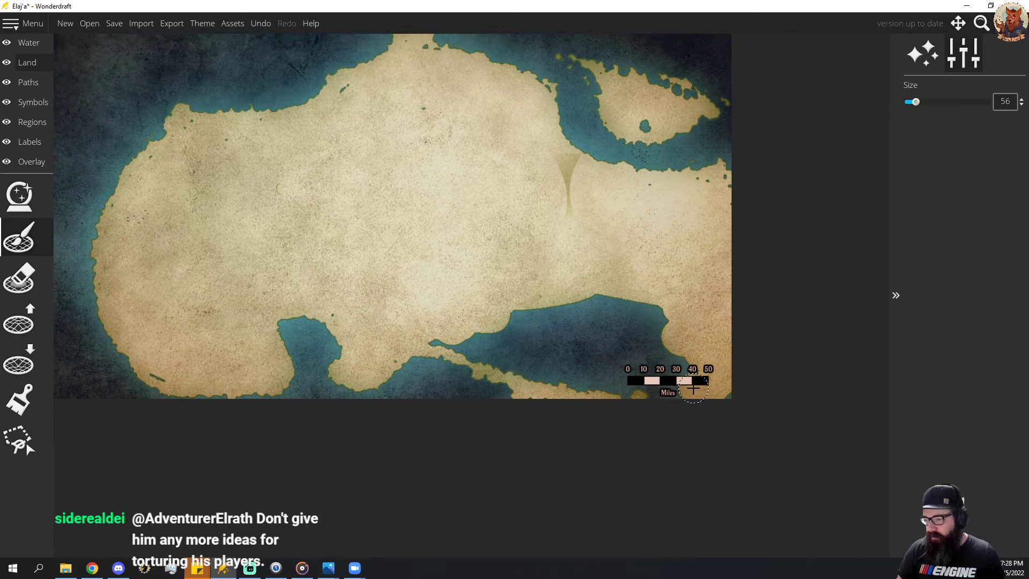
mouse_move(694, 389)
mouse_down()
mouse_move(575, 379)
mouse_move(439, 332)
mouse_move(502, 358)
mouse_move(529, 326)
mouse_move(559, 329)
mouse_move(624, 305)
mouse_move(575, 291)
mouse_move(501, 318)
mouse_move(626, 347)
mouse_move(584, 353)
mouse_move(687, 351)
mouse_move(637, 352)
mouse_up()
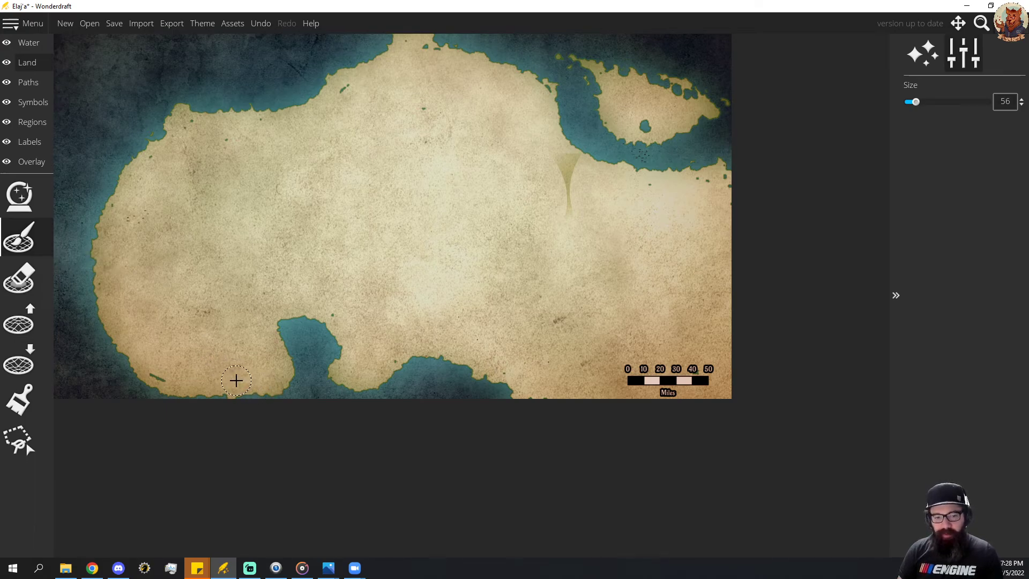
Roughen the mainland's southwestern coast and the southern inlet's eastern shore by lowering the landmass at size 31, roughness 1.31.
click(18, 359)
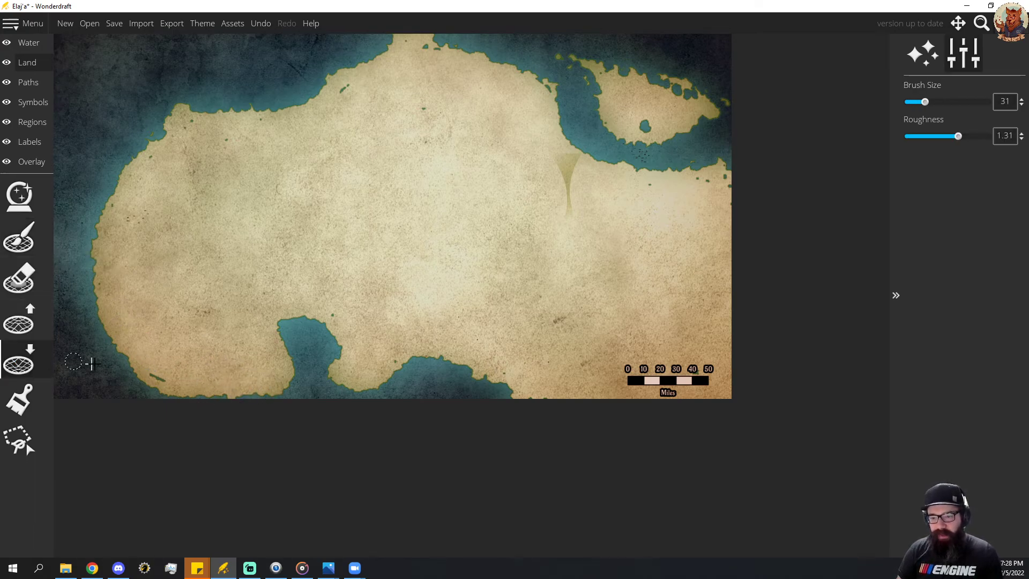
mouse_move(130, 368)
mouse_down()
mouse_move(207, 395)
mouse_move(150, 350)
mouse_move(185, 381)
mouse_move(137, 351)
mouse_move(176, 382)
mouse_move(147, 361)
mouse_move(131, 337)
mouse_move(150, 338)
mouse_move(128, 363)
mouse_move(140, 343)
mouse_move(197, 375)
mouse_up()
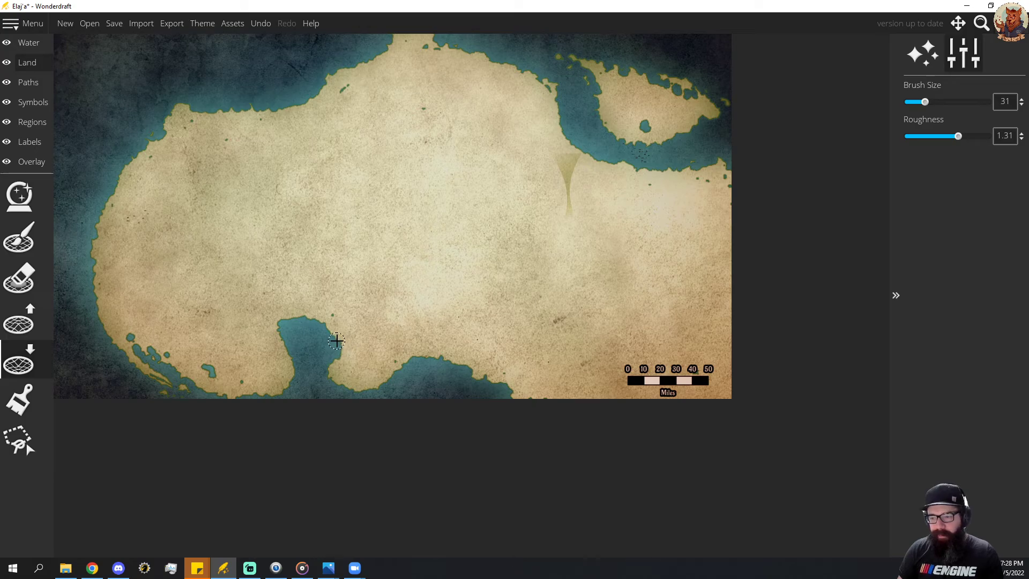
drag(336, 341, 313, 330)
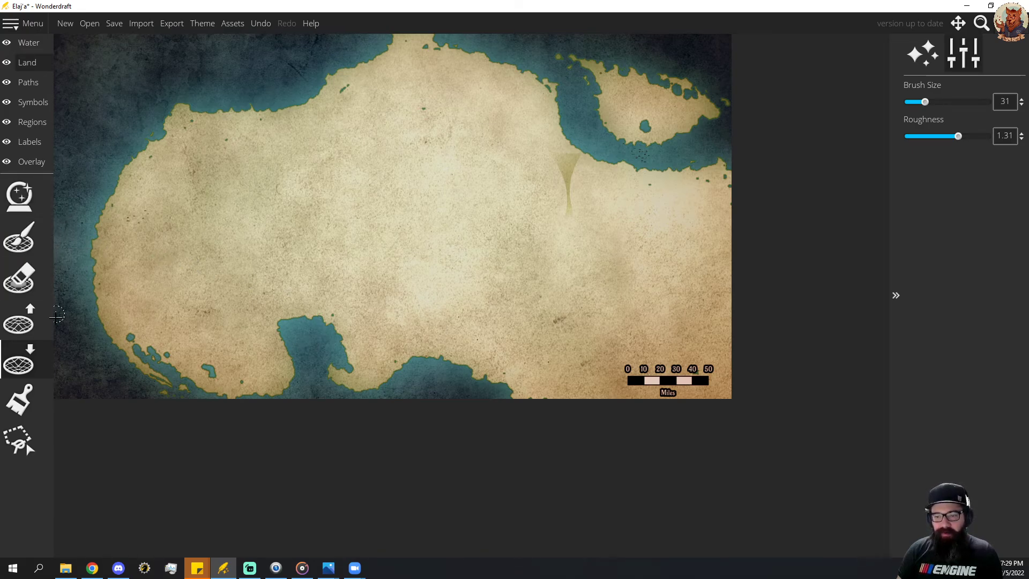
Draw a dashed dark green region border of width 10 around the mainland and northeast island, crossing the land to the southern inlet.
click(30, 123)
click(20, 199)
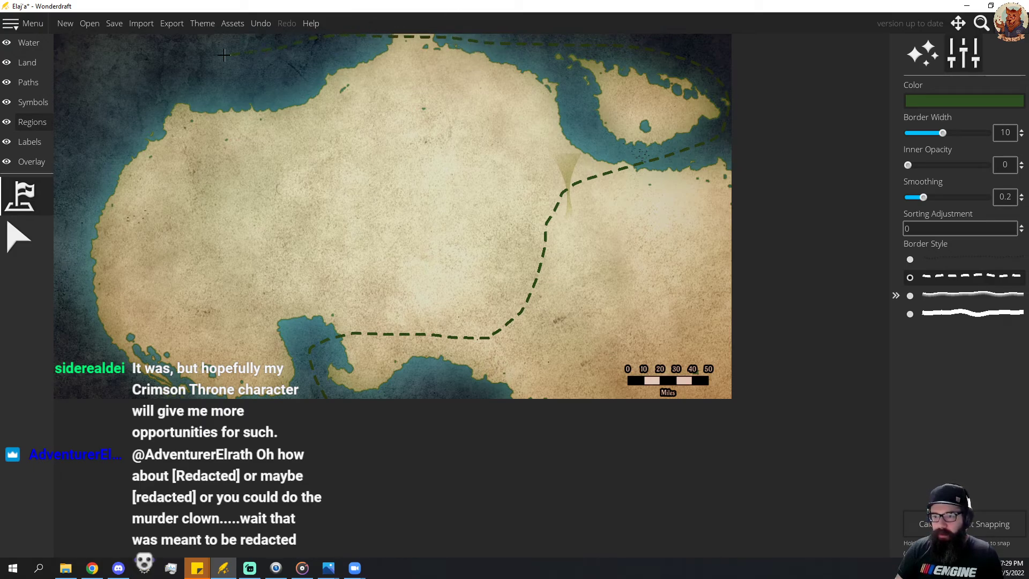
mouse_move(224, 54)
mouse_down()
mouse_move(110, 110)
mouse_move(75, 168)
mouse_up()
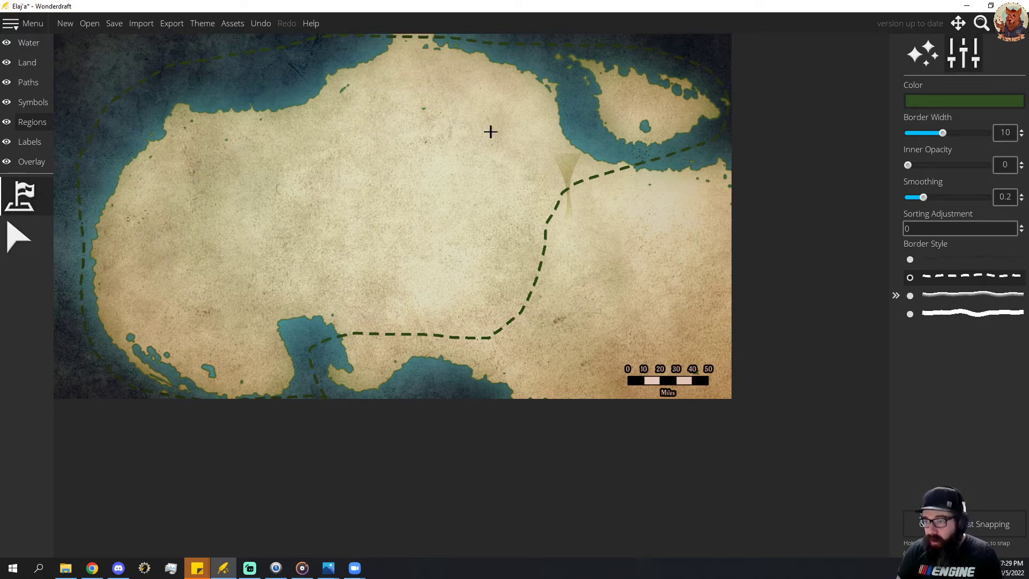
scroll(471, 130, down, 2)
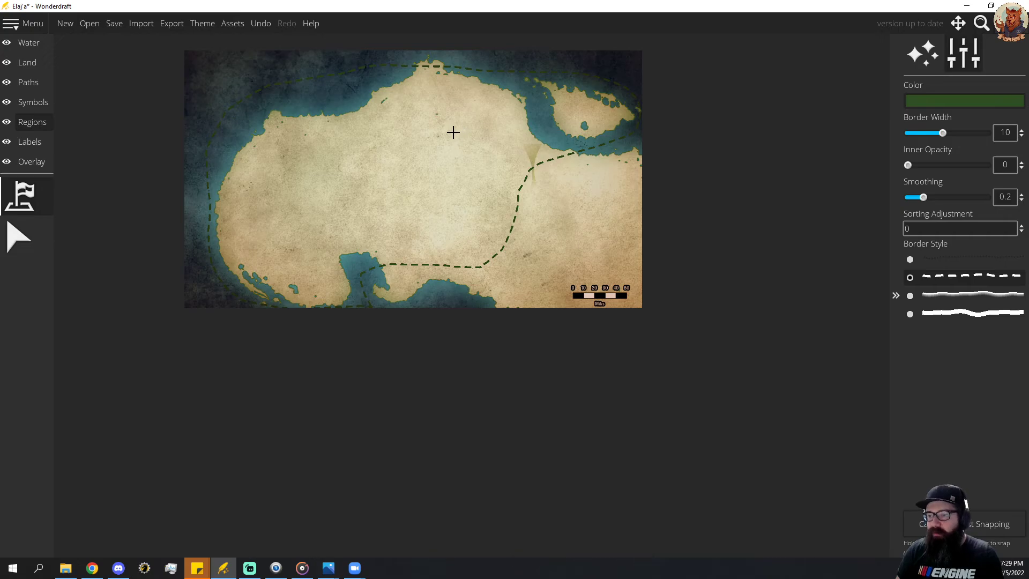
Reshape the region border around the mainland's northern tip by moving its points out into the water.
click(7, 245)
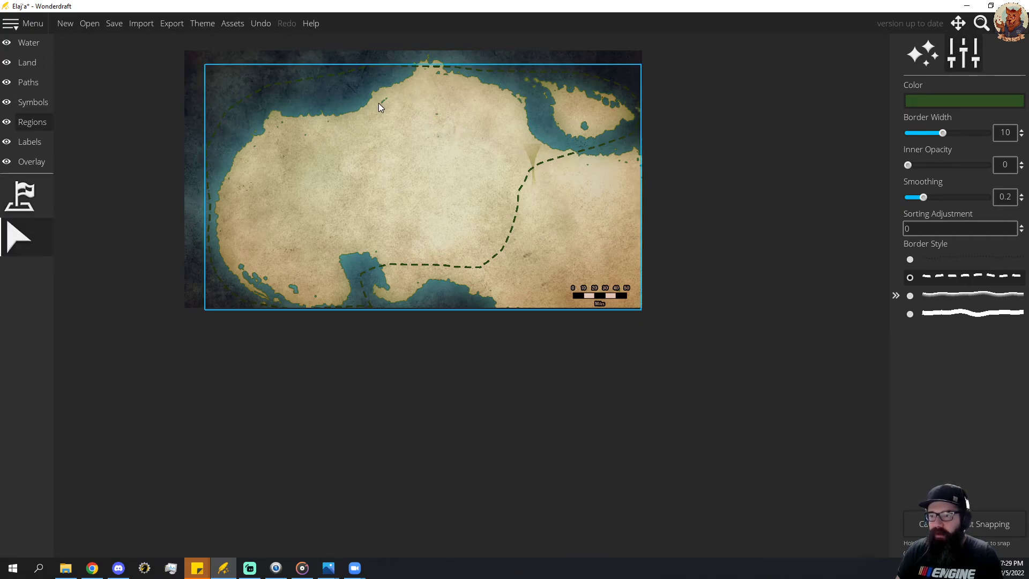
scroll(405, 106, up, 1)
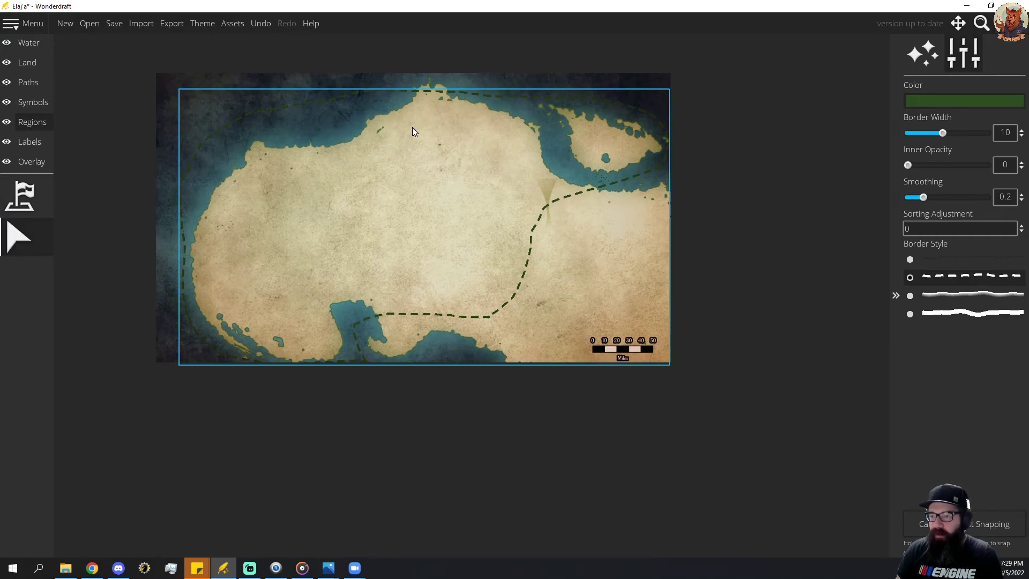
scroll(435, 138, up, 1)
click(435, 134)
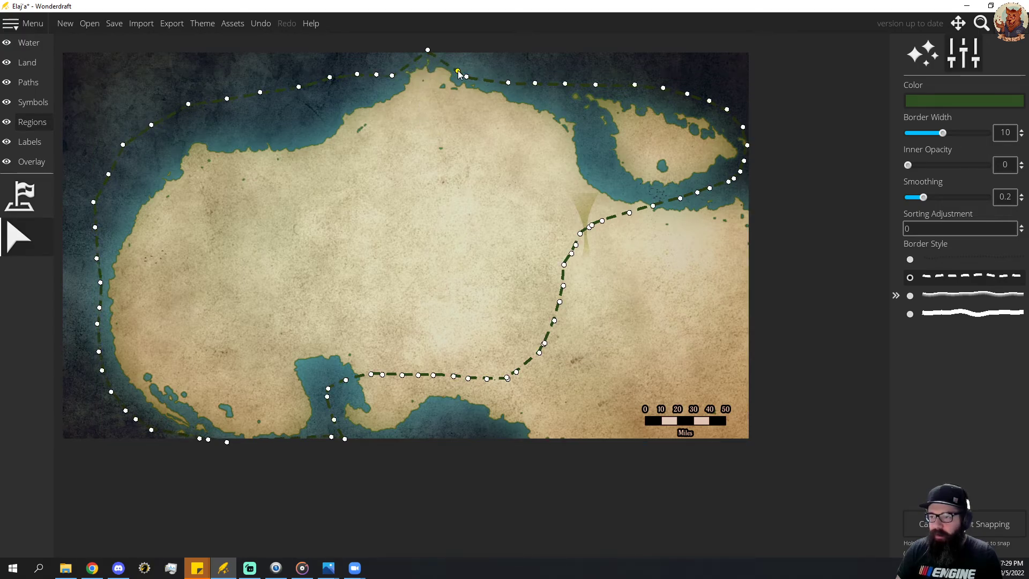
drag(458, 66, 461, 59)
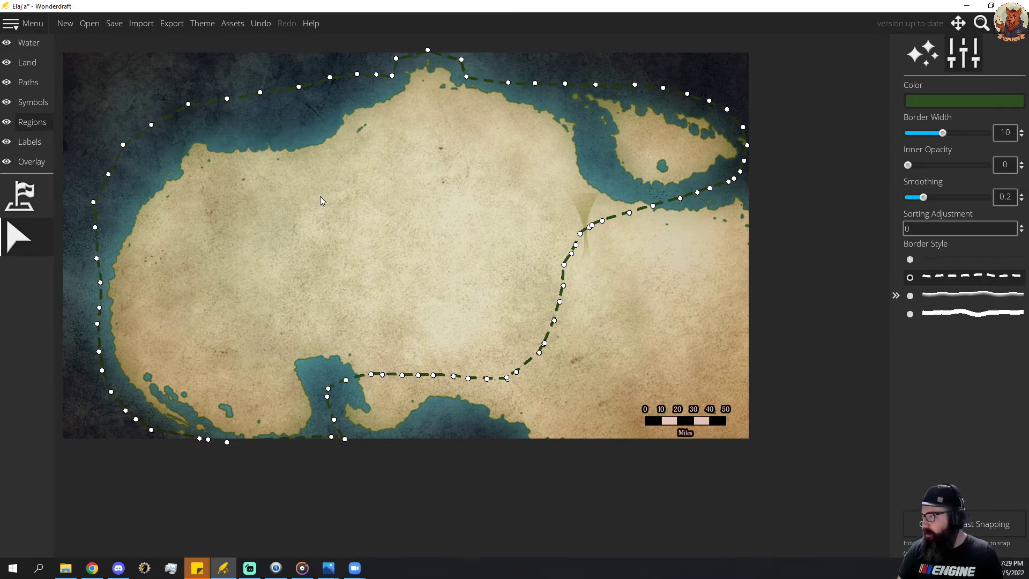
Switch to the Roaring Shores reference map and examine the region's coastline, borders and settlement positions.
key(alt+Tab)
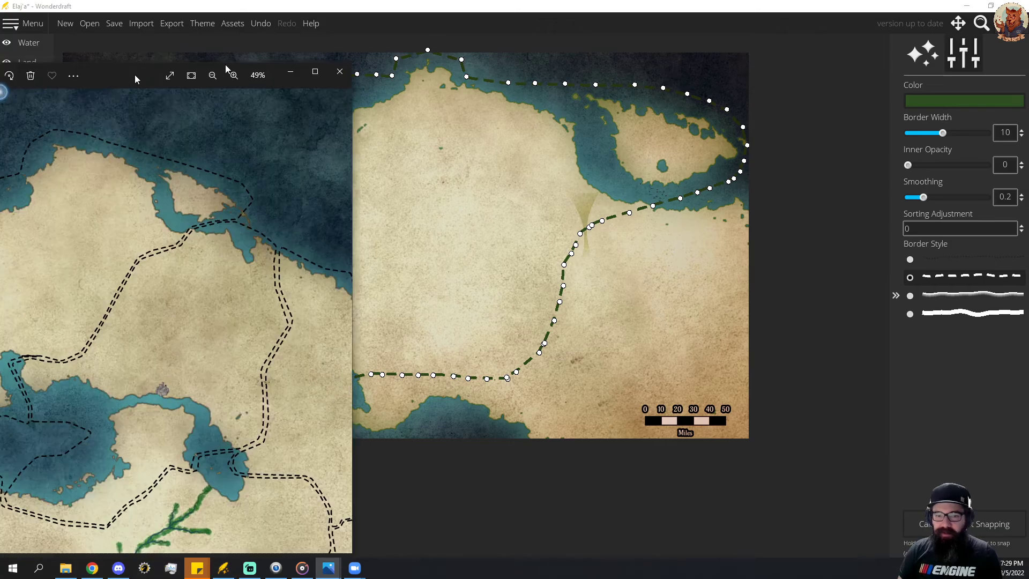
drag(310, 44, 402, 57)
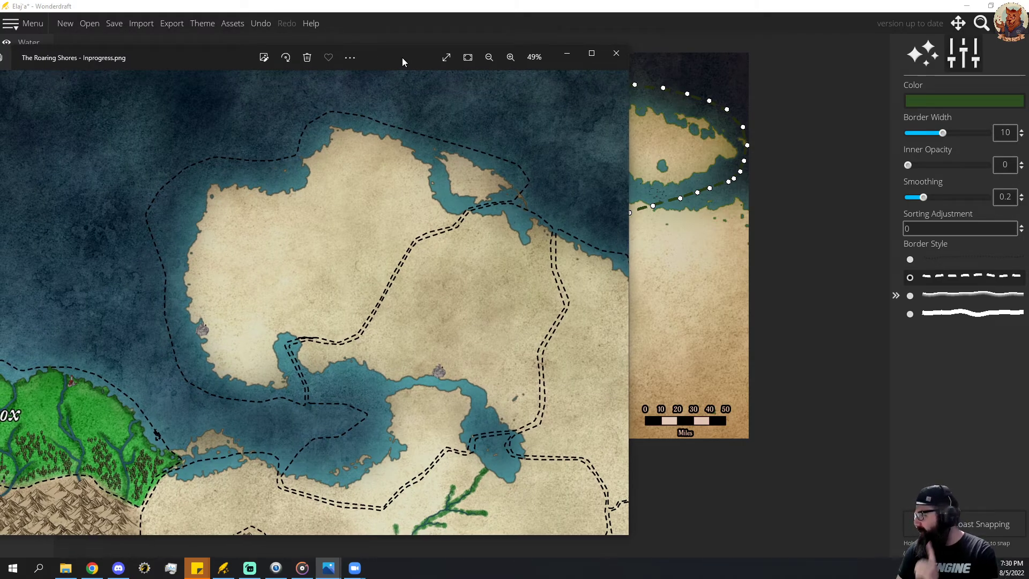
drag(402, 57, 0, 63)
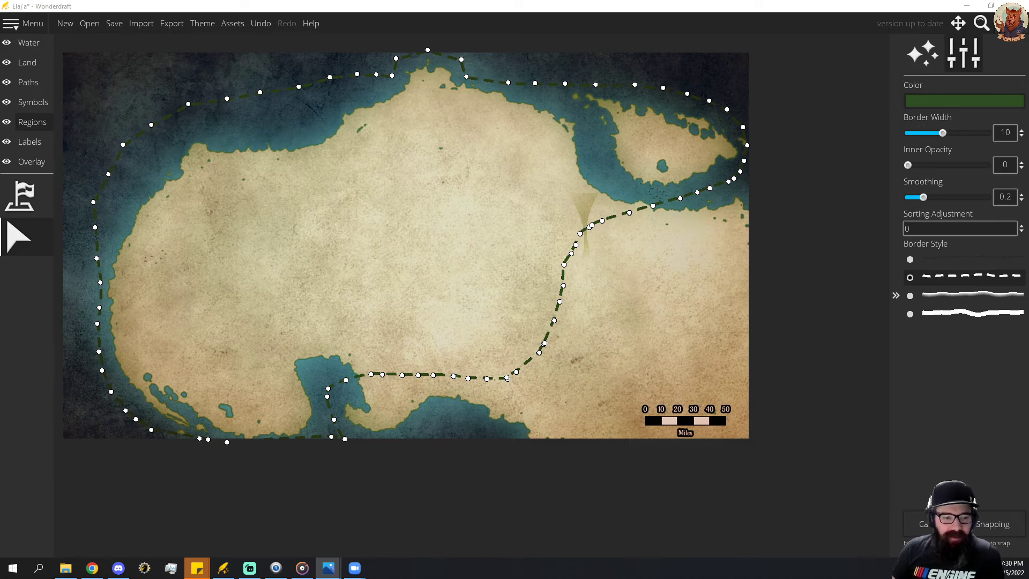
drag(0, 59, 437, 56)
drag(312, 344, 545, 247)
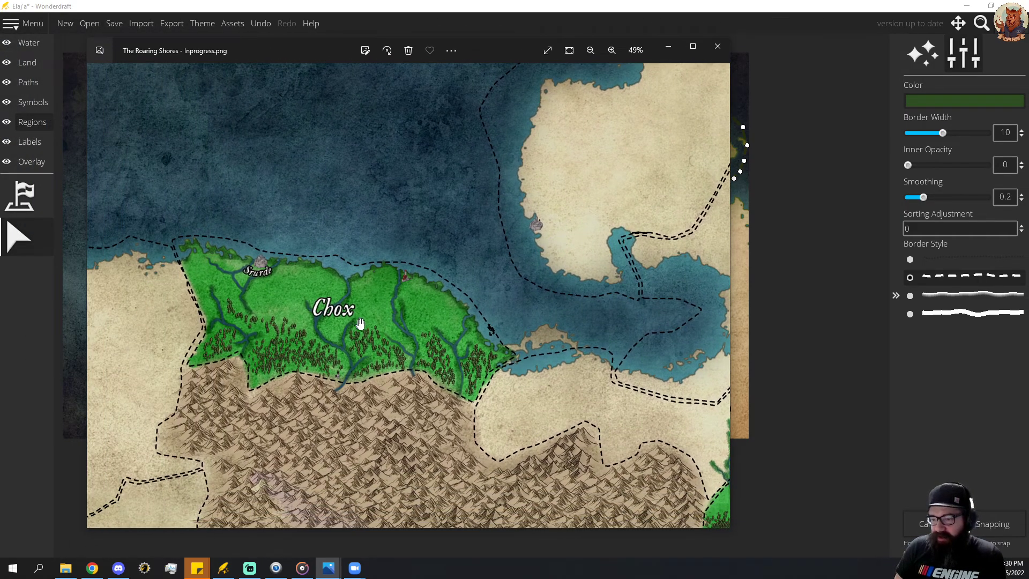
drag(423, 313, 326, 358)
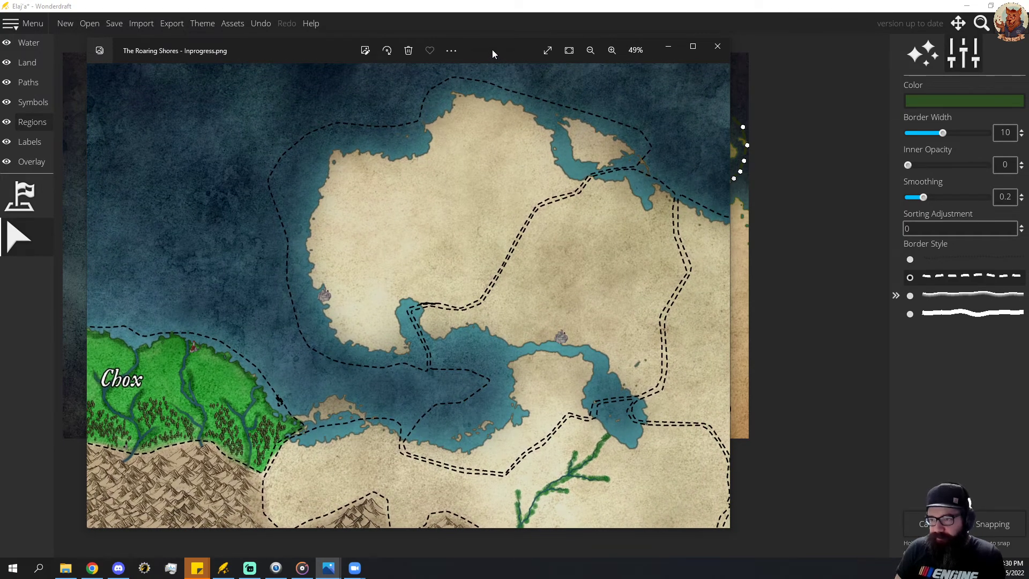
drag(493, 54, 0, 177)
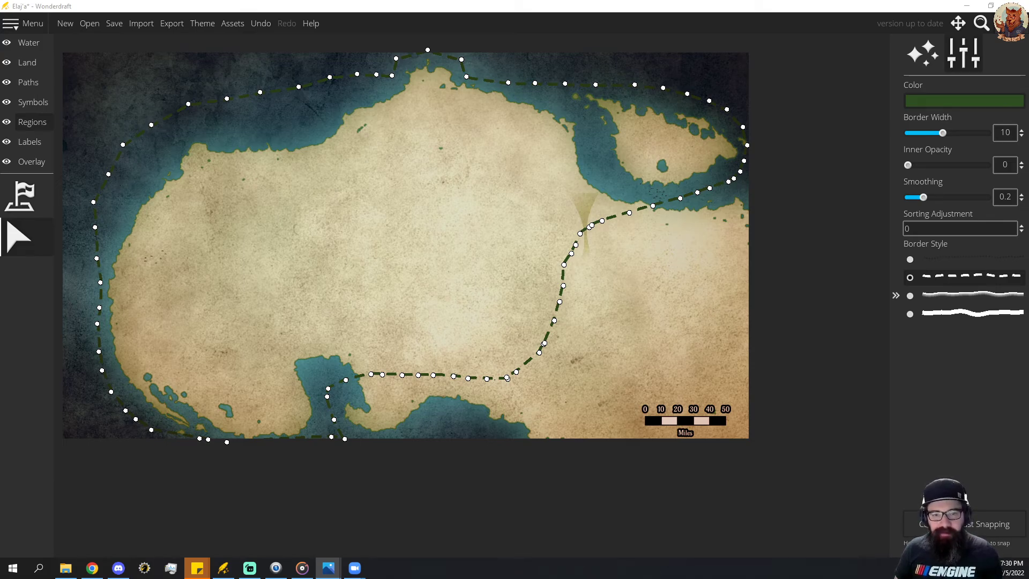
Examine the Elaj'a area of the Mignyia reference map for its towns, borders and terrain.
drag(0, 160, 439, 93)
scroll(448, 200, up, 4)
drag(367, 219, 384, 381)
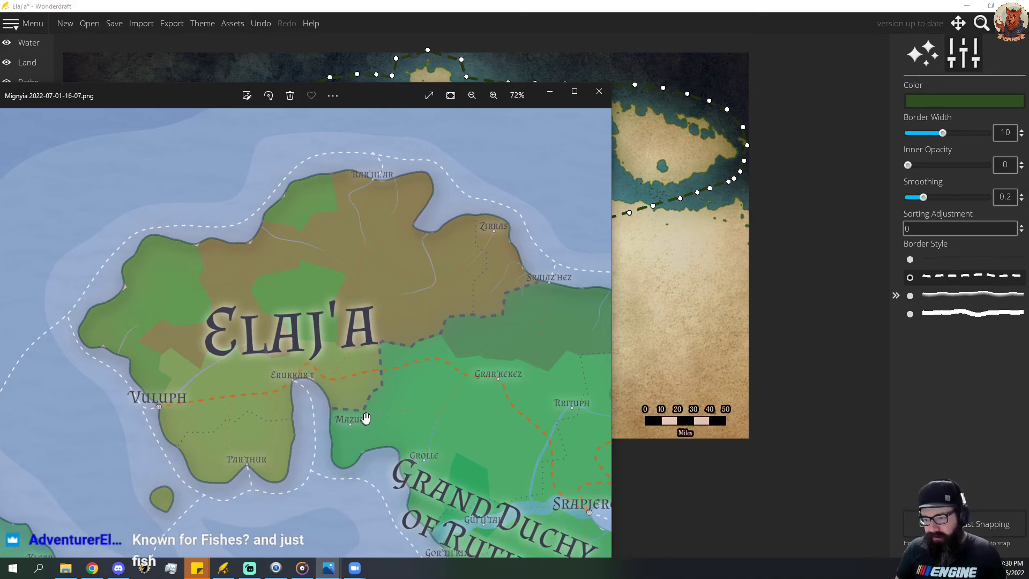
click(442, 79)
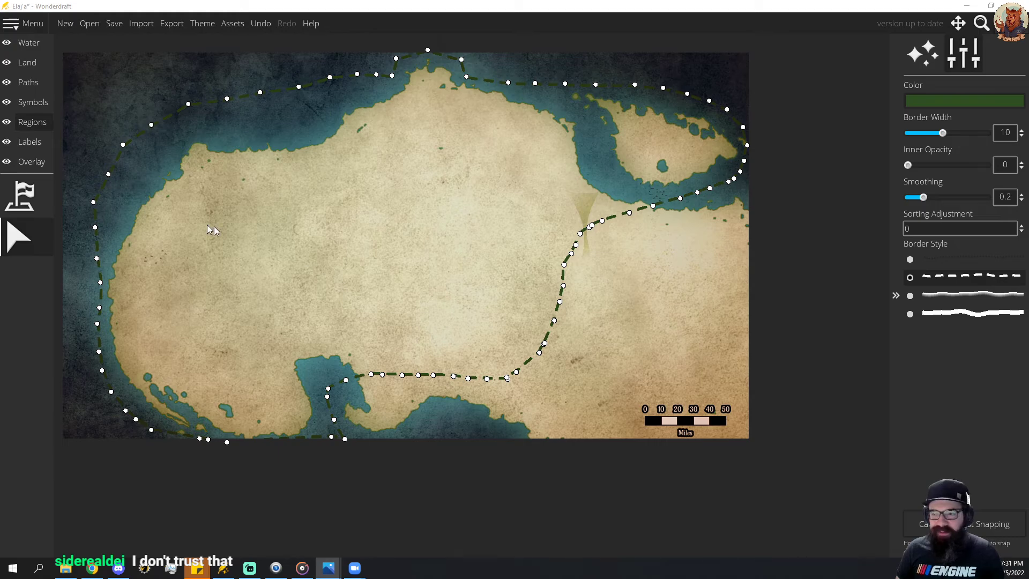
Place red-roofed village symbols at scale 20 on the northern and northeastern coasts, the island's western shore and the southern inlet's northwestern corner.
click(26, 102)
click(20, 198)
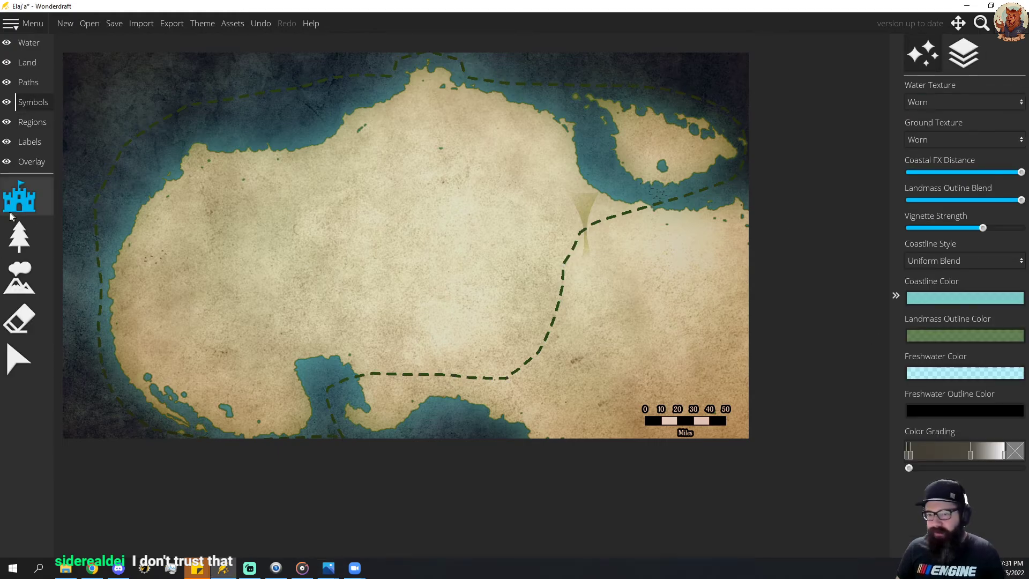
scroll(989, 336, down, 10)
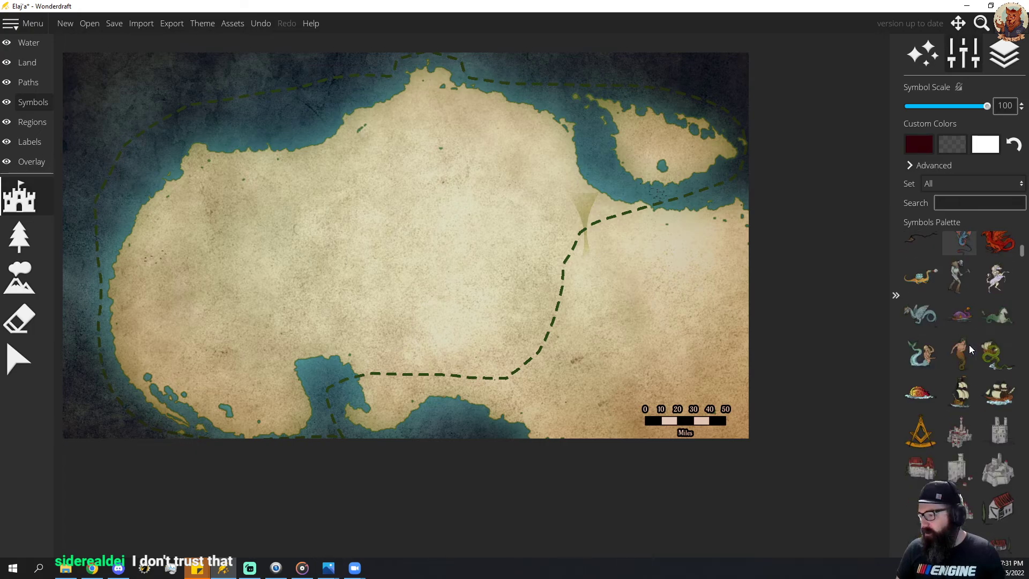
scroll(994, 456, down, 1)
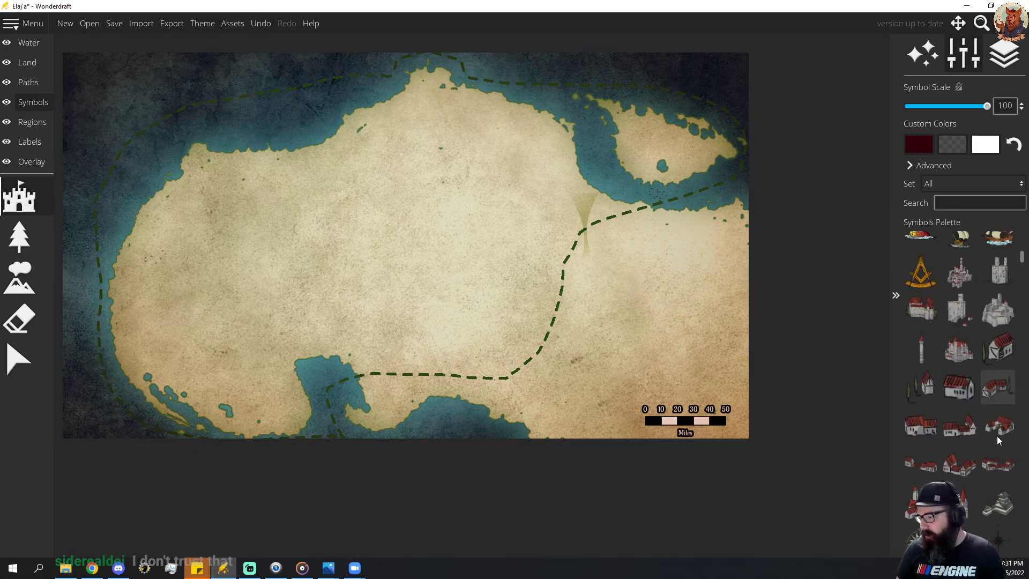
click(995, 471)
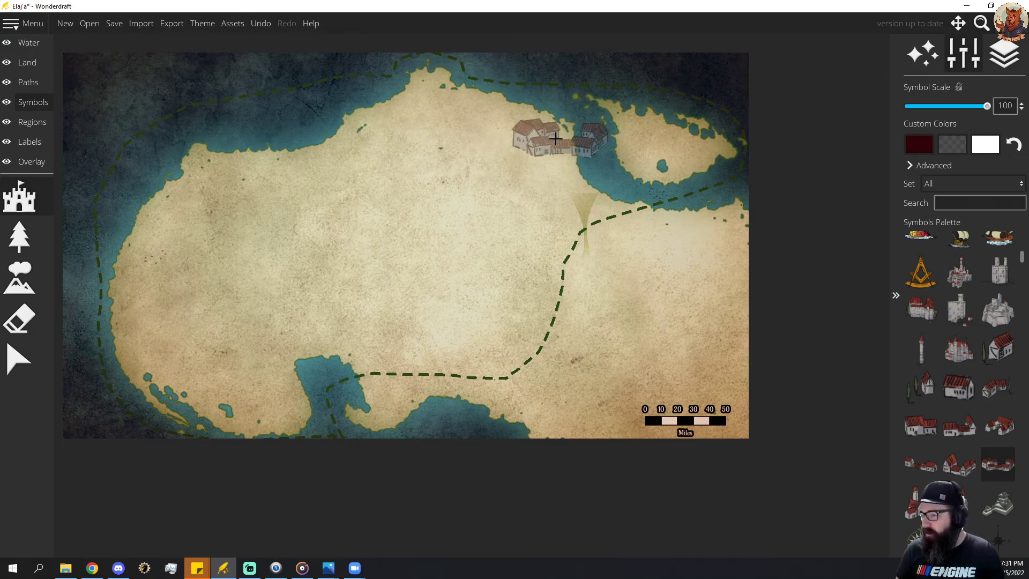
scroll(390, 170, down, 15)
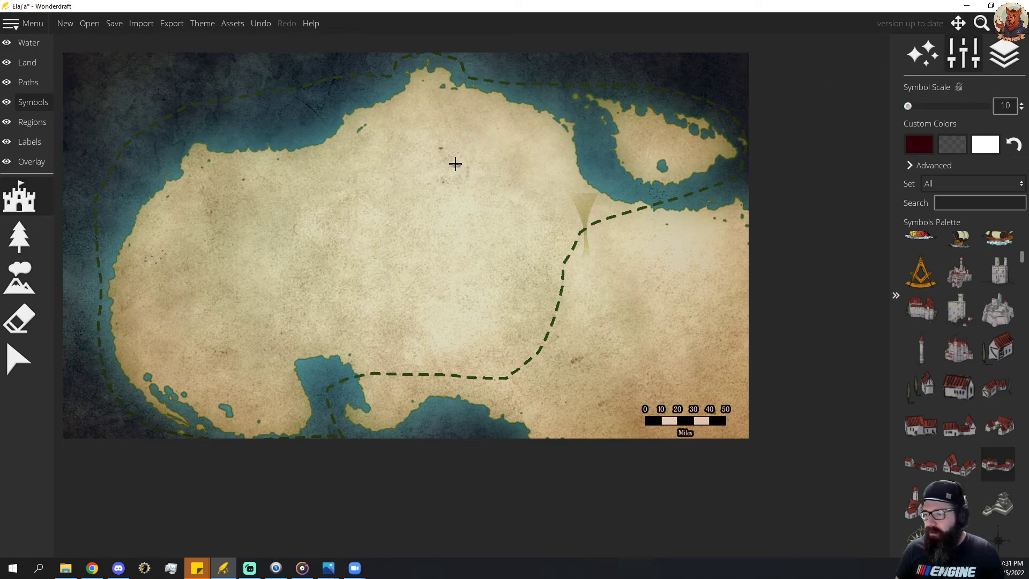
scroll(429, 115, down, 1)
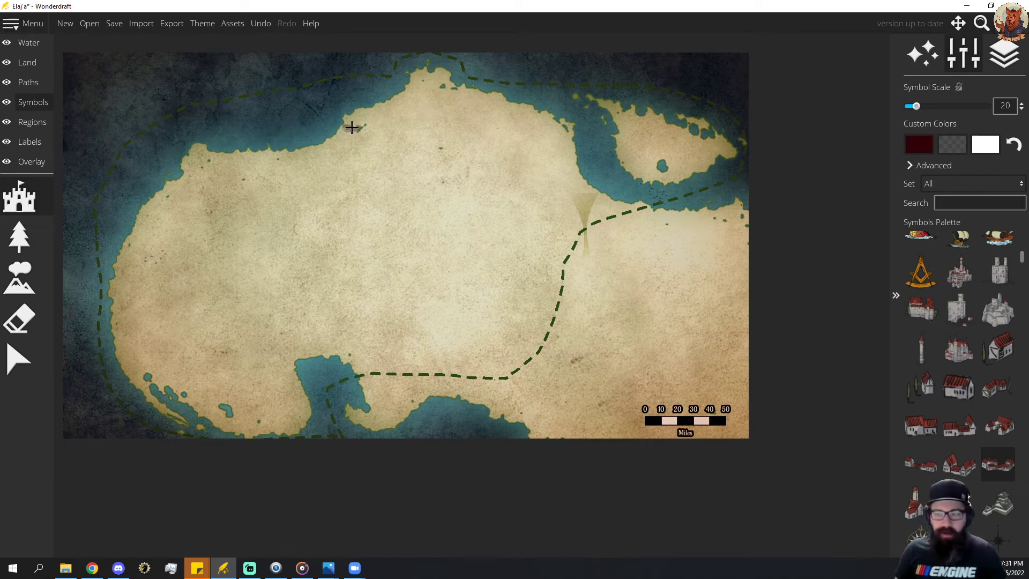
click(484, 97)
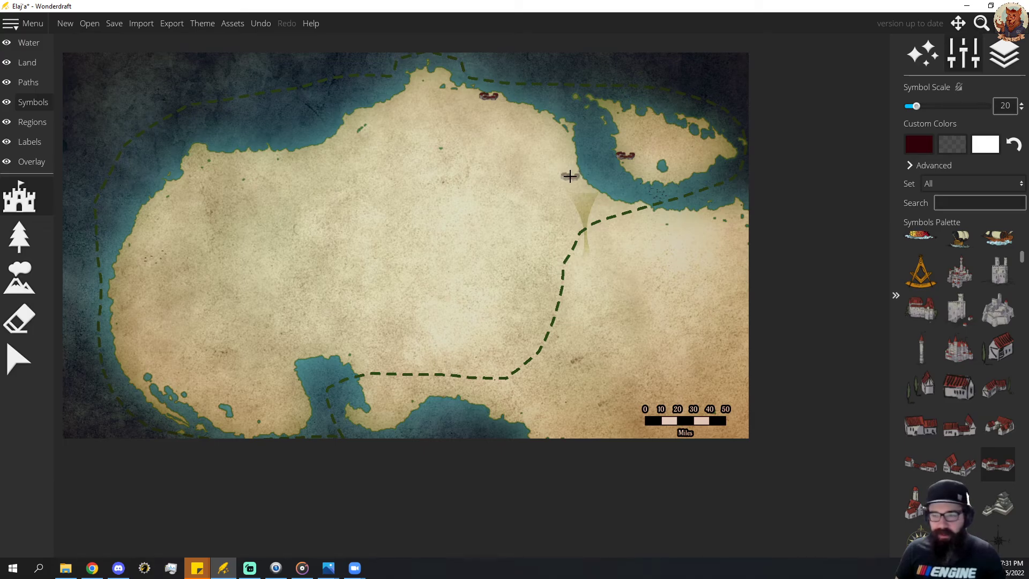
click(570, 145)
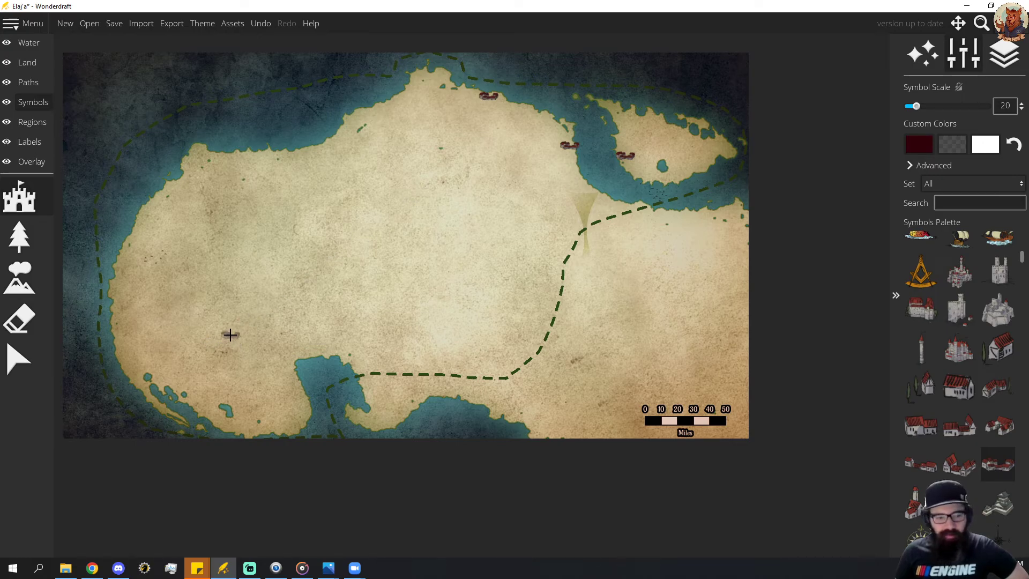
click(297, 358)
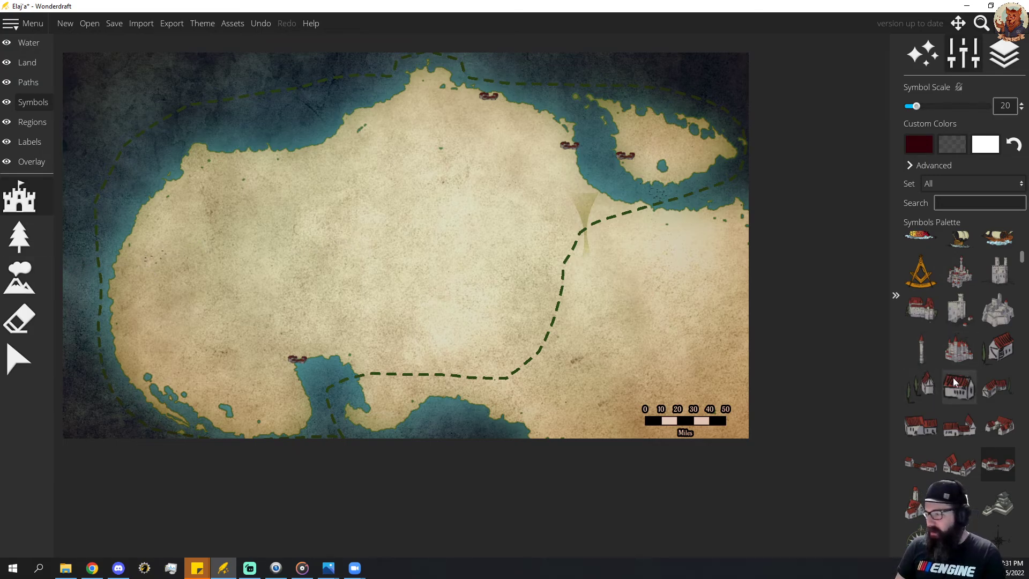
Place a large stone city symbol at scale 15 on the mainland's southwestern coast.
click(993, 316)
scroll(131, 366, down, 2)
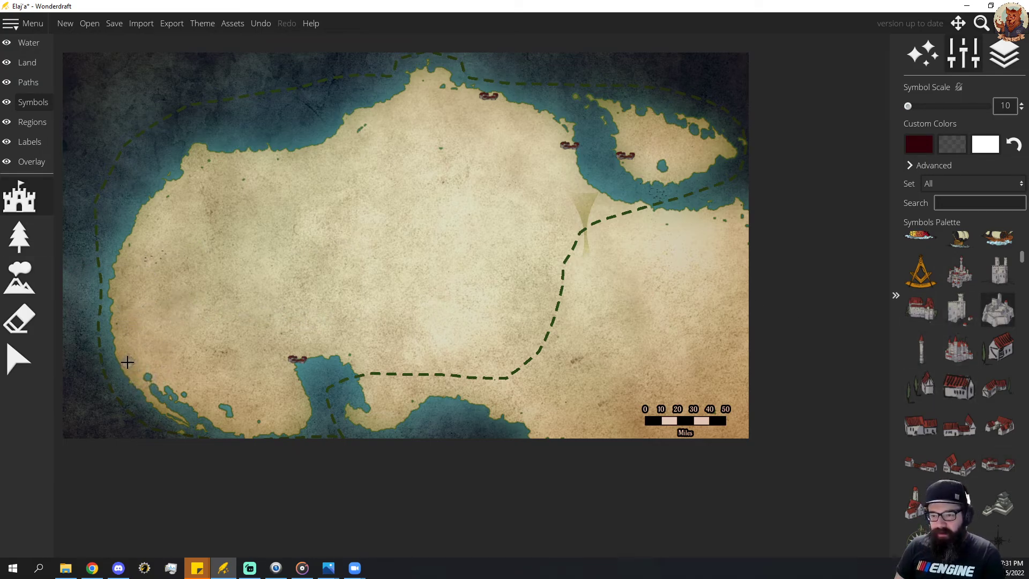
scroll(122, 355, up, 2)
scroll(125, 358, down, 1)
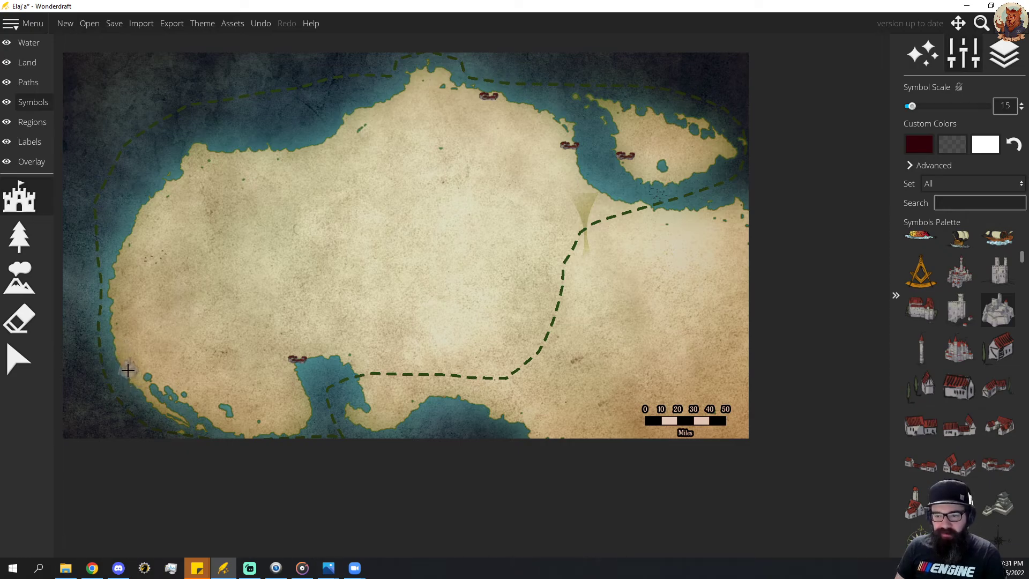
click(129, 370)
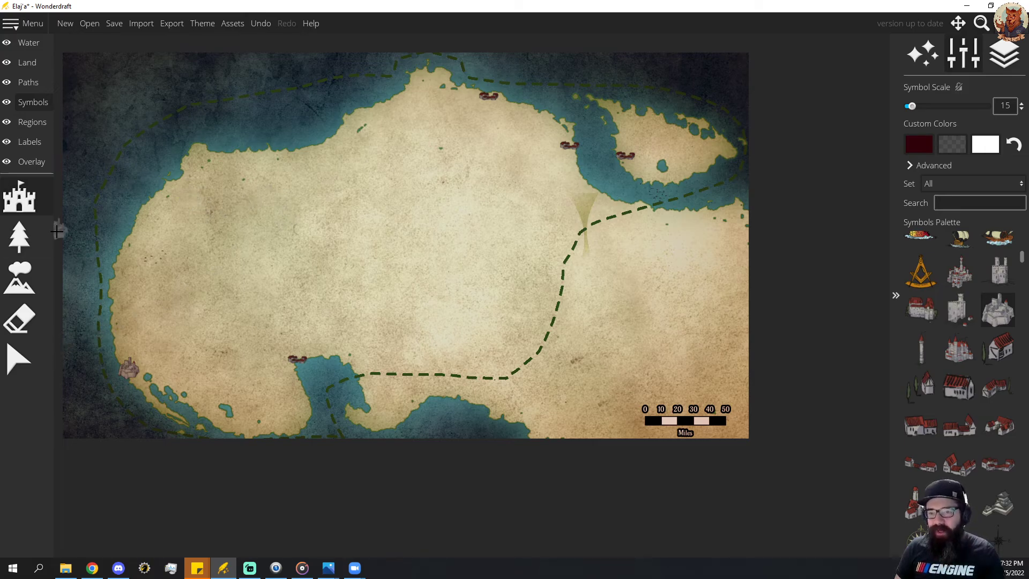
Spray a forest of green conifer-shaped trees across the western mainland at symbol scale 25 with a spray brush of size 90.
click(23, 236)
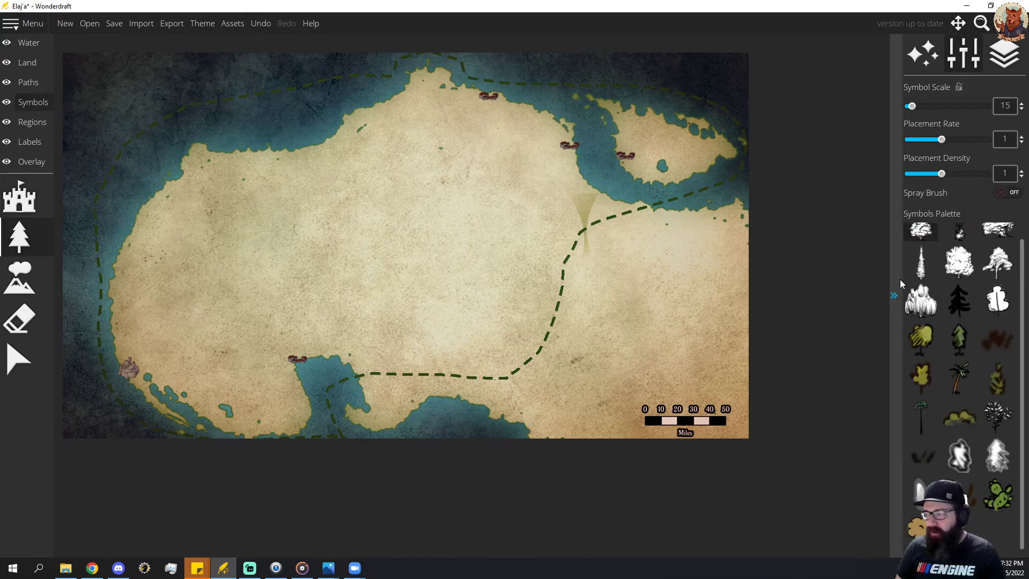
click(959, 339)
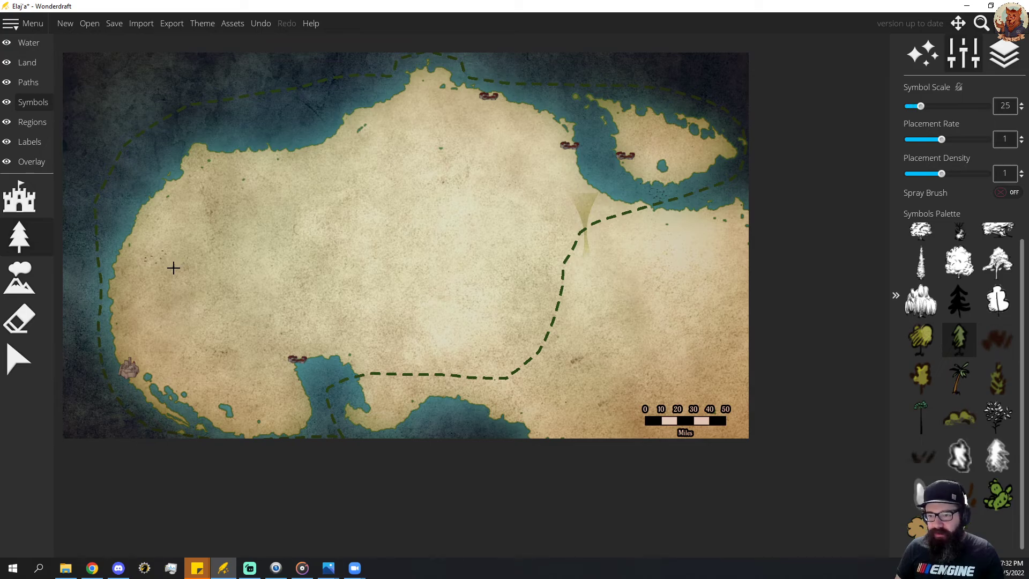
click(1010, 192)
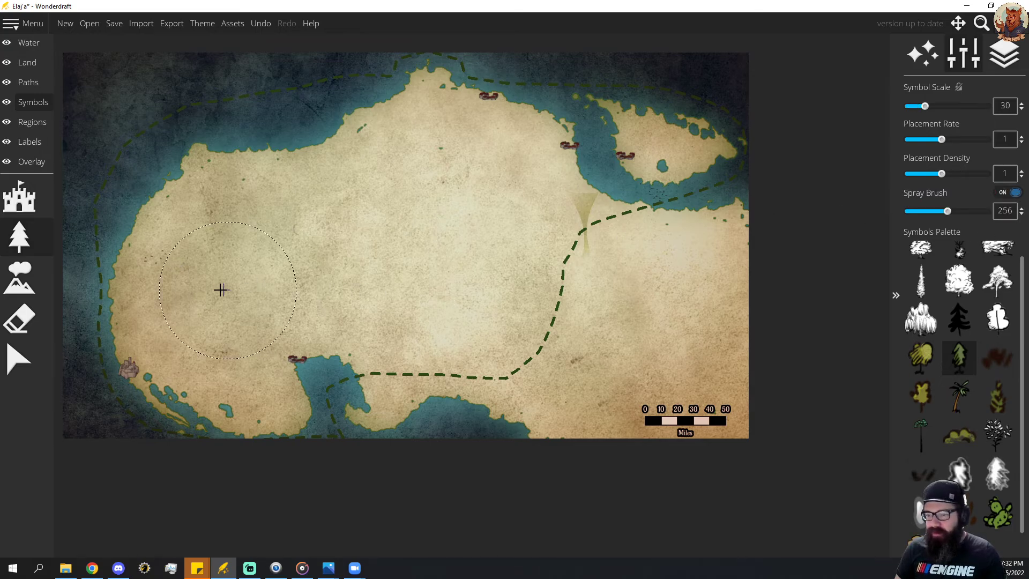
scroll(220, 290, down, 5)
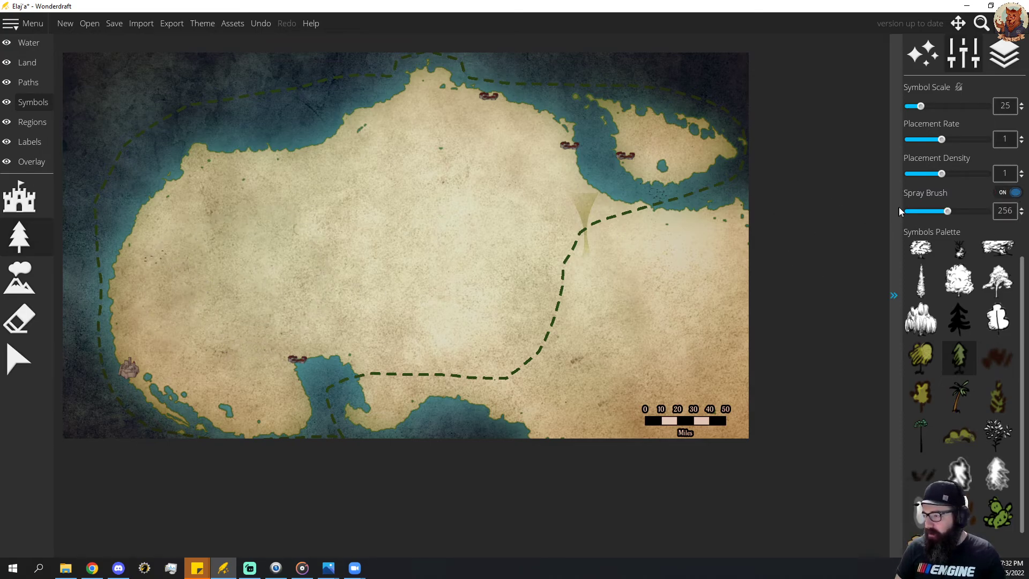
drag(947, 212, 922, 212)
mouse_move(203, 308)
mouse_down()
mouse_move(171, 310)
mouse_move(193, 259)
mouse_move(180, 313)
mouse_up()
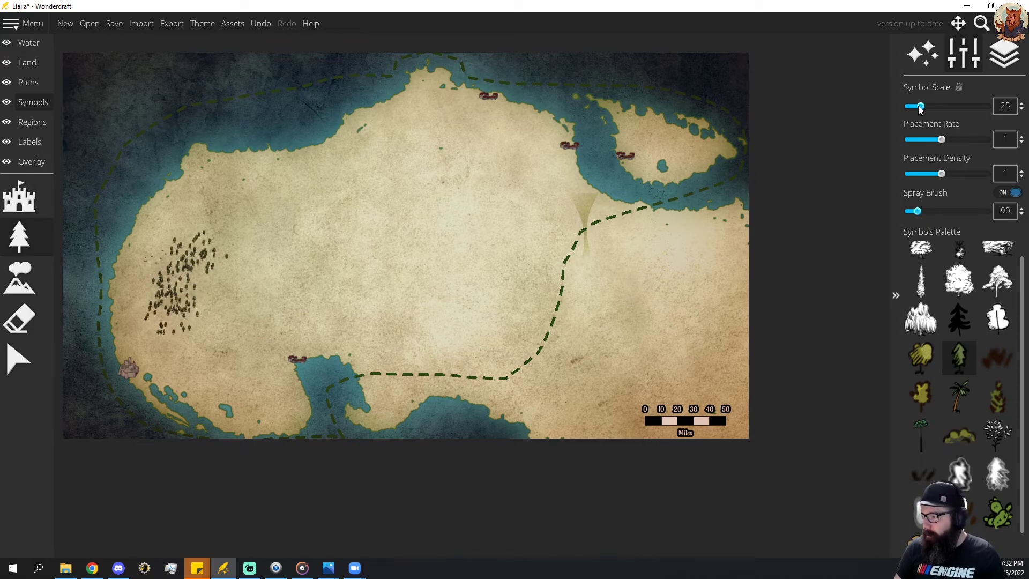
Undo the scale-25 western trees and spray dense conifer forests across the west, centre and north of the mainland at symbol scale 35.
mouse_move(252, 278)
mouse_down()
mouse_move(214, 288)
mouse_move(220, 295)
mouse_up()
key(ctrl+z)
key(ctrl+z)
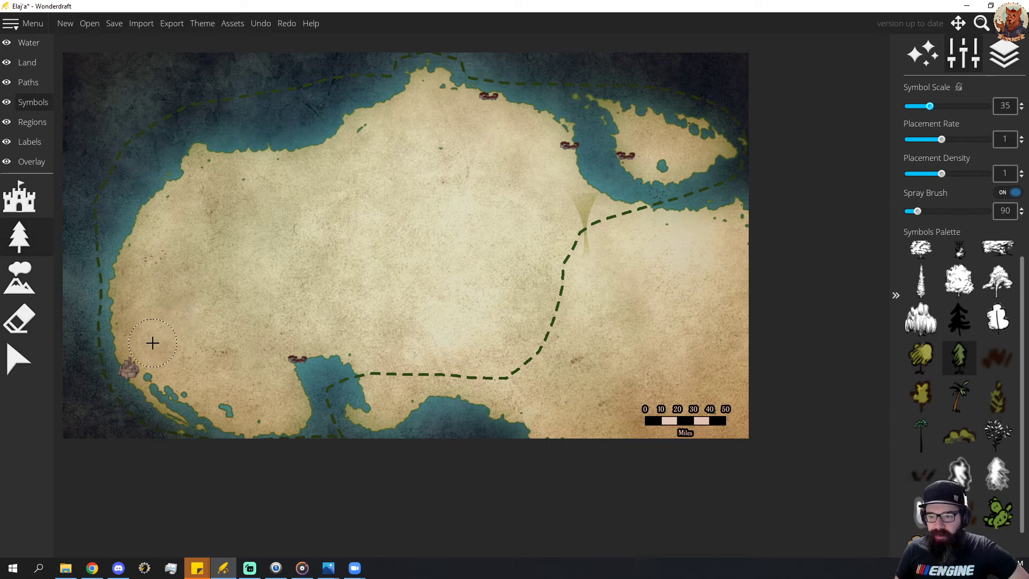
mouse_move(138, 326)
mouse_down()
mouse_move(157, 240)
mouse_move(190, 212)
mouse_move(164, 253)
mouse_move(161, 297)
mouse_move(164, 306)
mouse_move(199, 229)
mouse_move(184, 255)
mouse_move(183, 314)
mouse_move(208, 258)
mouse_move(208, 290)
mouse_move(159, 323)
mouse_move(201, 290)
mouse_move(215, 251)
mouse_move(182, 230)
mouse_move(157, 243)
mouse_move(143, 286)
mouse_move(160, 301)
mouse_move(193, 261)
mouse_move(191, 230)
mouse_up()
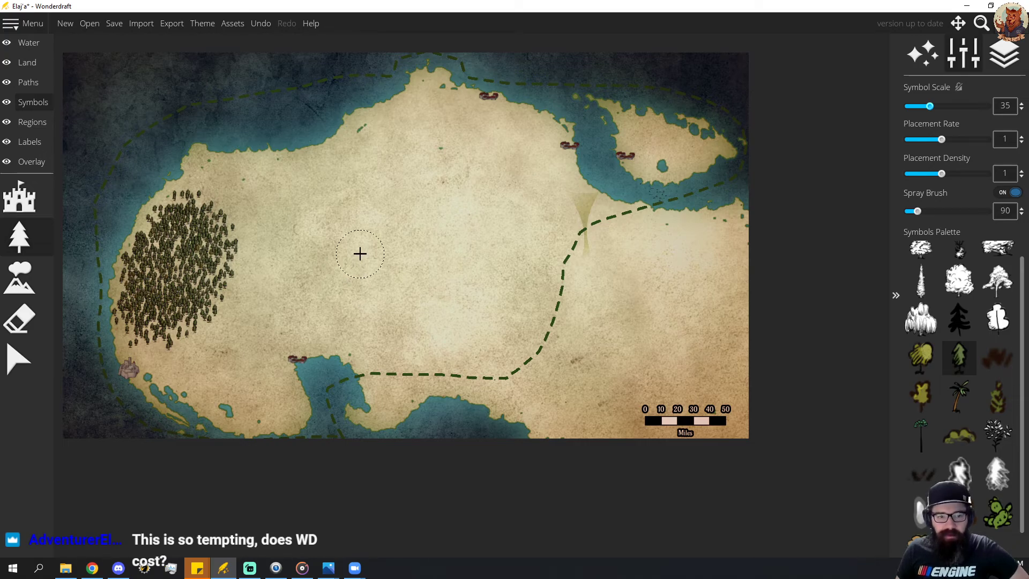
mouse_move(378, 233)
mouse_down()
mouse_move(348, 264)
mouse_move(389, 284)
mouse_move(401, 270)
mouse_move(363, 237)
mouse_move(375, 239)
mouse_move(363, 268)
mouse_move(386, 265)
mouse_move(388, 234)
mouse_move(350, 226)
mouse_move(336, 255)
mouse_move(316, 263)
mouse_move(306, 244)
mouse_move(428, 277)
mouse_move(316, 243)
mouse_move(313, 260)
mouse_move(296, 251)
mouse_move(359, 234)
mouse_move(372, 213)
mouse_move(371, 249)
mouse_move(362, 236)
mouse_move(345, 273)
mouse_move(358, 293)
mouse_up()
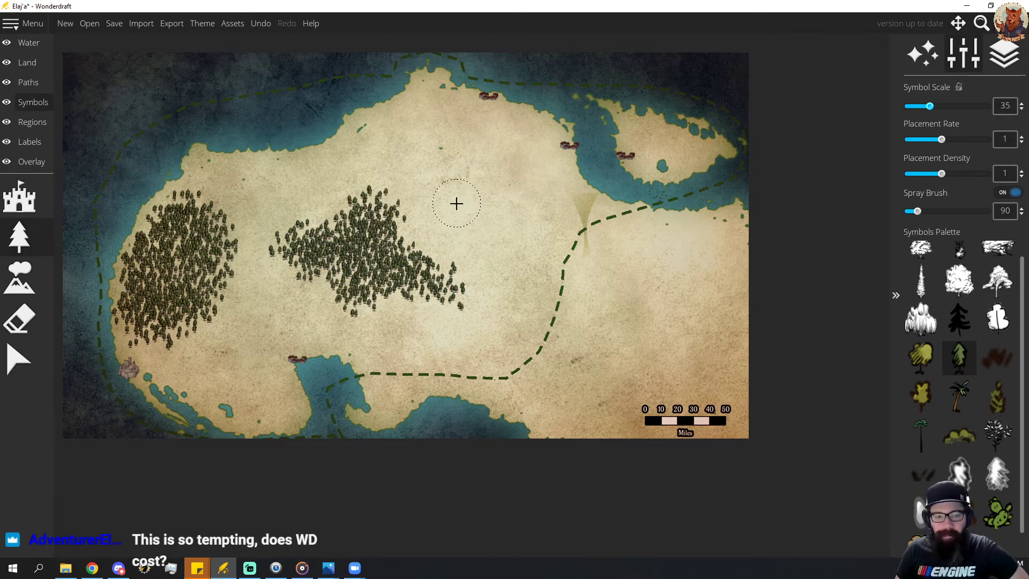
mouse_move(355, 146)
mouse_down()
mouse_move(419, 123)
mouse_move(383, 146)
mouse_move(417, 139)
mouse_move(432, 189)
mouse_move(425, 159)
mouse_move(389, 137)
mouse_move(417, 112)
mouse_move(376, 140)
mouse_move(413, 121)
mouse_move(387, 134)
mouse_up()
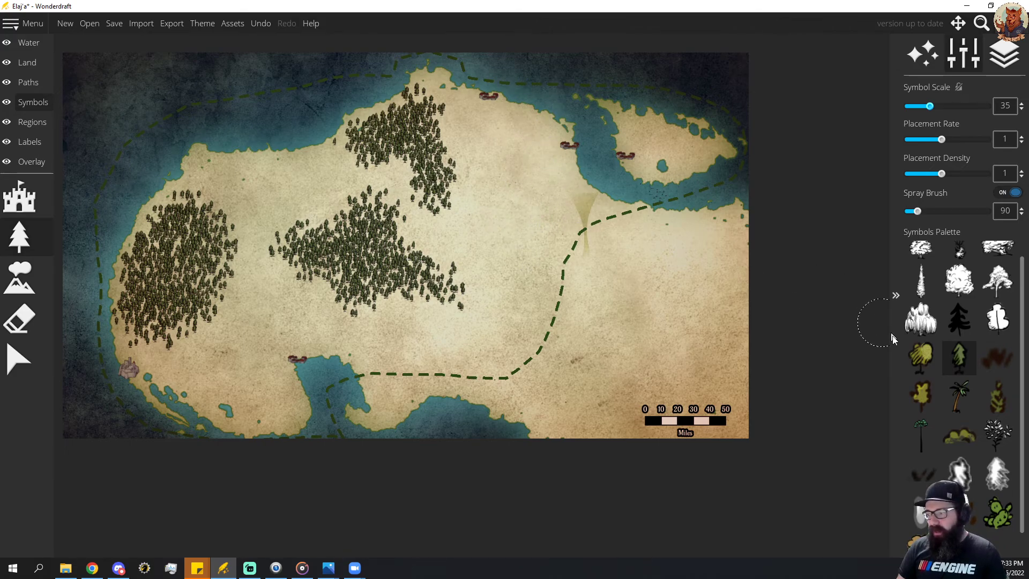
Spray brown grass-tuft symbols at scale 35 across the open mainland around the three forests, within the dashed border.
scroll(978, 396, down, 1)
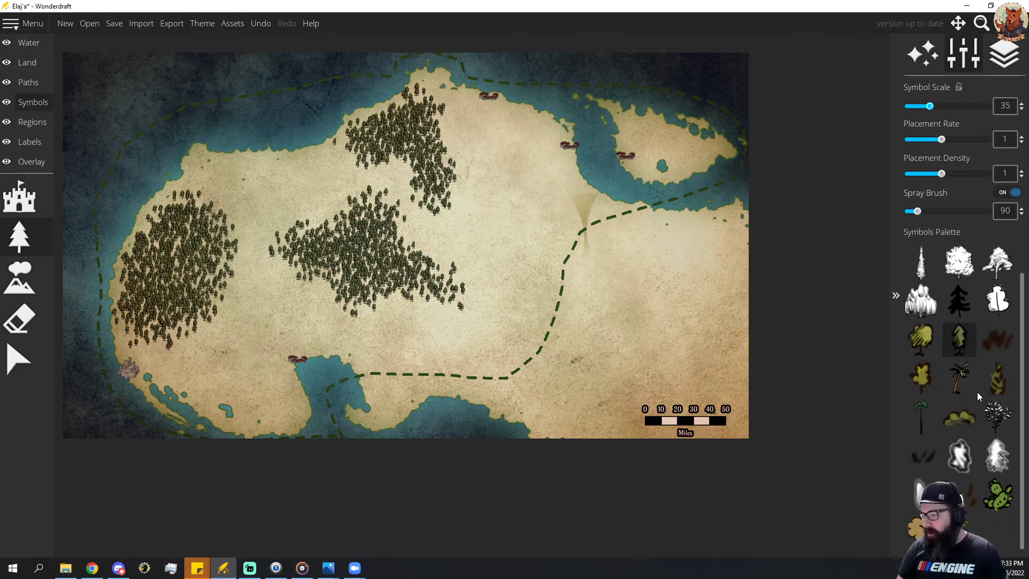
click(998, 340)
mouse_move(503, 198)
mouse_down()
mouse_move(490, 153)
mouse_move(485, 180)
mouse_move(468, 127)
mouse_move(530, 149)
mouse_move(523, 208)
mouse_move(542, 212)
mouse_move(518, 315)
mouse_move(499, 345)
mouse_move(516, 239)
mouse_move(489, 246)
mouse_move(439, 232)
mouse_move(474, 241)
mouse_move(510, 284)
mouse_move(496, 328)
mouse_move(464, 343)
mouse_move(421, 341)
mouse_move(410, 335)
mouse_move(496, 338)
mouse_move(523, 252)
mouse_move(558, 196)
mouse_move(539, 146)
mouse_move(362, 174)
mouse_move(361, 182)
mouse_move(395, 179)
mouse_move(295, 205)
mouse_move(336, 174)
mouse_move(227, 187)
mouse_move(217, 174)
mouse_move(249, 216)
mouse_move(259, 306)
mouse_move(203, 355)
mouse_move(270, 408)
mouse_move(262, 316)
mouse_move(291, 295)
mouse_move(310, 320)
mouse_move(417, 337)
mouse_move(505, 152)
mouse_move(468, 232)
mouse_up()
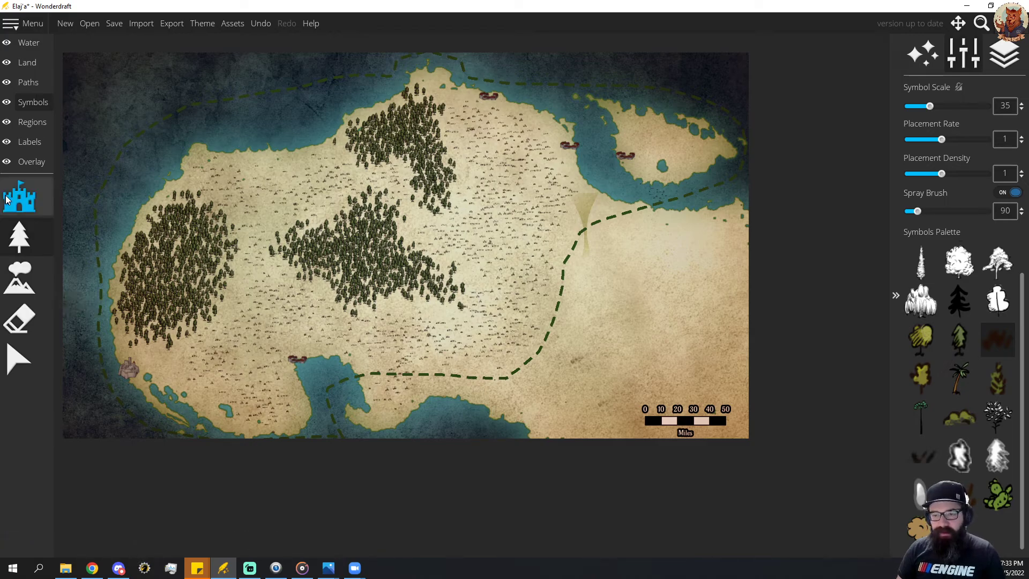
click(26, 62)
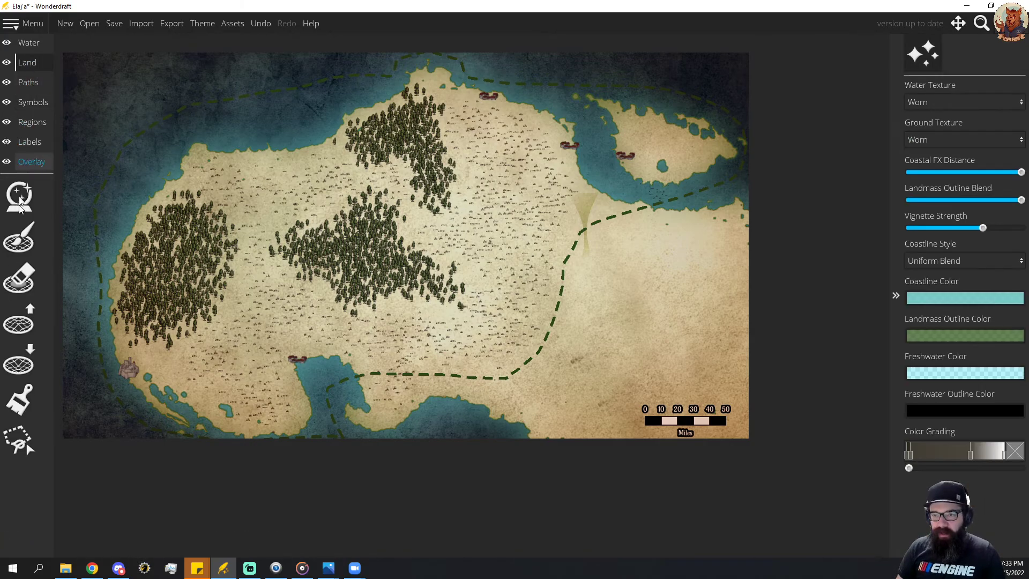
click(19, 410)
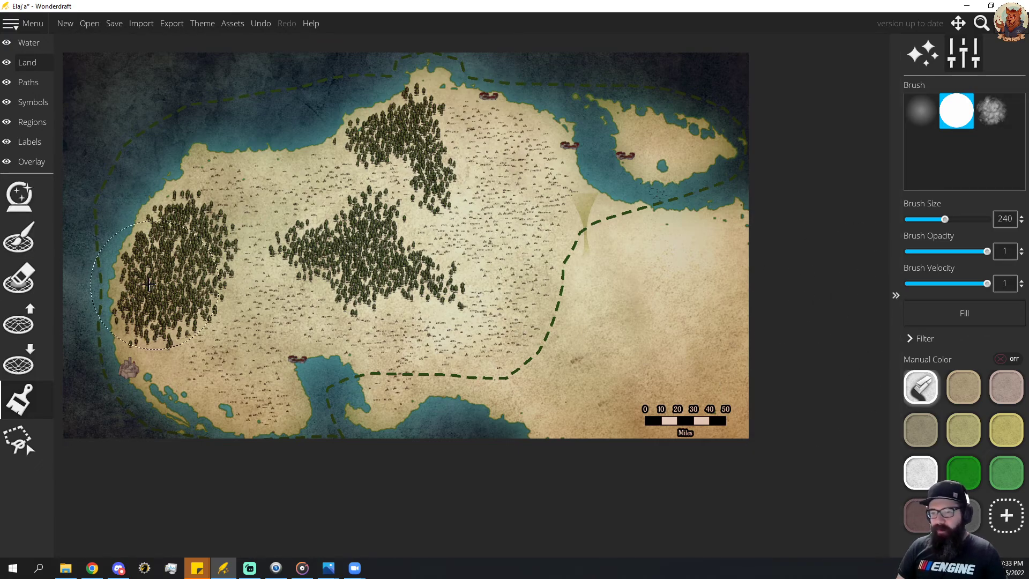
click(32, 101)
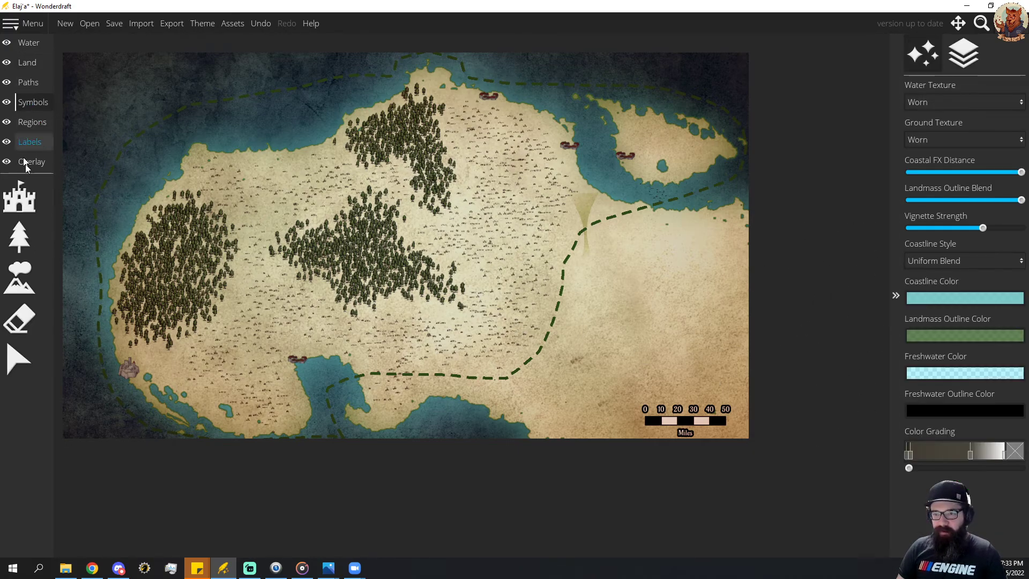
Try a tall rocky cliff symbol and a sharp-peaked mountain symbol at scale 35 east of the forests, undoing both placements.
click(19, 278)
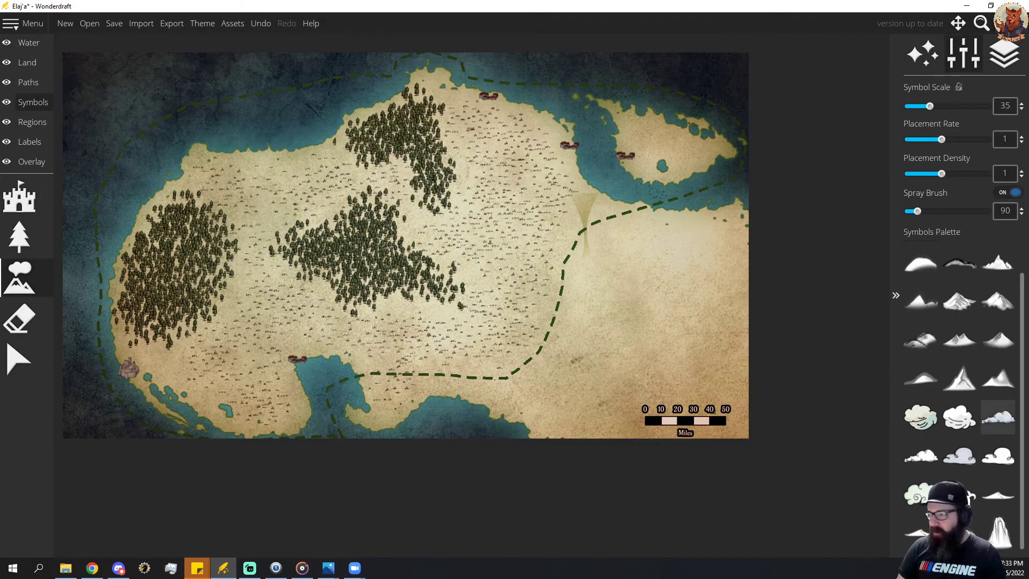
click(992, 522)
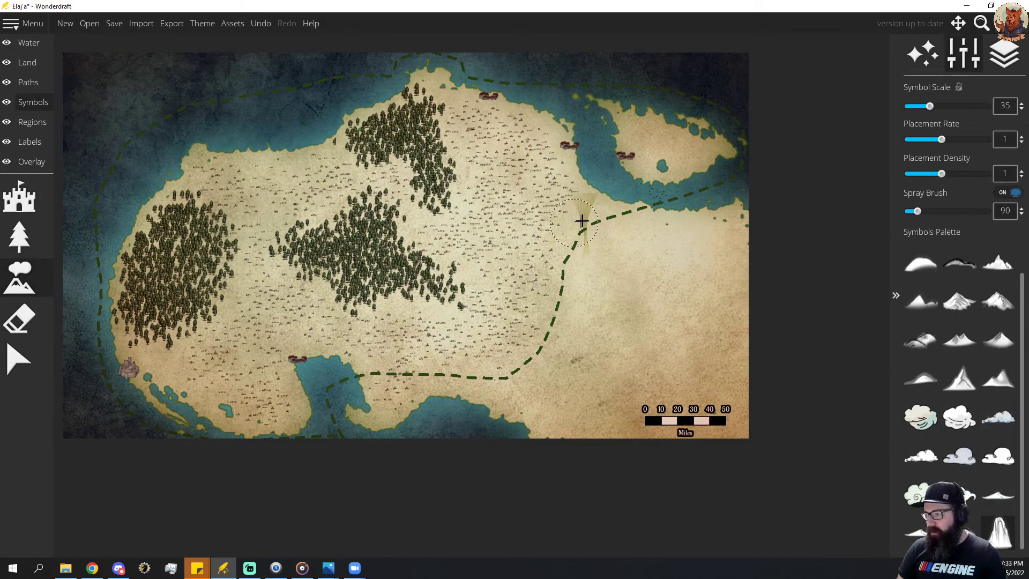
click(465, 241)
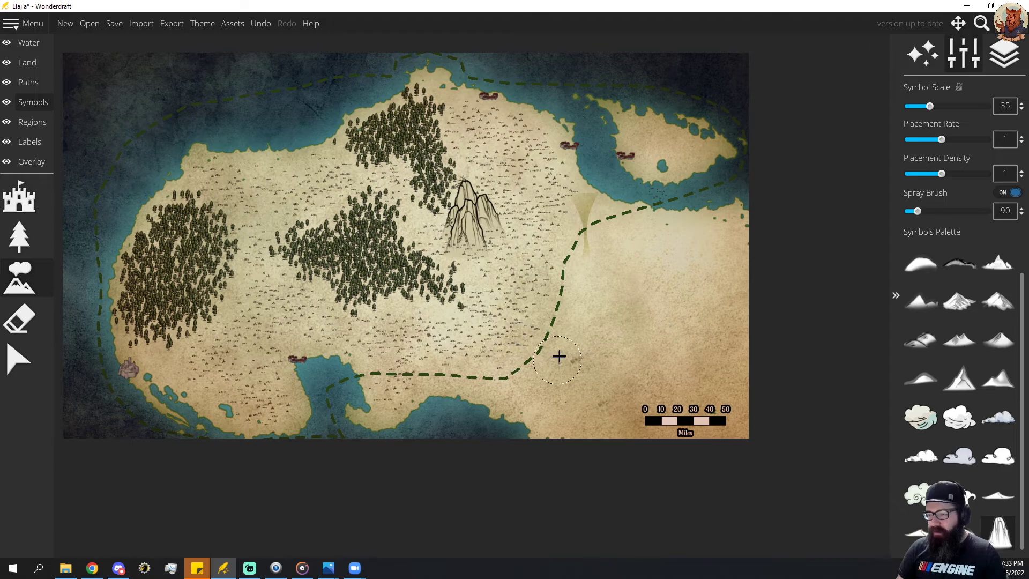
key(ctrl+z)
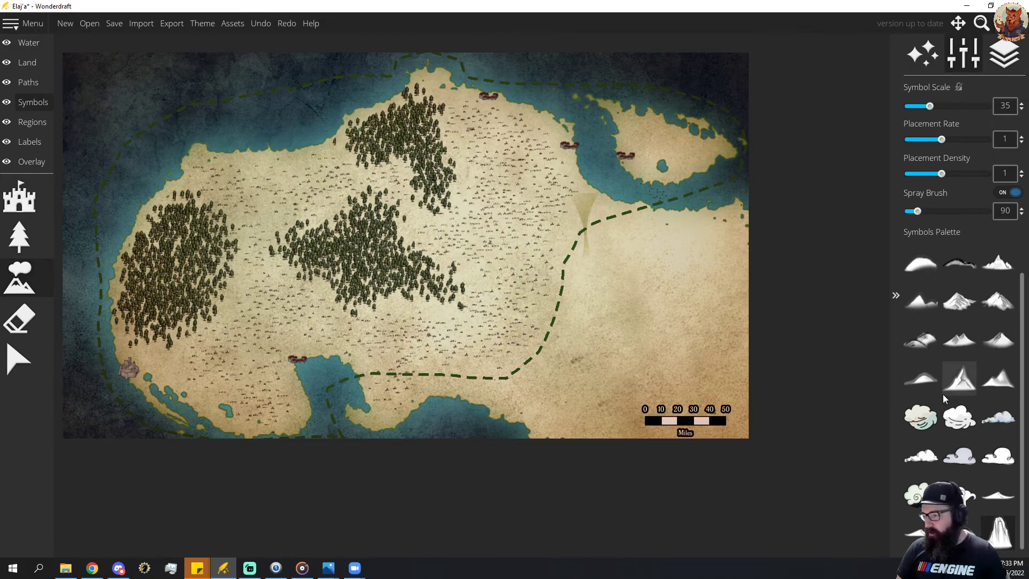
click(959, 378)
click(484, 243)
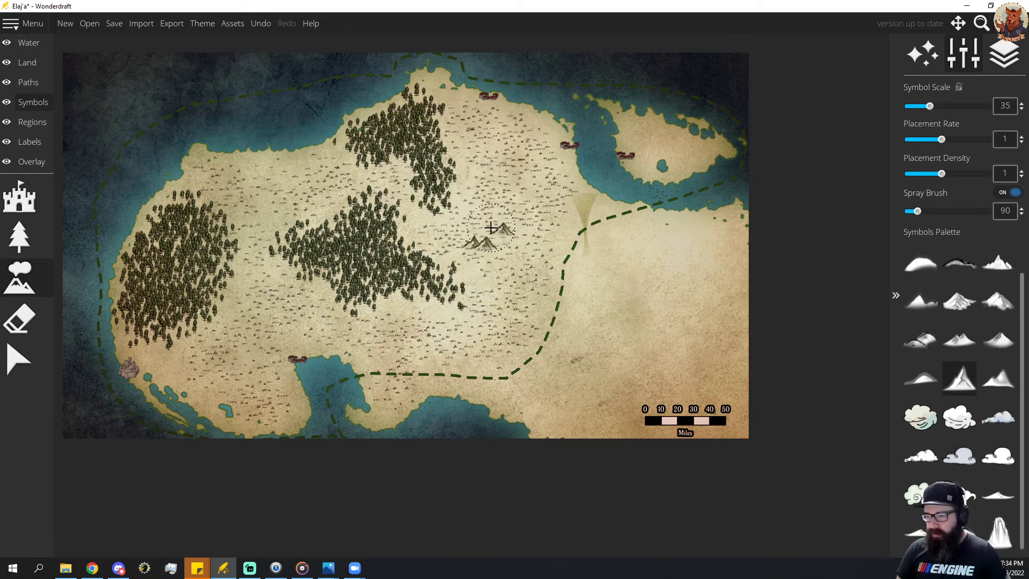
click(495, 230)
key(ctrl+z)
key(ctrl+z)
Spray a broad range of sharp-peaked mountains at symbol scale 50 along the eastern border, from the northeastern coast toward the southern coast.
scroll(496, 239, up, 3)
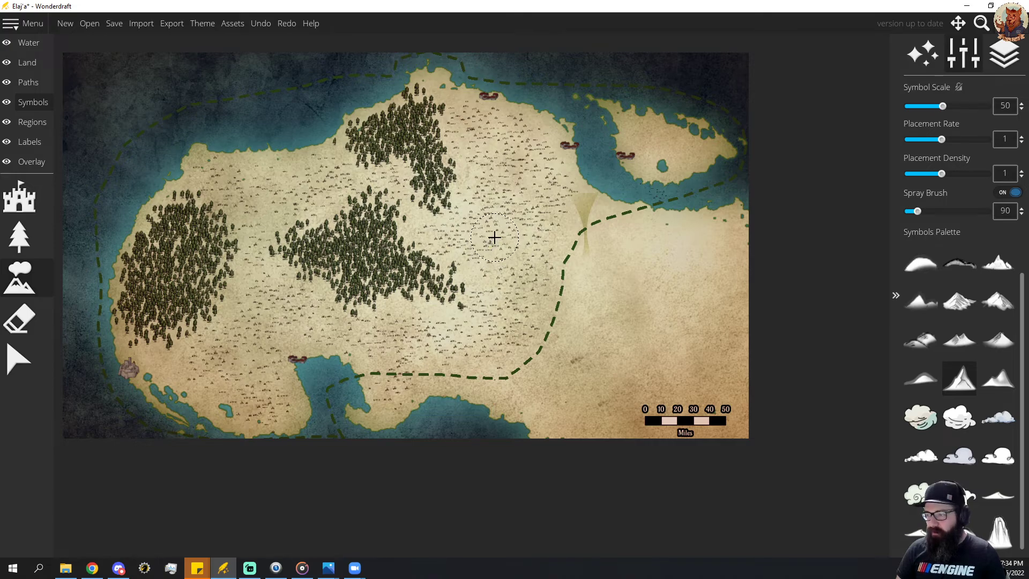
click(494, 237)
click(510, 217)
click(503, 208)
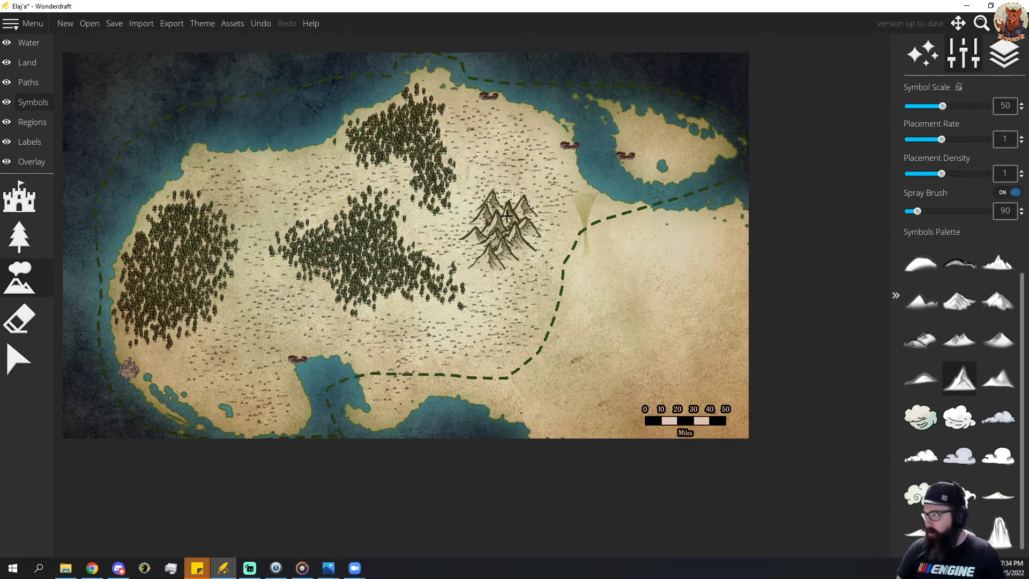
mouse_move(479, 236)
mouse_down()
mouse_move(512, 282)
mouse_move(504, 341)
mouse_move(474, 374)
mouse_move(504, 333)
mouse_move(541, 219)
mouse_move(582, 200)
mouse_move(544, 202)
mouse_move(525, 221)
mouse_move(507, 340)
mouse_move(477, 379)
mouse_up()
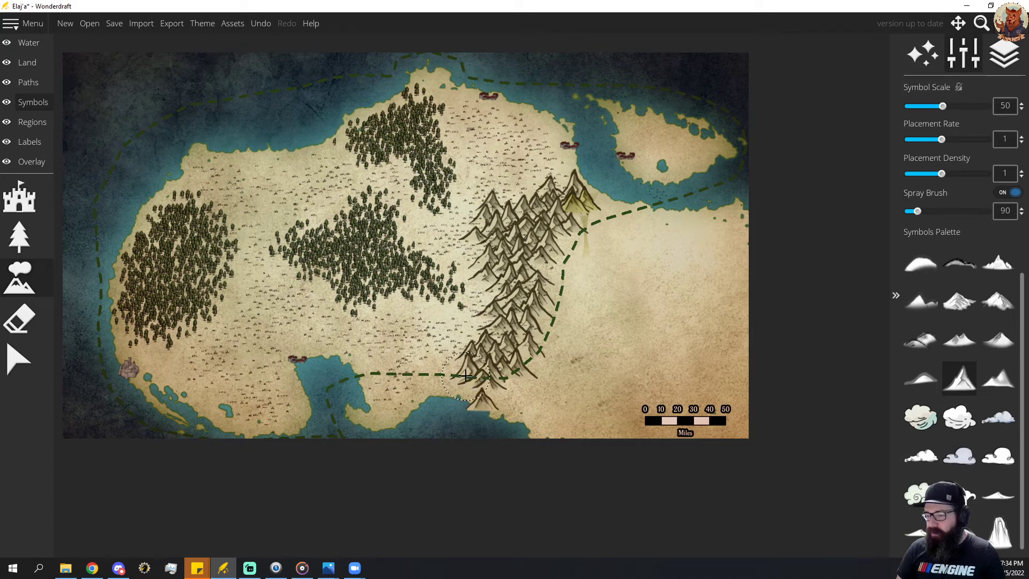
key(ctrl+z)
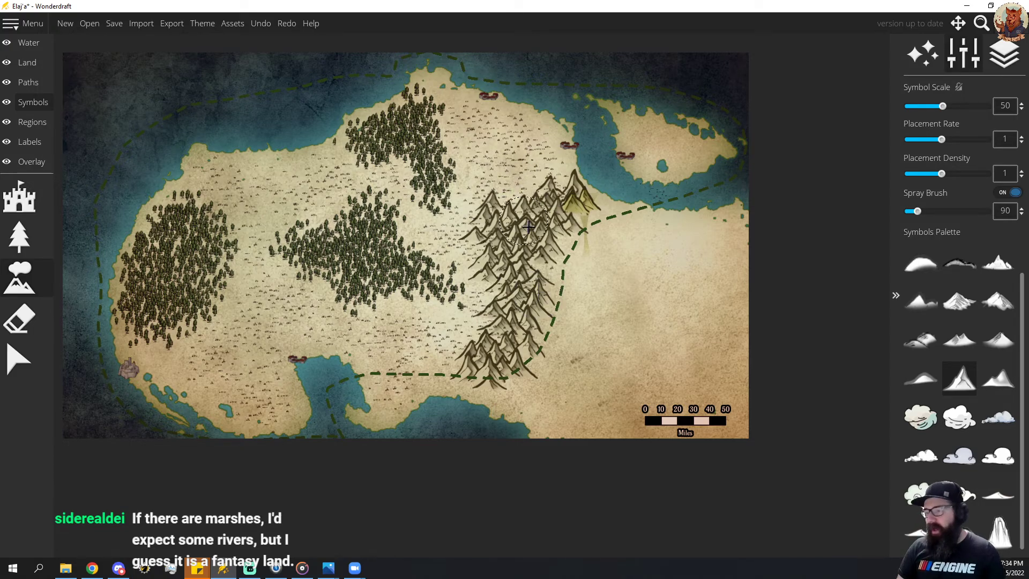
mouse_move(540, 235)
mouse_down()
mouse_move(479, 359)
mouse_move(588, 236)
mouse_move(553, 356)
mouse_move(533, 394)
mouse_move(505, 399)
mouse_up()
scroll(510, 394, down, 2)
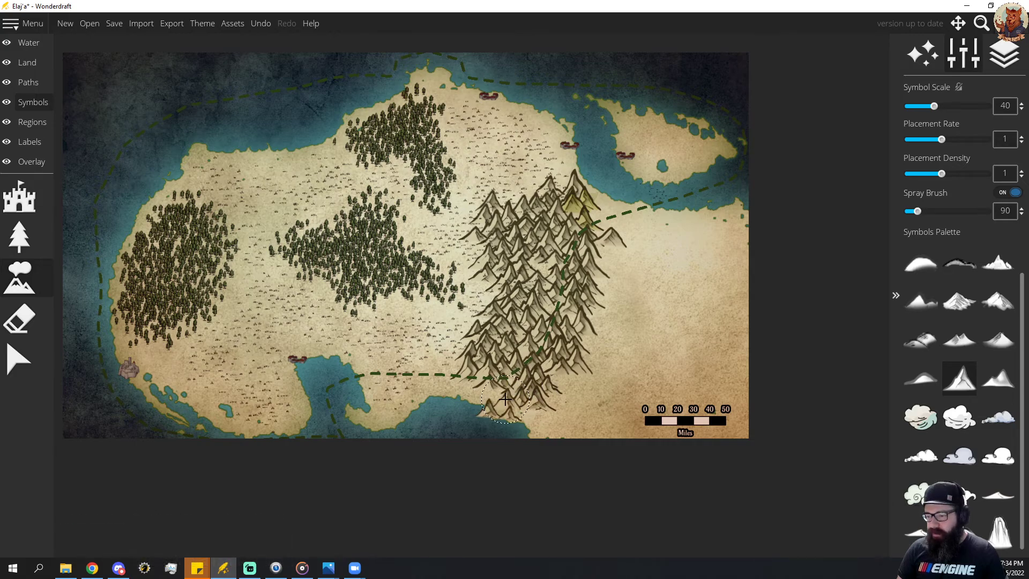
key(ctrl+z)
click(474, 383)
key(ctrl+z)
Add smaller peaks at symbol scale 25 along the range's southern end by the coast and beside its northeastern end.
scroll(477, 381, down, 3)
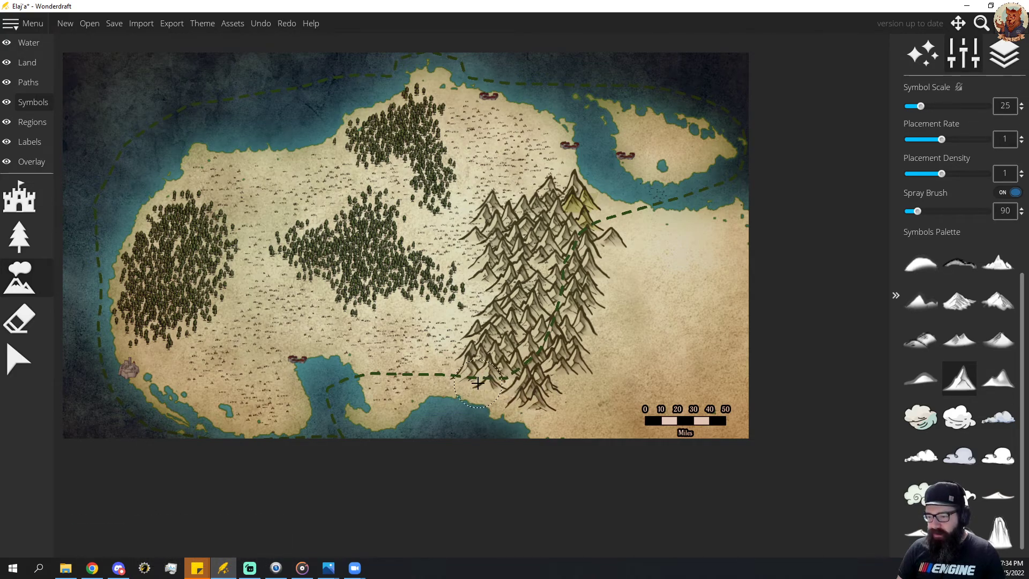
mouse_move(476, 386)
mouse_down()
mouse_move(531, 403)
mouse_move(486, 376)
mouse_up()
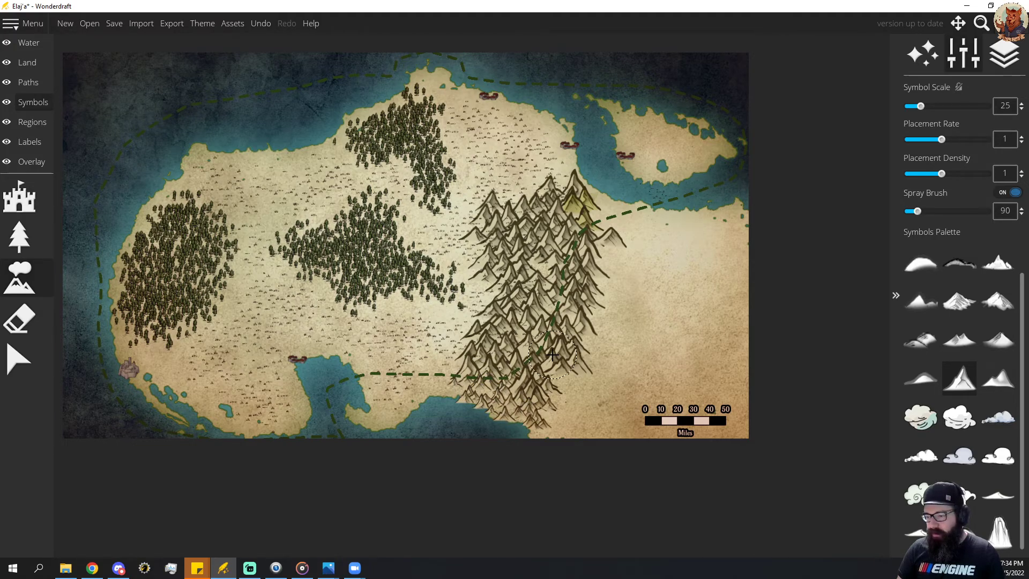
key(ctrl+z)
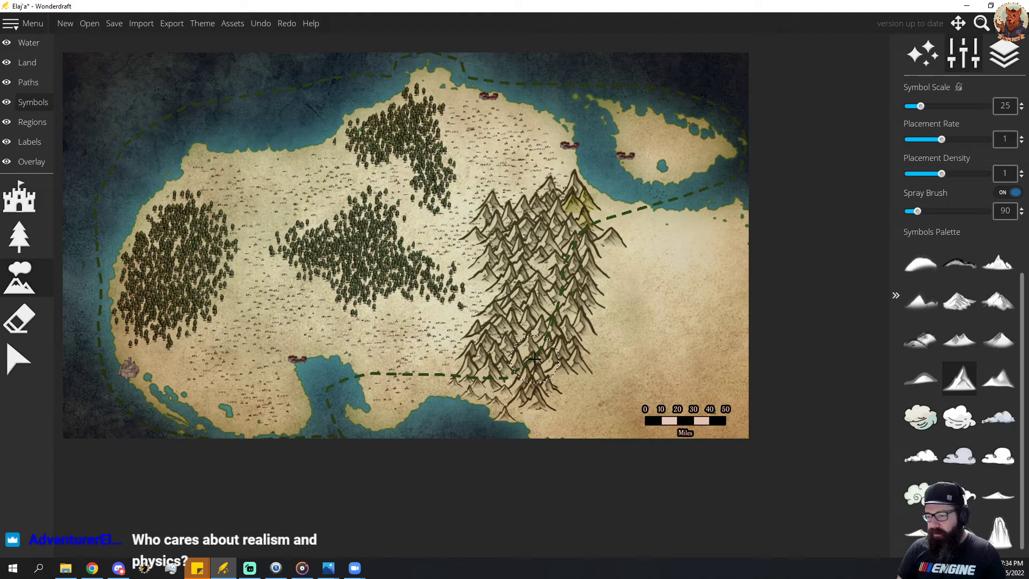
click(515, 400)
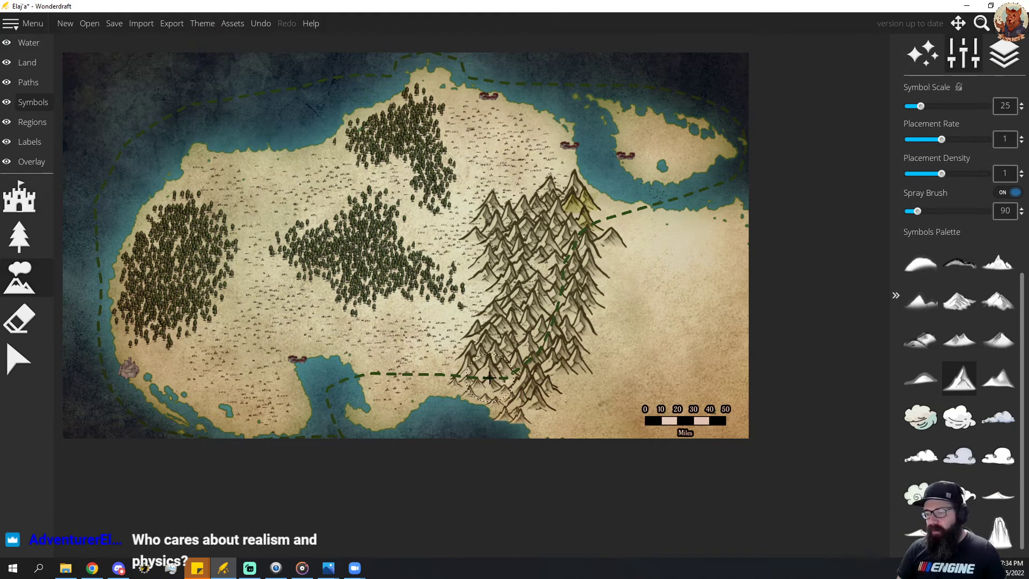
mouse_move(587, 220)
mouse_down()
mouse_move(603, 212)
mouse_move(611, 226)
mouse_move(635, 222)
mouse_move(560, 198)
mouse_move(569, 197)
mouse_up()
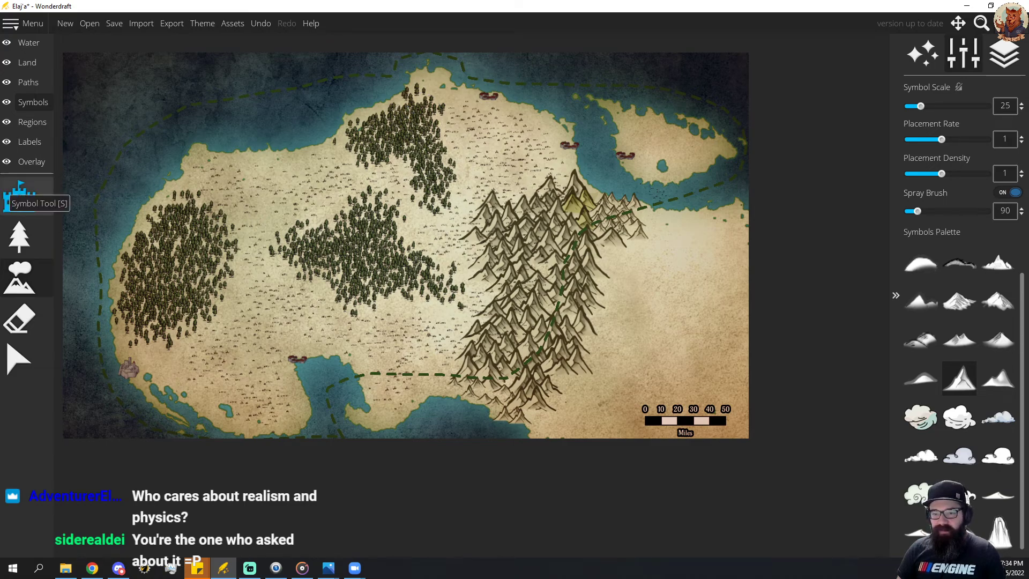
Draw a river of width 9 from the mountains' western edge between the two central forests to the northwestern coast.
click(30, 47)
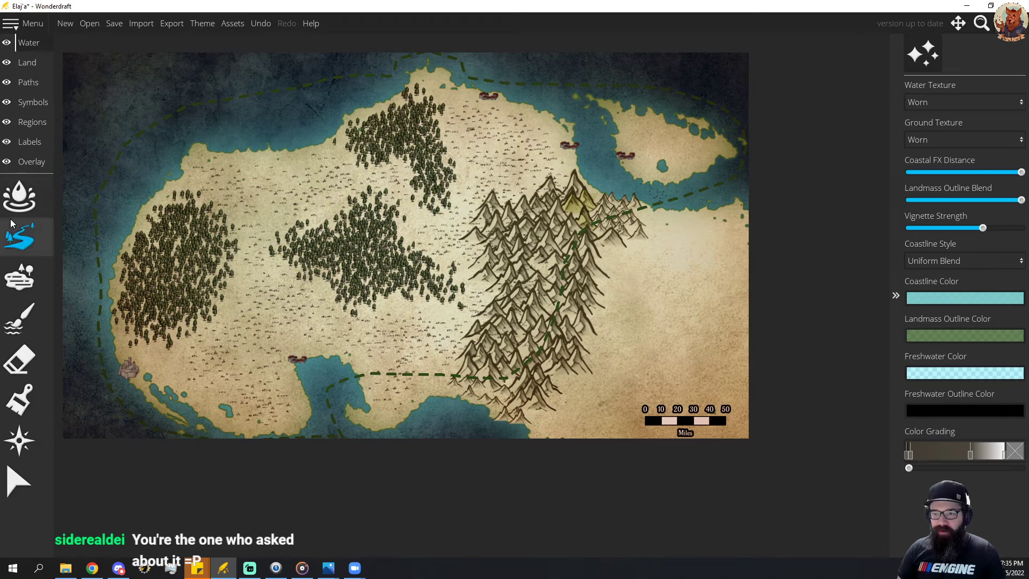
click(20, 236)
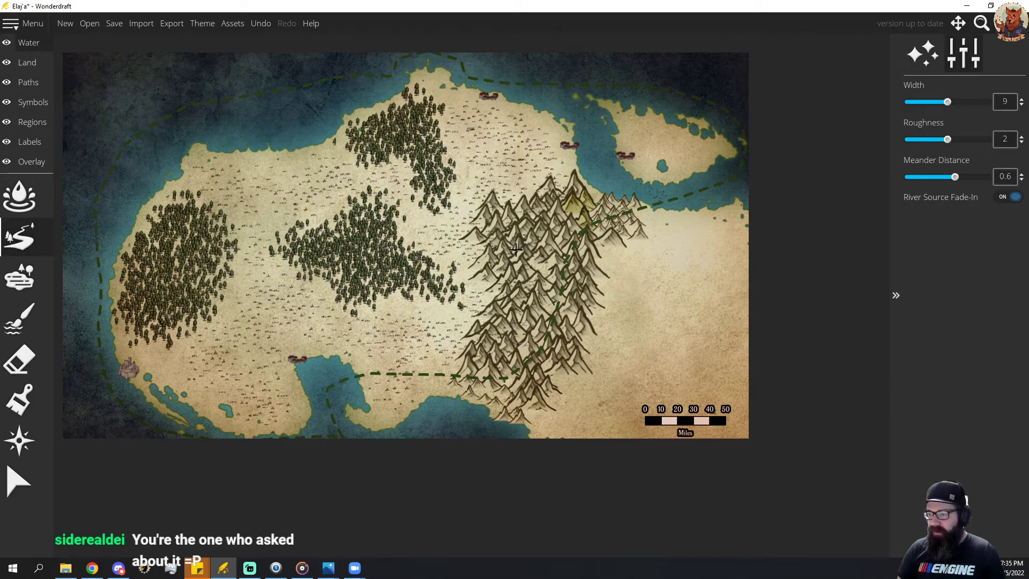
mouse_move(462, 246)
mouse_down()
mouse_move(446, 217)
mouse_move(423, 224)
mouse_up()
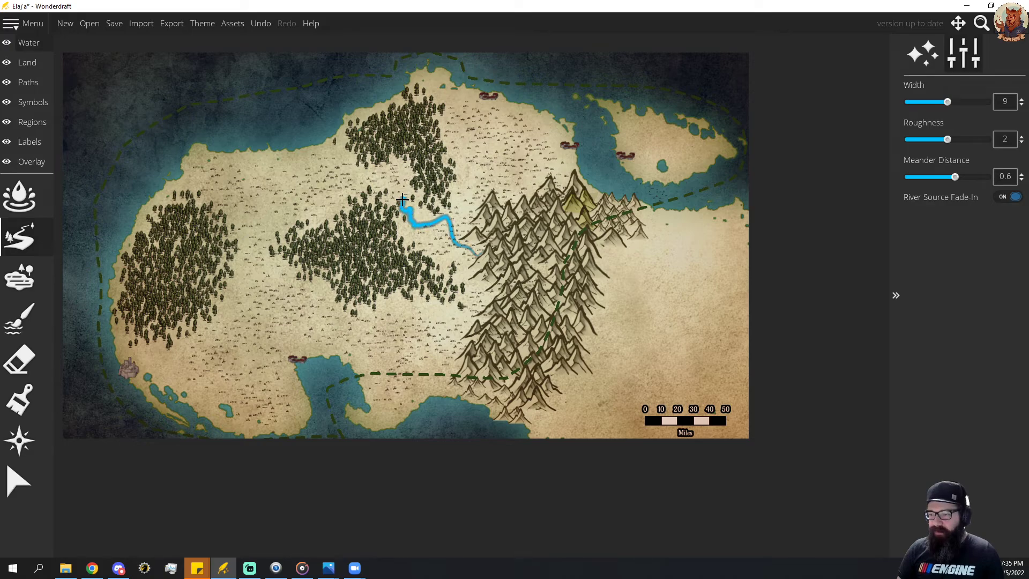
mouse_move(390, 178)
mouse_down()
mouse_move(291, 189)
mouse_move(265, 178)
mouse_up()
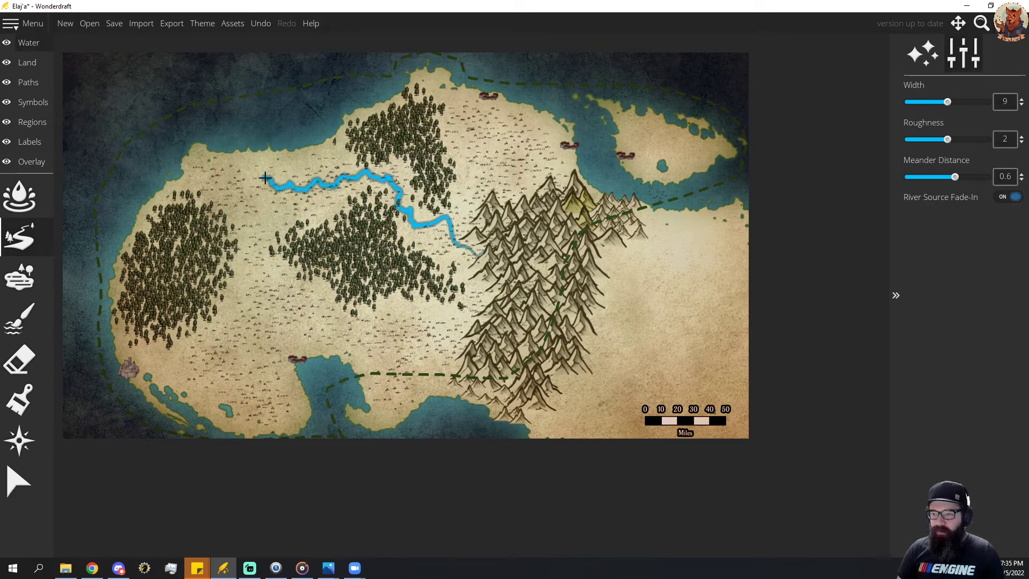
drag(246, 142, 247, 144)
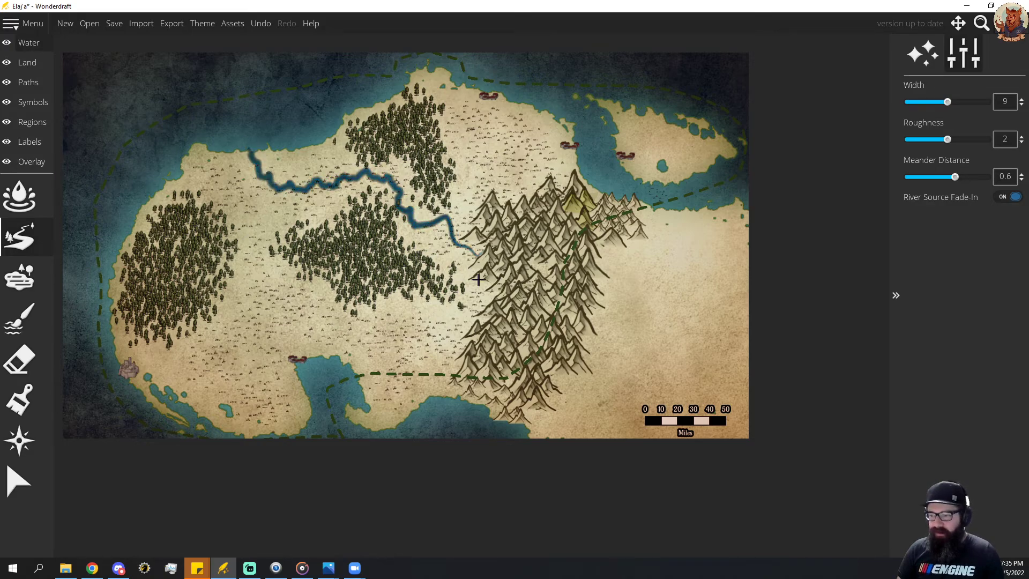
Draw two more rivers of width 9, from the mountains to the southwestern coast and to the northern coastal village.
mouse_move(477, 340)
mouse_down()
mouse_move(344, 335)
mouse_move(299, 320)
mouse_move(251, 326)
mouse_move(212, 375)
mouse_up()
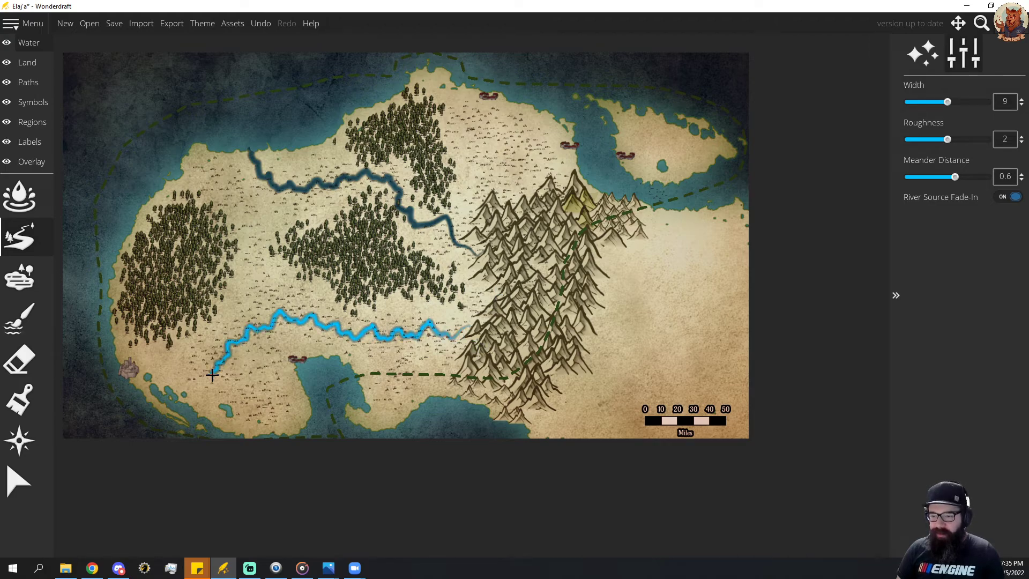
drag(204, 413, 209, 423)
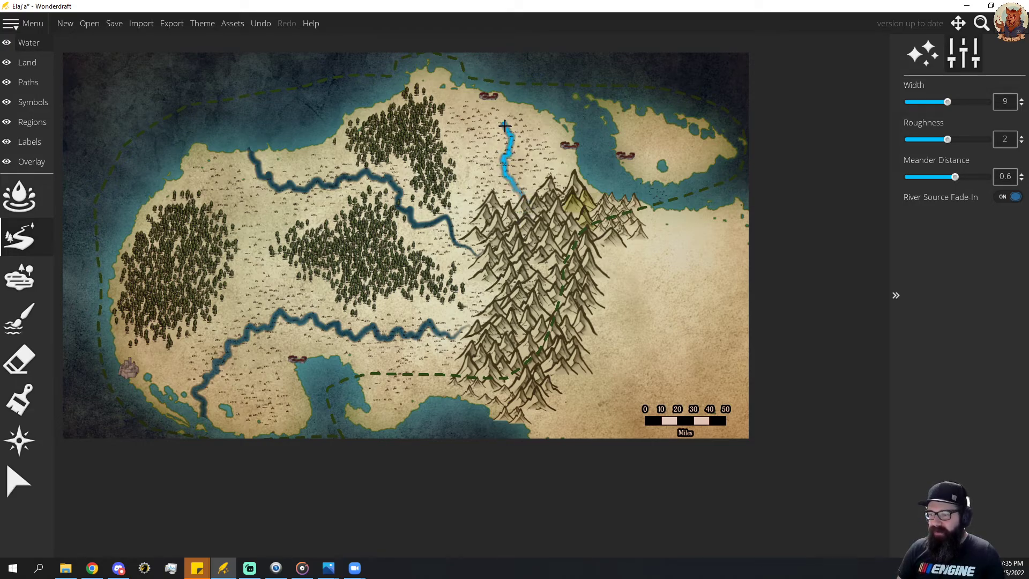
drag(503, 100, 508, 87)
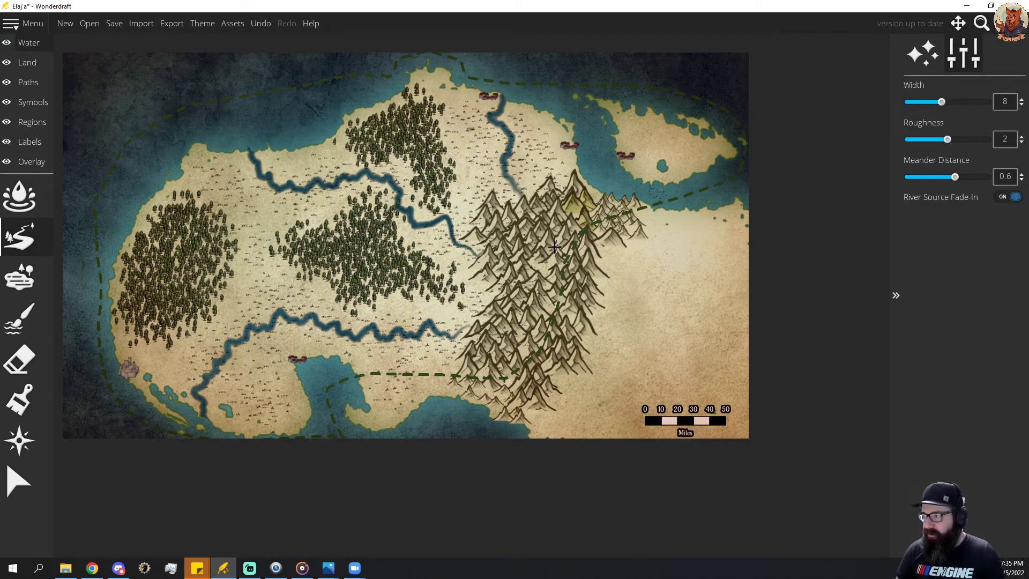
Draw narrow tributaries down to width 5 off the two western rivers, including one linking the southern river to the southern inlet.
scroll(554, 247, down, 3)
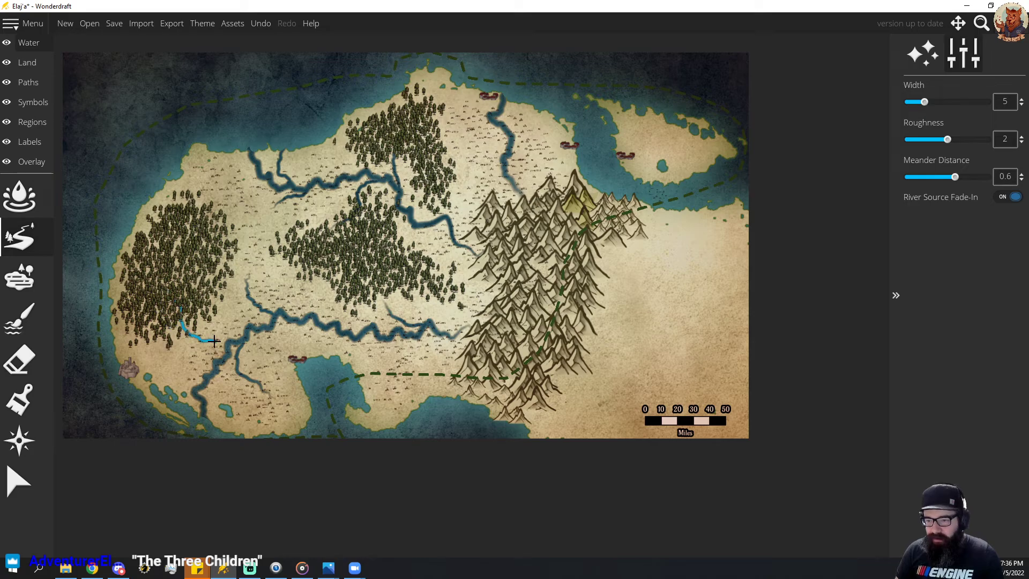
drag(214, 341, 228, 342)
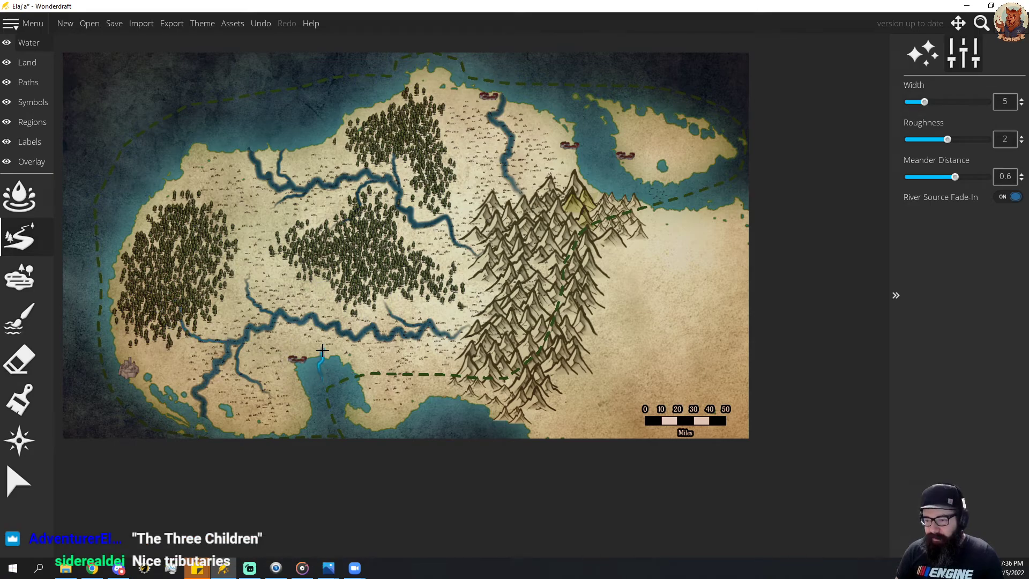
drag(332, 326, 331, 328)
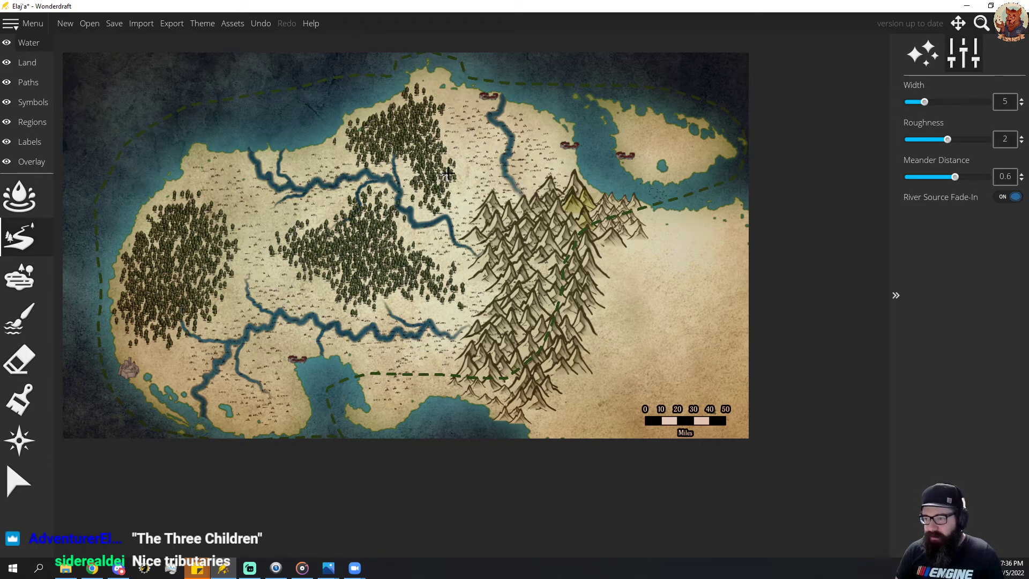
Draw three tributaries of width 5 off the northern river, two on its eastern side and one on its western side.
mouse_move(556, 104)
mouse_down()
mouse_move(539, 150)
mouse_move(509, 156)
mouse_up()
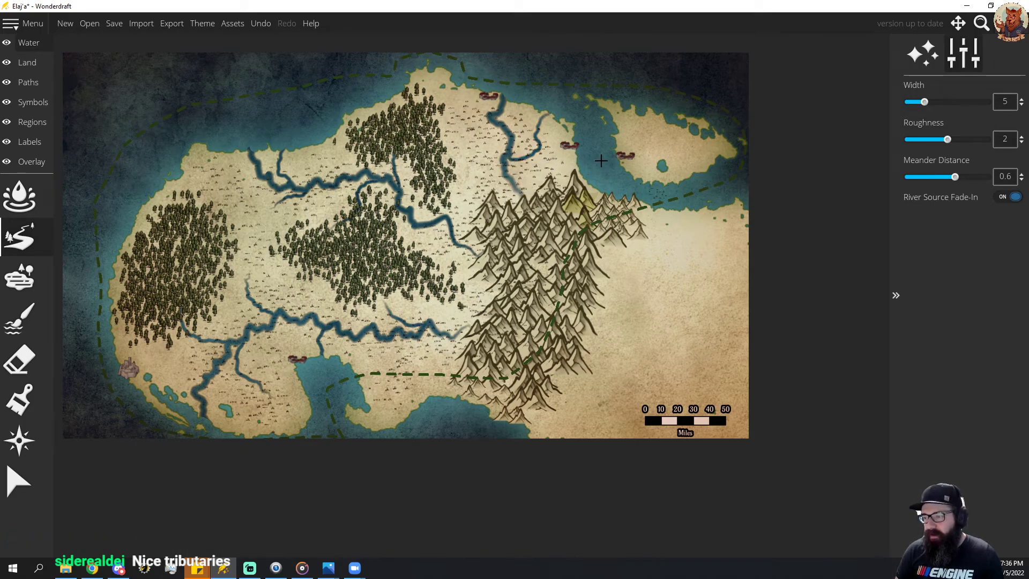
drag(534, 171, 522, 196)
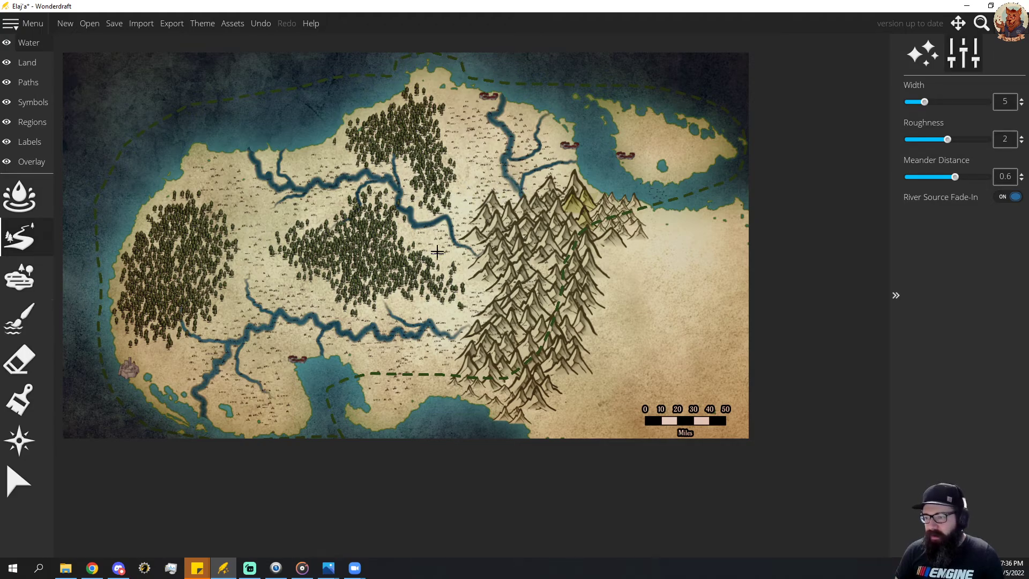
key(ctrl+z)
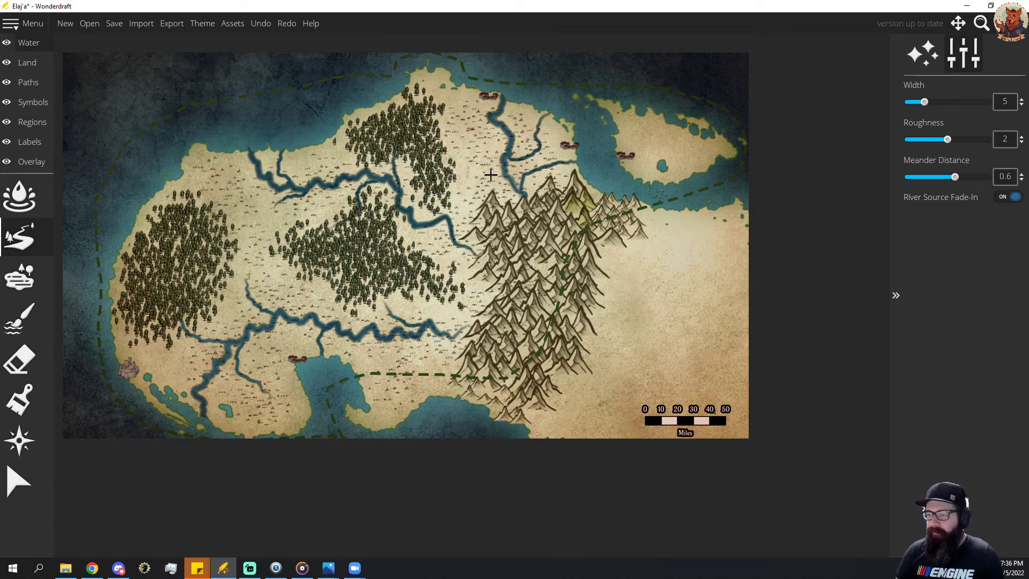
drag(500, 170, 508, 177)
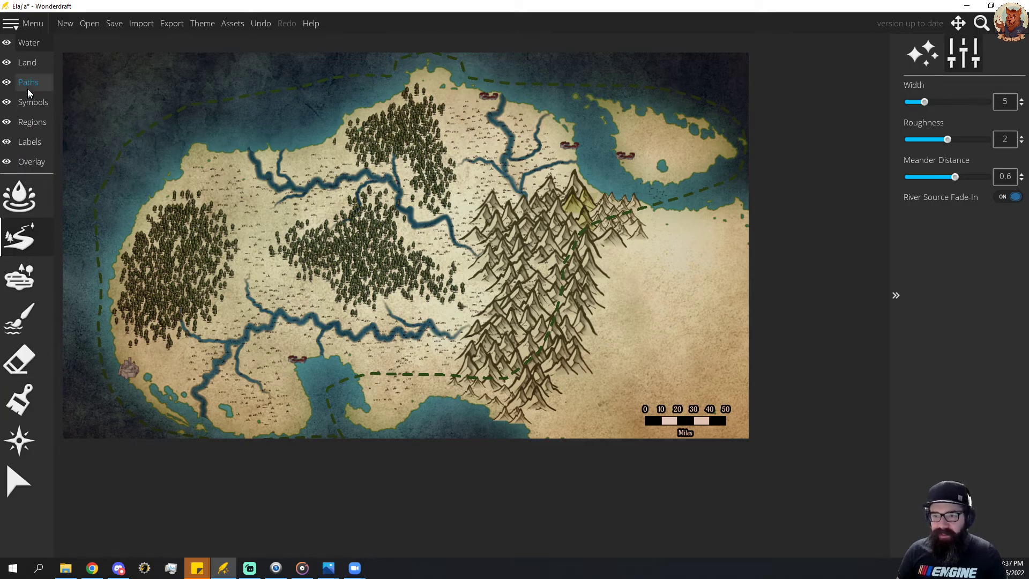
Paint the land west of the mountains and the northeastern island light green with the hard round ground brush at size 168.
click(27, 63)
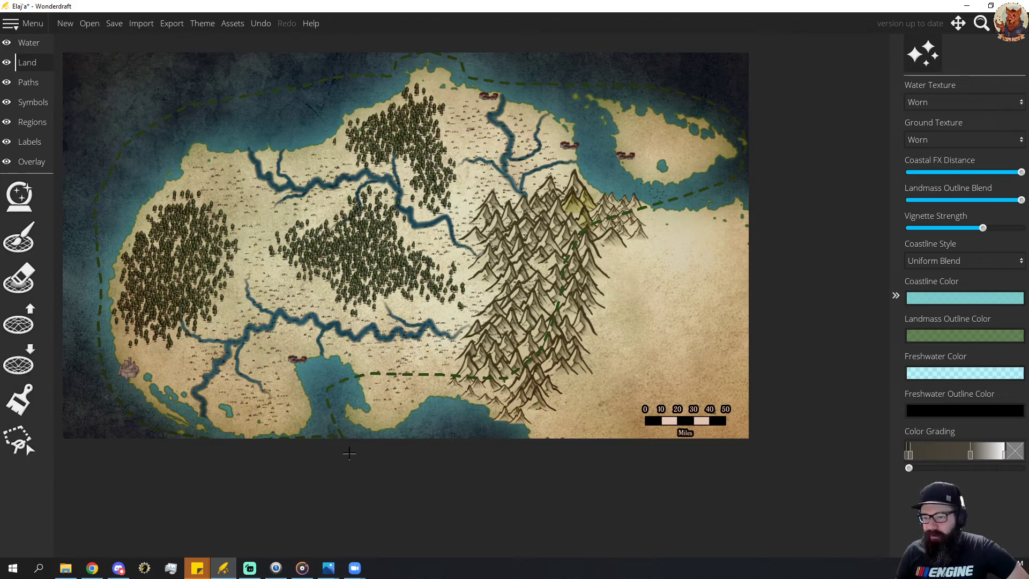
click(21, 83)
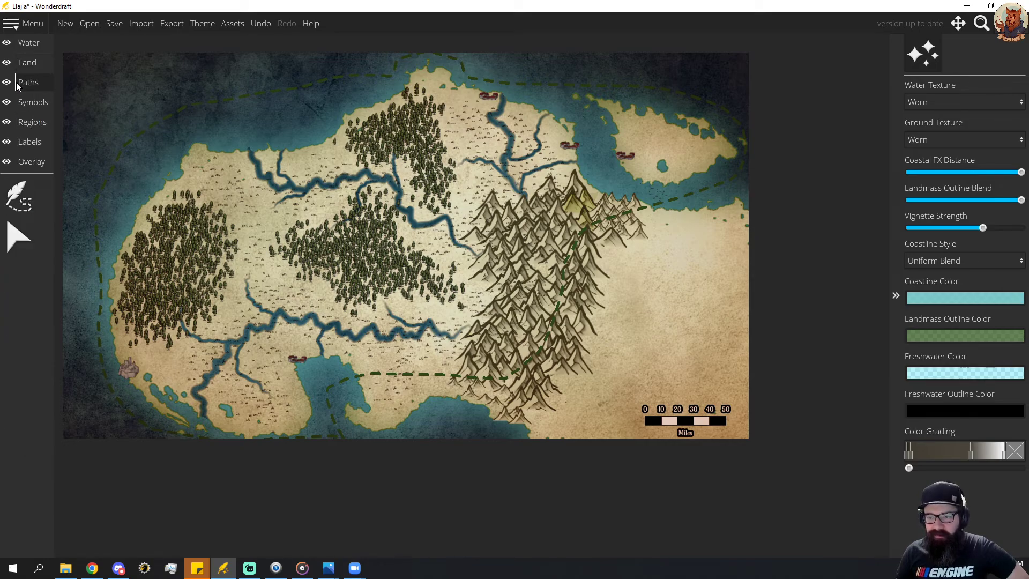
click(27, 63)
click(19, 400)
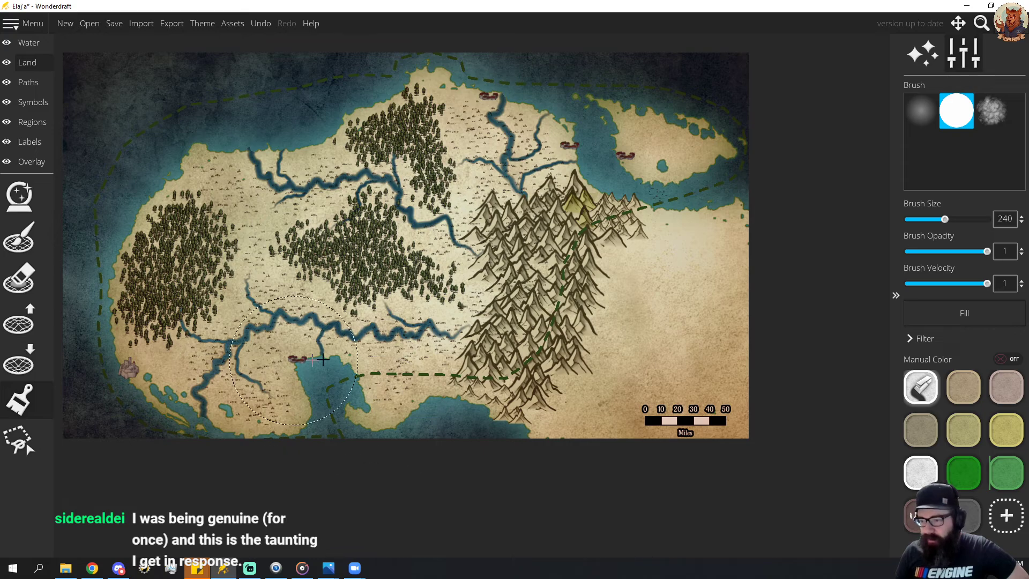
scroll(373, 363, down, 1)
scroll(372, 375, down, 5)
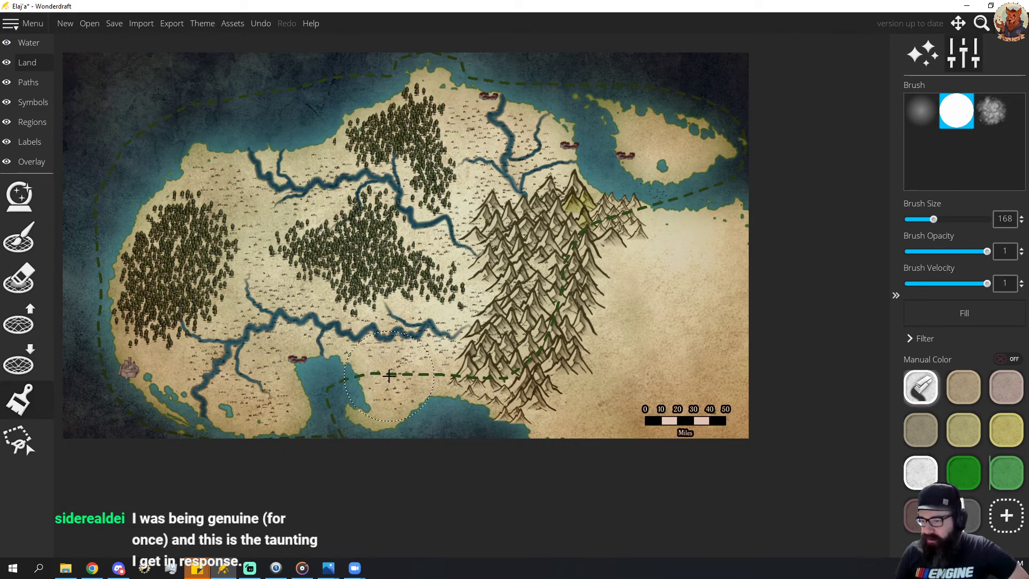
click(1010, 481)
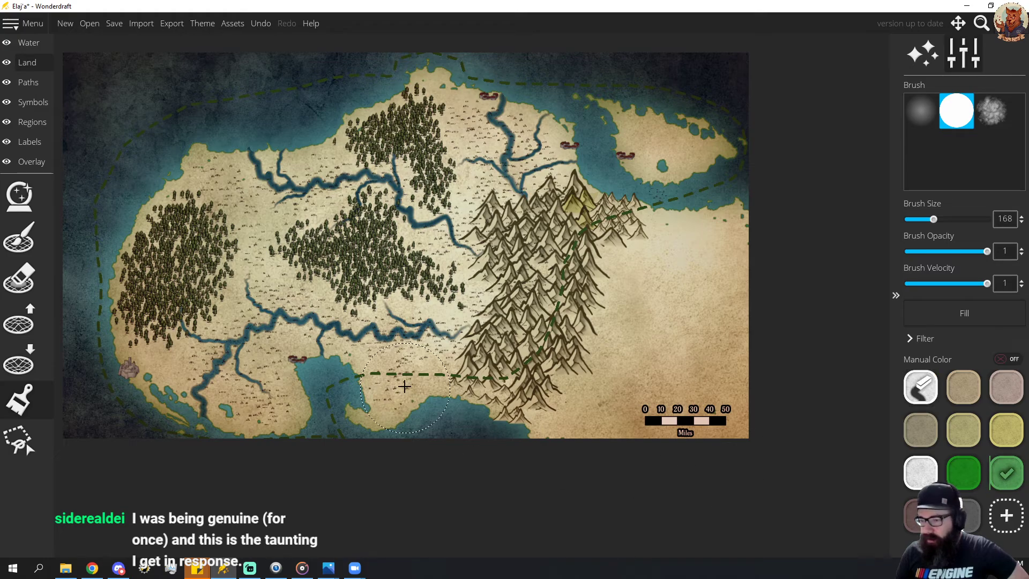
mouse_move(384, 378)
mouse_down()
mouse_move(406, 356)
mouse_move(435, 290)
mouse_move(418, 226)
mouse_move(424, 195)
mouse_move(450, 166)
mouse_move(576, 116)
mouse_move(634, 122)
mouse_move(683, 146)
mouse_move(706, 136)
mouse_move(448, 105)
mouse_move(400, 116)
mouse_move(350, 227)
mouse_move(355, 304)
mouse_move(344, 323)
mouse_move(317, 325)
mouse_move(281, 371)
mouse_move(273, 405)
mouse_move(204, 399)
mouse_move(159, 366)
mouse_move(132, 301)
mouse_move(155, 229)
mouse_move(211, 167)
mouse_move(167, 223)
mouse_move(199, 353)
mouse_move(296, 201)
mouse_move(230, 206)
mouse_move(230, 234)
mouse_move(360, 139)
mouse_up()
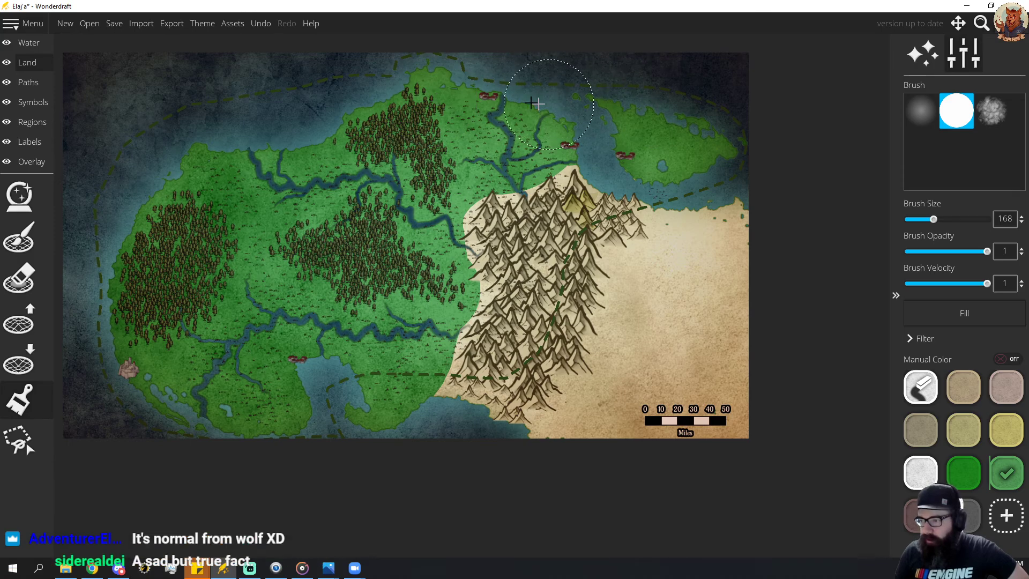
Roughen the green ground's edge along the western side of the mountains with the textured brush at size 40.
scroll(440, 124, down, 8)
scroll(536, 155, down, 8)
click(991, 111)
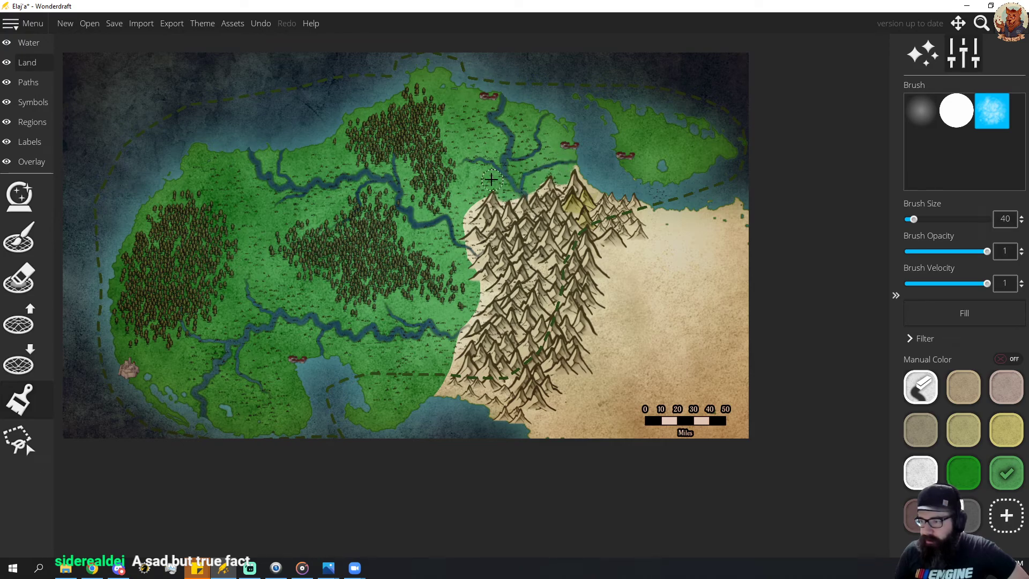
mouse_move(481, 192)
mouse_down()
mouse_move(460, 245)
mouse_move(472, 263)
mouse_move(475, 254)
mouse_move(465, 275)
mouse_move(478, 306)
mouse_move(443, 390)
mouse_up()
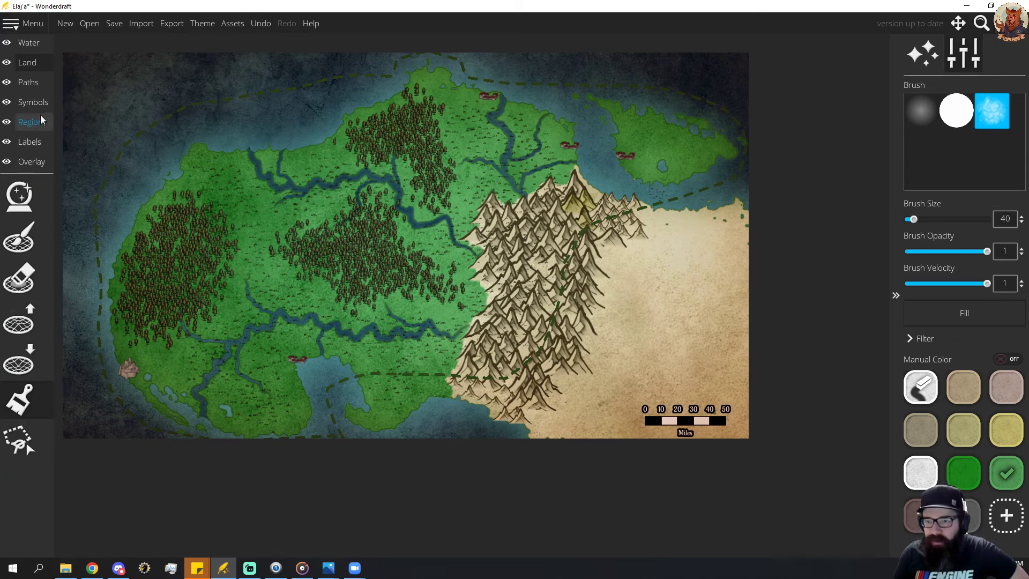
Select the mountain symbols in the eastern and southeastern part of the range and delete them.
click(32, 102)
click(36, 355)
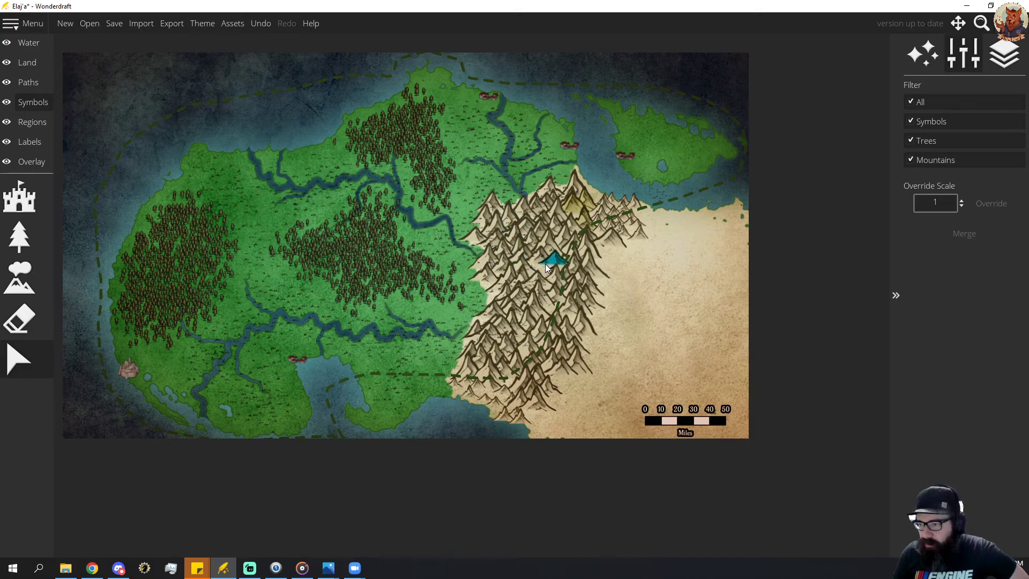
click(546, 264)
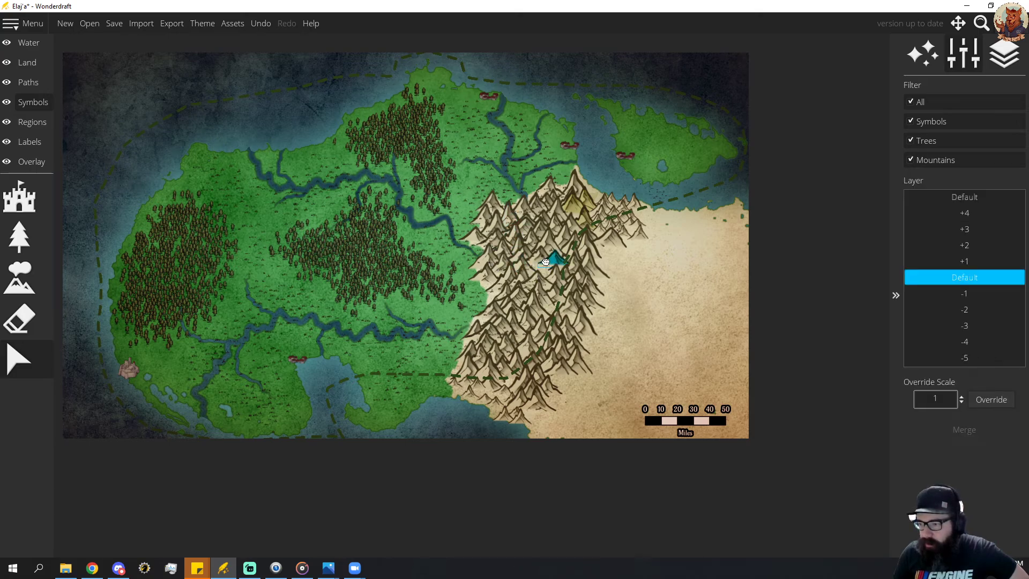
drag(546, 263, 584, 363)
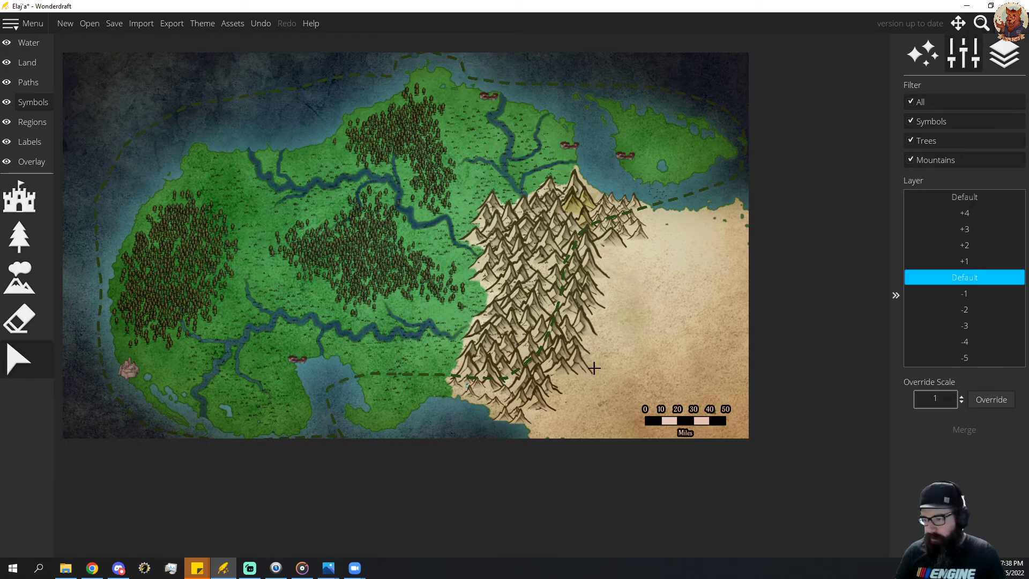
click(641, 345)
drag(612, 426, 512, 239)
key(Delete)
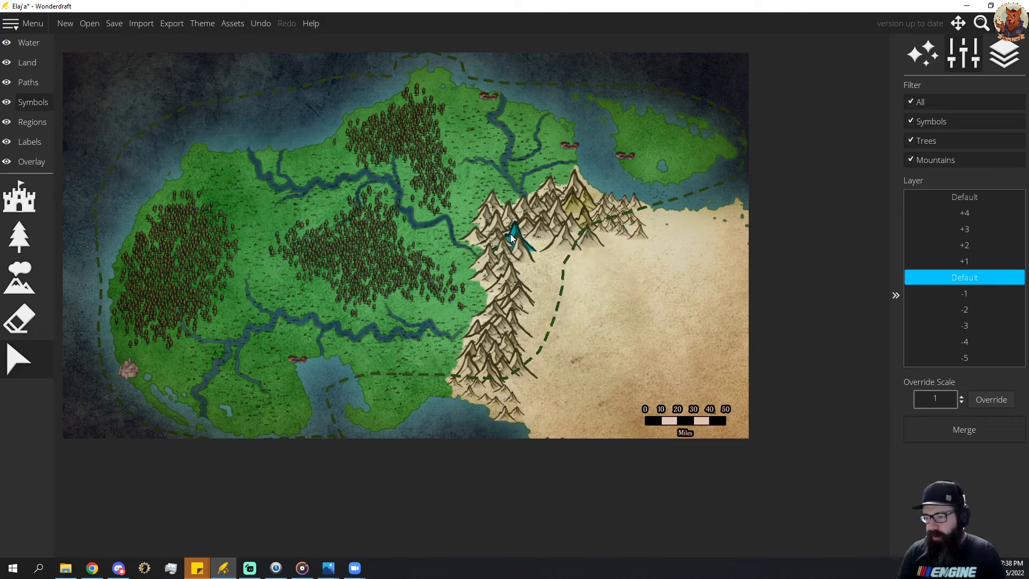
Remove the remaining mountain symbols from the southern coast to the northeastern end, finishing with the symbol eraser at size 88.
drag(569, 438, 467, 317)
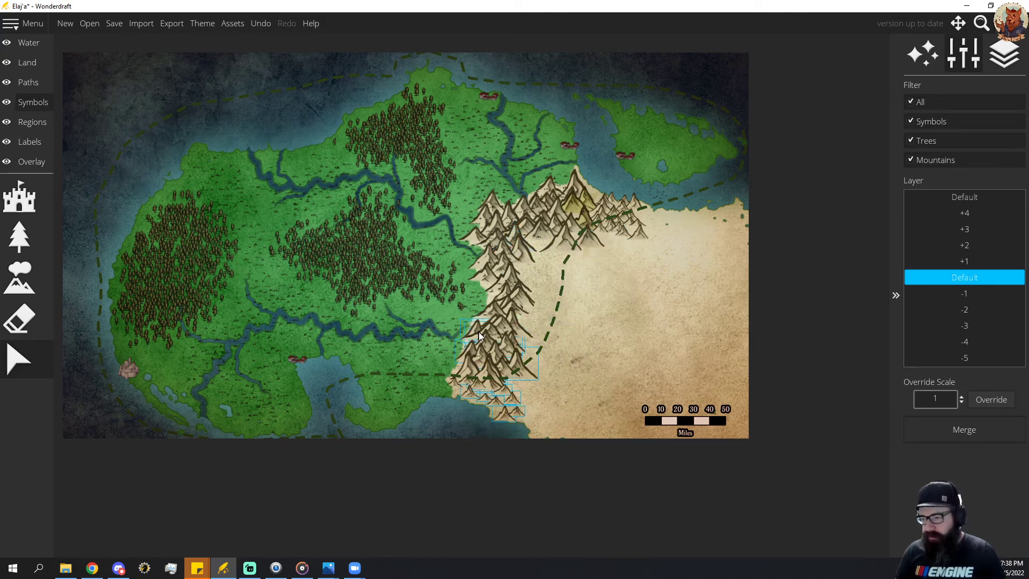
key(Delete)
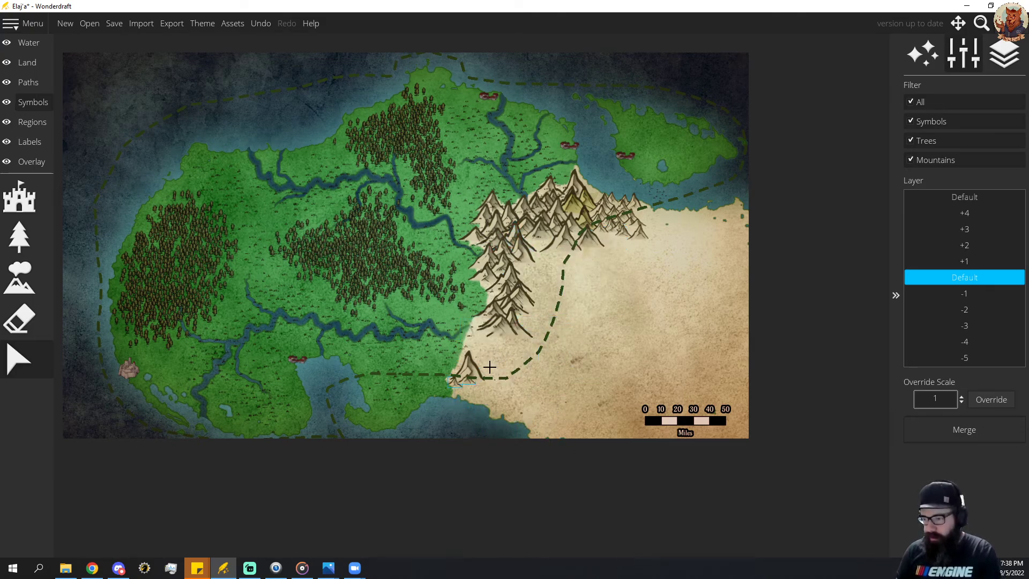
click(498, 347)
drag(467, 395, 541, 279)
key(Delete)
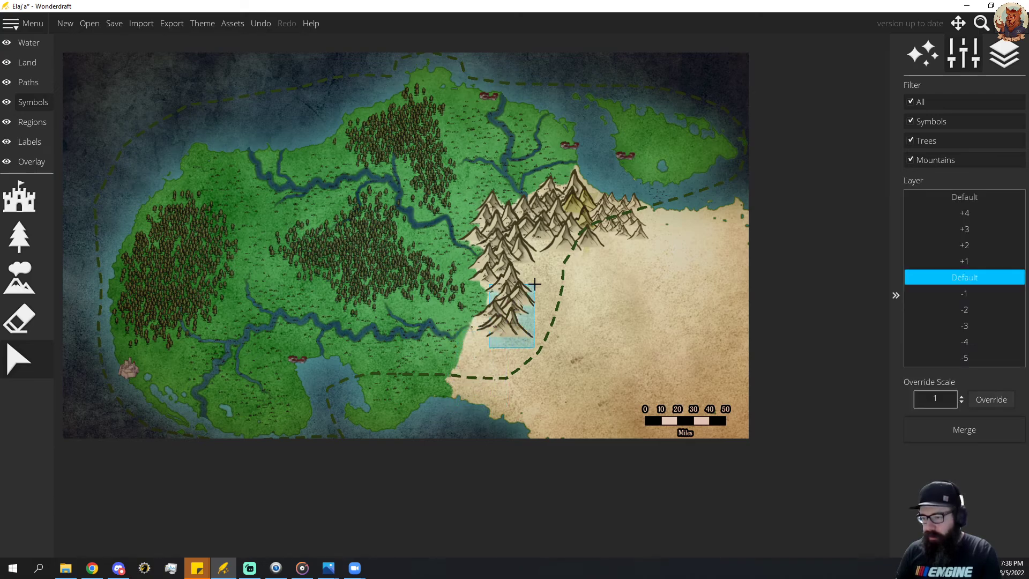
key(Delete)
click(19, 319)
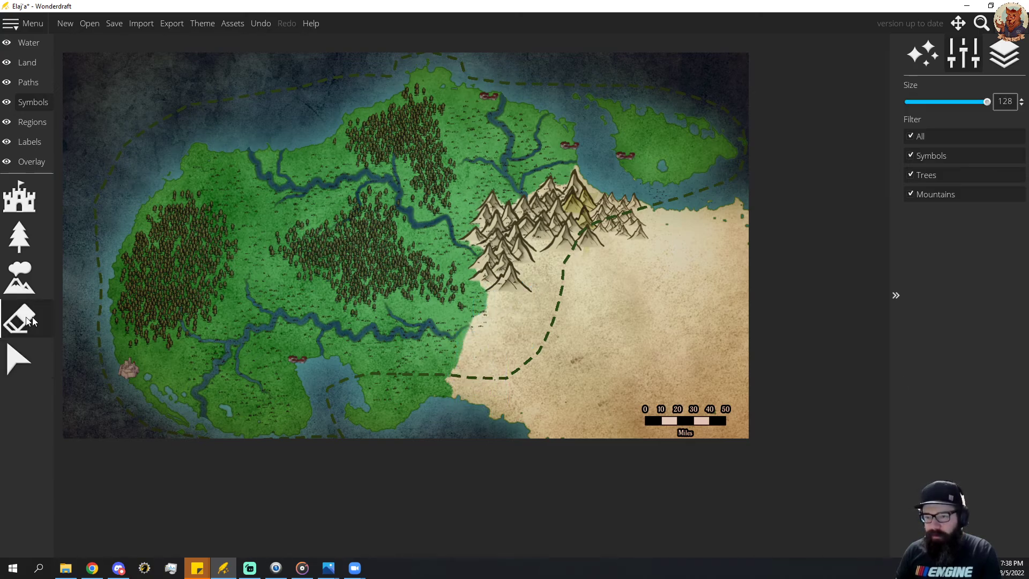
mouse_move(526, 283)
mouse_down()
mouse_move(499, 227)
mouse_move(567, 211)
mouse_move(622, 230)
mouse_move(647, 216)
mouse_up()
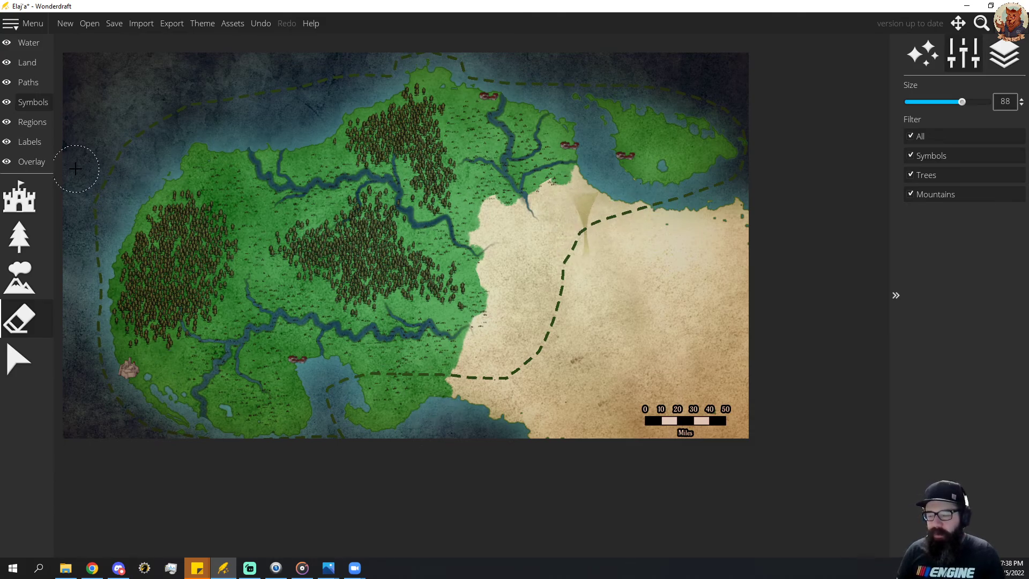
Spray a new, wider mountain range at symbol scale 40 over the cleared area, overlapping the edge of the green land.
click(23, 259)
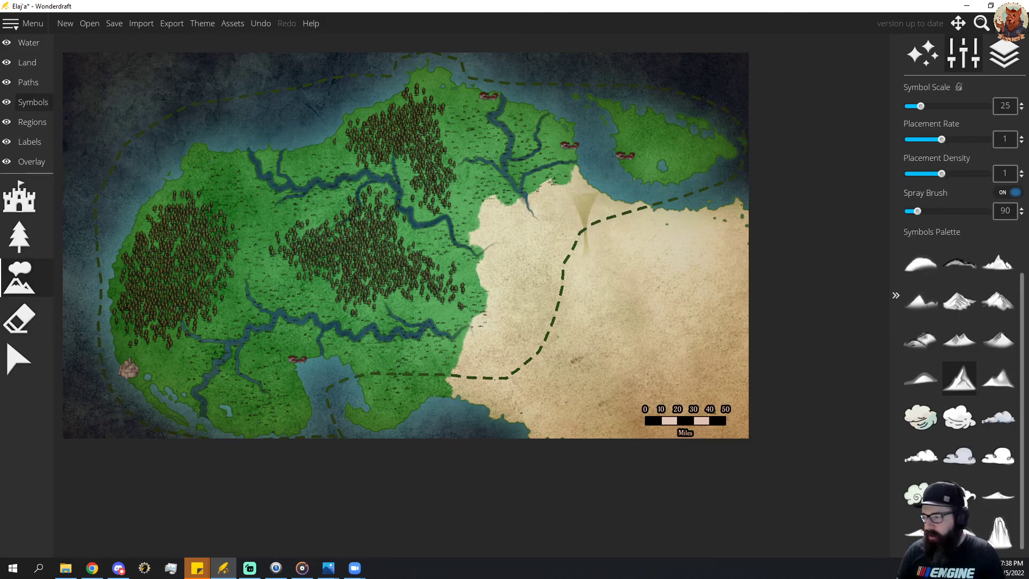
scroll(563, 209, up, 2)
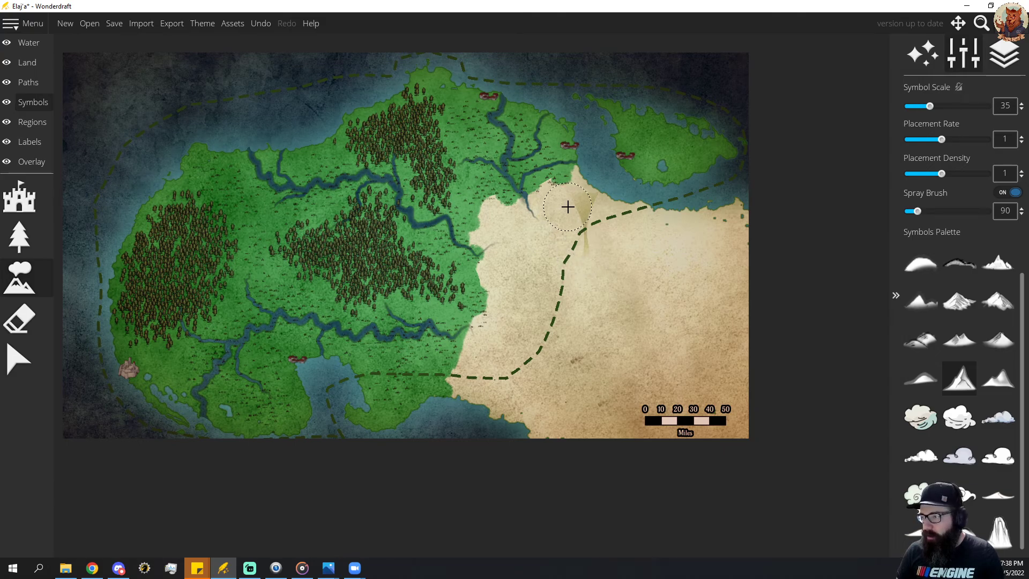
drag(567, 207, 595, 210)
key(ctrl+z)
key(ctrl+z)
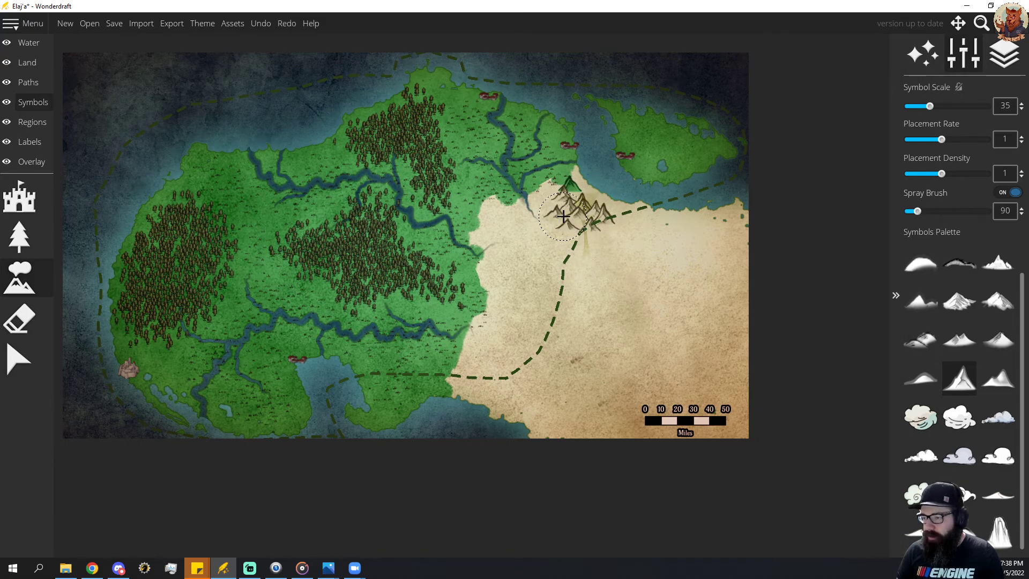
scroll(571, 215, up, 1)
mouse_move(572, 202)
mouse_down()
mouse_move(532, 208)
mouse_move(513, 236)
mouse_move(501, 219)
mouse_move(503, 303)
mouse_move(475, 375)
mouse_move(507, 388)
mouse_move(522, 380)
mouse_move(548, 277)
mouse_move(589, 241)
mouse_move(552, 246)
mouse_move(537, 264)
mouse_move(536, 350)
mouse_move(621, 224)
mouse_move(566, 286)
mouse_move(552, 333)
mouse_move(598, 272)
mouse_move(534, 338)
mouse_move(544, 365)
mouse_move(603, 331)
mouse_move(603, 291)
mouse_move(622, 271)
mouse_move(573, 290)
mouse_up()
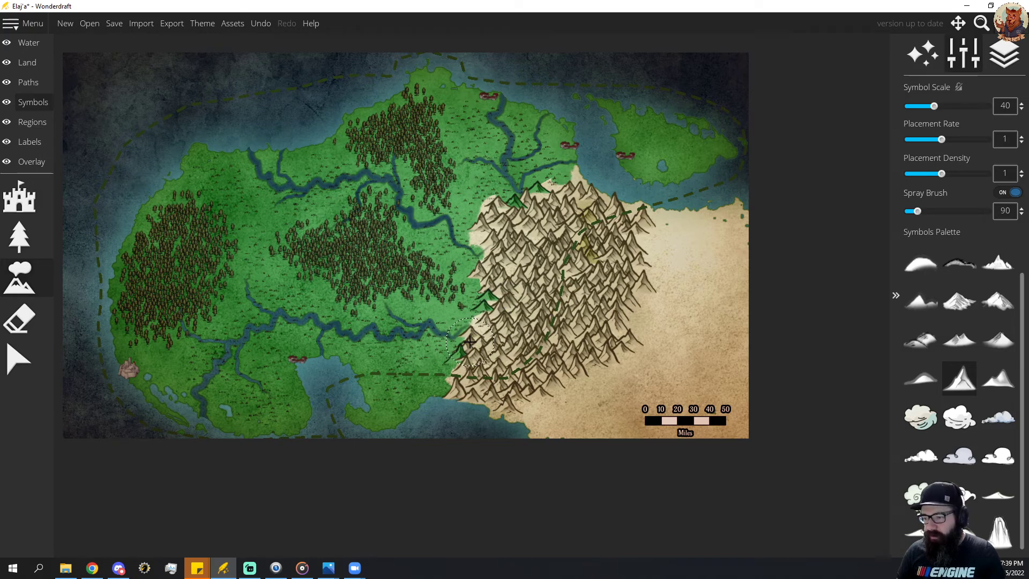
mouse_move(470, 341)
mouse_down()
mouse_move(462, 353)
mouse_move(501, 255)
mouse_move(485, 244)
mouse_move(491, 215)
mouse_move(550, 198)
mouse_up()
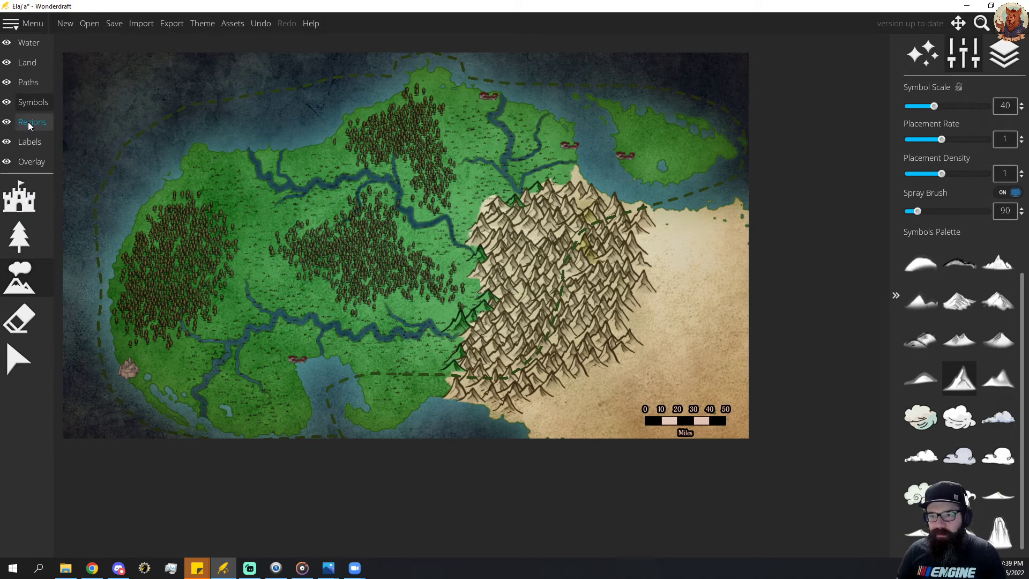
Erase the green ground color beneath the mountains on the range's western edge with the textured brush at size 40.
click(37, 50)
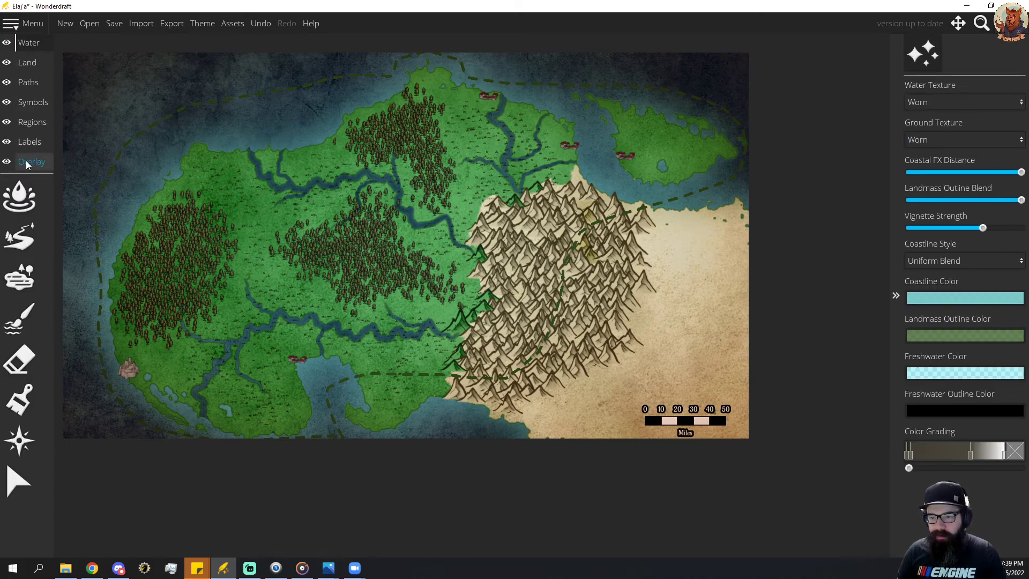
click(33, 62)
click(18, 400)
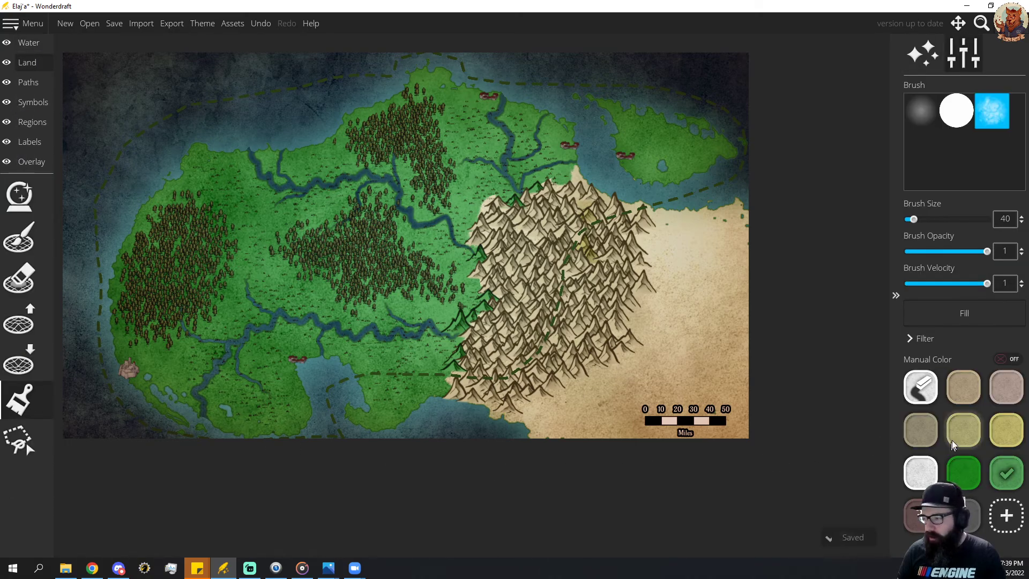
drag(454, 323, 476, 319)
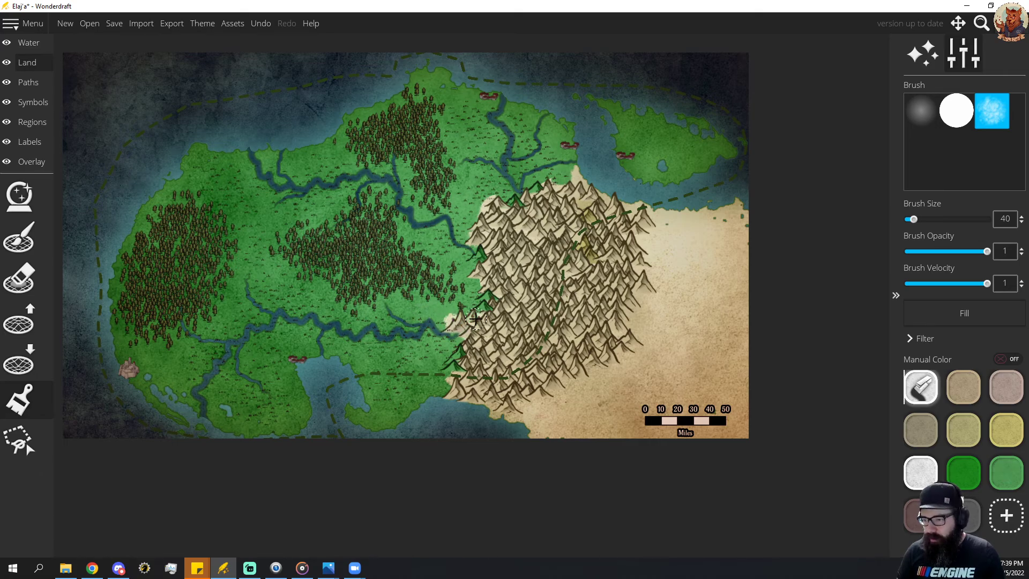
drag(489, 252, 483, 254)
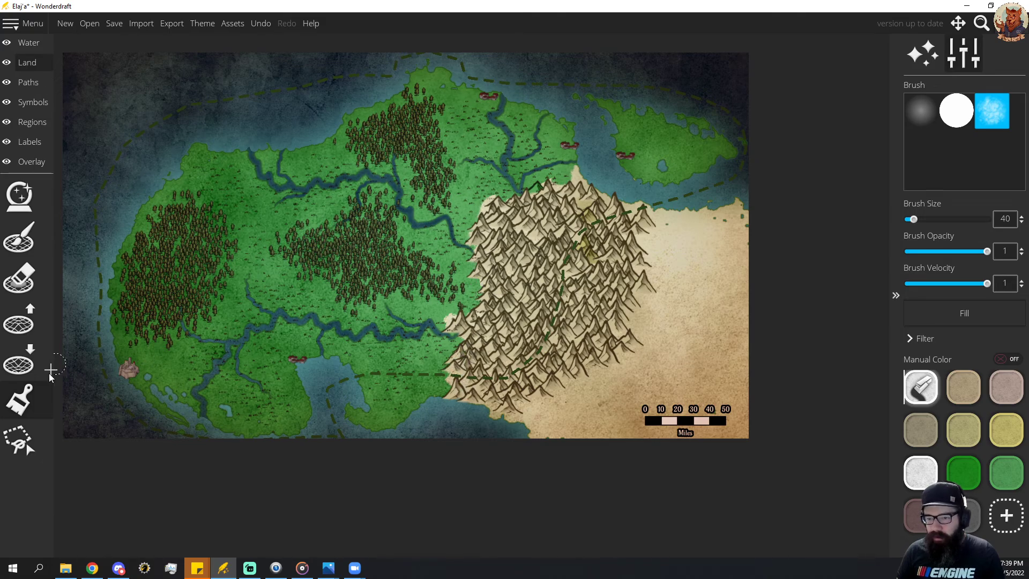
Touch up the ground along the range's northern edge, alternating between light green paint and the color eraser at brush size 40.
click(1006, 472)
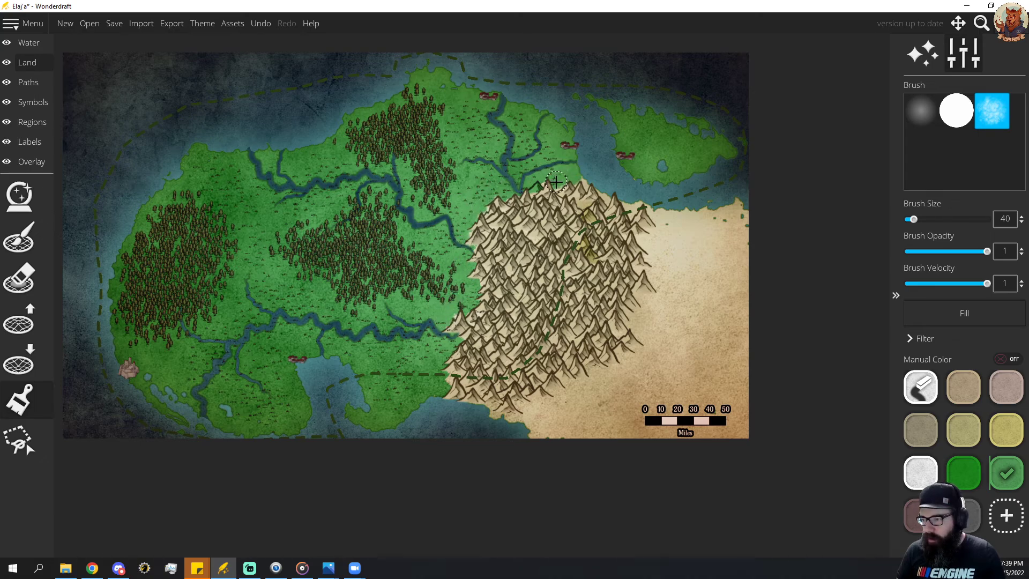
mouse_move(558, 178)
mouse_down()
mouse_move(531, 204)
mouse_move(543, 191)
mouse_up()
click(920, 387)
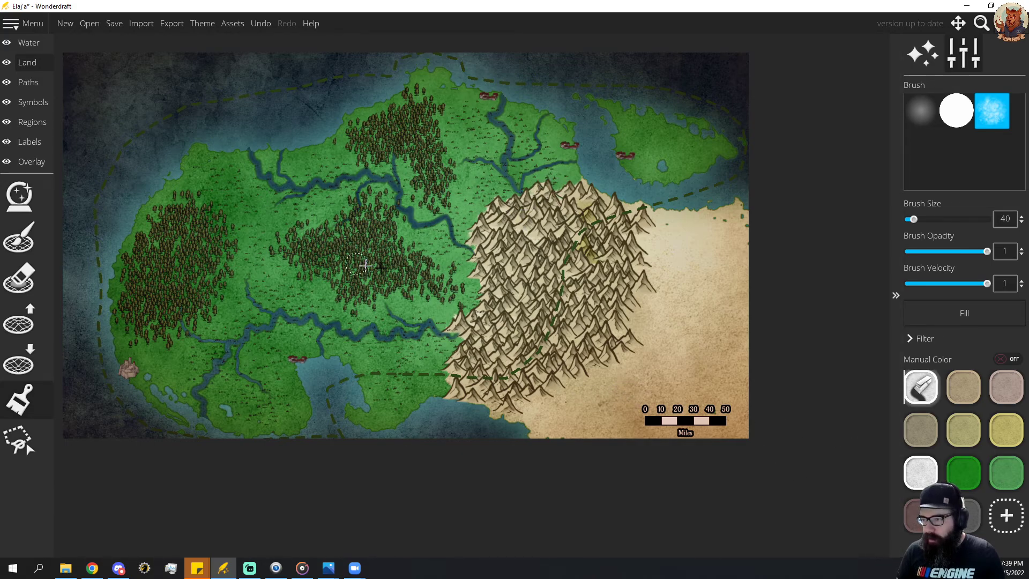
click(1003, 473)
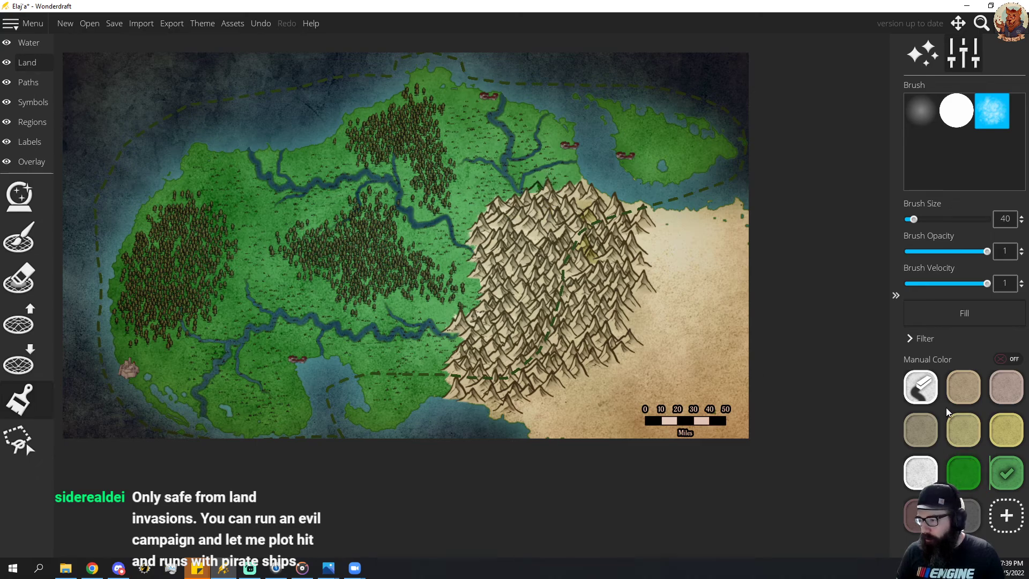
click(921, 387)
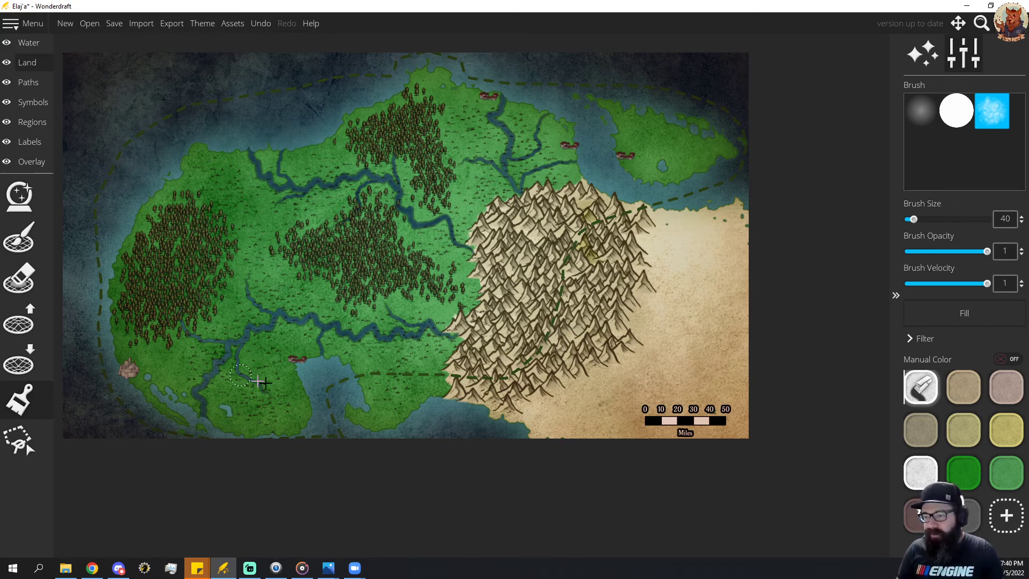
Select the dashed region border and move its points from inside the southern mountains onto the range's southwestern edge.
click(33, 128)
click(362, 359)
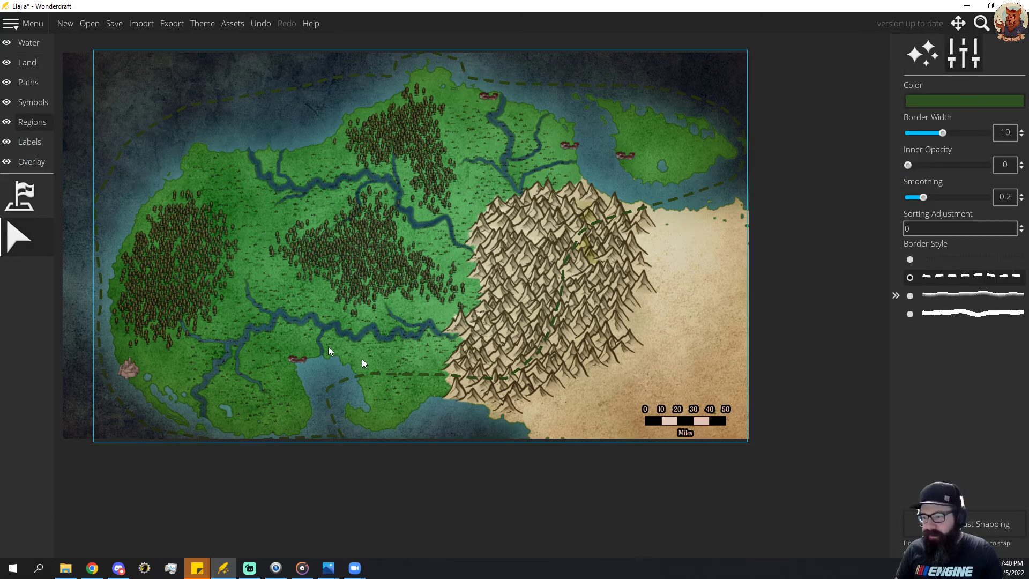
click(485, 378)
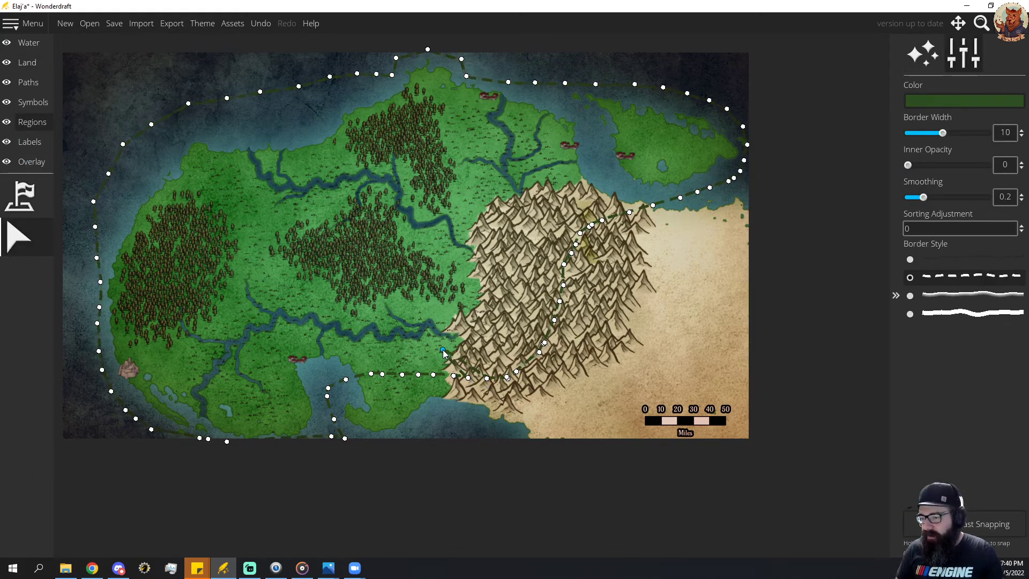
drag(443, 350, 449, 337)
drag(468, 379, 447, 304)
drag(507, 378, 458, 294)
drag(508, 378, 451, 300)
drag(516, 372, 457, 275)
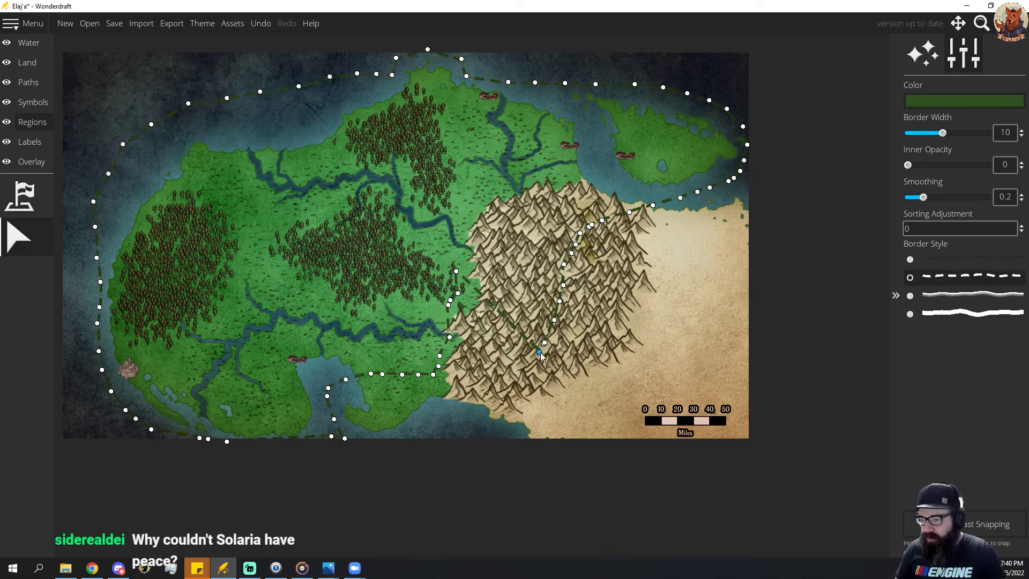
Reposition the next border points from the middle of the mountains along the range's western edge, up to its northwestern corner.
drag(540, 352, 459, 256)
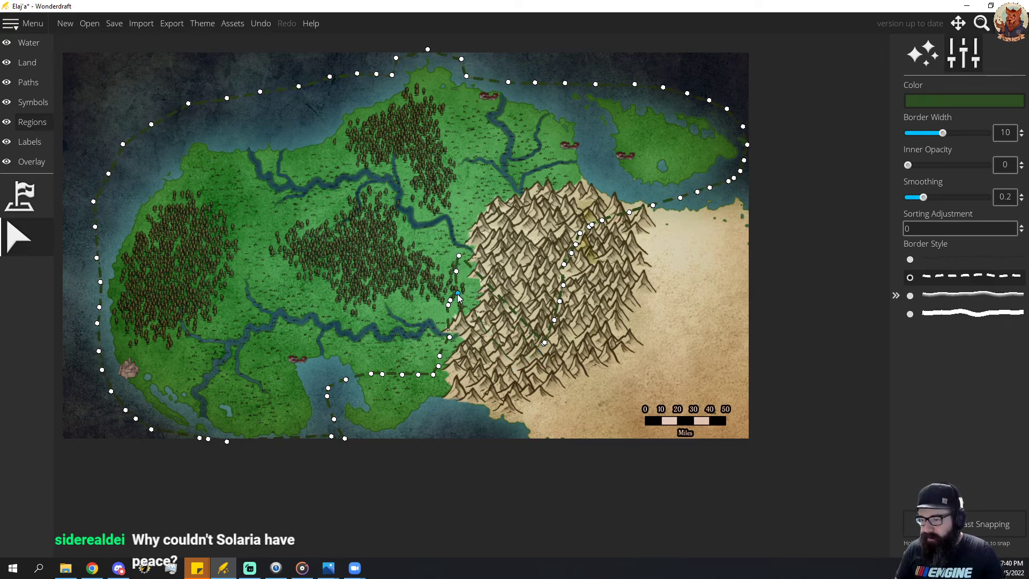
mouse_move(457, 294)
mouse_down()
mouse_move(476, 297)
mouse_move(462, 306)
mouse_move(466, 276)
mouse_up()
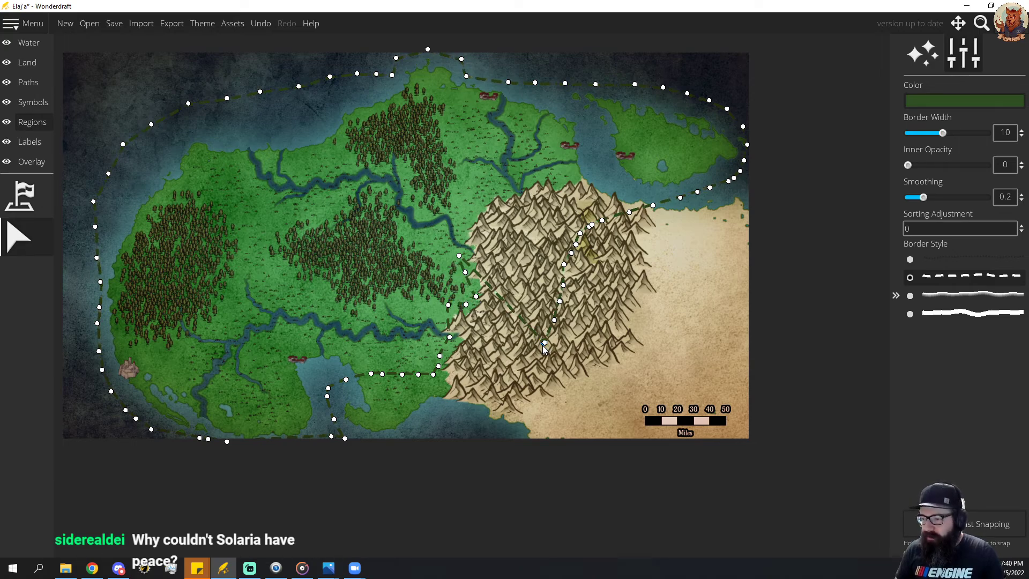
drag(544, 344, 464, 235)
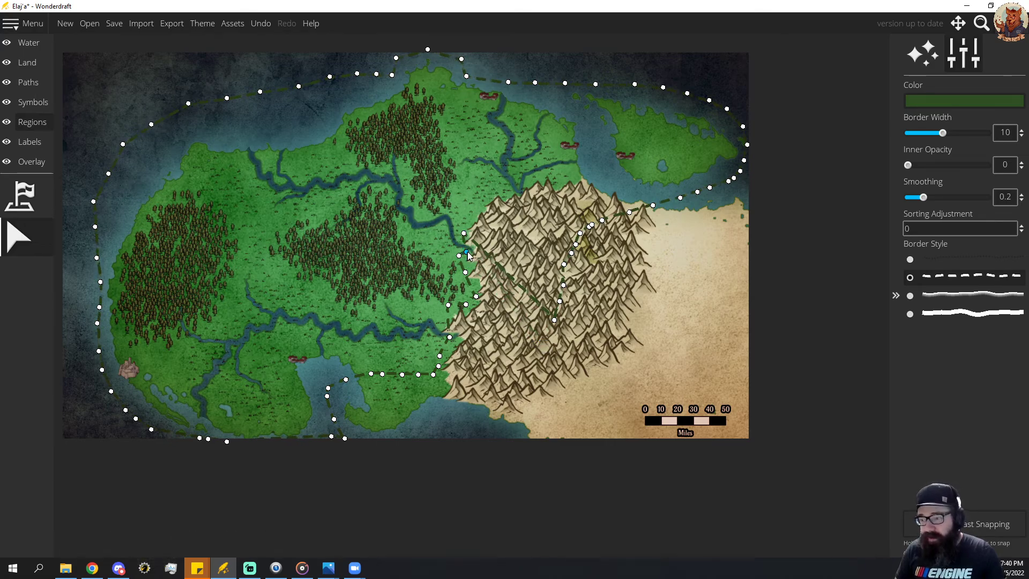
click(467, 254)
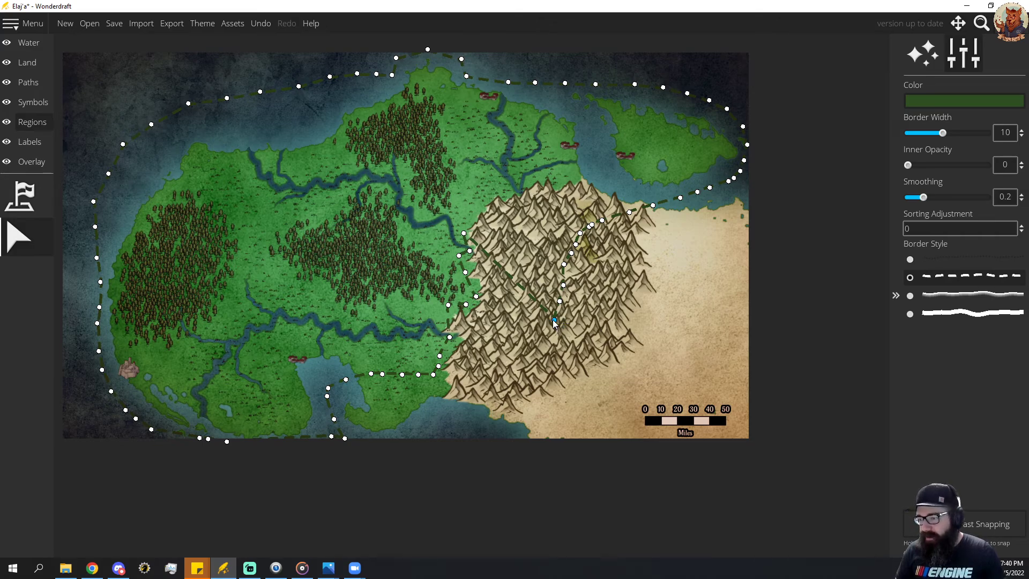
drag(555, 320, 469, 215)
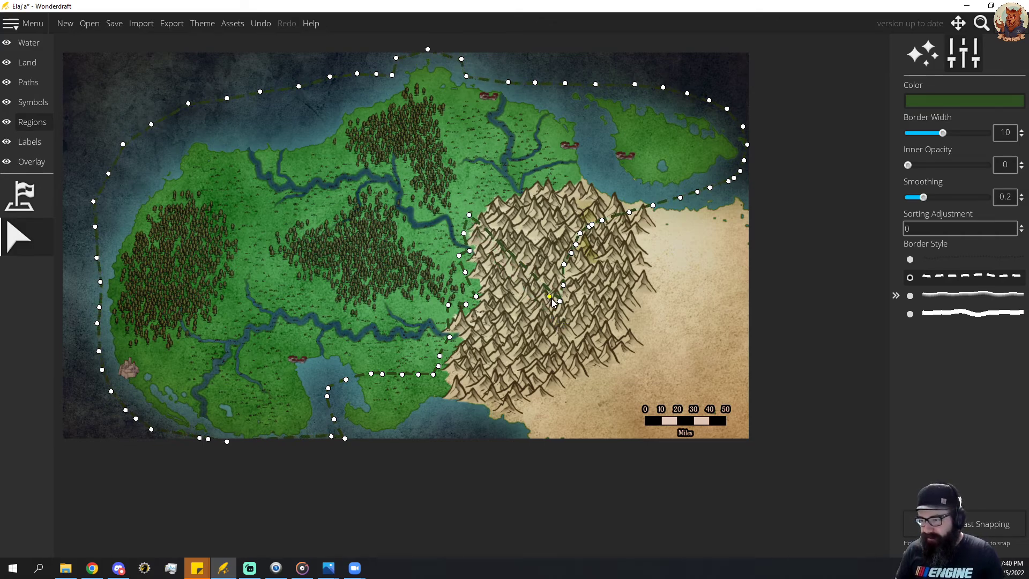
drag(559, 301, 478, 202)
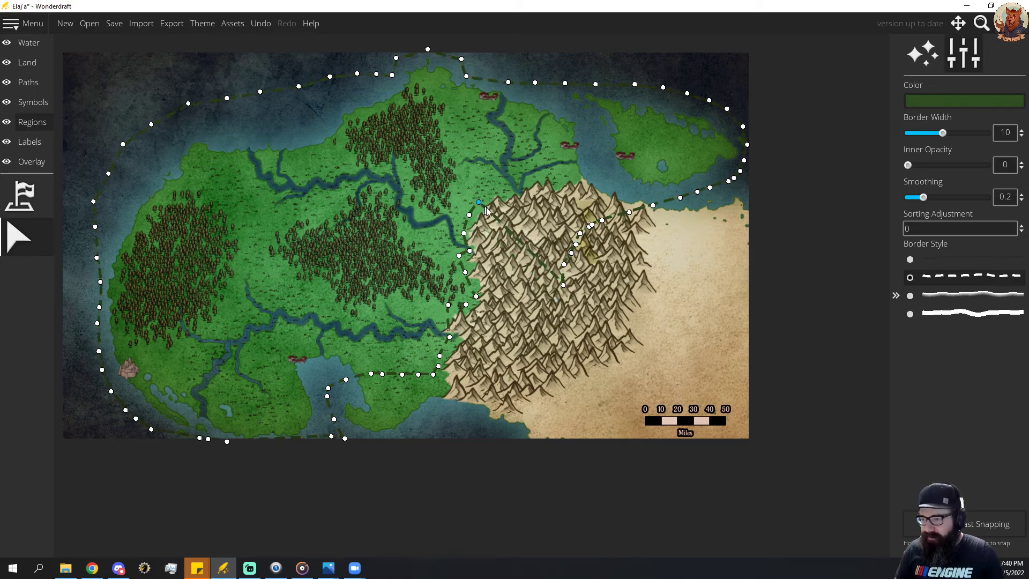
Move the remaining border points out of the mountains so the dashed border follows the range's northern edge to the northeastern coast.
drag(560, 284, 499, 192)
drag(565, 265, 513, 191)
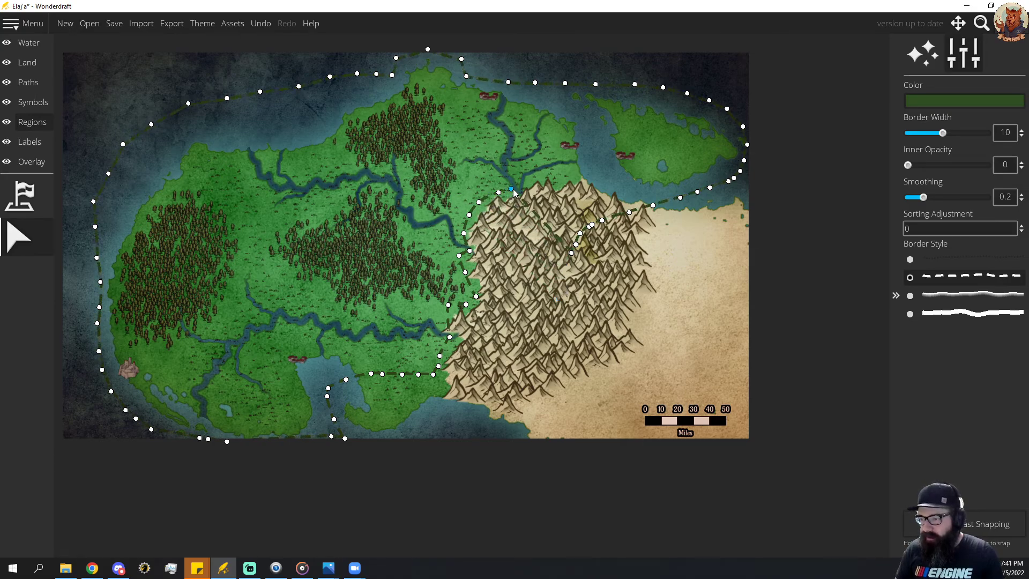
drag(575, 245, 528, 183)
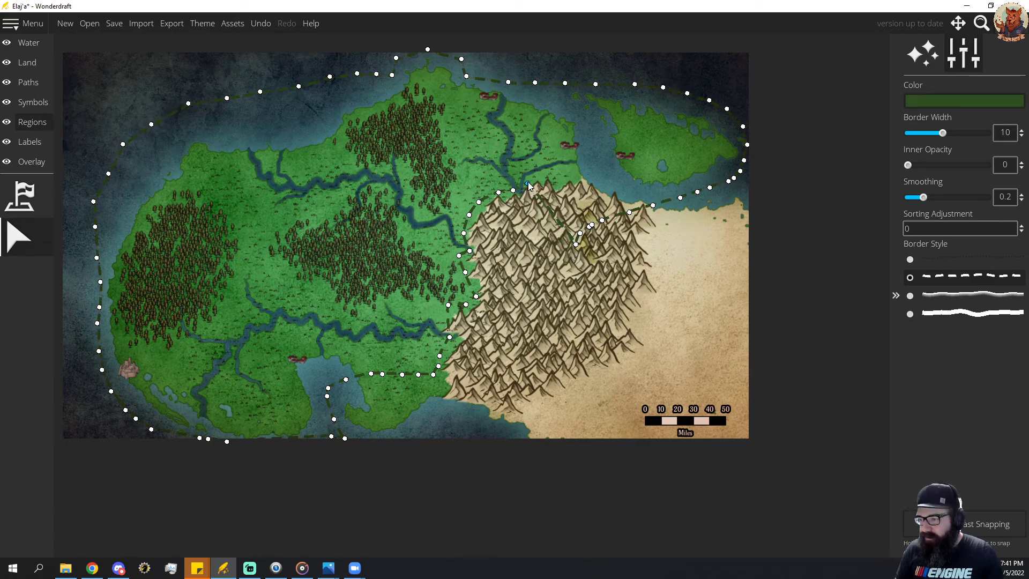
drag(570, 234, 543, 177)
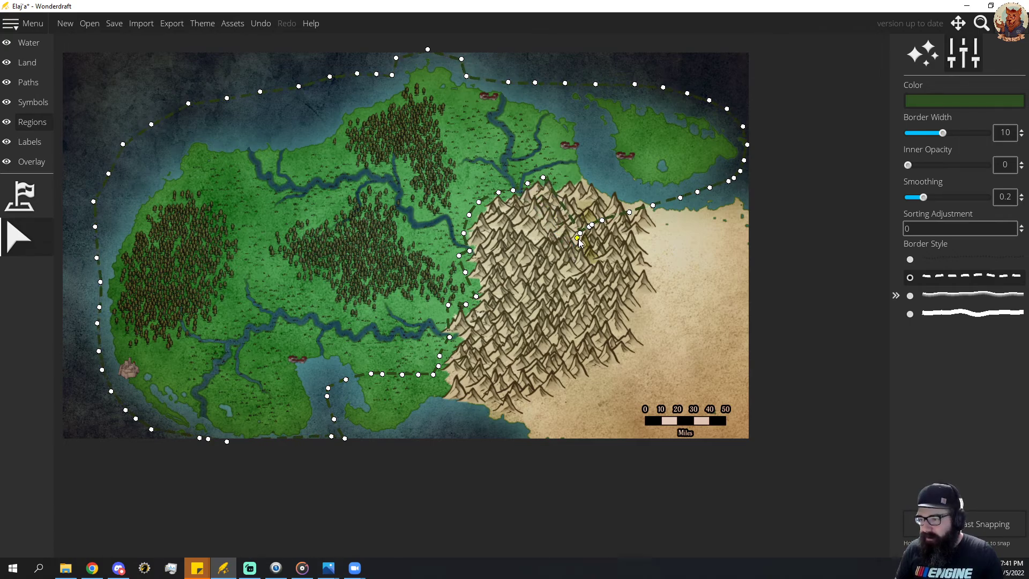
drag(580, 234, 556, 181)
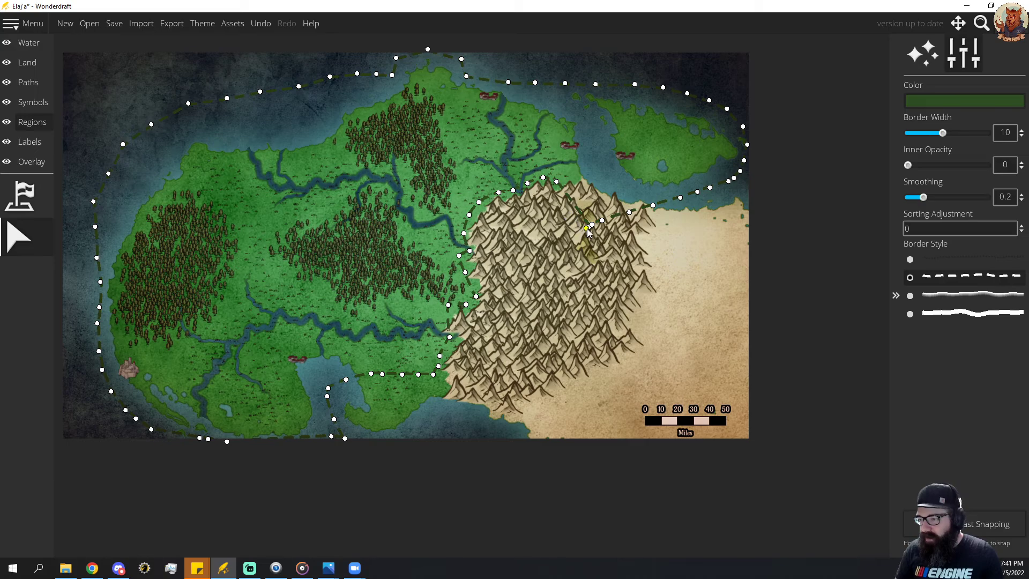
drag(586, 229, 575, 184)
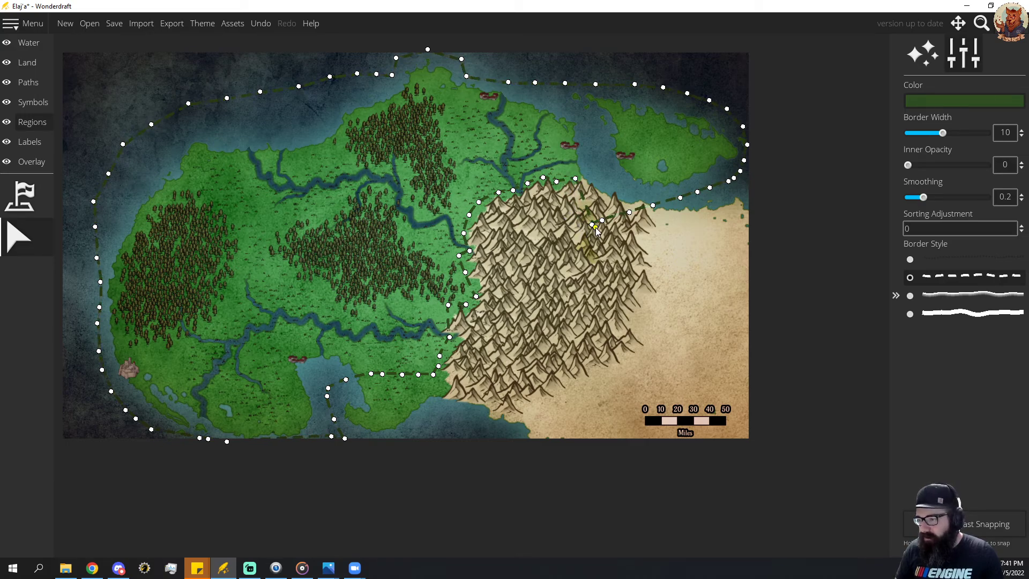
drag(593, 230, 627, 187)
mouse_move(630, 212)
mouse_down()
mouse_move(638, 199)
mouse_move(629, 206)
mouse_up()
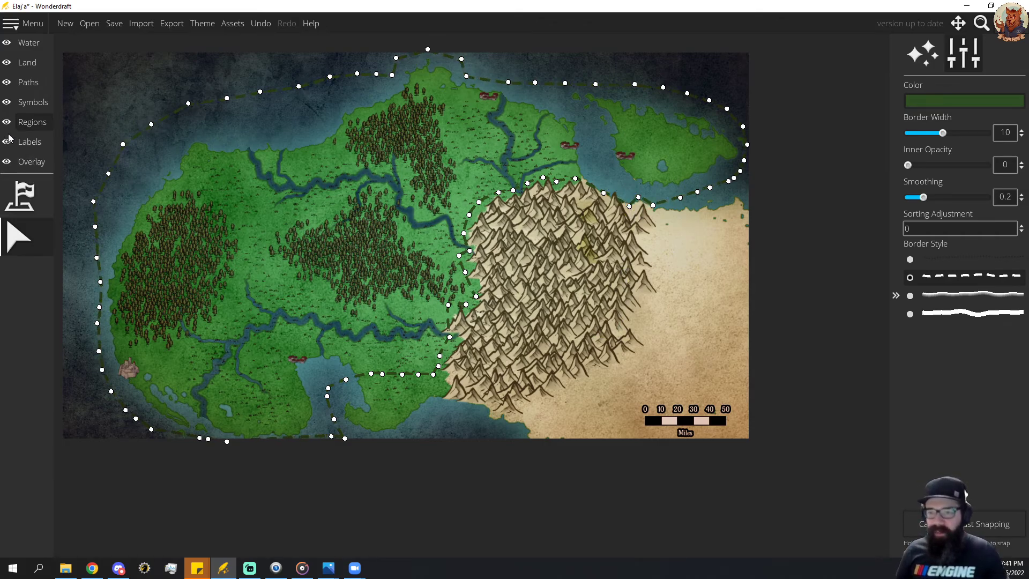
Add two small lakes in the middle of the northeastern island with a lake brush size of about 60.
click(30, 62)
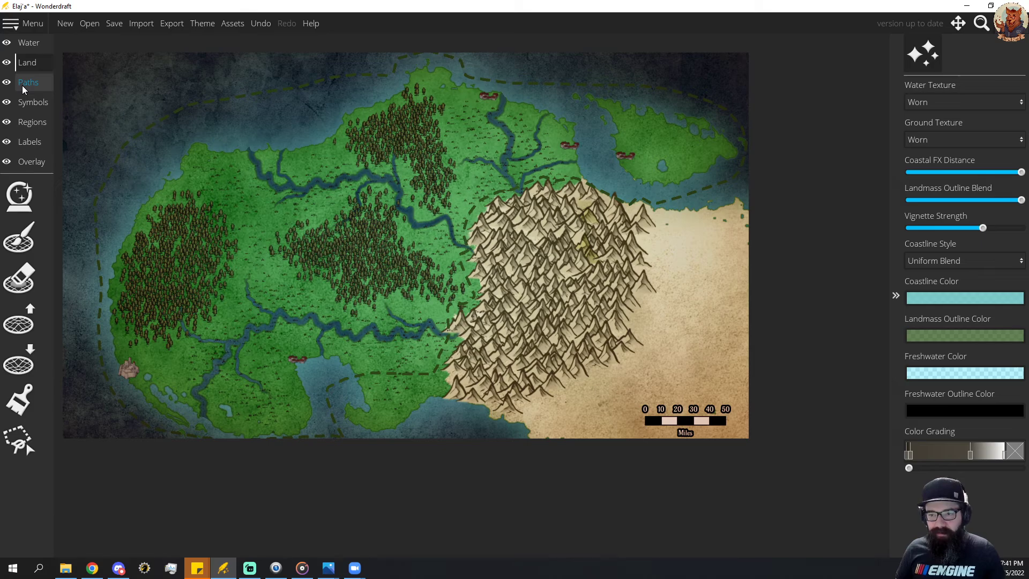
click(30, 42)
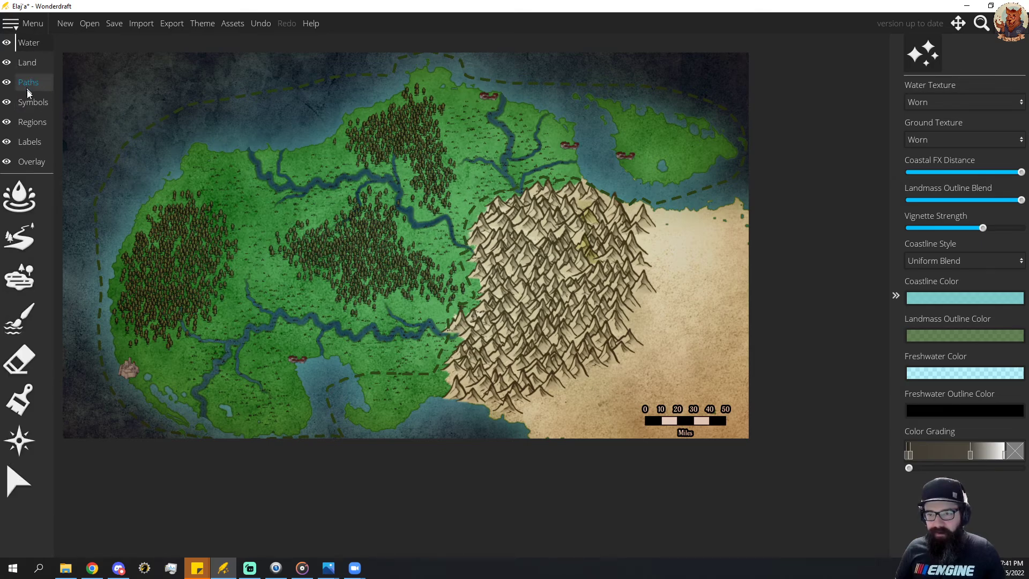
click(19, 277)
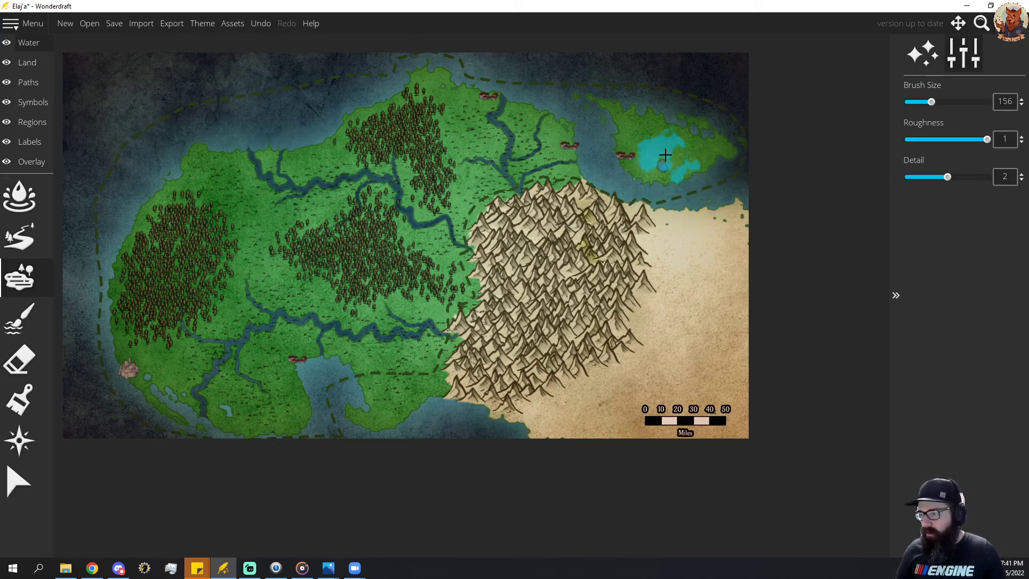
scroll(659, 152, down, 10)
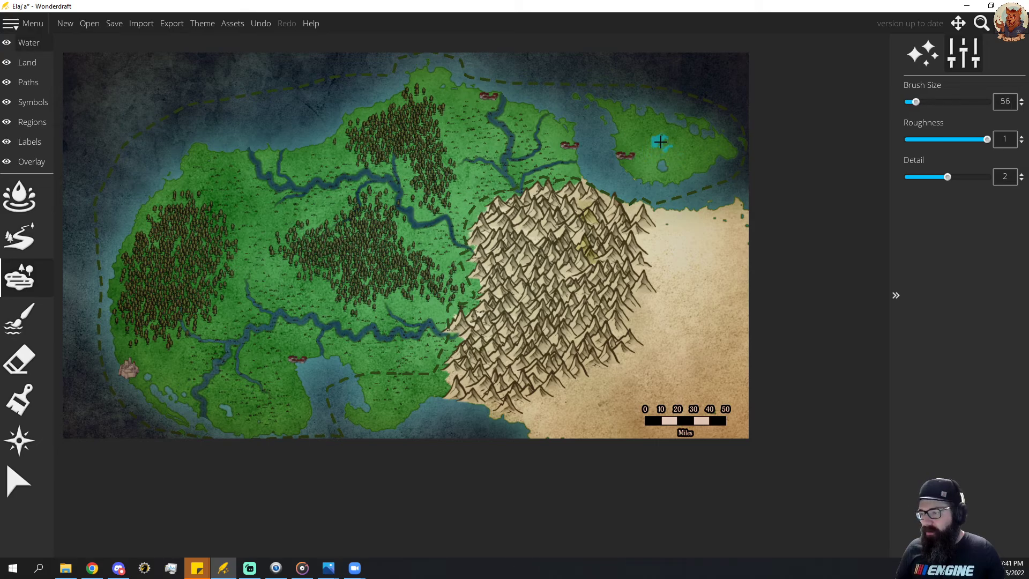
mouse_move(656, 139)
mouse_down()
mouse_move(645, 138)
mouse_move(655, 142)
mouse_up()
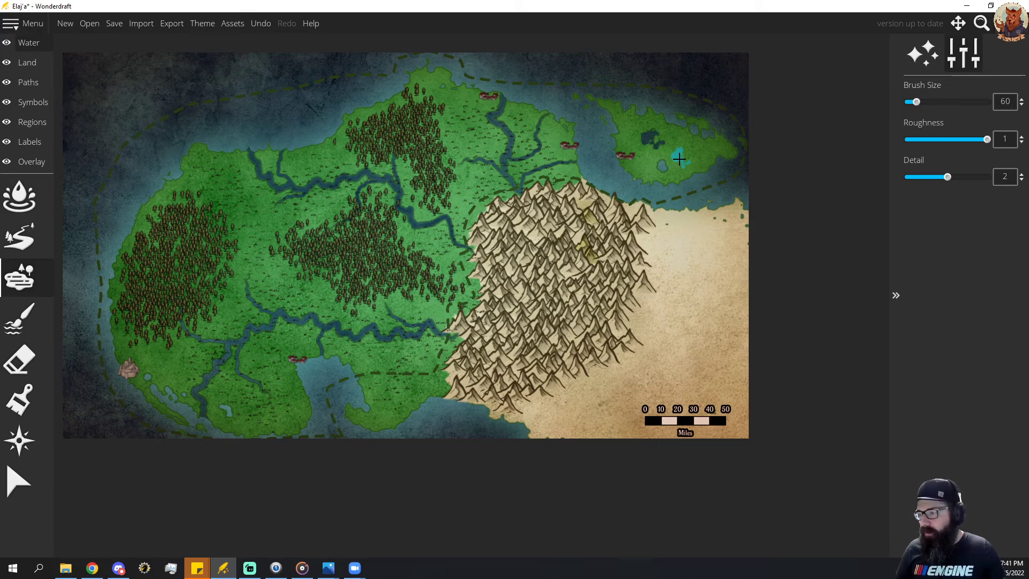
click(679, 158)
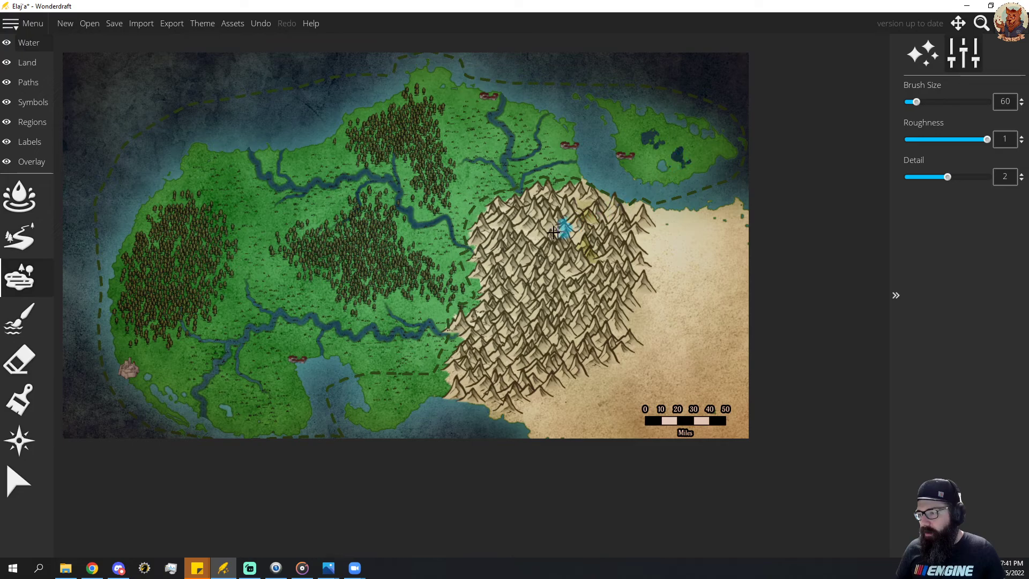
Draw short rivers of width 3 around the island's two new lakes, undoing the misplaced strokes near the southern shore.
click(36, 250)
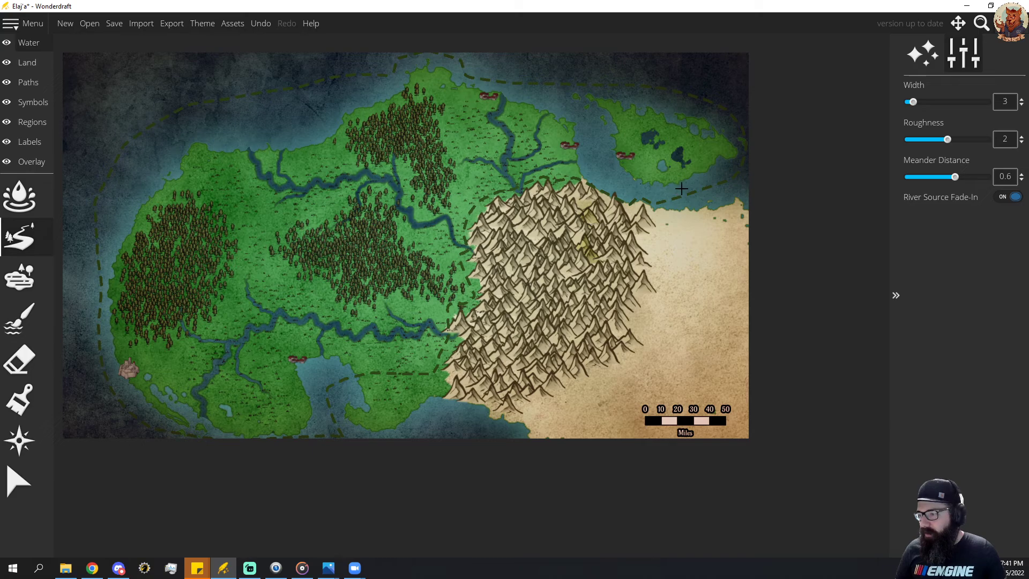
drag(678, 171, 678, 155)
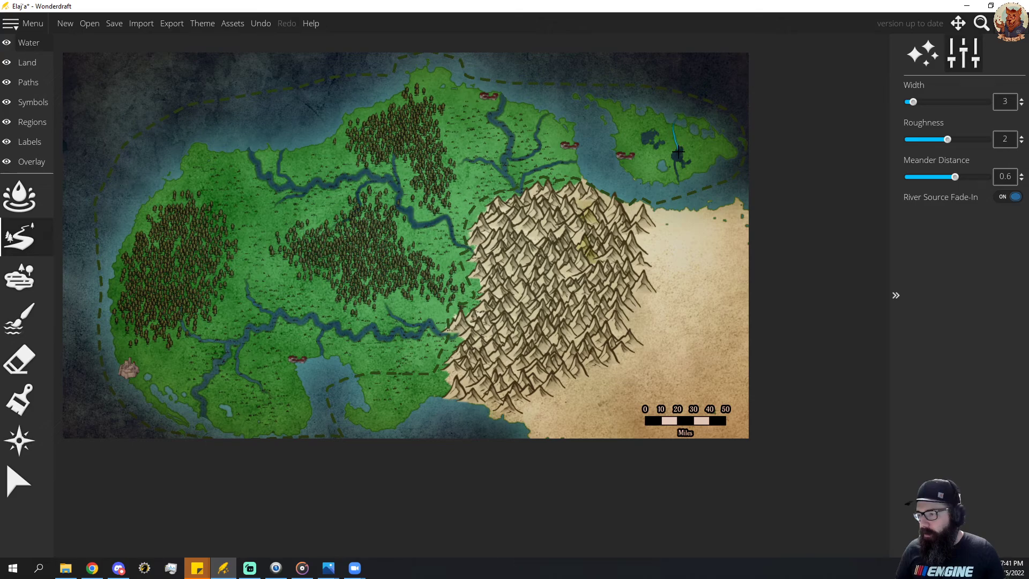
drag(678, 153, 655, 135)
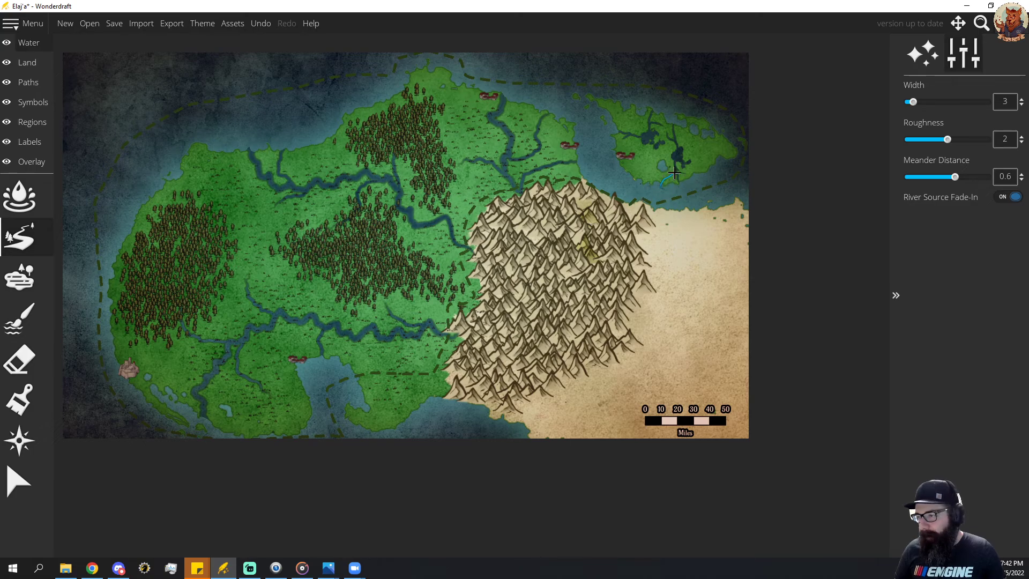
key(ctrl+z)
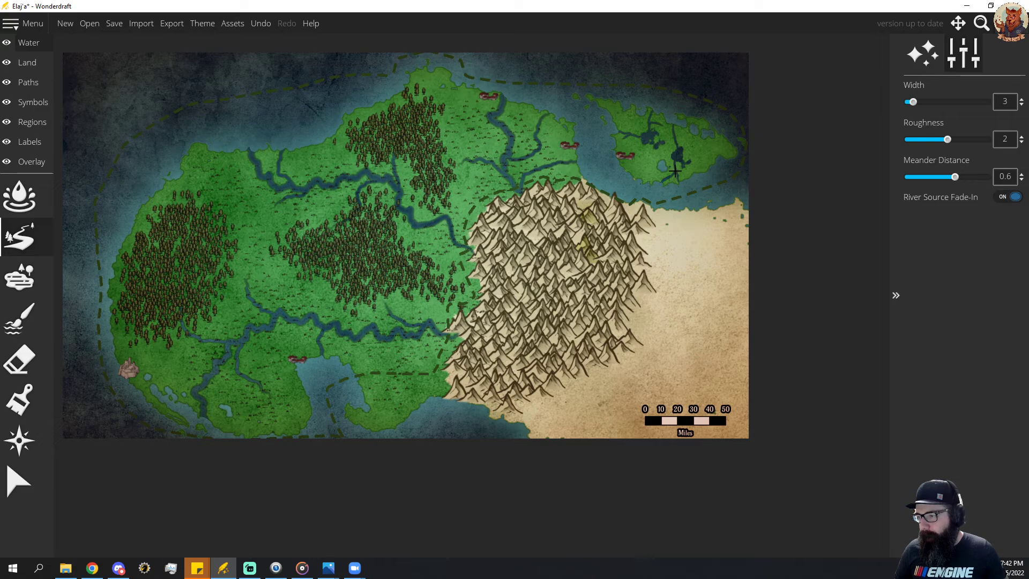
mouse_move(675, 168)
mouse_down()
mouse_move(655, 148)
mouse_move(678, 144)
mouse_up()
key(ctrl+z)
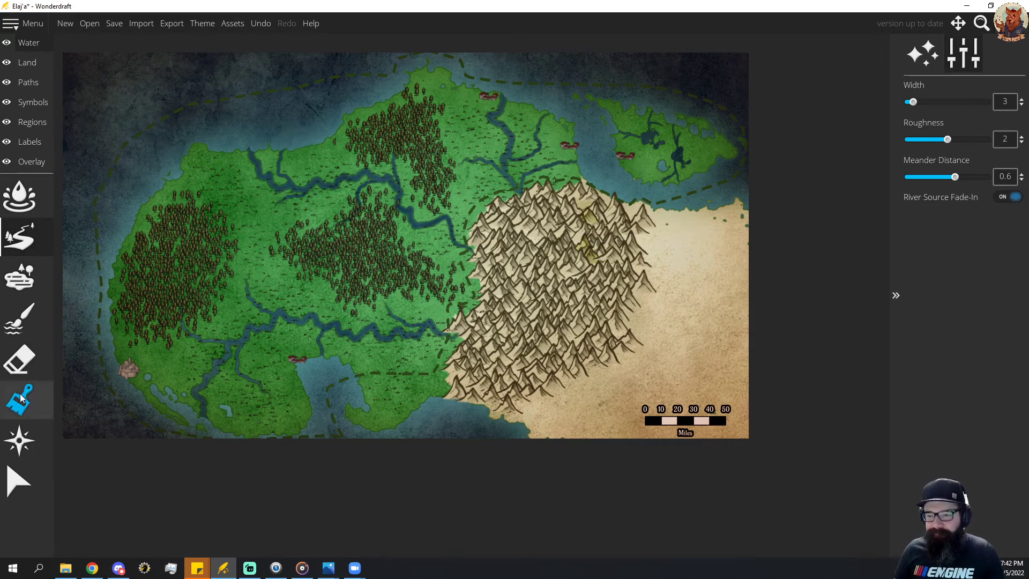
Erase the new lakes and rivers from the northeastern island with the water eraser at size 64.
click(19, 359)
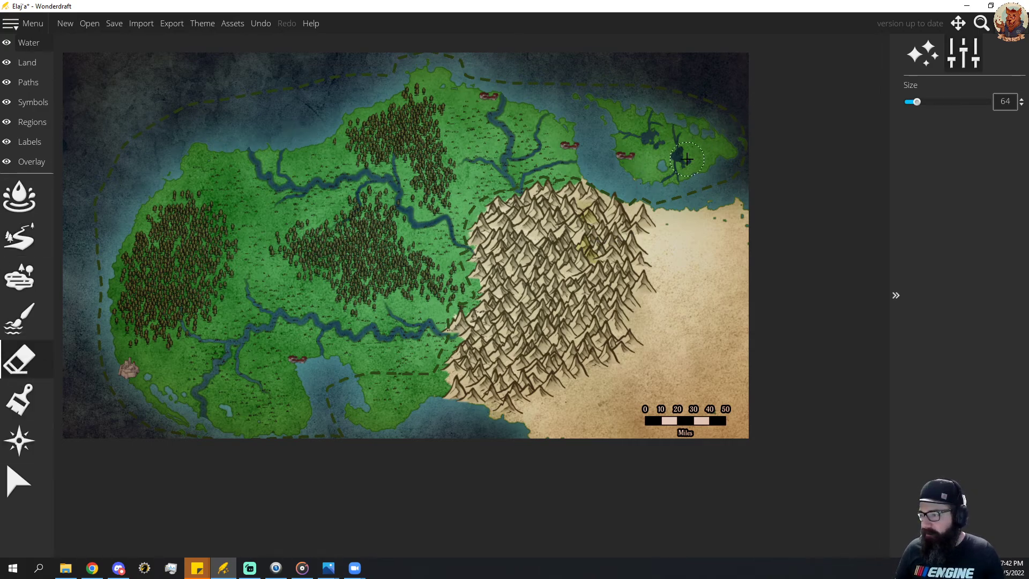
mouse_move(661, 177)
mouse_down()
mouse_move(657, 126)
mouse_move(657, 153)
mouse_move(695, 178)
mouse_up()
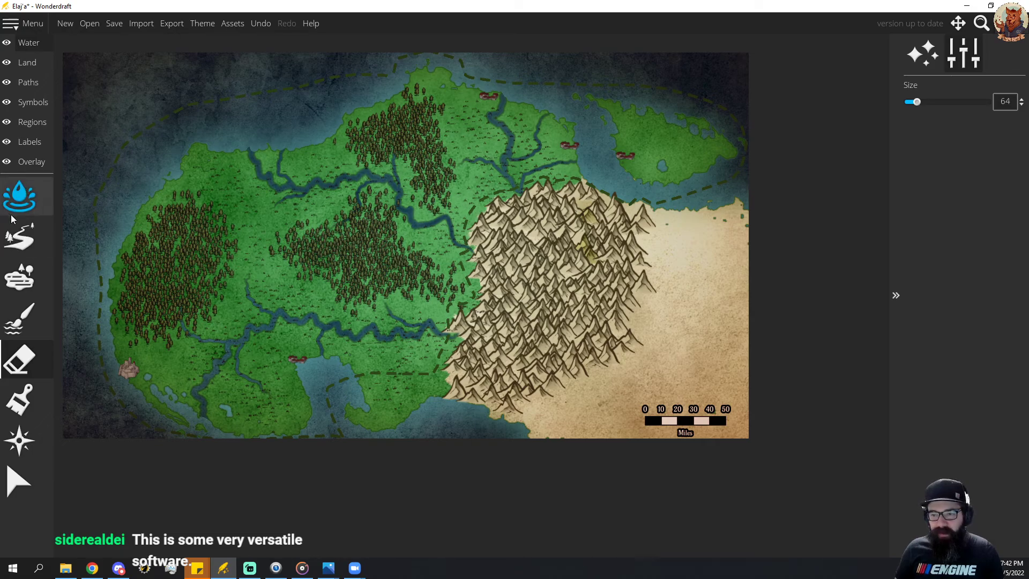
Add a custom dark green swatch, about #0b511b, to the manual ground colors.
click(29, 63)
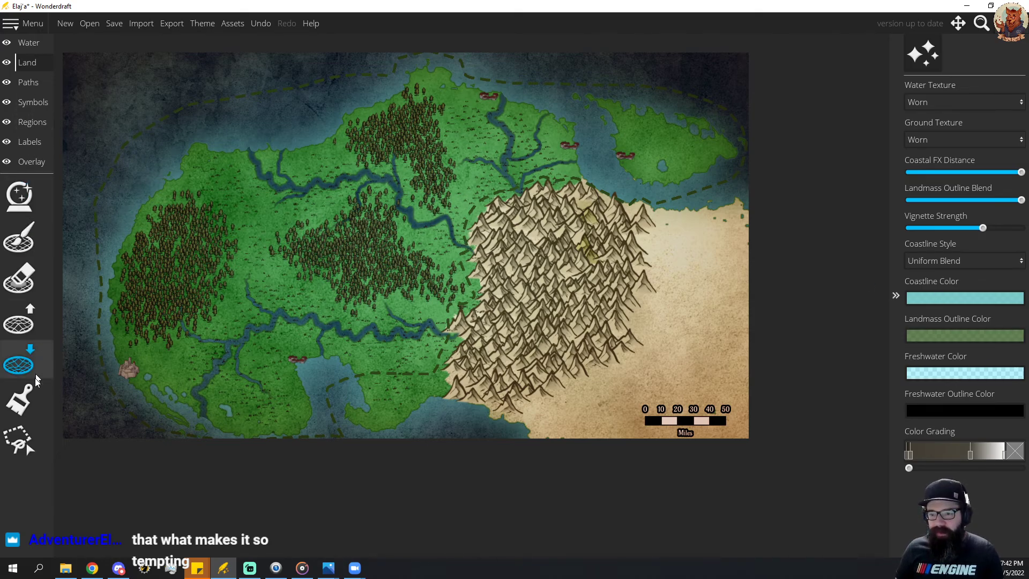
click(19, 399)
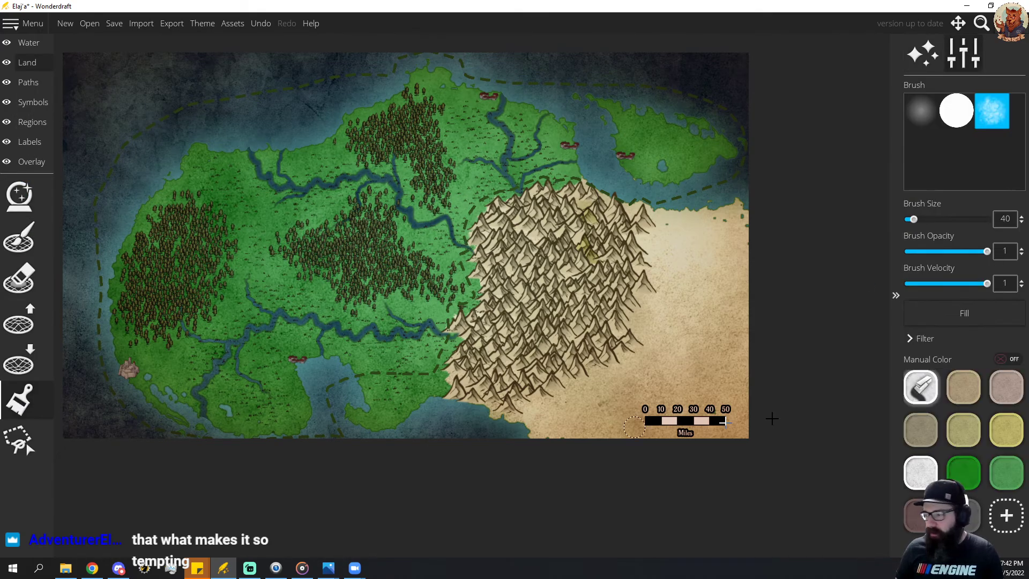
click(1006, 523)
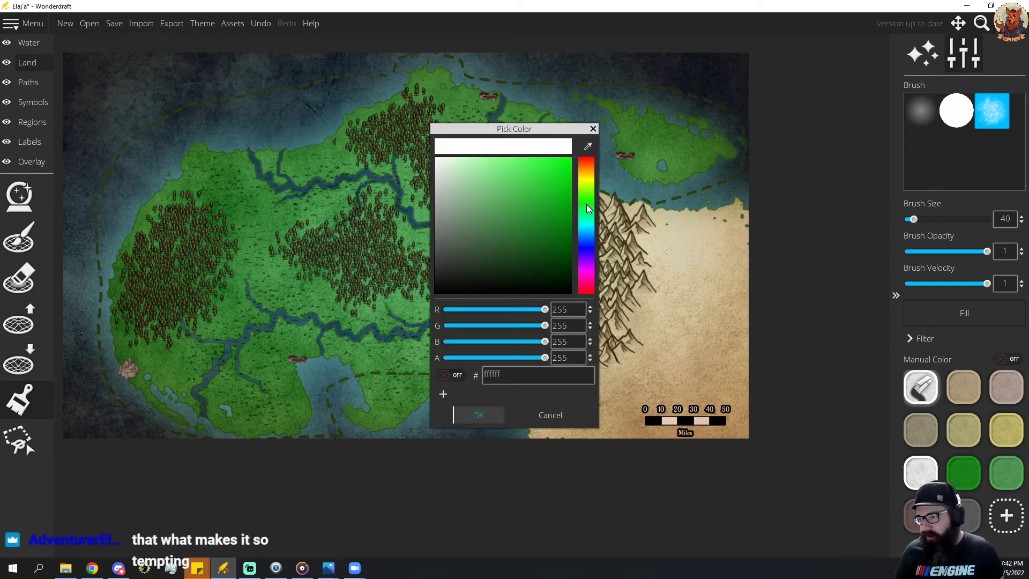
drag(544, 228, 554, 256)
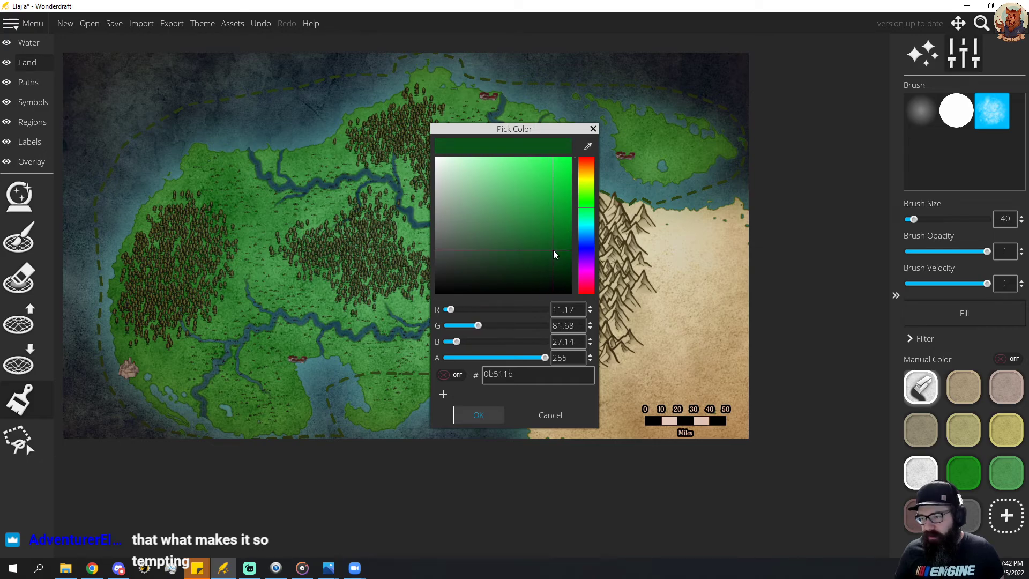
click(477, 414)
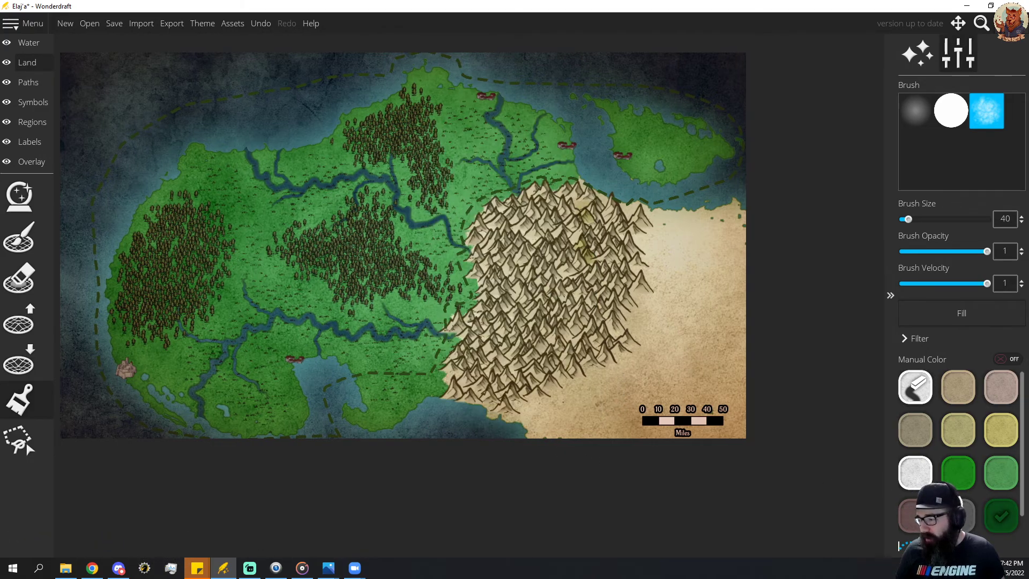
Paint the coastlines of the green mainland and the northeastern island with the bright green ground color at brush size 40.
click(968, 477)
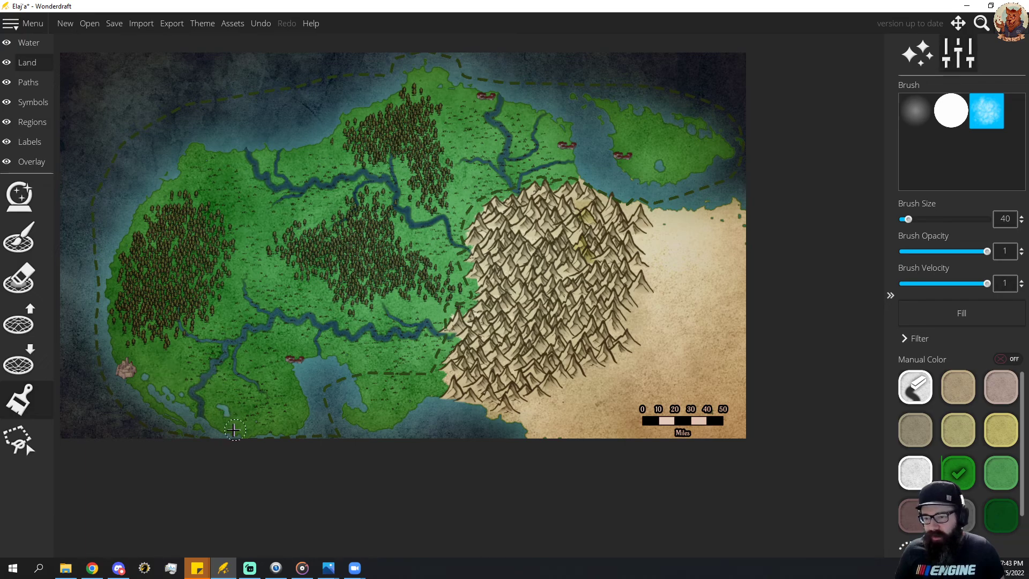
mouse_move(205, 421)
mouse_down()
mouse_move(240, 436)
mouse_move(298, 429)
mouse_move(298, 358)
mouse_move(330, 358)
mouse_move(359, 383)
mouse_move(365, 404)
mouse_move(345, 407)
mouse_move(358, 427)
mouse_move(396, 423)
mouse_move(435, 400)
mouse_up()
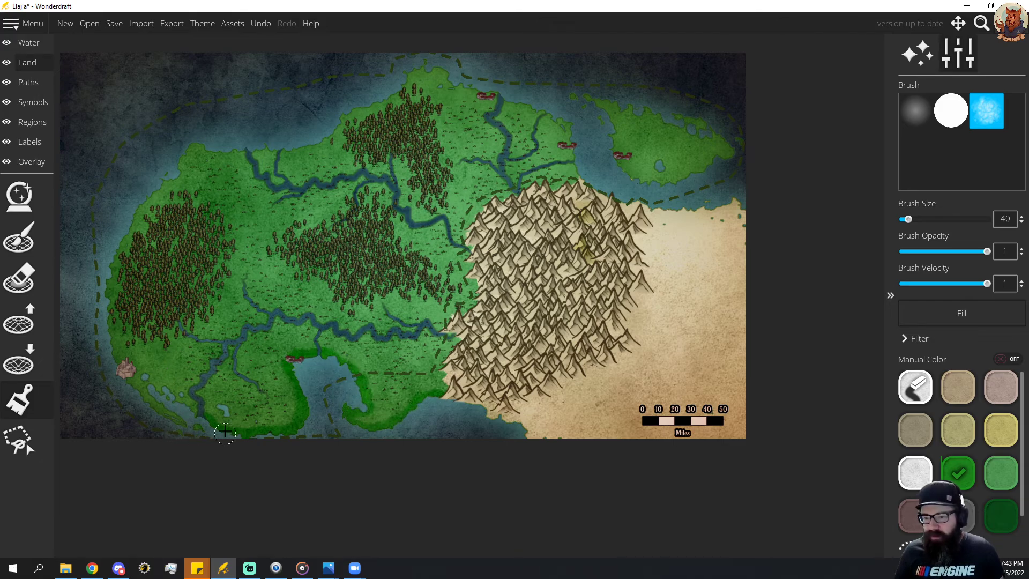
mouse_move(178, 421)
mouse_down()
mouse_move(135, 388)
mouse_move(194, 408)
mouse_move(124, 378)
mouse_move(102, 337)
mouse_move(104, 300)
mouse_move(130, 221)
mouse_move(190, 147)
mouse_move(312, 142)
mouse_move(424, 67)
mouse_move(560, 116)
mouse_move(575, 171)
mouse_move(597, 158)
mouse_move(610, 172)
mouse_move(657, 183)
mouse_move(730, 156)
mouse_move(699, 119)
mouse_move(663, 124)
mouse_move(648, 109)
mouse_move(581, 95)
mouse_move(608, 127)
mouse_up()
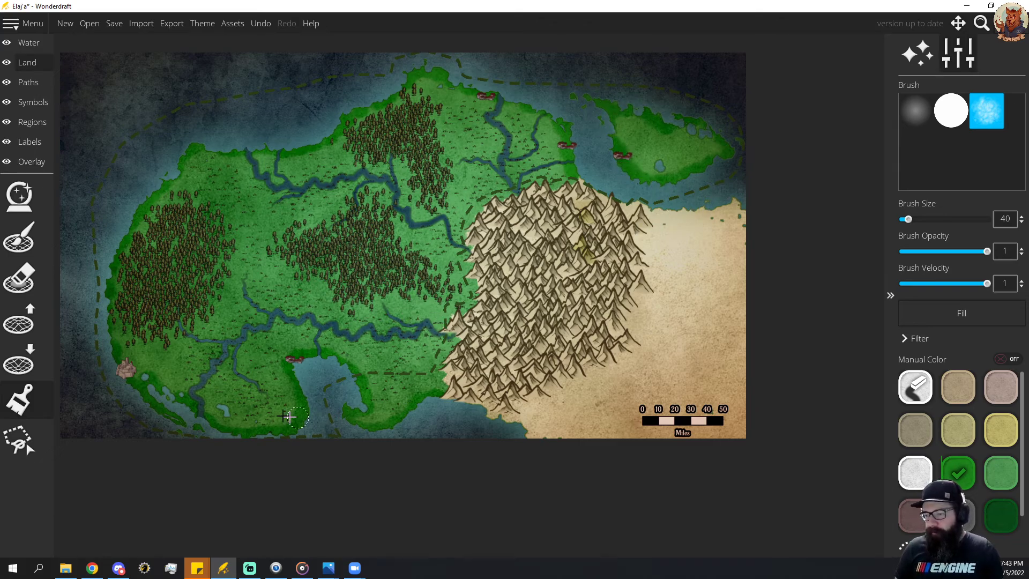
click(1002, 516)
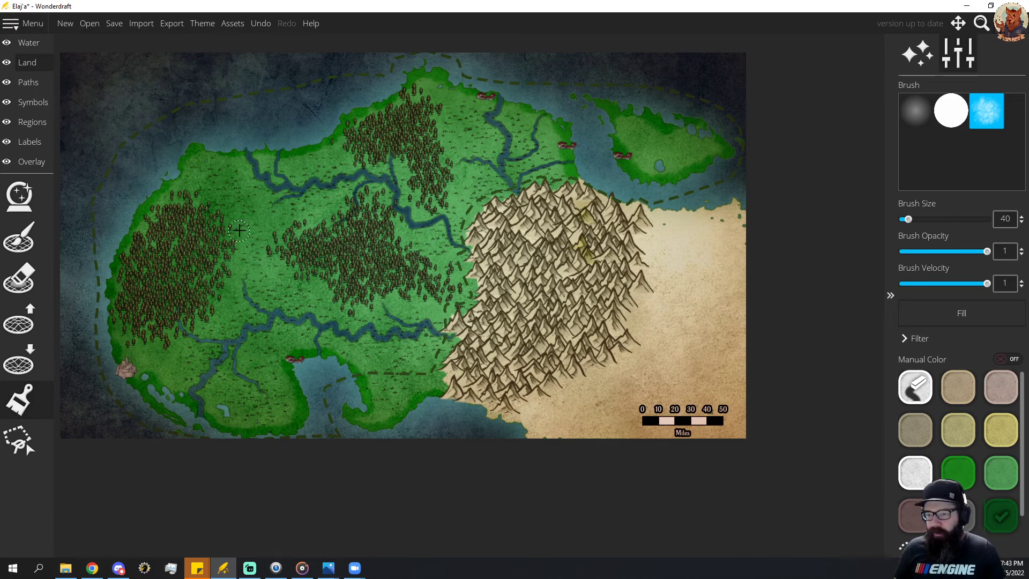
drag(242, 221, 240, 245)
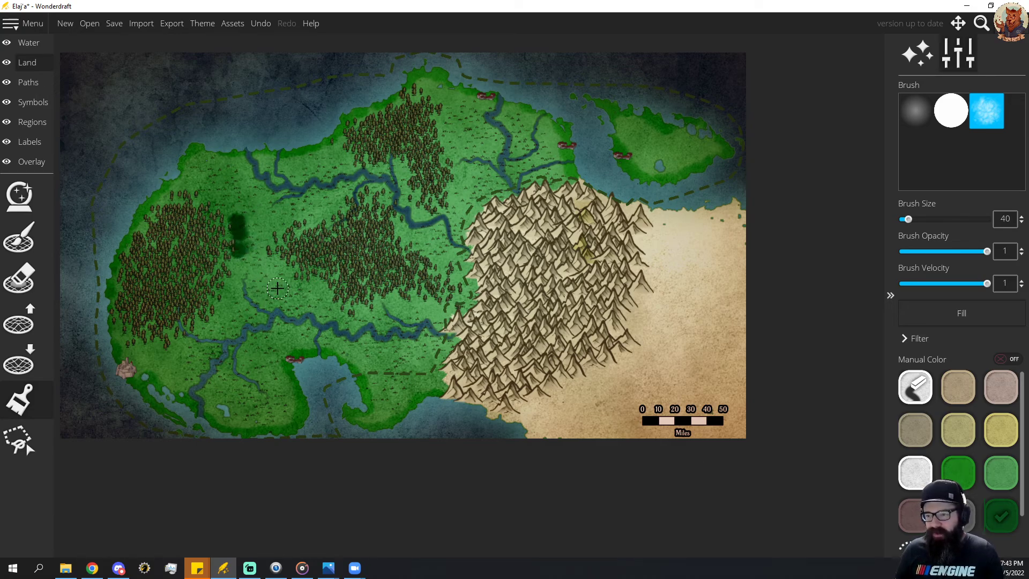
key(ctrl+z)
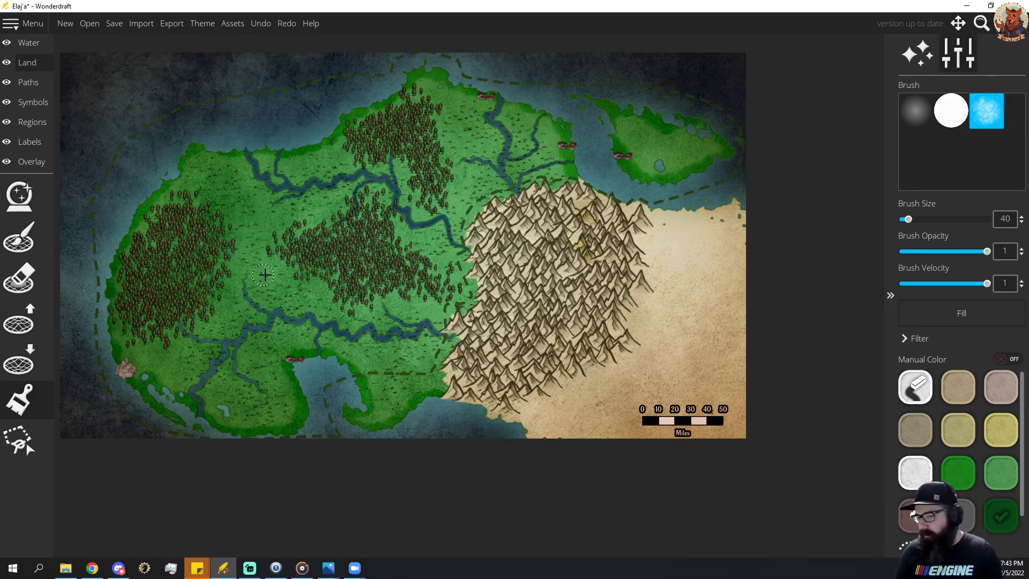
Paint scattered bright green patches across the mainland's interior between the forests and rivers.
click(967, 481)
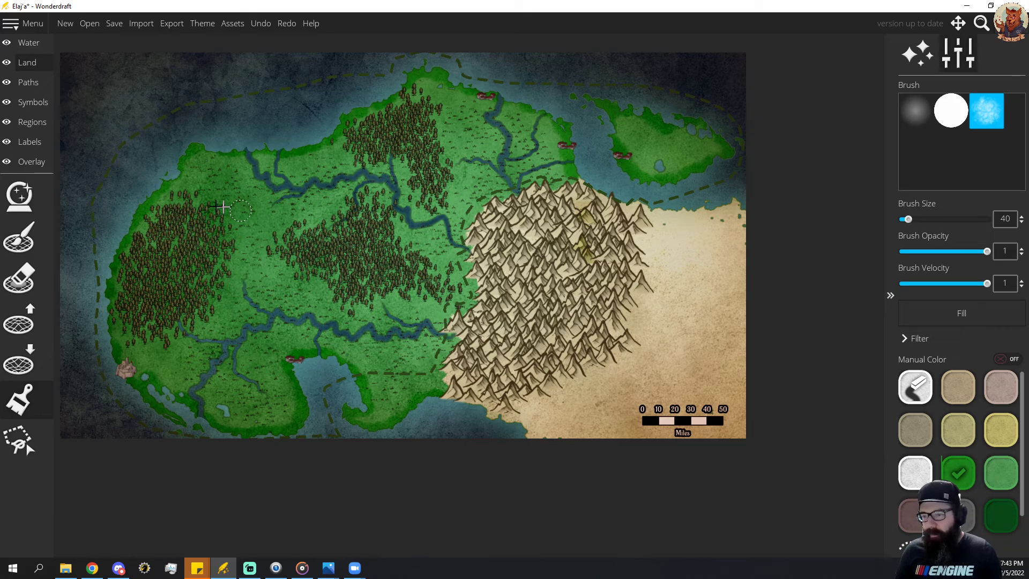
mouse_move(230, 209)
mouse_down()
mouse_move(237, 258)
mouse_move(207, 282)
mouse_move(218, 301)
mouse_move(261, 304)
mouse_move(219, 316)
mouse_move(240, 382)
mouse_move(204, 372)
mouse_move(377, 184)
mouse_move(297, 179)
mouse_move(262, 192)
mouse_move(335, 201)
mouse_move(277, 209)
mouse_move(259, 192)
mouse_move(517, 173)
mouse_move(537, 154)
mouse_move(482, 138)
mouse_move(479, 123)
mouse_move(518, 137)
mouse_move(517, 148)
mouse_move(466, 113)
mouse_move(518, 178)
mouse_move(455, 216)
mouse_move(467, 285)
mouse_move(432, 309)
mouse_move(424, 299)
mouse_move(309, 324)
mouse_move(270, 276)
mouse_move(188, 319)
mouse_move(179, 212)
mouse_move(324, 180)
mouse_move(446, 245)
mouse_move(471, 245)
mouse_move(462, 247)
mouse_move(449, 229)
mouse_move(515, 186)
mouse_up()
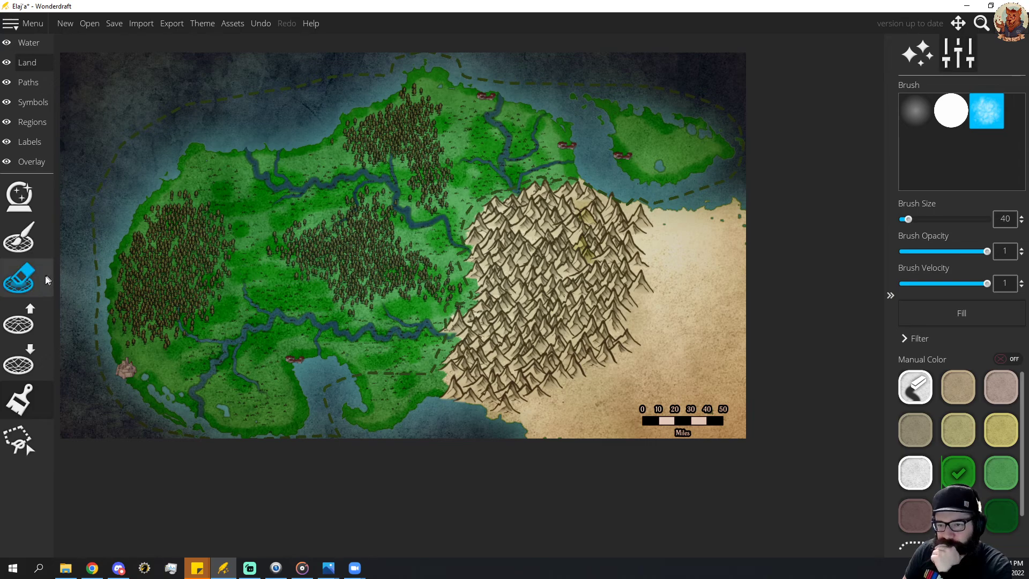
Erase the trees covering the river branches in the western and central forests, using symbol eraser sizes 40 and 24.
click(29, 102)
click(23, 317)
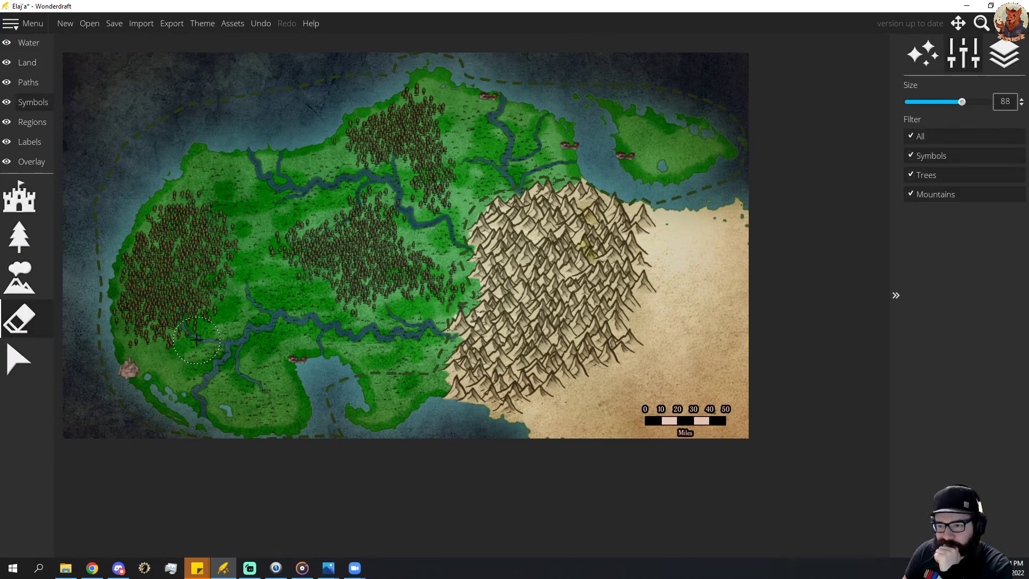
scroll(179, 326, down, 1)
drag(187, 331, 179, 309)
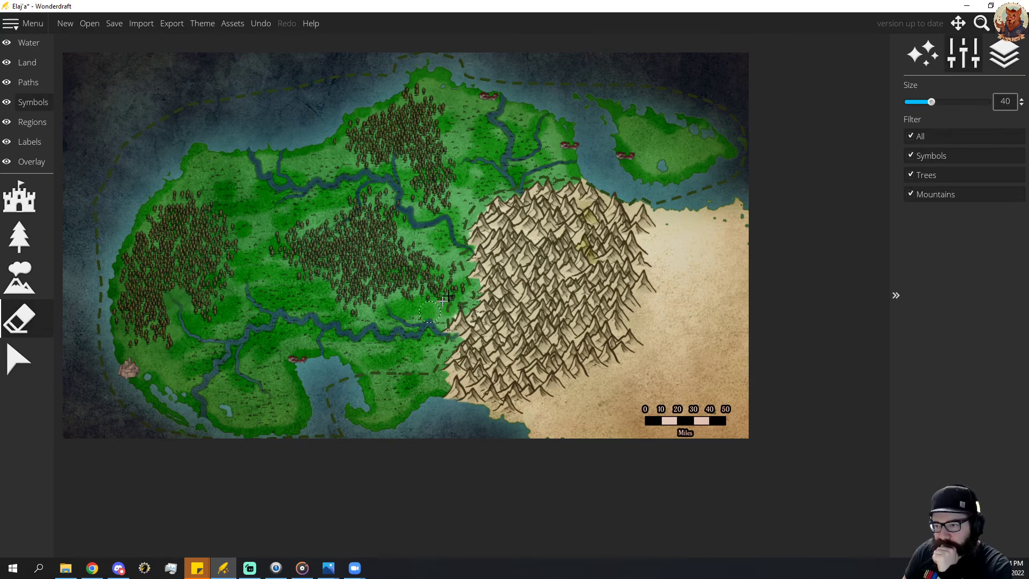
mouse_move(354, 203)
mouse_down()
mouse_move(397, 202)
mouse_move(407, 213)
mouse_move(384, 193)
mouse_move(396, 185)
mouse_move(393, 159)
mouse_up()
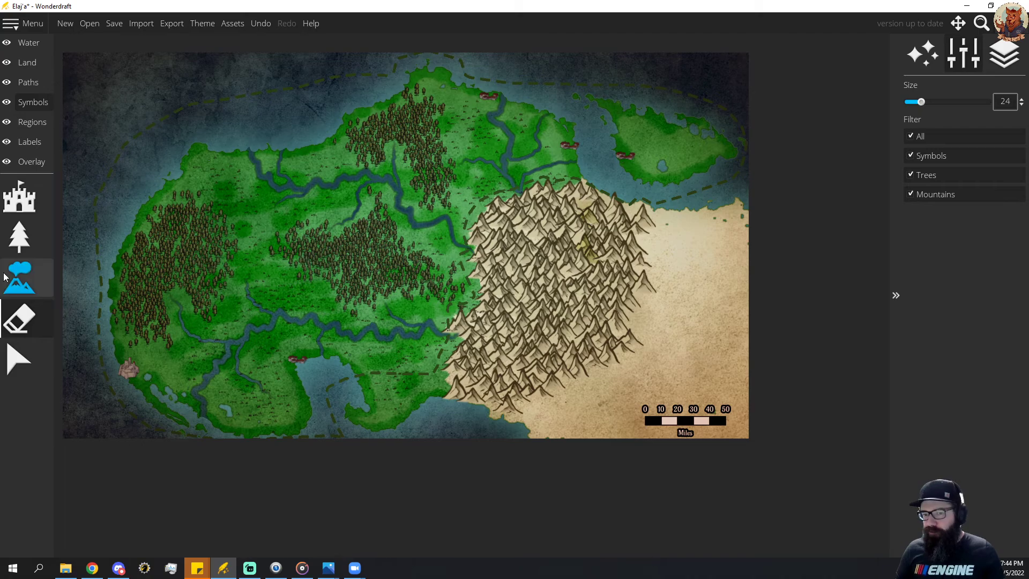
Style the City label preset with a white font color, a black outline and a curvature of -0.2.
click(31, 144)
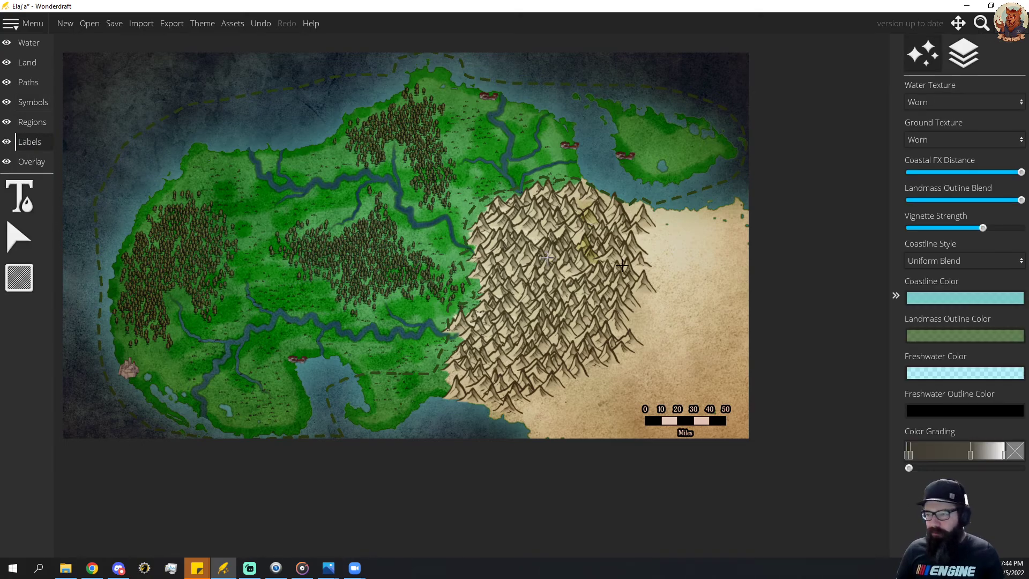
click(20, 196)
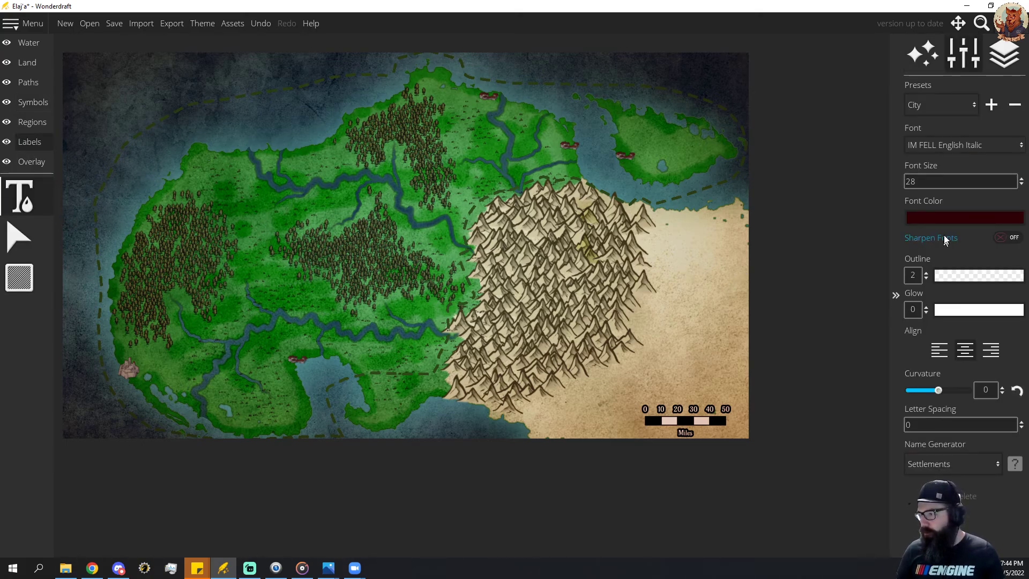
click(963, 220)
drag(811, 117, 646, 2)
click(860, 298)
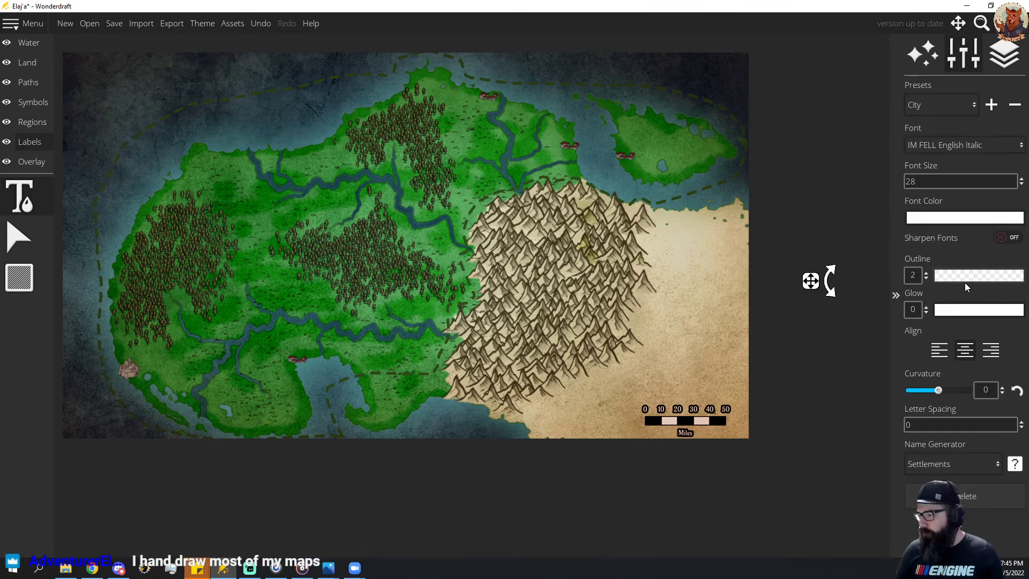
click(965, 276)
drag(814, 233, 968, 304)
click(995, 260)
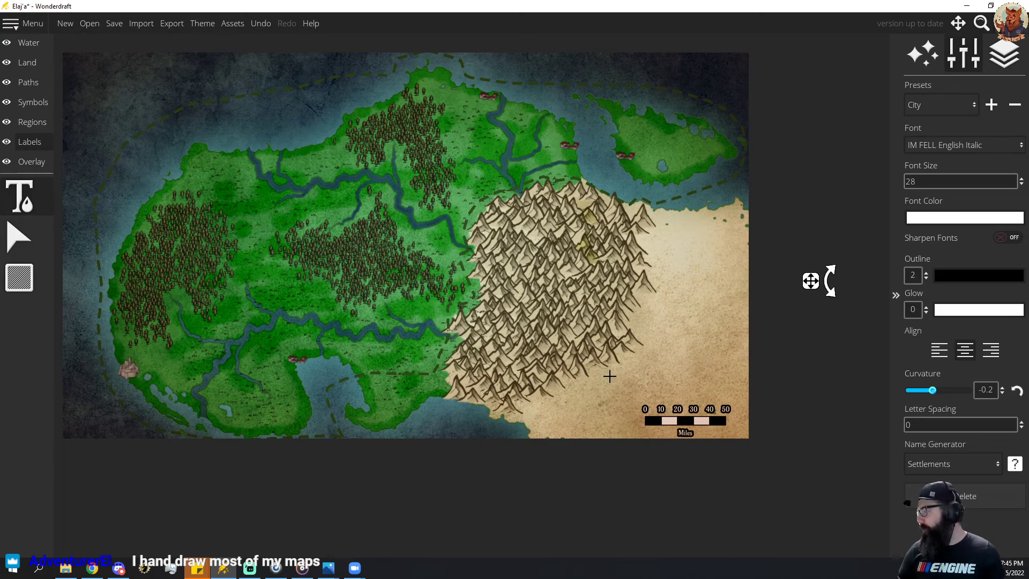
Label the southwestern coastal city Vuluph and the town by the southern bay Par'Thur, placing each name below its symbol.
click(118, 387)
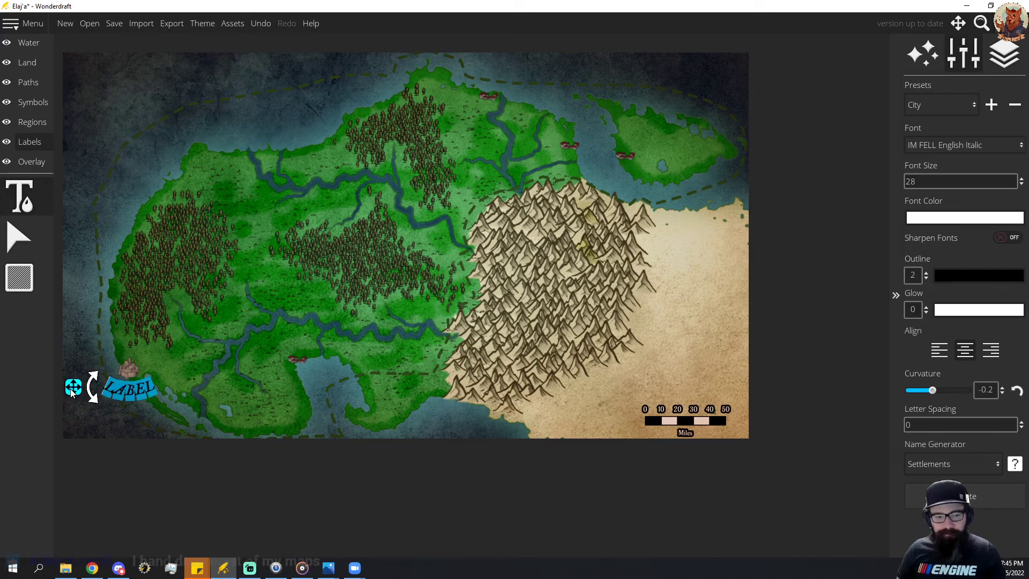
key(BackSpace)
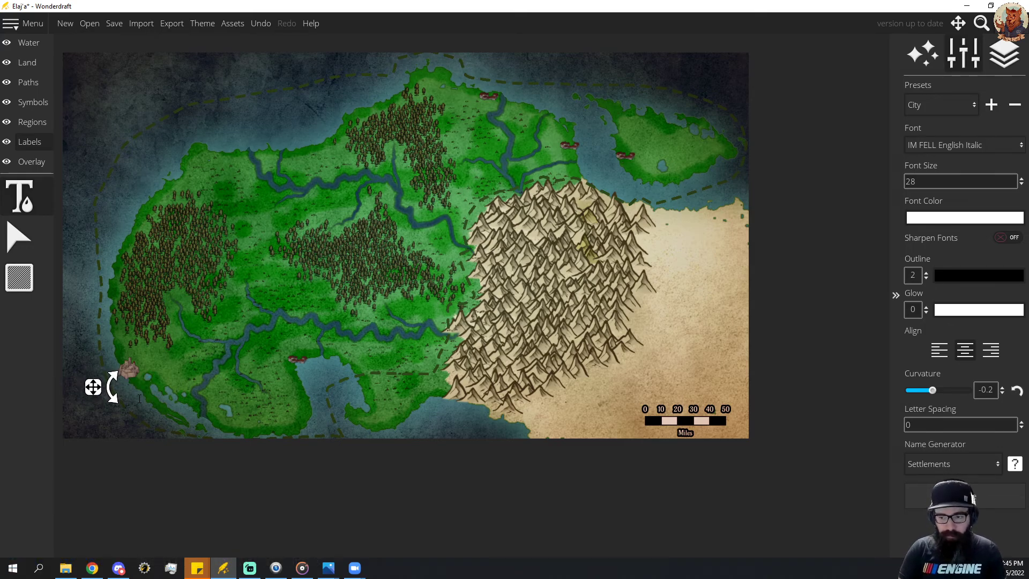
text(Viluph)
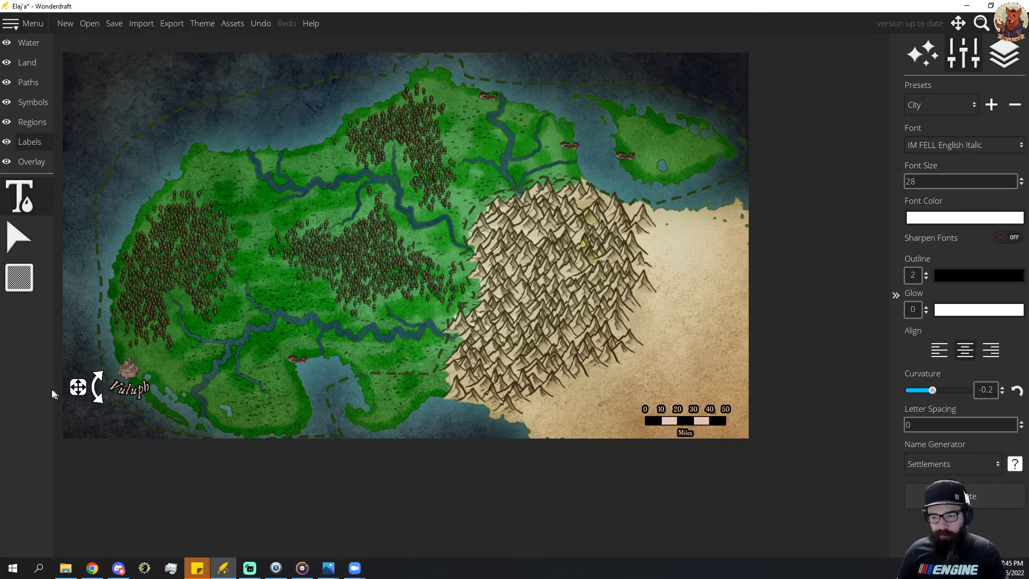
drag(79, 387, 74, 384)
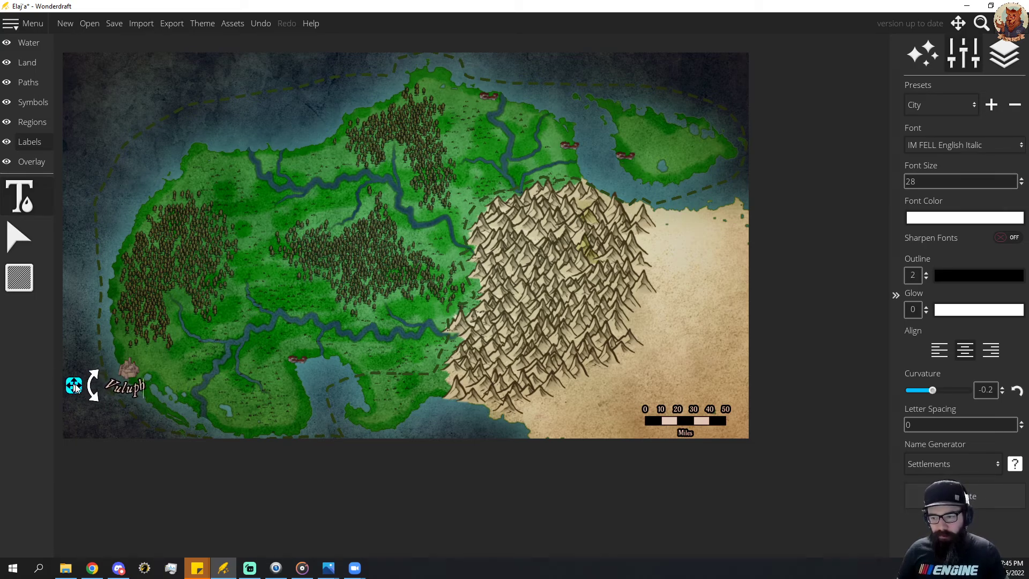
click(298, 376)
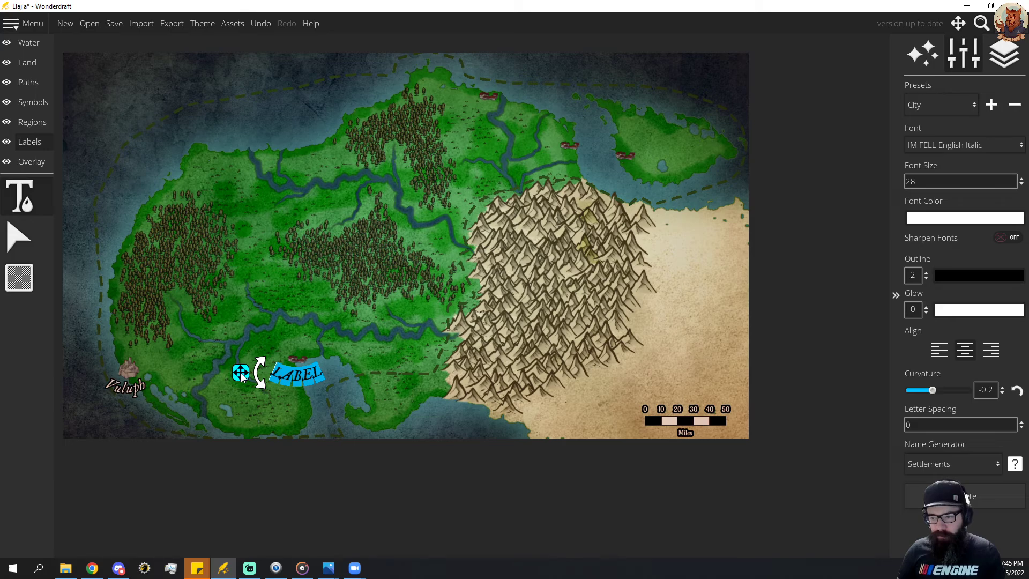
text(Par'Thur)
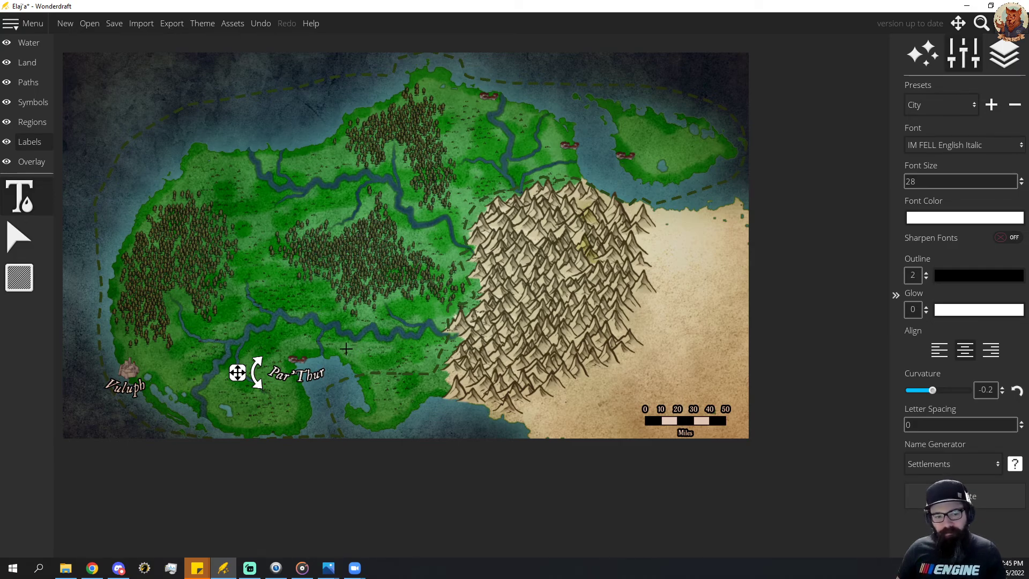
Add the label Rar'Fil'Ar below the town symbol on the mainland's northern coast.
drag(376, 366, 371, 338)
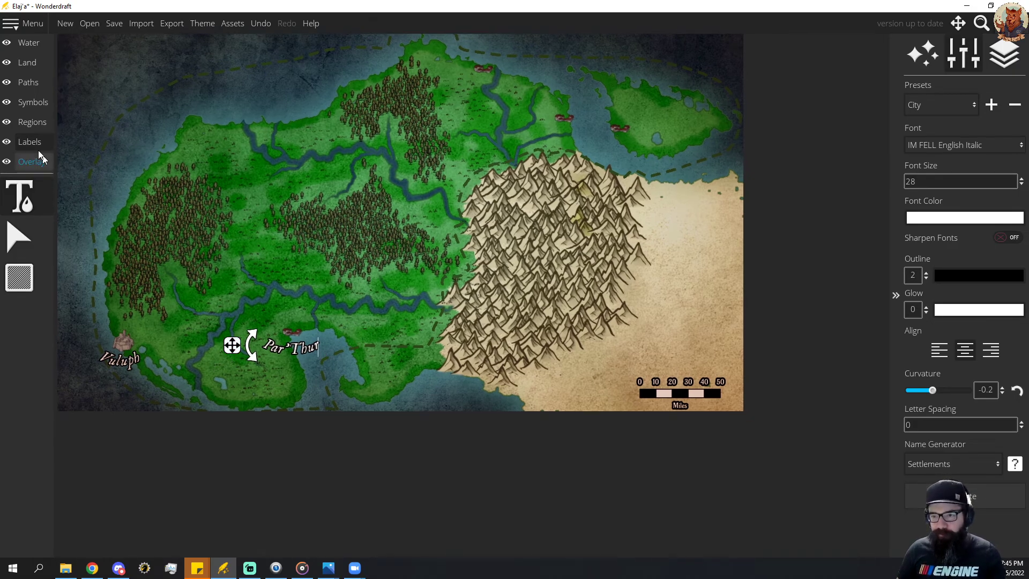
click(490, 94)
drag(434, 102, 425, 90)
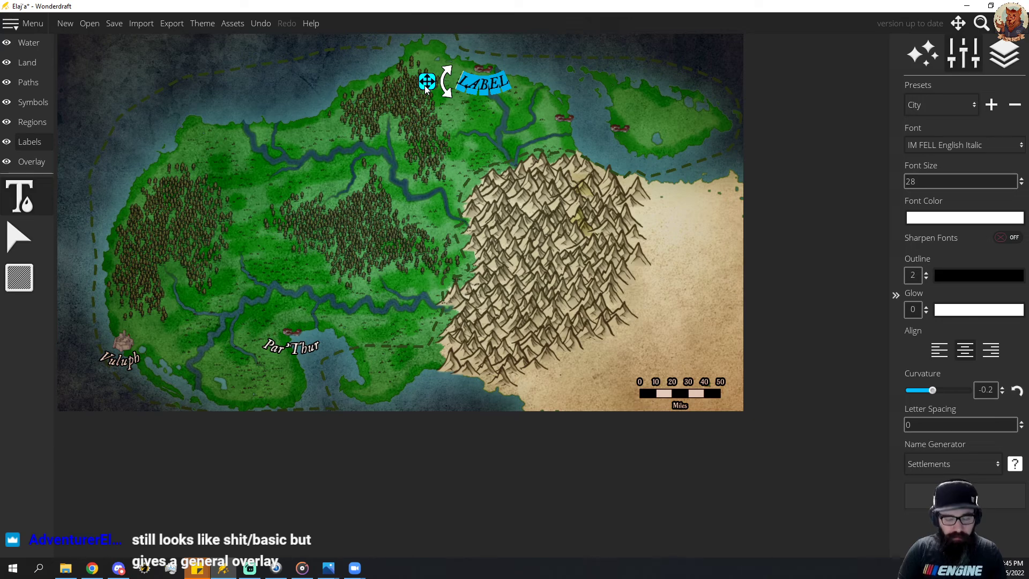
text(Rar')
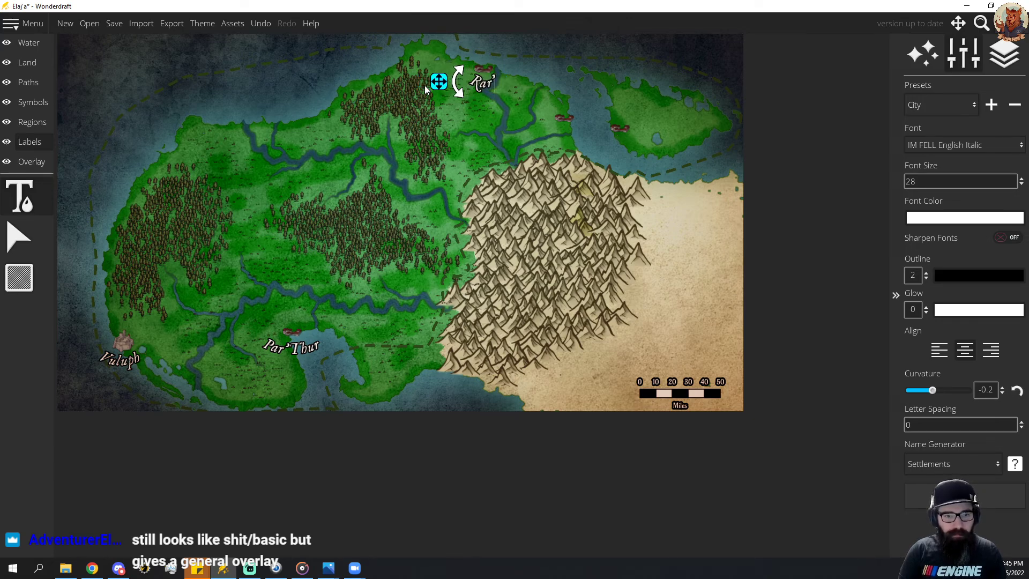
text(Fil')
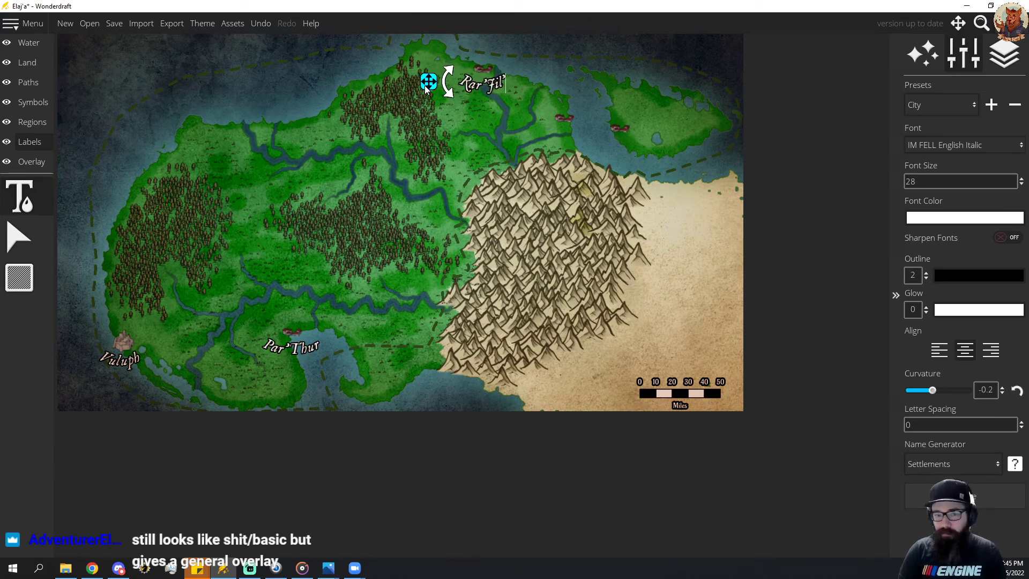
text( At)
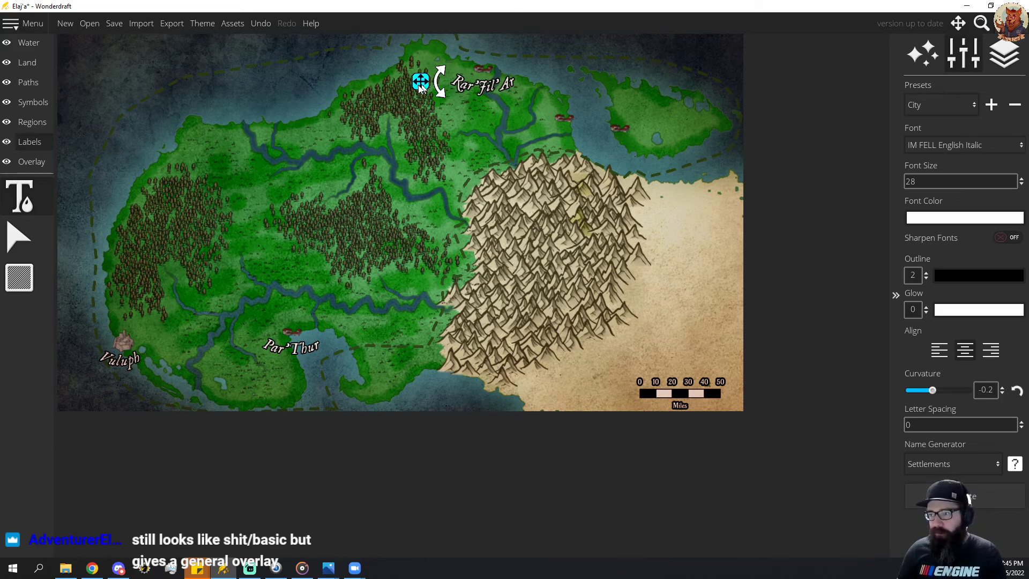
Add the label Zirras below the town symbol on the mainland's northeastern coast.
click(560, 132)
drag(504, 138, 508, 137)
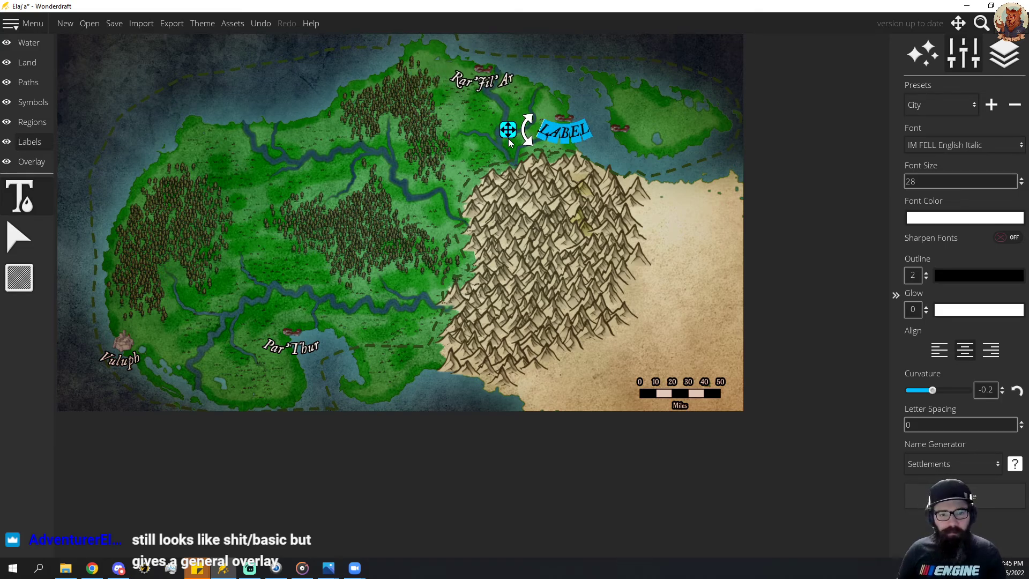
text(Zirras)
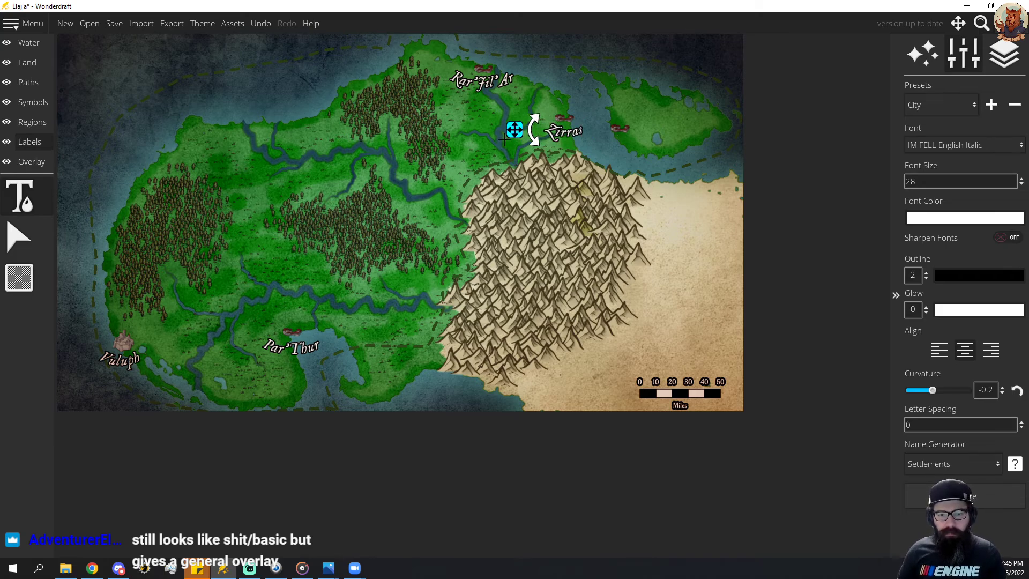
Add the label Par'Thur below the town symbol on the western end of the northeastern island.
click(617, 143)
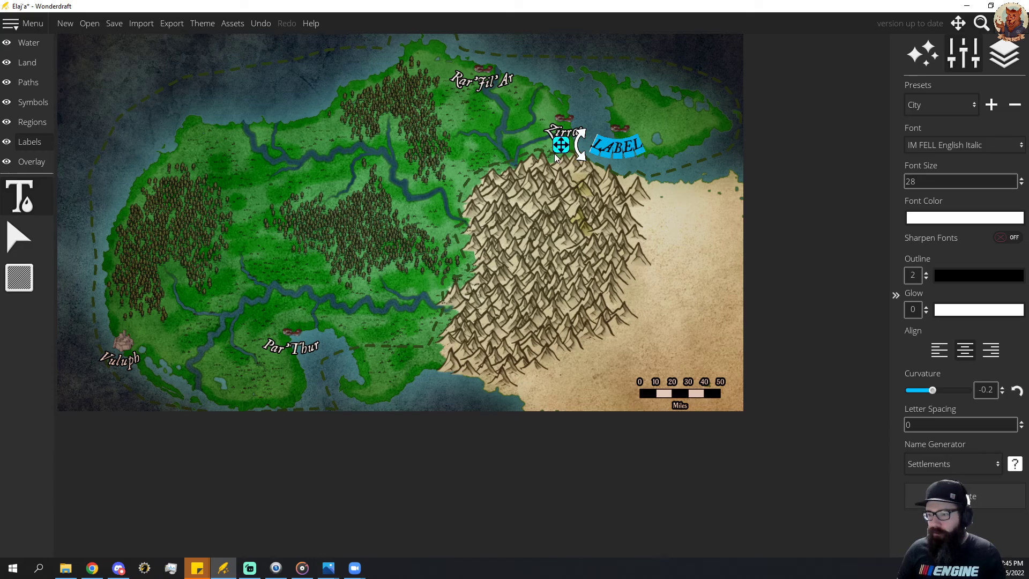
drag(558, 146, 561, 141)
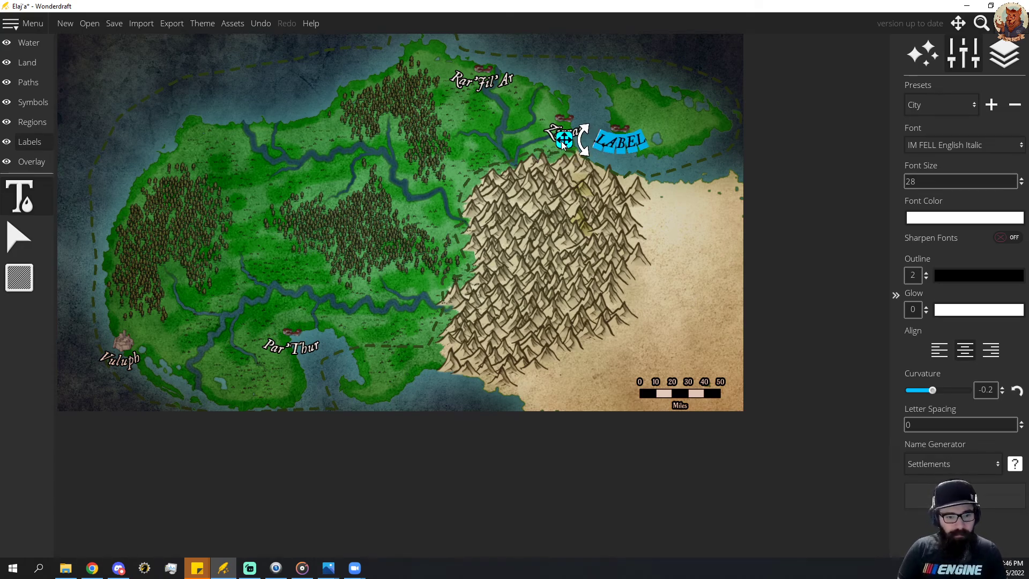
text(Par)
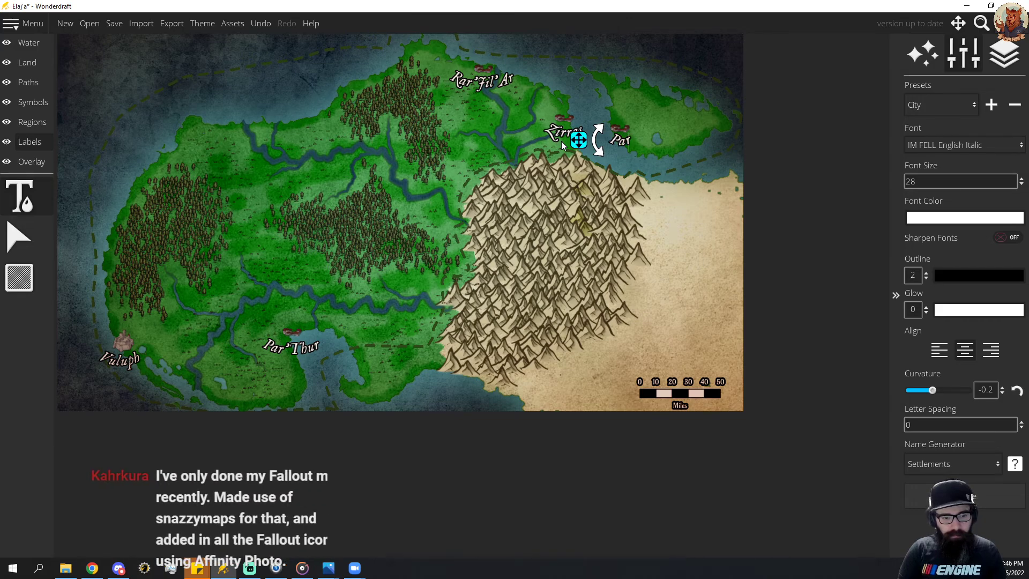
text('Thur)
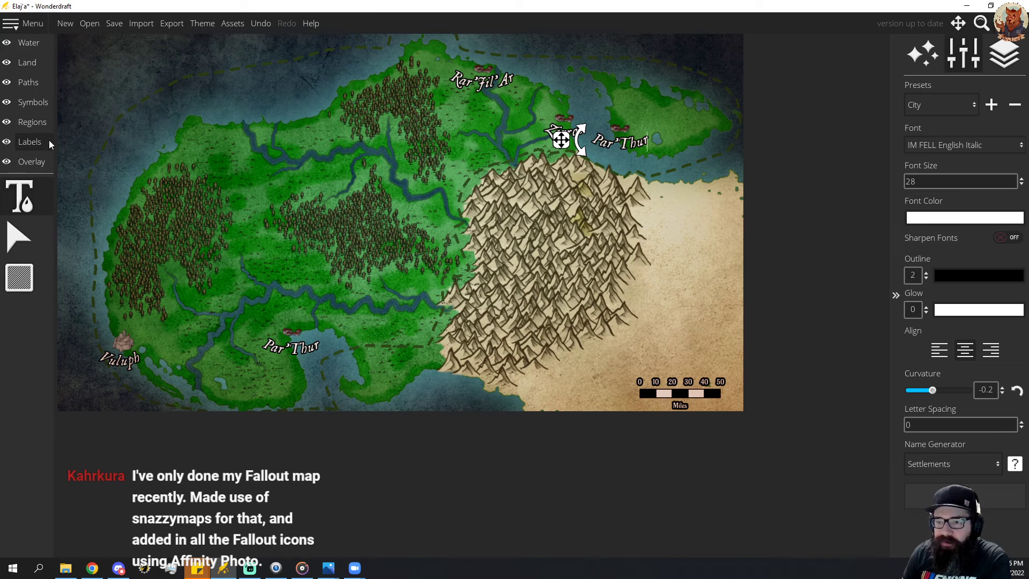
Place a red-roofed castle city symbol at scale 50 on the northeastern island, just above the Par'Thur label.
click(33, 102)
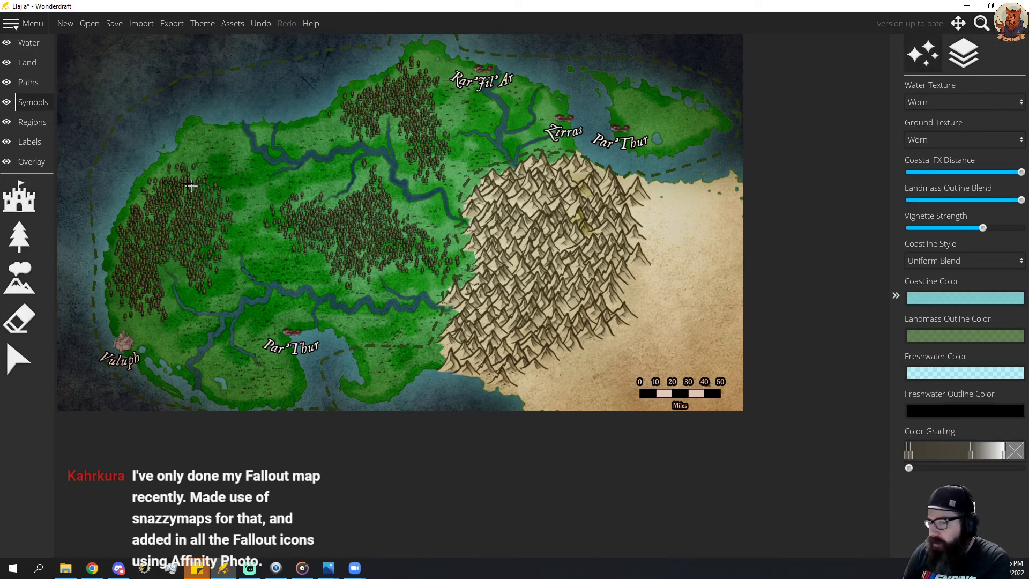
click(19, 196)
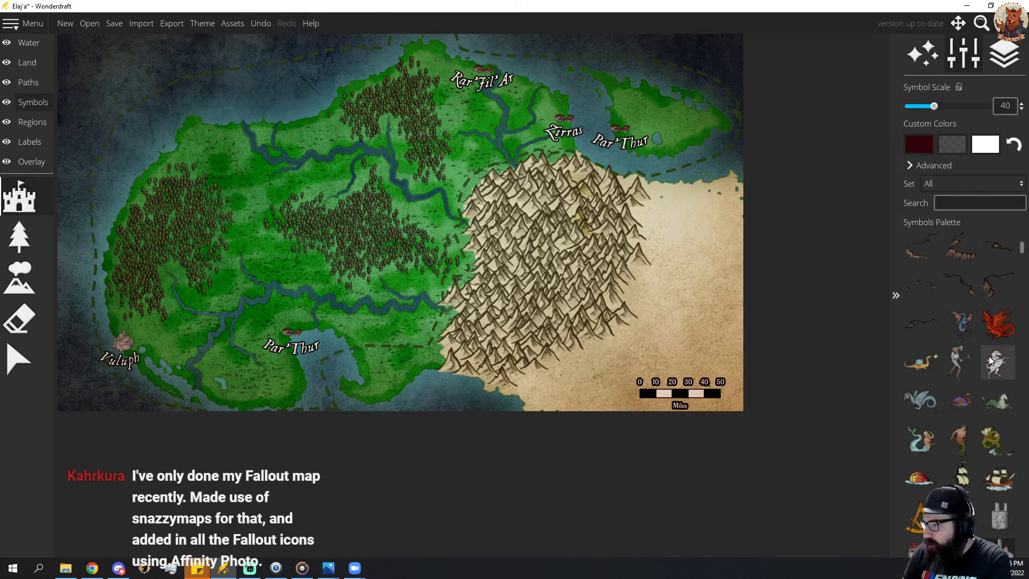
scroll(990, 361, down, 10)
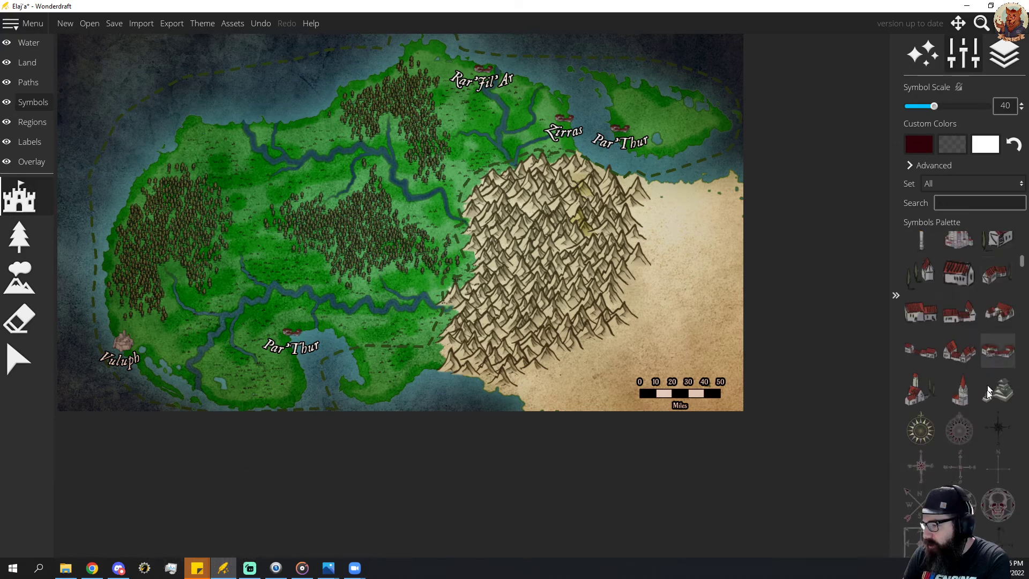
scroll(990, 378, up, 3)
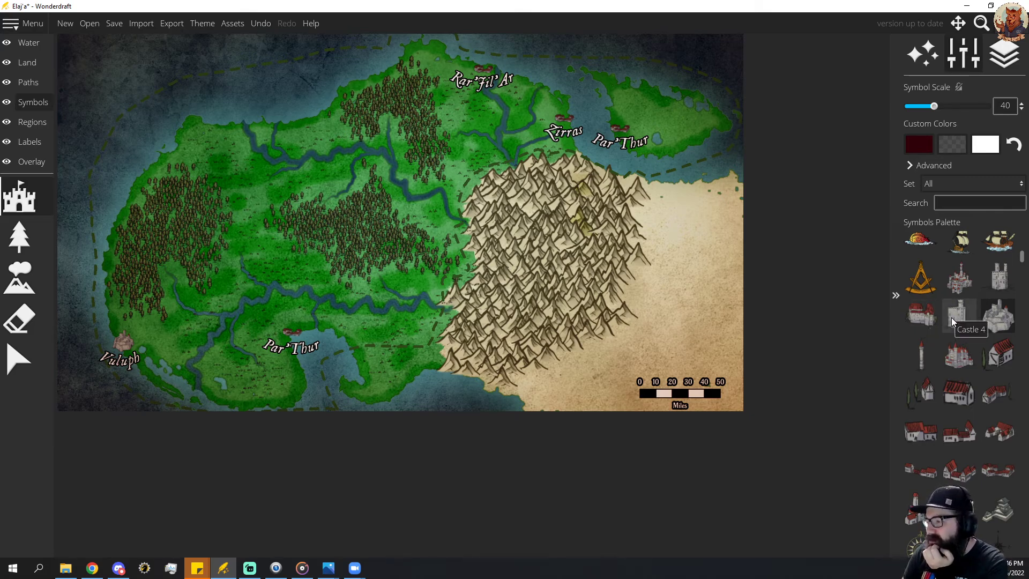
scroll(951, 317, down, 2)
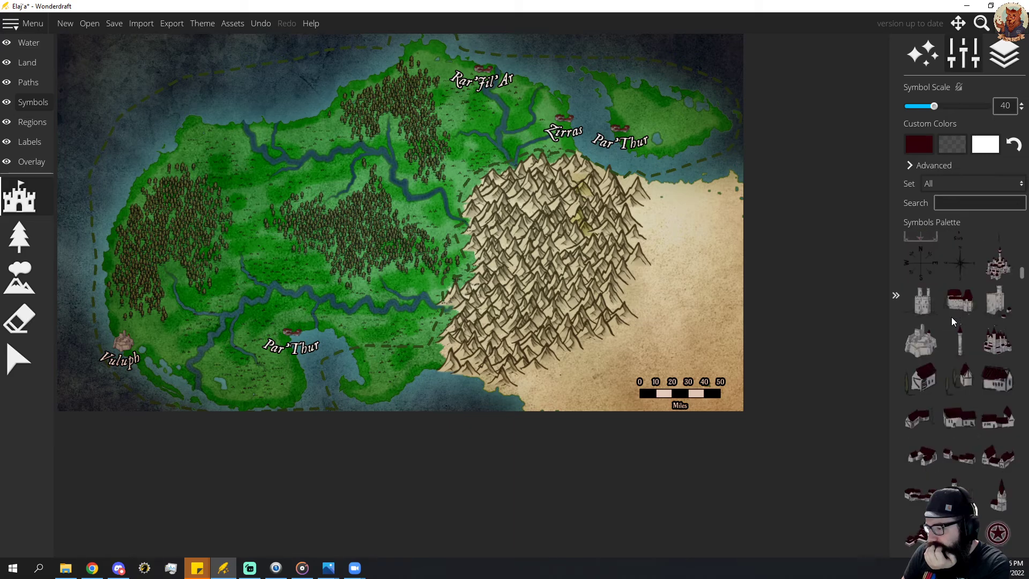
scroll(954, 318, up, 3)
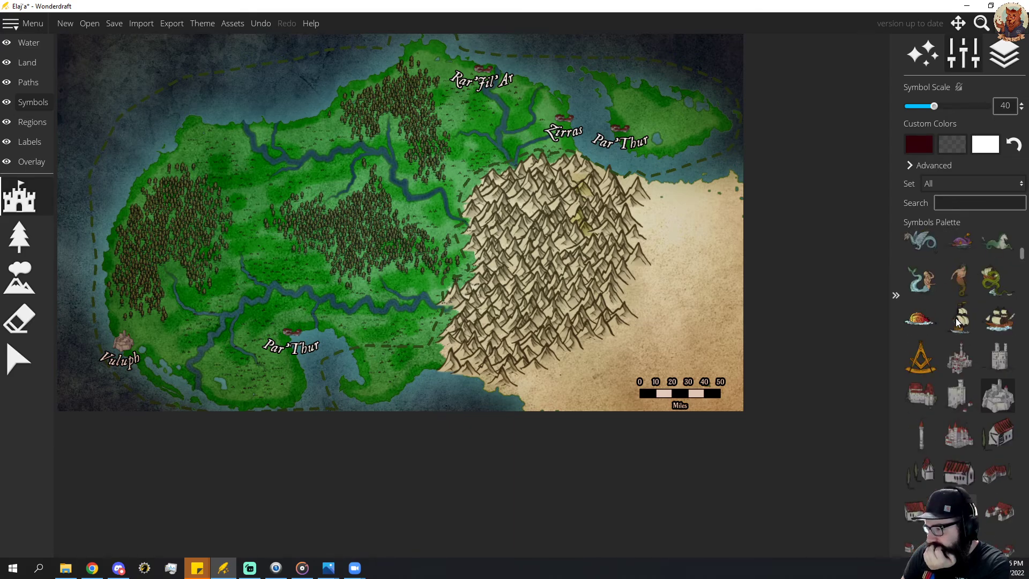
click(960, 362)
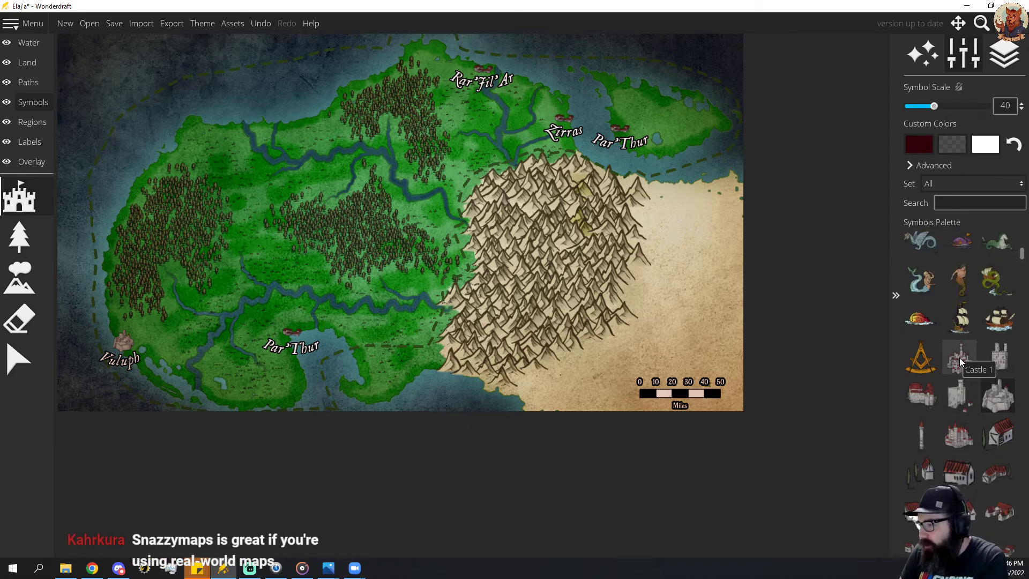
scroll(645, 119, up, 1)
click(651, 105)
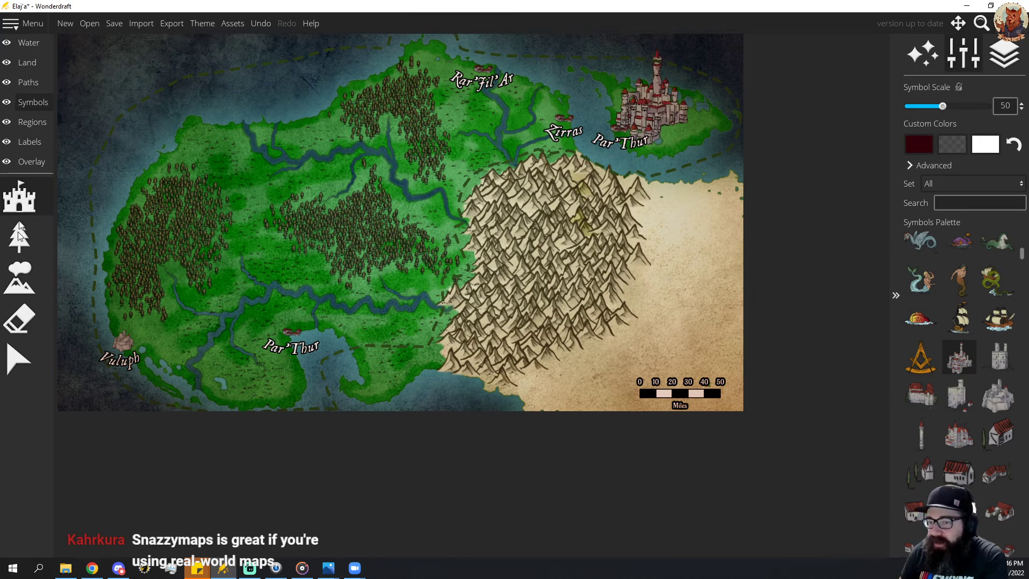
Replace the town symbol above the northeastern island's Par'Thur label with the new castle city symbol, shrunk to fit.
click(18, 360)
click(654, 102)
scroll(654, 103, down, 6)
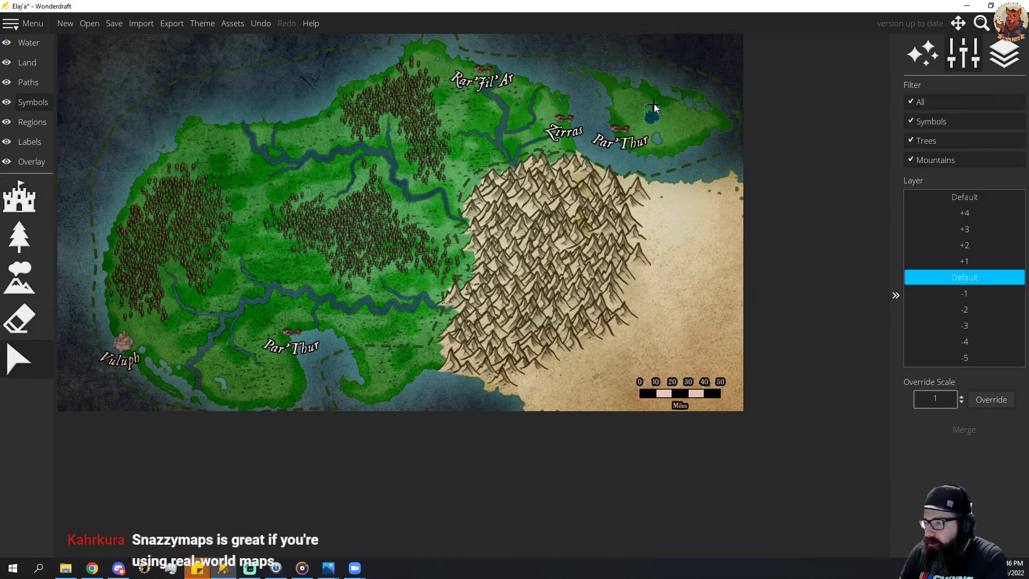
scroll(655, 115, up, 5)
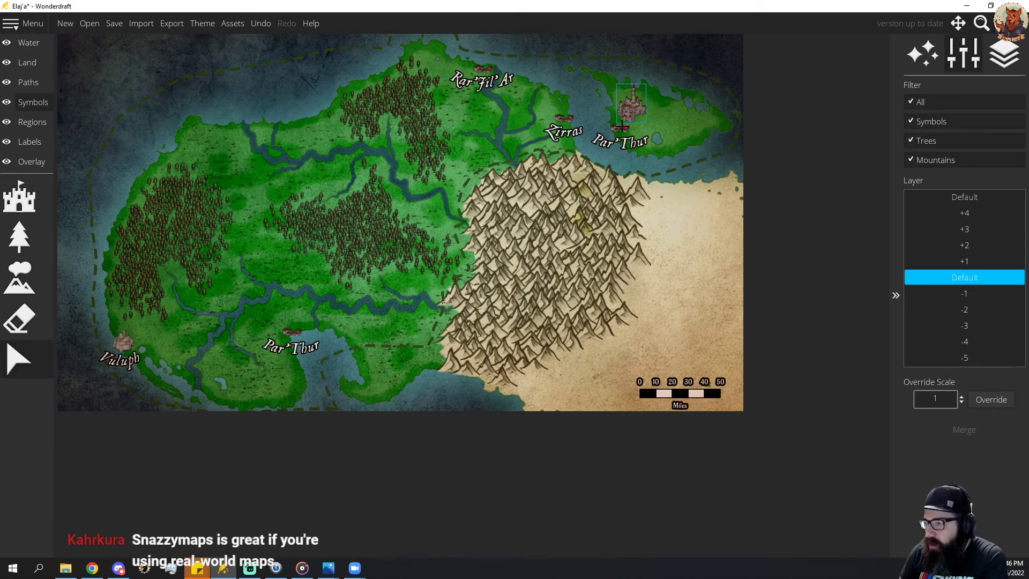
drag(635, 107, 627, 118)
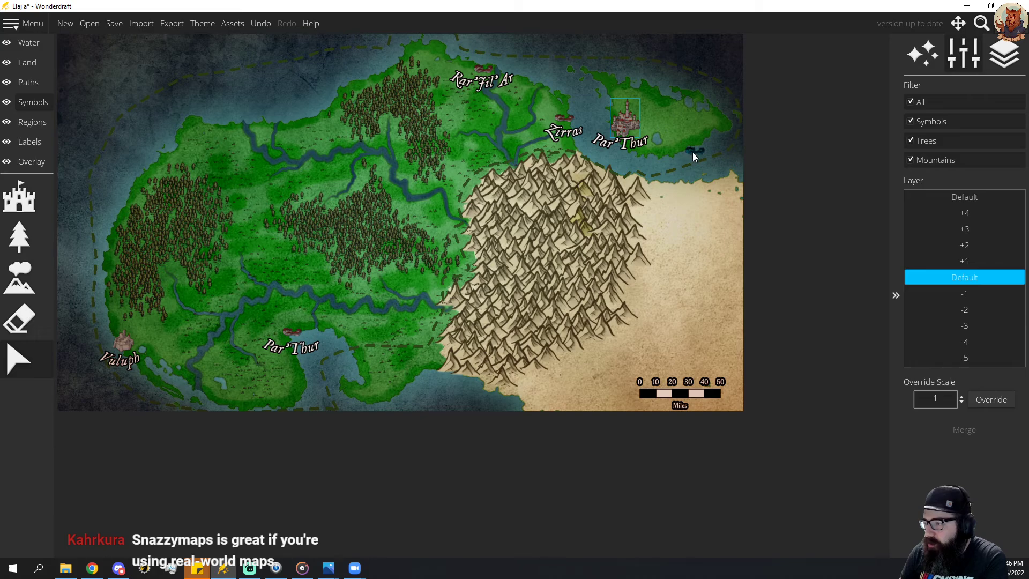
drag(693, 153, 621, 124)
scroll(627, 123, down, 4)
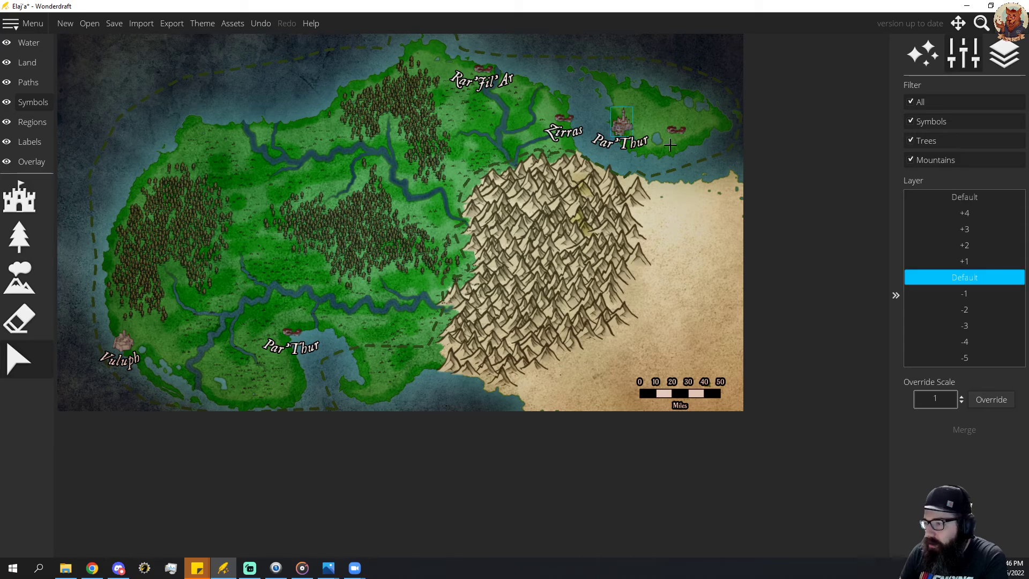
click(670, 144)
click(677, 132)
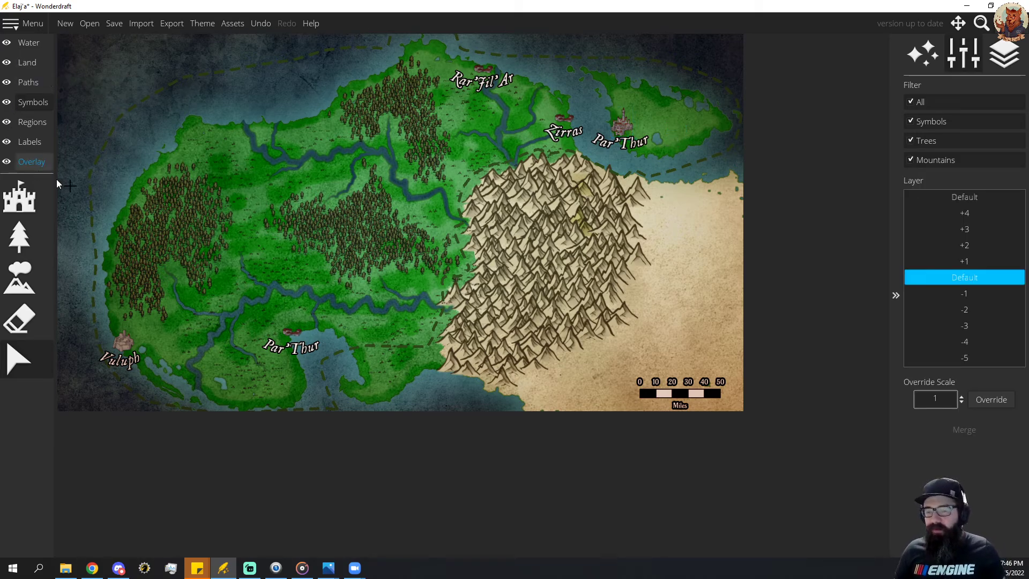
click(31, 281)
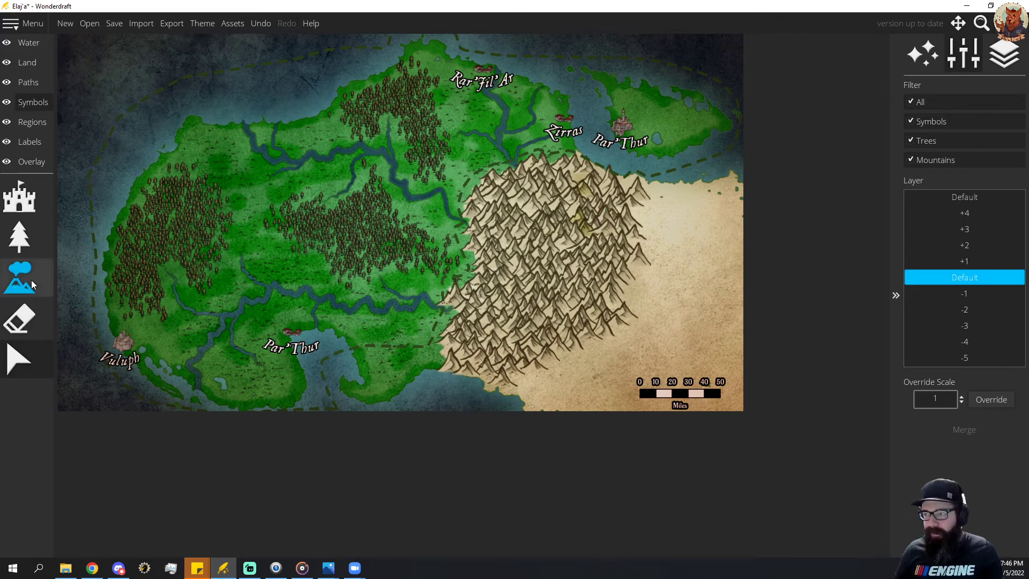
click(30, 311)
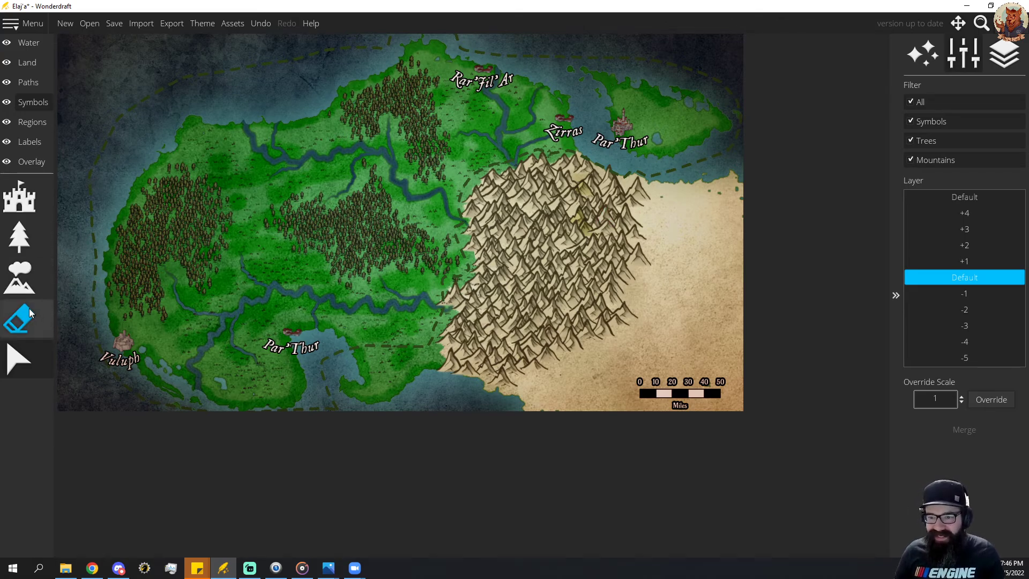
click(31, 65)
click(28, 82)
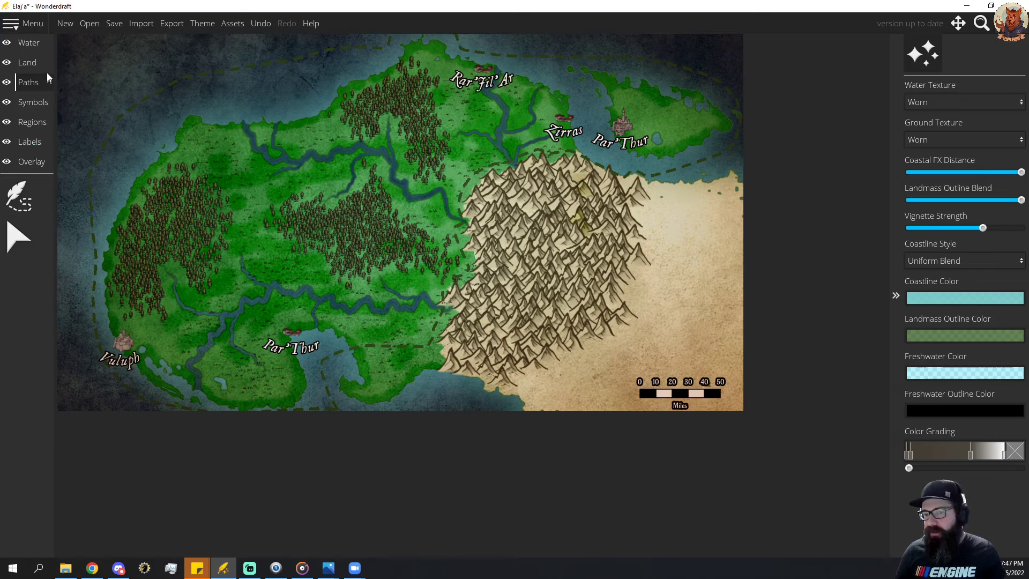
click(27, 43)
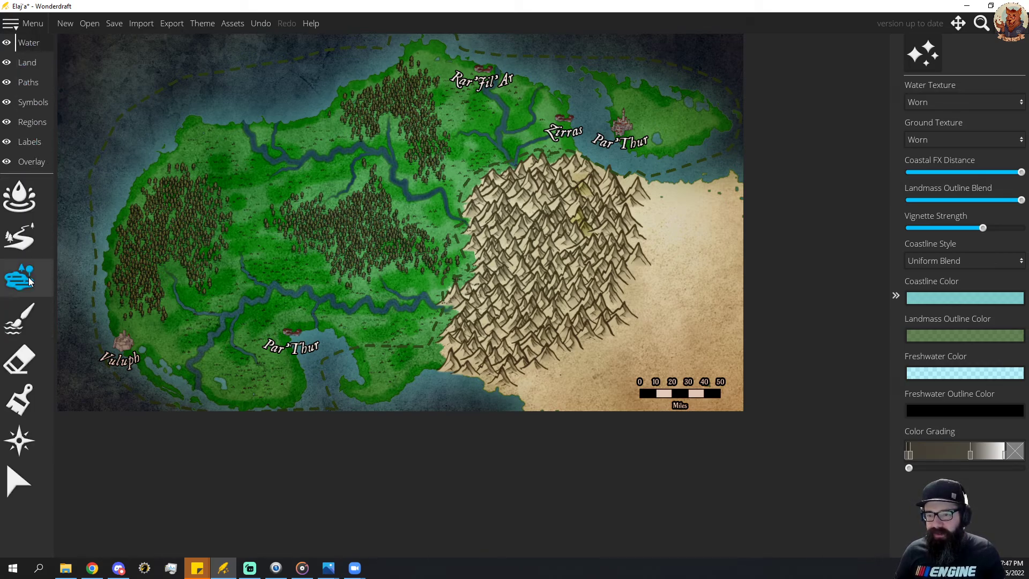
click(30, 101)
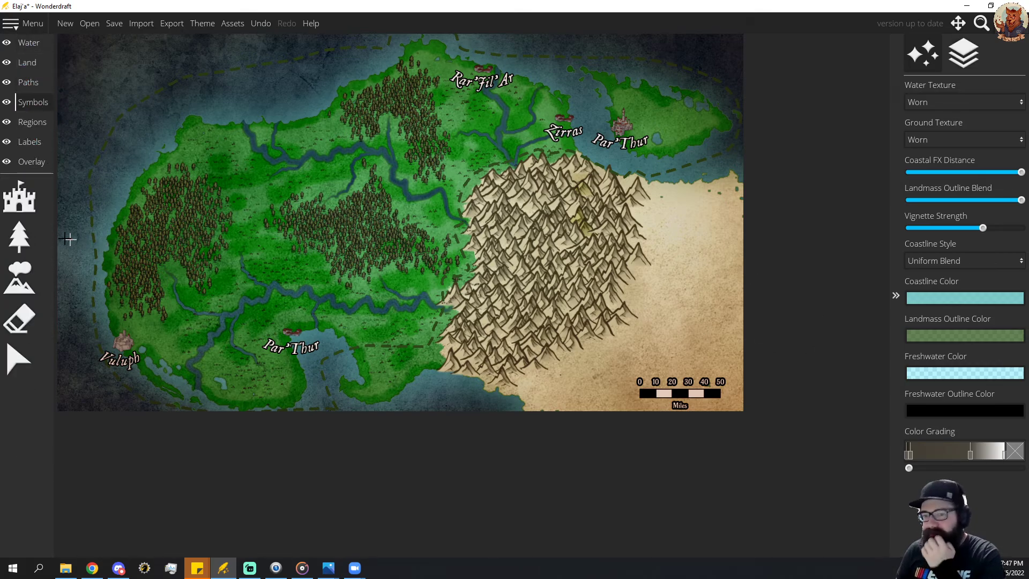
Place the colored waterfall symbol with trees at scale 50 on the northeastern island, east of the Par'Thur city.
click(33, 207)
click(33, 207)
scroll(960, 329, down, 10)
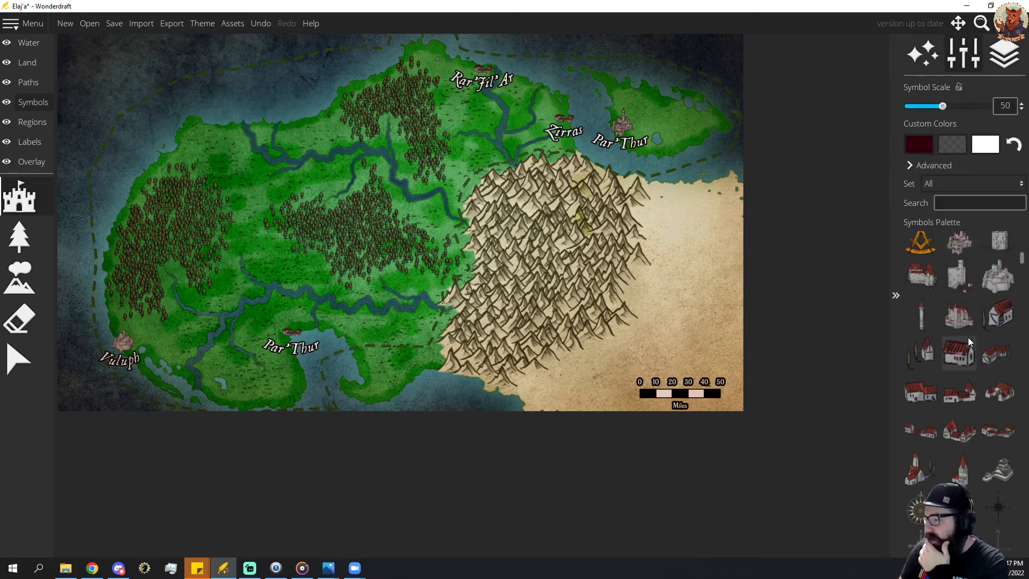
scroll(960, 358, down, 15)
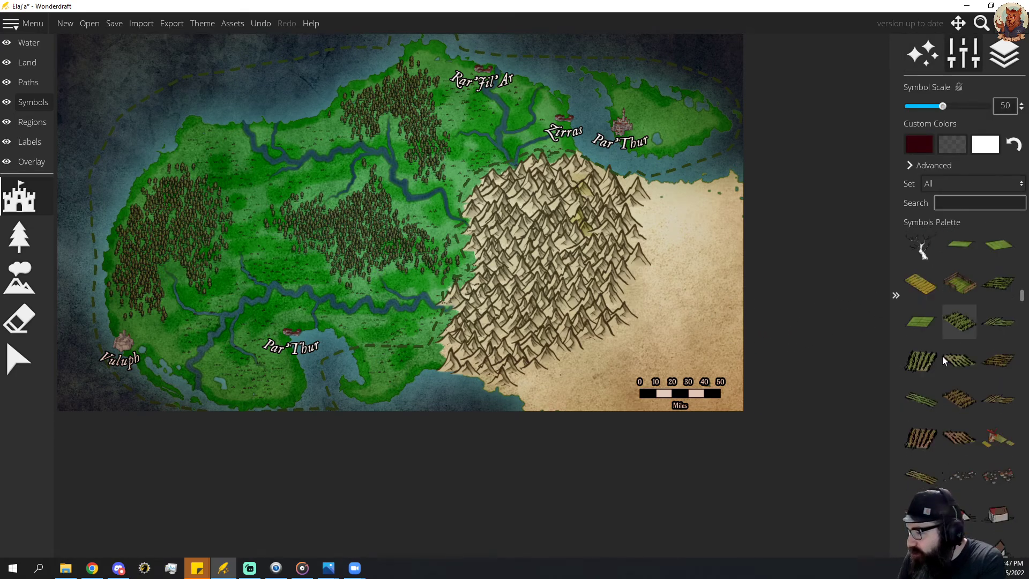
scroll(944, 359, down, 5)
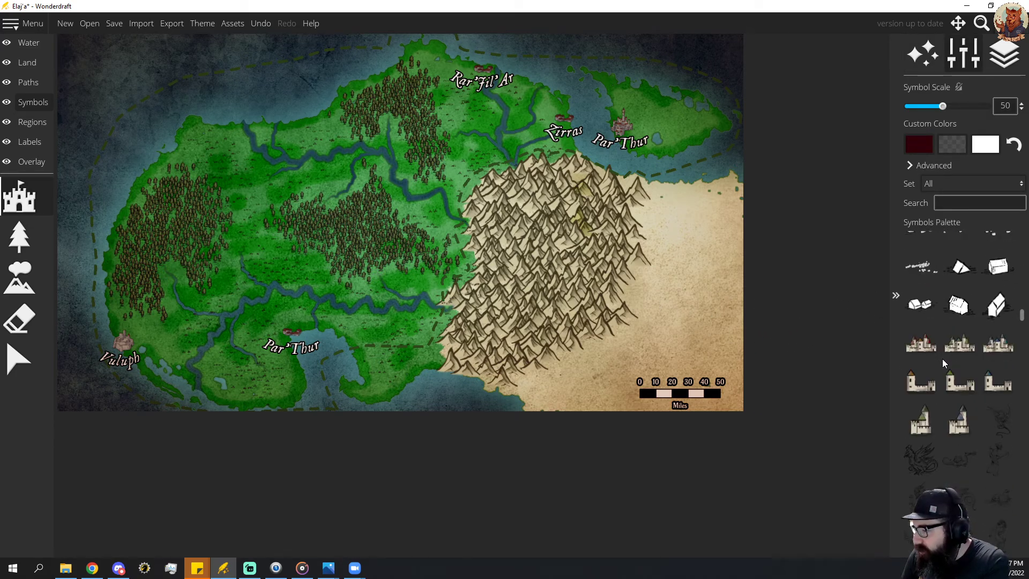
scroll(944, 364, down, 6)
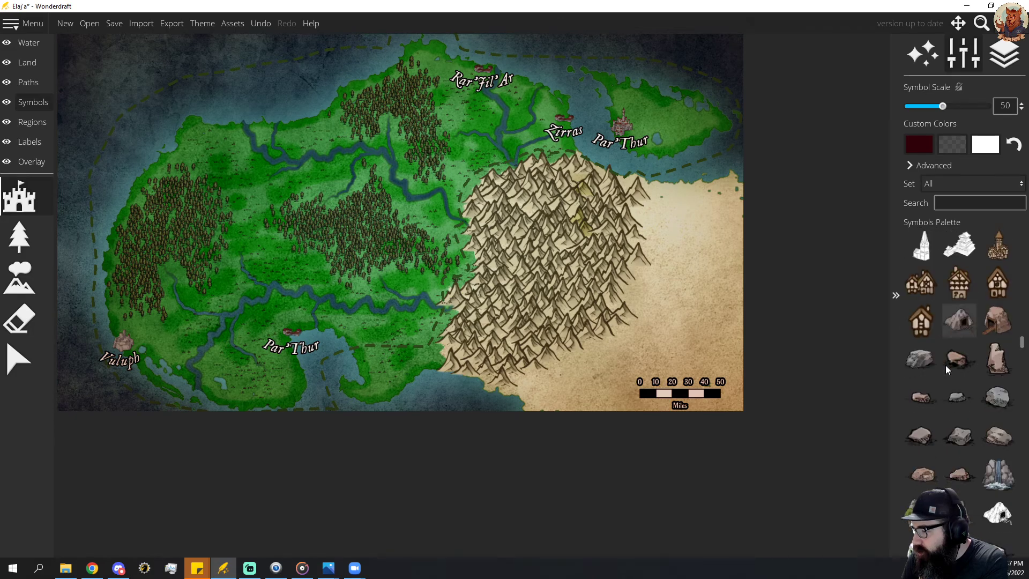
scroll(945, 365, down, 2)
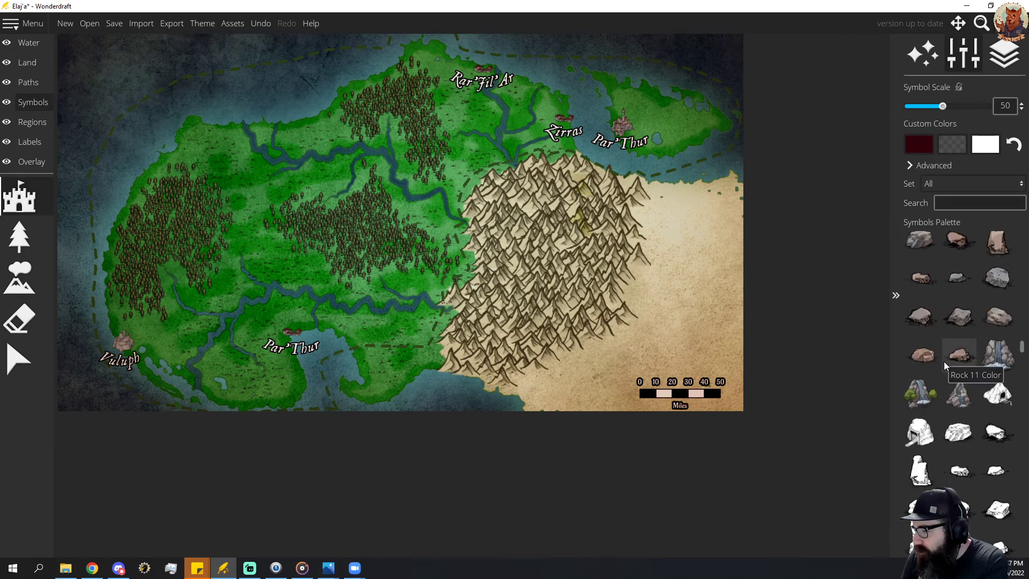
click(922, 399)
click(660, 120)
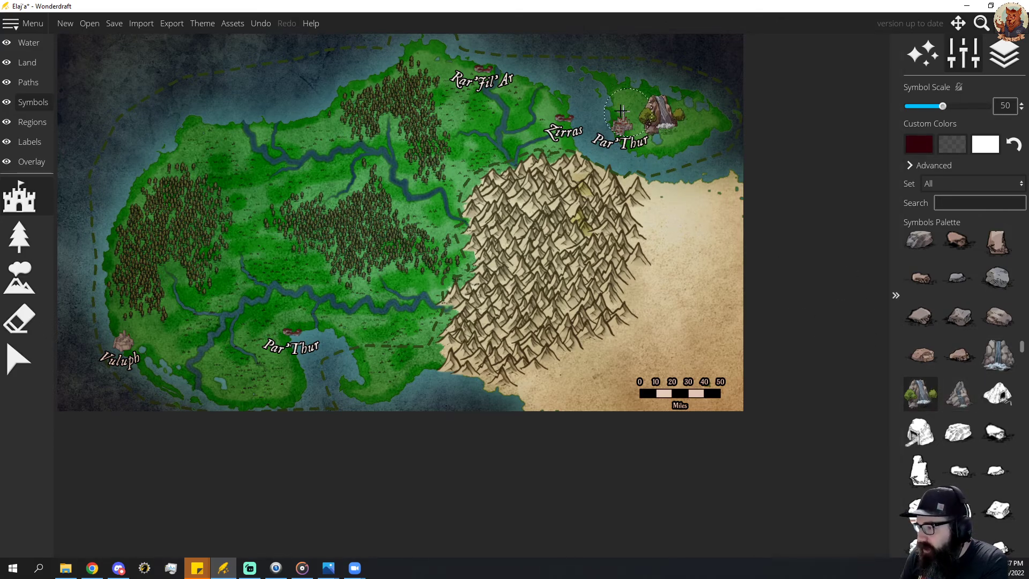
Delete the waterfall symbol from the northeastern island.
click(19, 358)
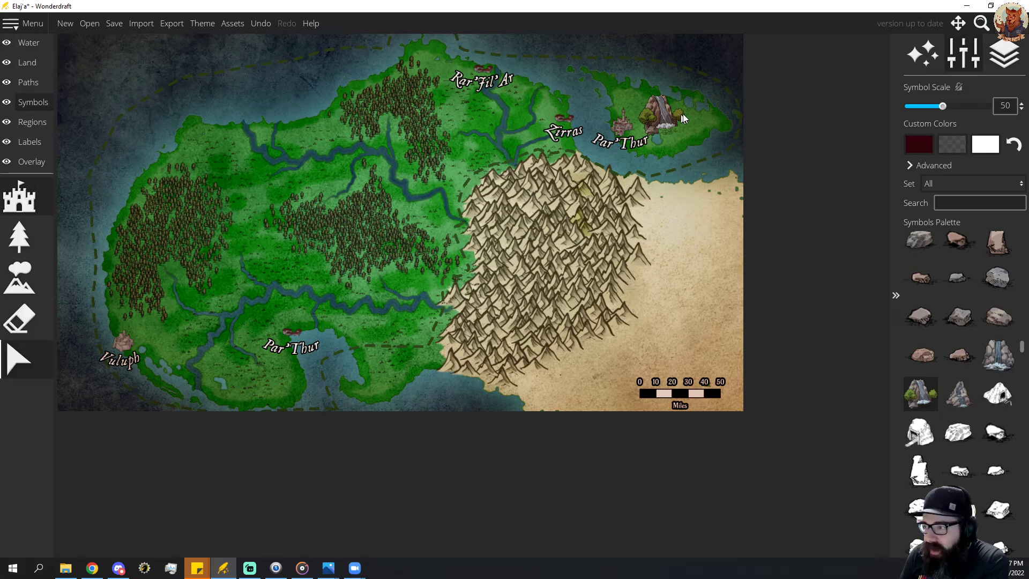
click(665, 115)
click(665, 117)
key(Delete)
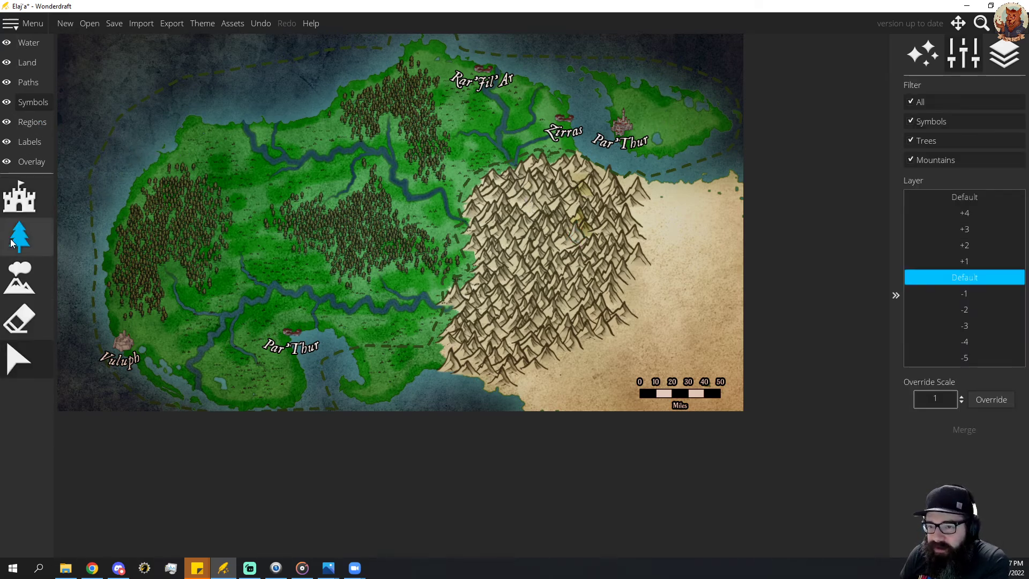
Browse the full symbol palette for another landmark symbol for the northeastern island.
click(19, 198)
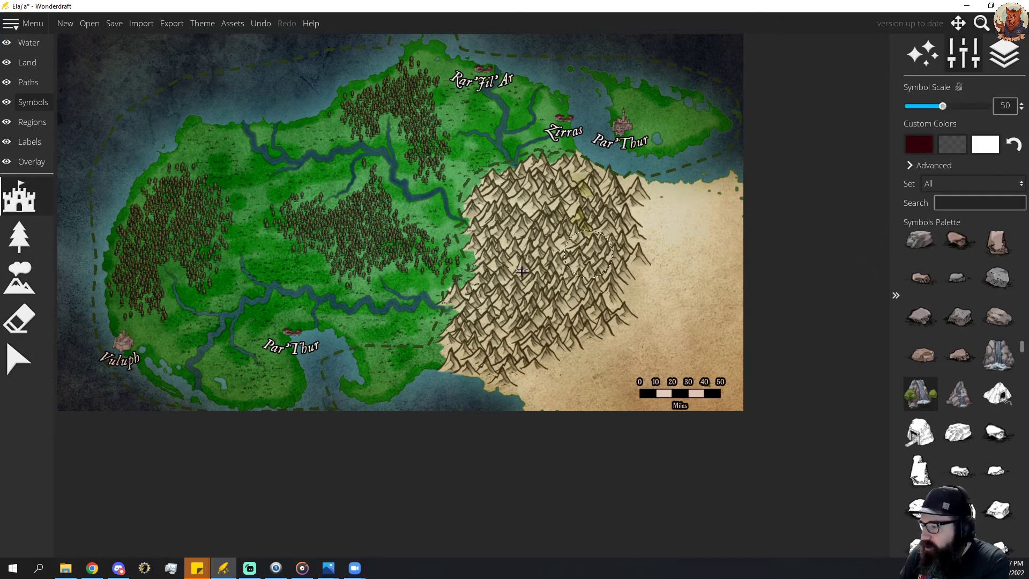
scroll(962, 346, down, 1)
scroll(999, 324, down, 7)
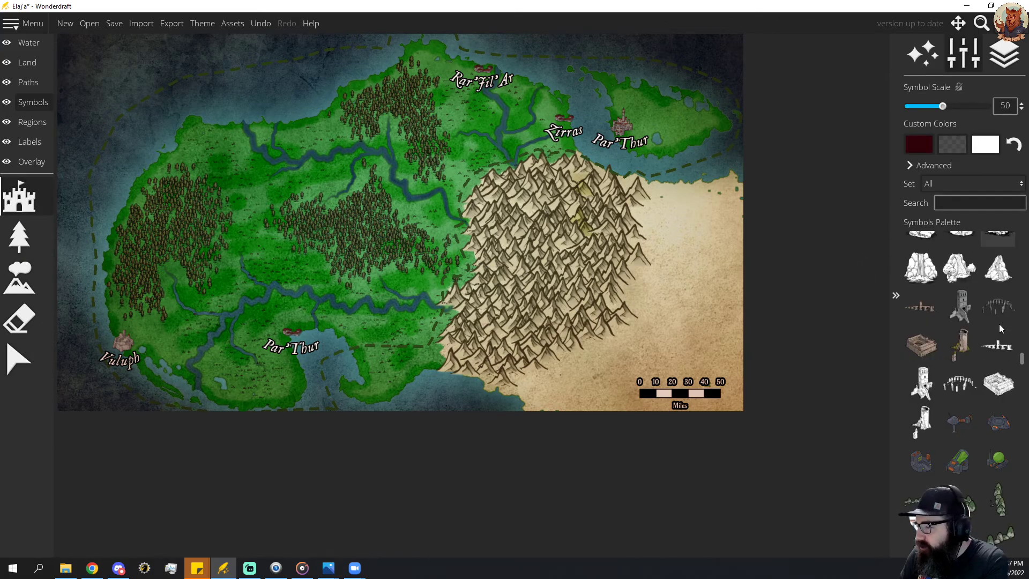
scroll(999, 324, down, 10)
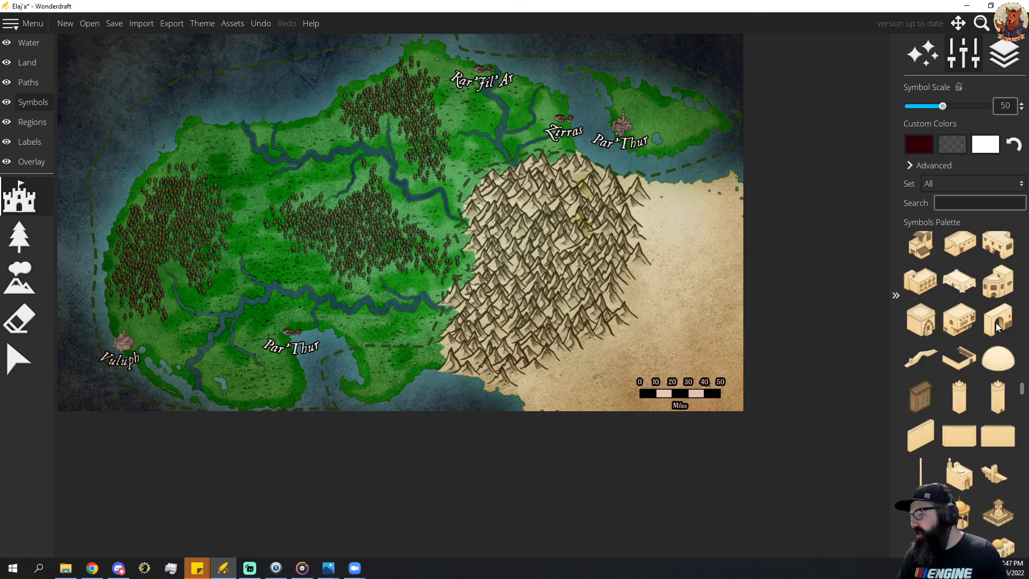
scroll(996, 325, down, 8)
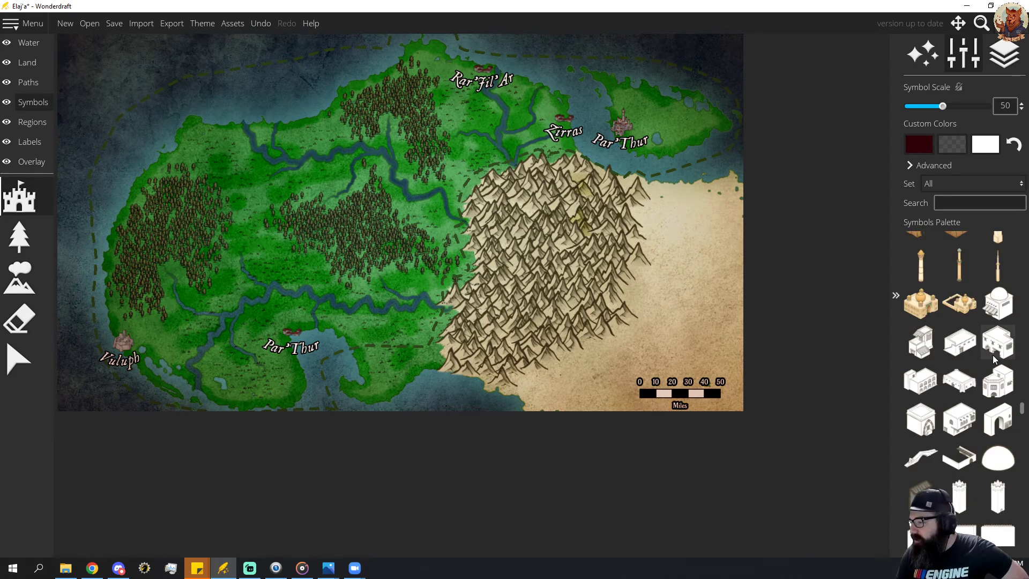
scroll(989, 358, down, 10)
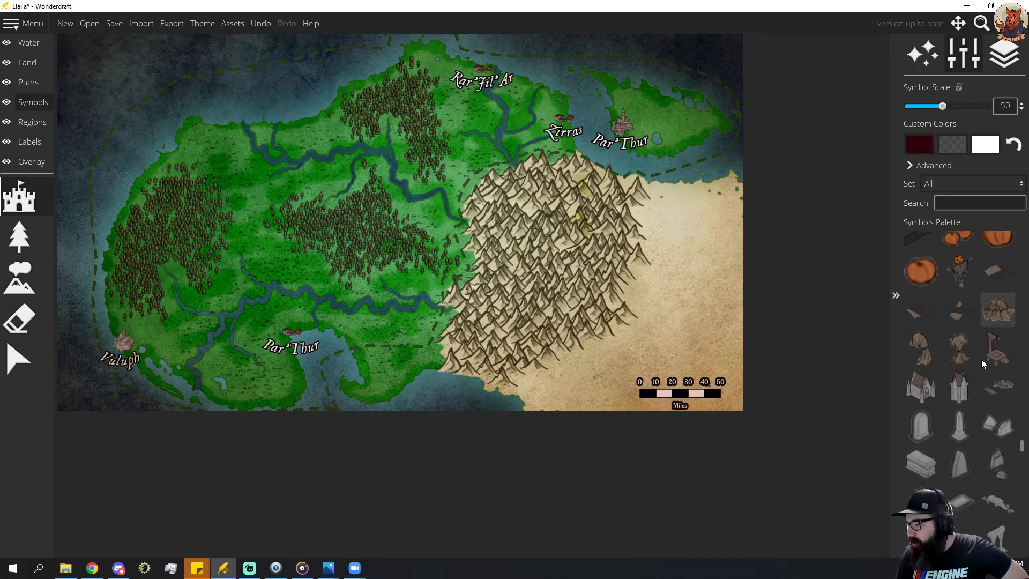
scroll(982, 360, down, 10)
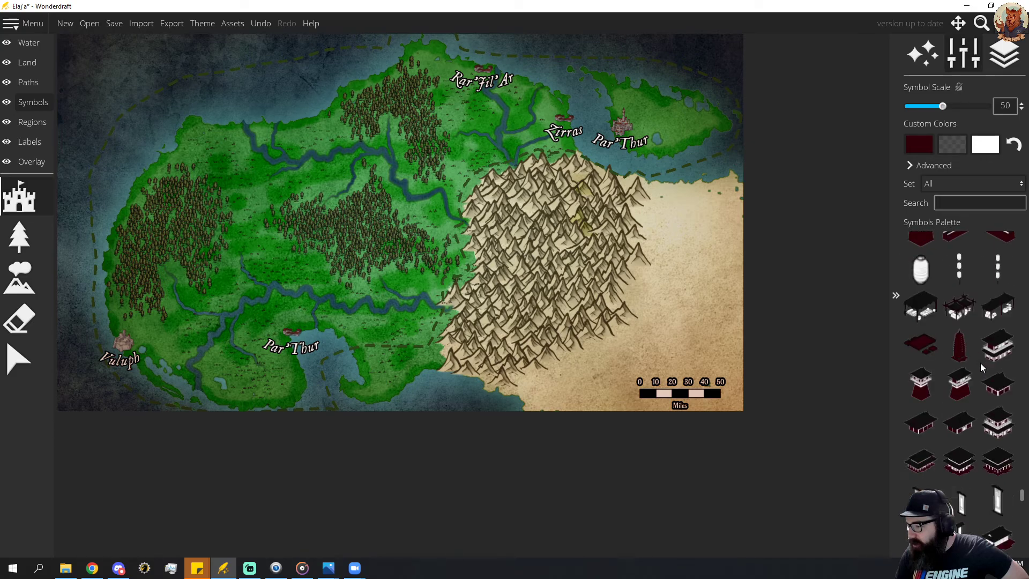
scroll(981, 366, down, 10)
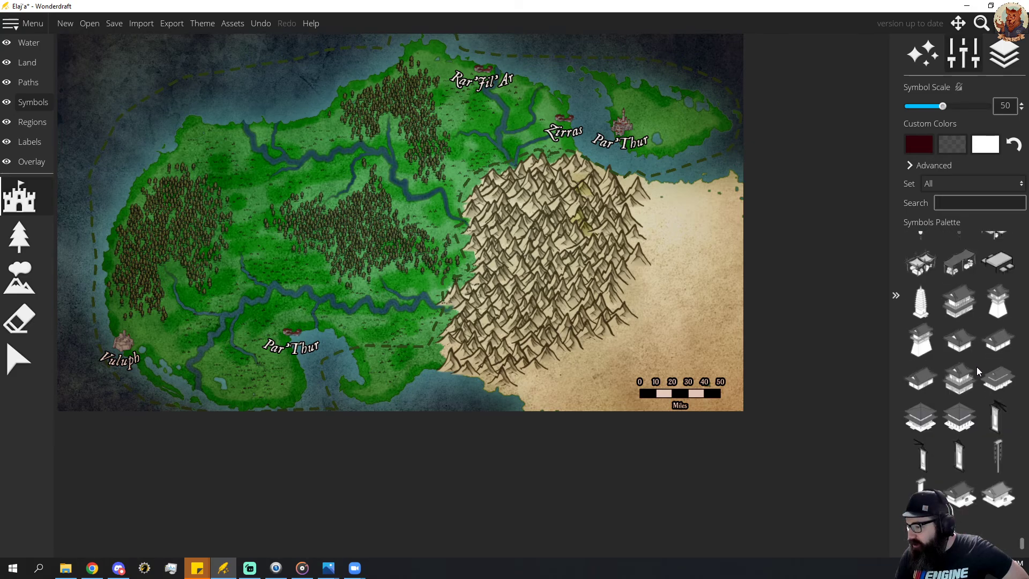
Place the rocky waterfall symbol without trees at scale 45 on the northeastern island, east of the Par'Thur city.
drag(1021, 545, 1024, 318)
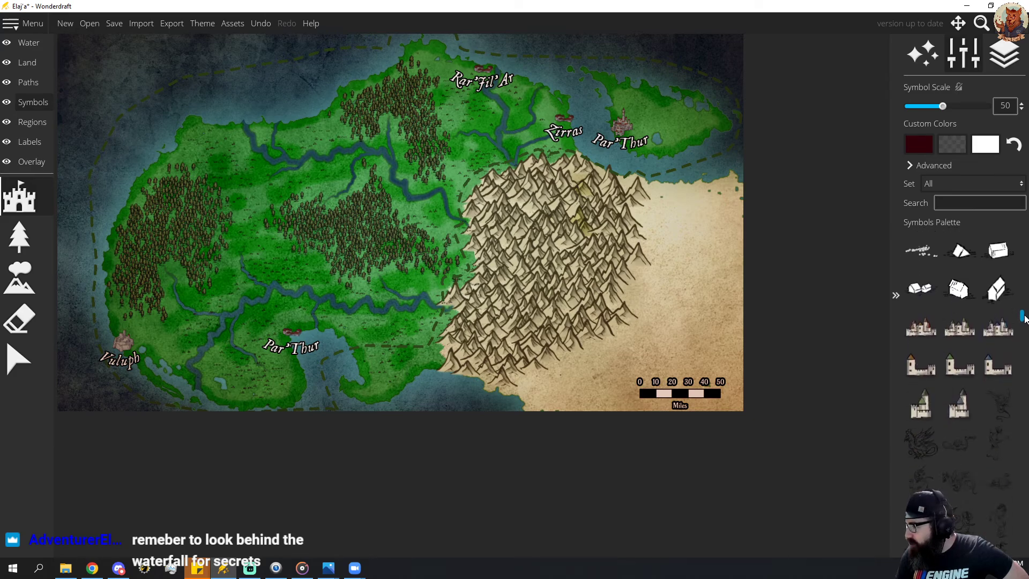
drag(1025, 319, 1023, 348)
click(959, 396)
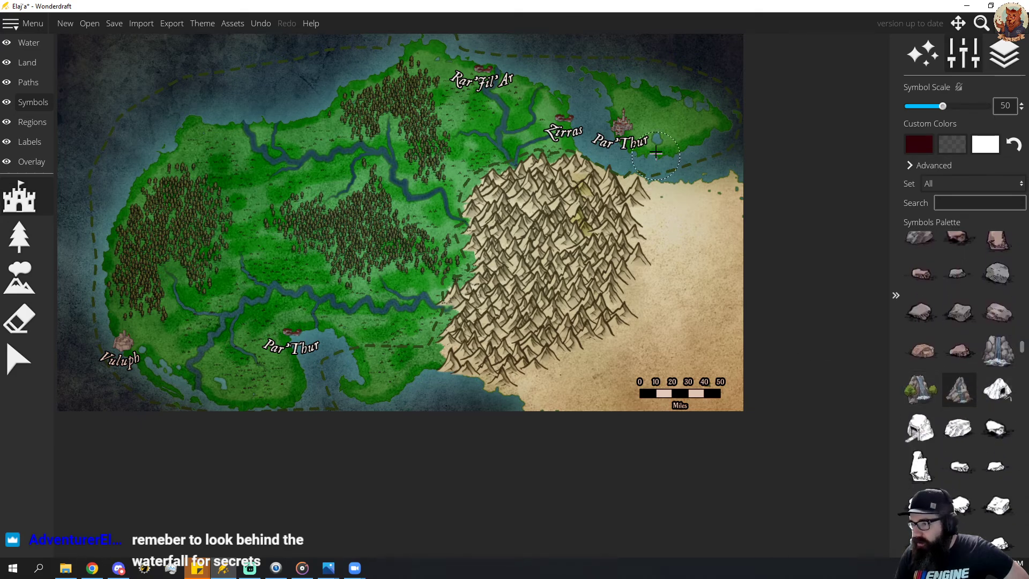
click(662, 123)
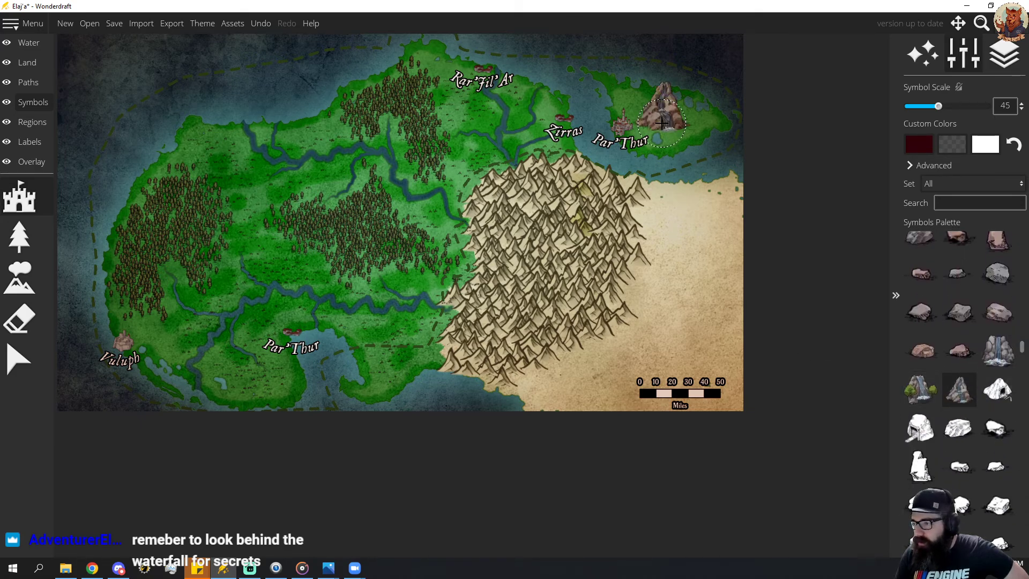
Shrink the new waterfall symbol and move it just above the small lake on the northeastern island.
click(22, 357)
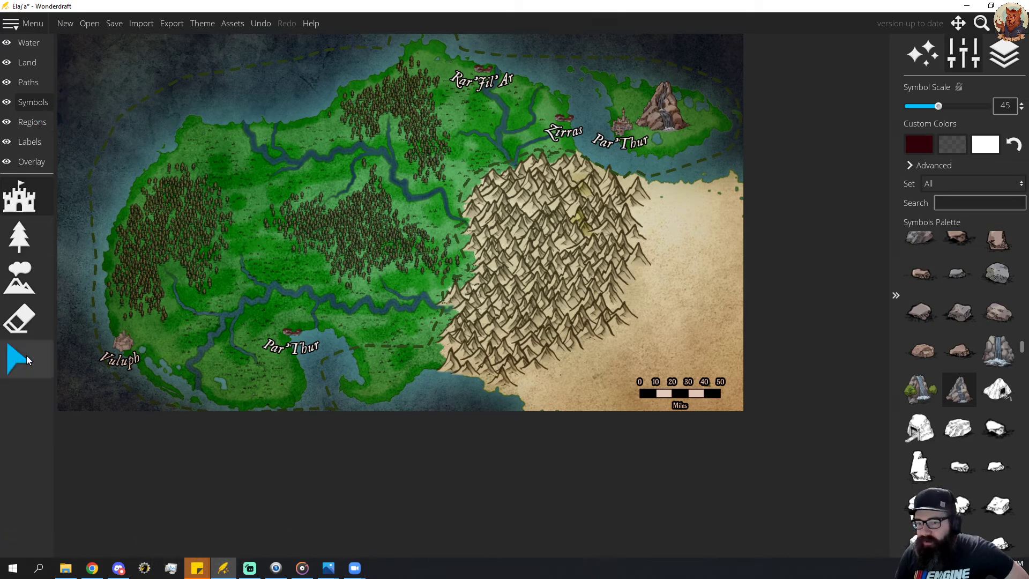
click(671, 117)
scroll(673, 118, down, 8)
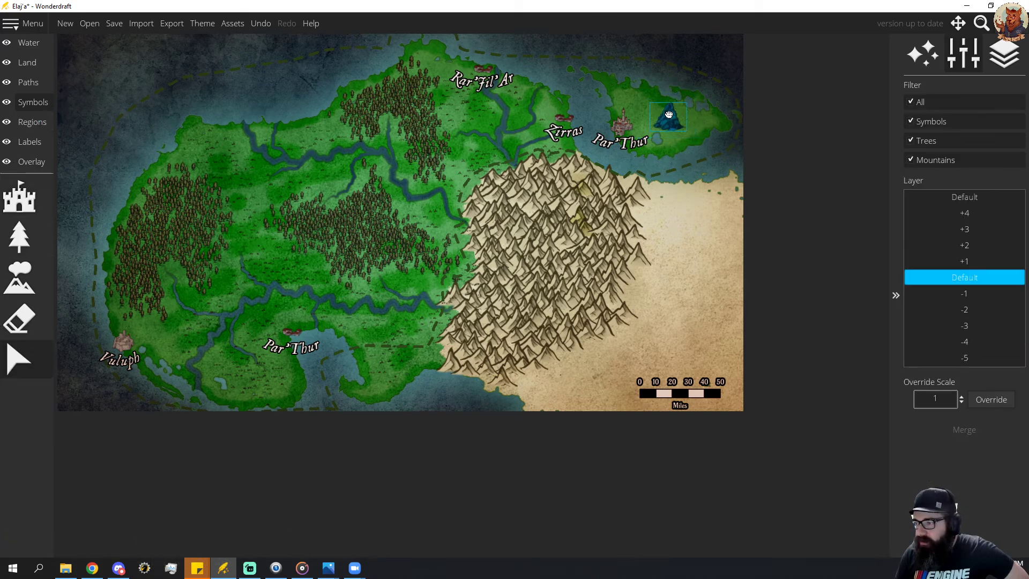
drag(662, 111, 660, 111)
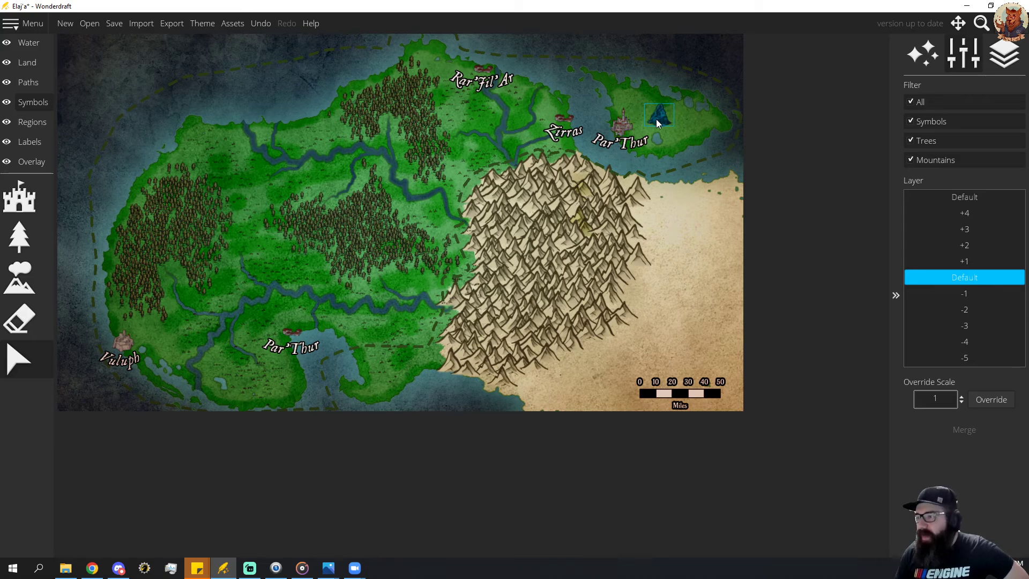
drag(659, 125, 658, 124)
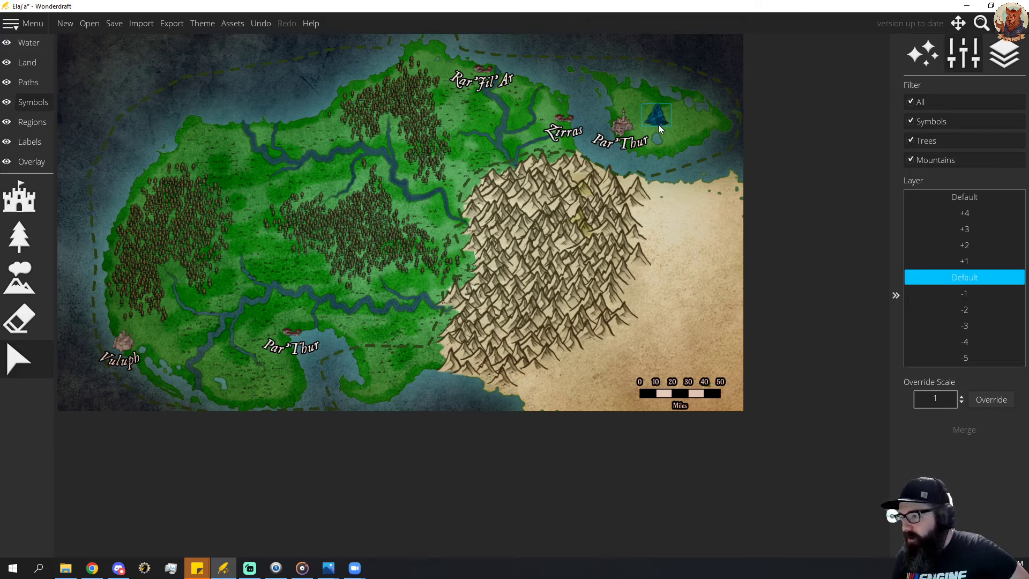
click(670, 144)
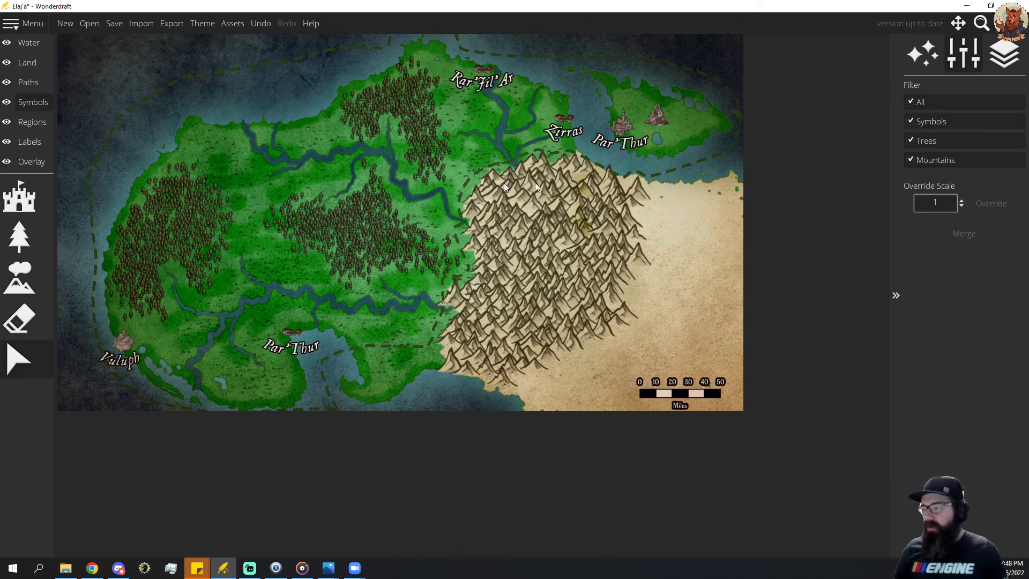
Paint forest with the green conifer tree at scale 45, spray brush off, across the northeastern island's eastern and northern parts.
click(20, 198)
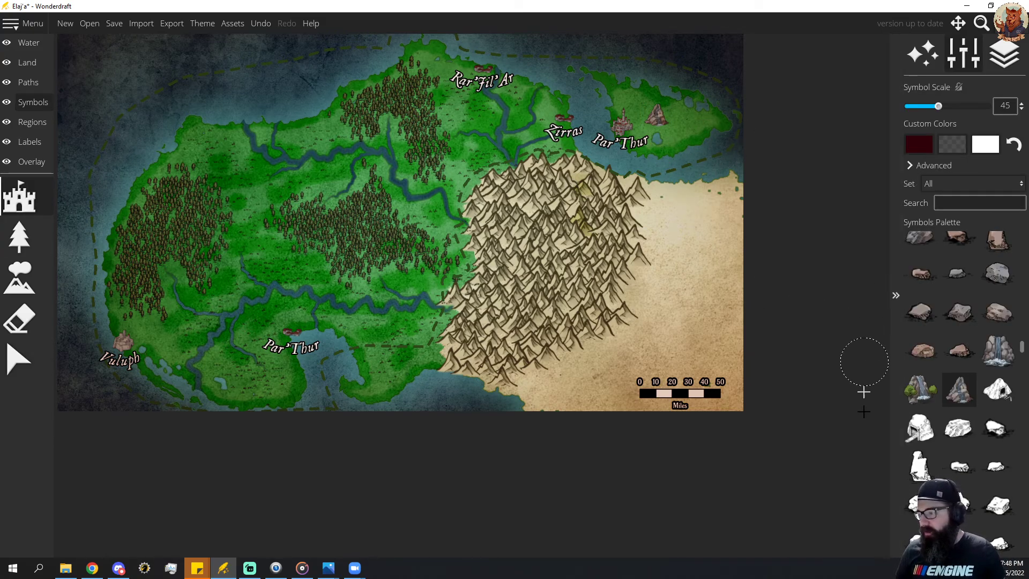
click(20, 239)
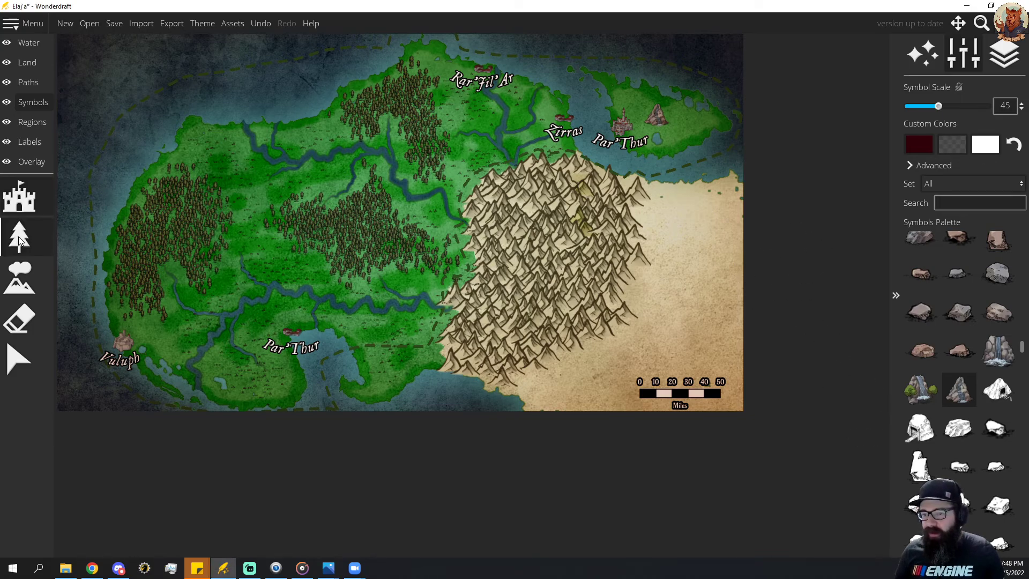
click(1017, 193)
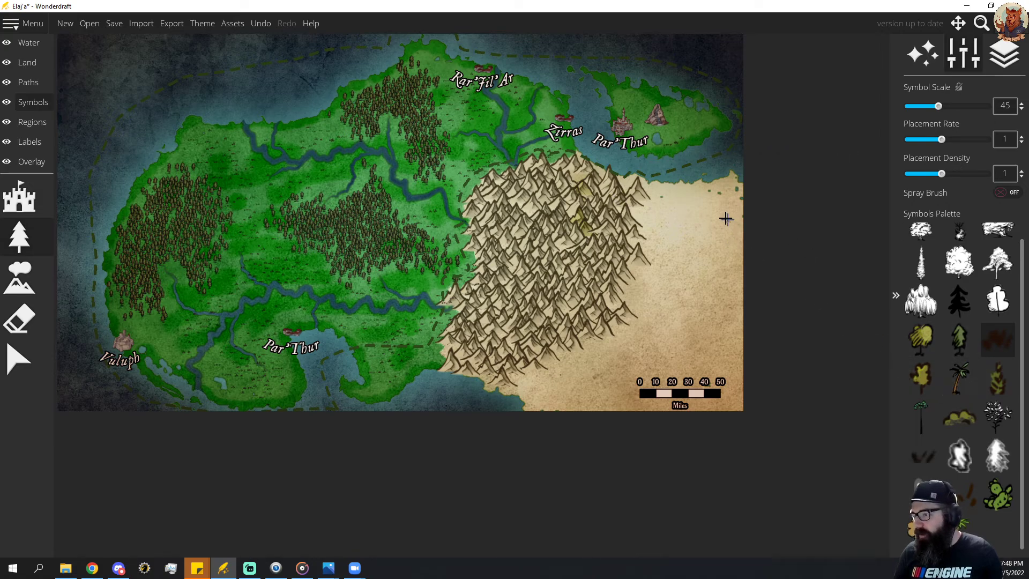
key(ctrl+z)
click(946, 328)
click(674, 146)
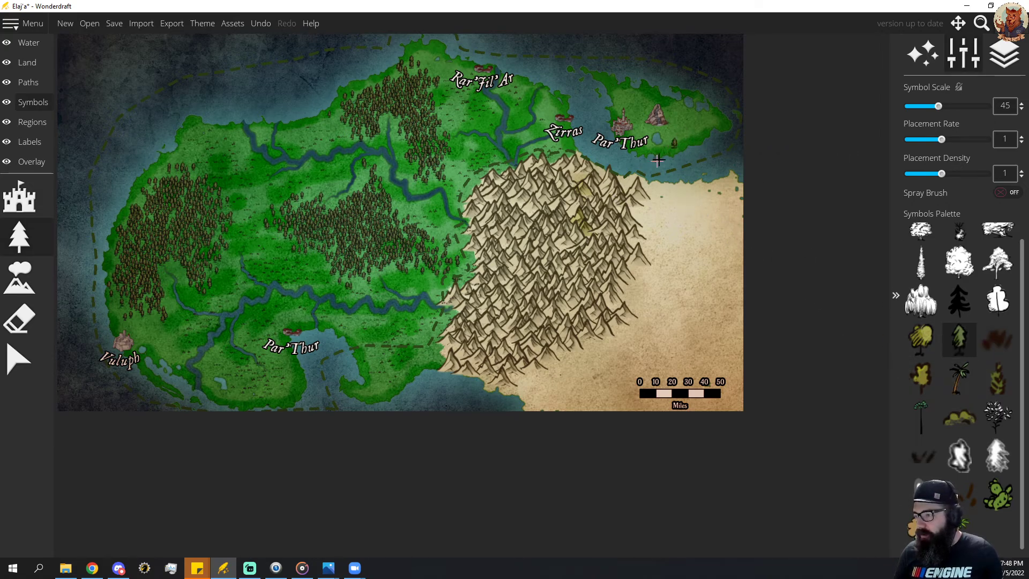
mouse_move(670, 134)
mouse_down()
mouse_move(685, 141)
mouse_move(684, 117)
mouse_move(699, 128)
mouse_move(721, 124)
mouse_move(712, 117)
mouse_move(689, 129)
mouse_up()
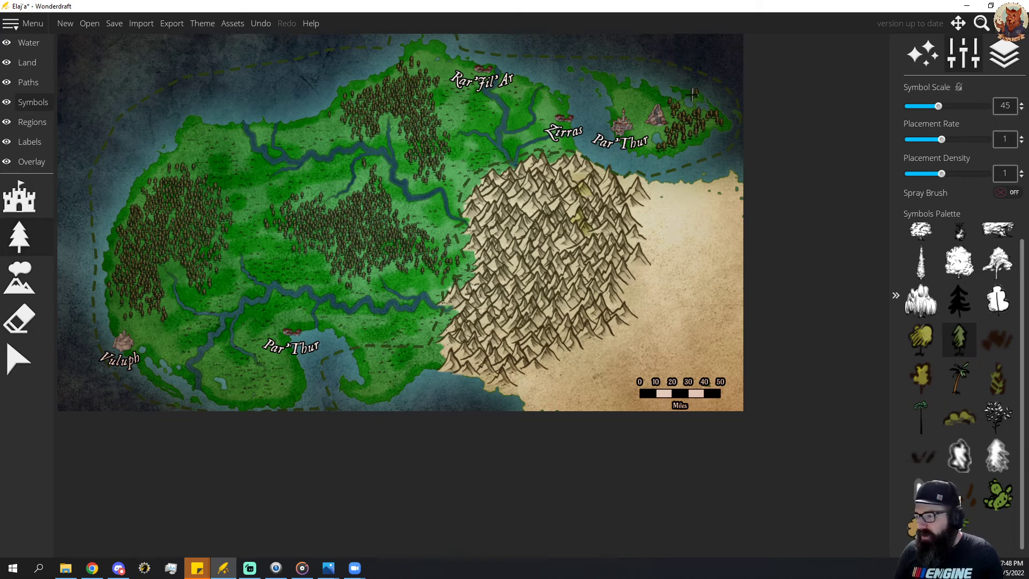
drag(683, 95, 678, 124)
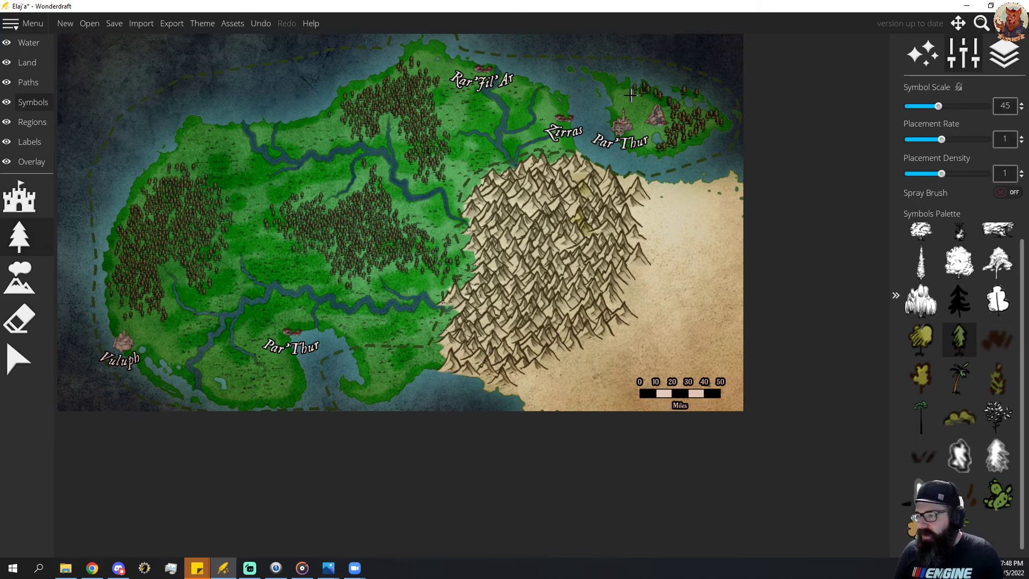
drag(630, 105, 644, 102)
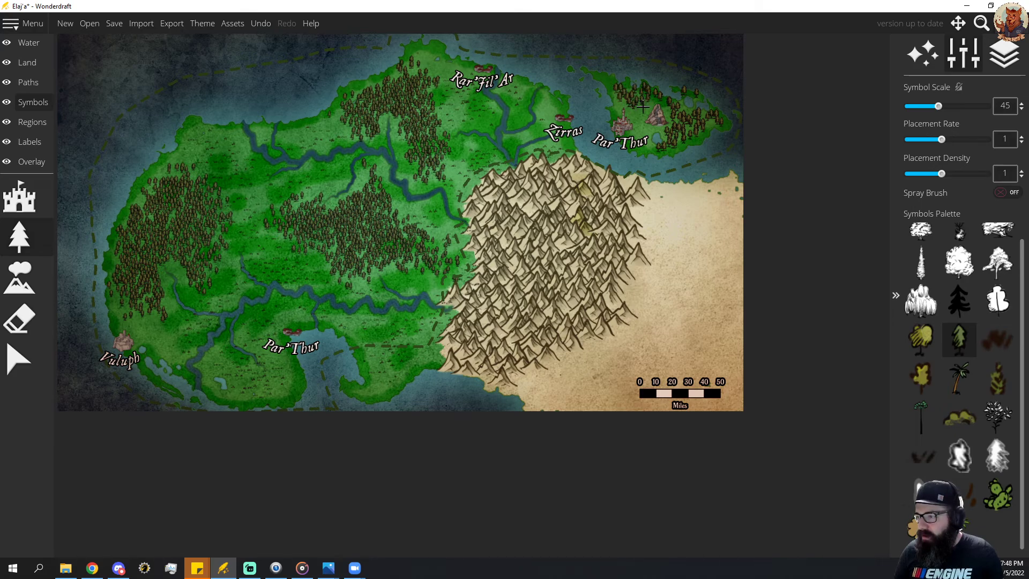
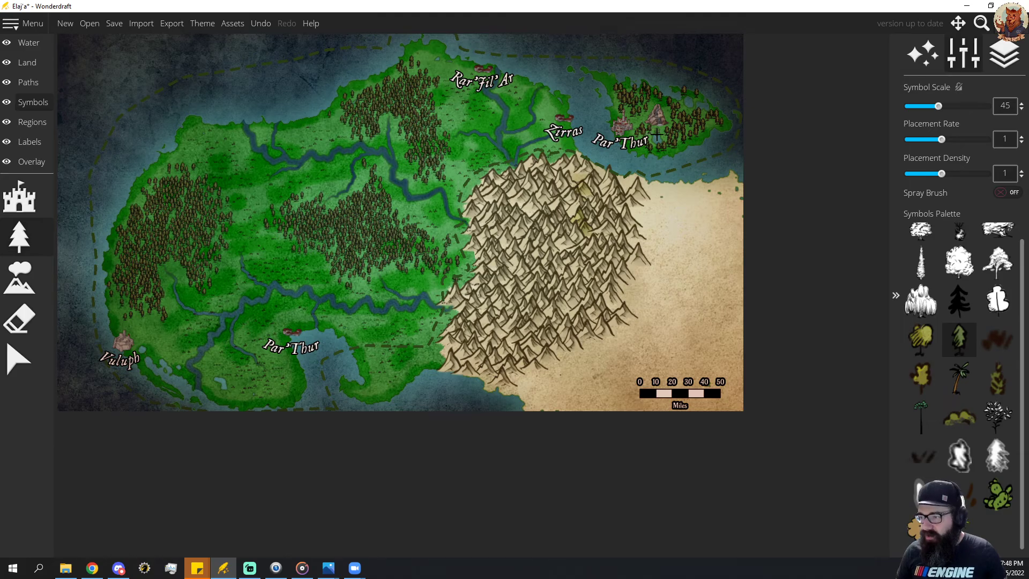
Draw a short black dashed path, width 4 and roughness 0.17, between the Par'Thur city and the waterfall on the northeastern island.
scroll(657, 135, up, 2)
scroll(649, 131, up, 2)
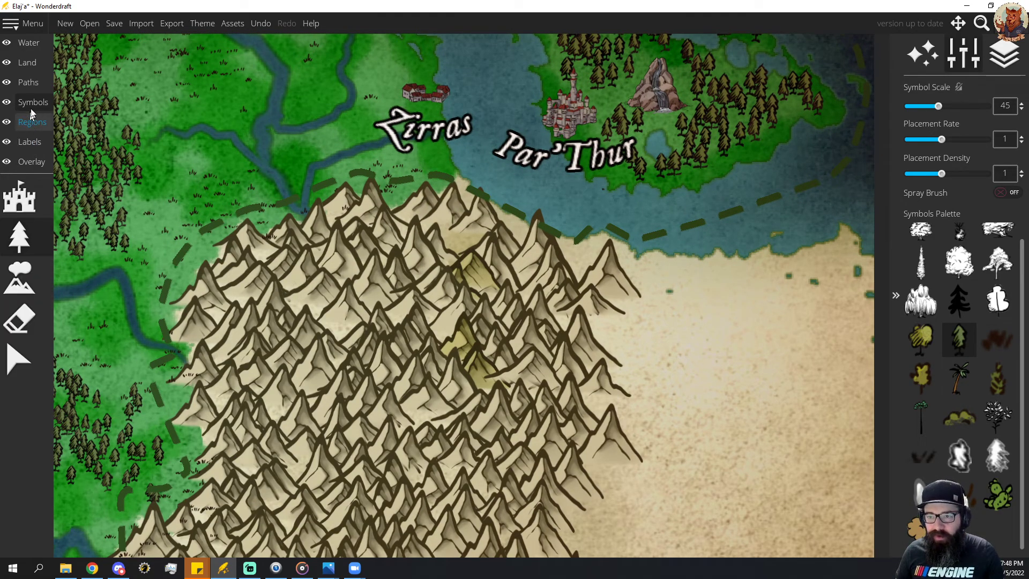
click(28, 82)
click(19, 197)
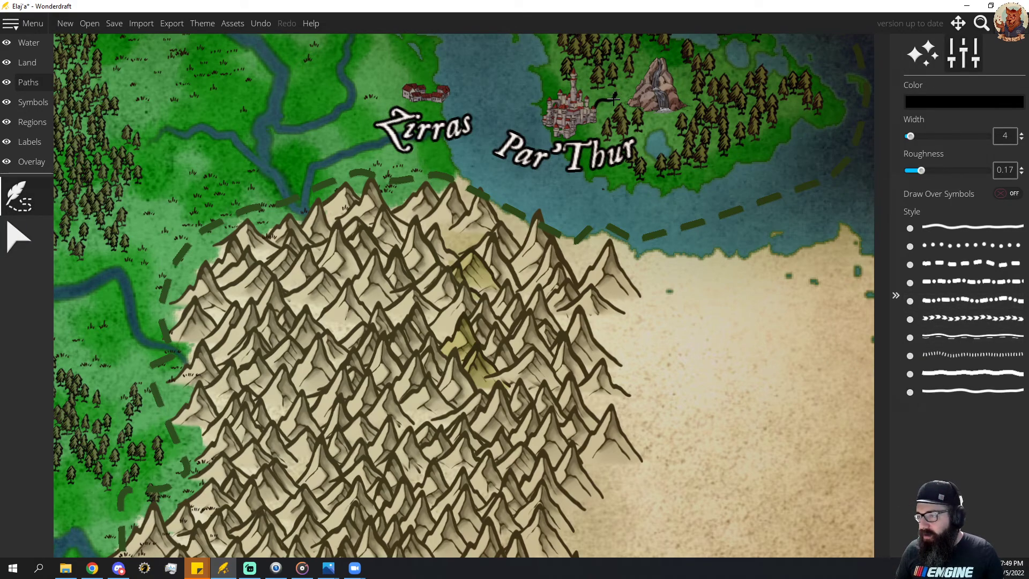
key(ctrl+z)
click(965, 264)
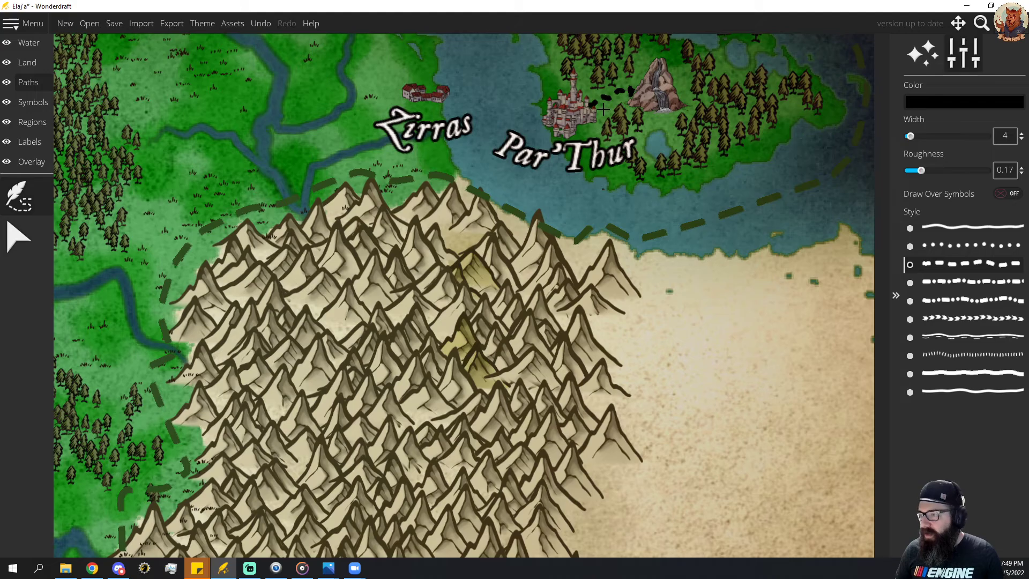
key(ctrl+z)
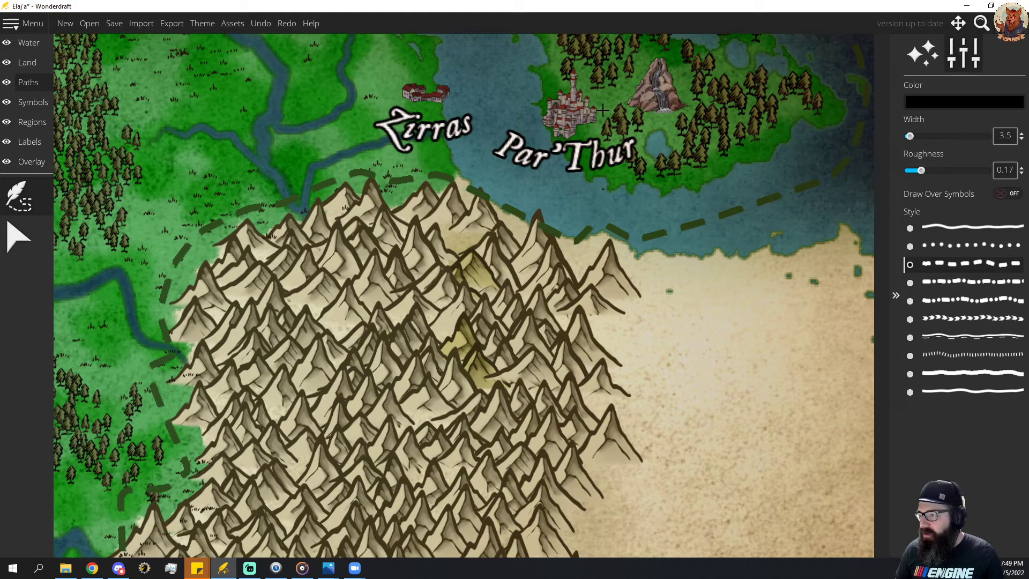
scroll(598, 102, down, 3)
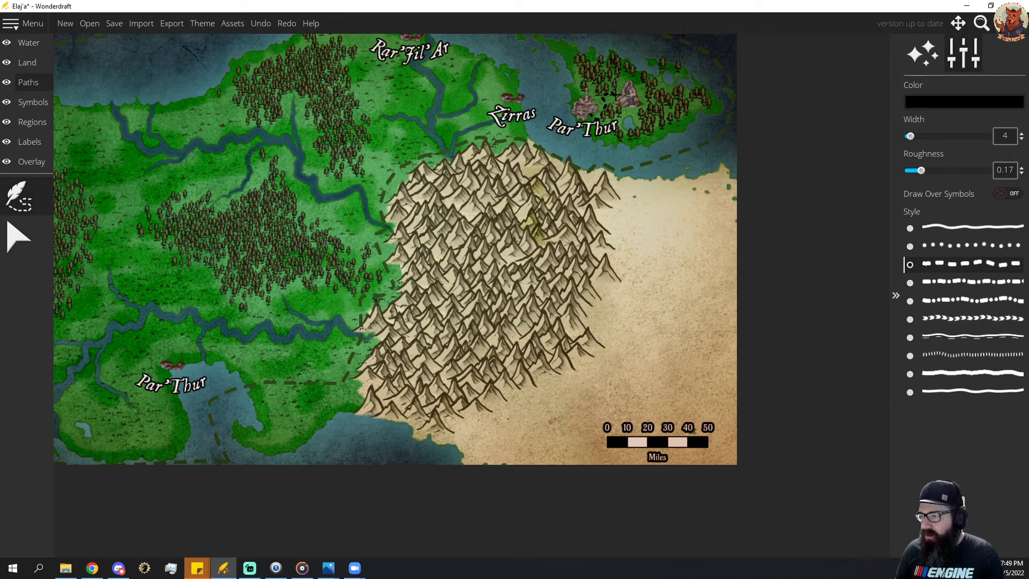
drag(618, 96, 619, 95)
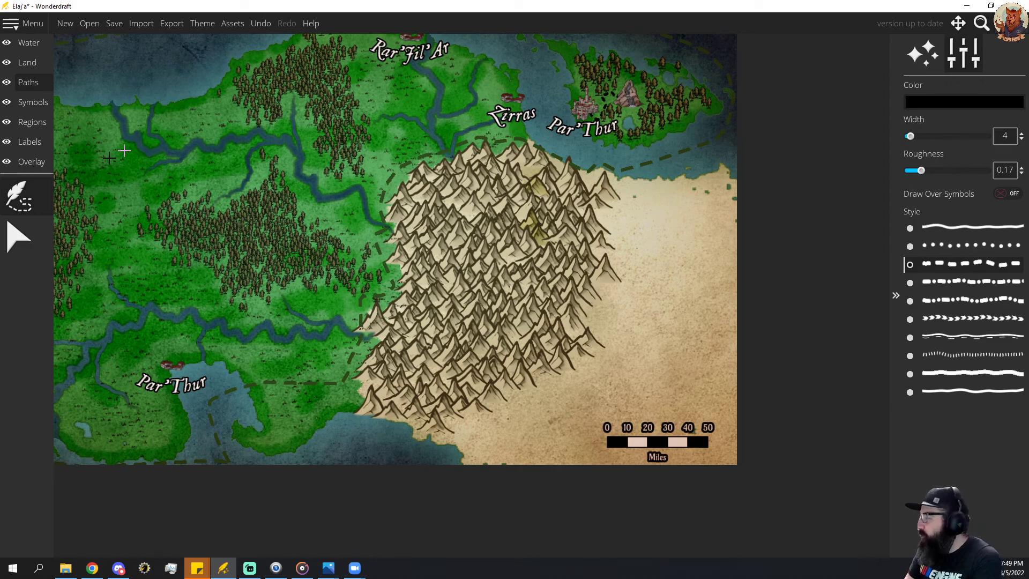
Add a label in the City style, set its curvature to 0.22 and place it above the waterfall on the northeastern island.
click(26, 162)
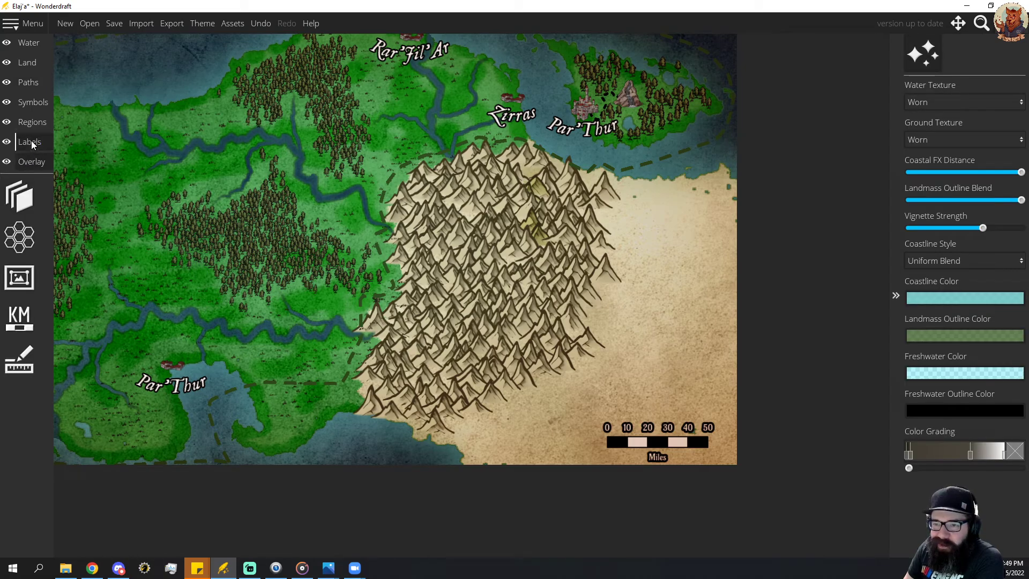
click(31, 141)
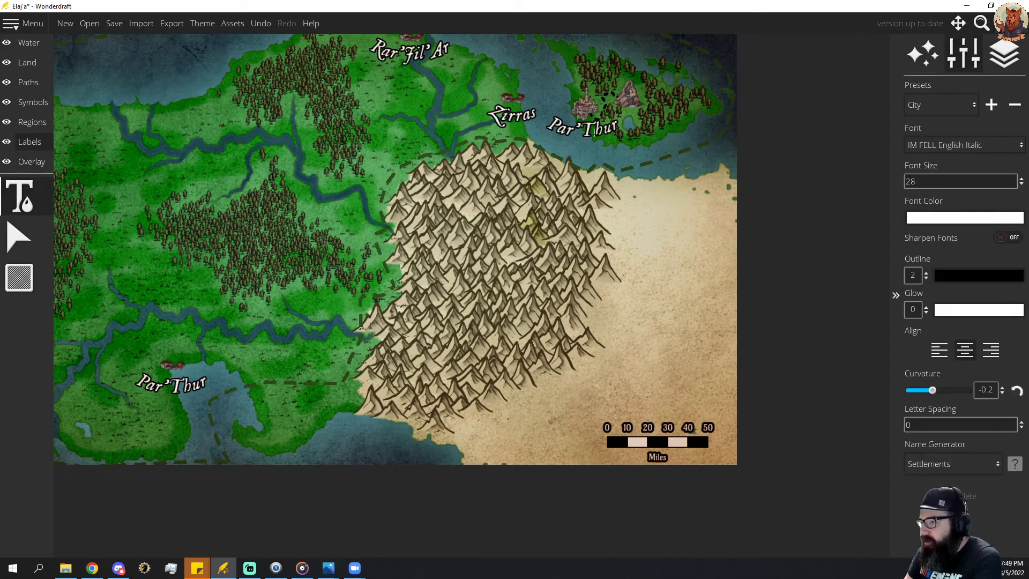
click(513, 117)
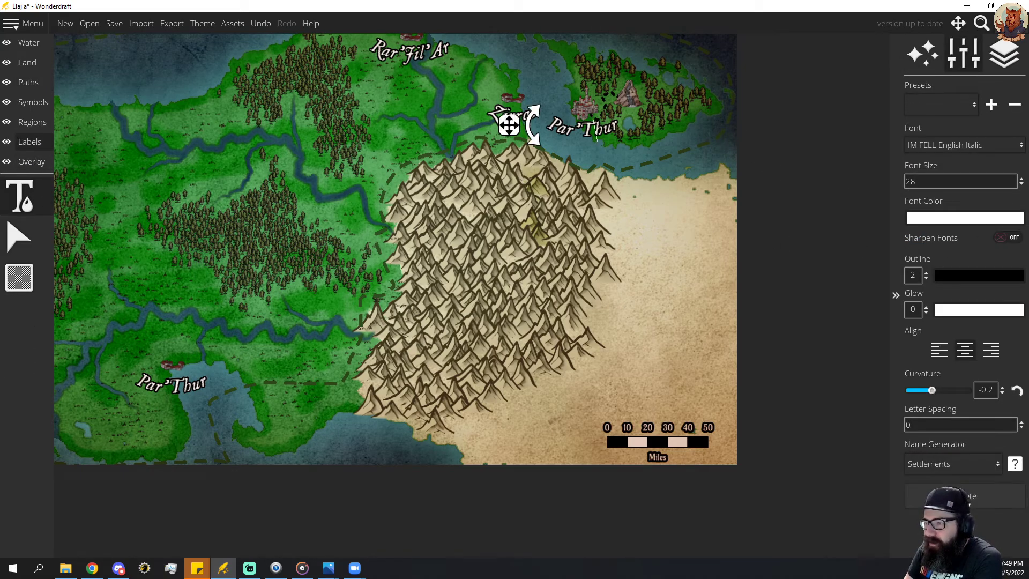
click(659, 127)
drag(594, 123, 601, 153)
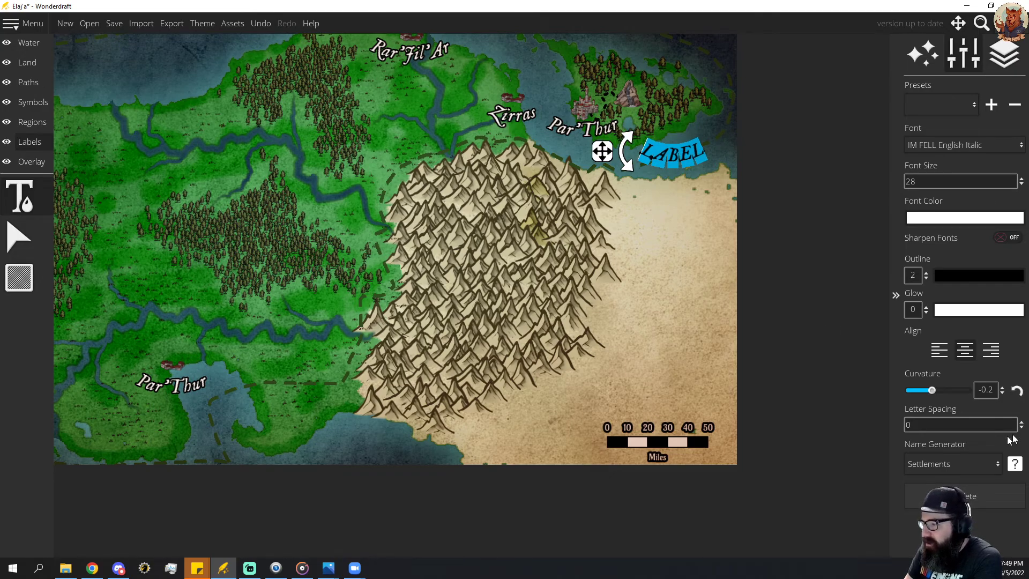
drag(932, 390, 946, 393)
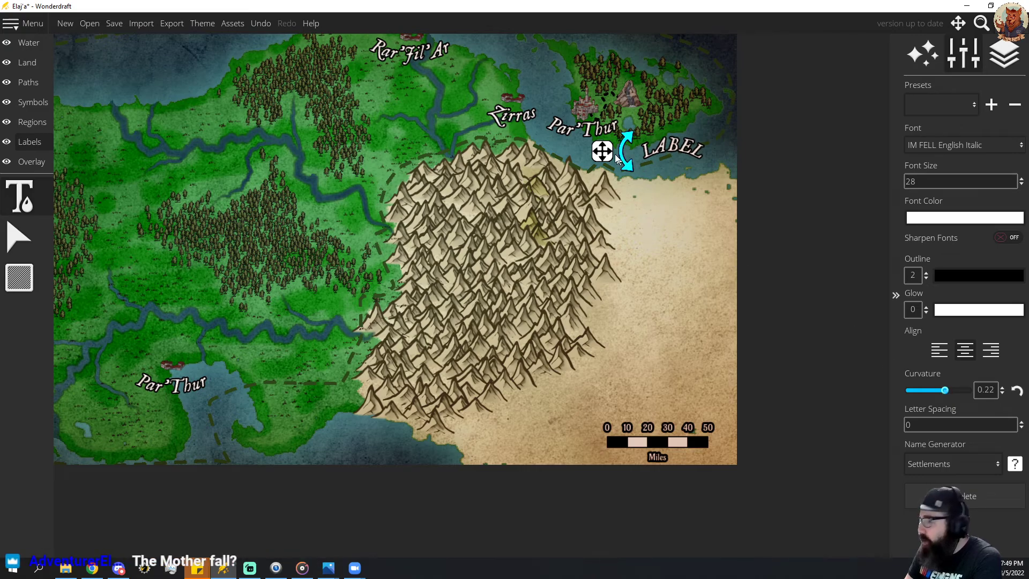
drag(602, 152, 563, 72)
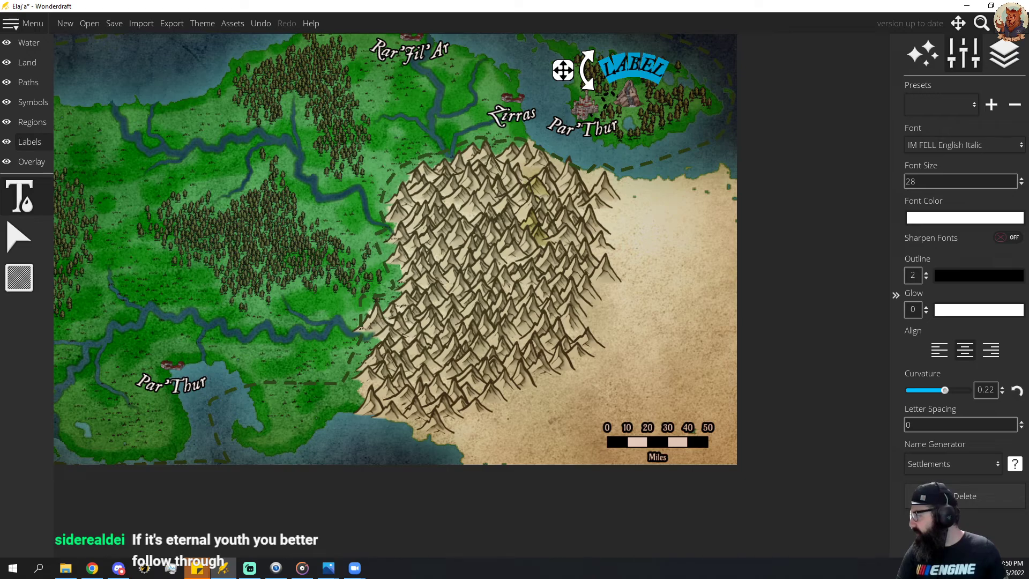
Name the new label "The Youthful Falls" and nudge it slightly down toward the waterfall.
text(The)
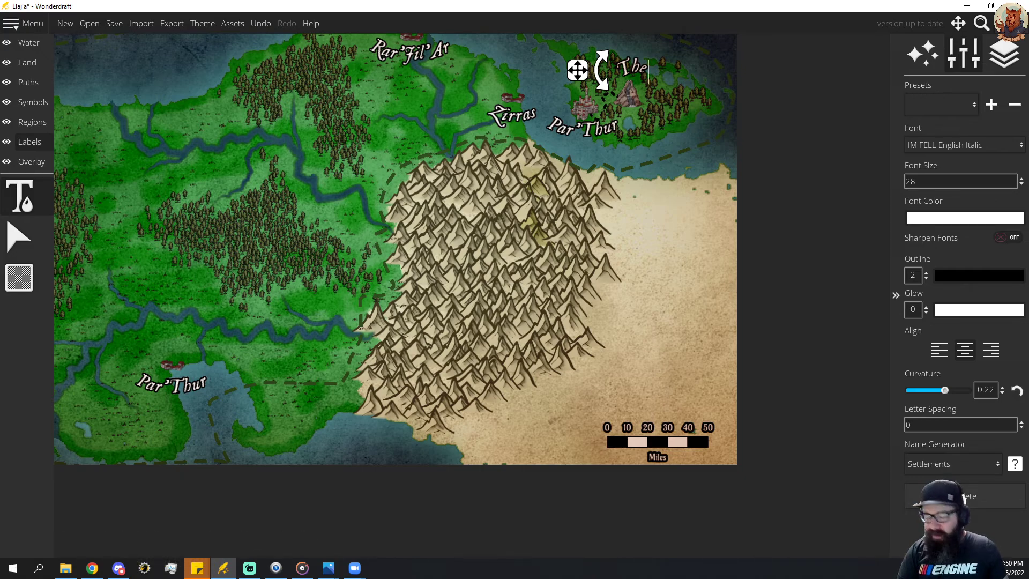
text(Falls)
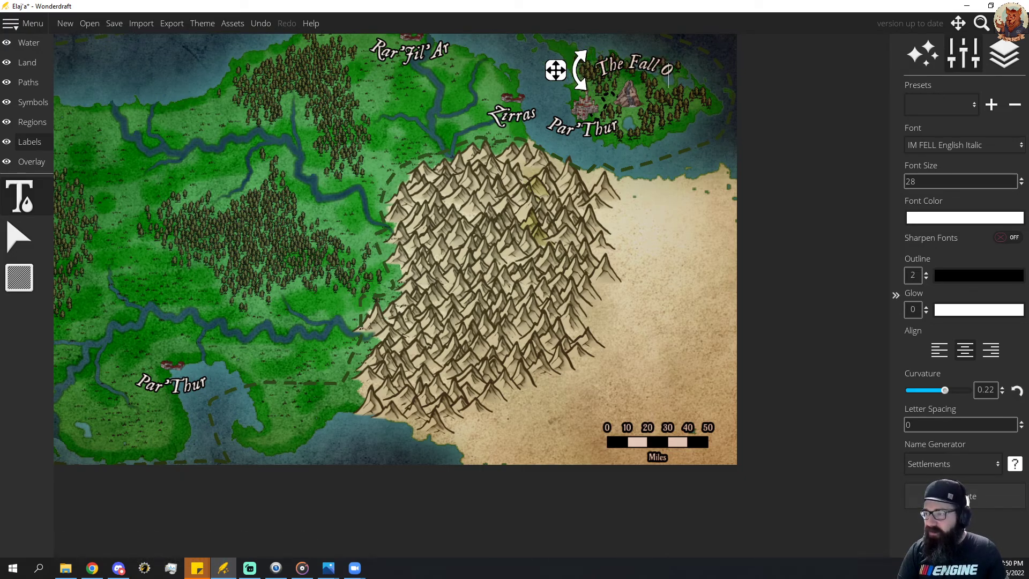
text( Of)
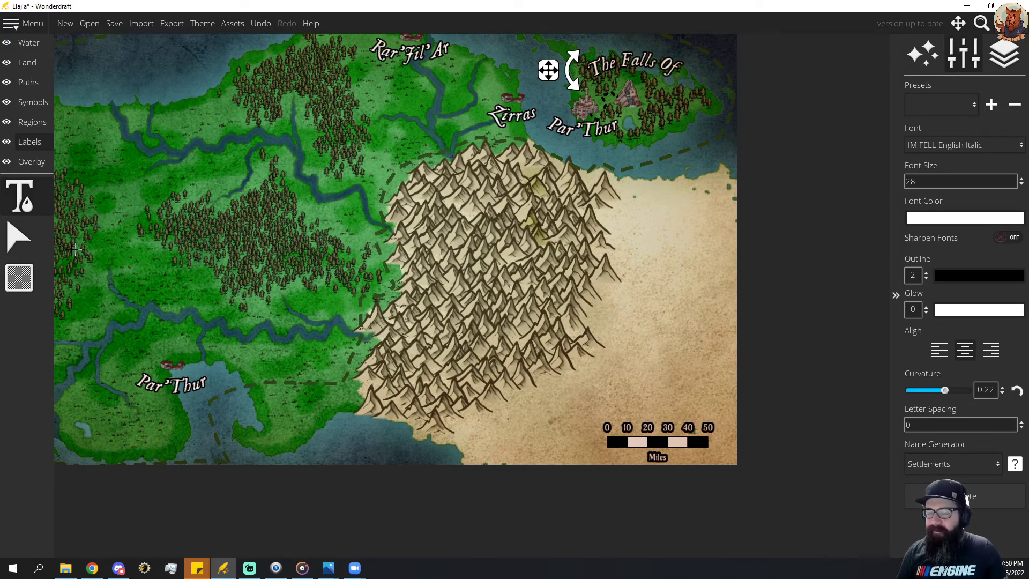
key(Left)
key(Left)
key(Left)
key(Left)
key(Left)
key(Left)
key(Left)
key(Left)
key(Left)
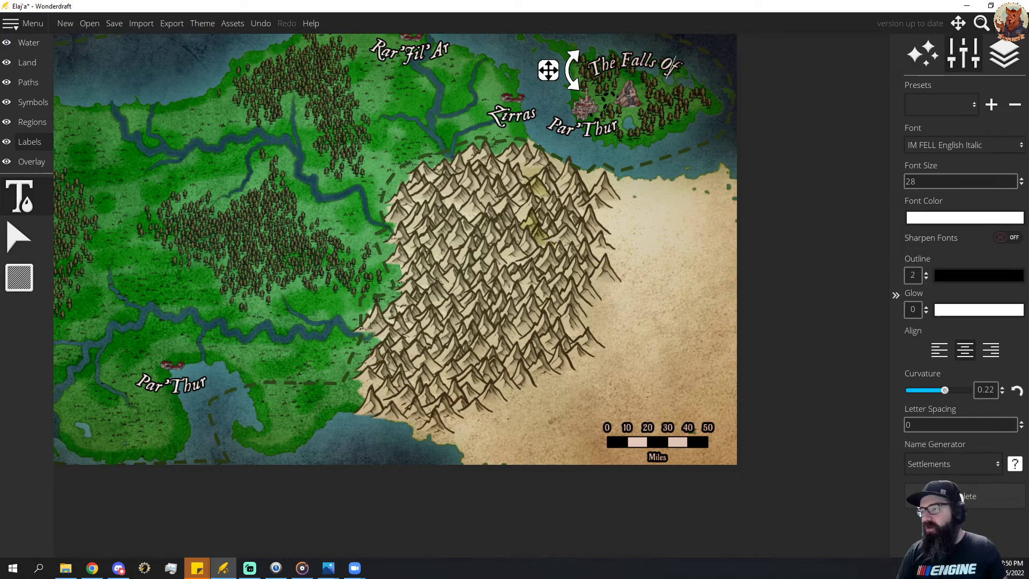
text(Y)
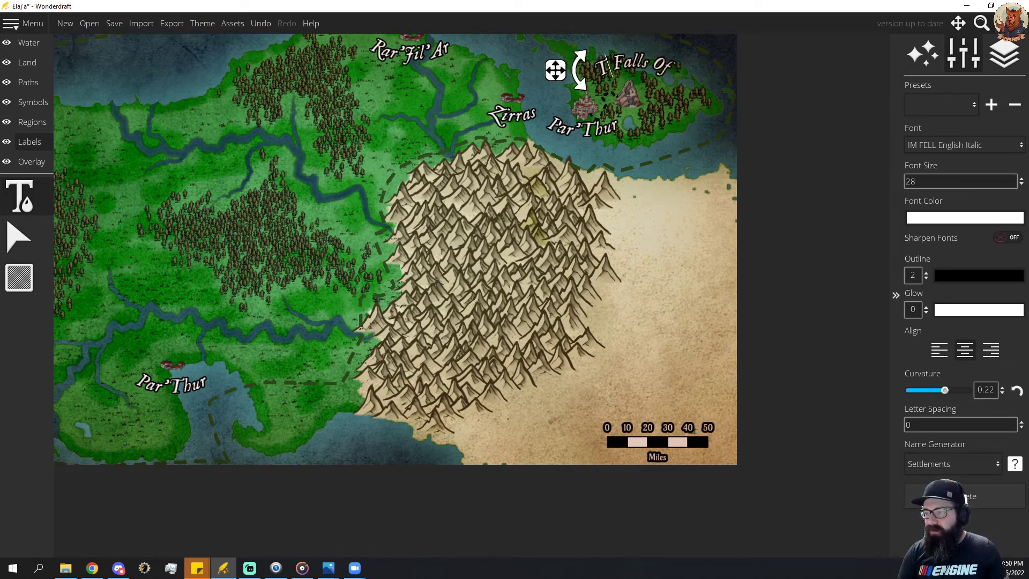
text(outhful)
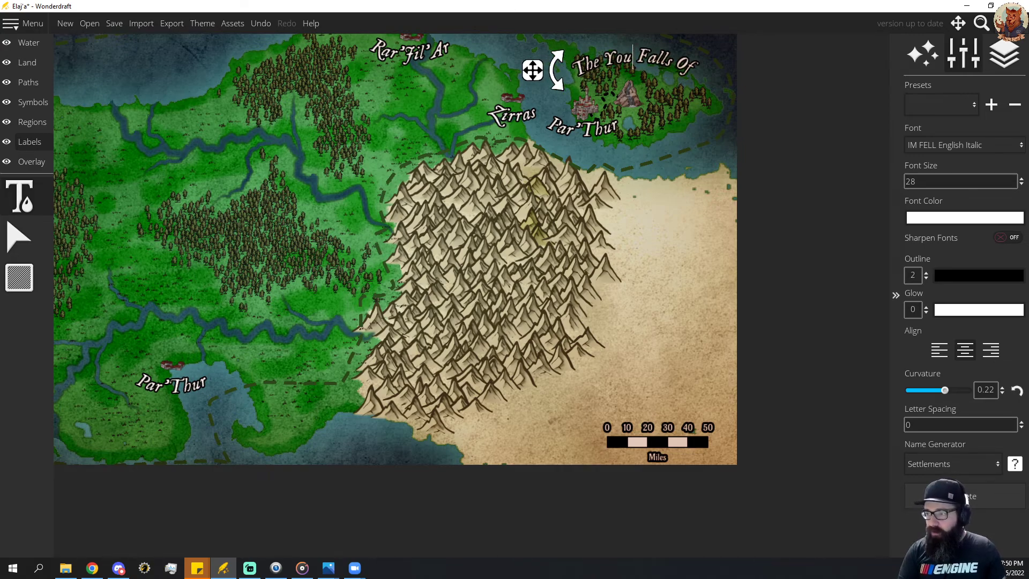
key(Right)
key(Right)
key(Right)
key(Right)
key(Right)
key(Right)
key(Right)
key(Right)
key(Right)
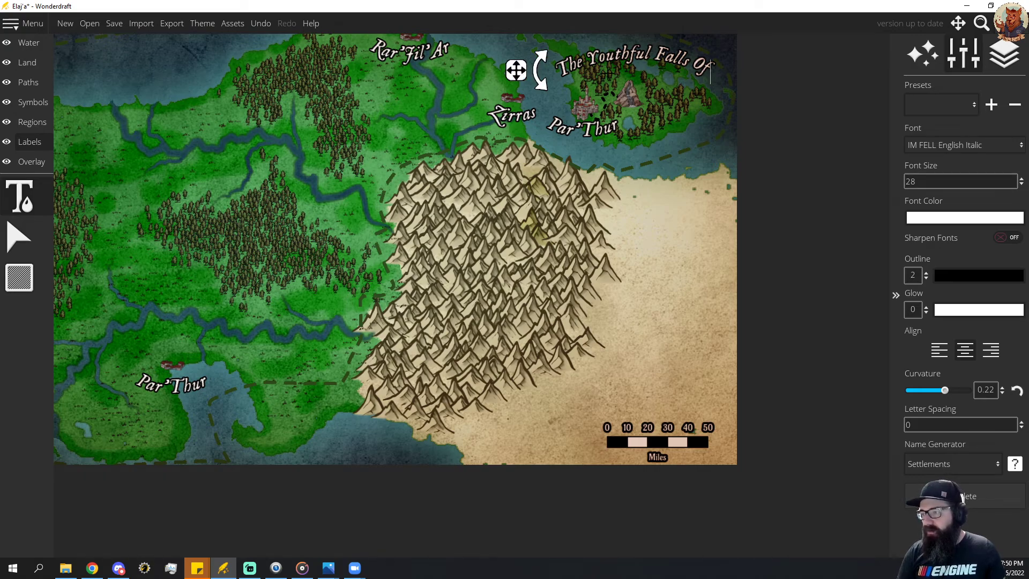
key(BackSpace)
key(BackSpace)
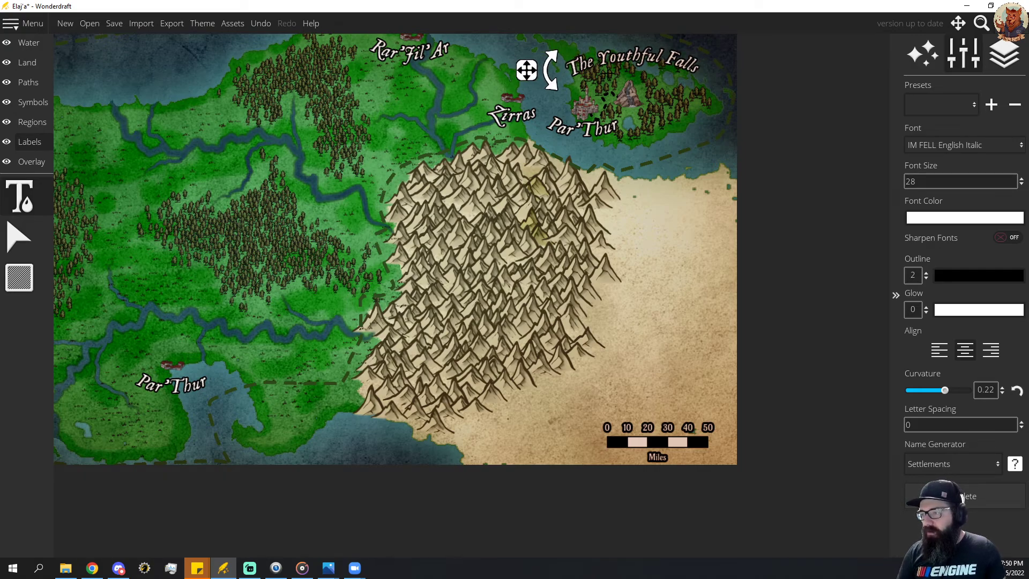
drag(527, 72, 529, 78)
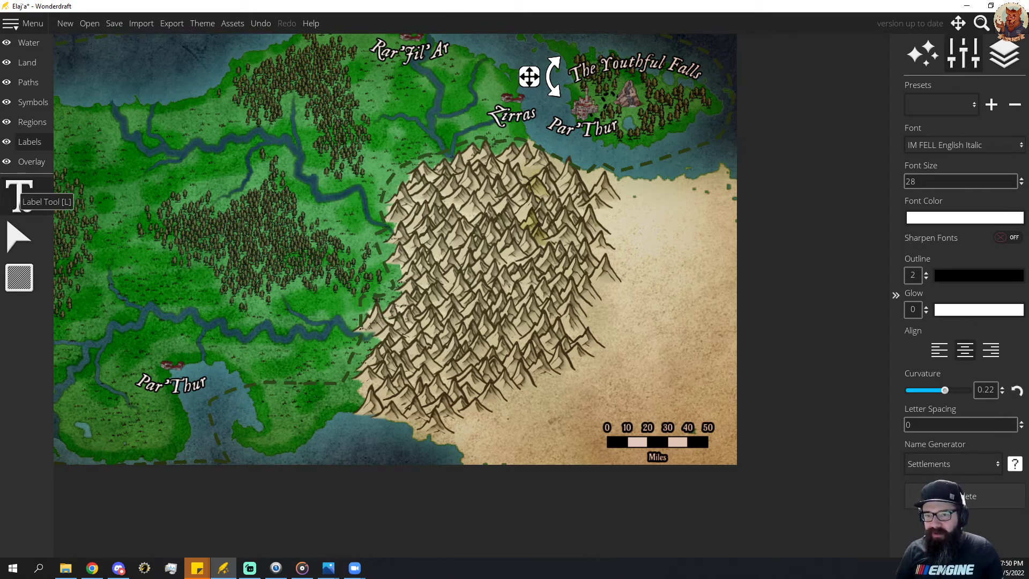
key(alt+Tab)
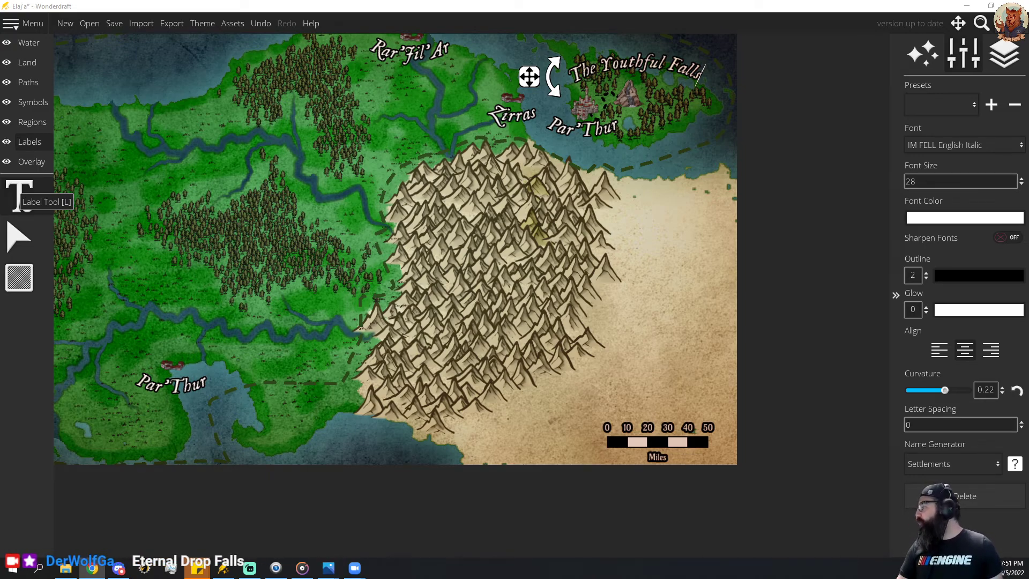
click(637, 62)
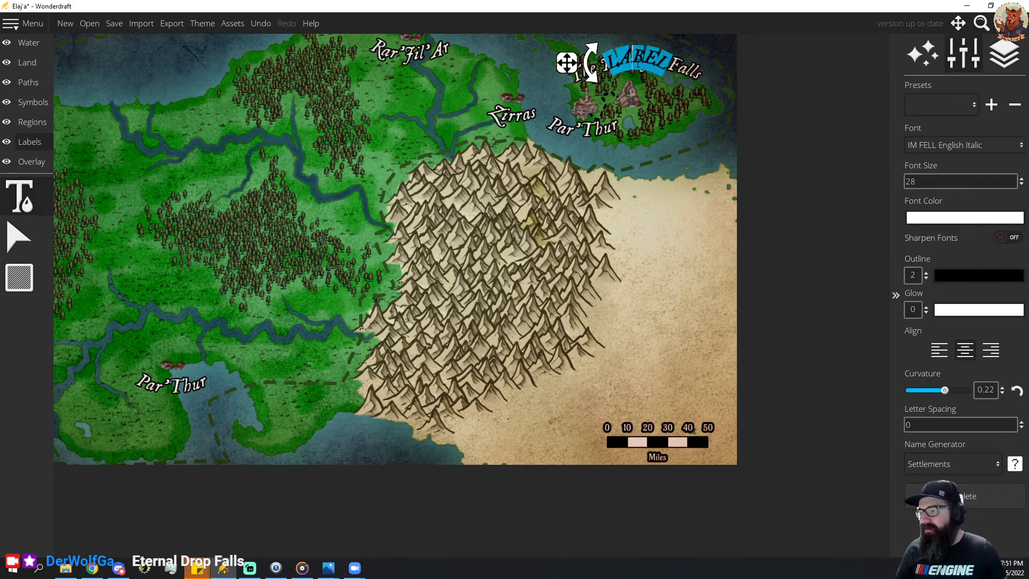
drag(561, 64, 374, 102)
key(BackSpace)
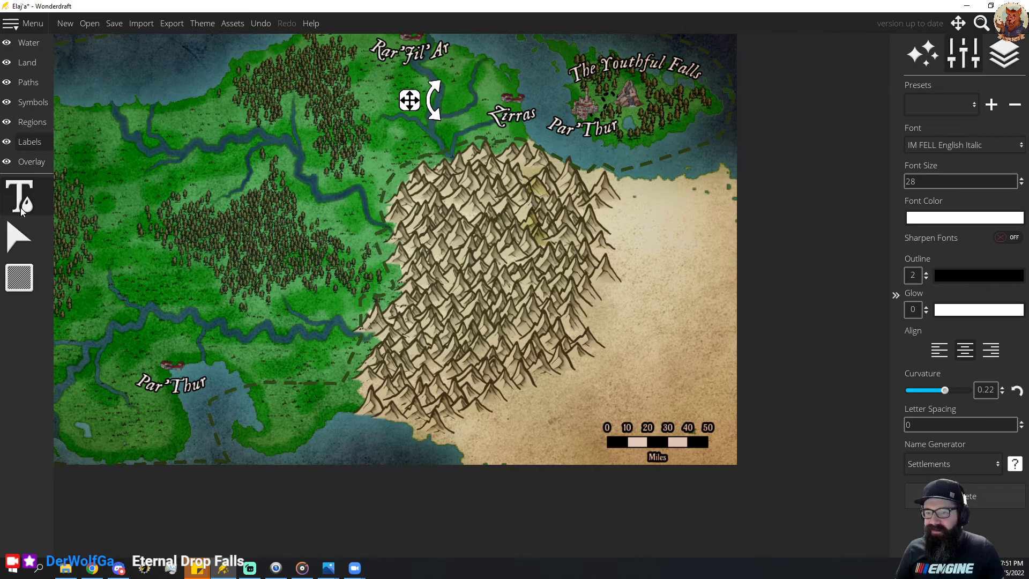
click(19, 236)
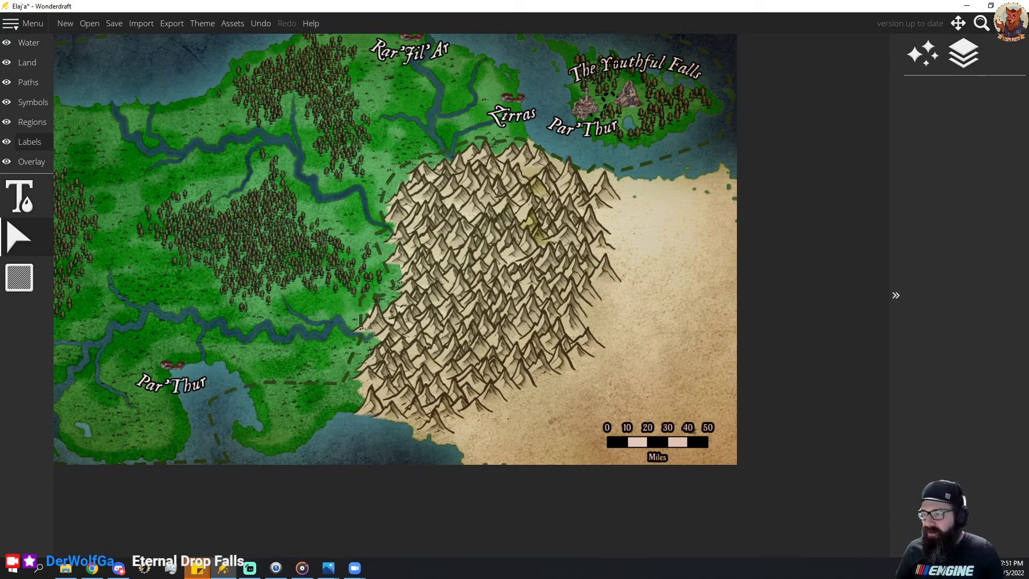
Replace the text of the waterfall's label on the northeastern island with "Eternal Drop Falls".
click(23, 198)
click(610, 64)
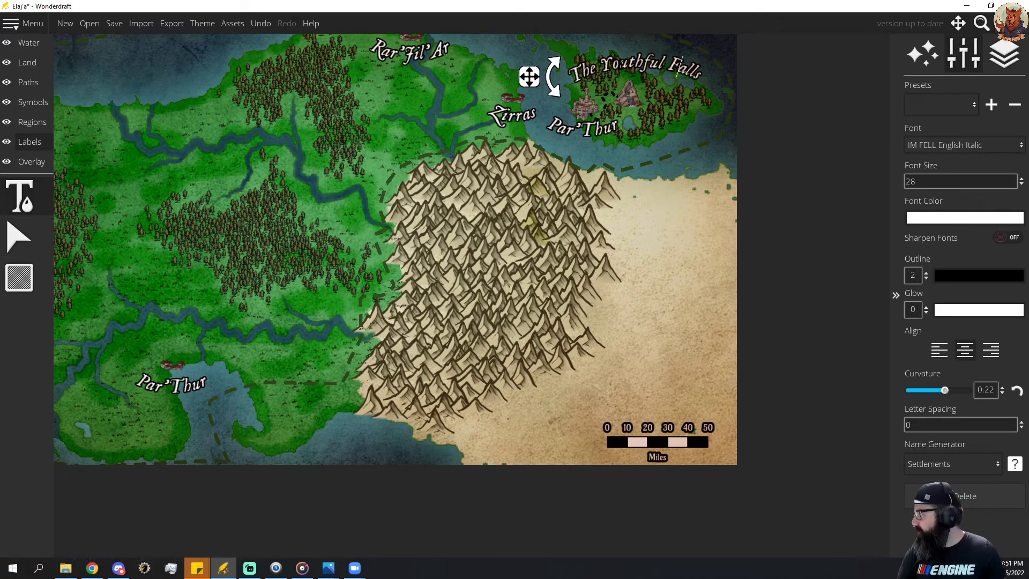
key(BackSpace)
text(o)
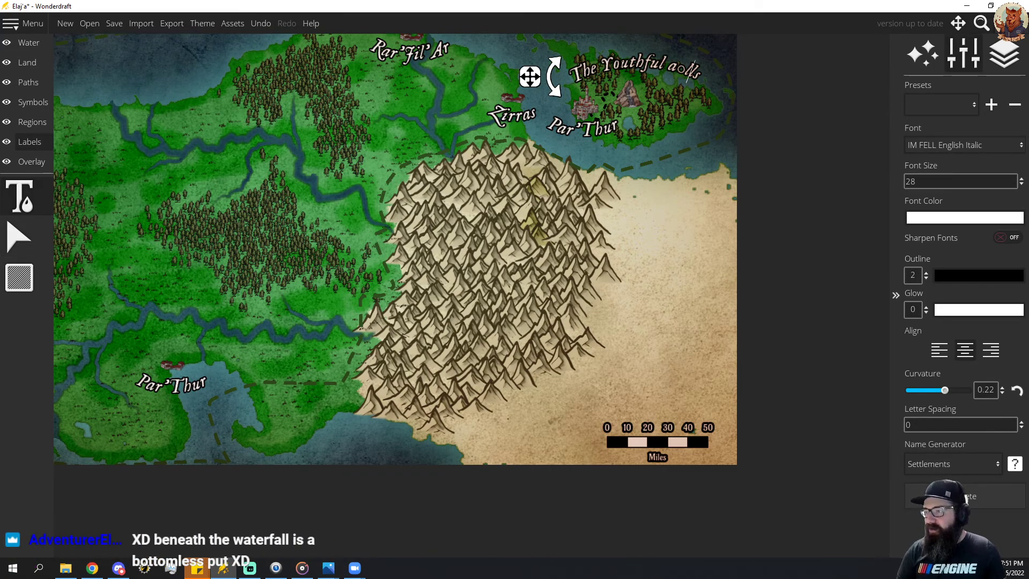
key(Right)
key(Right)
key(BackSpace)
key(BackSpace)
key(BackSpace)
key(BackSpace)
key(BackSpace)
key(BackSpace)
key(BackSpace)
key(BackSpace)
key(BackSpace)
key(BackSpace)
key(BackSpace)
key(BackSpace)
key(BackSpace)
key(BackSpace)
key(BackSpace)
key(BackSpace)
key(BackSpace)
key(BackSpace)
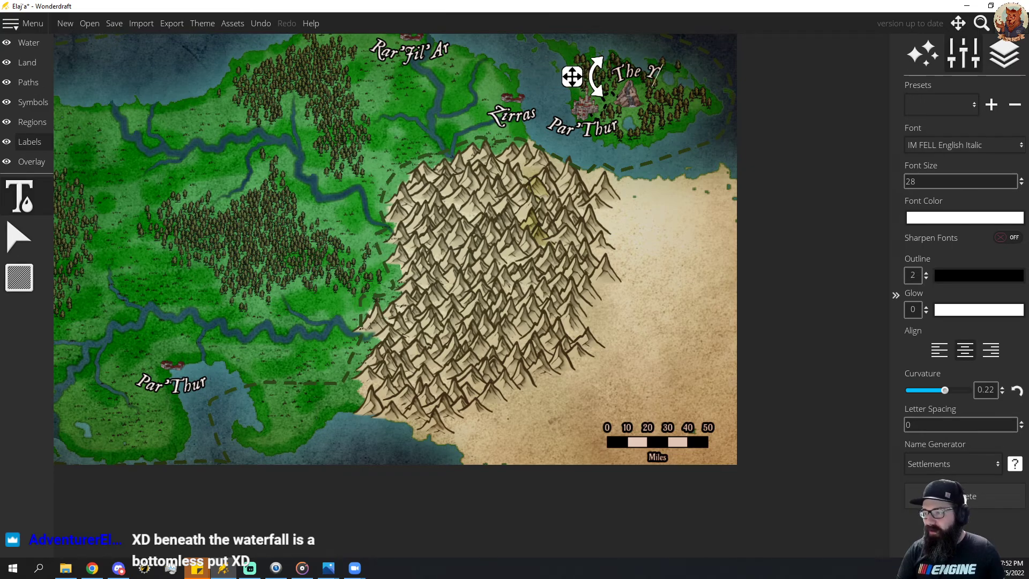
text(Eternal Drop Falls)
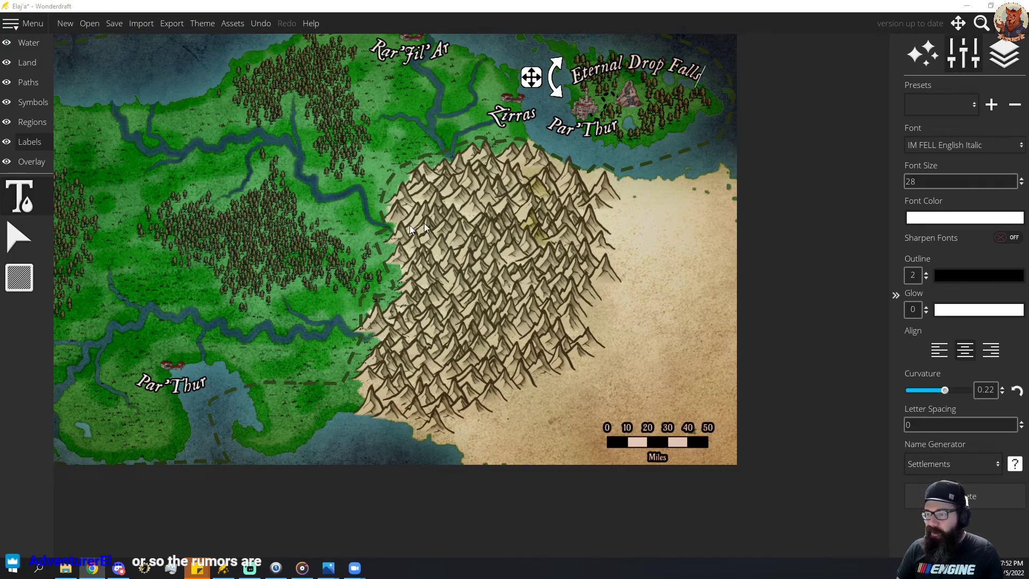
drag(387, 225, 555, 219)
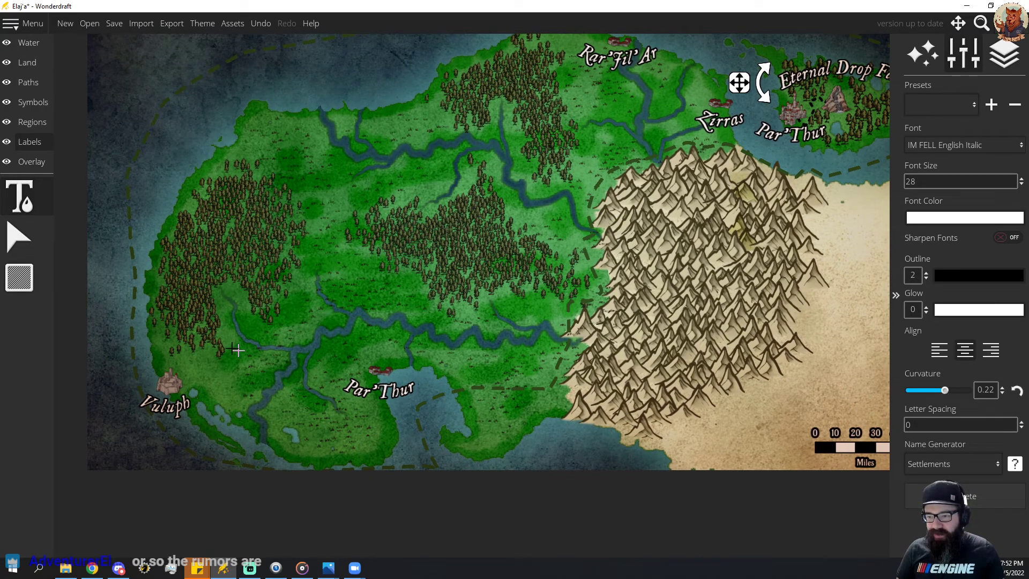
click(25, 104)
click(19, 320)
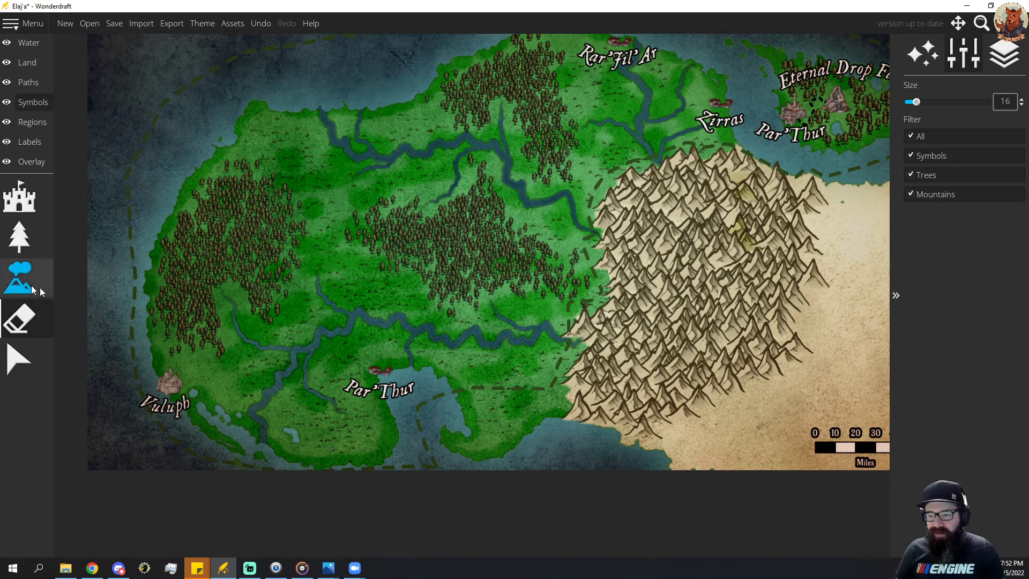
drag(482, 316, 487, 381)
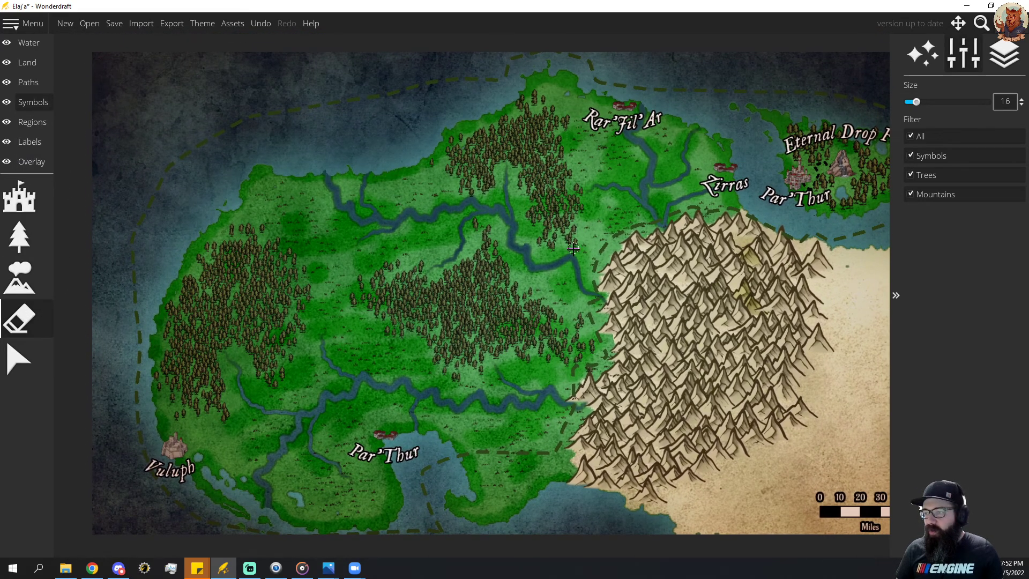
drag(573, 249, 539, 285)
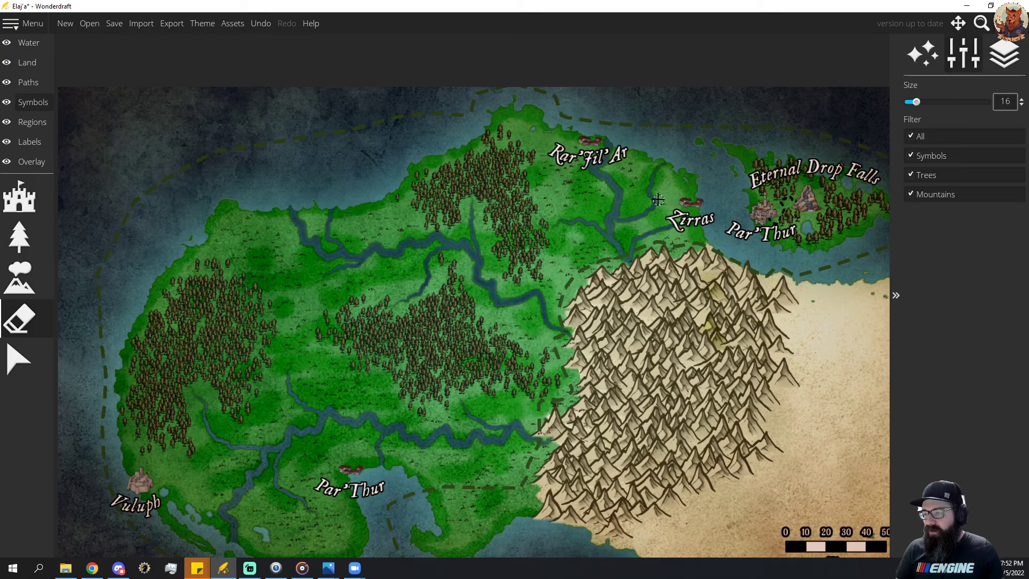
drag(542, 305, 598, 276)
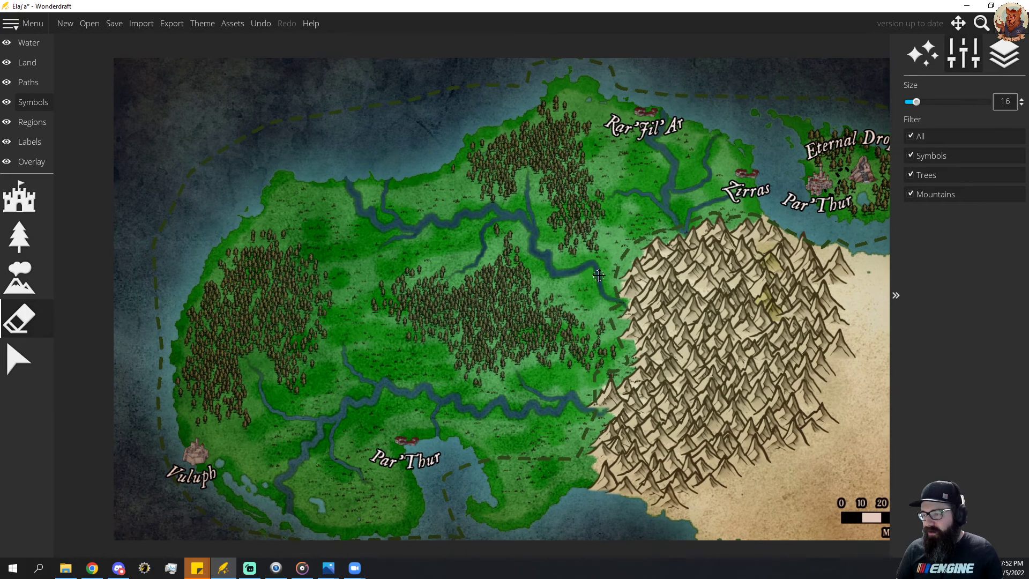
mouse_move(565, 334)
mouse_down()
mouse_move(649, 220)
mouse_move(644, 231)
mouse_up()
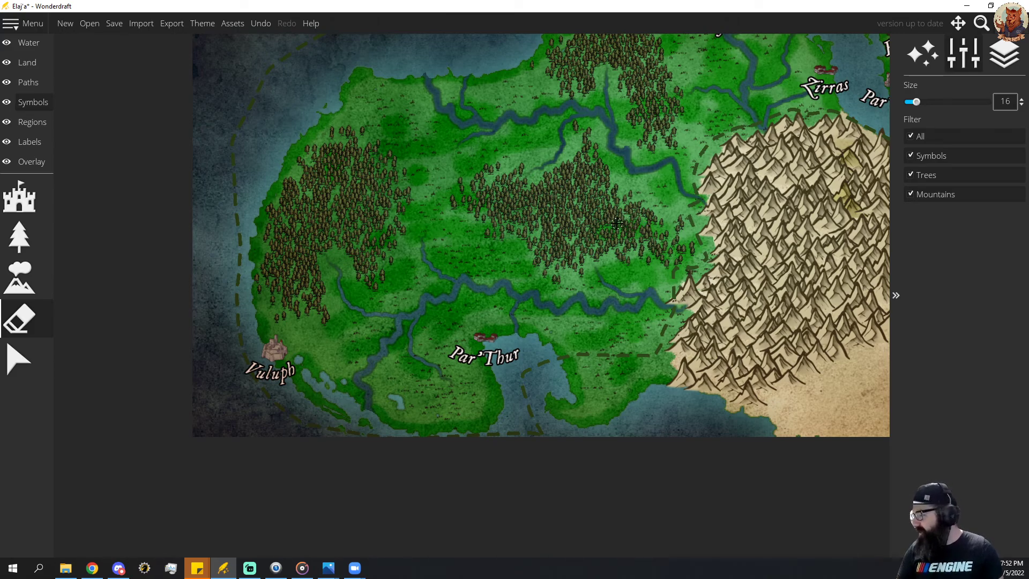
Browse the symbol palette from bridges and creatures to castles and compass roses for a landmark to place.
mouse_move(575, 237)
mouse_down()
mouse_move(498, 275)
mouse_move(600, 219)
mouse_move(593, 238)
mouse_up()
drag(542, 264, 607, 234)
drag(592, 275, 536, 304)
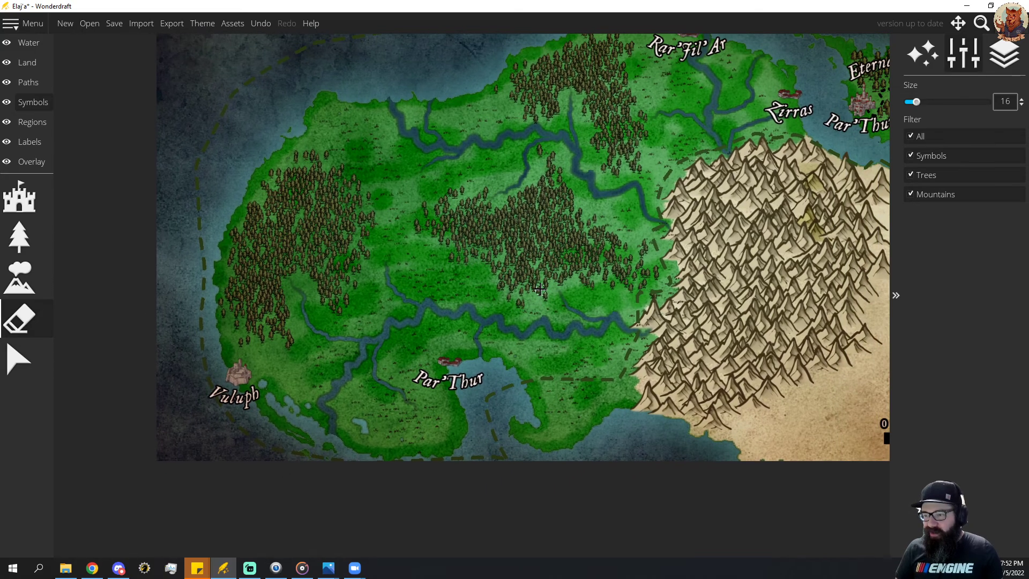
click(21, 209)
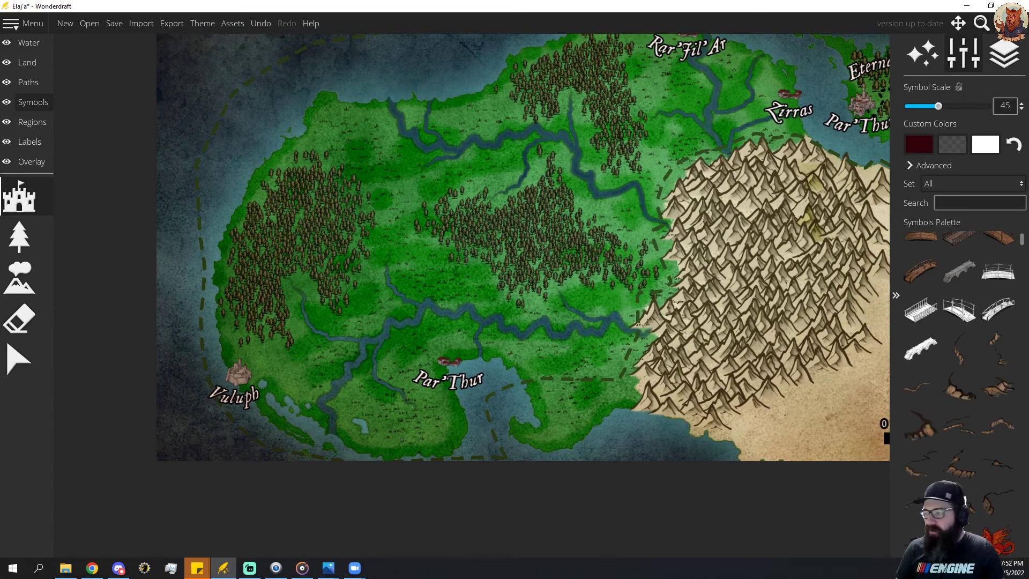
scroll(978, 356, down, 5)
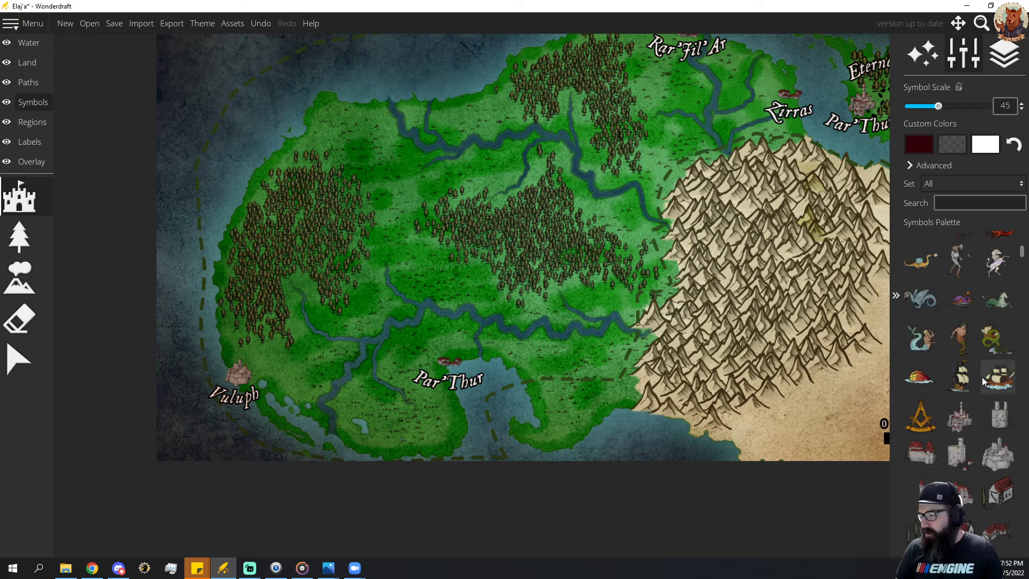
scroll(976, 375, down, 6)
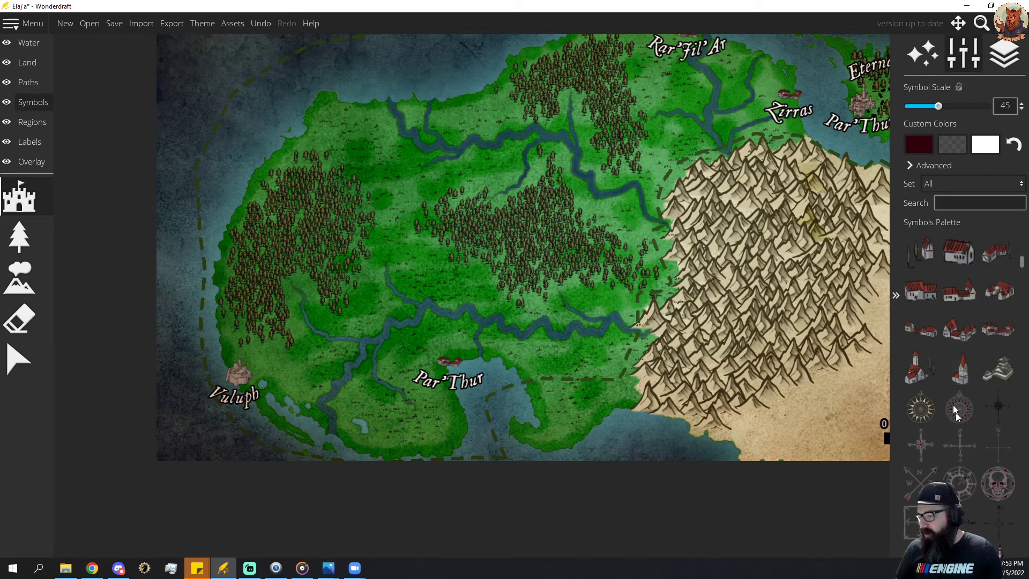
scroll(944, 371, up, 3)
scroll(941, 372, up, 2)
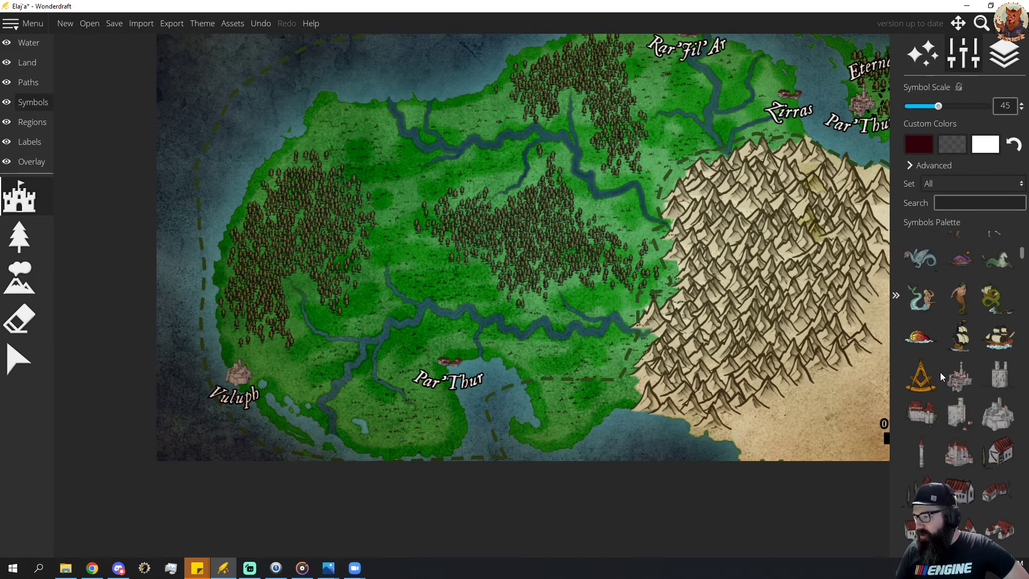
Try a green sea serpent symbol at scale 20 in the ocean off the northwestern coast, and undo it.
click(922, 341)
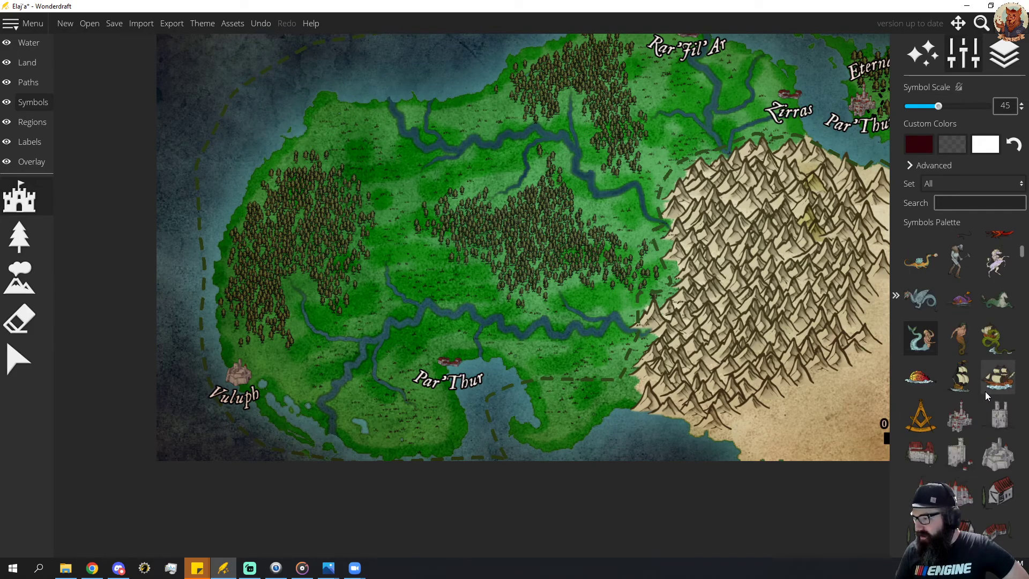
click(997, 338)
scroll(245, 113, down, 4)
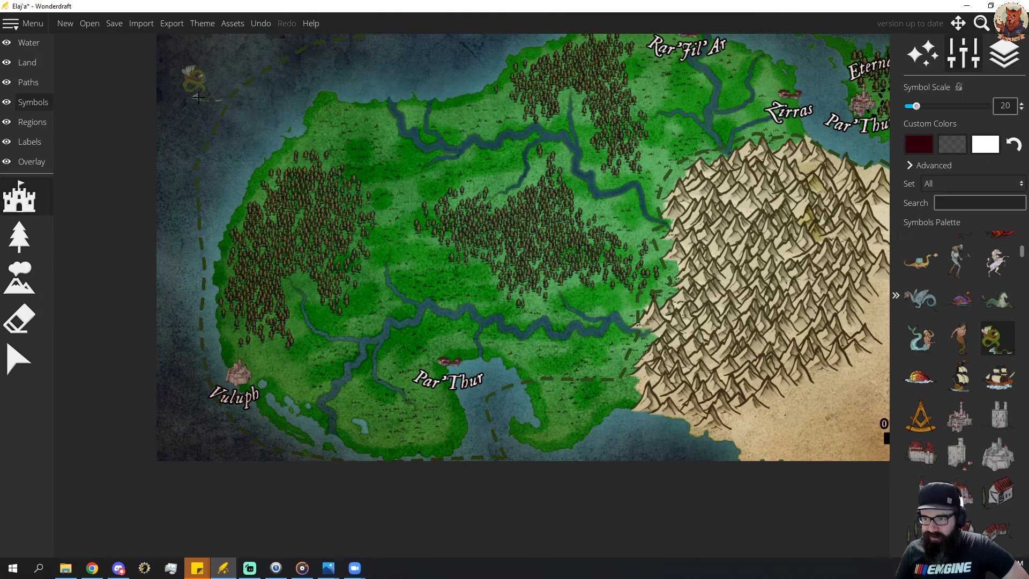
scroll(199, 94, down, 1)
click(200, 92)
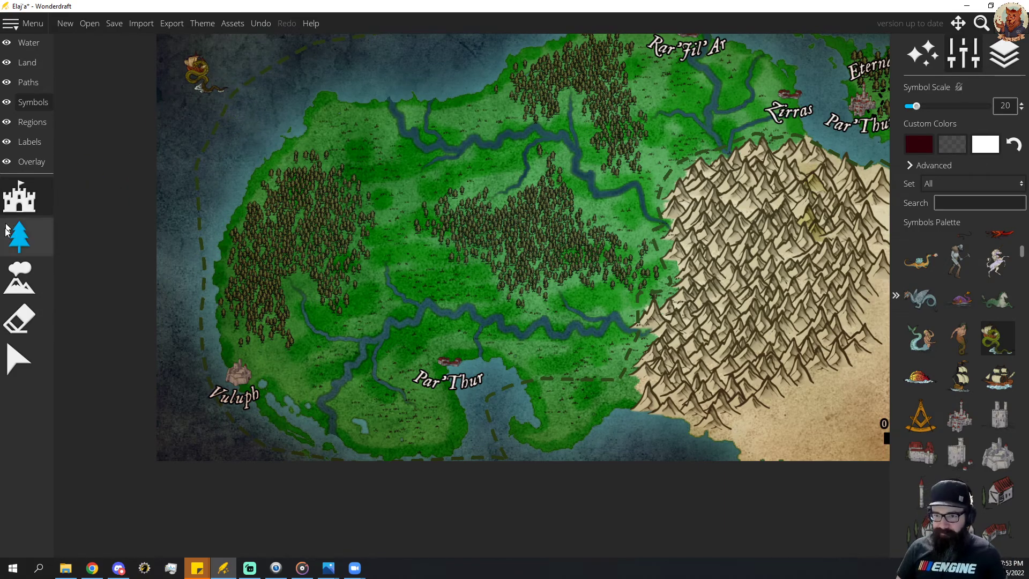
key(ctrl+z)
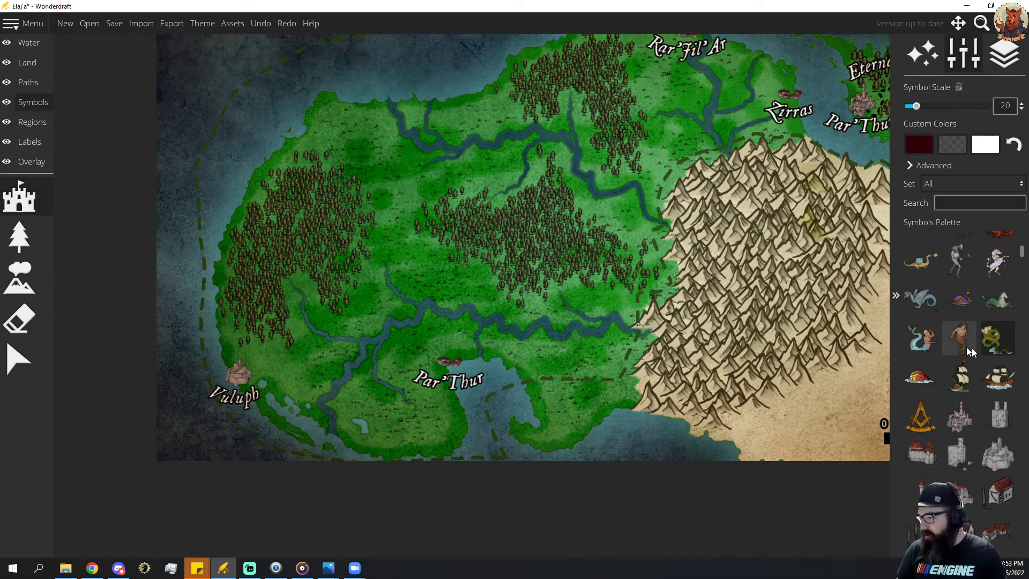
Try a gray stone keep symbol at scale 20 in the central forest, and erase it.
click(999, 414)
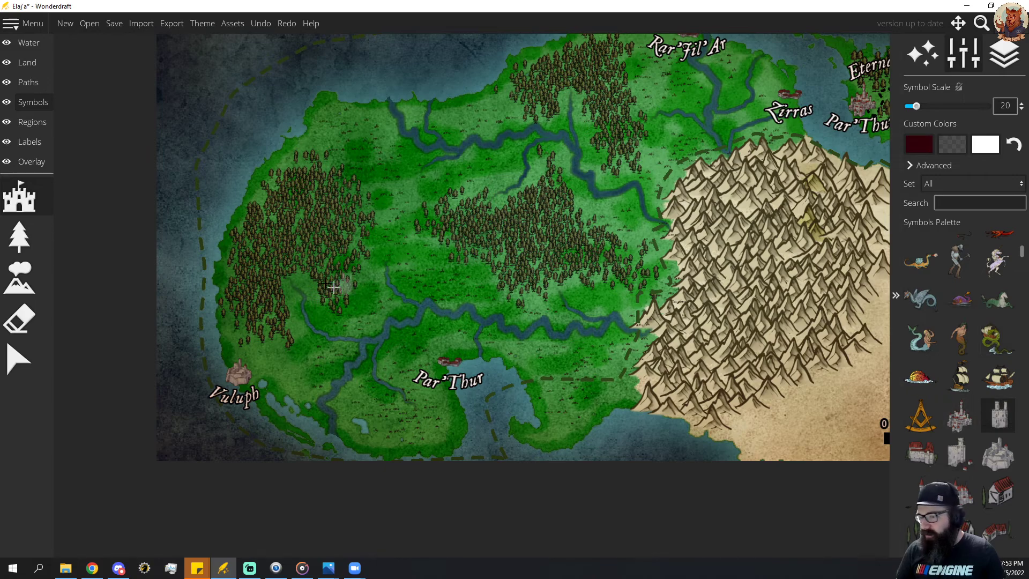
click(507, 231)
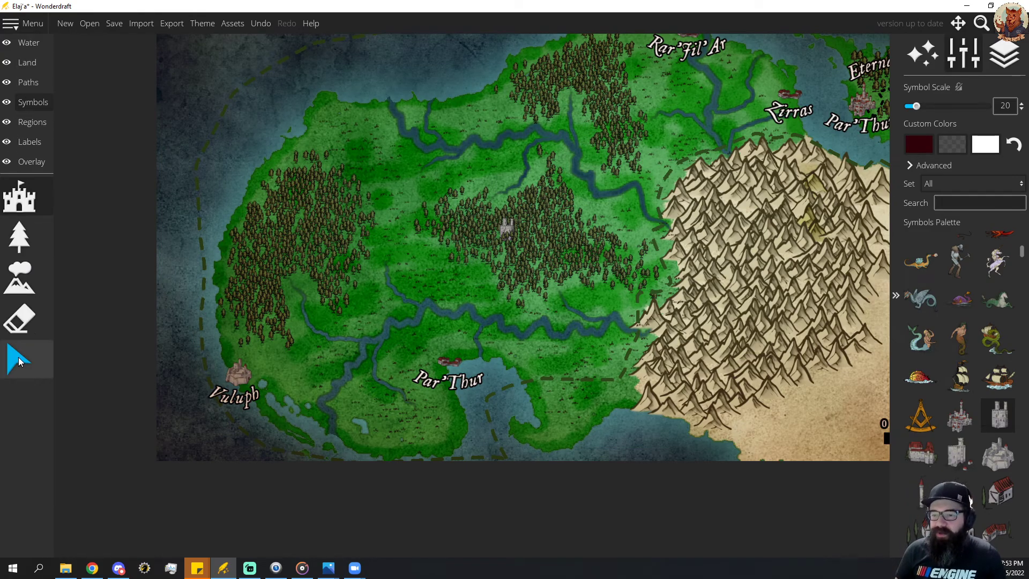
click(19, 320)
click(502, 244)
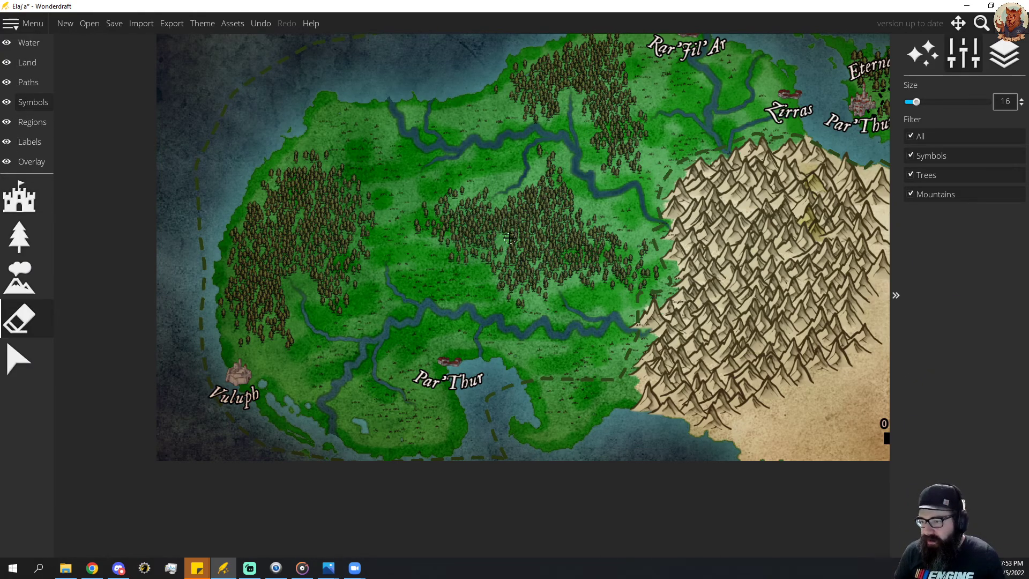
Place the gray stone keep symbol at scale 25 in the middle of the central forest.
click(19, 204)
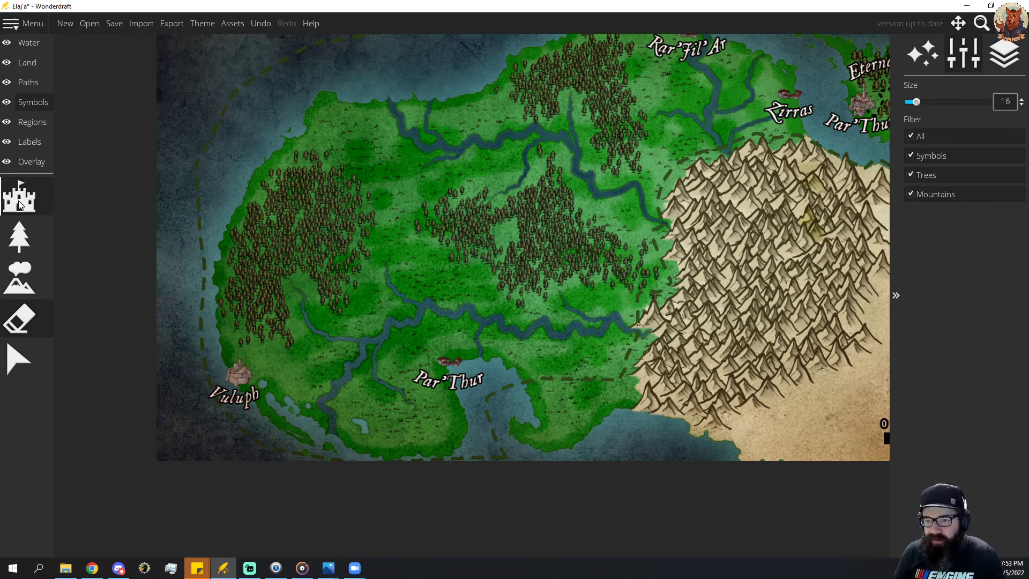
scroll(507, 239, up, 5)
click(505, 238)
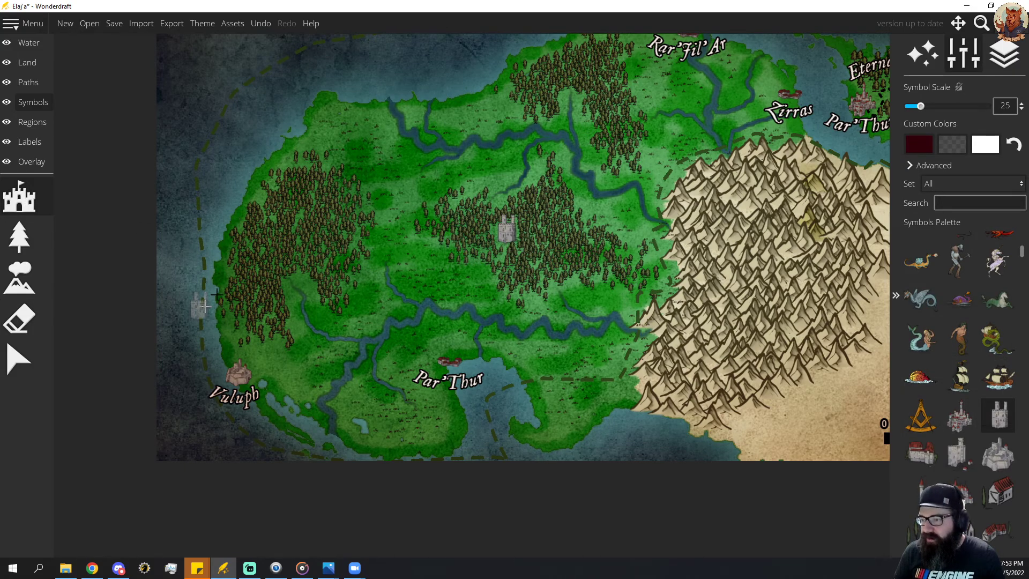
click(19, 359)
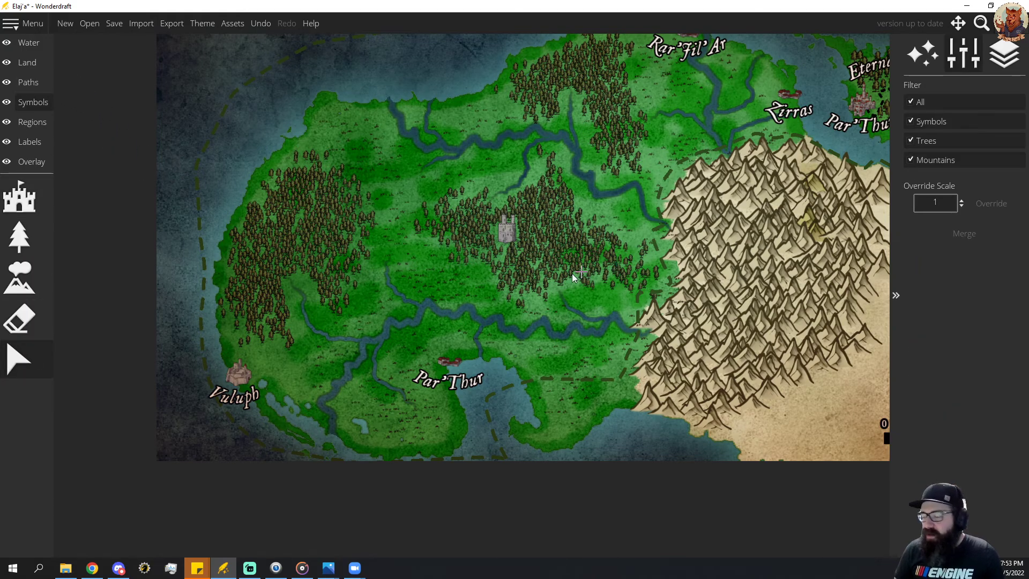
Add a label in the style of the Zirras label, with curvature -0.2, just below the keep in the central forest.
drag(566, 277, 558, 281)
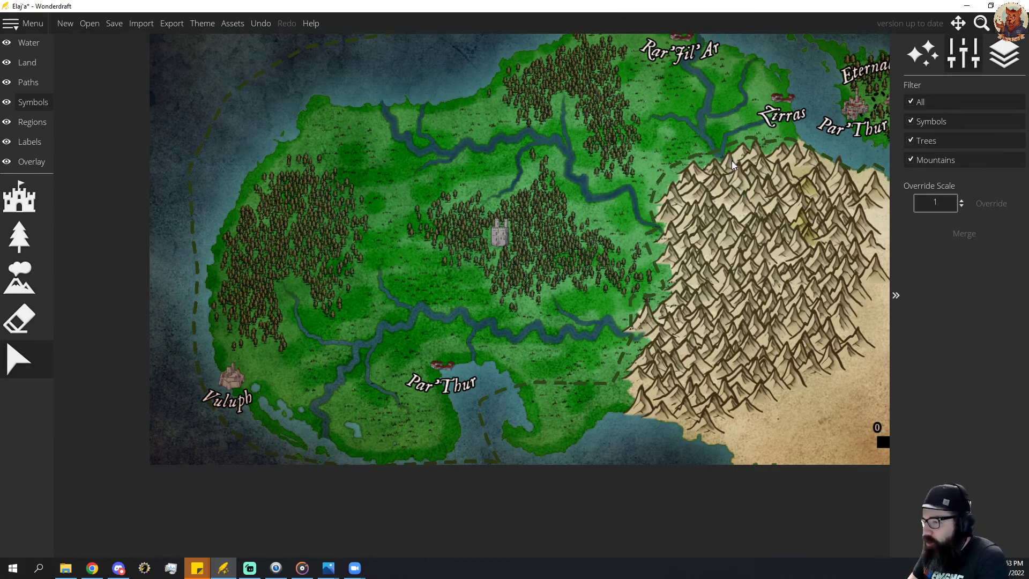
drag(731, 160, 575, 192)
drag(496, 223, 563, 206)
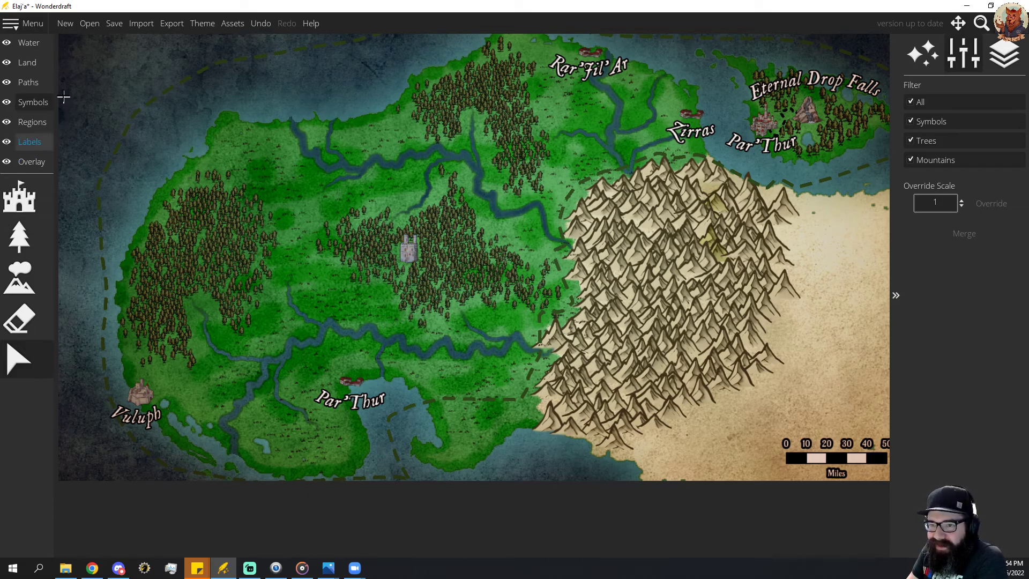
click(31, 162)
click(29, 142)
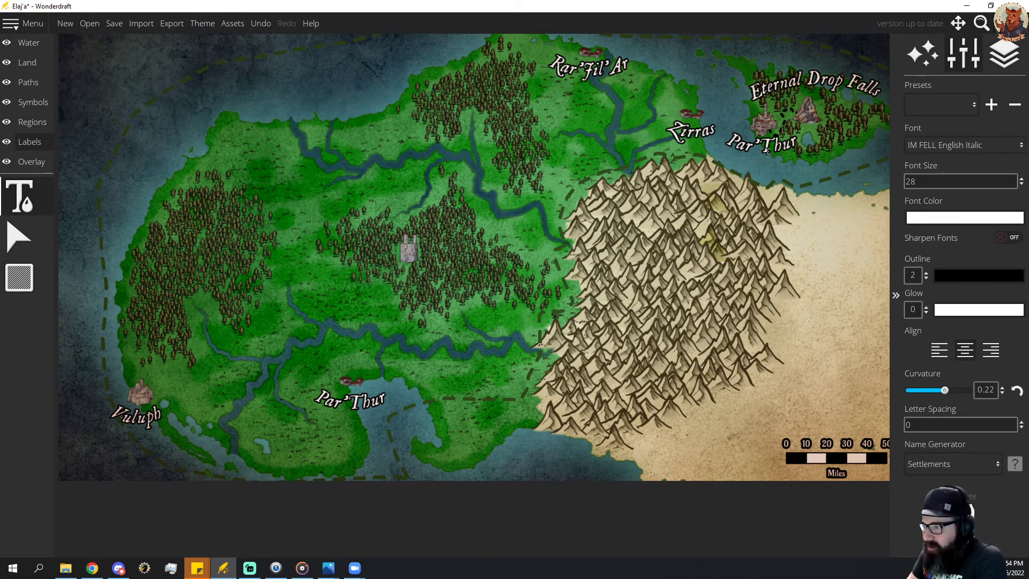
click(689, 137)
click(393, 288)
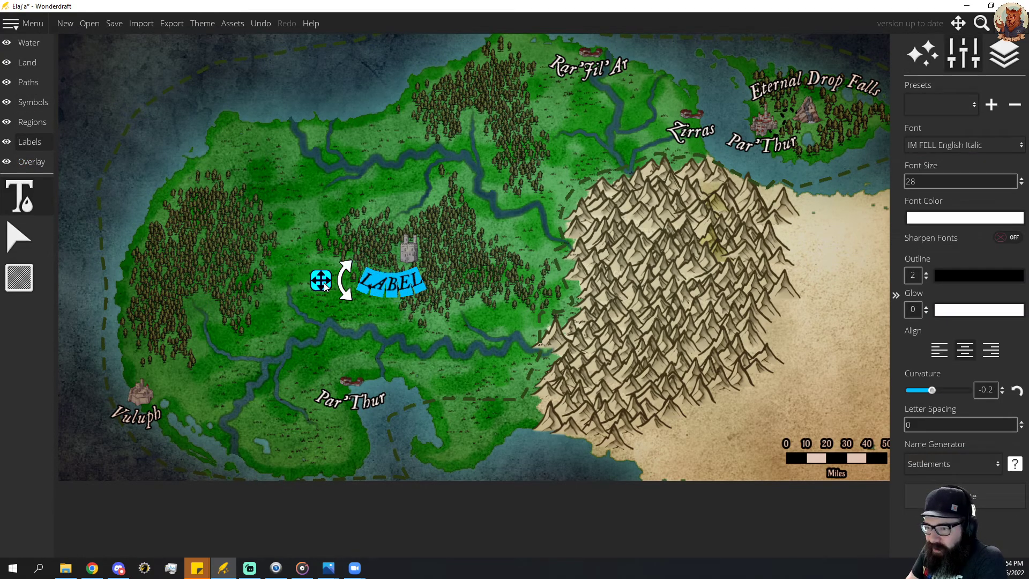
drag(325, 286, 350, 275)
Try naming the keep's label "Keep Between The Rivers" and clear the text.
text(Th)
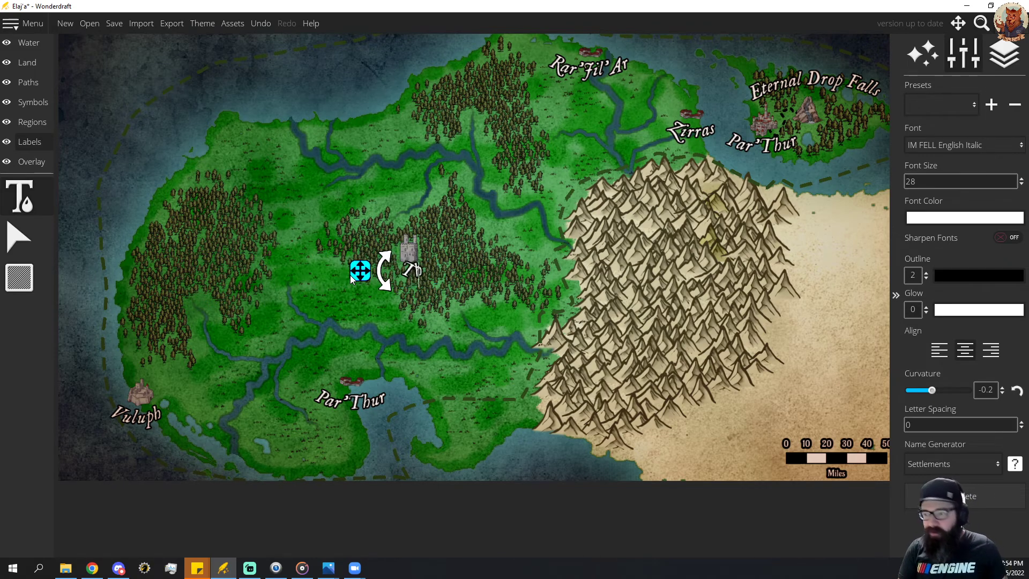
text(e Kep)
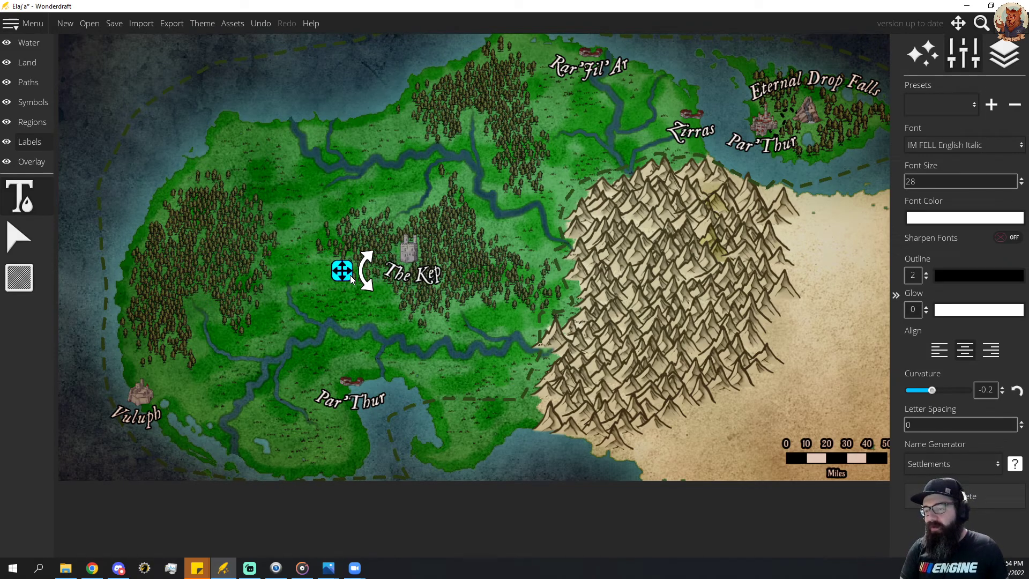
key(BackSpace)
key(BackSpace)
key(BackSpace)
key(BackSpace)
key(BackSpace)
key(BackSpace)
key(BackSpace)
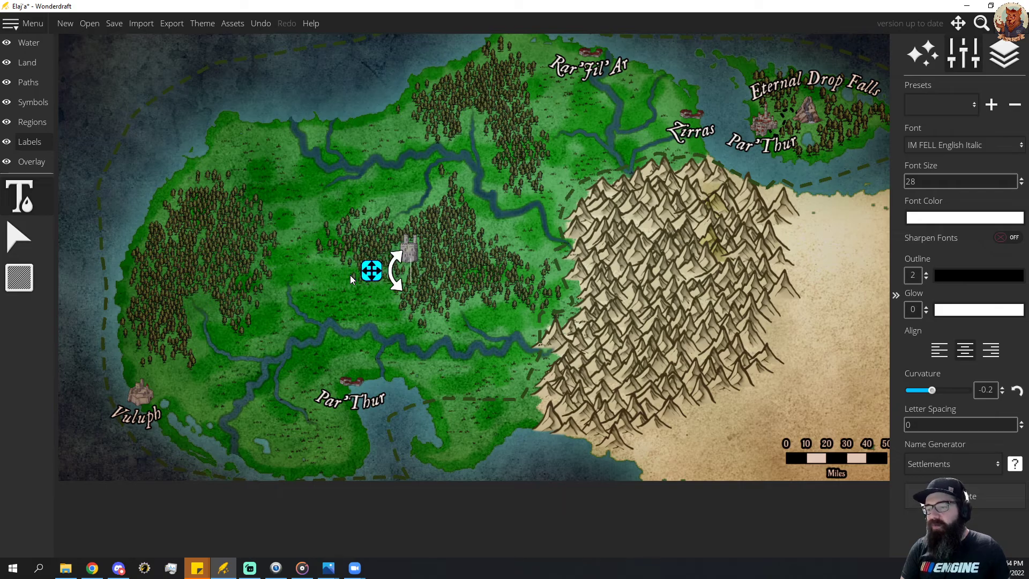
text(Keep B)
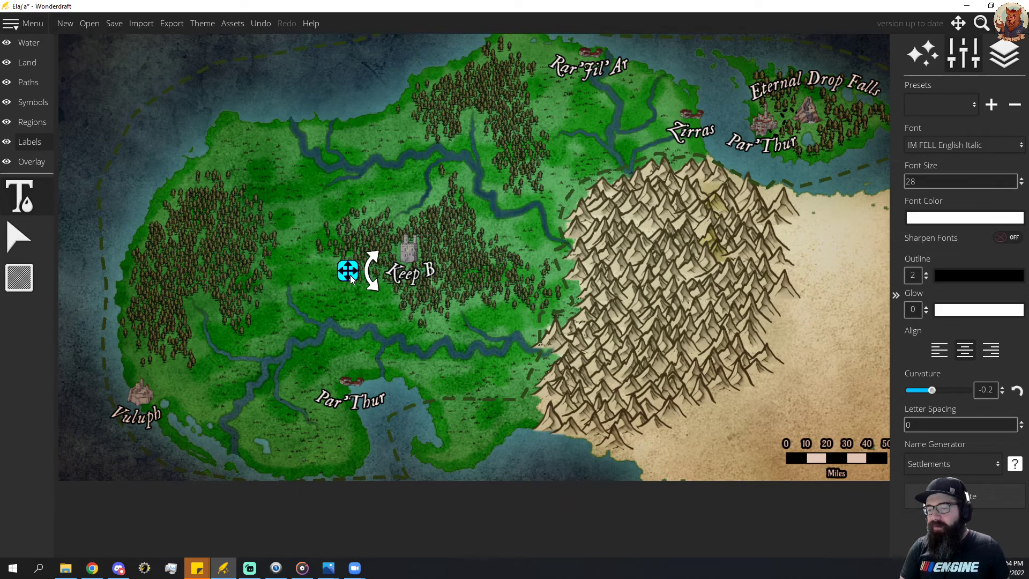
text(etween The Riv)
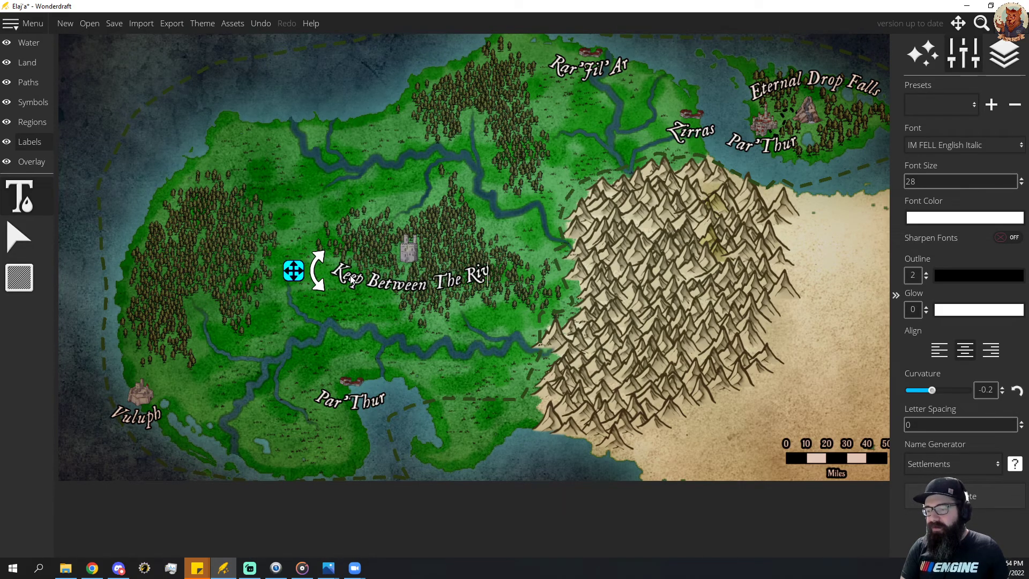
text(ers)
key(BackSpace)
key(BackSpace)
key(BackSpace)
key(BackSpace)
key(BackSpace)
key(BackSpace)
key(BackSpace)
key(BackSpace)
key(BackSpace)
key(BackSpace)
key(BackSpace)
key(BackSpace)
key(BackSpace)
key(BackSpace)
key(BackSpace)
key(BackSpace)
key(BackSpace)
key(BackSpace)
key(BackSpace)
key(BackSpace)
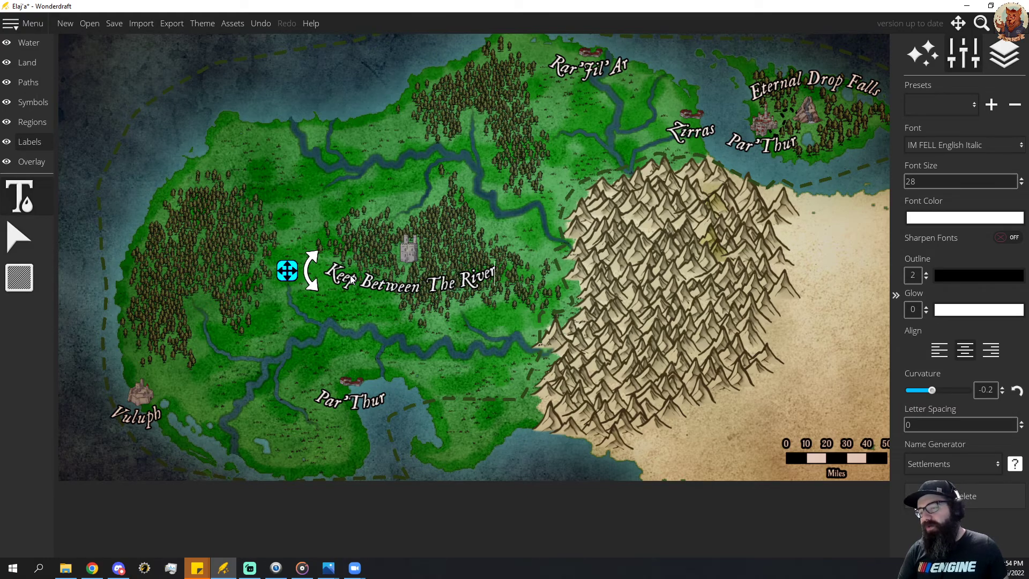
key(BackSpace)
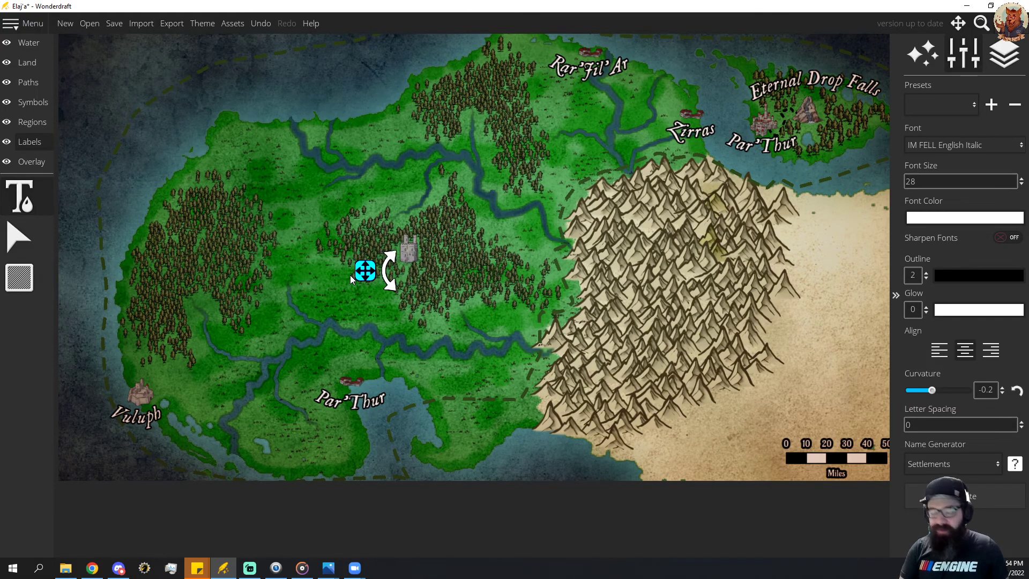
Name the label "River's Keep" and nudge it slightly up so it sits centered under the keep.
text(Rivers Keep)
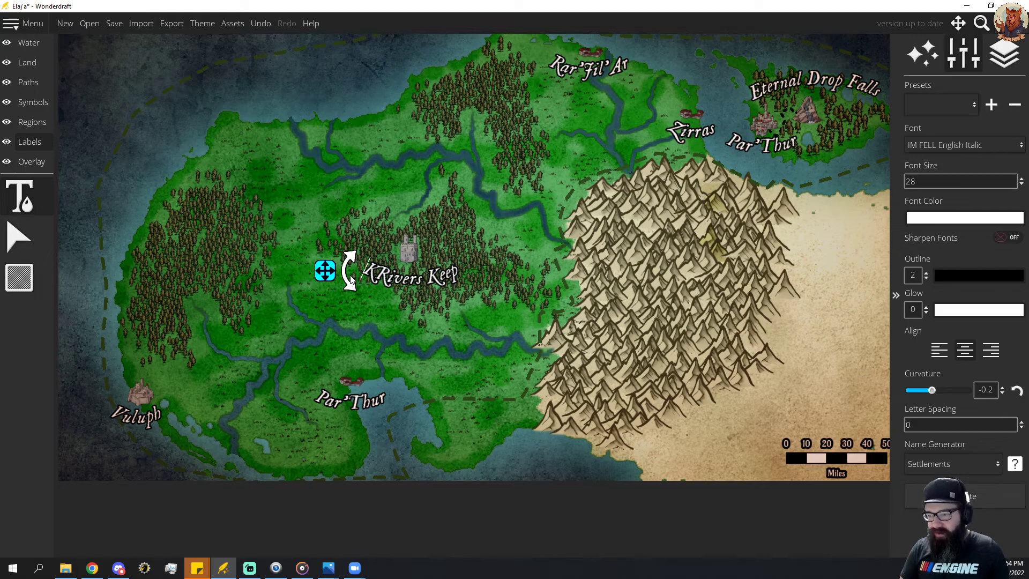
key(Delete)
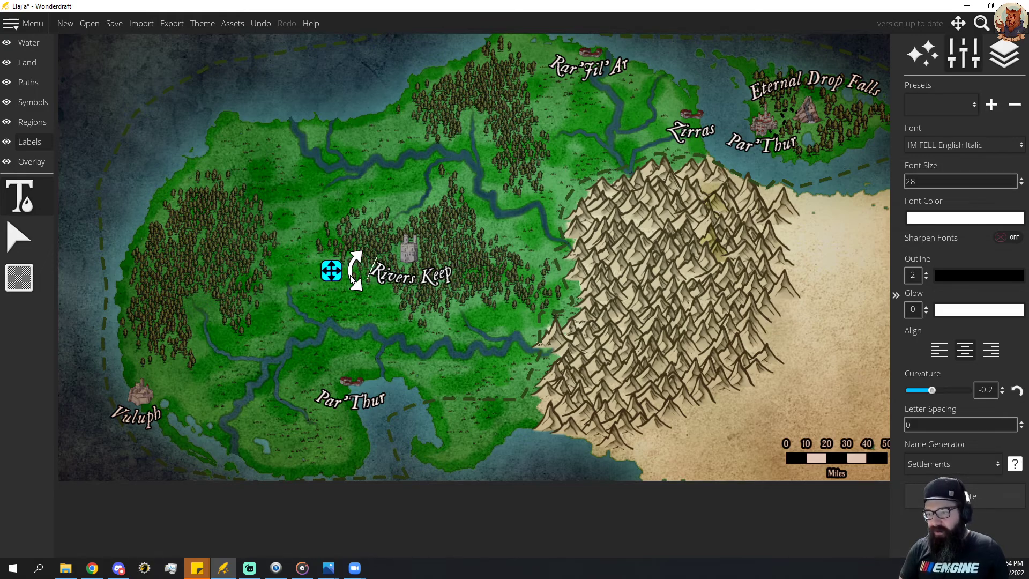
drag(325, 269, 324, 267)
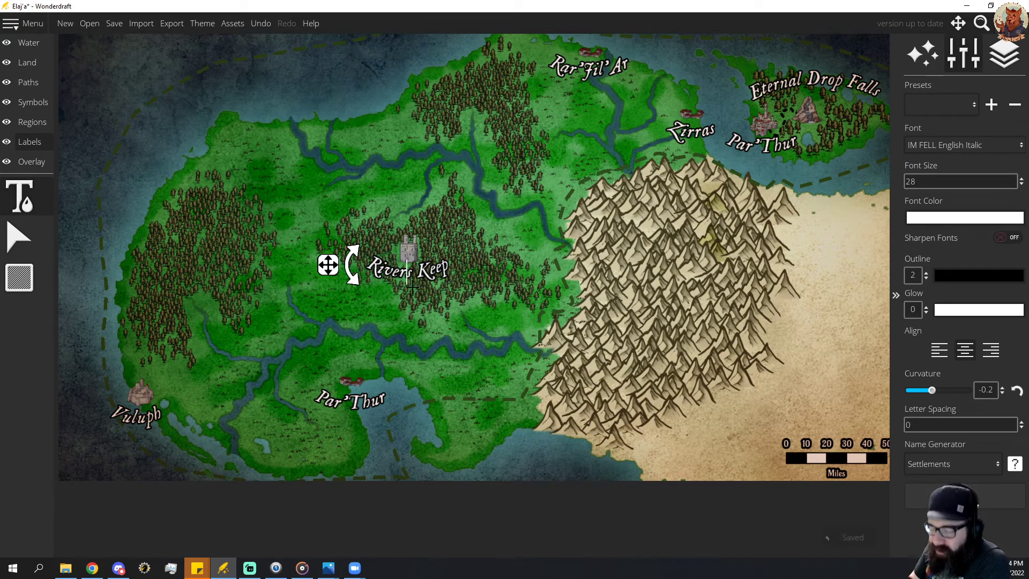
text(')
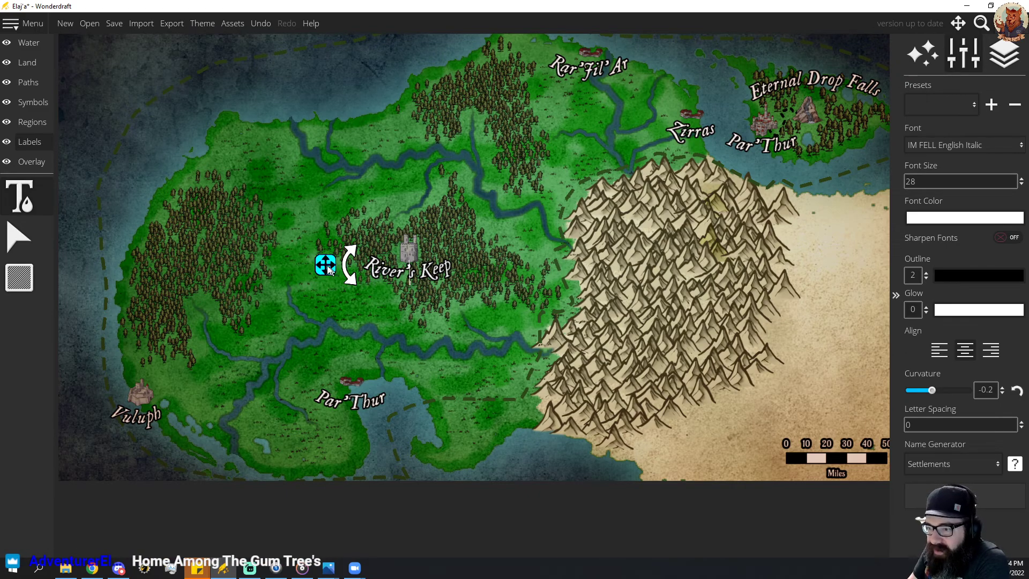
drag(328, 269, 330, 269)
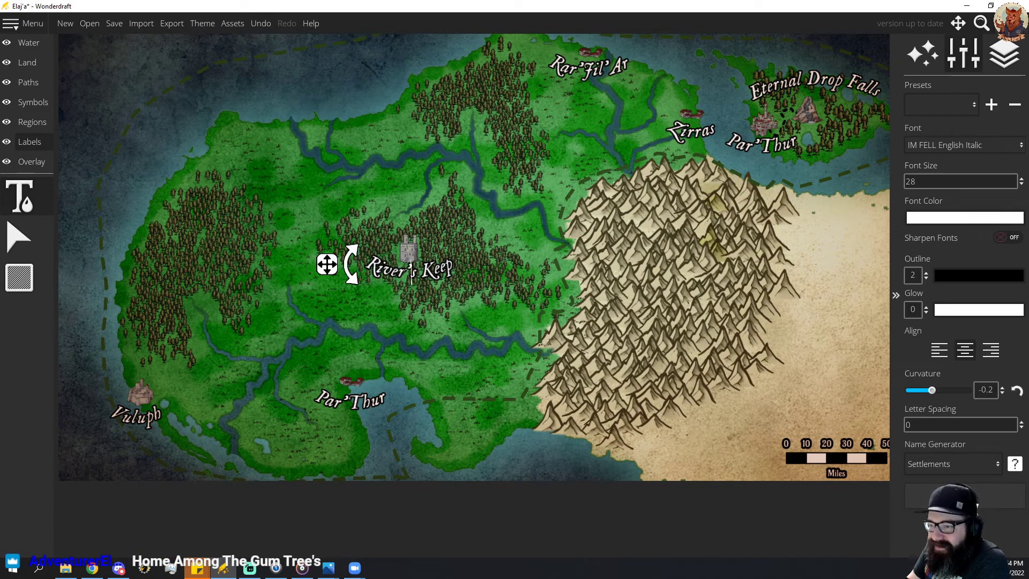
drag(387, 301, 514, 243)
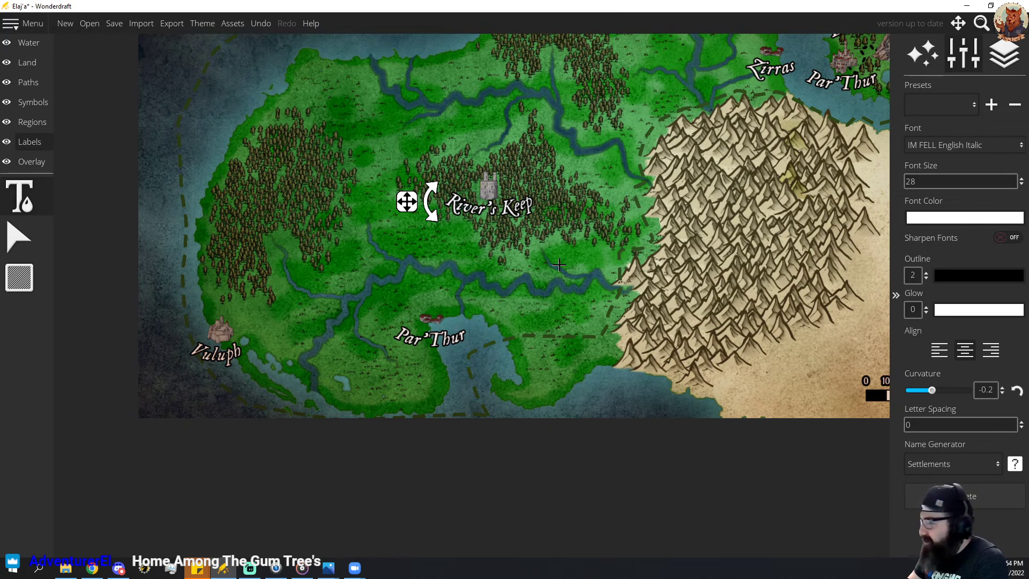
drag(586, 263, 563, 339)
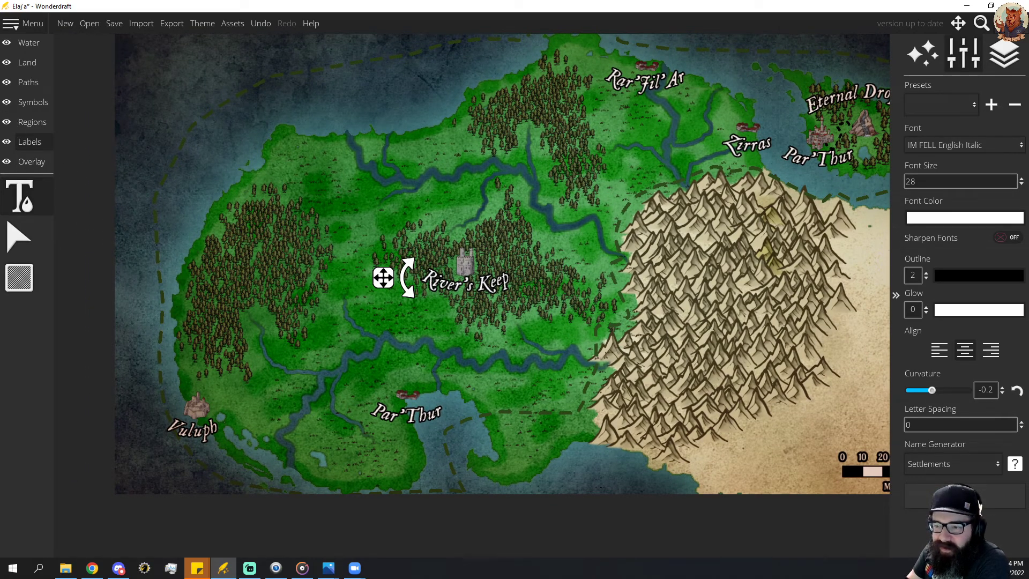
drag(477, 337, 552, 271)
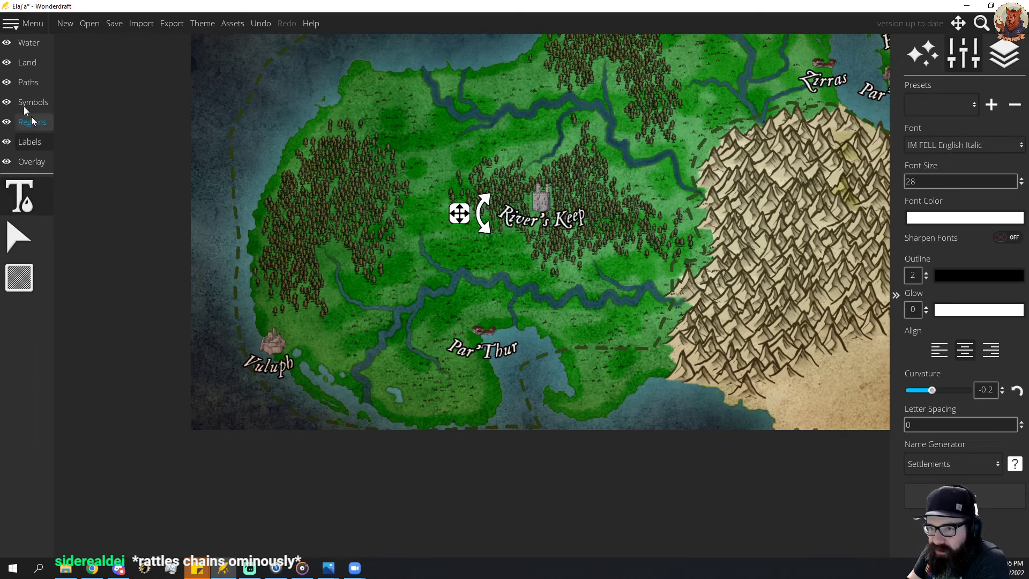
click(19, 236)
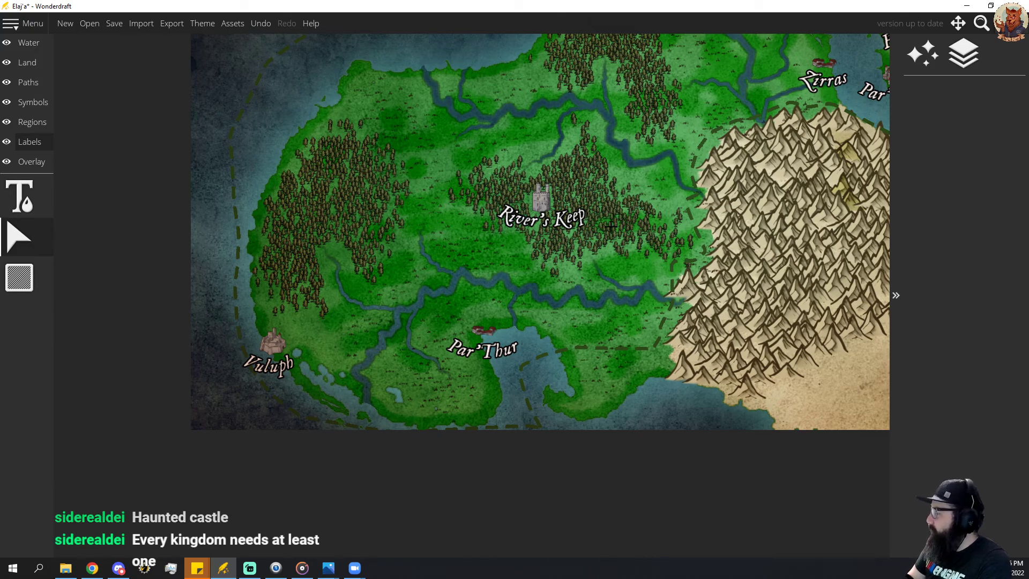
Add a label in the sea off the northwest coast with font size 50 and curvature 0.
drag(654, 193, 540, 322)
drag(537, 251, 567, 213)
click(20, 196)
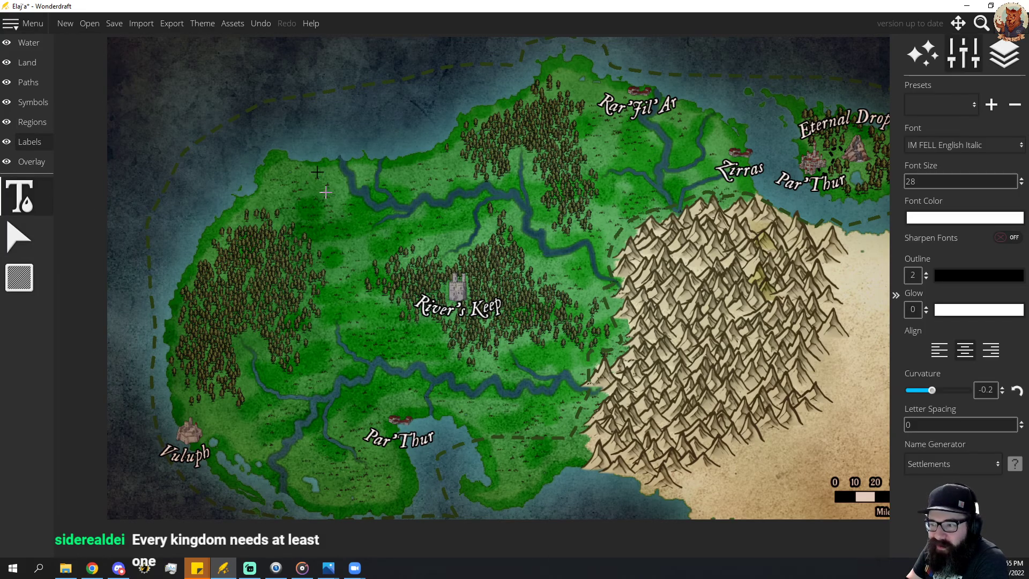
click(199, 96)
click(986, 181)
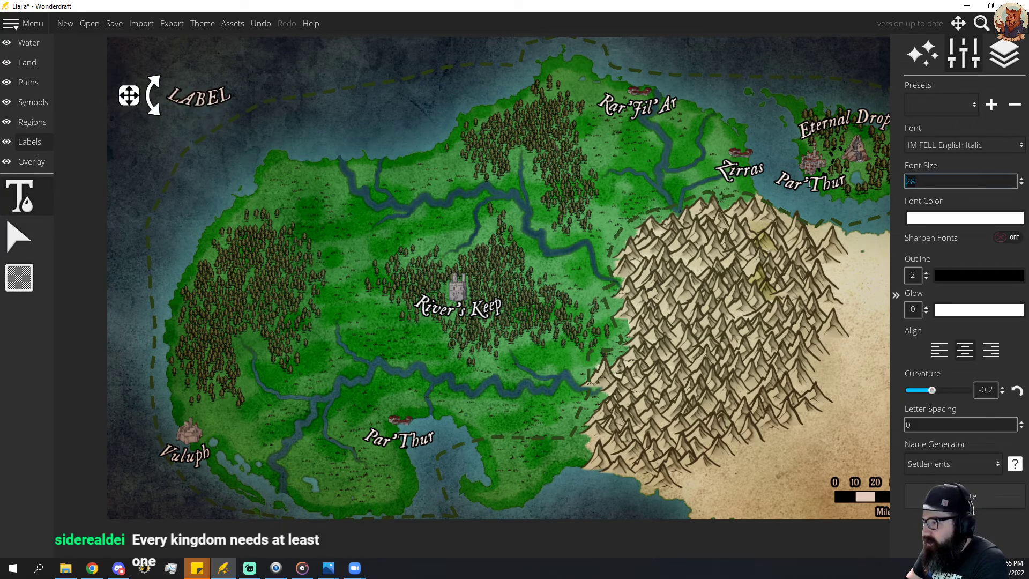
text(5)
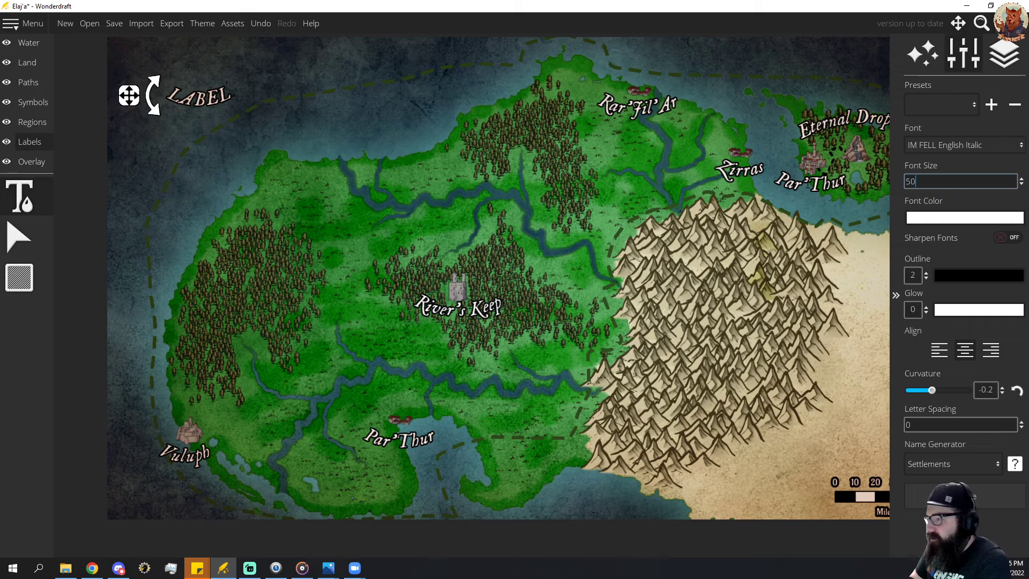
text(0)
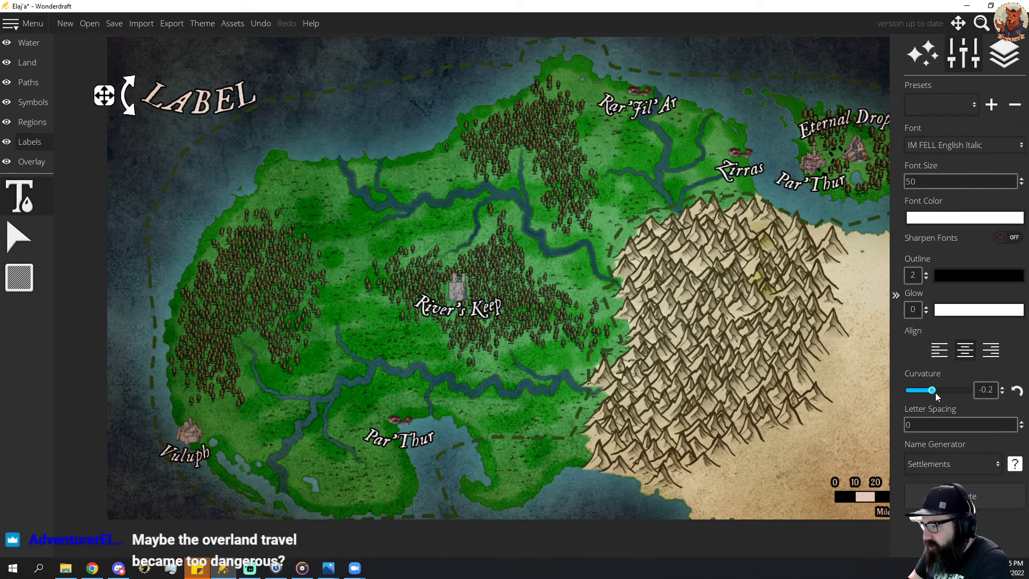
drag(935, 395, 940, 395)
Replace the new northwest sea label's placeholder text with "Elaj'a".
click(187, 94)
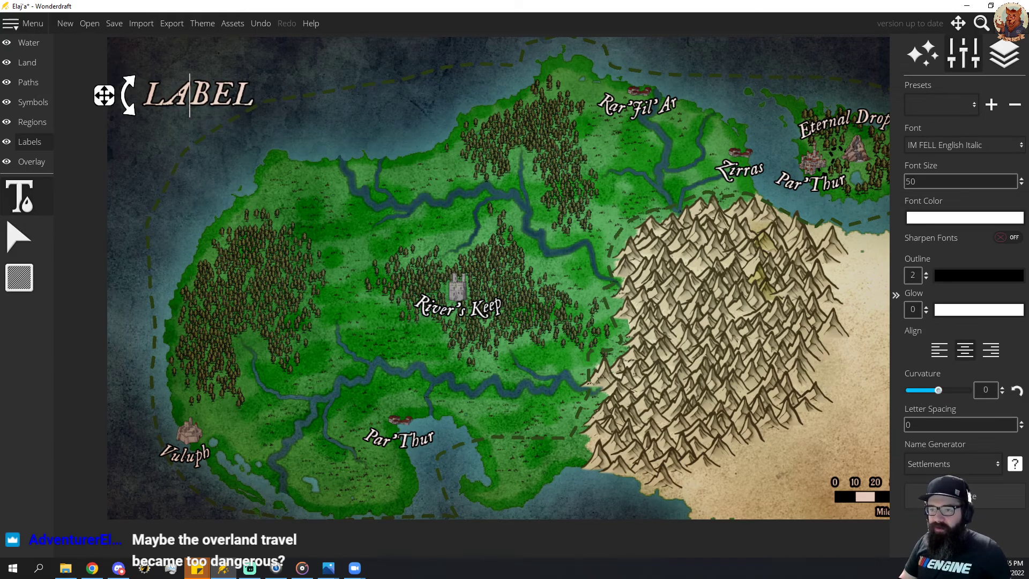
double_click(211, 93)
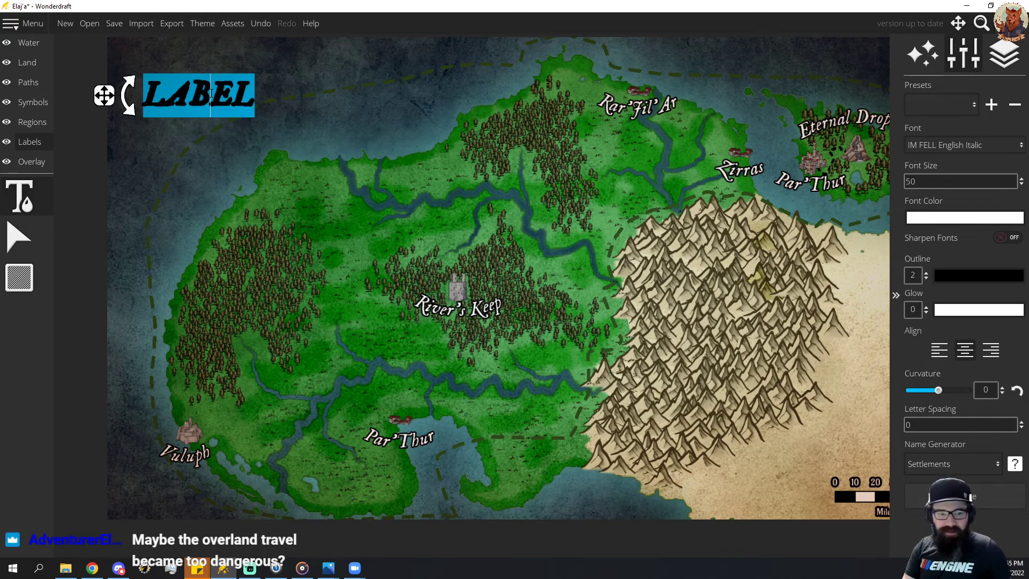
text(Elaj')
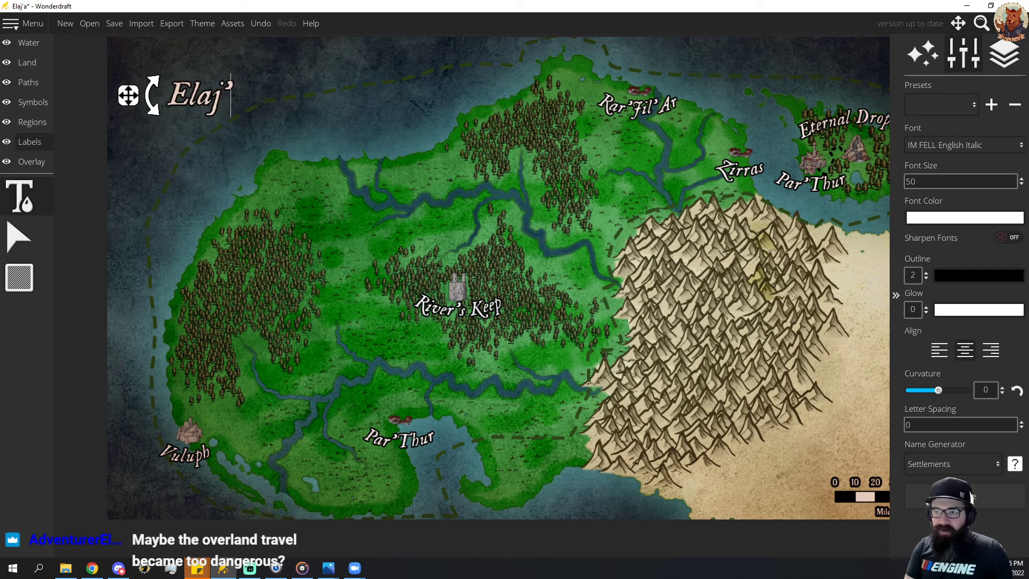
text(a)
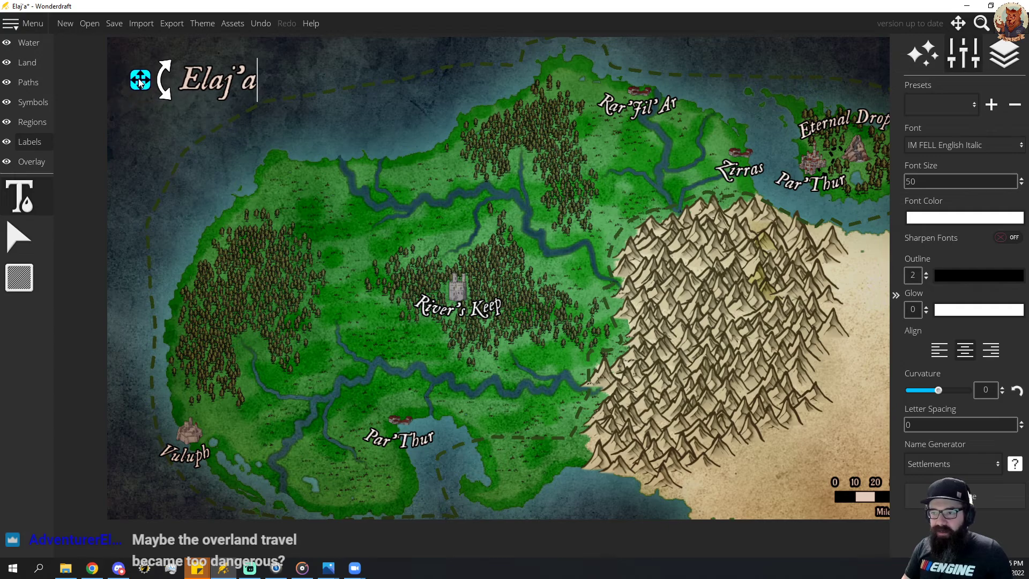
Set the Elaj'a title's font size to 75 and position it in the map's northwest corner.
drag(121, 95, 148, 71)
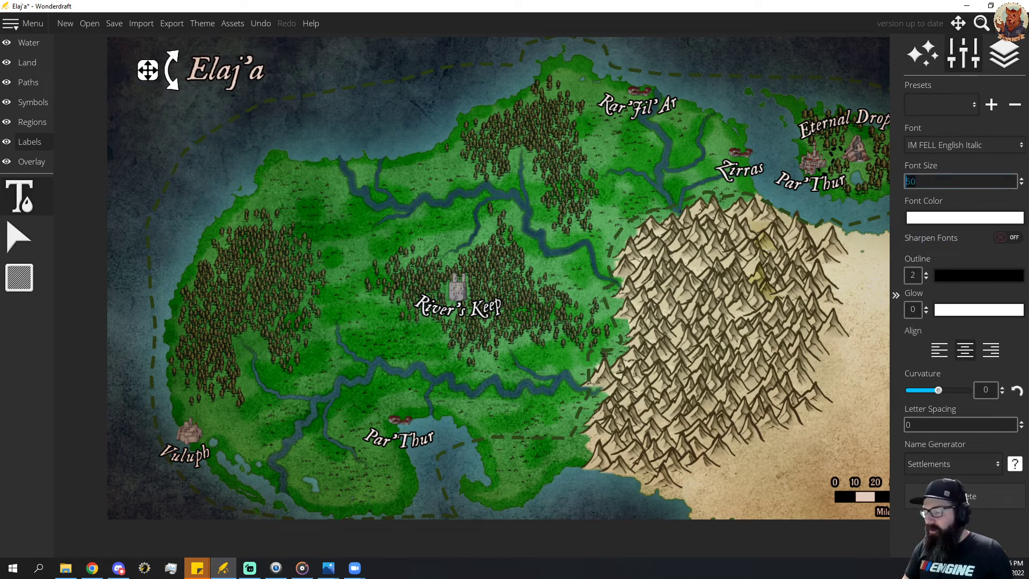
key(Return)
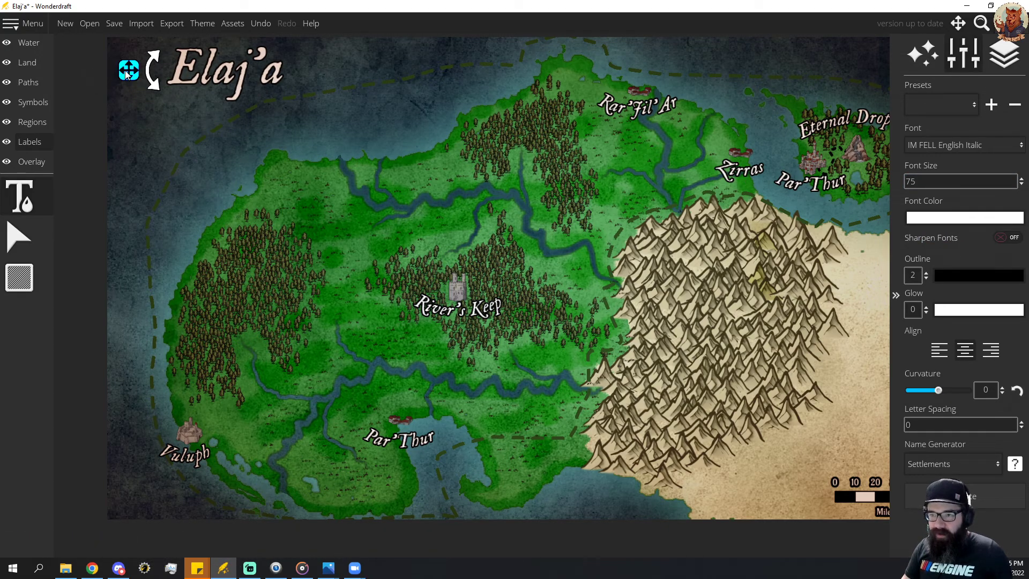
drag(127, 72, 130, 76)
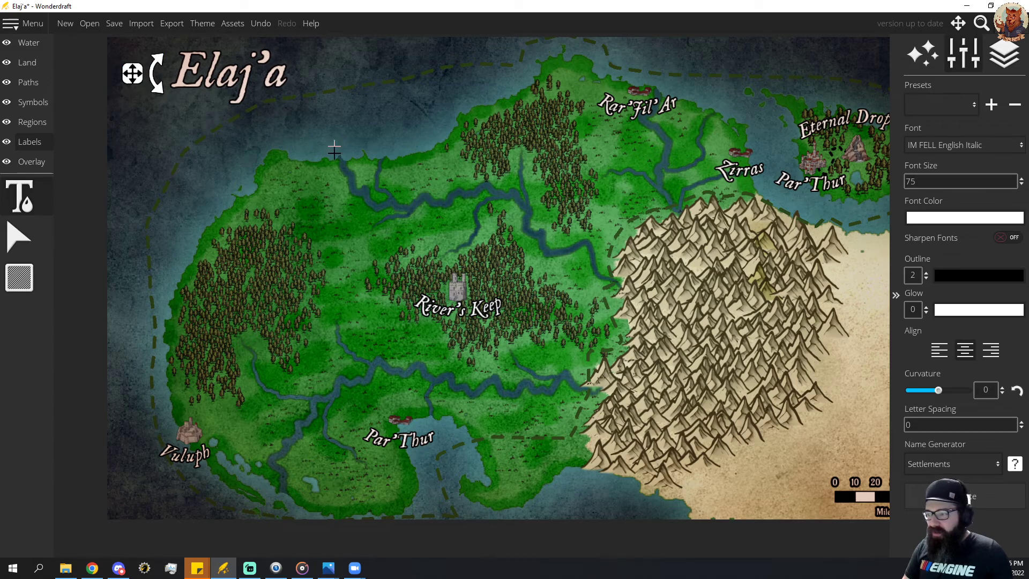
Place the sun-shaped compass rose symbol at scale 35 in the sea just east of the Elaj'a title.
drag(569, 274, 572, 302)
click(31, 101)
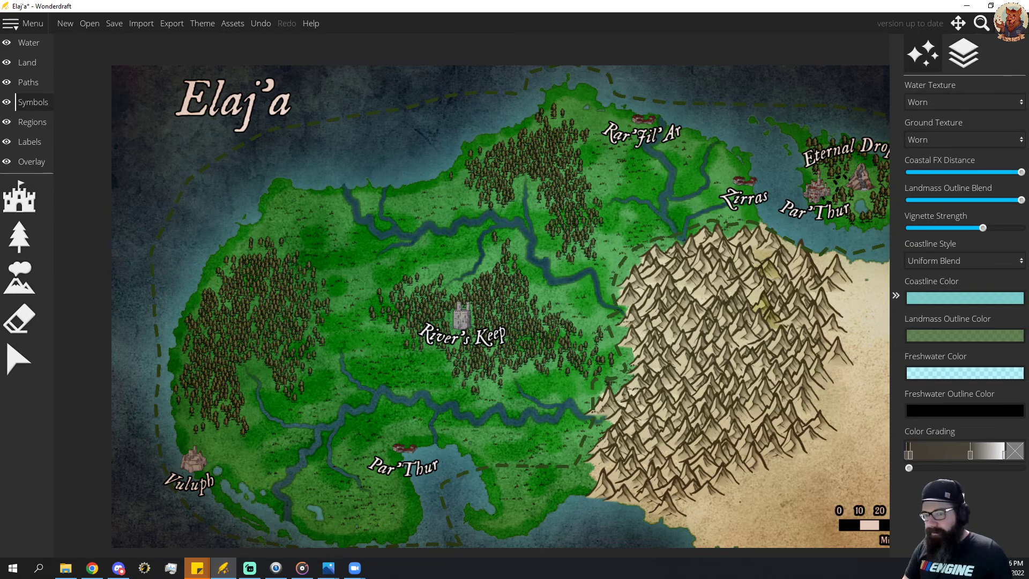
click(31, 255)
click(34, 198)
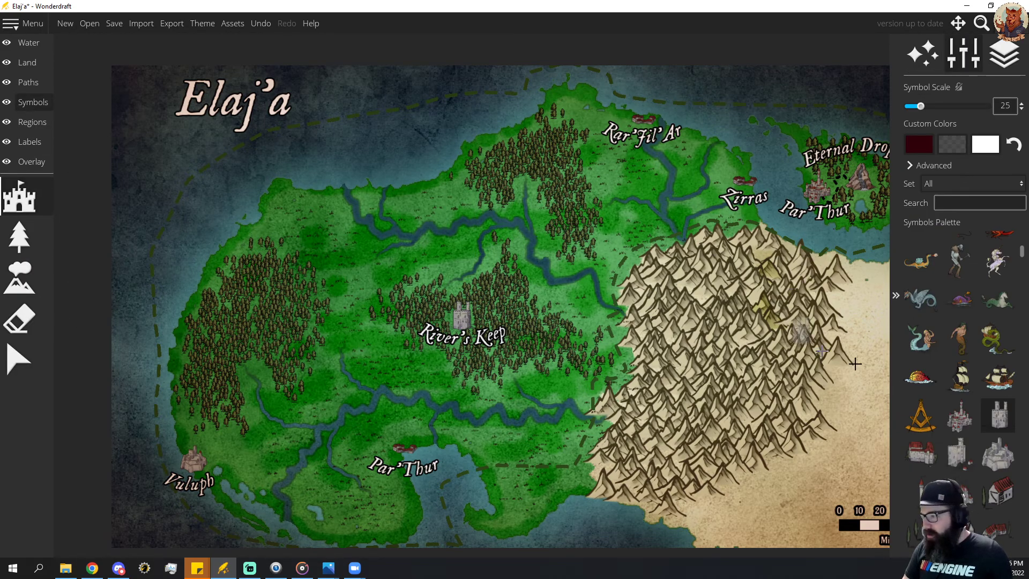
click(959, 485)
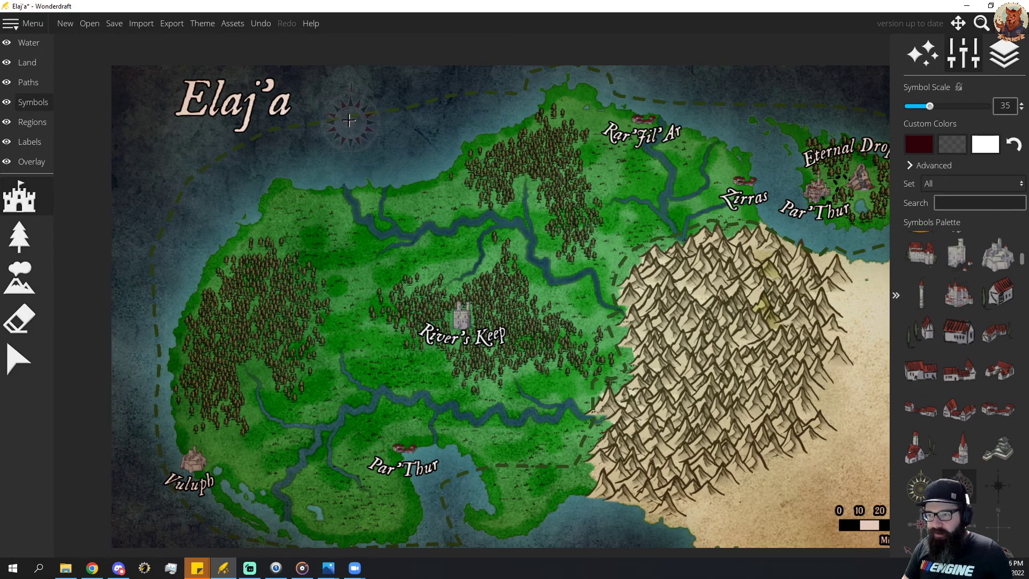
click(346, 119)
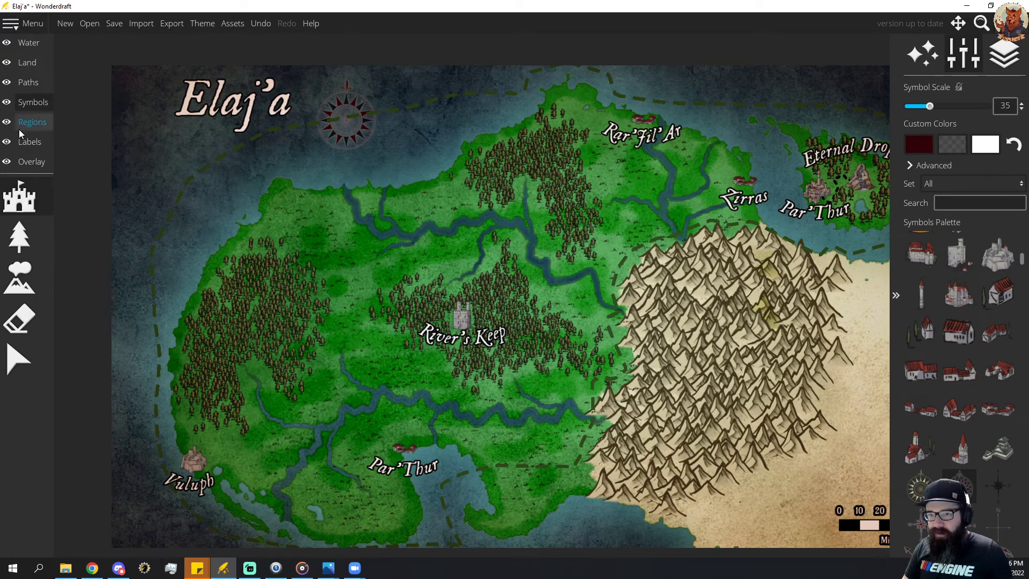
Move the compass rose into the map's northwest corner, west of the Elaj'a title, and deselect it.
click(22, 363)
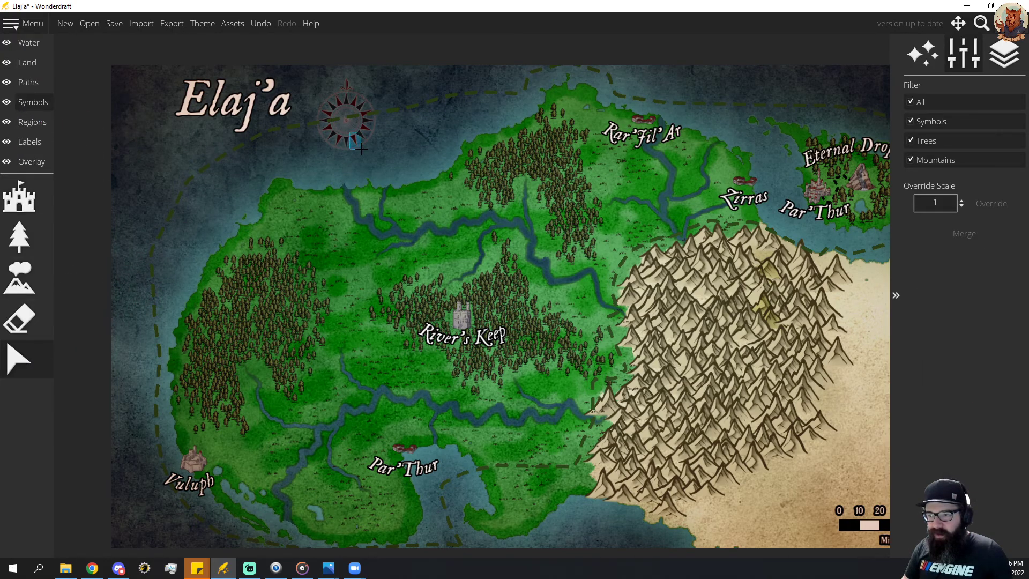
drag(347, 142, 153, 127)
click(147, 253)
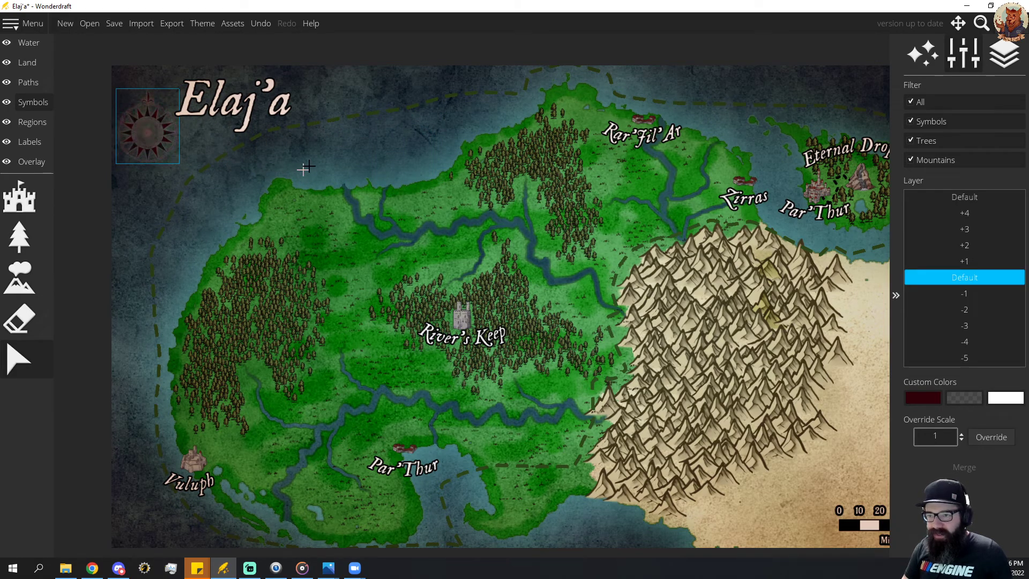
click(186, 199)
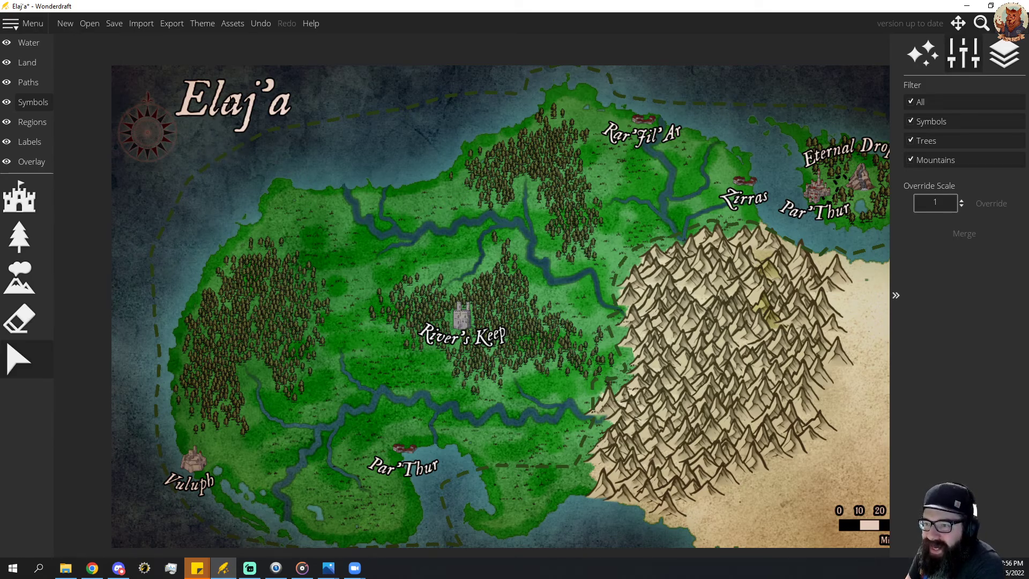
Move the Elaj'a title slightly down and east so it lines up beside the compass rose.
click(29, 142)
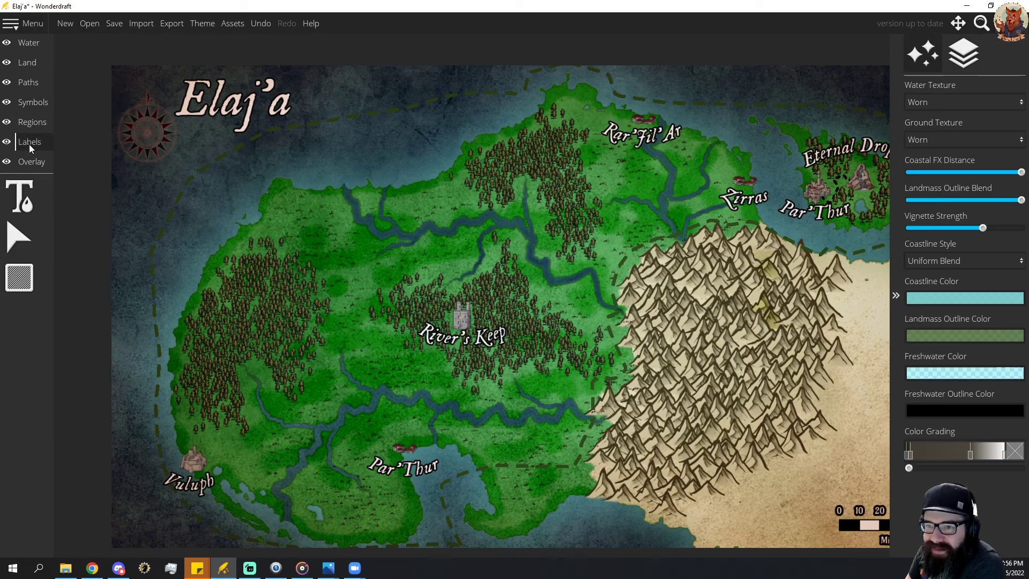
click(17, 243)
click(234, 107)
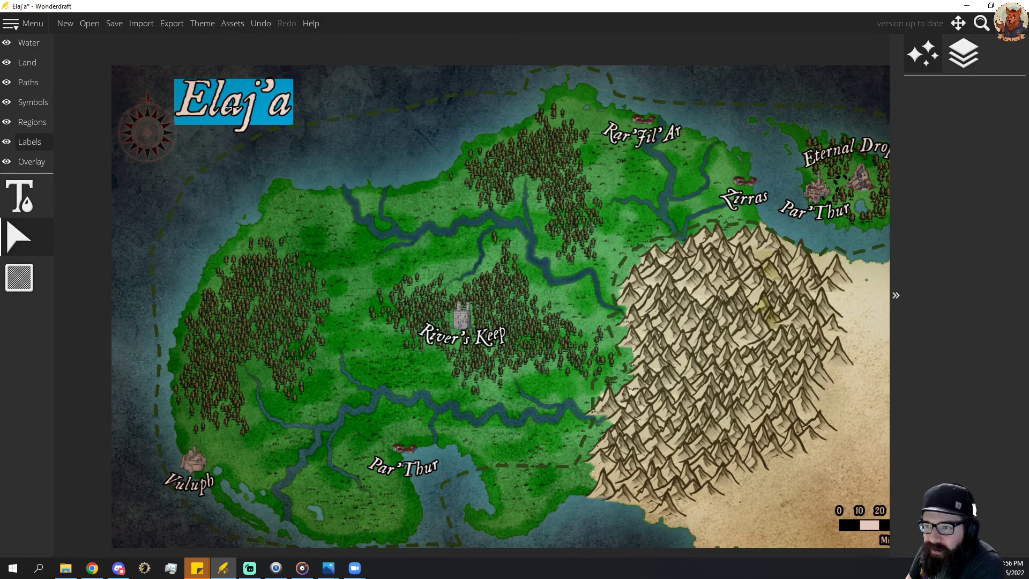
drag(232, 107, 238, 137)
click(348, 164)
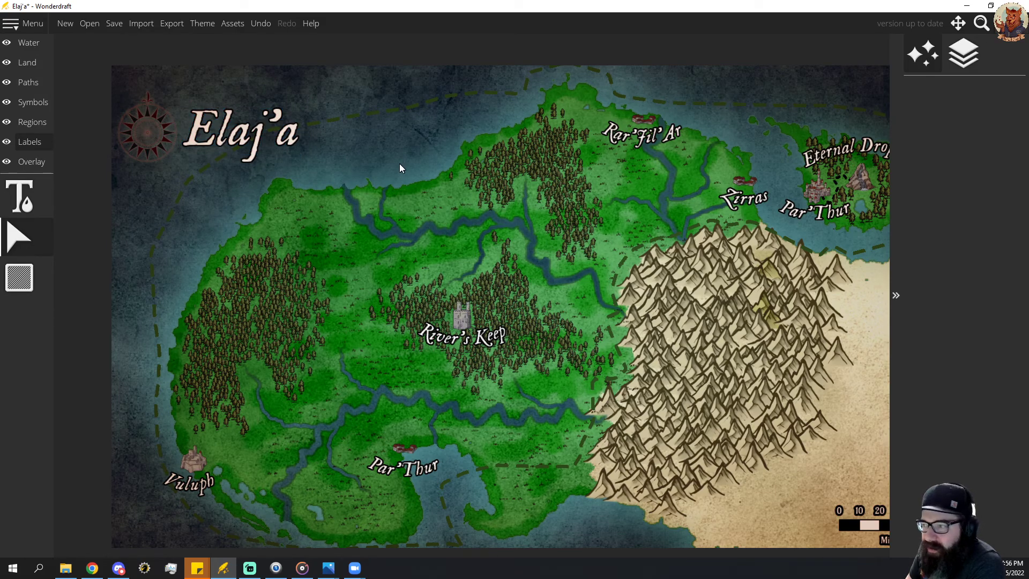
Add a label in the River's Keep label style, size 28 and curvature -0.2, over the middle of the western forest.
scroll(417, 171, down, 2)
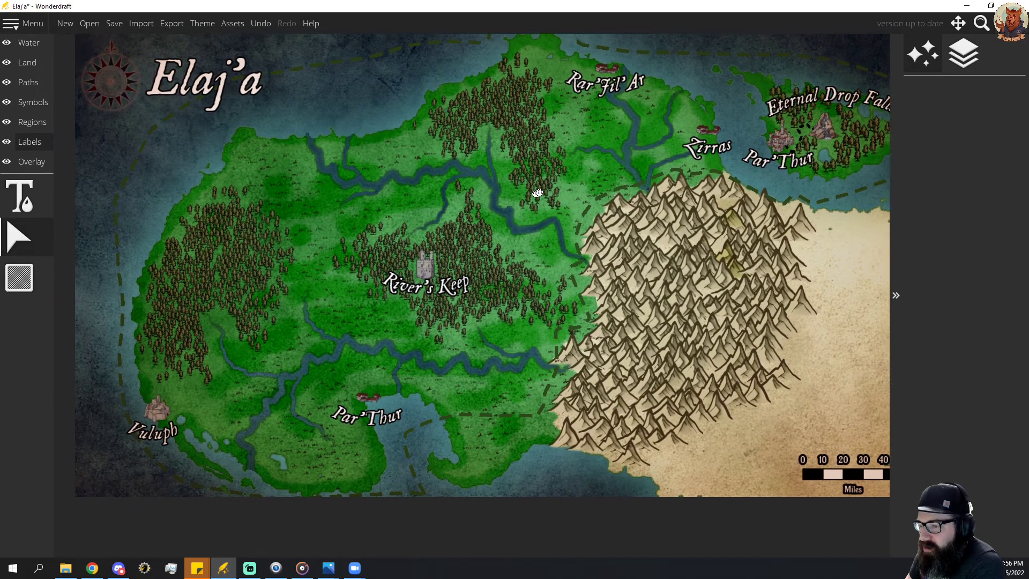
scroll(307, 208, down, 2)
click(19, 197)
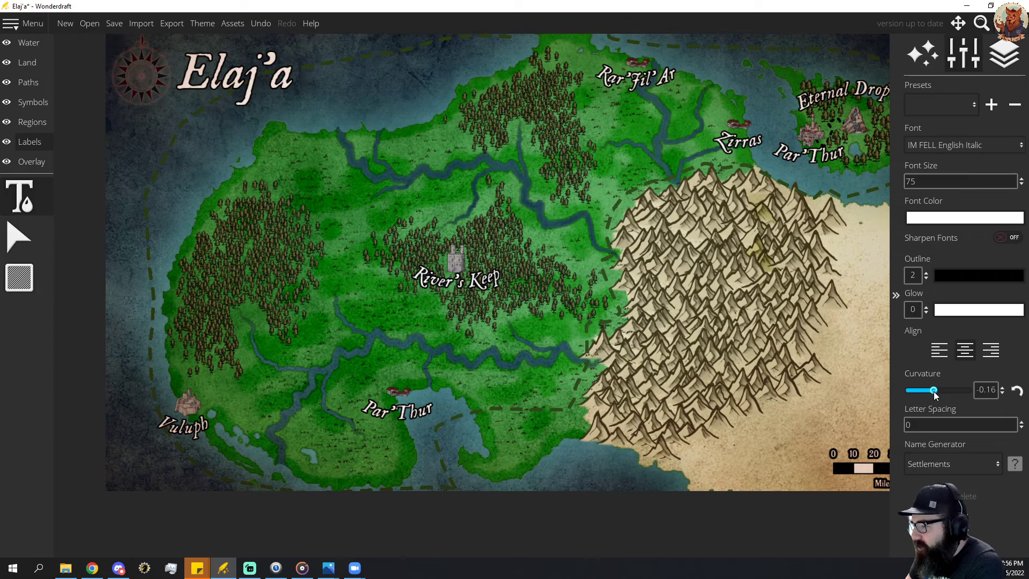
drag(938, 390, 936, 392)
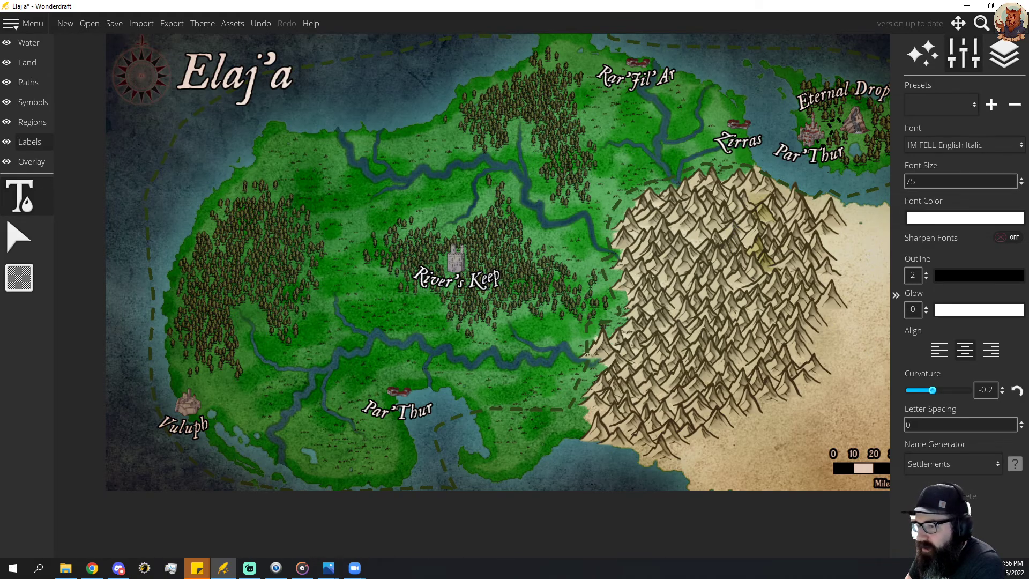
click(456, 277)
click(232, 270)
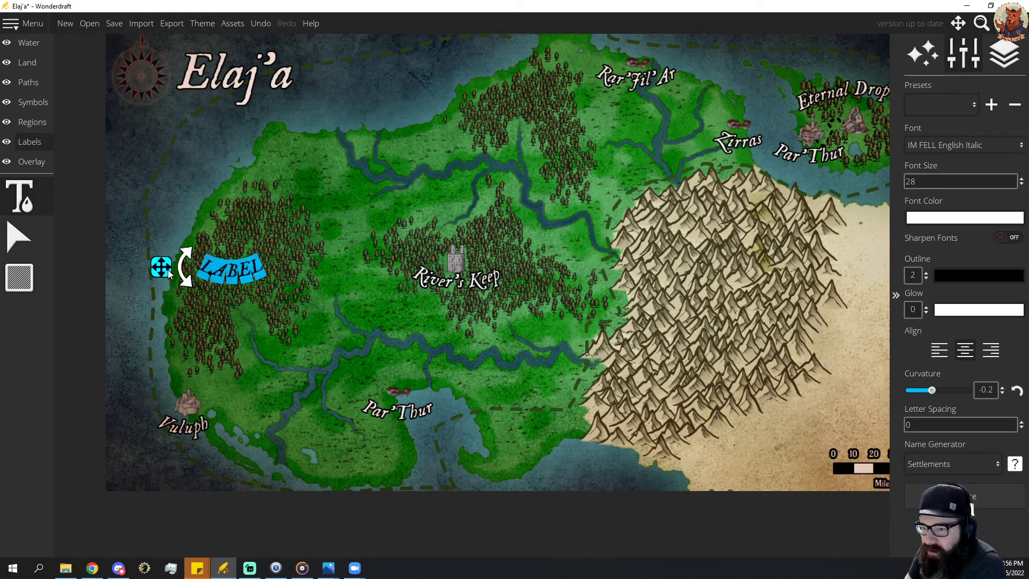
drag(164, 269, 182, 256)
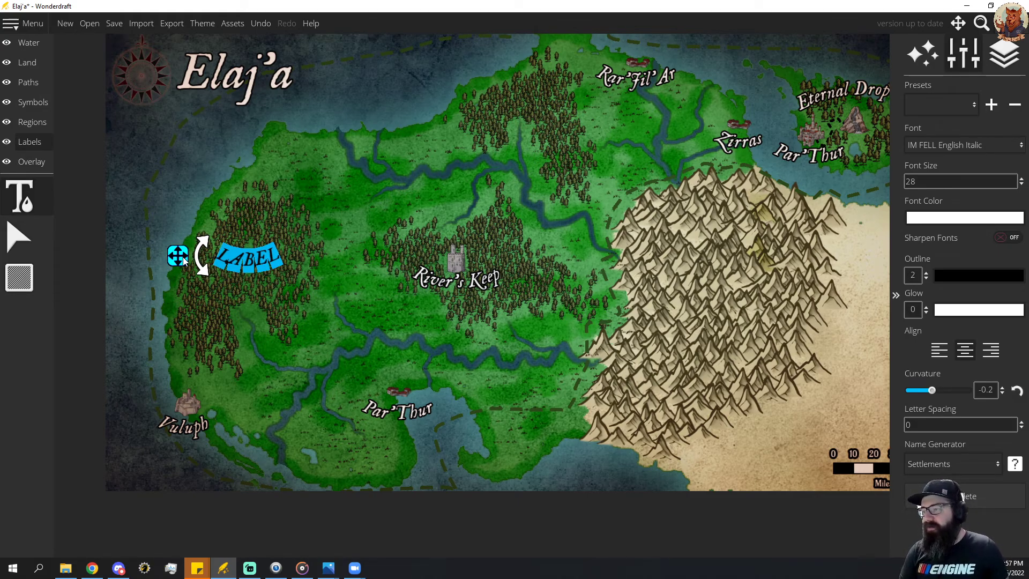
Clear the western forest label's placeholder text and paste in the name "Groovy Harlequin Forest".
key(BackSpace)
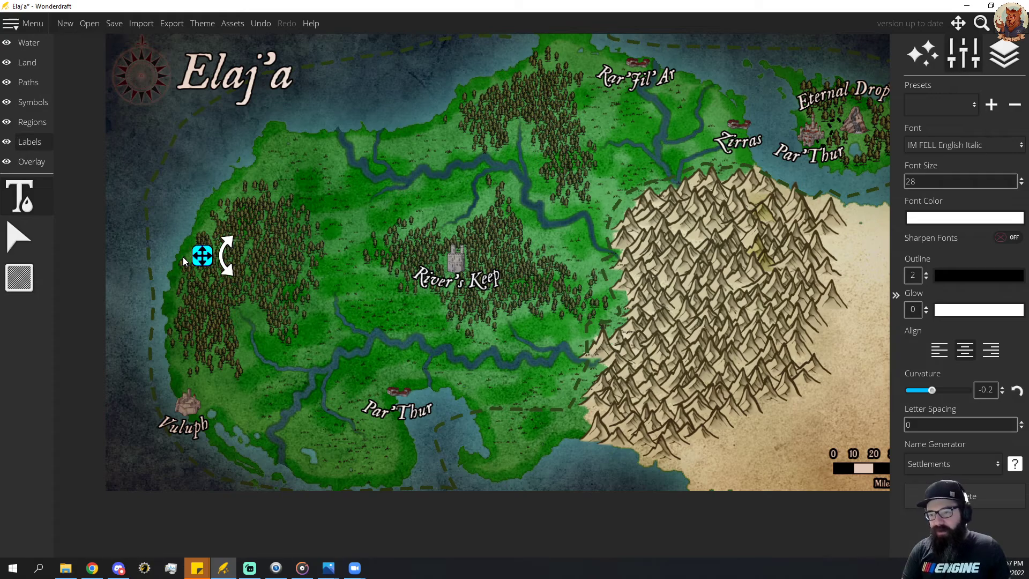
key(BackSpace)
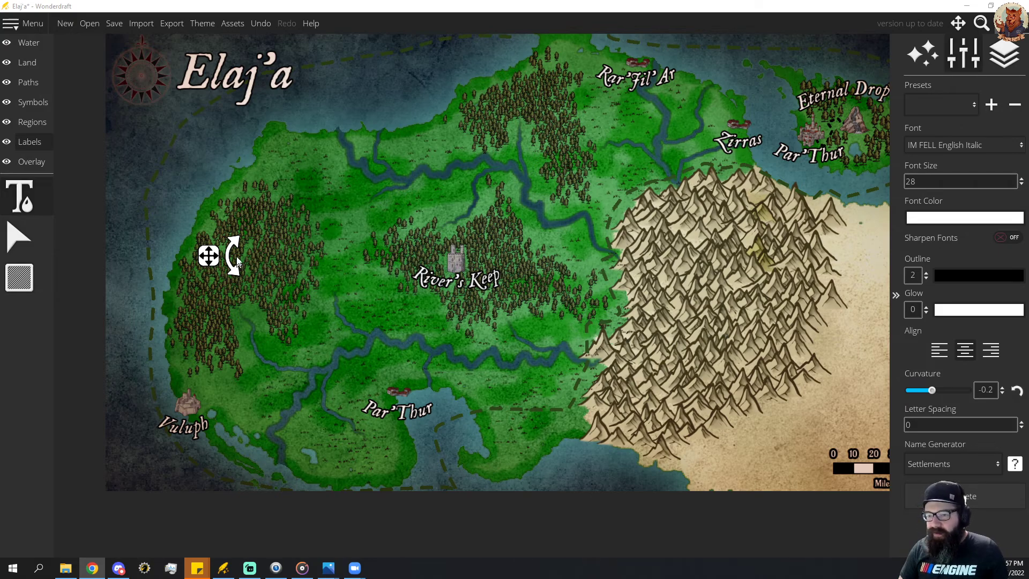
click(218, 253)
drag(142, 254, 220, 269)
text(Groovy Harlequin Forest)
click(245, 273)
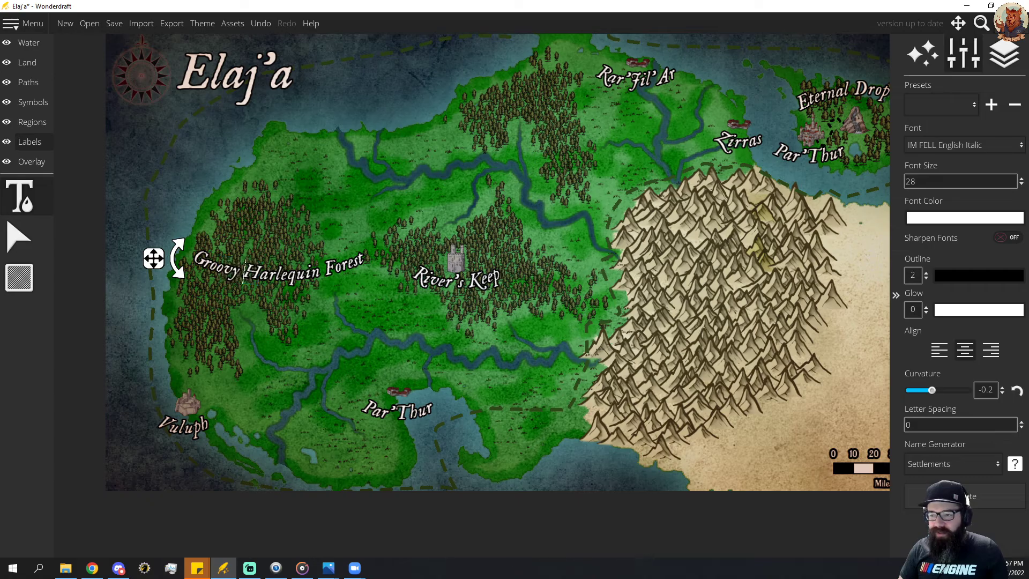
Shorten the western forest label to "Harlequin Forest" and center it over the trees.
key(BackSpace)
key(BackSpace)
key(BackSpace)
key(BackSpace)
key(BackSpace)
key(BackSpace)
key(BackSpace)
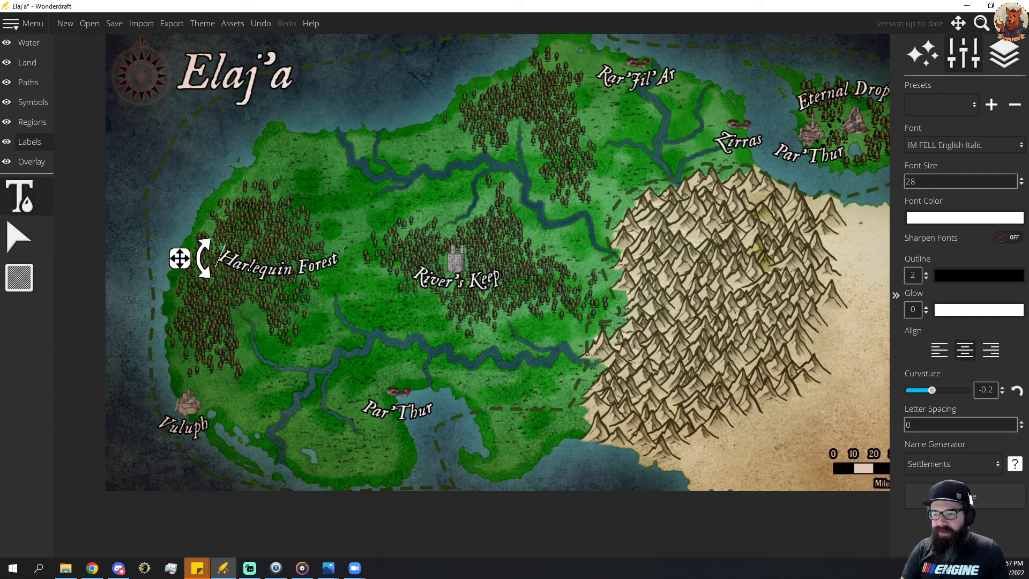
drag(179, 260, 146, 266)
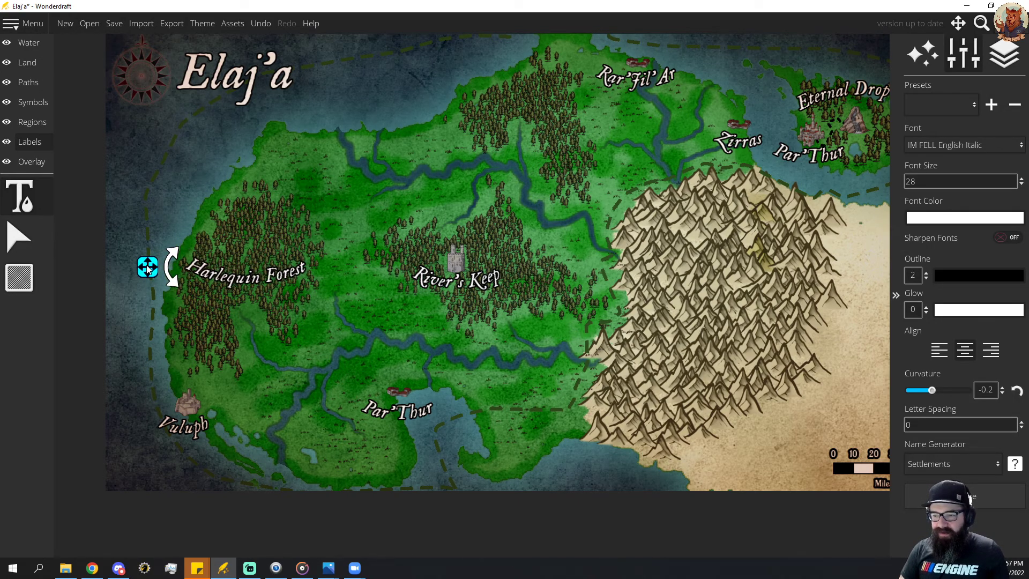
Add a label in the same style over the northern forest, paste in the name "Cottlemer Woods" and center it on the trees.
click(528, 115)
drag(459, 114, 461, 119)
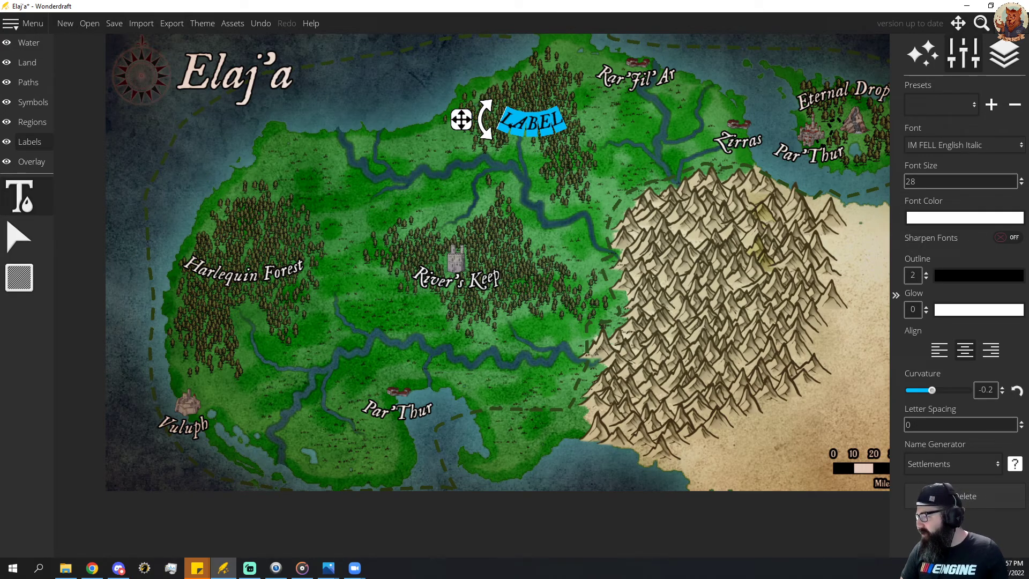
key(alt+Tab)
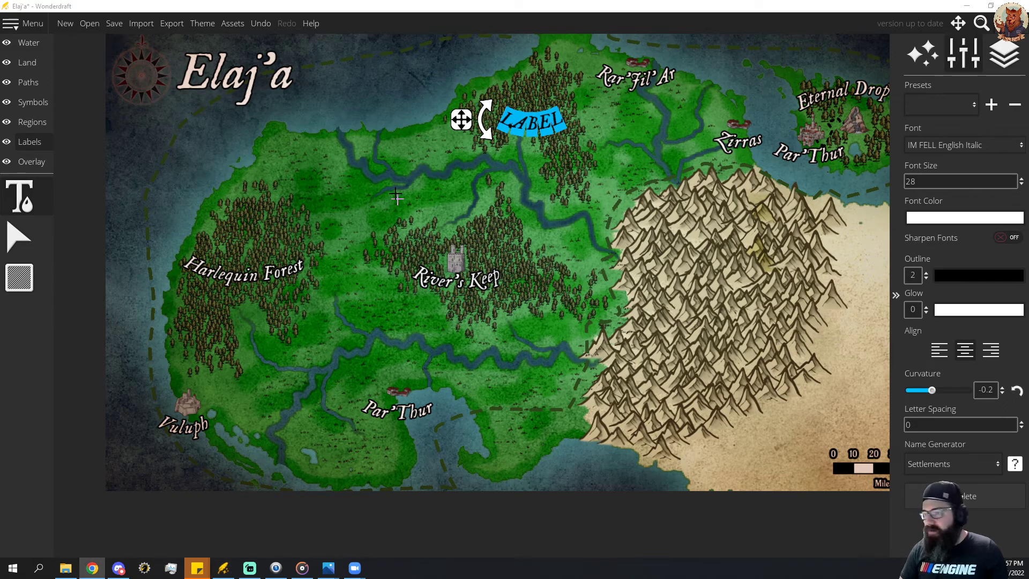
key(alt+Tab)
text(Cottlemer Woods)
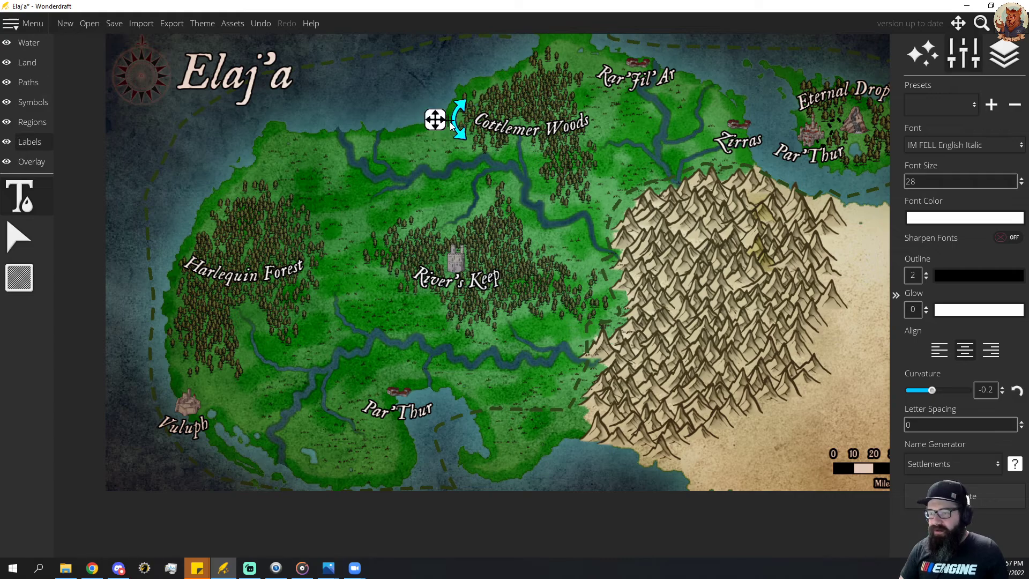
drag(437, 121, 433, 121)
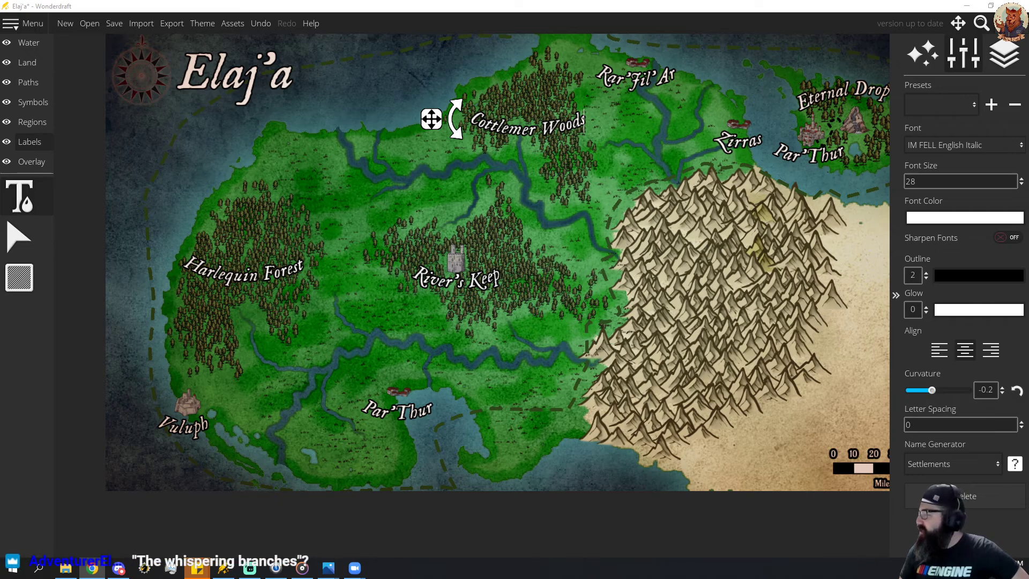
drag(535, 236, 556, 216)
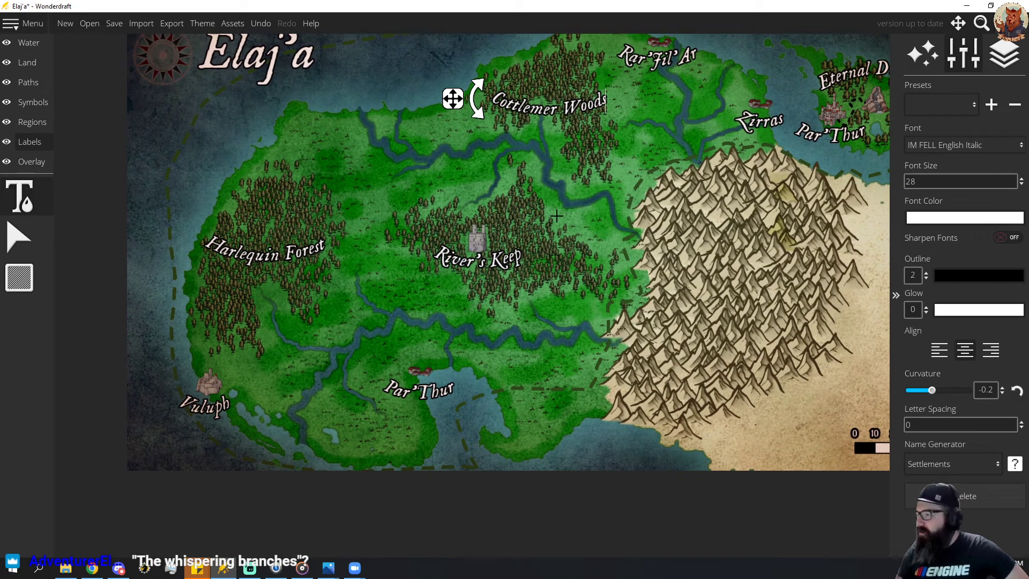
drag(761, 171, 619, 209)
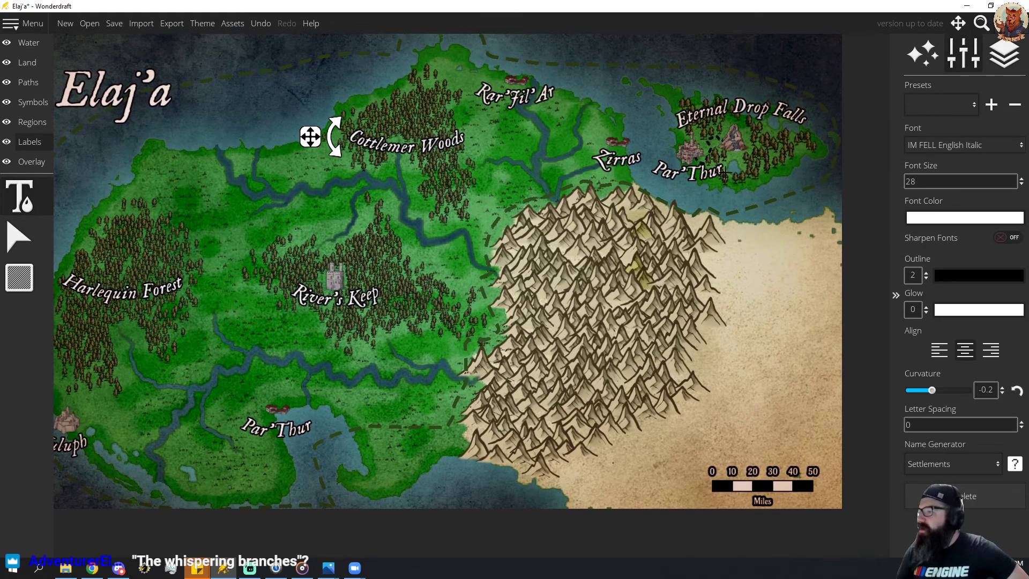
mouse_move(618, 244)
mouse_down()
mouse_move(638, 231)
mouse_move(629, 238)
mouse_up()
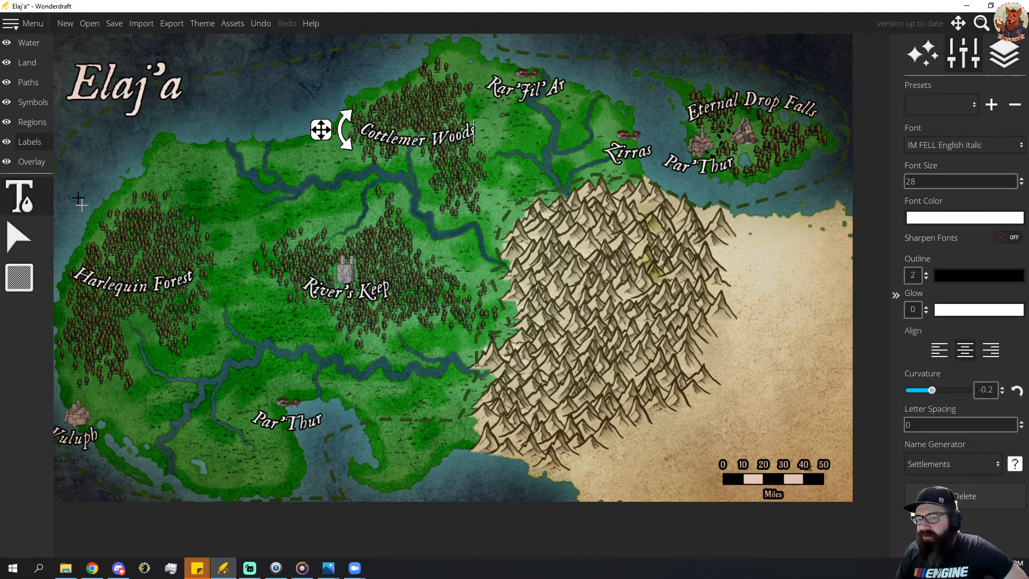
click(41, 84)
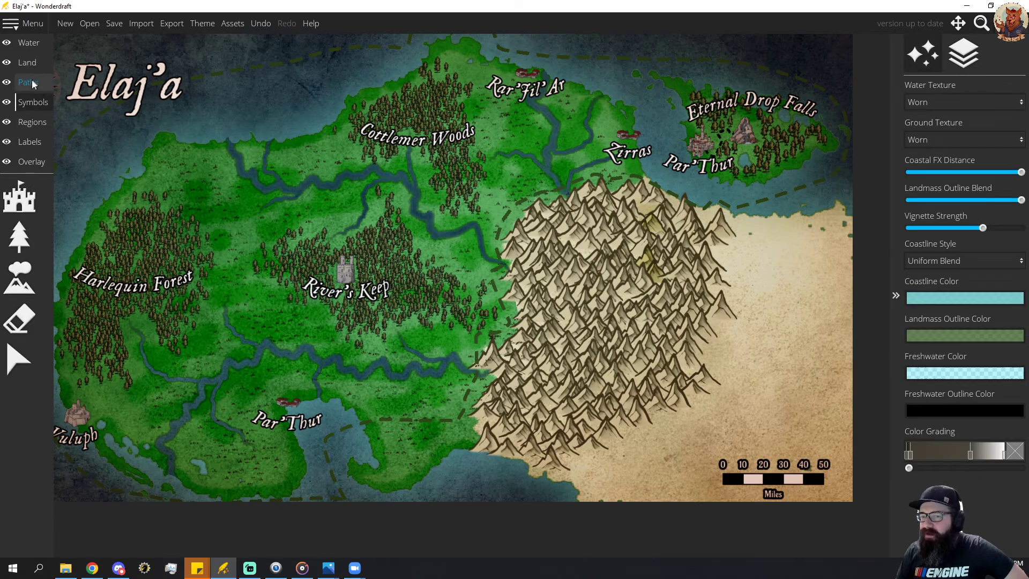
click(31, 83)
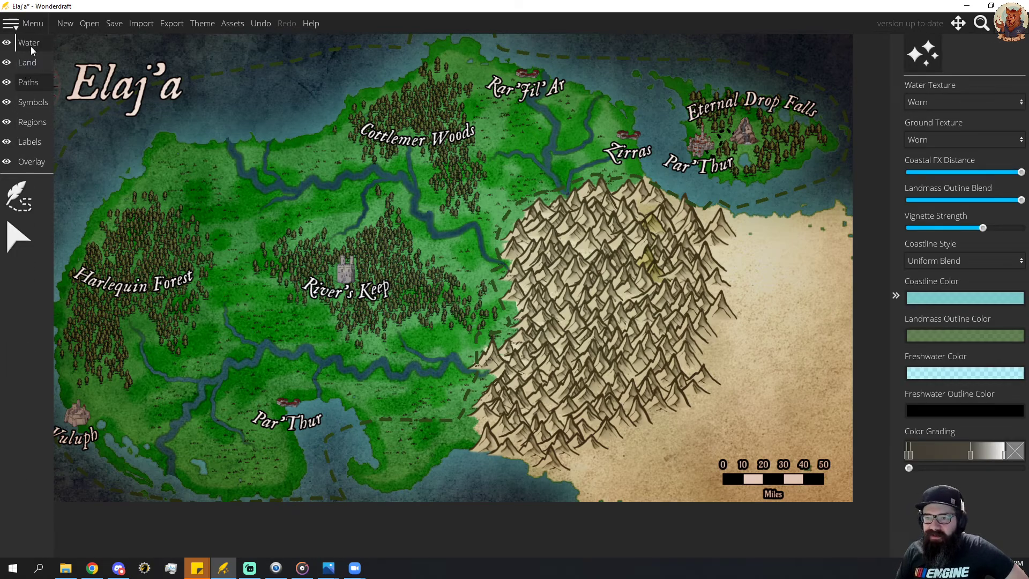
click(31, 46)
click(29, 82)
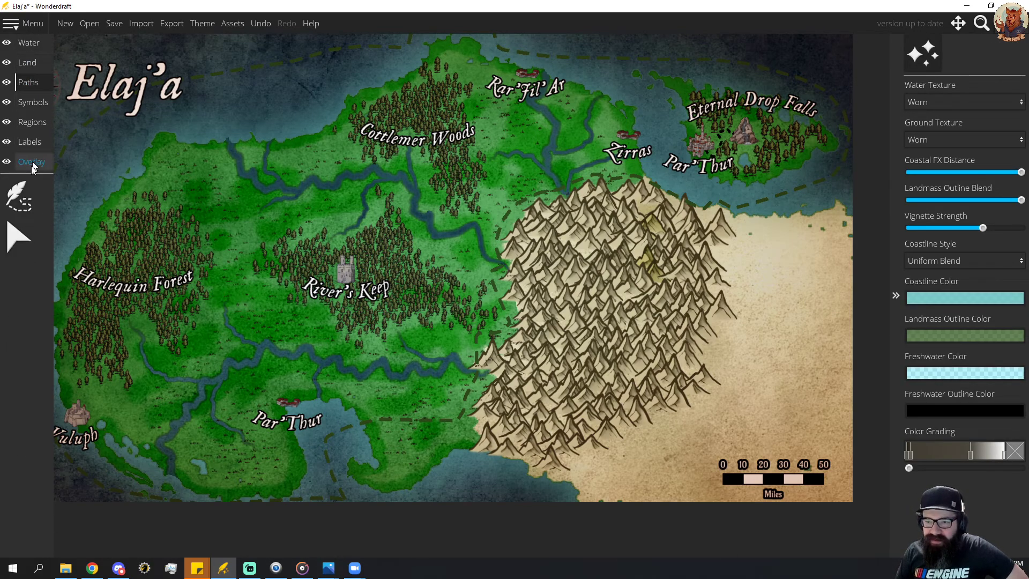
Try scattering dark bare-tree symbols at scale 35 over the forest around River's Keep.
click(32, 102)
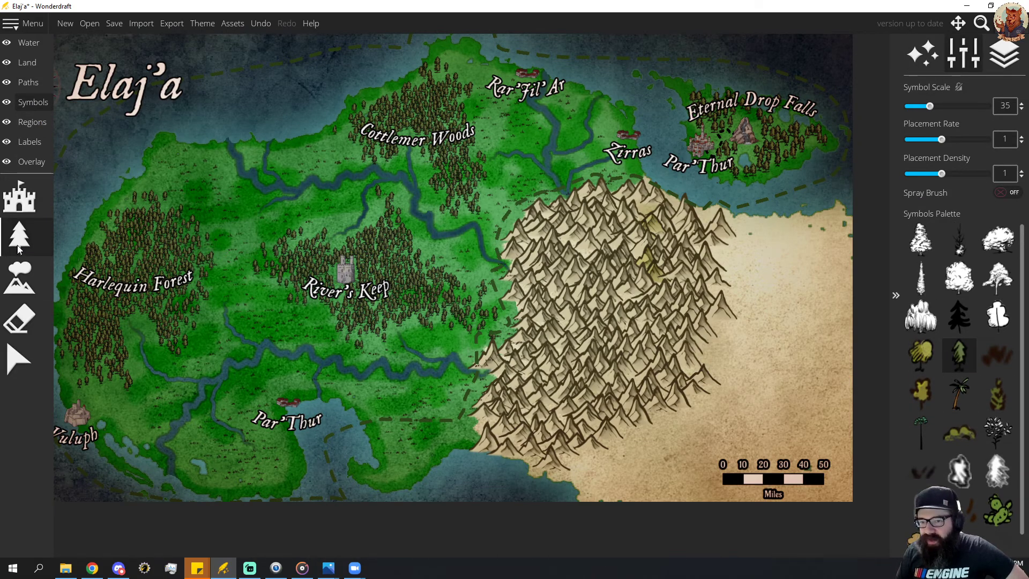
click(20, 199)
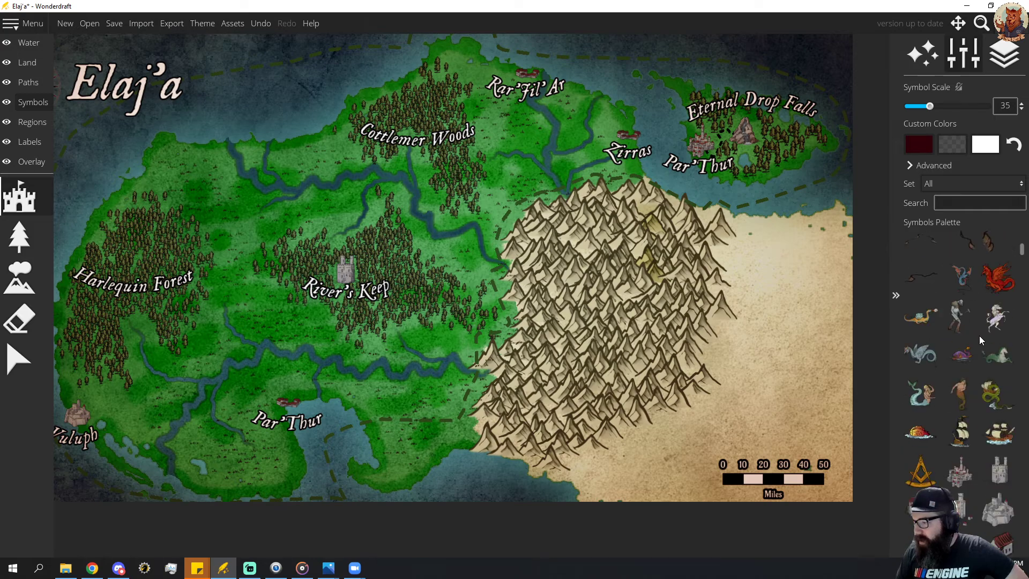
scroll(981, 349, down, 6)
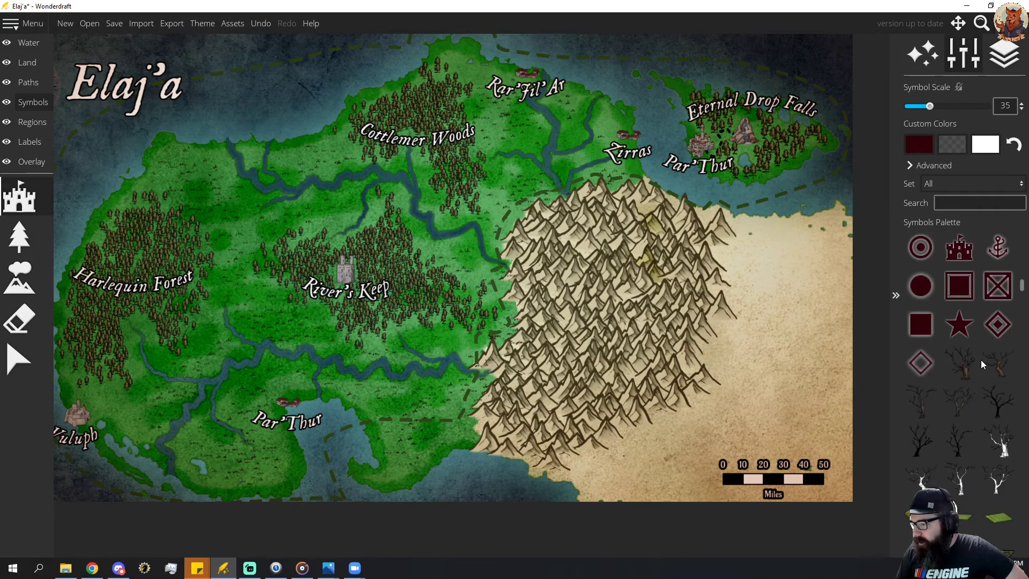
click(916, 403)
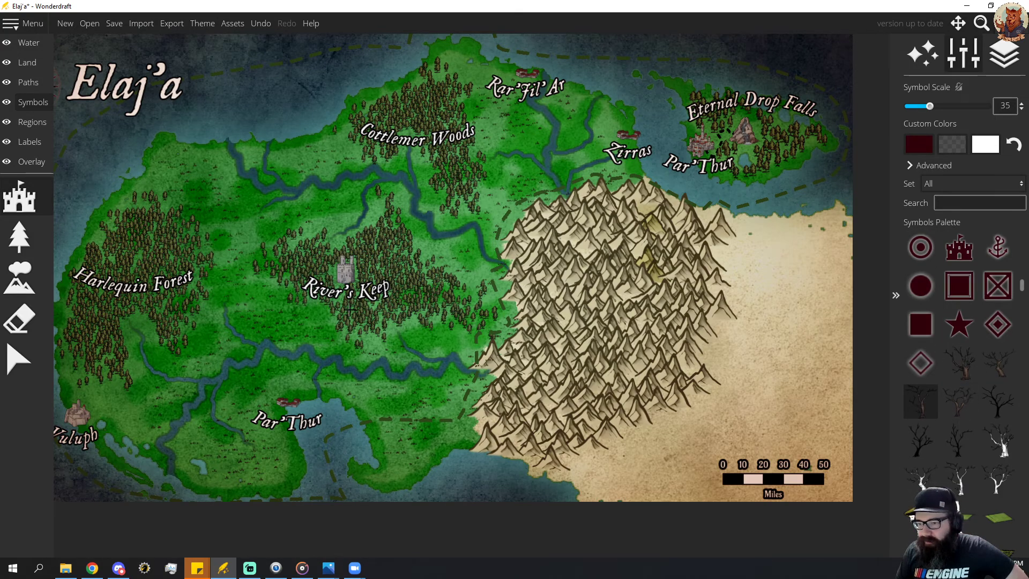
scroll(351, 310, up, 1)
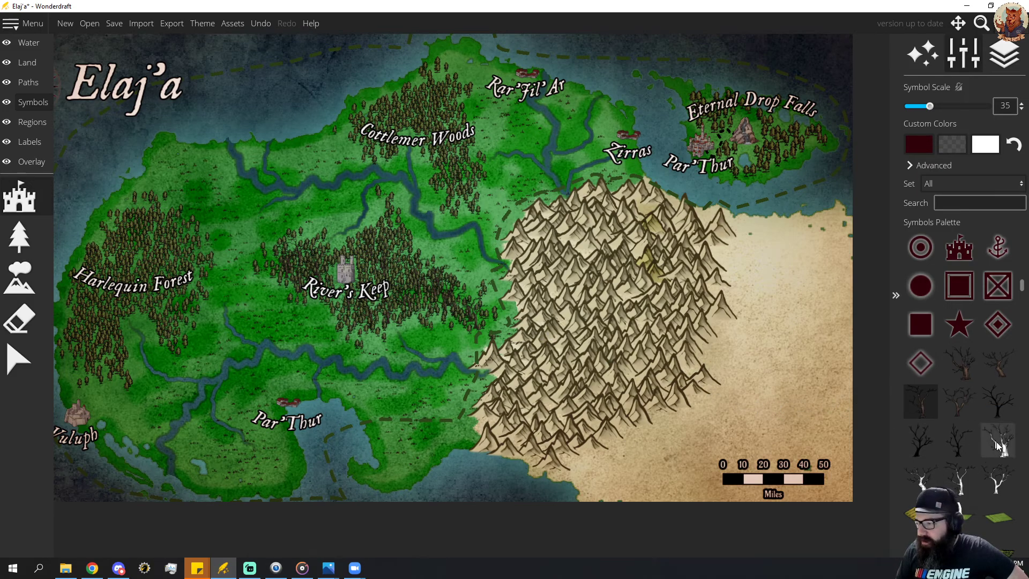
click(998, 405)
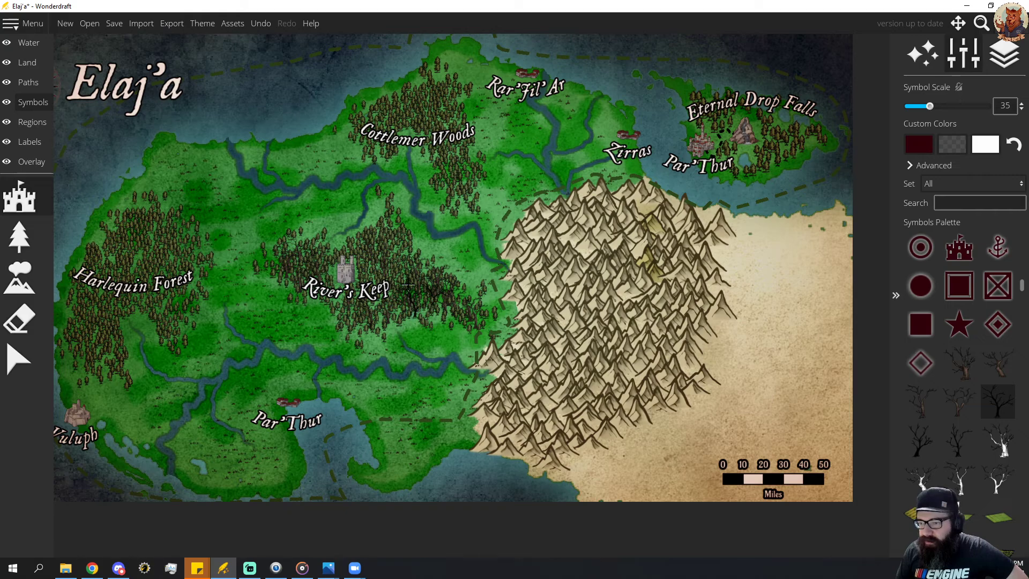
mouse_move(408, 285)
mouse_down()
mouse_move(389, 230)
mouse_move(396, 300)
mouse_move(387, 313)
mouse_move(373, 265)
mouse_move(302, 252)
mouse_move(353, 327)
mouse_up()
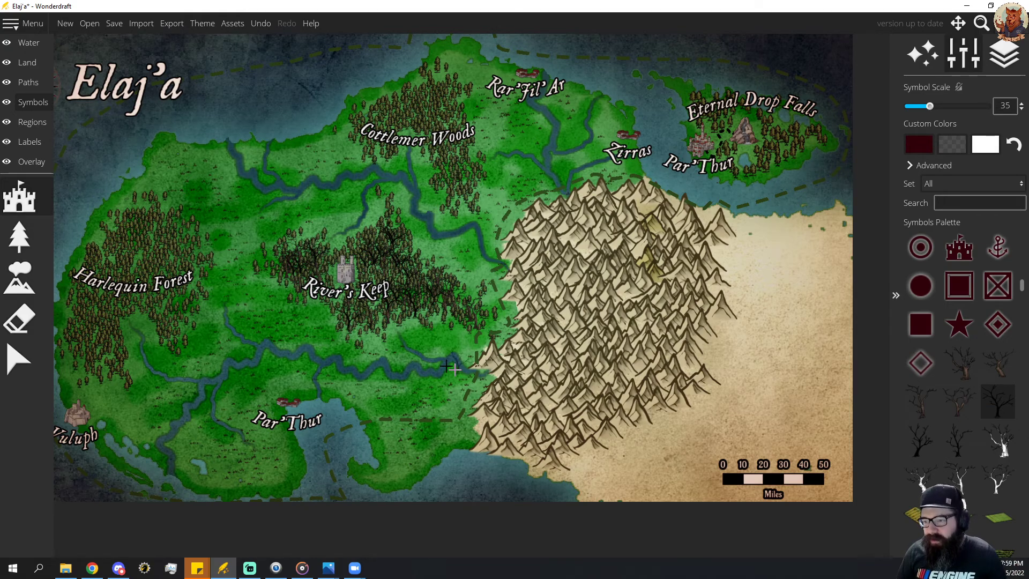
Undo the last bare-tree symbols painted in the River's Keep forest.
key(ctrl+z)
key(ctrl+z)
key(ctrl+z)
key(ctrl+z)
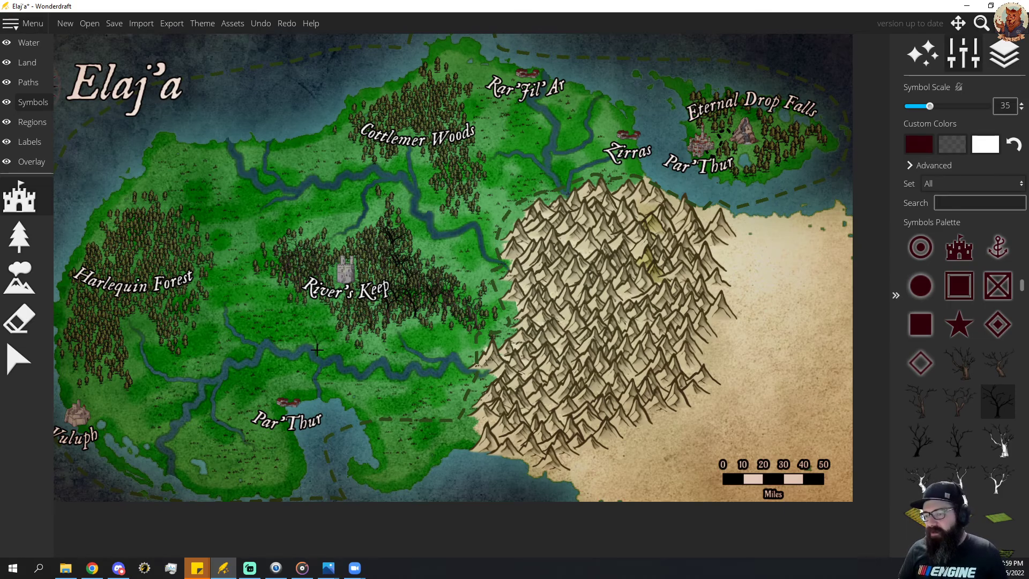
key(ctrl+z)
key(ctrl+z)
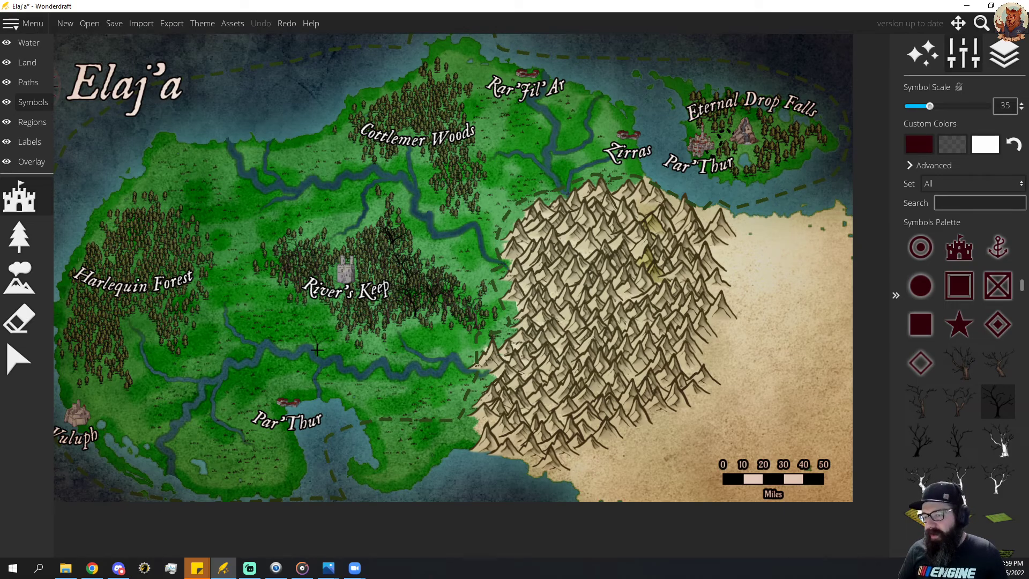
Erase the whole forest and the keep symbol around the River's Keep label, enlarging the eraser to size 60.
click(19, 321)
click(409, 296)
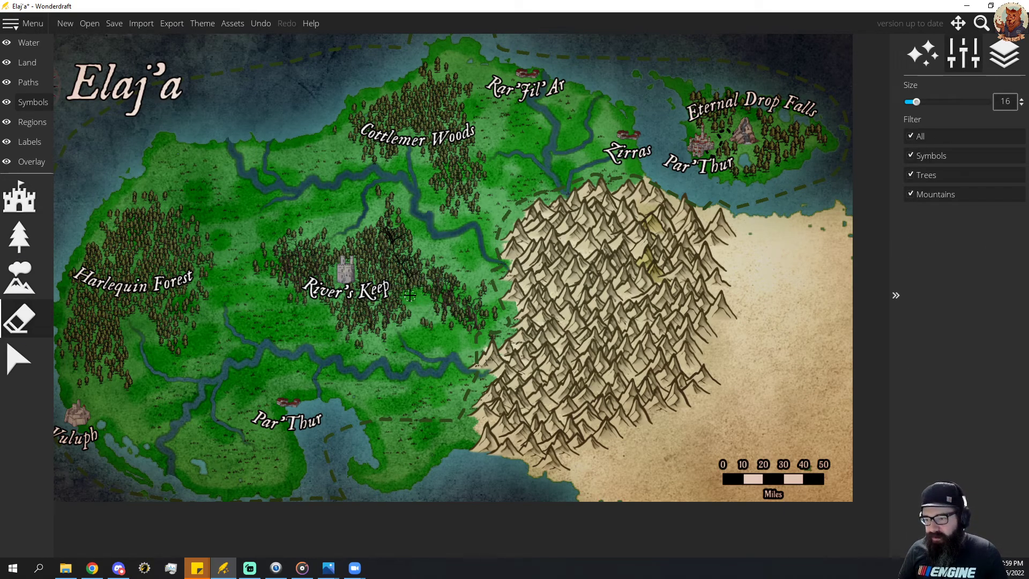
mouse_move(409, 295)
mouse_down()
mouse_move(392, 232)
mouse_move(375, 216)
mouse_move(407, 266)
mouse_move(459, 308)
mouse_move(437, 299)
mouse_move(345, 309)
mouse_move(286, 256)
mouse_move(285, 269)
mouse_move(297, 268)
mouse_move(377, 253)
mouse_move(386, 274)
mouse_move(362, 321)
mouse_move(350, 320)
mouse_move(333, 310)
mouse_move(406, 249)
mouse_move(393, 240)
mouse_move(438, 283)
mouse_move(408, 313)
mouse_move(374, 279)
mouse_move(387, 305)
mouse_move(299, 296)
mouse_move(311, 266)
mouse_move(297, 249)
mouse_move(305, 242)
mouse_move(318, 250)
mouse_move(315, 273)
mouse_move(392, 288)
mouse_move(364, 248)
mouse_move(376, 241)
mouse_move(423, 275)
mouse_move(455, 324)
mouse_move(478, 307)
mouse_up()
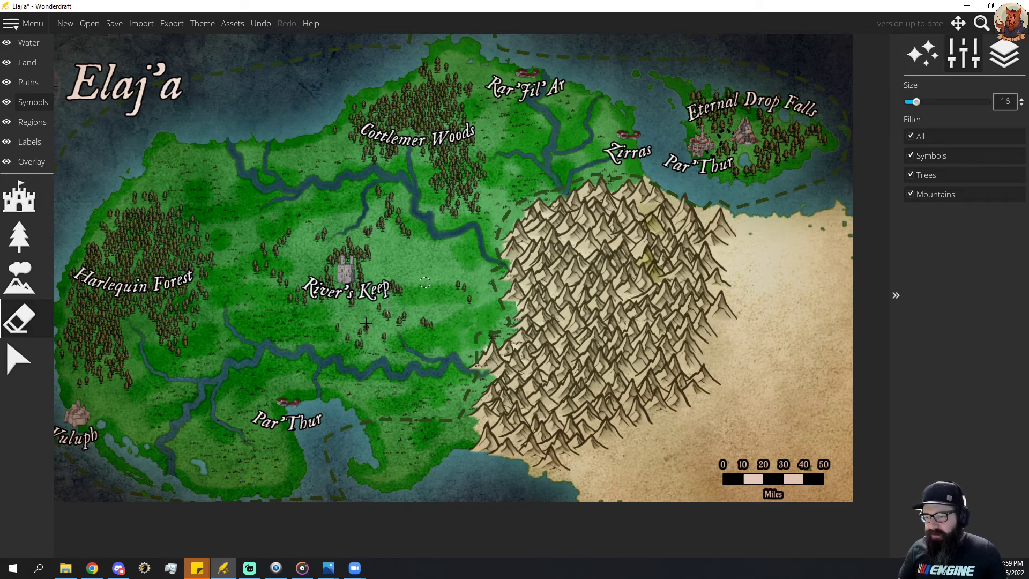
drag(366, 323, 323, 327)
scroll(338, 290, up, 11)
mouse_move(265, 310)
mouse_down()
mouse_move(306, 237)
mouse_move(365, 239)
mouse_move(353, 224)
mouse_move(382, 220)
mouse_move(416, 256)
mouse_move(357, 278)
mouse_move(379, 289)
mouse_up()
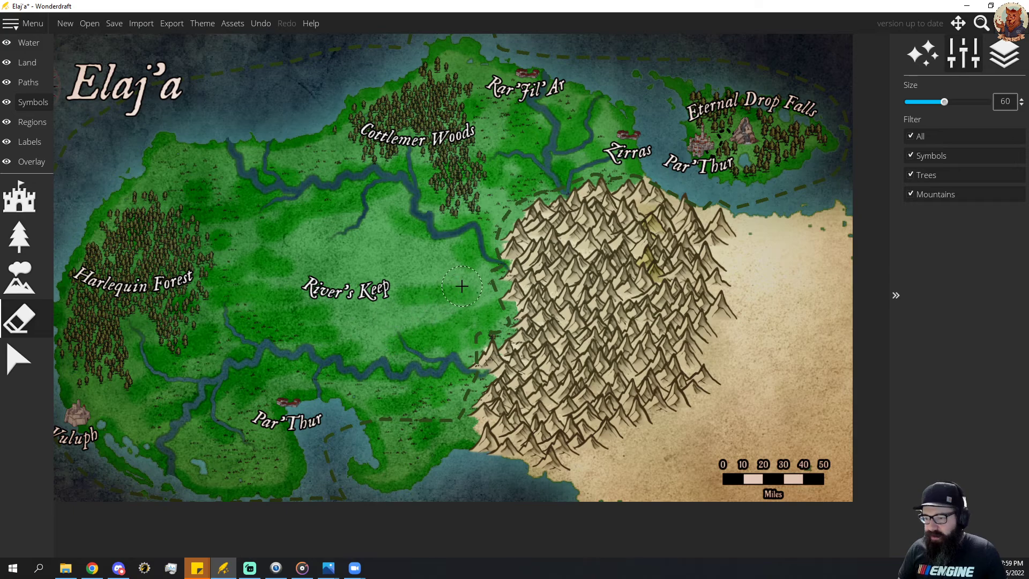
Place the grey twin-towered keep symbol at scale 25 just above the River's Keep label.
click(19, 197)
scroll(965, 402, up, 10)
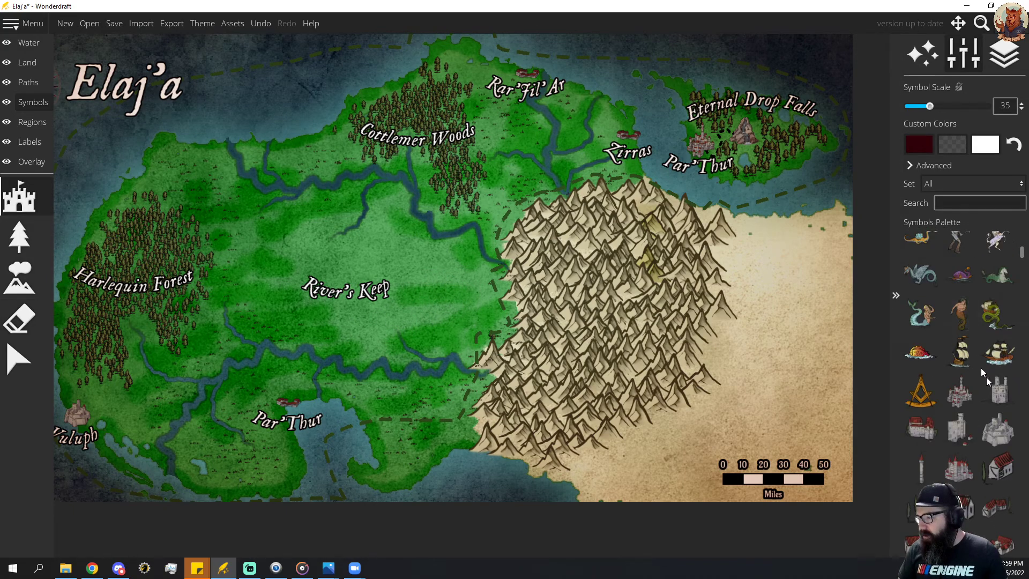
click(998, 389)
scroll(349, 277, down, 3)
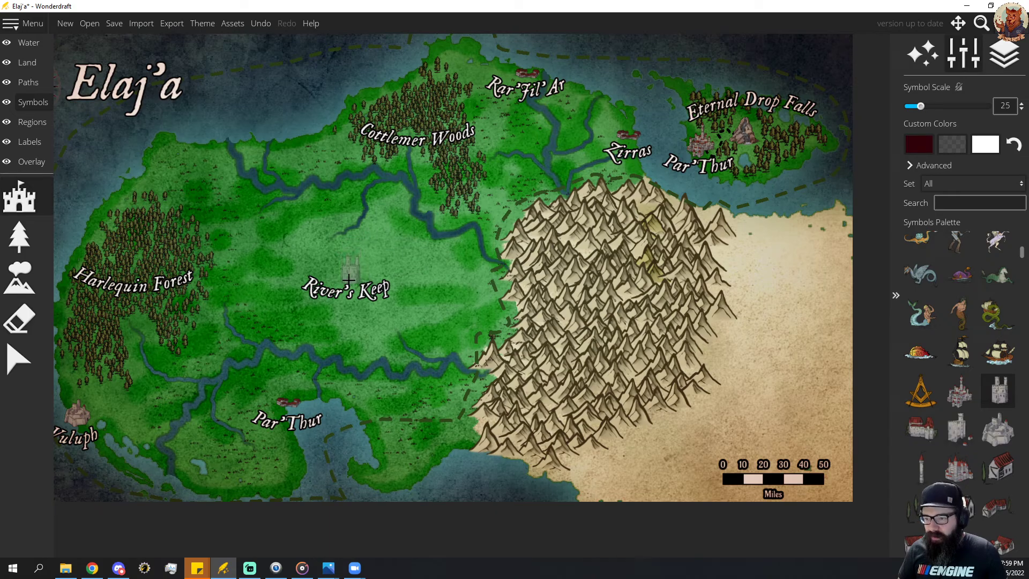
click(349, 277)
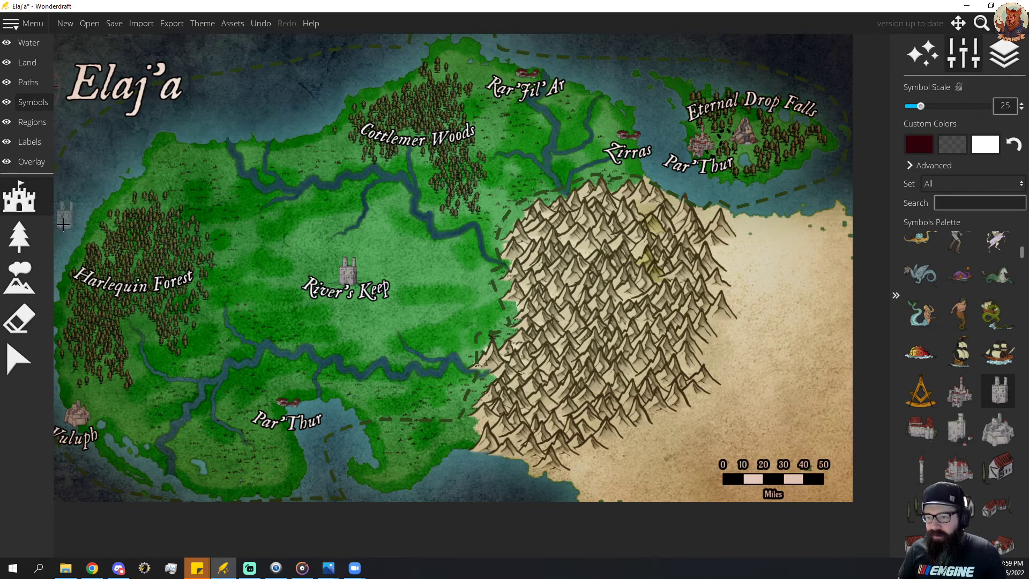
Scatter small tuft symbols from the tree set at scale 25 on the ground around River's Keep.
click(30, 141)
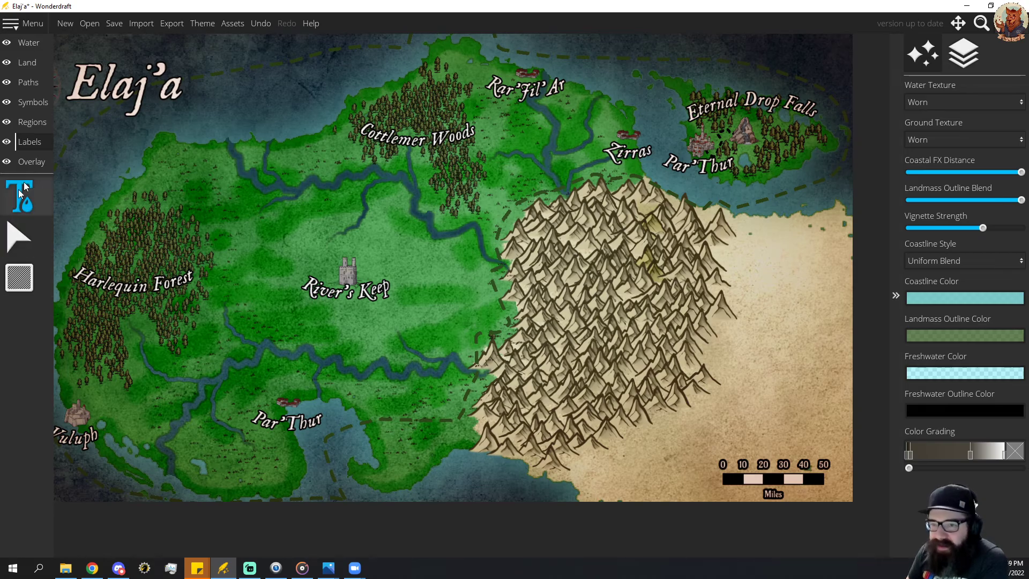
click(24, 102)
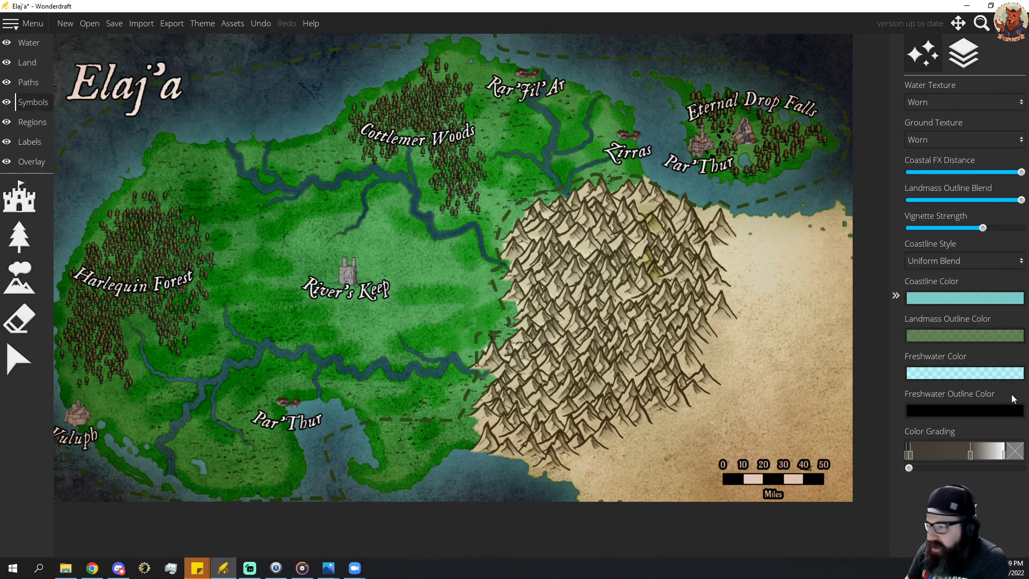
click(19, 236)
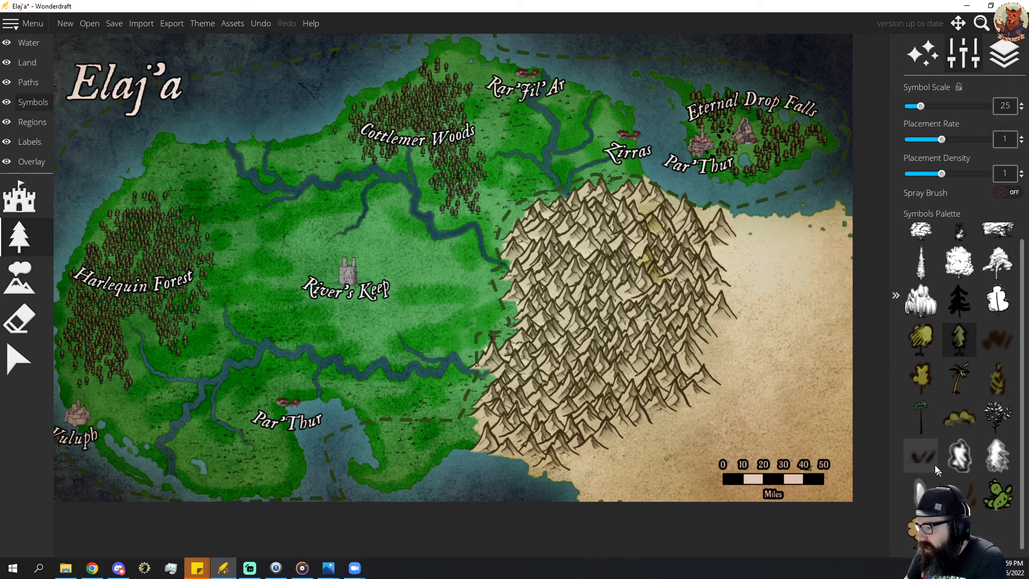
click(960, 493)
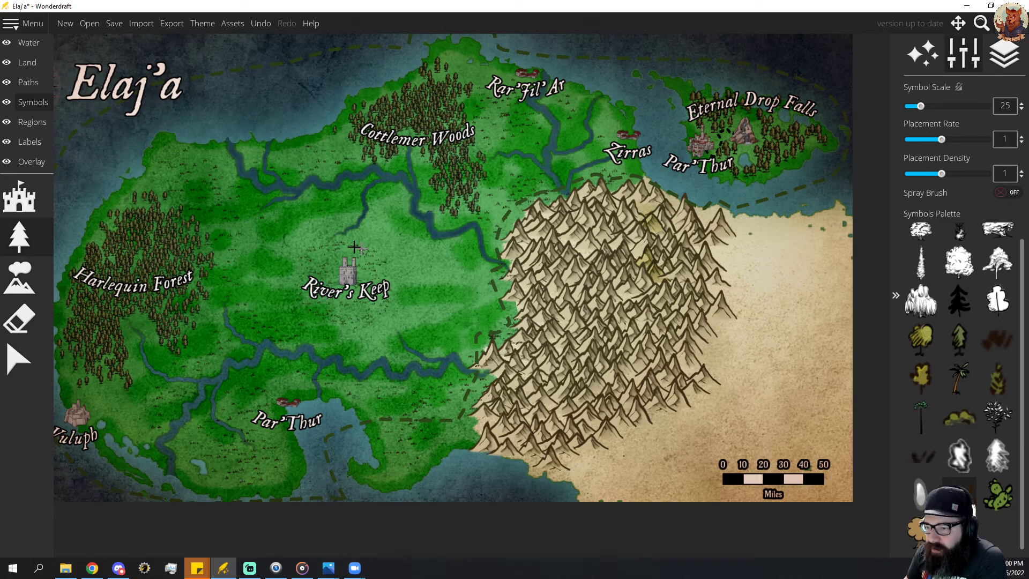
click(26, 45)
click(19, 319)
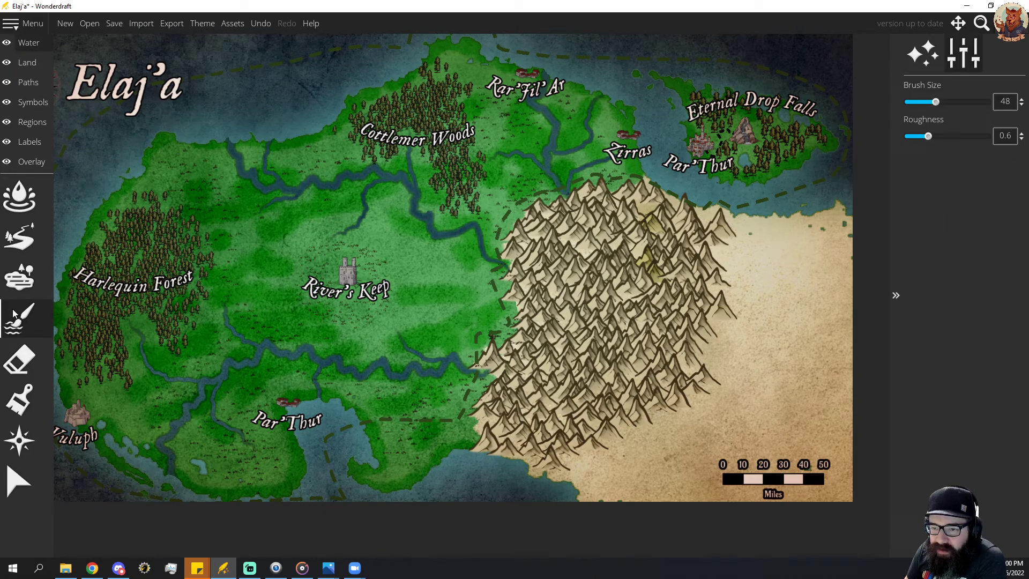
click(18, 399)
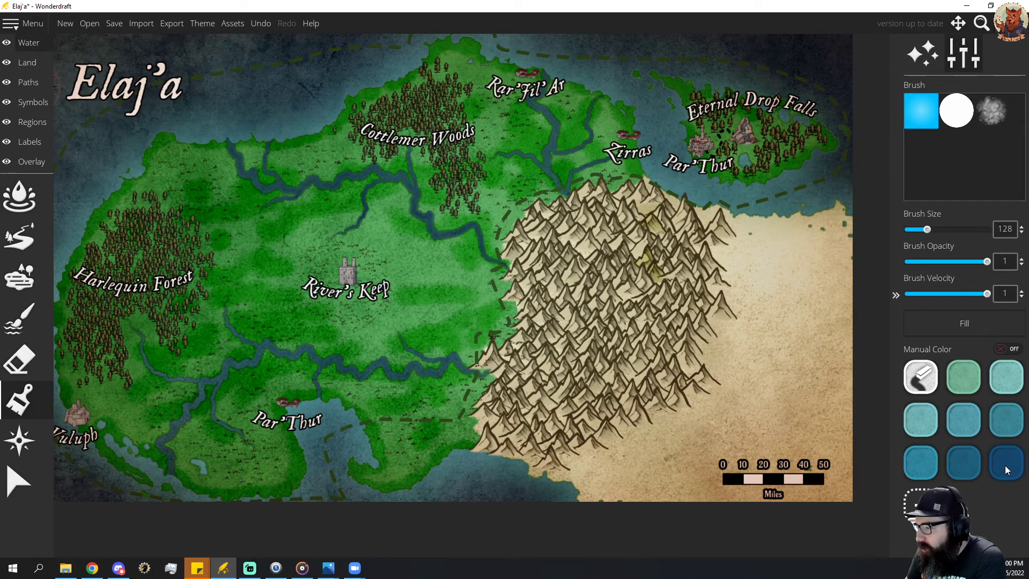
click(964, 377)
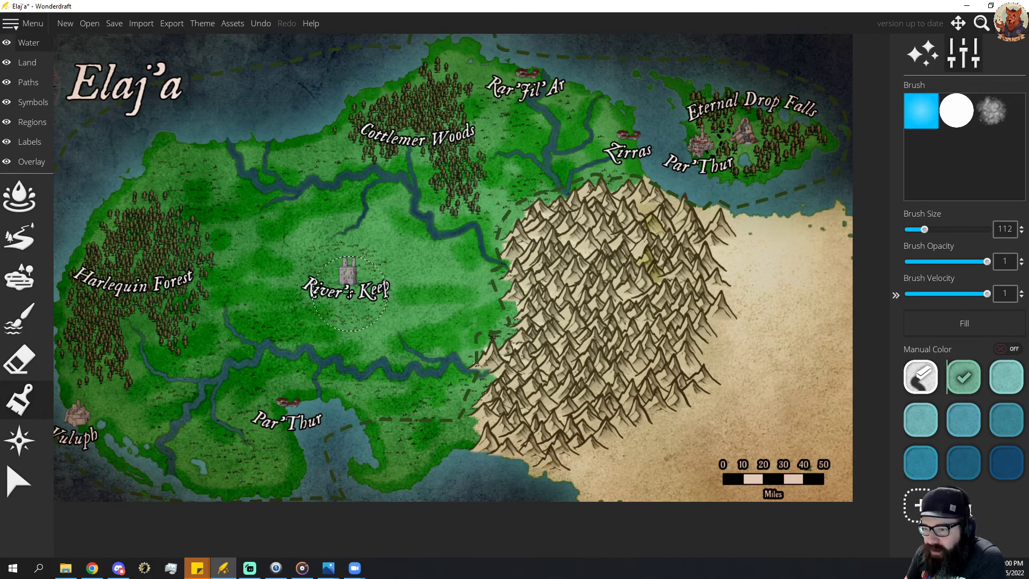
scroll(350, 294, down, 4)
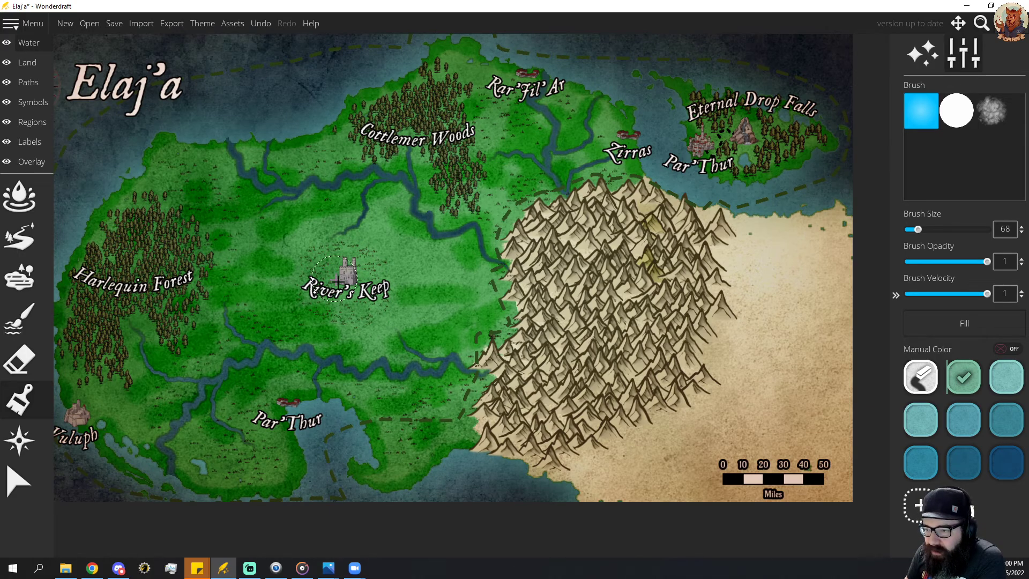
click(19, 196)
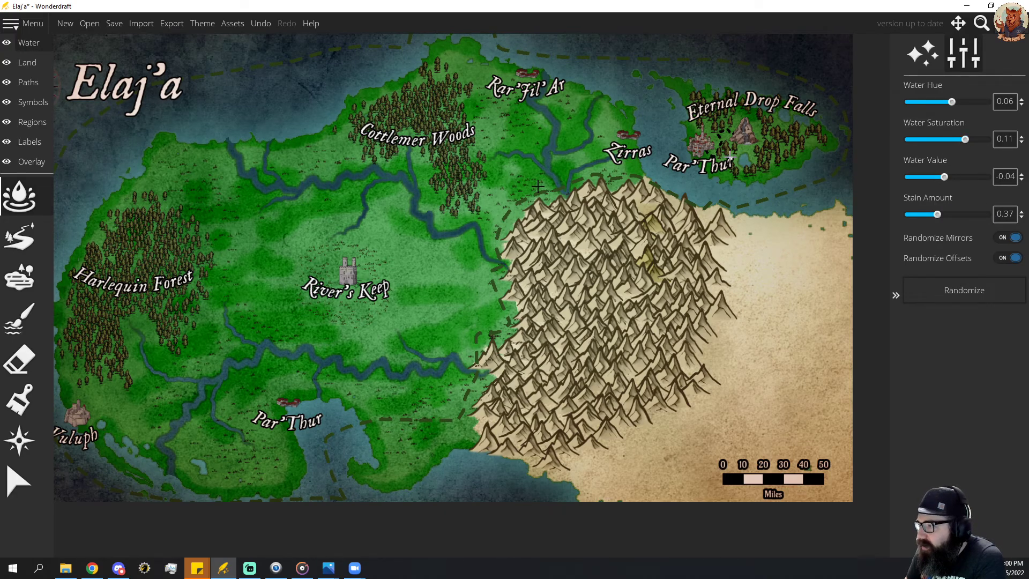
click(957, 60)
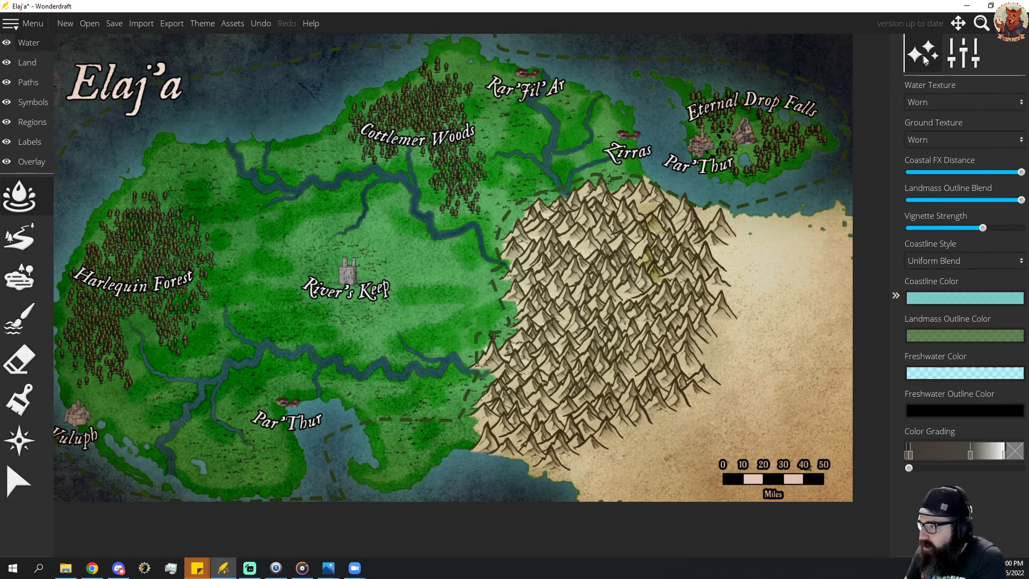
click(959, 55)
Paint a ring-shaped water moat around River's Keep, widening its outer edge with a roughness of 1.04 and a brush size of 24.
click(19, 318)
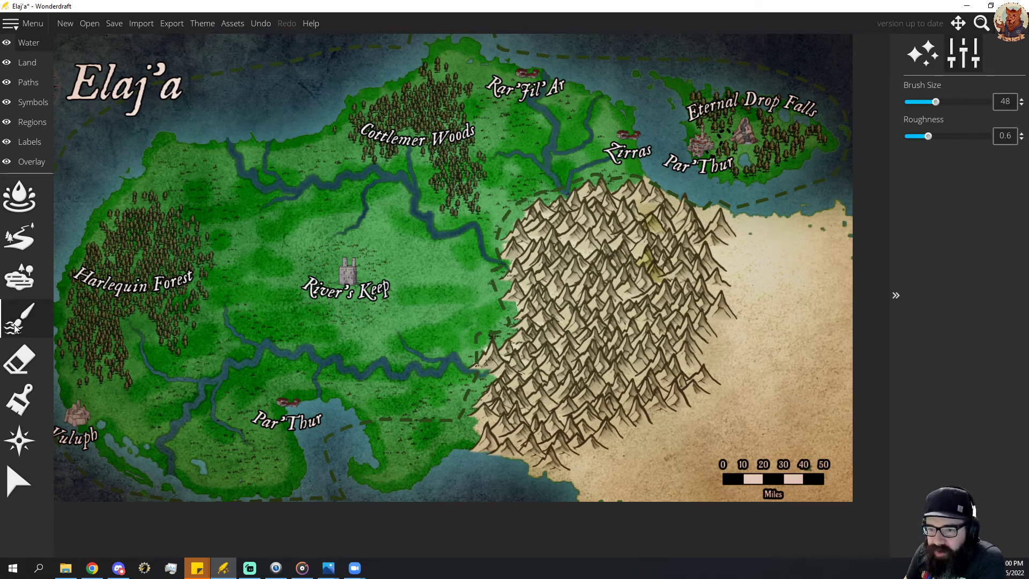
mouse_move(334, 310)
mouse_down()
mouse_move(373, 298)
mouse_move(379, 269)
mouse_move(359, 252)
mouse_move(328, 251)
mouse_move(309, 266)
mouse_move(319, 305)
mouse_move(368, 299)
mouse_move(375, 272)
mouse_move(356, 247)
mouse_move(313, 252)
mouse_up()
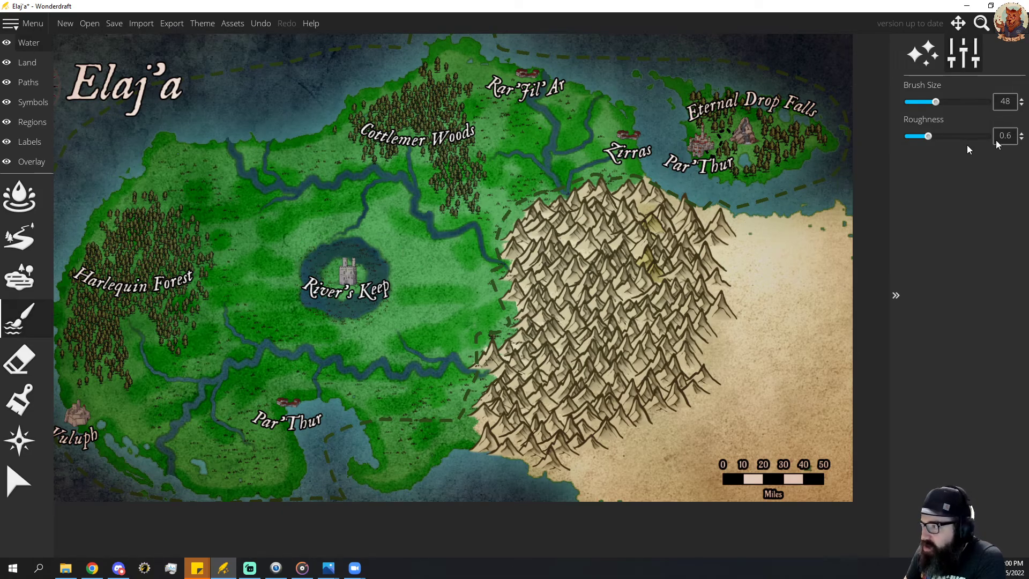
drag(928, 136, 946, 137)
scroll(385, 270, down, 4)
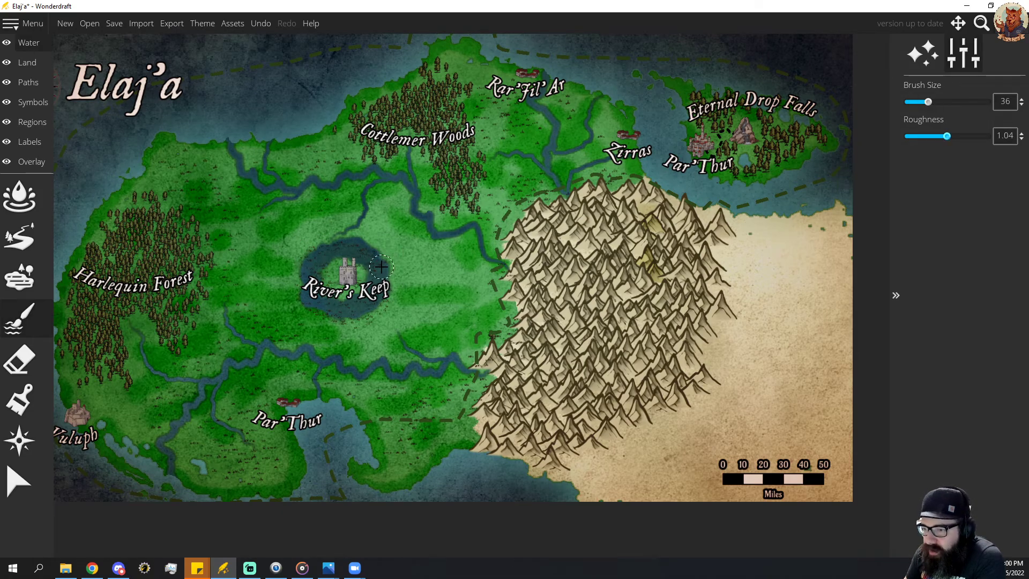
drag(389, 288, 382, 306)
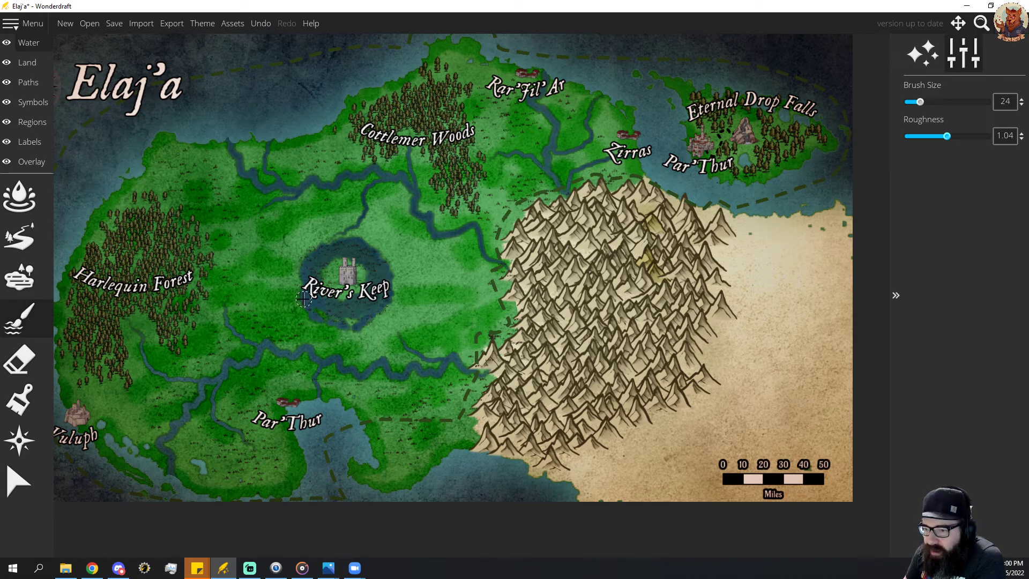
mouse_move(313, 251)
mouse_down()
mouse_move(331, 244)
mouse_move(320, 247)
mouse_up()
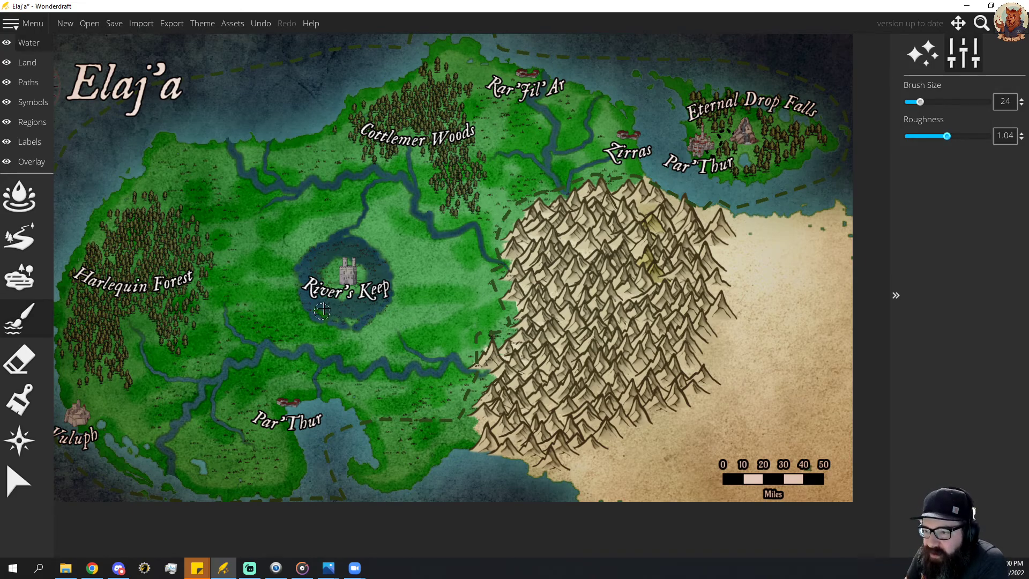
Color the water of the River's Keep moat with the darkest blue swatch at brush size 68.
click(19, 196)
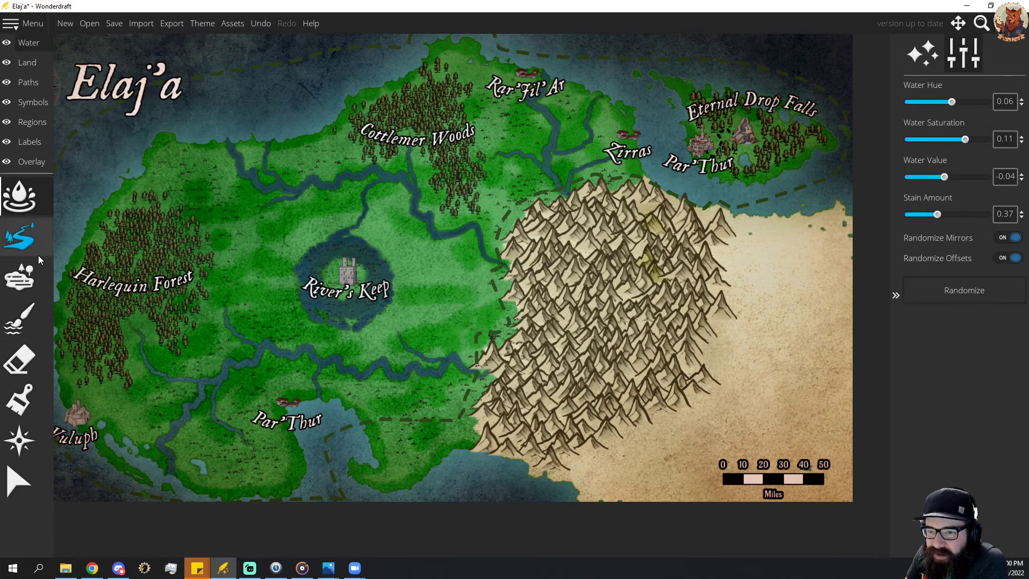
click(19, 359)
click(20, 399)
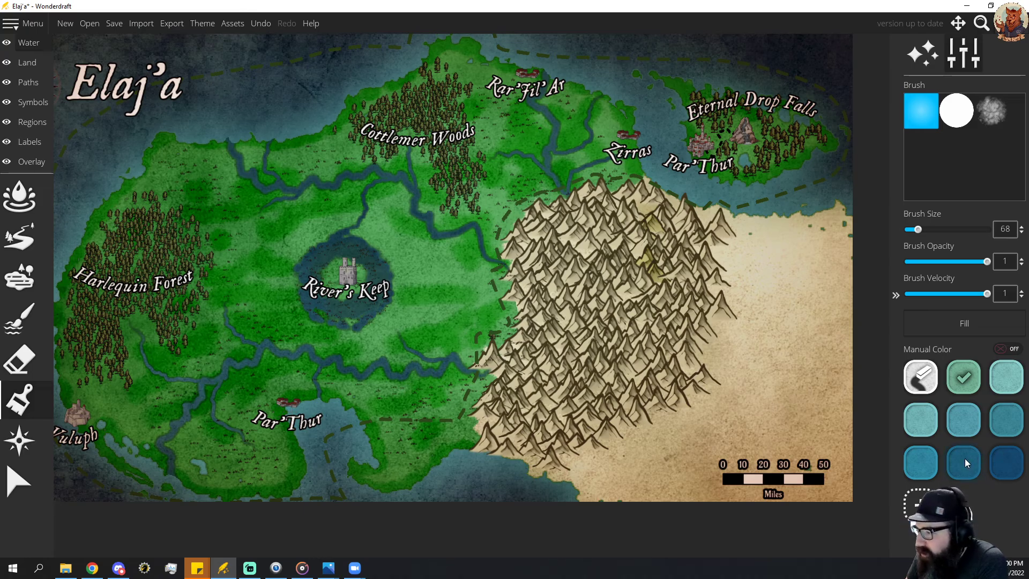
click(1007, 464)
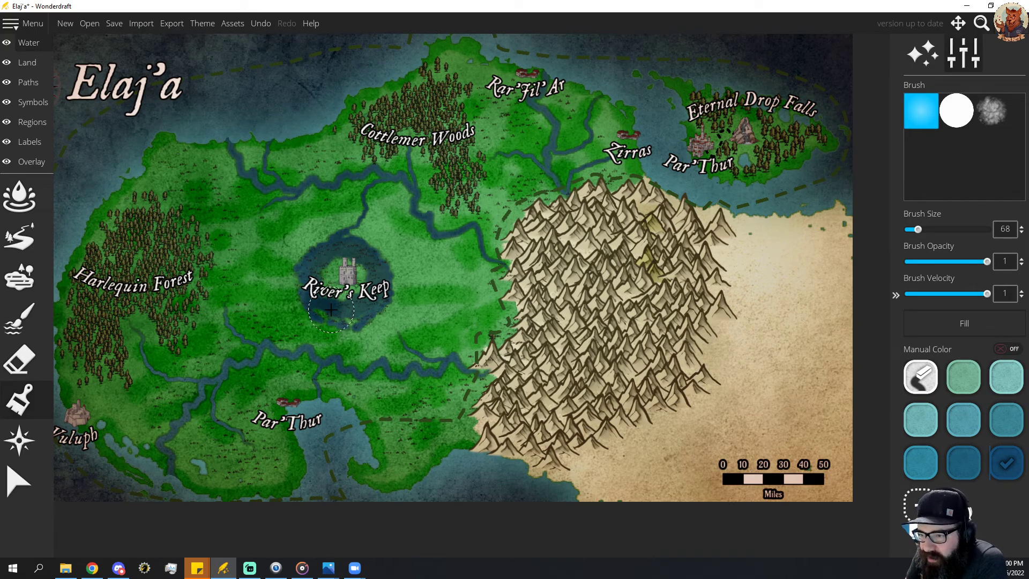
mouse_move(331, 310)
mouse_down()
mouse_move(351, 325)
mouse_move(380, 314)
mouse_move(374, 262)
mouse_move(348, 244)
mouse_move(310, 251)
mouse_move(300, 282)
mouse_move(335, 305)
mouse_up()
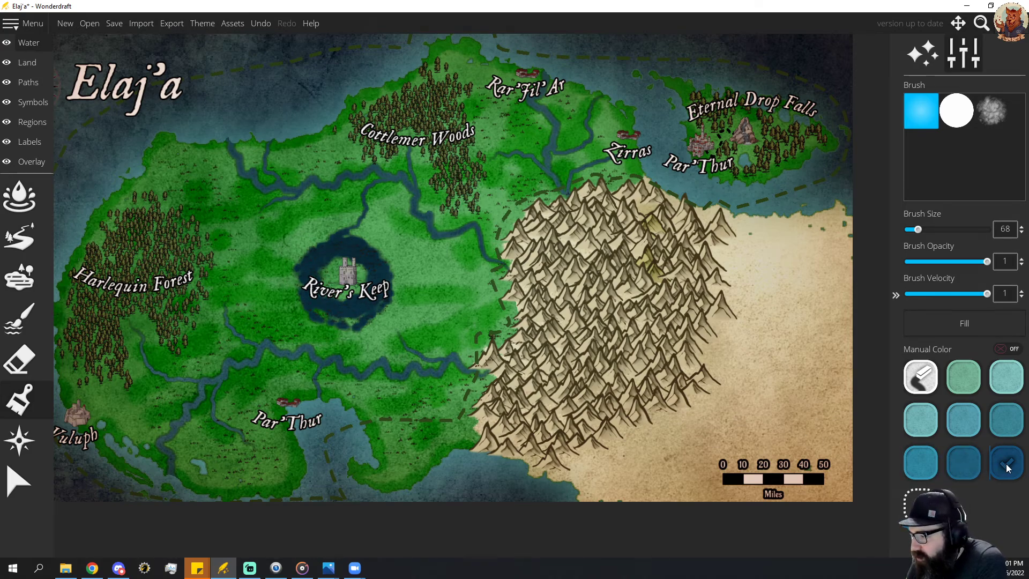
Blend sea-green at brush size 32 and medium blue at size 20 into the moat's water with the textured brush.
click(921, 377)
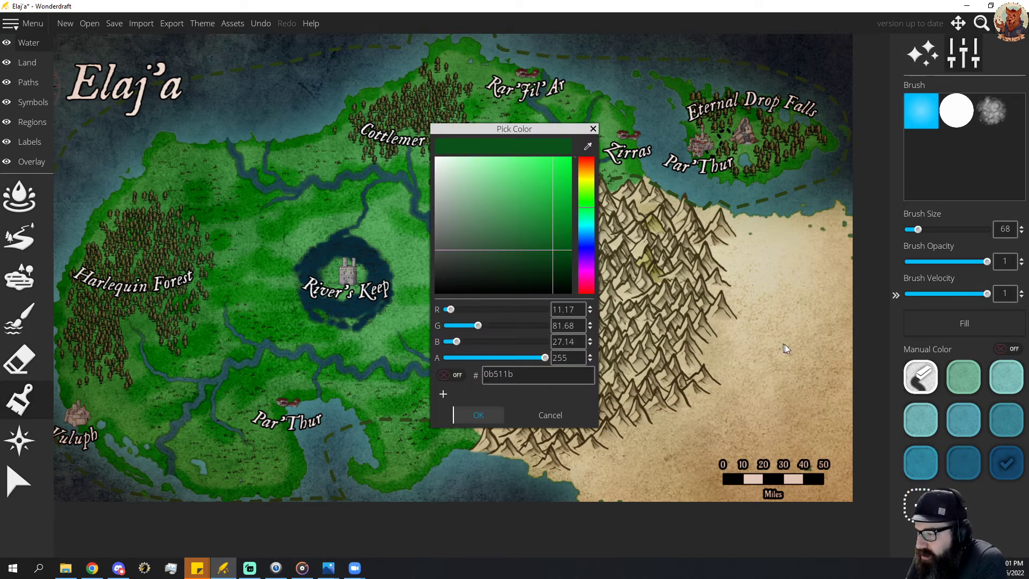
click(593, 130)
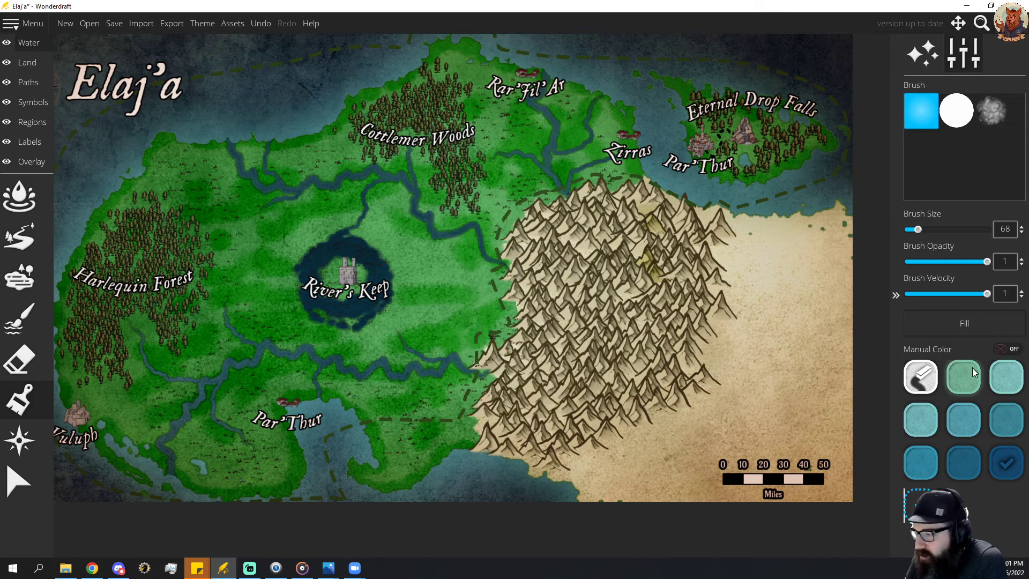
click(991, 112)
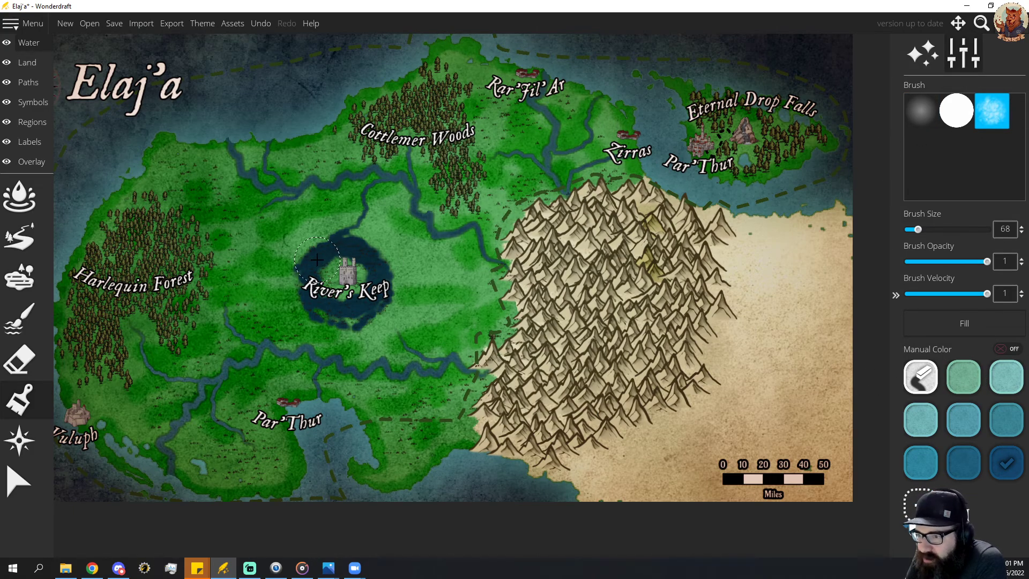
scroll(316, 259, down, 9)
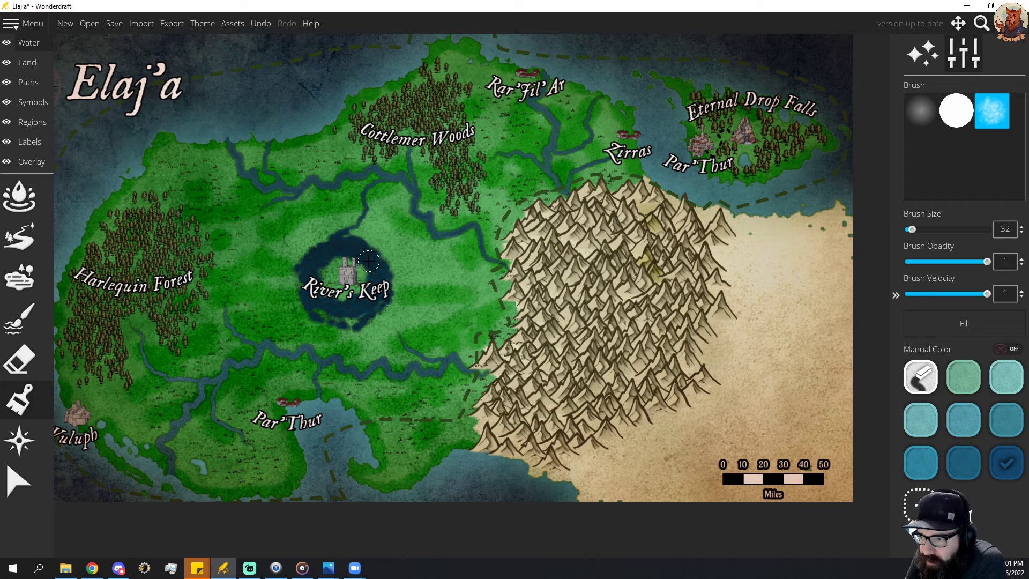
click(974, 382)
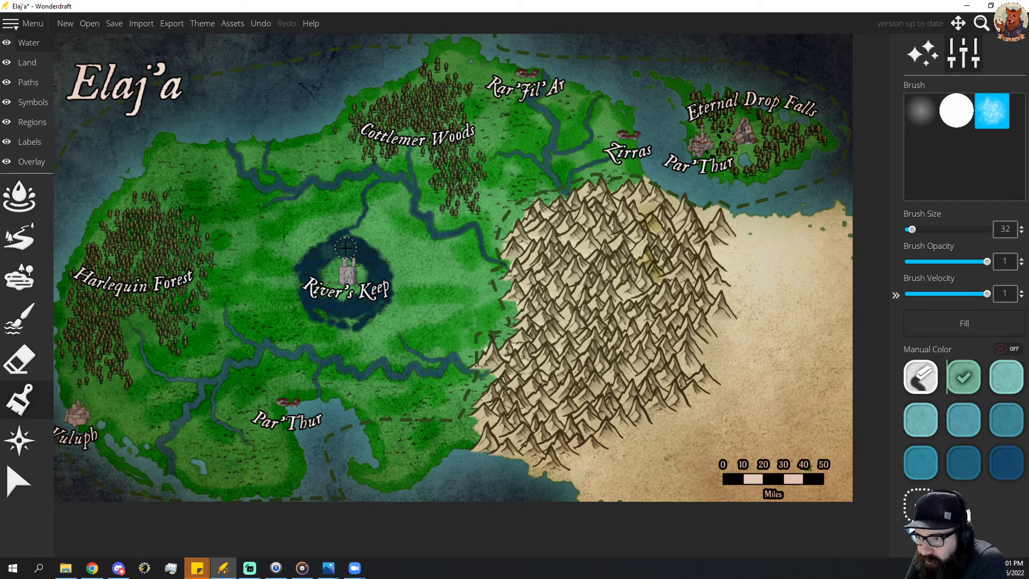
mouse_move(377, 291)
mouse_down()
mouse_move(322, 306)
mouse_move(310, 288)
mouse_move(309, 269)
mouse_move(343, 251)
mouse_move(375, 267)
mouse_up()
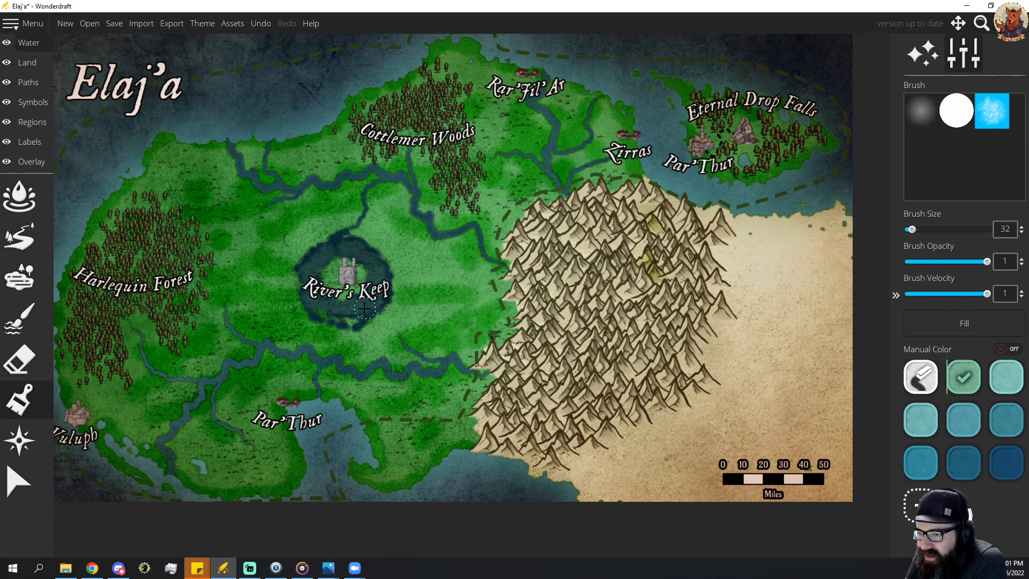
drag(346, 325, 314, 314)
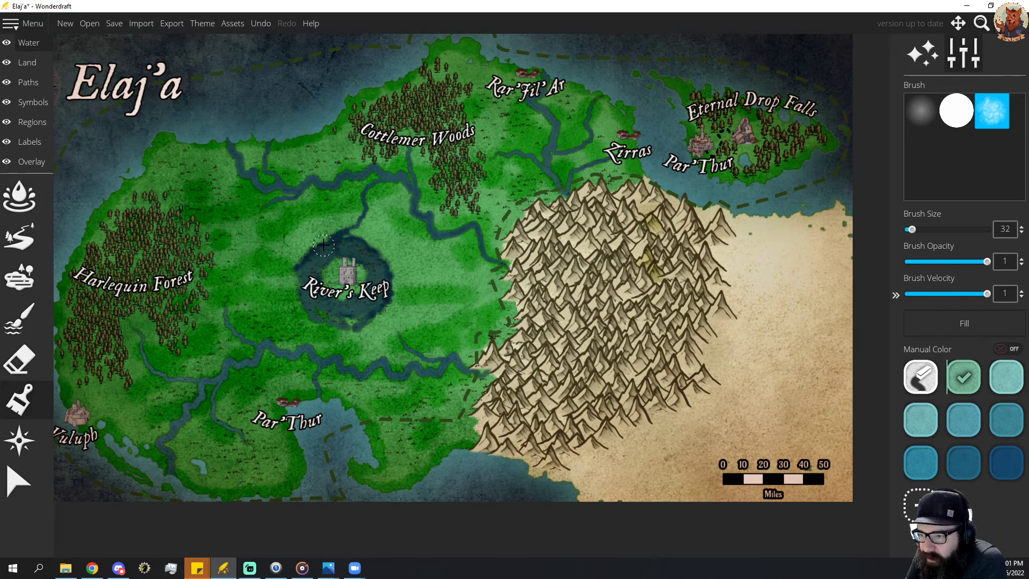
mouse_move(323, 245)
mouse_down()
mouse_move(352, 226)
mouse_move(364, 255)
mouse_up()
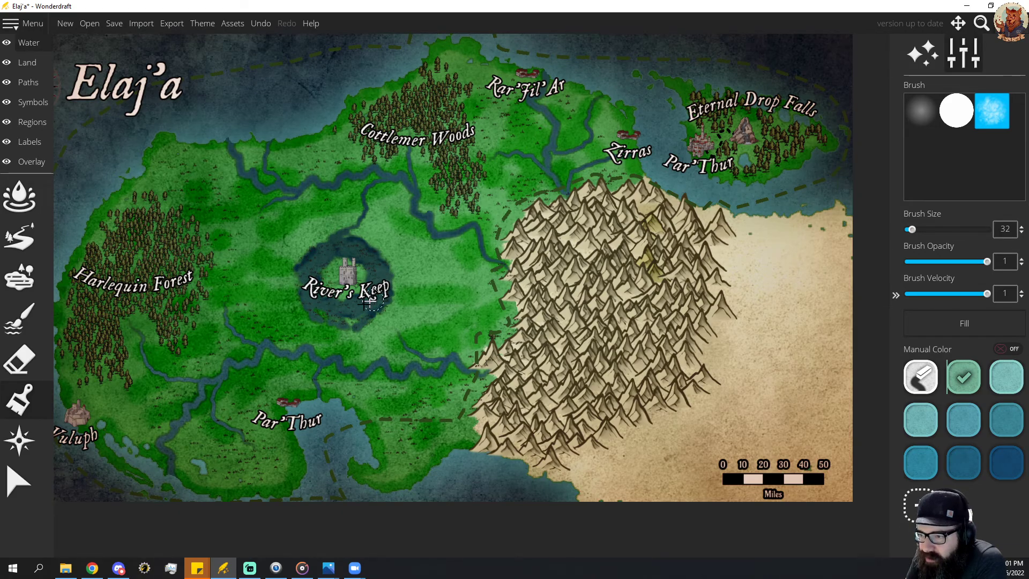
click(968, 421)
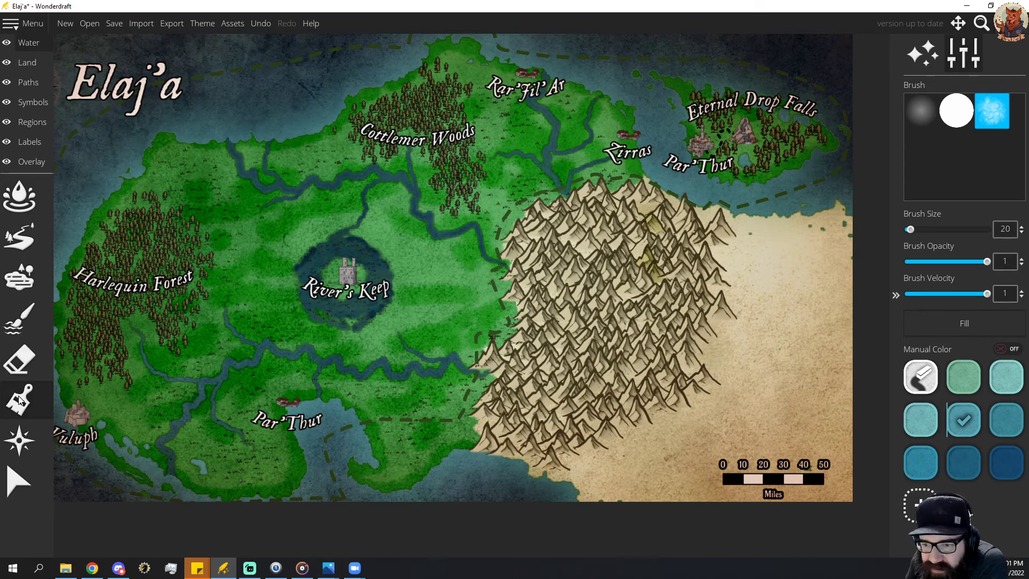
Paint the land around the outside of the moat bright green with the textured ground brush at size 40.
click(27, 62)
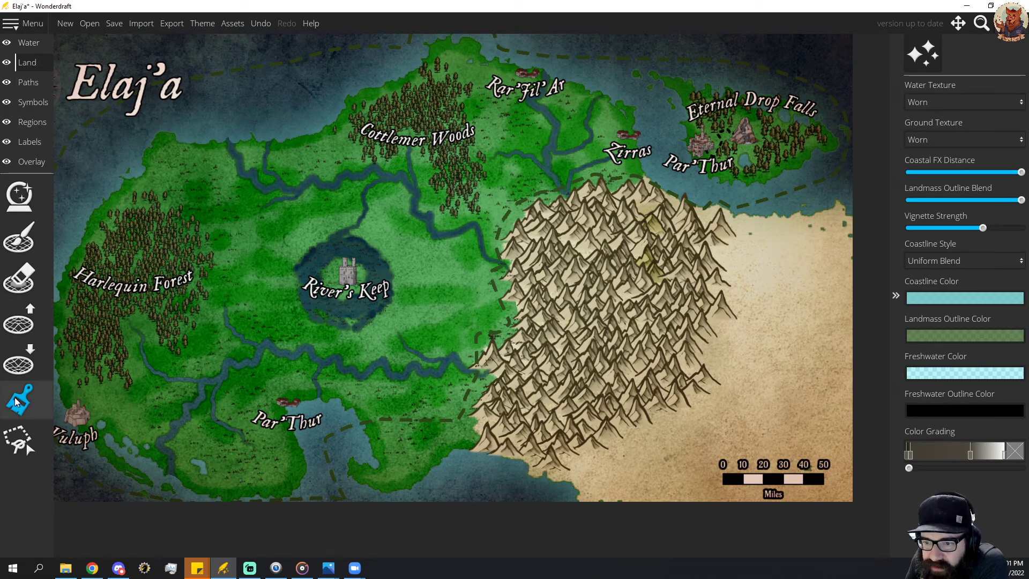
click(19, 399)
click(958, 473)
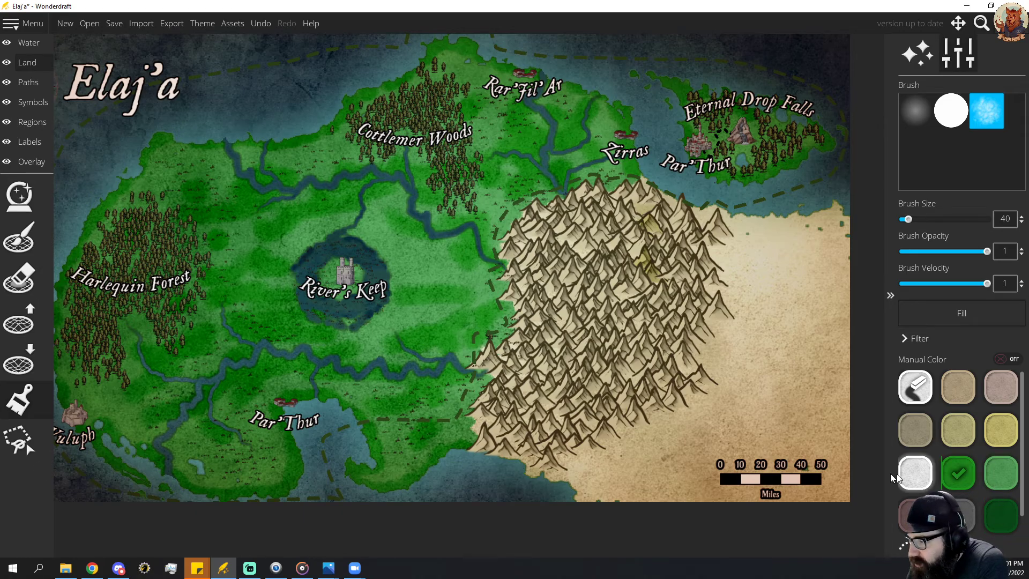
mouse_move(335, 333)
mouse_down()
mouse_move(395, 285)
mouse_move(392, 257)
mouse_move(355, 226)
mouse_move(363, 214)
mouse_move(344, 213)
mouse_move(329, 231)
mouse_move(290, 246)
mouse_move(283, 315)
mouse_up()
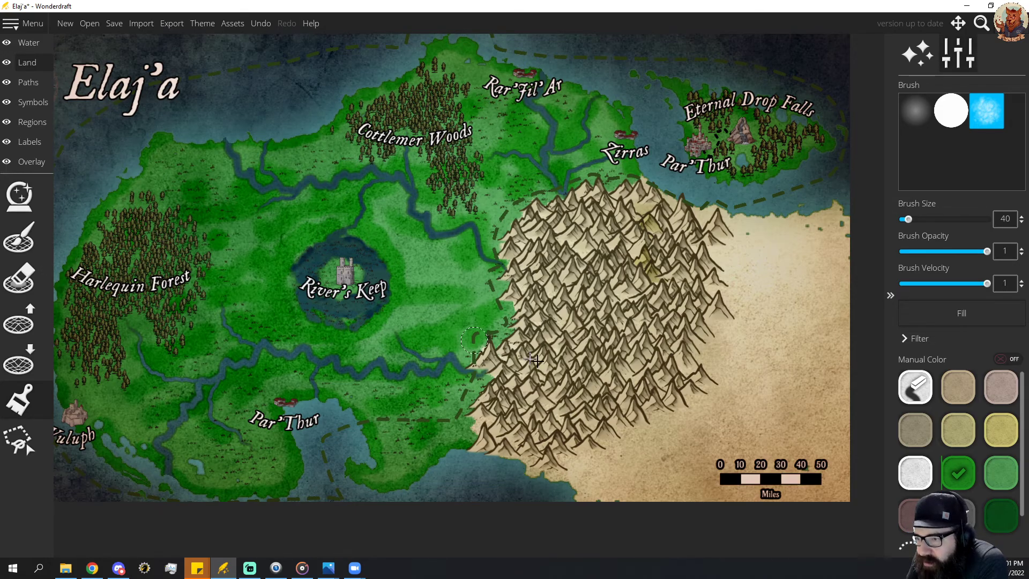
Paint a dark green rim on the land along the moat's outer bank at brush size 24.
scroll(371, 320, down, 3)
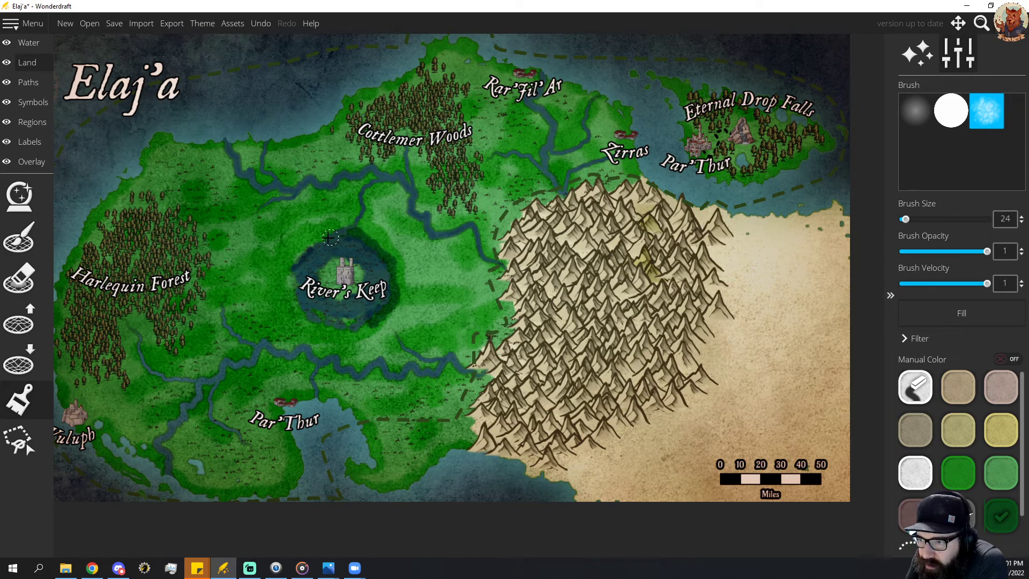
mouse_move(330, 237)
mouse_down()
mouse_move(292, 266)
mouse_move(295, 309)
mouse_move(349, 334)
mouse_move(378, 322)
mouse_up()
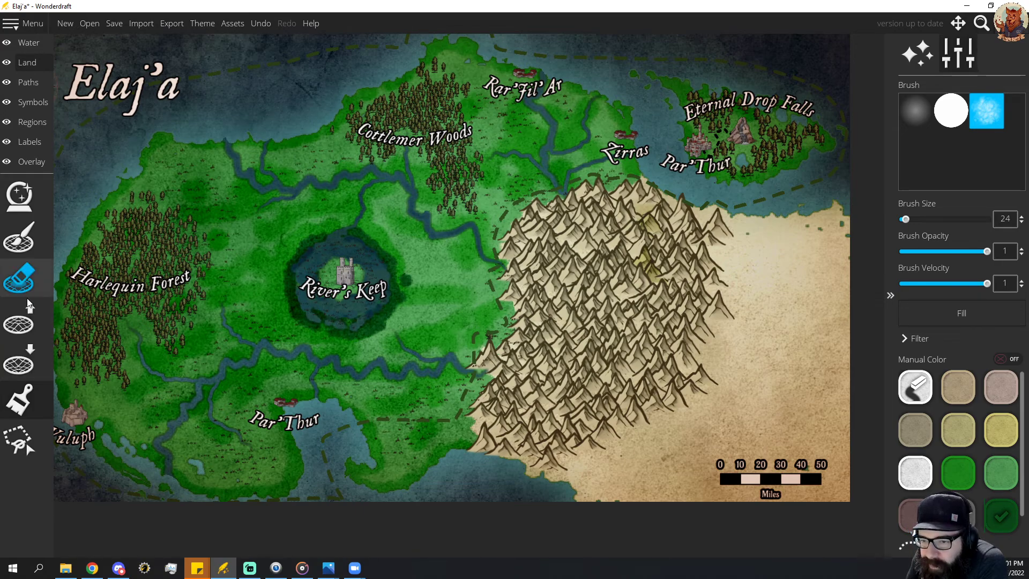
click(26, 395)
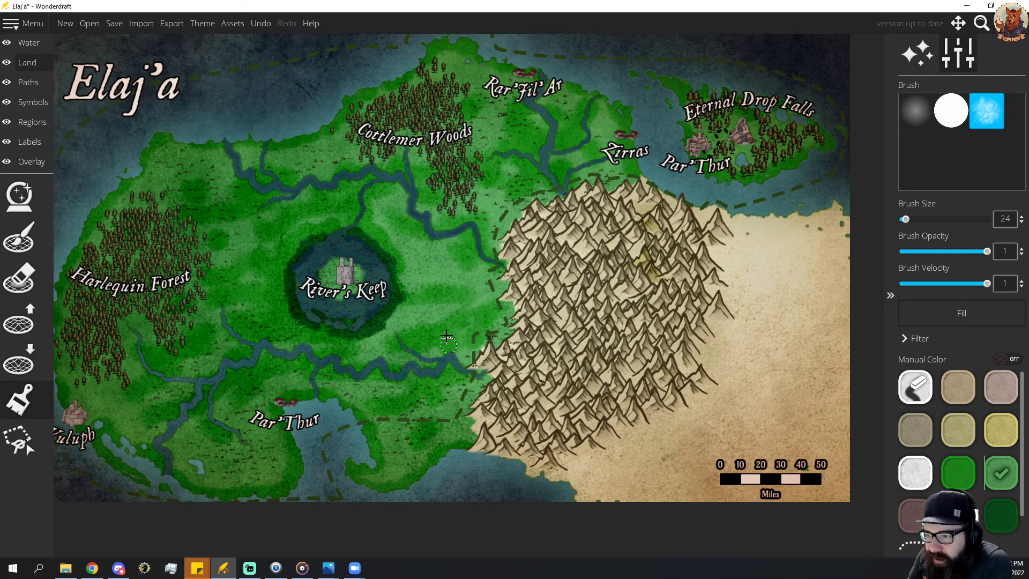
Spray conifer symbols at scale 35 and spray size 90 east of the moat and along Harlequin Forest's eastern side.
click(26, 82)
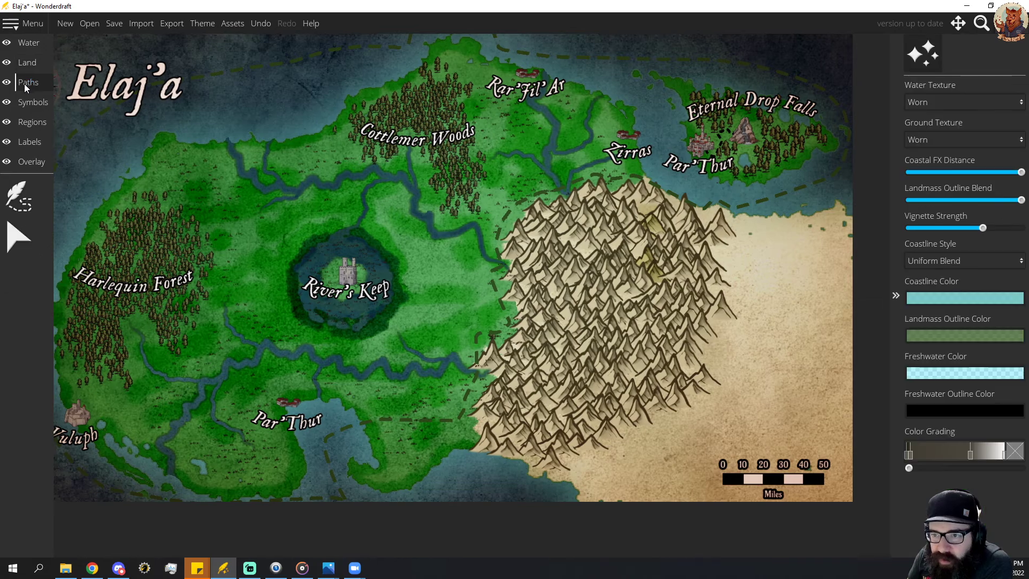
click(37, 102)
click(19, 236)
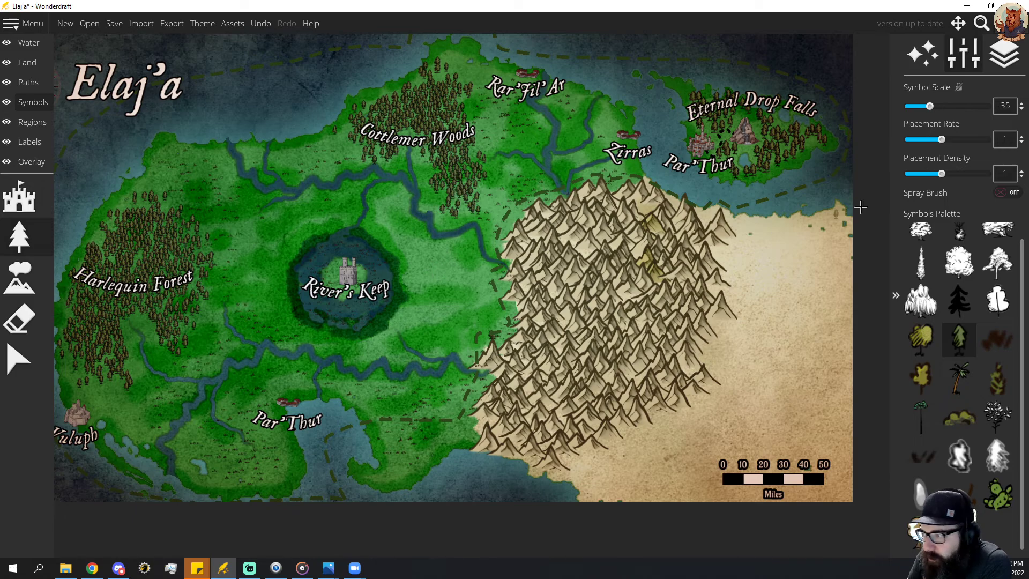
click(1004, 192)
mouse_move(434, 276)
mouse_down()
mouse_move(447, 284)
mouse_move(444, 304)
mouse_move(427, 317)
mouse_move(434, 273)
mouse_move(451, 295)
mouse_move(432, 320)
mouse_up()
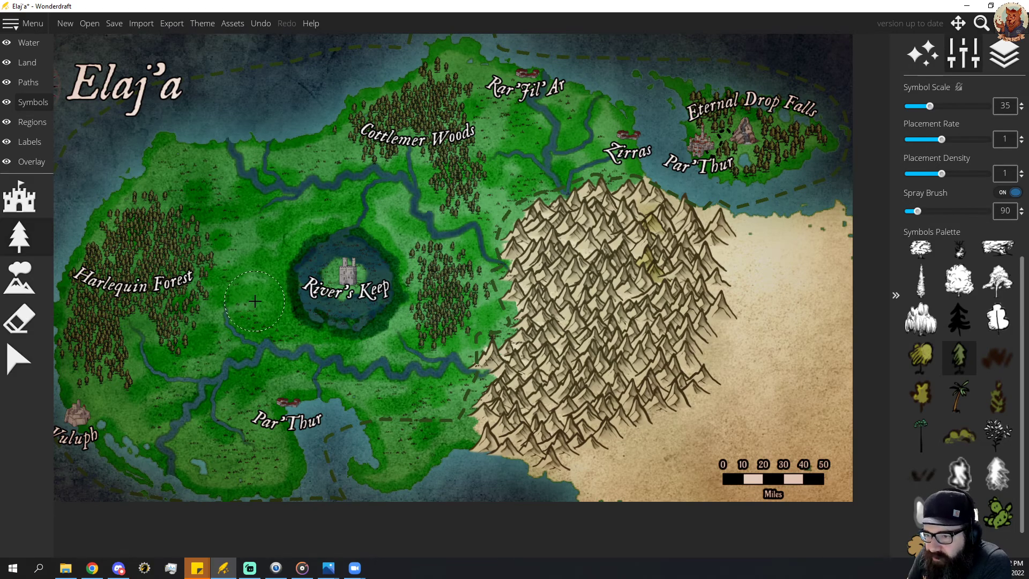
mouse_move(255, 298)
mouse_down()
mouse_move(263, 241)
mouse_move(214, 264)
mouse_move(230, 270)
mouse_move(225, 263)
mouse_move(256, 260)
mouse_move(246, 268)
mouse_move(204, 241)
mouse_move(111, 320)
mouse_up()
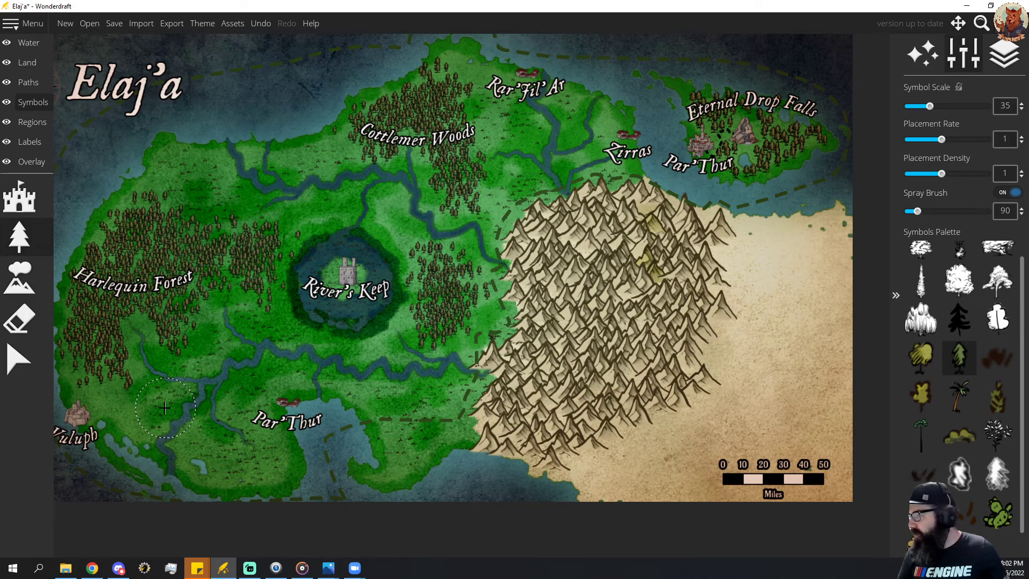
Save the finished Elaj'a map.
scroll(439, 337, down, 3)
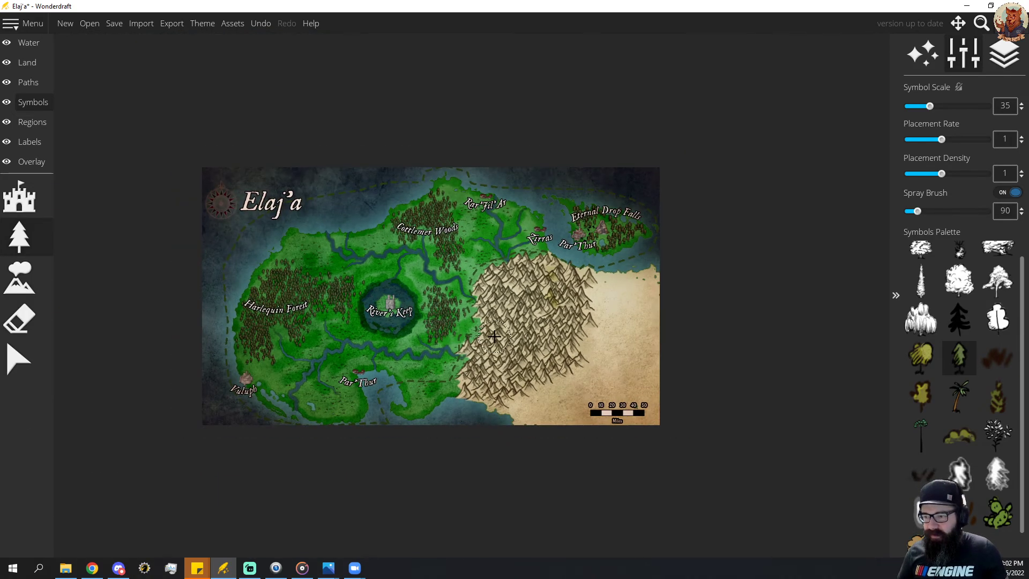
scroll(565, 352, up, 1)
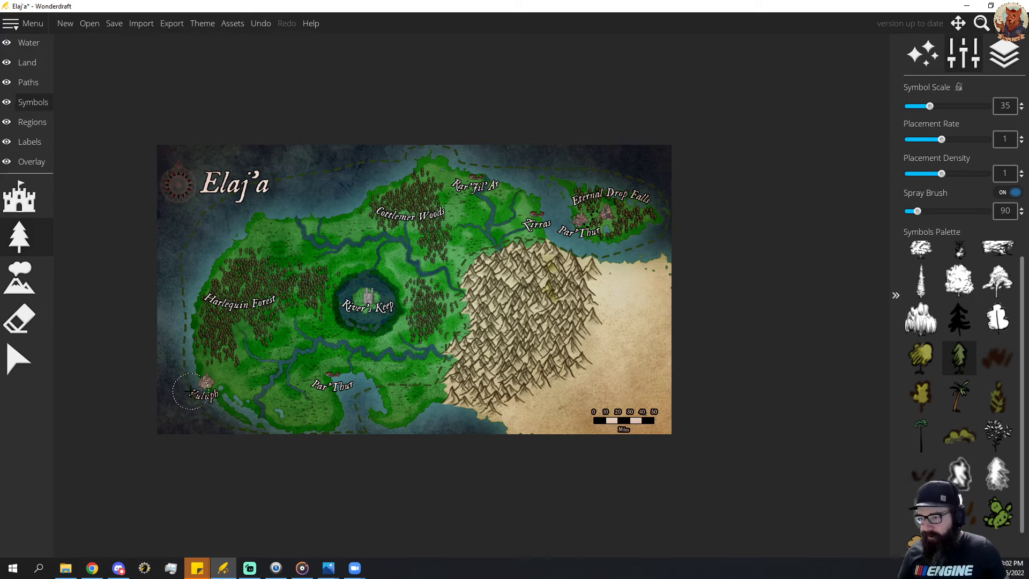
click(114, 24)
Export the map as a PNG with 2x Upscale, named Elaj'a, into the Maps Locations folder.
click(166, 24)
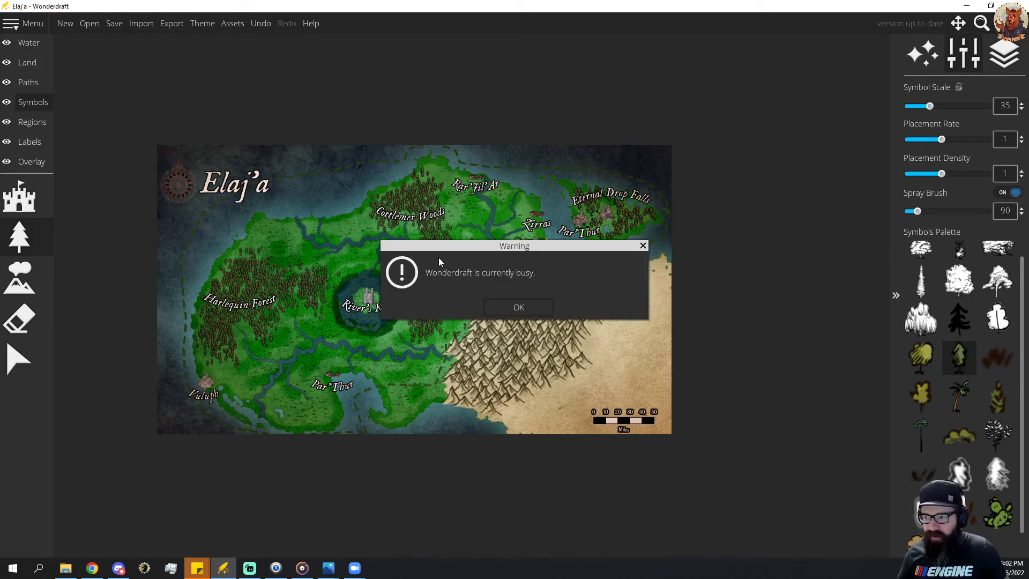
click(524, 309)
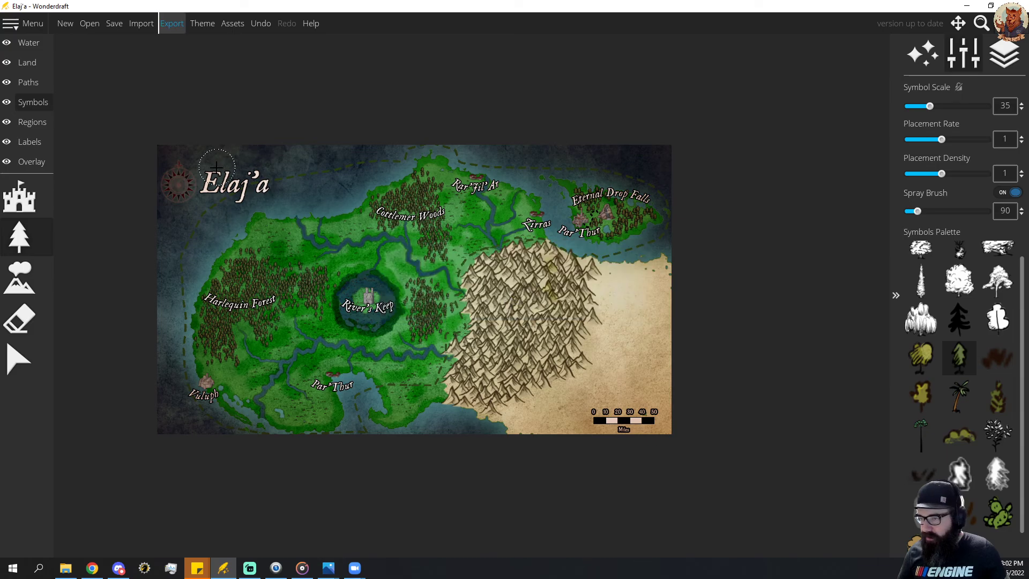
click(172, 24)
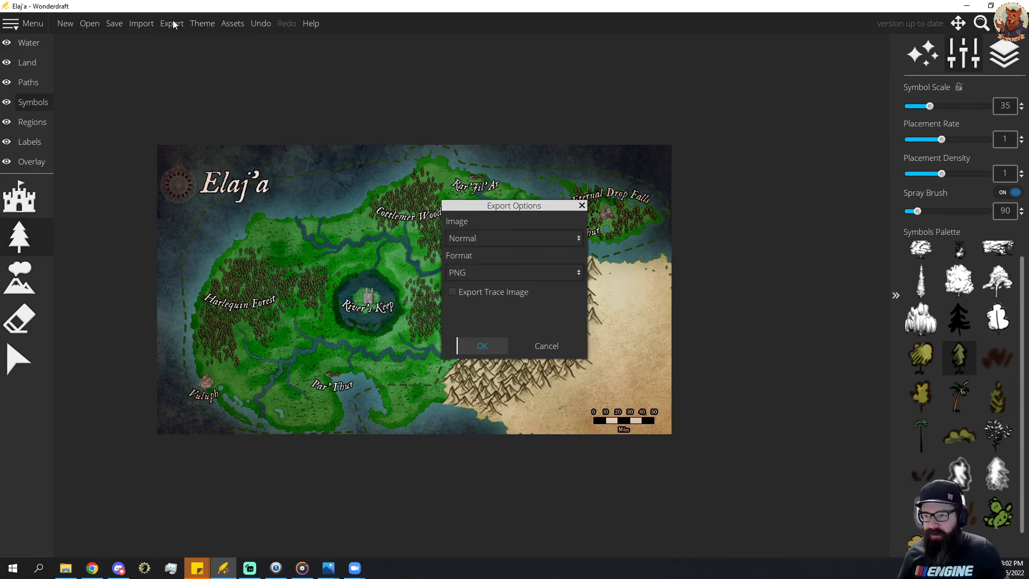
click(478, 236)
click(479, 274)
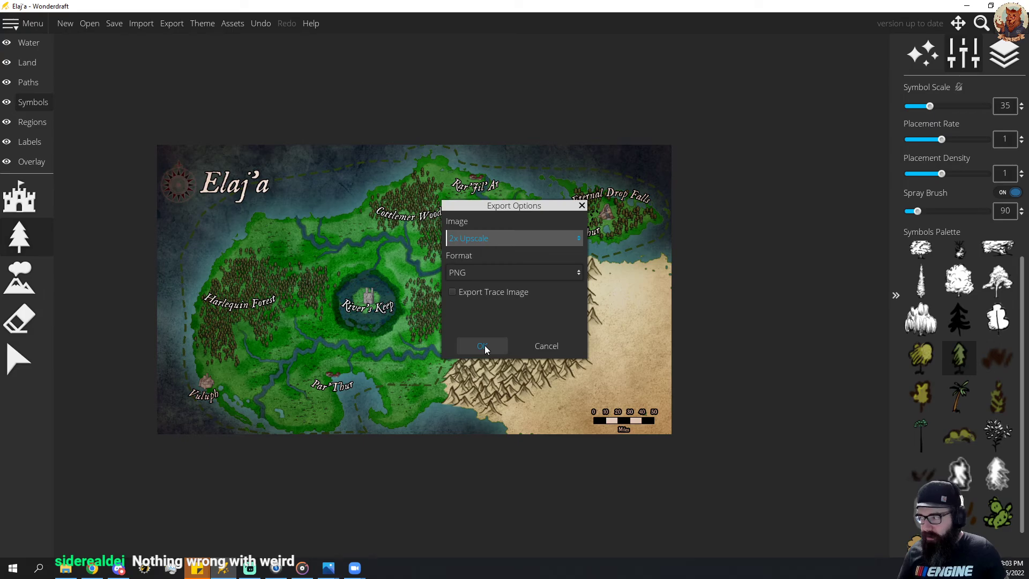
click(485, 347)
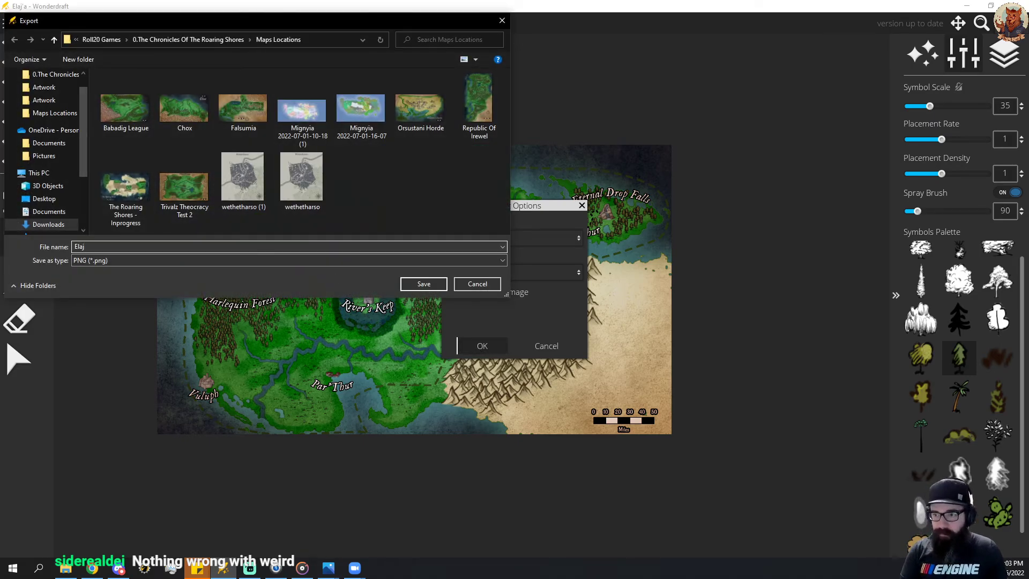
click(424, 284)
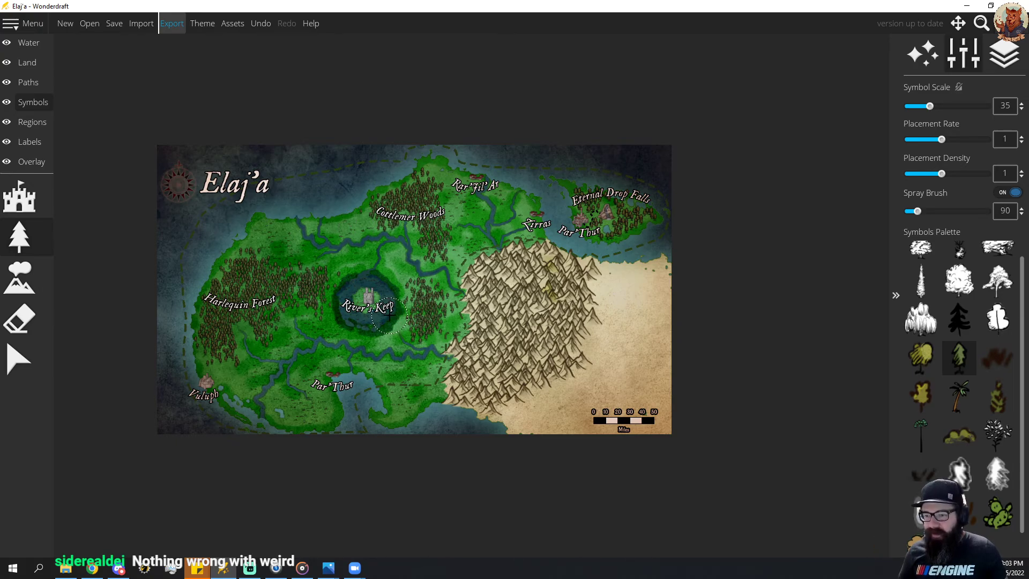
Open The Roaring Shores world map and move the image viewer showing Elaj'a.png off this screen.
scroll(387, 310, up, 3)
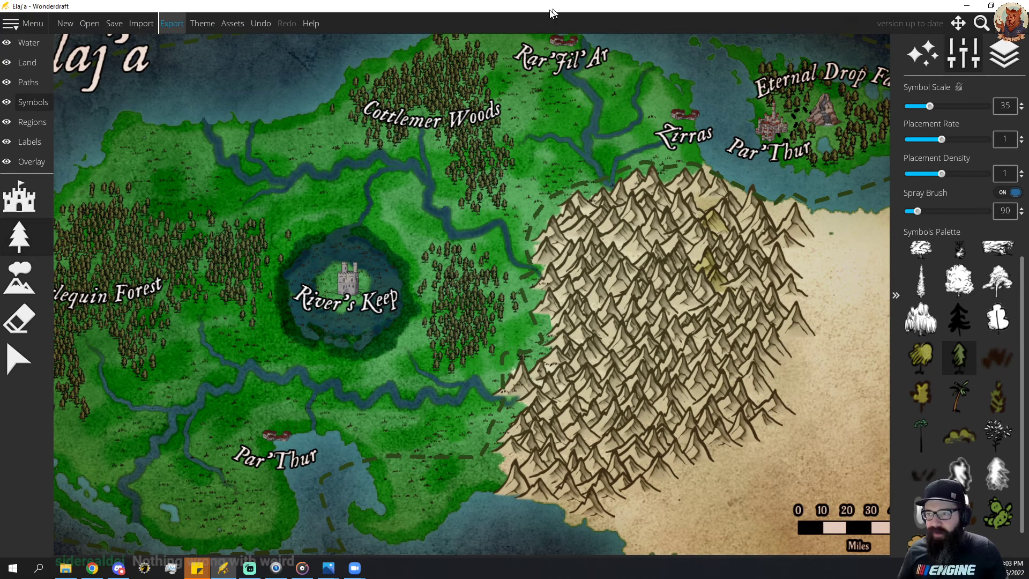
click(92, 27)
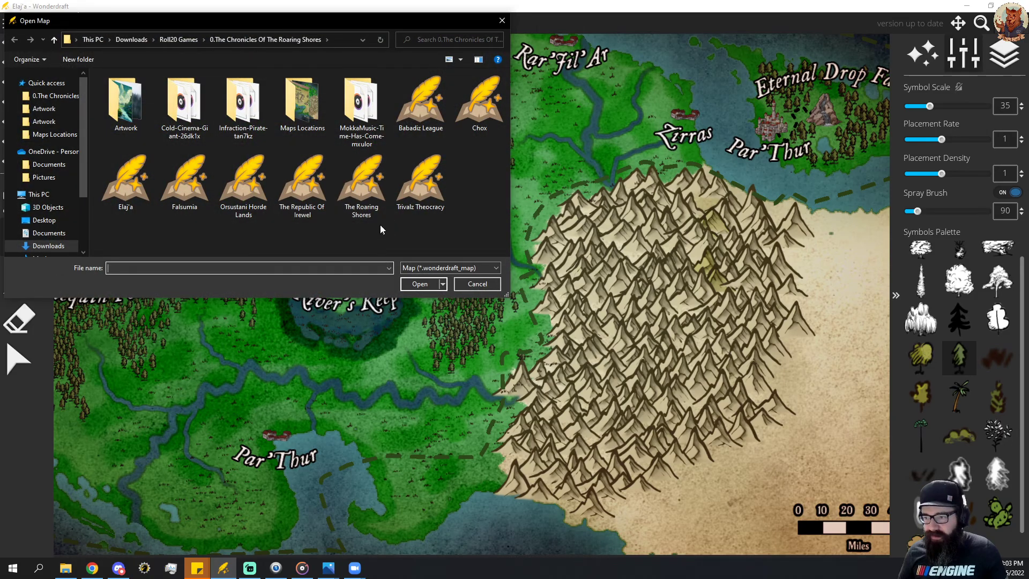
double_click(361, 185)
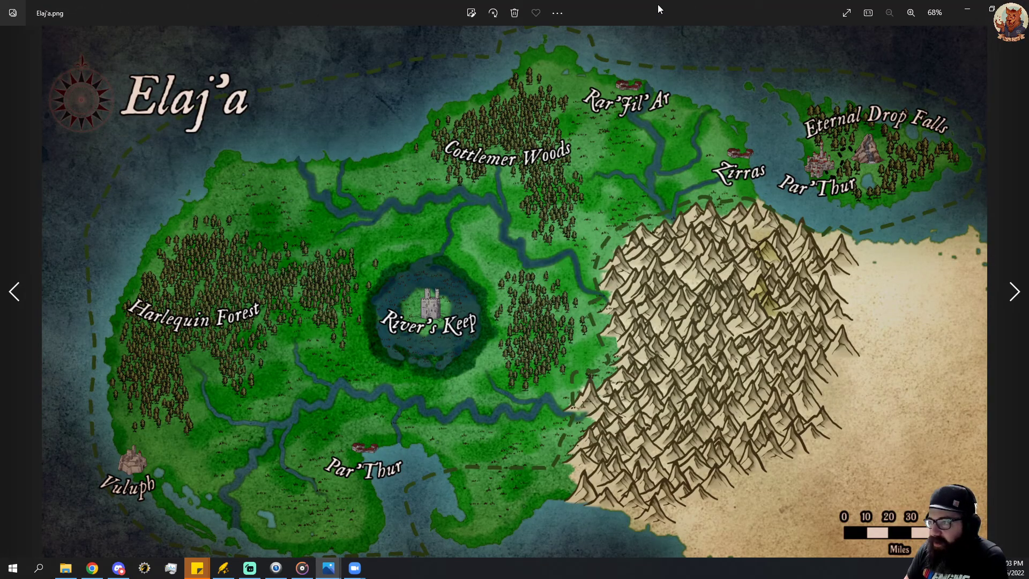
drag(659, 9, 0, 3)
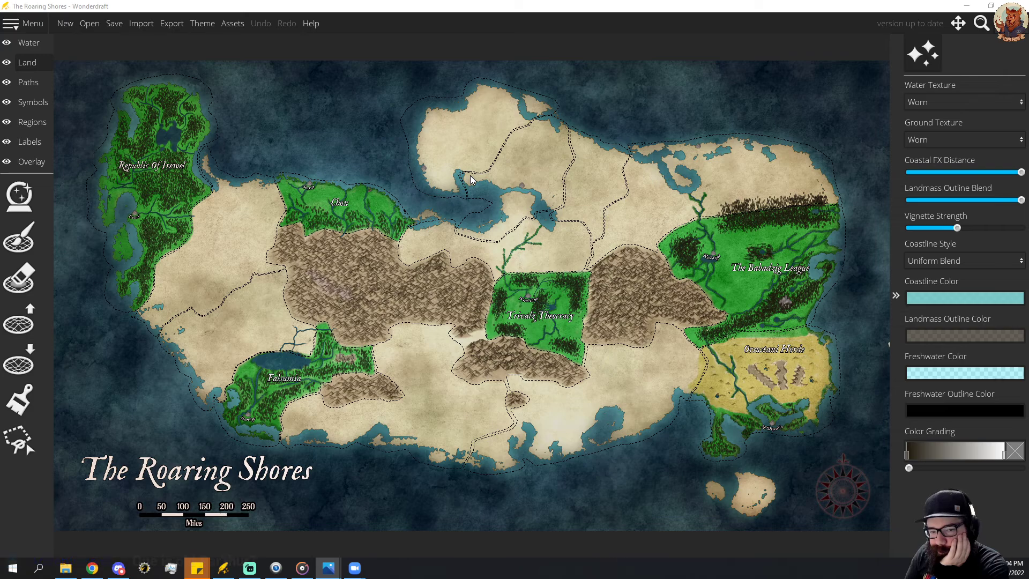
Save The Roaring Shores map, then reopen the Elaj'a map for corrections.
click(114, 25)
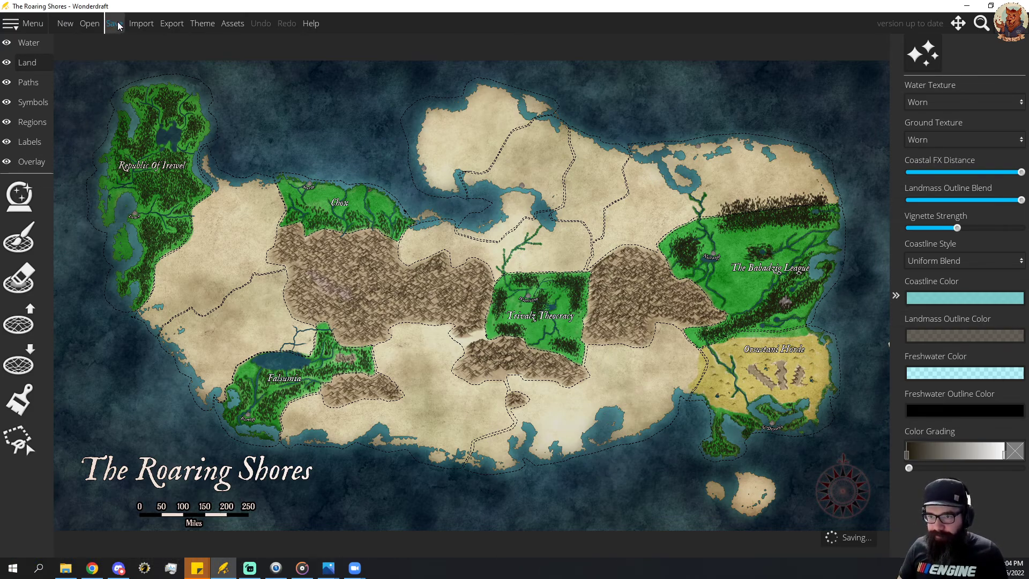
click(89, 24)
click(518, 307)
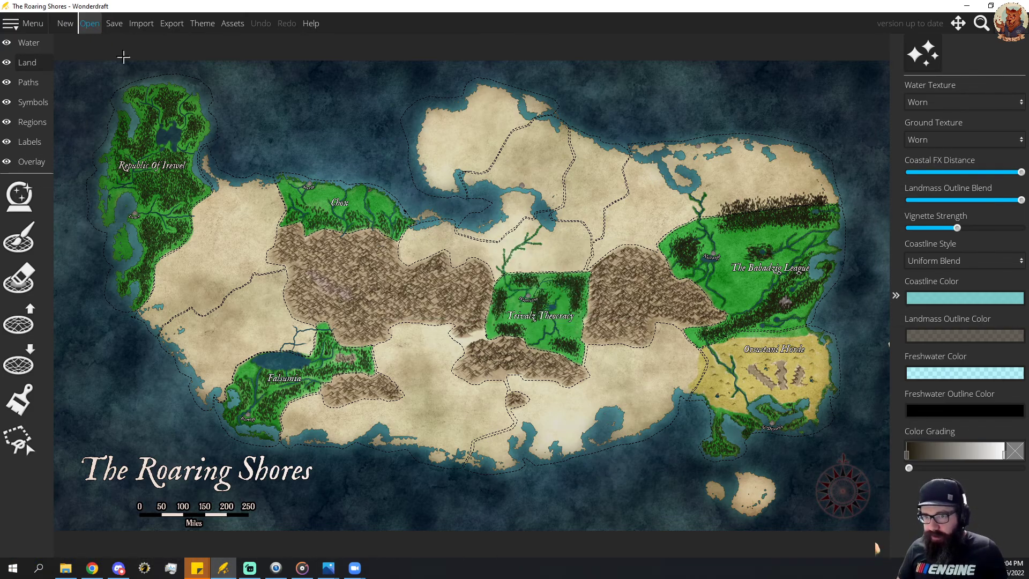
click(90, 24)
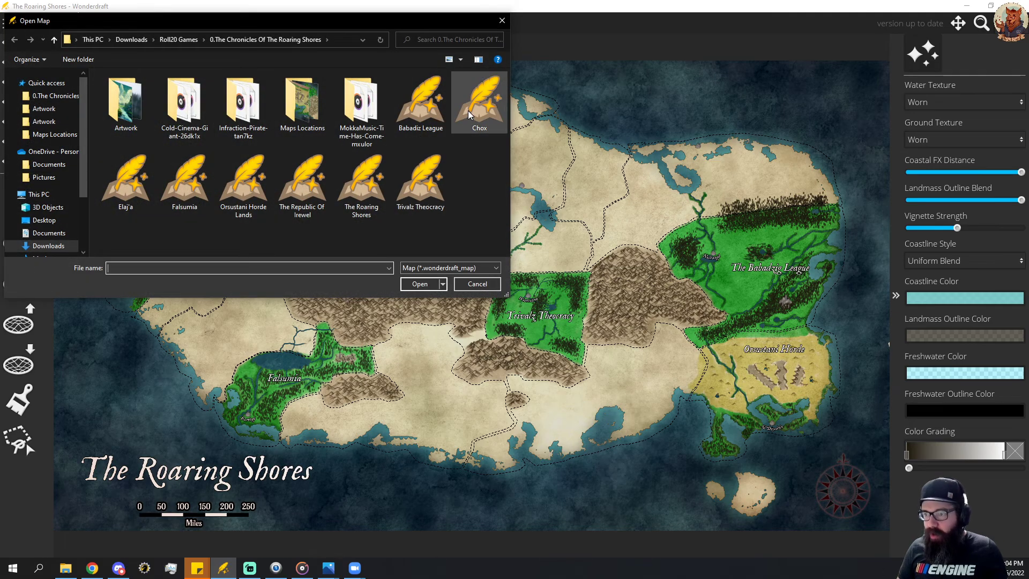
double_click(126, 180)
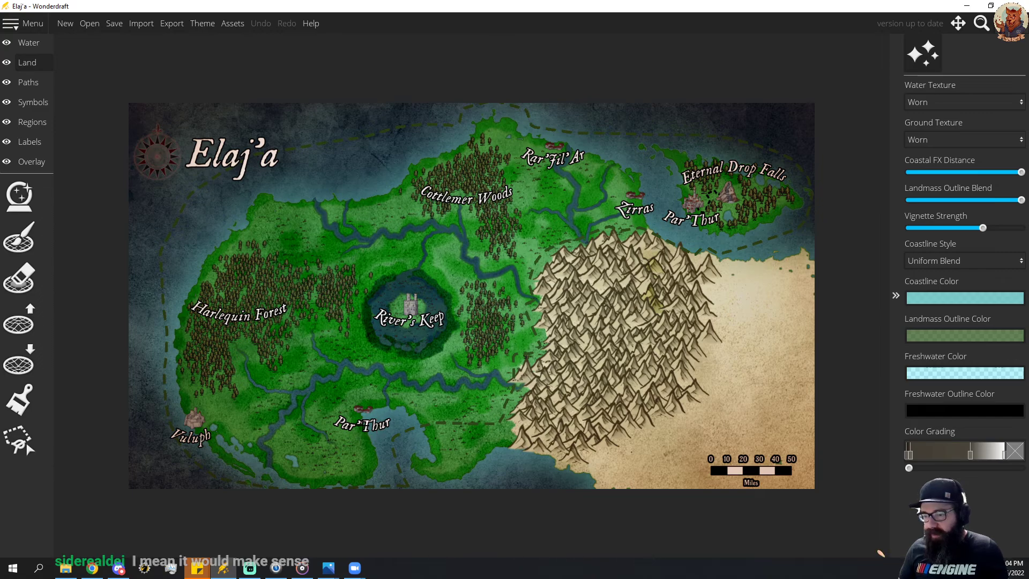
Change the Par'Thur settlement label beside the southern bay to Car'Thur.
click(40, 110)
click(33, 123)
click(33, 142)
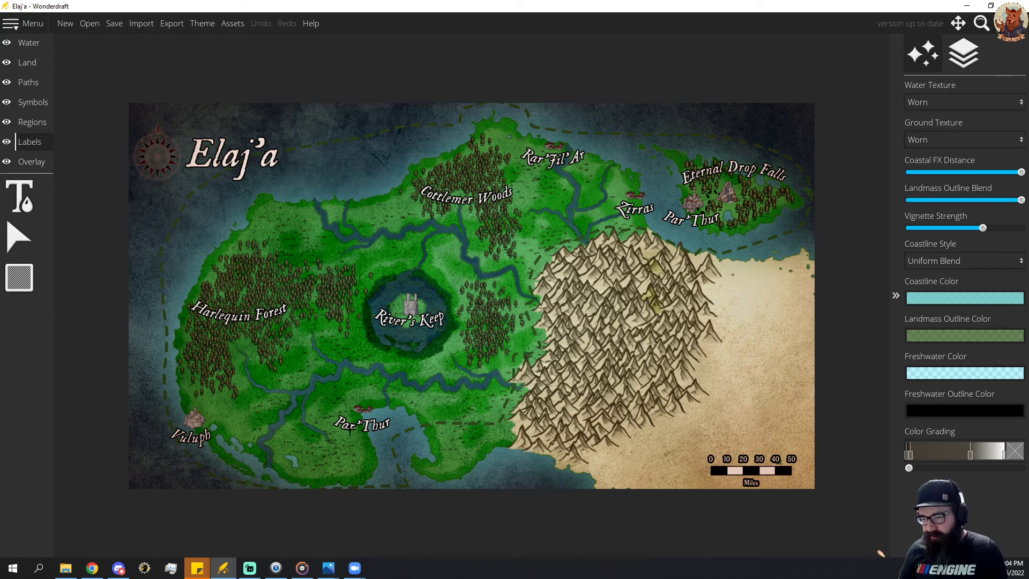
click(19, 197)
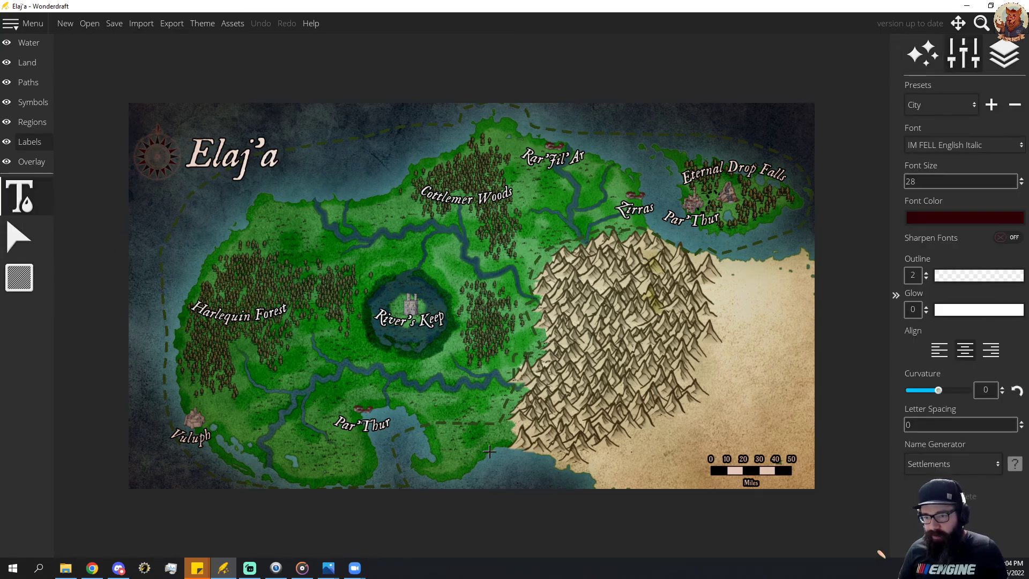
click(374, 426)
key(Left)
key(Left)
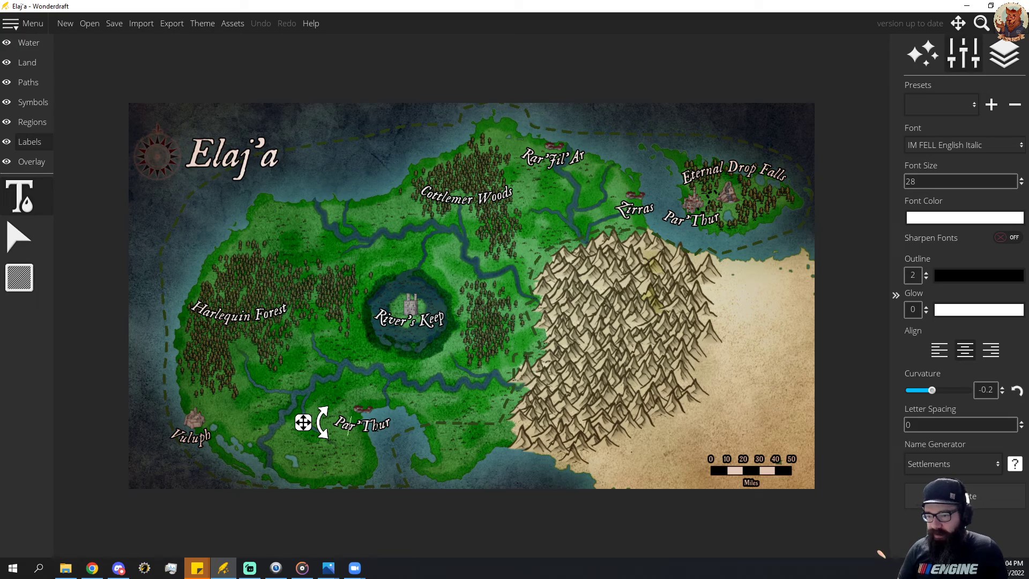
key(BackSpace)
key(BackSpace)
key(BackSpace)
text(Car)
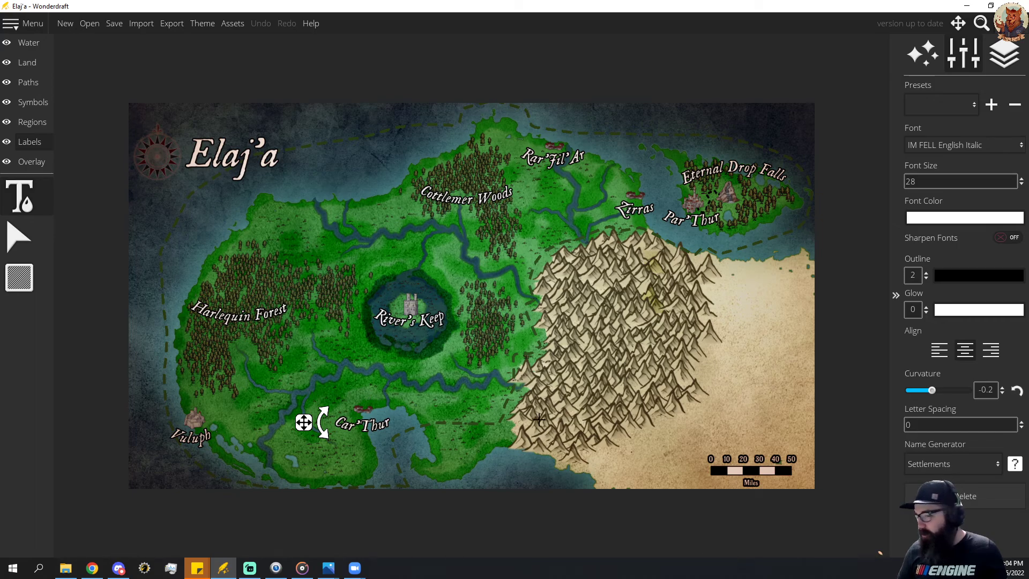
Correct the southern bay settlement's label to read Kar'Thur.
key(BackSpace)
key(BackSpace)
key(BackSpace)
text(Kar)
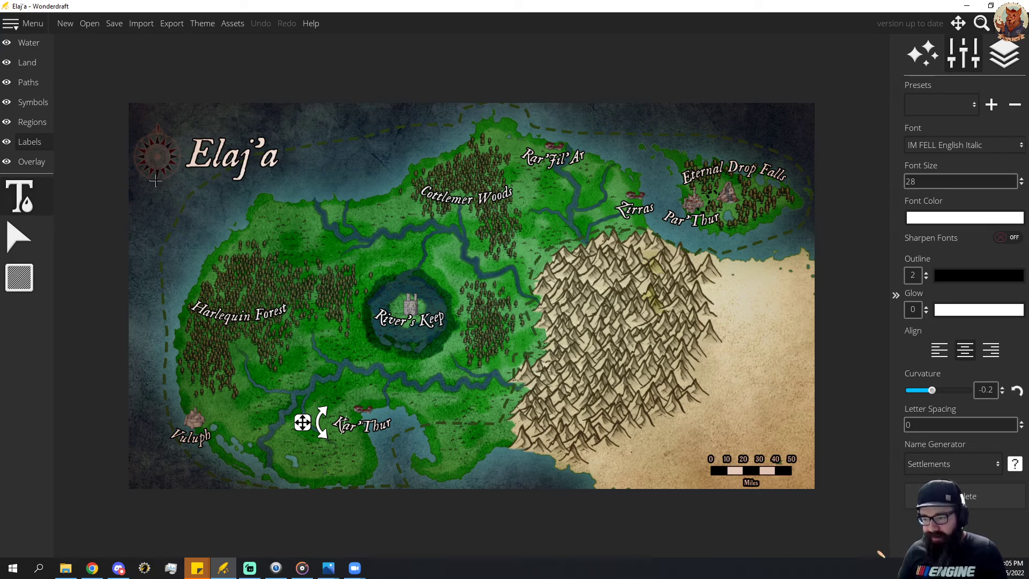
Reshape the dashed region border so its southern stretch runs outside the peninsula east of Kar'Thur and across the bay's mouth.
click(20, 239)
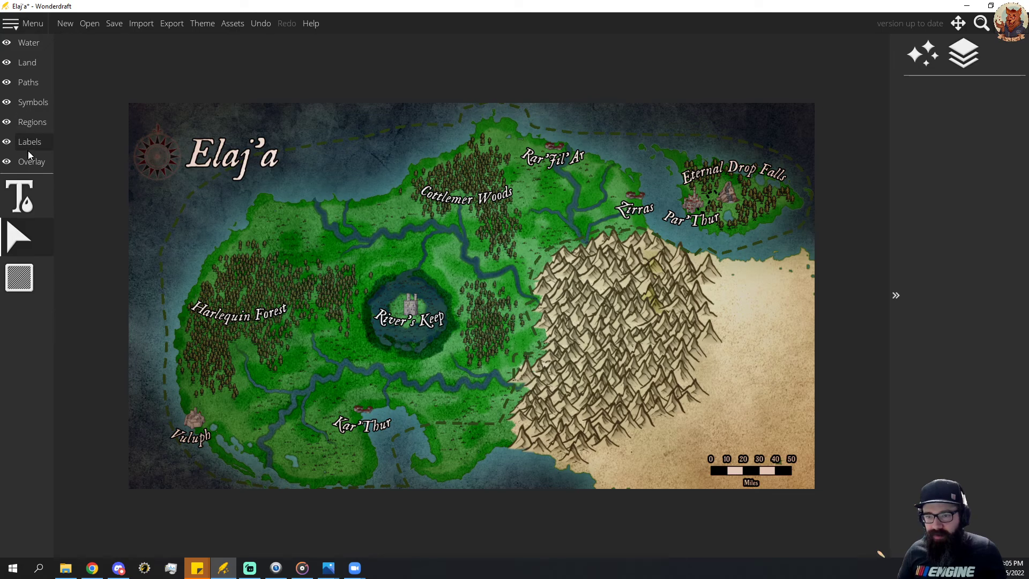
click(30, 123)
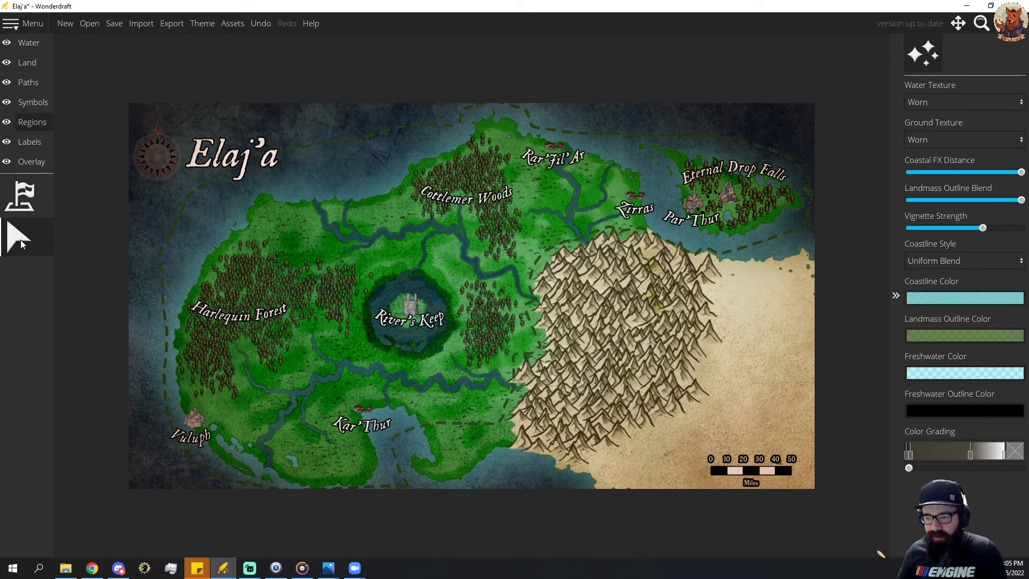
click(414, 419)
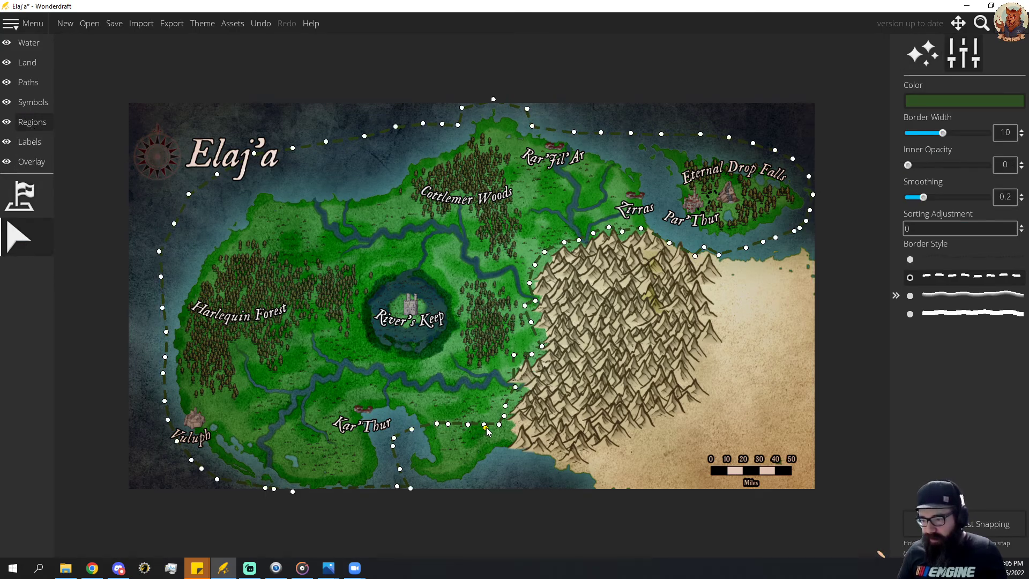
drag(485, 427, 512, 460)
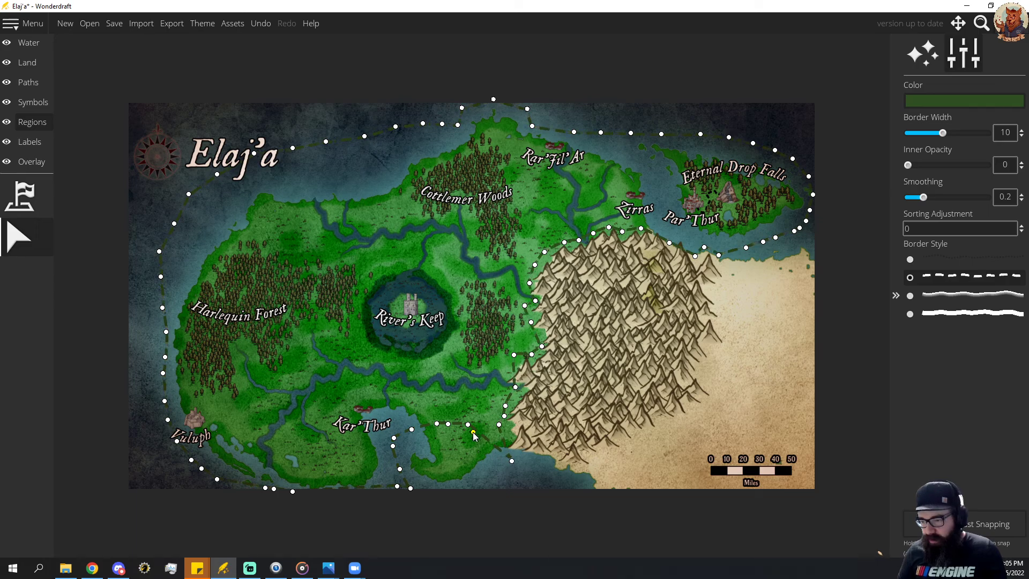
drag(472, 433, 492, 477)
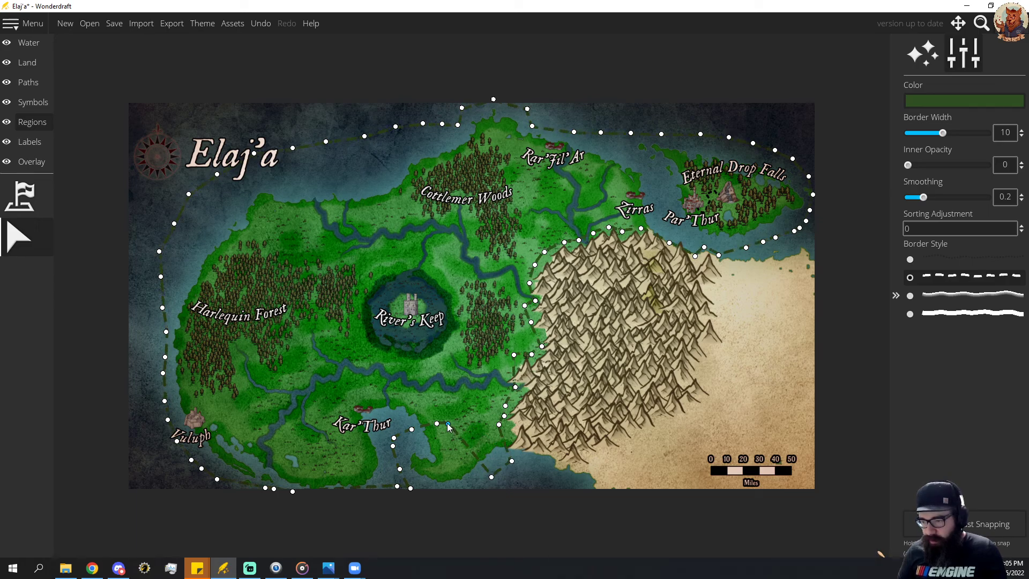
drag(449, 427, 469, 488)
drag(438, 426, 439, 486)
drag(412, 428, 424, 488)
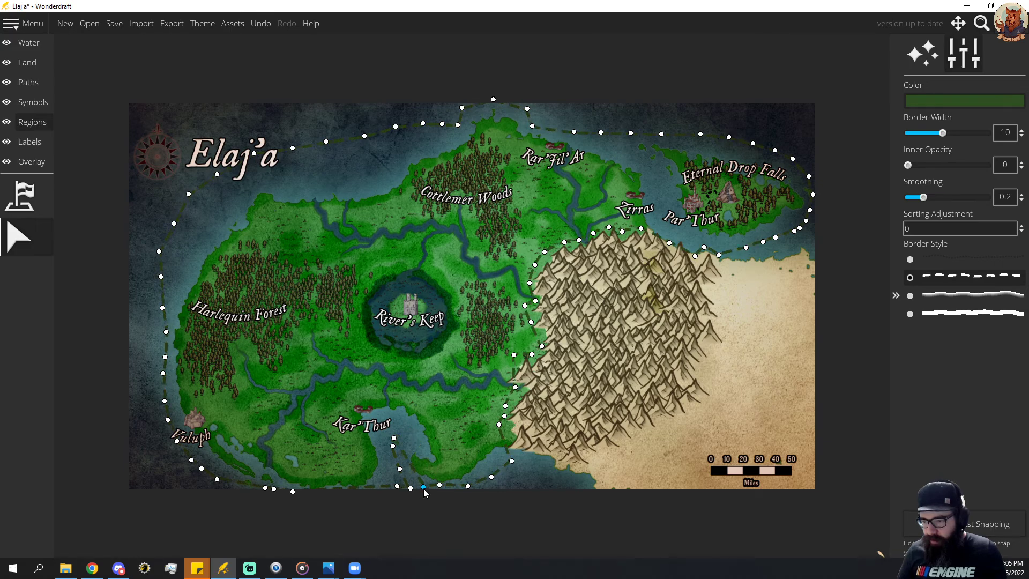
drag(393, 447, 416, 489)
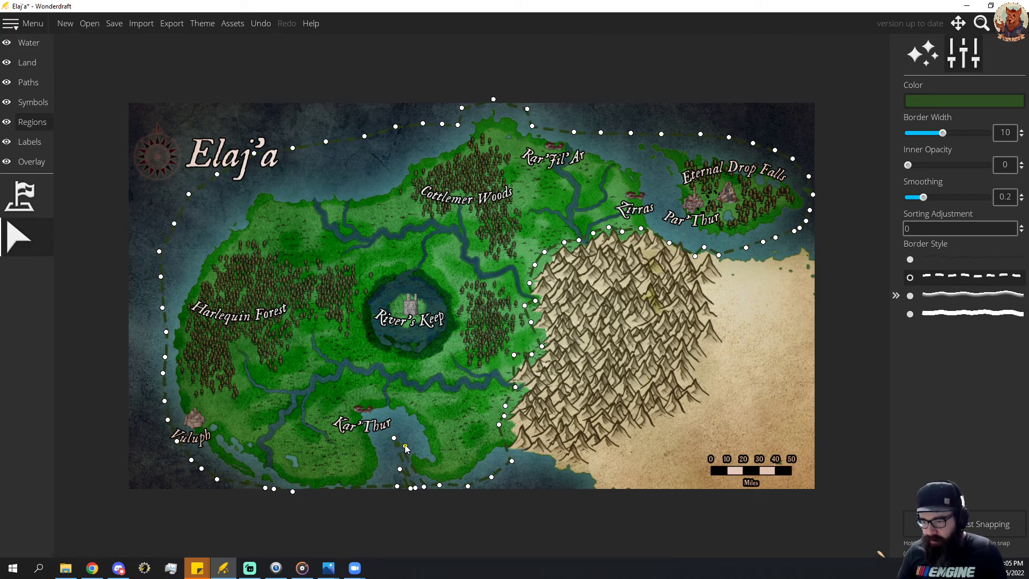
drag(405, 448, 417, 487)
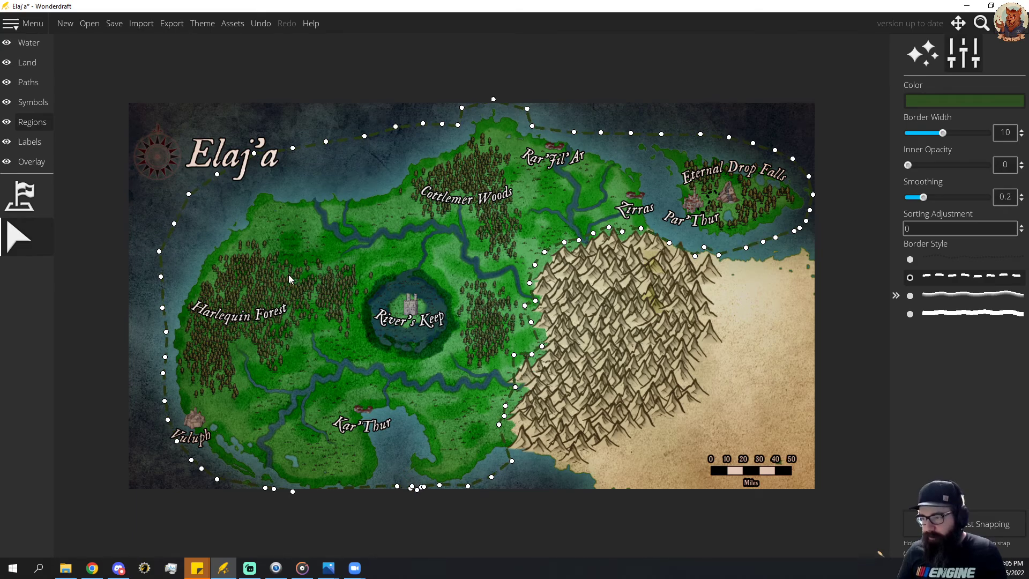
Save the Elaj'a map with the corrected label and region border.
click(90, 23)
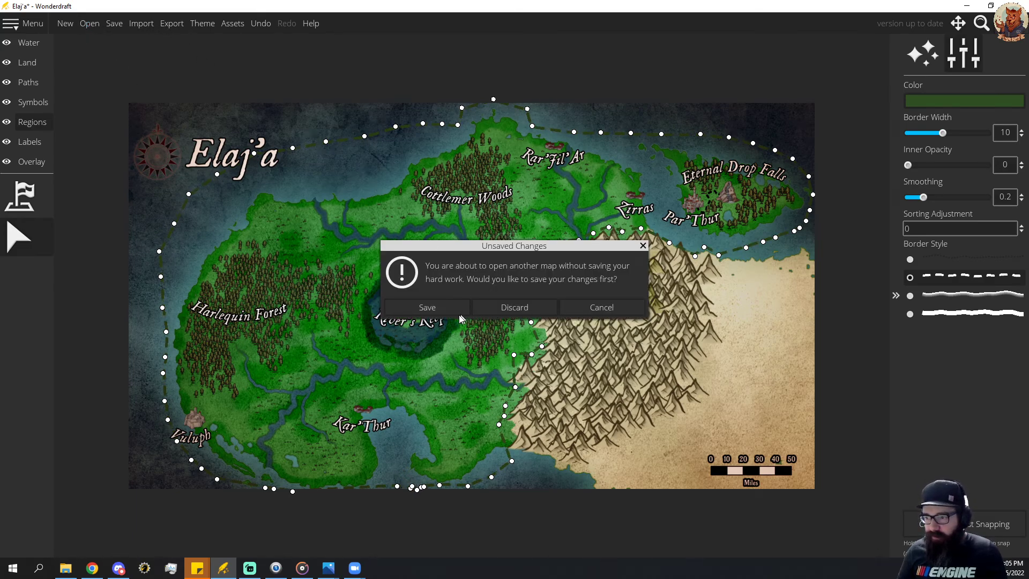
click(598, 312)
click(115, 27)
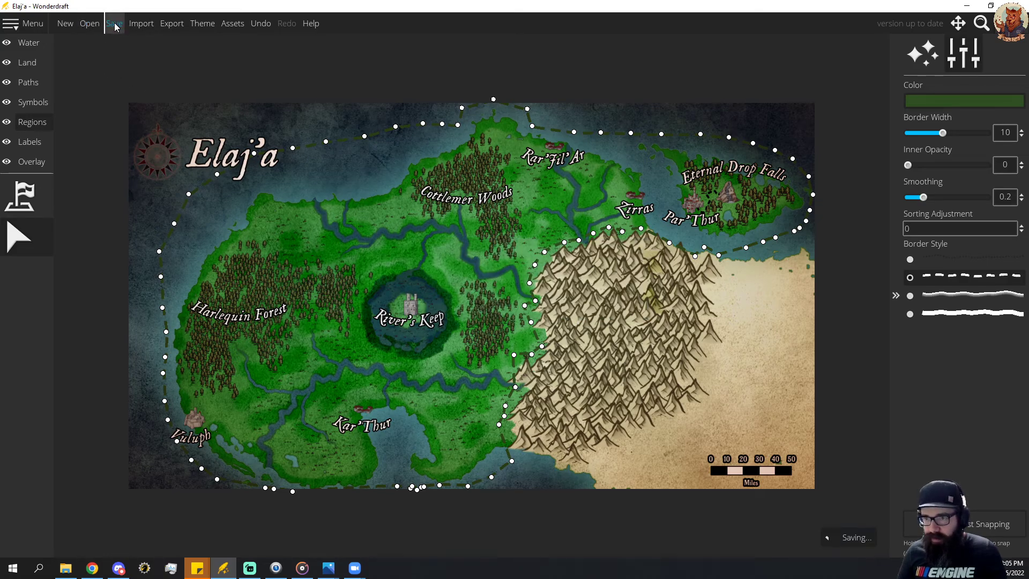
Export the corrected map again as a 2x Upscale PNG, overwriting the existing Elaj'a image in Maps Locations.
click(172, 24)
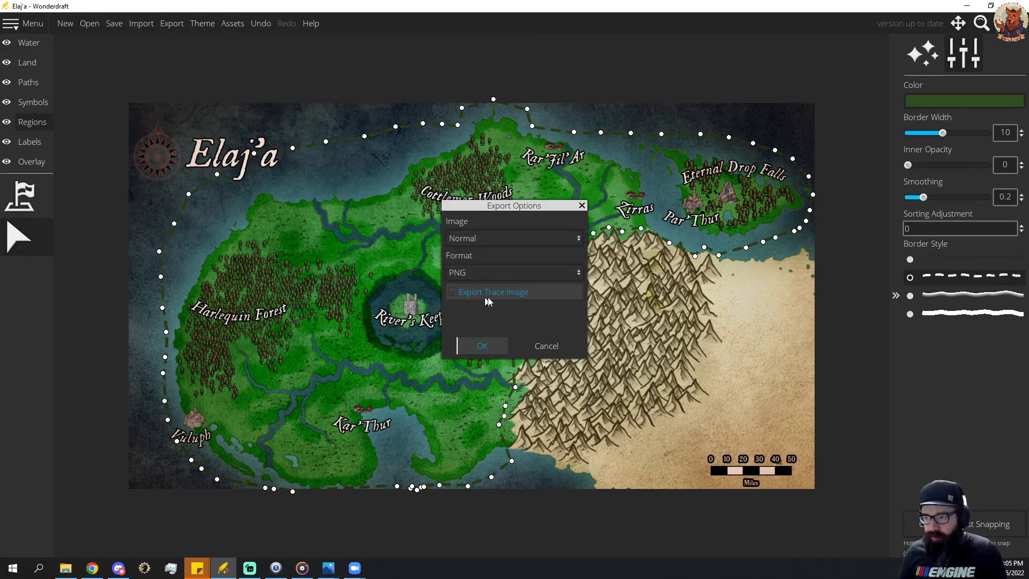
click(489, 240)
click(482, 272)
click(482, 346)
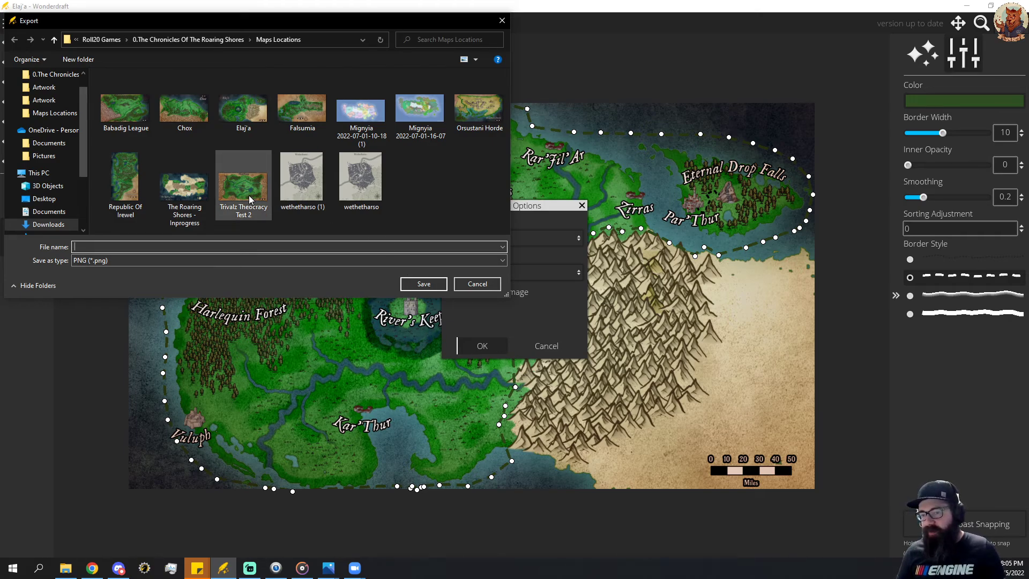
click(233, 109)
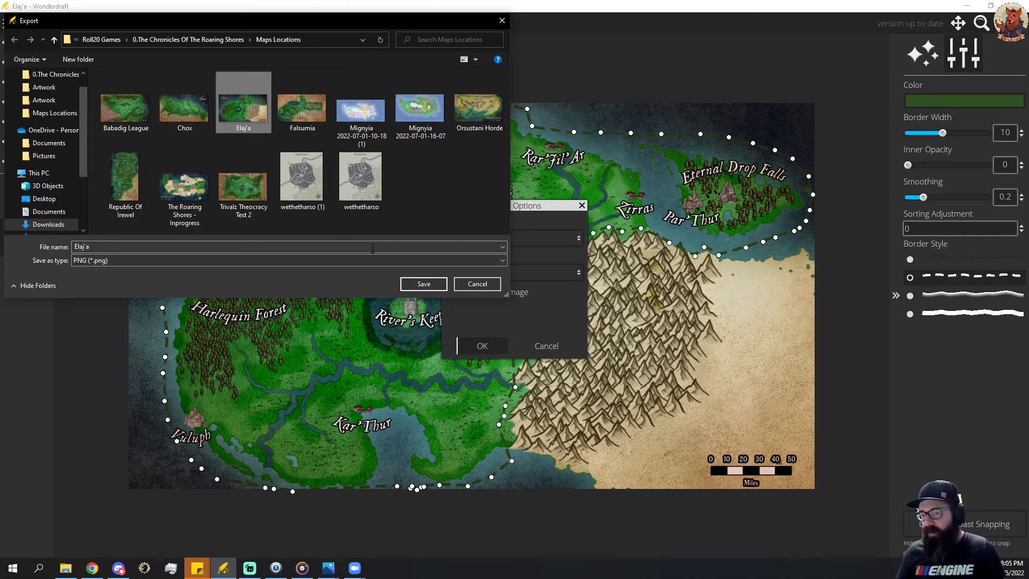
click(423, 284)
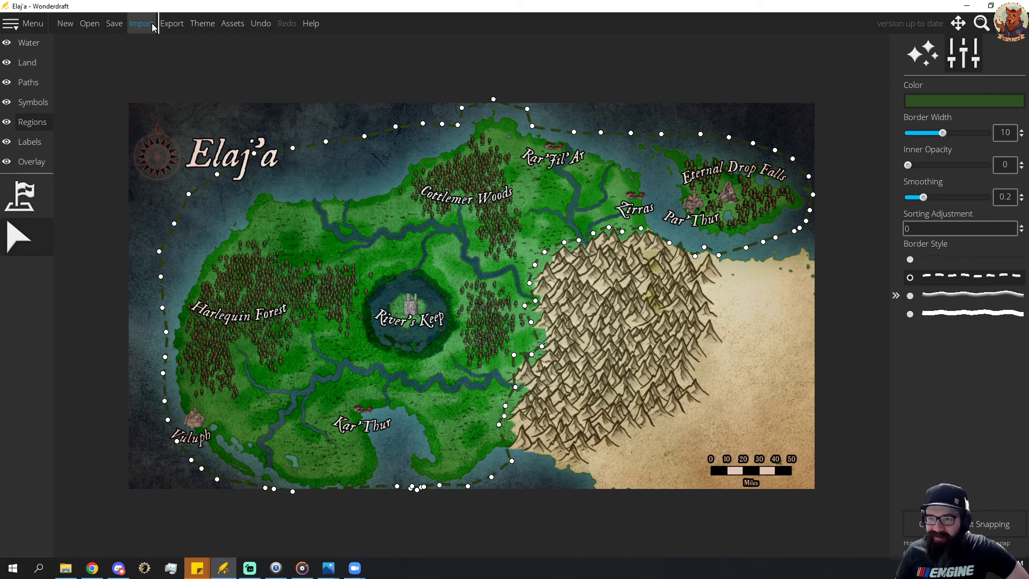
Open The Roaring Shores world map from The Chronicles Of The Roaring Shores folder.
click(89, 25)
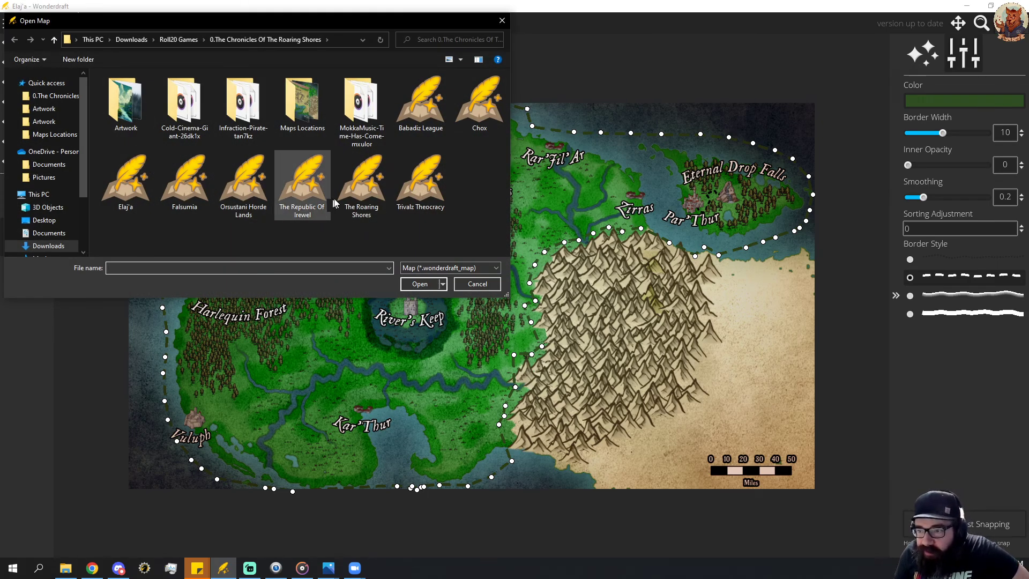
double_click(358, 178)
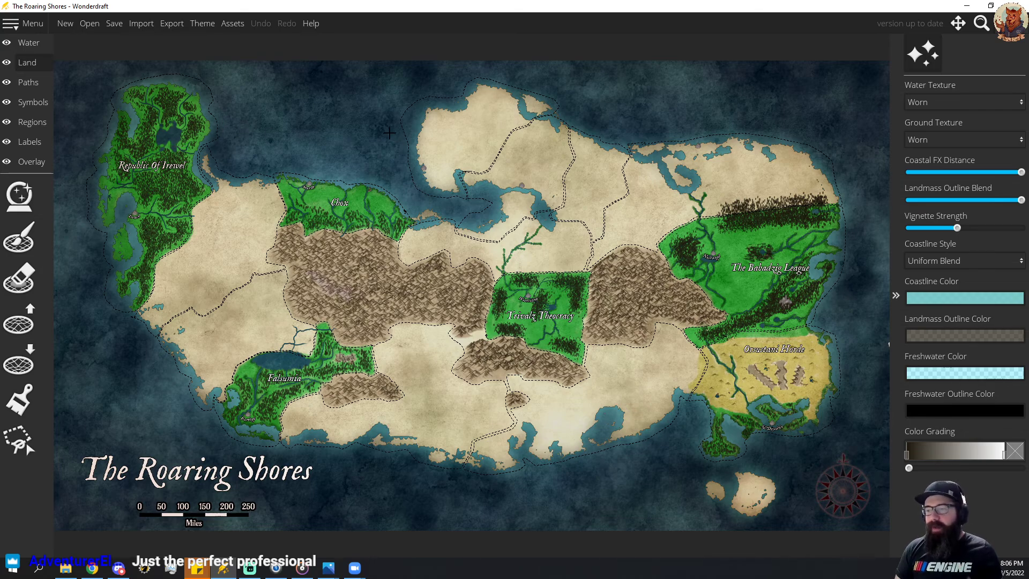
Erase the hooked southwestern part of the northern peninsula and raise new land there, leaving a small bay open on the south coast.
click(28, 277)
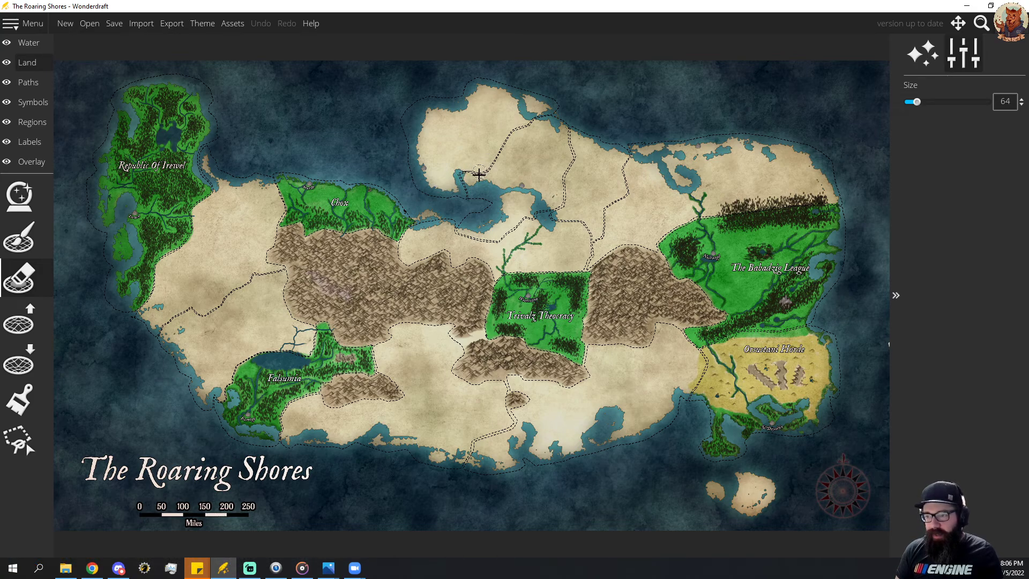
mouse_move(482, 184)
mouse_down()
mouse_move(490, 152)
mouse_move(459, 151)
mouse_move(462, 169)
mouse_move(446, 190)
mouse_move(420, 181)
mouse_move(449, 170)
mouse_move(424, 164)
mouse_move(474, 162)
mouse_move(438, 184)
mouse_move(422, 168)
mouse_move(457, 180)
mouse_move(455, 193)
mouse_move(419, 211)
mouse_up()
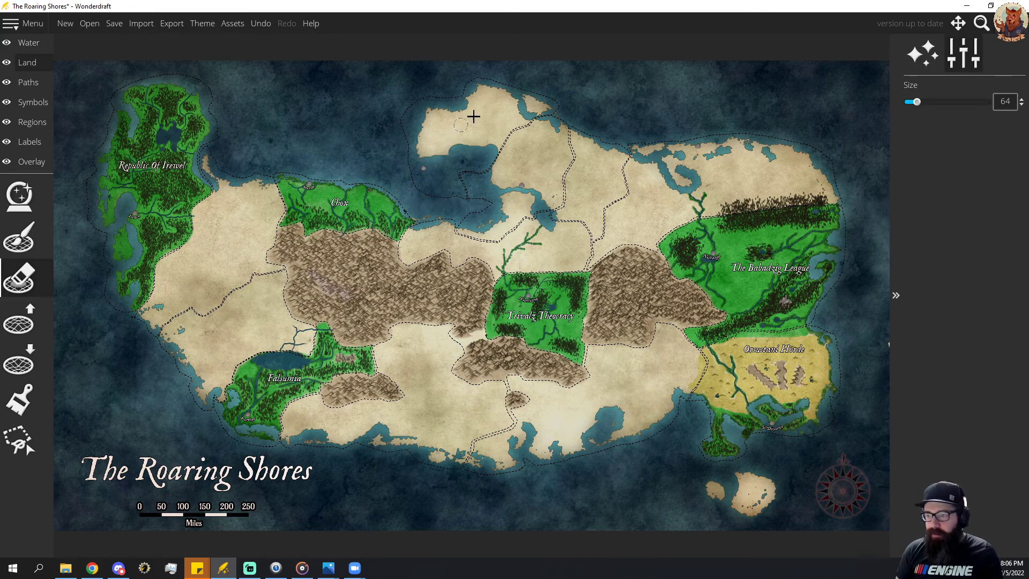
scroll(475, 112, up, 3)
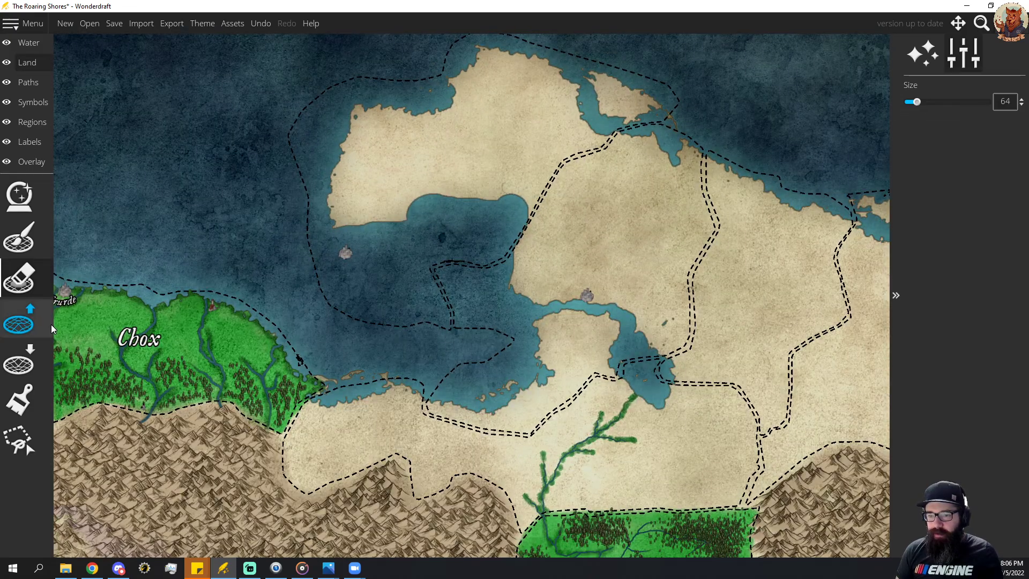
click(52, 328)
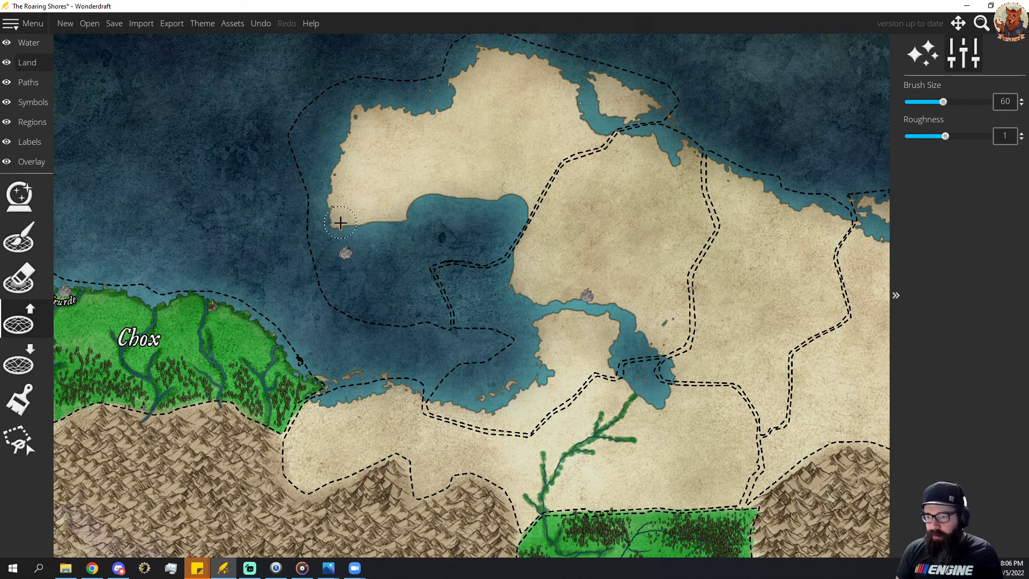
mouse_move(342, 224)
mouse_down()
mouse_move(375, 247)
mouse_move(343, 209)
mouse_move(406, 247)
mouse_move(376, 240)
mouse_move(419, 248)
mouse_move(428, 238)
mouse_move(415, 196)
mouse_move(448, 194)
mouse_move(478, 208)
mouse_move(470, 239)
mouse_move(457, 239)
mouse_move(504, 248)
mouse_move(534, 204)
mouse_move(502, 232)
mouse_move(520, 202)
mouse_move(490, 219)
mouse_move(513, 203)
mouse_move(495, 233)
mouse_move(519, 208)
mouse_move(482, 204)
mouse_move(522, 194)
mouse_move(521, 218)
mouse_move(503, 233)
mouse_move(486, 224)
mouse_move(490, 198)
mouse_move(480, 230)
mouse_up()
mouse_move(381, 209)
mouse_down()
mouse_move(409, 219)
mouse_move(414, 232)
mouse_move(359, 228)
mouse_move(347, 177)
mouse_move(332, 188)
mouse_move(325, 150)
mouse_move(351, 115)
mouse_move(342, 138)
mouse_move(351, 159)
mouse_move(355, 139)
mouse_move(339, 155)
mouse_move(332, 148)
mouse_move(478, 133)
mouse_move(552, 145)
mouse_move(416, 186)
mouse_move(351, 154)
mouse_move(333, 138)
mouse_up()
mouse_move(483, 232)
mouse_down()
mouse_move(514, 236)
mouse_move(502, 232)
mouse_up()
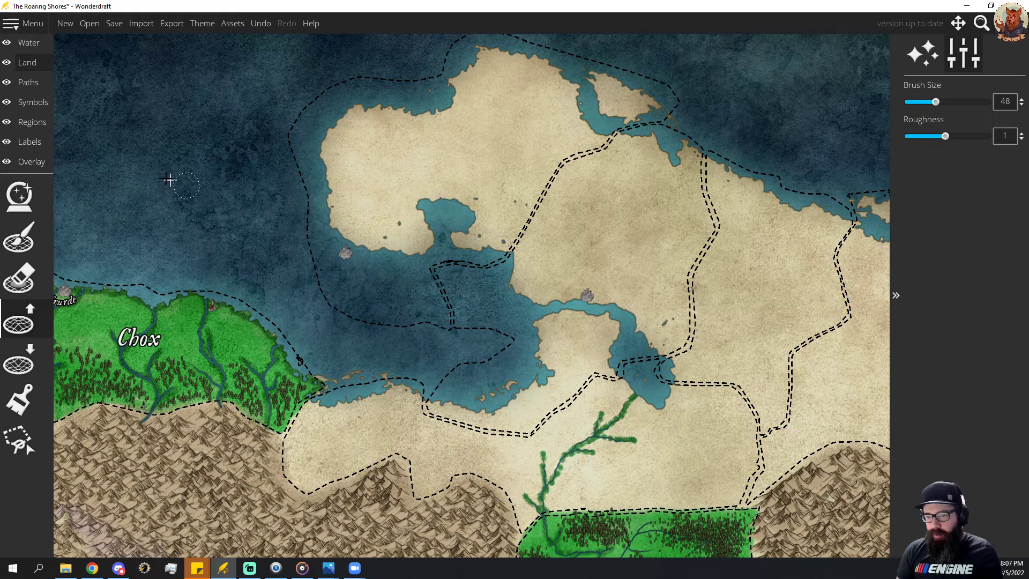
Pull the northern peninsula region's southern border points up so the dashed line follows the new southern coast.
click(31, 123)
click(367, 320)
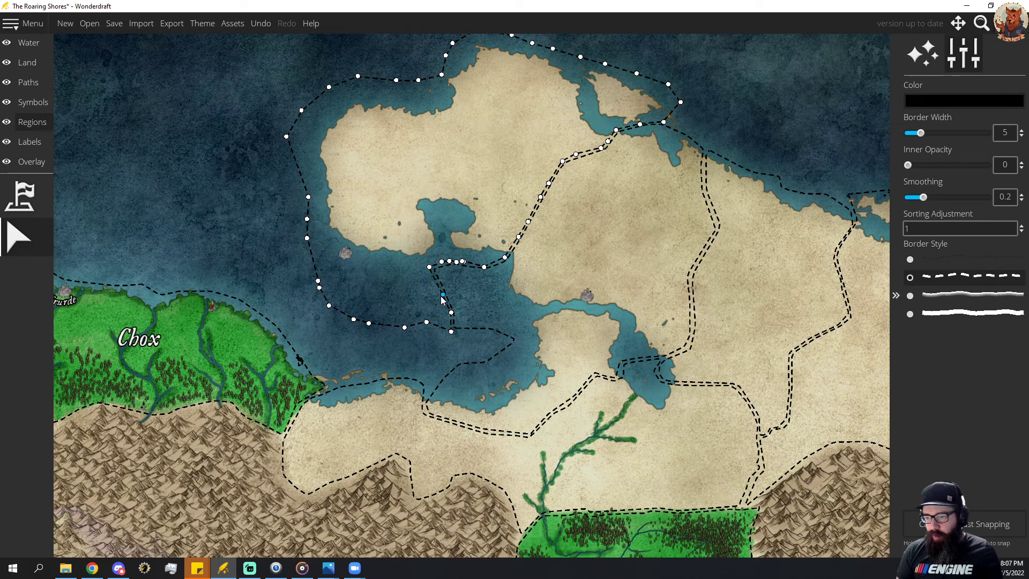
drag(443, 294, 410, 267)
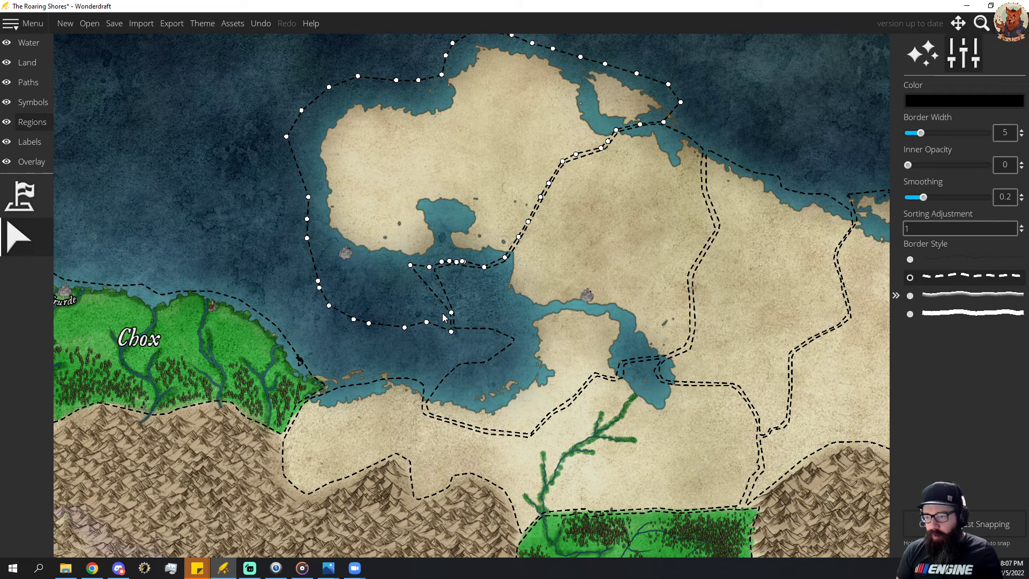
drag(451, 333, 389, 263)
drag(451, 312, 397, 269)
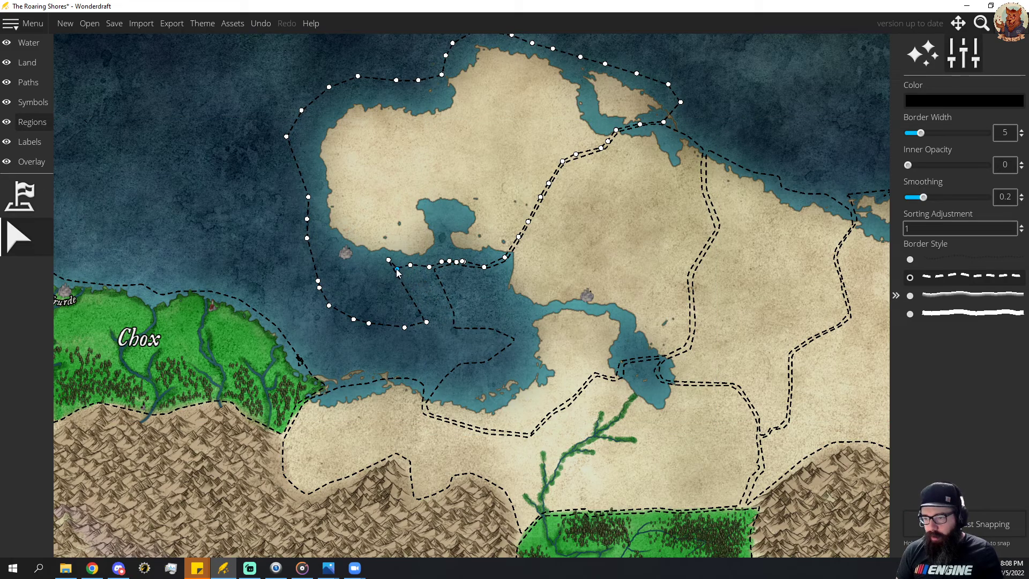
drag(426, 323, 371, 261)
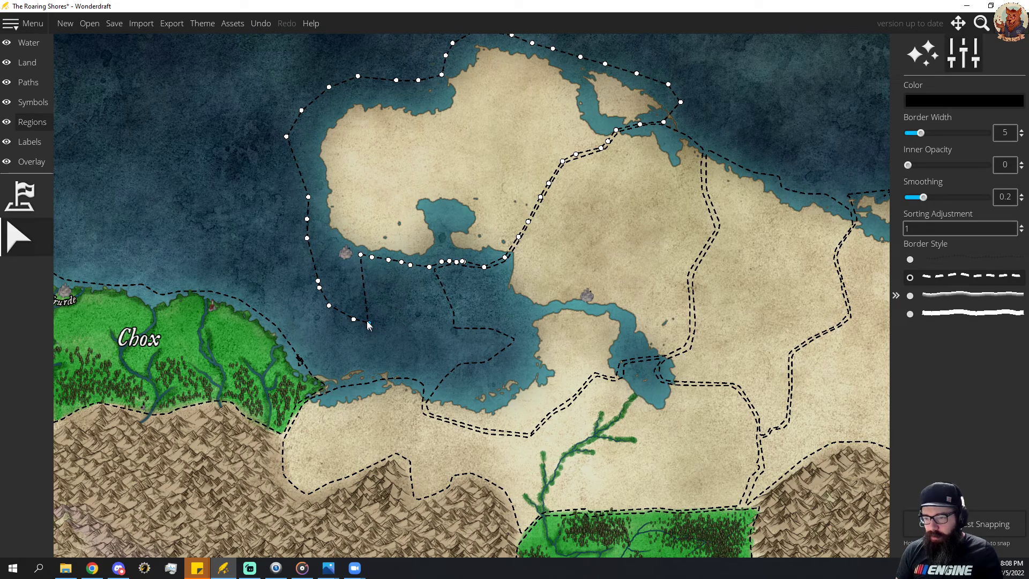
Tighten the same region's border around the peninsula's southwestern corner and western coast.
drag(368, 324, 336, 247)
drag(354, 321, 328, 241)
drag(329, 305, 321, 229)
drag(318, 284, 317, 212)
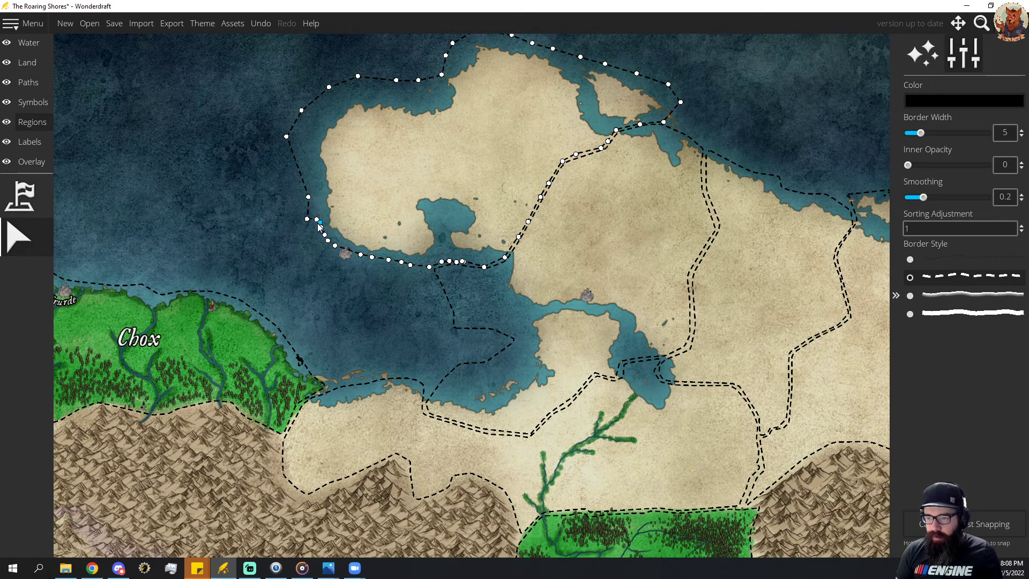
drag(312, 215, 315, 213)
drag(285, 138, 308, 143)
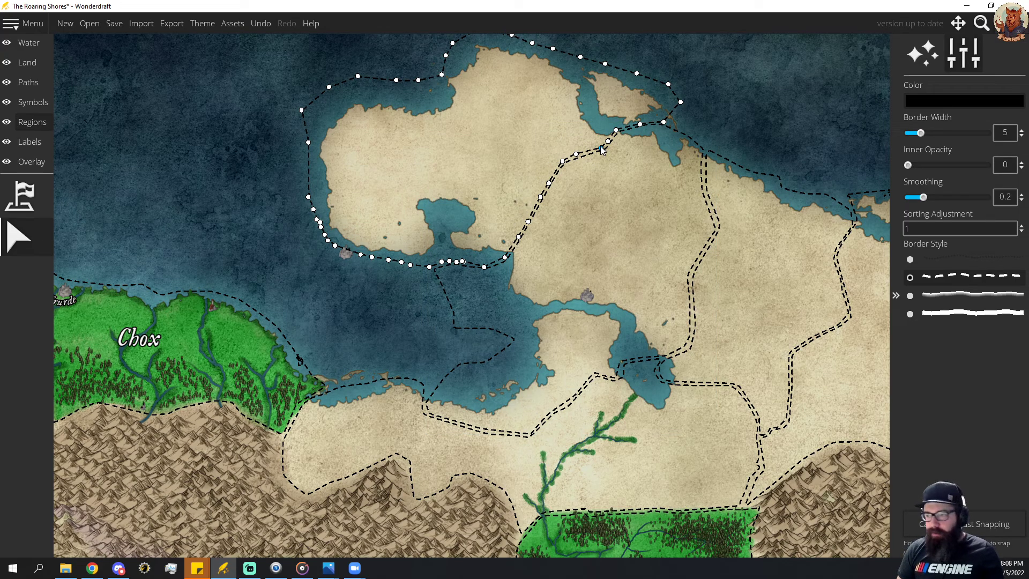
Shift the inland border between the northern peninsula and its eastern neighbour west and north, reshaping both regions' outlines to match.
drag(601, 148, 536, 182)
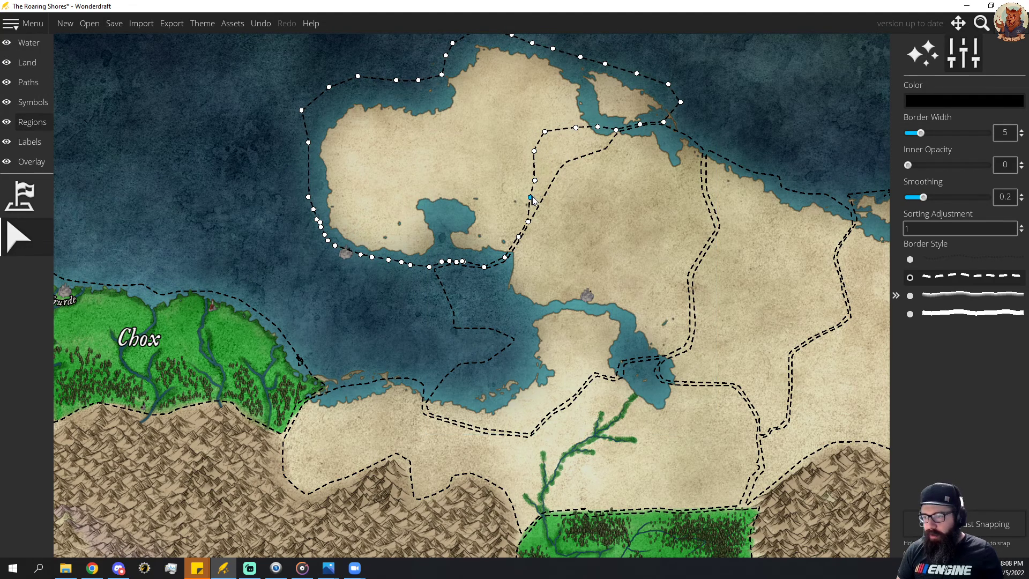
click(550, 189)
drag(552, 196, 551, 138)
click(535, 223)
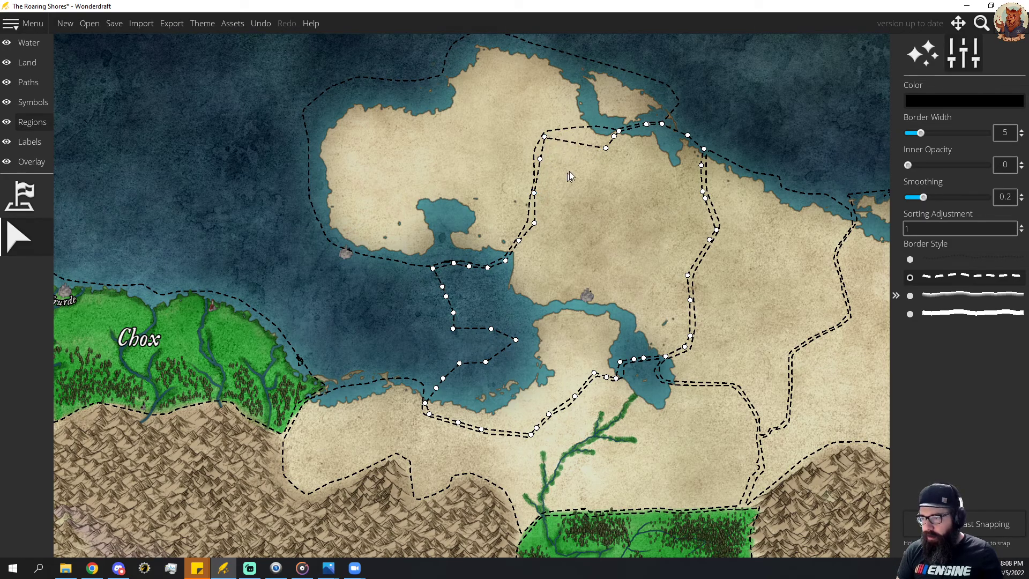
drag(605, 150, 590, 135)
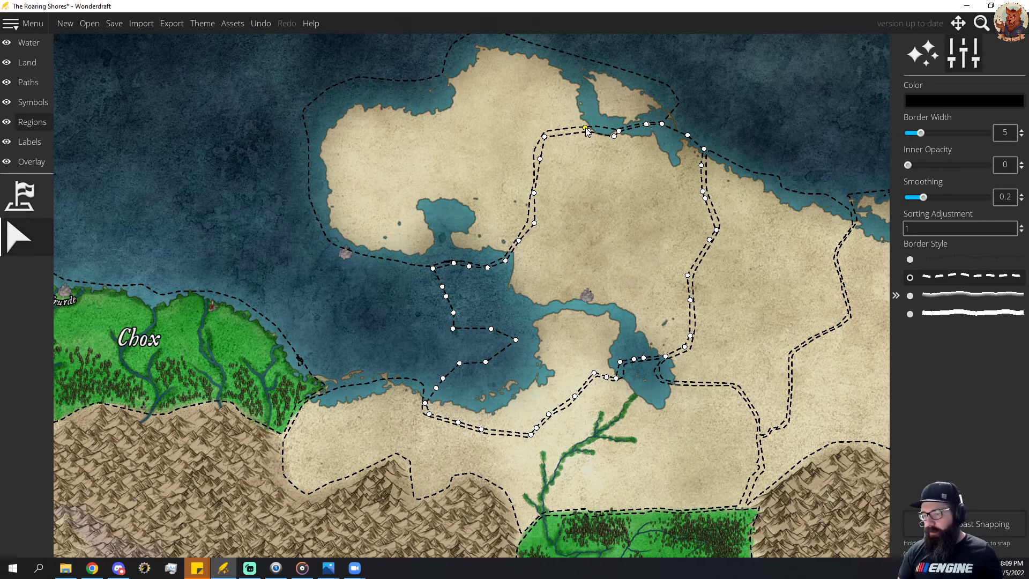
Move the town symbol off the southwestern coast of the northern peninsula from the water onto the land.
click(30, 101)
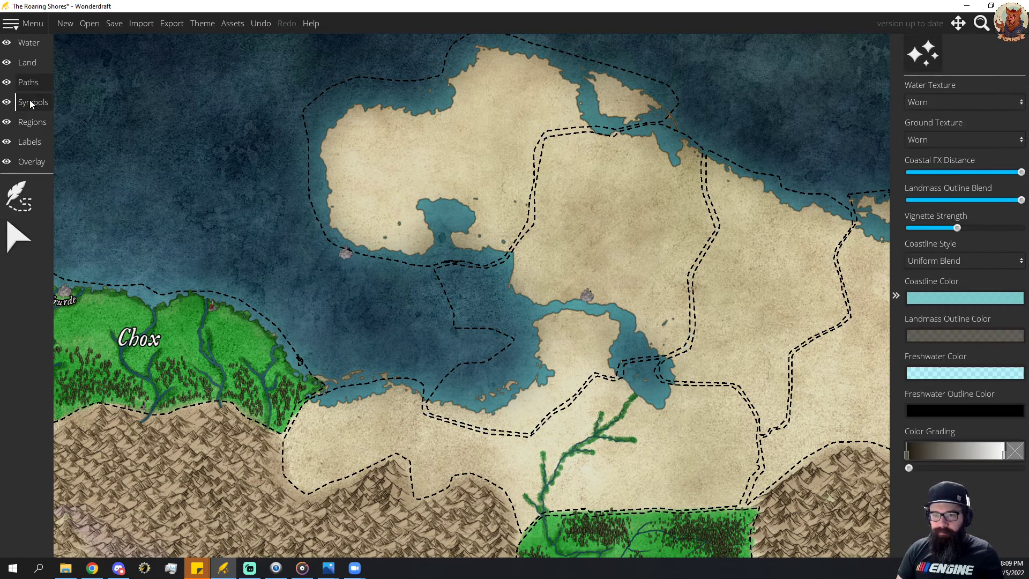
click(20, 358)
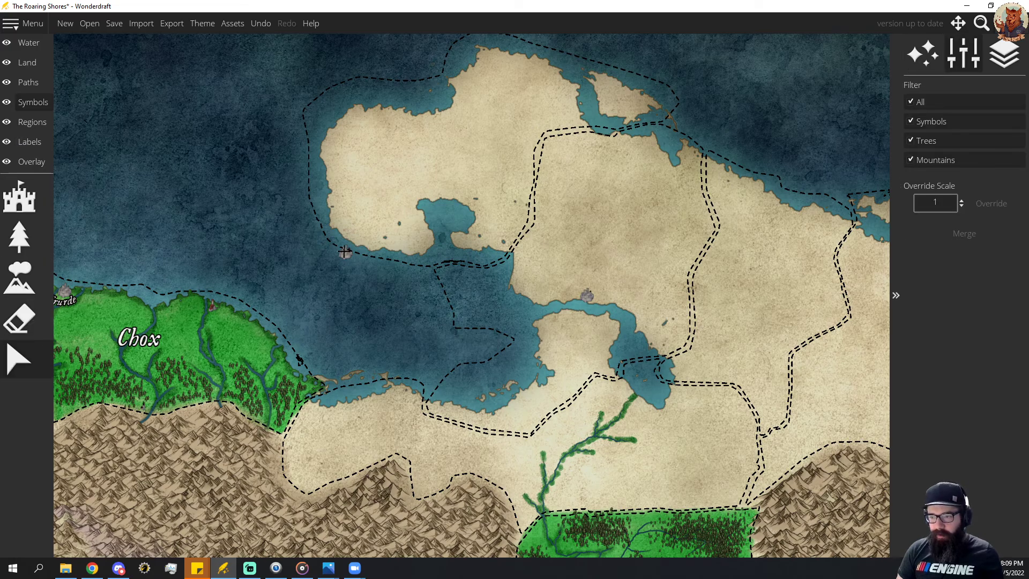
drag(345, 252, 343, 230)
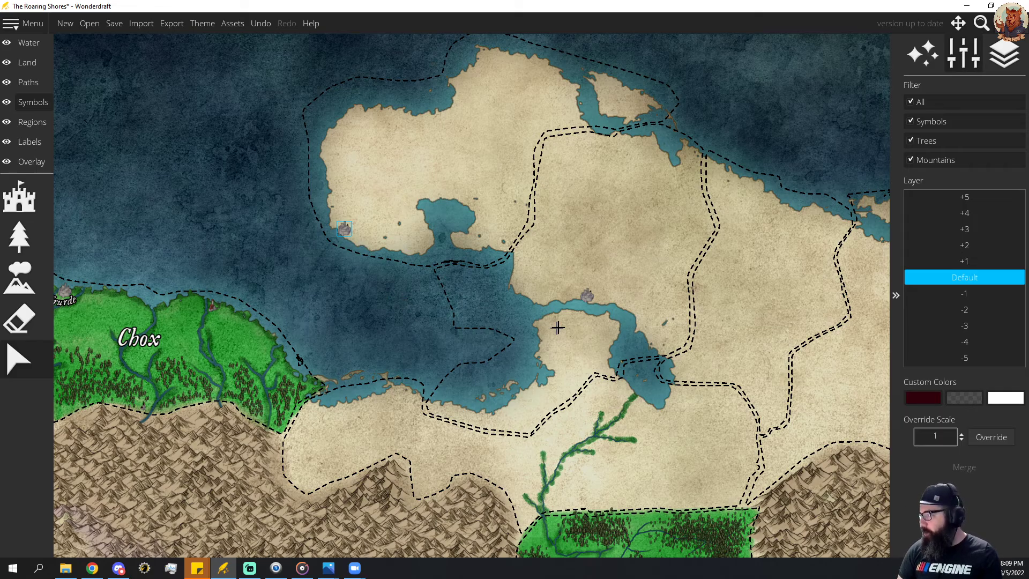
Paint a small round lake in the middle of the northern peninsula with brush size 48, and raise a tiny island at its centre with size 24.
key(alt+Tab)
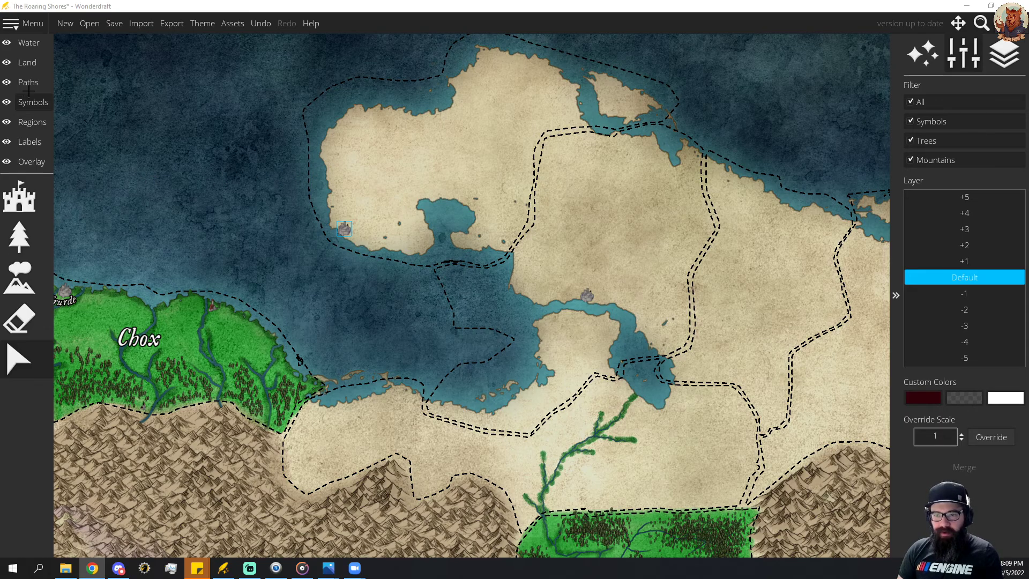
click(29, 67)
click(24, 78)
click(32, 47)
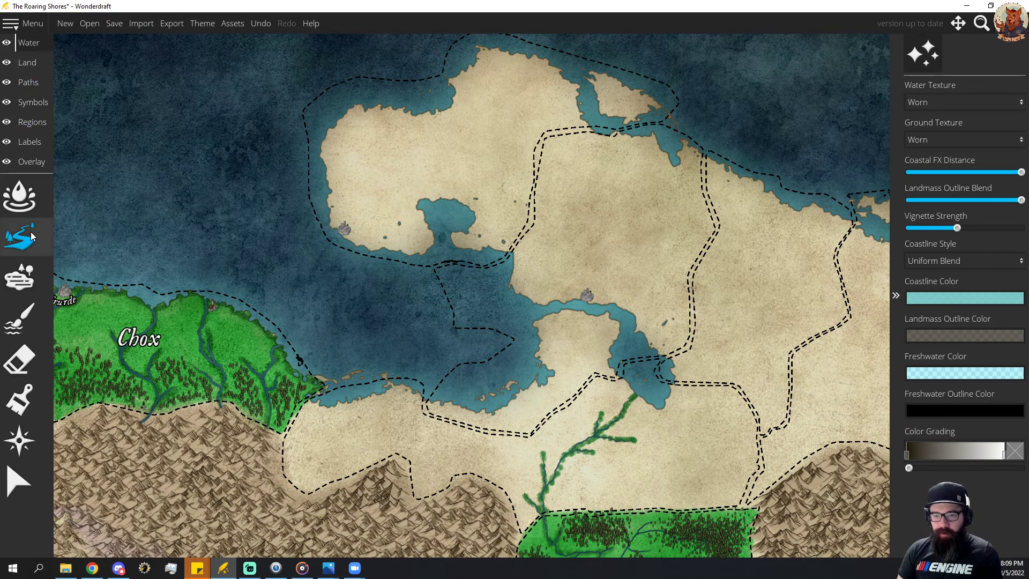
click(20, 277)
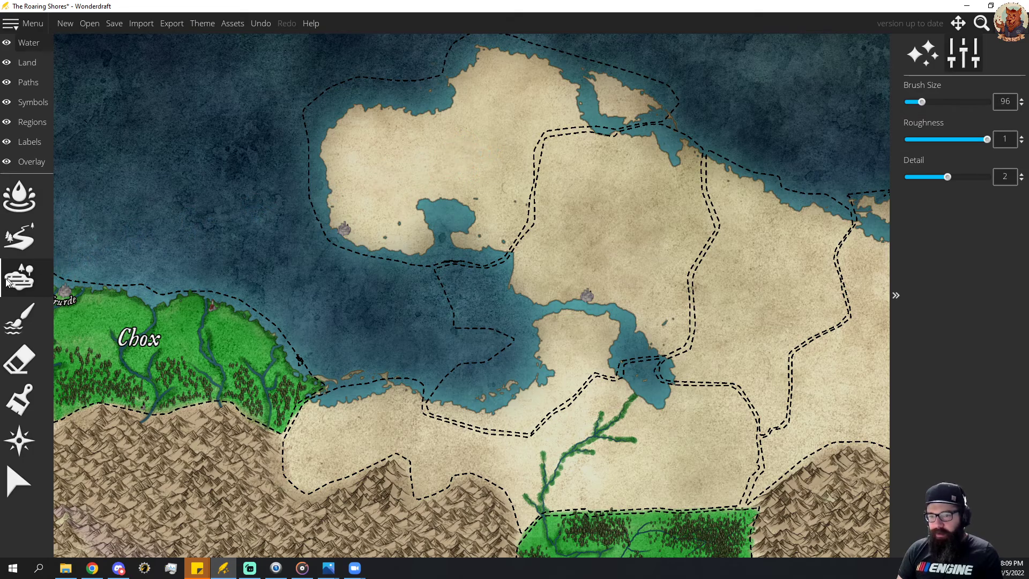
click(19, 237)
click(20, 277)
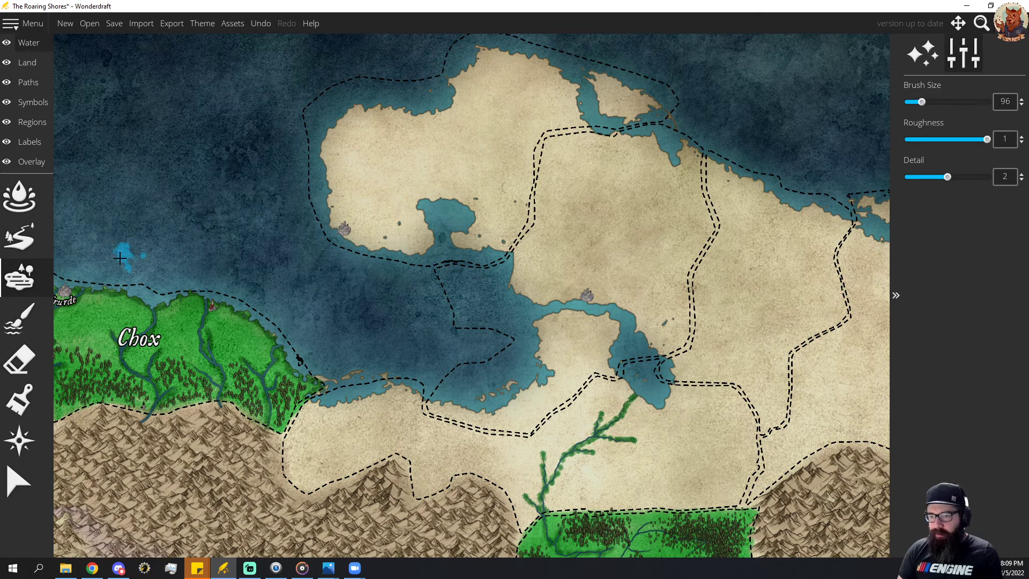
click(20, 319)
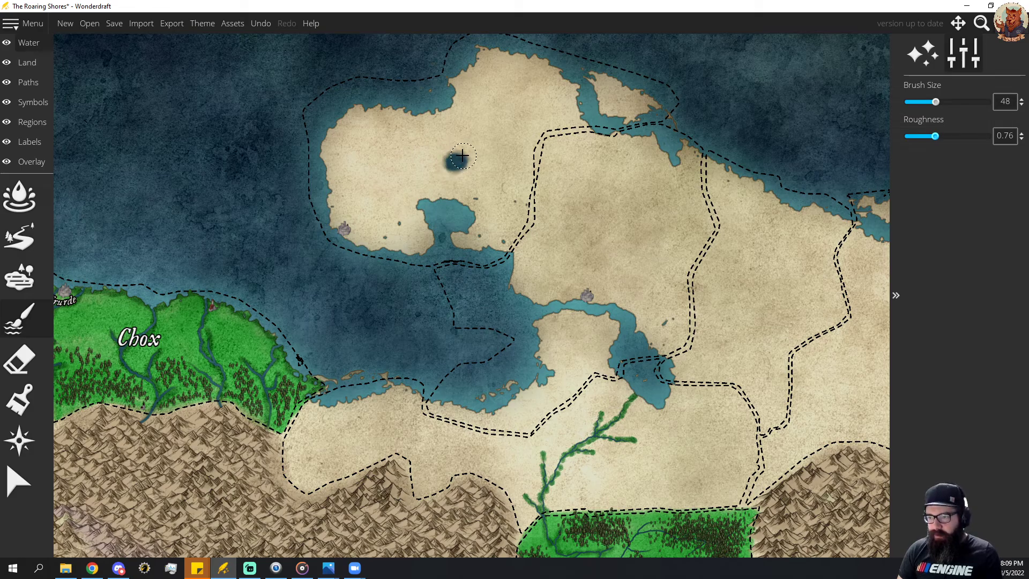
drag(462, 155, 452, 170)
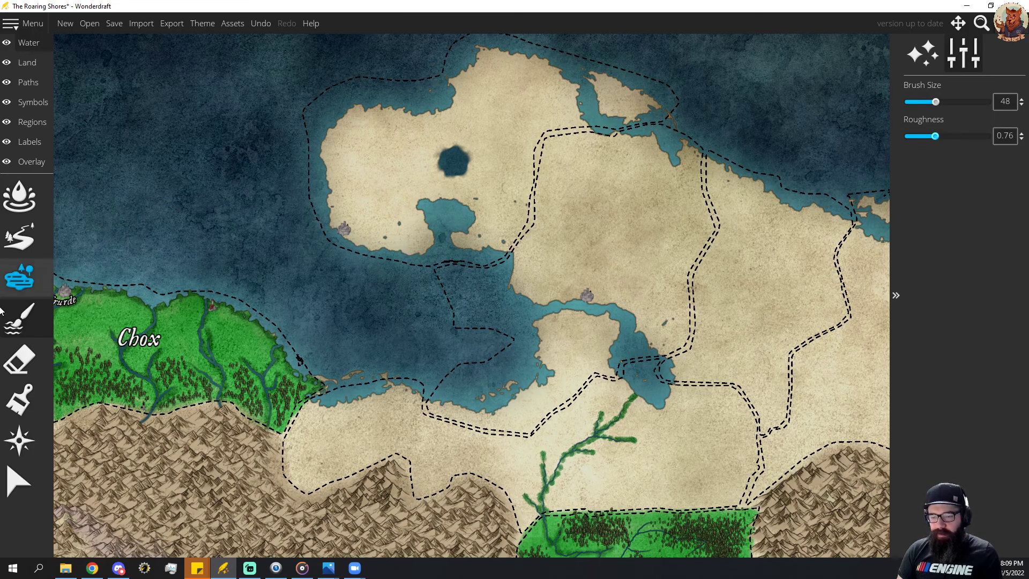
click(27, 62)
click(19, 322)
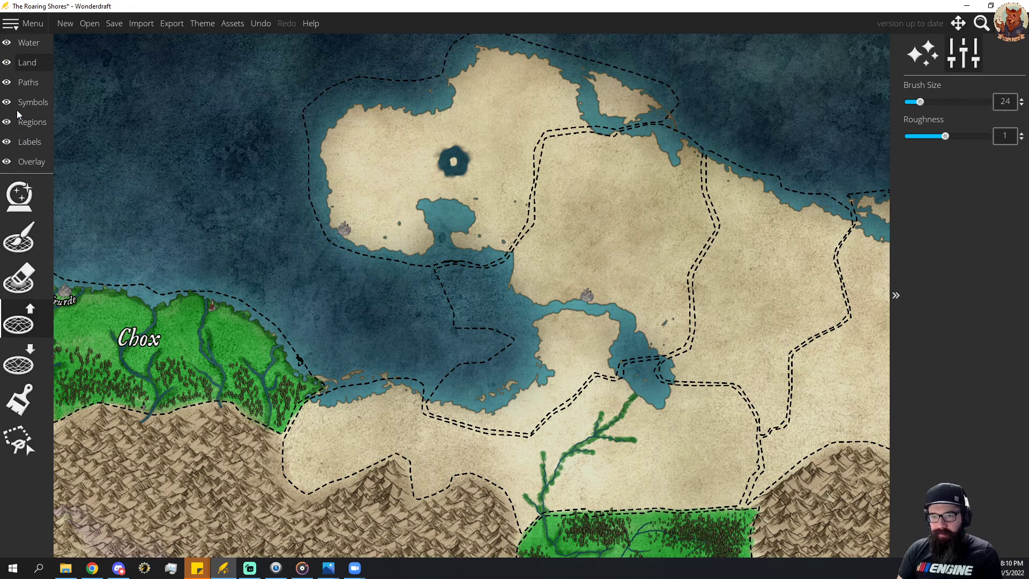
Place the grey twin-towered castle symbol at scale 10 on the lake's island and nudge it slightly down to fit.
click(30, 102)
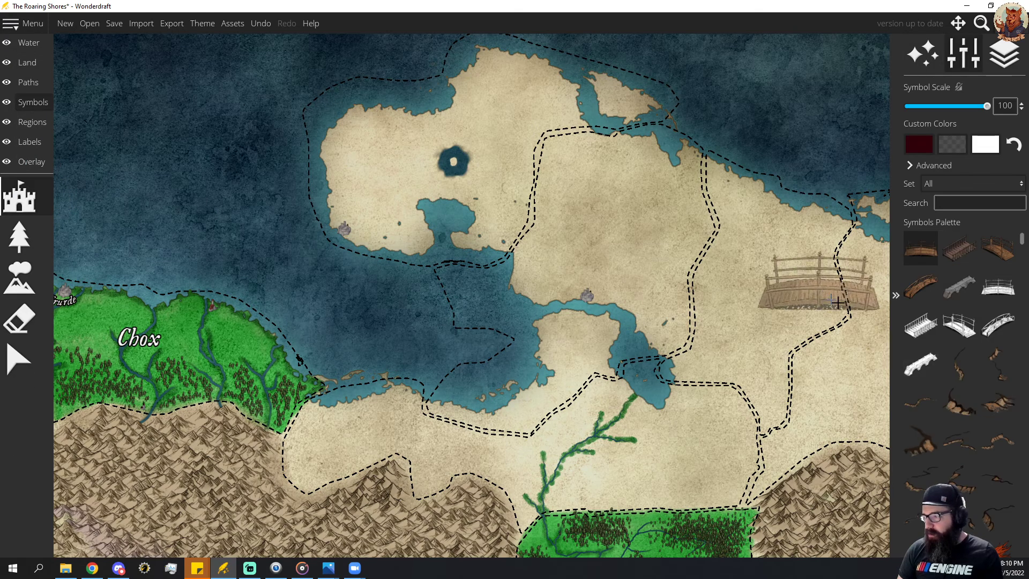
scroll(971, 384, down, 7)
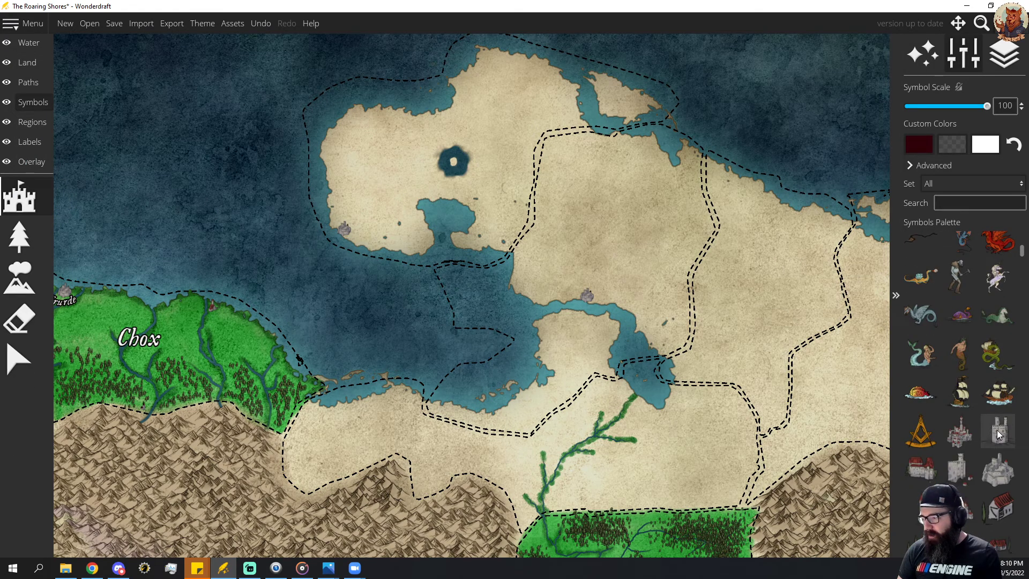
click(1000, 433)
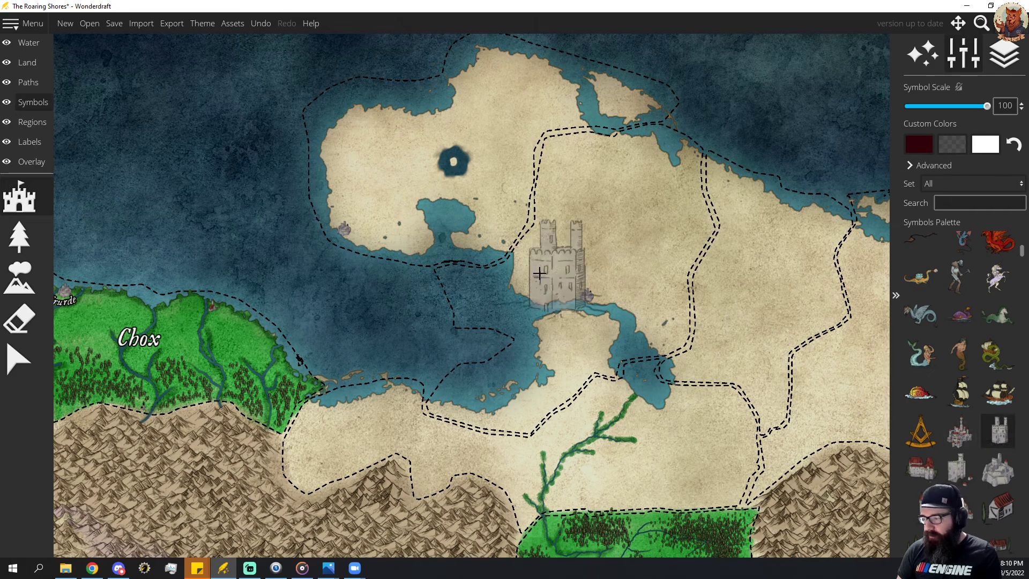
scroll(456, 169, down, 9)
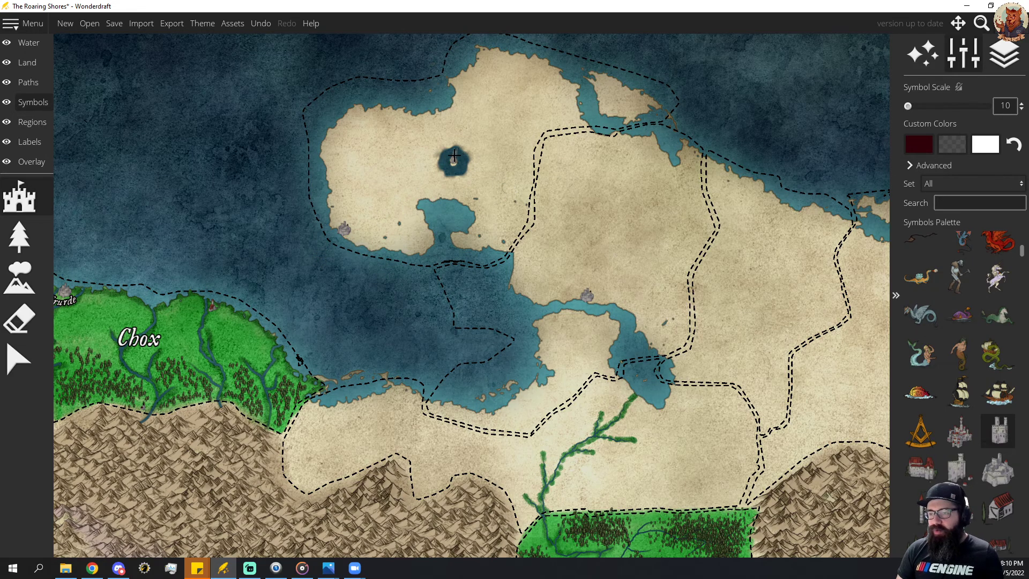
scroll(455, 155, up, 10)
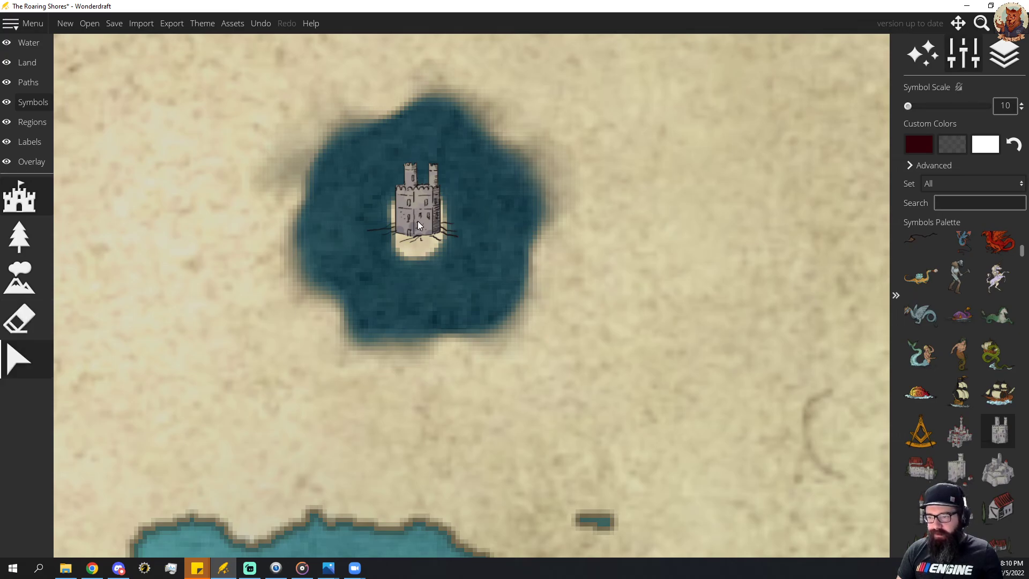
drag(419, 215, 419, 221)
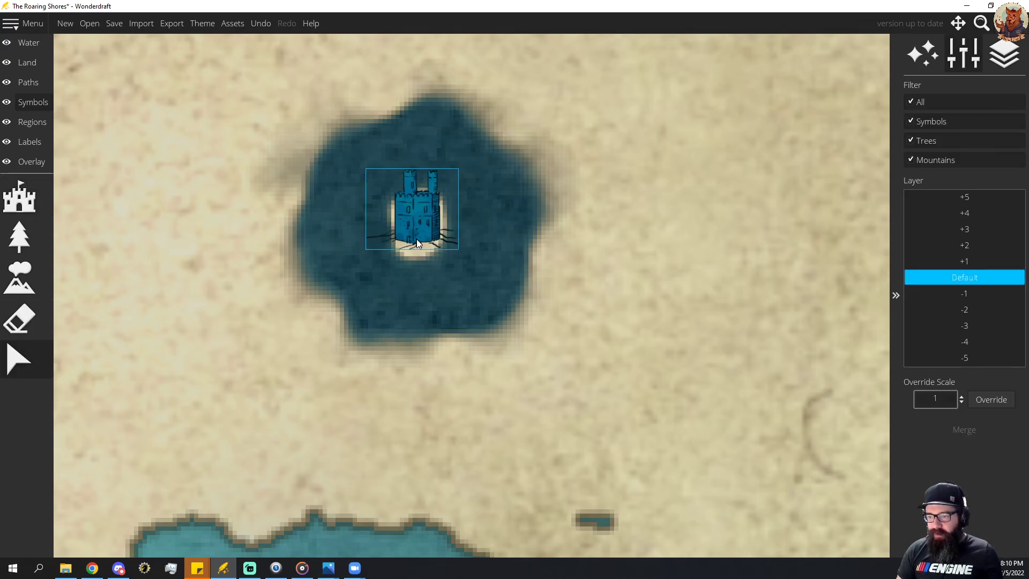
click(556, 245)
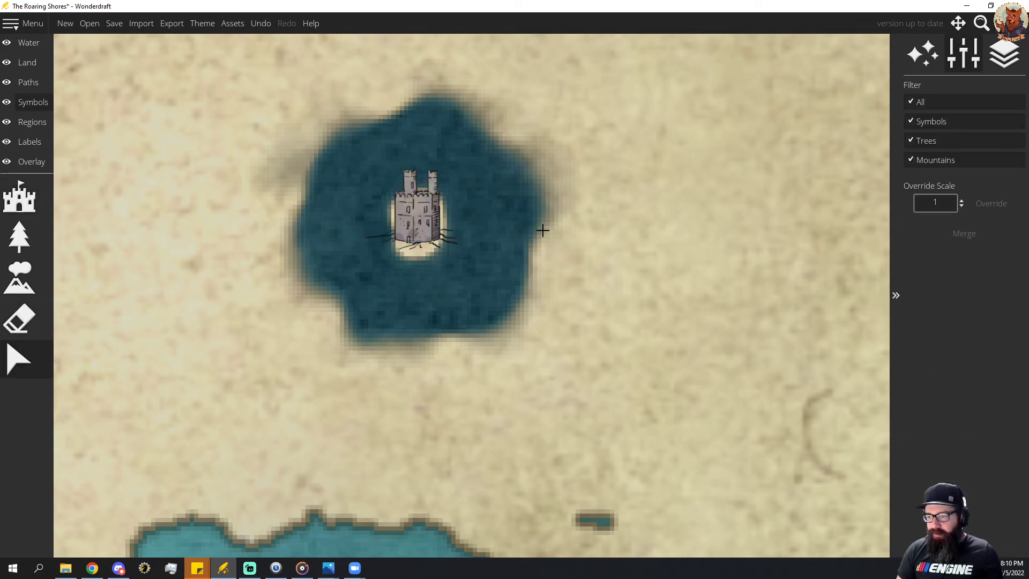
Place the rocky waterfall symbol at scale 10 in the middle of the island off the northern peninsula's northeast coast.
scroll(563, 230, down, 5)
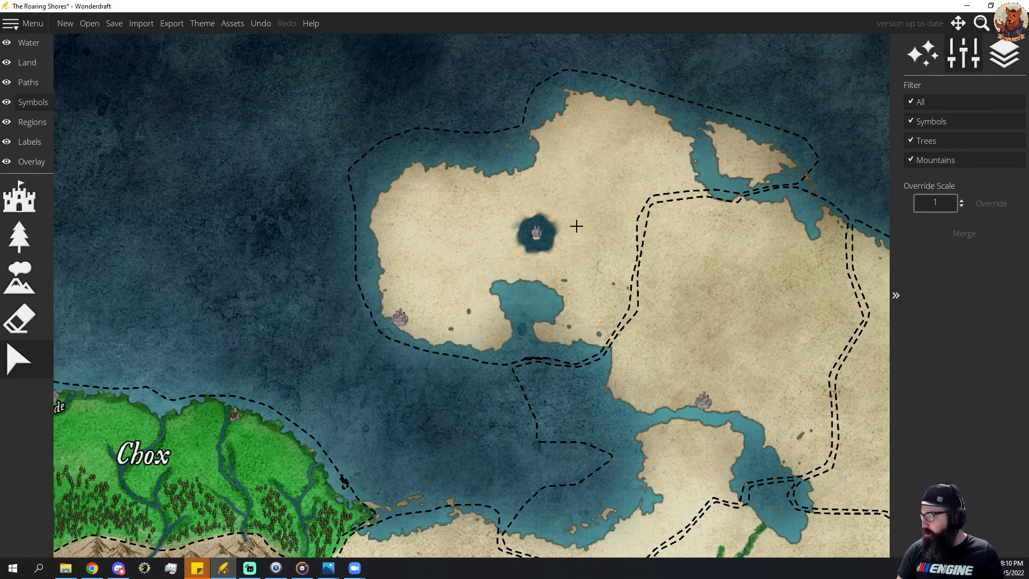
scroll(577, 226, up, 2)
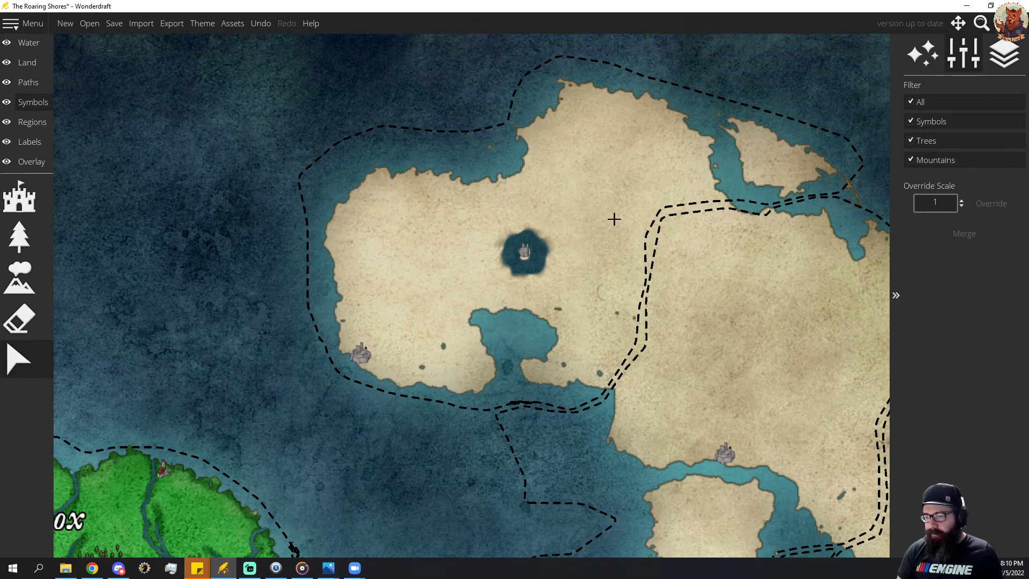
drag(613, 218, 530, 216)
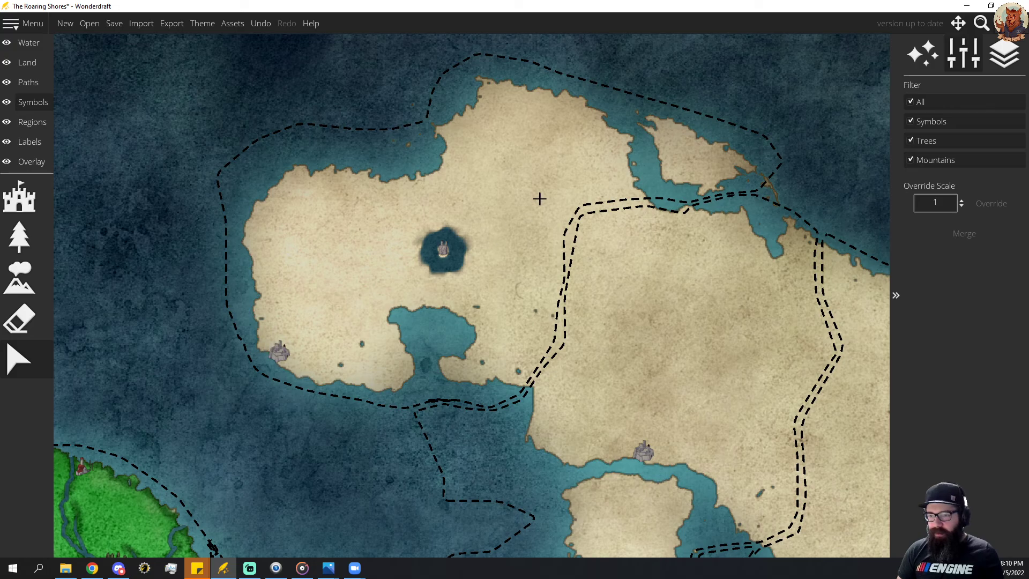
click(19, 197)
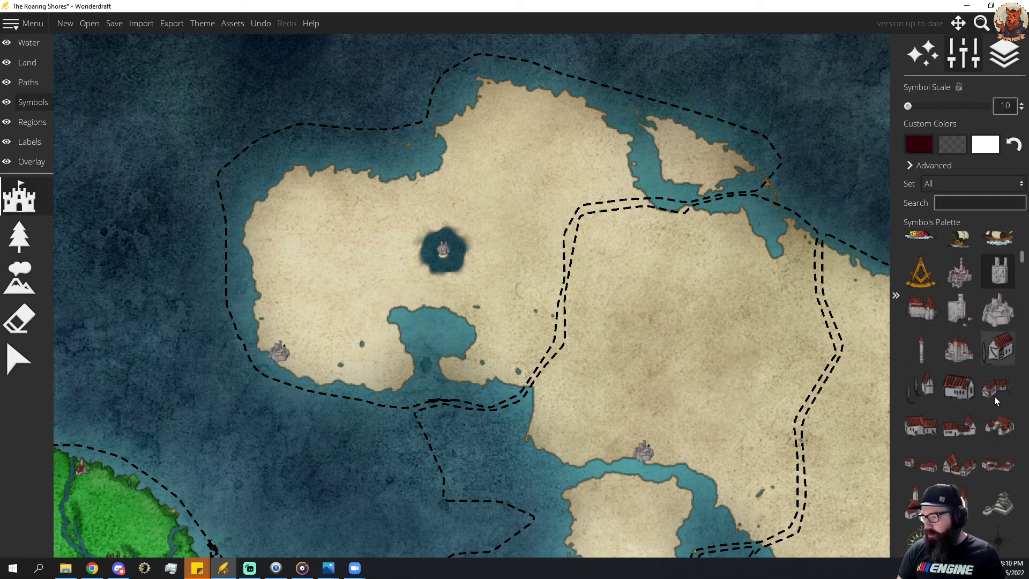
scroll(993, 393, down, 10)
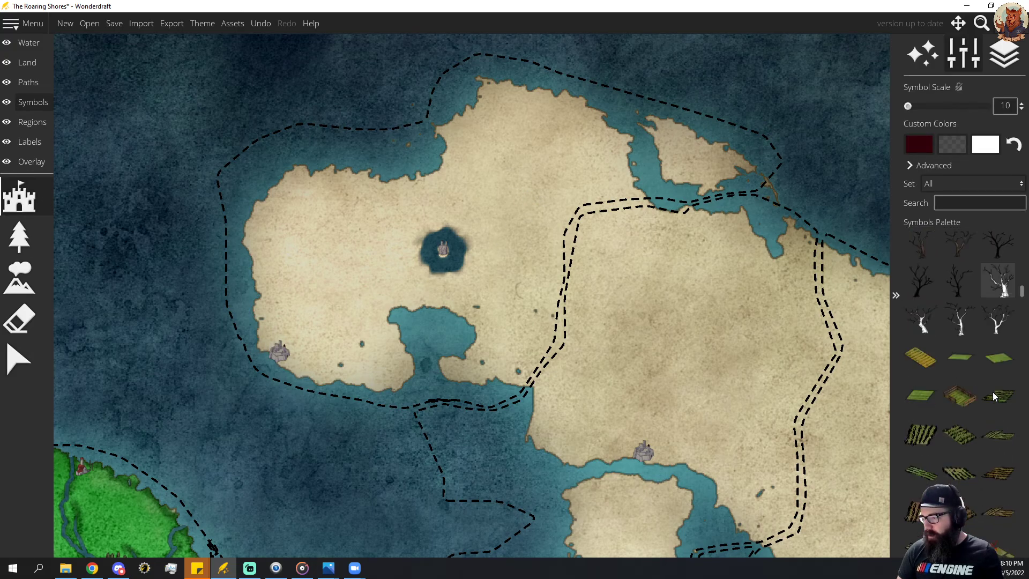
scroll(992, 391, down, 10)
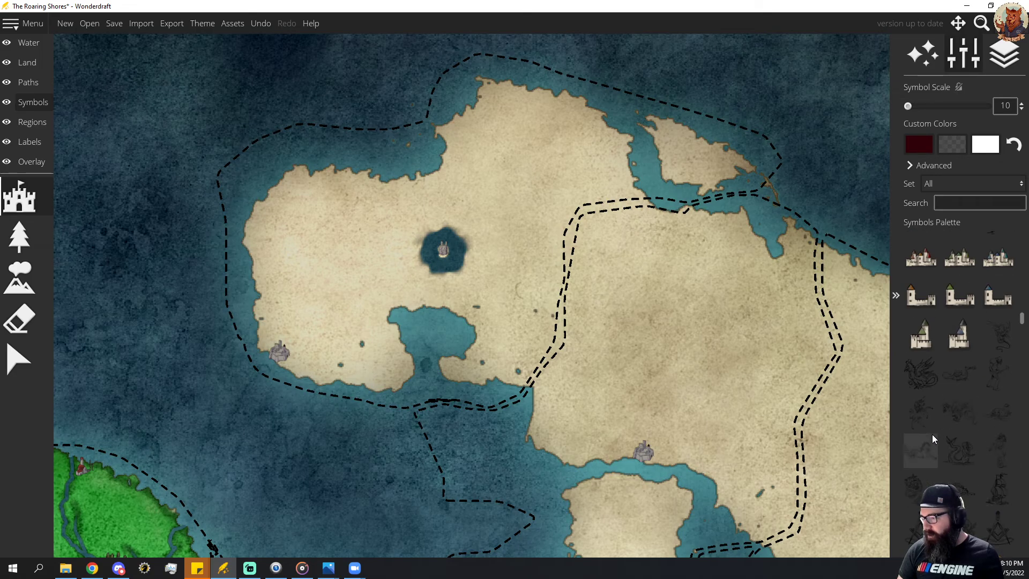
scroll(967, 403, down, 10)
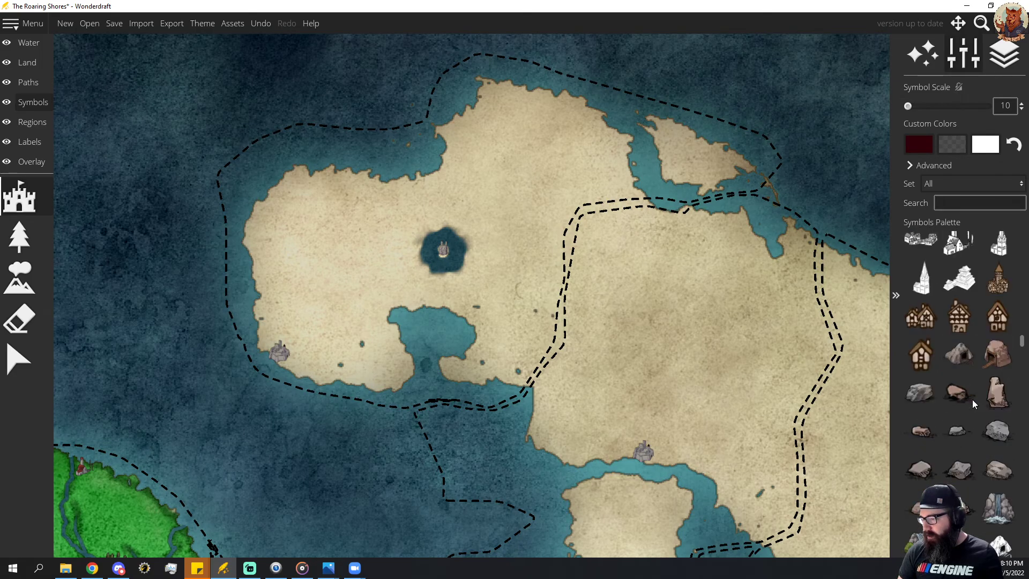
scroll(973, 400, down, 1)
click(998, 469)
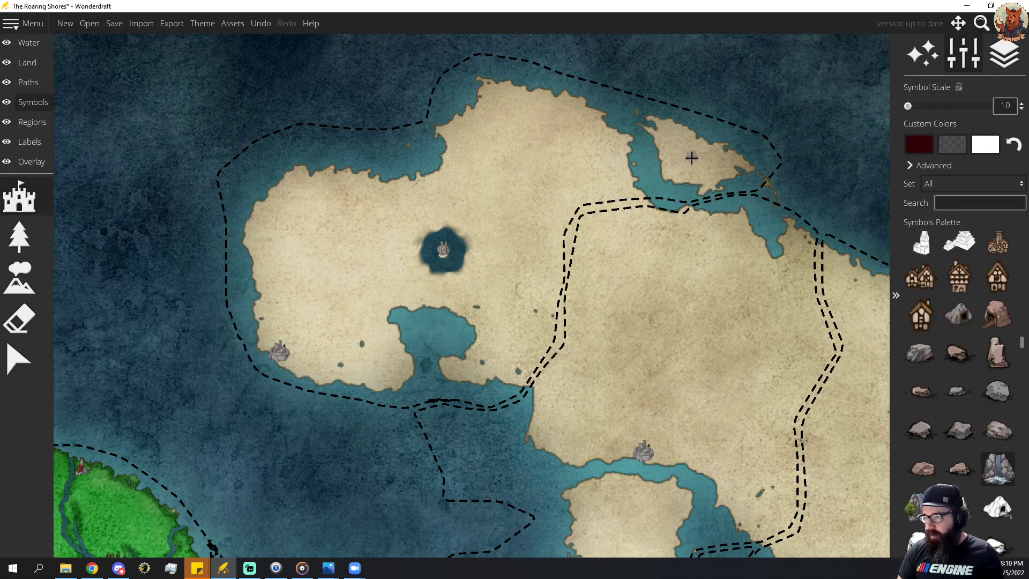
scroll(692, 158, up, 5)
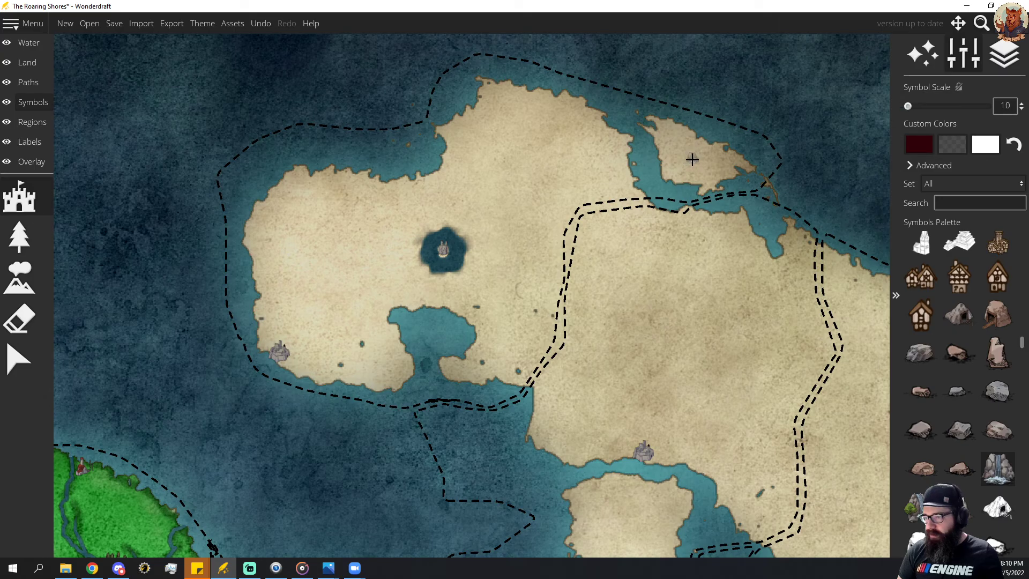
click(692, 162)
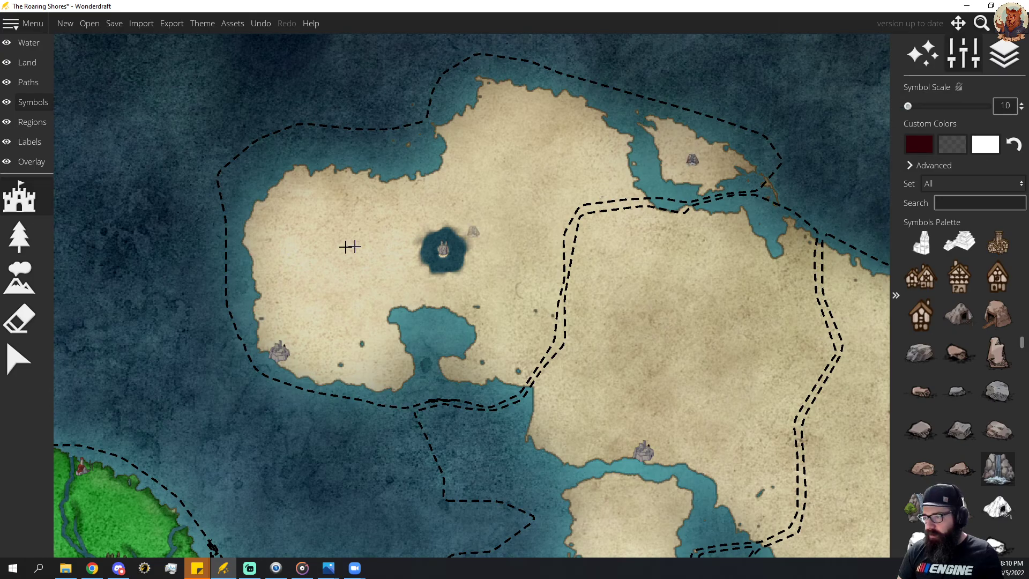
Paint a thin band of green conifers at scale 15 along the northern side of the northeastern island.
click(17, 237)
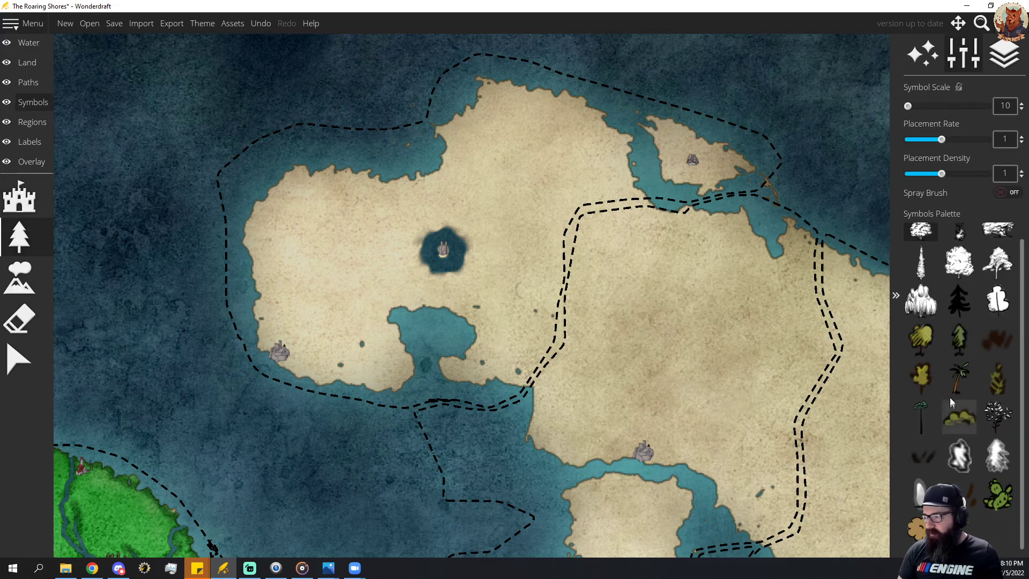
click(958, 342)
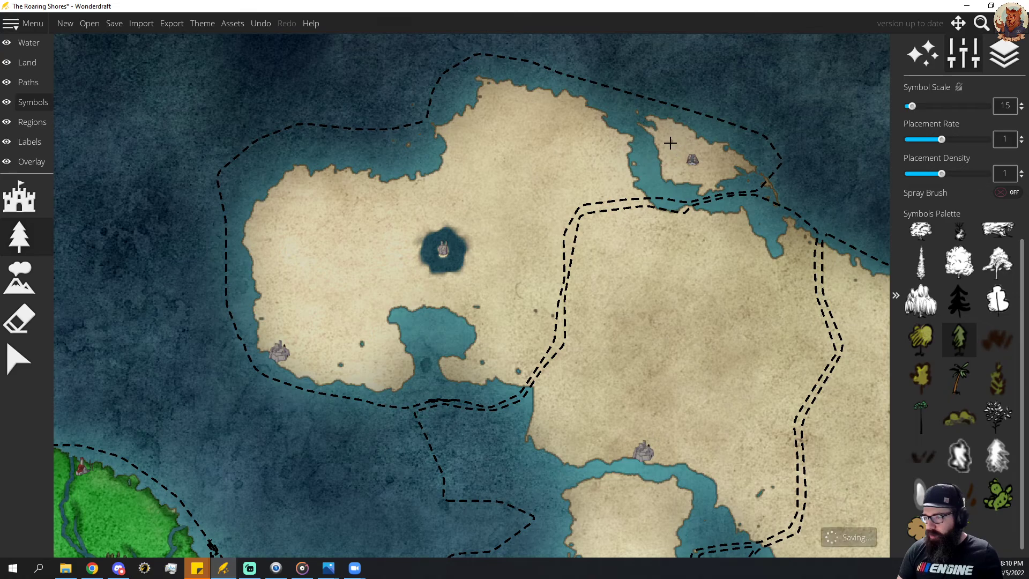
drag(671, 141, 685, 138)
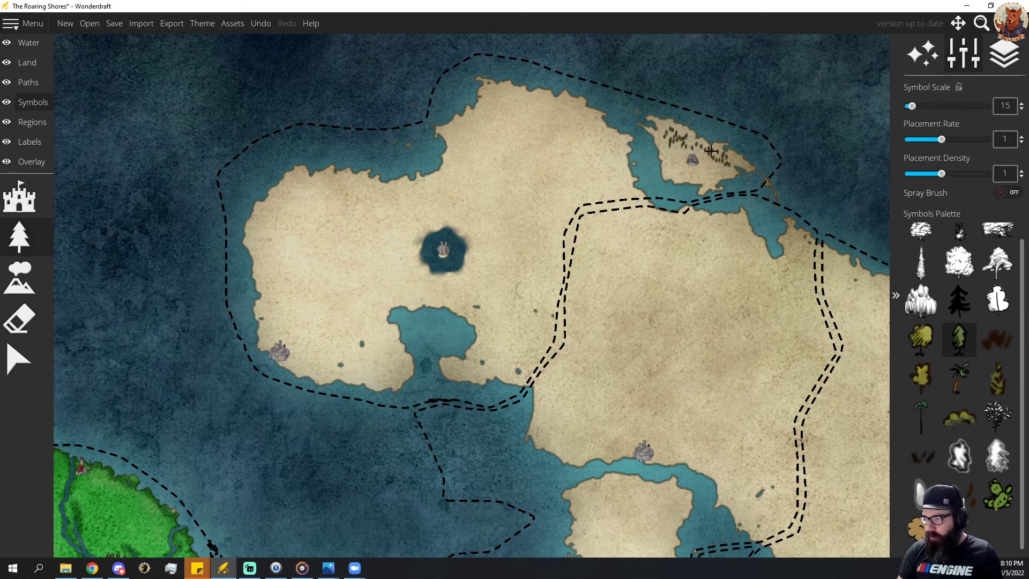
Compare tree sizes with the Wethethrso forests and fill the northeastern island around the waterfall symbol with conifers at scale 20.
scroll(729, 268, down, 4)
drag(790, 536, 668, 453)
scroll(652, 487, up, 8)
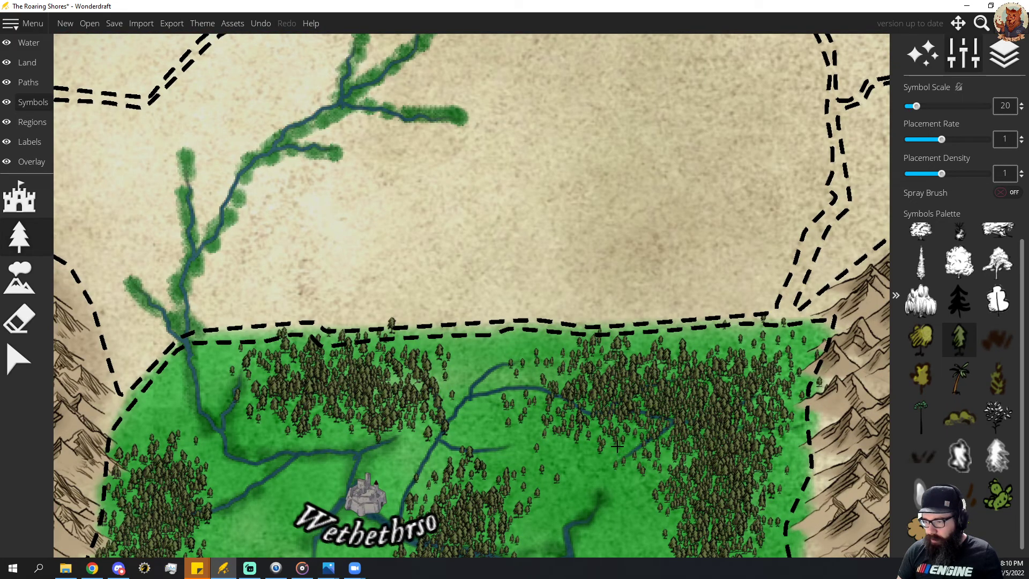
drag(515, 218, 567, 365)
drag(503, 190, 617, 357)
drag(531, 236, 541, 509)
drag(510, 290, 560, 451)
drag(531, 259, 540, 321)
drag(505, 290, 660, 454)
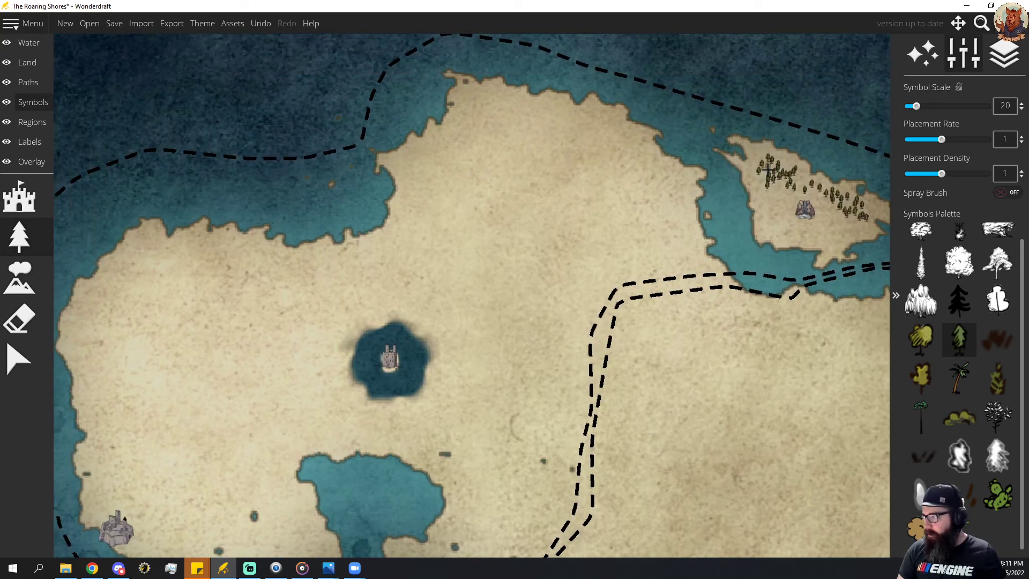
mouse_move(780, 162)
mouse_down()
mouse_move(757, 168)
mouse_move(771, 194)
mouse_move(785, 193)
mouse_move(780, 201)
mouse_move(801, 180)
mouse_move(840, 224)
mouse_move(863, 227)
mouse_move(835, 238)
mouse_move(829, 254)
mouse_move(819, 234)
mouse_move(785, 233)
mouse_move(774, 206)
mouse_move(802, 231)
mouse_up()
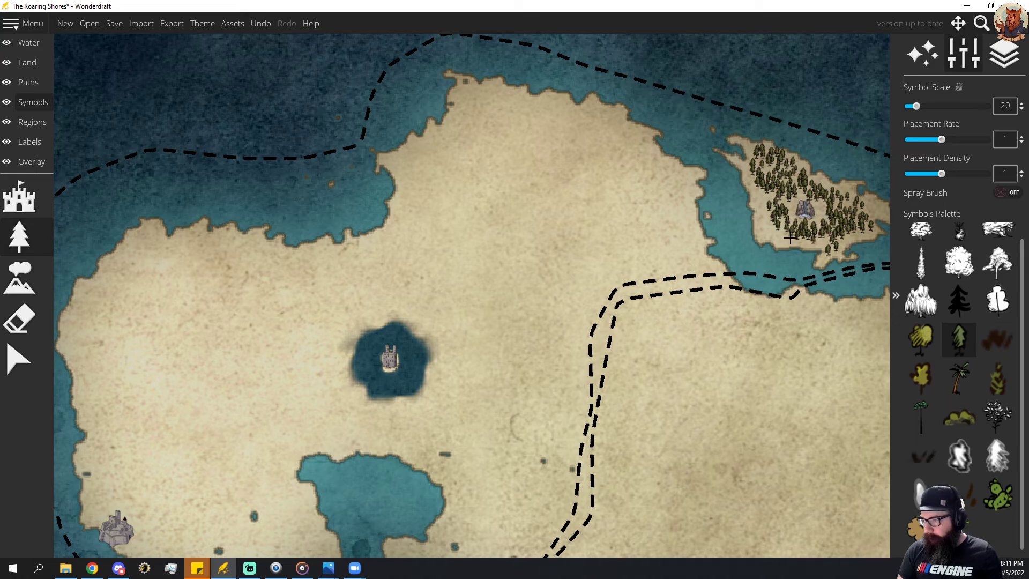
drag(772, 171, 827, 195)
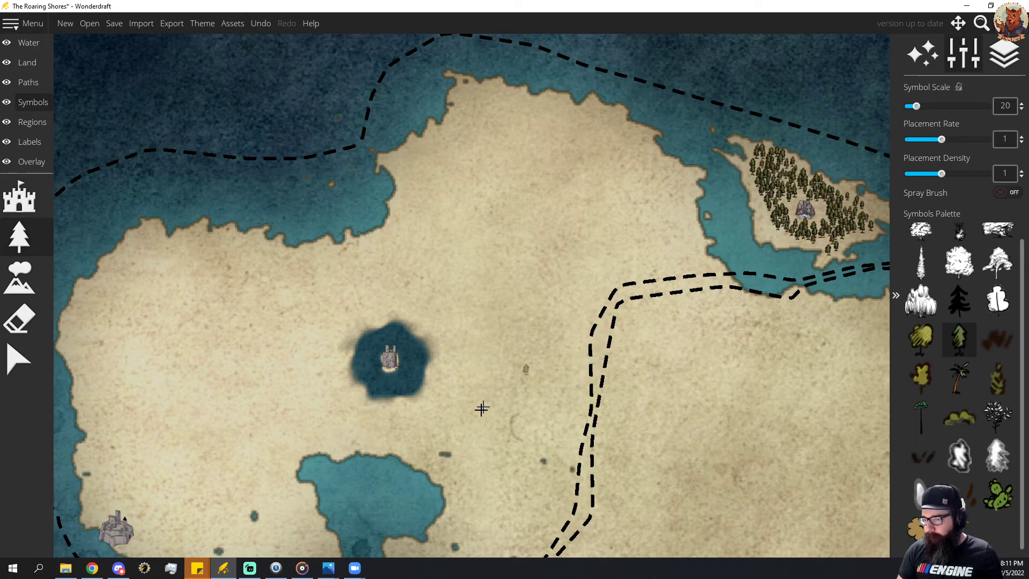
Examine the mountain range south of the bay to find a mountain symbol suited to the northern peninsula.
scroll(560, 402, down, 1)
drag(579, 456, 503, 369)
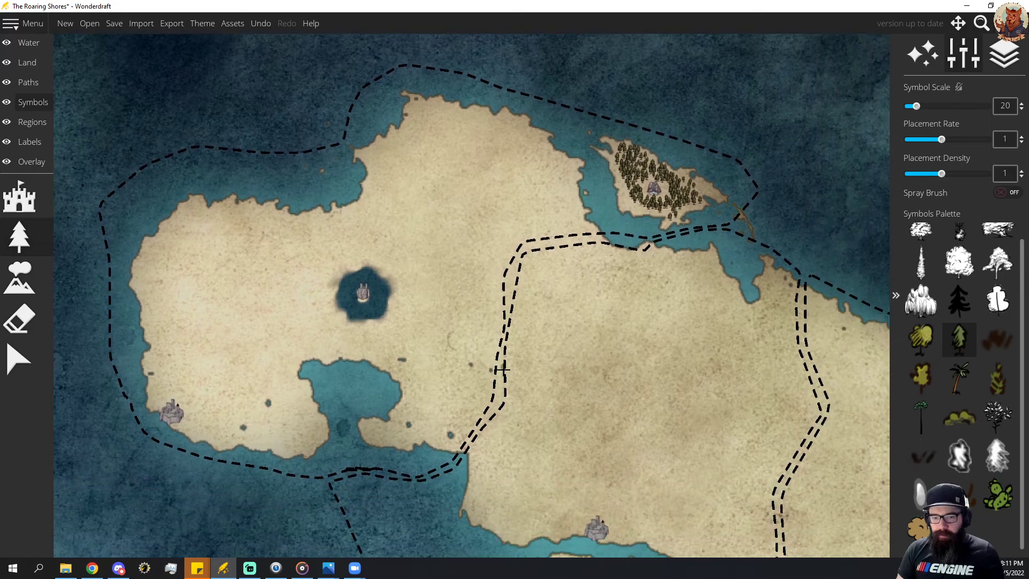
click(20, 278)
drag(457, 425, 487, 248)
mouse_move(488, 427)
mouse_down()
mouse_move(542, 160)
mouse_move(574, 93)
mouse_up()
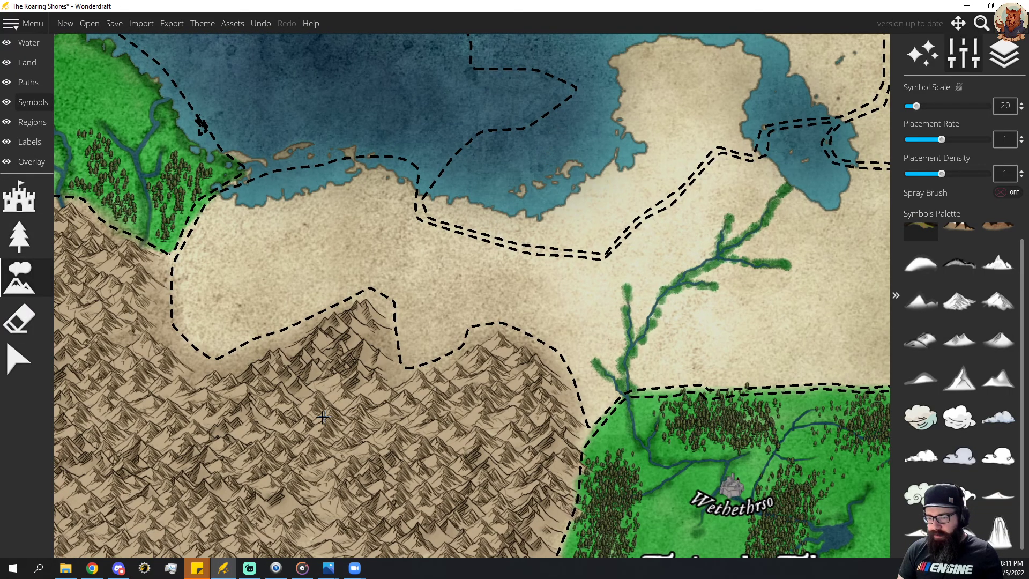
mouse_move(348, 429)
mouse_down()
mouse_move(484, 414)
mouse_move(465, 434)
mouse_up()
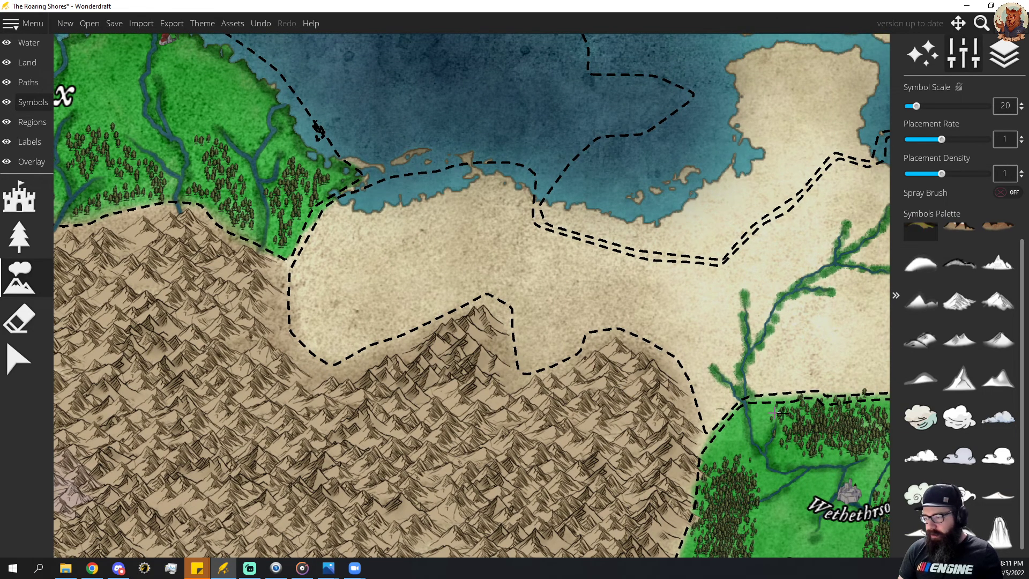
click(998, 301)
drag(581, 275, 483, 415)
drag(524, 280, 394, 467)
drag(437, 330, 418, 402)
scroll(944, 394, up, 1)
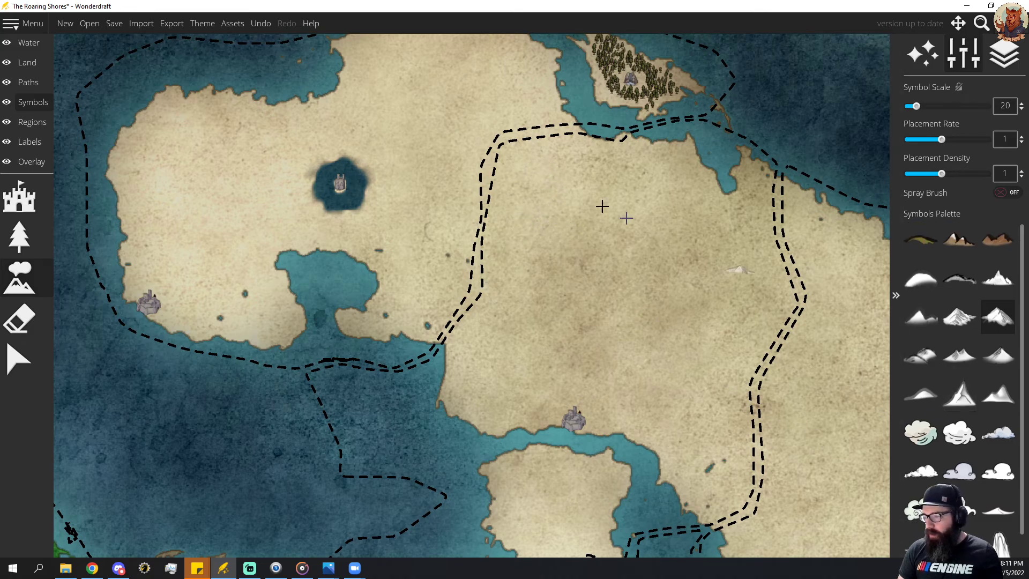
Spray tall, pointed mountains at scale 20 with spray brush size 64 near the northern end of the peninsula's inland border.
click(949, 394)
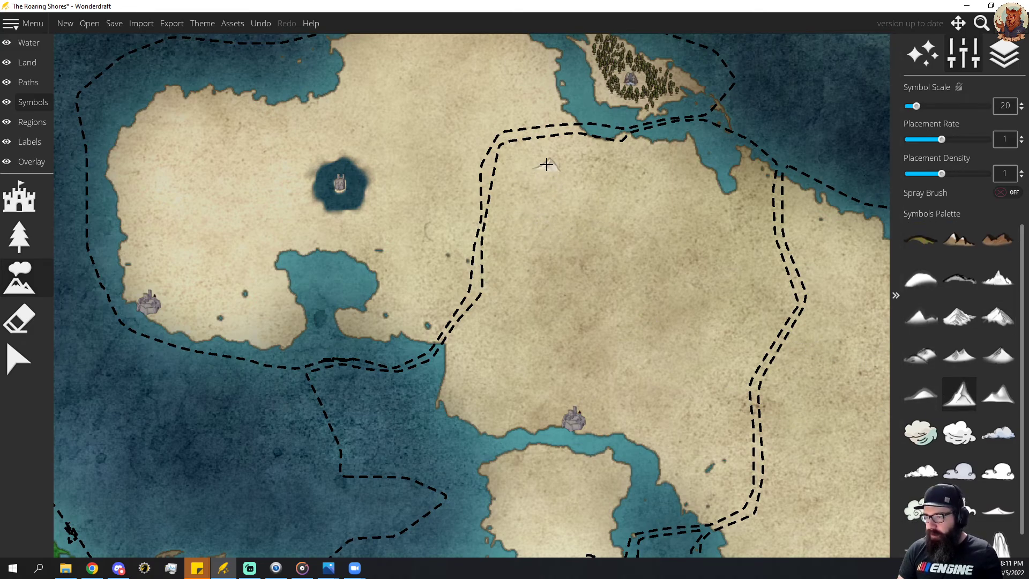
scroll(557, 159, up, 1)
click(1003, 193)
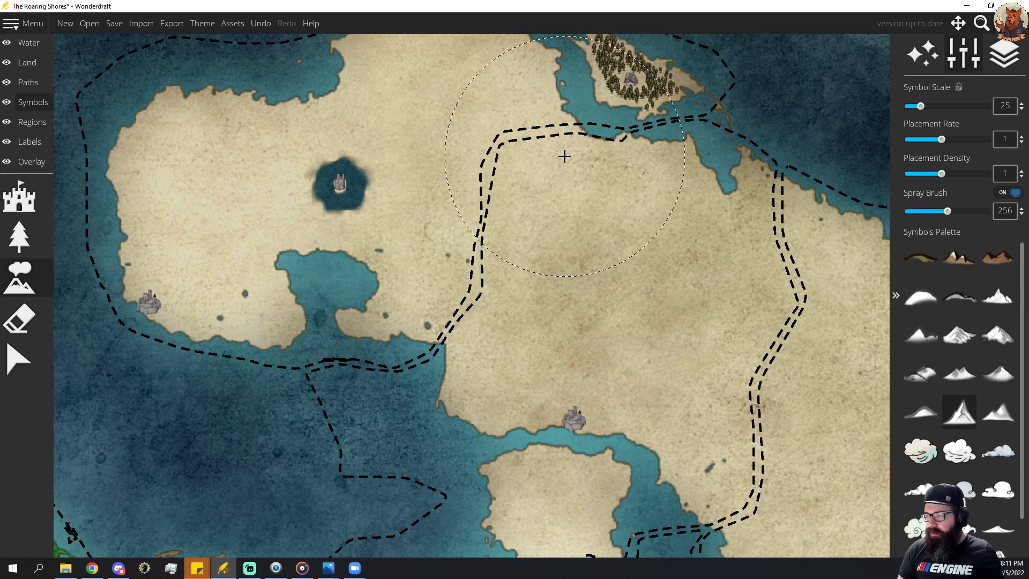
scroll(565, 176, down, 1)
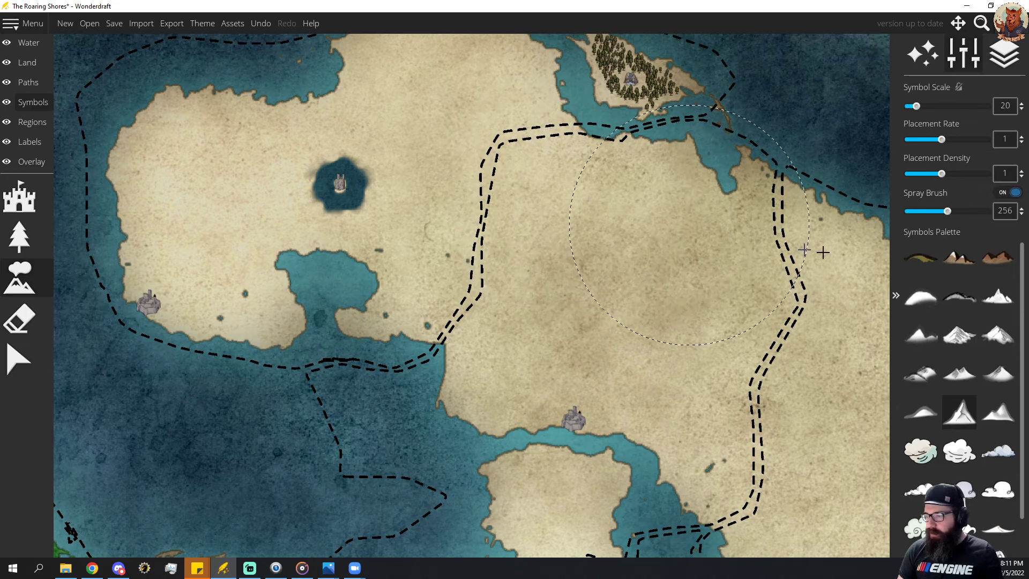
drag(948, 211, 907, 211)
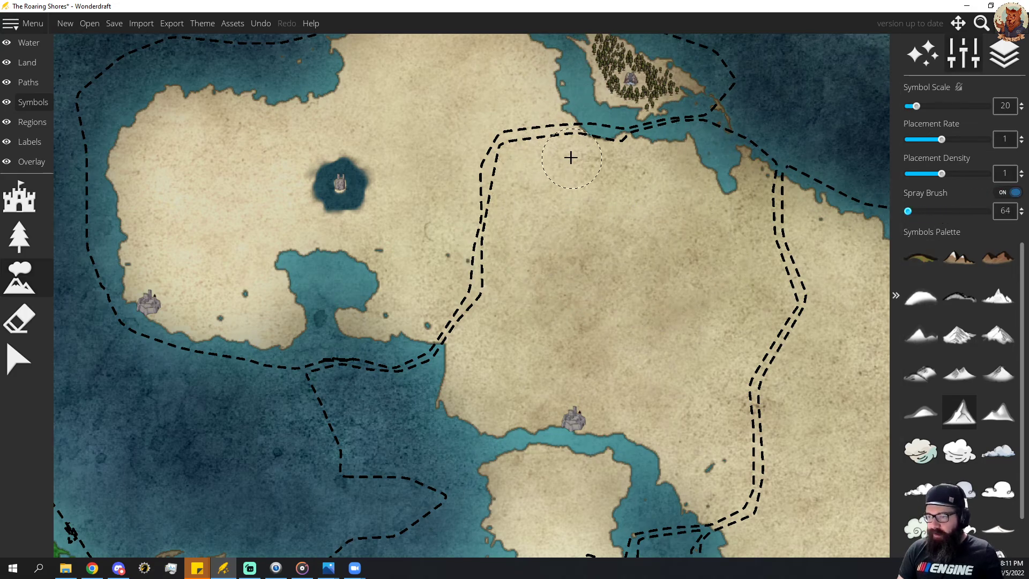
click(567, 161)
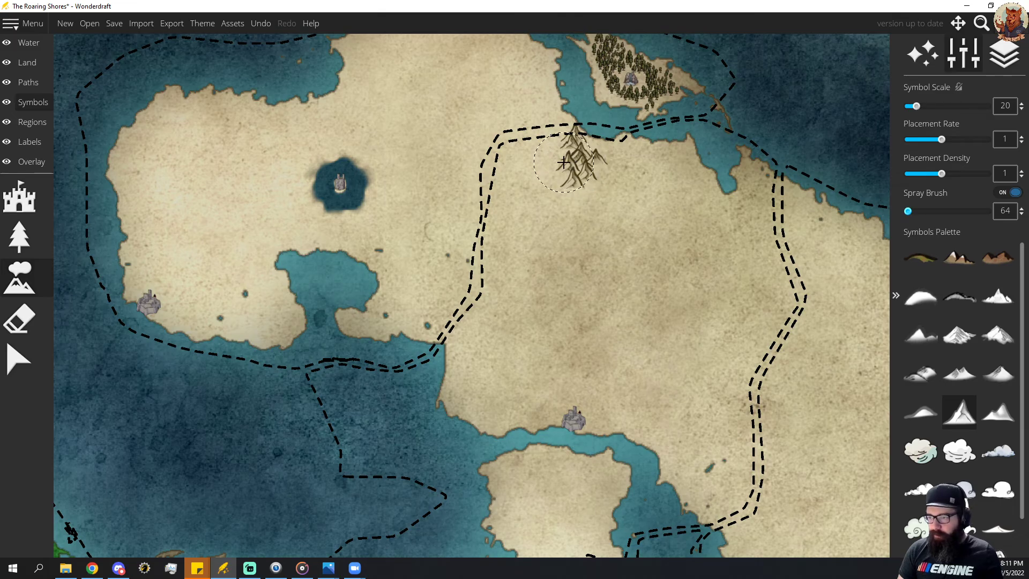
Extend the mountain range southwest along the peninsula's inland border down to the south coast, using symbol scale 25.
drag(594, 392, 620, 204)
scroll(600, 278, down, 2)
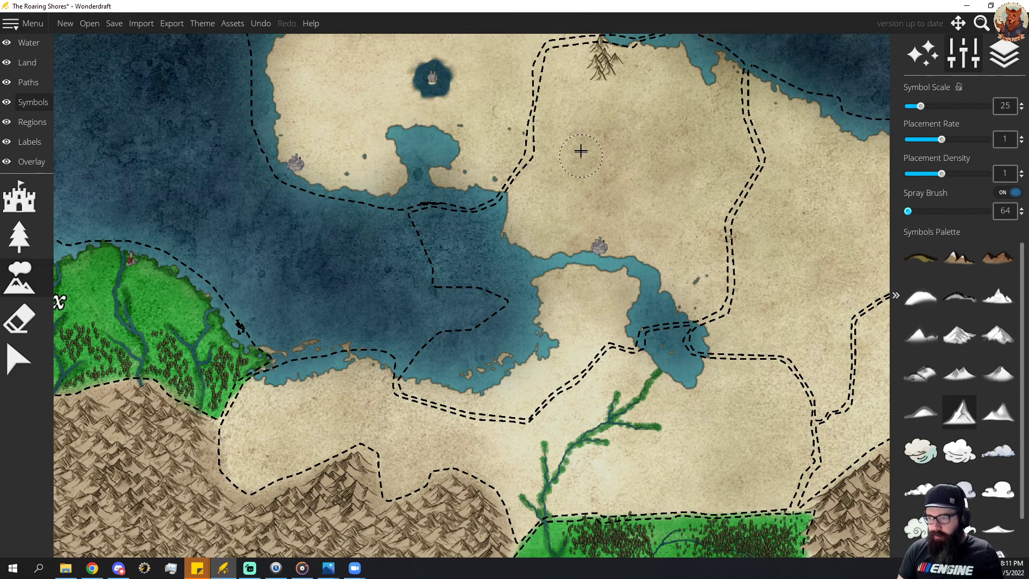
drag(593, 125, 579, 207)
mouse_move(570, 142)
mouse_down()
mouse_move(548, 156)
mouse_move(547, 228)
mouse_move(509, 267)
mouse_move(501, 252)
mouse_move(516, 199)
mouse_move(542, 177)
mouse_up()
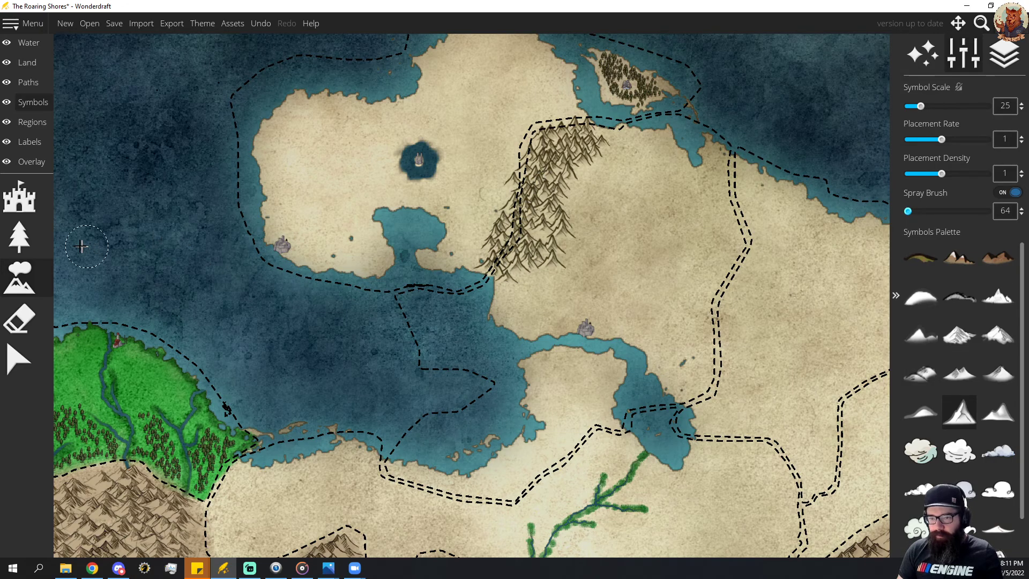
Reshape the northern peninsula region's inland border to follow the western foot of the new mountain range.
click(31, 122)
click(19, 236)
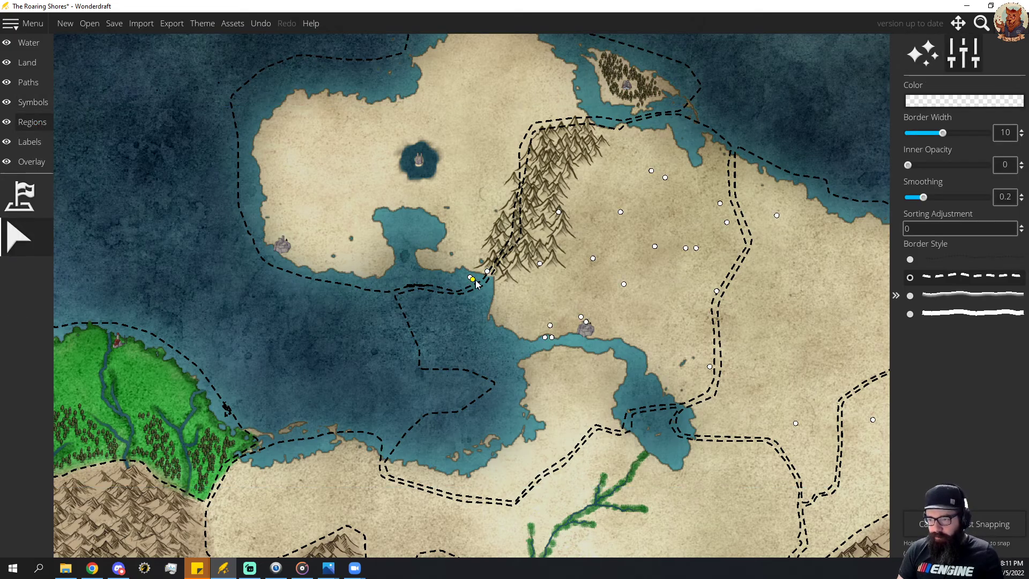
click(487, 271)
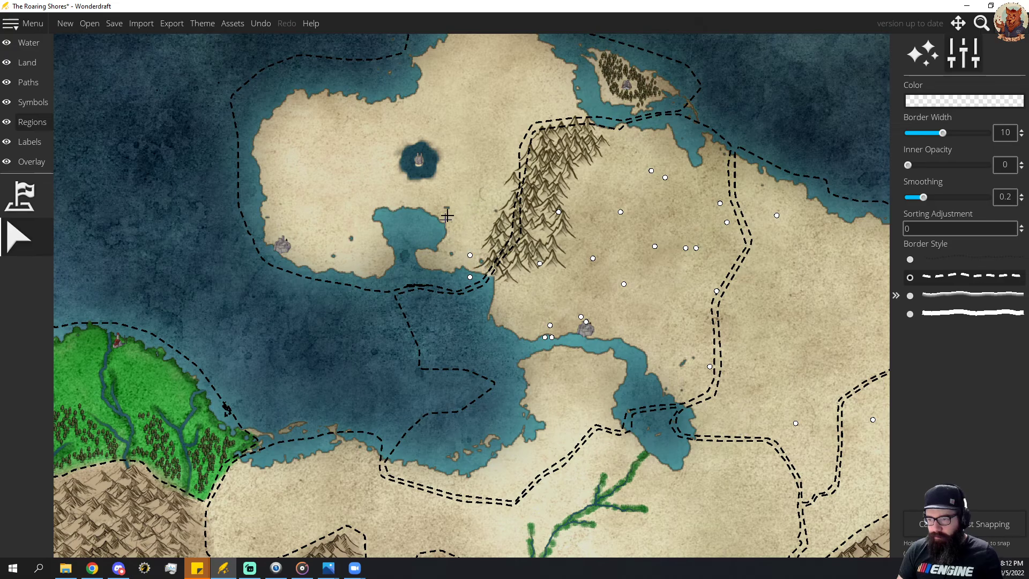
click(7, 233)
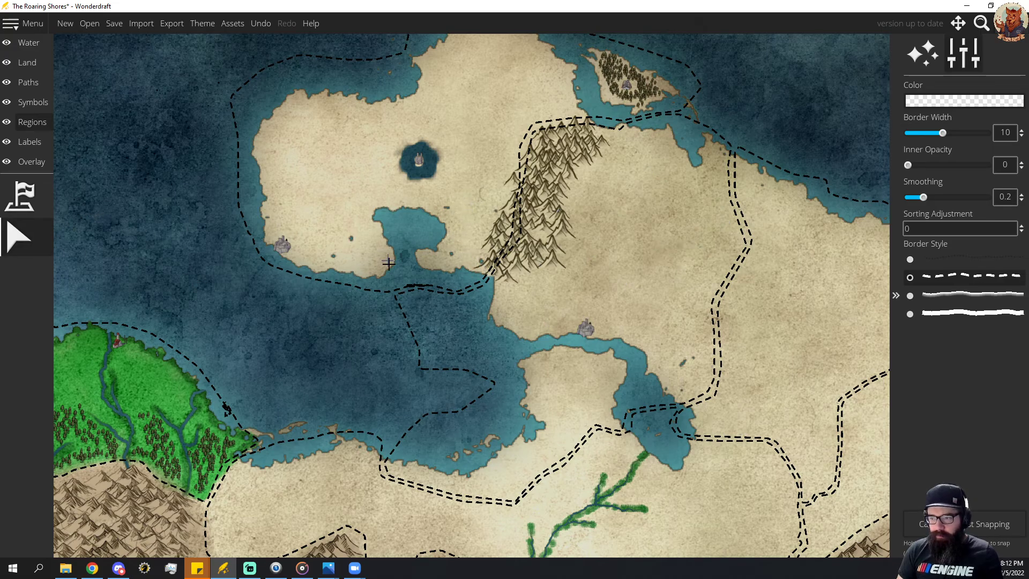
drag(457, 161, 473, 249)
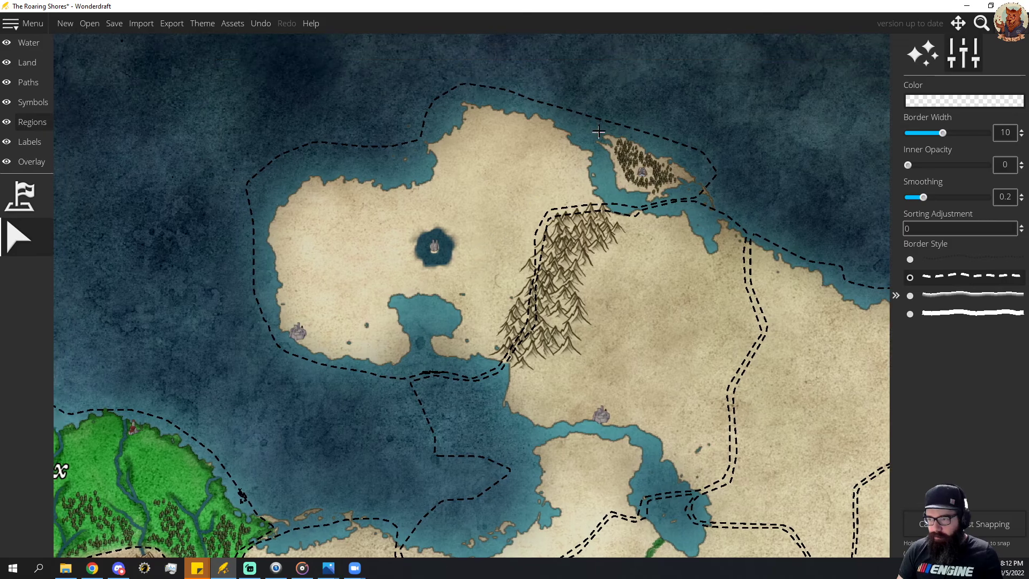
click(599, 121)
click(515, 342)
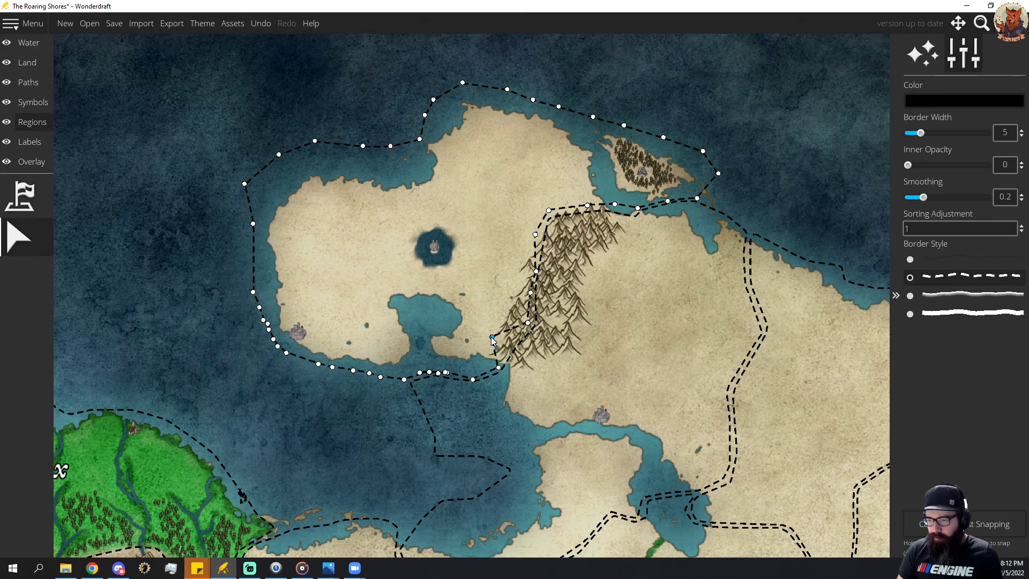
drag(528, 322, 525, 258)
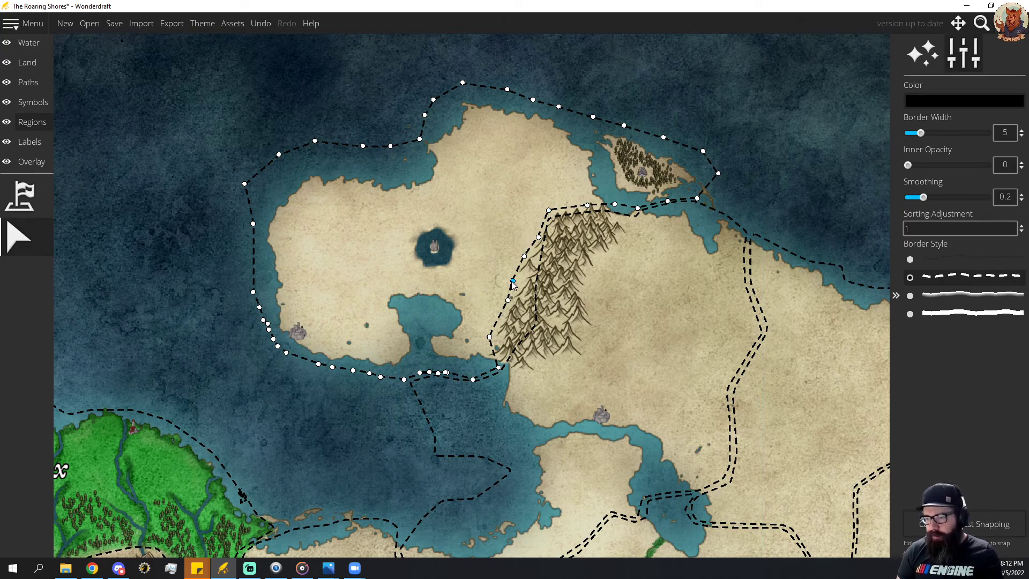
Move the eastern neighbour's border points to the eastern foot of the mountain range, leaving the mountains between both regions.
click(535, 327)
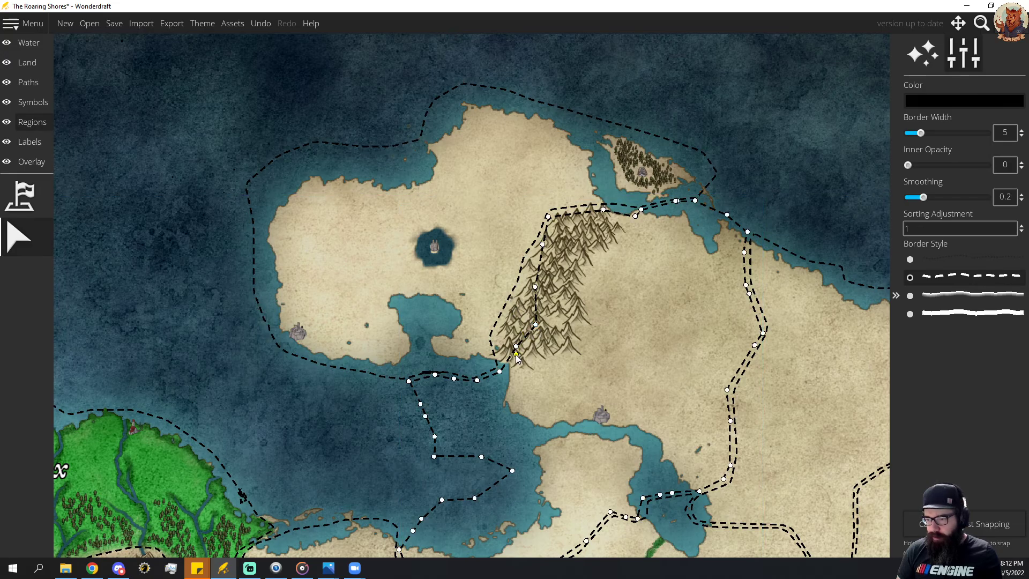
drag(517, 349, 587, 356)
drag(535, 288, 593, 311)
drag(543, 246, 588, 289)
drag(549, 217, 598, 265)
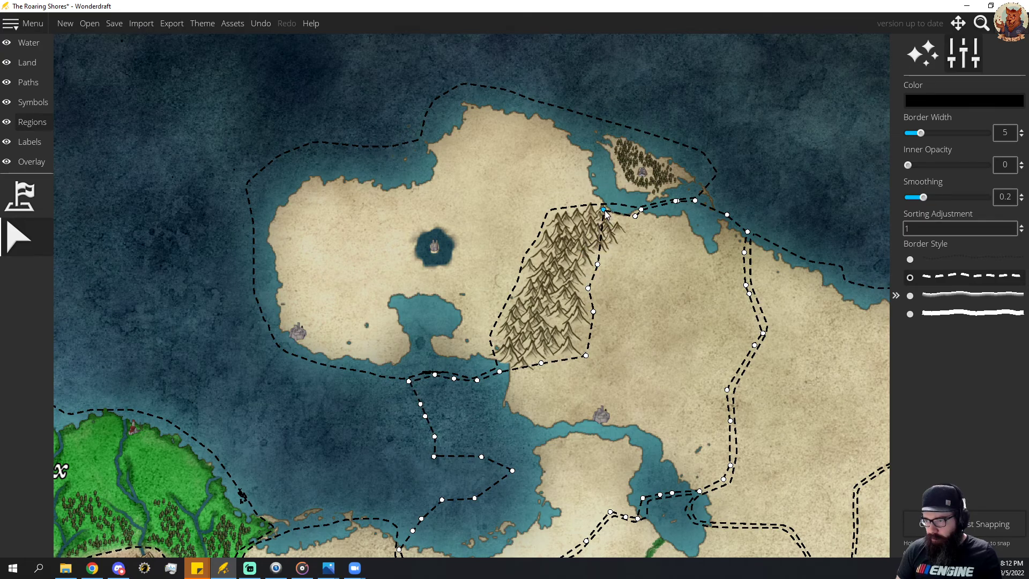
drag(603, 210, 630, 226)
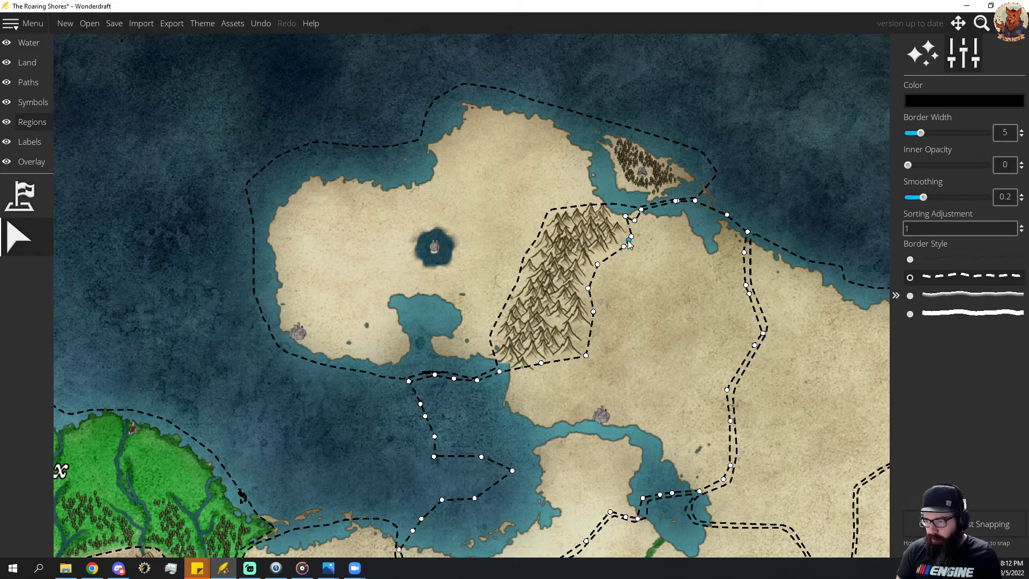
drag(620, 214, 631, 214)
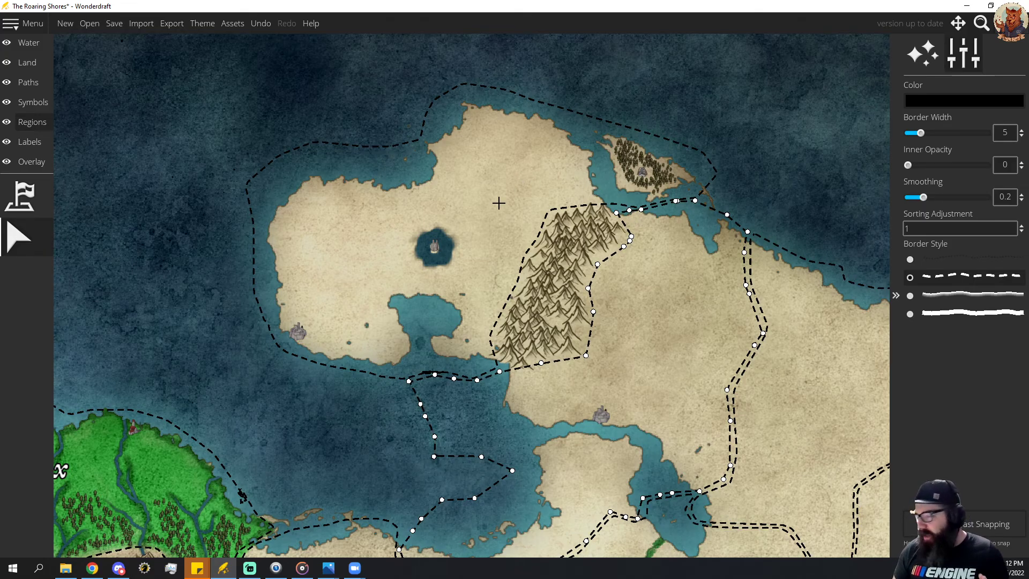
drag(516, 213, 515, 245)
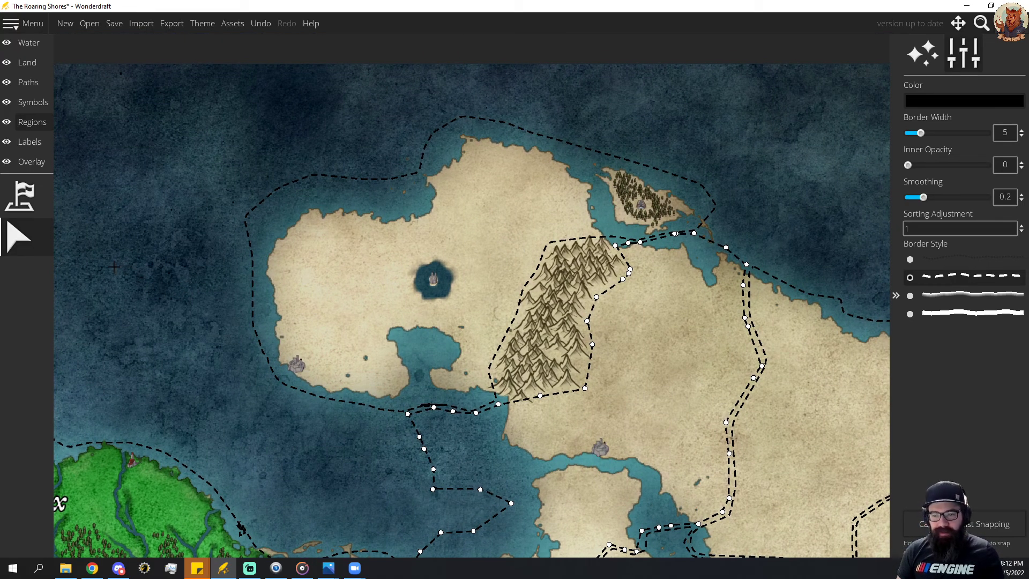
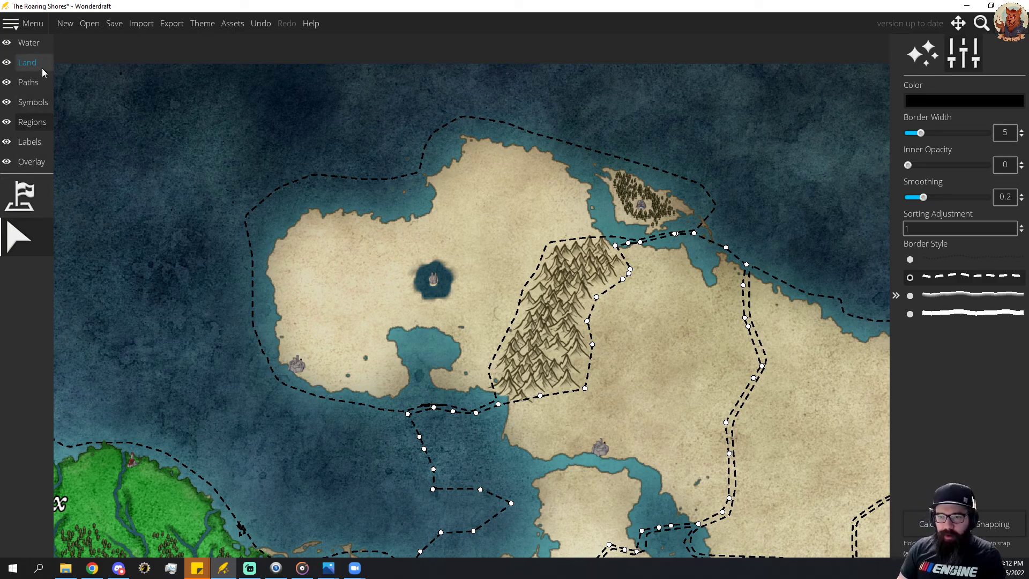
click(28, 62)
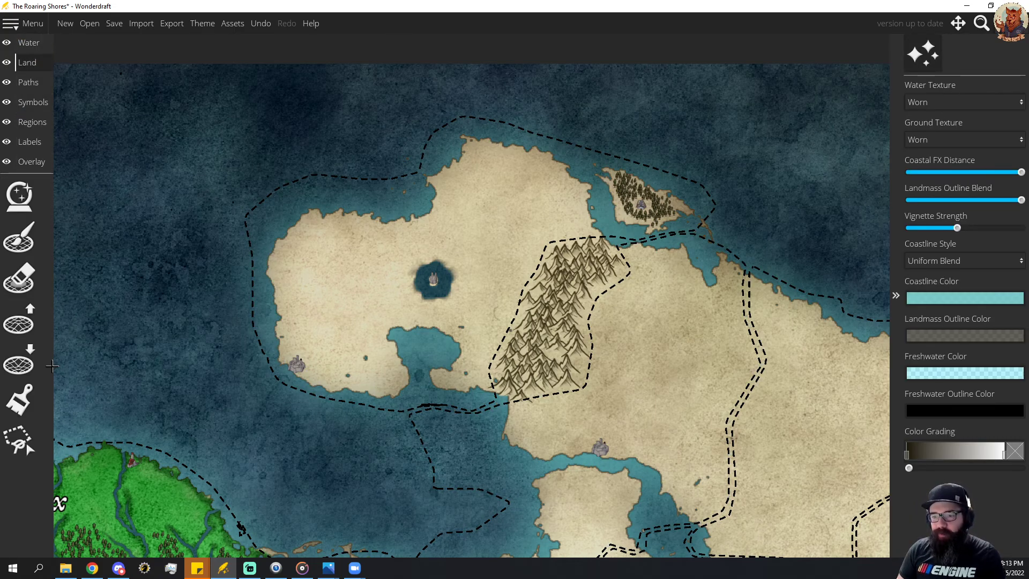
click(19, 241)
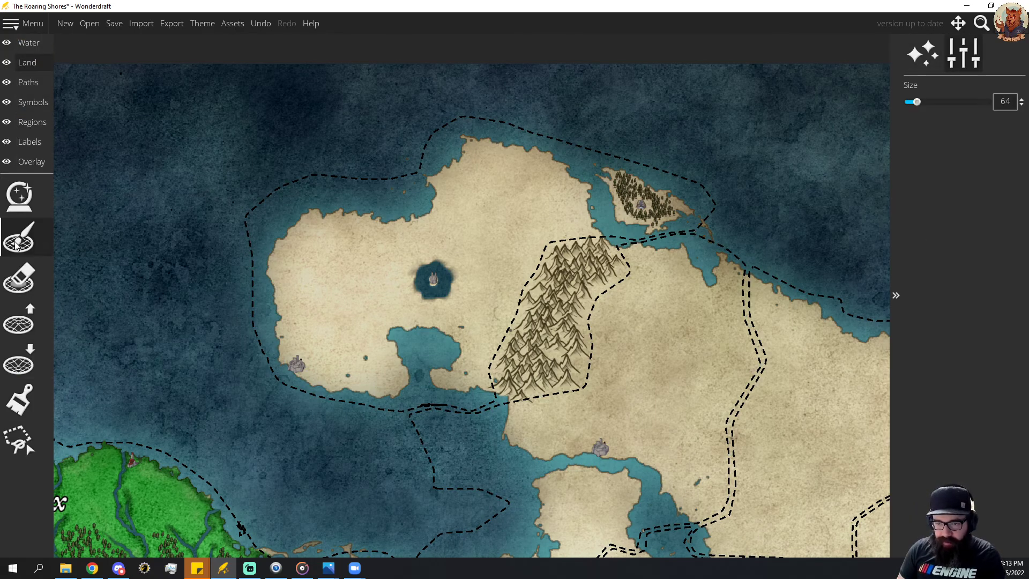
click(26, 82)
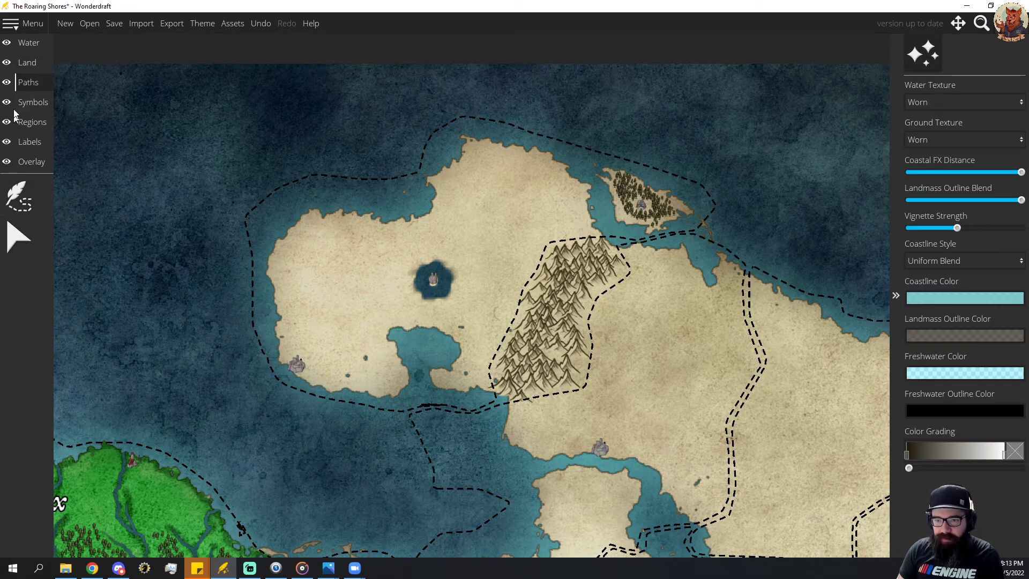
click(30, 101)
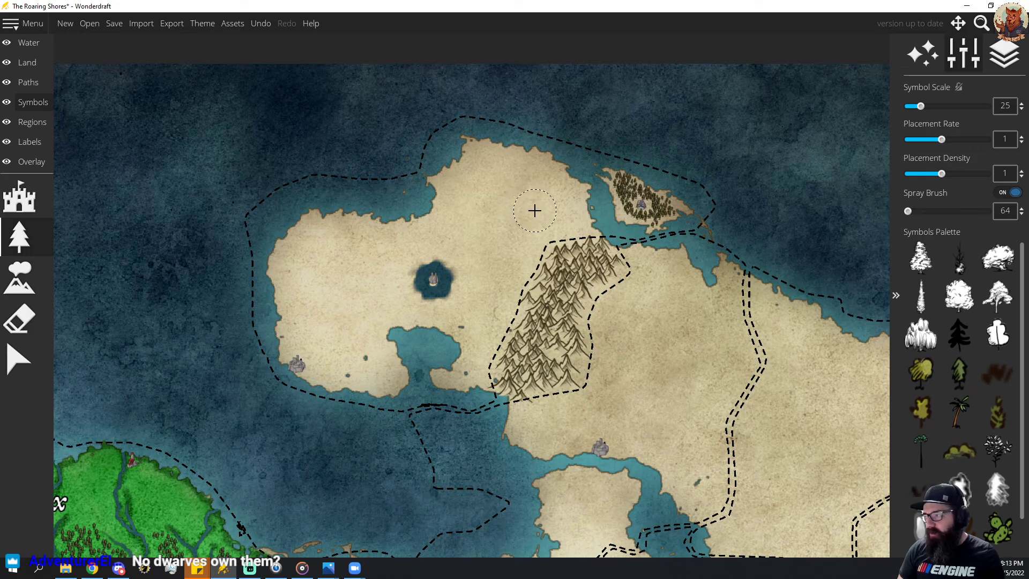
key(ctrl+z)
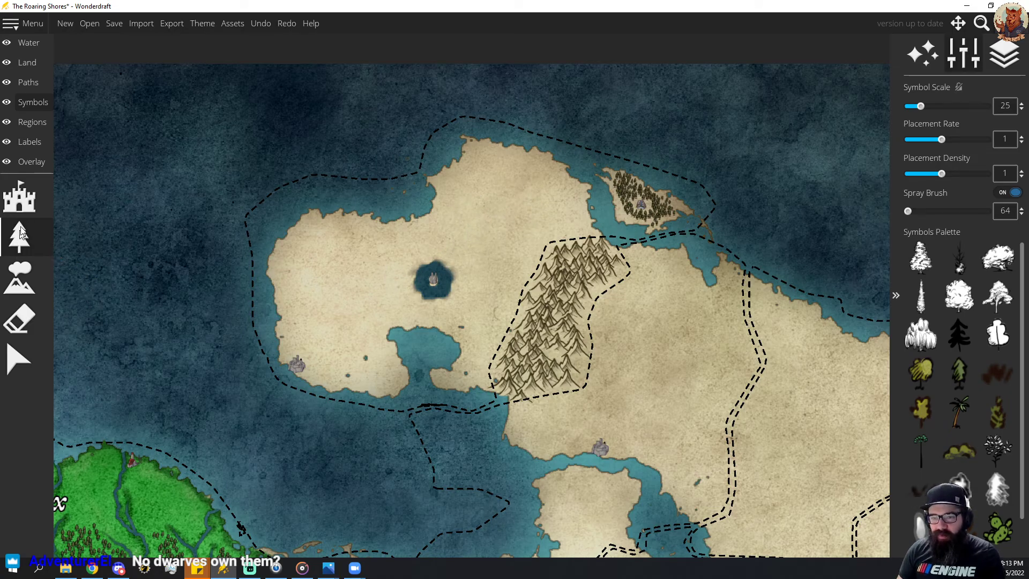
Draw a branching river system of width 5 from the northern end of the mountain range to the peninsula's northeast coast.
click(32, 45)
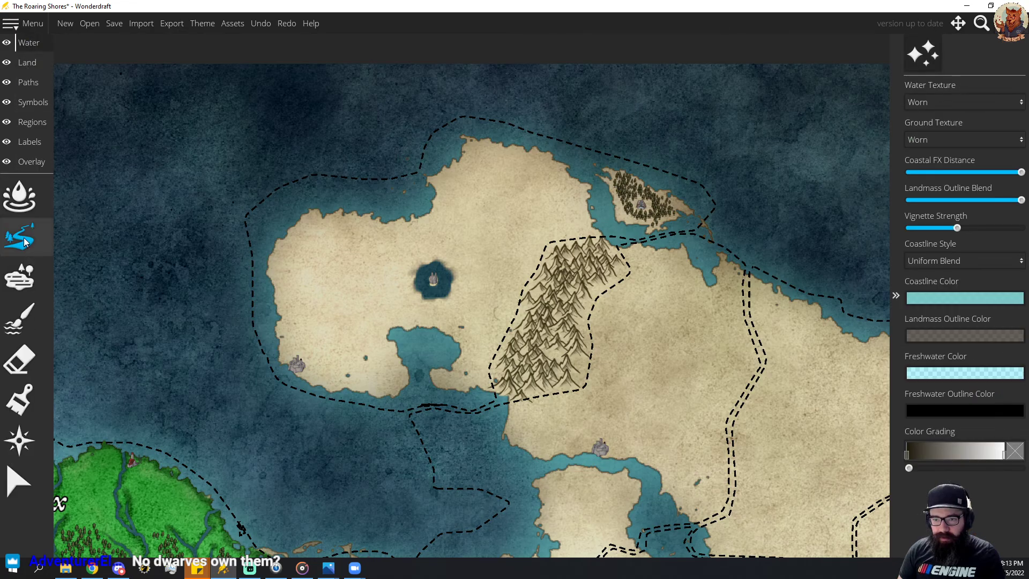
click(22, 237)
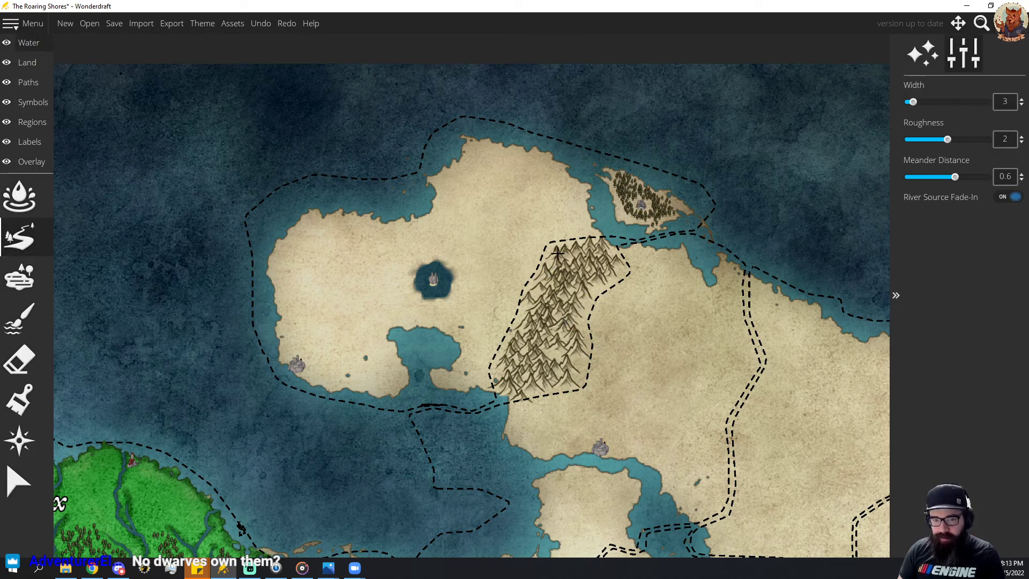
mouse_move(554, 259)
mouse_down()
mouse_move(522, 214)
mouse_move(534, 203)
mouse_move(517, 170)
mouse_move(530, 147)
mouse_up()
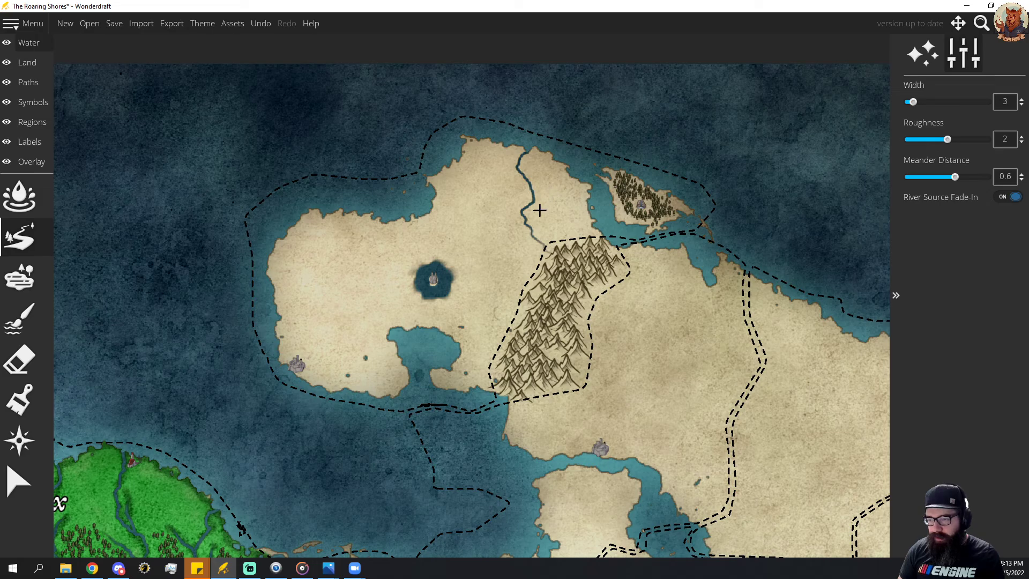
key(ctrl+z)
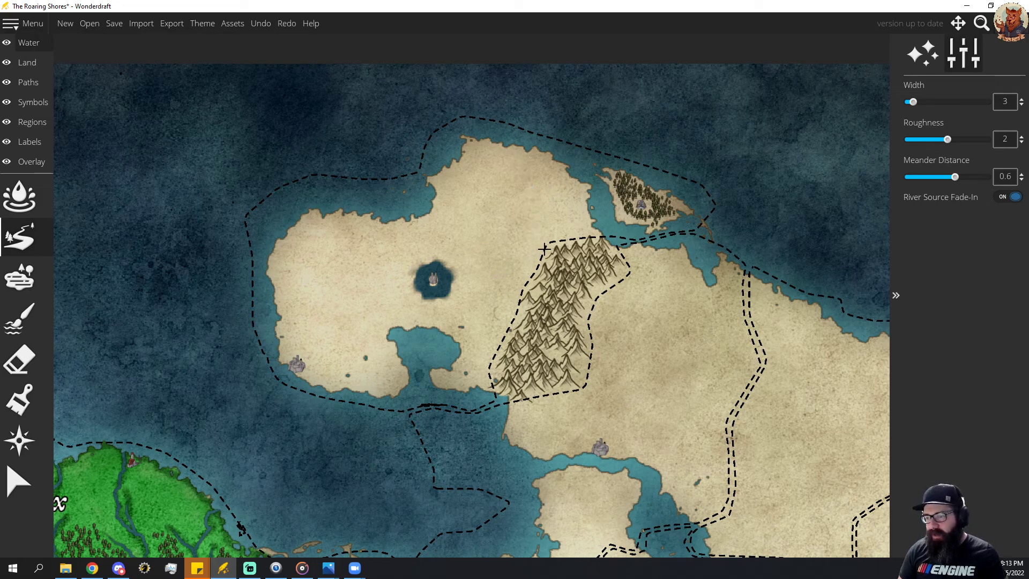
scroll(565, 228, up, 2)
mouse_move(573, 259)
mouse_down()
mouse_move(564, 235)
mouse_move(541, 222)
mouse_move(558, 153)
mouse_move(571, 186)
mouse_move(561, 206)
mouse_move(536, 220)
mouse_move(519, 213)
mouse_move(588, 219)
mouse_move(571, 246)
mouse_up()
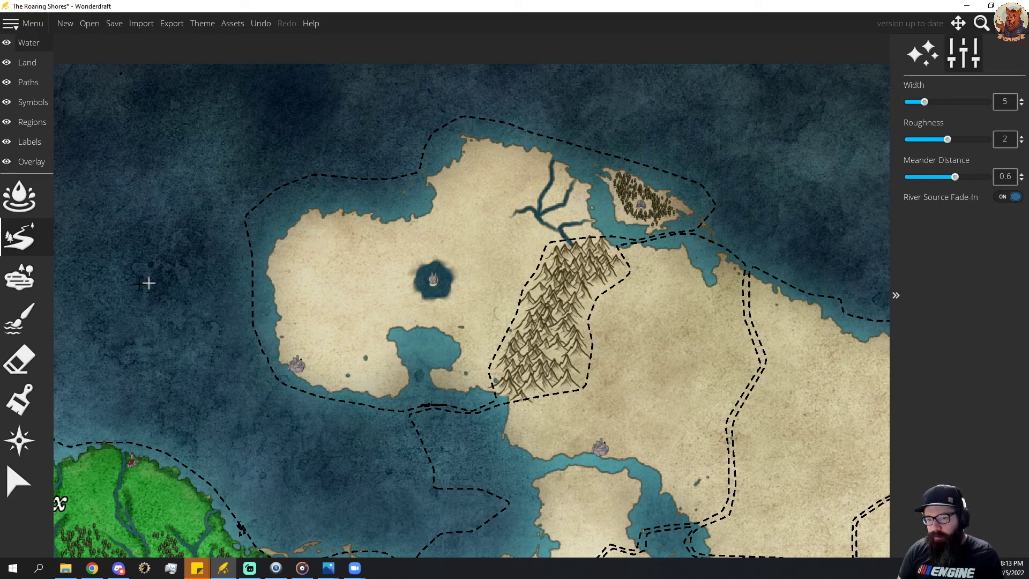
Paint the lake around the peninsula's central settlement with the darkest blue water colour, using brush size 128.
click(26, 206)
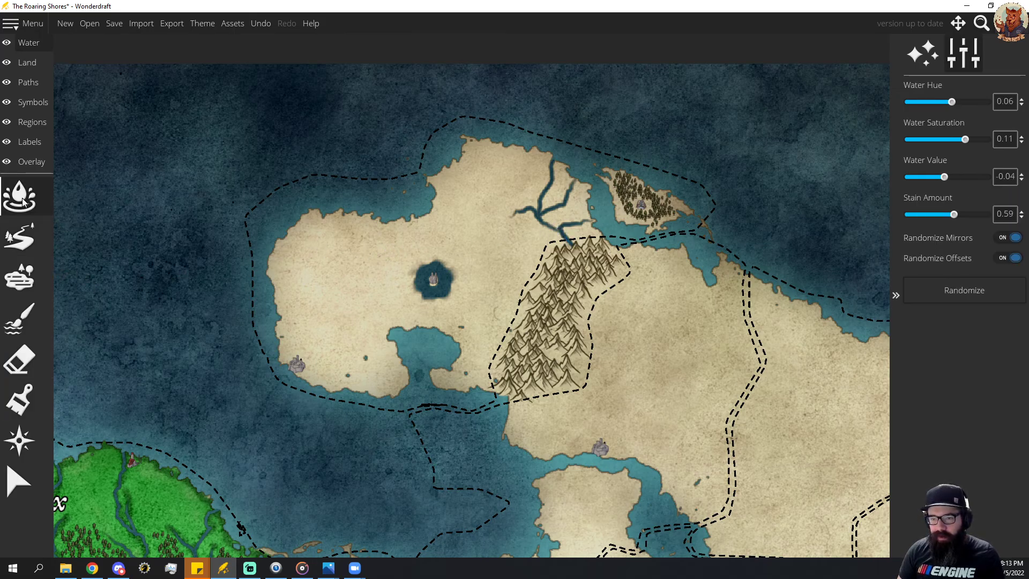
click(30, 324)
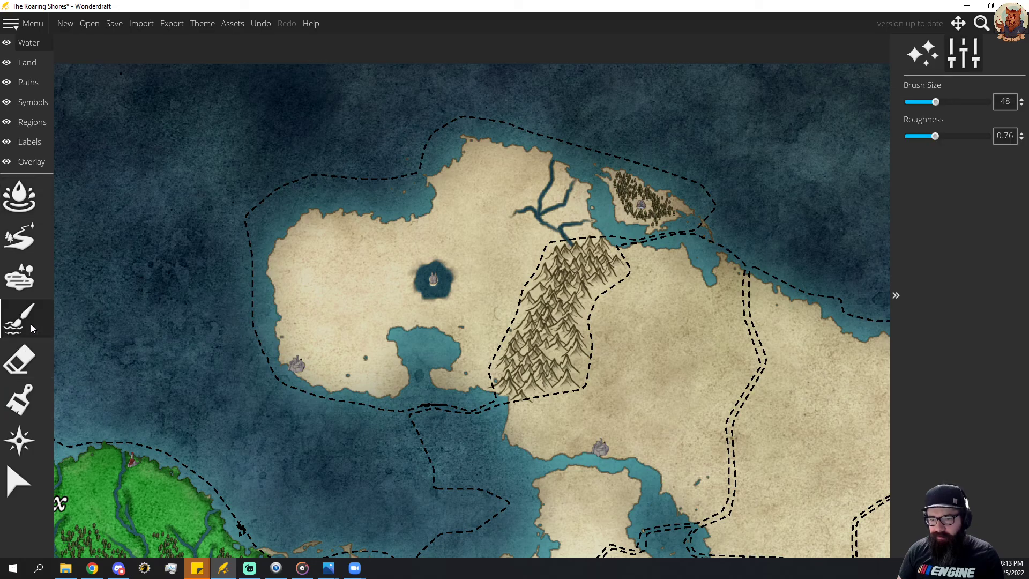
click(19, 400)
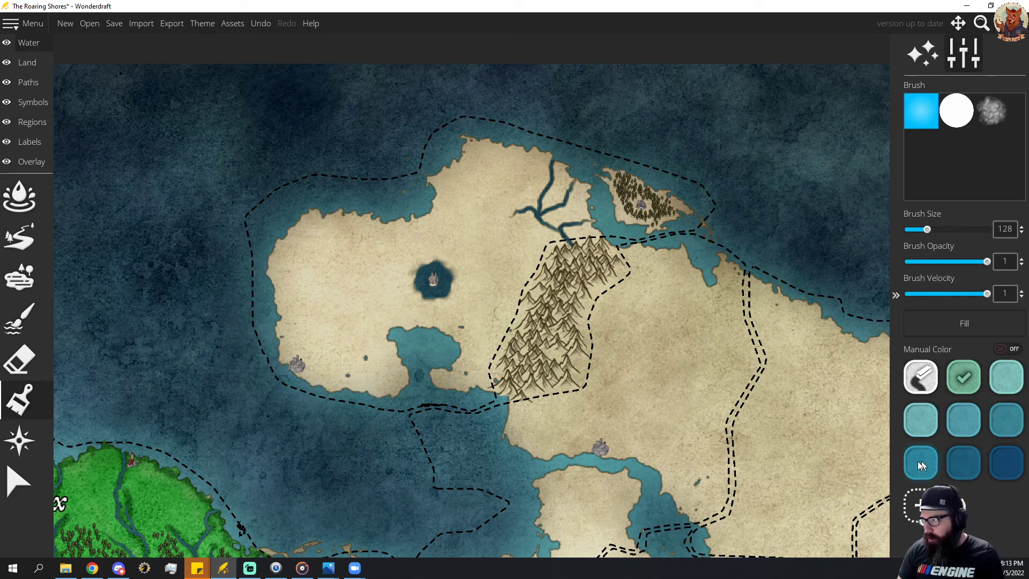
click(922, 417)
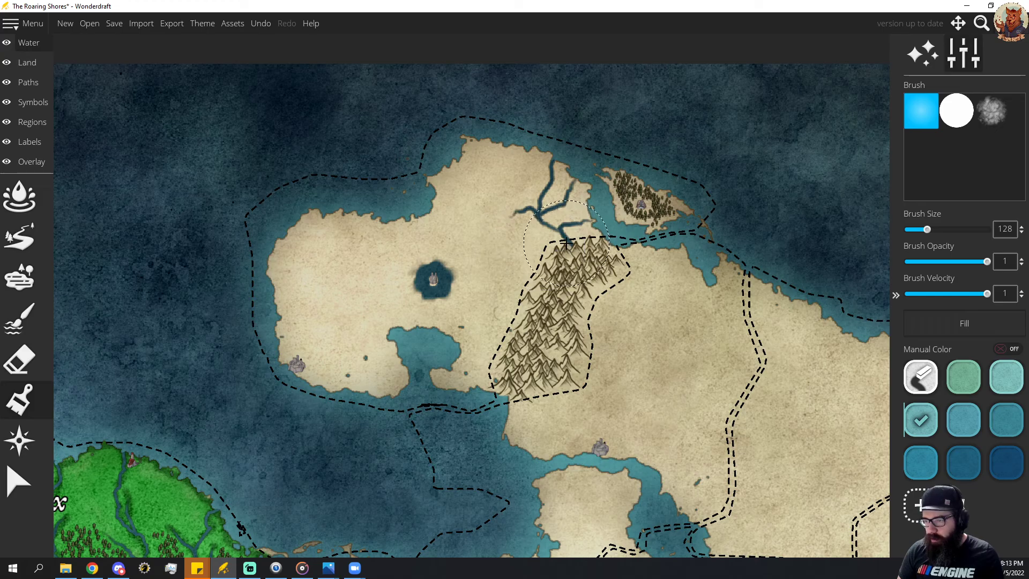
click(955, 418)
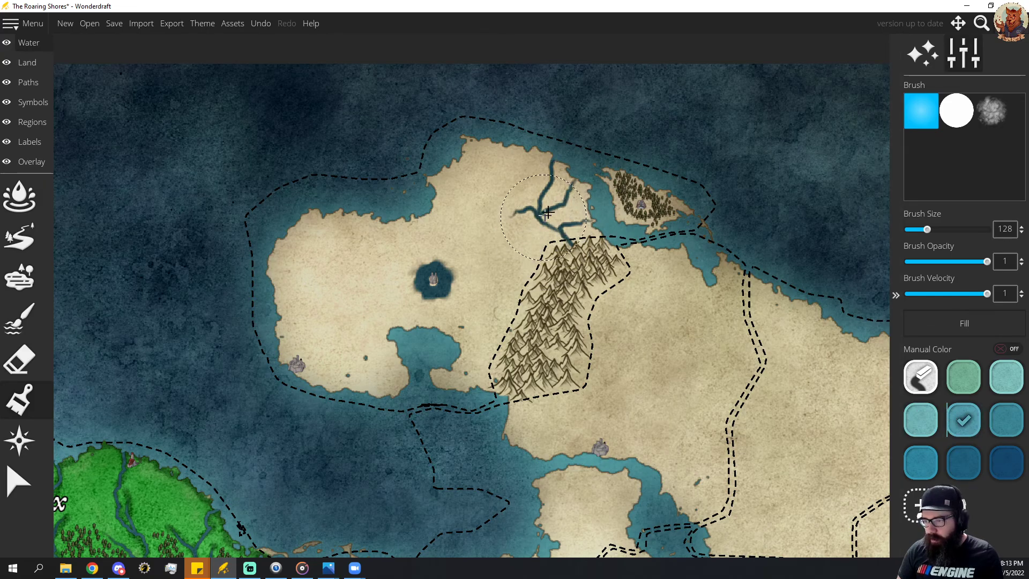
click(1001, 469)
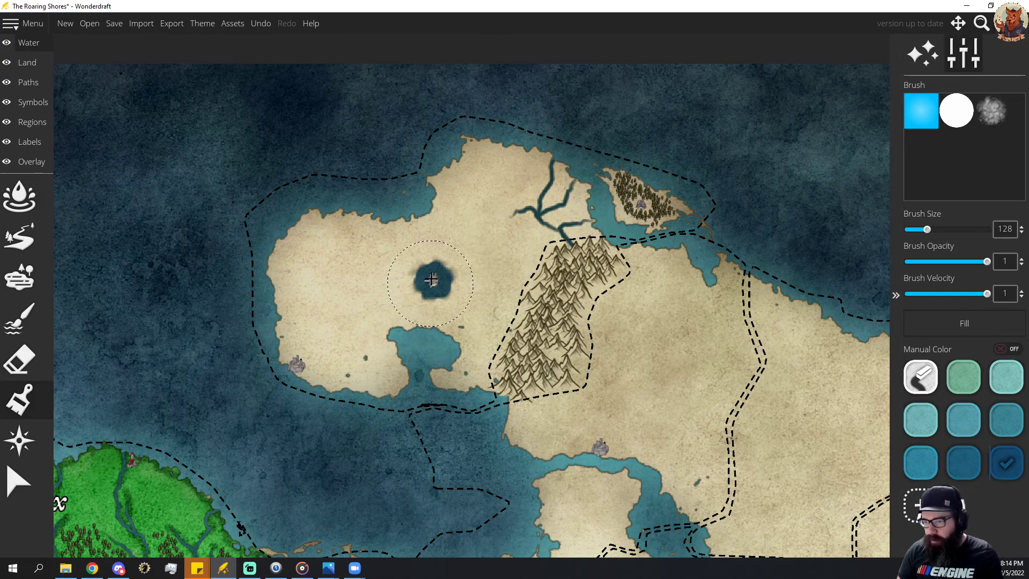
click(433, 279)
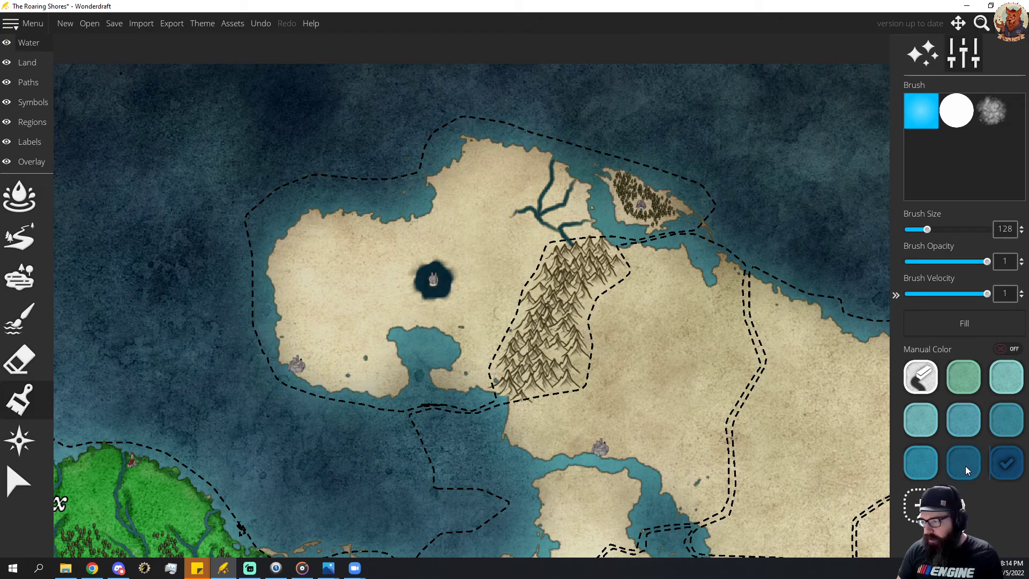
Tint the northeastern branching rivers with the pale aqua and green water colours.
click(1006, 377)
mouse_move(554, 205)
mouse_down()
mouse_move(534, 228)
mouse_move(556, 229)
mouse_move(572, 203)
mouse_move(563, 186)
mouse_move(535, 179)
mouse_up()
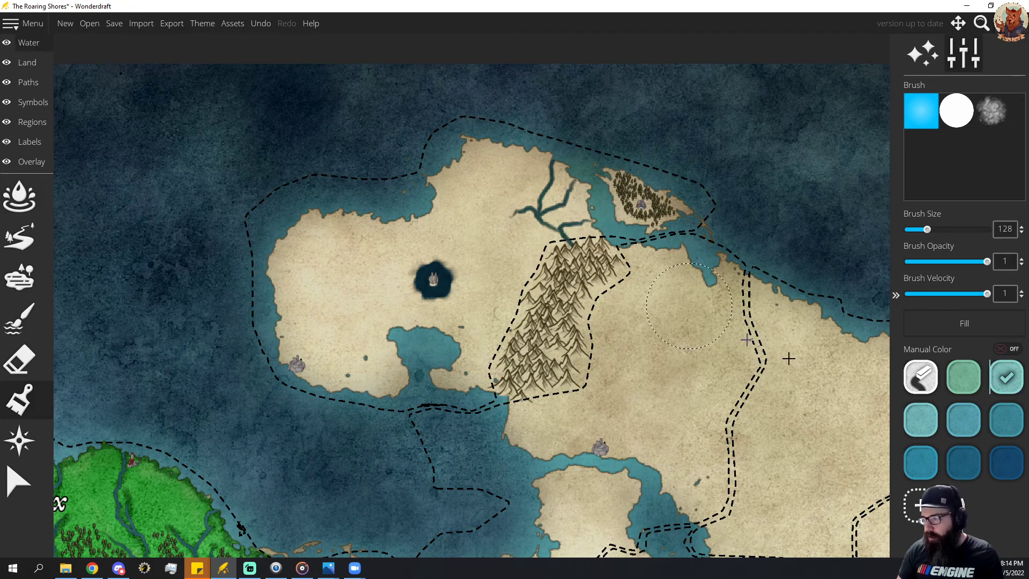
click(964, 374)
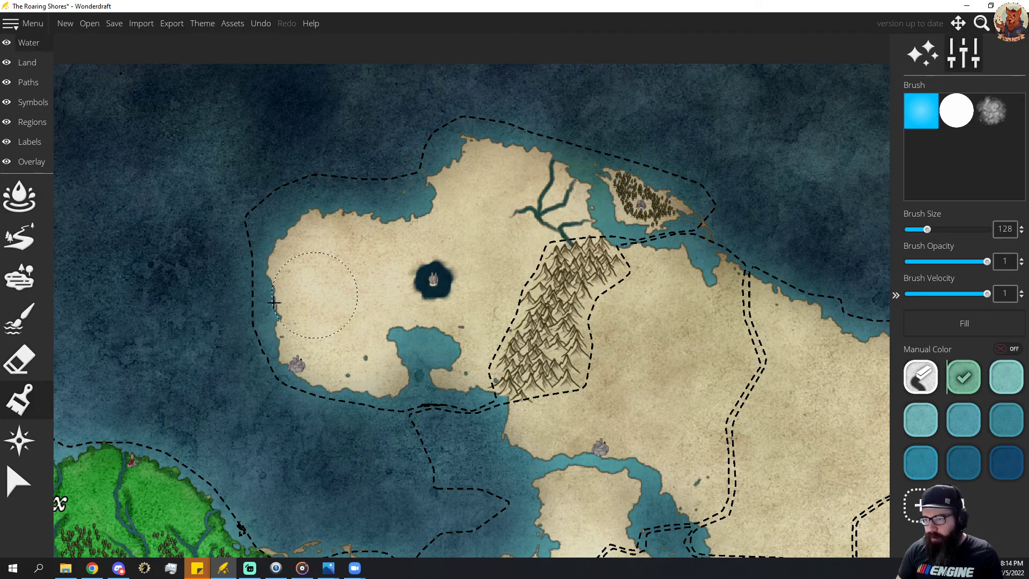
Draw a width 5 river from the mountains past the lake's north side to the northwest coast, with several side branches.
click(23, 241)
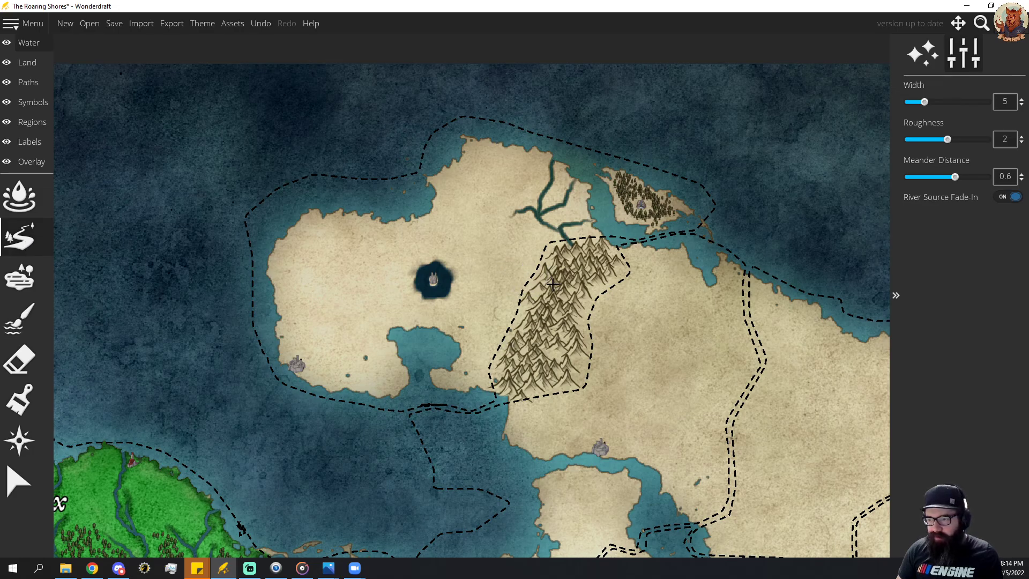
mouse_move(552, 284)
mouse_down()
mouse_move(491, 260)
mouse_move(470, 266)
mouse_move(439, 242)
mouse_move(365, 242)
mouse_up()
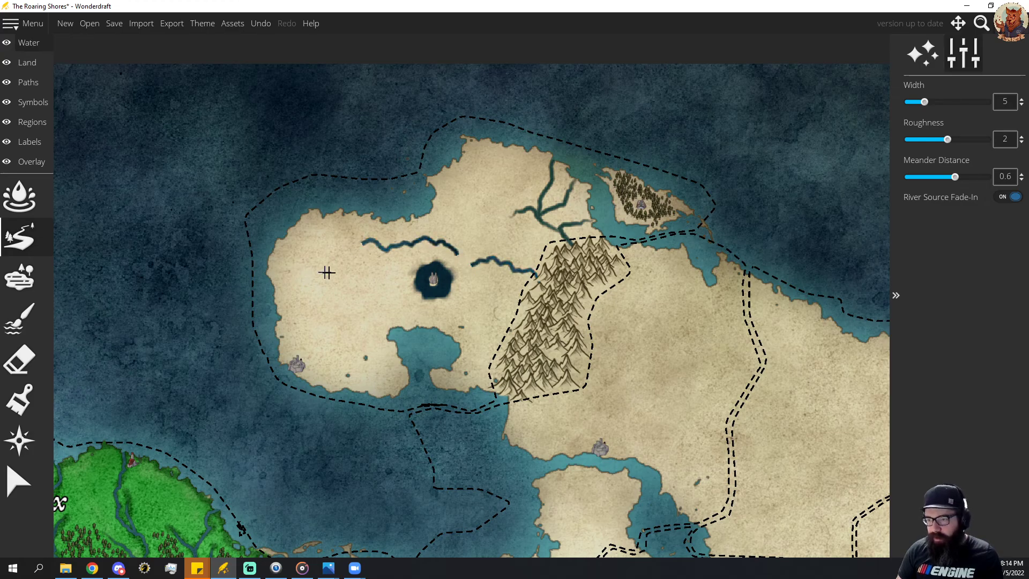
key(ctrl+z)
mouse_move(542, 283)
mouse_down()
mouse_move(458, 245)
mouse_move(368, 243)
mouse_move(342, 212)
mouse_up()
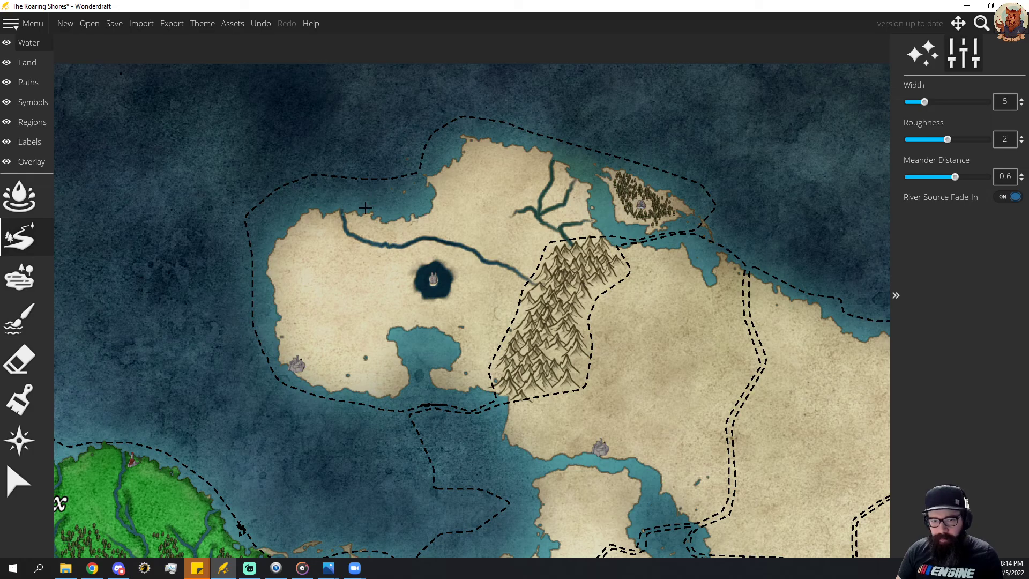
mouse_move(360, 213)
mouse_down()
mouse_move(372, 254)
mouse_move(393, 246)
mouse_up()
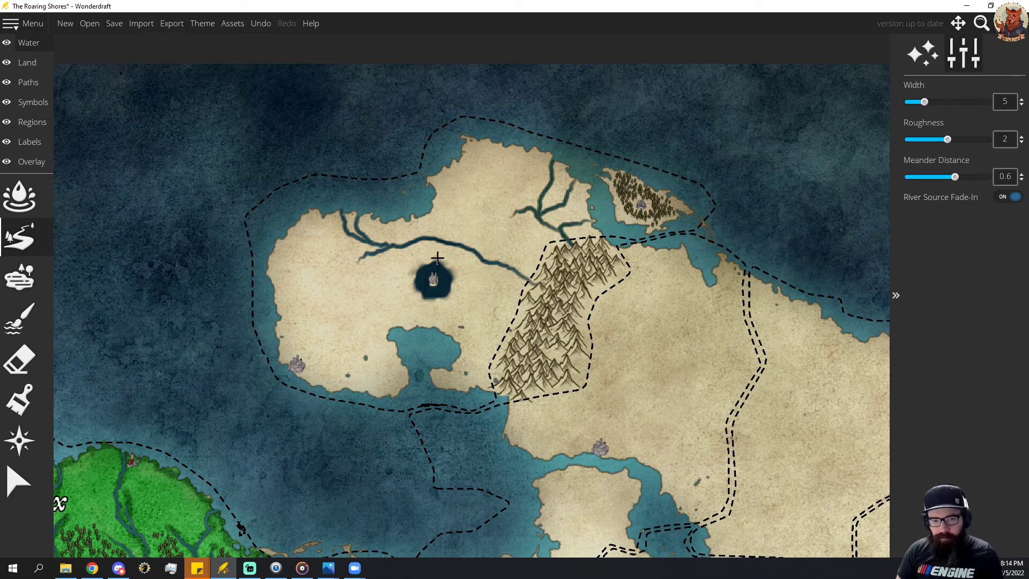
mouse_move(466, 207)
mouse_down()
mouse_move(447, 227)
mouse_move(460, 245)
mouse_up()
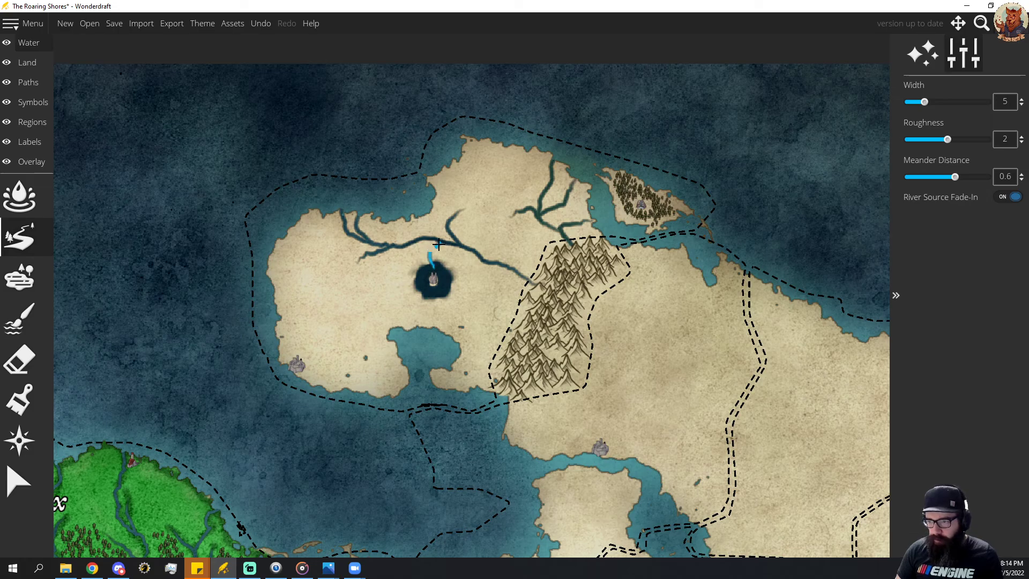
Connect the lake's northern shore to the river above it with a short width 5 channel.
drag(439, 246, 439, 245)
key(ctrl+z)
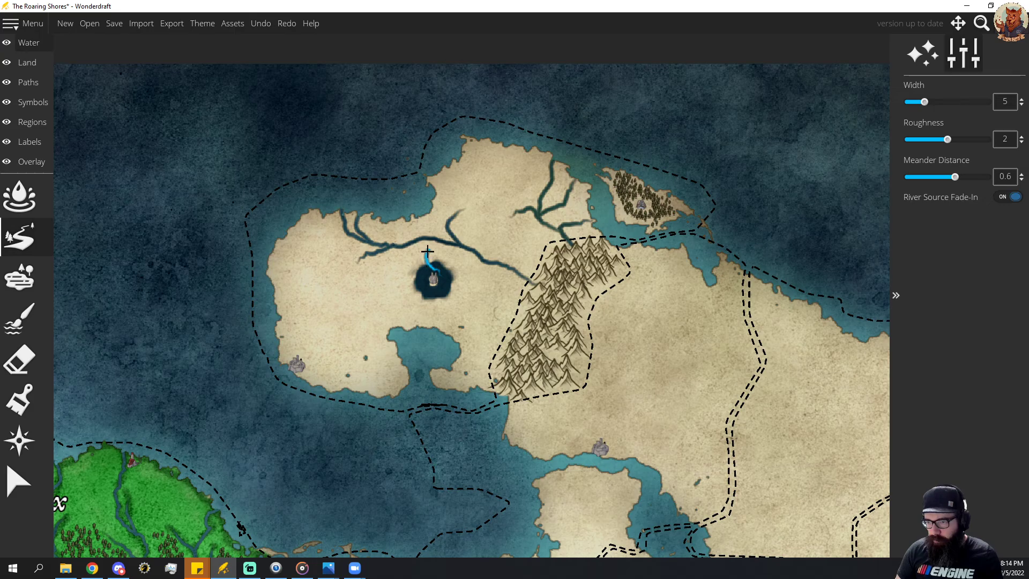
drag(427, 250, 440, 242)
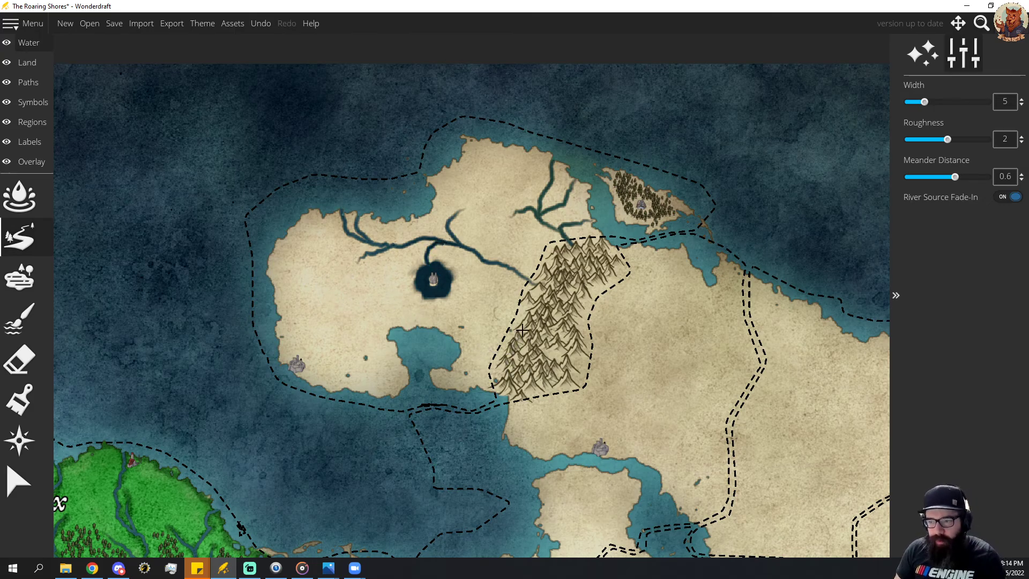
Draw a southern river from the mountains west to the south coast, adding northwest and southern branches and a link to the bay.
mouse_move(522, 333)
mouse_down()
mouse_move(491, 319)
mouse_move(360, 308)
mouse_move(331, 337)
mouse_move(347, 400)
mouse_up()
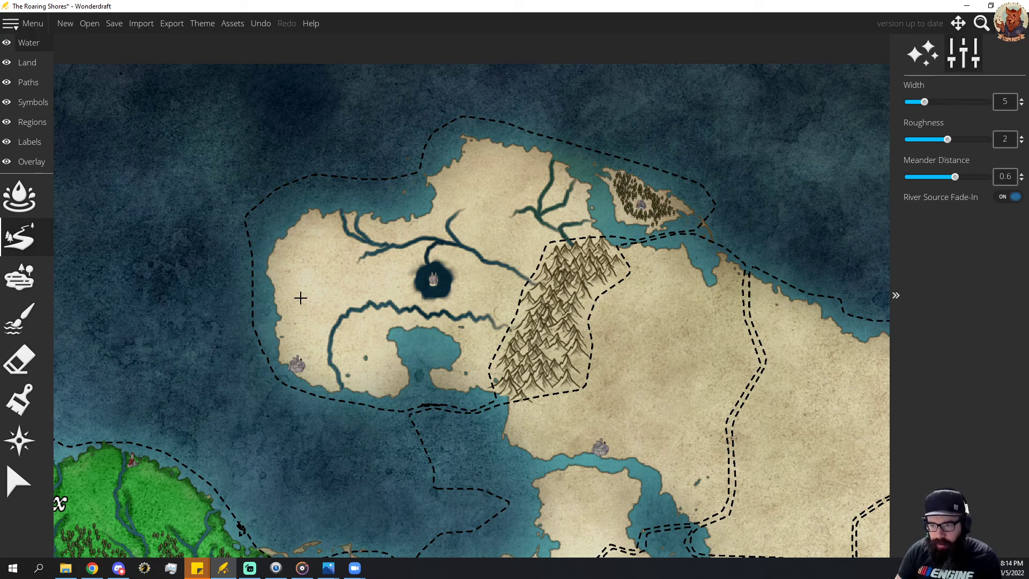
drag(302, 294, 337, 322)
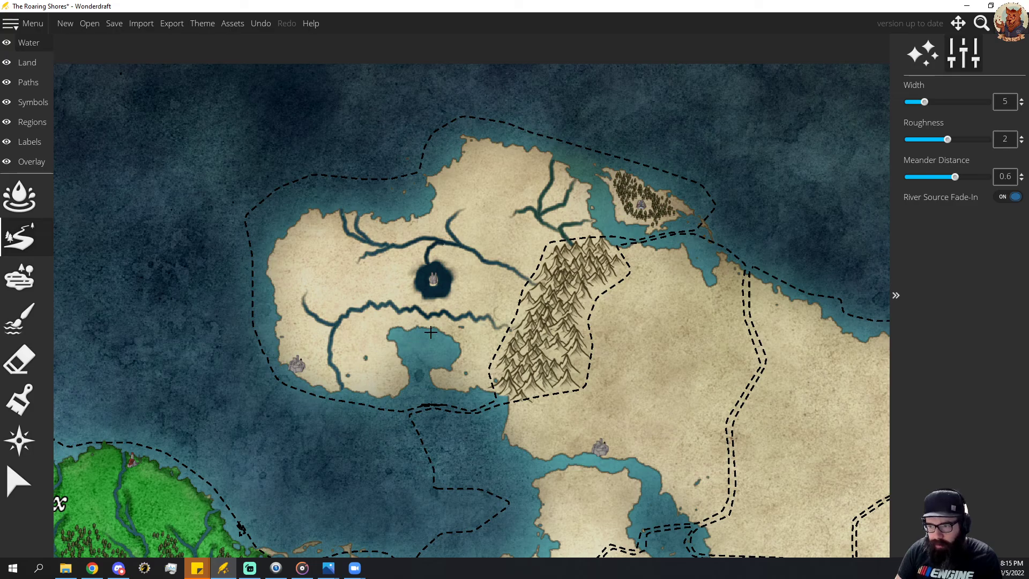
drag(425, 319, 425, 318)
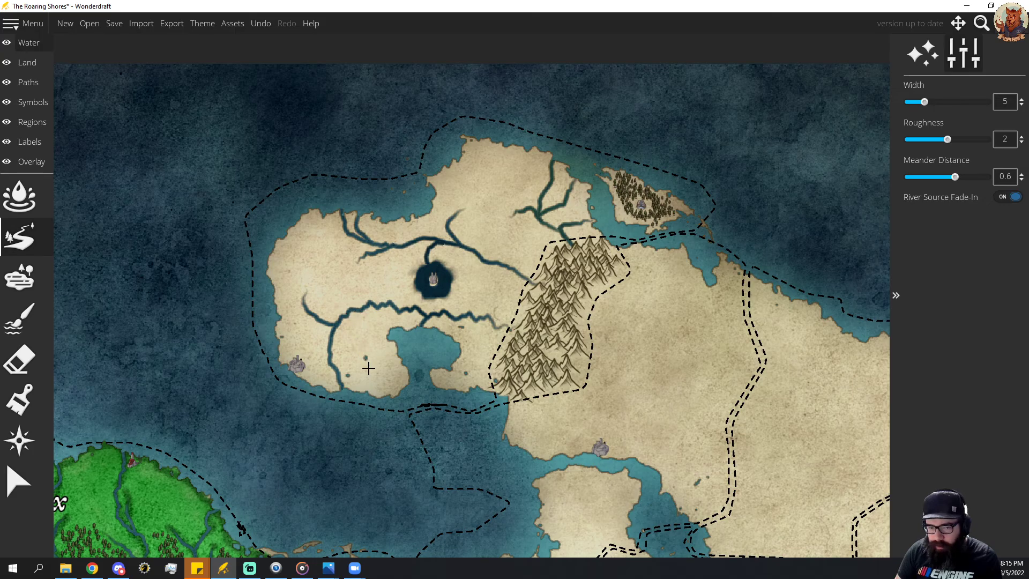
mouse_move(373, 376)
mouse_down()
mouse_move(349, 333)
mouse_move(361, 309)
mouse_up()
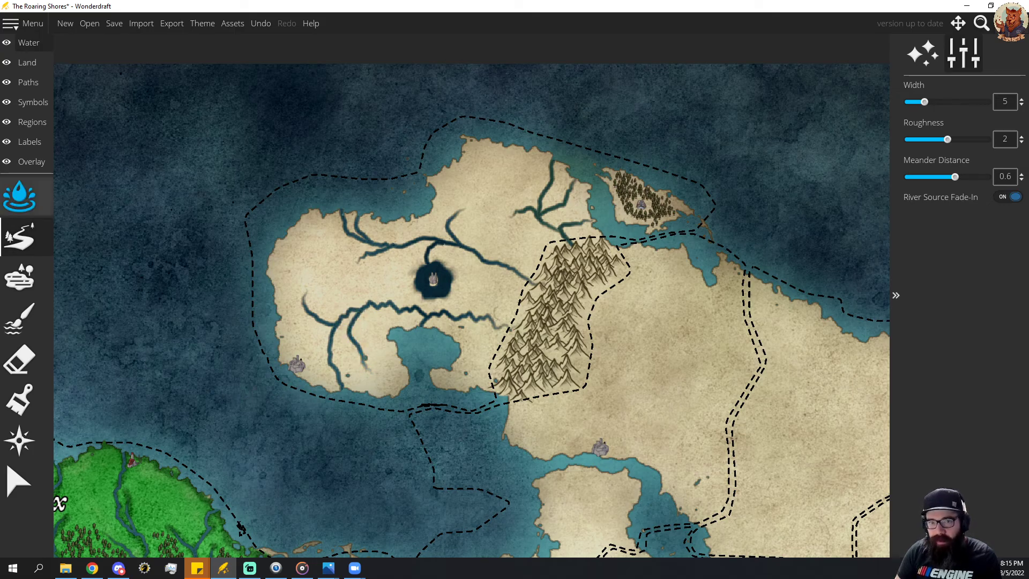
drag(0, 53, 0, 9)
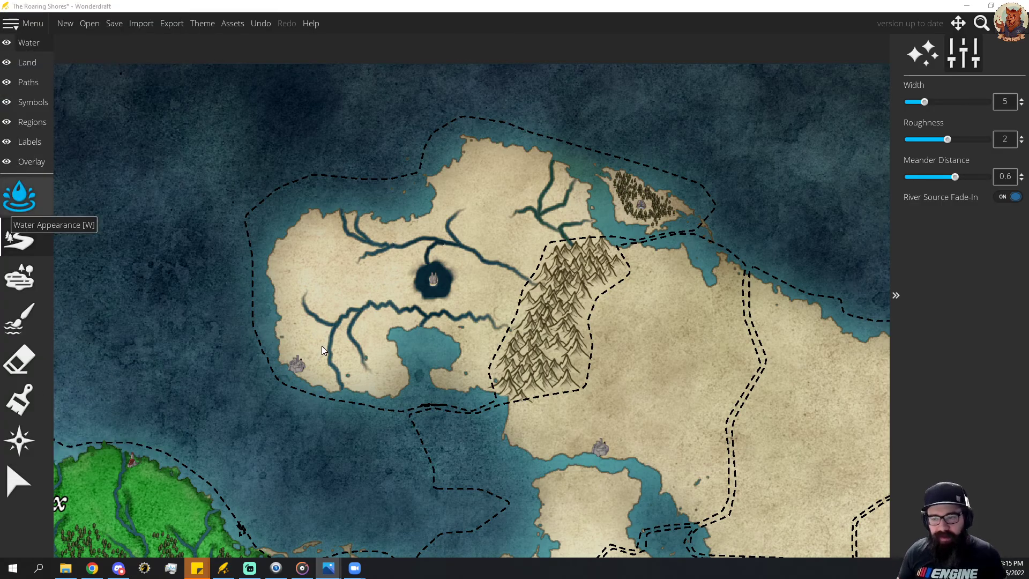
key(r)
drag(463, 279, 485, 322)
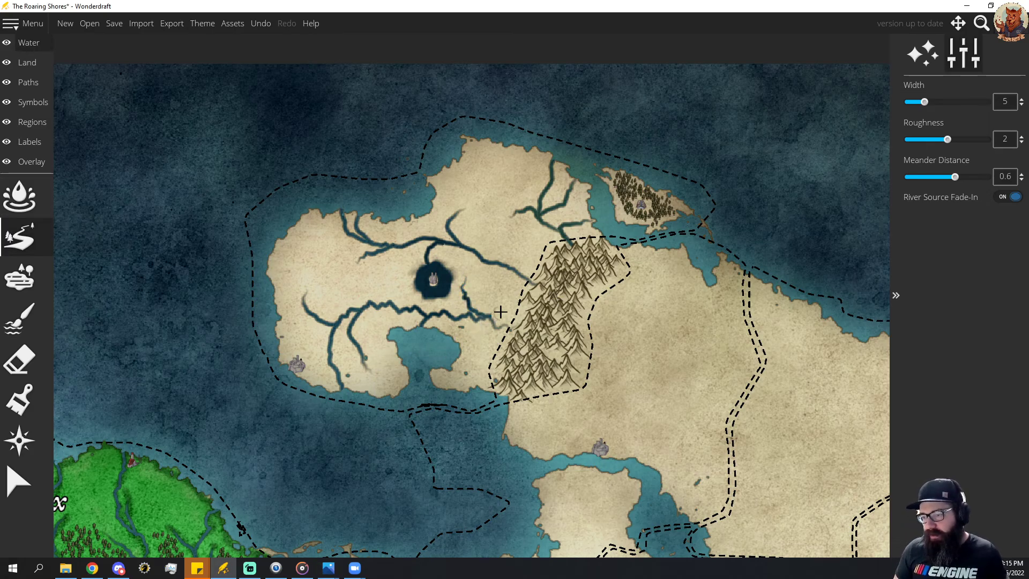
key(ctrl+z)
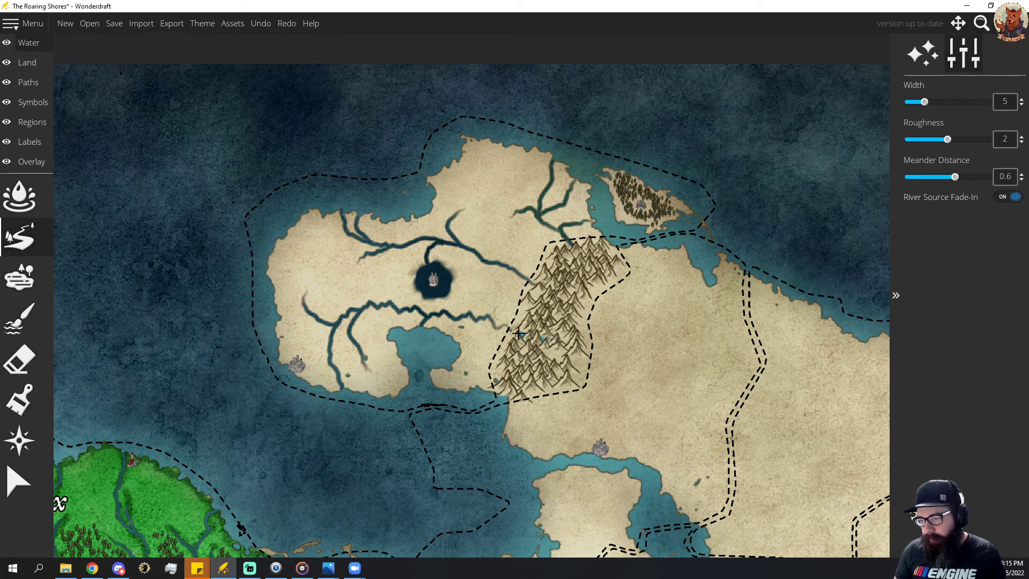
Try several short river strokes joining the southern river's eastern end to the mountains, undoing each one.
drag(502, 327, 499, 328)
key(ctrl+z)
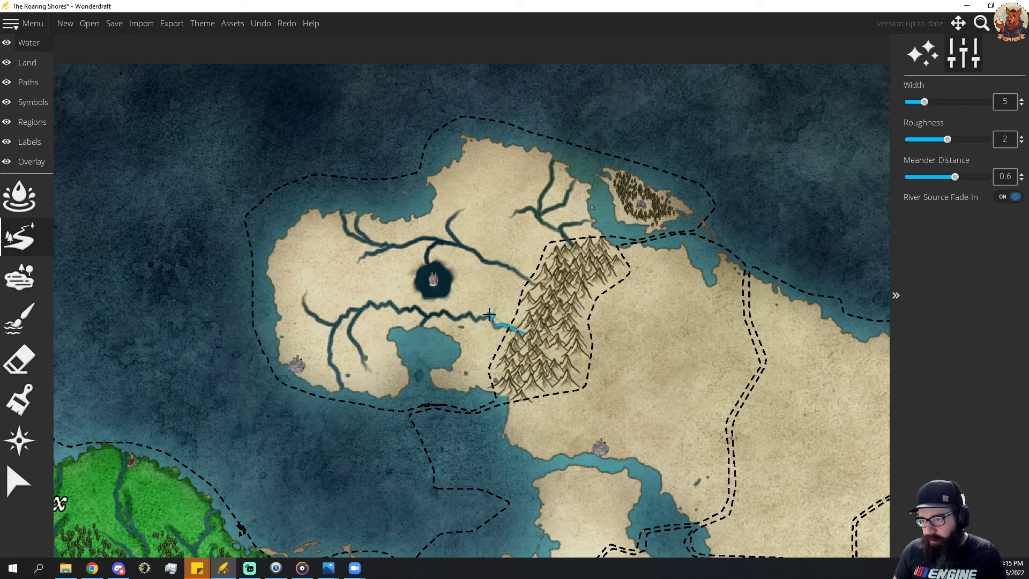
drag(489, 314, 486, 322)
key(ctrl+z)
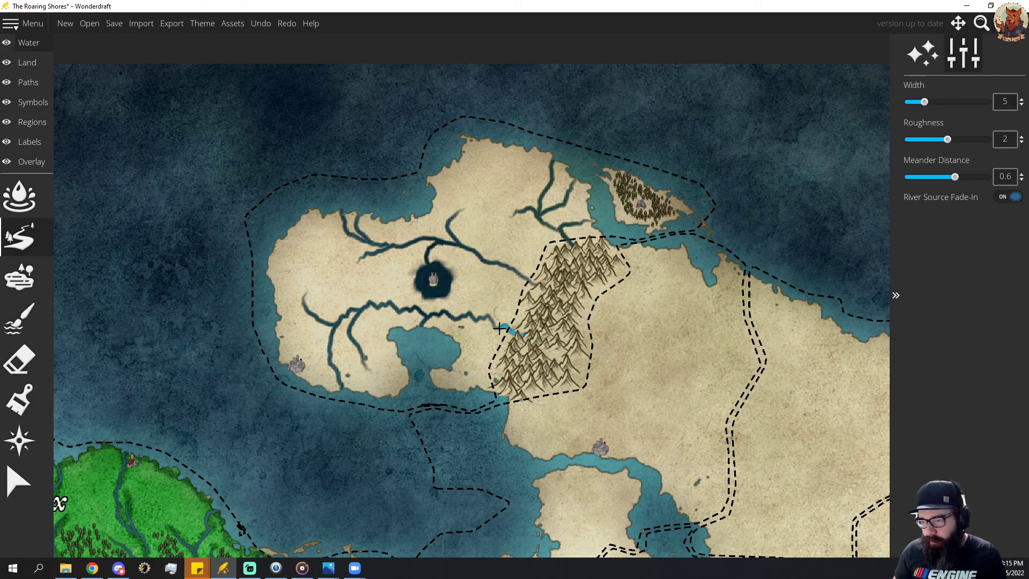
drag(499, 329, 498, 329)
key(ctrl+z)
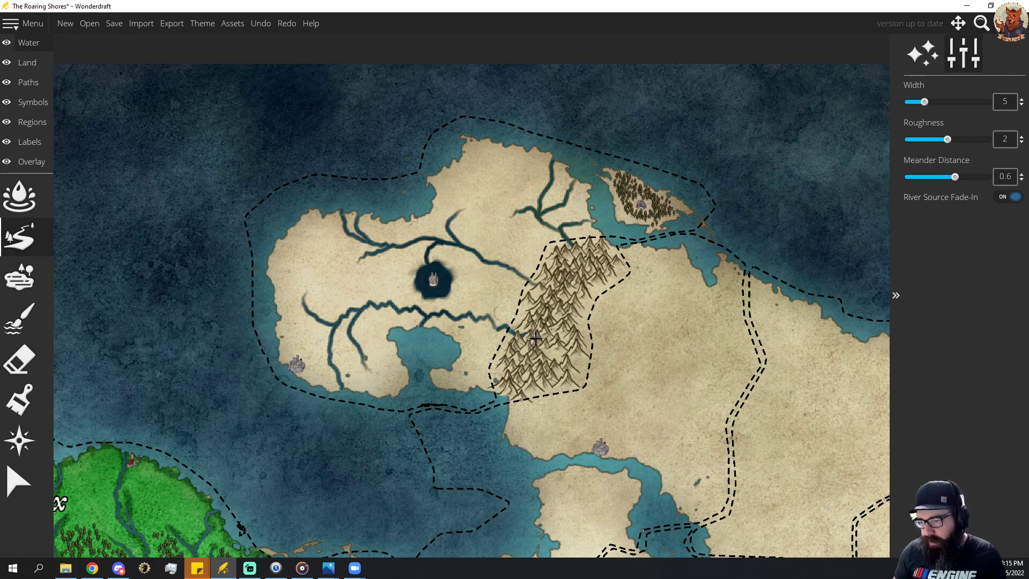
key(ctrl+z)
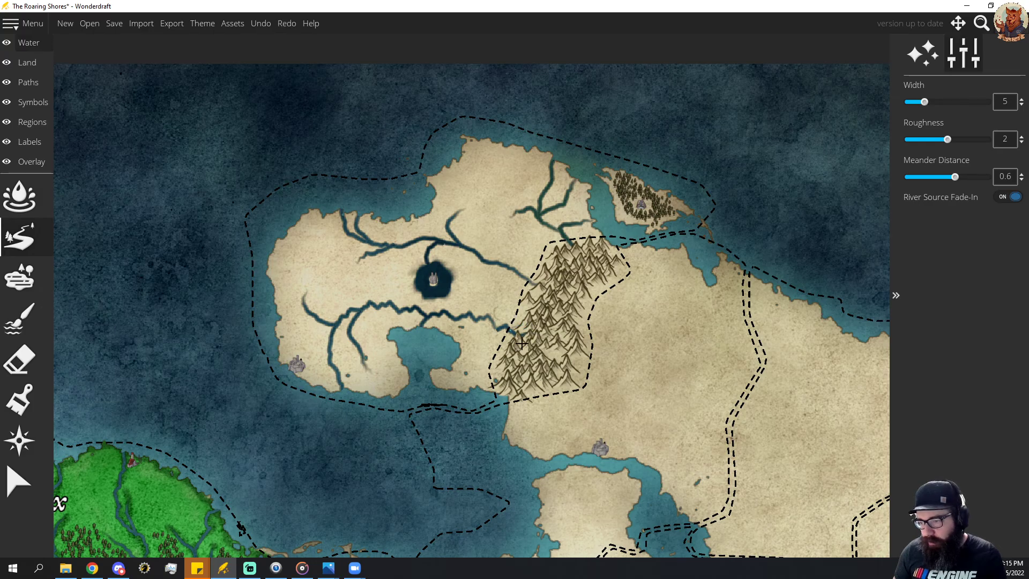
drag(512, 326, 495, 299)
key(ctrl+z)
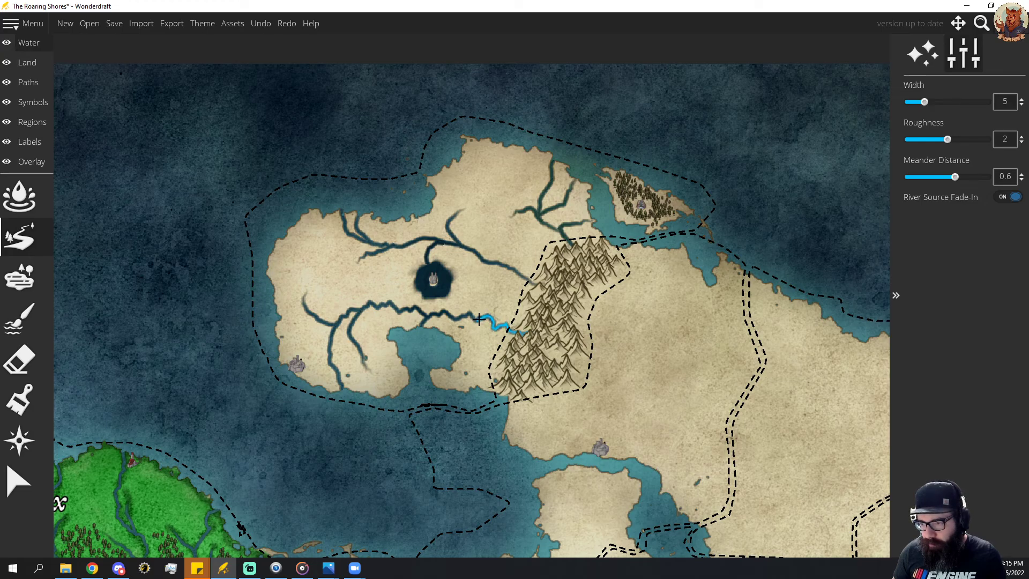
Connect the southern river's eastern end to the mountains with a width 5 river and add a short northwest branch near them.
drag(473, 315, 469, 315)
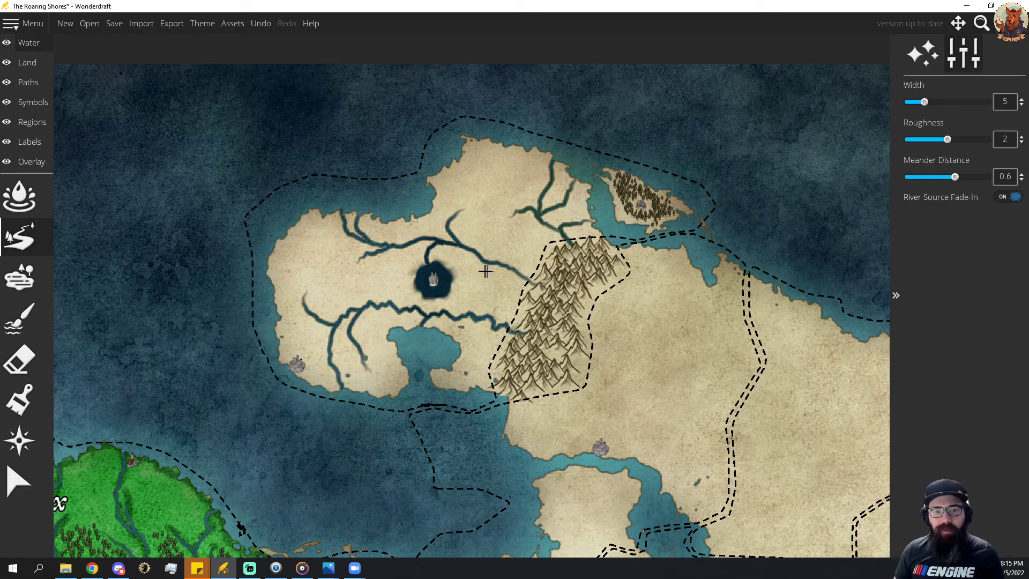
drag(472, 298, 489, 317)
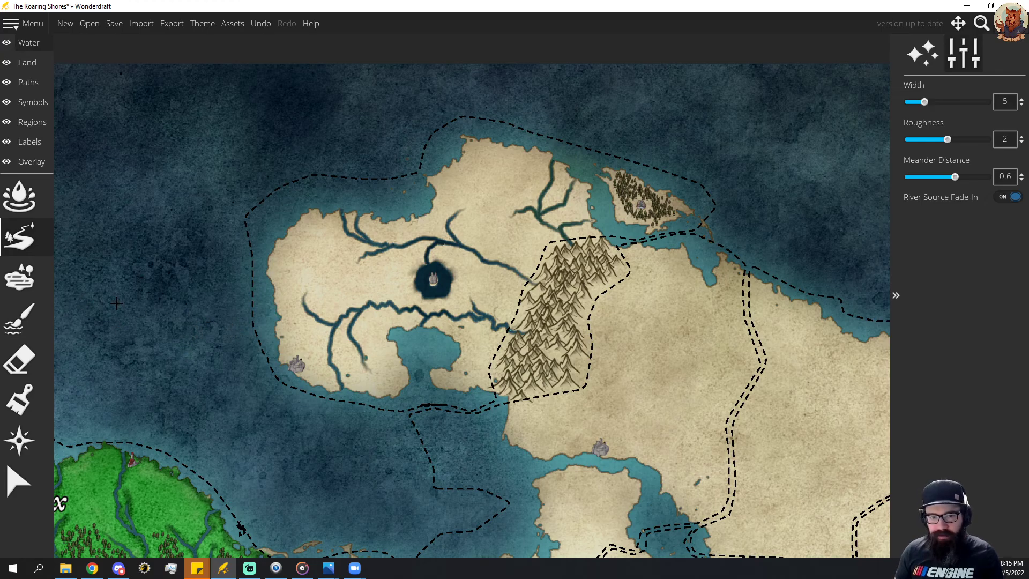
Spray conifer forests at scale 25 between the lake and the mountains and across the land west of the lake.
click(34, 101)
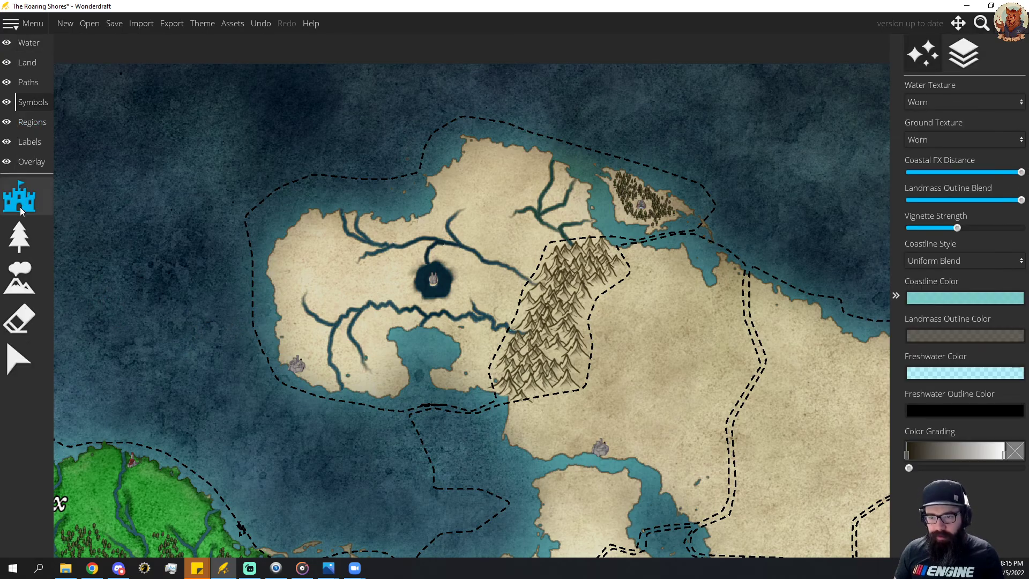
click(19, 236)
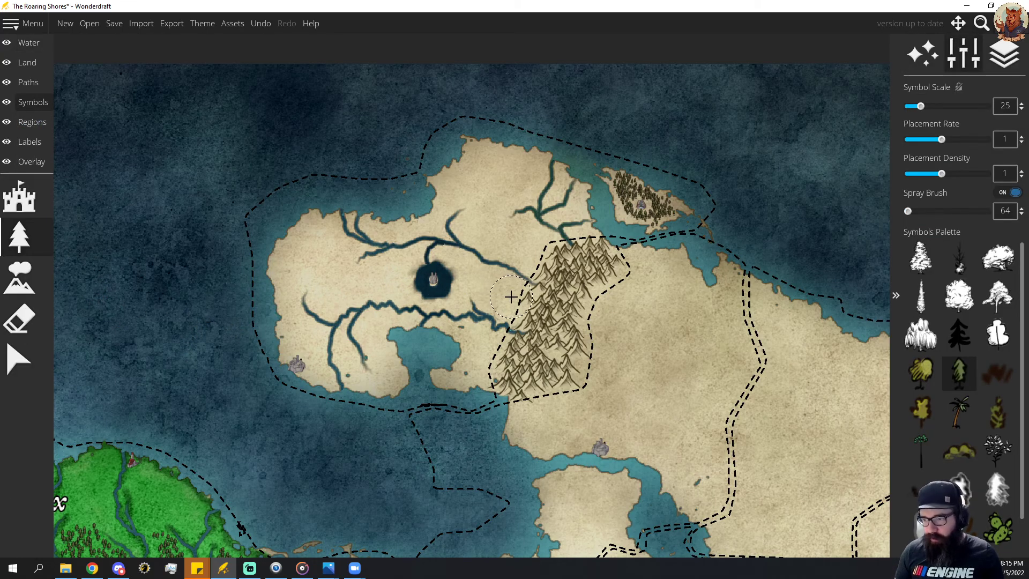
drag(510, 296, 481, 276)
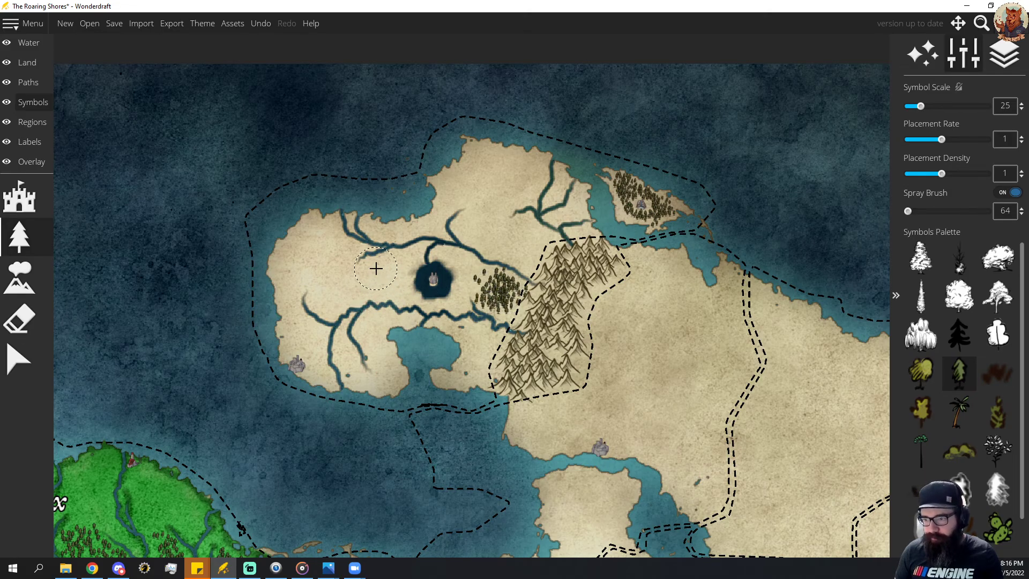
mouse_move(376, 268)
mouse_down()
mouse_move(389, 273)
mouse_move(344, 281)
mouse_move(307, 247)
mouse_move(292, 254)
mouse_move(304, 286)
mouse_up()
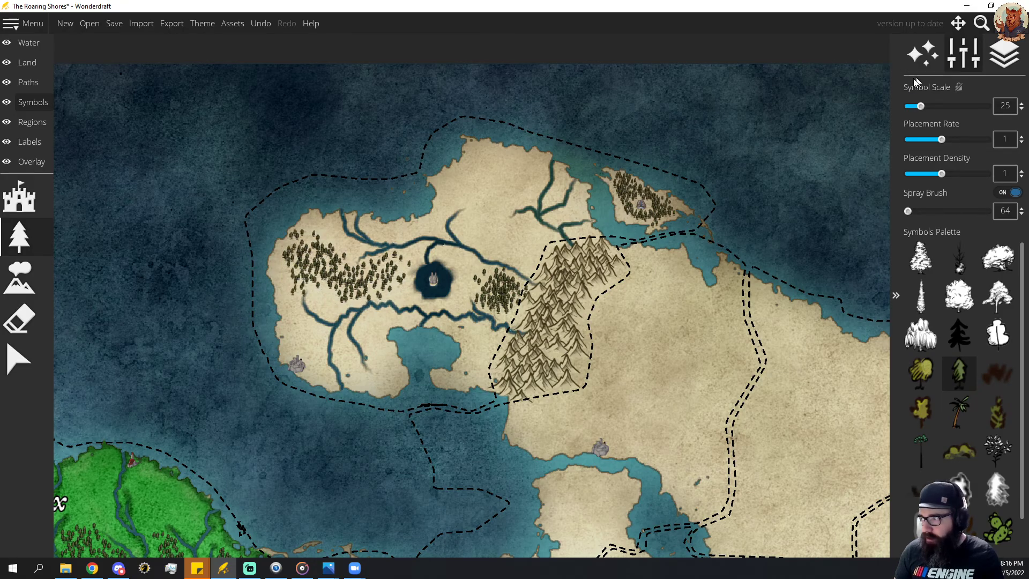
drag(921, 106, 916, 106)
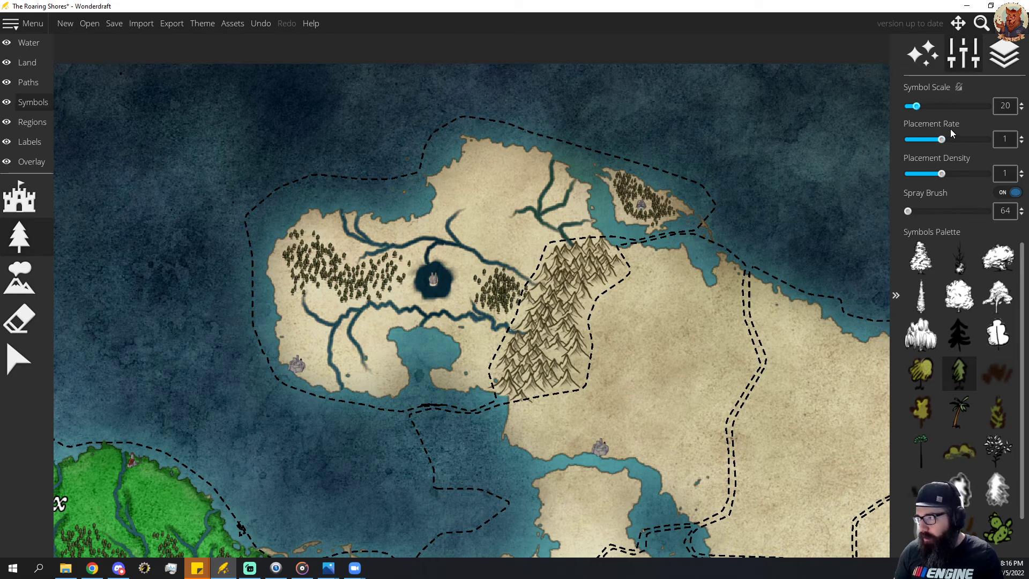
drag(942, 139, 946, 139)
scroll(938, 143, down, 1)
scroll(938, 142, up, 1)
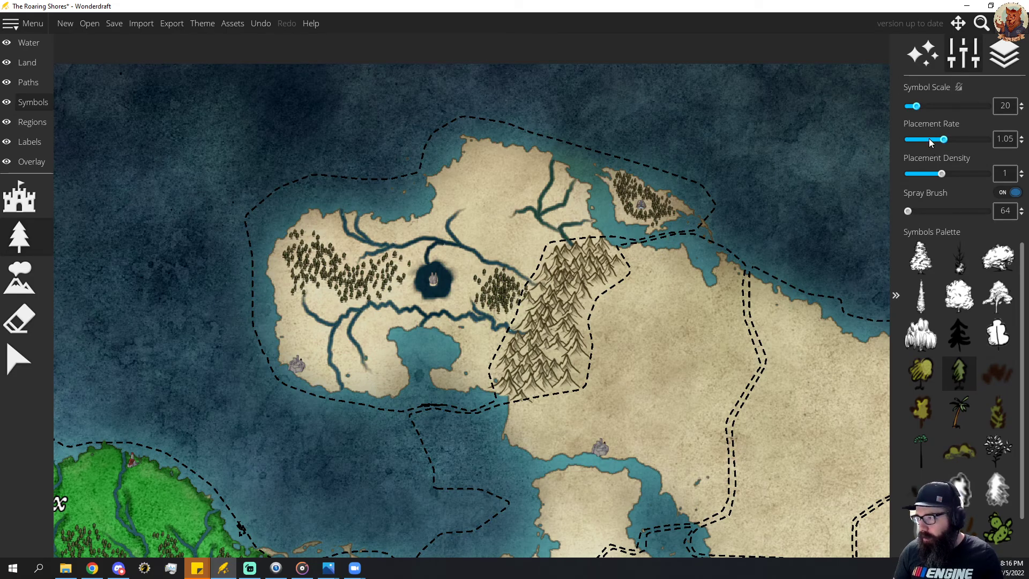
scroll(928, 138, down, 1)
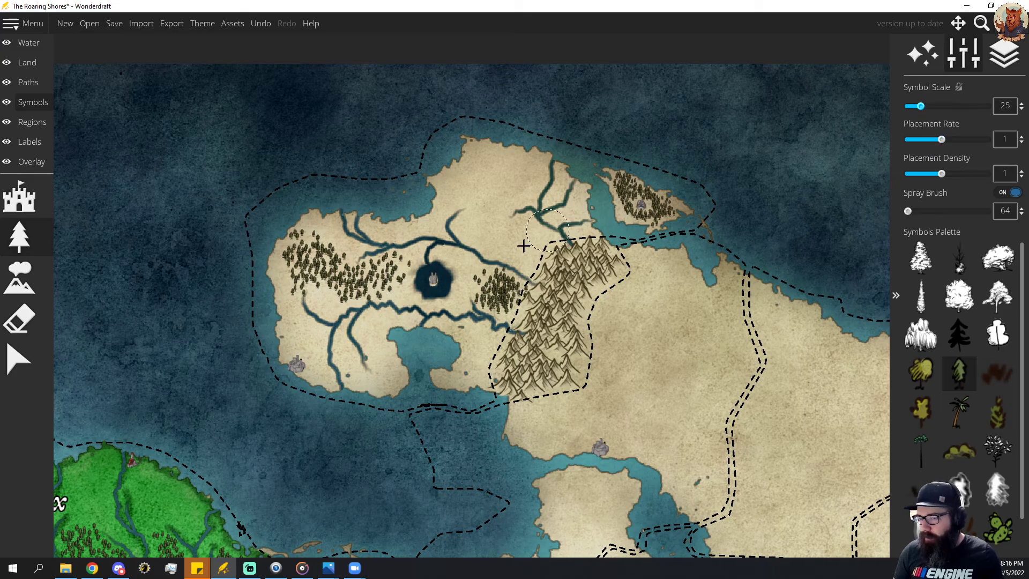
Extend the western forest toward the southwest coast, add a forest in the peninsula's north, and thicken the one east of the lake.
mouse_move(299, 332)
mouse_down()
mouse_move(294, 267)
mouse_move(315, 256)
mouse_move(341, 279)
mouse_move(378, 287)
mouse_up()
mouse_move(494, 178)
mouse_down()
mouse_move(489, 224)
mouse_move(500, 185)
mouse_move(470, 187)
mouse_move(485, 155)
mouse_up()
mouse_move(321, 268)
mouse_down()
mouse_move(308, 260)
mouse_move(322, 273)
mouse_up()
drag(472, 281, 475, 287)
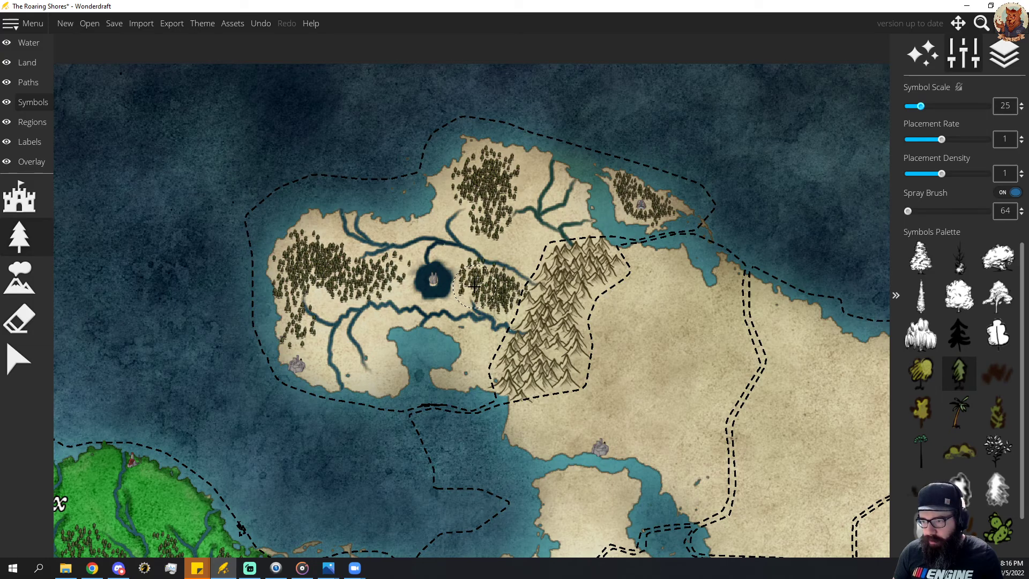
Erase the trees overlapping the southern river's western branch and its eastern side branch with the size 28 eraser.
click(19, 320)
scroll(348, 308, down, 3)
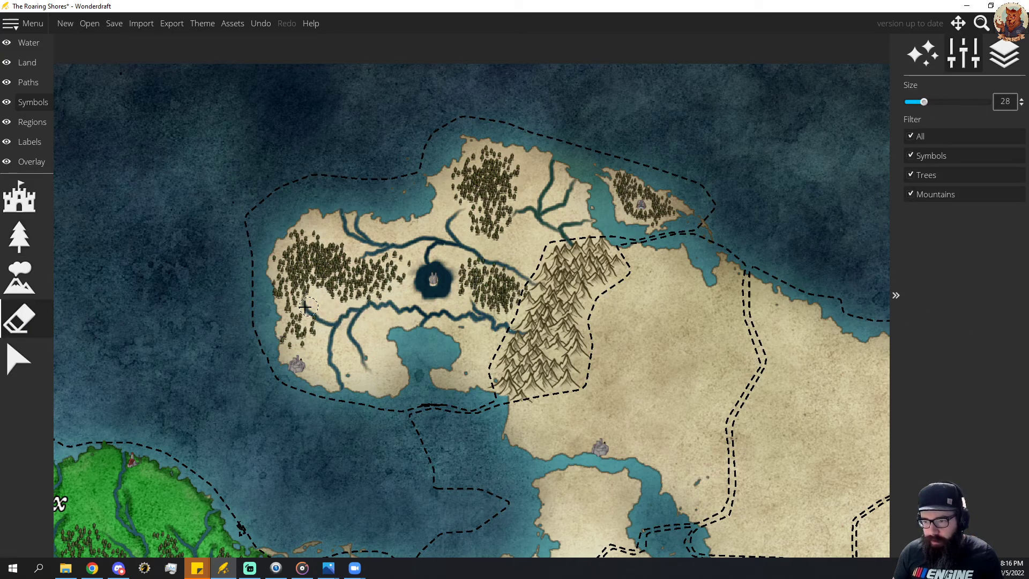
drag(305, 307, 307, 294)
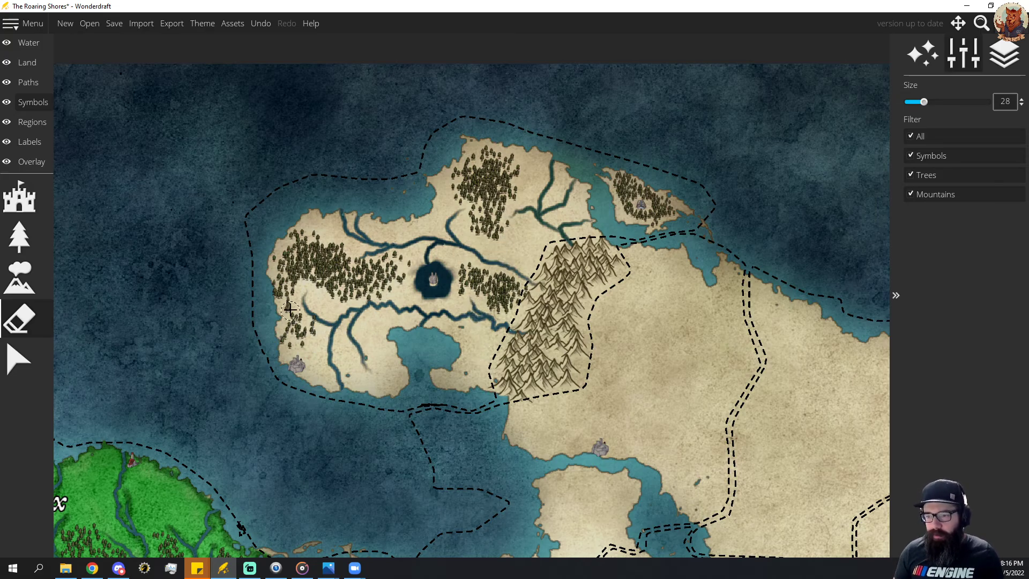
Fill gaps in the western forest with single scale 25 conifers, spray brush off, and erase those overhanging the coast.
click(19, 237)
scroll(957, 223, down, 1)
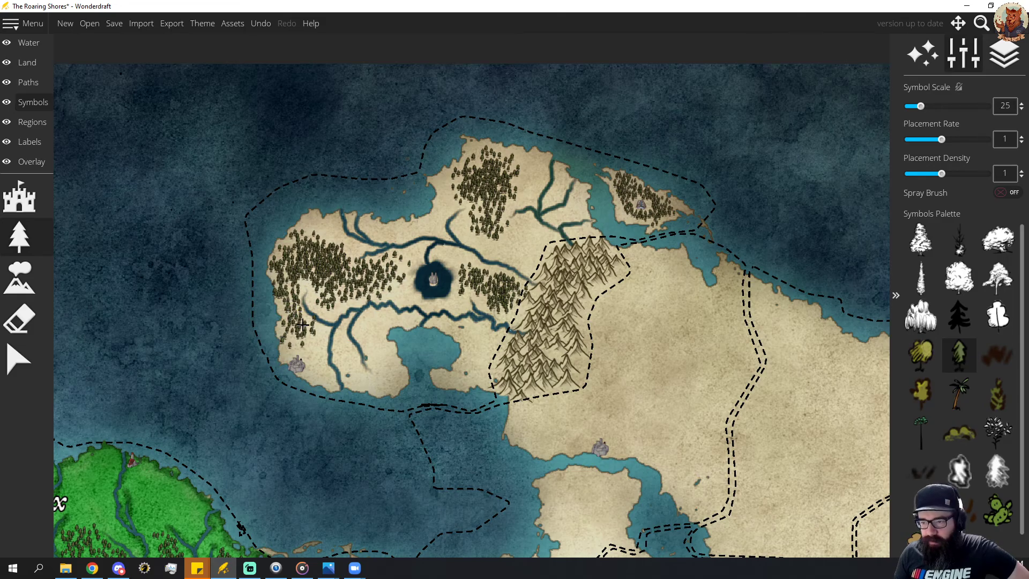
click(20, 319)
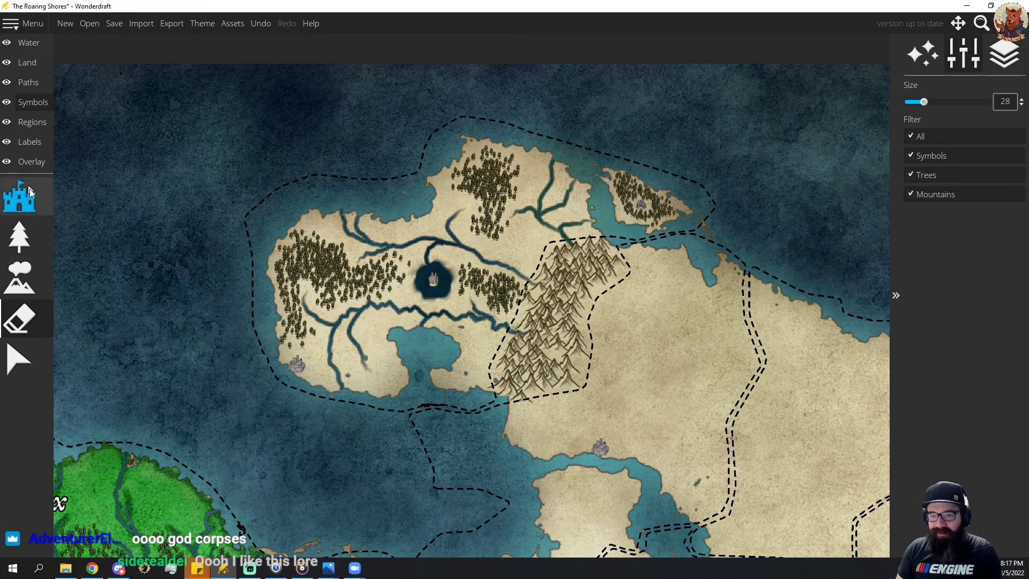
Paint the northern peninsula's lowlands and the northeastern island bright green using the textured land brush at size 60.
click(28, 63)
click(19, 237)
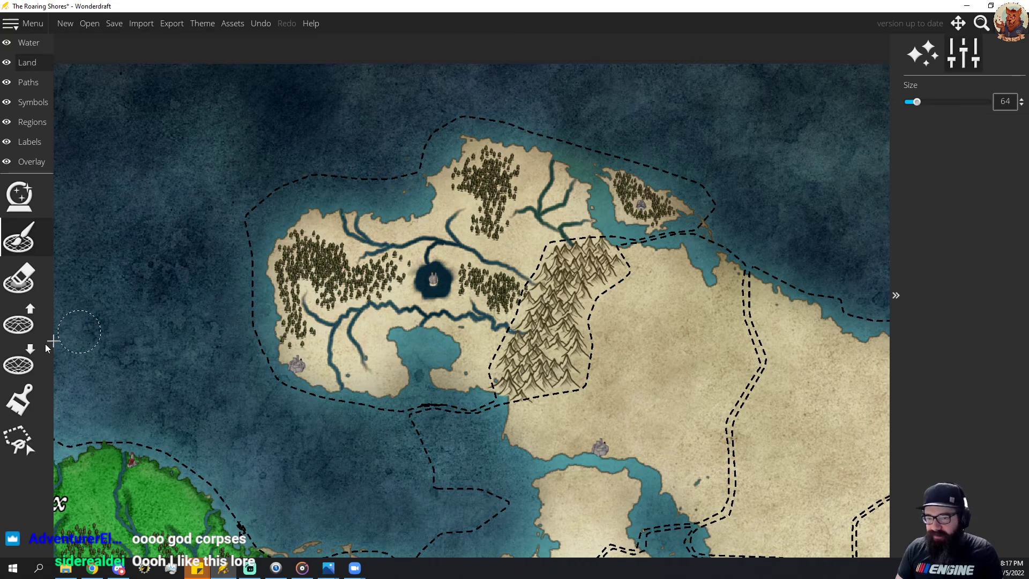
click(19, 399)
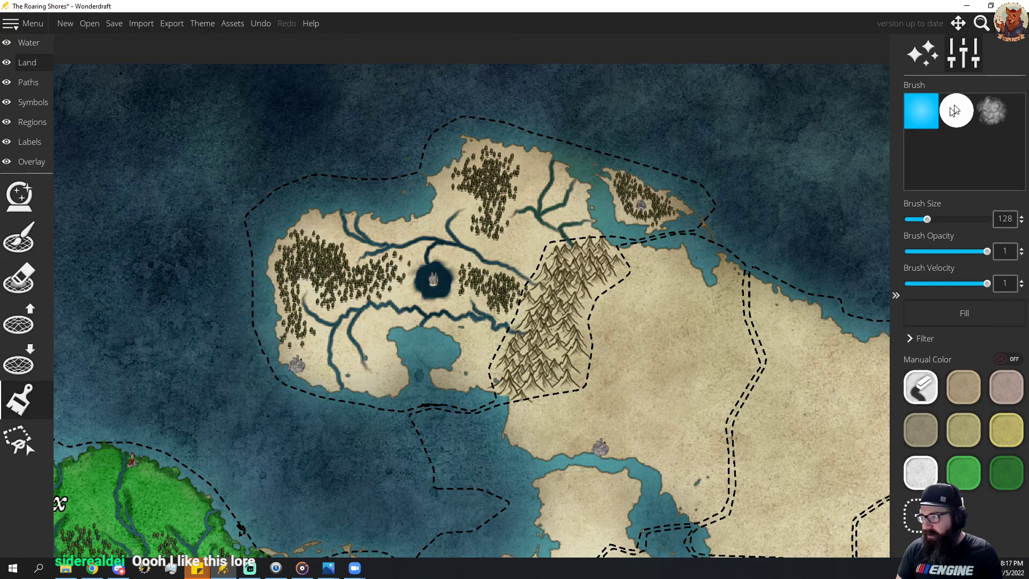
click(992, 111)
click(970, 482)
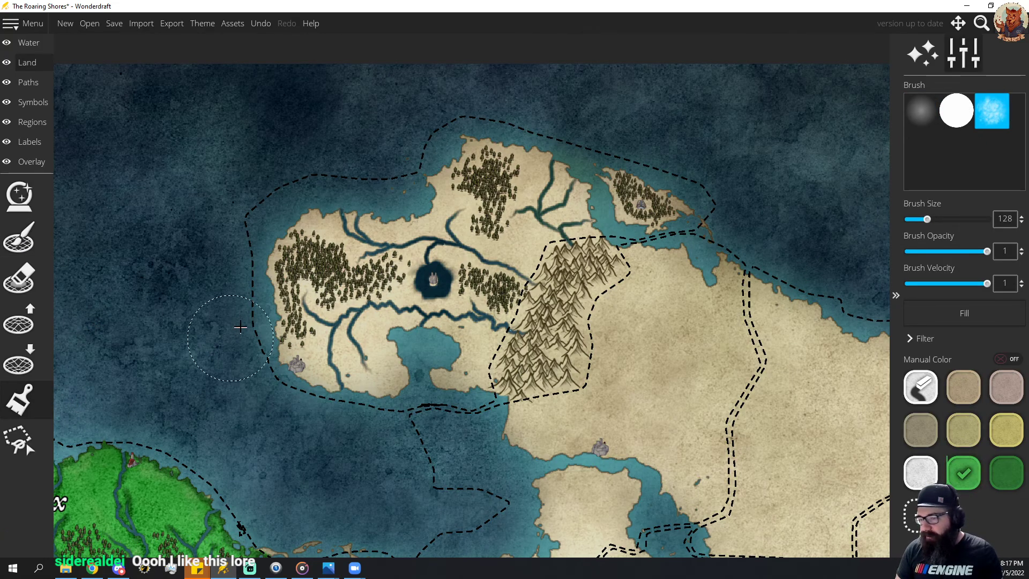
mouse_move(298, 357)
mouse_down()
mouse_move(385, 355)
mouse_move(331, 342)
mouse_move(310, 308)
mouse_move(314, 237)
mouse_move(344, 275)
mouse_move(385, 267)
mouse_move(396, 282)
mouse_move(468, 281)
mouse_move(469, 344)
mouse_move(446, 361)
mouse_move(474, 379)
mouse_move(475, 326)
mouse_move(484, 337)
mouse_move(535, 229)
mouse_move(579, 224)
mouse_move(533, 234)
mouse_move(512, 258)
mouse_move(472, 374)
mouse_move(444, 309)
mouse_move(368, 334)
mouse_move(405, 387)
mouse_move(383, 392)
mouse_move(290, 363)
mouse_move(275, 265)
mouse_move(312, 218)
mouse_move(417, 219)
mouse_move(472, 142)
mouse_move(567, 168)
mouse_move(651, 212)
mouse_move(668, 200)
mouse_move(625, 177)
mouse_move(625, 226)
mouse_move(482, 182)
mouse_move(520, 207)
mouse_move(457, 289)
mouse_move(487, 201)
mouse_move(423, 258)
mouse_move(325, 258)
mouse_move(429, 230)
mouse_move(423, 252)
mouse_move(318, 294)
mouse_move(303, 316)
mouse_move(343, 359)
mouse_move(383, 322)
mouse_move(432, 308)
mouse_move(357, 324)
mouse_move(314, 351)
mouse_move(300, 273)
mouse_move(339, 234)
mouse_move(338, 311)
mouse_move(375, 321)
mouse_move(399, 297)
mouse_up()
key(ctrl+z)
key([)
key([)
key([)
key([)
key([)
key([)
key([)
key([)
Paint the ground under the mountain range brown up to its dashed borders, undoing the last stray stroke.
click(964, 387)
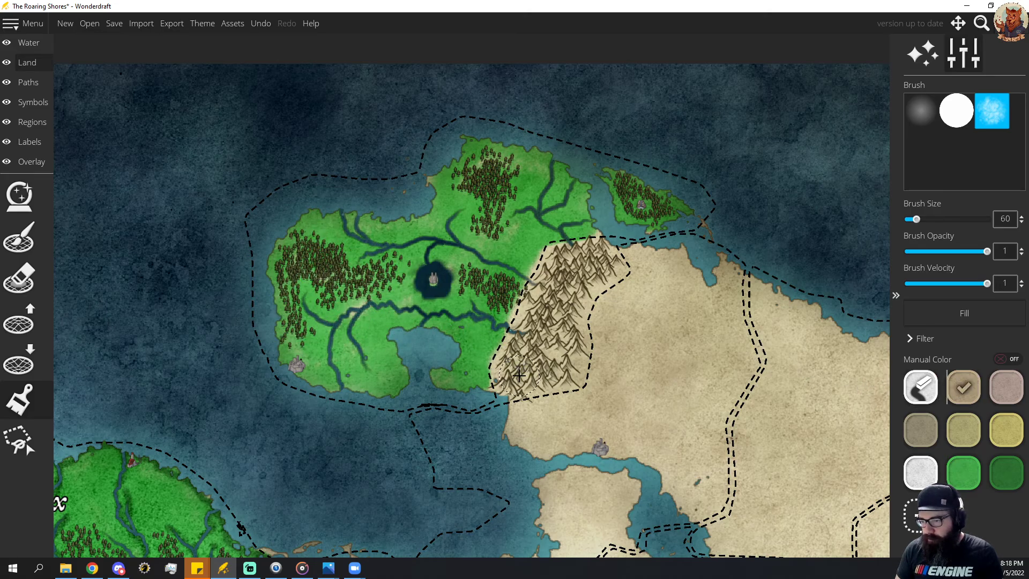
mouse_move(514, 376)
mouse_down()
mouse_move(504, 380)
mouse_move(537, 355)
mouse_up()
mouse_move(567, 430)
mouse_down()
mouse_move(604, 111)
mouse_move(554, 362)
mouse_up()
mouse_move(509, 289)
mouse_down()
mouse_move(539, 193)
mouse_move(581, 184)
mouse_move(591, 194)
mouse_move(566, 221)
mouse_move(549, 301)
mouse_move(505, 316)
mouse_move(559, 223)
mouse_move(597, 197)
mouse_move(575, 223)
mouse_move(556, 302)
mouse_move(506, 315)
mouse_move(484, 298)
mouse_move(511, 229)
mouse_move(555, 196)
mouse_move(493, 279)
mouse_move(486, 319)
mouse_move(529, 196)
mouse_move(553, 178)
mouse_move(583, 177)
mouse_move(590, 190)
mouse_move(584, 210)
mouse_up()
key(ctrl+z)
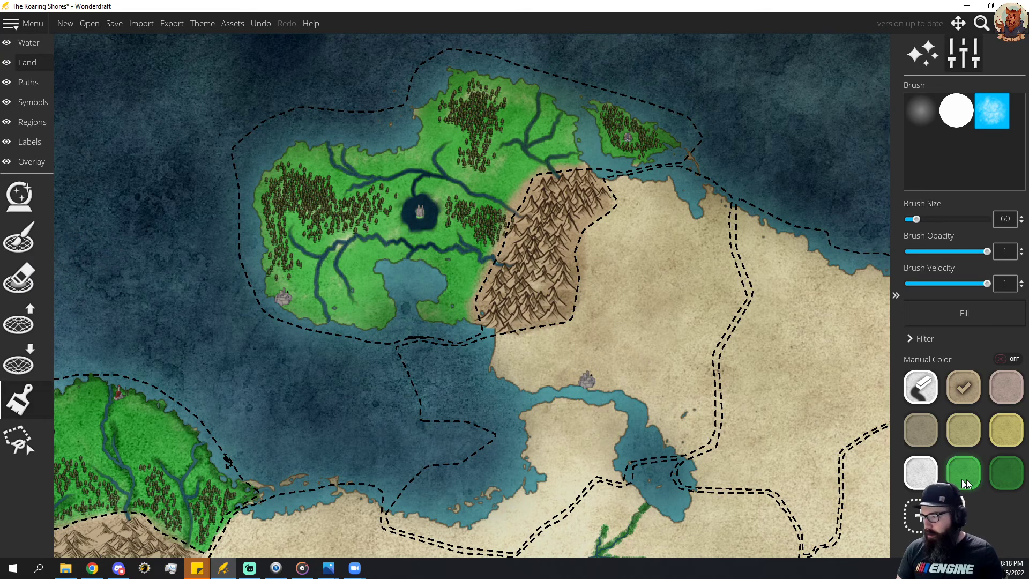
Shade the land along the peninsula's southern, northern and northeastern rivers dark green with a size 28 brush.
click(1006, 473)
mouse_move(323, 311)
mouse_down()
mouse_move(319, 262)
mouse_move(361, 234)
mouse_move(394, 235)
mouse_move(412, 251)
mouse_move(442, 242)
mouse_move(499, 263)
mouse_up()
mouse_move(503, 213)
mouse_down()
mouse_move(462, 189)
mouse_move(444, 145)
mouse_move(436, 174)
mouse_move(418, 171)
mouse_move(415, 191)
mouse_move(426, 173)
mouse_move(356, 187)
mouse_move(377, 180)
mouse_move(339, 159)
mouse_up()
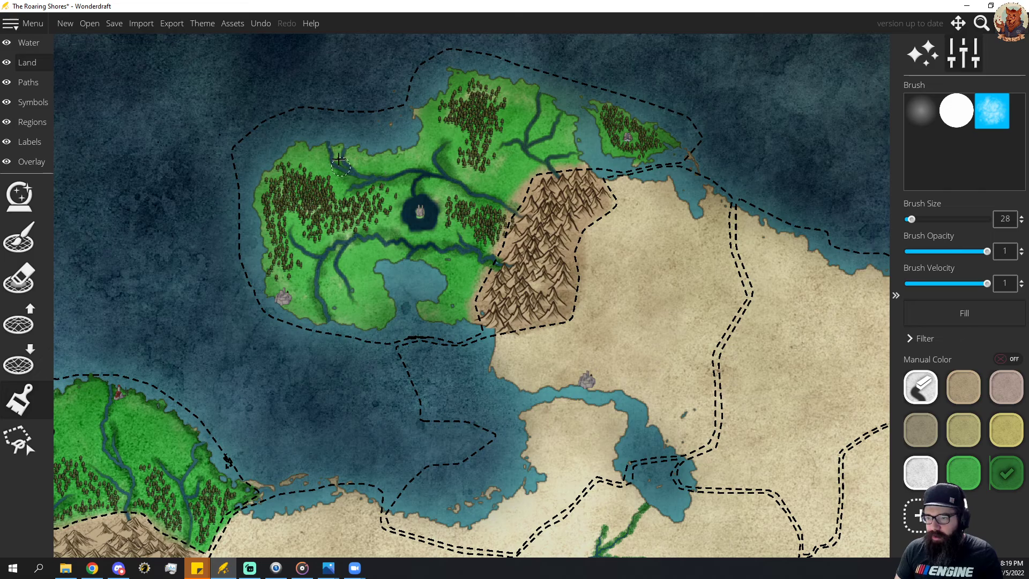
mouse_move(501, 142)
mouse_down()
mouse_move(542, 164)
mouse_move(572, 155)
mouse_move(524, 145)
mouse_move(558, 117)
mouse_move(518, 141)
mouse_move(535, 98)
mouse_up()
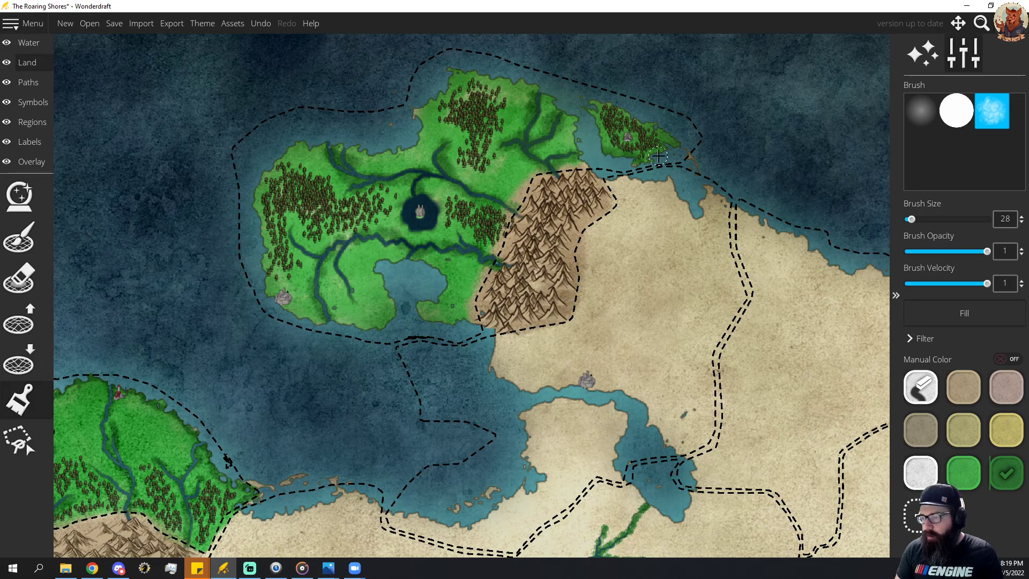
Shade the northeastern island, the western forest area and the peninsula's coastline dark green with the size 28 brush.
mouse_move(659, 130)
mouse_down()
mouse_move(610, 111)
mouse_move(591, 122)
mouse_up()
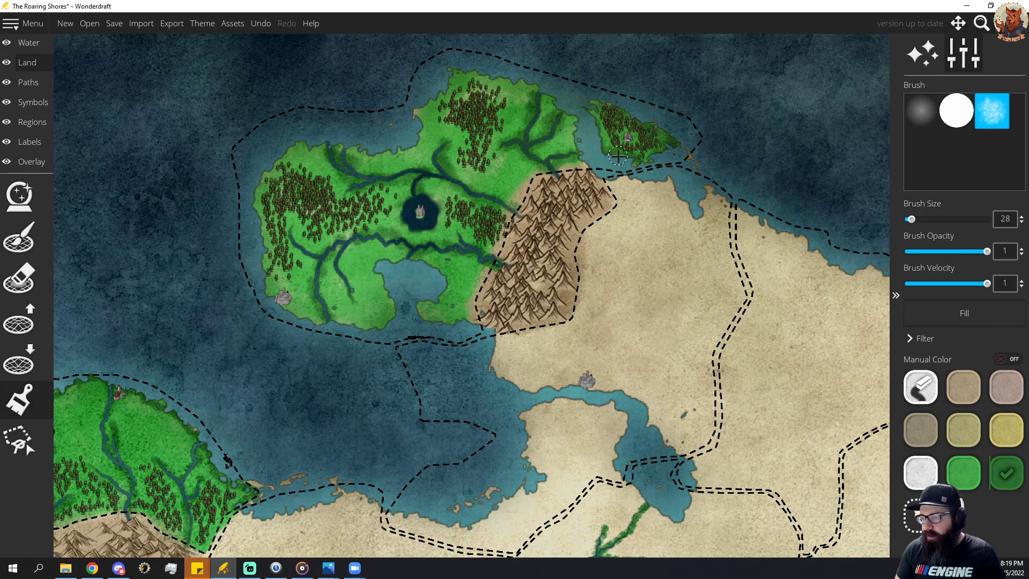
mouse_move(356, 304)
mouse_down()
mouse_move(345, 273)
mouse_move(292, 243)
mouse_move(297, 222)
mouse_up()
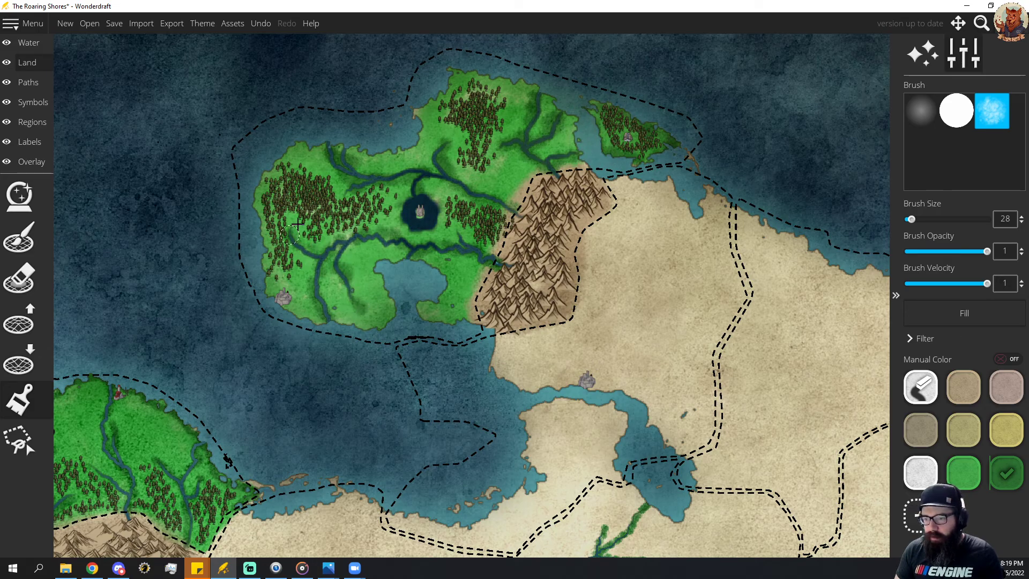
drag(393, 318, 328, 327)
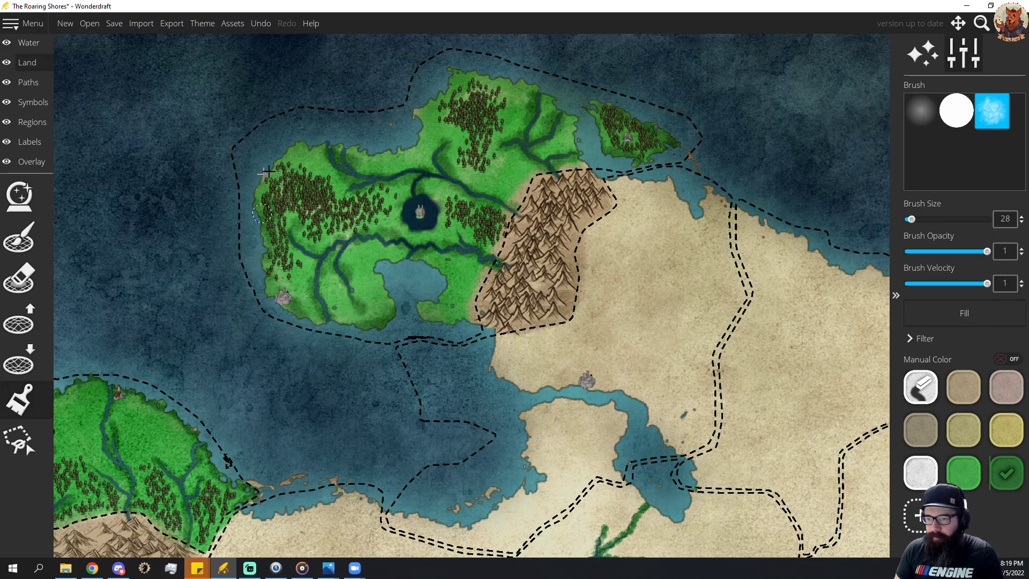
mouse_move(268, 171)
mouse_down()
mouse_move(289, 143)
mouse_move(283, 155)
mouse_move(333, 143)
mouse_move(366, 155)
mouse_move(417, 126)
mouse_up()
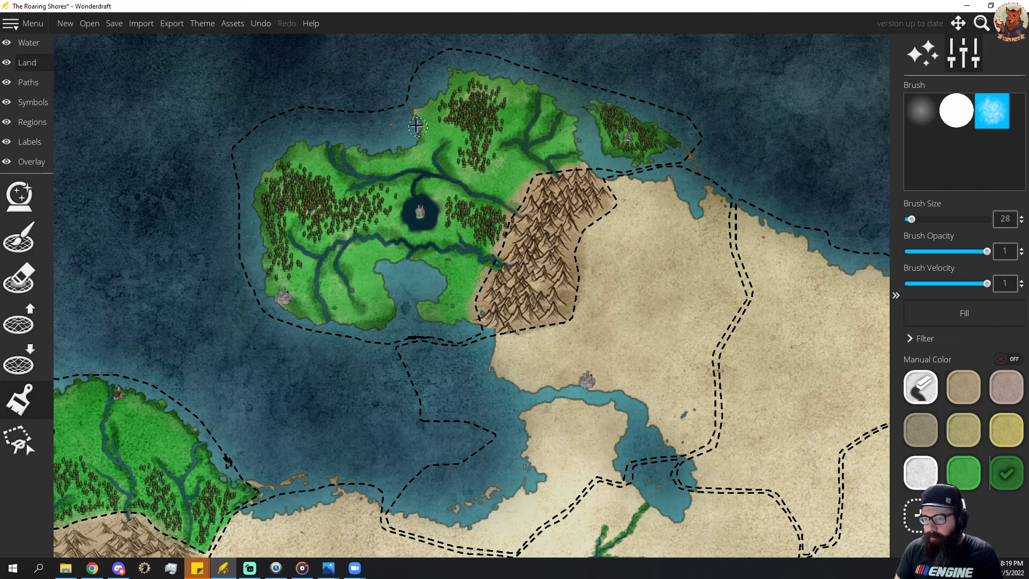
drag(451, 75, 539, 89)
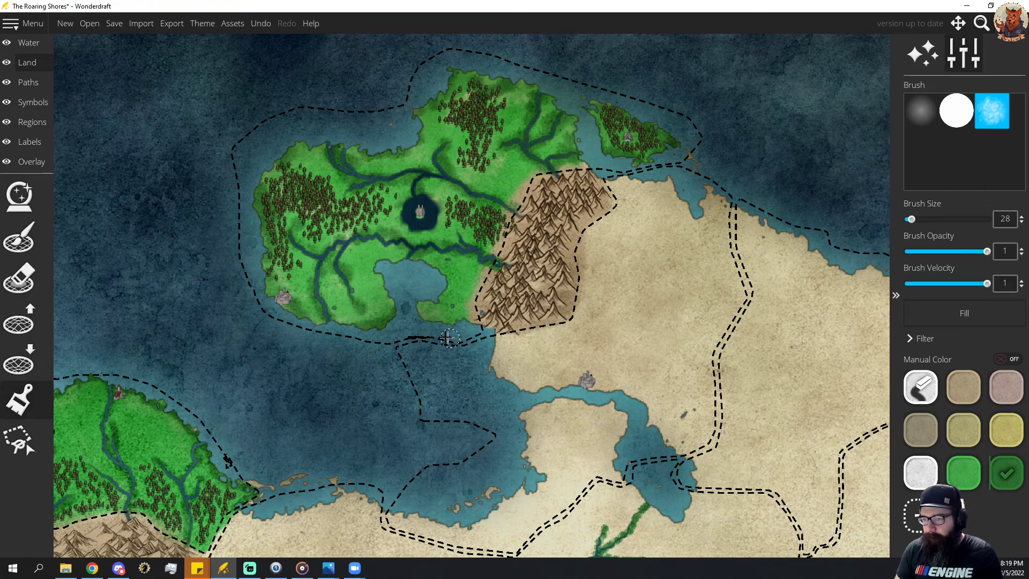
mouse_move(443, 320)
mouse_down()
mouse_move(417, 307)
mouse_move(443, 285)
mouse_move(437, 274)
mouse_move(380, 262)
mouse_move(393, 317)
mouse_up()
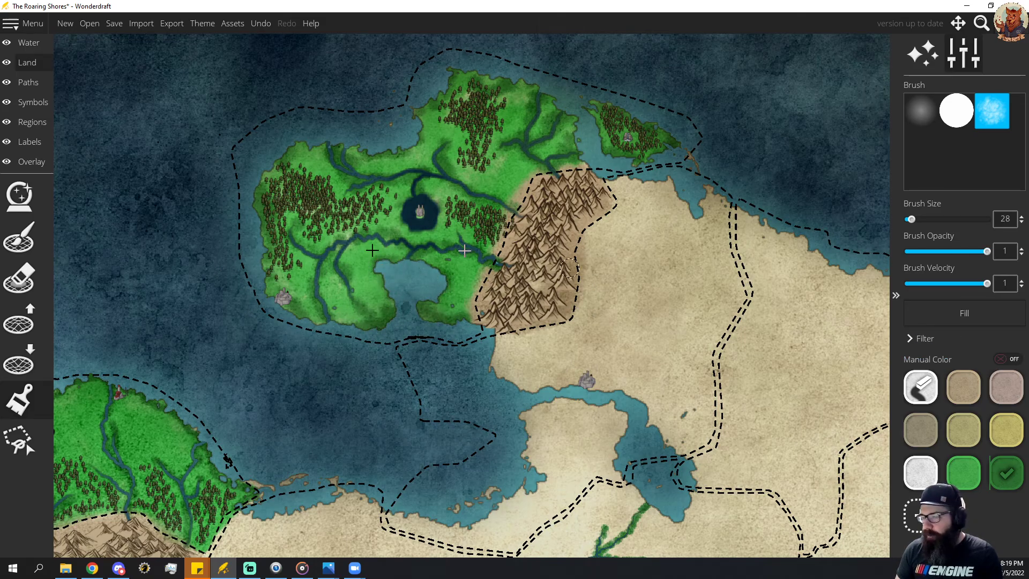
Scatter grass symbols over the peninsula's green lowlands using the spray brush at symbol scale 20 and spray size 64, undoing the first trial placement.
click(33, 105)
click(20, 237)
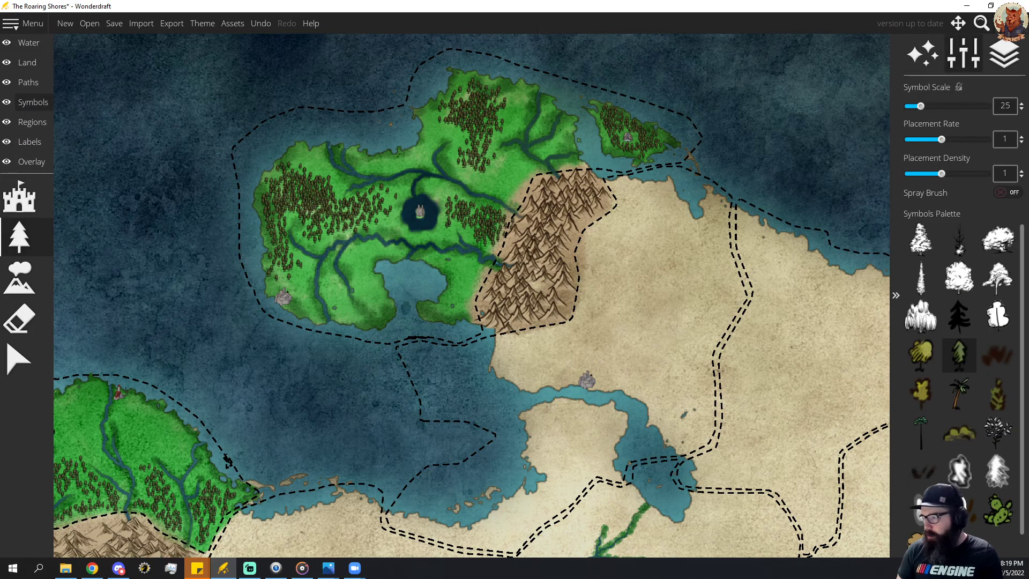
scroll(515, 256, down, 3)
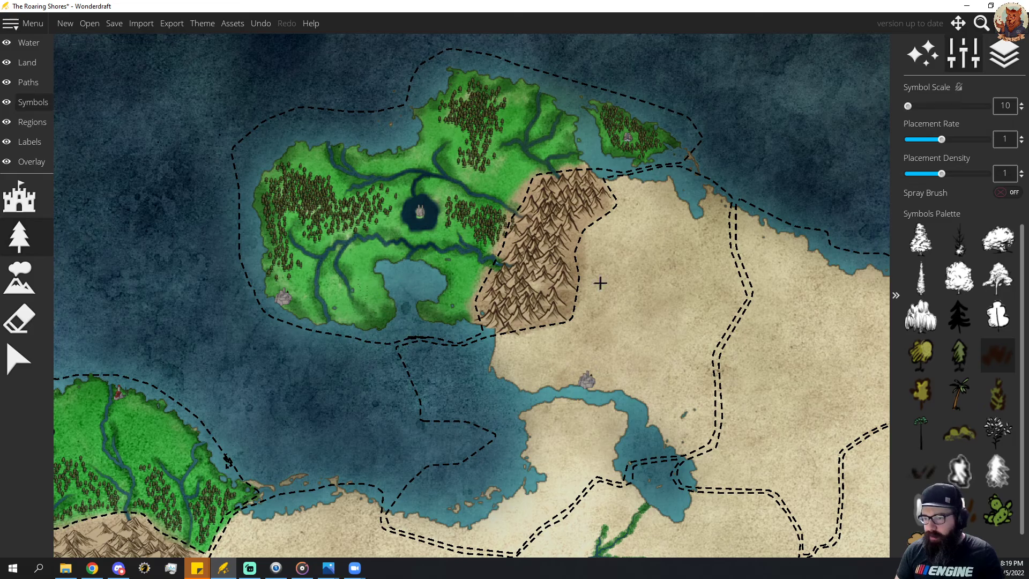
key(ctrl+z)
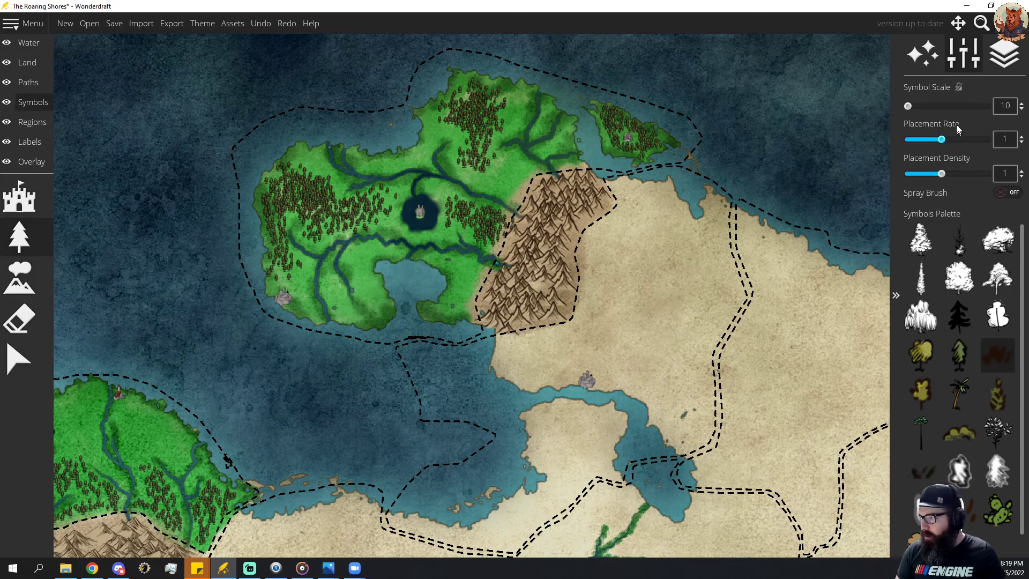
scroll(947, 108, up, 1)
scroll(947, 107, up, 1)
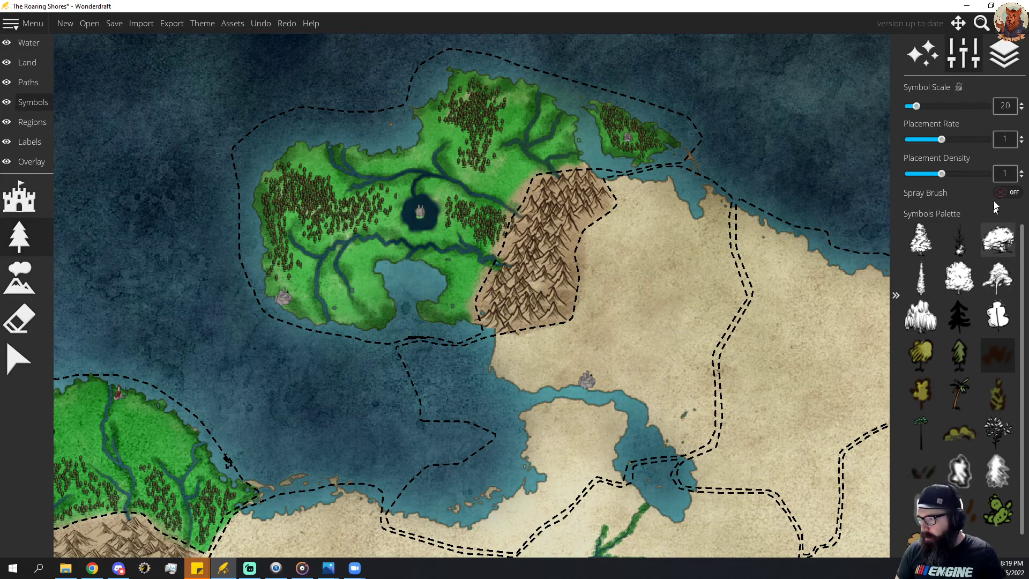
click(1008, 192)
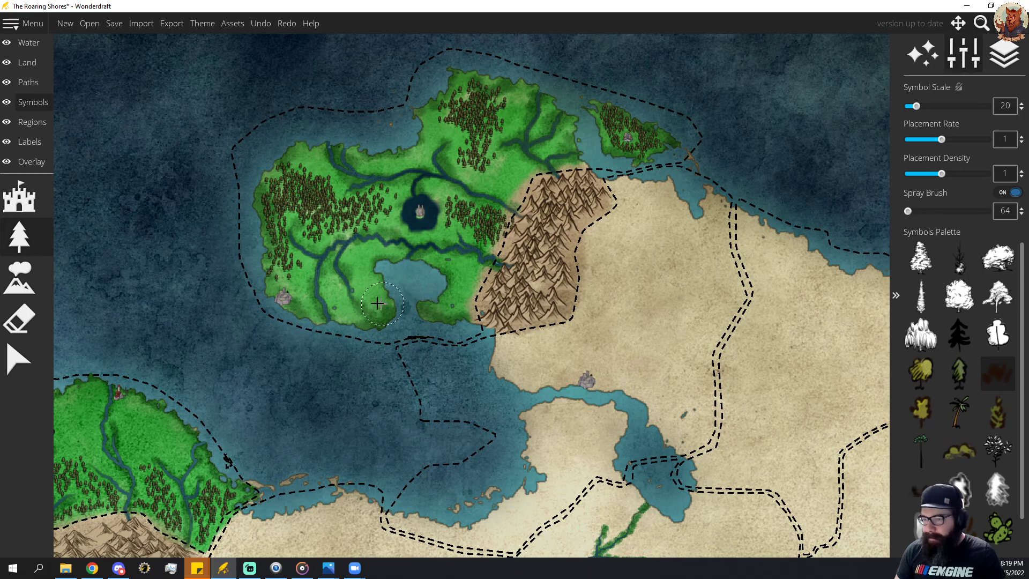
click(907, 211)
drag(366, 304, 370, 293)
click(1008, 193)
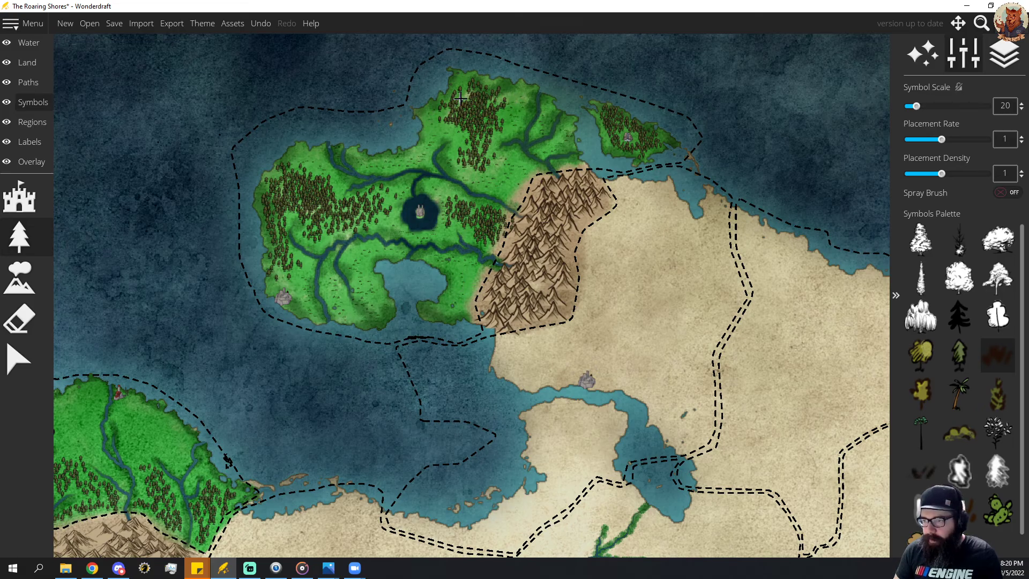
Shade the ground around the peninsula's northern forest dark green with the textured land brush at size 28.
click(26, 62)
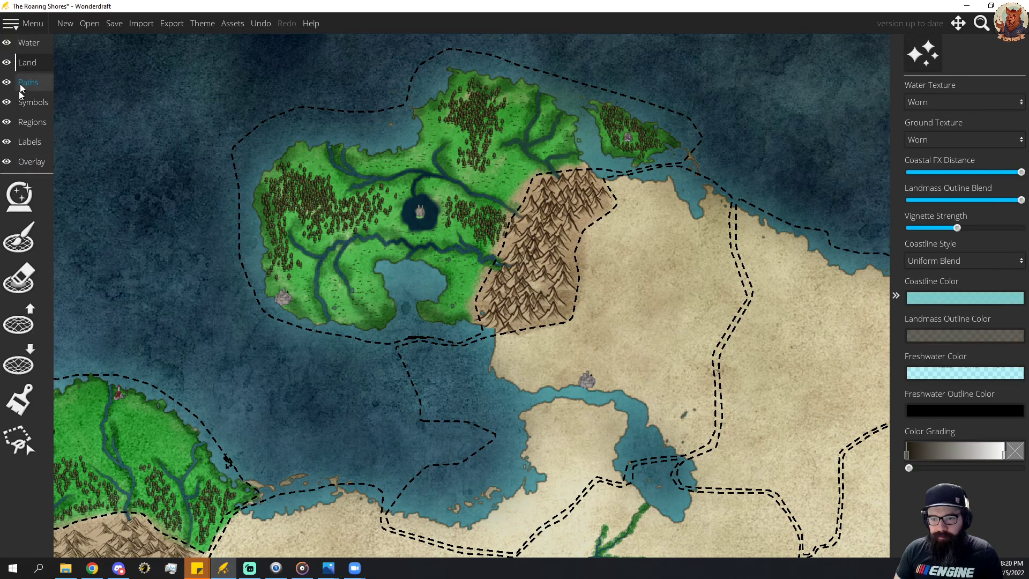
click(18, 399)
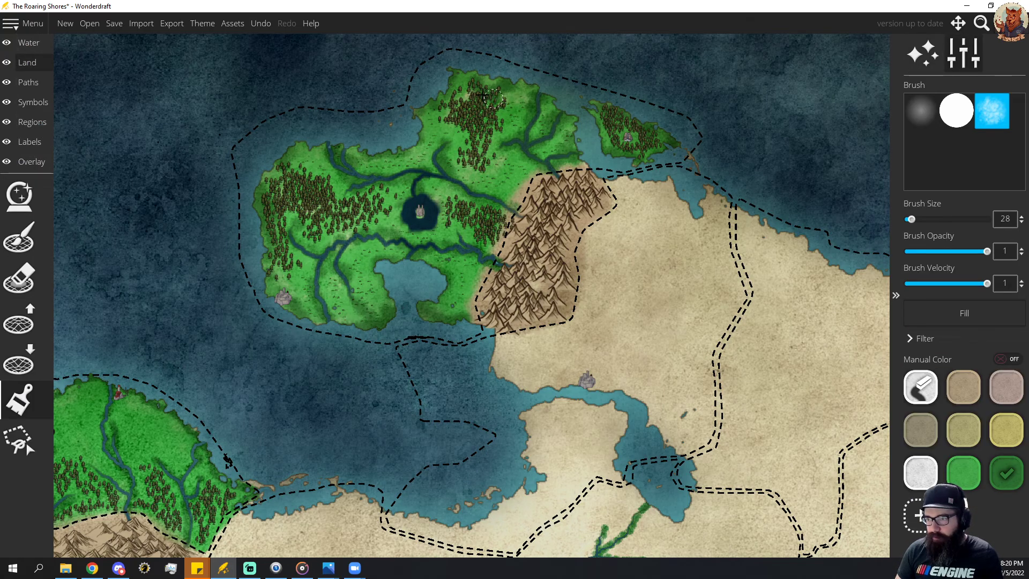
mouse_move(502, 98)
mouse_down()
mouse_move(475, 126)
mouse_move(505, 175)
mouse_move(466, 176)
mouse_move(434, 131)
mouse_up()
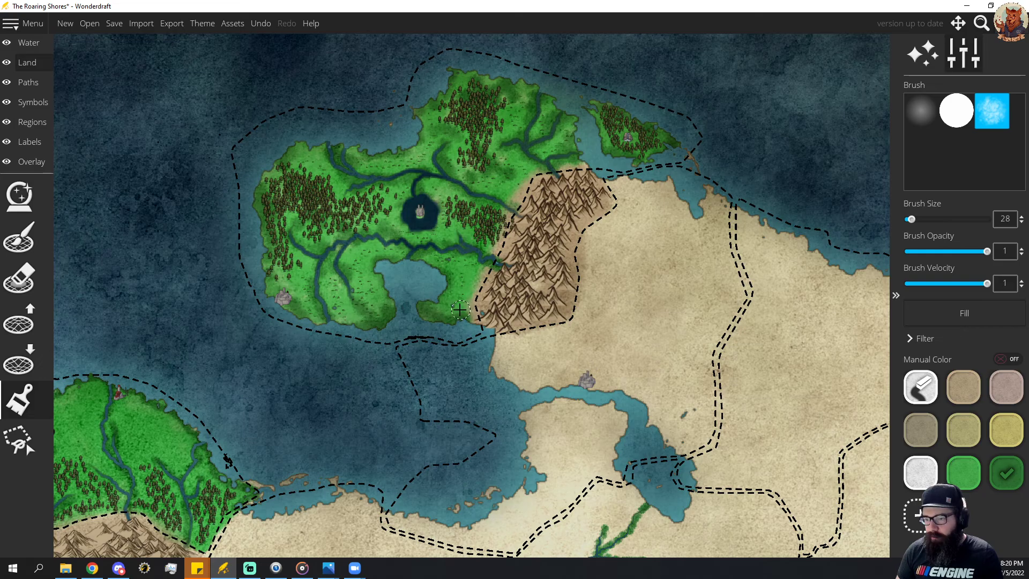
Place a new label on the peninsula in the style of the Trivalz Theocracy label, IM FELL English Italic at size 46.
drag(418, 342, 372, 105)
drag(496, 279, 287, 152)
click(30, 141)
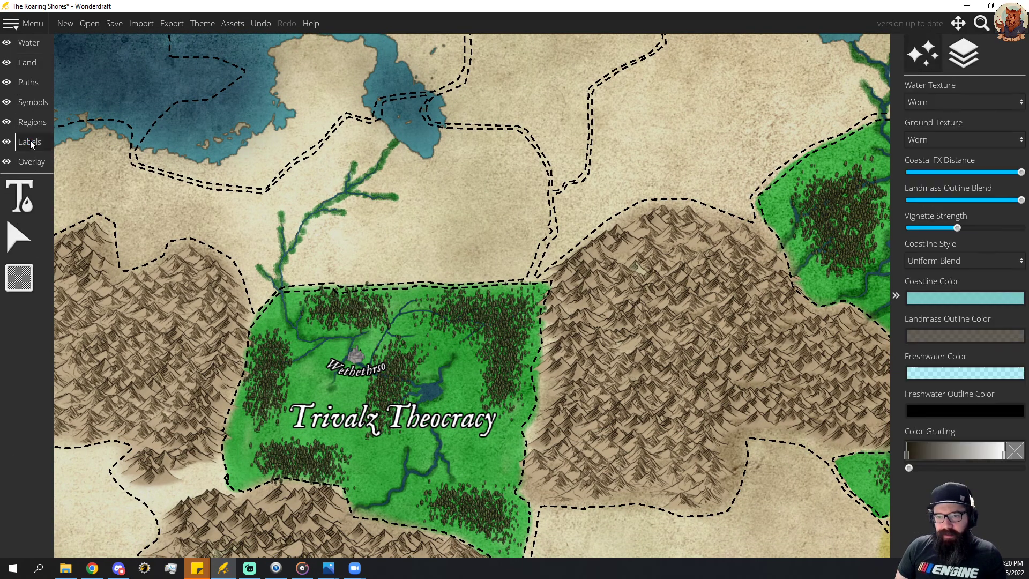
click(19, 196)
click(360, 428)
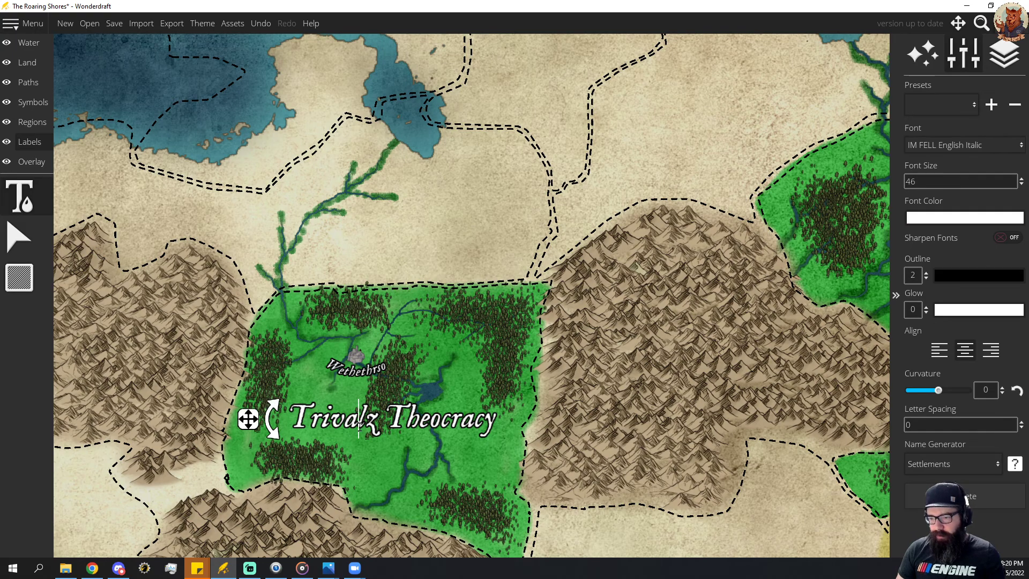
drag(256, 156, 396, 343)
drag(345, 200, 464, 393)
click(360, 191)
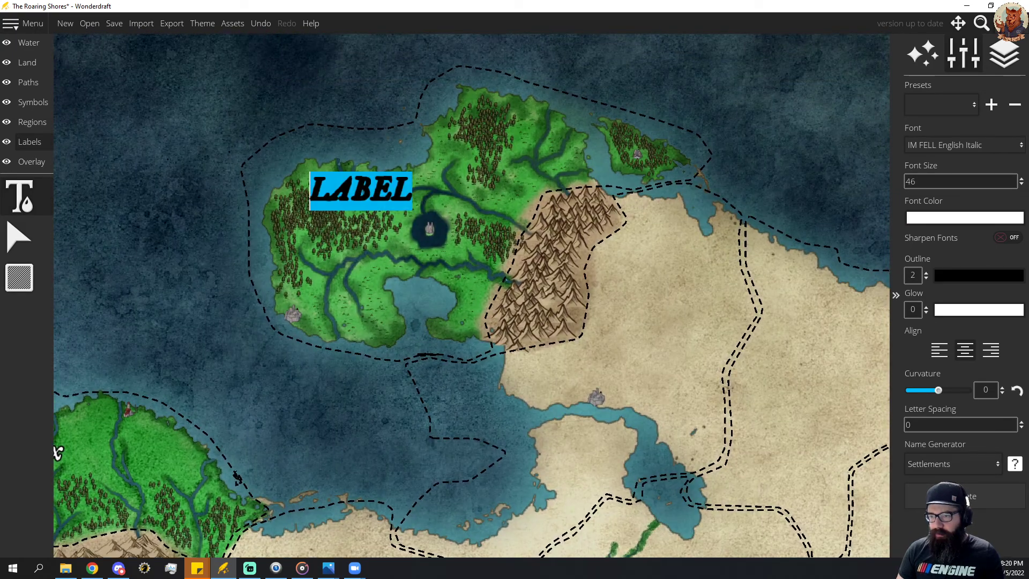
Move the new label so it sits centred just above the peninsula's round lake.
drag(361, 190, 391, 183)
key(Left)
key(Left)
key(Left)
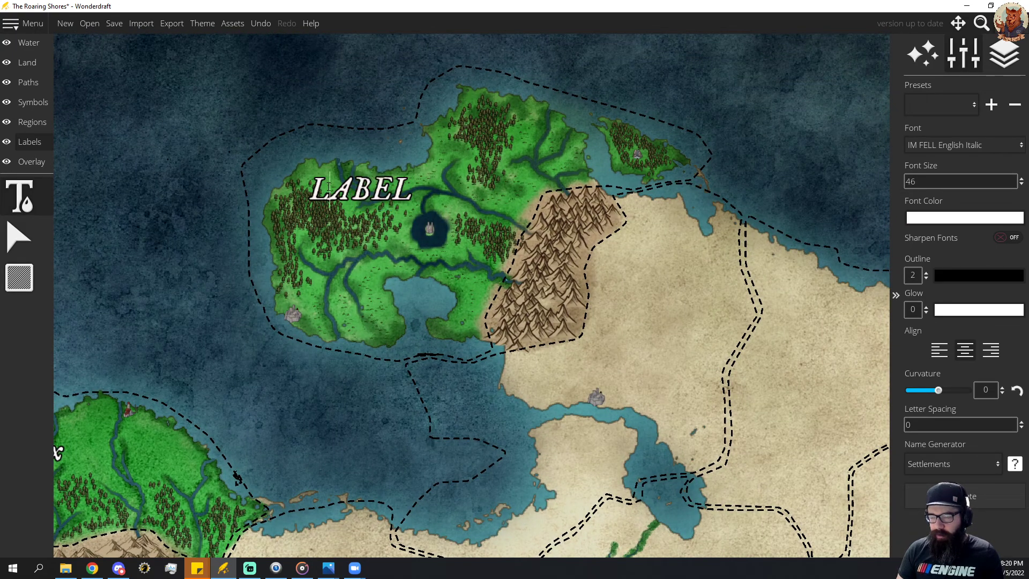
click(19, 236)
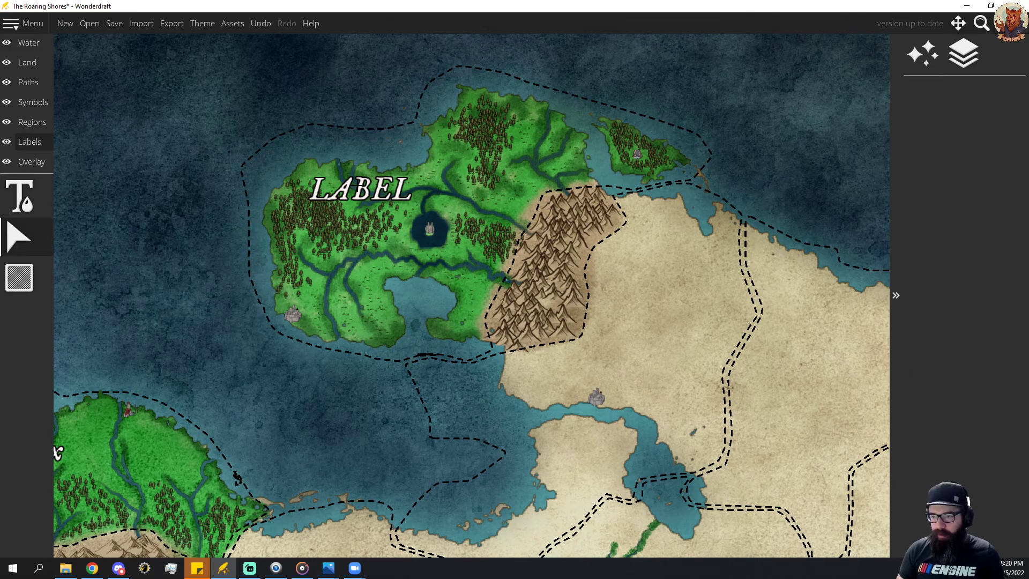
drag(359, 195, 425, 193)
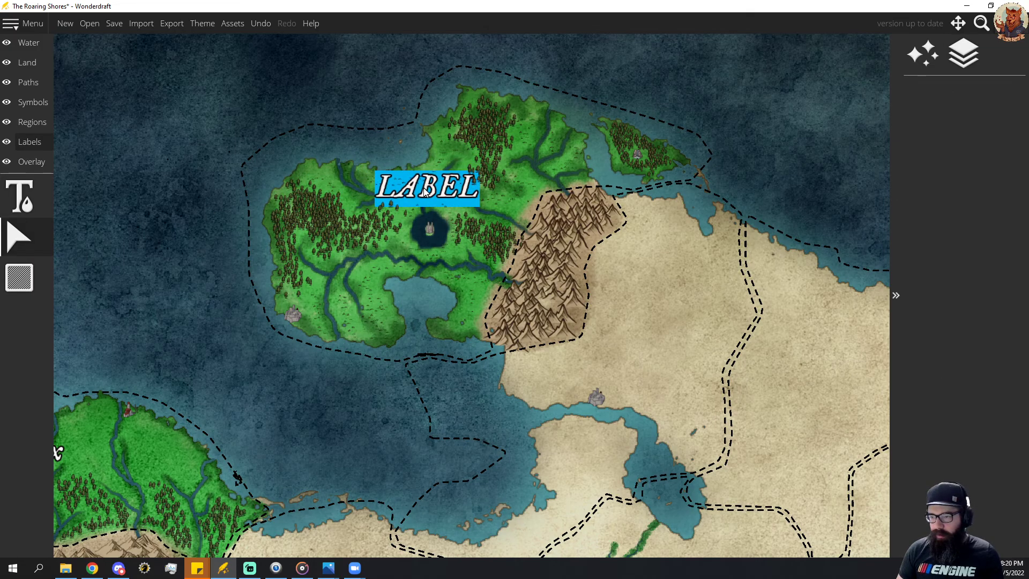
Replace the placeholder text of the peninsula's label with "Elaj'a".
click(20, 197)
click(20, 242)
click(20, 197)
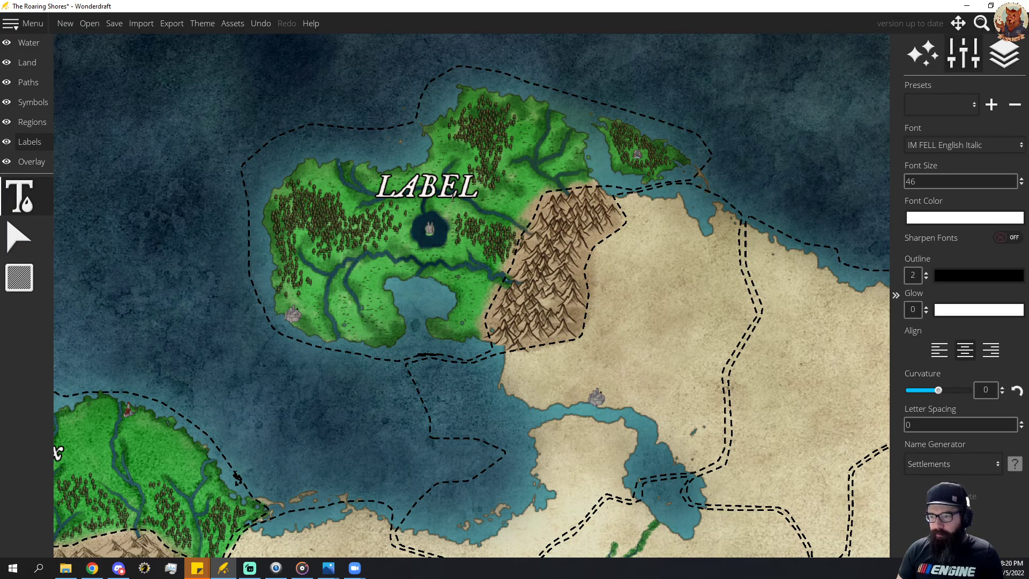
click(446, 187)
key(BackSpace)
key(BackSpace)
key(BackSpace)
key(BackSpace)
key(BackSpace)
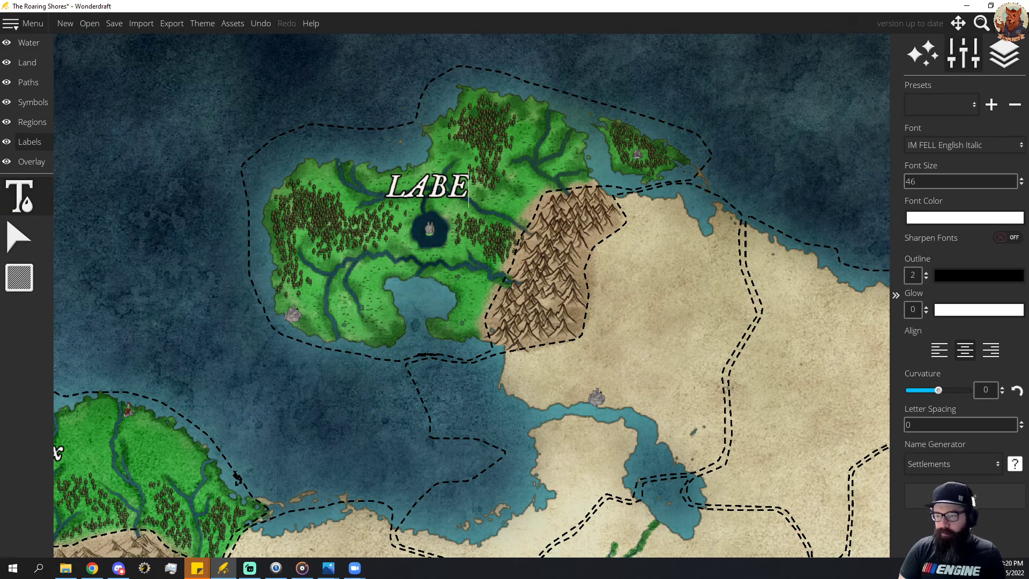
text(El)
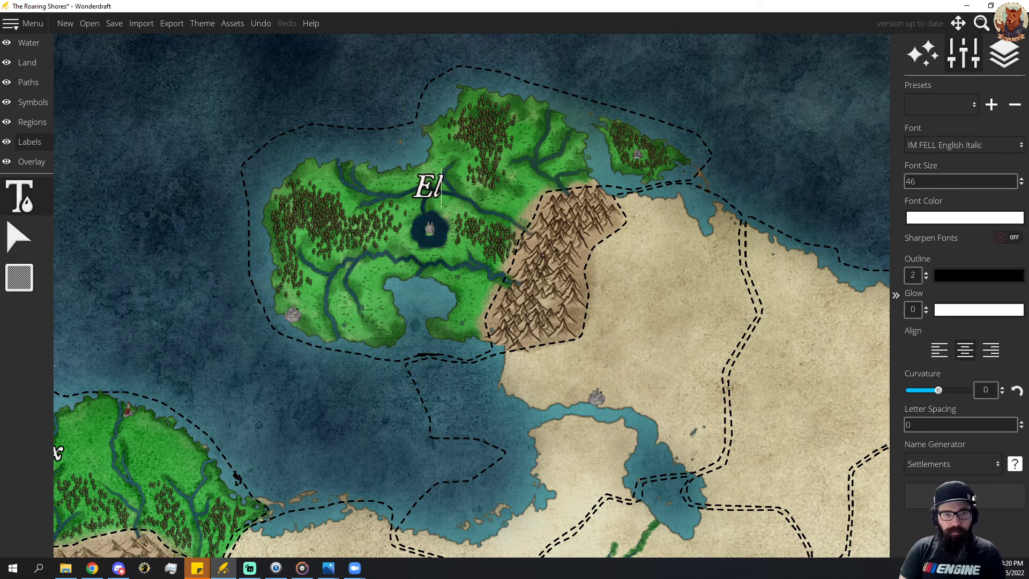
text(aj'a)
Label the peninsula's southwestern settlement "Vuluph" just below its symbol, in the Wethethrso label's style with size 22 and curvature -0.23.
drag(533, 293, 551, 319)
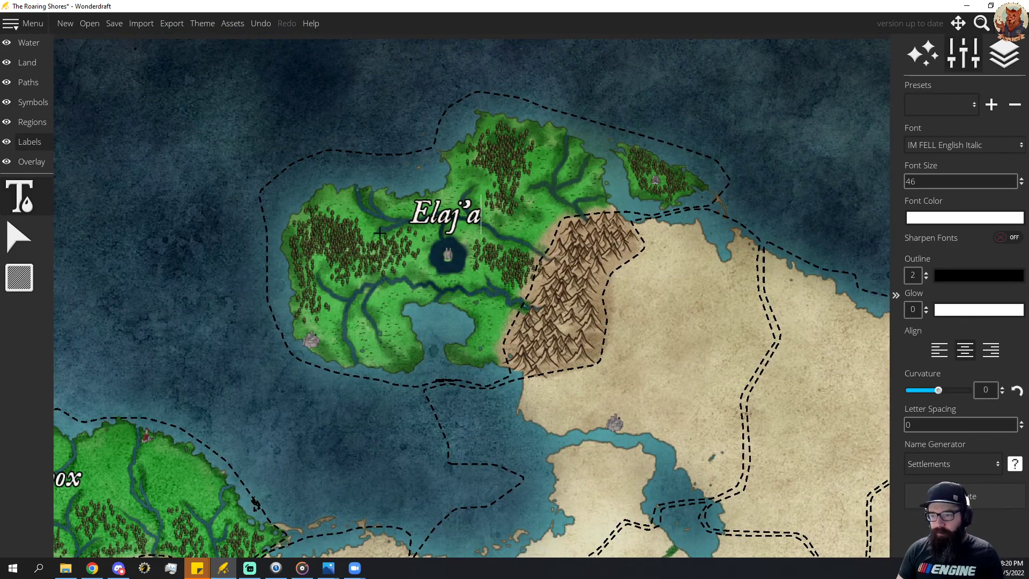
click(14, 240)
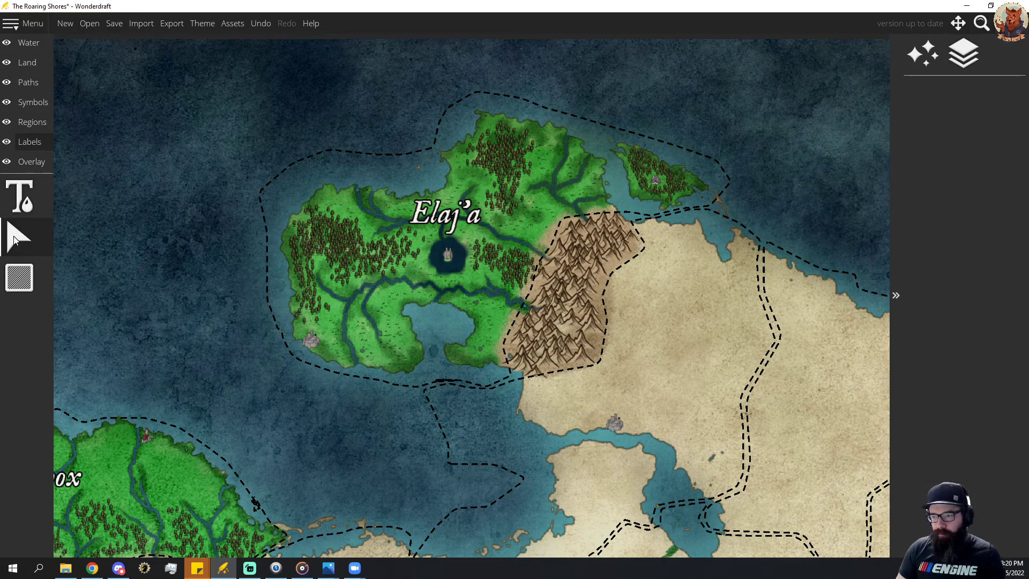
click(19, 197)
drag(600, 426, 434, 120)
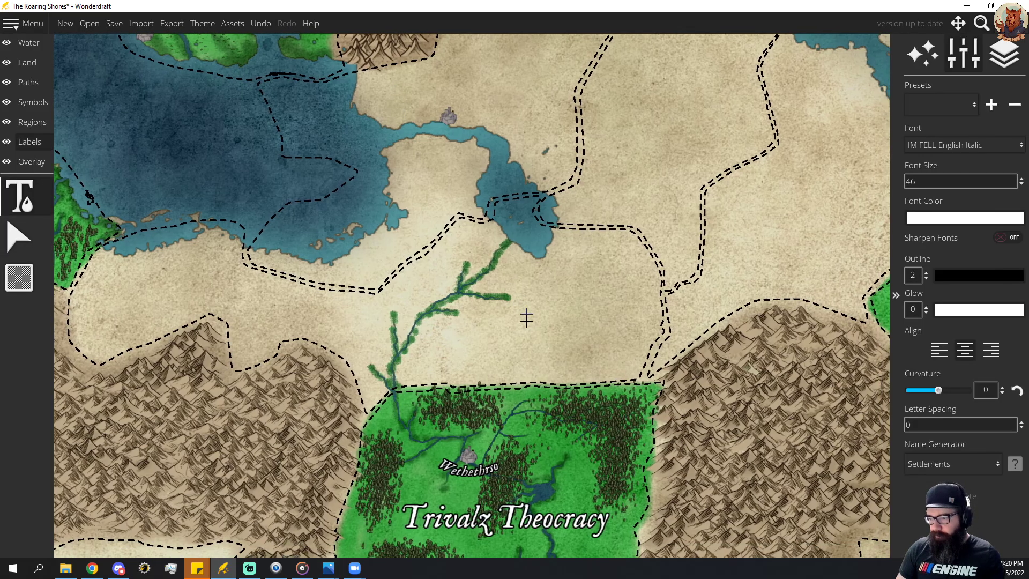
click(468, 476)
drag(342, 226, 494, 434)
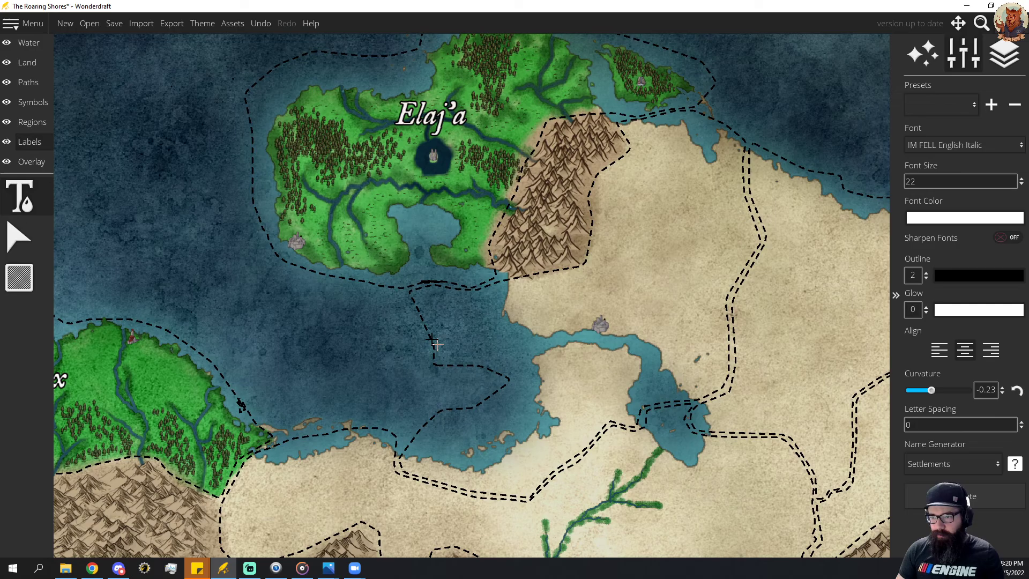
click(293, 259)
drag(229, 255, 234, 261)
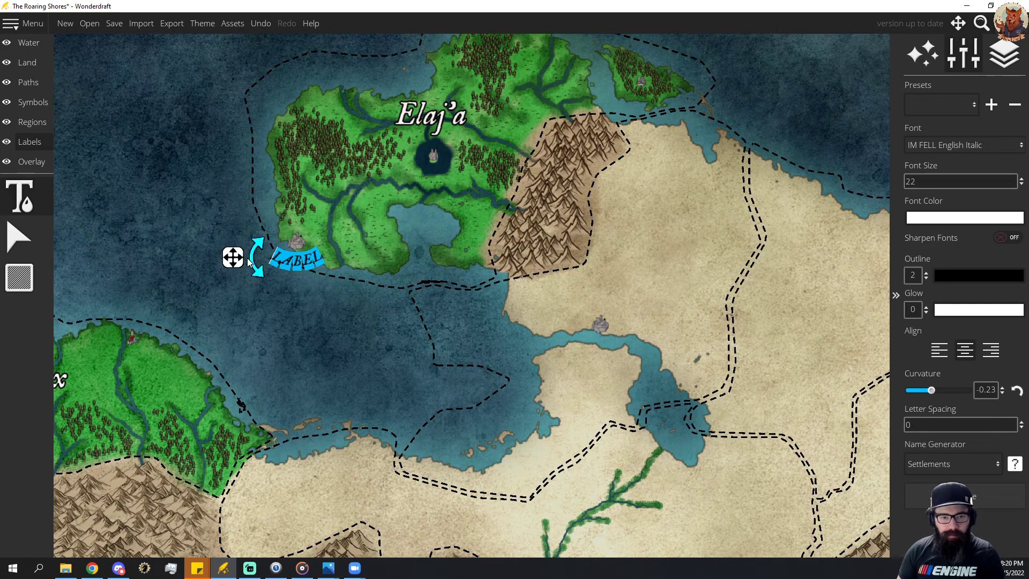
text(Vuluph)
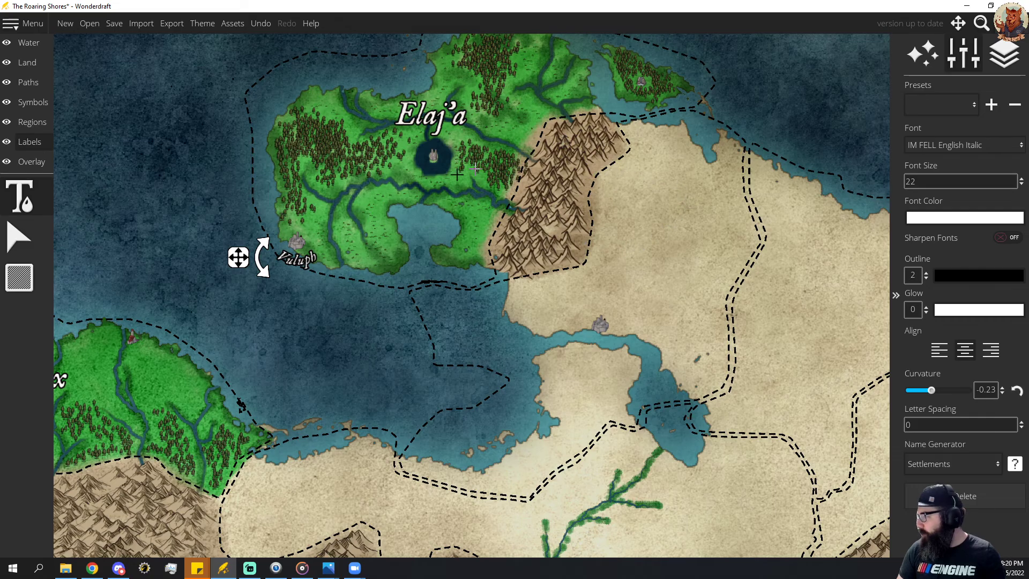
drag(240, 267, 238, 263)
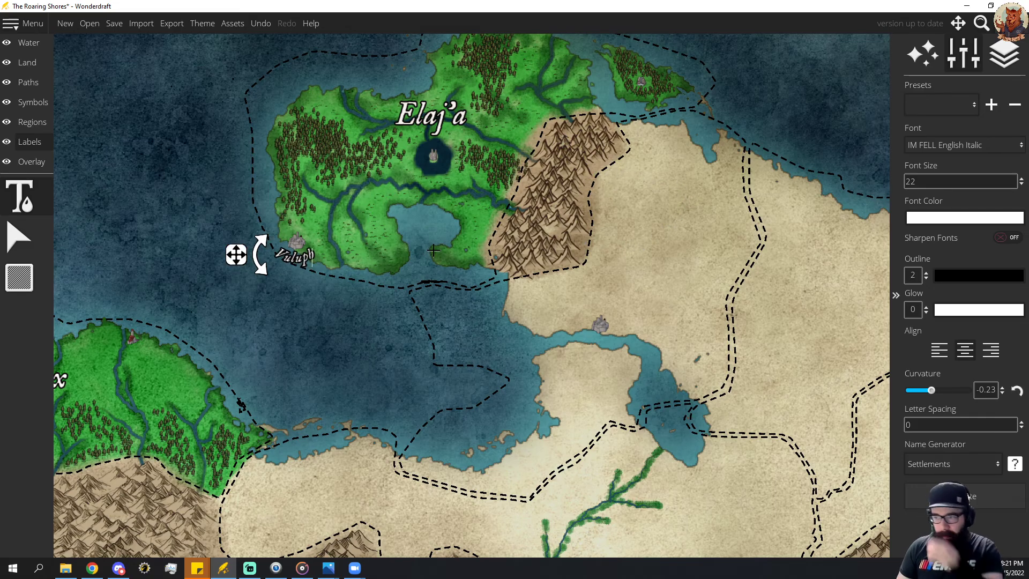
Examine the whole continent's realms, borders and still-unpainted land, from Falsumia and Chox across Trivalz Theocracy to The Babadzig League.
drag(683, 382, 619, 203)
drag(632, 432, 564, 180)
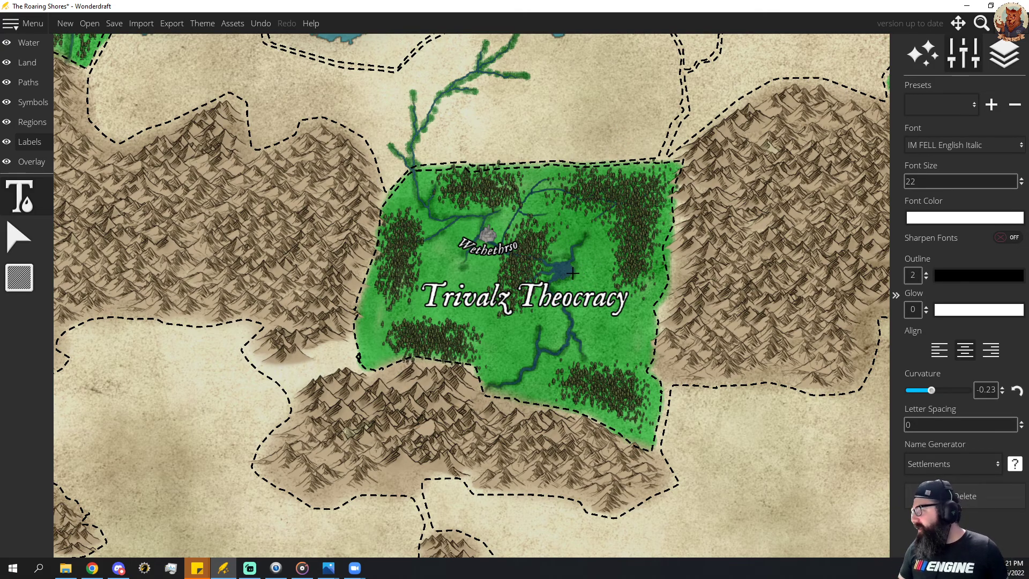
scroll(572, 273, down, 6)
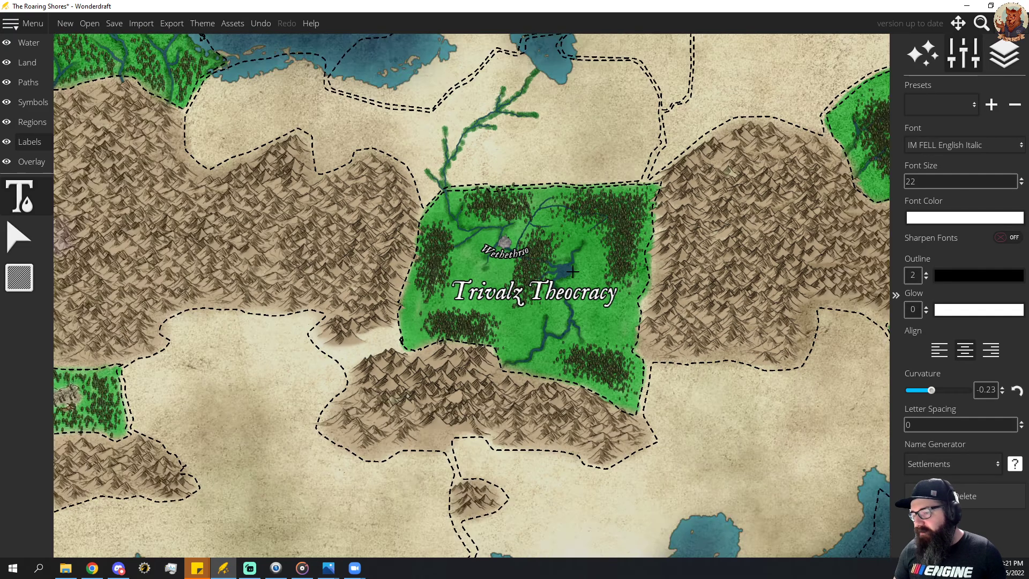
scroll(593, 267, up, 3)
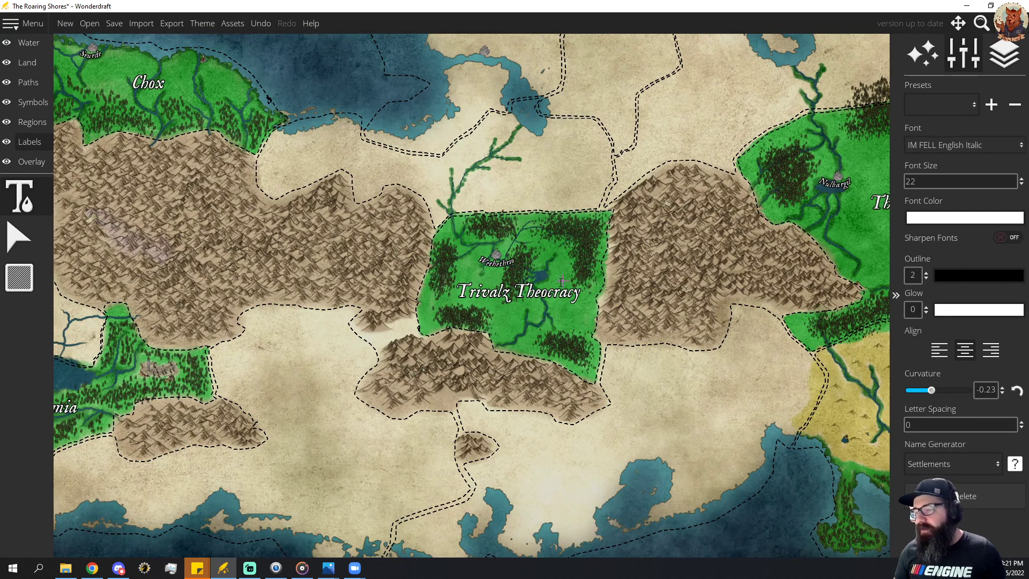
scroll(603, 295, up, 3)
scroll(667, 294, down, 1)
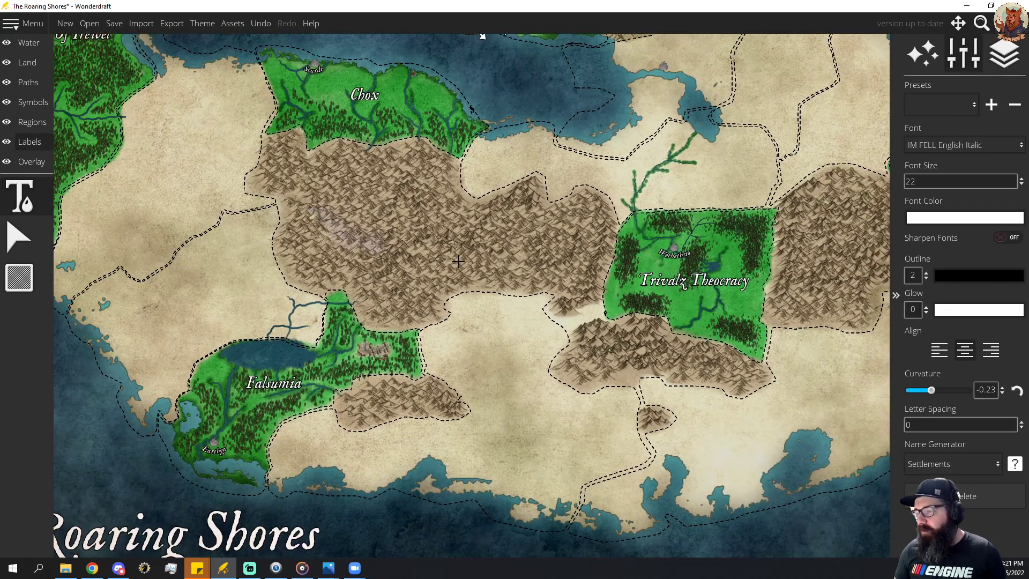
drag(831, 259, 656, 243)
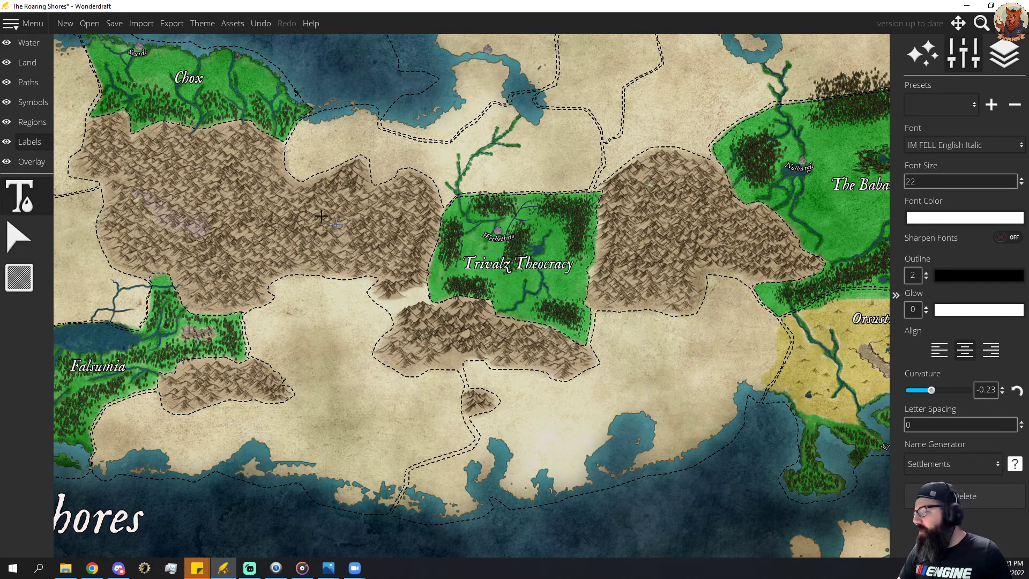
scroll(545, 301, down, 5)
scroll(543, 304, up, 3)
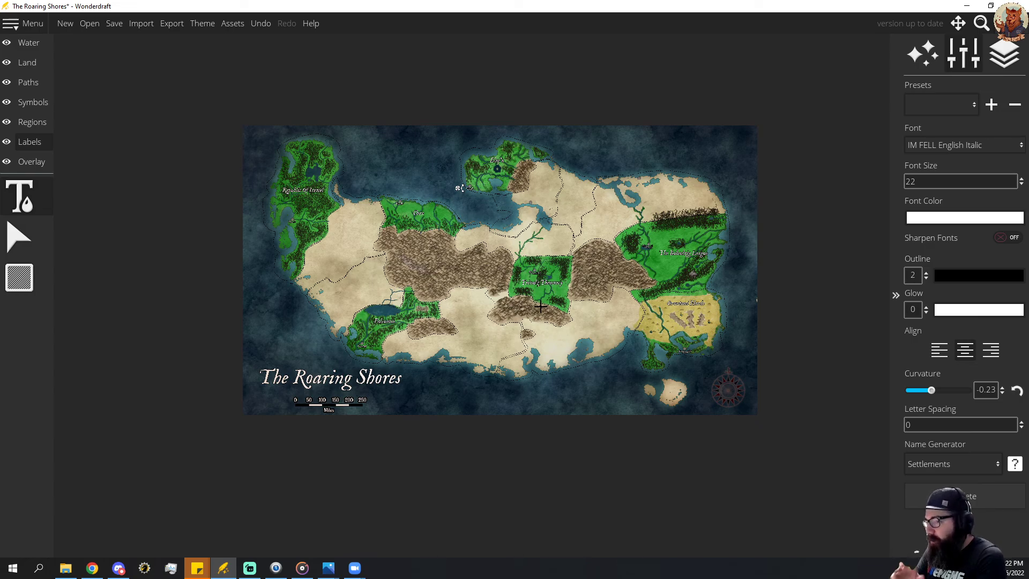
scroll(563, 284, up, 5)
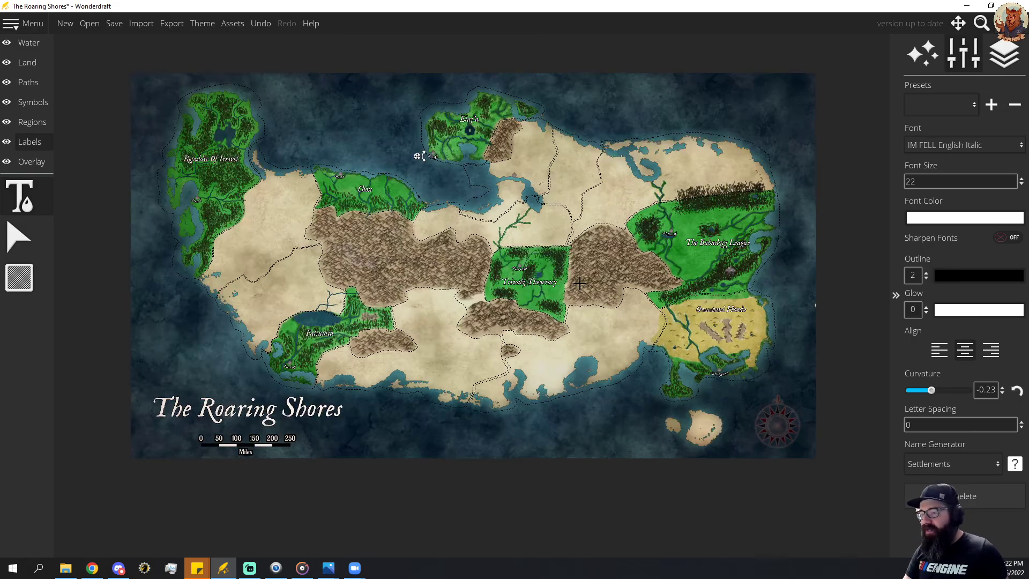
scroll(557, 280, down, 5)
scroll(589, 287, up, 4)
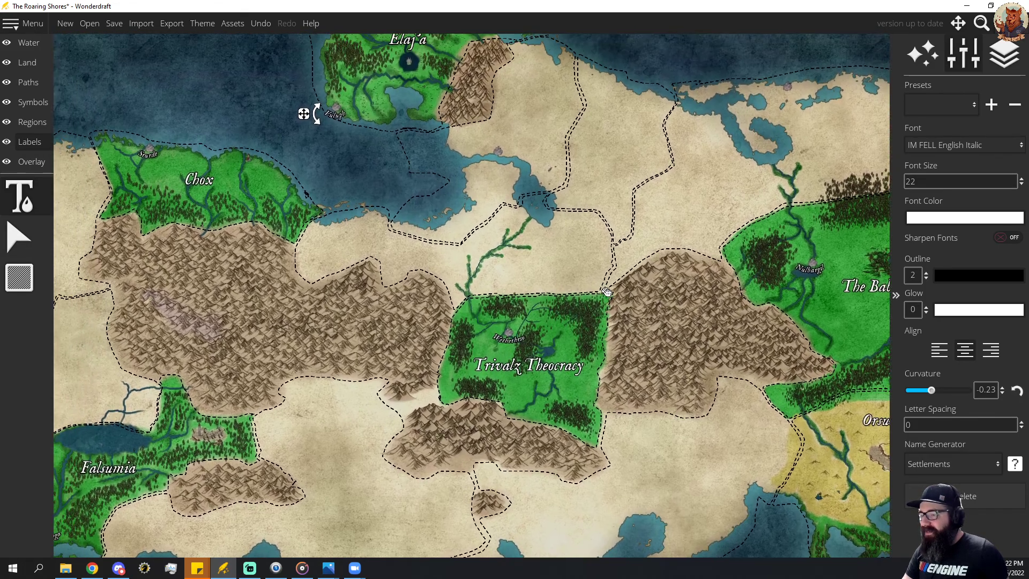
drag(605, 291, 619, 303)
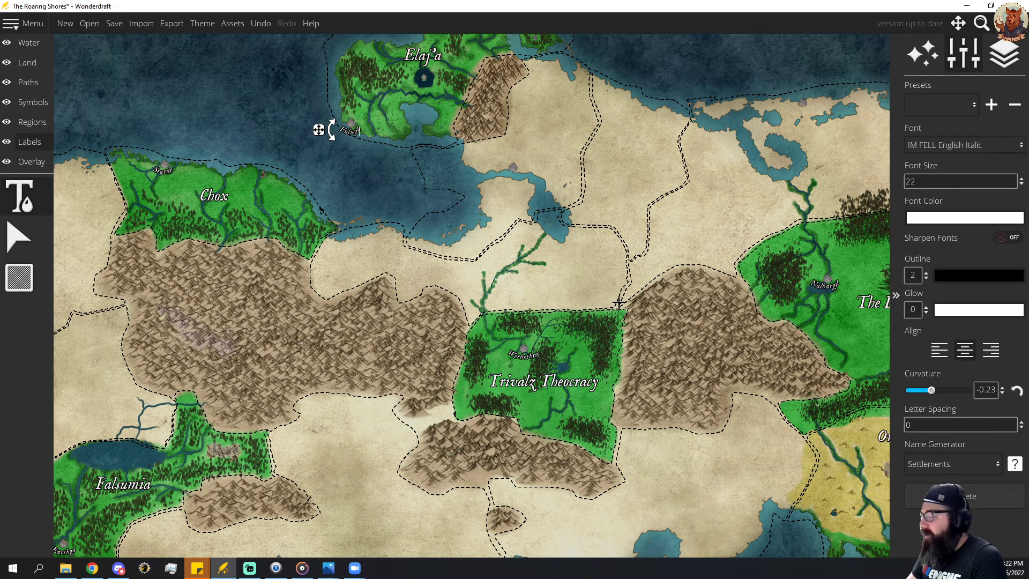
drag(632, 209, 414, 208)
drag(586, 273, 430, 226)
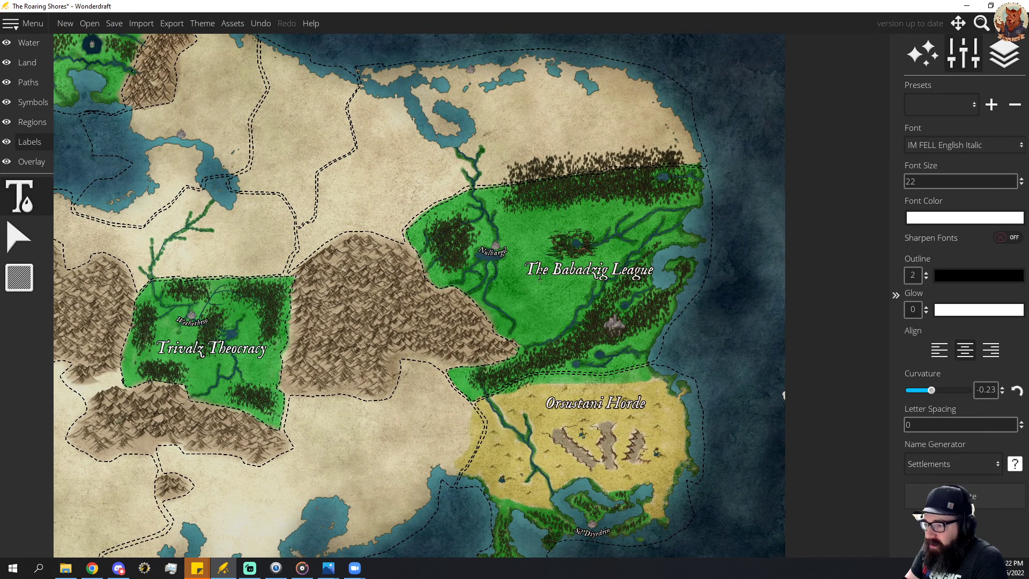
Look over the map from The Babadzig League and Orsustani Horde through Falsumia and Republic Of Irewel to Chox and Elaj'a.
drag(565, 352, 574, 298)
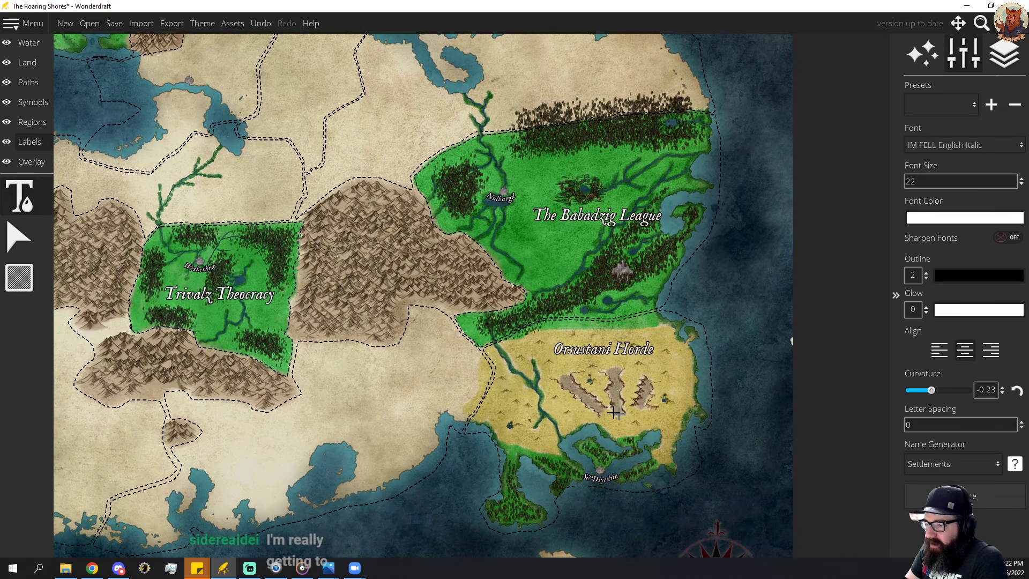
drag(592, 401, 614, 369)
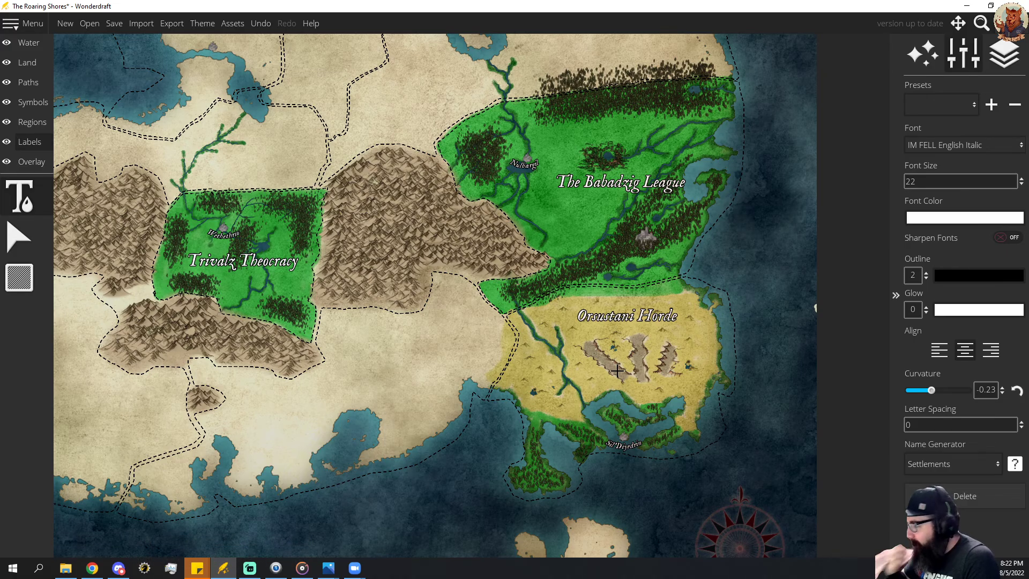
drag(222, 383, 788, 308)
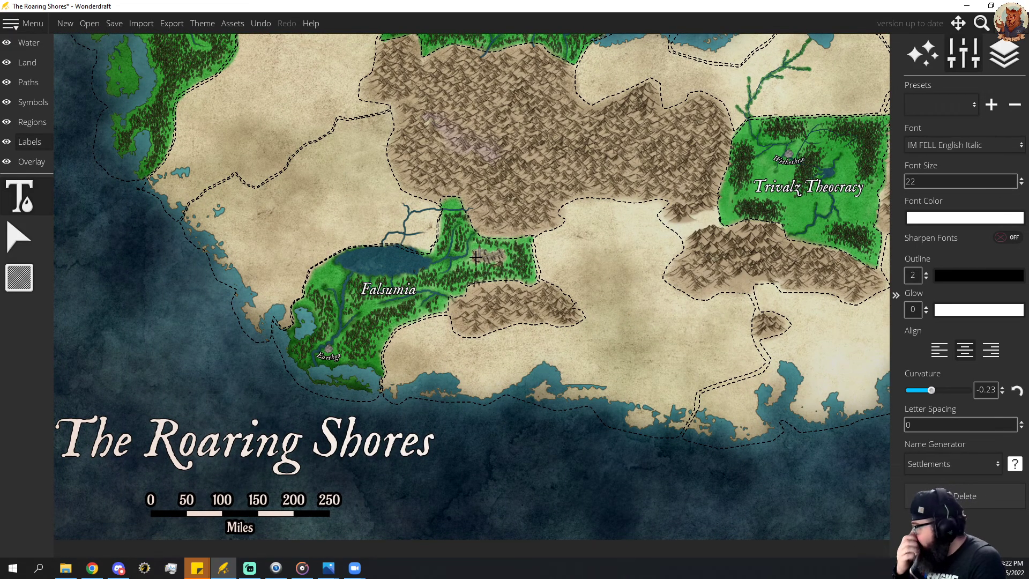
drag(301, 178, 411, 248)
drag(317, 225, 360, 276)
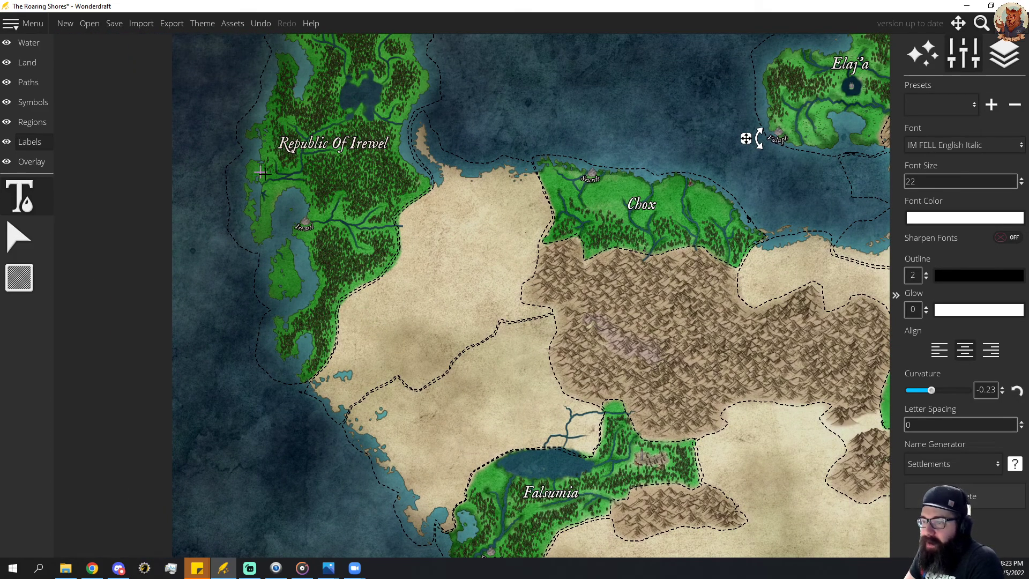
drag(336, 203, 353, 269)
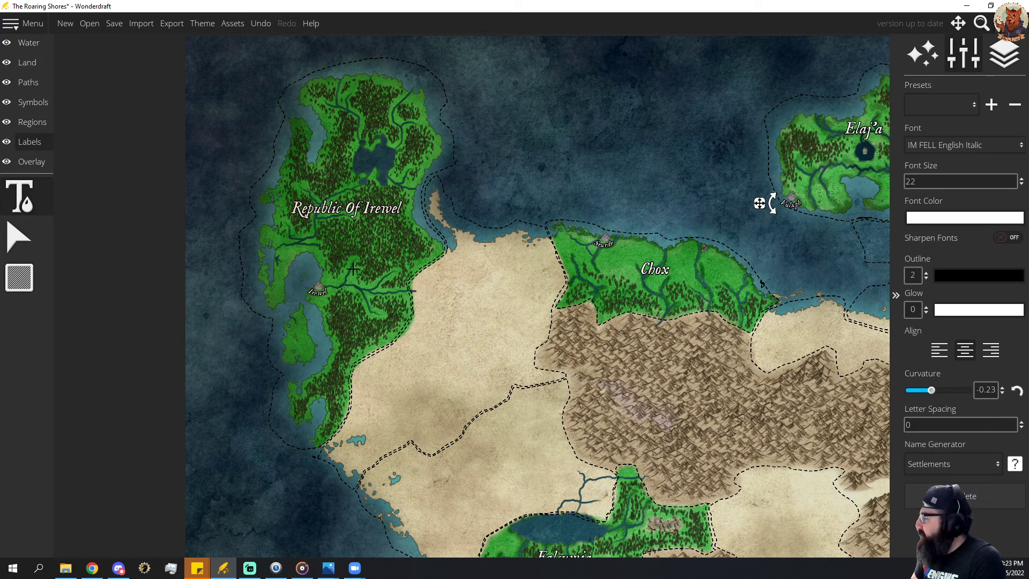
drag(429, 332, 90, 287)
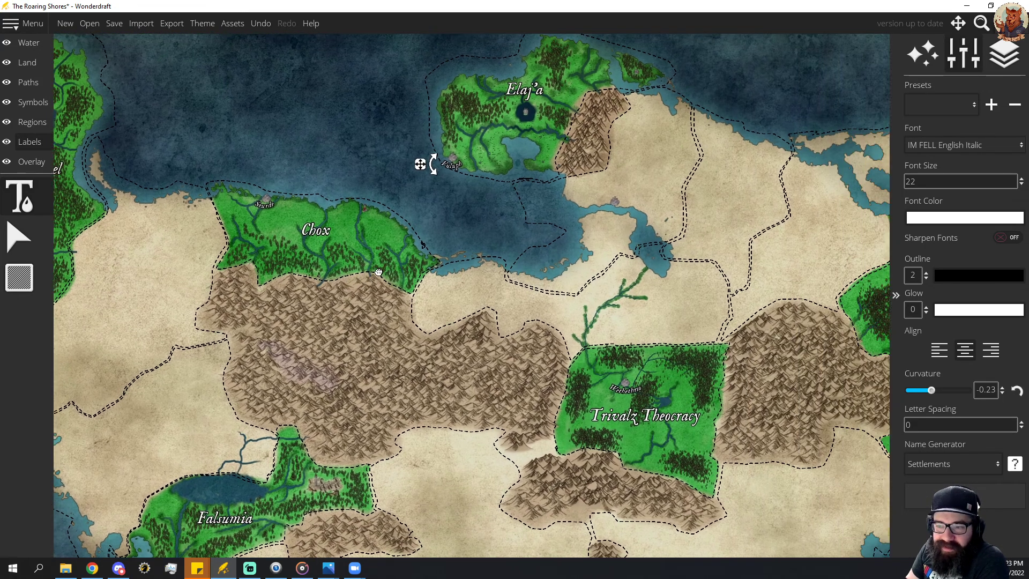
drag(398, 280, 261, 317)
drag(439, 297, 434, 327)
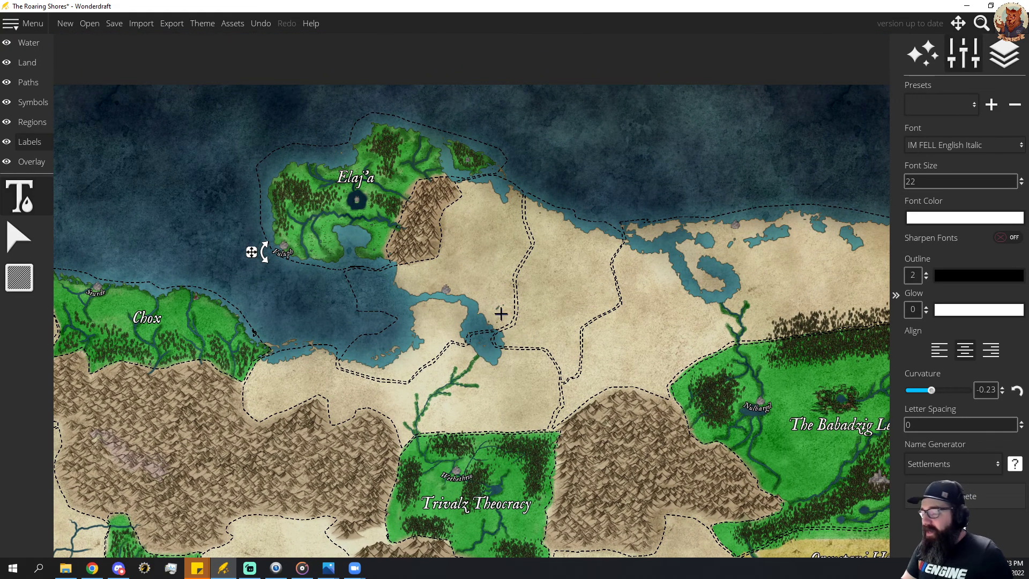
Save the map and export it as a PNG over "The Roaring Shores - Inprogress" in the Maps Locations folder.
scroll(570, 334, down, 4)
click(114, 23)
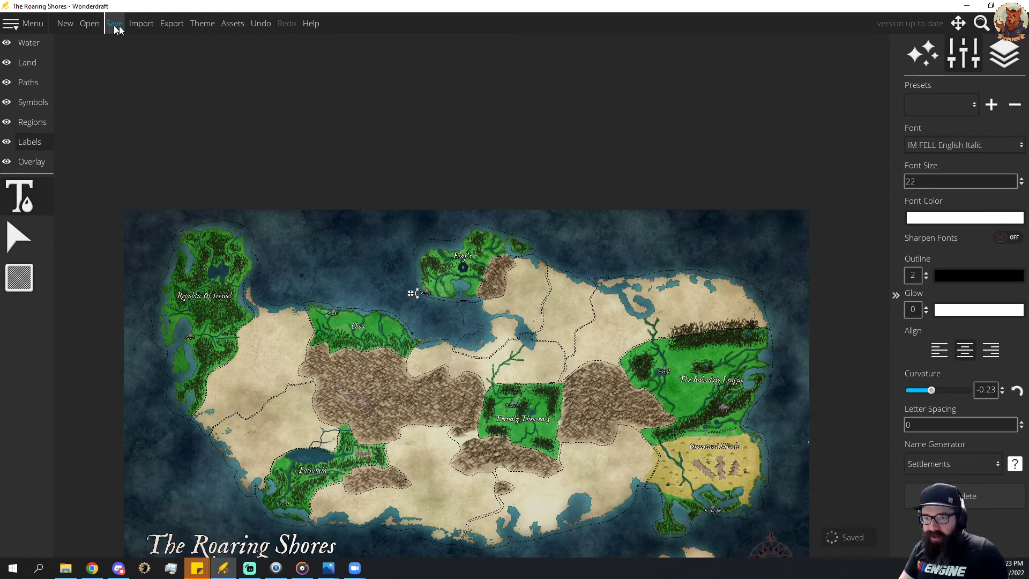
click(175, 29)
click(528, 311)
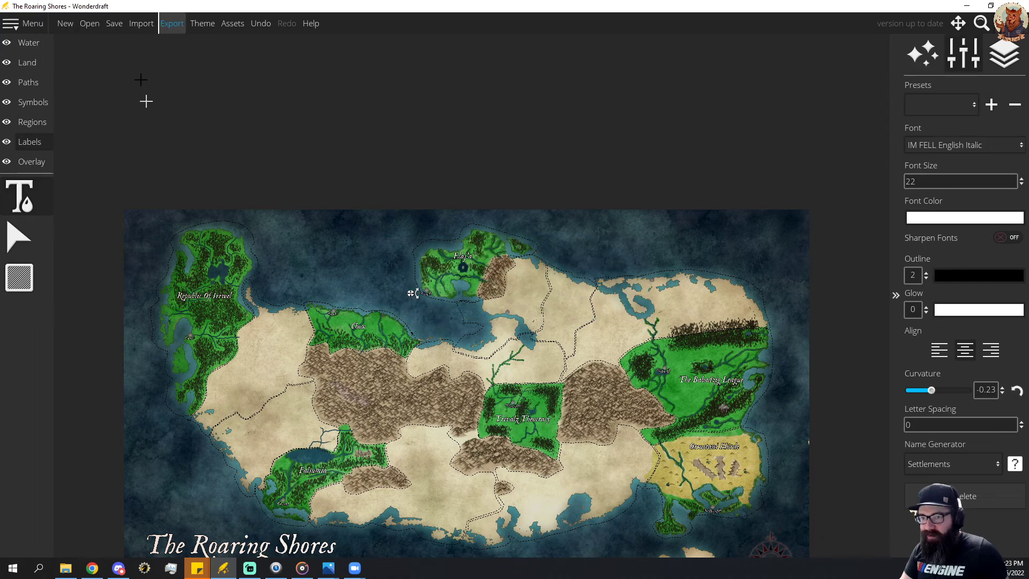
click(170, 25)
click(485, 240)
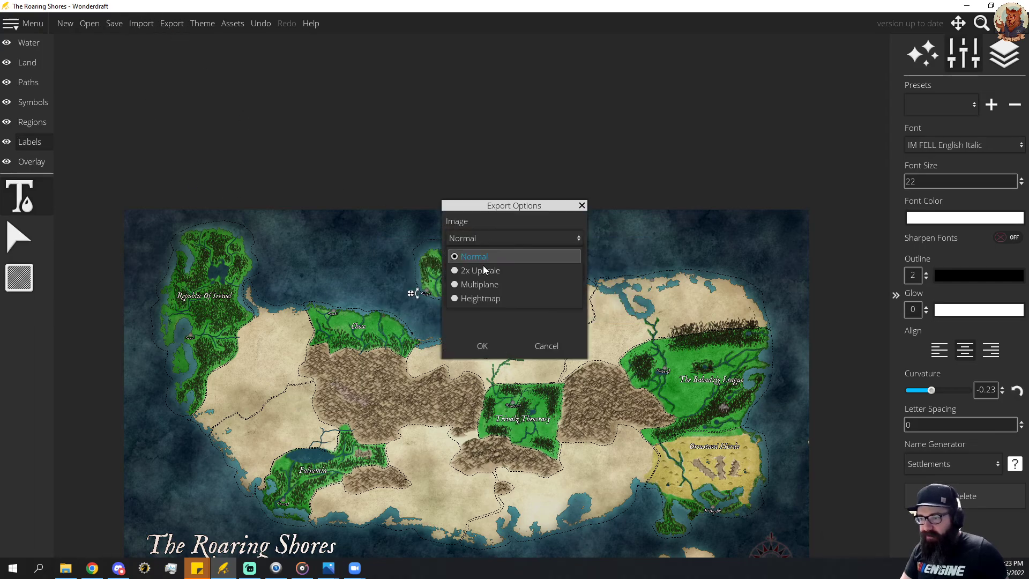
click(484, 265)
click(482, 345)
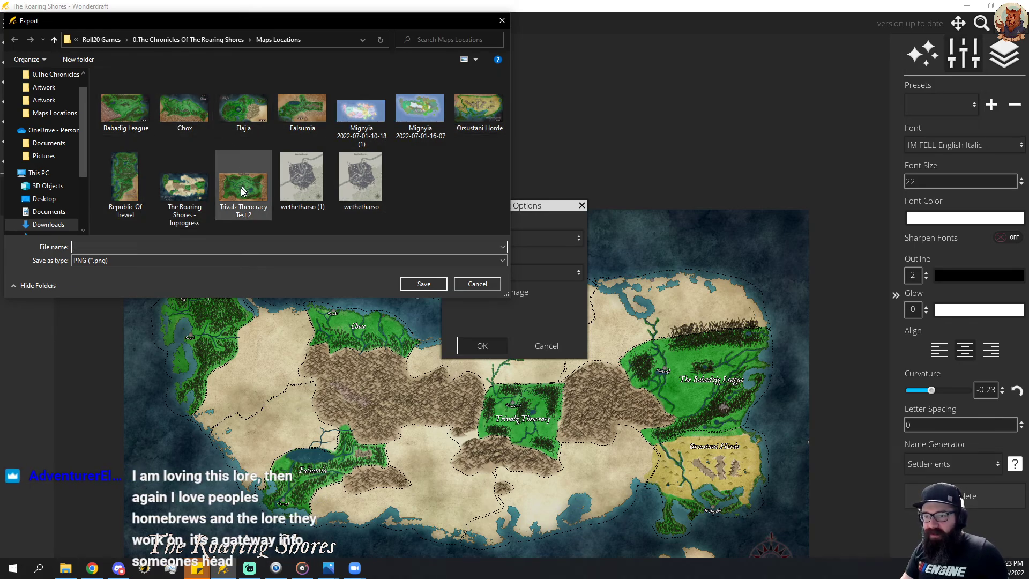
click(209, 197)
click(423, 285)
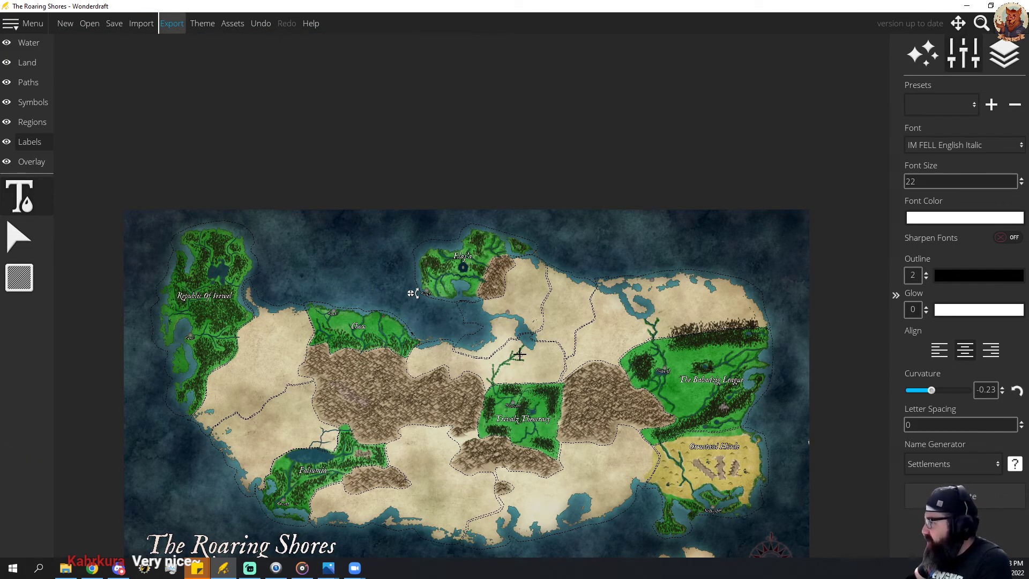
Place the world map beside the Elaj'a.png reference image and compare the peninsula in both.
drag(595, 378, 561, 297)
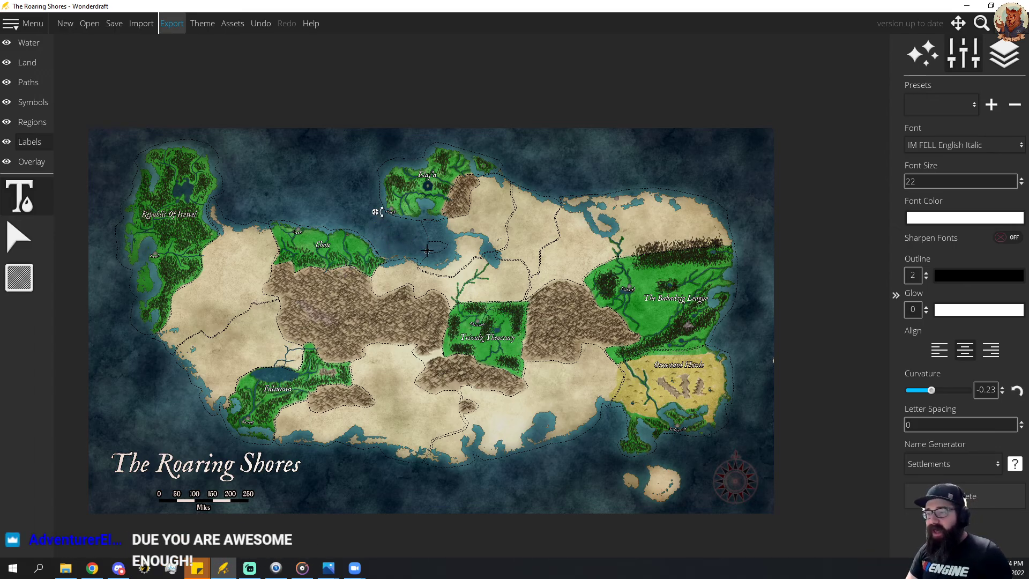
scroll(427, 250, up, 5)
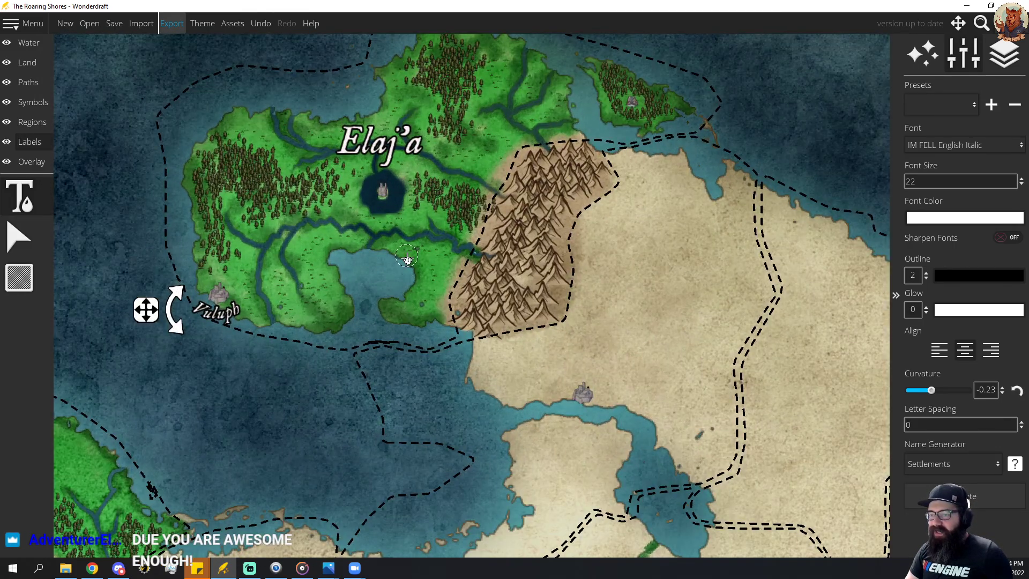
drag(408, 259, 409, 371)
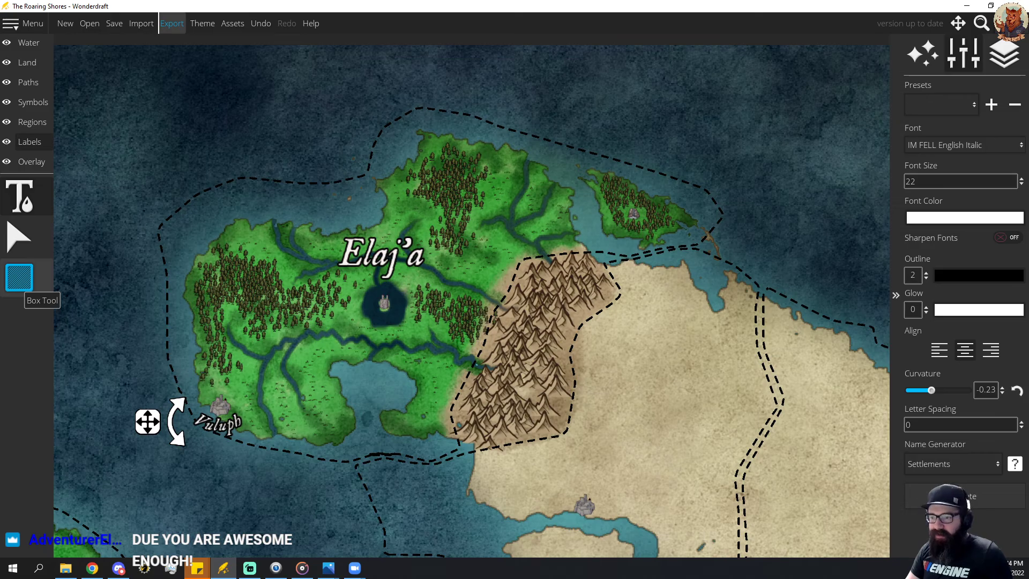
drag(0, 129, 1027, 52)
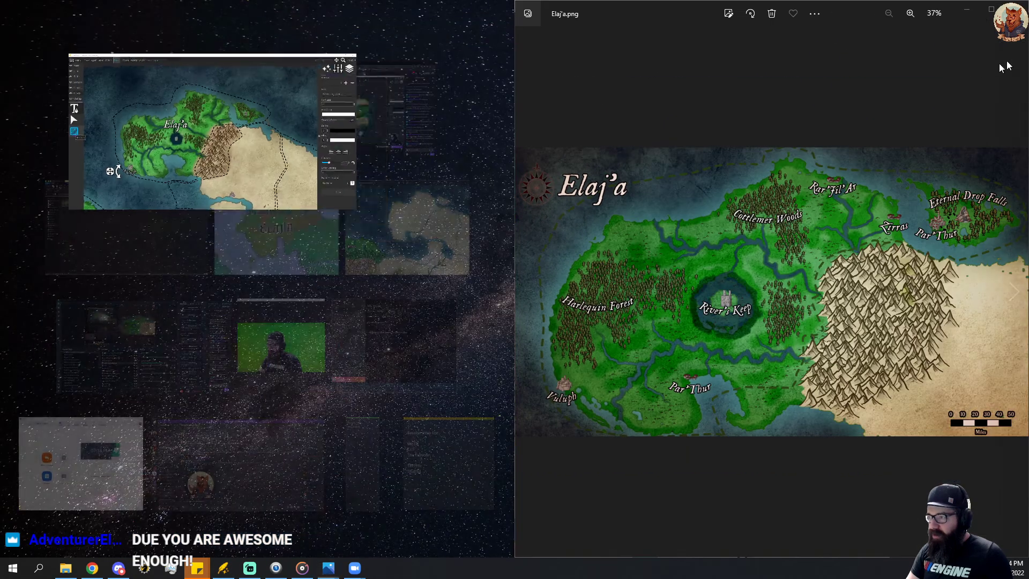
click(198, 114)
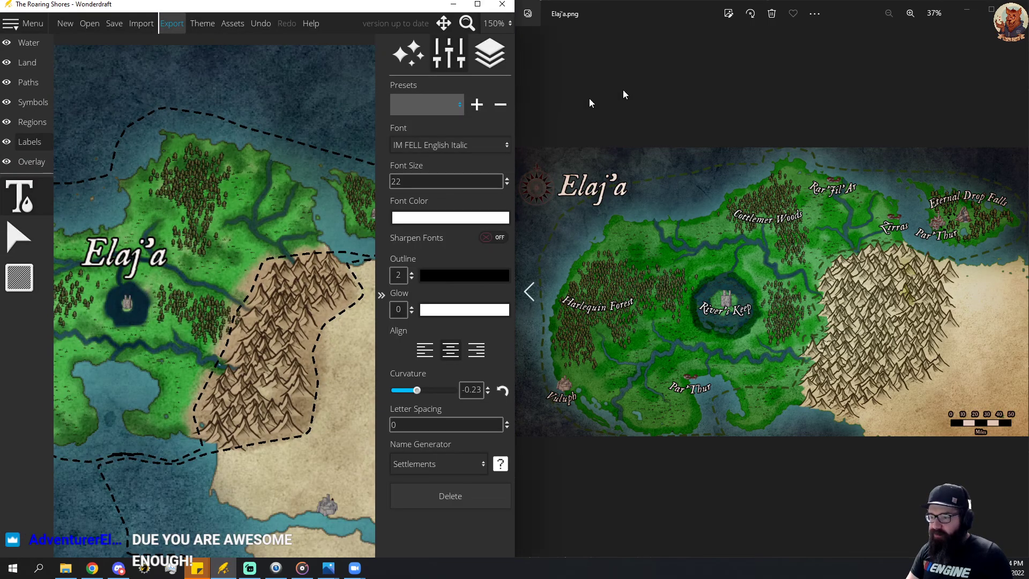
scroll(222, 257, down, 3)
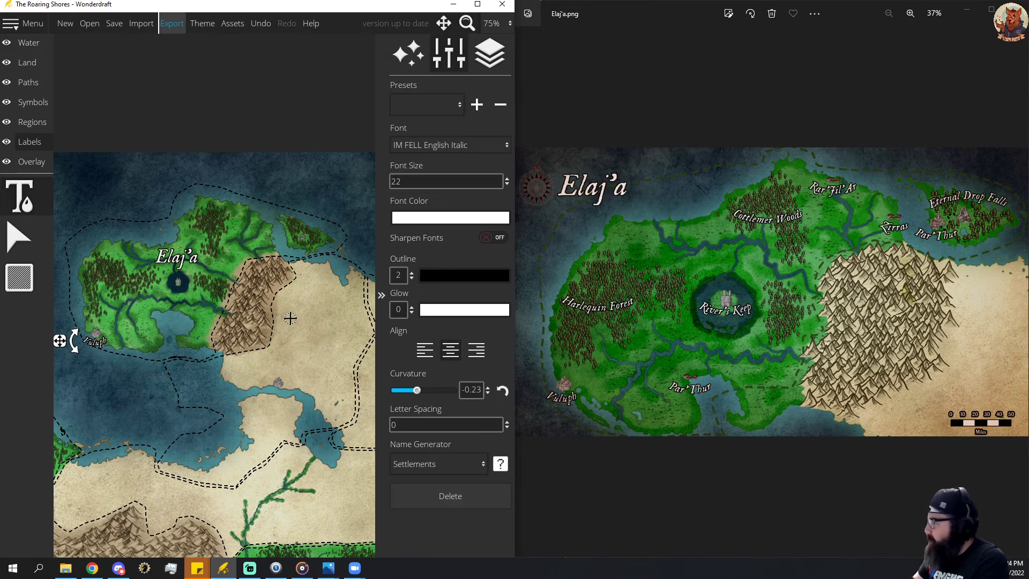
key(Left)
key(Down)
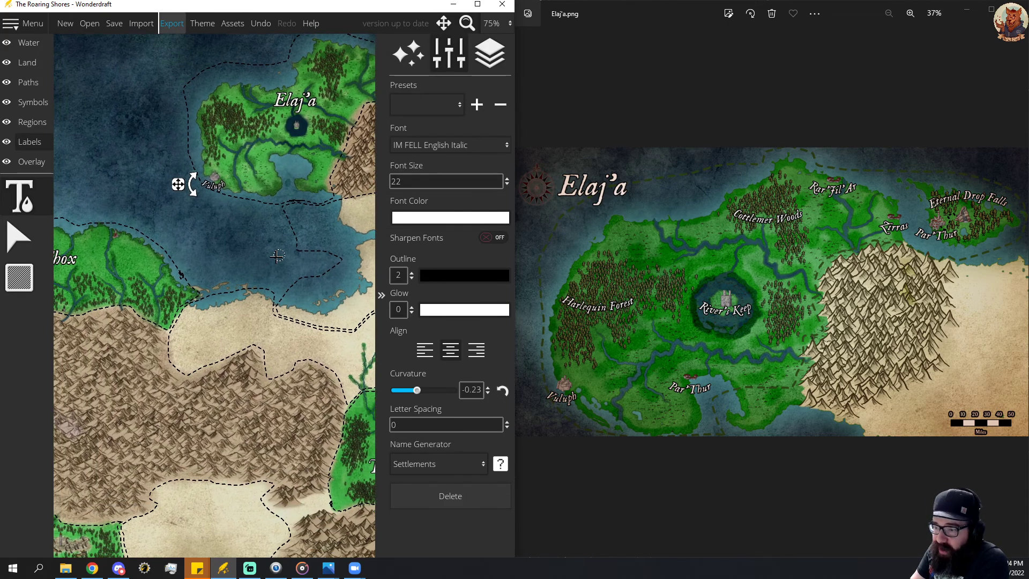
Return the world map window to full screen with the label settings shown, and view the whole continent.
click(379, 299)
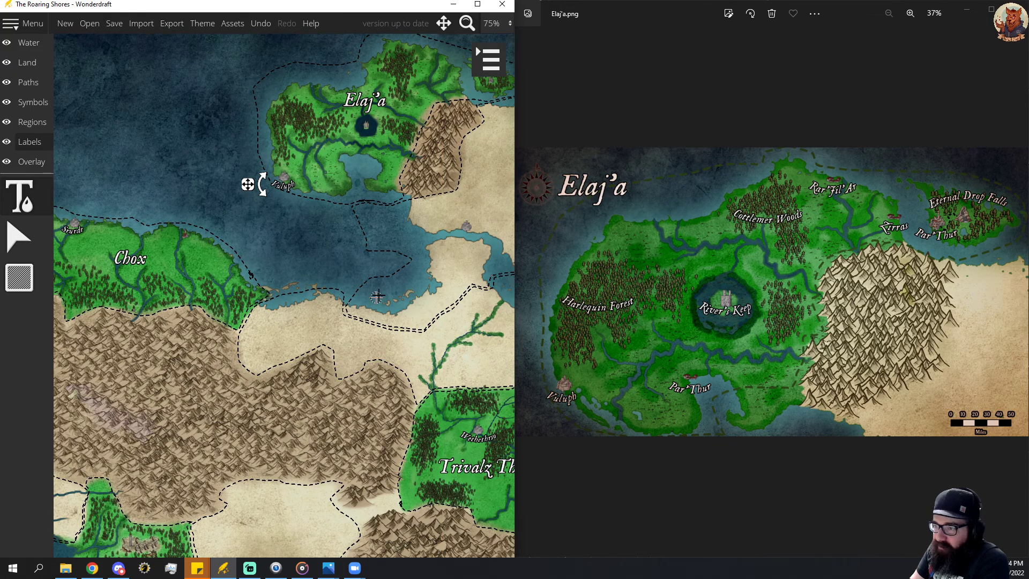
click(477, 7)
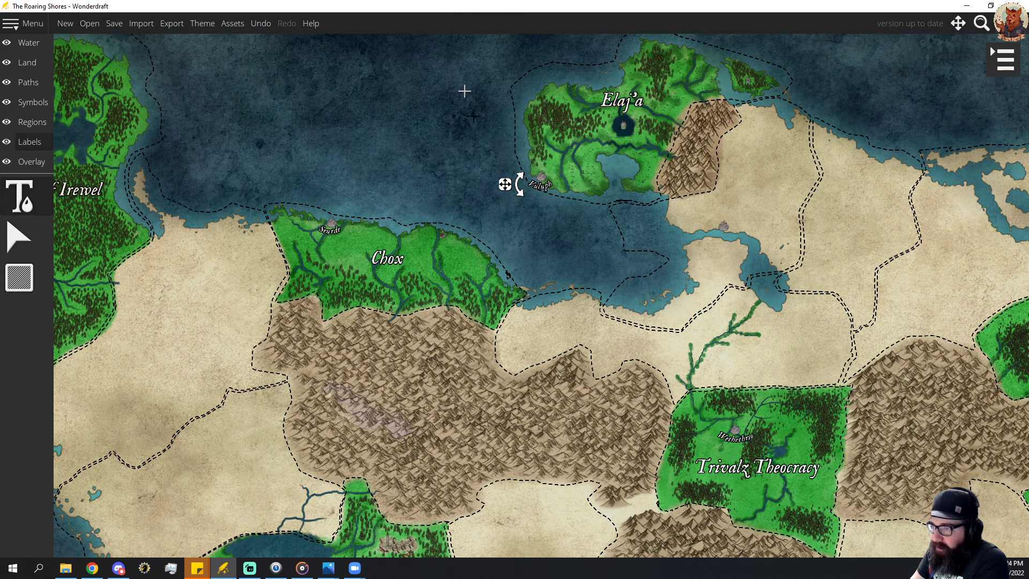
click(991, 61)
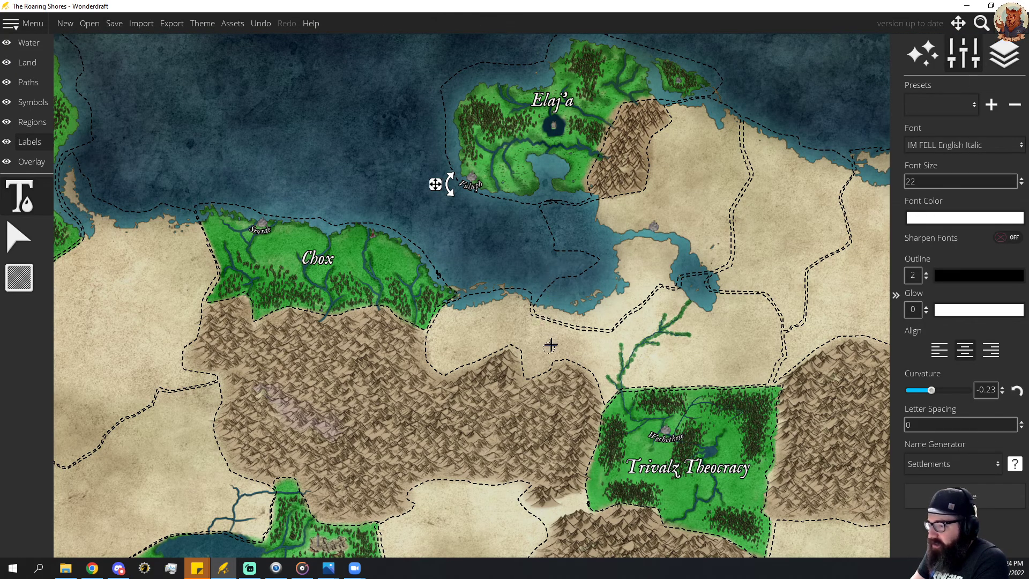
drag(627, 401, 462, 198)
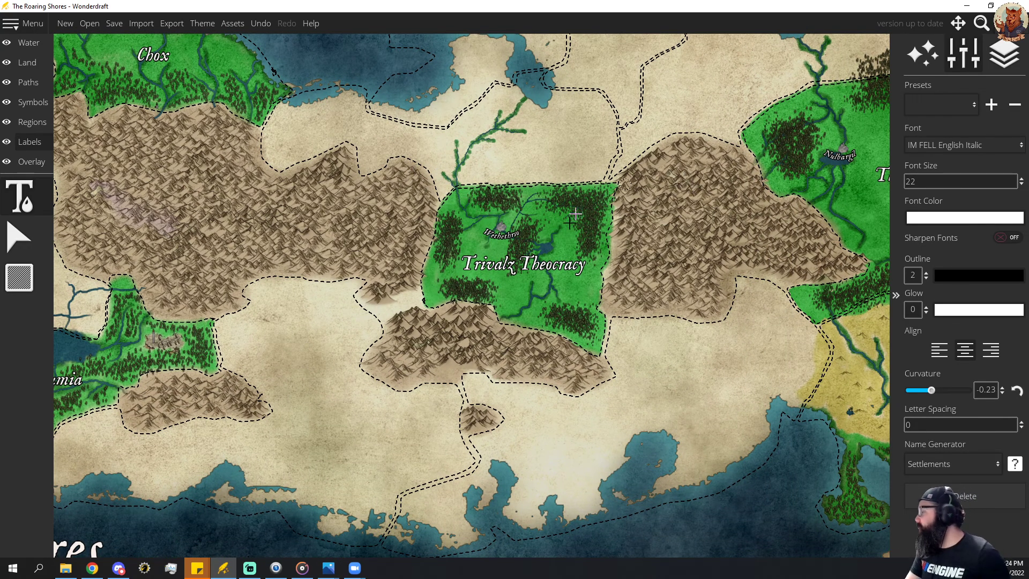
scroll(691, 297, down, 5)
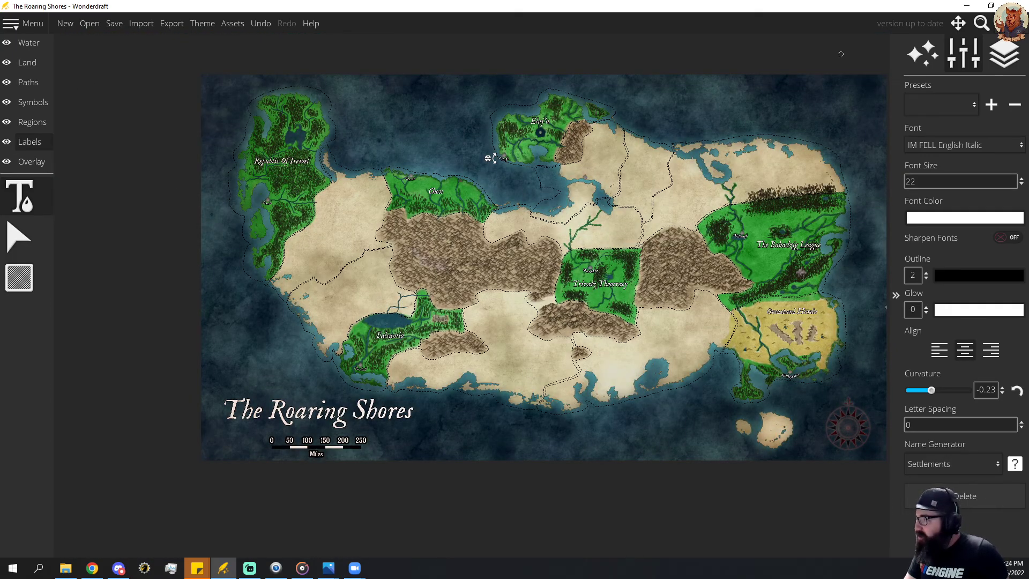
Switch to Chrome and review the trailer, feature list and purchase options on wonderdraft.net.
key(alt+Tab)
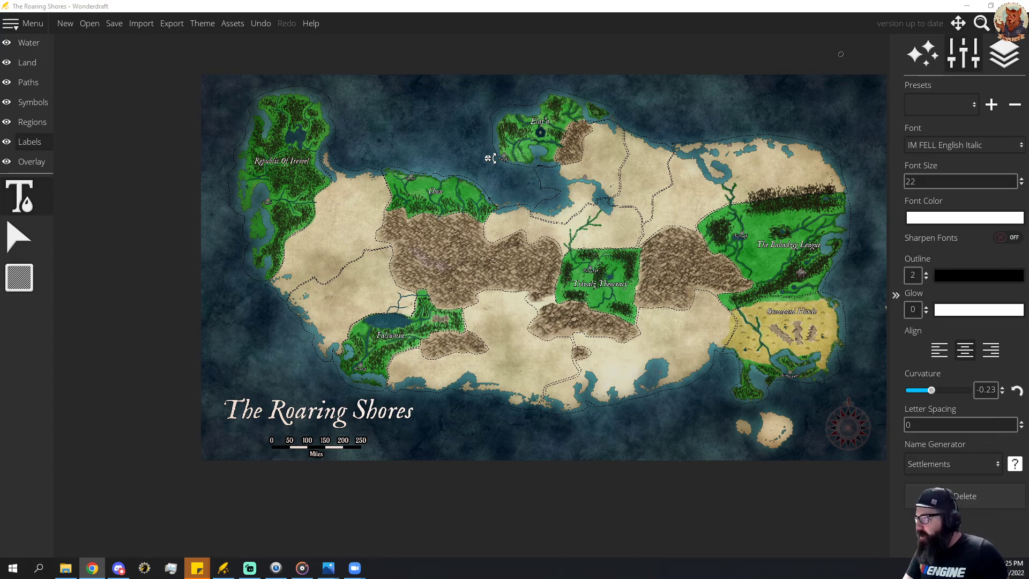
drag(1028, 134, 398, 69)
click(703, 62)
scroll(637, 317, down, 2)
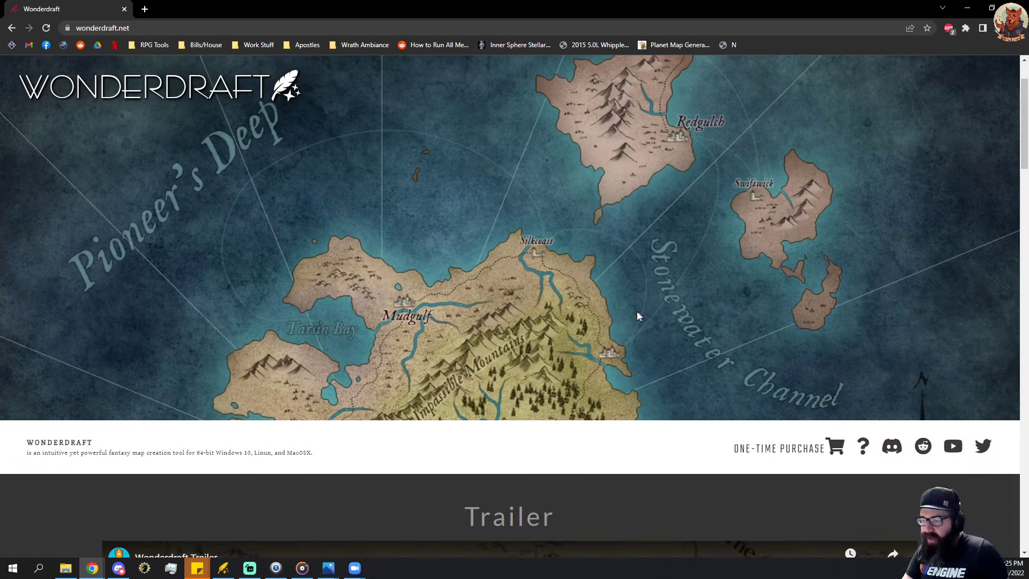
scroll(616, 316, down, 9)
scroll(568, 319, up, 1)
scroll(536, 319, down, 5)
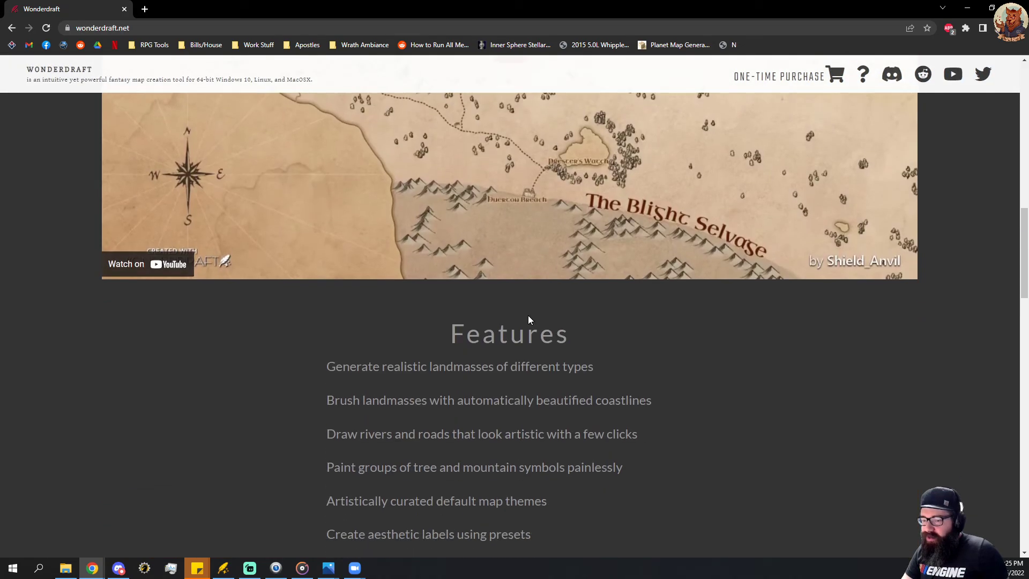
scroll(528, 320, down, 10)
scroll(445, 384, down, 8)
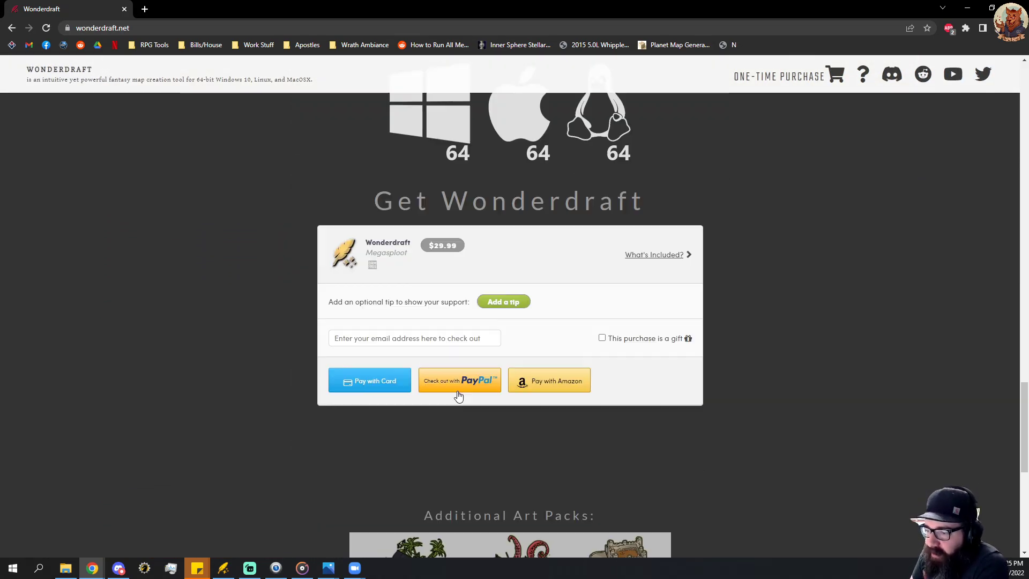
Review the additional art packs and the system requirements on the Wonderdraft website.
scroll(458, 396, down, 8)
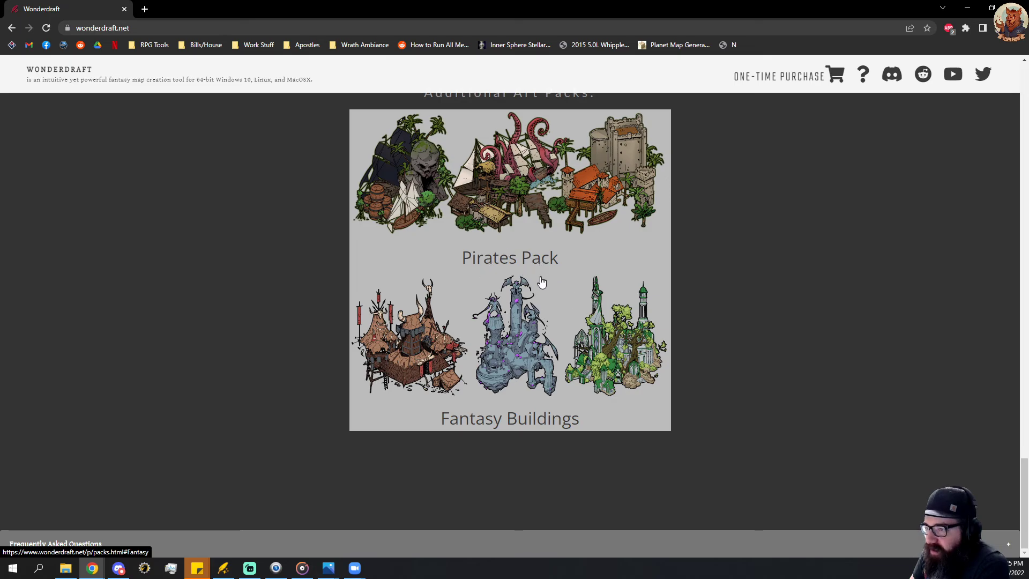
scroll(483, 214, up, 9)
scroll(488, 370, down, 8)
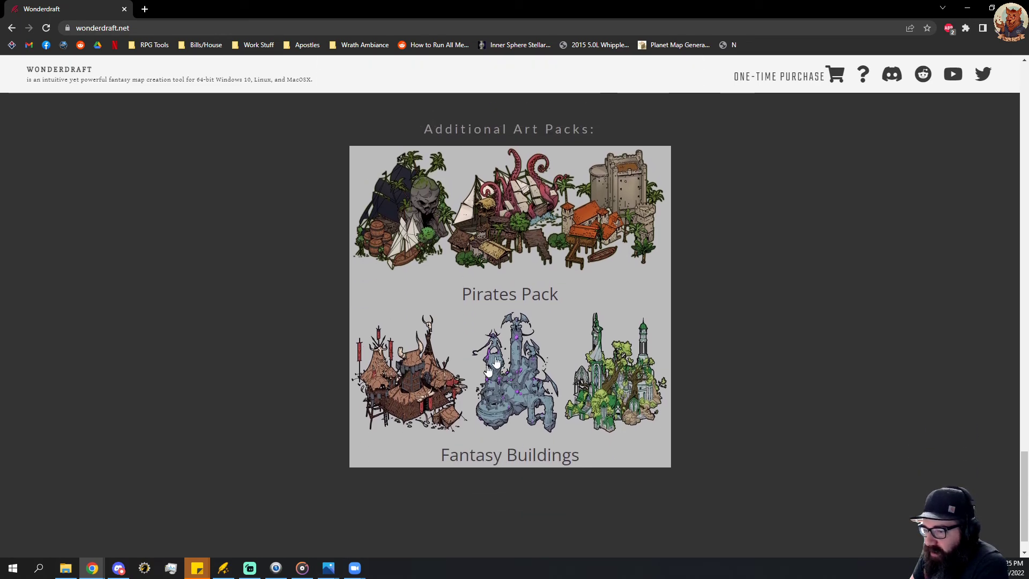
scroll(488, 370, up, 12)
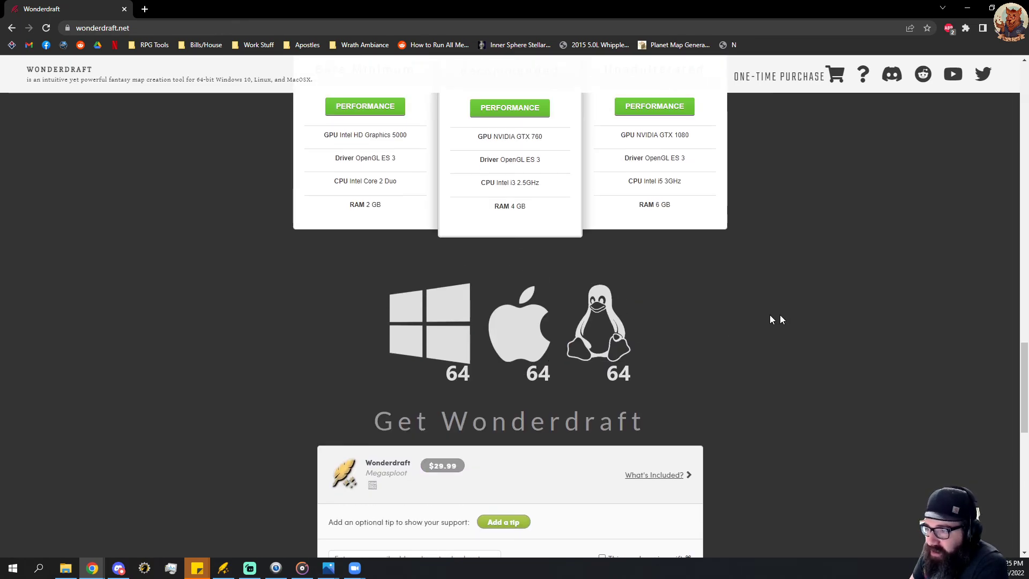
scroll(740, 333, up, 1)
scroll(675, 357, down, 11)
Open the Premium Pirates Pack page and examine the full preview of its map assets.
click(550, 341)
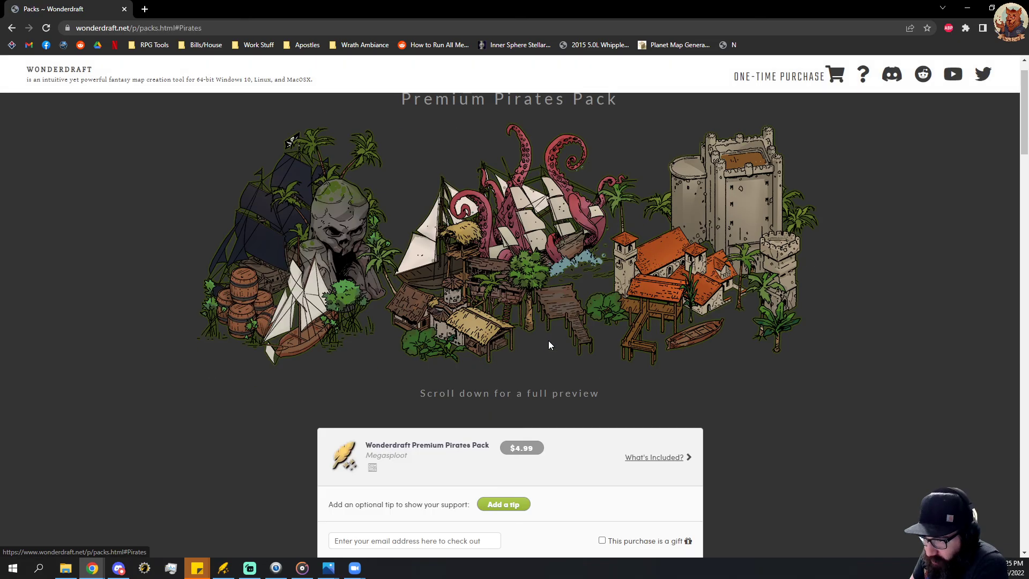
scroll(552, 343, down, 3)
scroll(591, 290, up, 4)
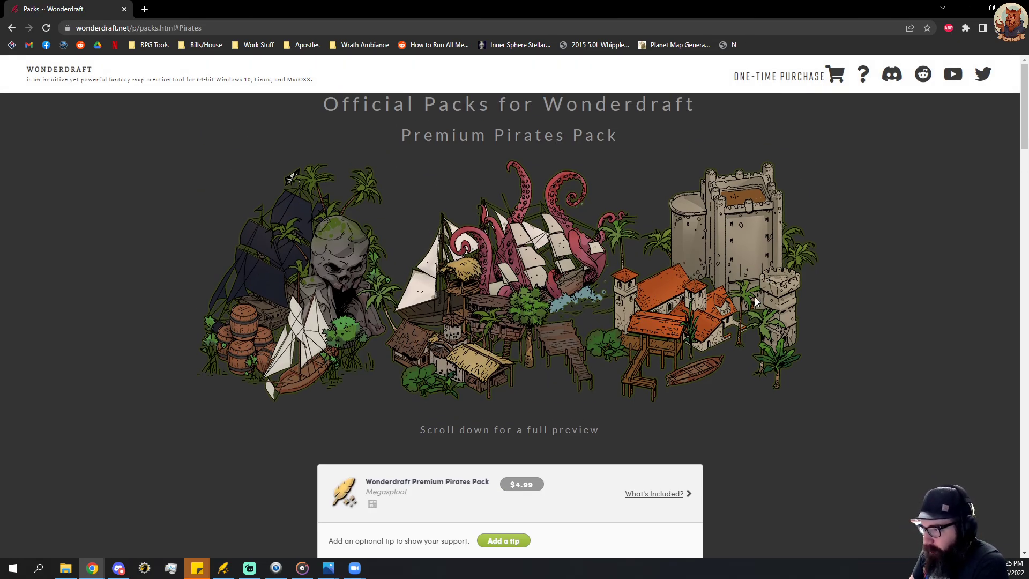
scroll(697, 320, down, 13)
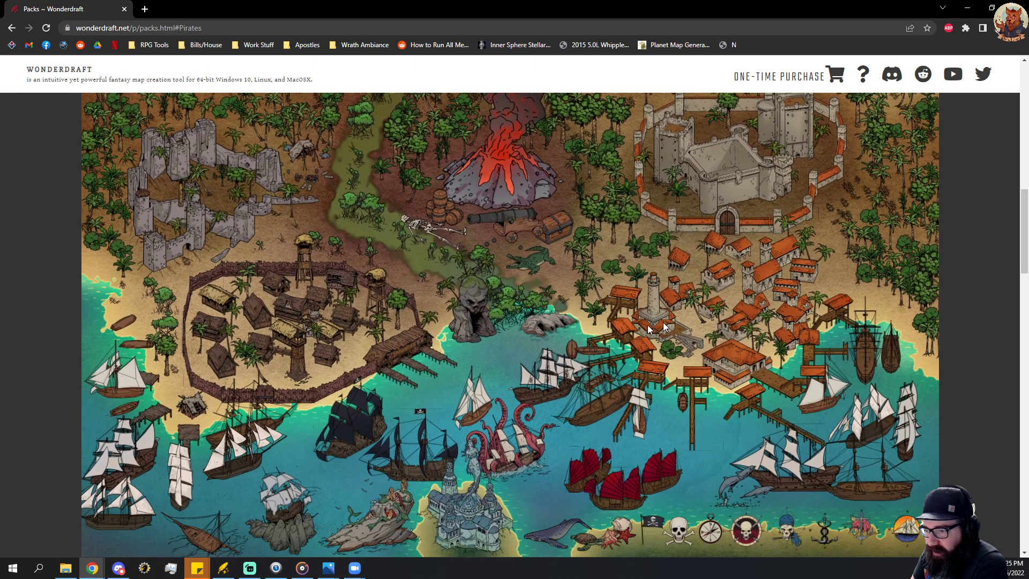
scroll(603, 412, down, 2)
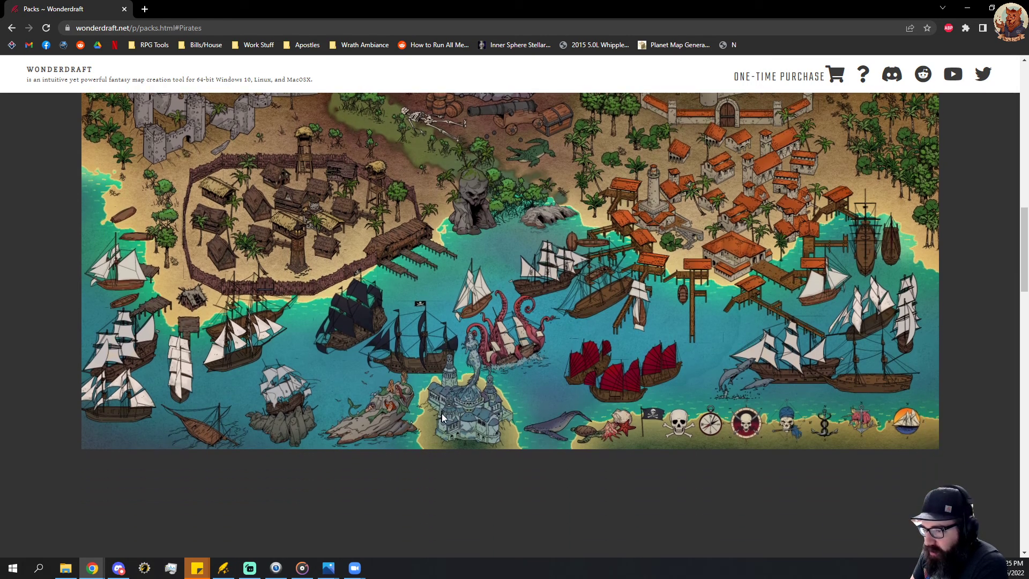
Browse the rest of the Wonderdraft art packs page and follow its link to the Dungeondraft website.
scroll(488, 408, up, 9)
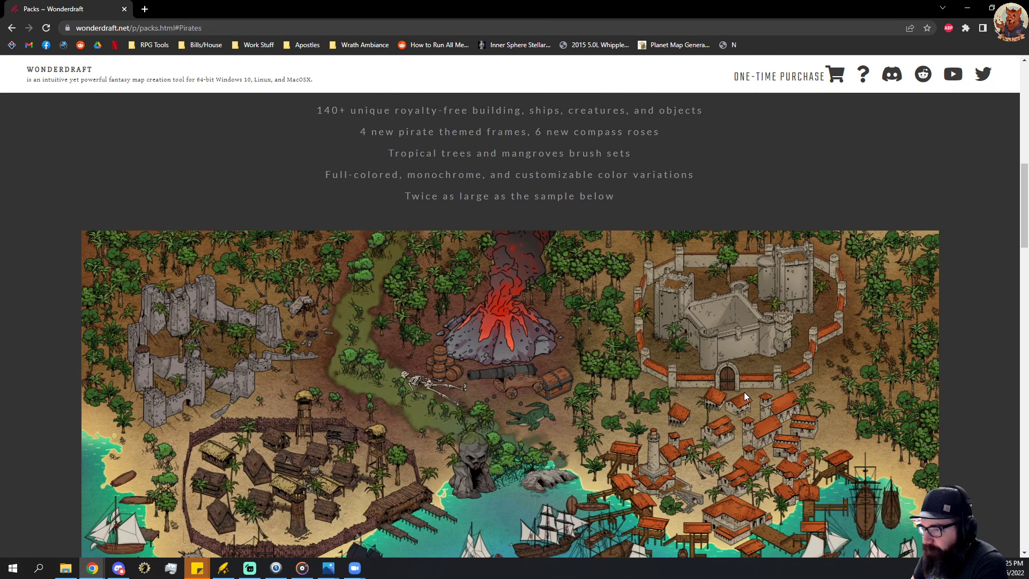
scroll(721, 402, down, 20)
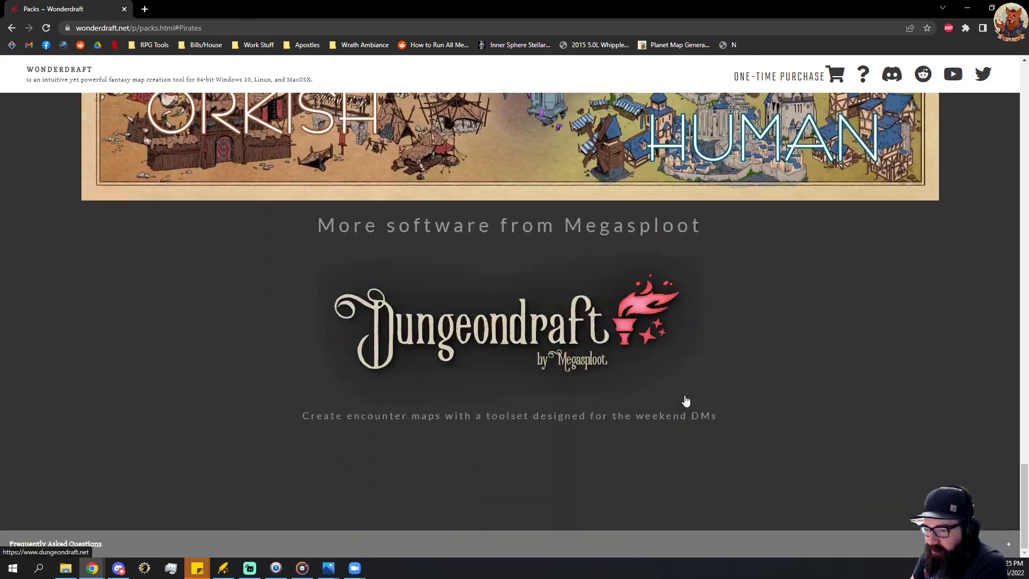
click(519, 331)
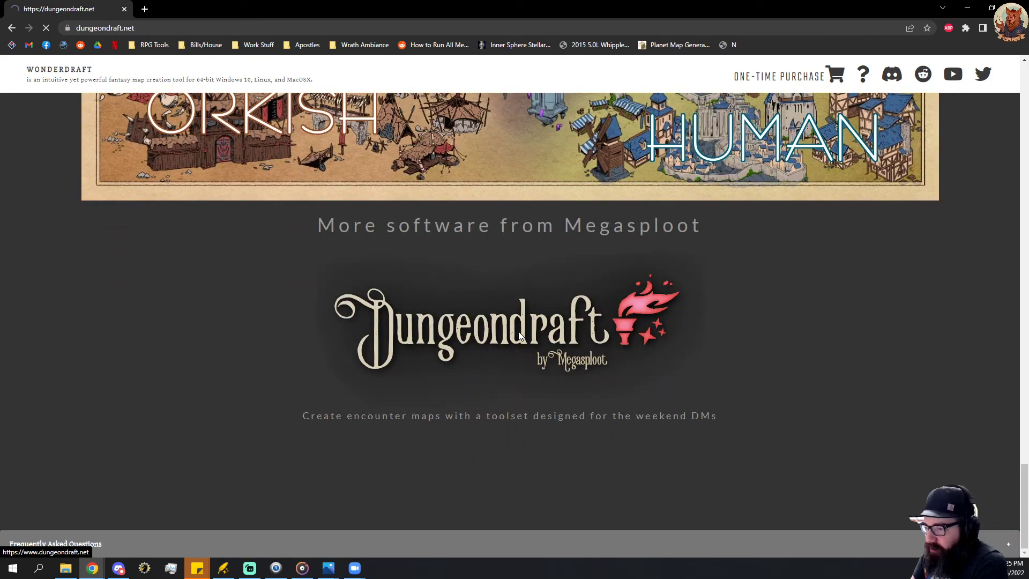
Play the Dungeondraft trailer and skip ahead through it to see the sample encounter maps.
scroll(555, 424, down, 4)
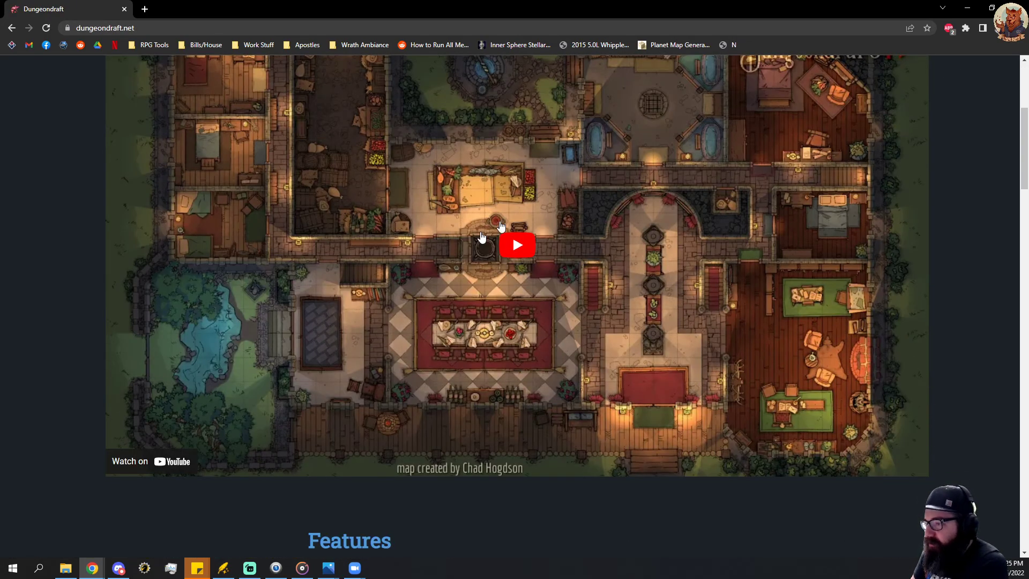
click(514, 246)
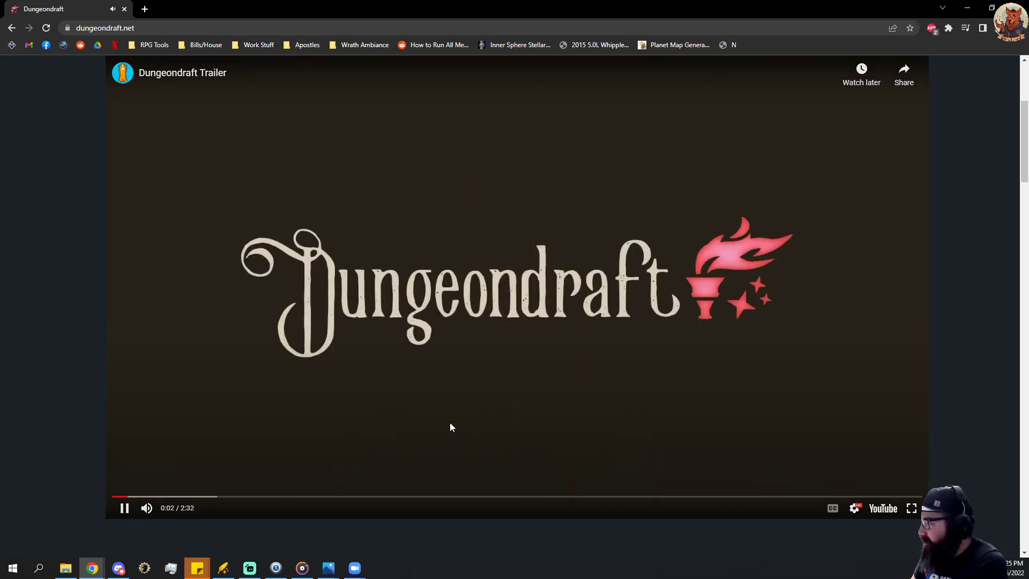
click(167, 497)
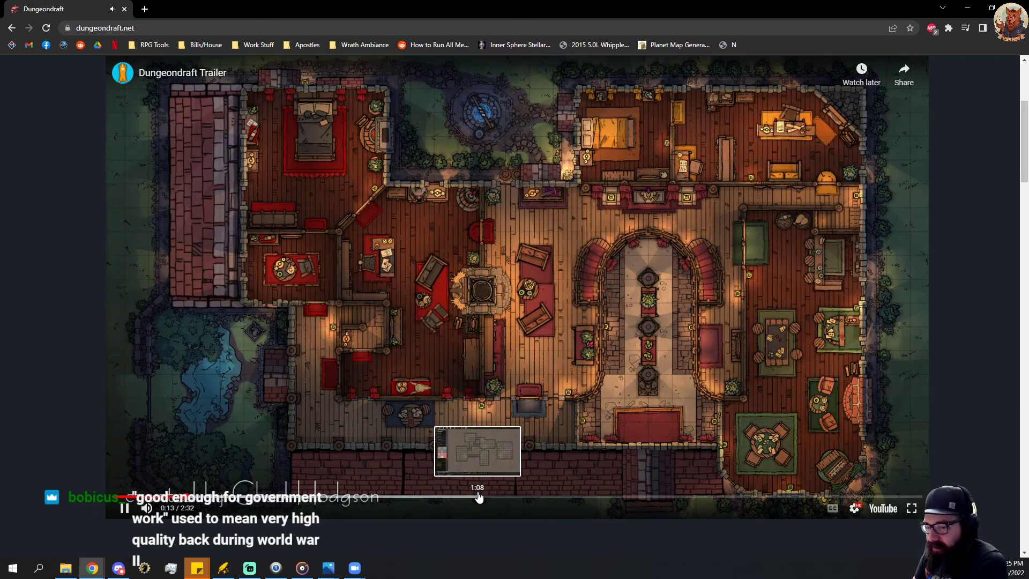
click(401, 500)
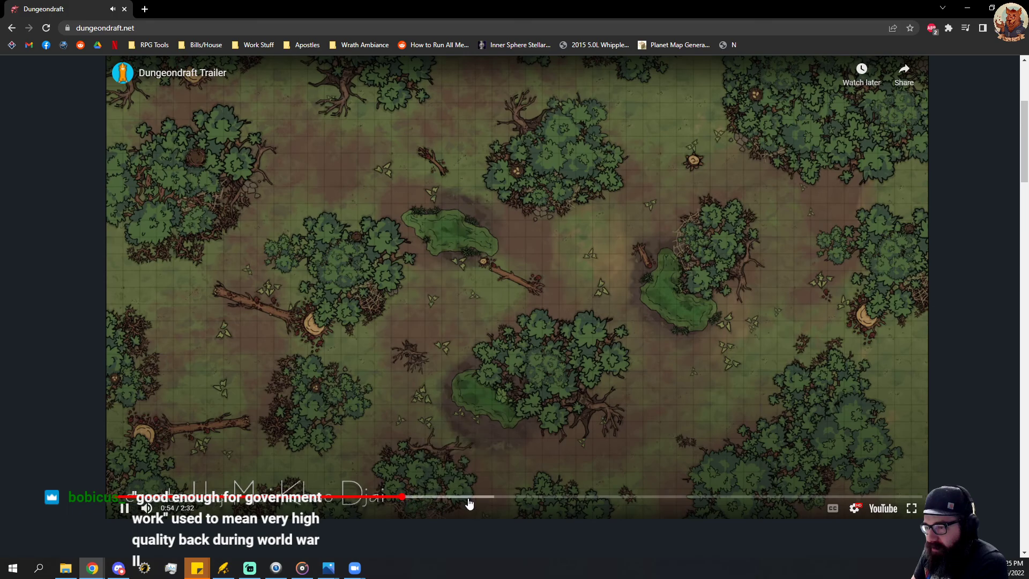
click(574, 500)
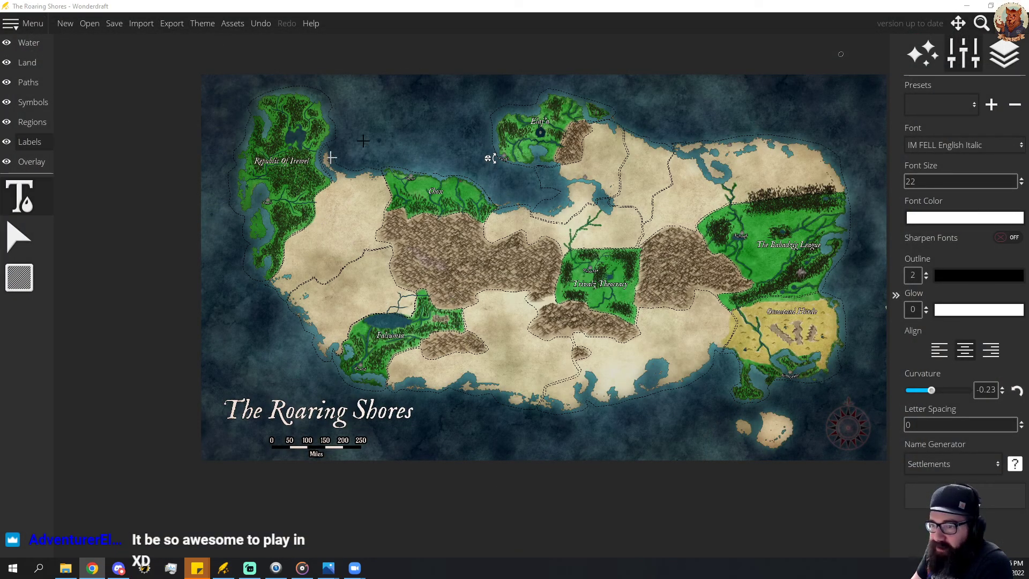
Switch to Wonderdraft, save The Roaring Shores map, and close the Elaj'a.png image window.
click(116, 26)
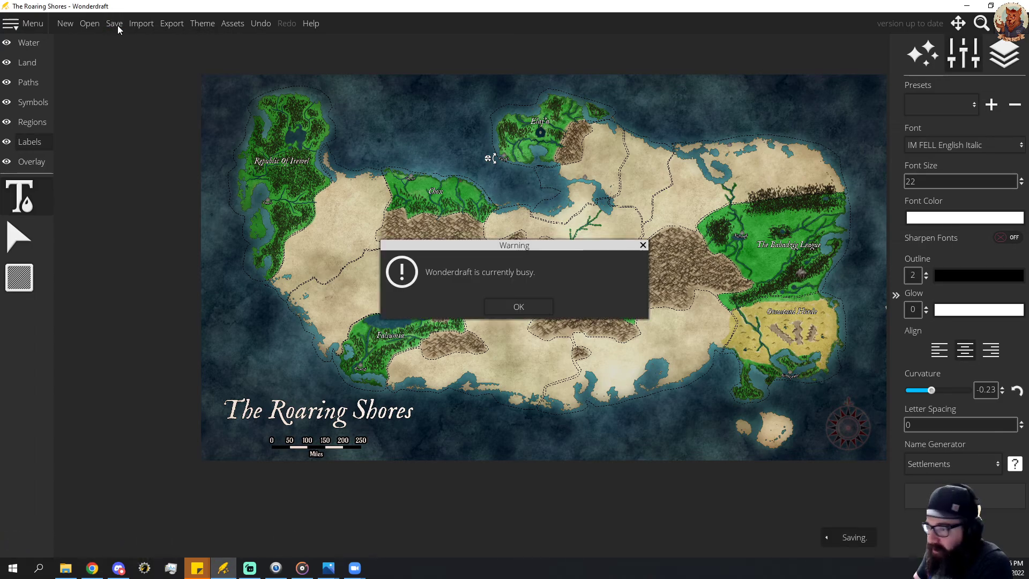
click(511, 306)
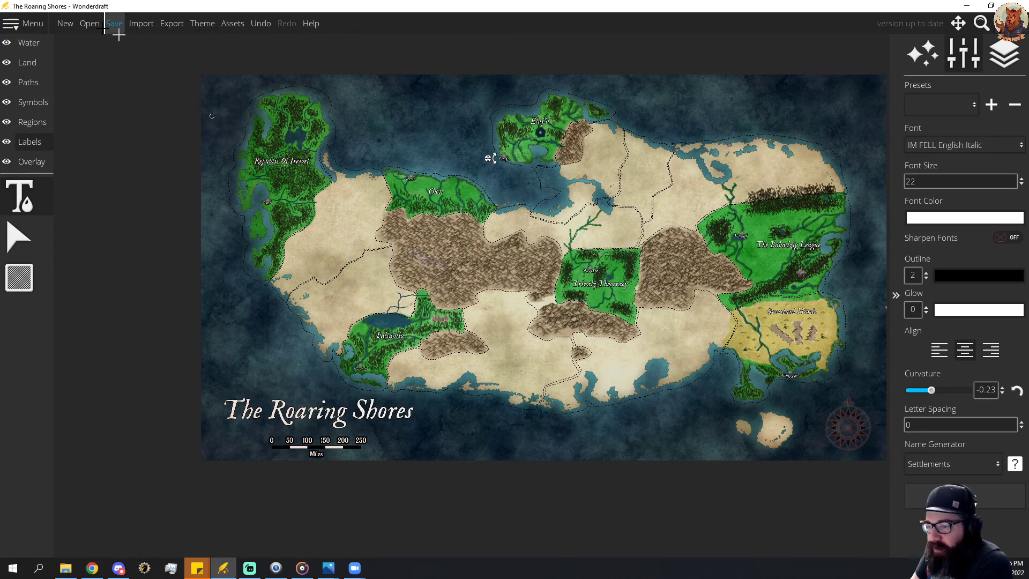
click(114, 23)
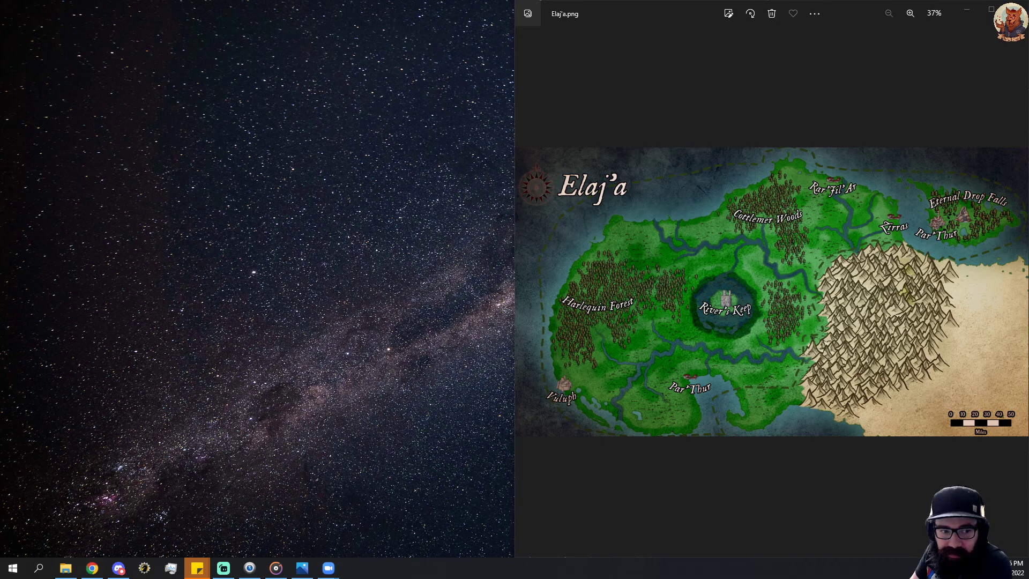
click(1016, 8)
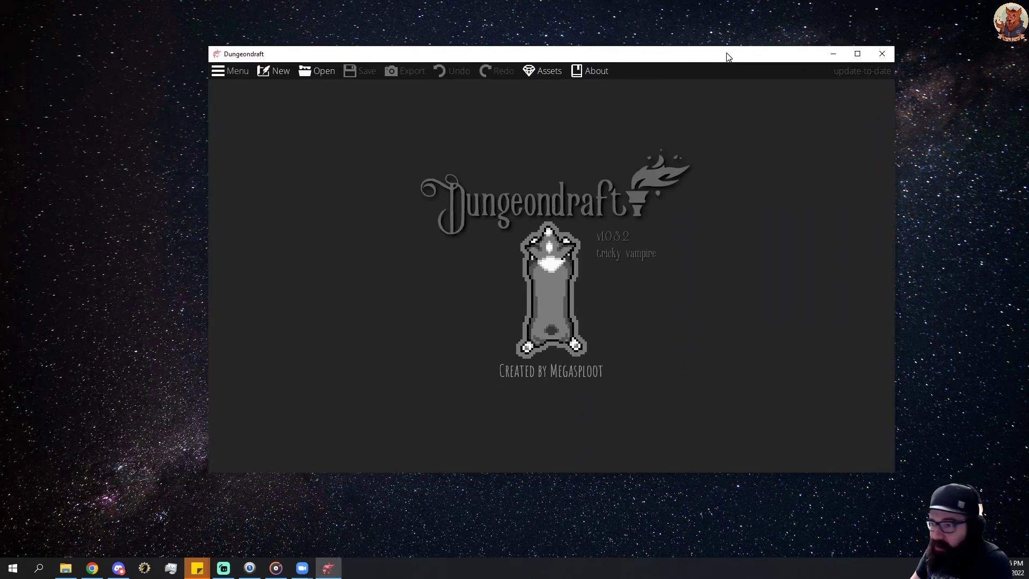
Maximize the Dungeondraft window and start a new map instead of opening an existing one.
click(857, 54)
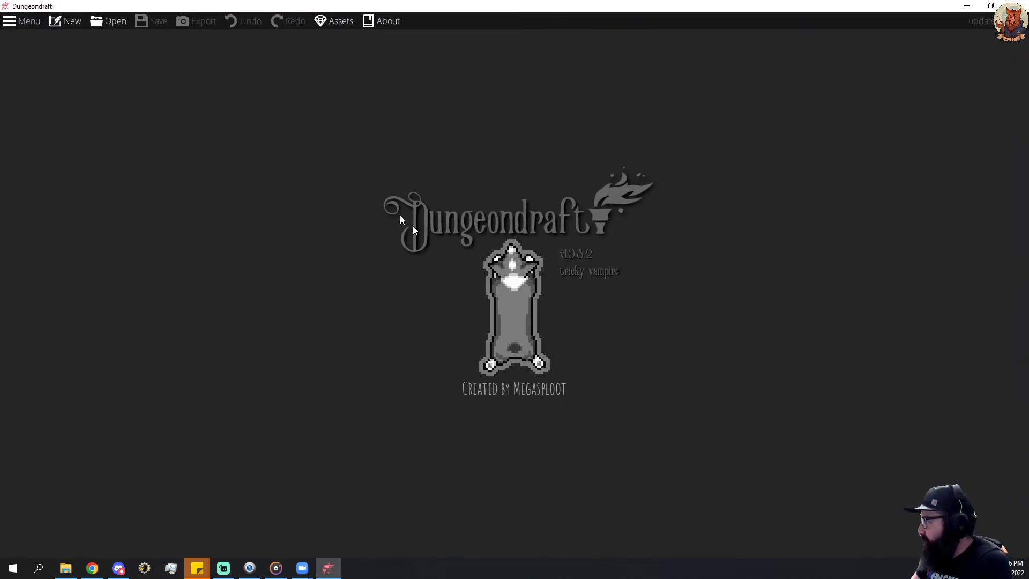
click(110, 21)
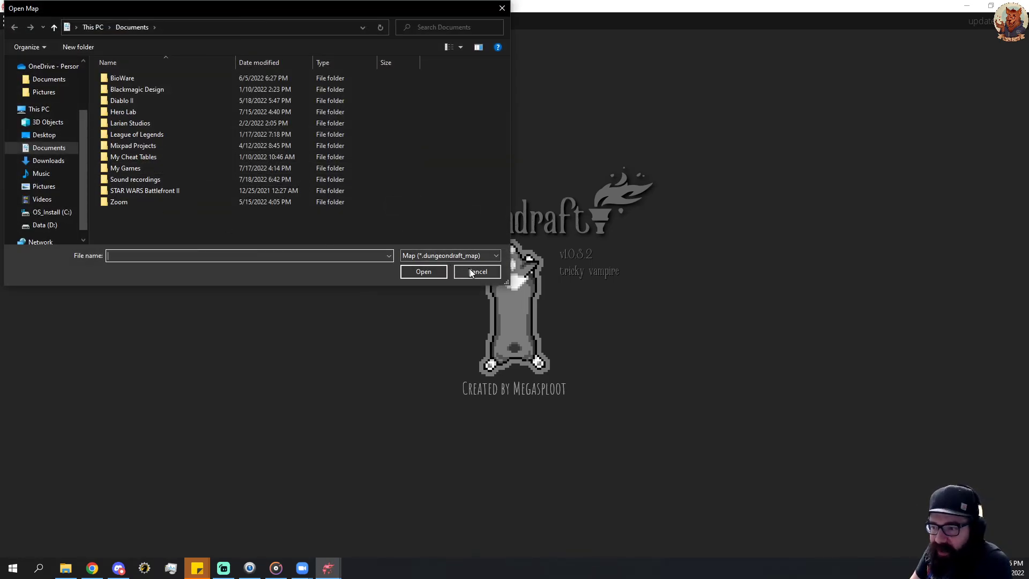
click(471, 273)
click(60, 20)
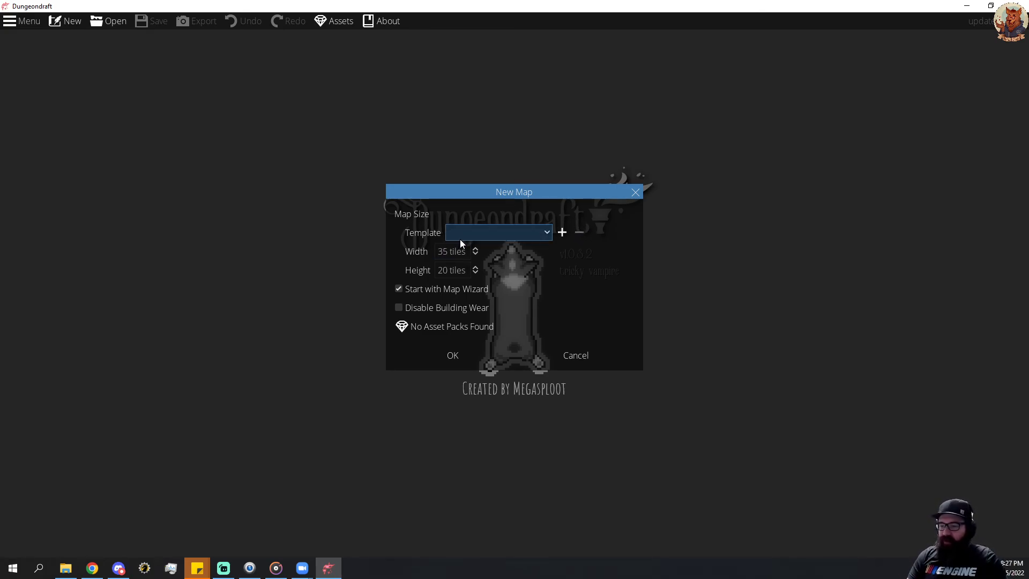
Create the new map at 35 by 35 tiles with no template and Start with Map Wizard turned off.
click(442, 252)
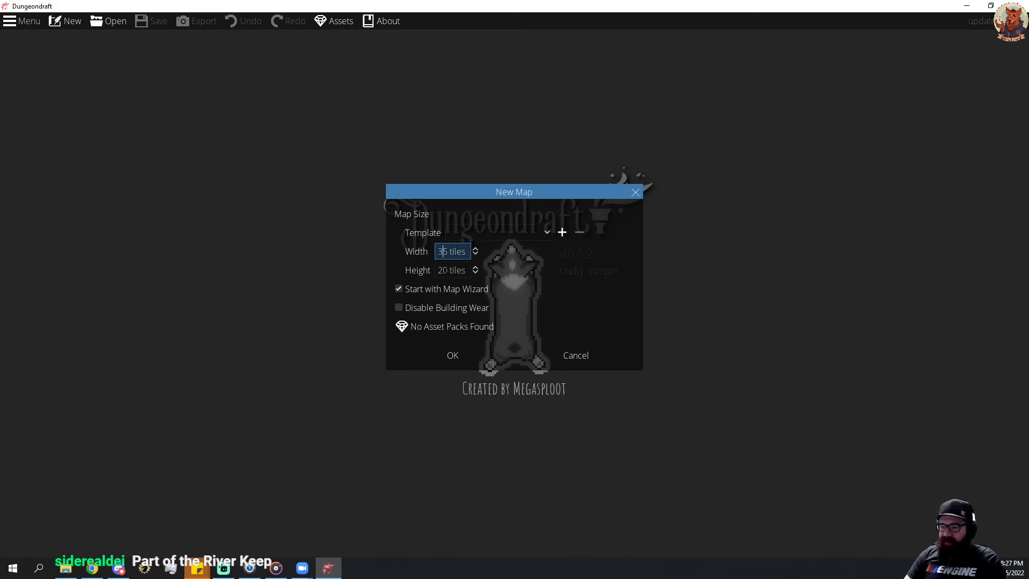
key(Tab)
click(454, 284)
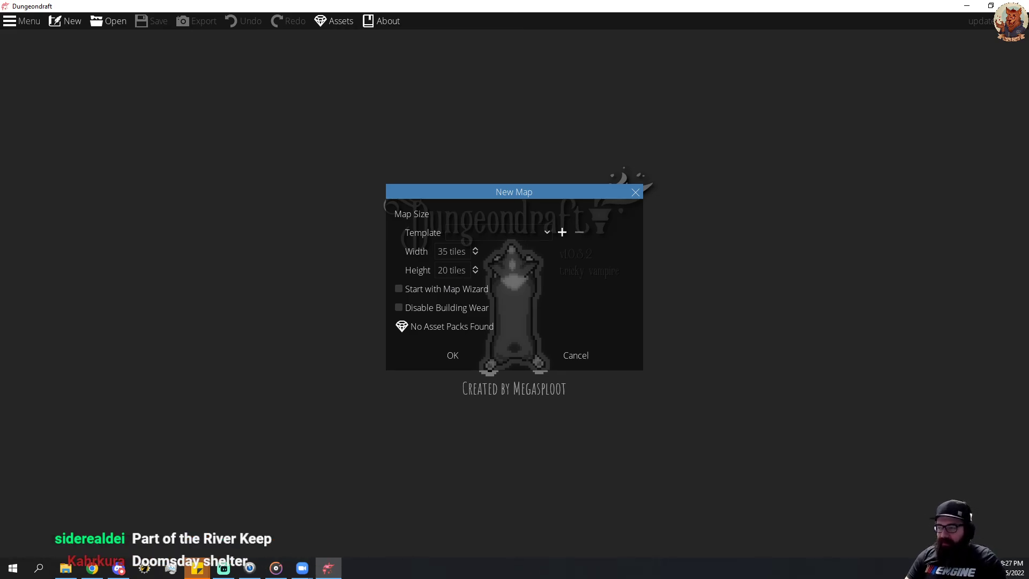
click(451, 271)
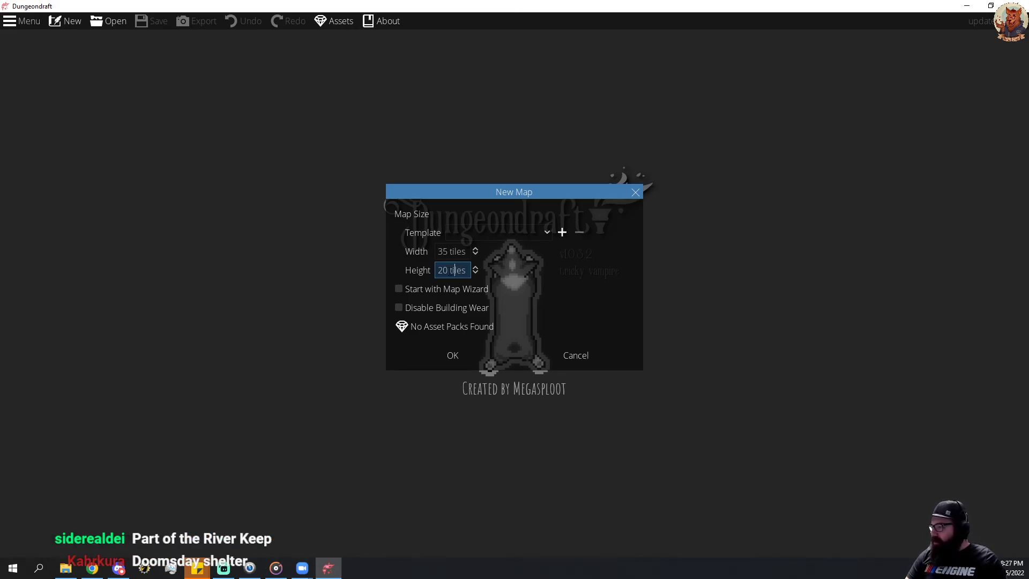
key(BackSpace)
key(BackSpace)
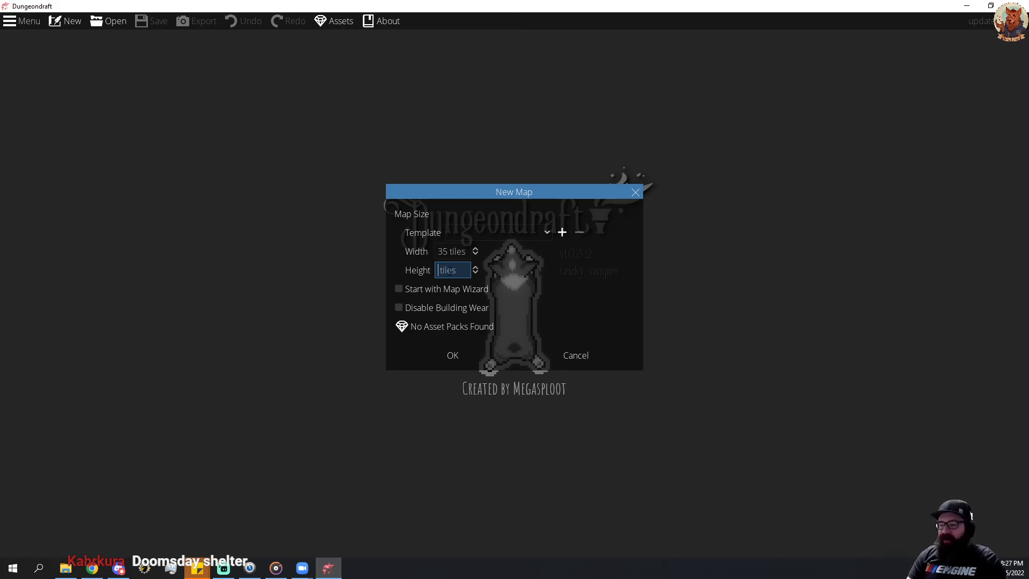
text(35)
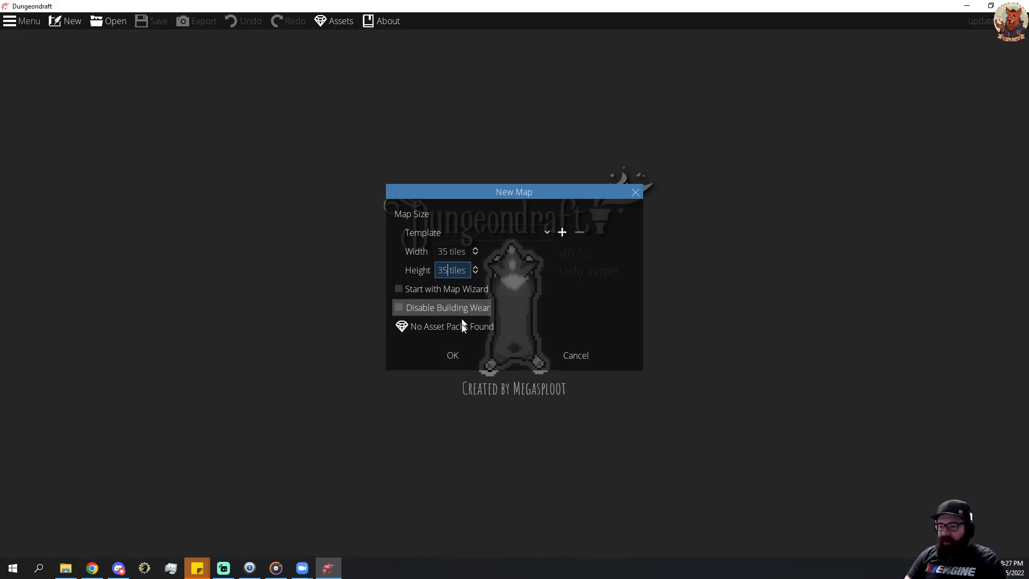
click(496, 233)
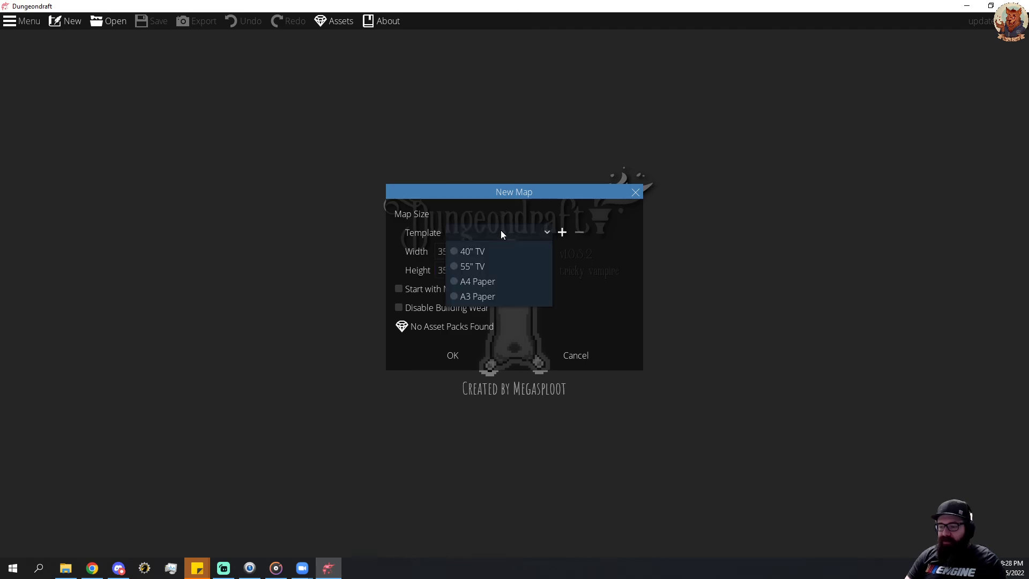
click(603, 284)
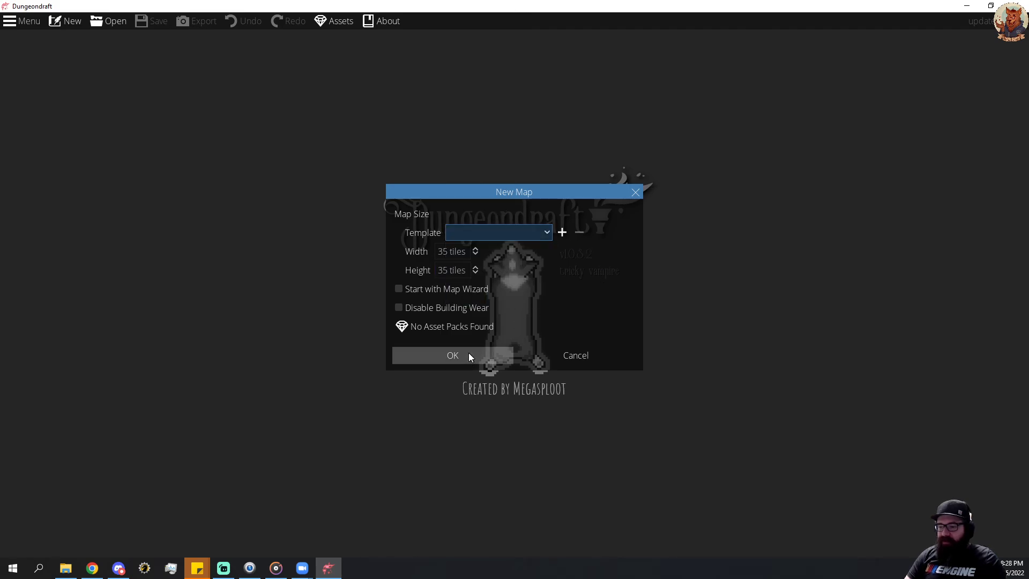
click(467, 355)
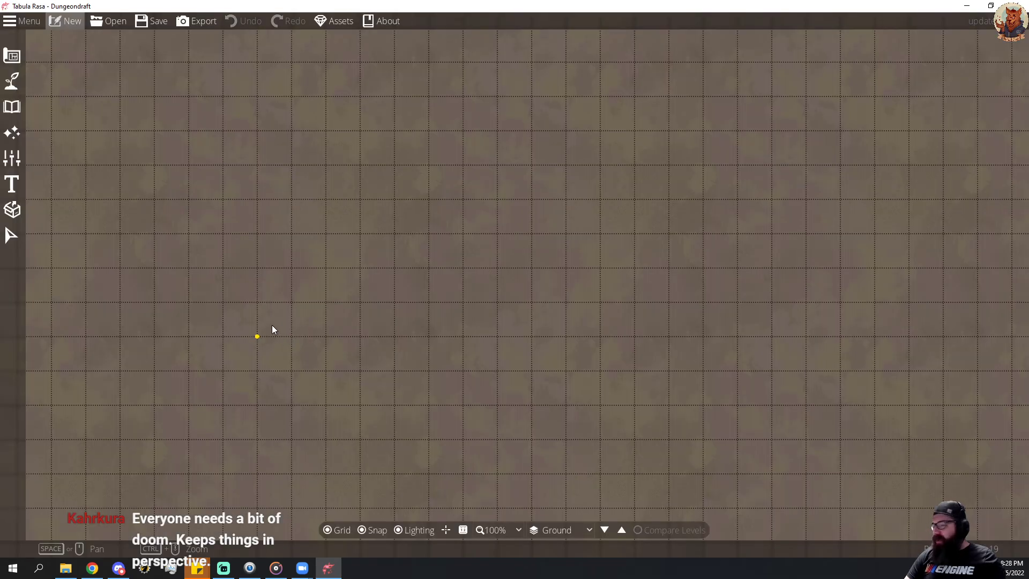
View the blank map grid and examine the Terrain Brush settings for the Settlement biome.
scroll(541, 298, down, 3)
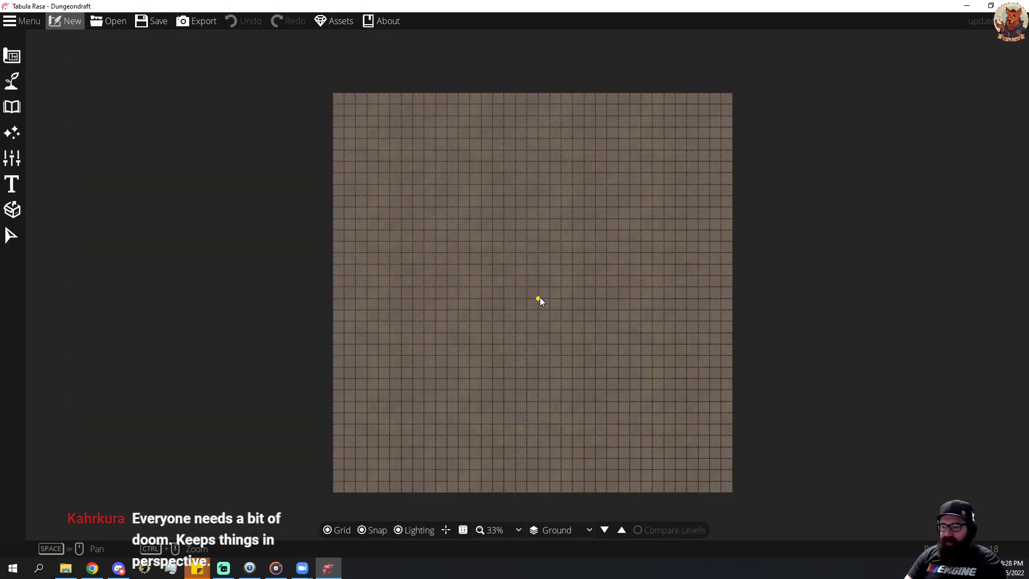
scroll(539, 297, up, 1)
click(11, 80)
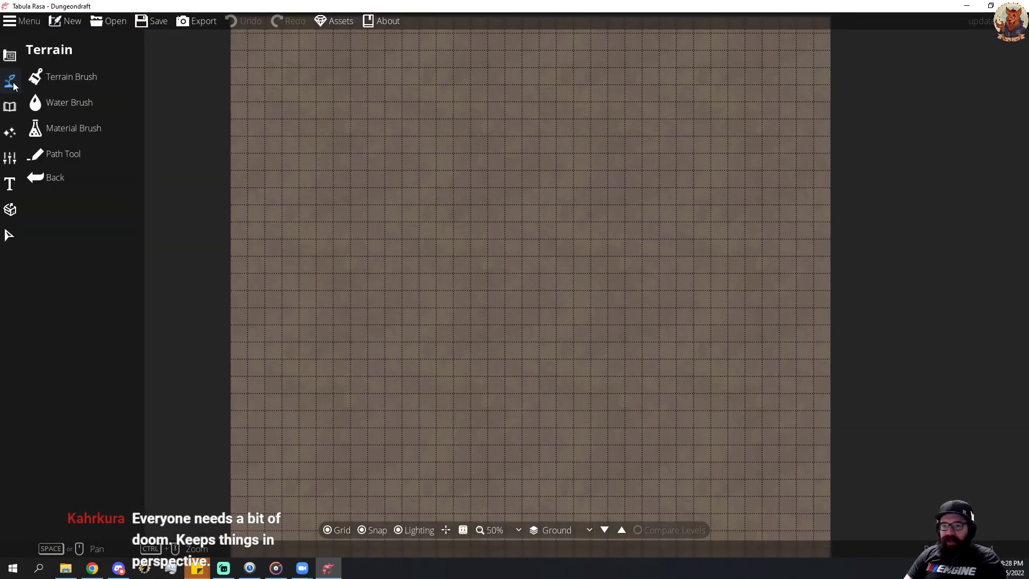
click(74, 95)
click(75, 83)
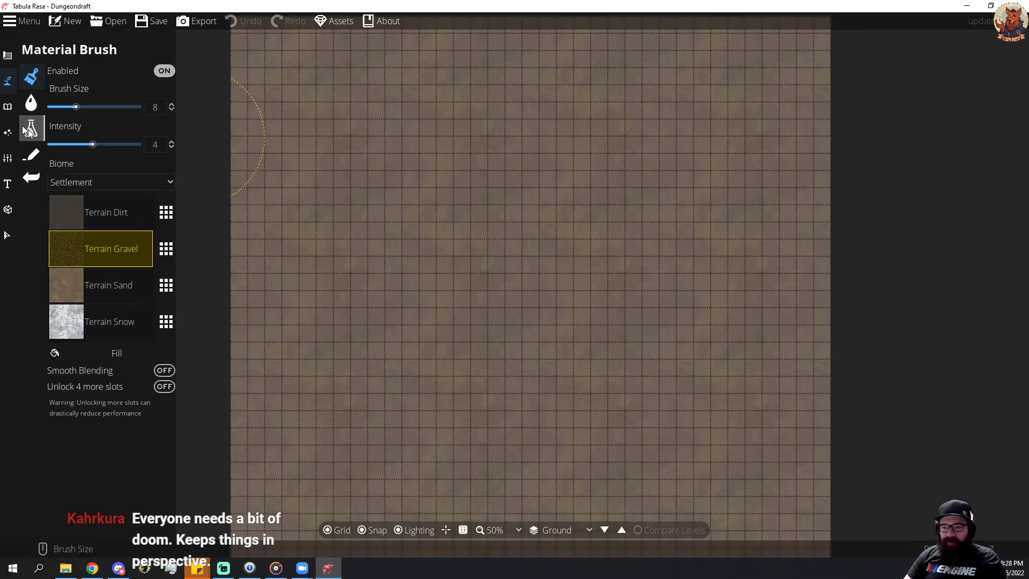
Try the Water Brush's rectangle shape with a pool about 7 by 5 tiles near the map's lower-right corner, and undo it.
mouse_move(8, 85)
click(69, 102)
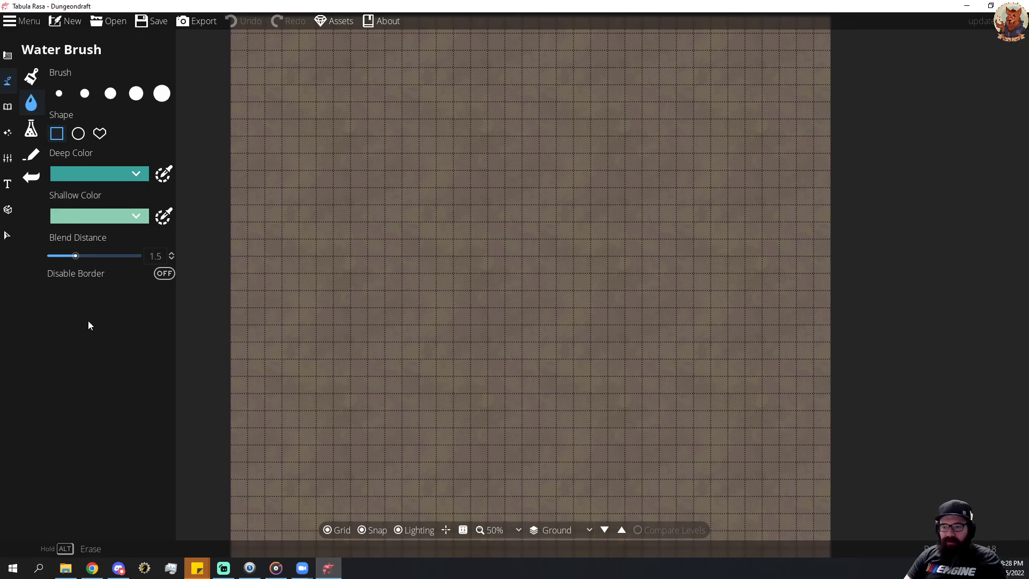
drag(80, 259, 76, 256)
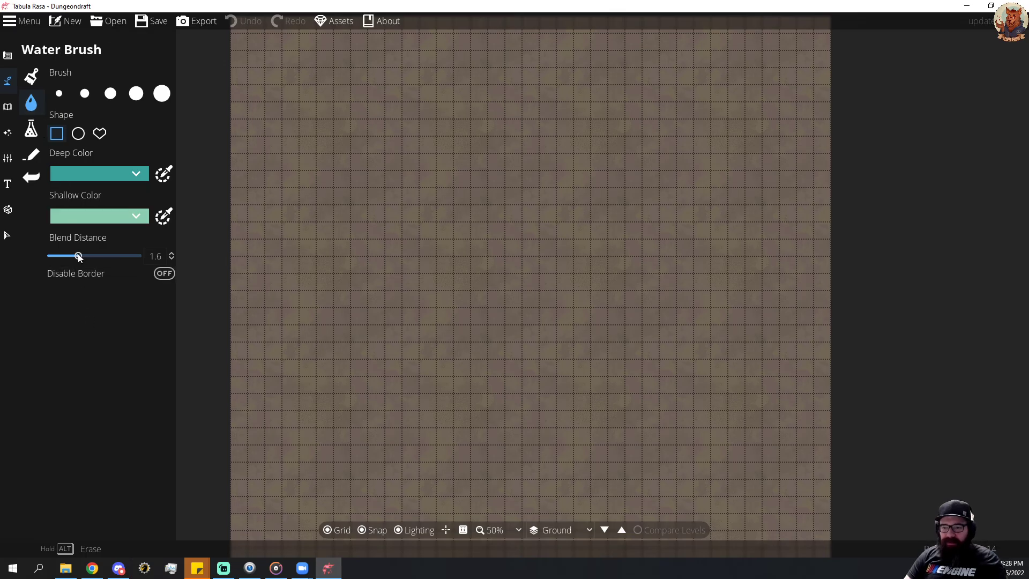
mouse_move(695, 445)
mouse_down()
mouse_move(707, 461)
mouse_move(812, 359)
mouse_up()
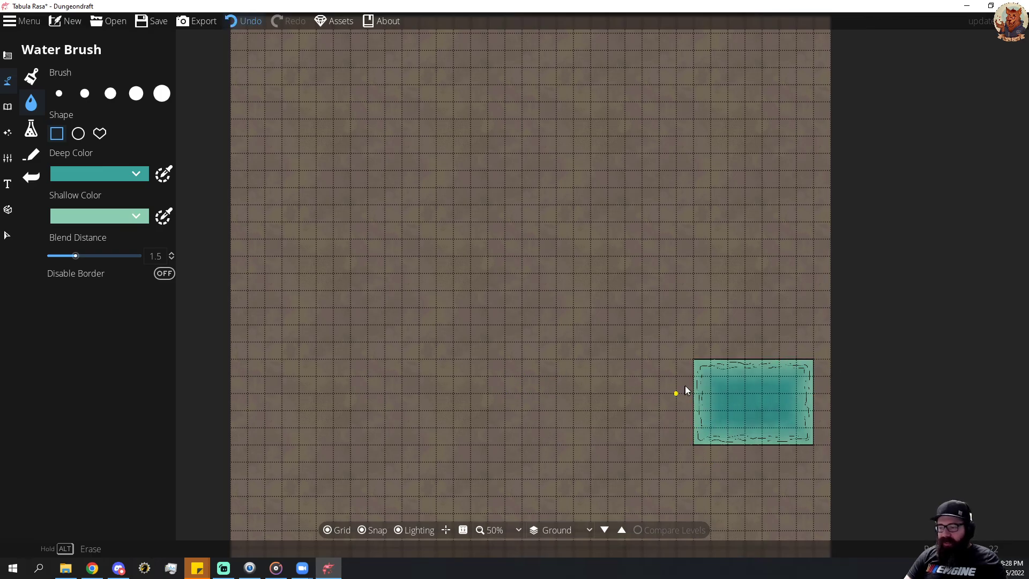
key(ctrl+z)
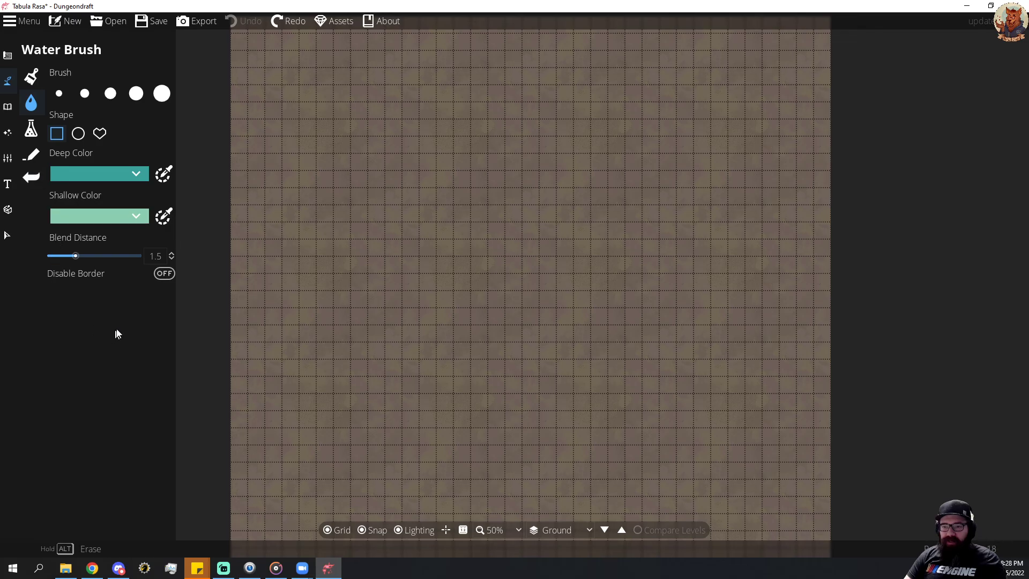
Paint a winding river with the second-largest Water Brush, diagonally from near the map's lower-left corner to the upper part of its right edge.
click(31, 76)
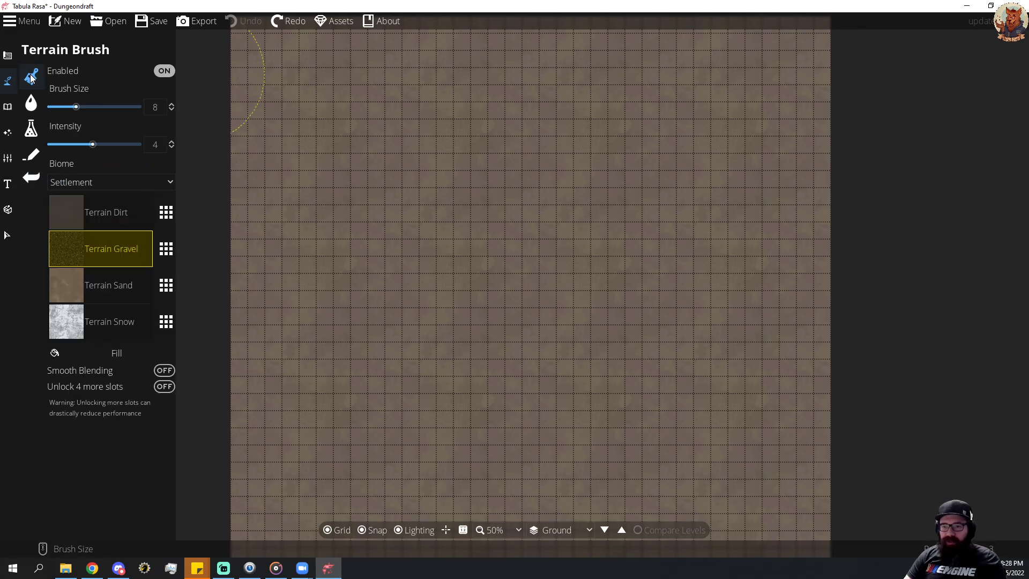
click(33, 105)
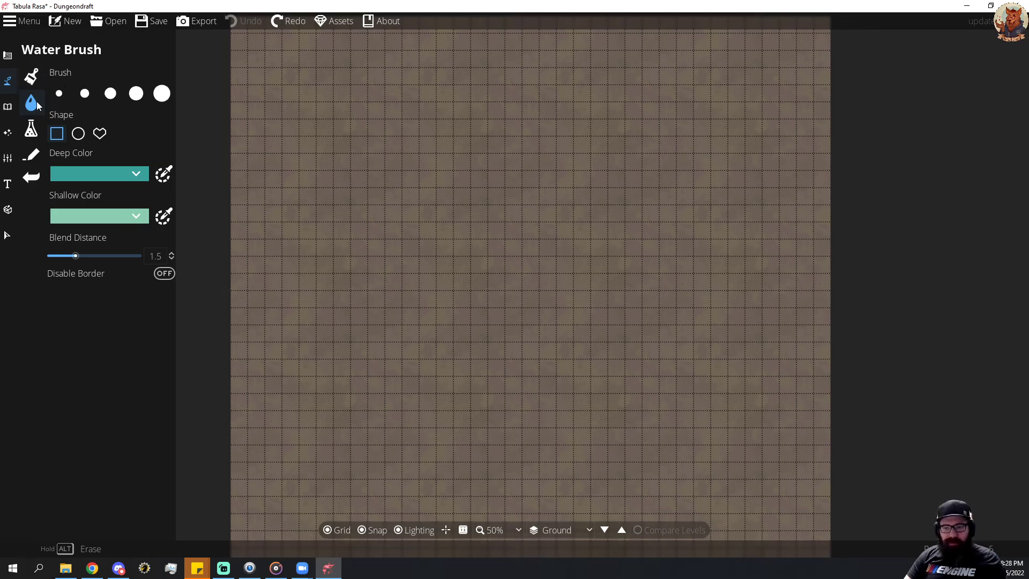
click(162, 93)
click(136, 93)
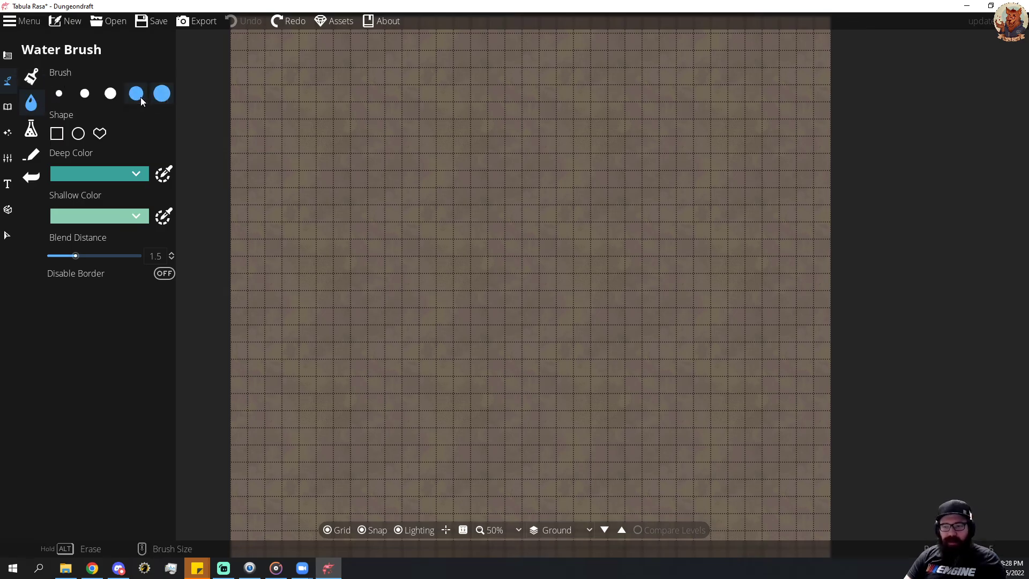
mouse_move(582, 492)
mouse_down()
mouse_move(708, 404)
mouse_move(670, 433)
mouse_up()
key(ctrl+z)
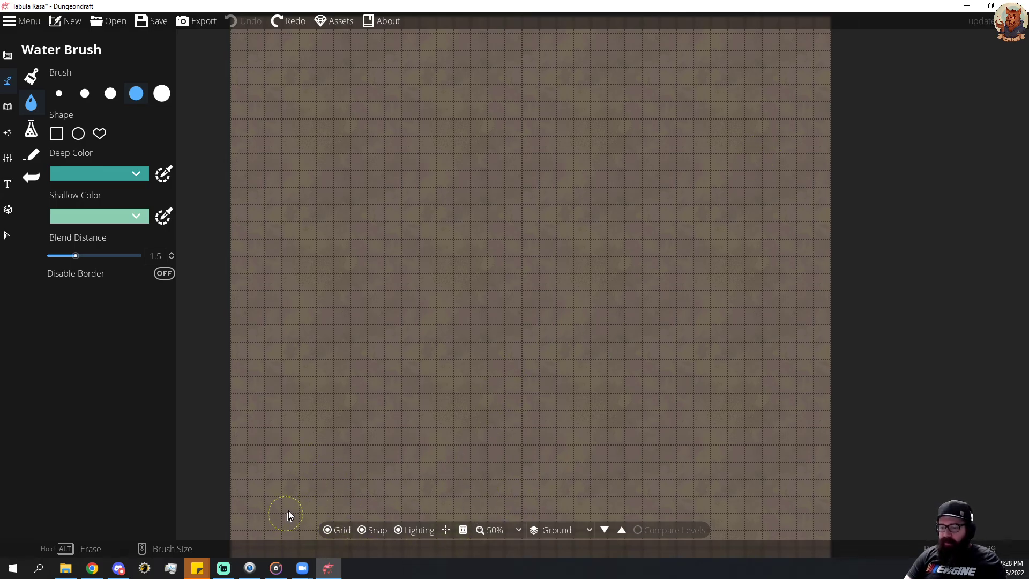
mouse_move(288, 514)
mouse_down()
mouse_move(373, 409)
mouse_move(439, 361)
mouse_move(504, 335)
mouse_move(560, 285)
mouse_move(583, 237)
mouse_move(637, 201)
mouse_move(754, 165)
mouse_move(868, 79)
mouse_up()
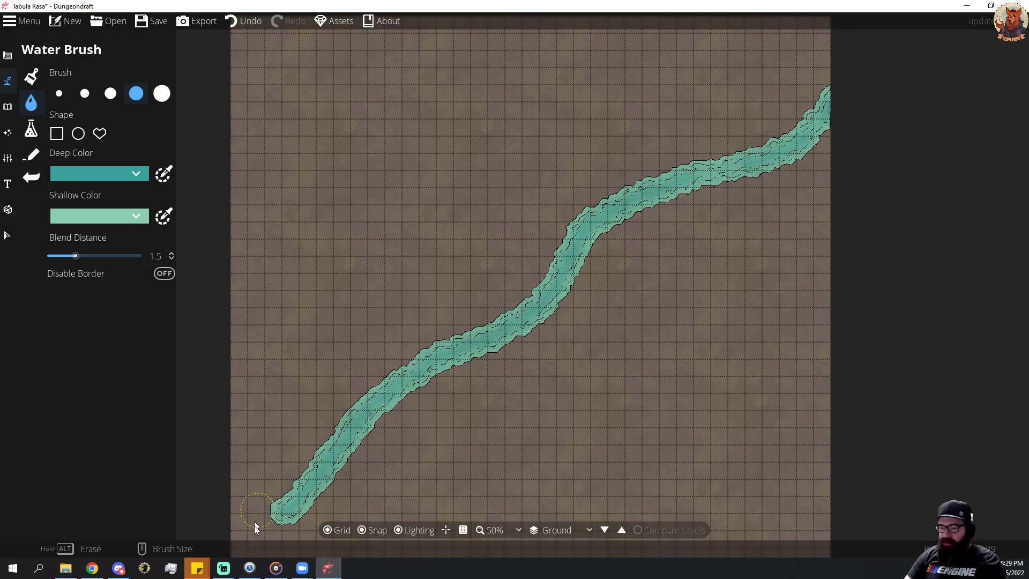
Extend the river to the map's lower-left corner with the Water Brush and widen the lower half of its course.
mouse_move(251, 553)
mouse_down()
mouse_move(275, 558)
mouse_move(290, 533)
mouse_move(269, 557)
mouse_up()
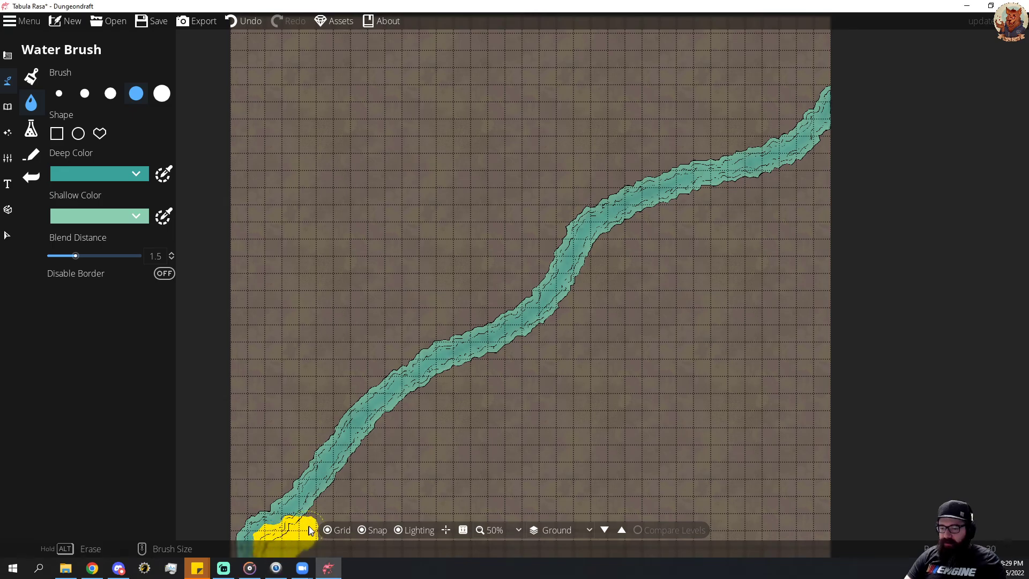
mouse_move(365, 449)
mouse_down()
mouse_move(483, 362)
mouse_move(580, 312)
mouse_up()
scroll(580, 312, up, 1)
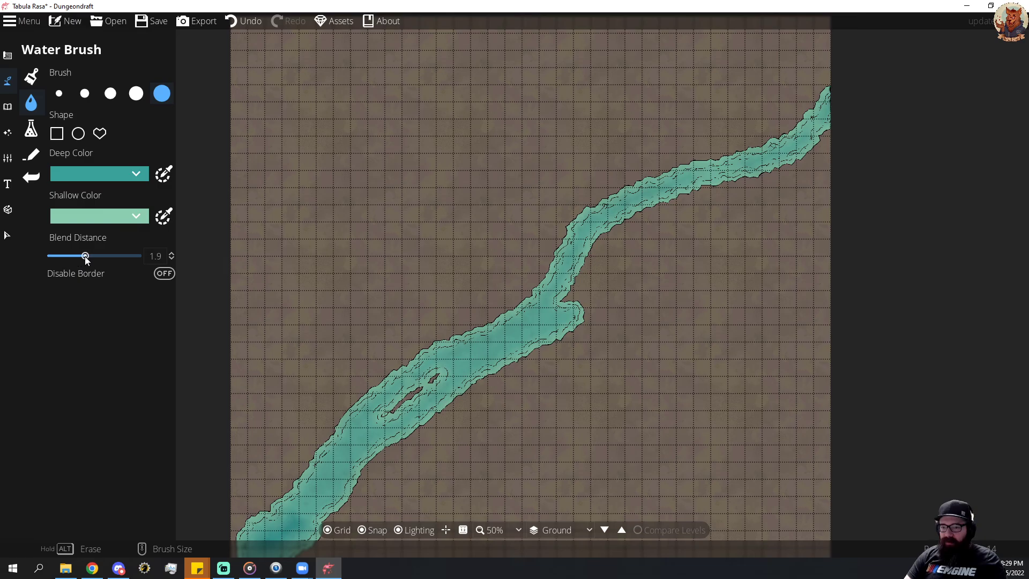
Set the water's blend distance to 1.3 and paint a second channel with the largest brush along the river's lower side to the map's right edge.
drag(76, 255, 70, 256)
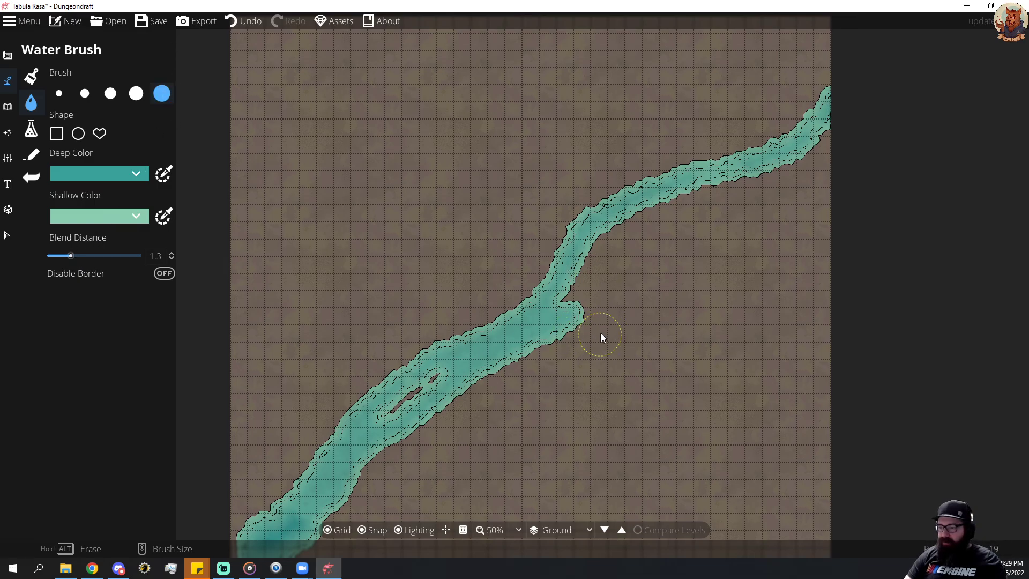
scroll(599, 319, down, 4)
scroll(499, 349, up, 3)
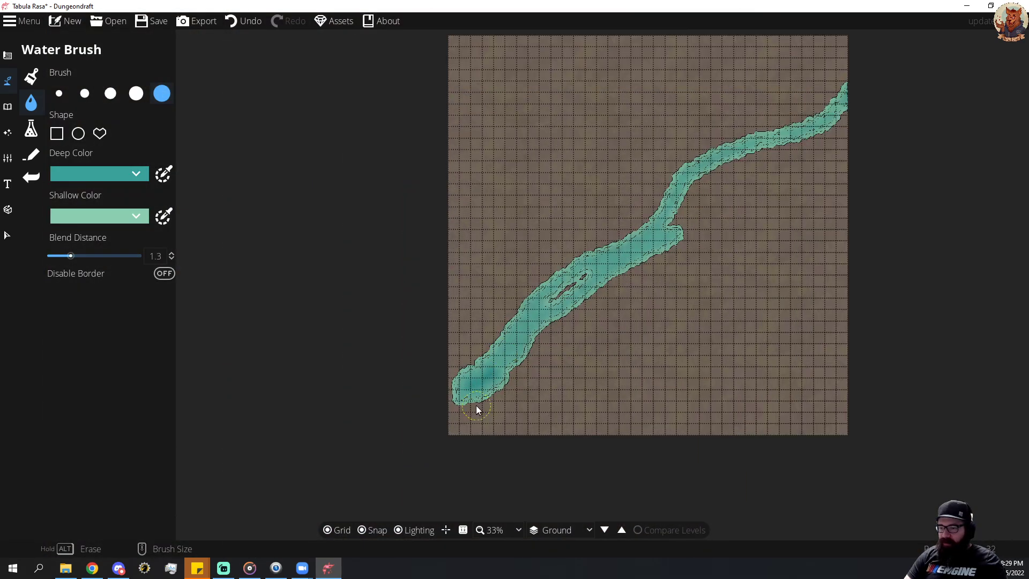
mouse_move(468, 401)
mouse_down()
mouse_move(516, 381)
mouse_move(575, 299)
mouse_move(854, 138)
mouse_up()
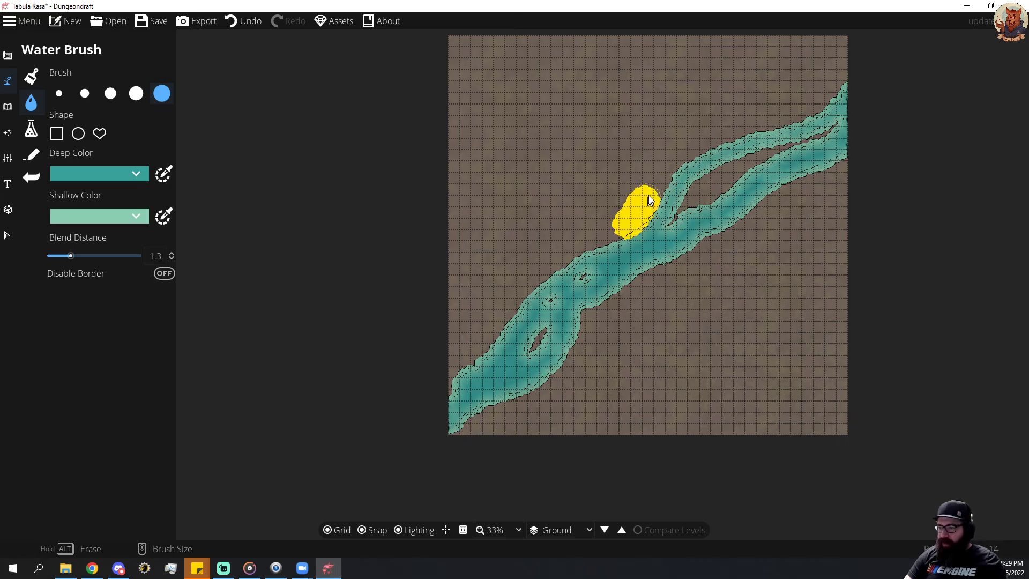
Widen the river's upper bank with the largest Water Brush, from the map's right edge down to its left edge.
mouse_move(649, 200)
mouse_down()
mouse_move(694, 153)
mouse_move(759, 127)
mouse_up()
drag(827, 91, 769, 125)
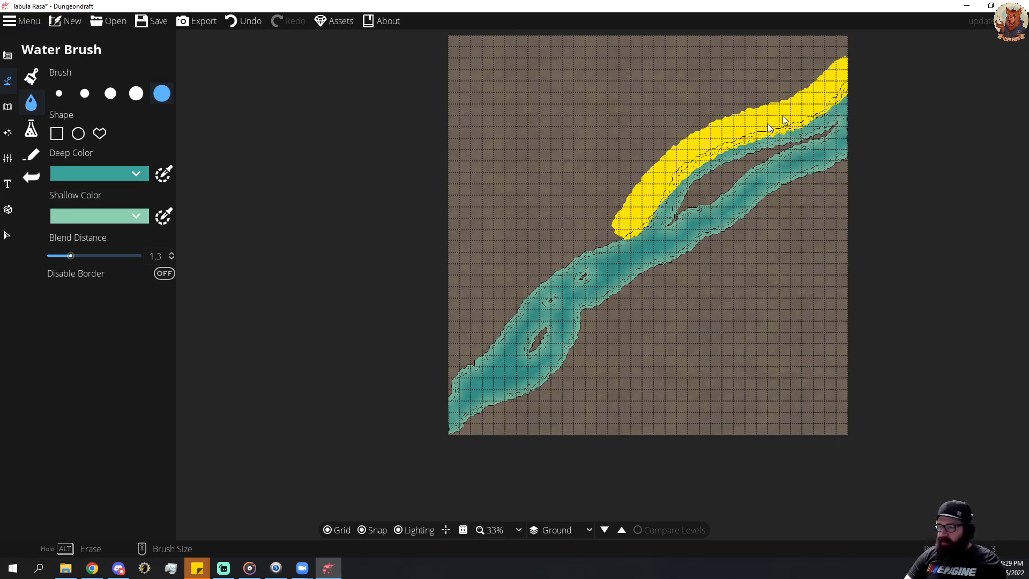
drag(620, 232, 620, 232)
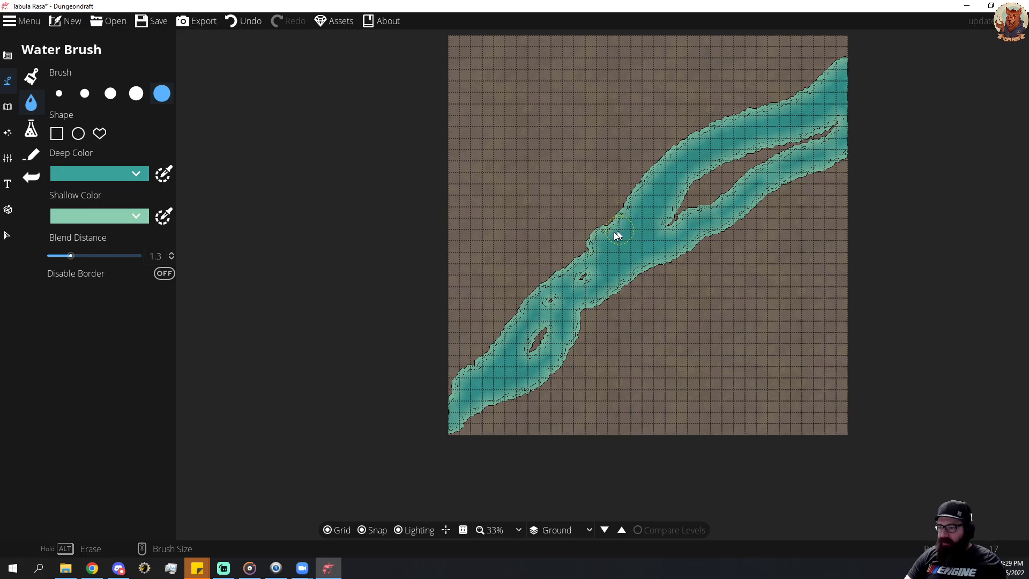
drag(569, 257, 514, 303)
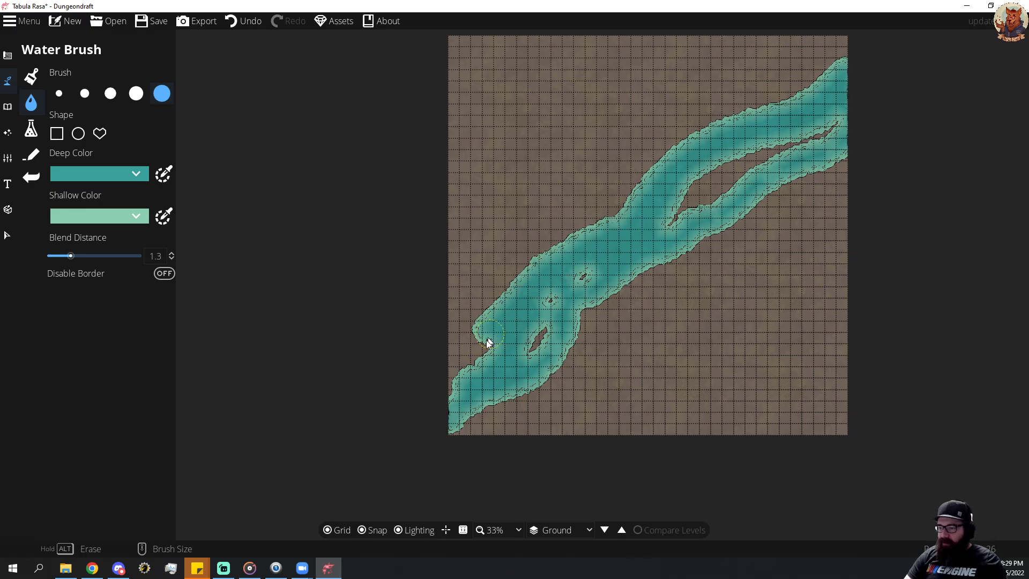
drag(487, 340, 472, 378)
mouse_move(488, 414)
mouse_down()
mouse_move(469, 379)
mouse_move(441, 396)
mouse_move(467, 409)
mouse_up()
Widen the river's lower bank from the map's right edge to the lower-left corner, leaving small islands and smoothing the shoreline.
mouse_move(654, 254)
mouse_down()
mouse_move(702, 251)
mouse_move(821, 212)
mouse_up()
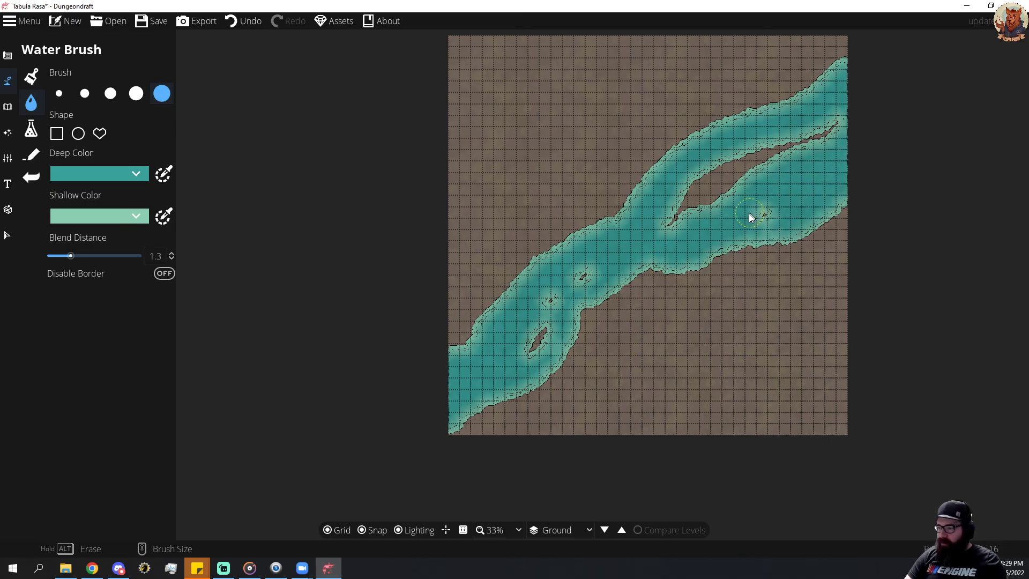
mouse_move(751, 214)
mouse_down()
mouse_move(744, 236)
mouse_move(714, 258)
mouse_move(635, 284)
mouse_move(591, 340)
mouse_move(454, 437)
mouse_move(555, 392)
mouse_up()
drag(479, 427, 485, 399)
drag(485, 328, 453, 321)
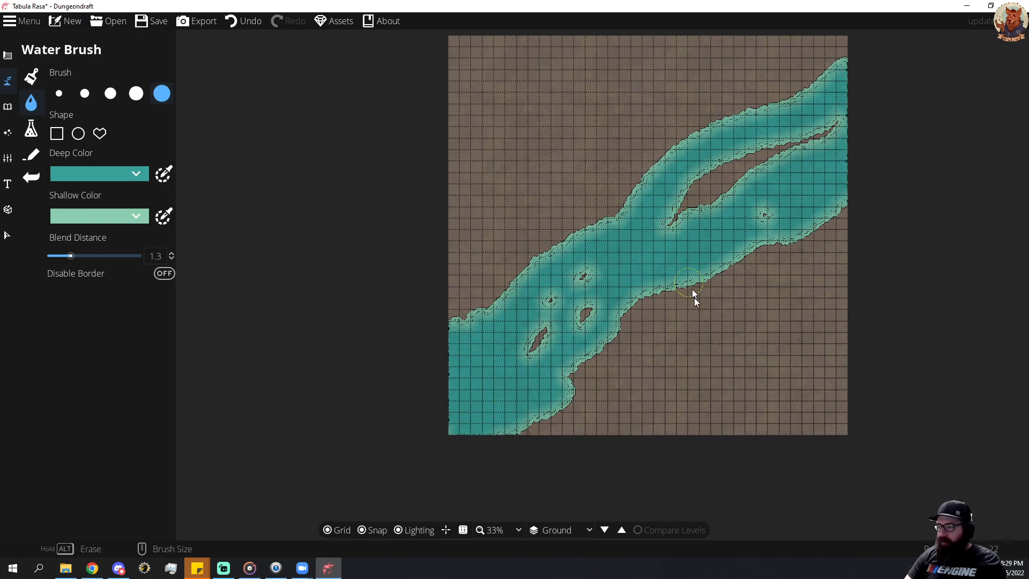
drag(562, 391, 606, 345)
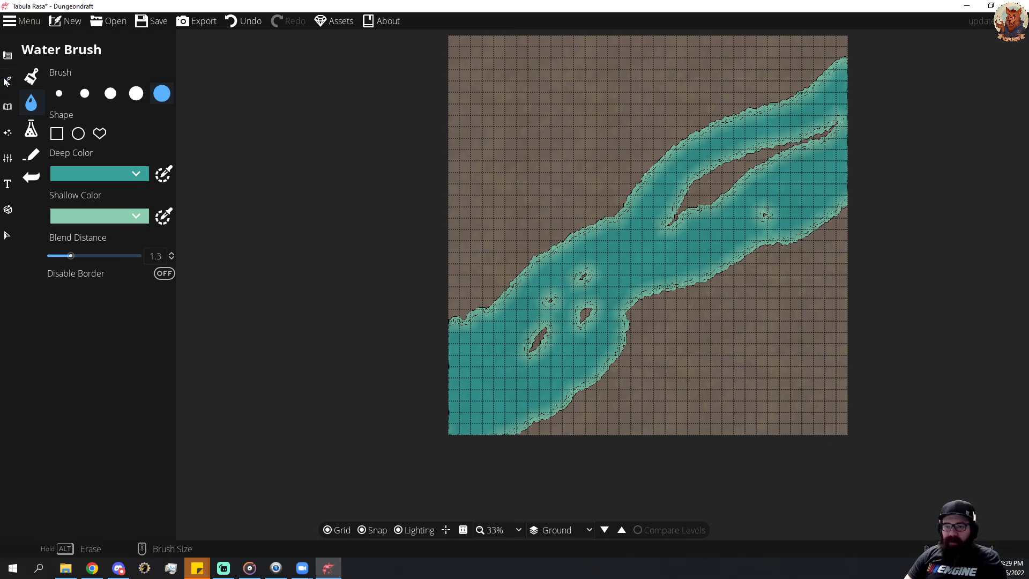
Compare the Mountain, Rainforest and Settlement biomes with the Terrain Brush and choose Rainforest.
click(37, 81)
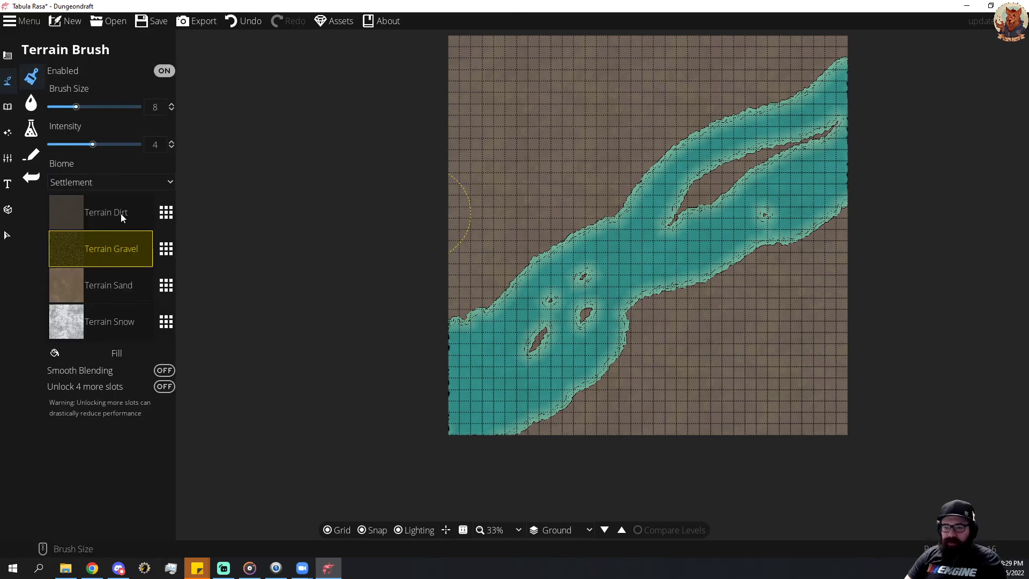
click(130, 179)
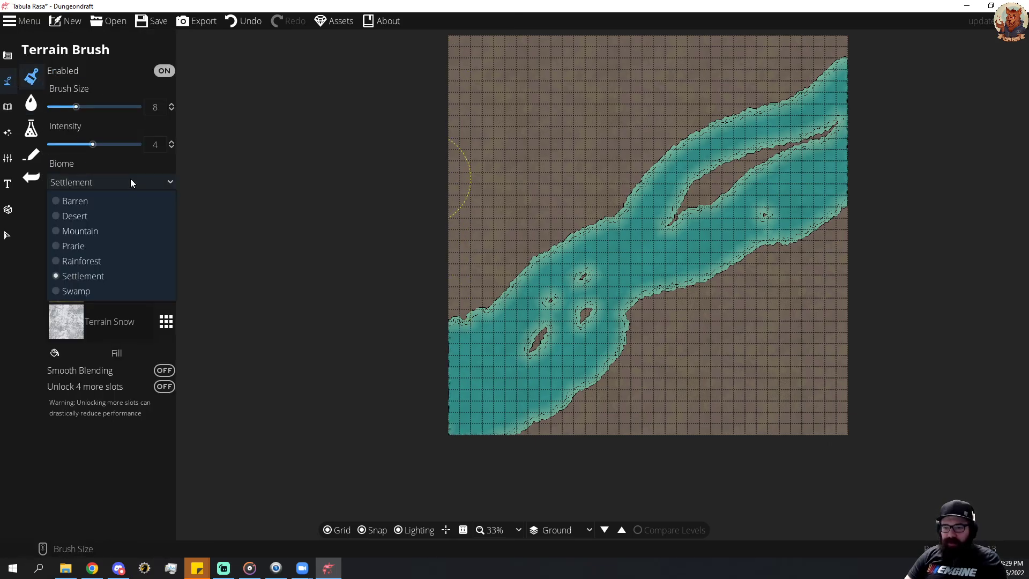
click(95, 232)
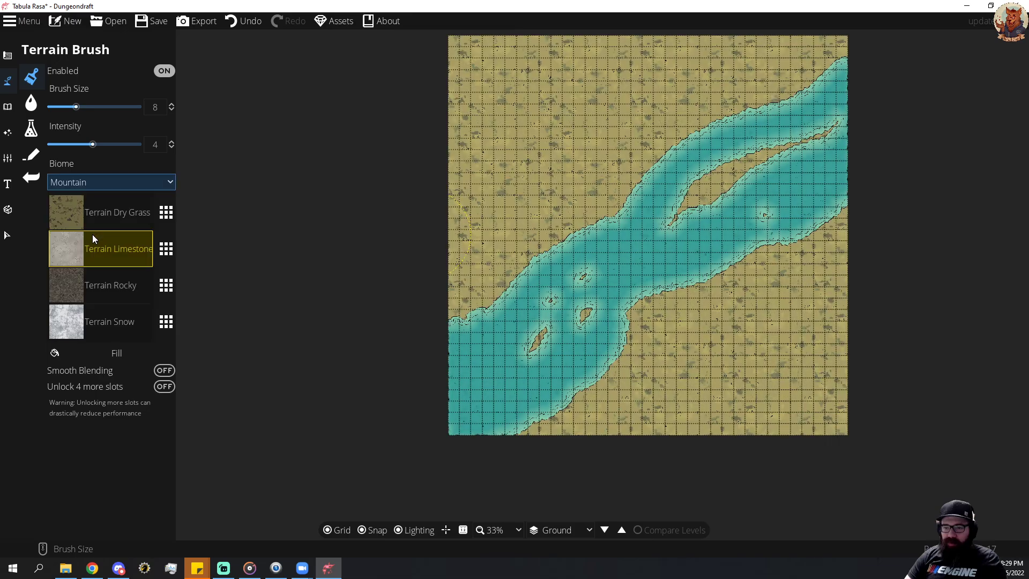
click(127, 179)
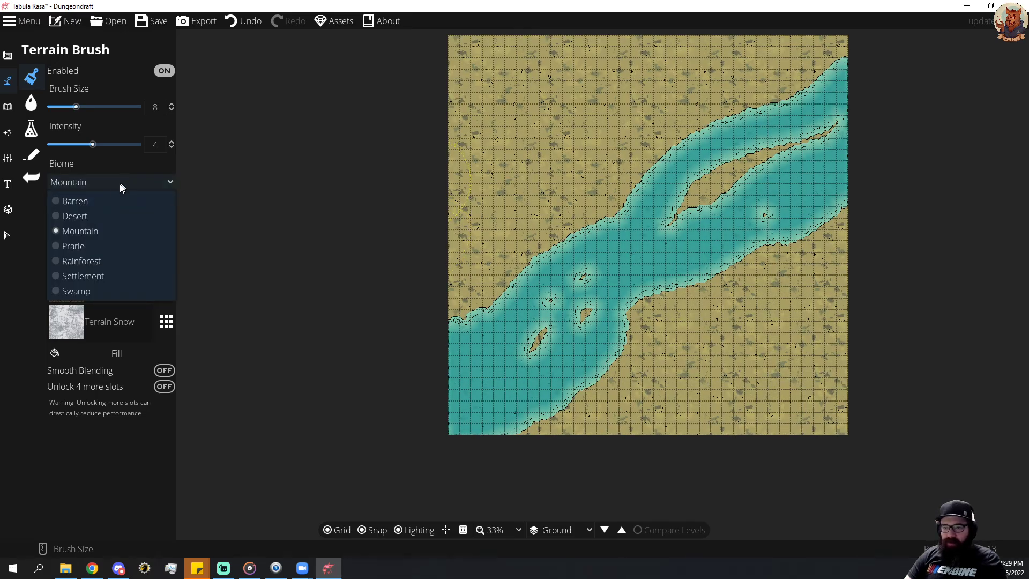
click(99, 261)
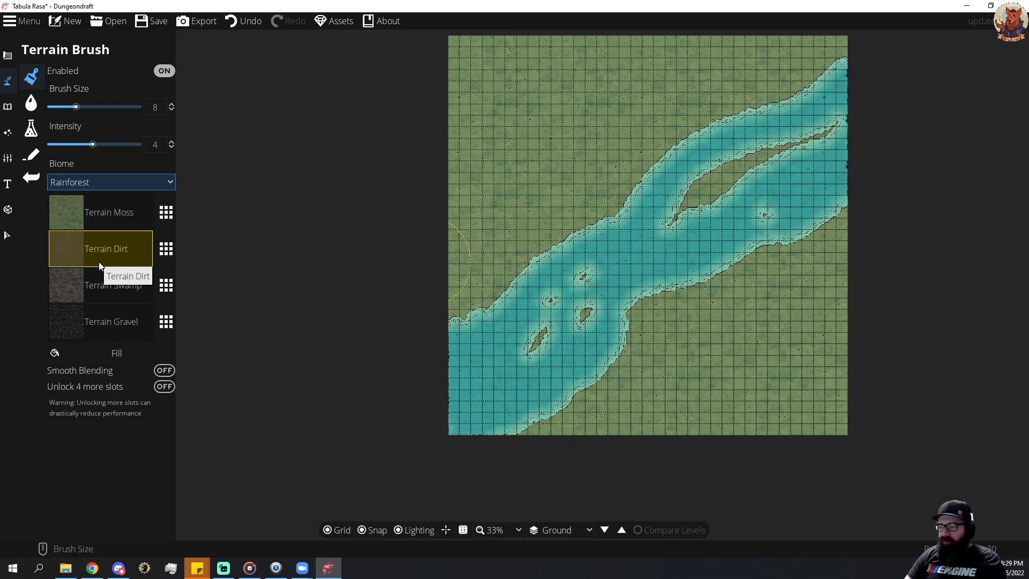
click(106, 184)
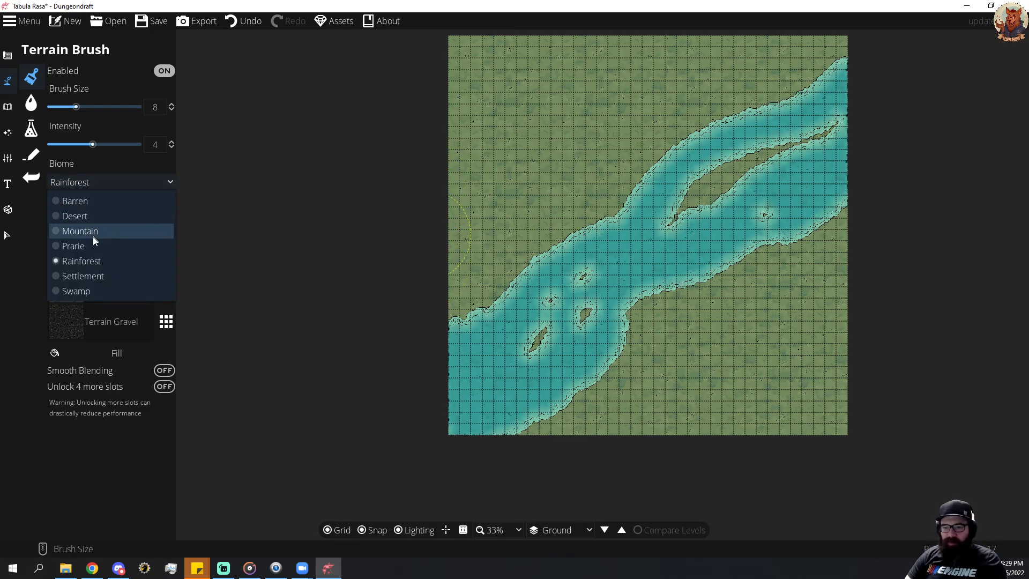
click(108, 276)
click(105, 180)
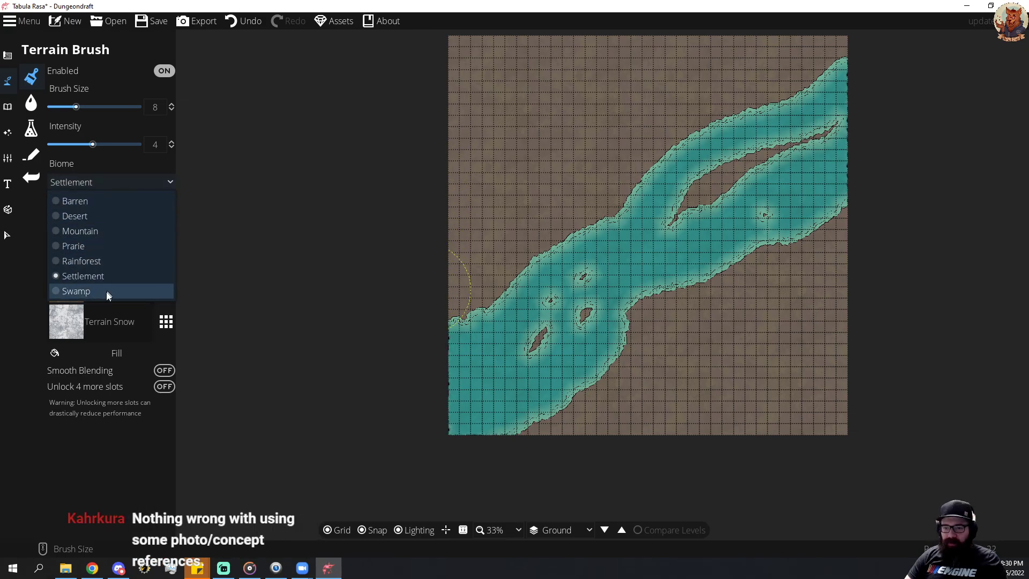
click(101, 261)
Replace the Terrain Gravel slot of the Rainforest biome with Terrain Grass.
click(105, 213)
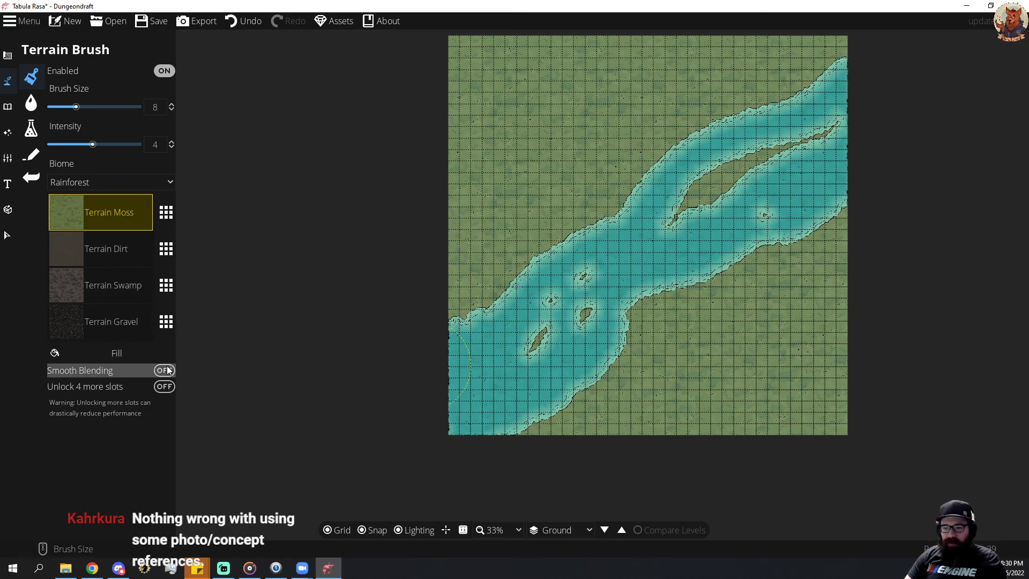
click(165, 321)
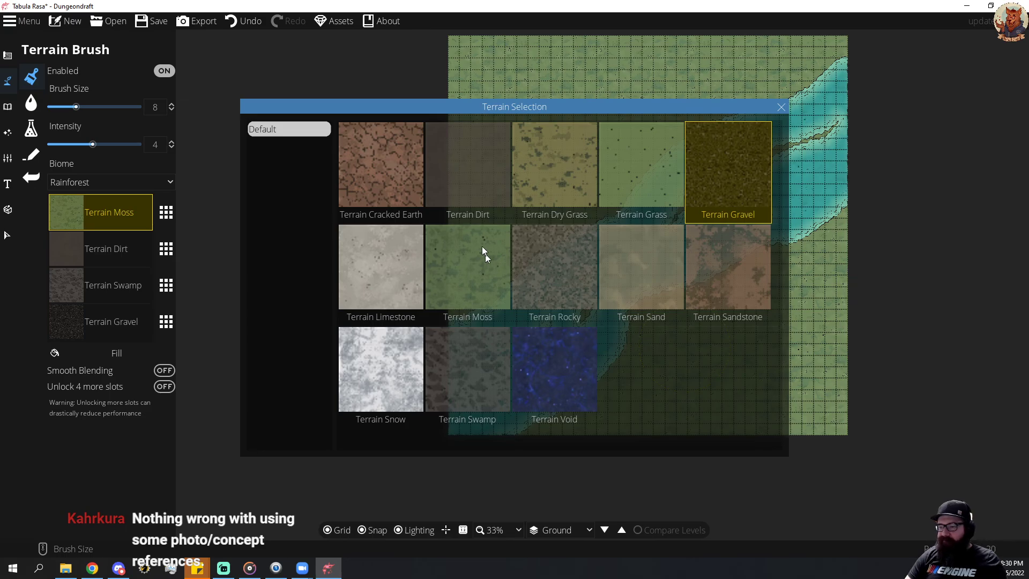
click(635, 158)
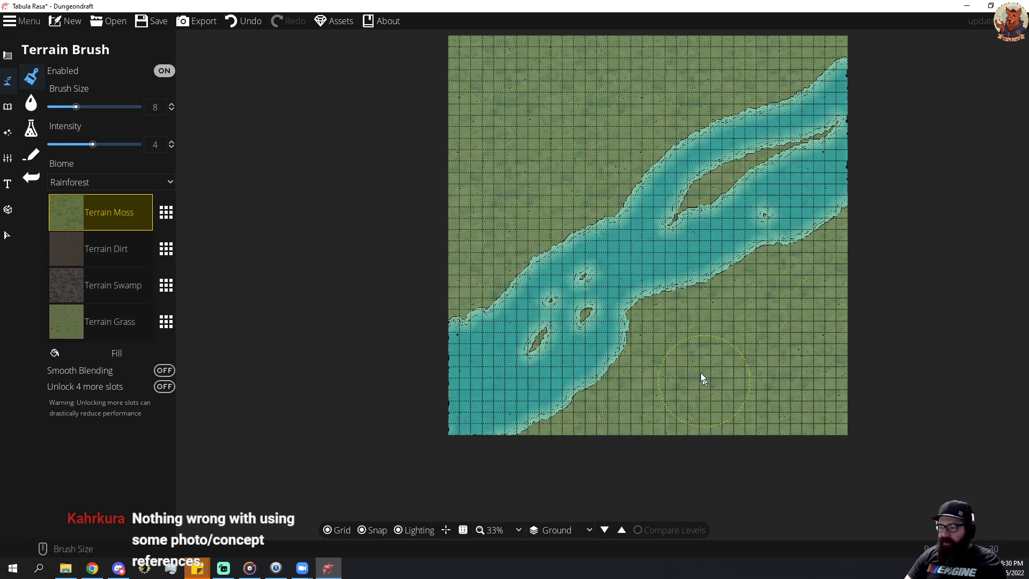
Paint Terrain Grass along the river's lower bank, with brush size 6 toward the right edge and size 10 toward the bottom edge.
click(65, 324)
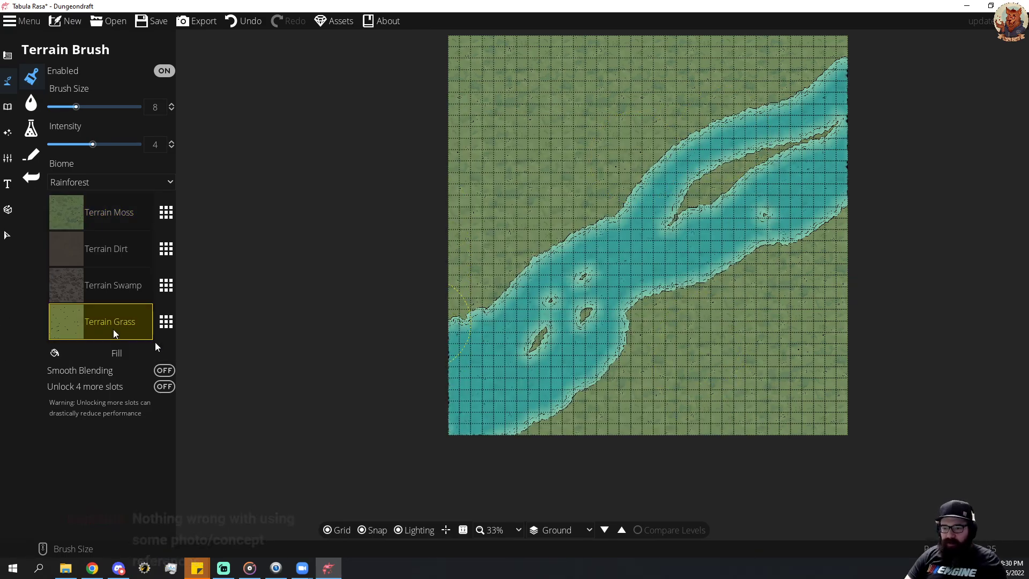
scroll(672, 371, down, 2)
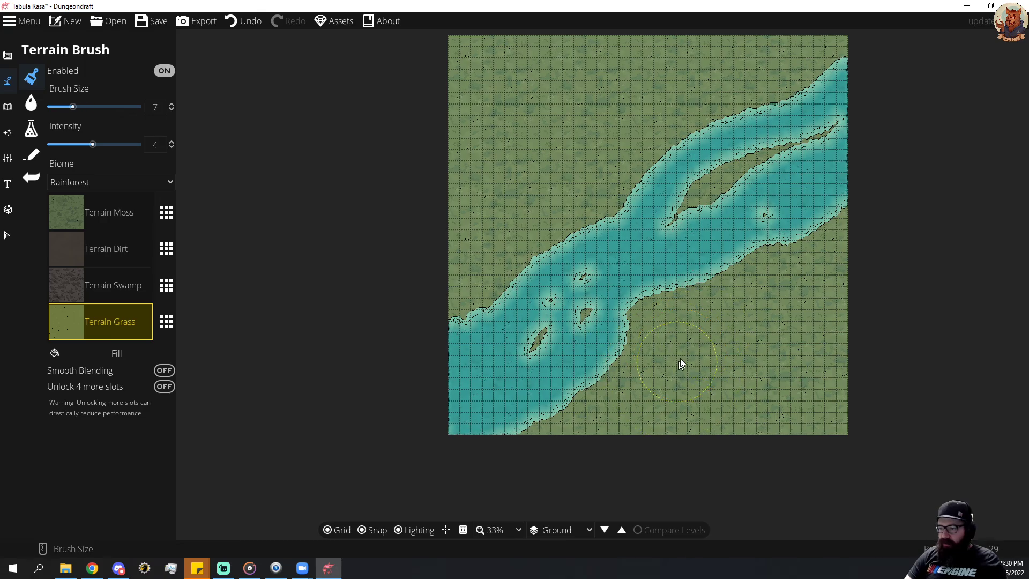
mouse_move(623, 355)
mouse_down()
mouse_move(703, 341)
mouse_move(661, 367)
mouse_move(646, 327)
mouse_move(674, 308)
mouse_move(634, 327)
mouse_up()
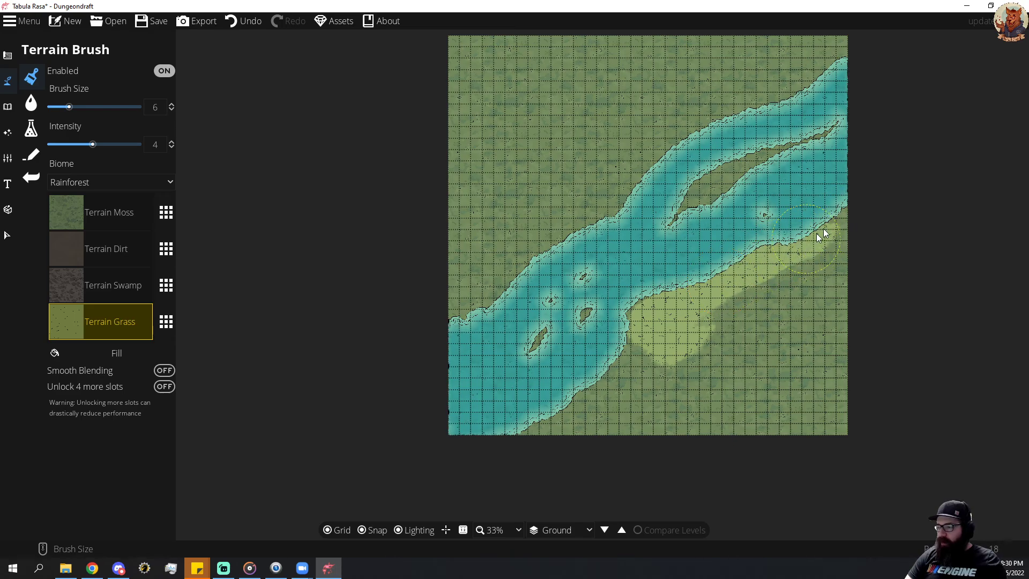
scroll(617, 336, up, 4)
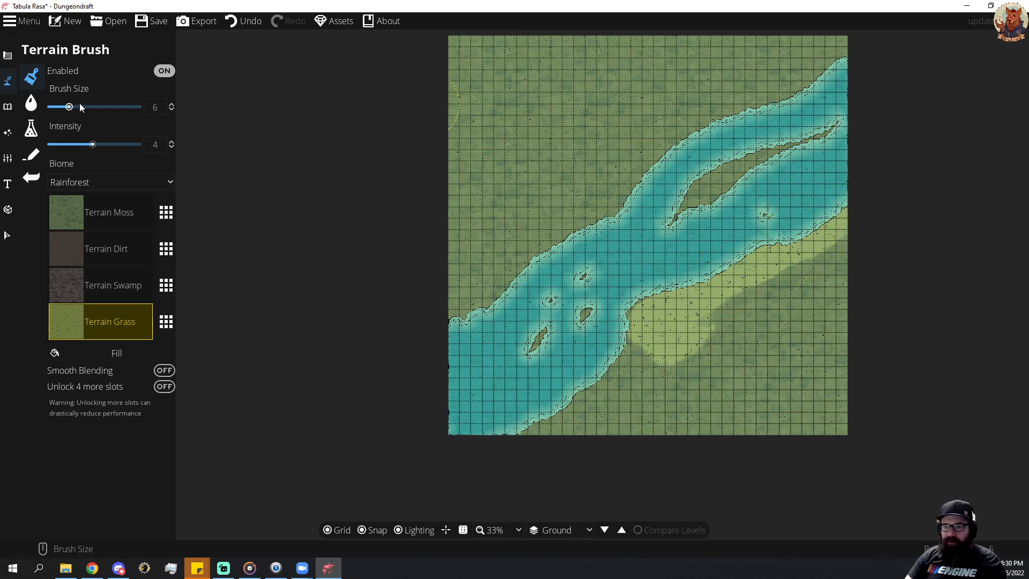
mouse_move(632, 347)
mouse_down()
mouse_move(668, 329)
mouse_move(583, 412)
mouse_move(542, 432)
mouse_move(551, 422)
mouse_up()
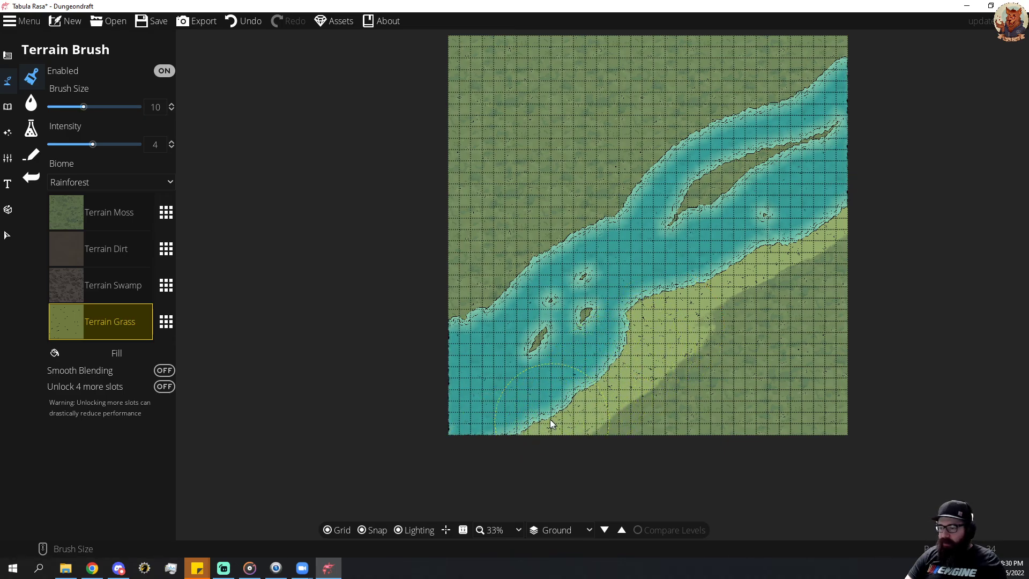
Set the terrain intensity to 2.6, widen the lower bank's grass strip, and paint Terrain Grass along the upper bank and on the long island.
drag(93, 144, 78, 144)
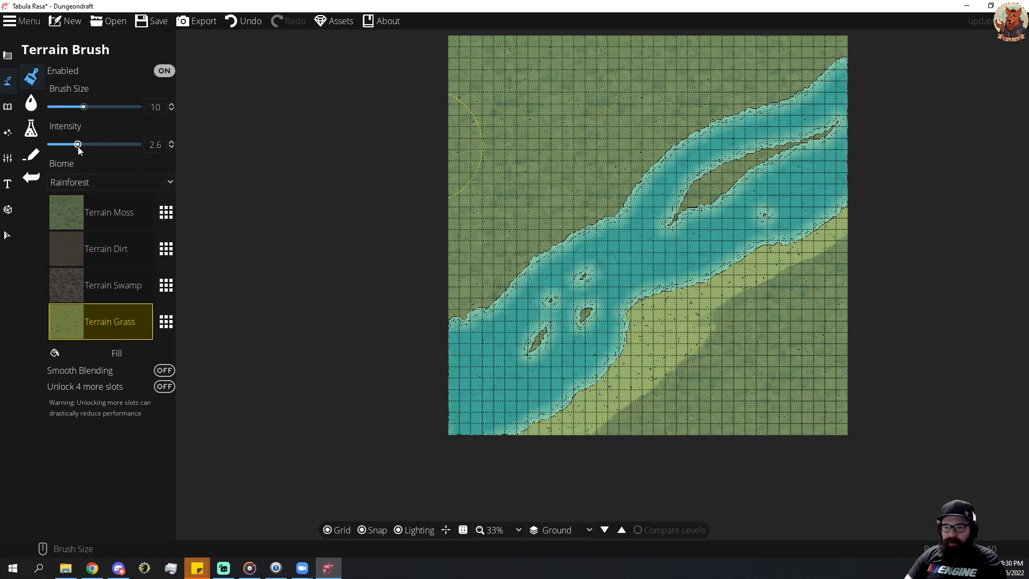
mouse_move(611, 420)
mouse_down()
mouse_move(684, 344)
mouse_move(709, 338)
mouse_move(826, 253)
mouse_move(753, 253)
mouse_move(744, 280)
mouse_move(642, 357)
mouse_move(619, 396)
mouse_up()
mouse_move(457, 321)
mouse_down()
mouse_move(478, 283)
mouse_move(476, 295)
mouse_move(543, 241)
mouse_move(621, 205)
mouse_move(636, 184)
mouse_move(630, 175)
mouse_move(695, 121)
mouse_move(735, 106)
mouse_move(766, 112)
mouse_move(847, 47)
mouse_up()
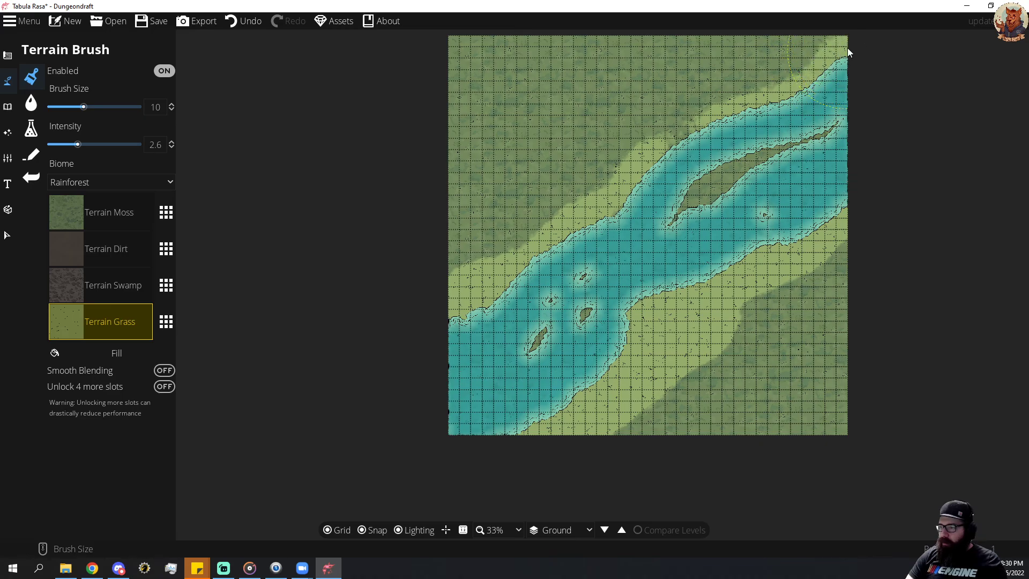
mouse_move(756, 166)
mouse_down()
mouse_move(697, 179)
mouse_move(671, 203)
mouse_move(680, 208)
mouse_move(752, 167)
mouse_move(734, 186)
mouse_up()
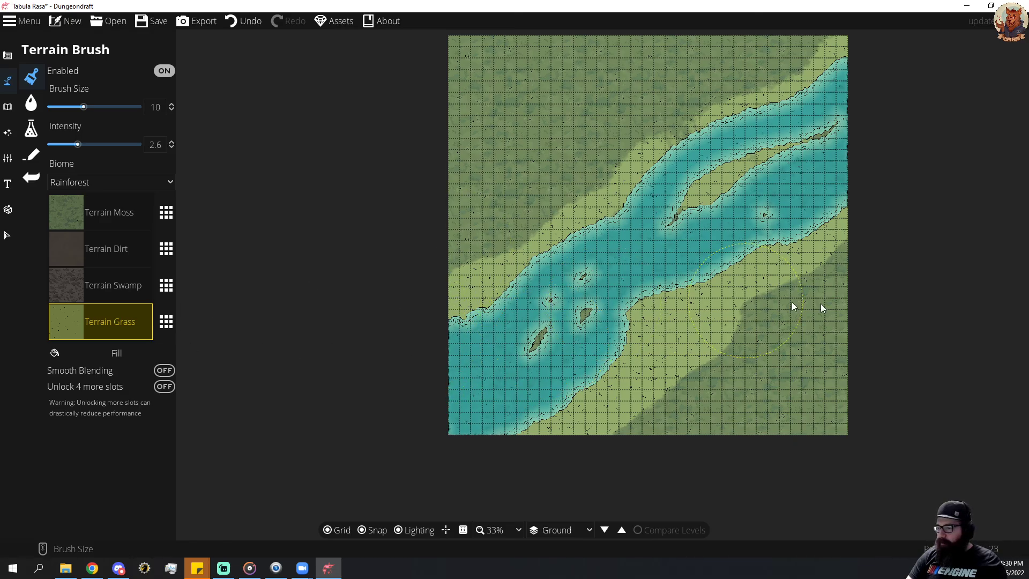
Paint Terrain Moss over the grass beside both river banks with brush sizes 3 to 5, leaving broken grass patches.
click(101, 211)
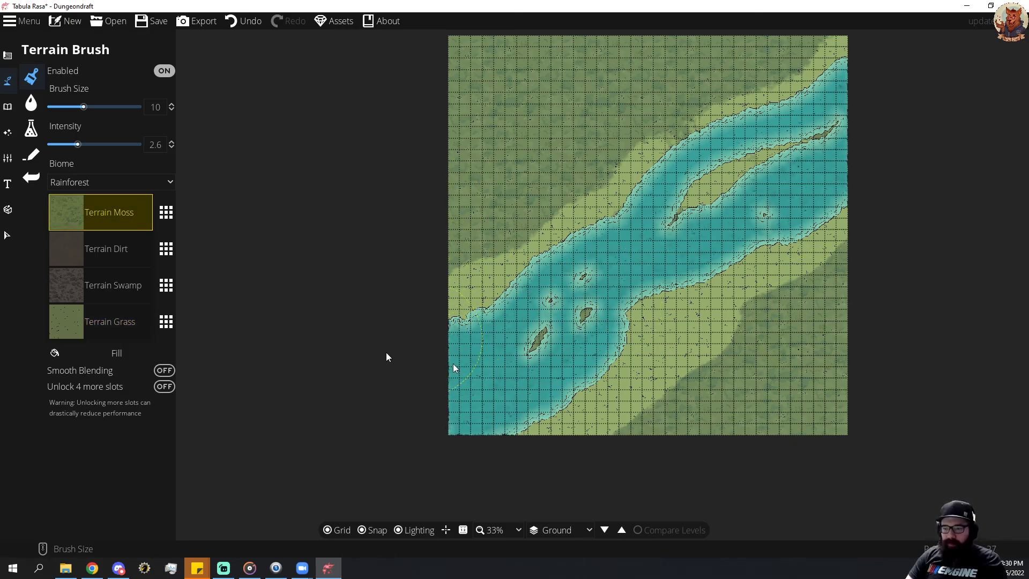
scroll(552, 399, down, 7)
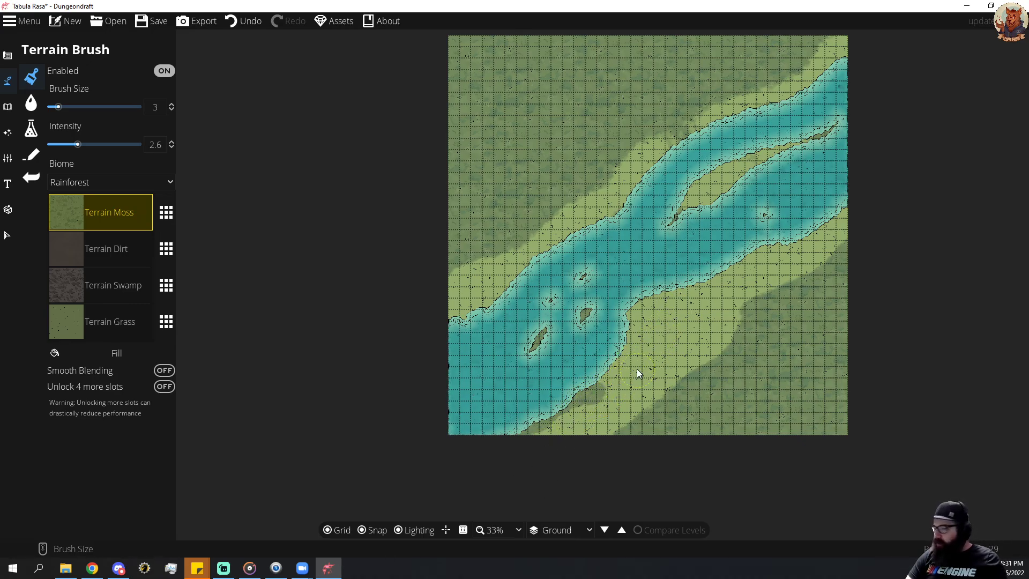
scroll(619, 378, up, 2)
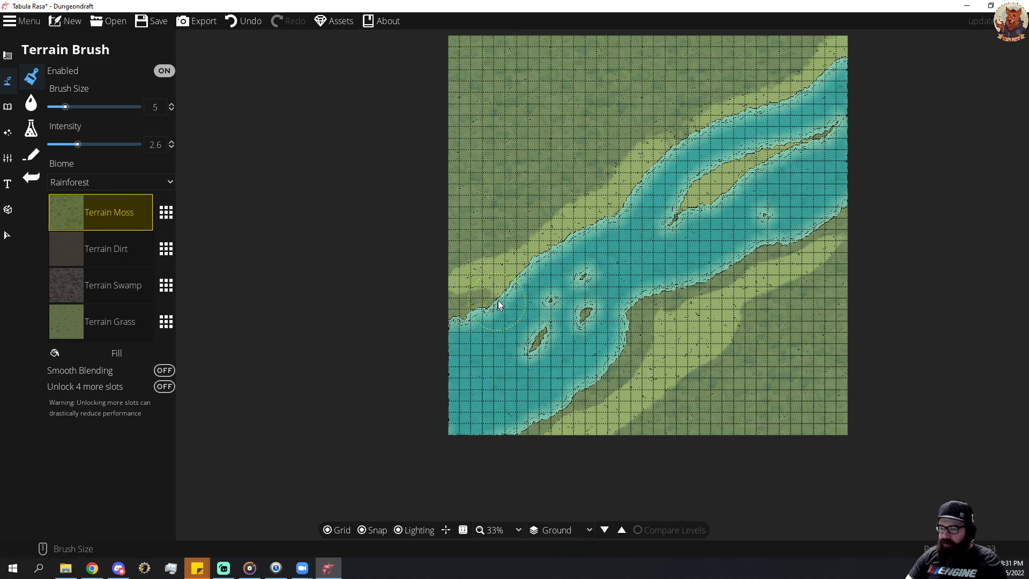
drag(513, 265, 606, 204)
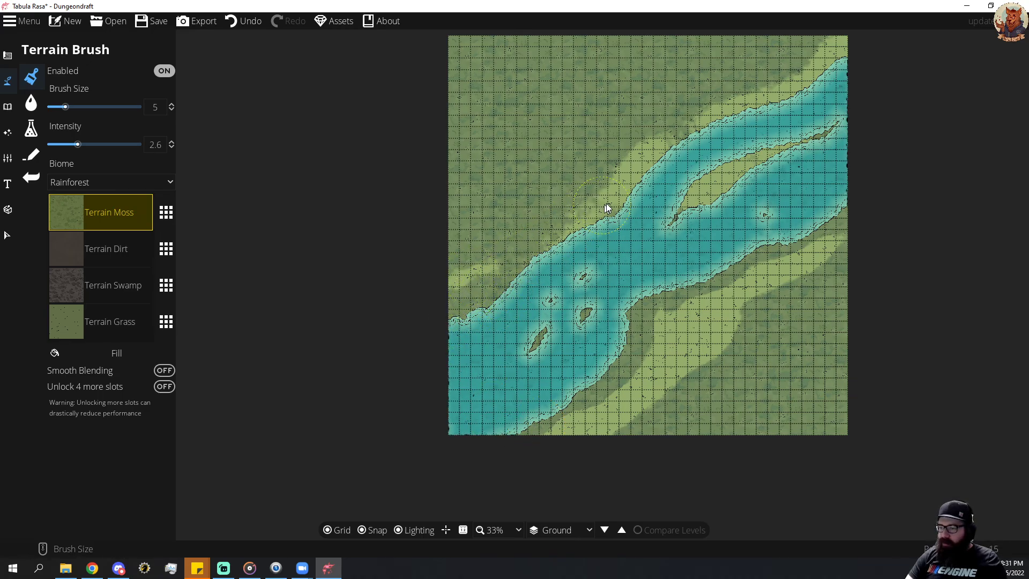
drag(722, 111, 823, 72)
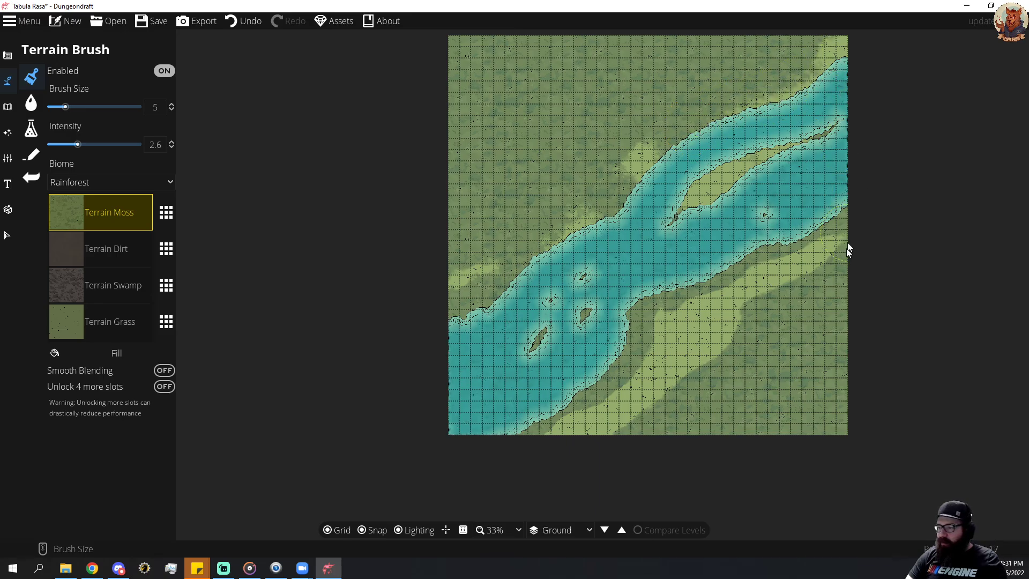
Paint Terrain Grass over the moss on both sides of the river, starting at brush size 5 and covering the large areas at size 14.
click(95, 321)
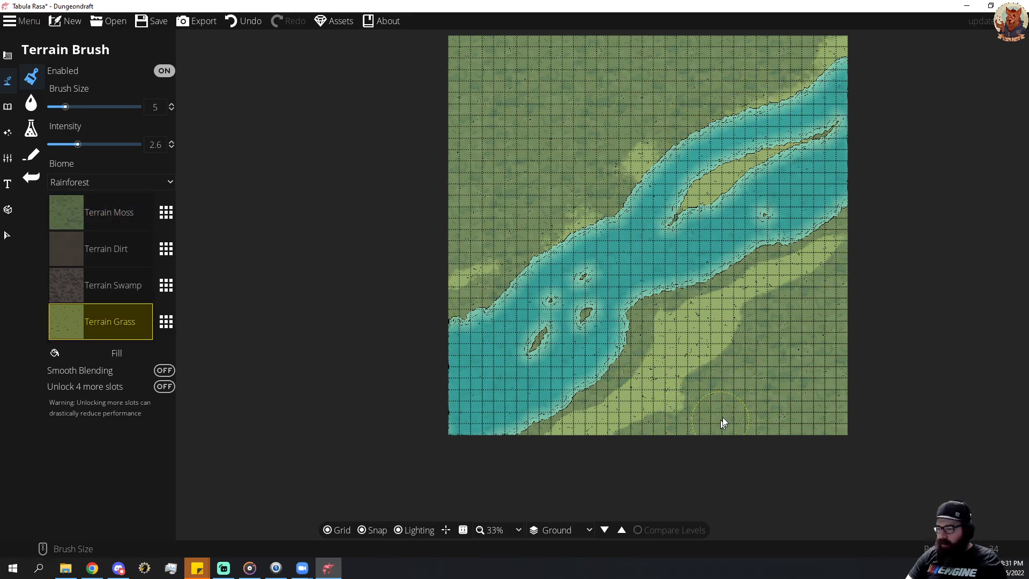
mouse_move(696, 416)
mouse_down()
mouse_move(628, 415)
mouse_move(762, 379)
mouse_move(821, 331)
mouse_move(712, 433)
mouse_move(783, 395)
mouse_up()
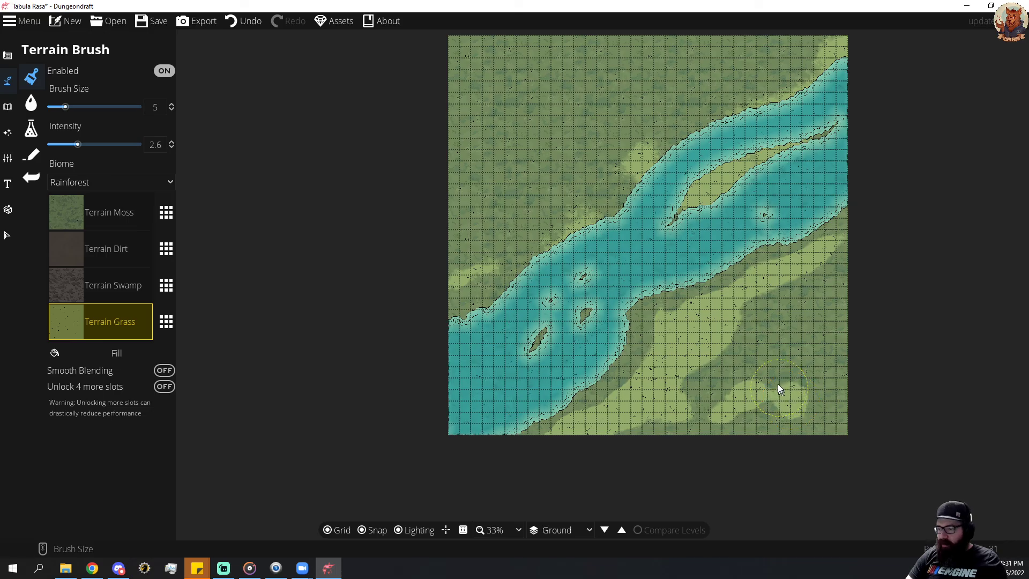
scroll(778, 384, up, 9)
mouse_move(775, 375)
mouse_down()
mouse_move(781, 346)
mouse_move(842, 303)
mouse_up()
mouse_move(851, 396)
mouse_down()
mouse_move(820, 429)
mouse_move(701, 429)
mouse_move(739, 420)
mouse_move(469, 254)
mouse_move(455, 92)
mouse_move(525, 49)
mouse_move(523, 149)
mouse_move(535, 200)
mouse_move(423, 294)
mouse_move(459, 99)
mouse_move(596, 63)
mouse_move(611, 77)
mouse_move(704, 62)
mouse_move(774, 35)
mouse_move(695, 48)
mouse_move(592, 112)
mouse_move(579, 161)
mouse_up()
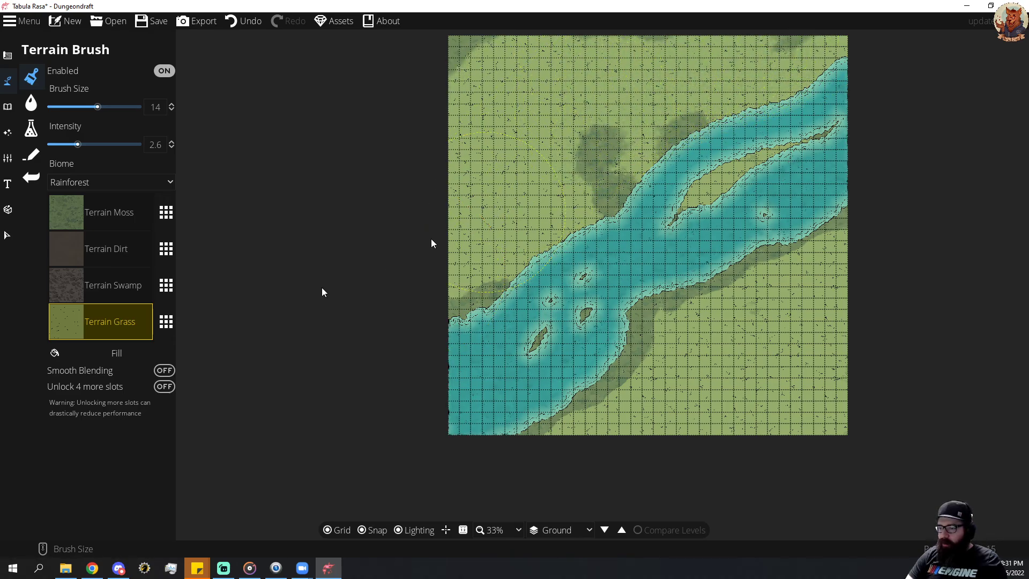
Paint a Terrain Moss strip along the river's upper bank toward the map's right edge with brush size 5.
click(100, 213)
scroll(504, 298, down, 9)
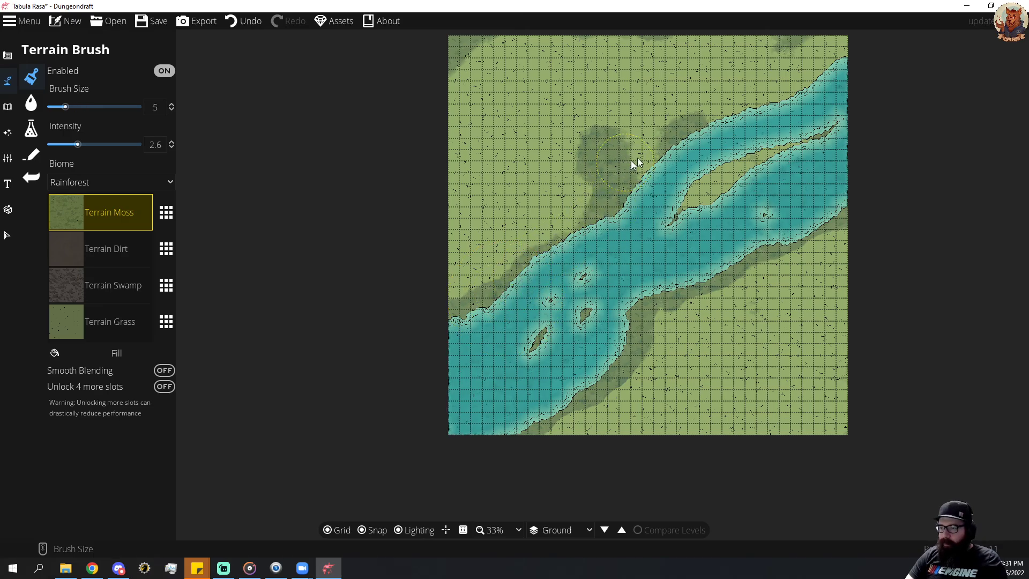
mouse_move(634, 163)
mouse_down()
mouse_move(697, 126)
mouse_move(770, 105)
mouse_up()
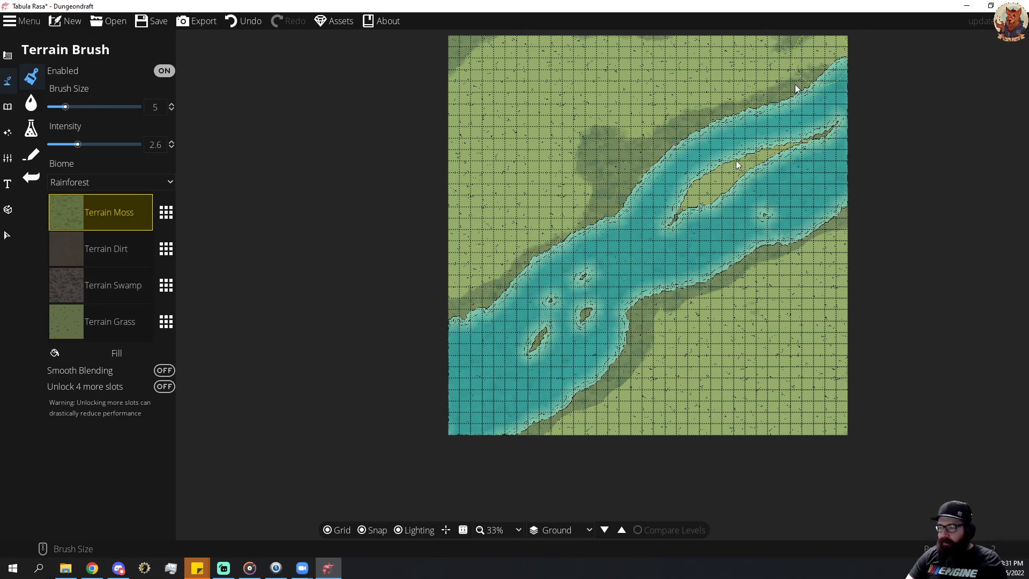
Paint a narrow Terrain Dirt strip along the river's entire lower bank with brush size 3.
click(104, 255)
scroll(533, 431, down, 4)
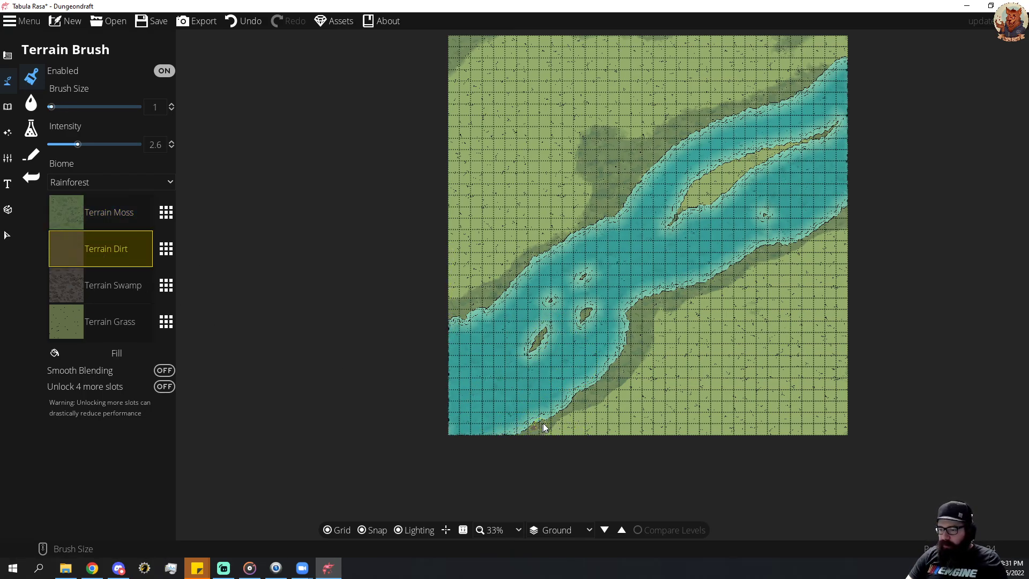
scroll(536, 435, up, 2)
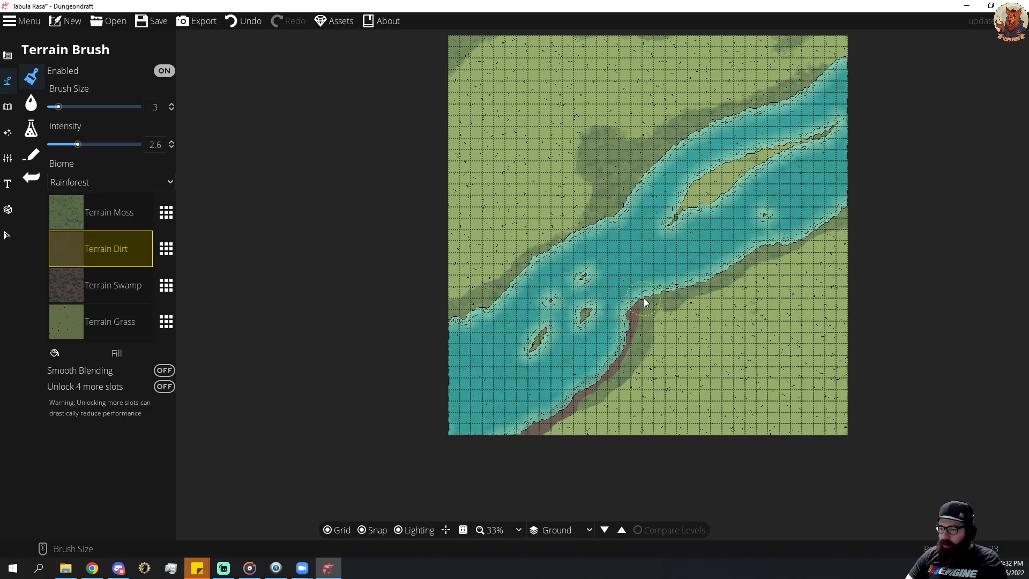
drag(645, 303, 654, 294)
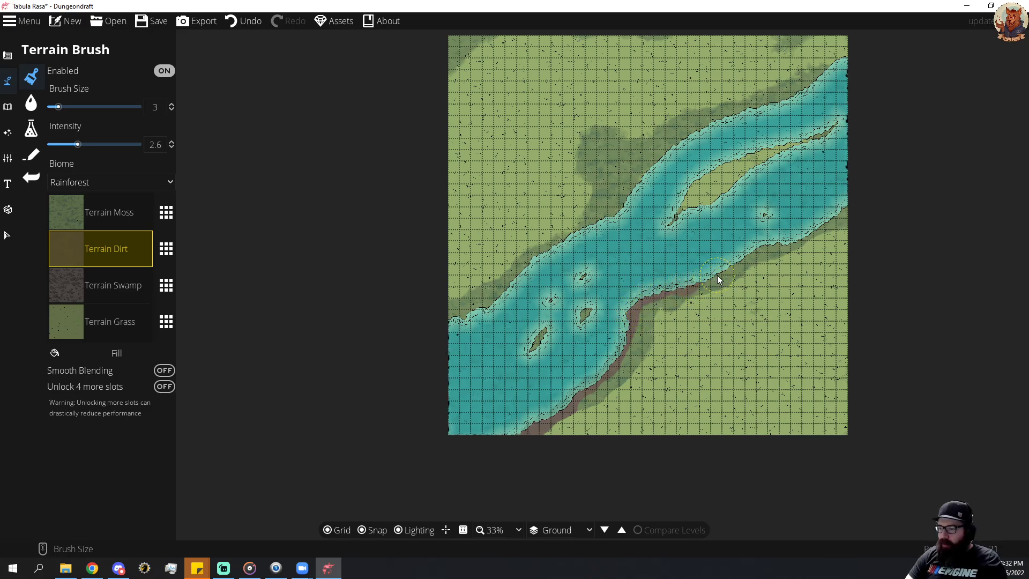
mouse_move(734, 273)
mouse_down()
mouse_move(770, 247)
mouse_move(839, 226)
mouse_up()
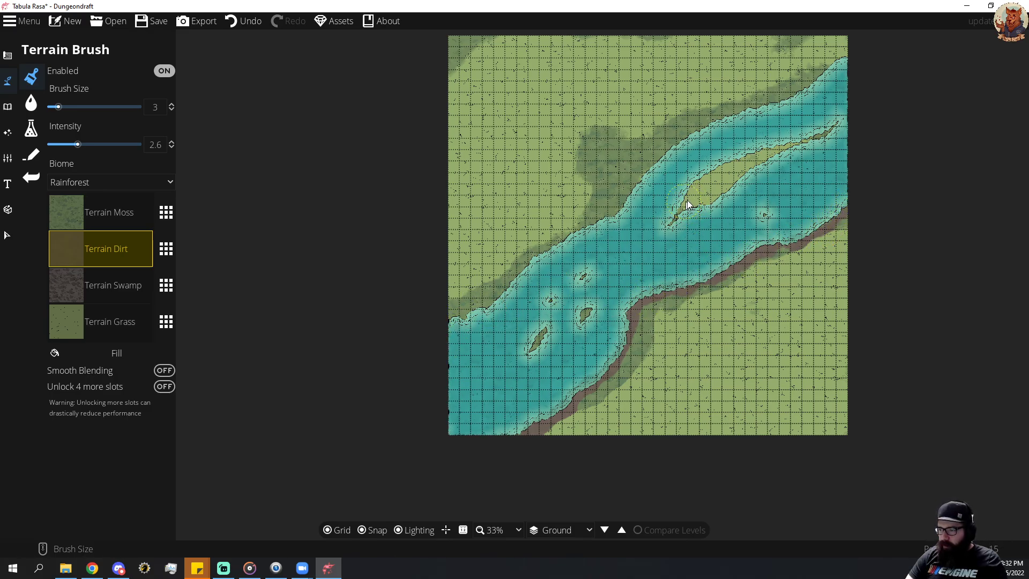
Cover the long river island with Terrain Dirt and paint a dirt strip along the whole upper bank.
drag(685, 198, 690, 188)
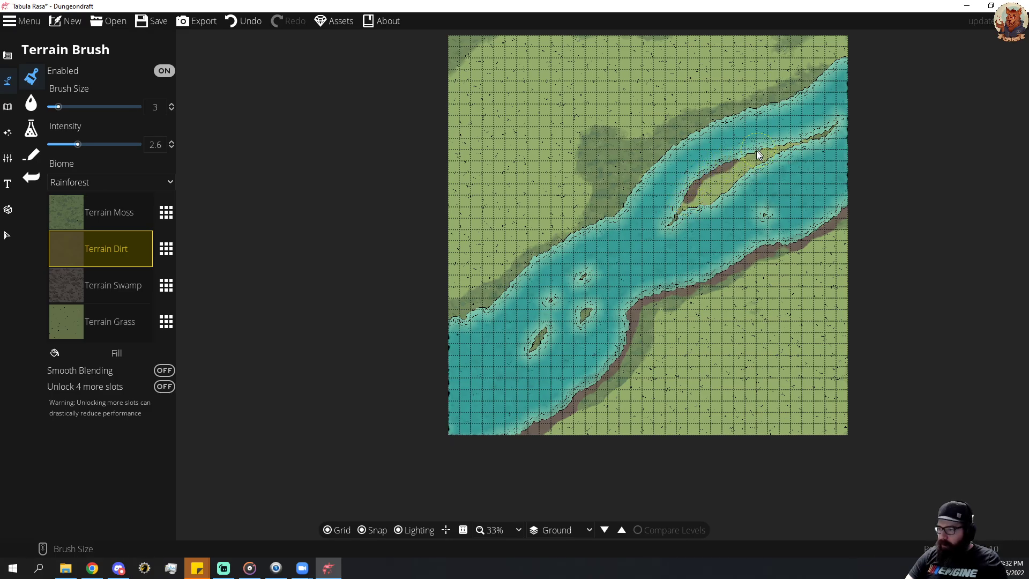
drag(759, 152, 824, 138)
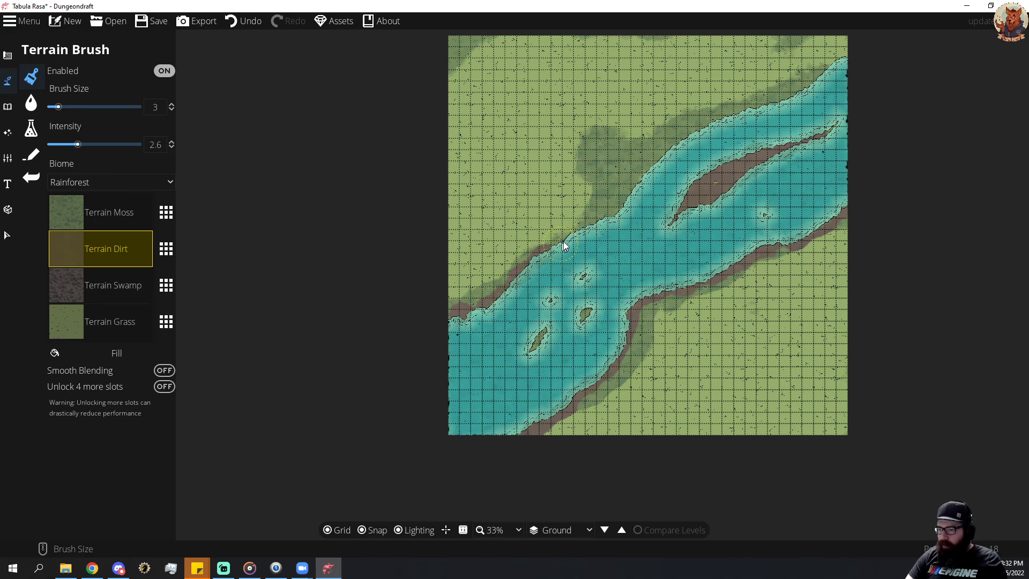
click(611, 215)
mouse_move(633, 194)
mouse_down()
mouse_move(685, 137)
mouse_move(616, 210)
mouse_move(714, 123)
mouse_move(691, 134)
mouse_move(746, 116)
mouse_up()
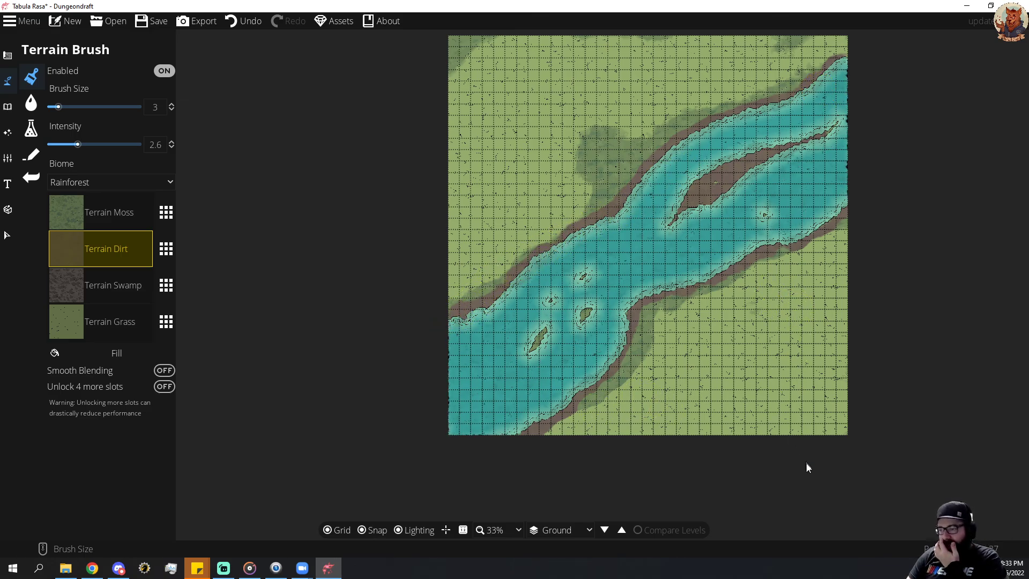
Paint Terrain Grass over the stray moss above the upper bank and touch up both banks' moss edges, using brush size 3.
click(79, 334)
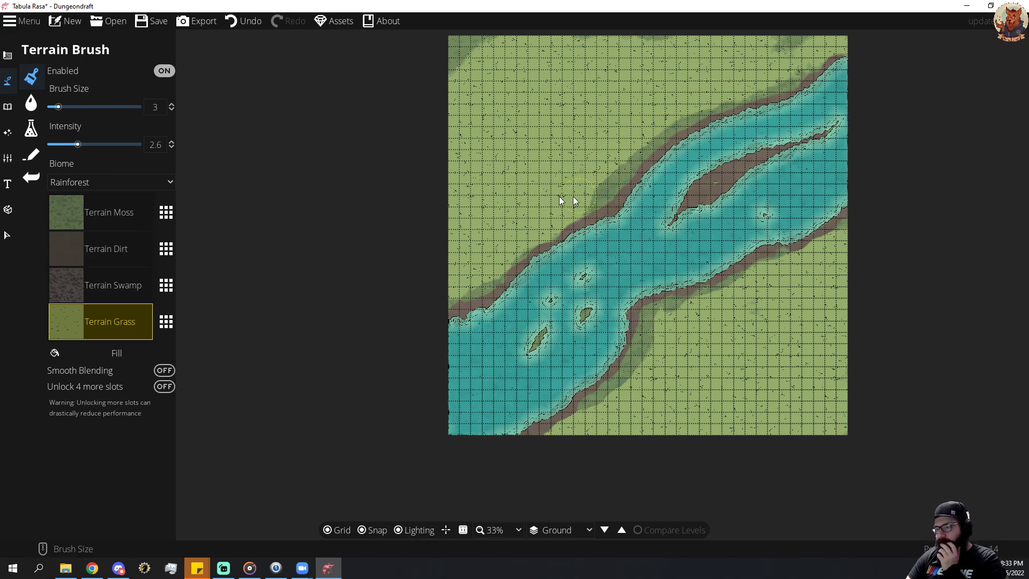
click(108, 213)
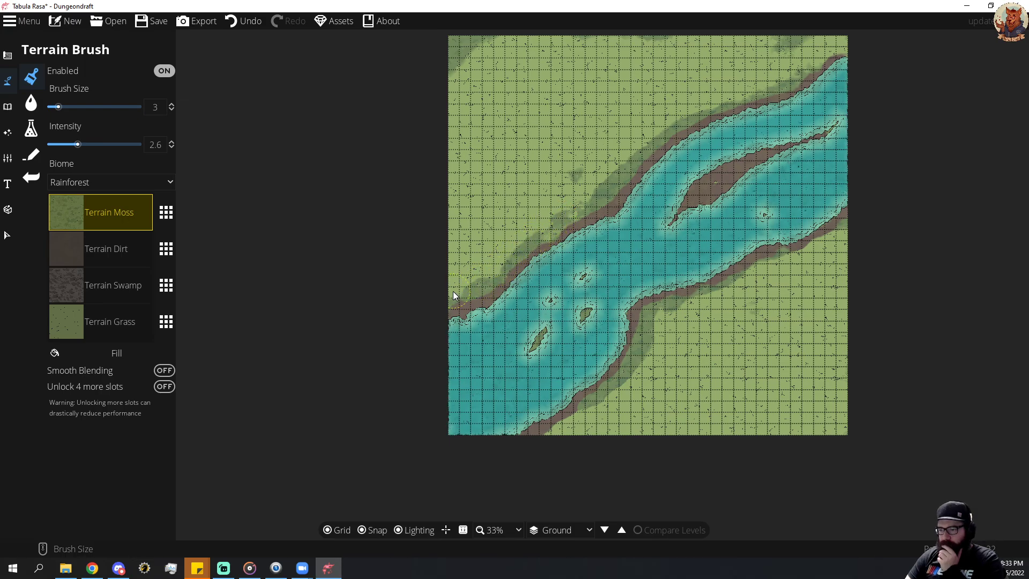
mouse_move(574, 428)
mouse_down()
mouse_move(550, 433)
mouse_move(588, 417)
mouse_up()
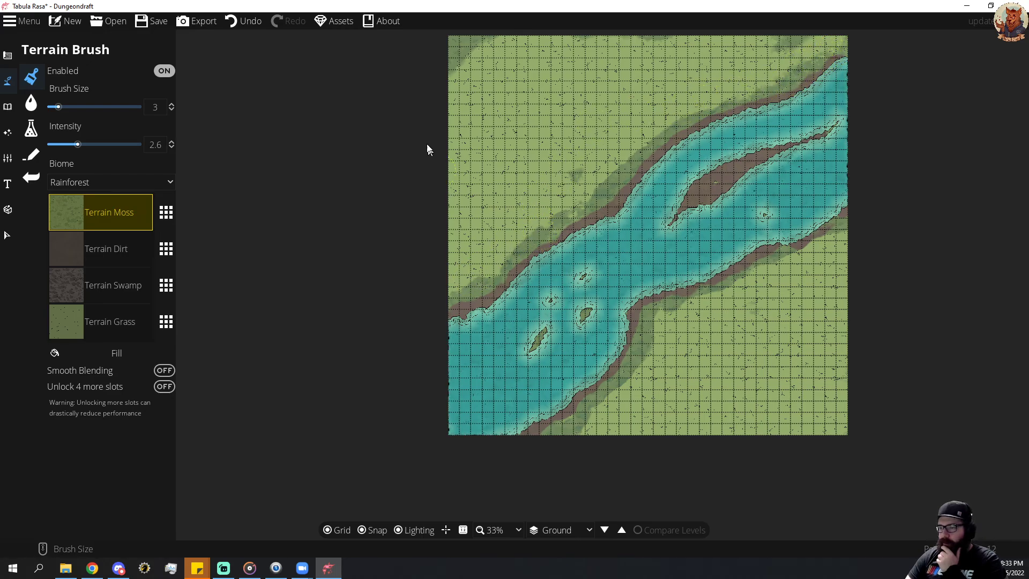
click(111, 320)
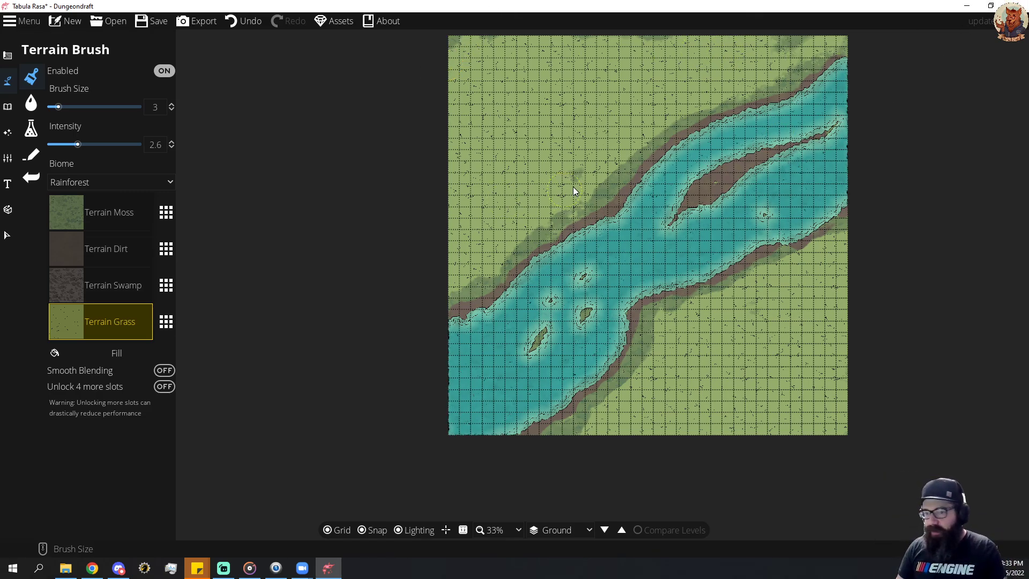
Find the spiky-leaved green foliage object in the object library and select it for use with the Scatter Tool.
click(10, 107)
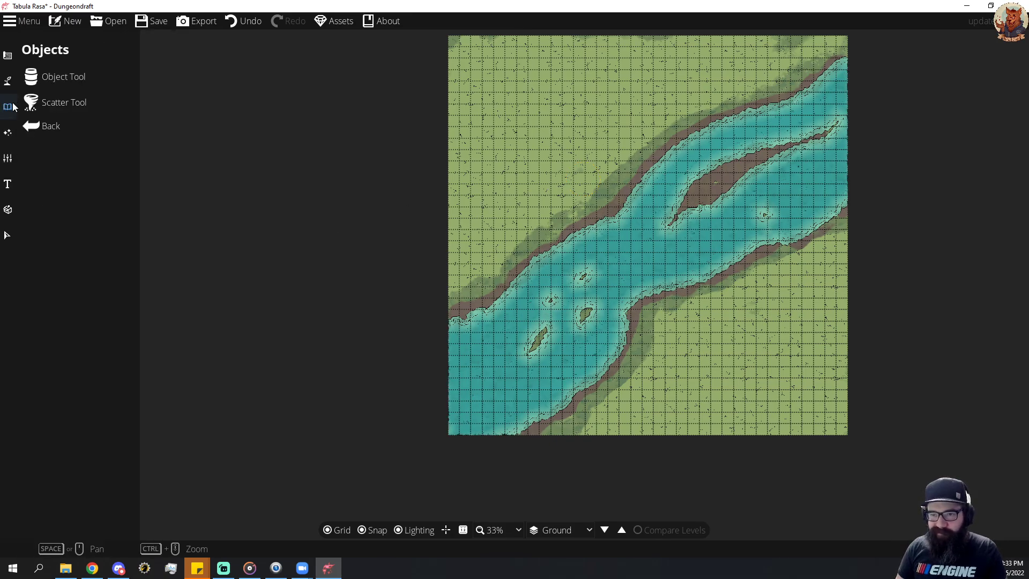
click(43, 84)
scroll(933, 300, down, 5)
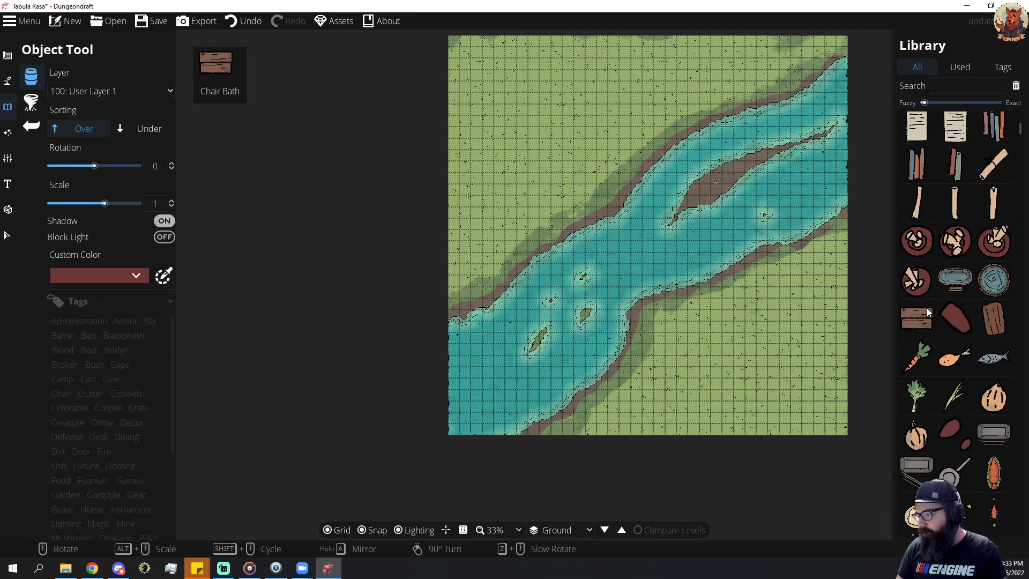
scroll(951, 321, down, 15)
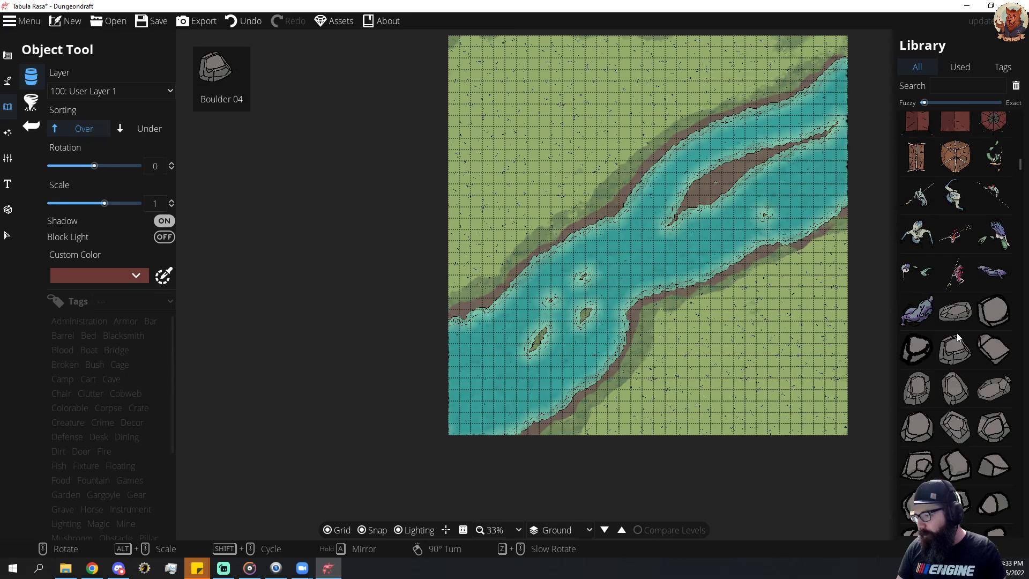
scroll(960, 343, down, 15)
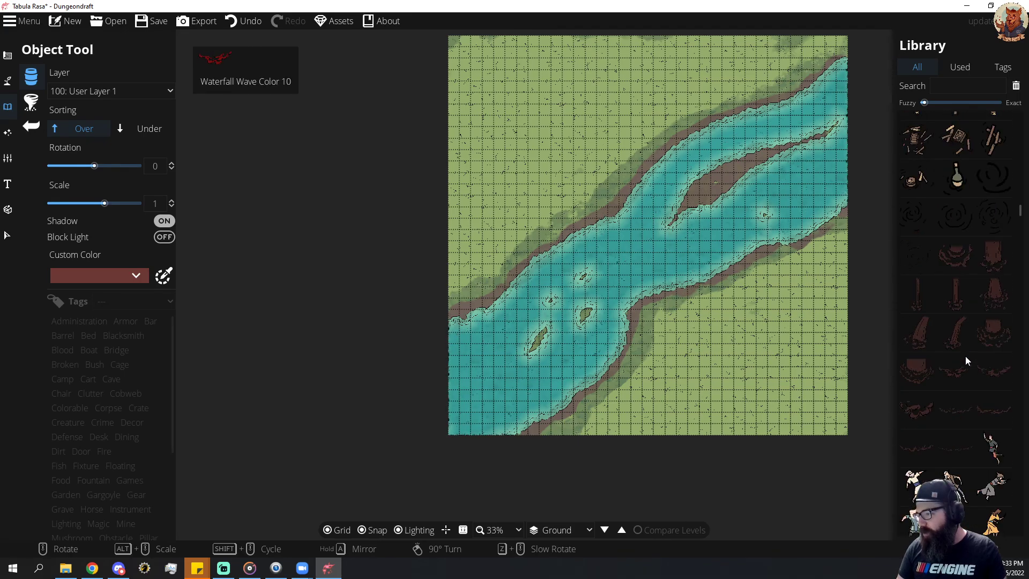
scroll(967, 368, down, 10)
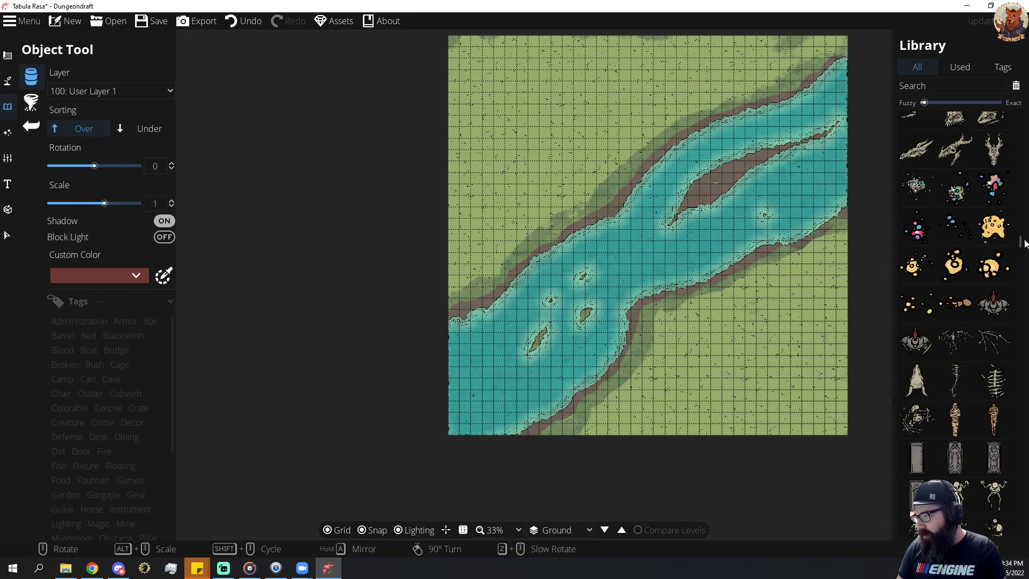
drag(1020, 244, 1013, 525)
click(917, 306)
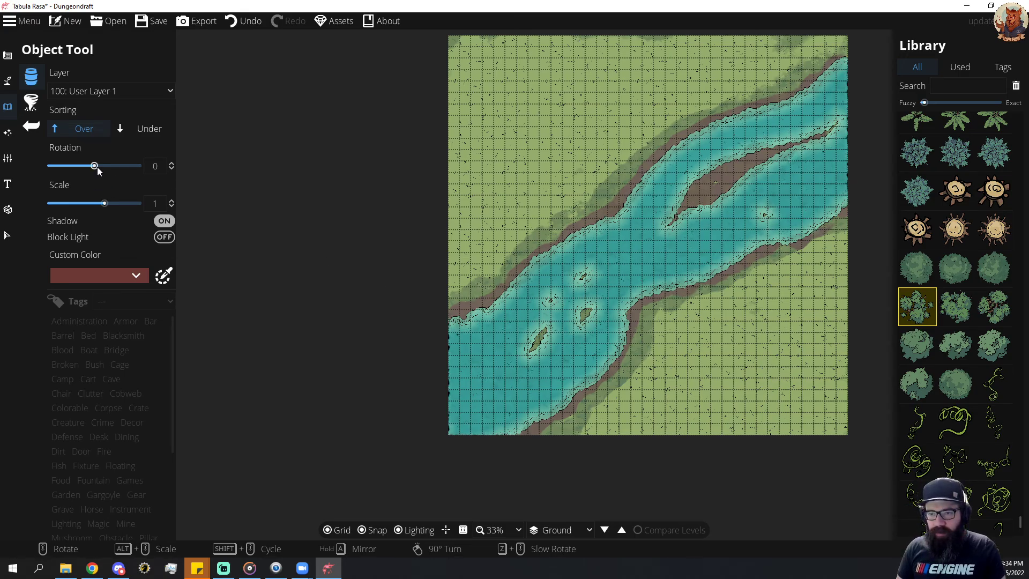
click(30, 104)
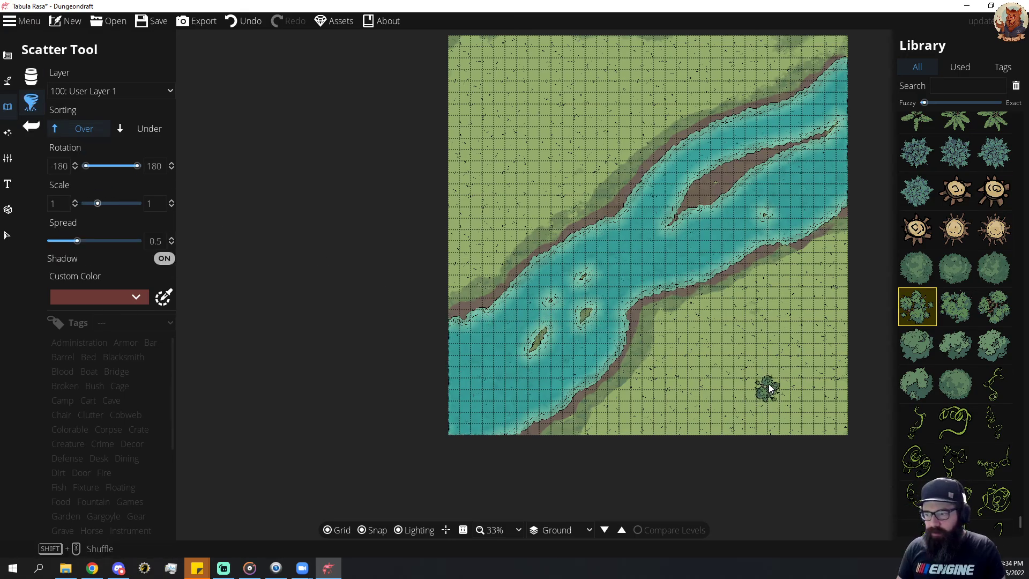
Scatter the foliage densely over the map's lower-right corner, from the bottom edge up to the right edge.
drag(816, 315, 823, 367)
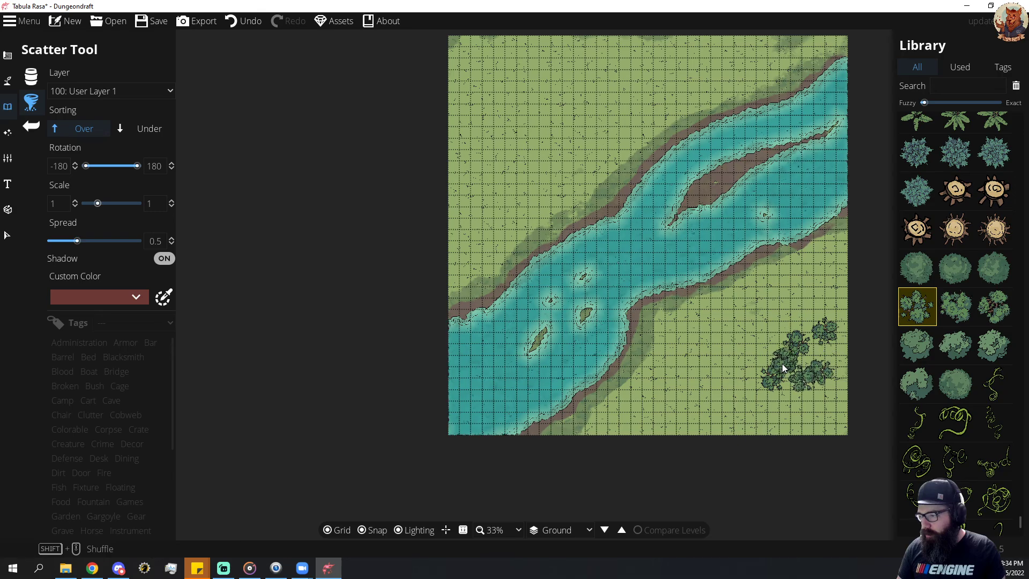
mouse_move(702, 410)
mouse_down()
mouse_move(716, 425)
mouse_move(750, 403)
mouse_up()
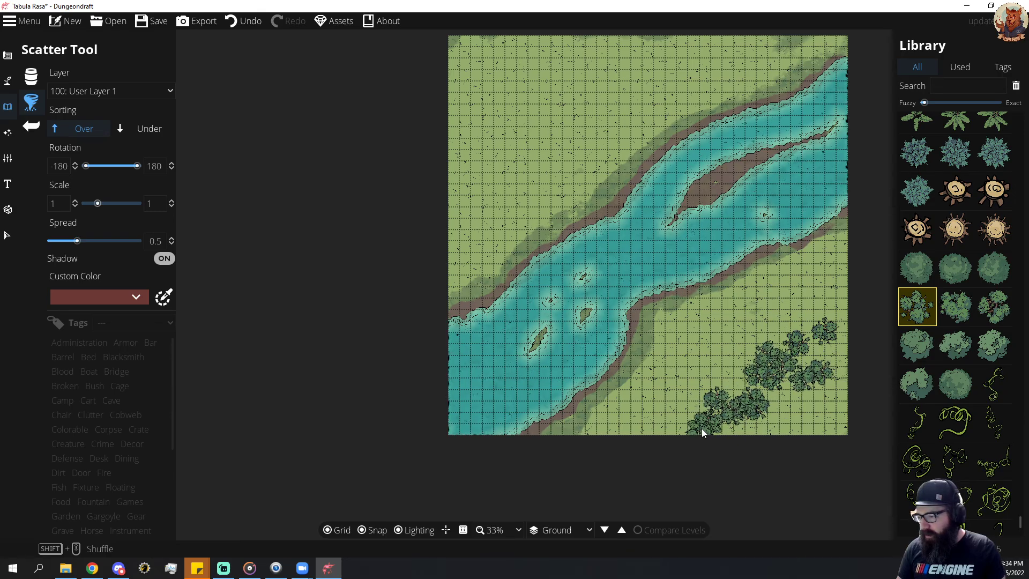
mouse_move(746, 445)
mouse_down()
mouse_move(770, 413)
mouse_move(795, 422)
mouse_move(764, 399)
mouse_move(803, 376)
mouse_move(850, 383)
mouse_move(831, 389)
mouse_move(836, 411)
mouse_move(823, 401)
mouse_move(808, 416)
mouse_move(772, 379)
mouse_move(707, 416)
mouse_up()
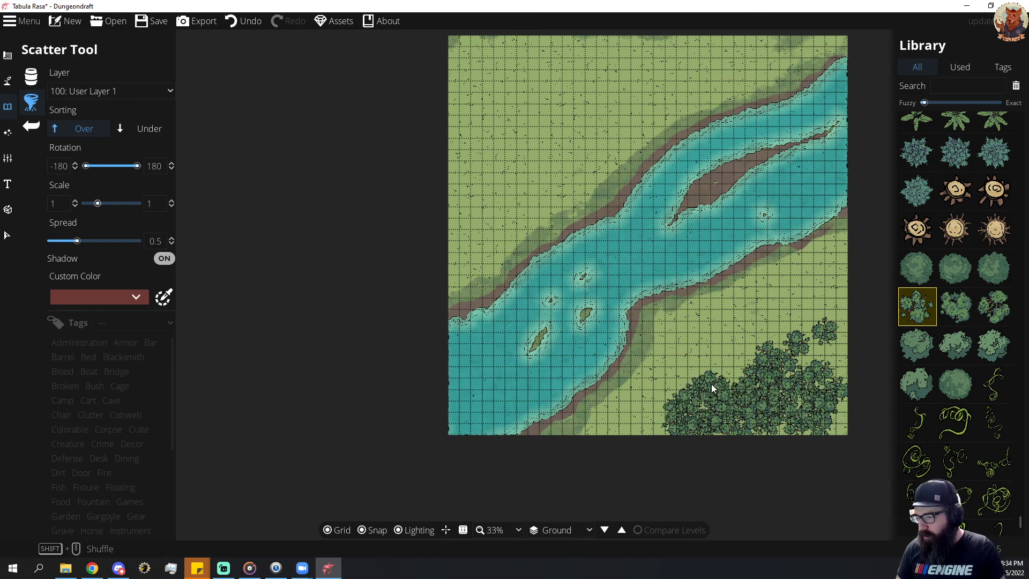
drag(811, 327, 840, 290)
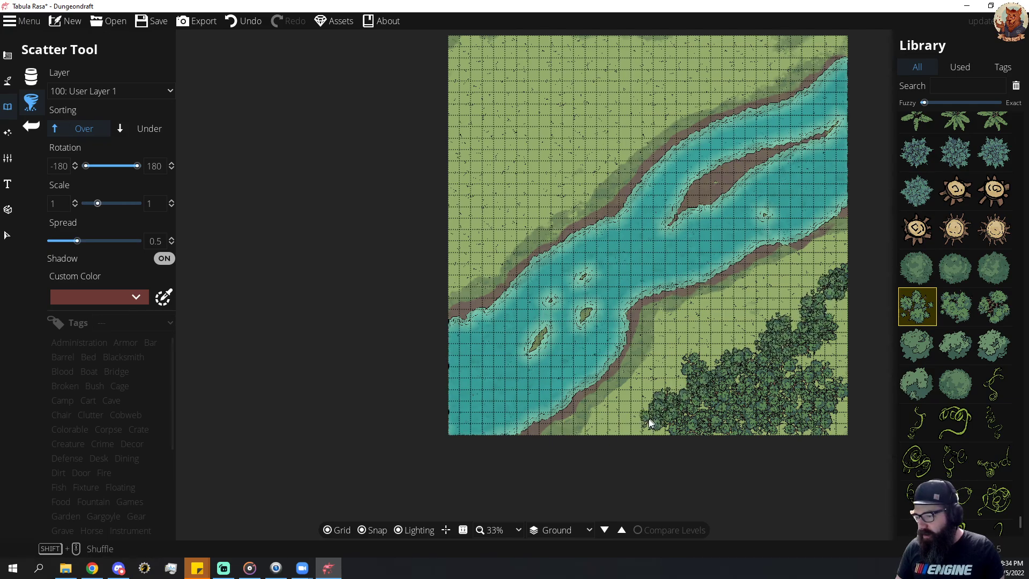
mouse_move(607, 432)
mouse_down()
mouse_move(692, 433)
mouse_move(776, 415)
mouse_move(839, 422)
mouse_move(861, 336)
mouse_move(856, 303)
mouse_move(847, 327)
mouse_move(847, 300)
mouse_move(836, 308)
mouse_move(842, 370)
mouse_move(826, 384)
mouse_move(820, 314)
mouse_move(835, 297)
mouse_move(829, 343)
mouse_move(798, 367)
mouse_move(841, 314)
mouse_up()
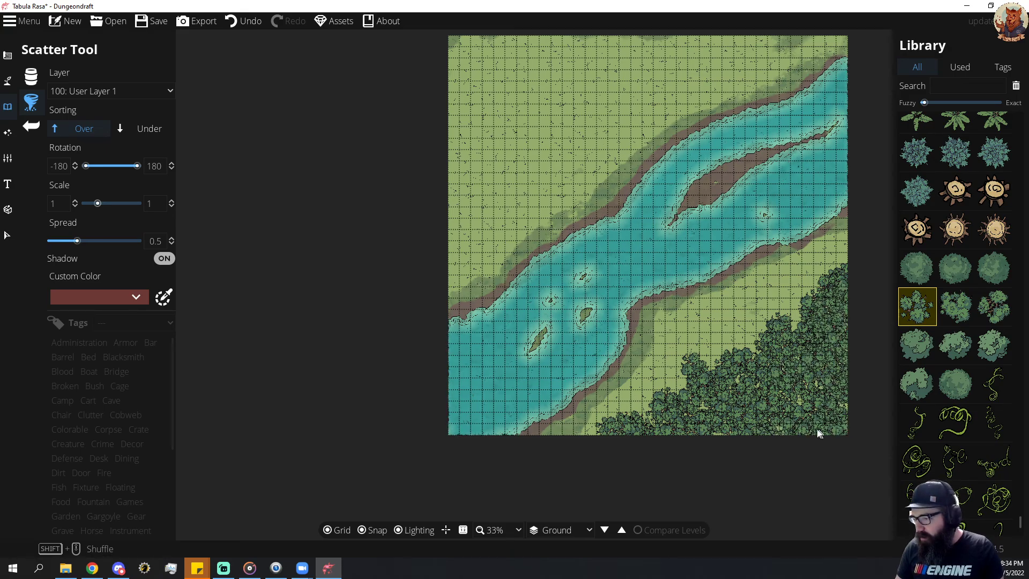
Fill the gaps in the lower-right forest and scatter a few loose foliage clumps between it and the river.
mouse_move(819, 433)
mouse_down()
mouse_move(835, 395)
mouse_move(690, 418)
mouse_up()
mouse_move(806, 430)
mouse_down()
mouse_move(723, 428)
mouse_move(825, 413)
mouse_move(828, 358)
mouse_move(848, 311)
mouse_move(841, 375)
mouse_move(811, 411)
mouse_move(785, 379)
mouse_move(811, 327)
mouse_move(787, 304)
mouse_move(763, 300)
mouse_move(666, 346)
mouse_up()
click(817, 265)
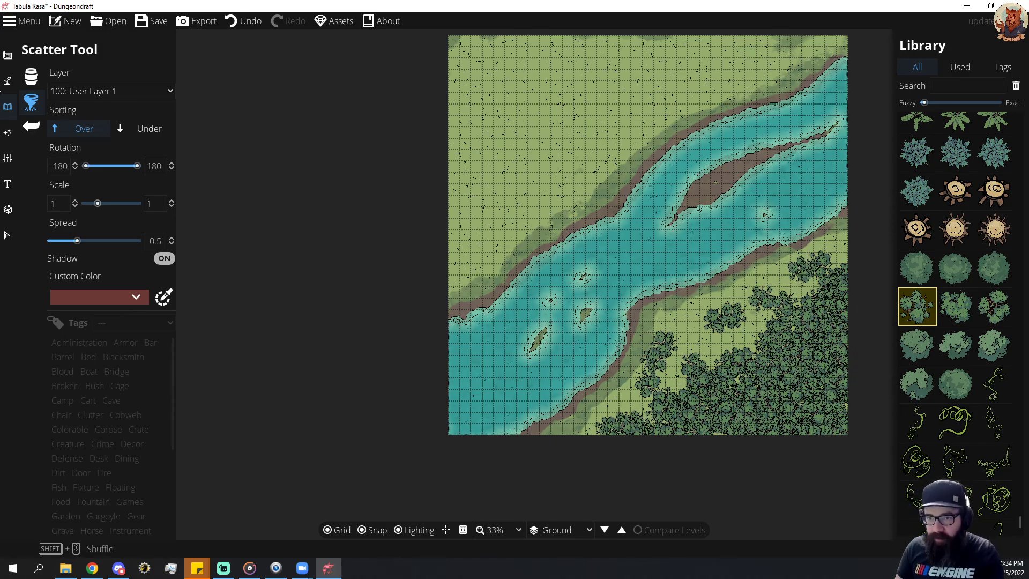
Return to the Terrain Brush and select Terrain Dirt for painting.
click(8, 80)
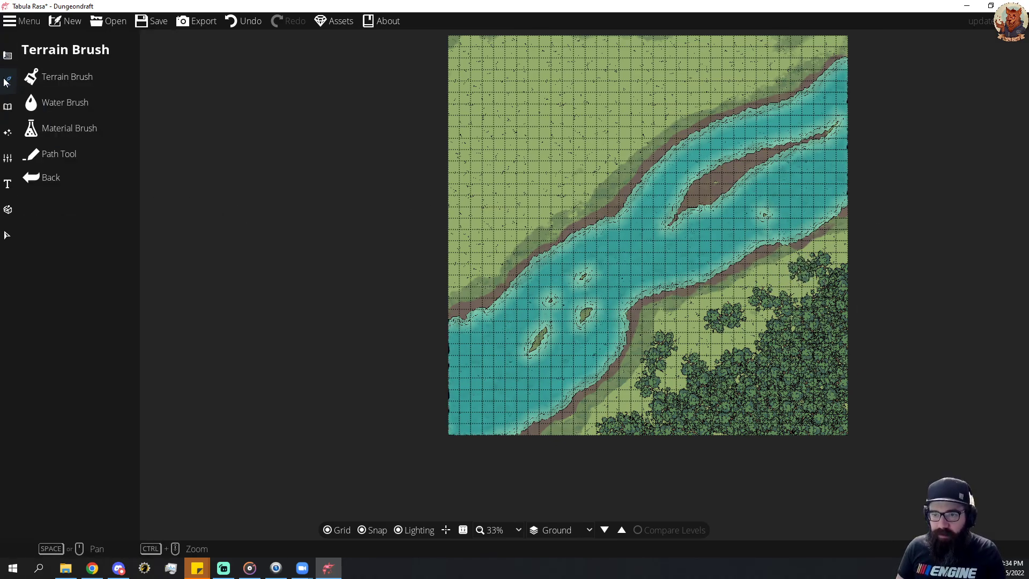
click(58, 77)
click(94, 252)
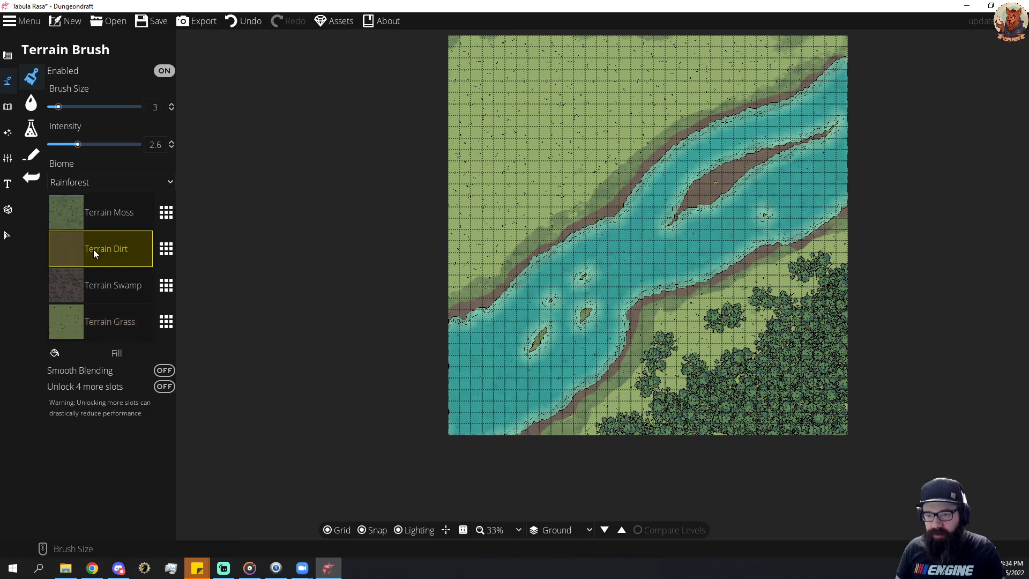
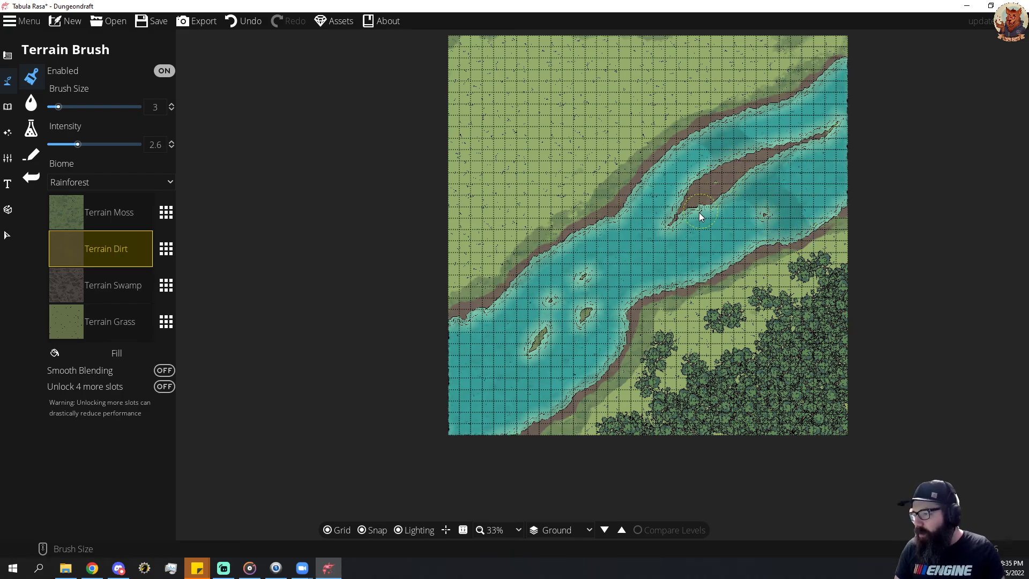
Look through the object library and the scatter, water, material and terrain brush options for a suitable ground texture.
click(8, 106)
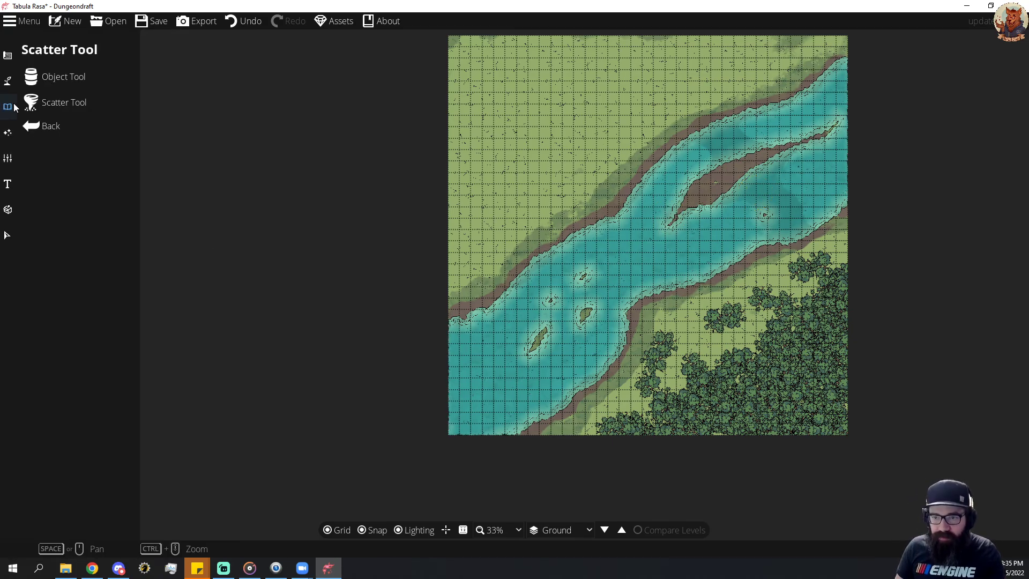
click(50, 78)
scroll(938, 258, up, 9)
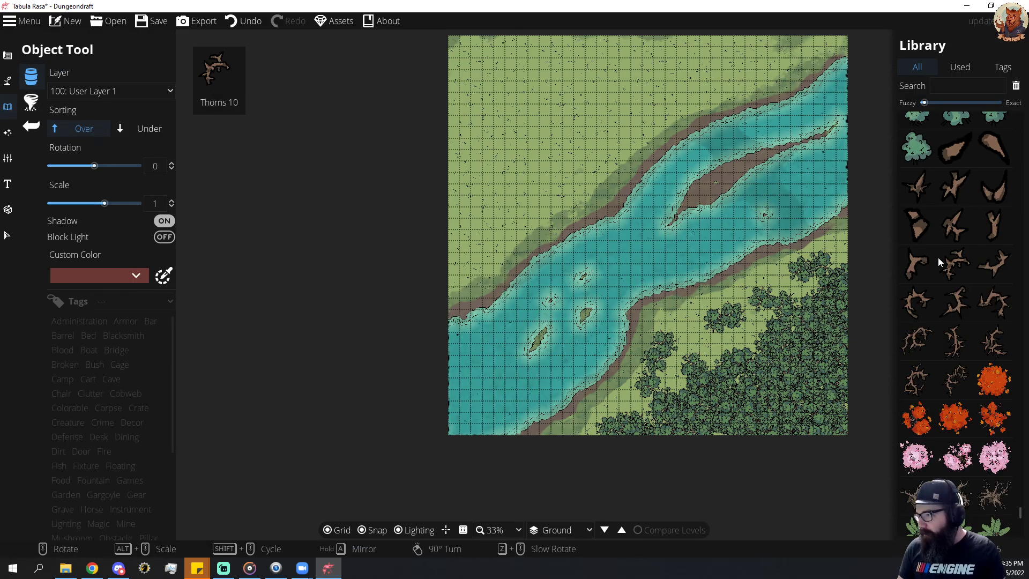
scroll(959, 316, down, 12)
click(31, 104)
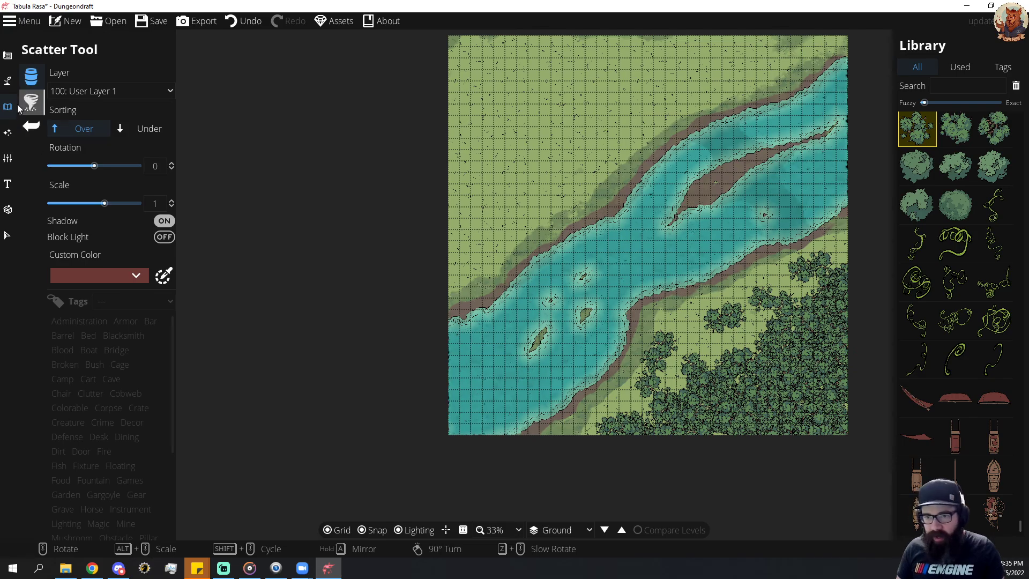
click(8, 80)
click(56, 103)
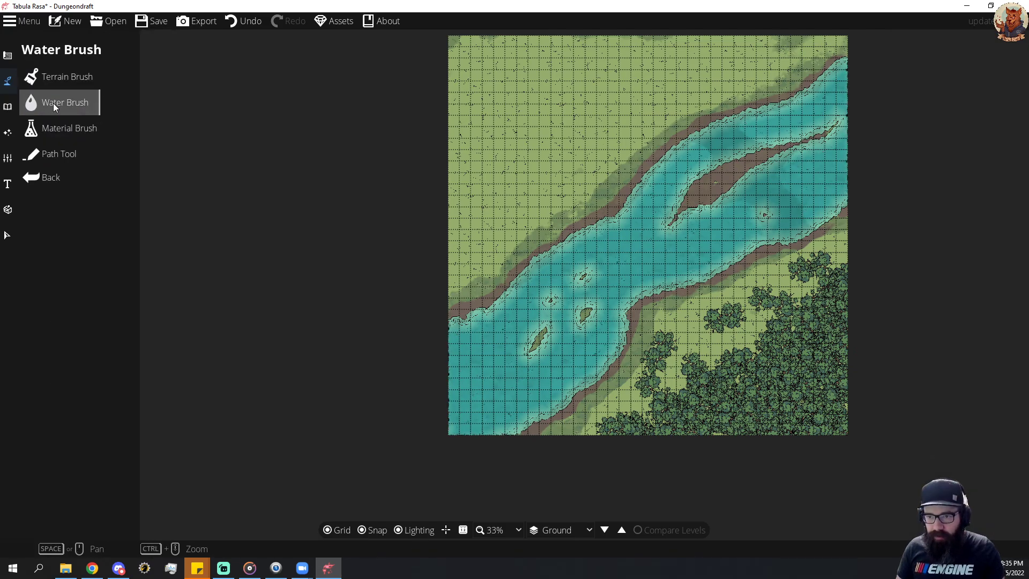
click(59, 126)
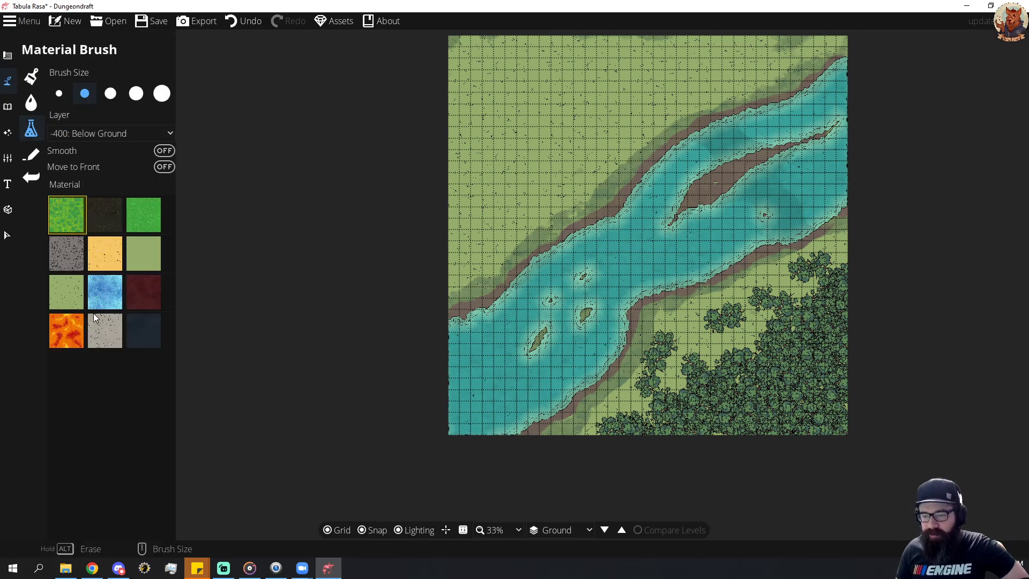
click(33, 97)
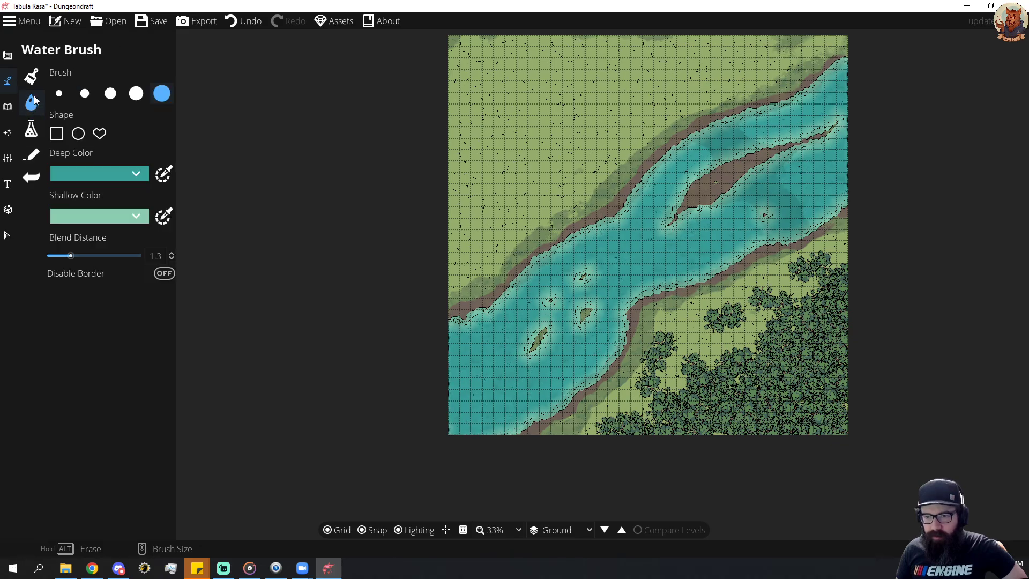
click(34, 85)
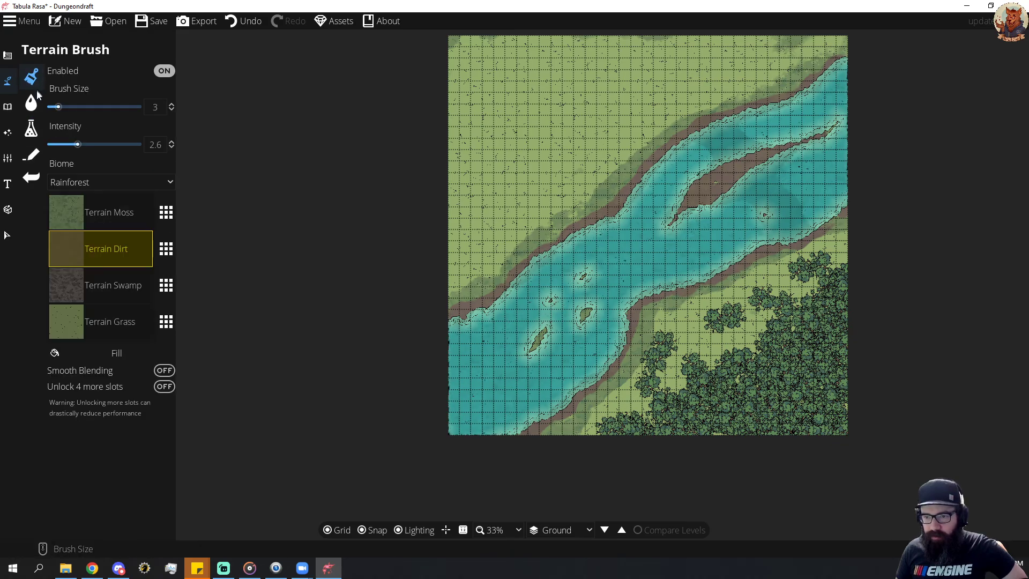
Review the replacement textures for the Terrain Grass slot and check the lighting, cave and wall tools for stone options.
click(163, 322)
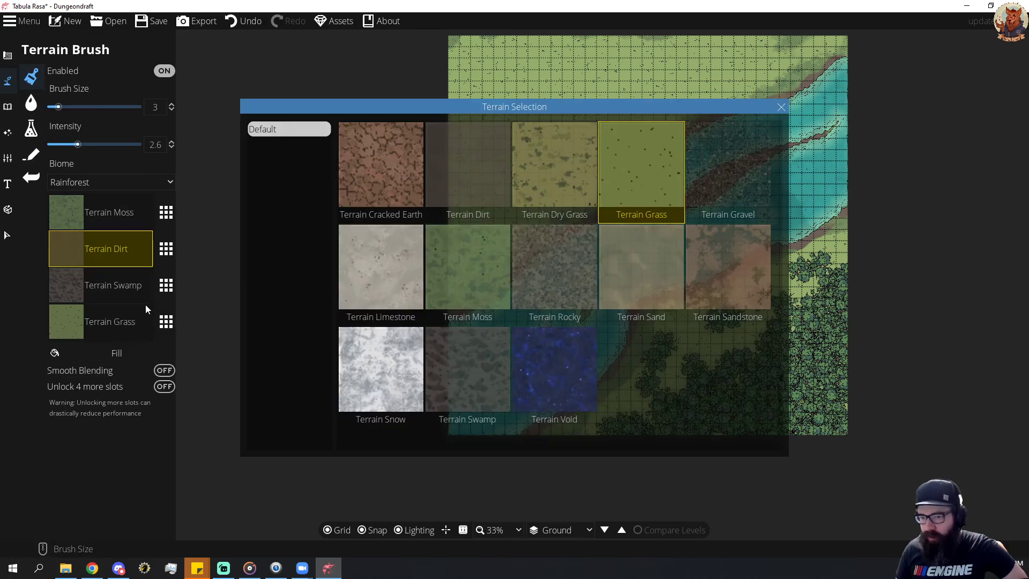
click(7, 107)
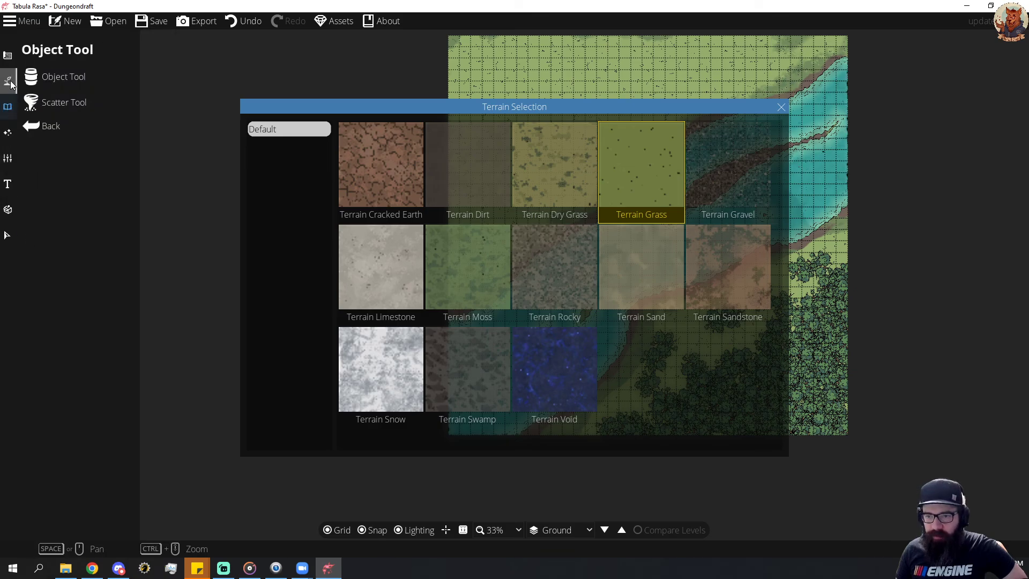
click(8, 106)
click(7, 132)
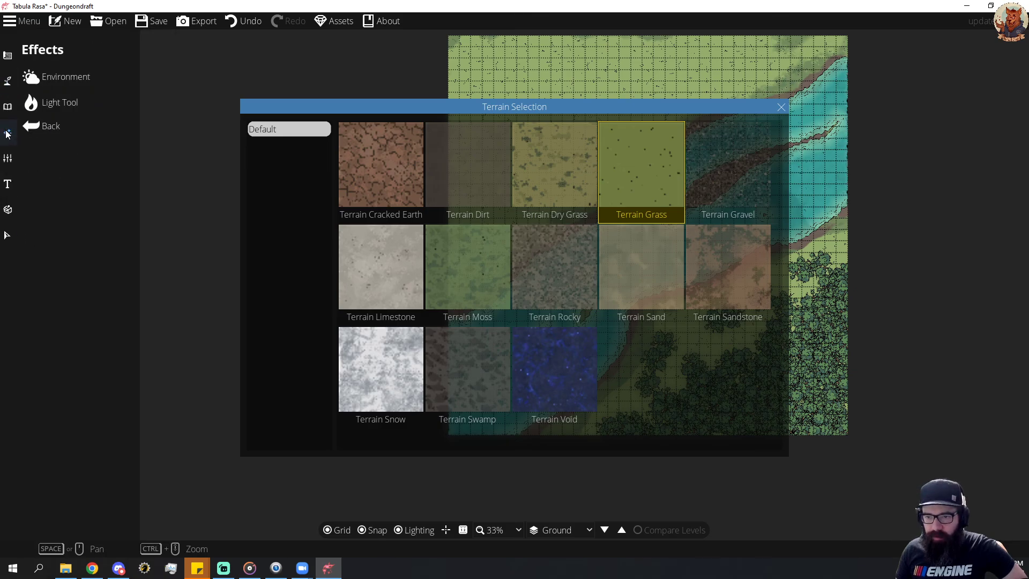
click(45, 101)
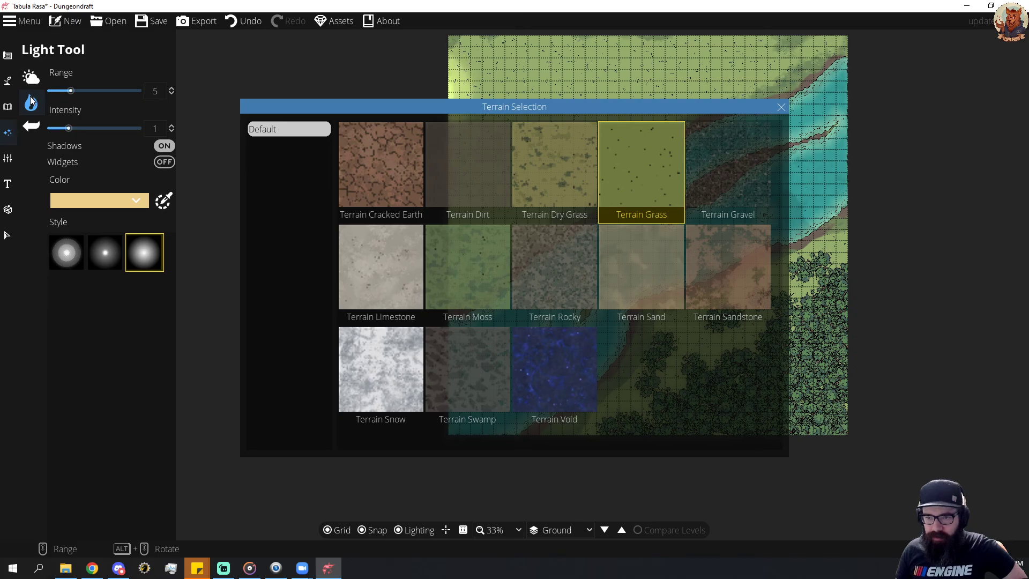
click(32, 82)
click(7, 81)
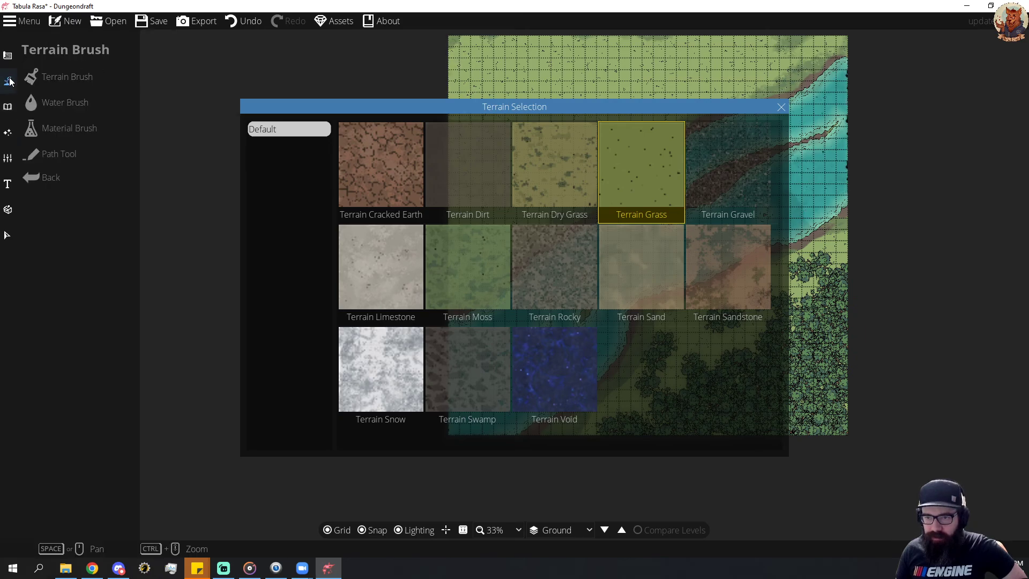
click(9, 58)
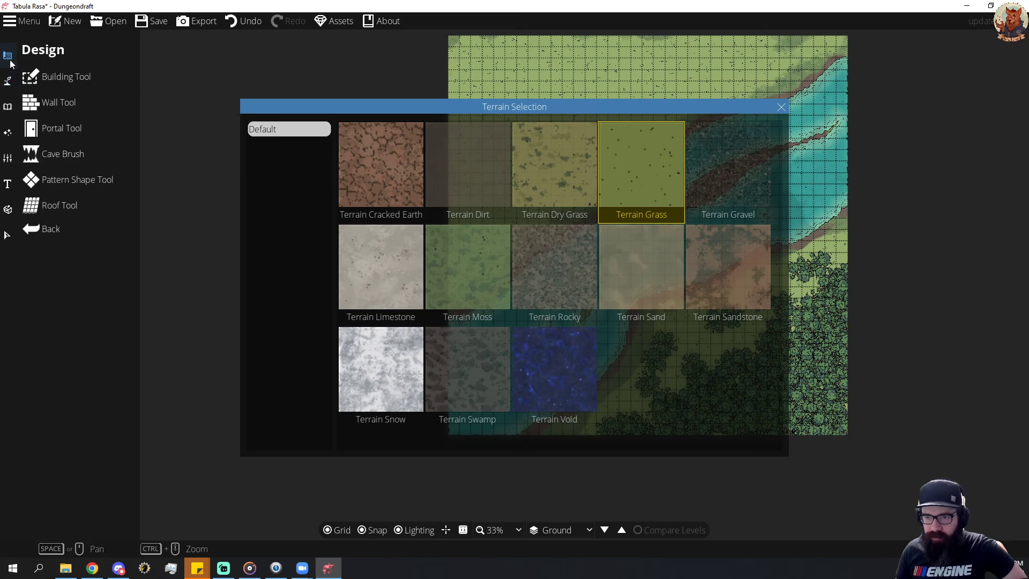
click(91, 166)
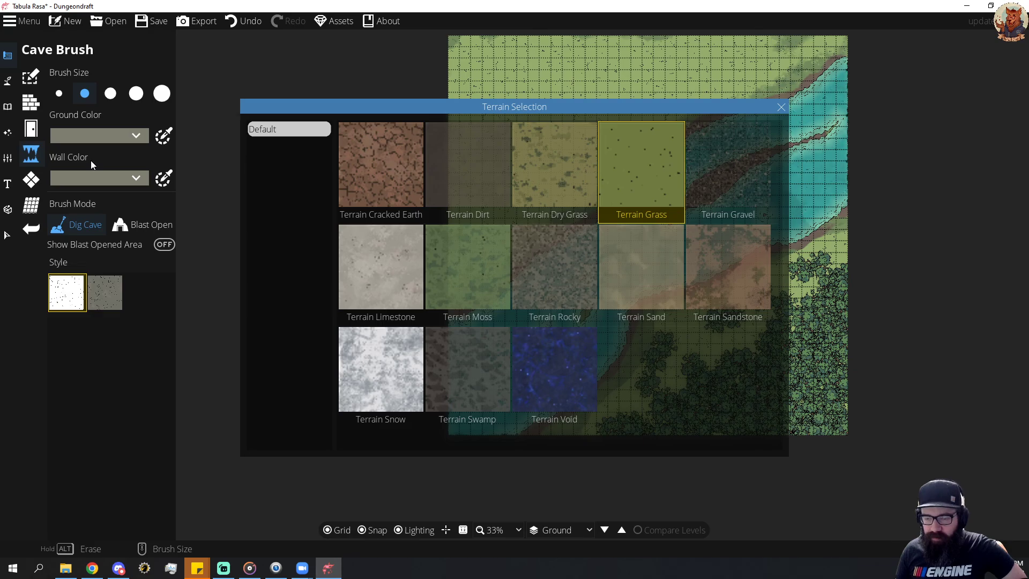
click(29, 103)
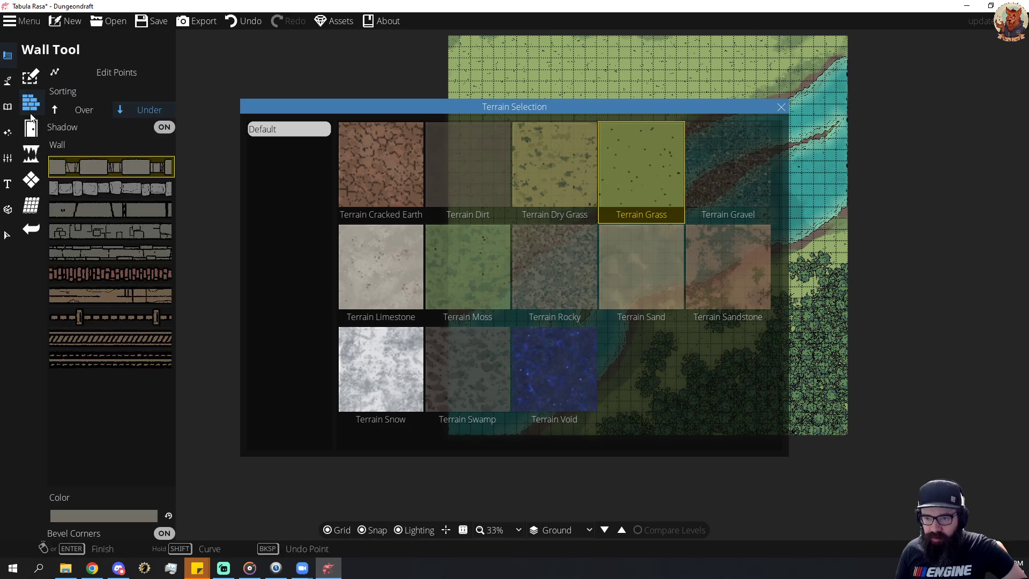
Try a rectangular patch of the grey rounded-stone pattern in the river beside the small eastern island, then undo it.
click(30, 182)
scroll(118, 323, down, 1)
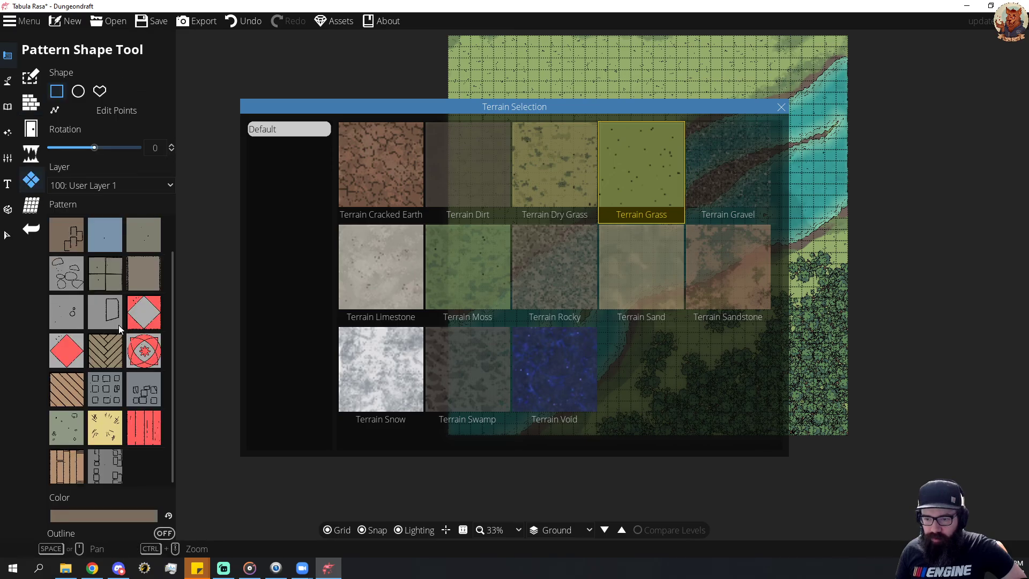
scroll(118, 325, up, 1)
click(73, 314)
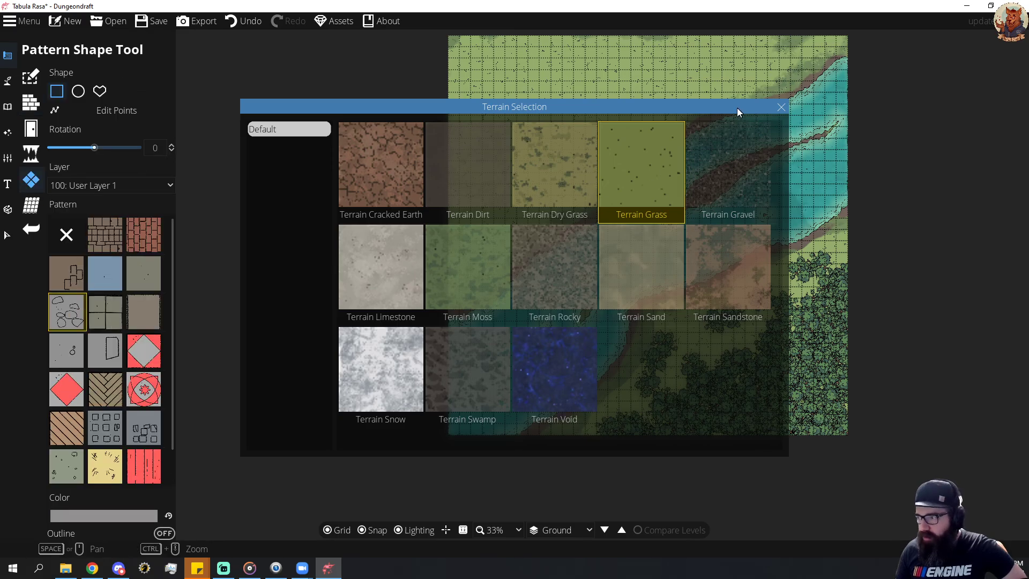
drag(737, 108, 404, 169)
drag(769, 231, 778, 204)
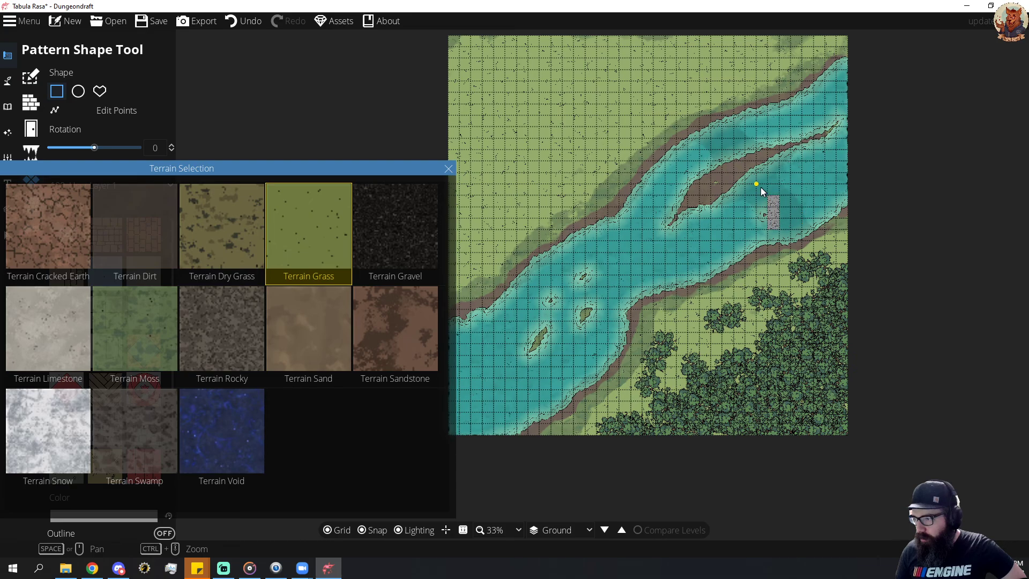
key(ctrl+z)
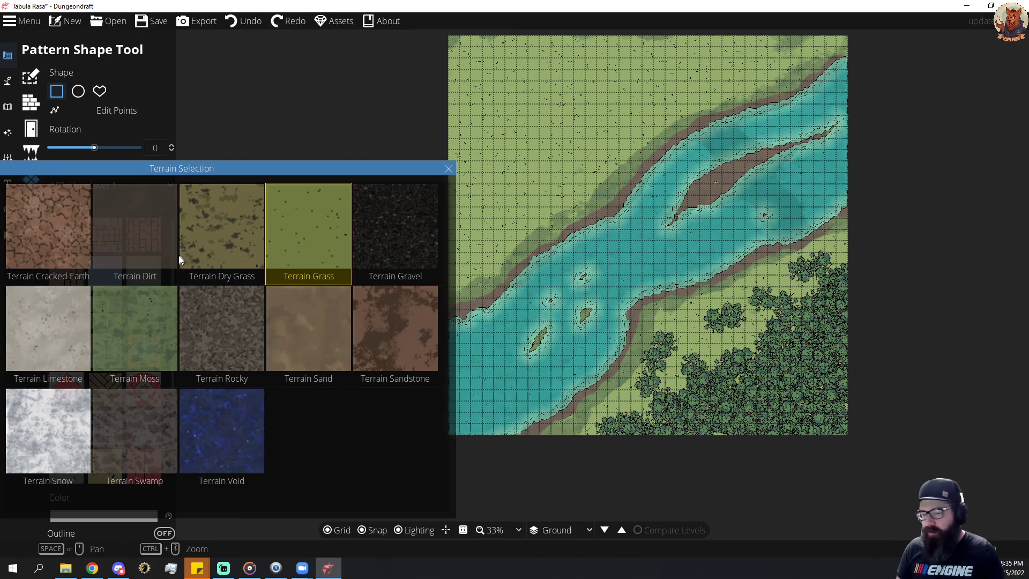
drag(208, 168, 560, 142)
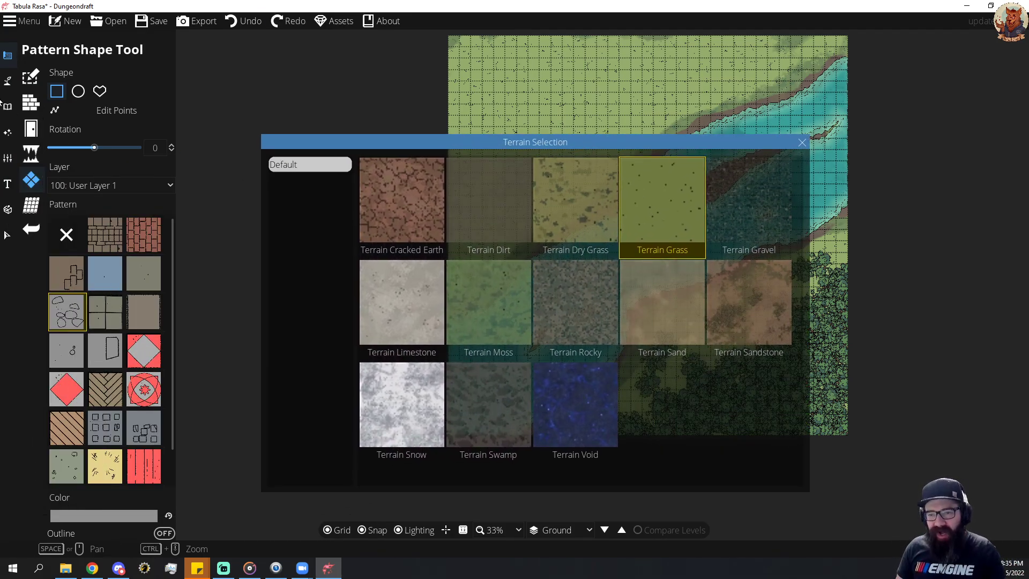
Switch to the Material Brush and choose the dark grey speckled gravel material on the -400: Below Ground layer.
mouse_move(7, 80)
click(64, 100)
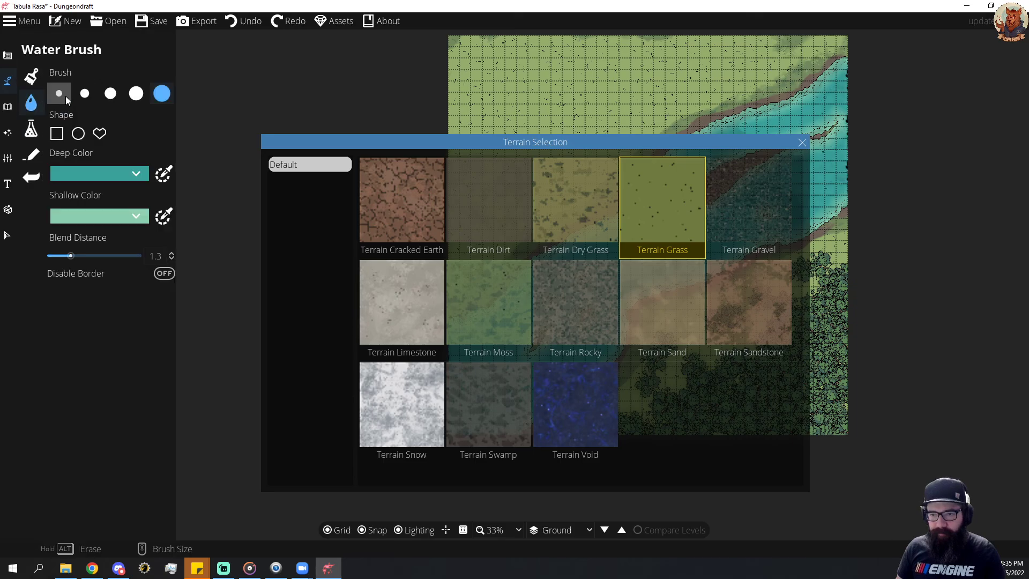
click(31, 128)
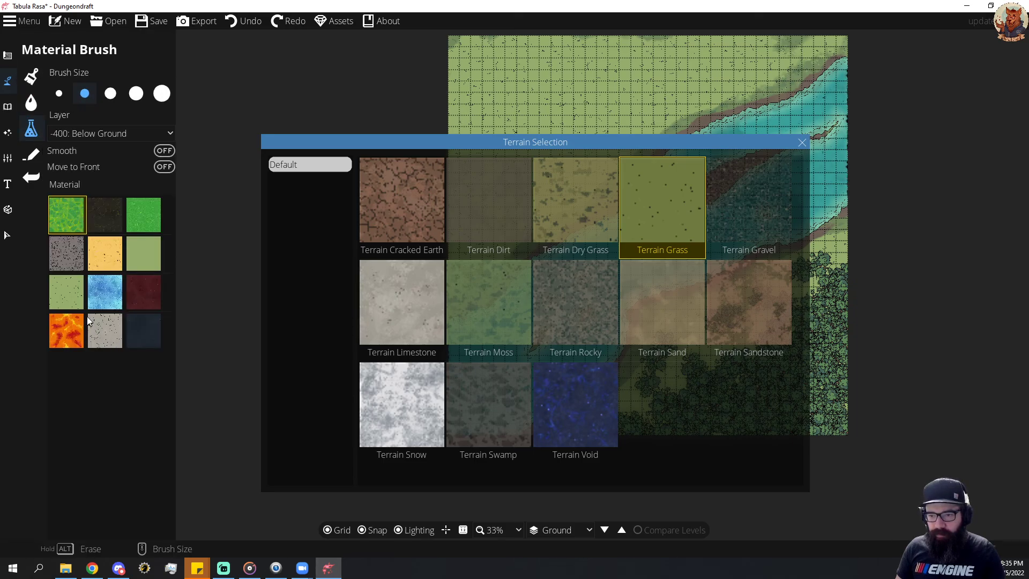
click(66, 266)
Try painting gravel around the small eastern island and the riverbed below it, then undo the strokes.
drag(592, 142, 311, 141)
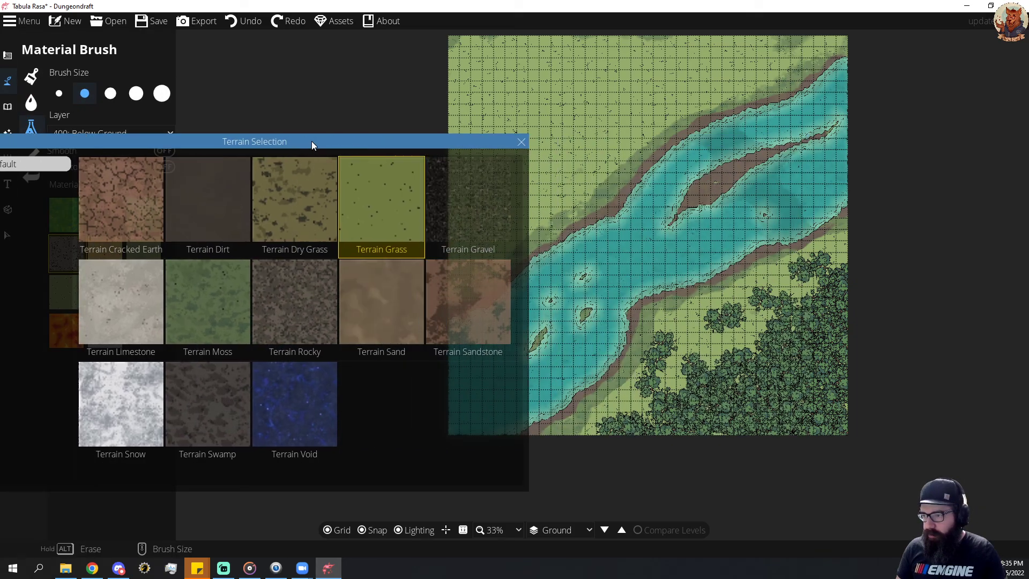
click(764, 216)
drag(791, 229, 784, 238)
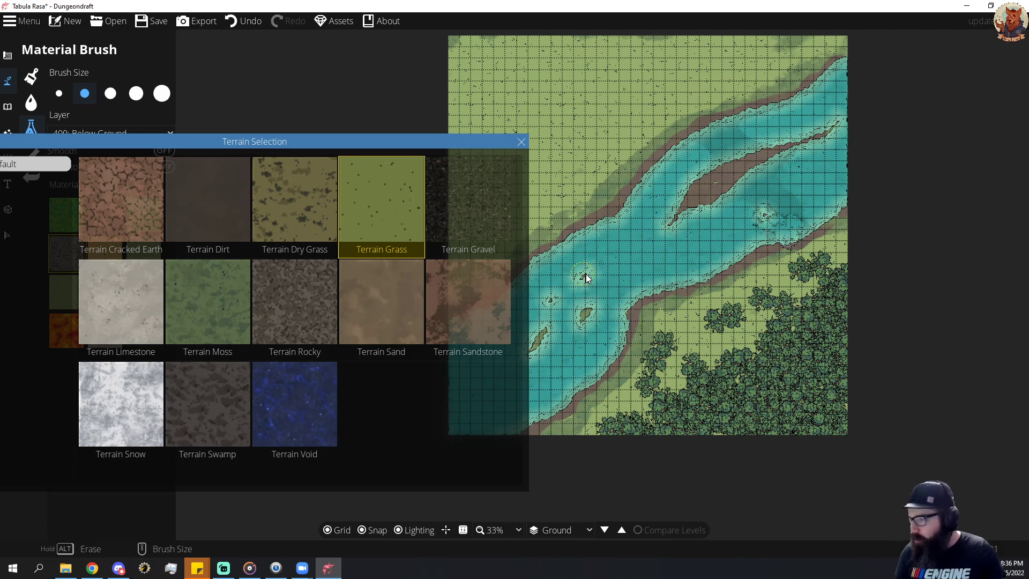
key(ctrl+z)
key(ctrl+z)
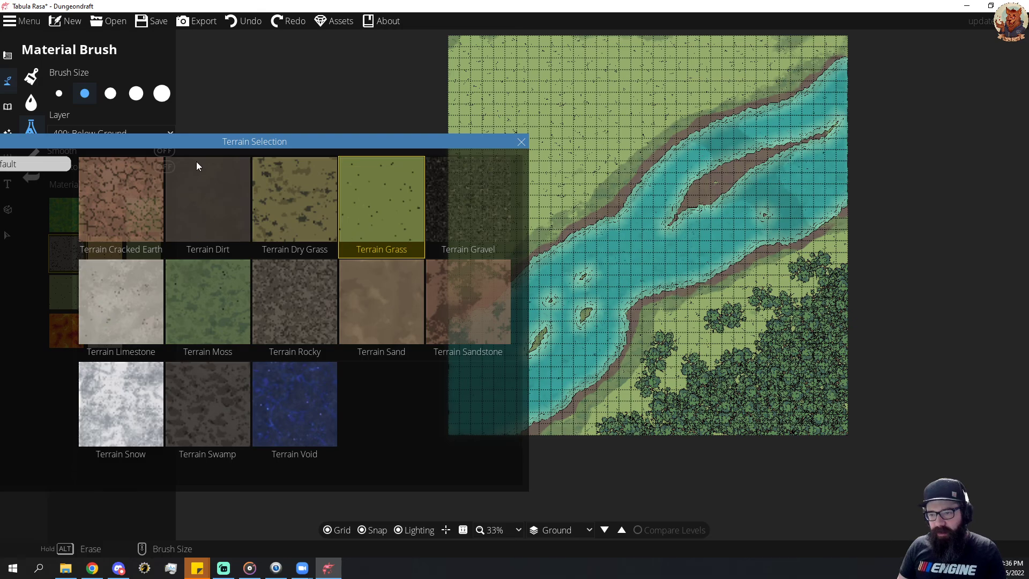
Dismiss the terrain selection and paint a gravel crossing from the southern bank over the long island to the northern bank.
drag(229, 139, 536, 114)
click(853, 115)
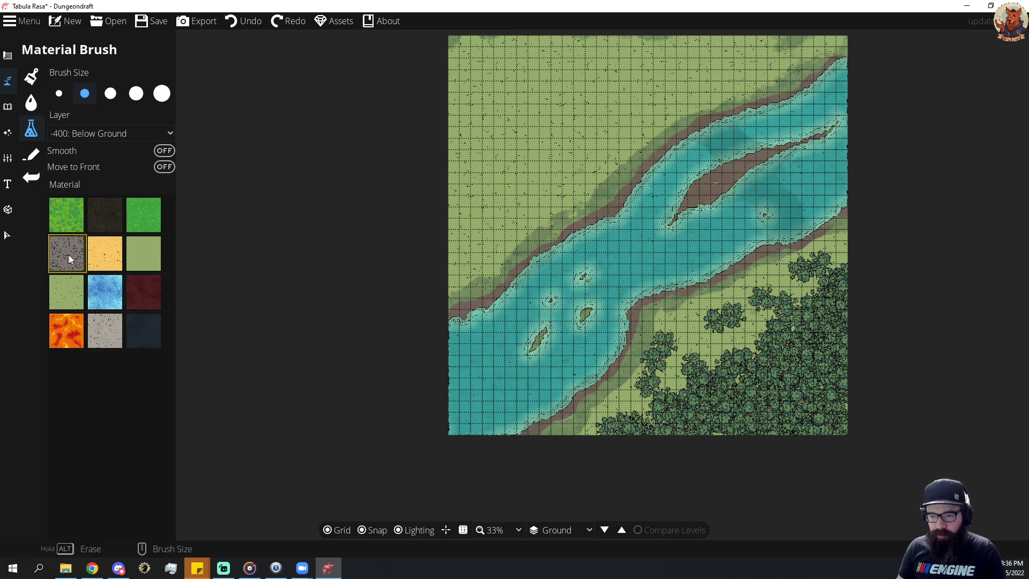
click(799, 237)
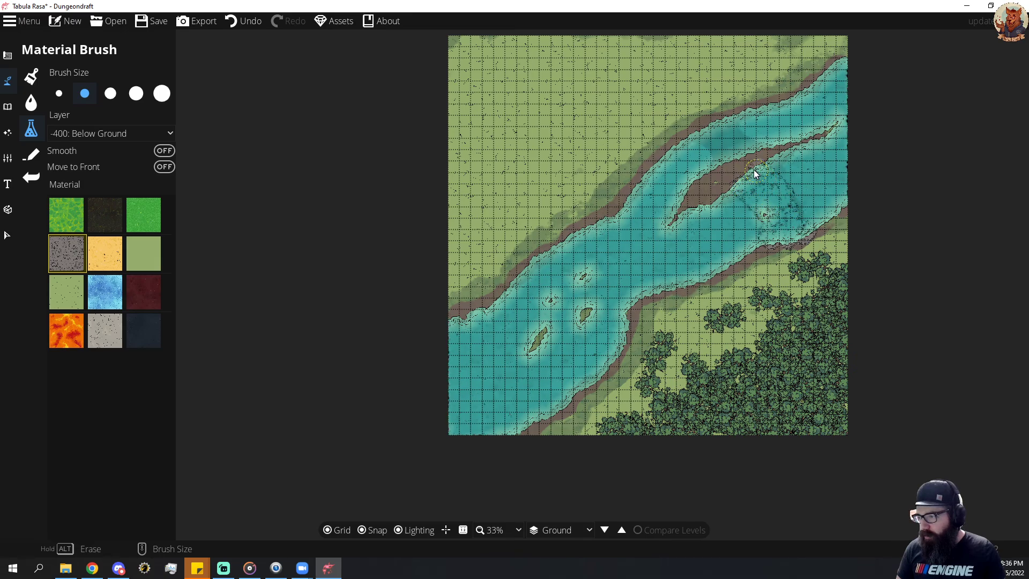
mouse_move(755, 173)
mouse_down()
mouse_move(716, 182)
mouse_move(720, 156)
mouse_move(701, 138)
mouse_move(720, 125)
mouse_move(763, 156)
mouse_move(721, 129)
mouse_move(700, 155)
mouse_up()
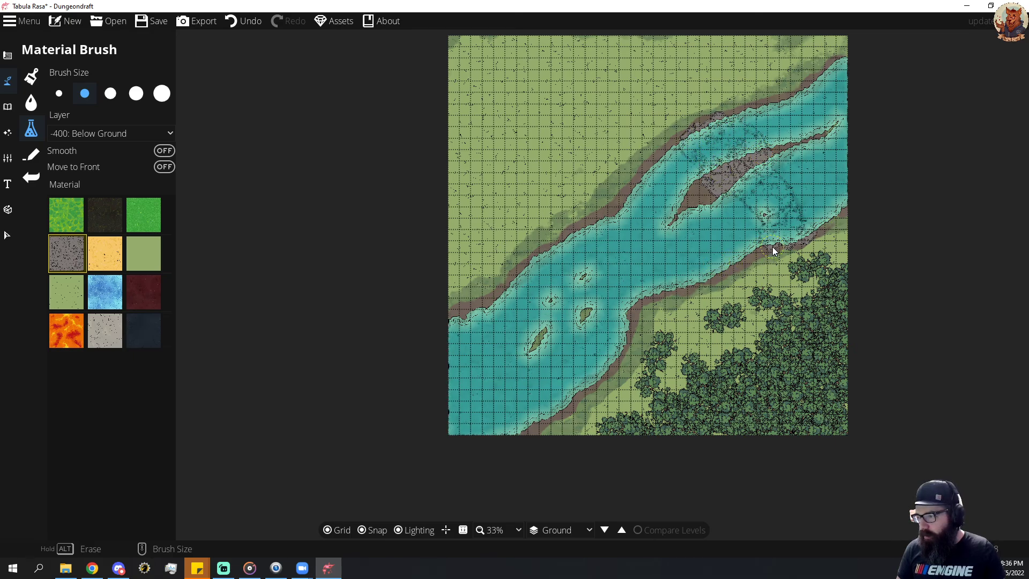
Paint gravel along the southern riverbank to the map's bottom edge and along the entire northern bank.
mouse_move(773, 249)
mouse_down()
mouse_move(633, 299)
mouse_move(623, 351)
mouse_move(540, 416)
mouse_up()
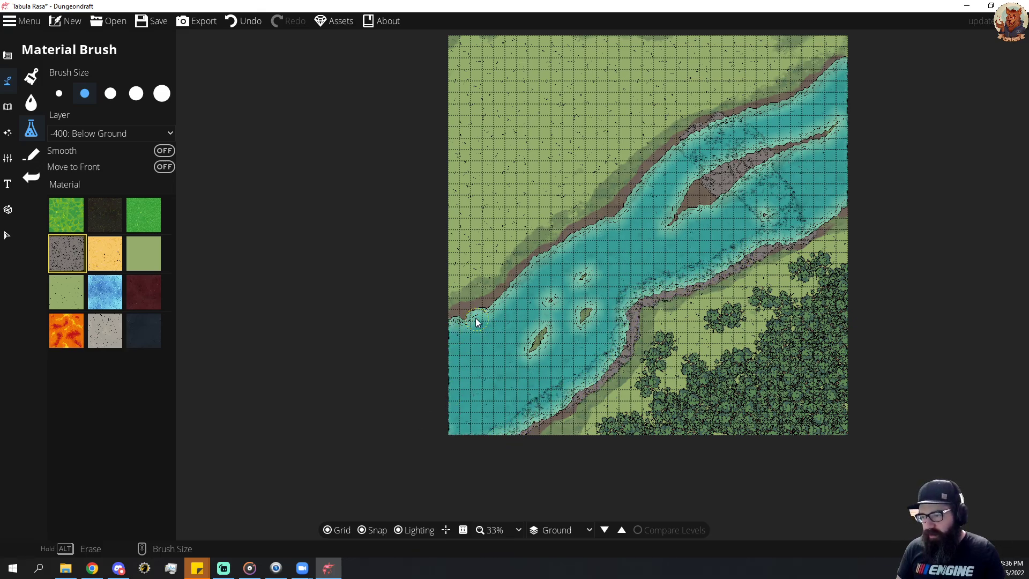
drag(451, 333, 496, 315)
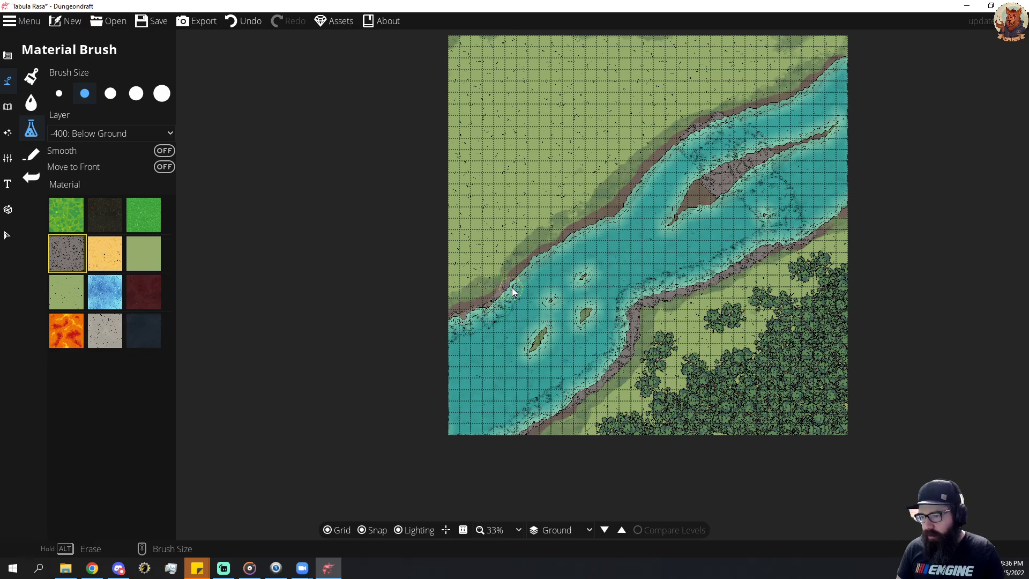
mouse_move(538, 262)
mouse_down()
mouse_move(618, 212)
mouse_move(685, 144)
mouse_move(784, 108)
mouse_move(835, 74)
mouse_up()
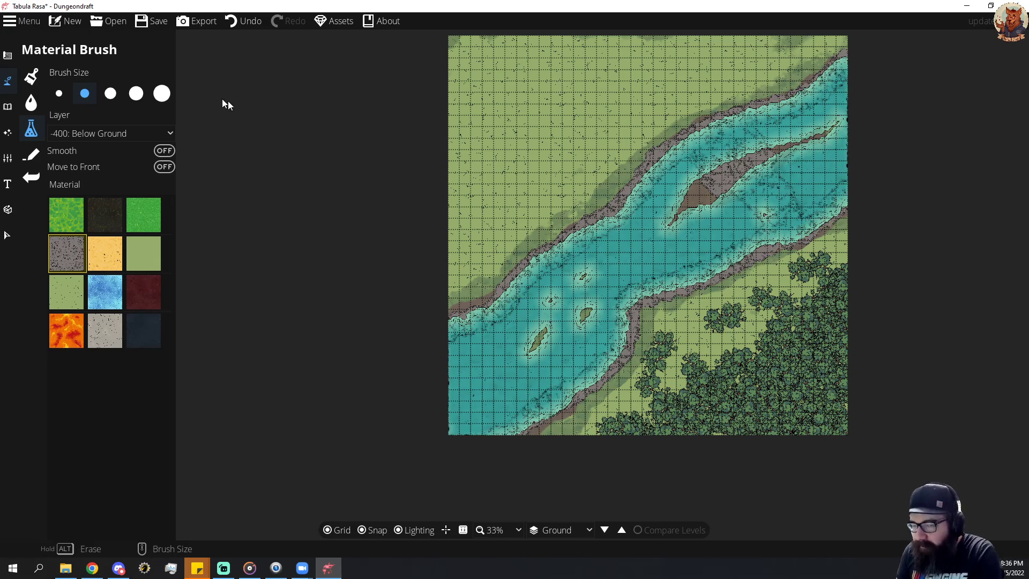
Create a "Battle Maps" folder inside 0.The Chronicles Of The Roaring Shores and save the map as "RIver Keep".
click(156, 22)
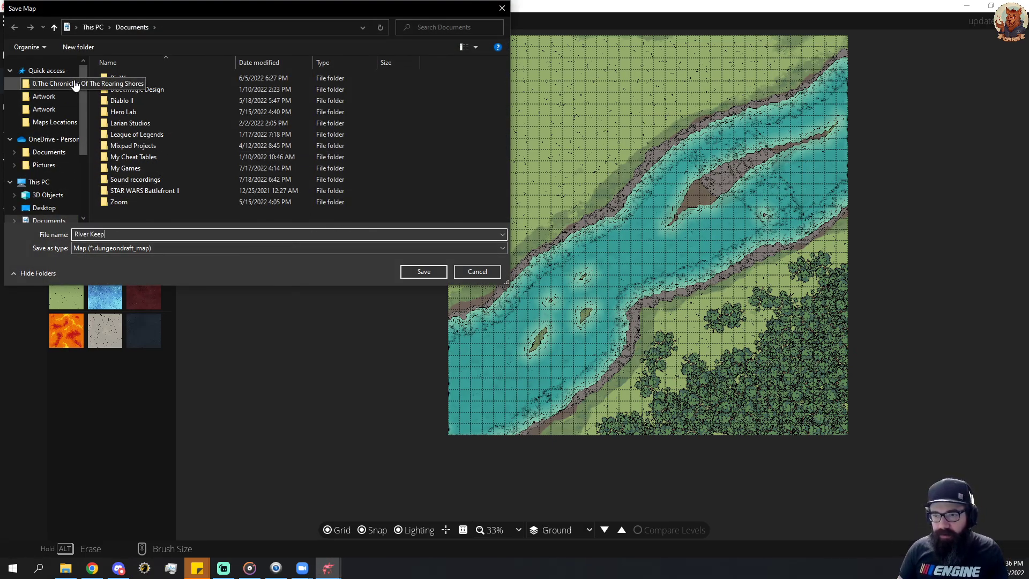
click(53, 84)
right_click(245, 159)
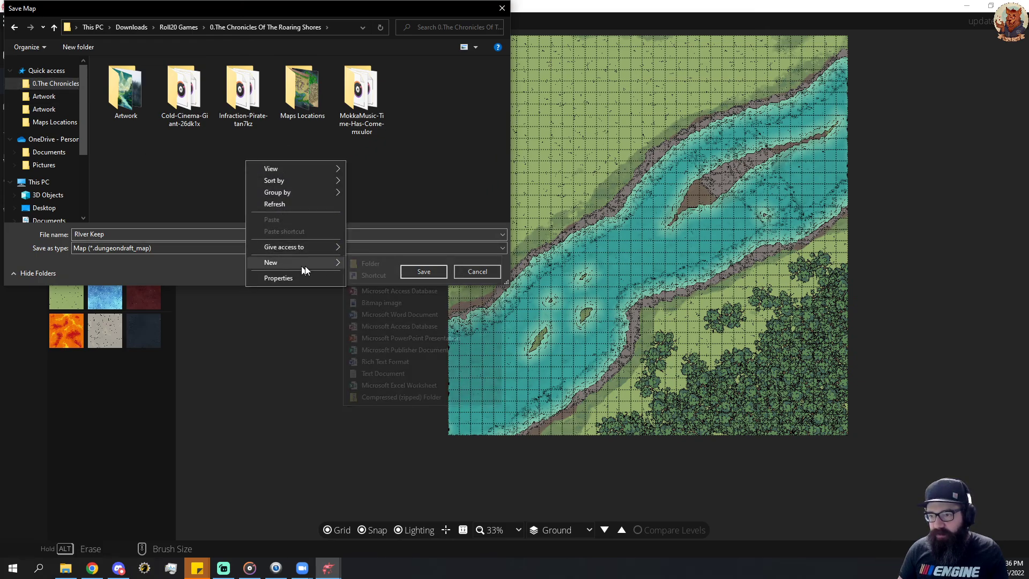
click(385, 261)
text(Battle Maps)
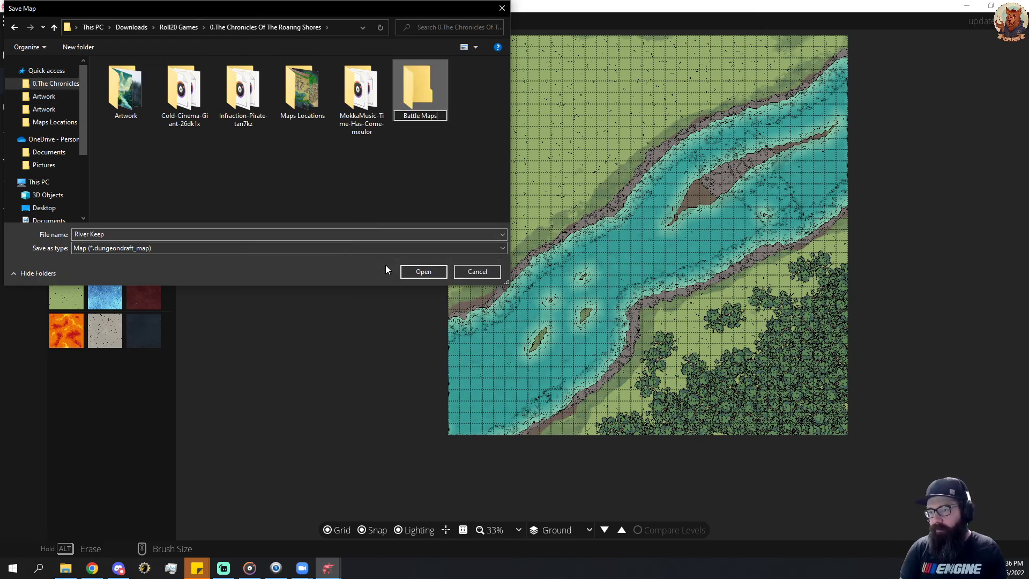
key(Return)
click(423, 272)
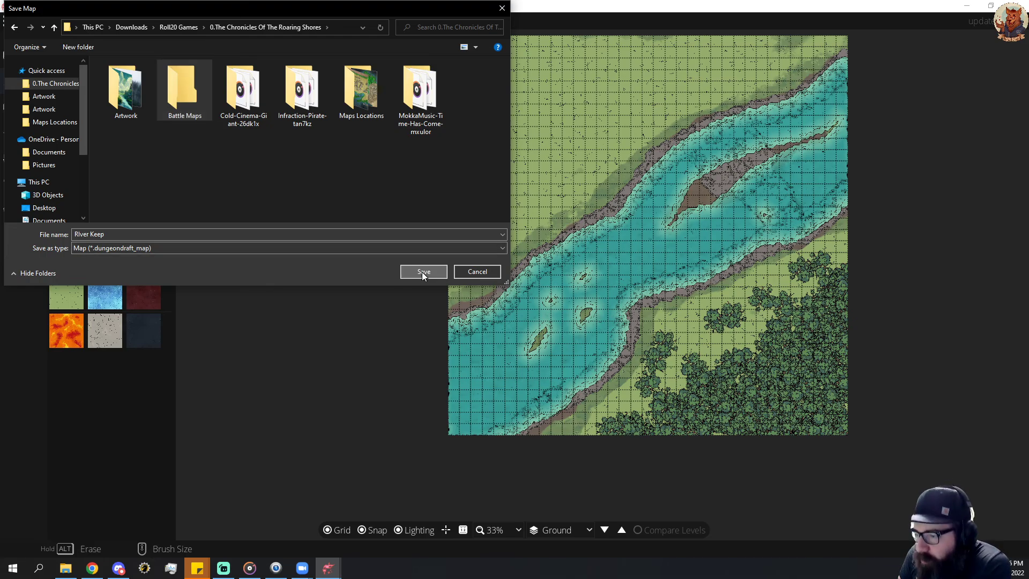
Save the River Keep map and check the general preferences for automatic backups.
click(423, 272)
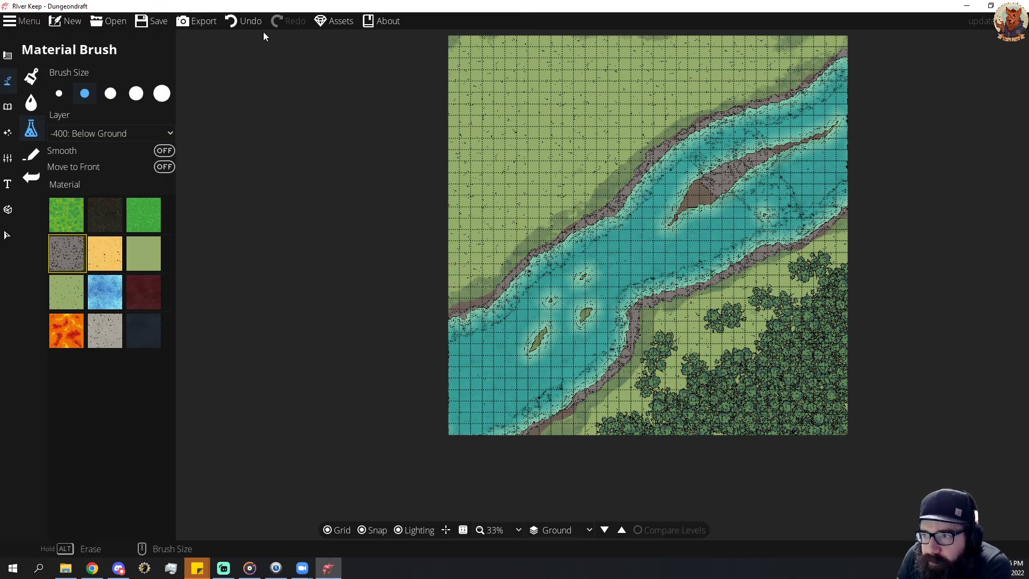
click(21, 21)
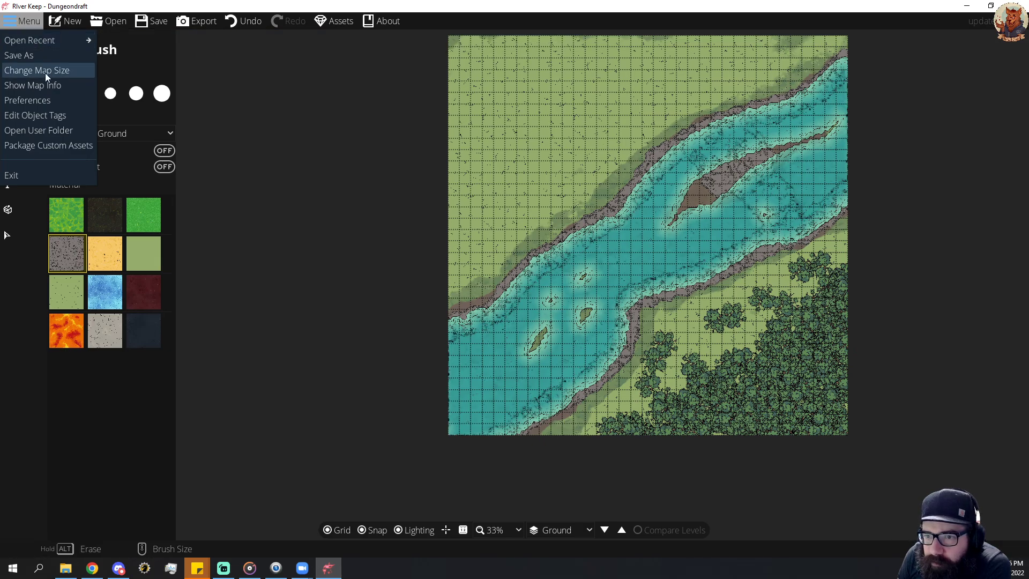
click(46, 103)
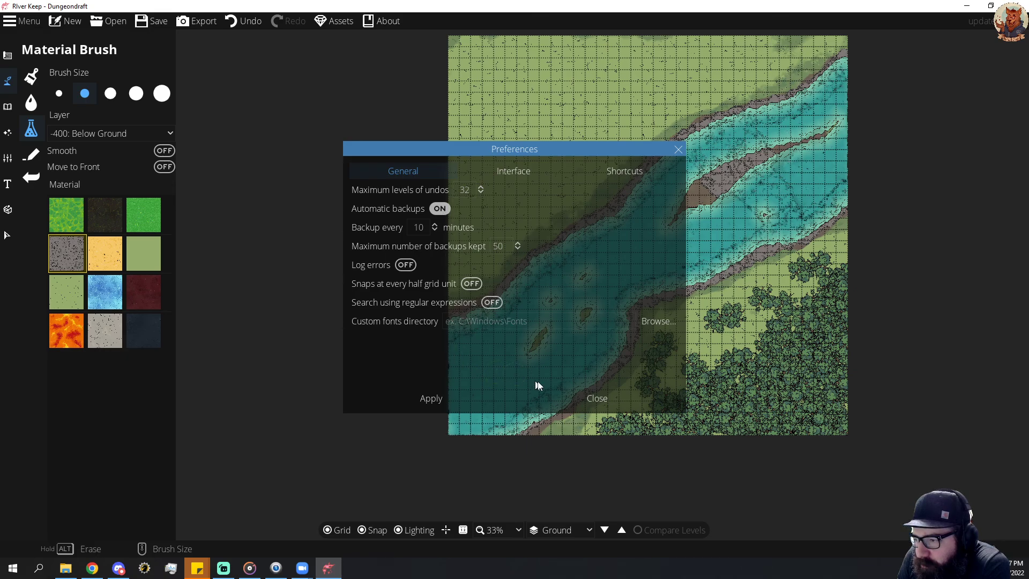
click(597, 398)
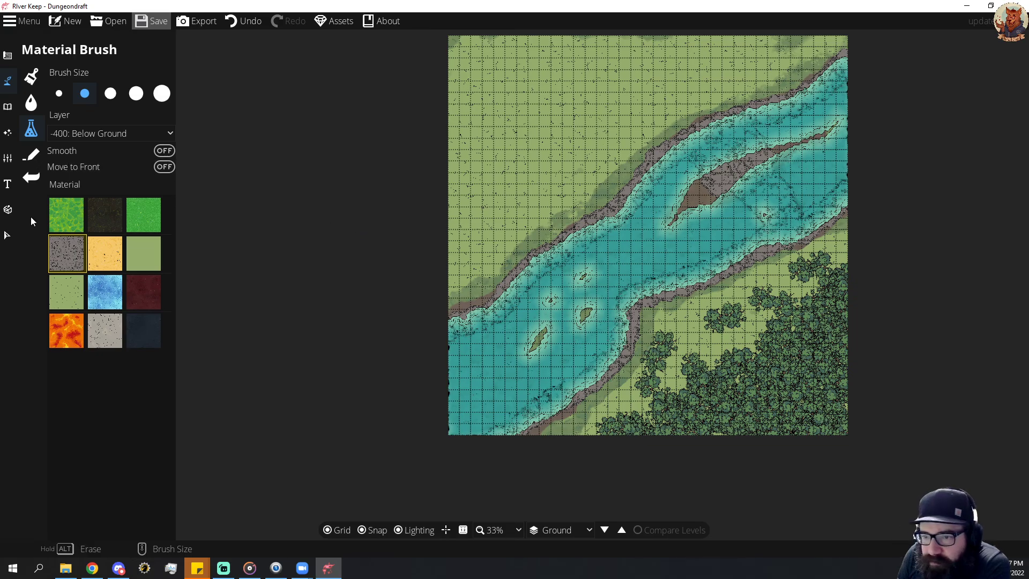
Brush Terrain Dirt onto the riverbed just below the small eastern island.
click(9, 88)
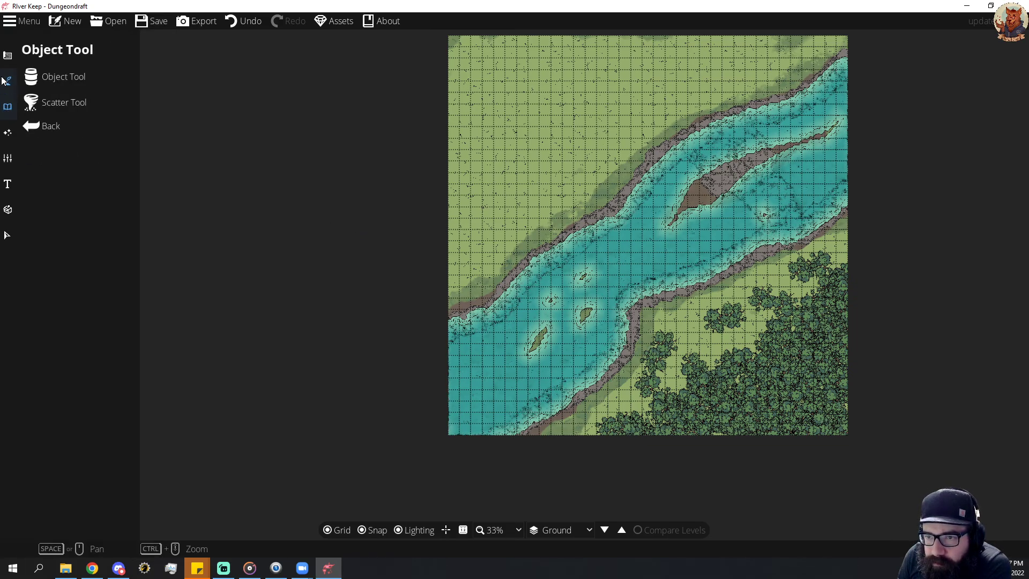
click(59, 79)
click(59, 79)
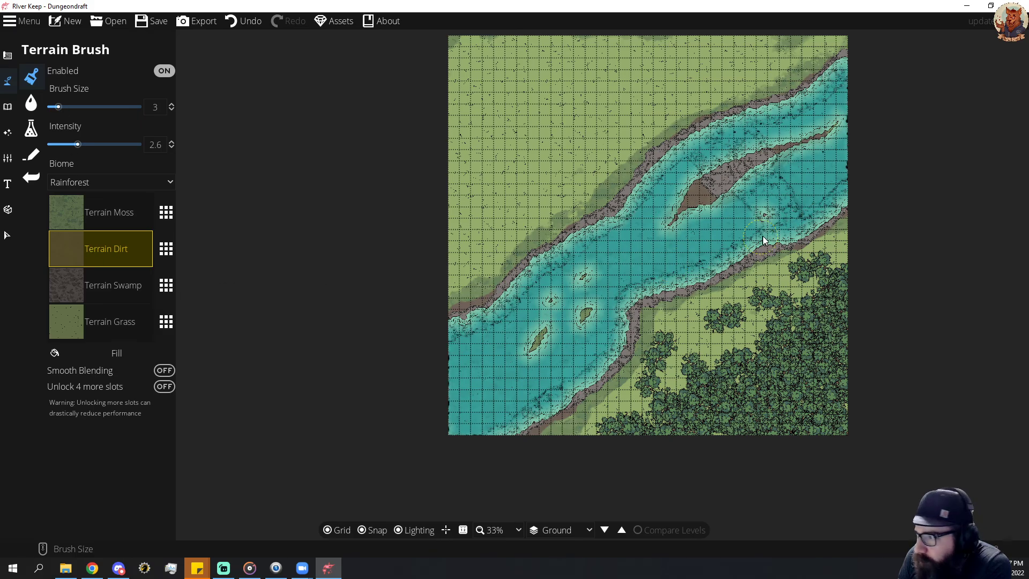
click(780, 233)
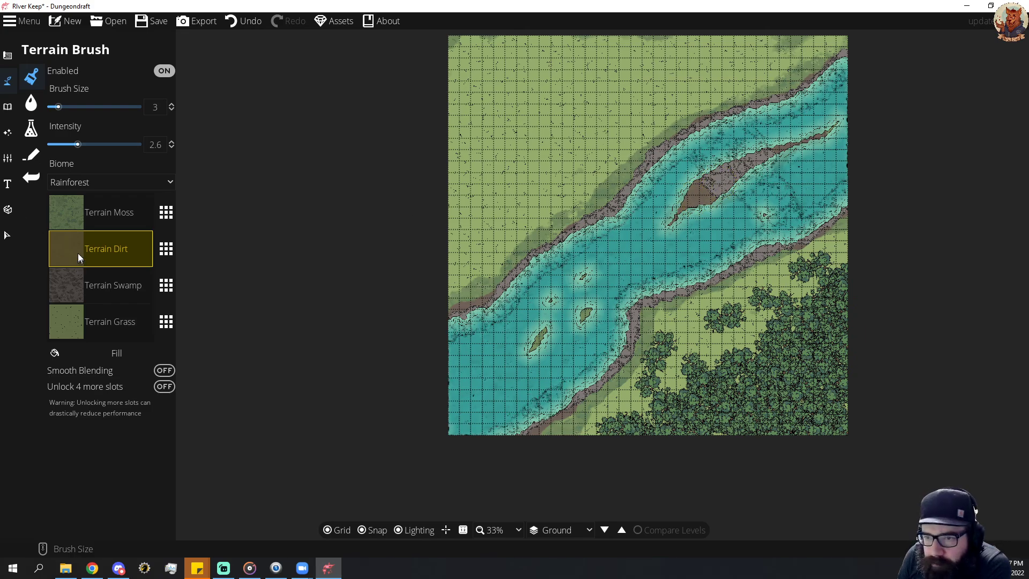
click(32, 105)
click(34, 108)
click(25, 129)
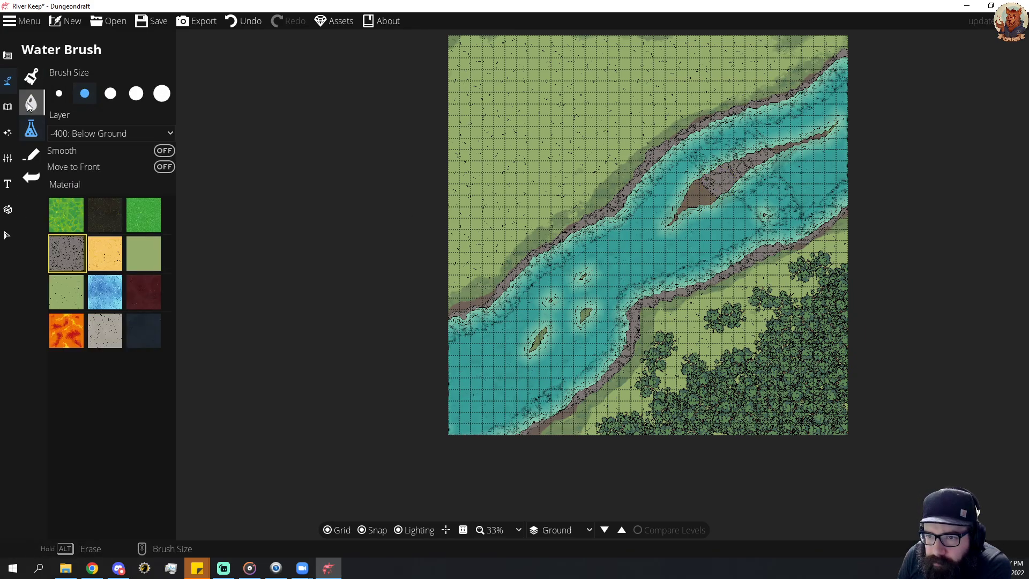
click(27, 102)
click(28, 102)
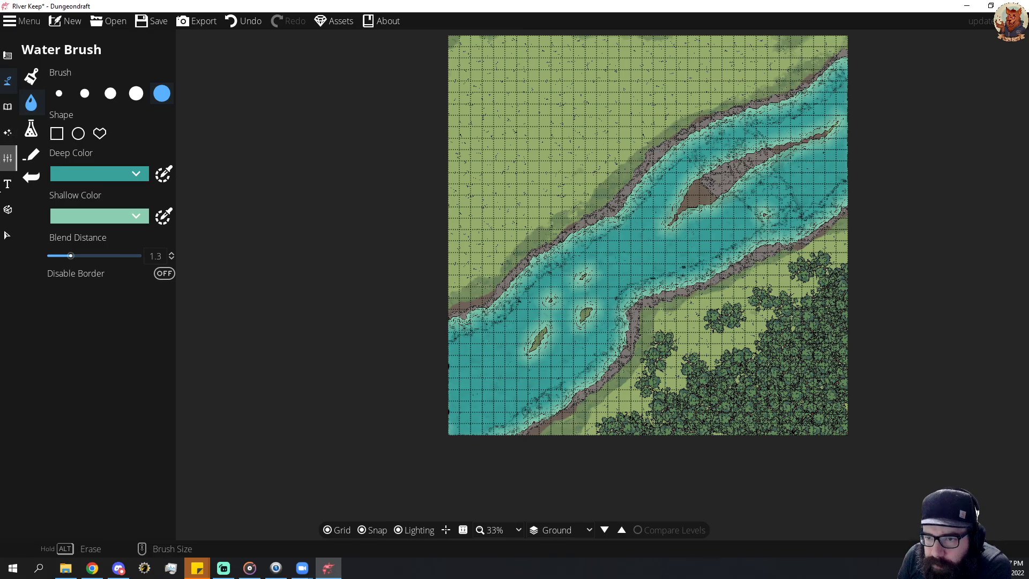
click(31, 127)
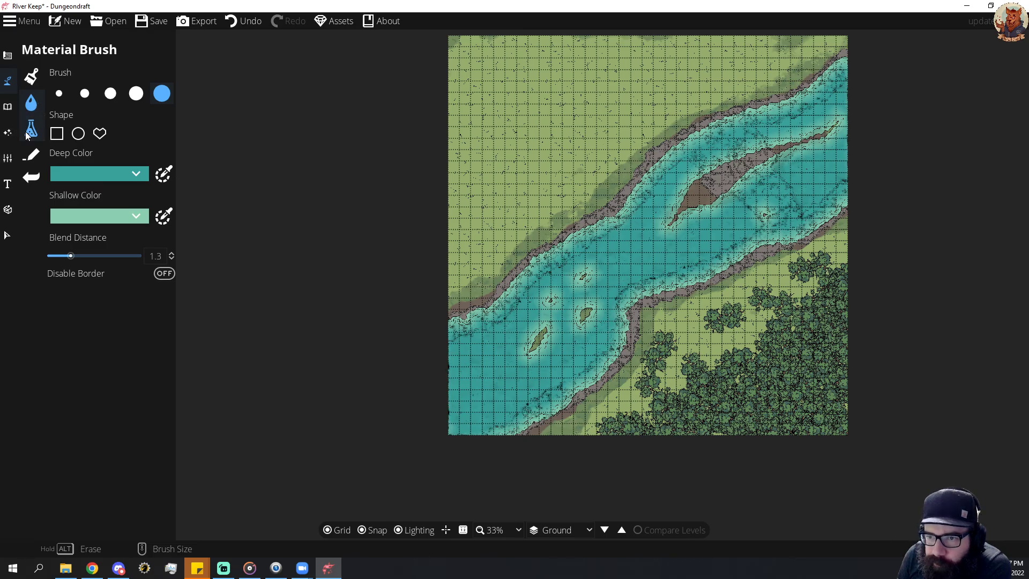
click(7, 85)
click(7, 108)
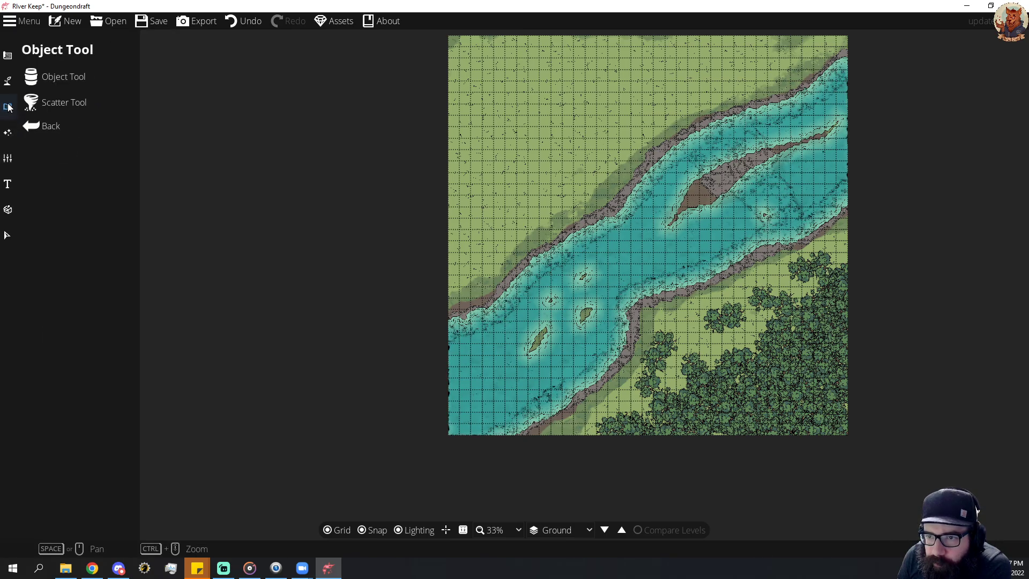
Use the Material Brush to add gravel to the southern bank and cover the whole long island with gravel.
click(8, 82)
click(70, 133)
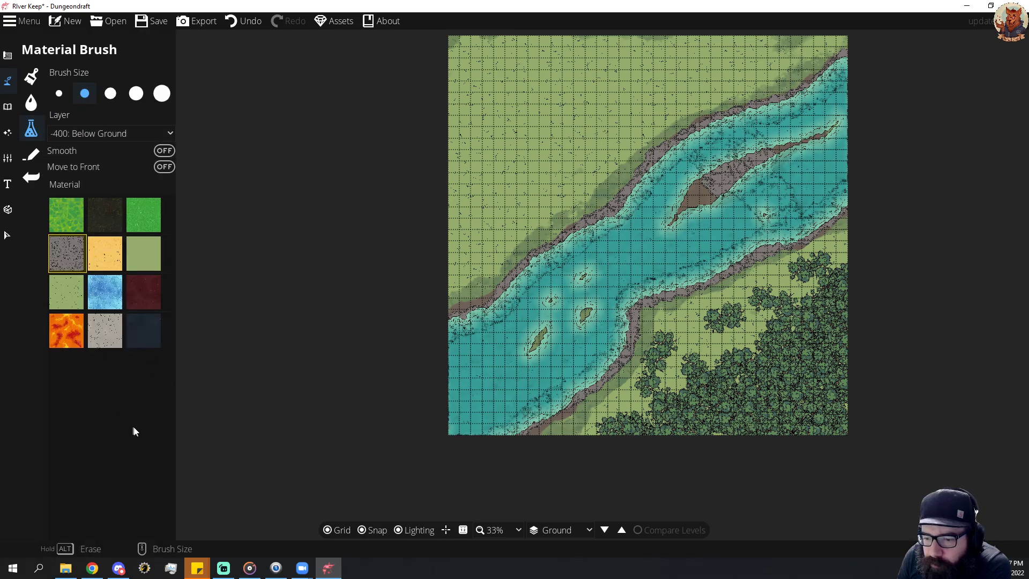
click(768, 255)
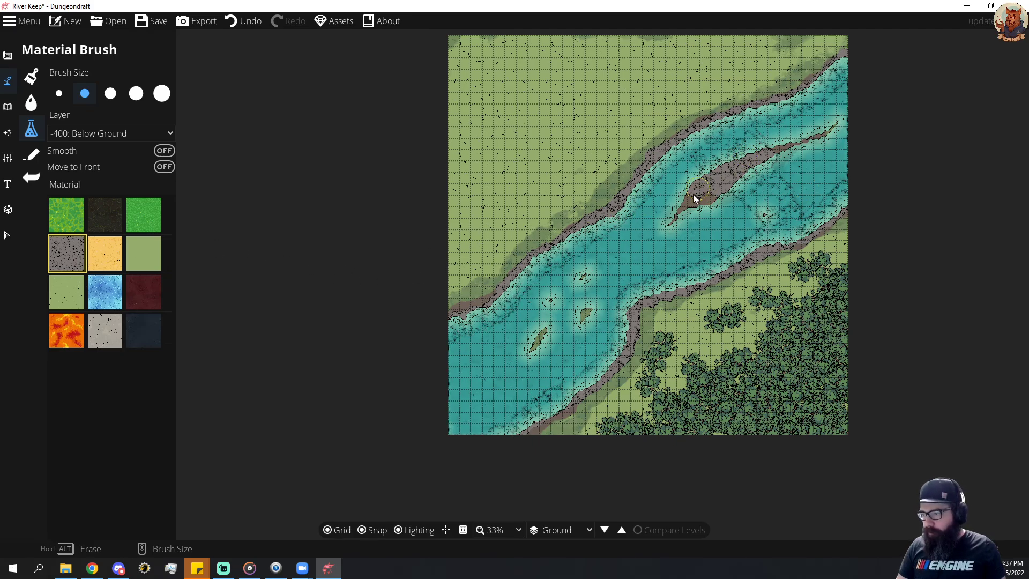
mouse_move(693, 194)
mouse_down()
mouse_move(678, 217)
mouse_move(829, 133)
mouse_up()
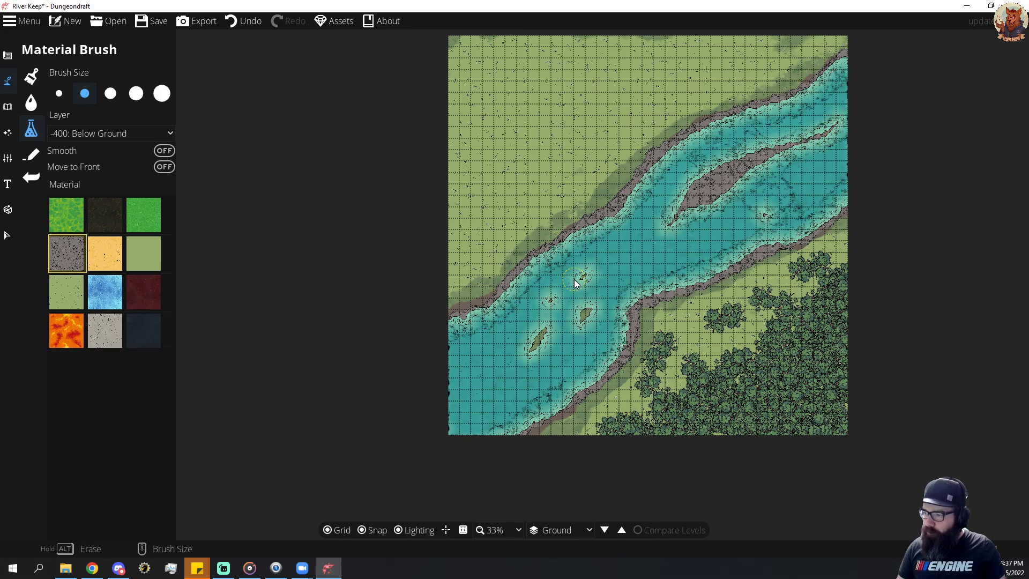
click(102, 134)
click(101, 134)
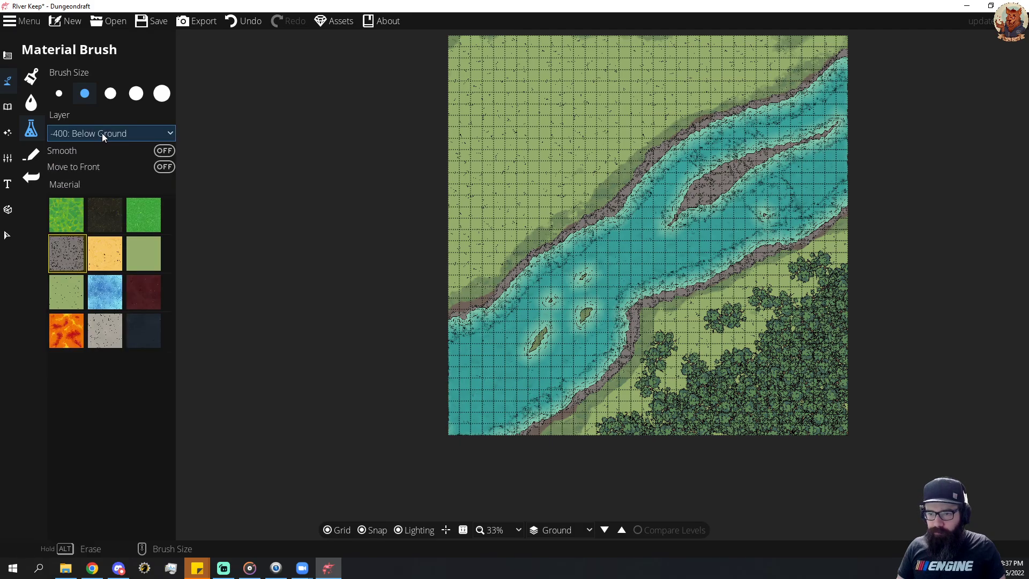
click(554, 169)
key(ctrl+z)
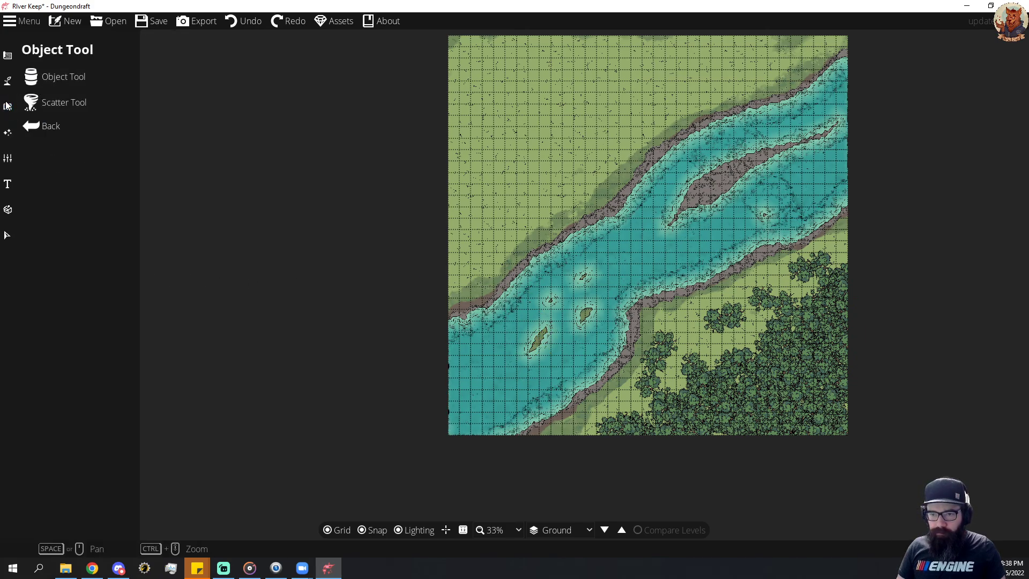
Brush Terrain Dirt onto the riverbed between the long island and the small eastern island.
mouse_move(8, 80)
click(63, 81)
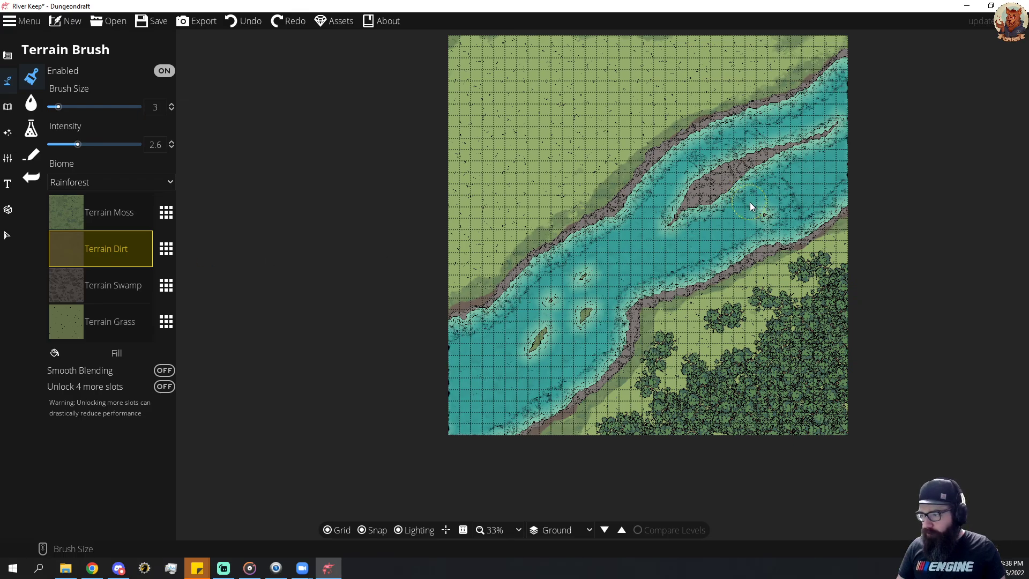
drag(750, 203, 754, 224)
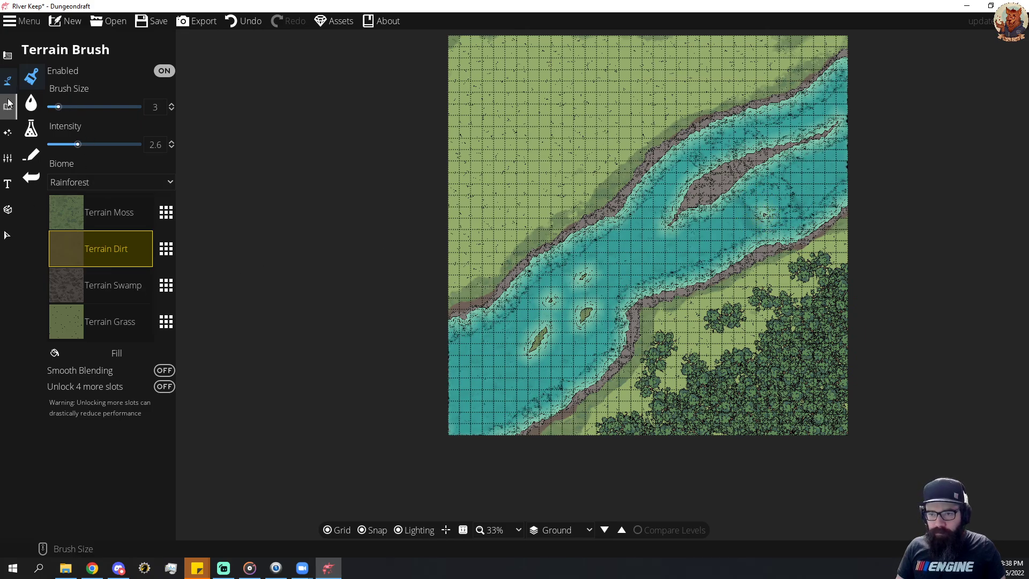
click(7, 81)
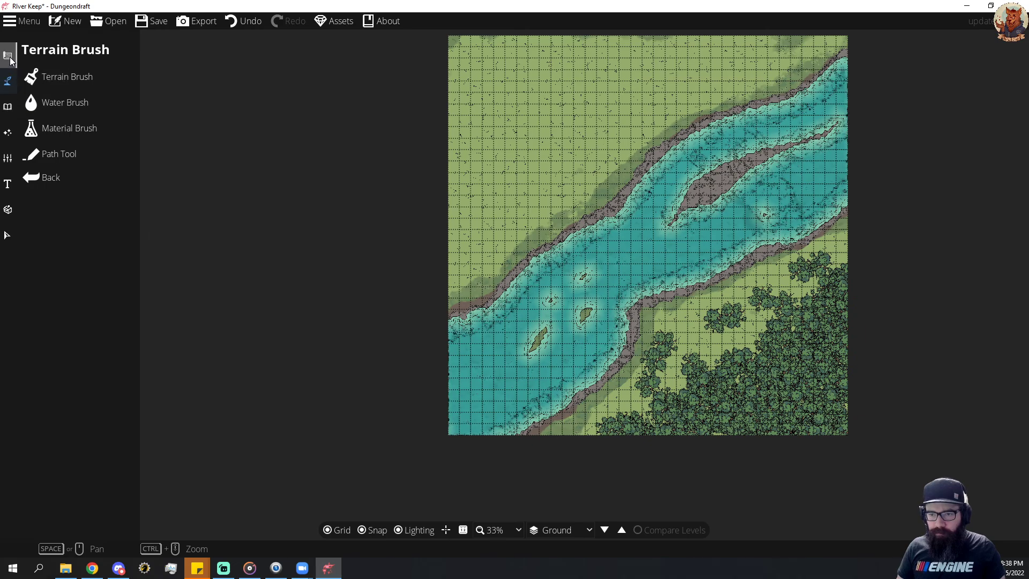
click(55, 108)
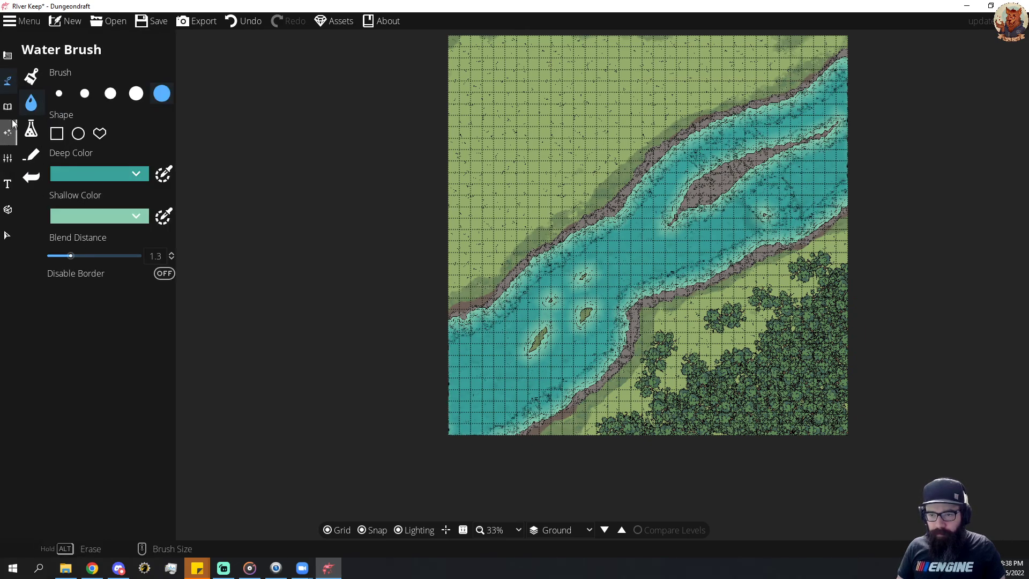
click(7, 81)
click(54, 74)
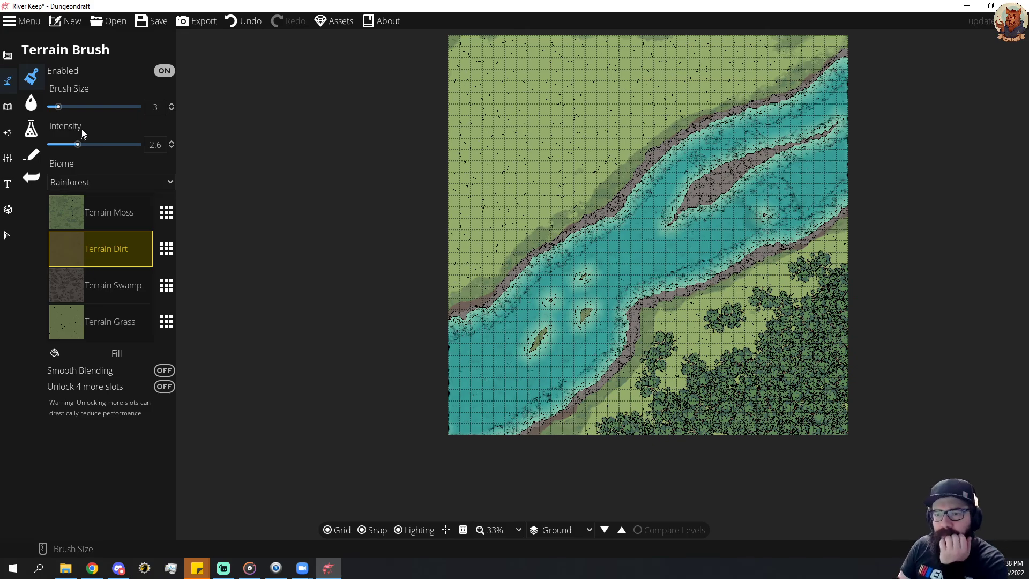
click(32, 102)
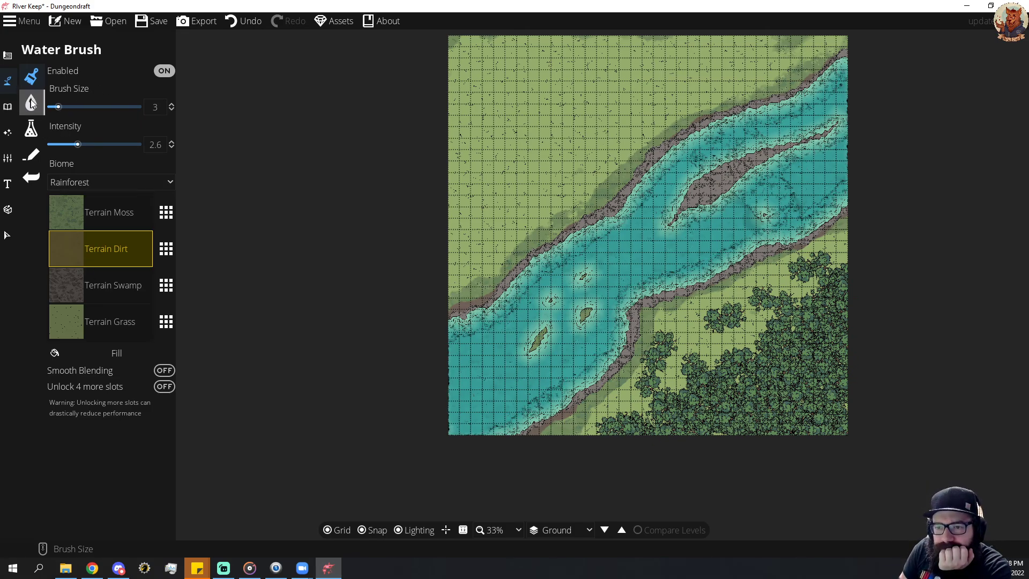
click(31, 127)
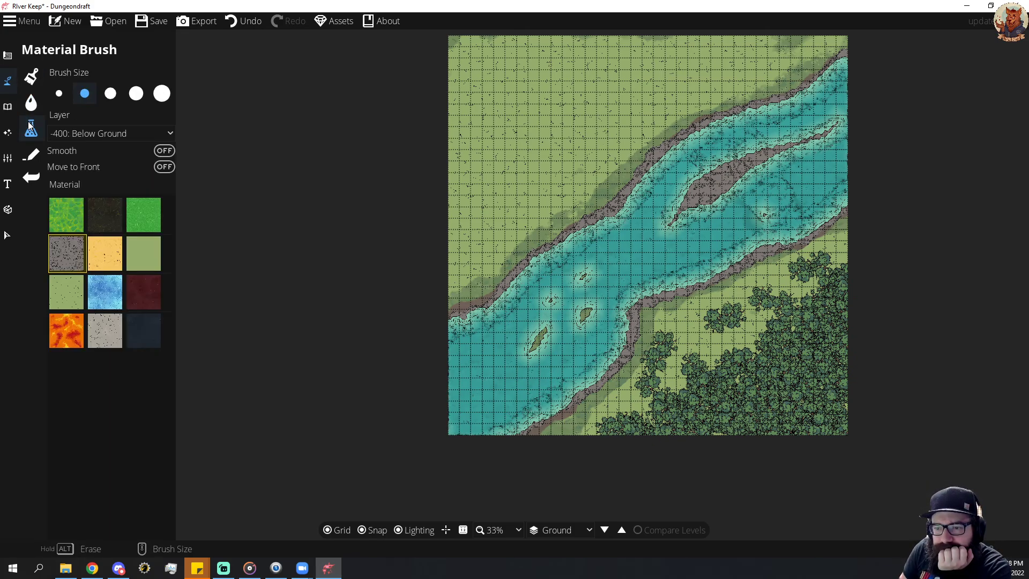
click(7, 82)
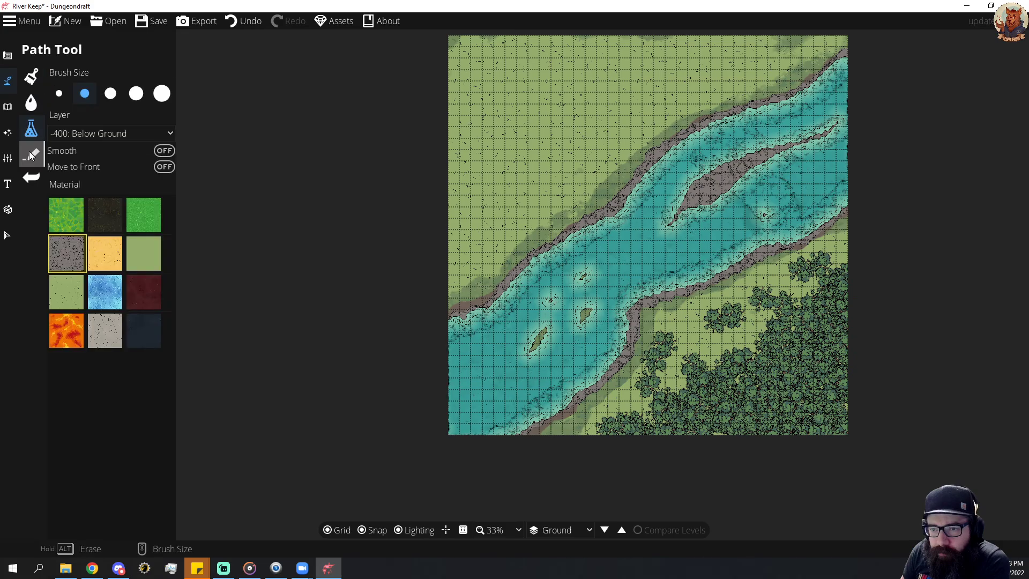
click(31, 155)
click(13, 108)
click(10, 85)
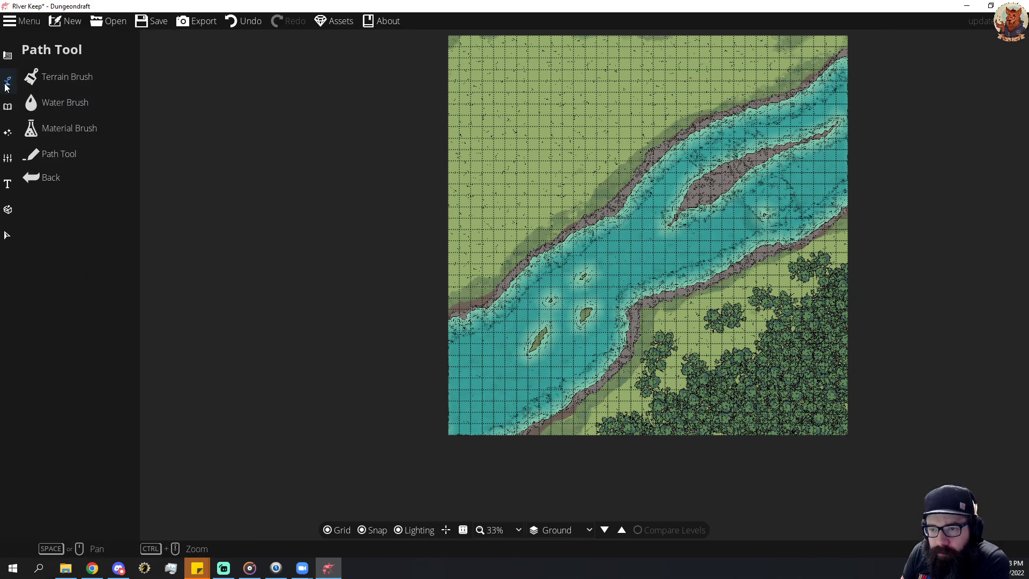
click(66, 134)
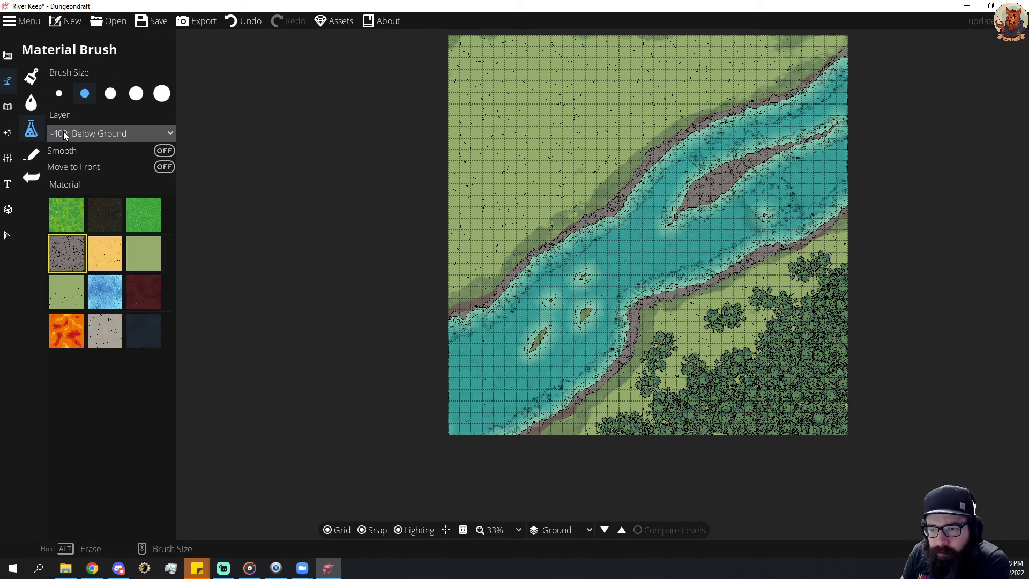
click(11, 106)
click(4, 160)
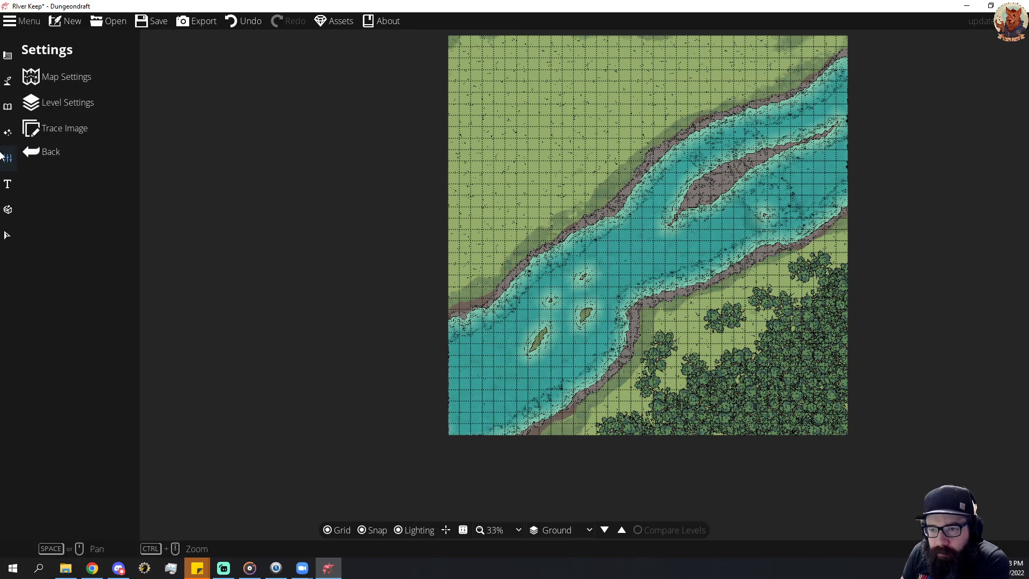
click(8, 132)
click(8, 106)
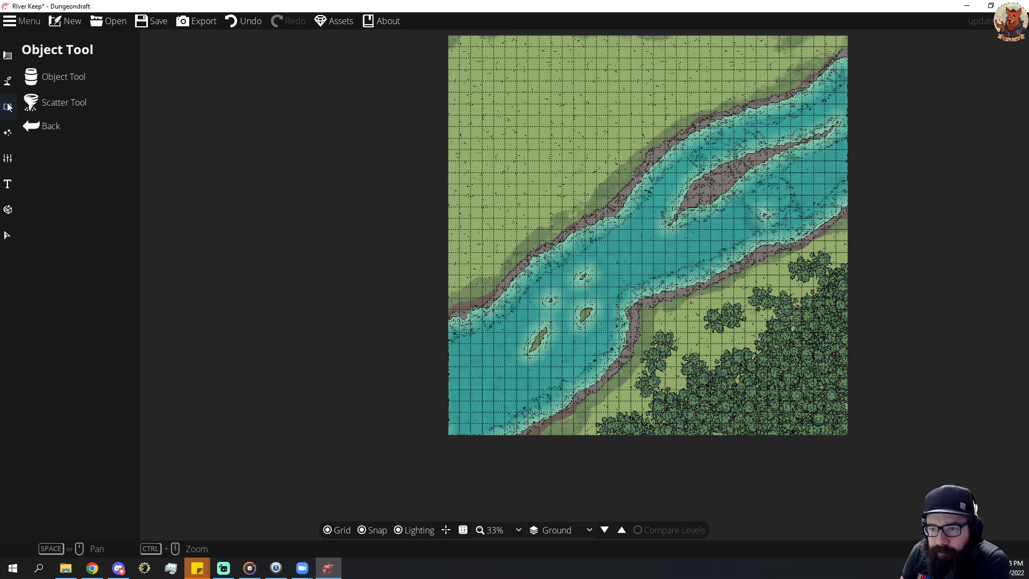
click(7, 81)
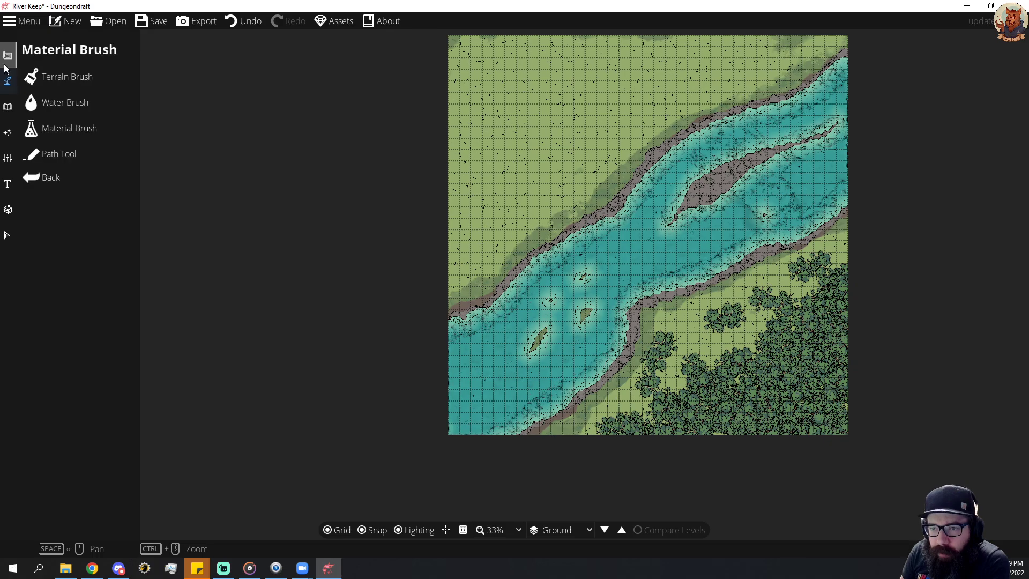
Build a rectangular room about 8 by 7 tiles with a cobblestone floor and rough stone-block walls on the grass north of the river.
click(7, 55)
click(66, 76)
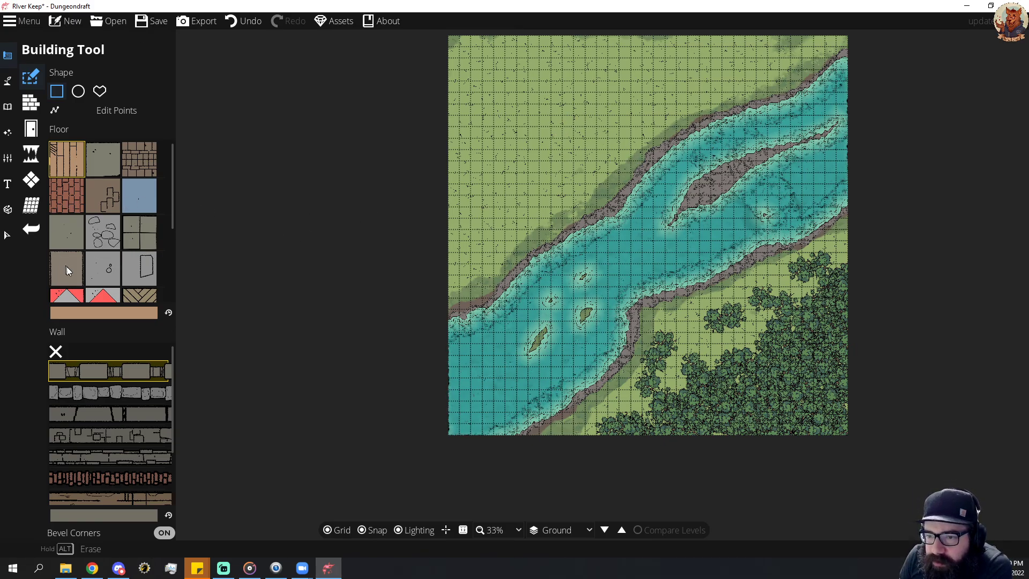
click(97, 237)
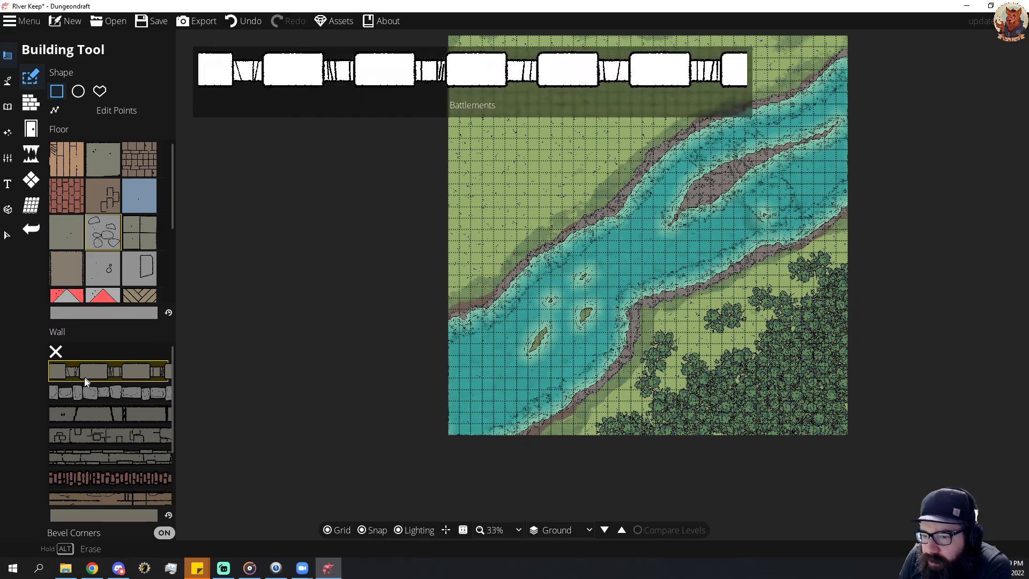
click(88, 391)
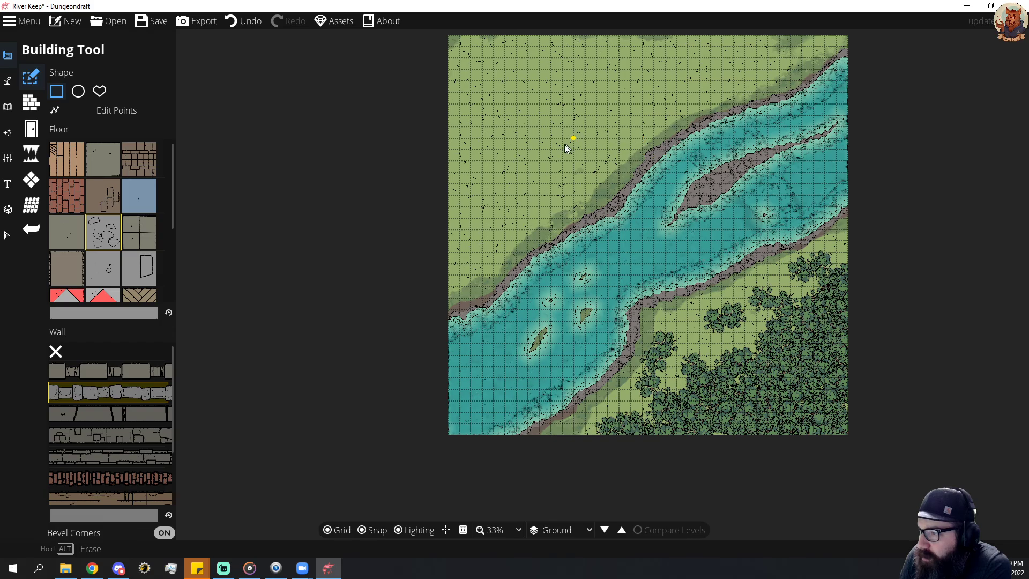
drag(572, 154, 662, 75)
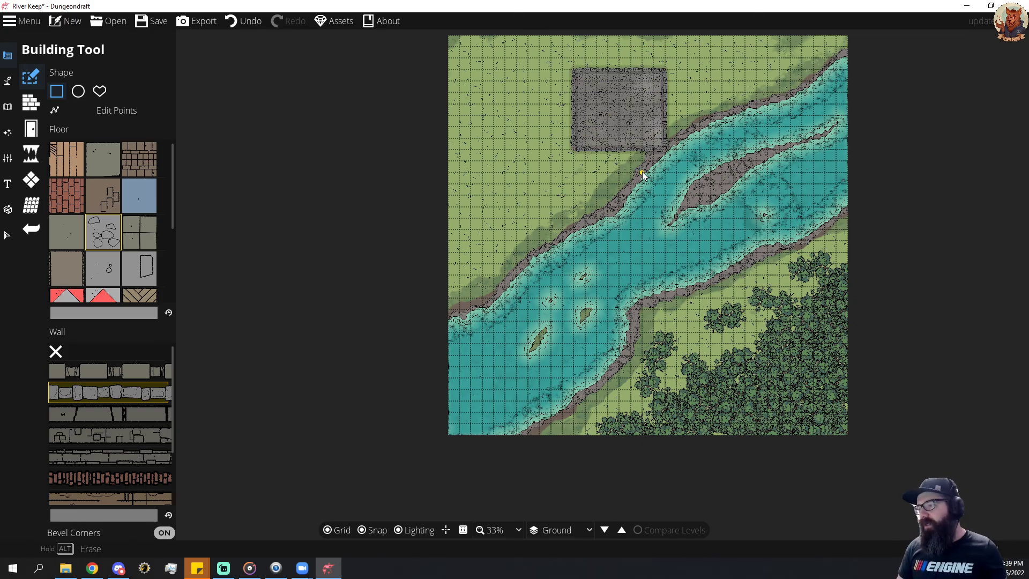
Extend the building southward from its southwest corner with a walled cobblestone wing about 3 by 3 tiles.
scroll(654, 131, up, 2)
drag(652, 131, 656, 231)
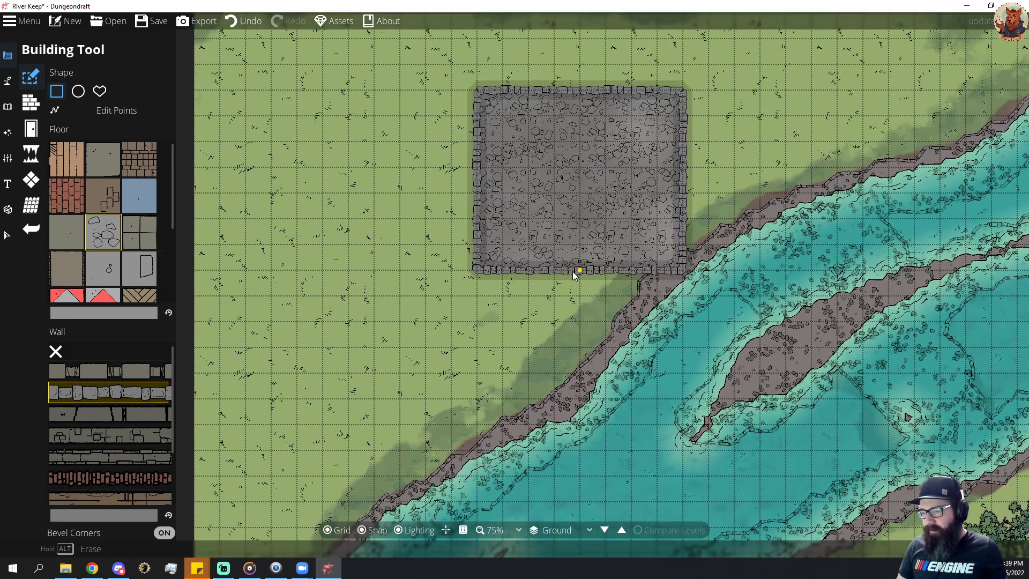
drag(554, 346, 475, 351)
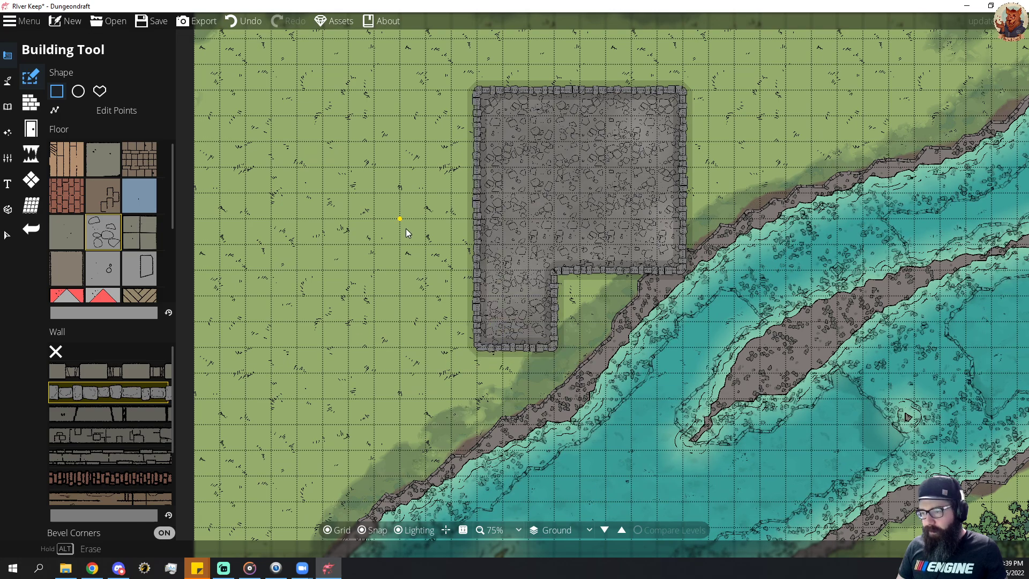
drag(396, 237, 523, 267)
scroll(556, 220, down, 1)
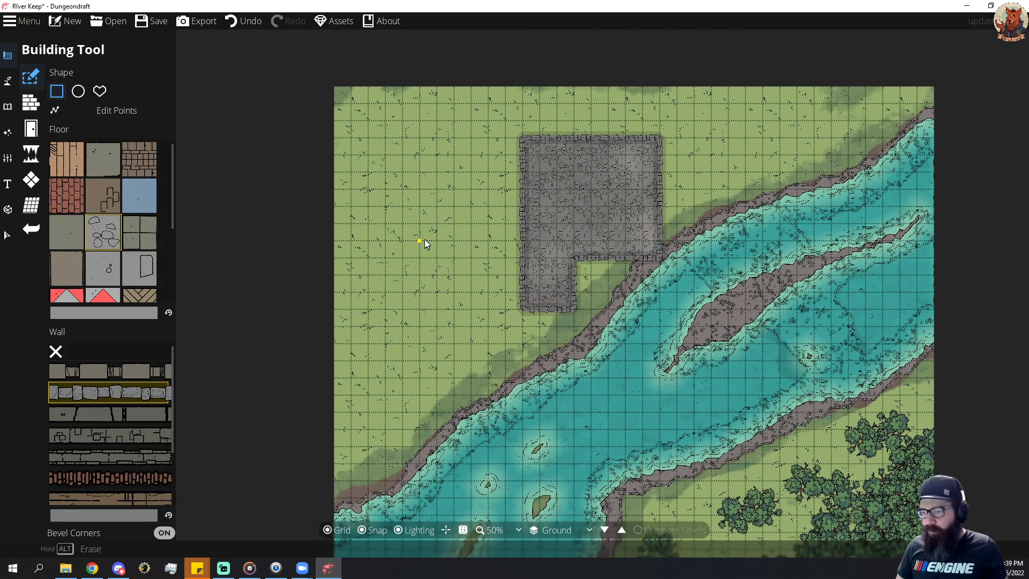
drag(469, 212, 468, 237)
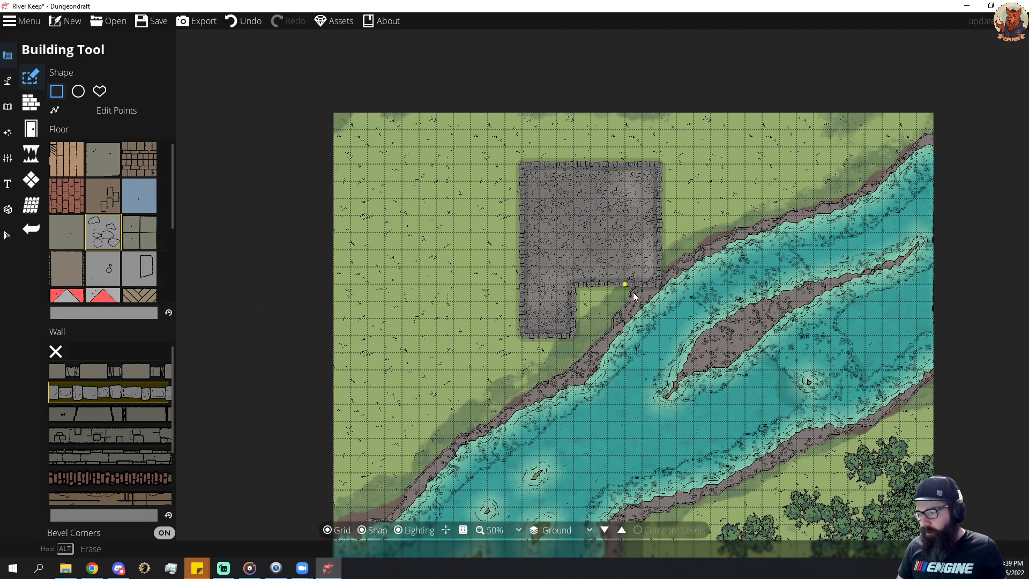
click(27, 132)
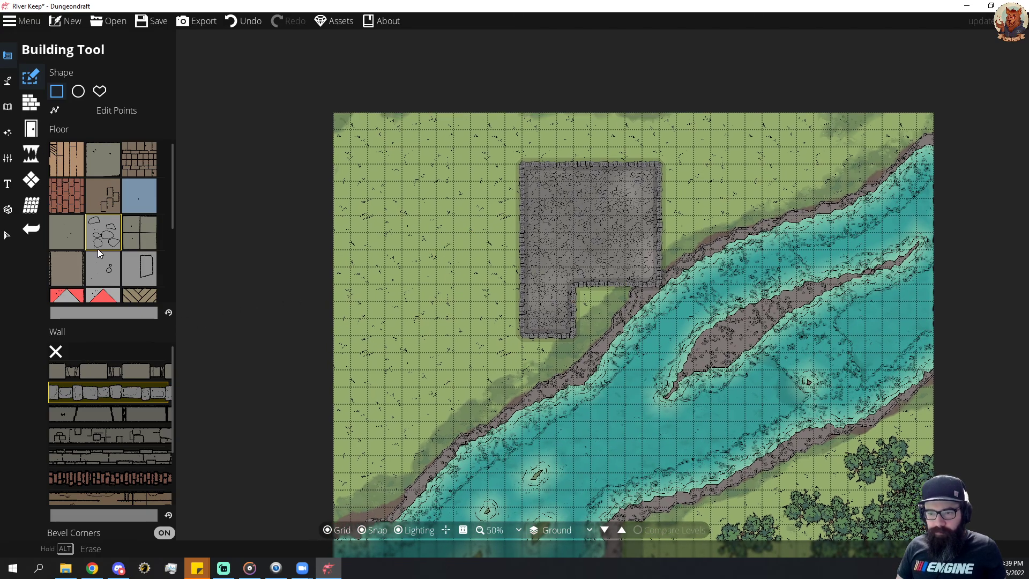
Place a round stone well filled with water on the grass in the keep's southeast notch, beside the southern wing.
click(9, 84)
click(8, 109)
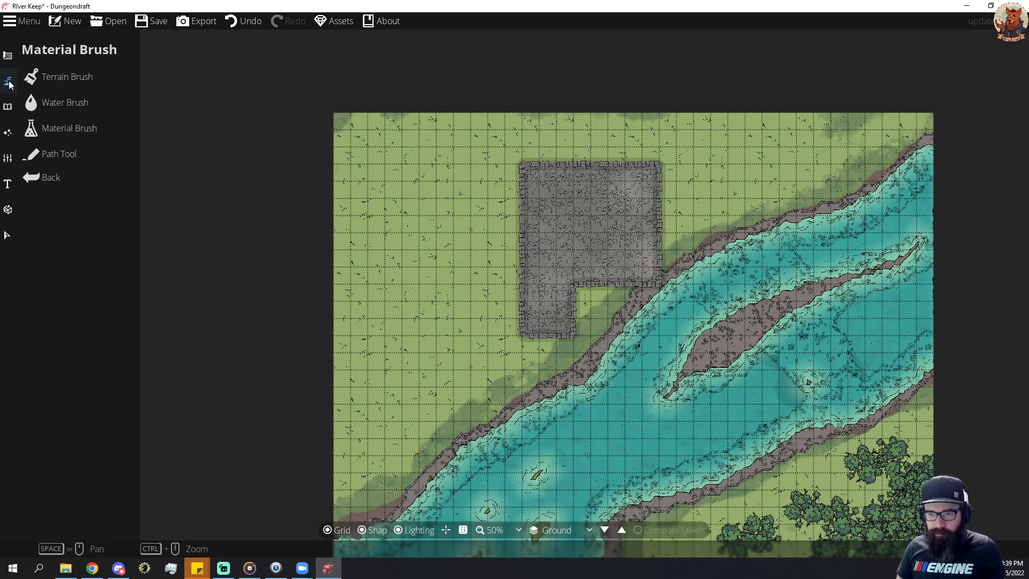
click(66, 81)
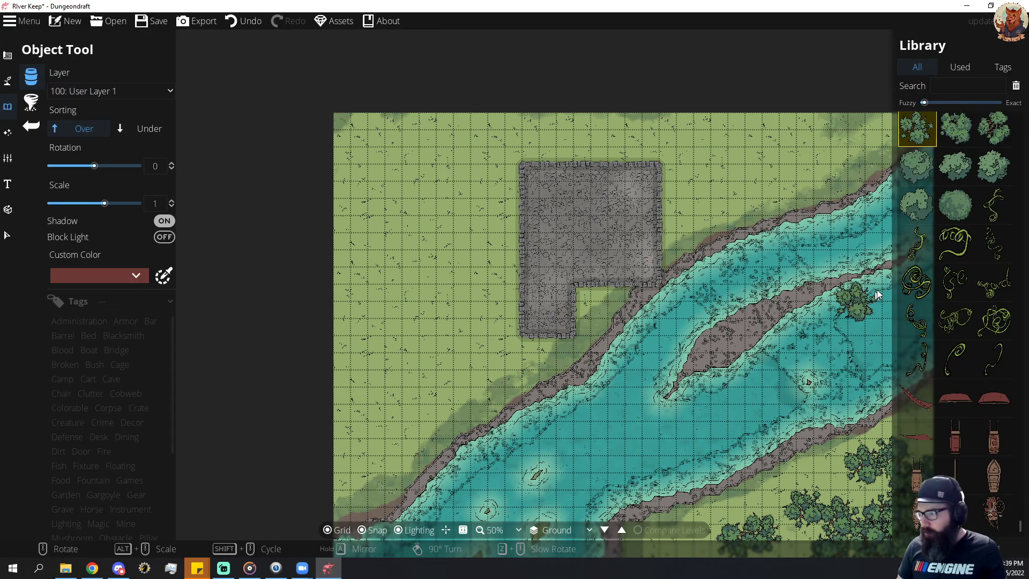
scroll(963, 307, down, 5)
scroll(963, 306, down, 5)
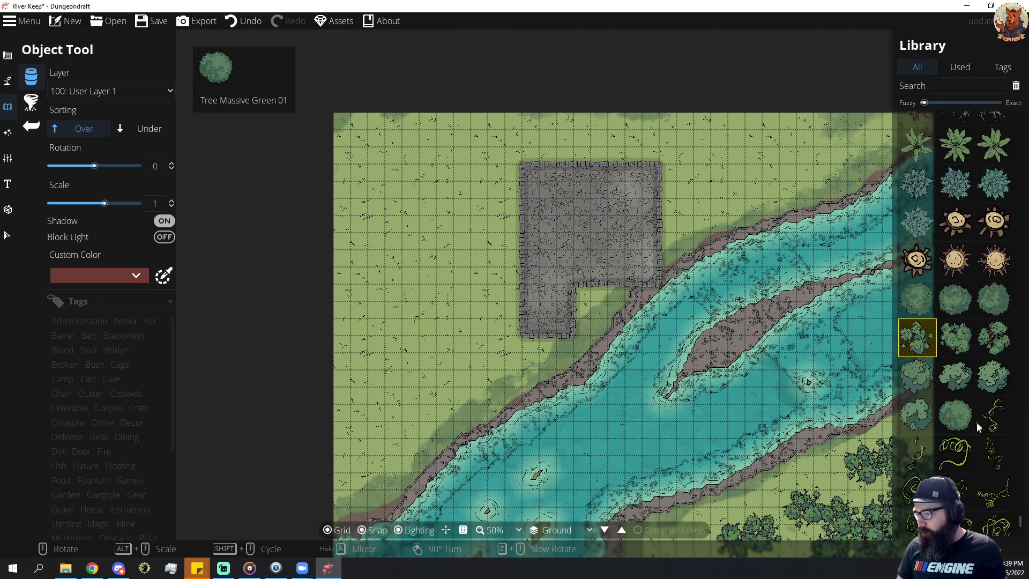
click(955, 452)
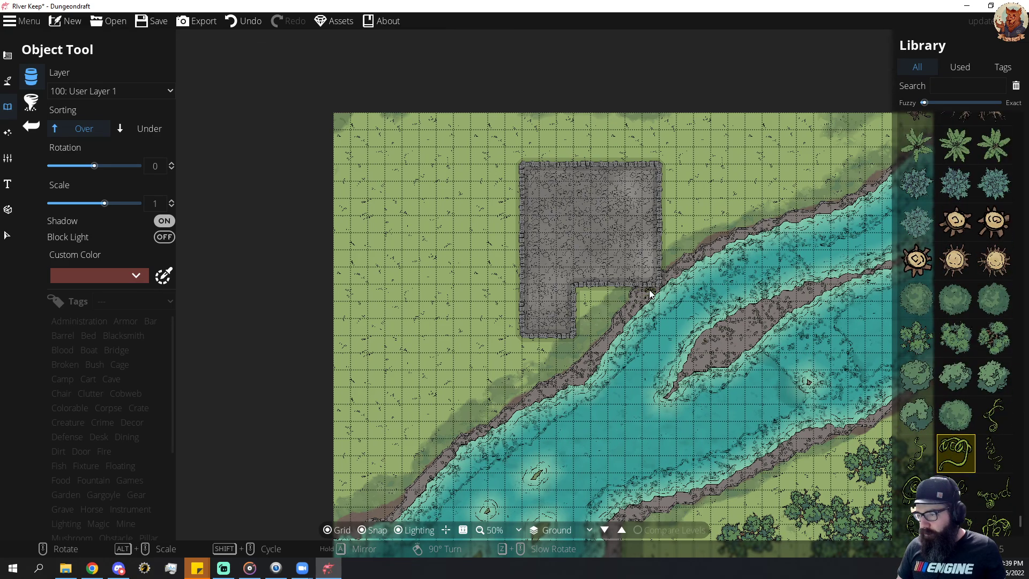
scroll(995, 417, down, 3)
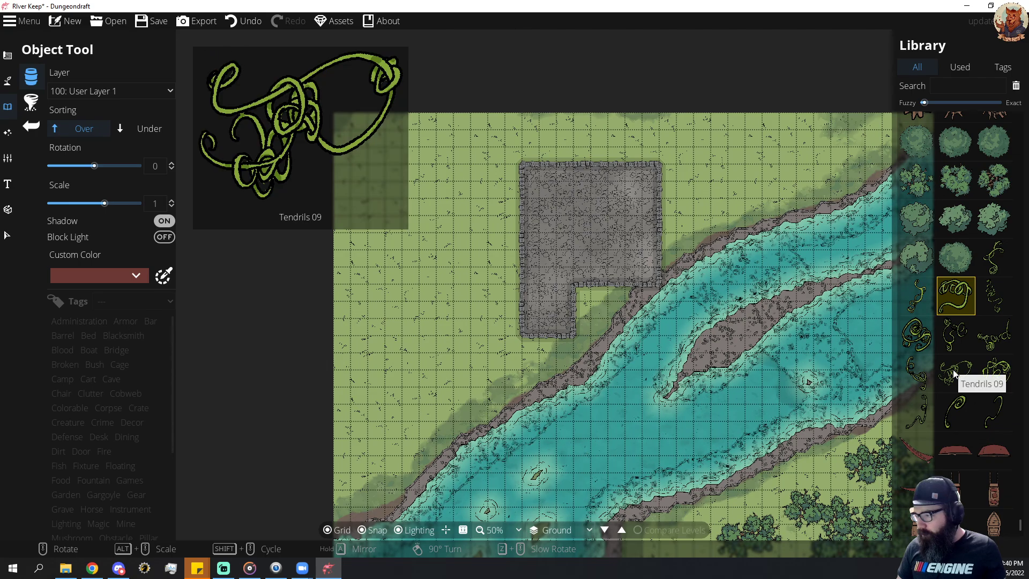
scroll(953, 368, up, 5)
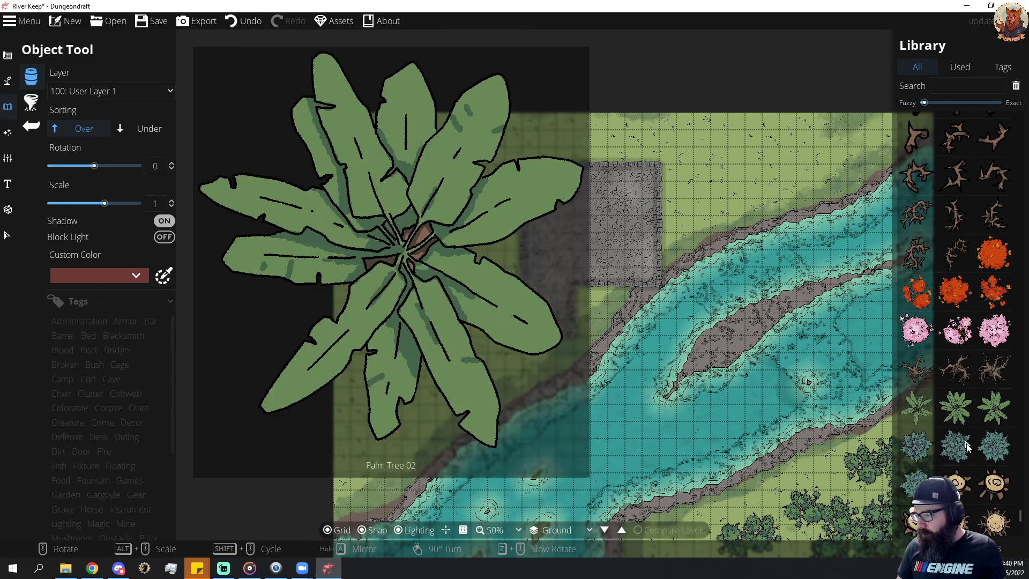
scroll(957, 359, down, 6)
scroll(965, 339, down, 15)
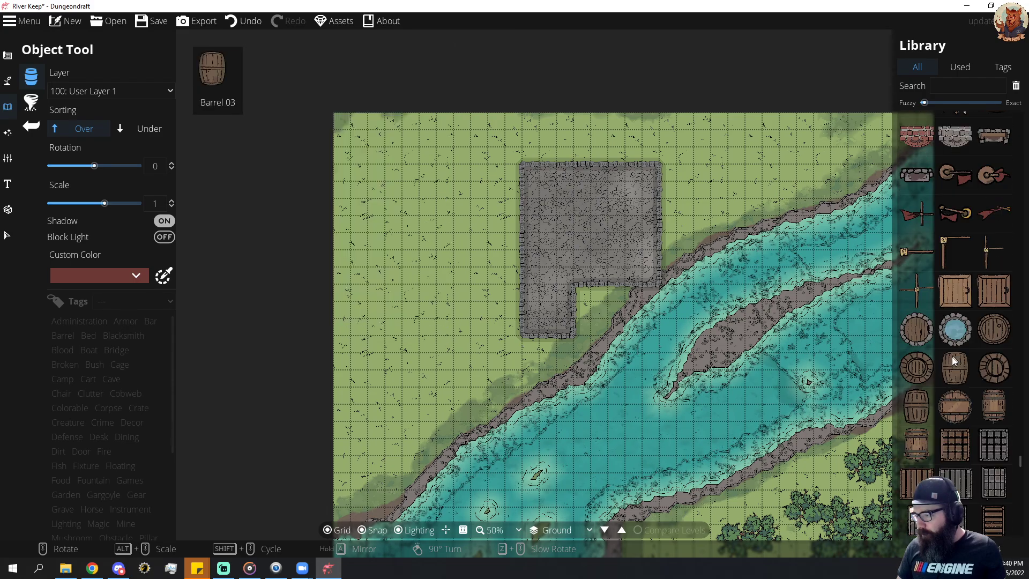
click(955, 335)
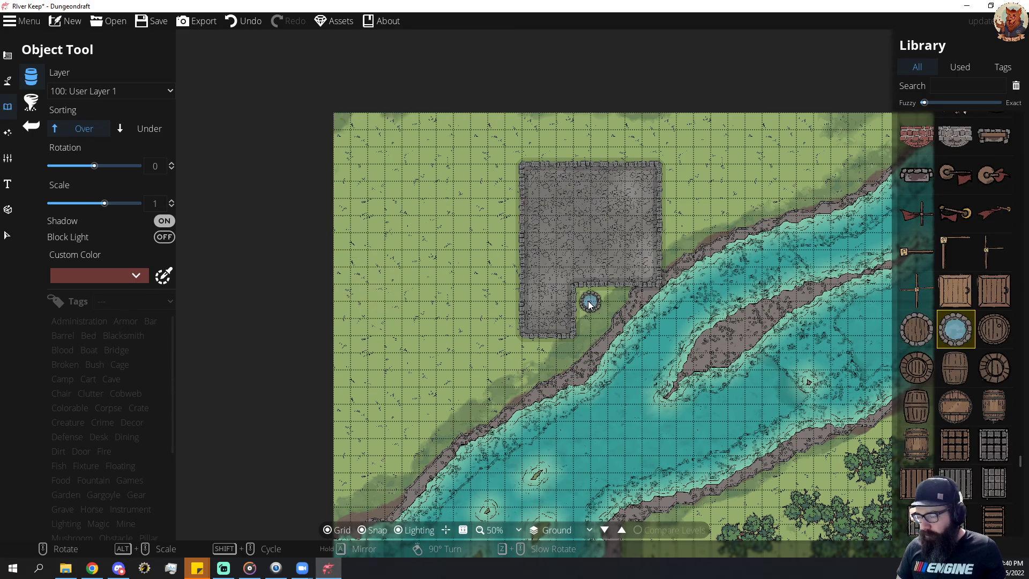
click(590, 303)
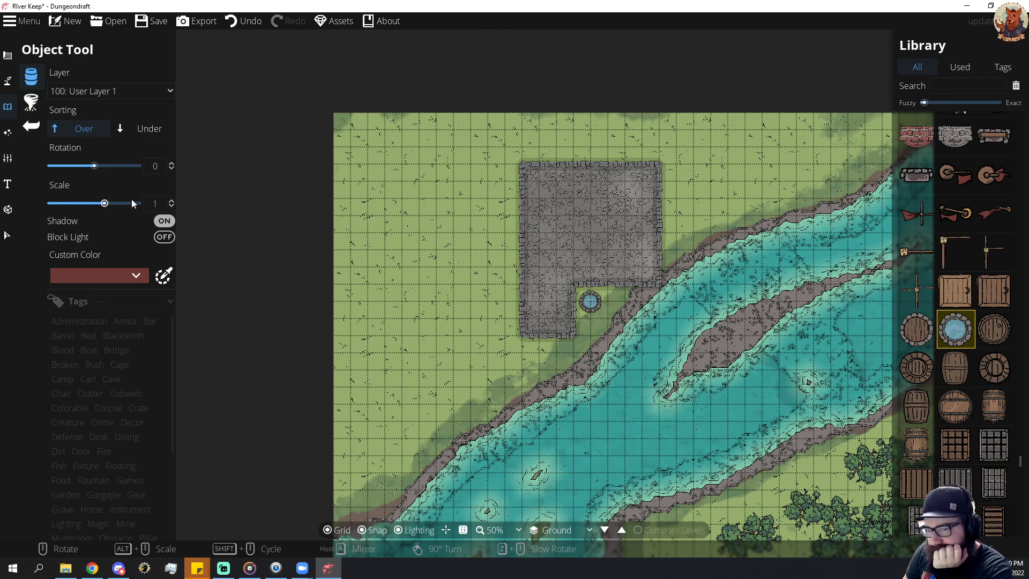
Build a separate rectangular cobblestone-floored room about 6 by 4 tiles with rough stone-block walls on the grass west of the keep.
click(4, 57)
click(58, 103)
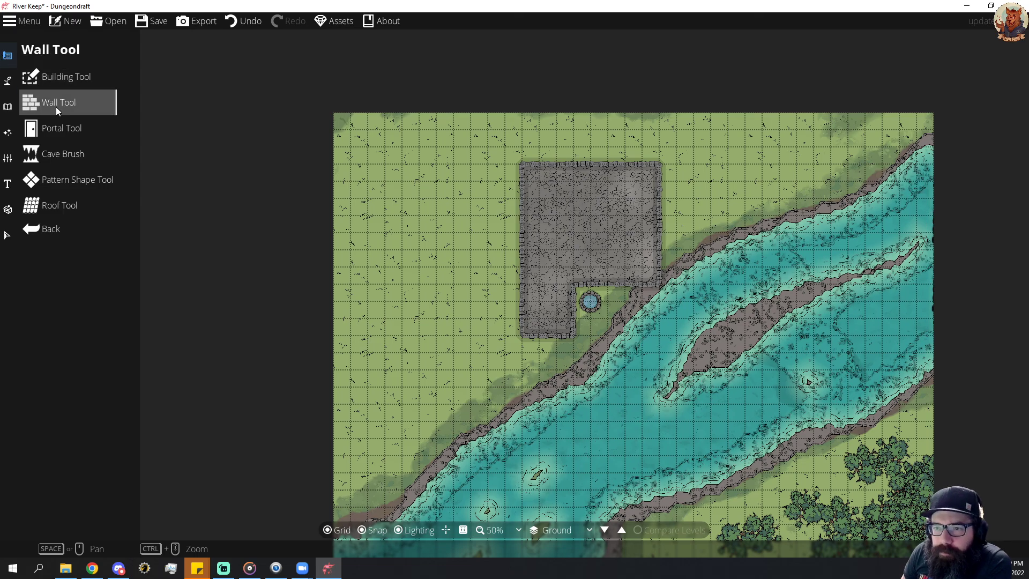
click(30, 77)
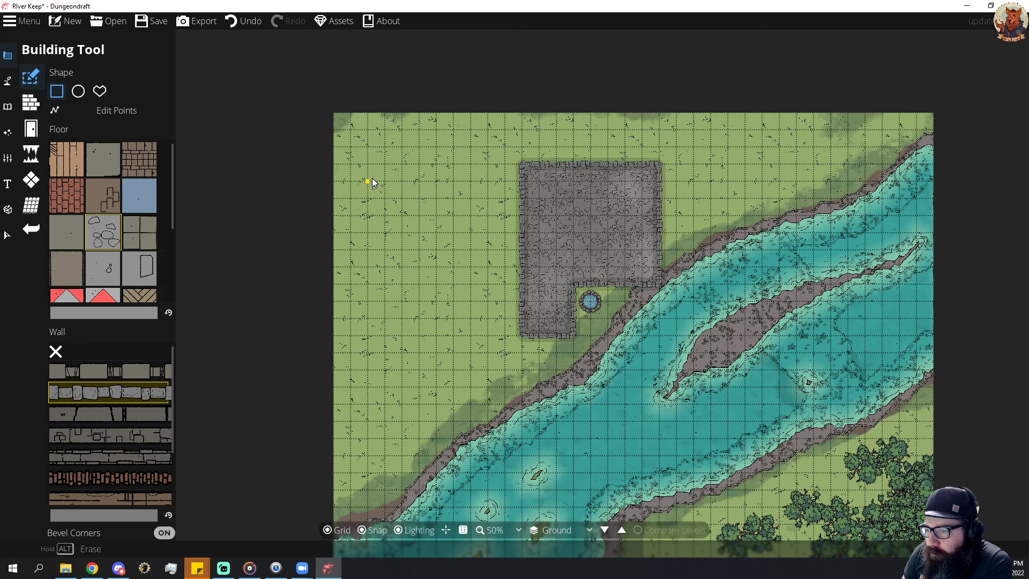
drag(368, 182, 476, 246)
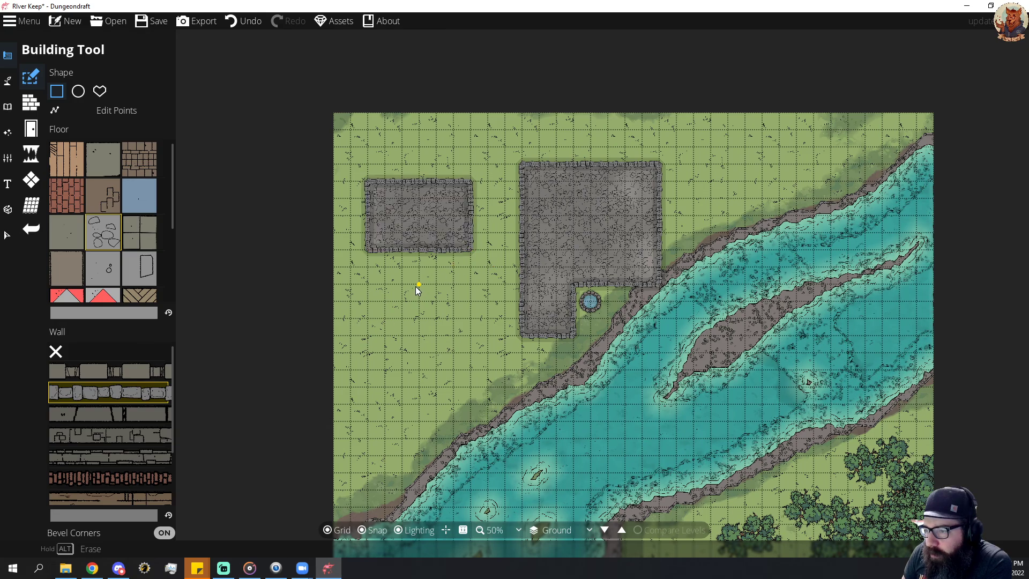
Place Window 15 windows along the keep's south, east, west and north walls.
click(33, 131)
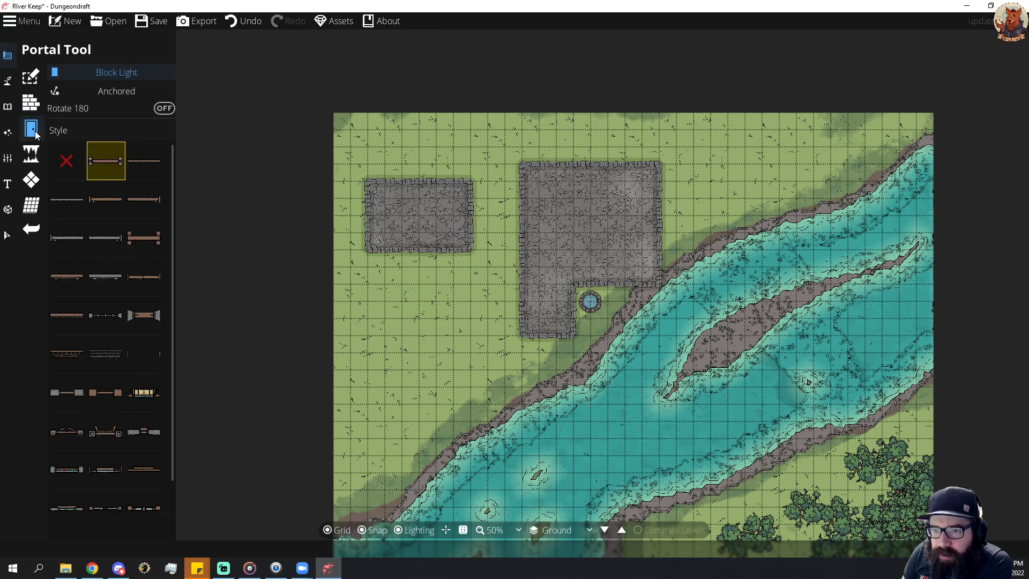
scroll(117, 213, down, 2)
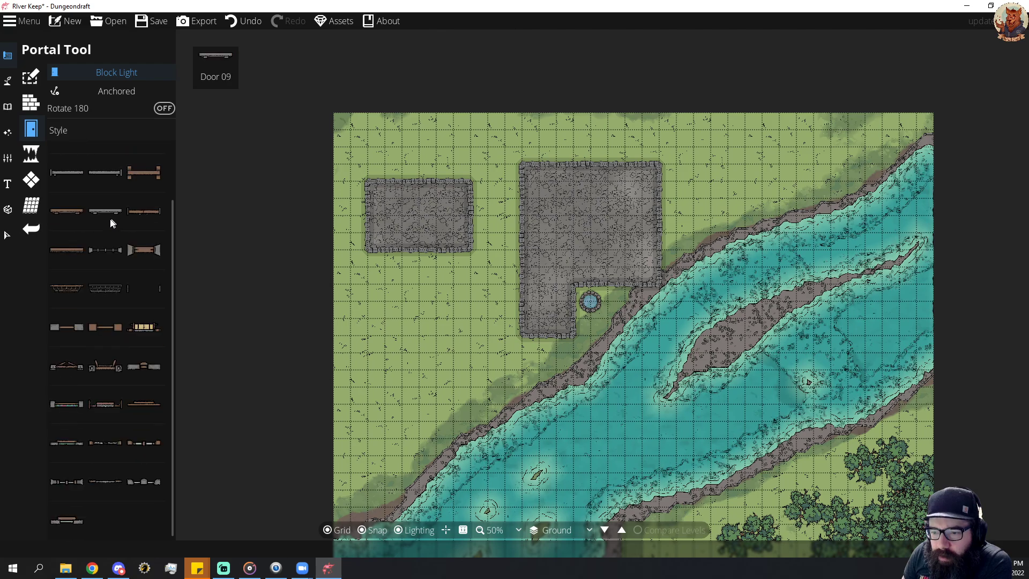
click(145, 482)
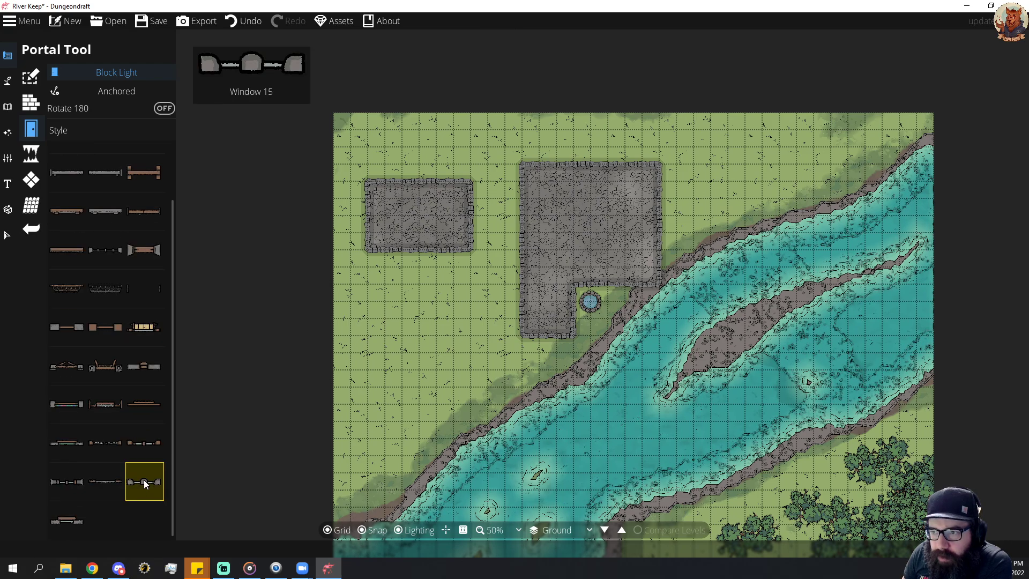
scroll(145, 471, up, 2)
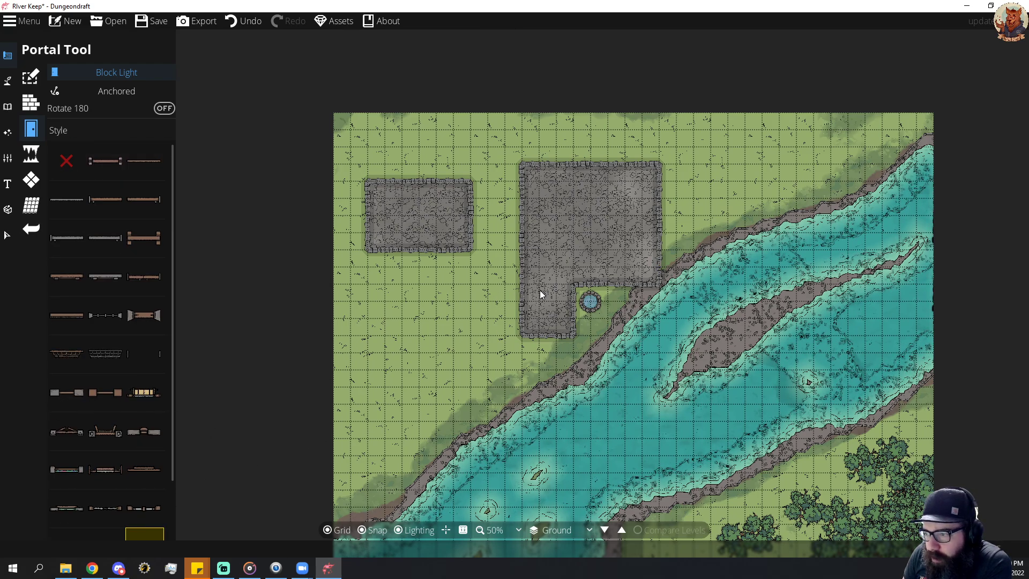
click(617, 287)
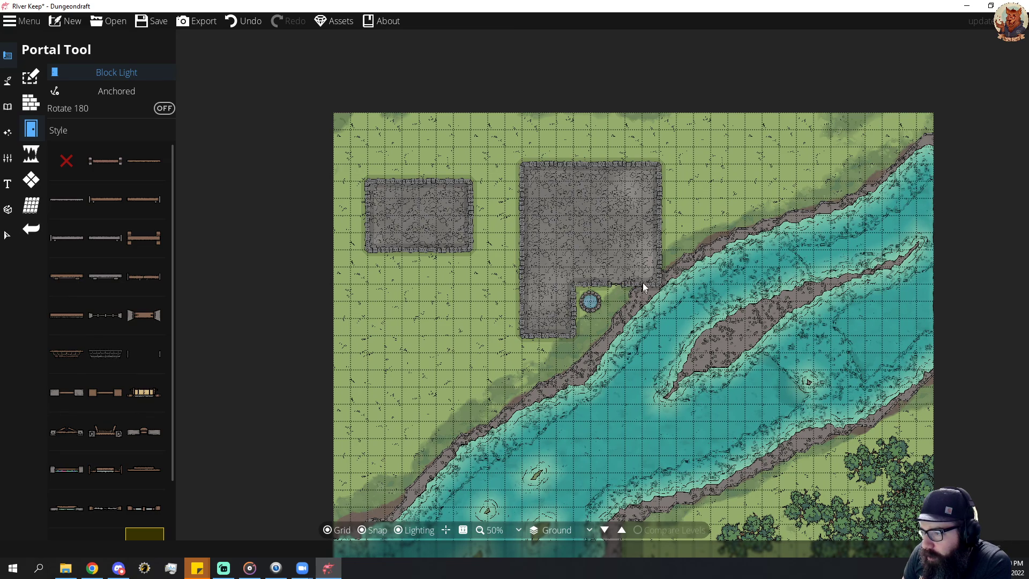
click(658, 261)
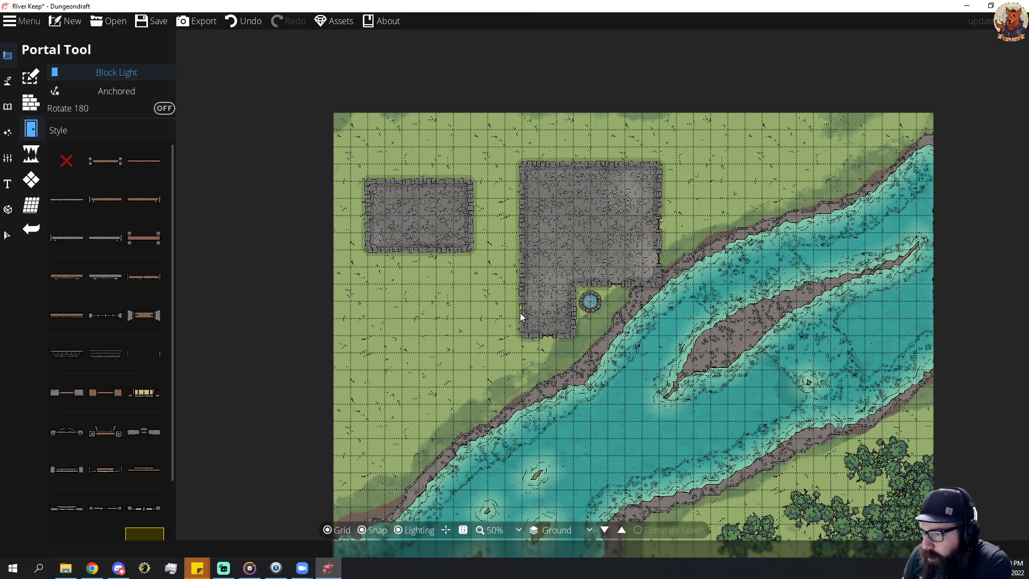
click(523, 261)
click(524, 205)
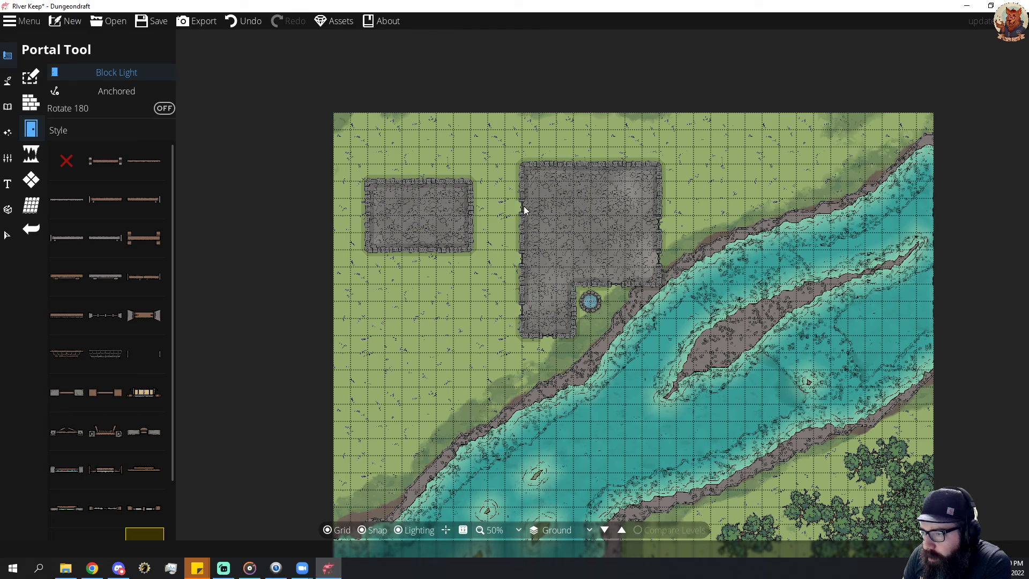
click(557, 165)
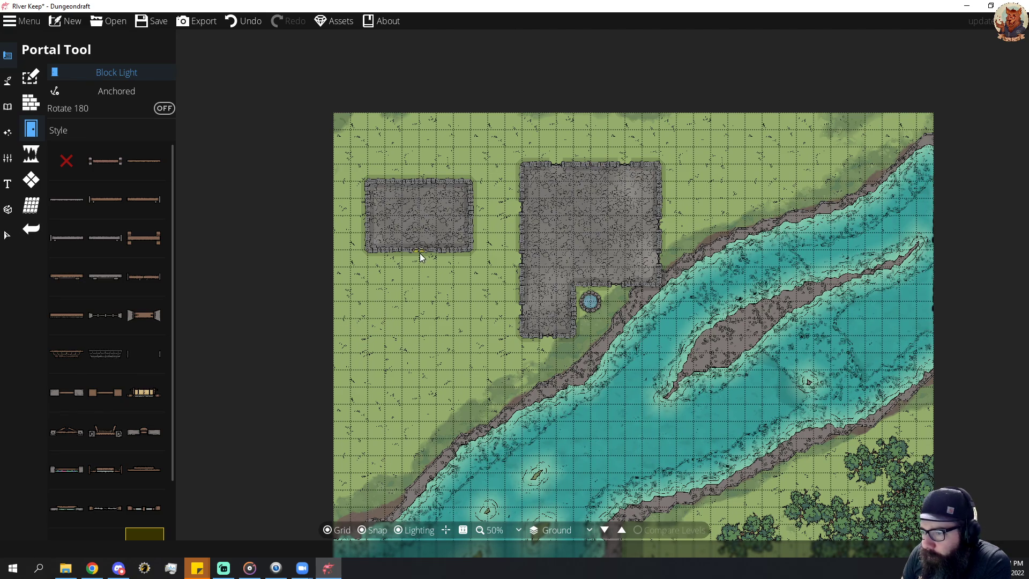
Add a Window 15 window at the middle of the small western building's north, west and east walls.
click(420, 181)
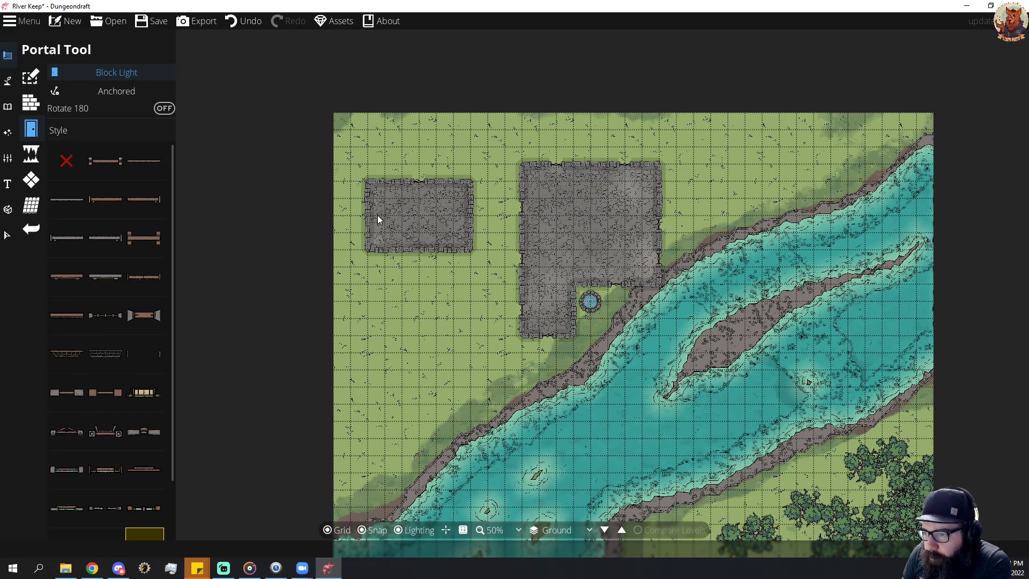
click(367, 217)
click(472, 214)
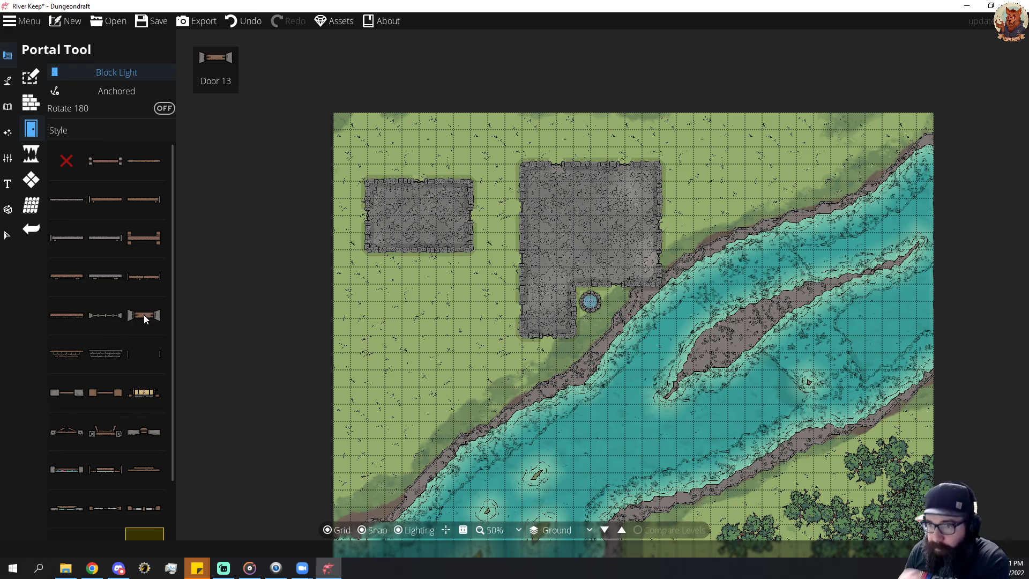
Place Door 13 doors in the keep's west wall and side by side along the small western building's south wall.
click(146, 318)
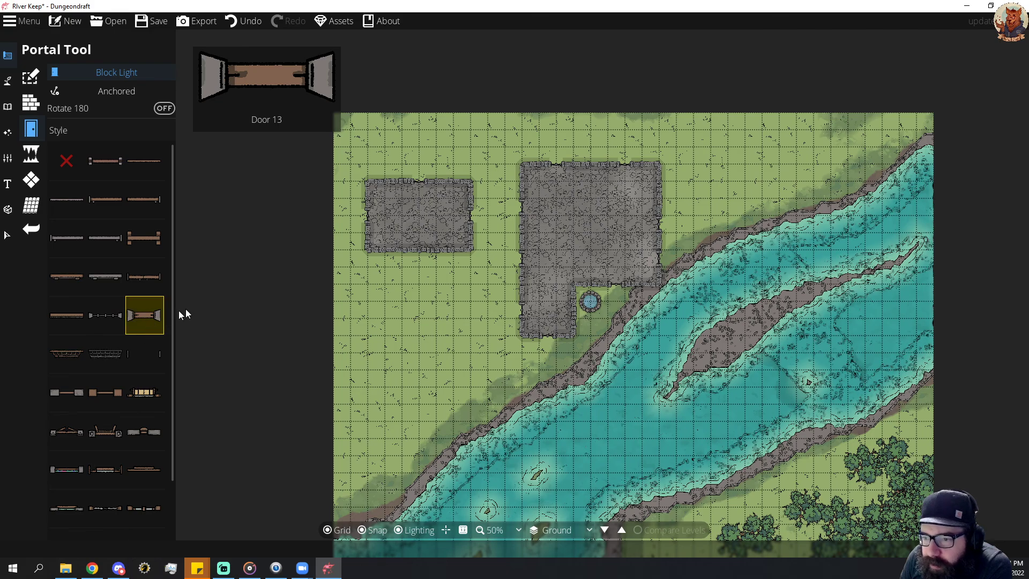
click(420, 251)
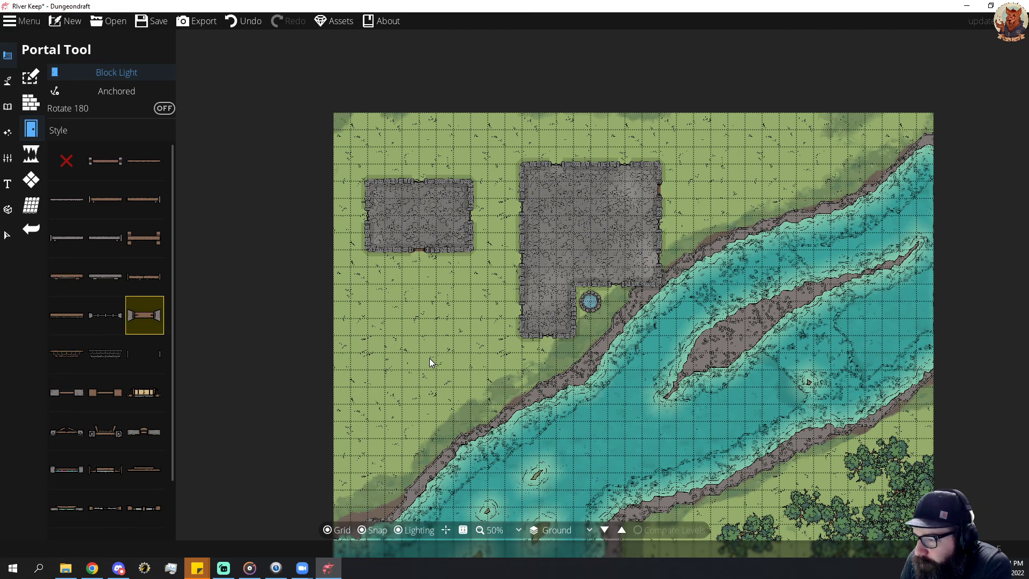
click(524, 232)
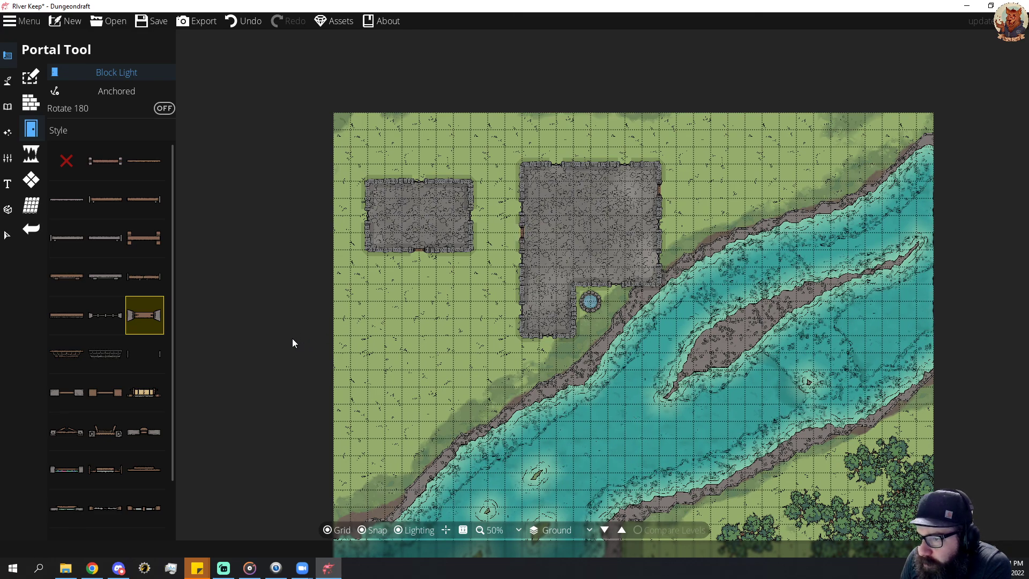
click(403, 250)
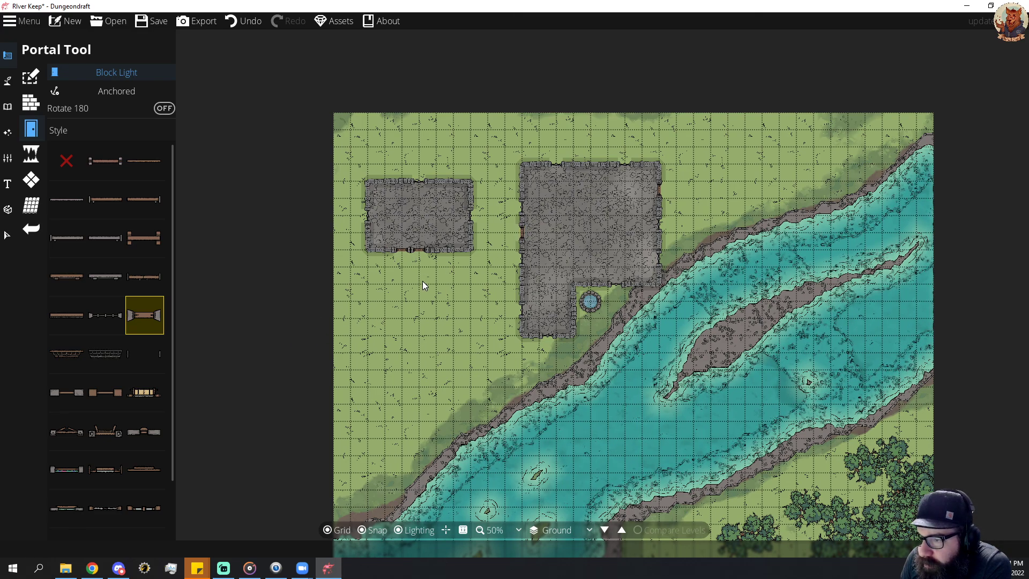
click(432, 250)
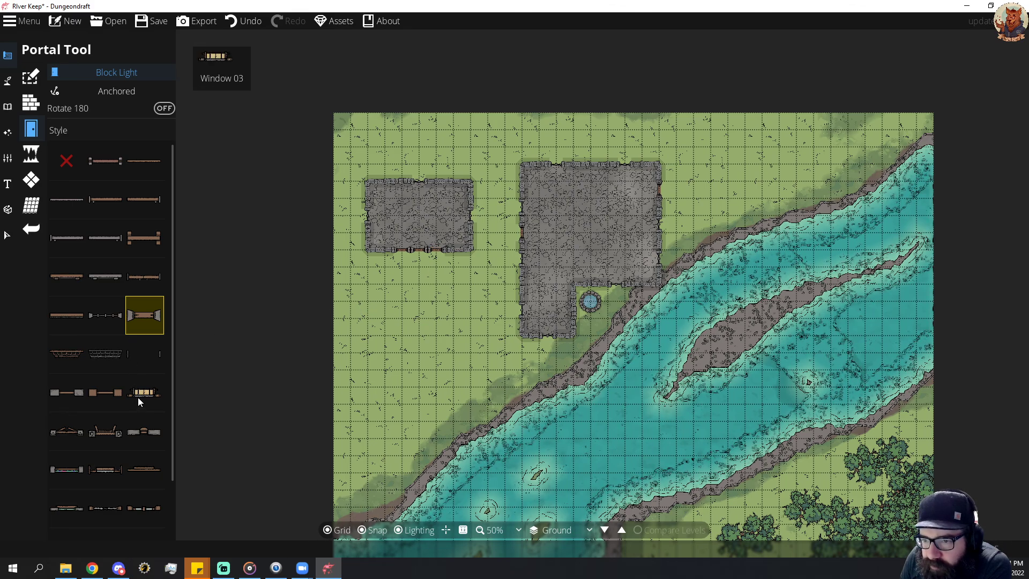
scroll(137, 397, down, 2)
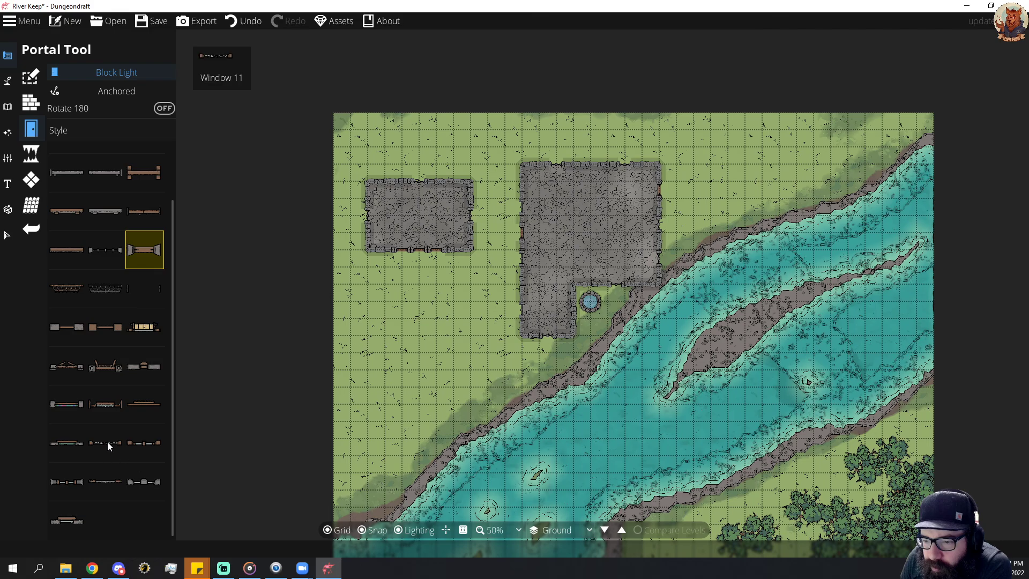
scroll(110, 437, up, 2)
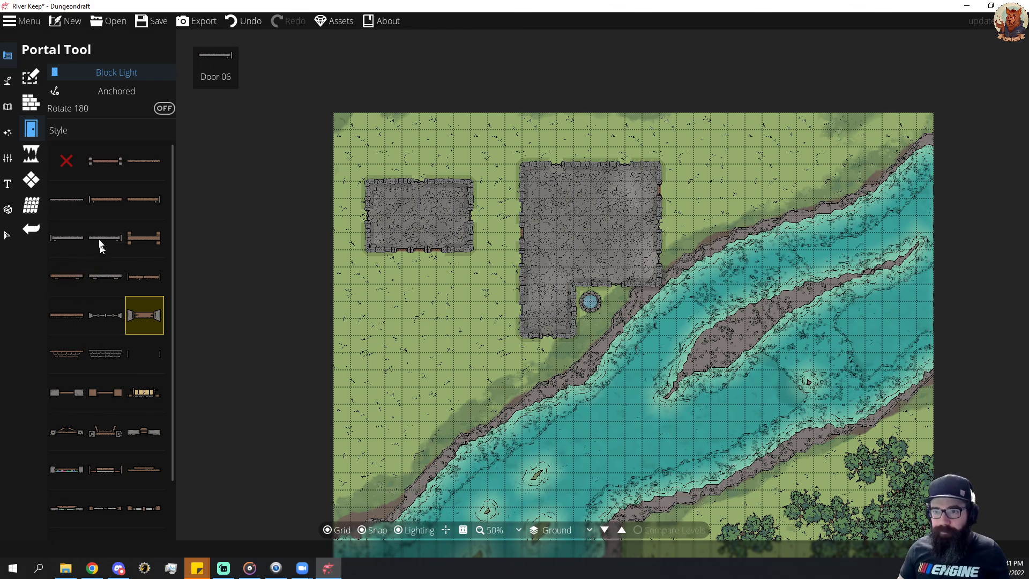
click(30, 77)
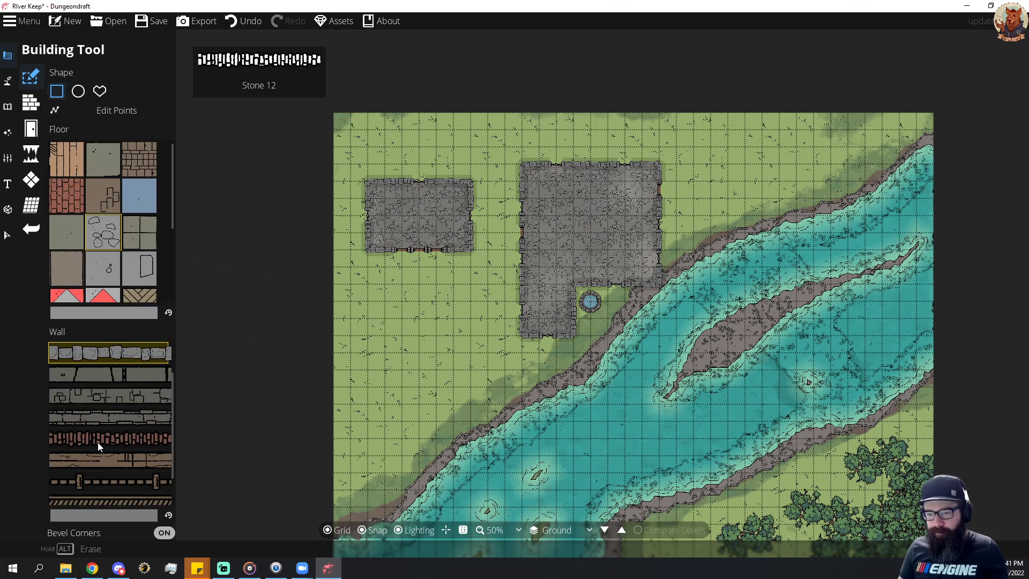
click(106, 461)
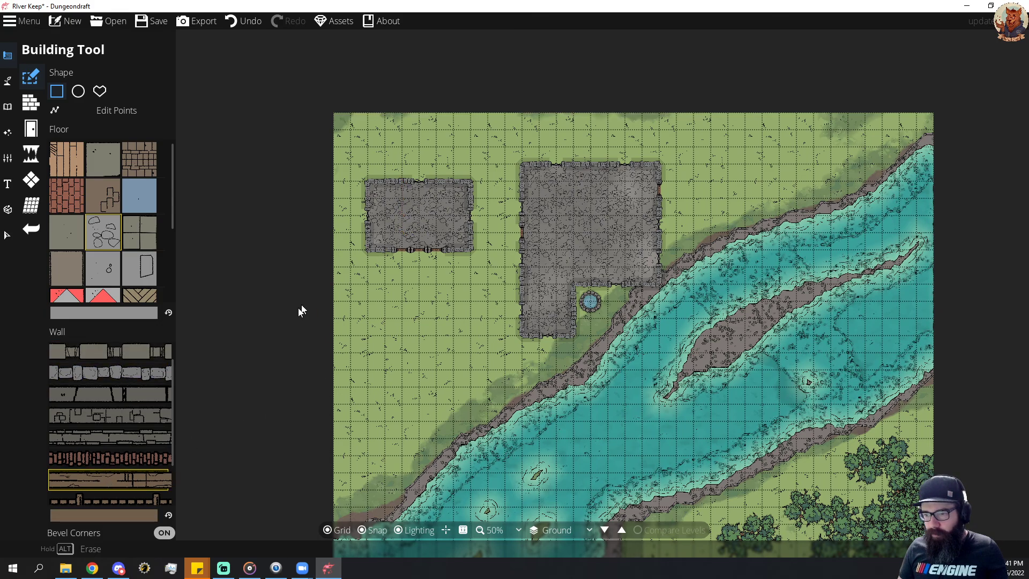
Draw five parallel Wood walls, each about 2 tiles long, running south from the small western building's north wall.
click(31, 102)
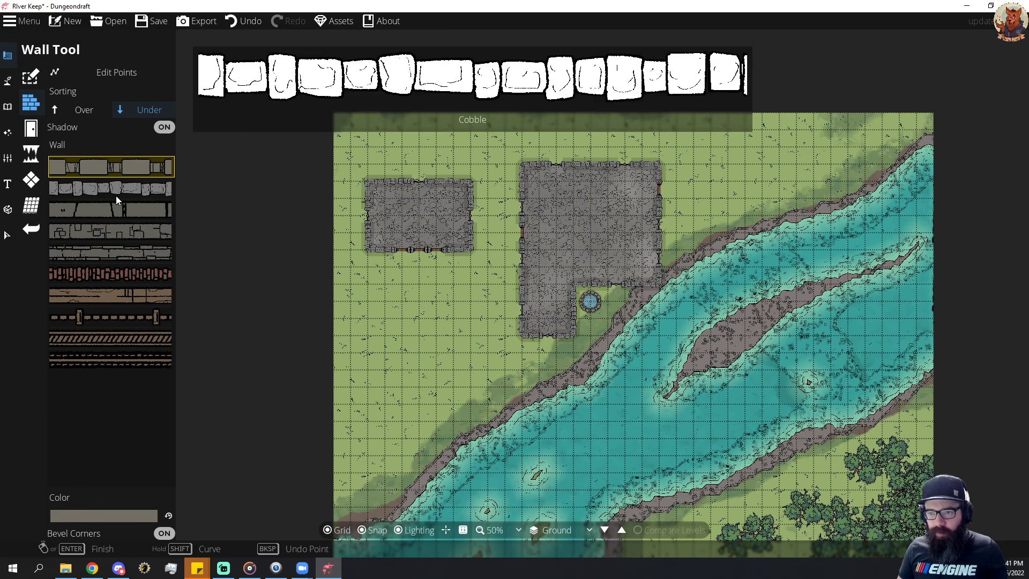
click(105, 295)
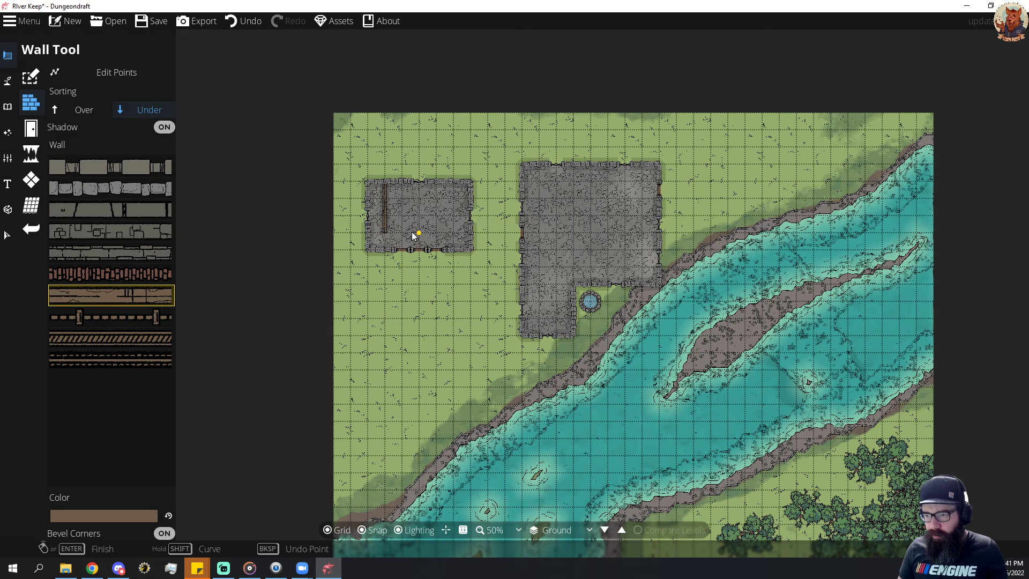
key(ctrl+z)
double_click(385, 213)
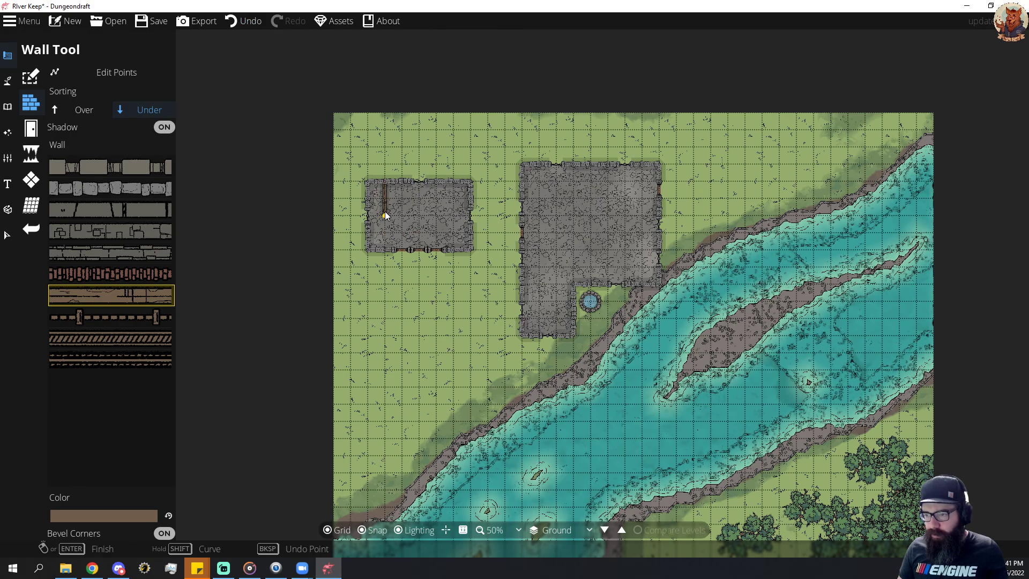
double_click(419, 214)
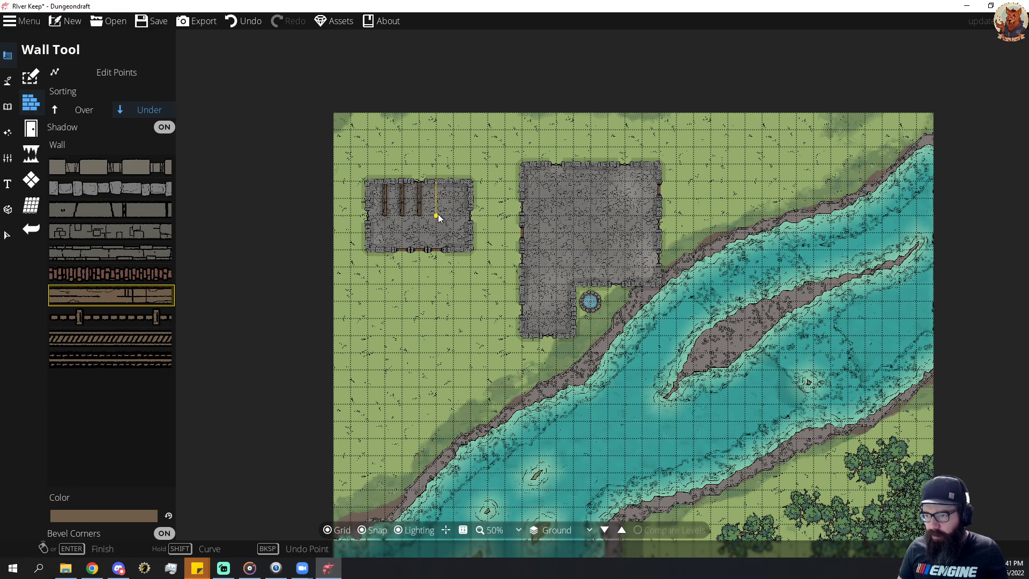
click(454, 189)
double_click(452, 218)
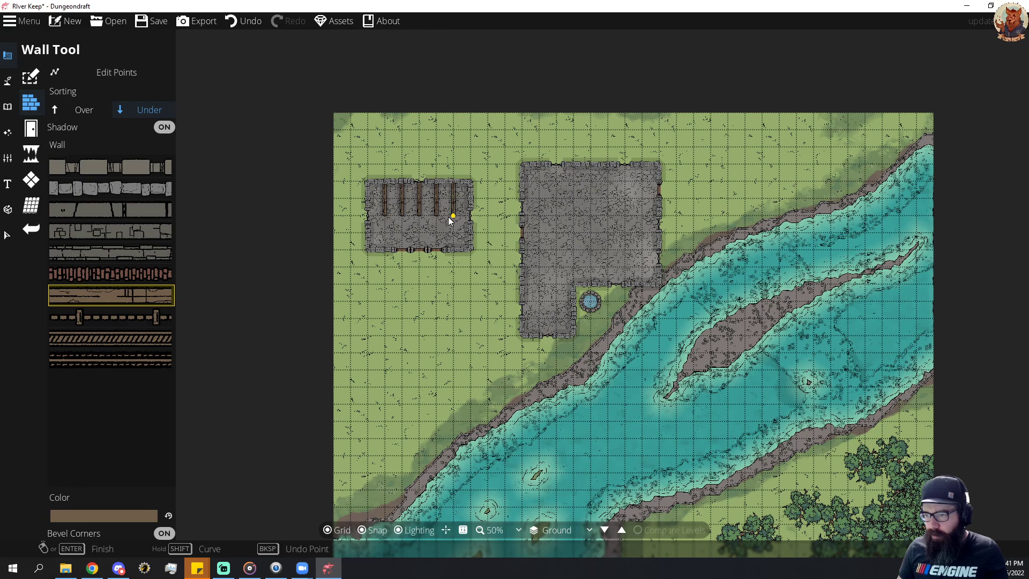
click(451, 217)
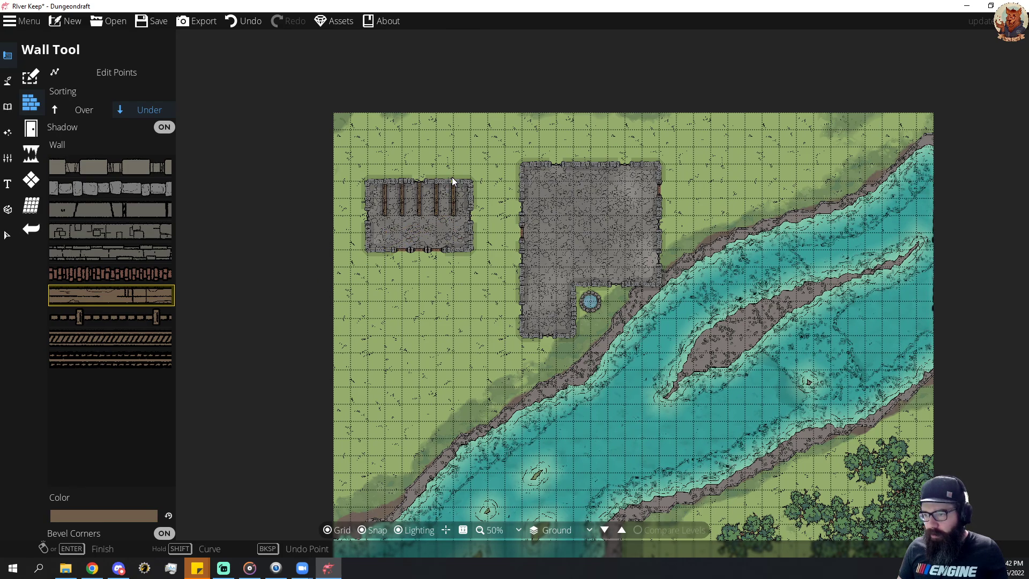
key(ctrl+z)
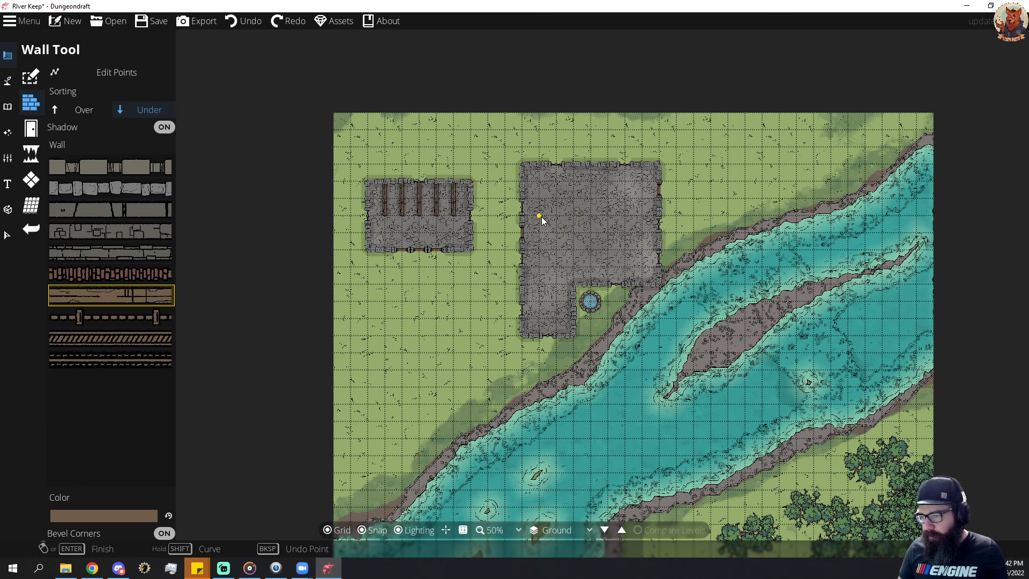
Draw Wood walls from the keep's west wall eastward about 6 tiles, with two 4-tile partitions running south at 3-tile spacing.
click(524, 217)
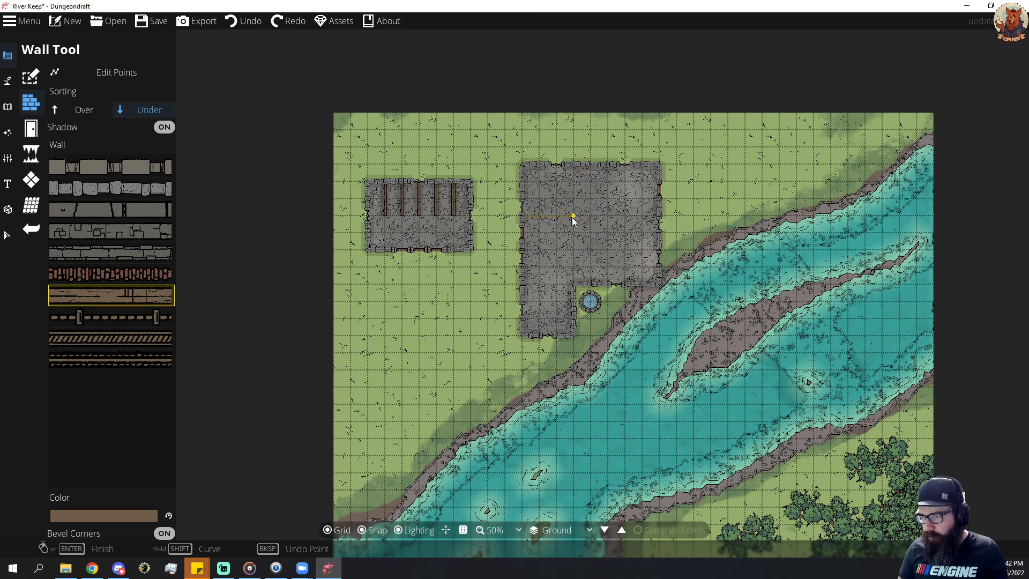
click(557, 217)
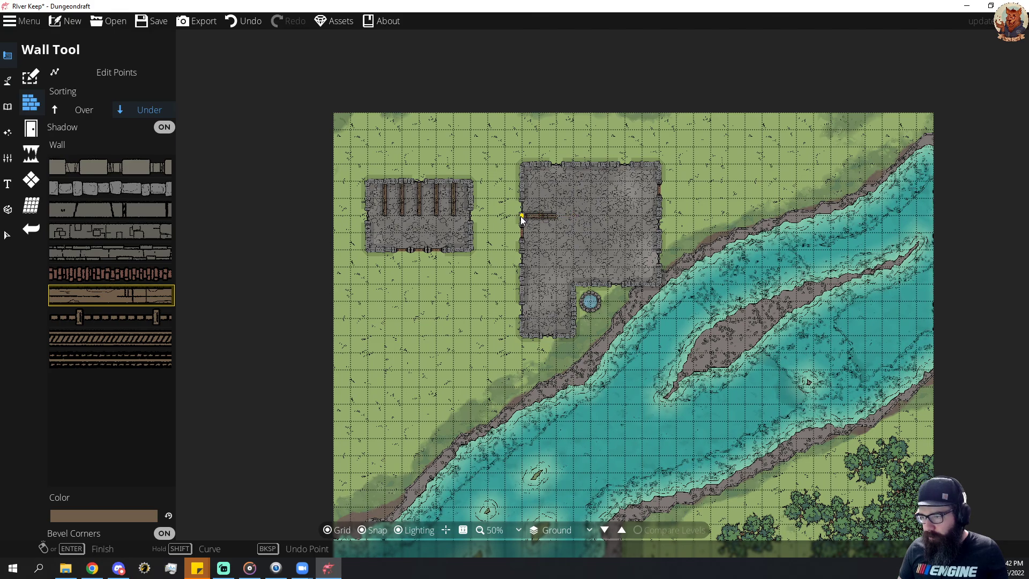
click(573, 216)
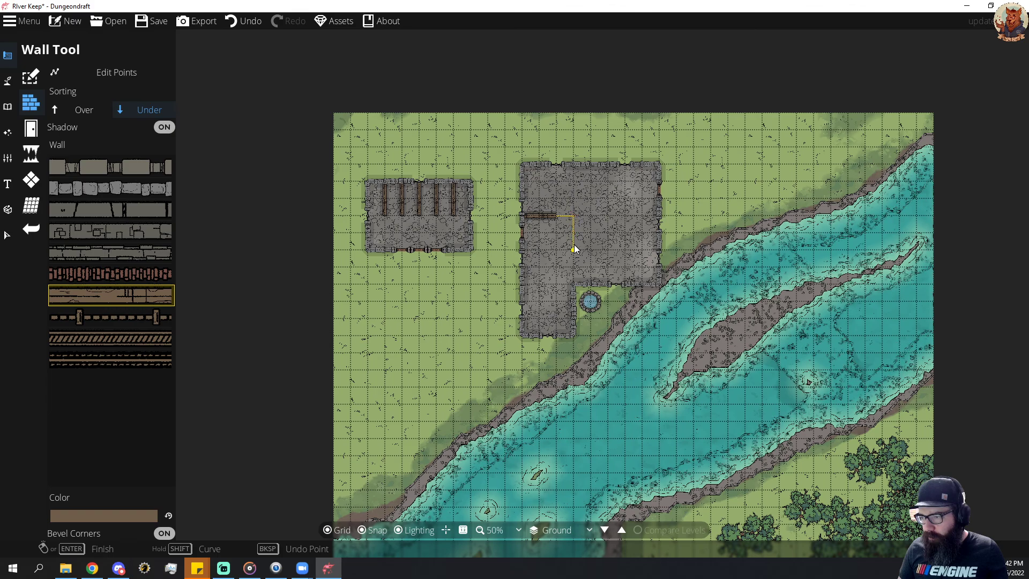
right_click(574, 281)
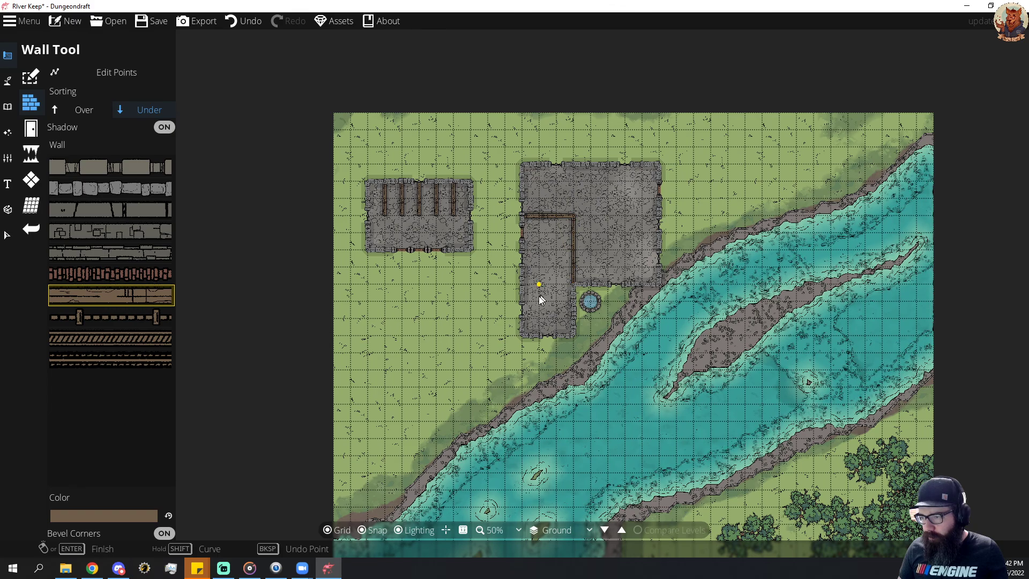
click(573, 216)
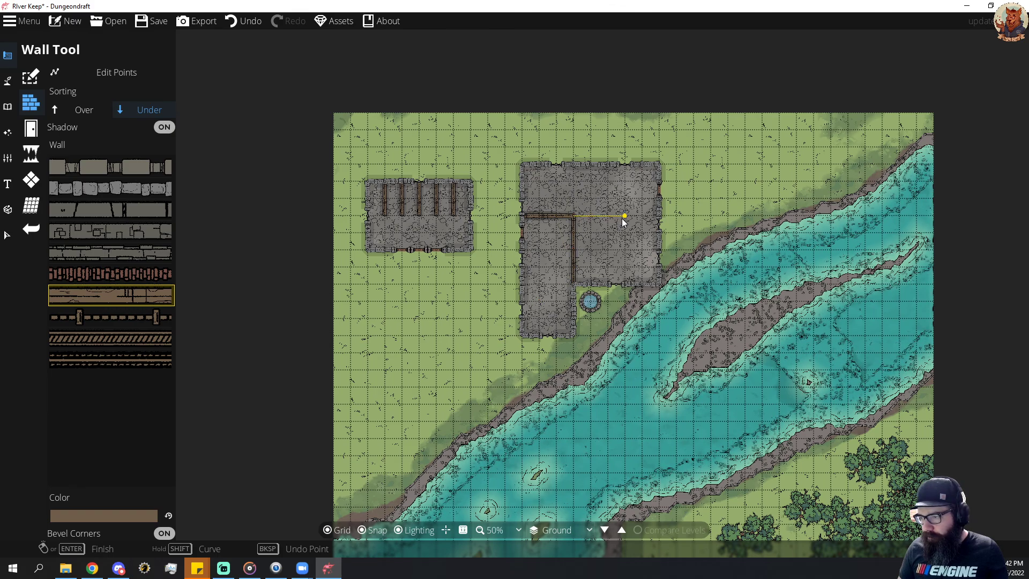
click(625, 216)
right_click(625, 281)
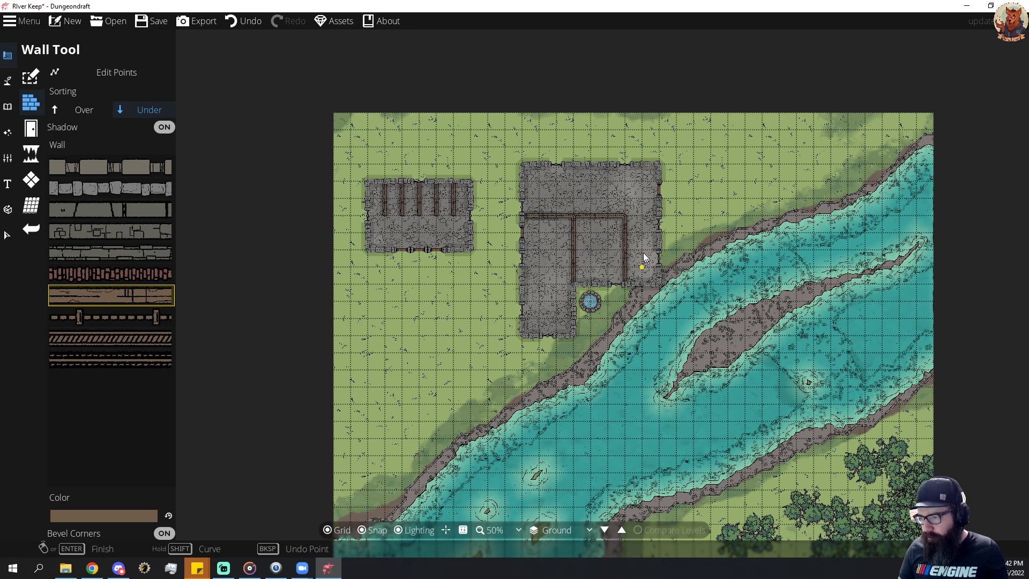
Add Wood partitions to divide the keep's northern strip, extend the long inner wall to the east wall, and close off the southwestern wing.
click(590, 164)
right_click(591, 215)
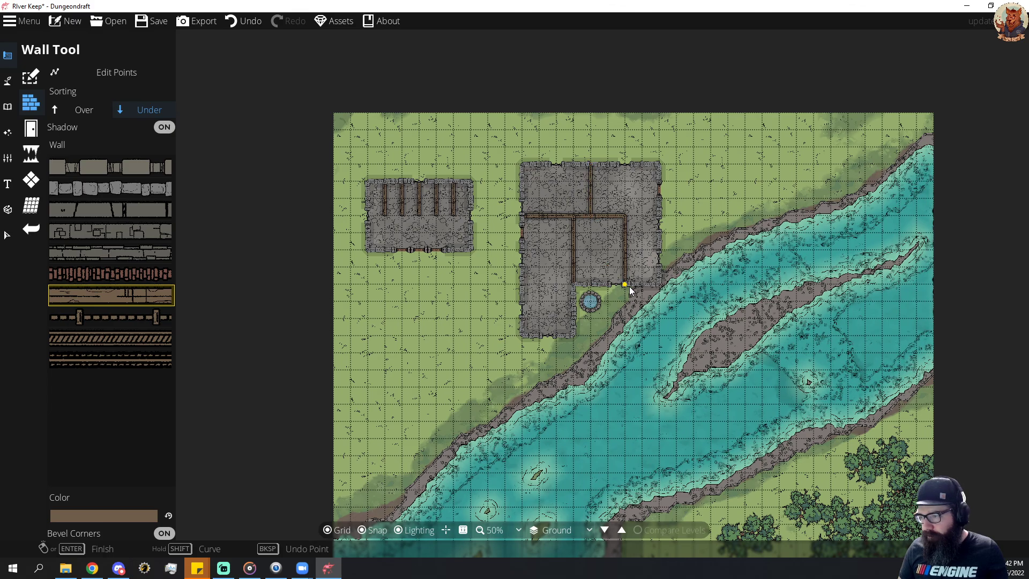
click(626, 216)
right_click(658, 216)
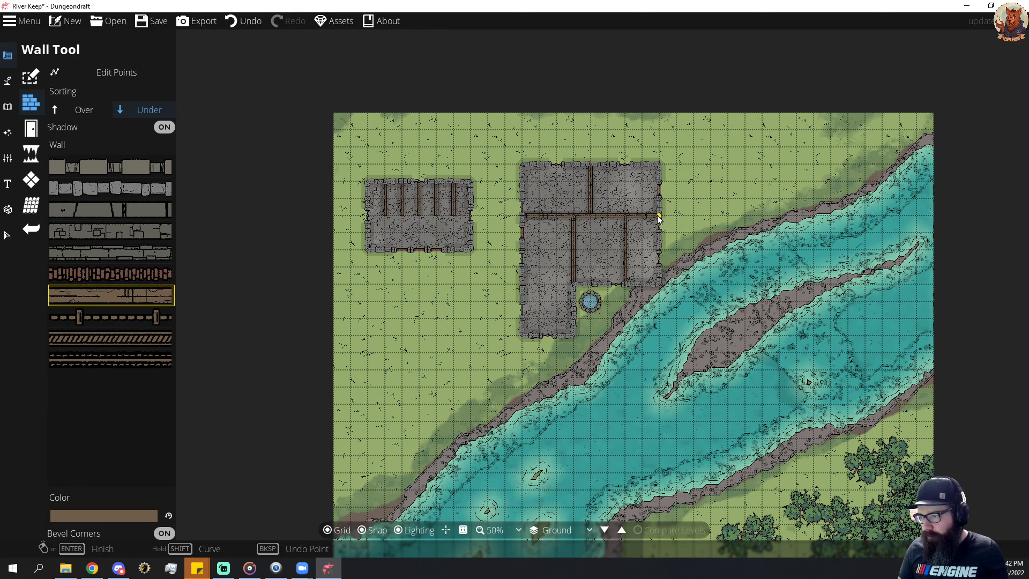
click(523, 284)
right_click(572, 283)
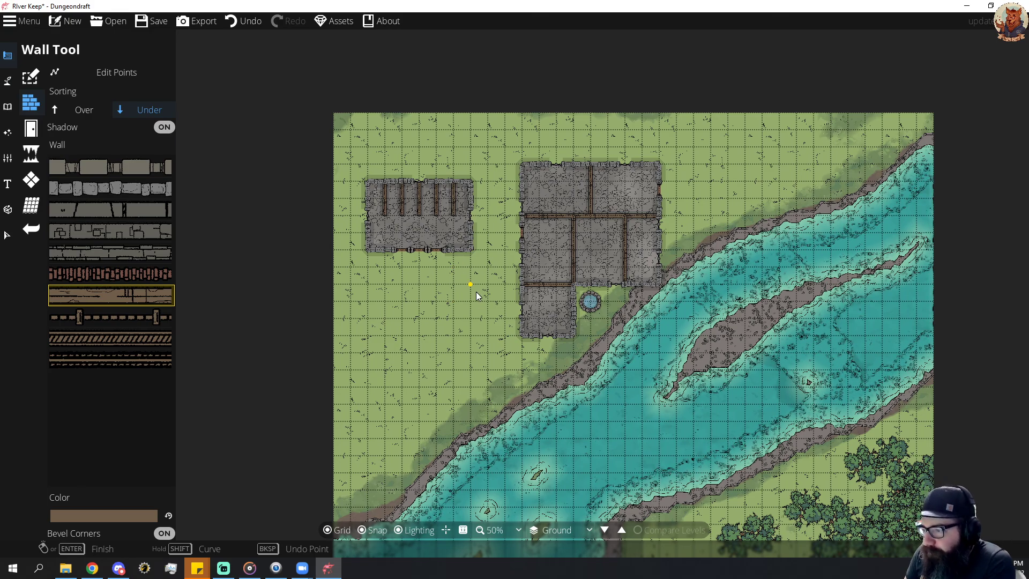
Scatter small dark plant tufts over the grass southwest of the keep with a spread of 4.
mouse_move(619, 368)
mouse_down()
mouse_move(473, 176)
mouse_move(624, 348)
mouse_move(624, 375)
mouse_up()
mouse_move(91, 304)
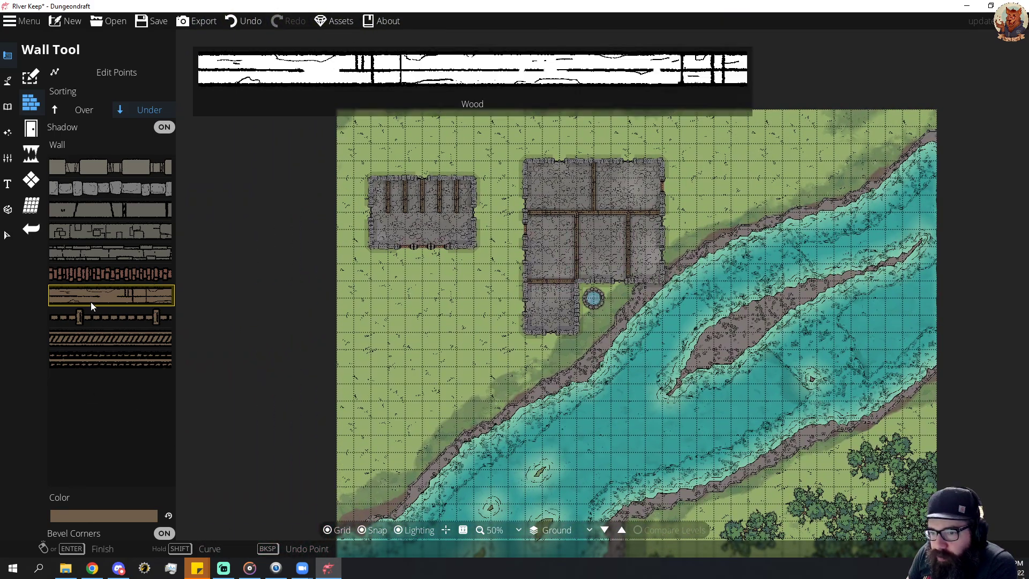
click(12, 108)
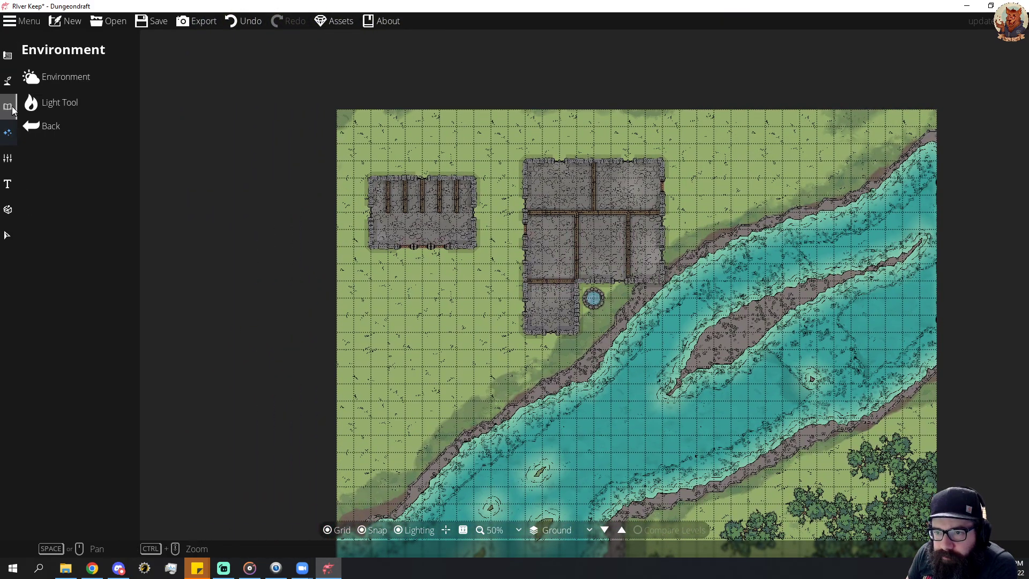
click(12, 108)
click(60, 102)
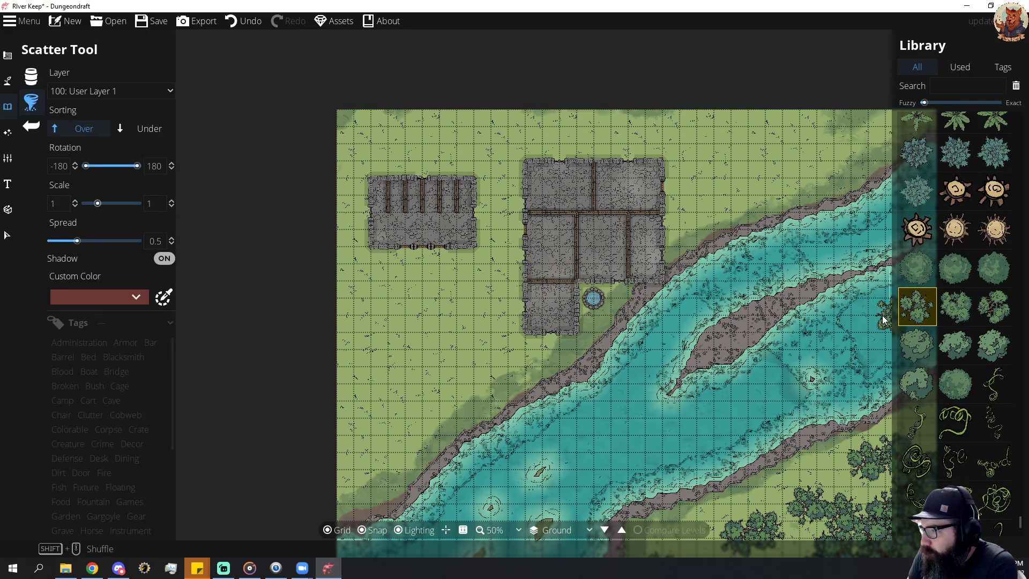
scroll(962, 260, up, 5)
scroll(957, 275, down, 8)
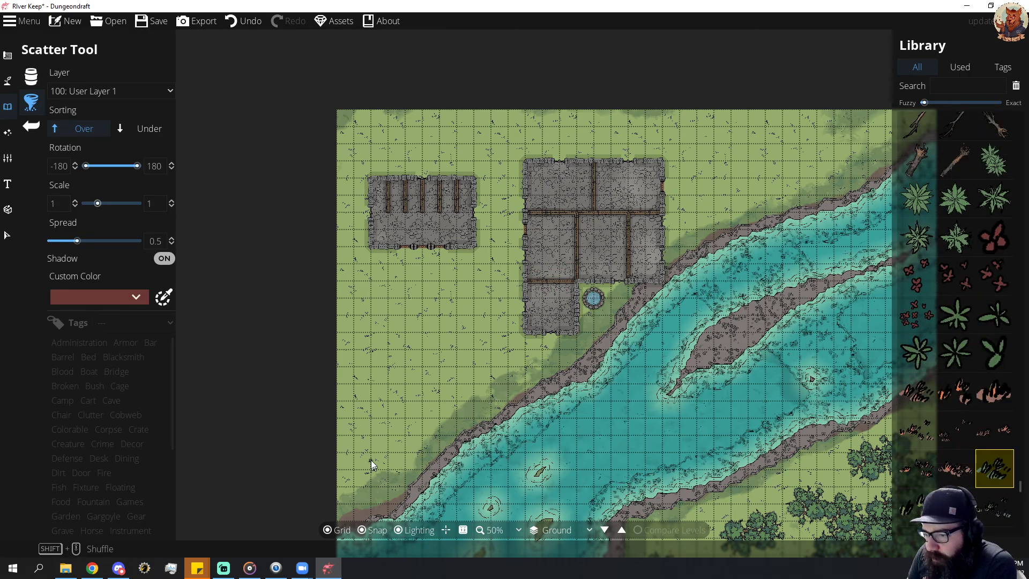
mouse_move(354, 476)
mouse_down()
mouse_move(408, 440)
mouse_move(362, 475)
mouse_move(384, 477)
mouse_up()
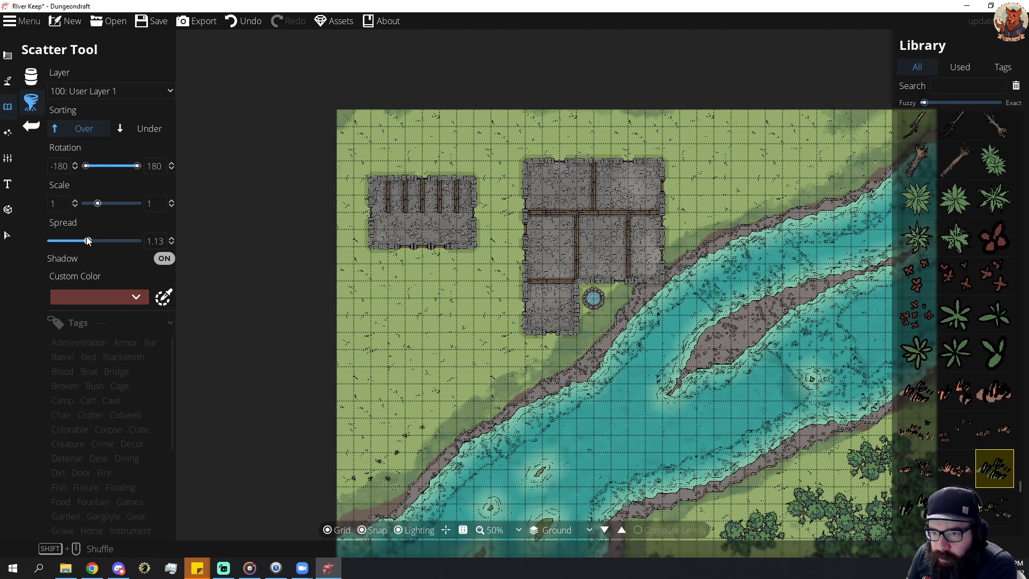
drag(89, 240, 143, 241)
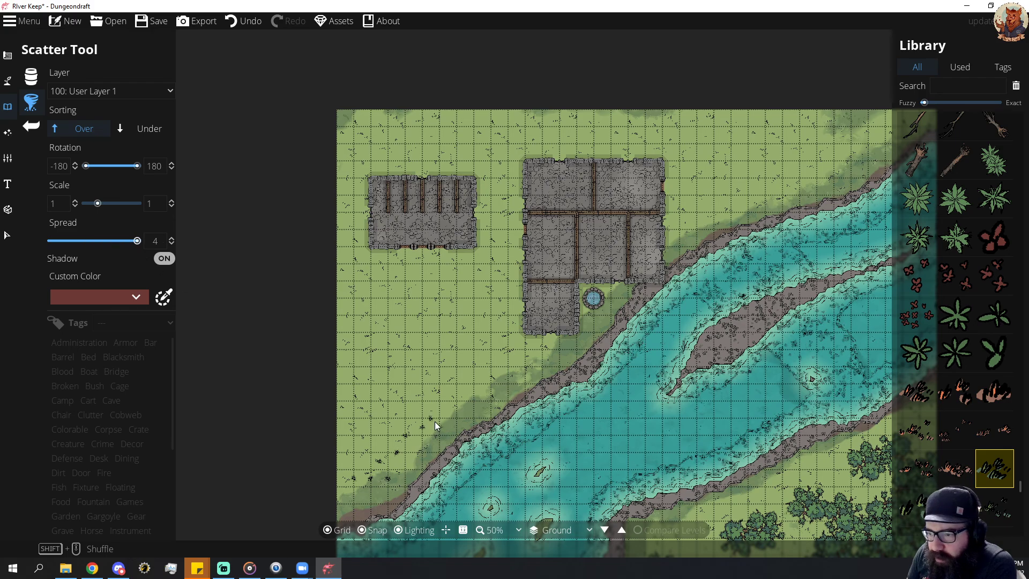
mouse_move(452, 389)
mouse_down()
mouse_move(425, 385)
mouse_move(380, 422)
mouse_up()
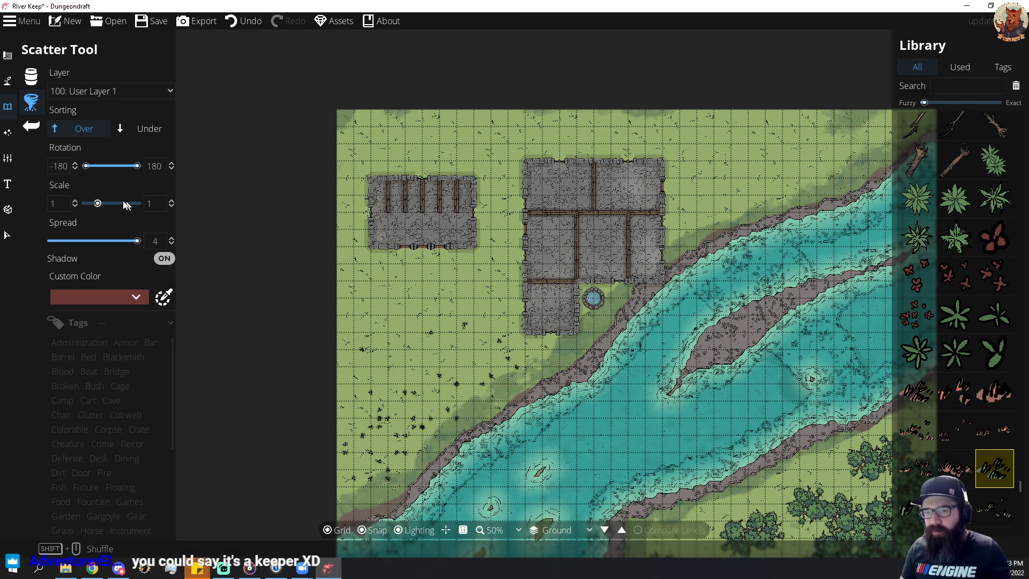
click(31, 127)
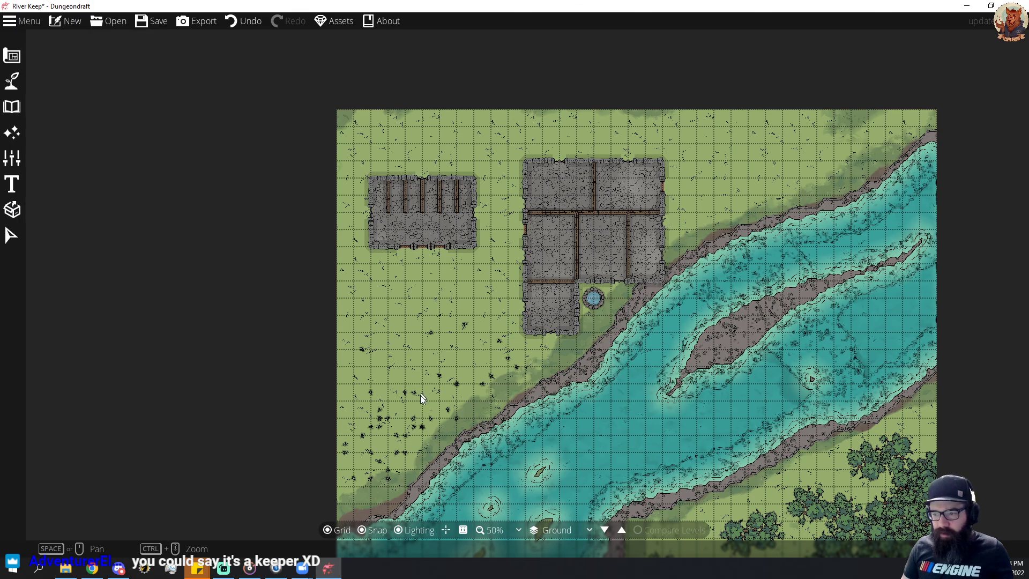
click(9, 81)
click(7, 55)
click(66, 81)
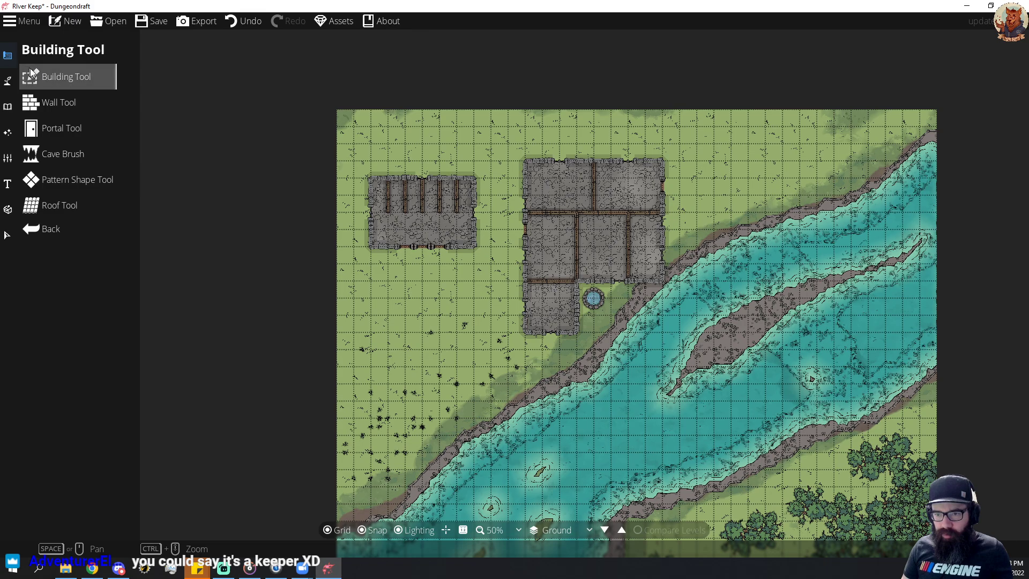
click(22, 136)
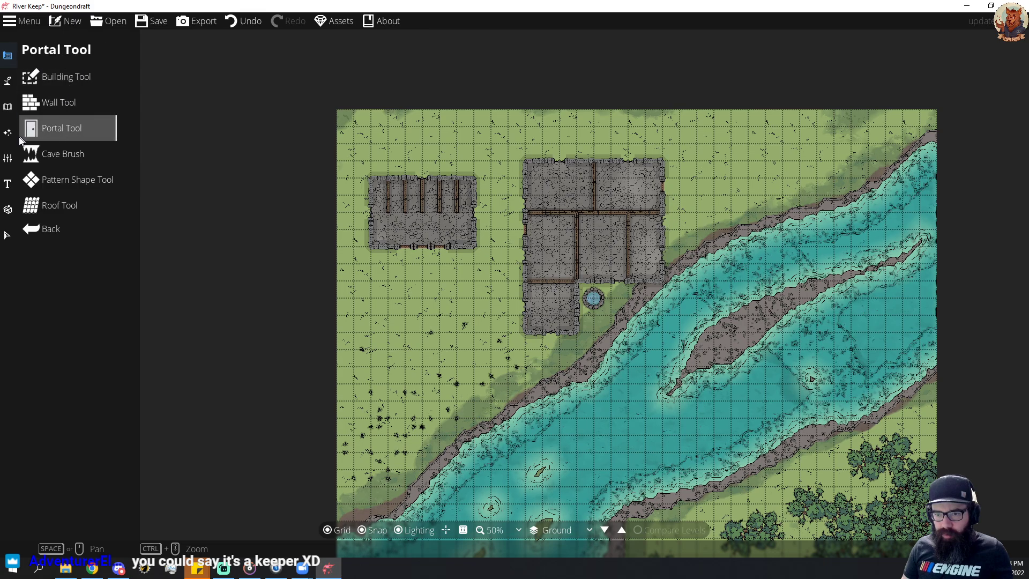
click(8, 81)
click(9, 103)
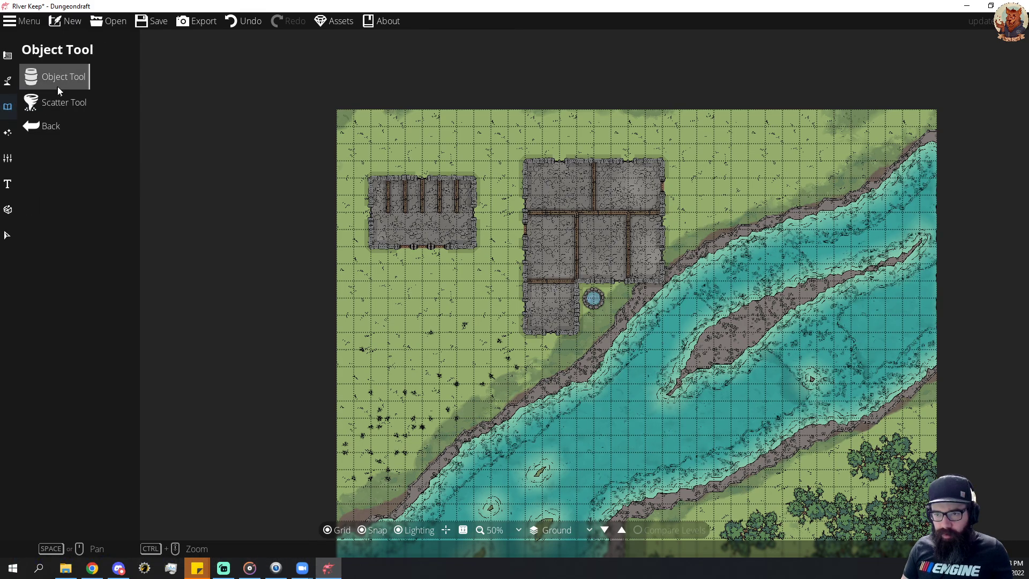
click(57, 80)
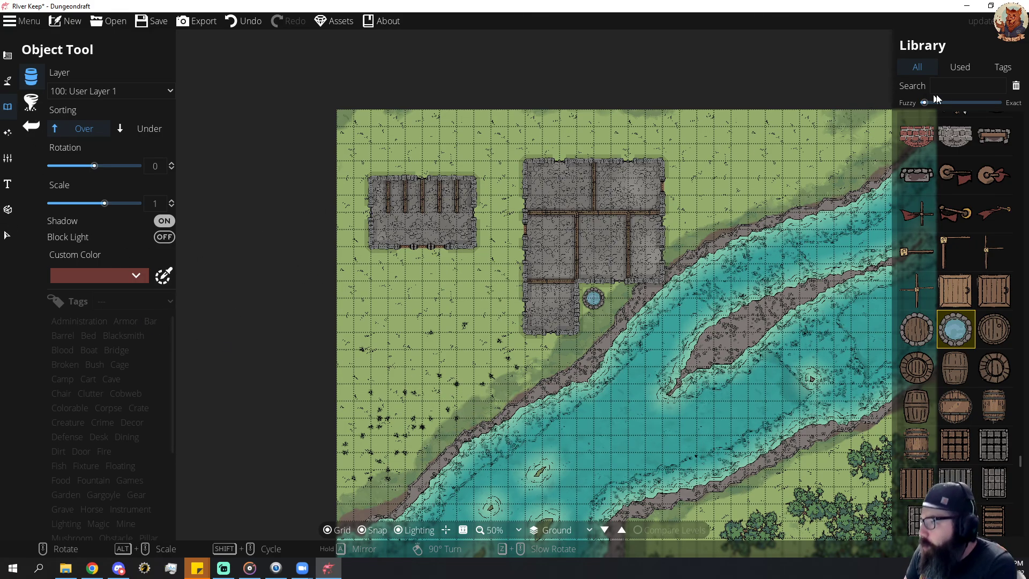
Select and delete all the scattered plant tufts on the grass southwest of the keep.
click(6, 235)
drag(338, 318, 441, 488)
key(Delete)
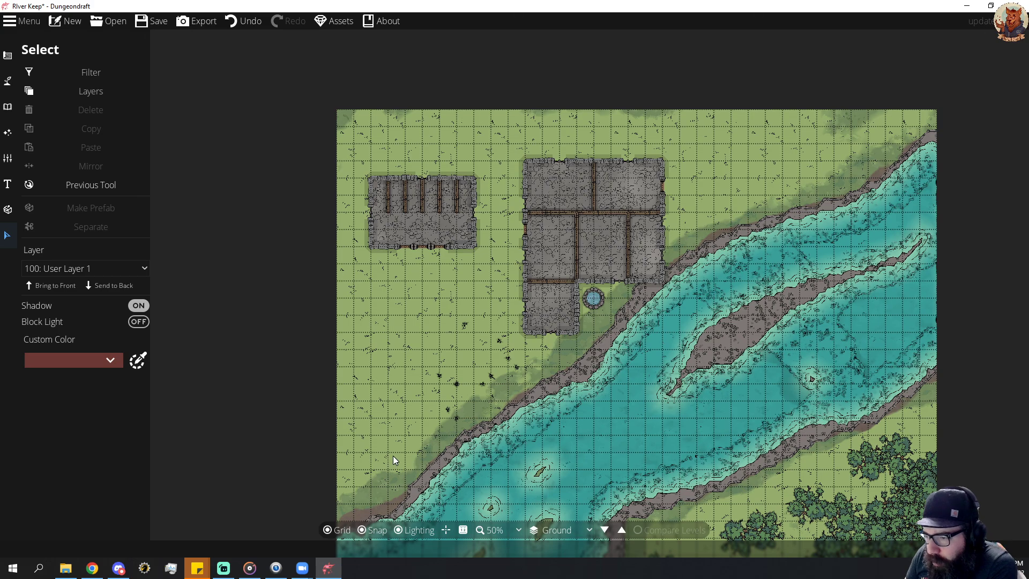
drag(418, 441, 519, 321)
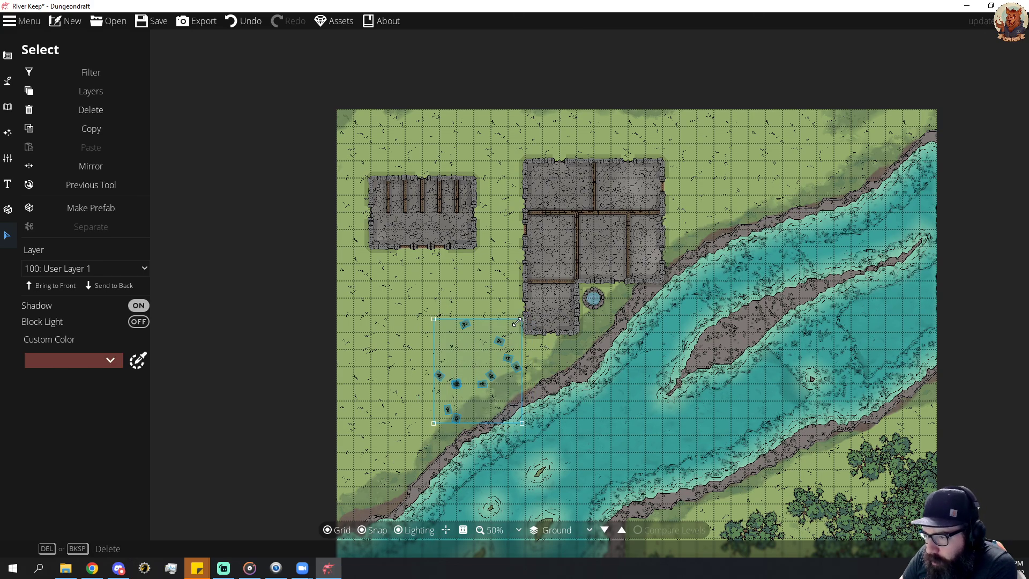
key(Delete)
click(7, 81)
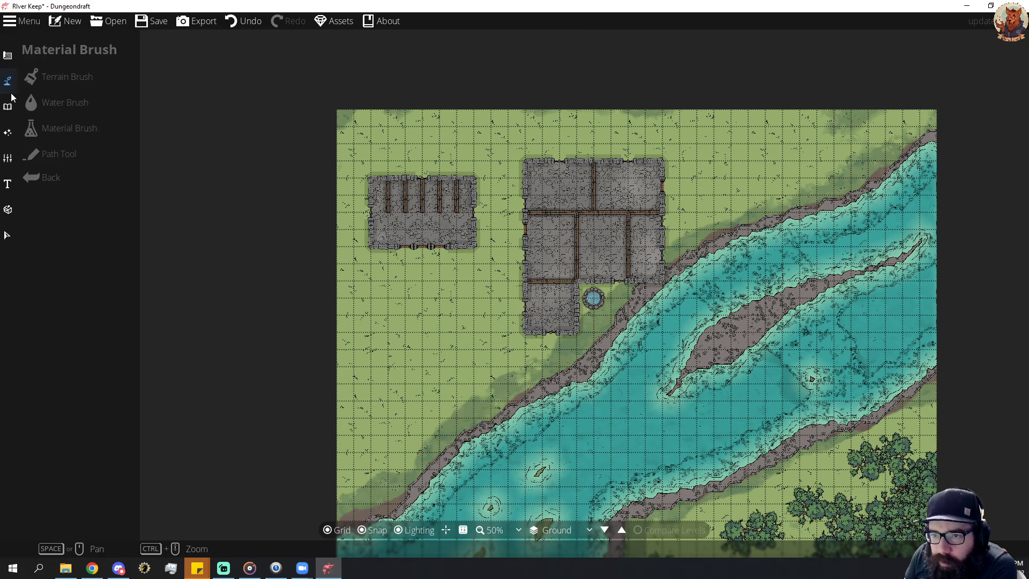
Try painting the bright green grass material along the southwest riverbank, and undo the strokes.
click(66, 155)
click(74, 127)
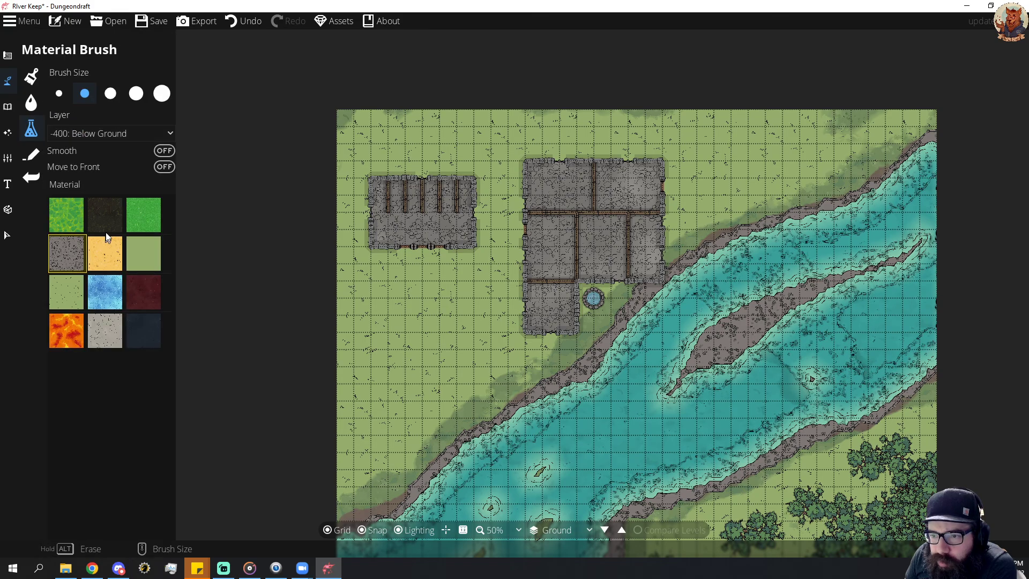
click(139, 220)
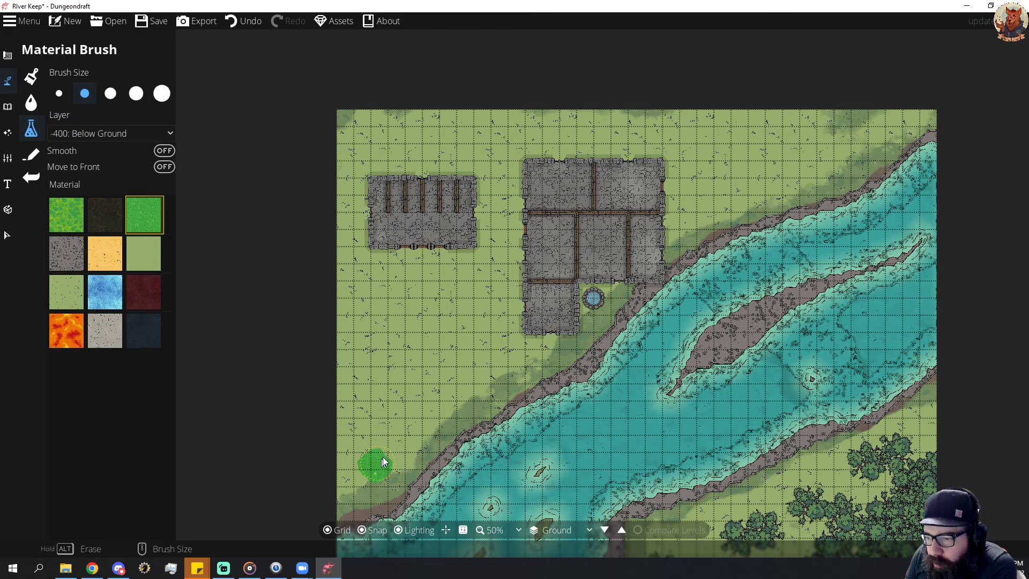
drag(384, 462, 405, 427)
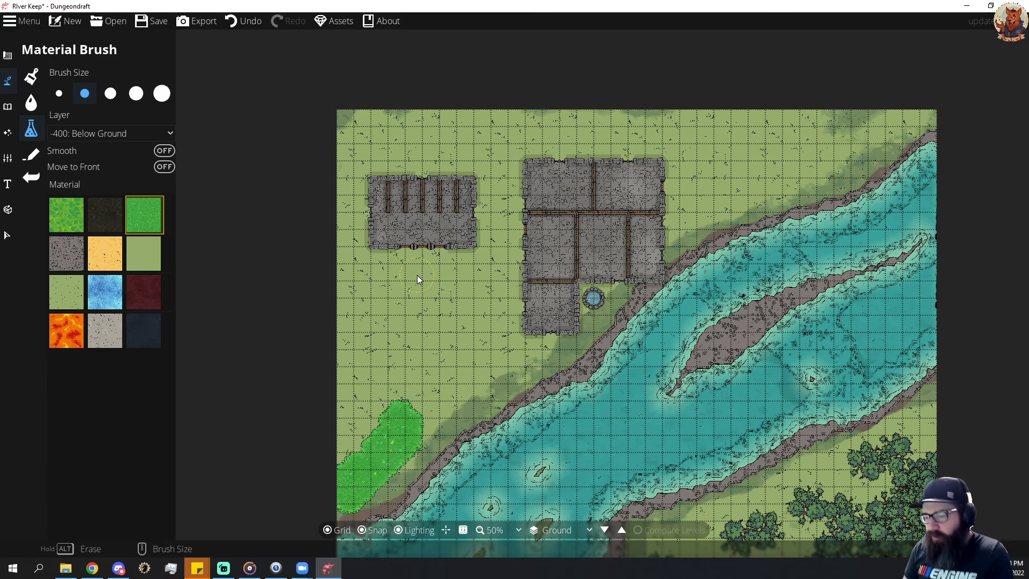
key(ctrl+z)
key(ctrl+z)
key(ctrl+z)
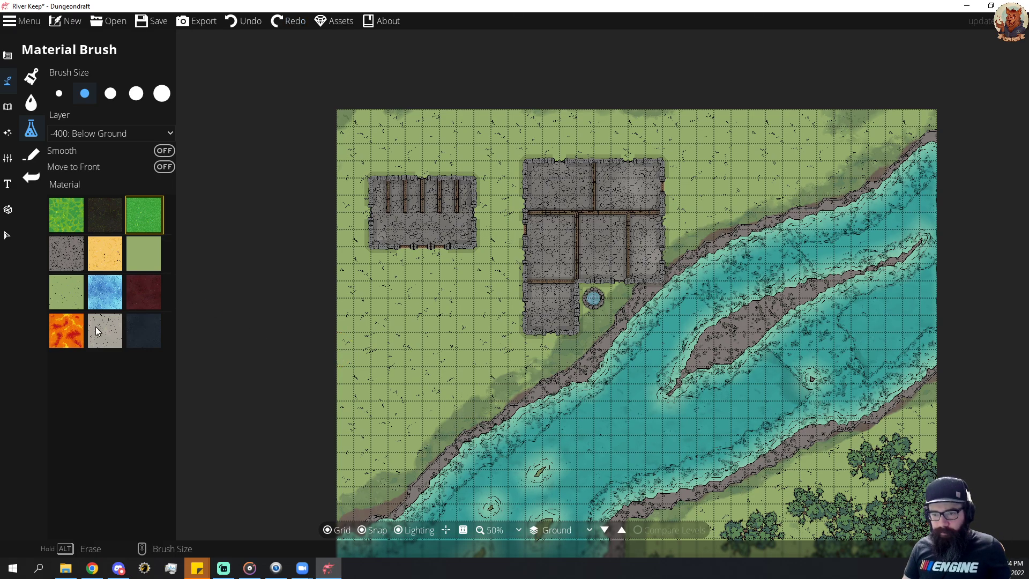
Paint the textured light-green grass material on the Below Ground layer over the land around both buildings and along the northern riverbank.
click(71, 295)
mouse_move(353, 478)
mouse_down()
mouse_move(412, 429)
mouse_move(502, 362)
mouse_move(438, 345)
mouse_move(334, 449)
mouse_move(423, 376)
mouse_move(435, 351)
mouse_move(346, 396)
mouse_move(369, 323)
mouse_move(337, 311)
mouse_move(356, 209)
mouse_move(365, 253)
mouse_move(380, 267)
mouse_move(412, 277)
mouse_move(464, 266)
mouse_move(401, 304)
mouse_move(377, 337)
mouse_move(479, 304)
mouse_move(514, 354)
mouse_move(547, 360)
mouse_move(431, 422)
mouse_move(364, 488)
mouse_move(433, 434)
mouse_up()
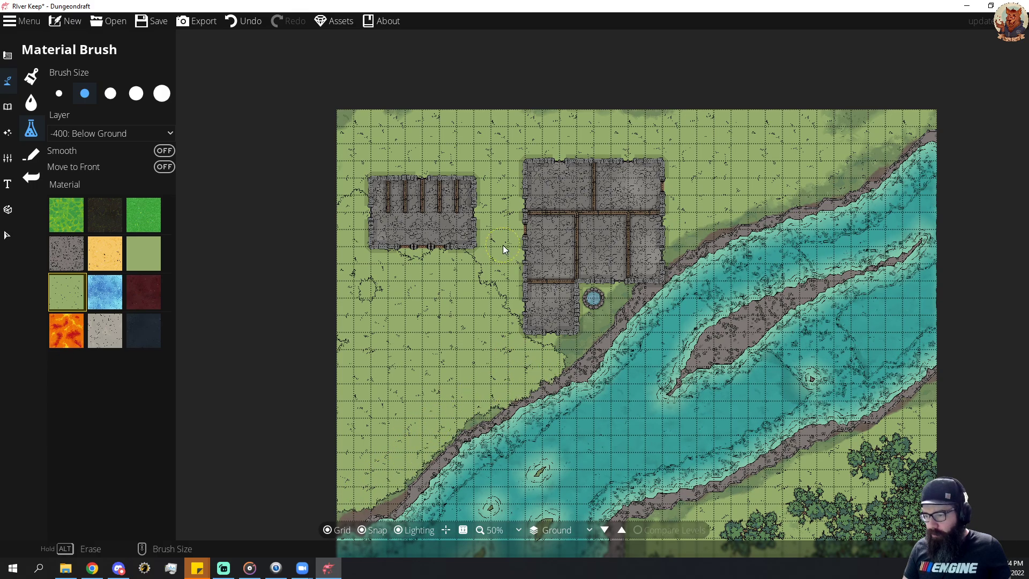
mouse_move(694, 224)
mouse_down()
mouse_move(850, 163)
mouse_move(922, 108)
mouse_move(765, 134)
mouse_move(695, 183)
mouse_move(751, 154)
mouse_move(808, 148)
mouse_move(772, 172)
mouse_move(729, 180)
mouse_move(730, 121)
mouse_up()
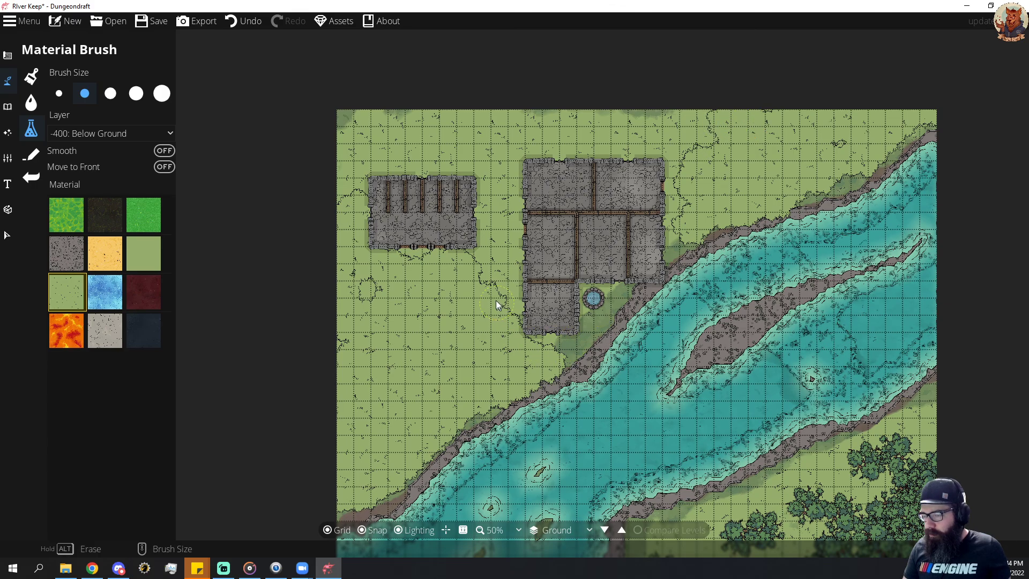
mouse_move(497, 305)
mouse_down()
mouse_move(497, 168)
mouse_move(346, 159)
mouse_move(328, 111)
mouse_move(646, 112)
mouse_move(727, 123)
mouse_move(688, 156)
mouse_move(686, 237)
mouse_up()
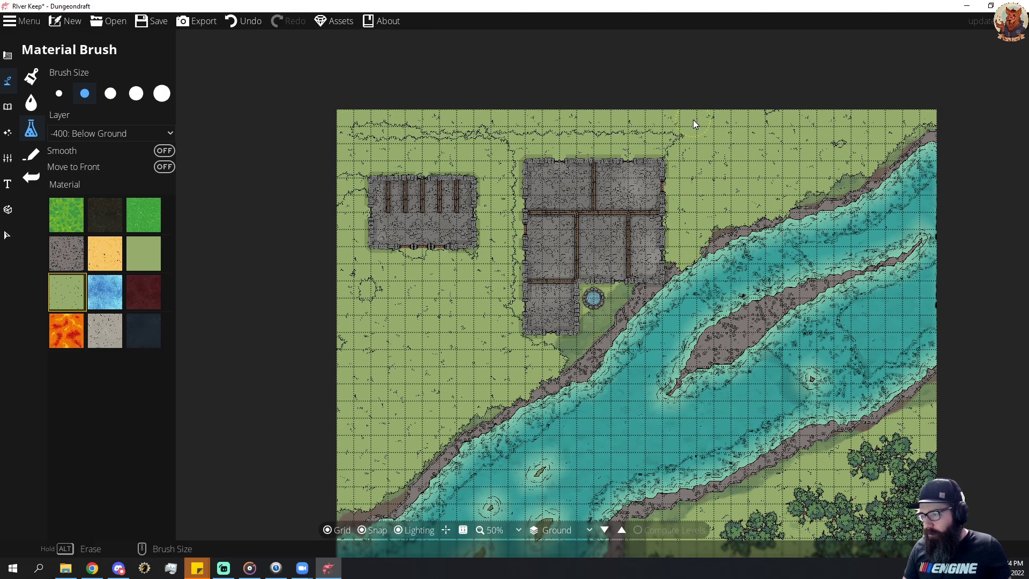
key(ctrl+z)
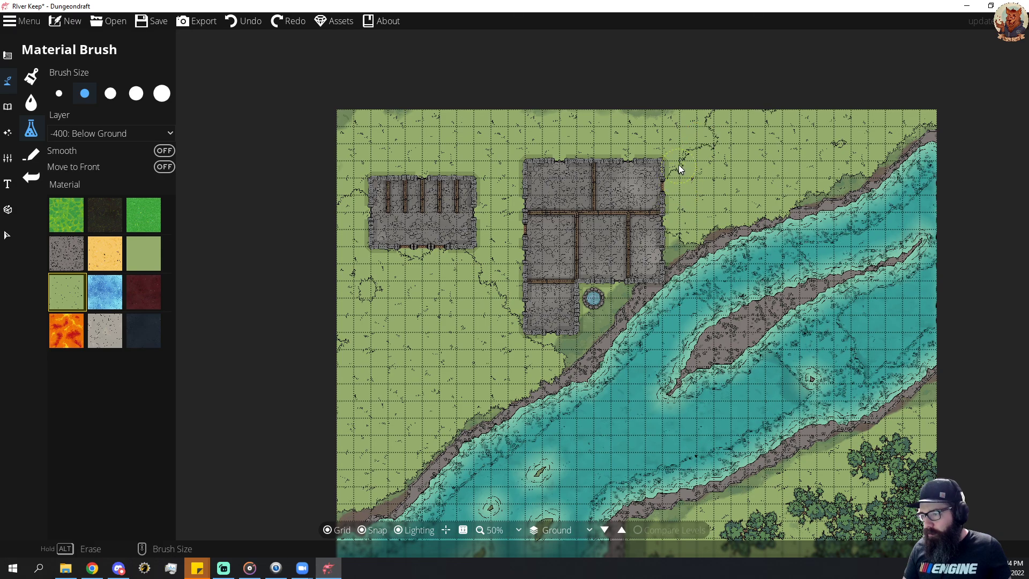
mouse_move(678, 165)
mouse_down()
mouse_move(684, 126)
mouse_move(637, 128)
mouse_move(699, 119)
mouse_move(325, 114)
mouse_up()
mouse_move(337, 184)
mouse_down()
mouse_move(361, 148)
mouse_move(494, 155)
mouse_move(506, 204)
mouse_move(509, 145)
mouse_move(667, 144)
mouse_move(361, 147)
mouse_up()
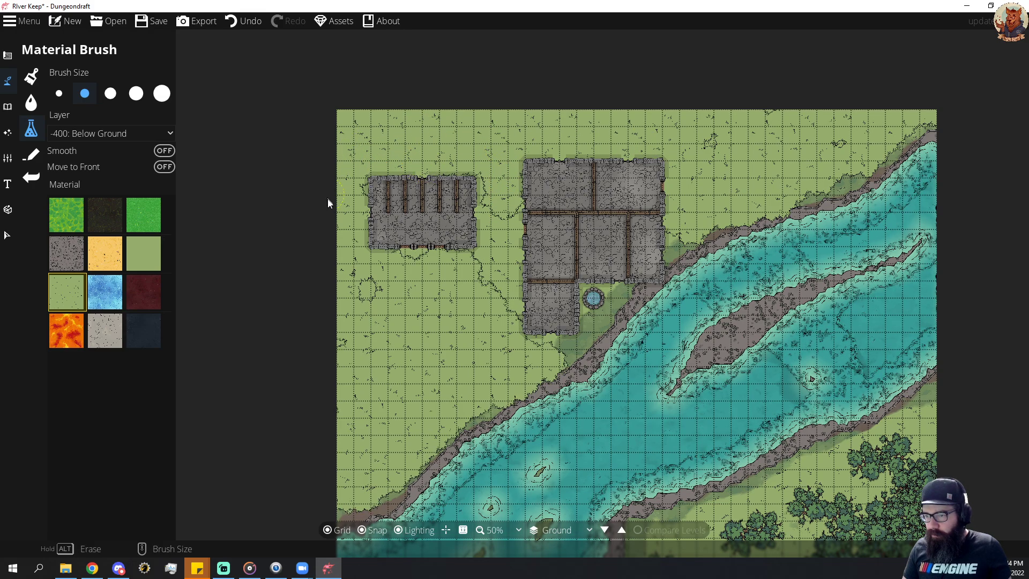
Draw Wooden Fence paths from the keep's southwest corner 9 tiles west, north to the outbuilding, and across the gap between both buildings.
click(8, 81)
click(9, 62)
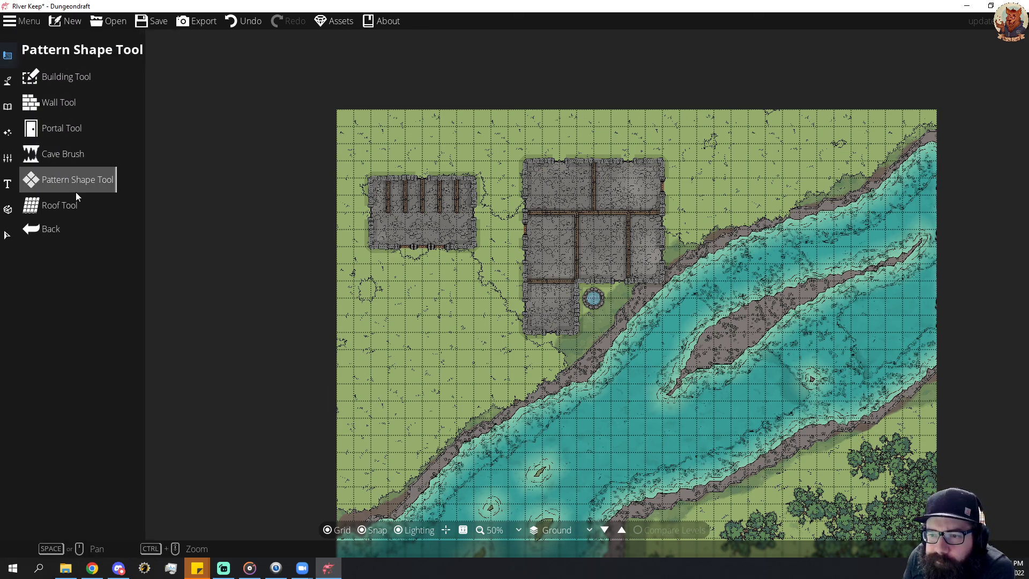
click(8, 81)
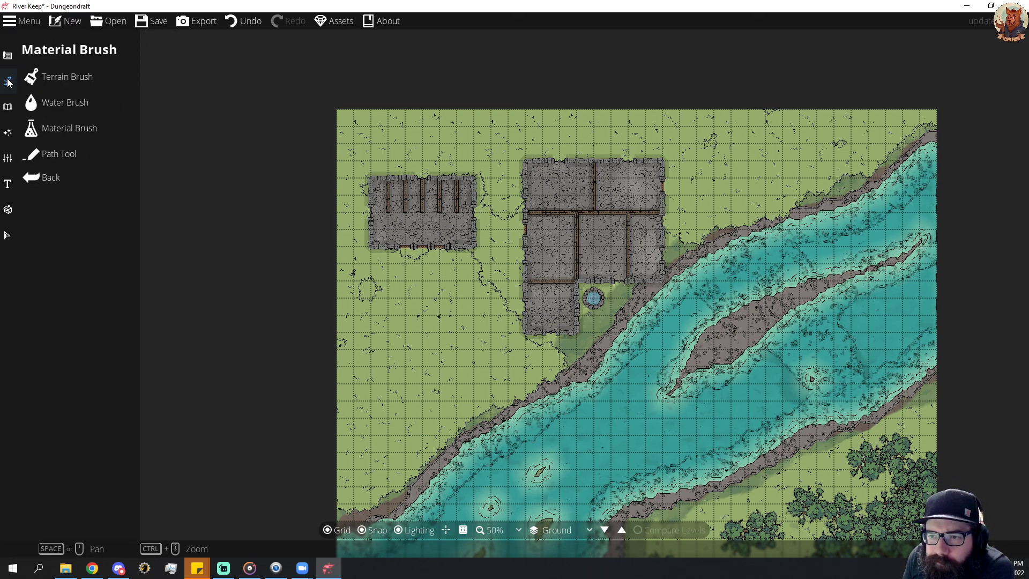
click(69, 149)
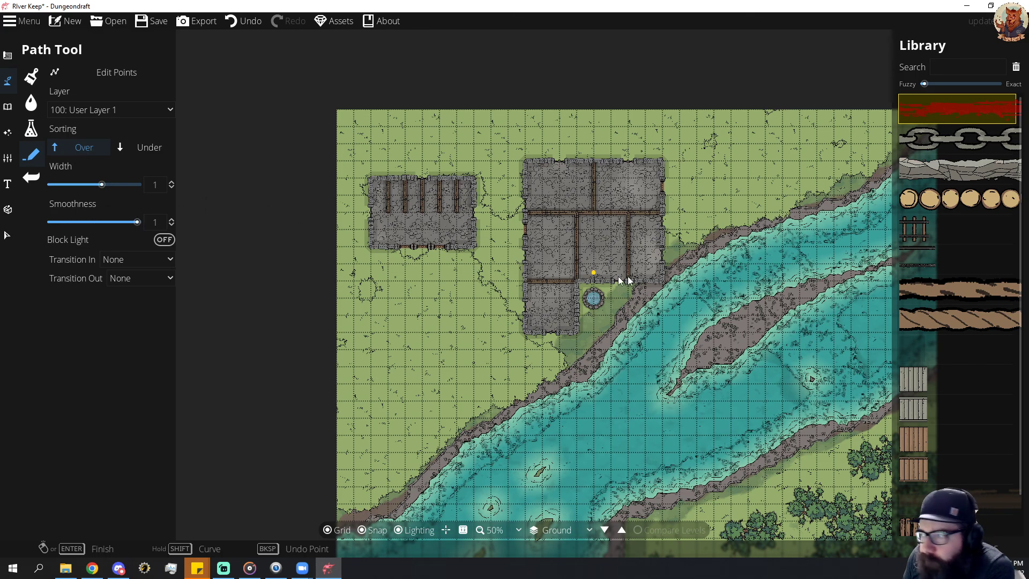
mouse_move(975, 199)
scroll(946, 329, down, 1)
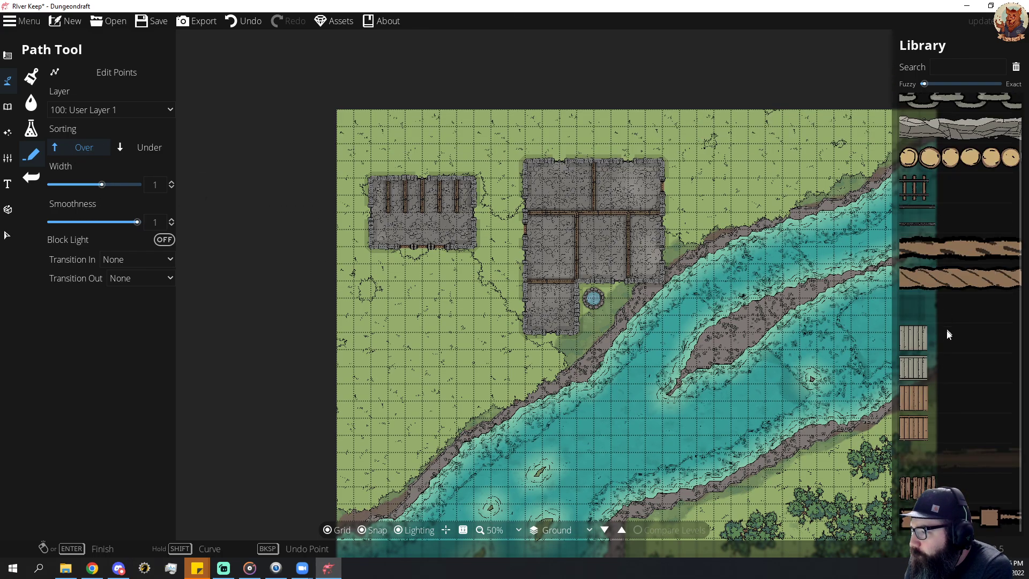
scroll(941, 262, up, 1)
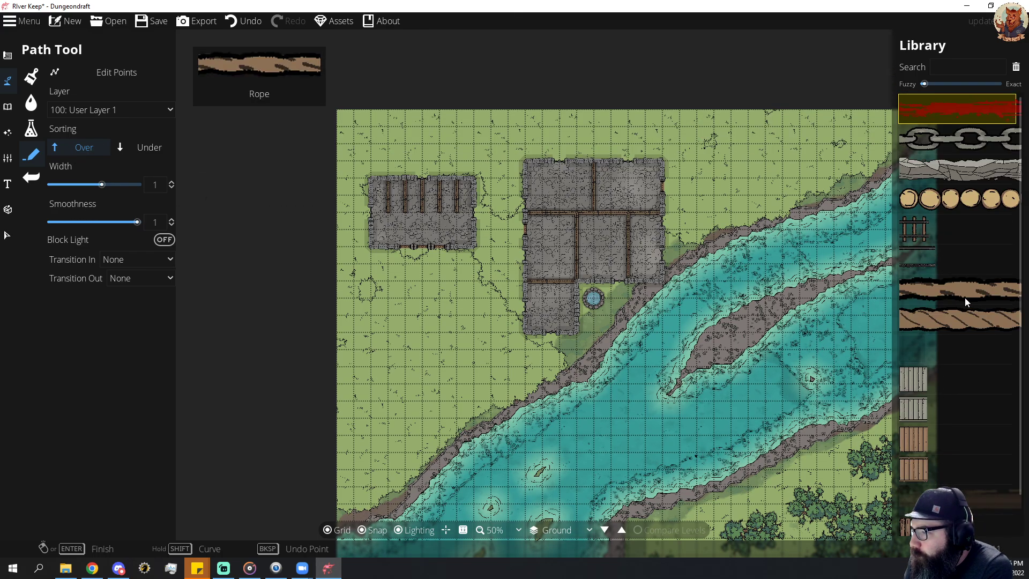
mouse_move(934, 200)
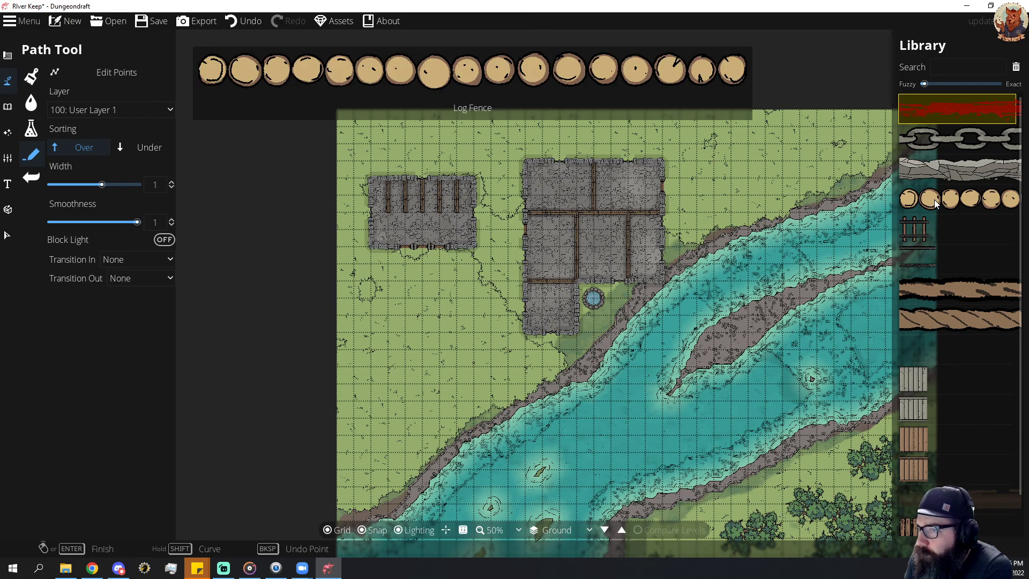
mouse_move(939, 170)
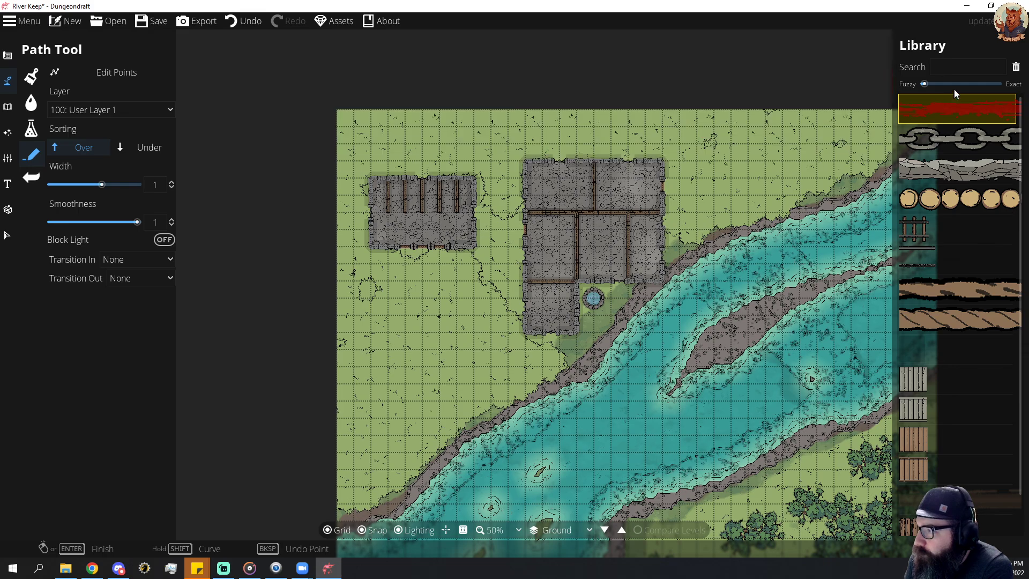
scroll(943, 177, down, 1)
mouse_move(899, 451)
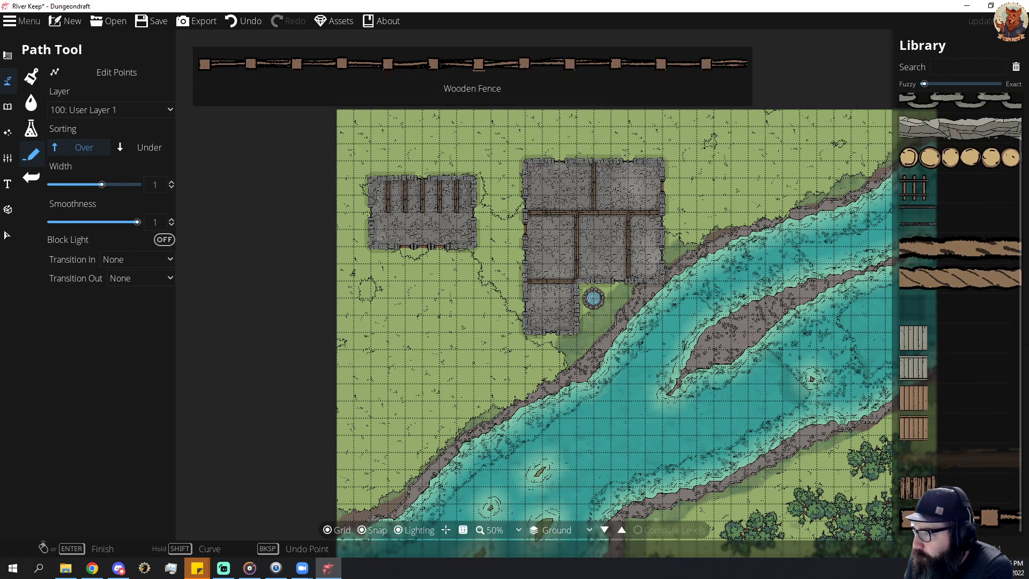
click(927, 517)
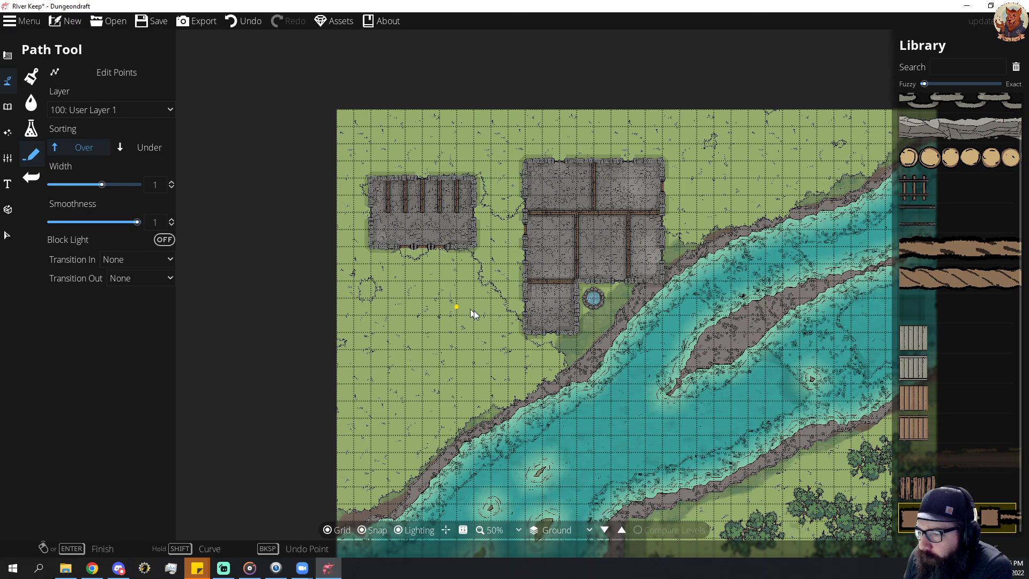
click(525, 333)
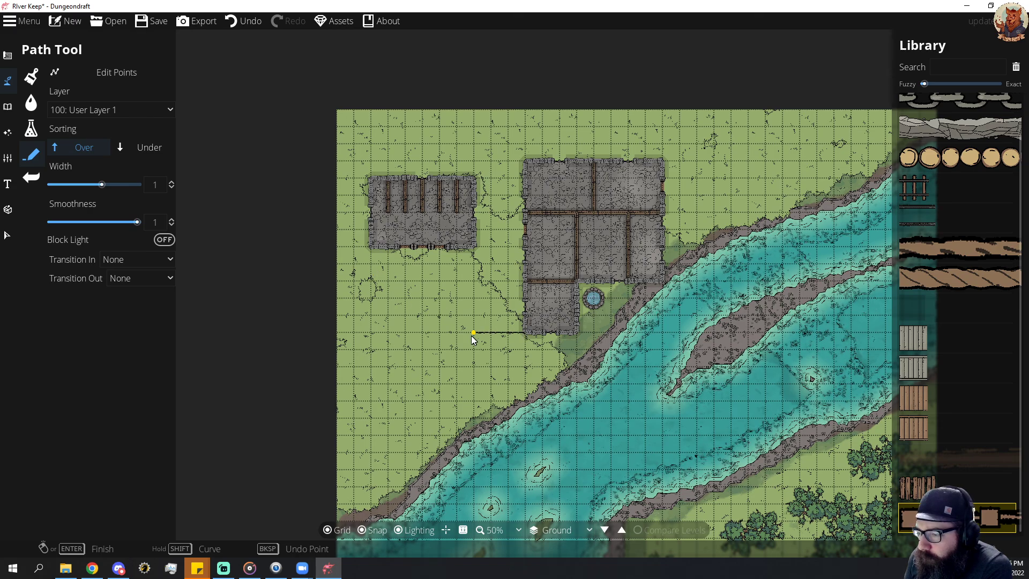
click(363, 333)
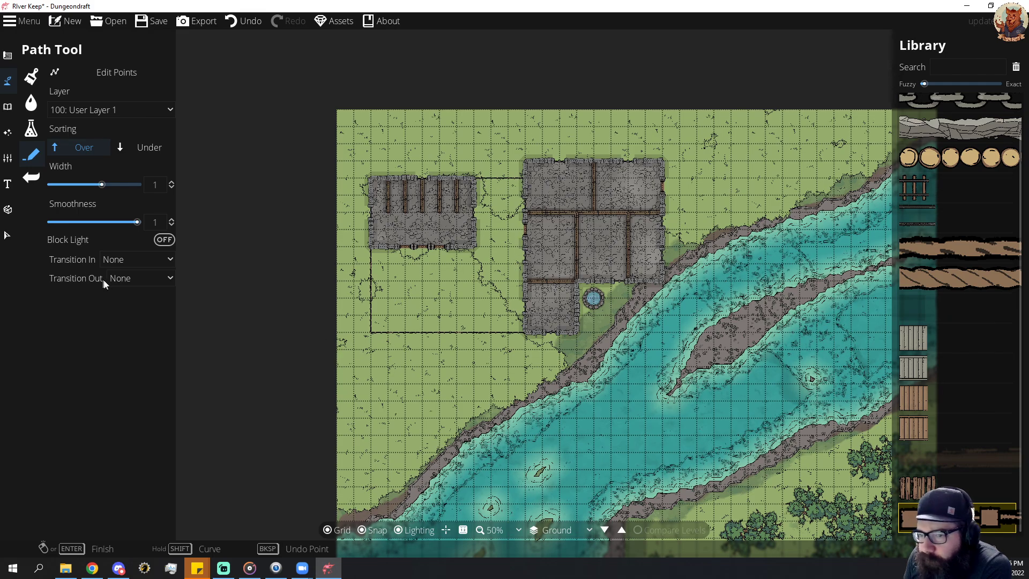
click(9, 82)
click(72, 129)
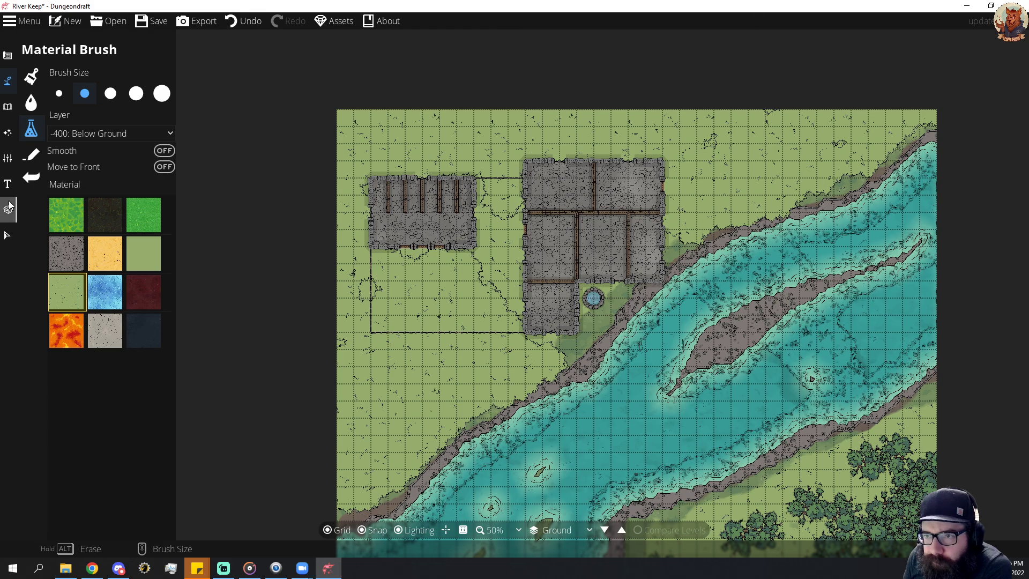
click(7, 234)
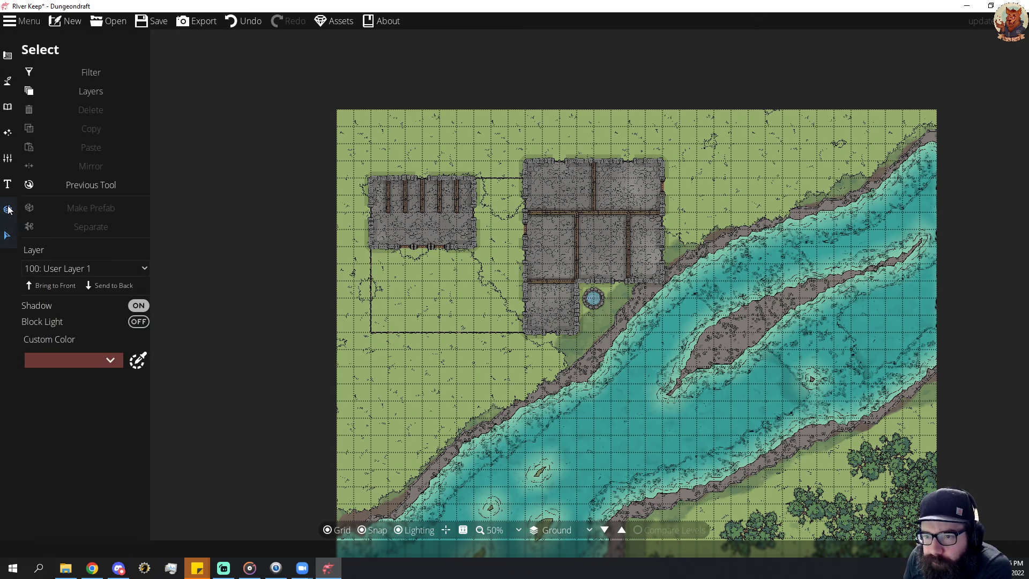
click(9, 210)
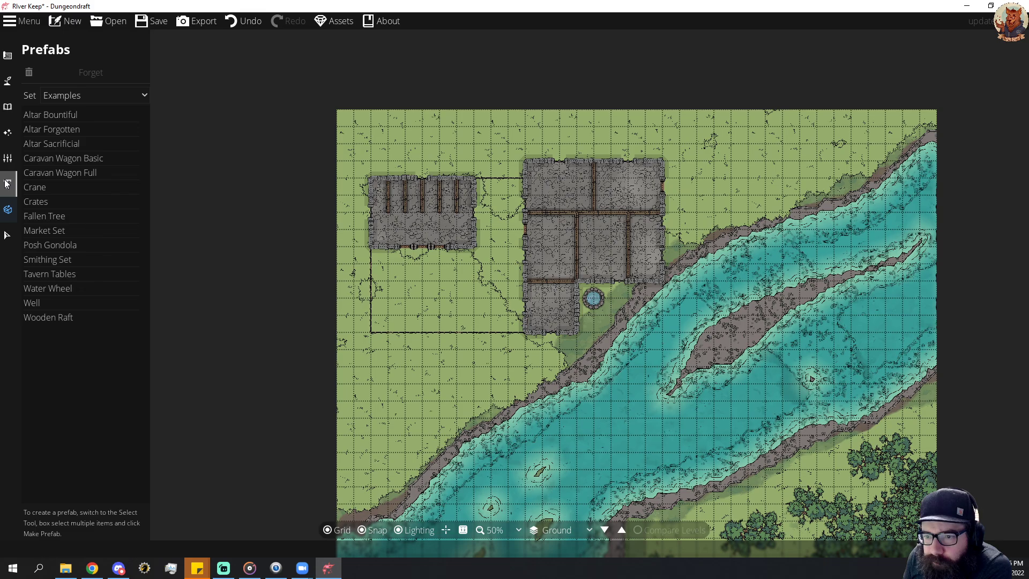
click(8, 184)
click(11, 158)
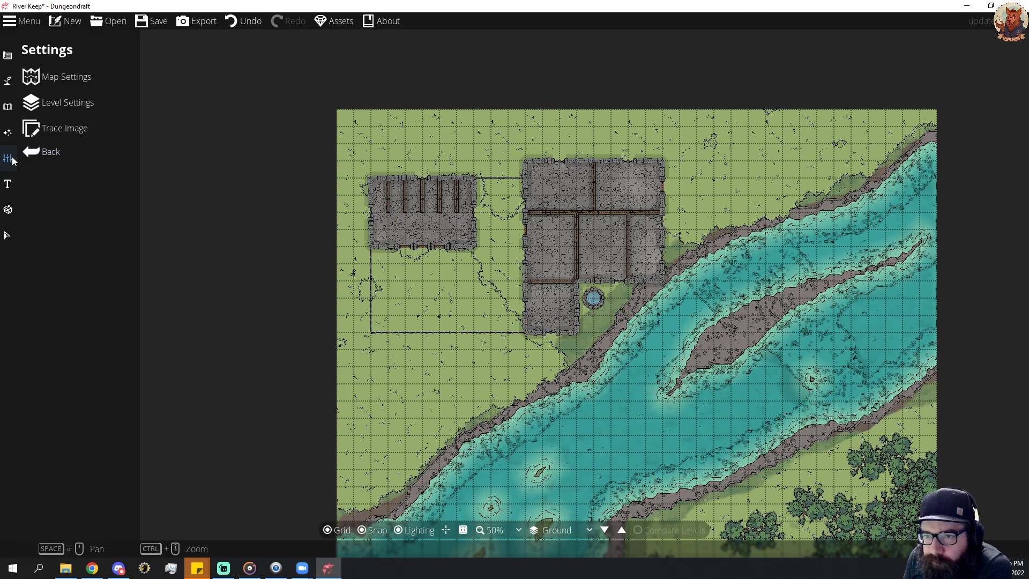
click(8, 133)
click(8, 106)
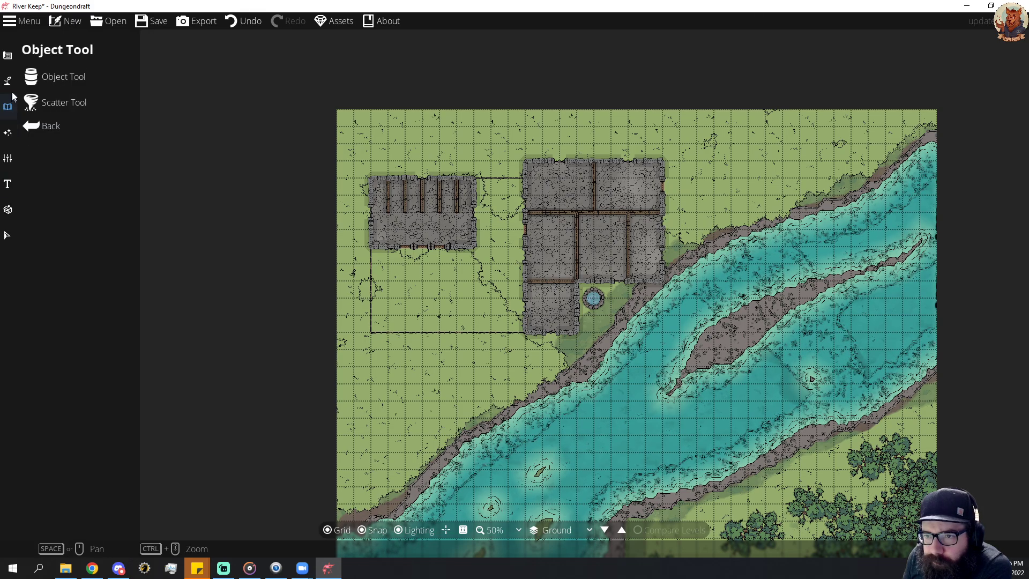
click(8, 80)
click(6, 52)
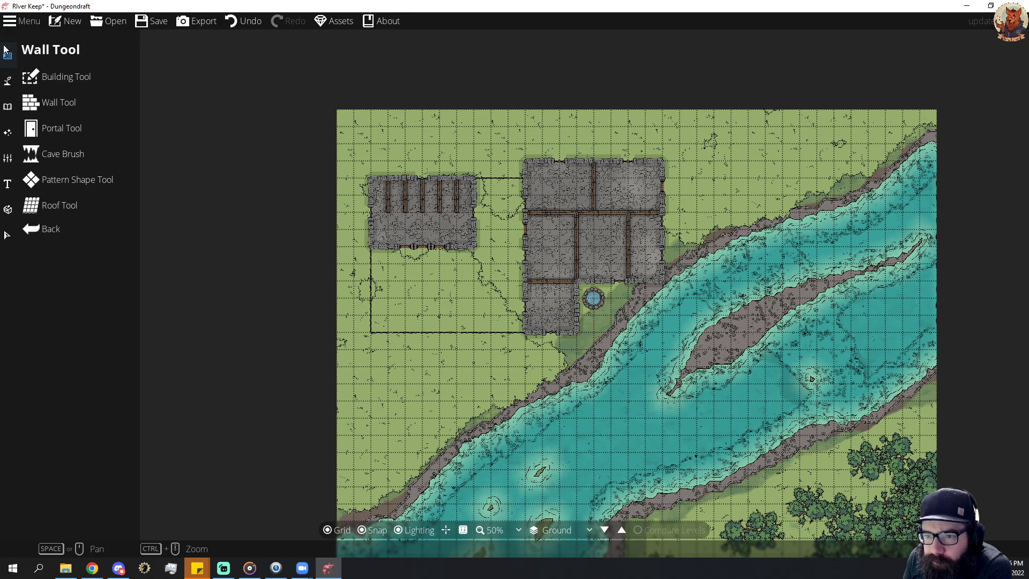
click(79, 209)
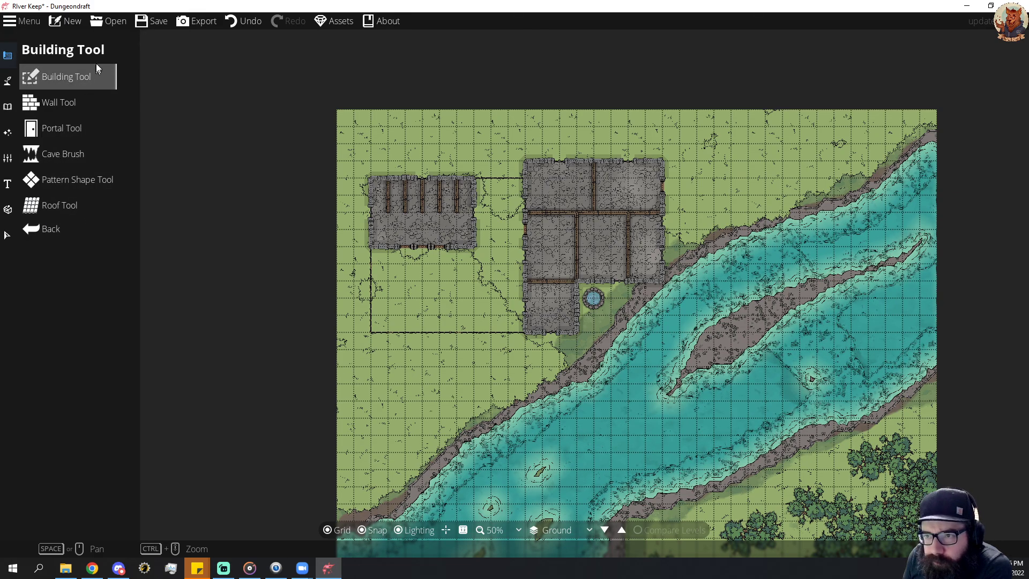
Save the map.
click(159, 21)
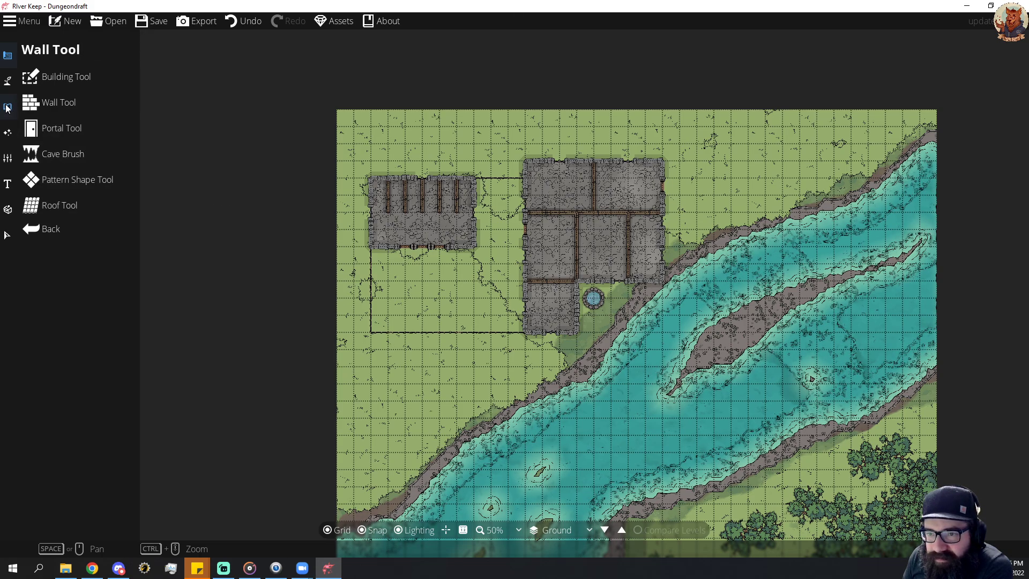
click(4, 87)
click(3, 84)
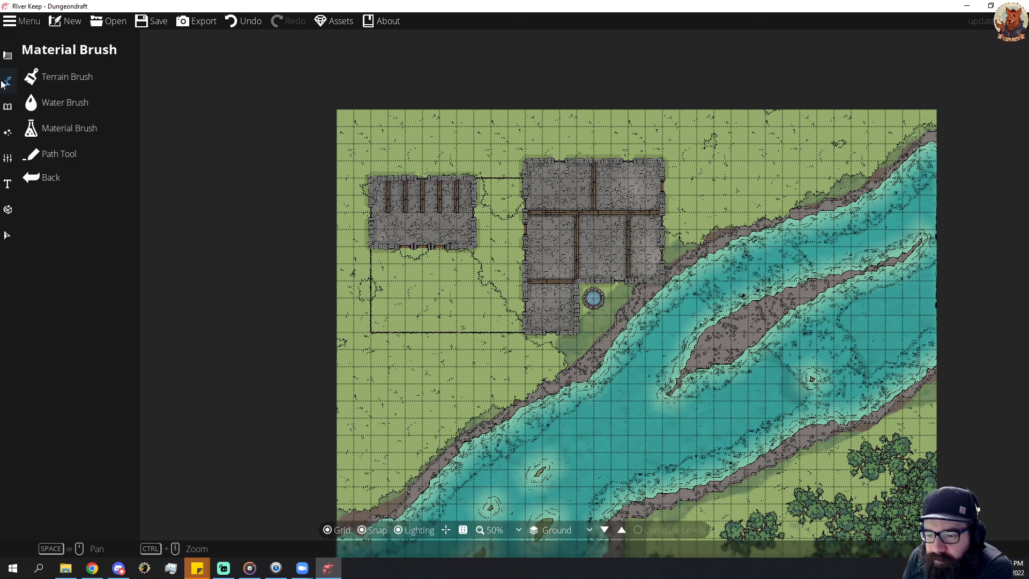
click(7, 187)
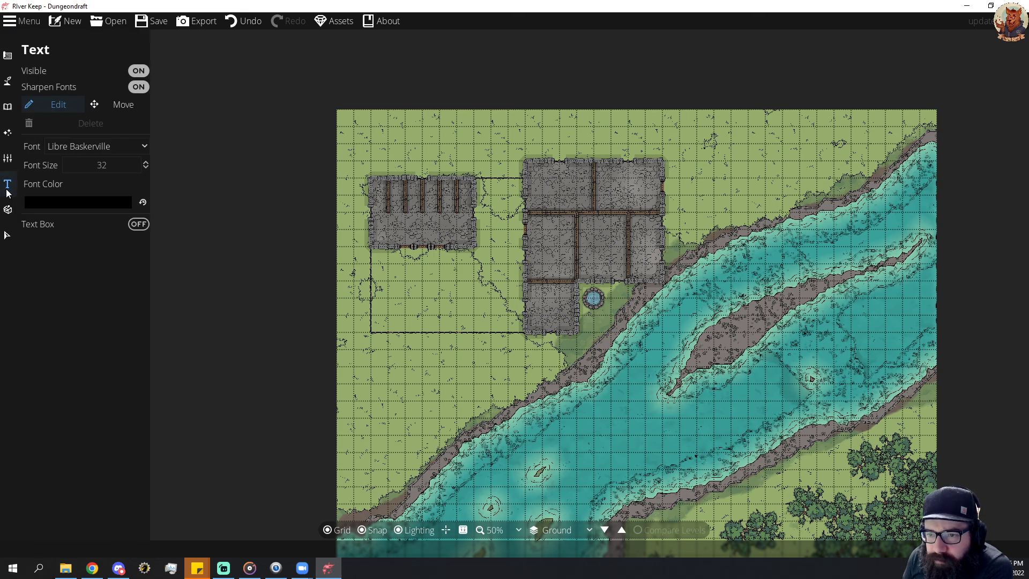
click(7, 132)
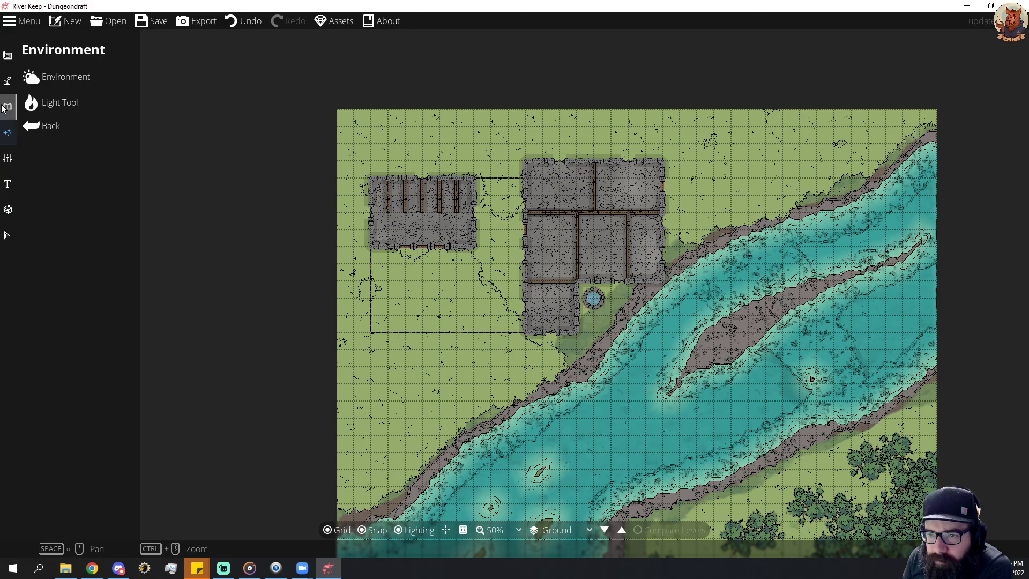
click(3, 108)
click(3, 84)
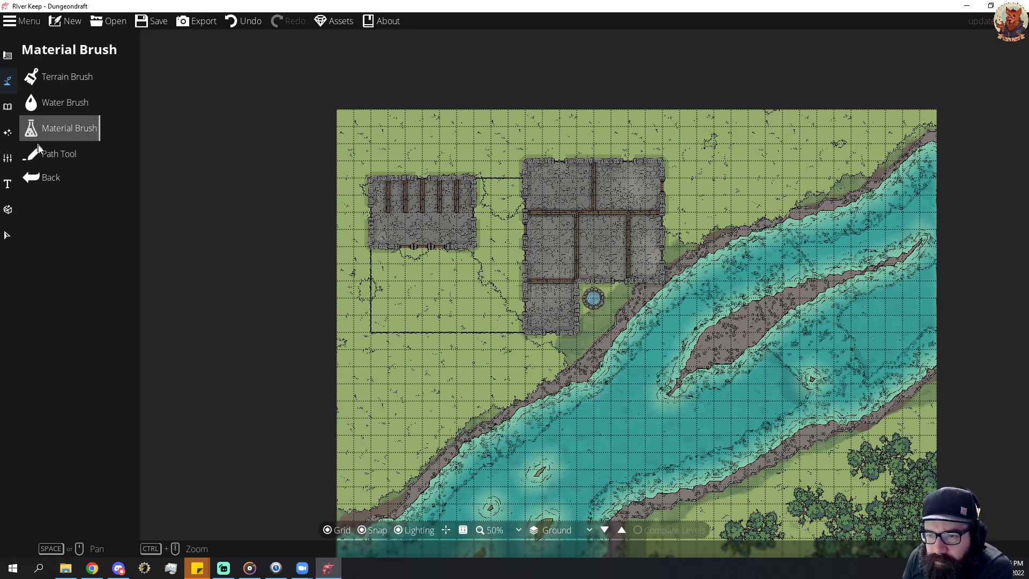
click(6, 56)
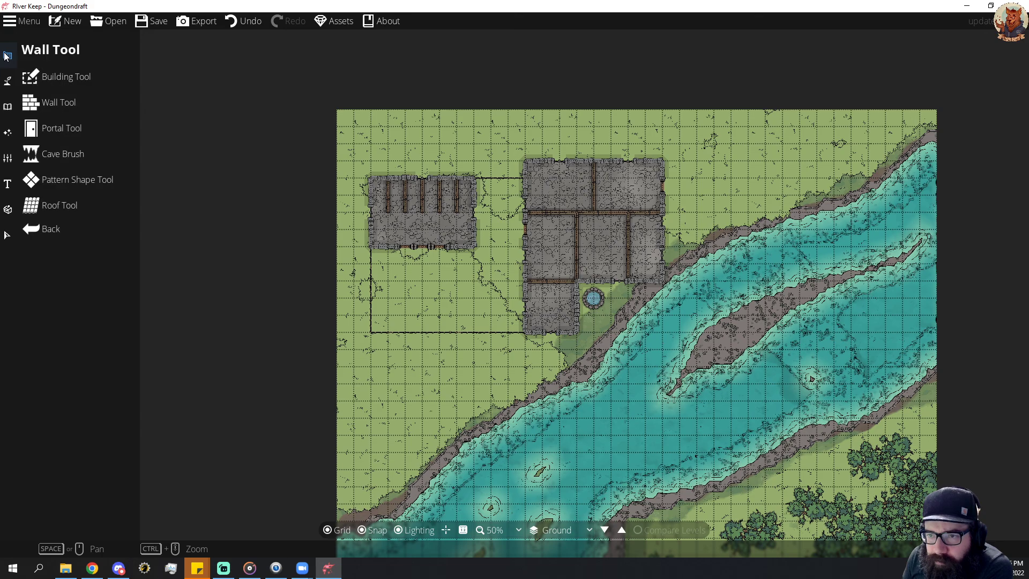
click(64, 76)
click(74, 208)
click(72, 181)
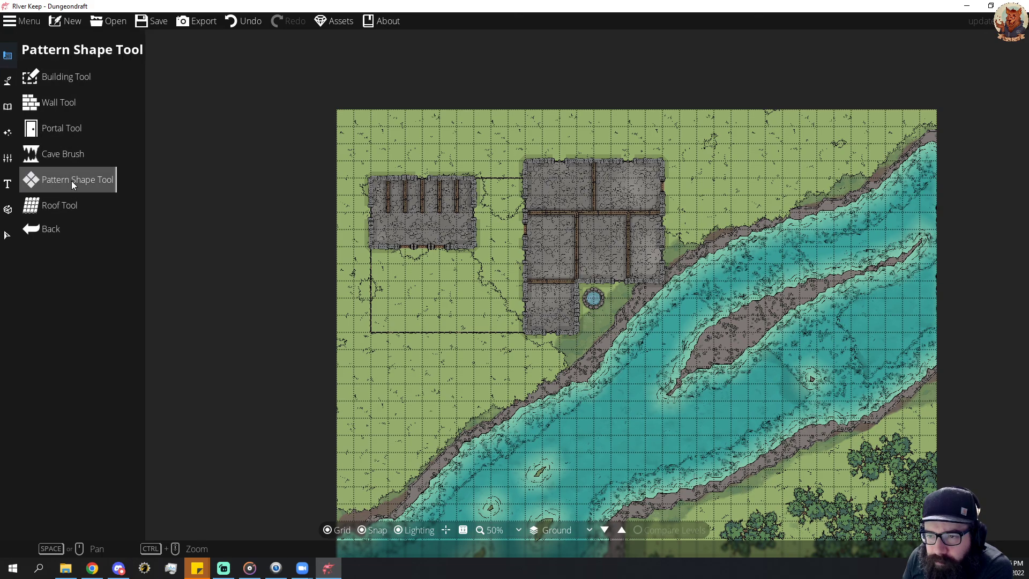
click(63, 155)
click(57, 131)
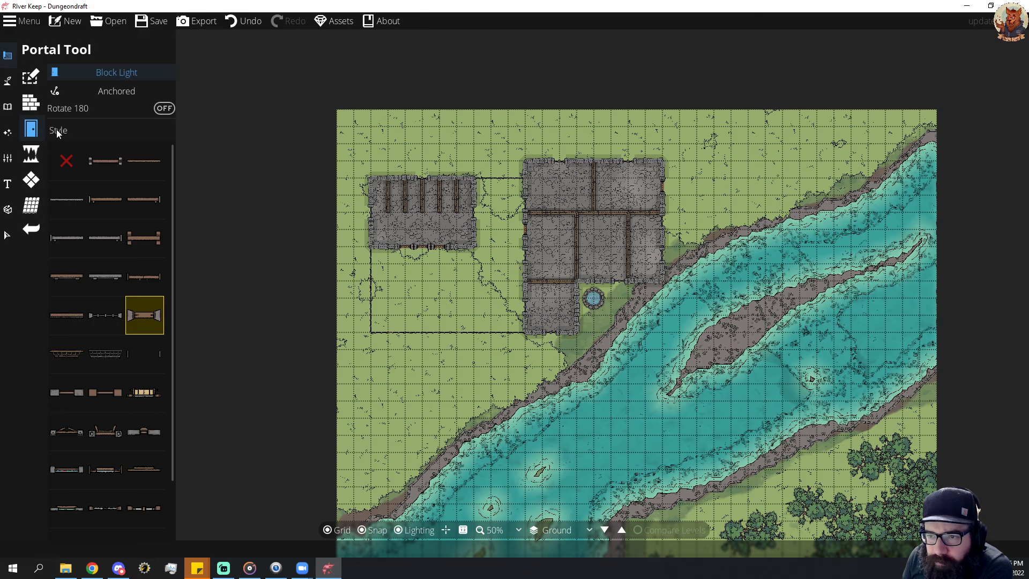
Pick the Fallen Door 09 object from the object library and set its rotation to -60 degrees.
click(30, 103)
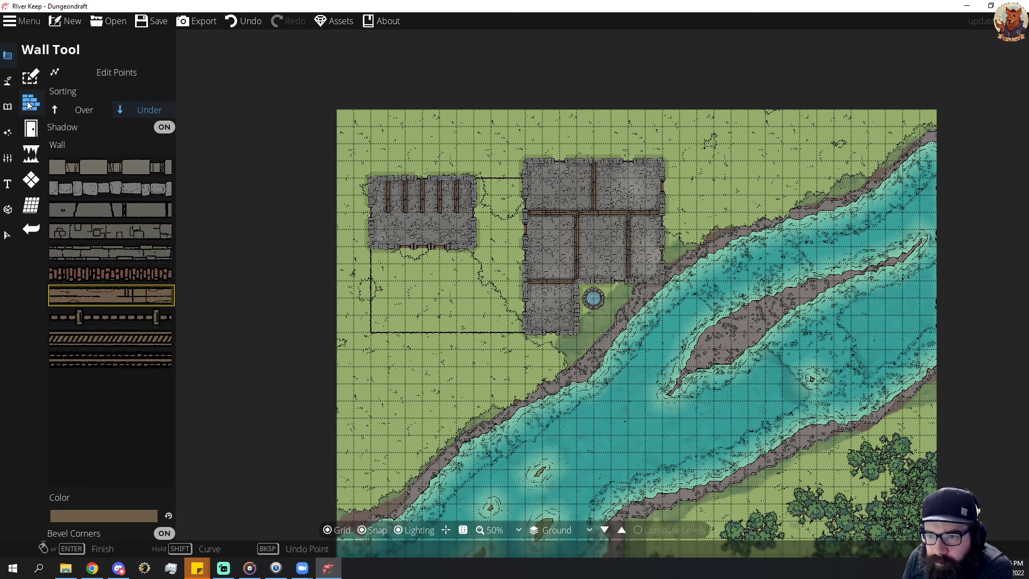
click(9, 81)
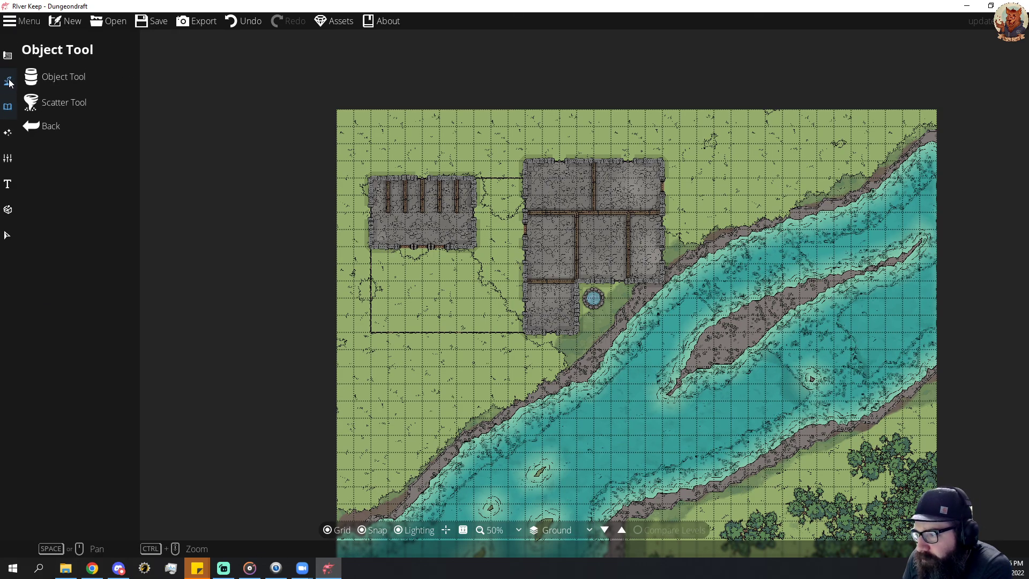
click(9, 81)
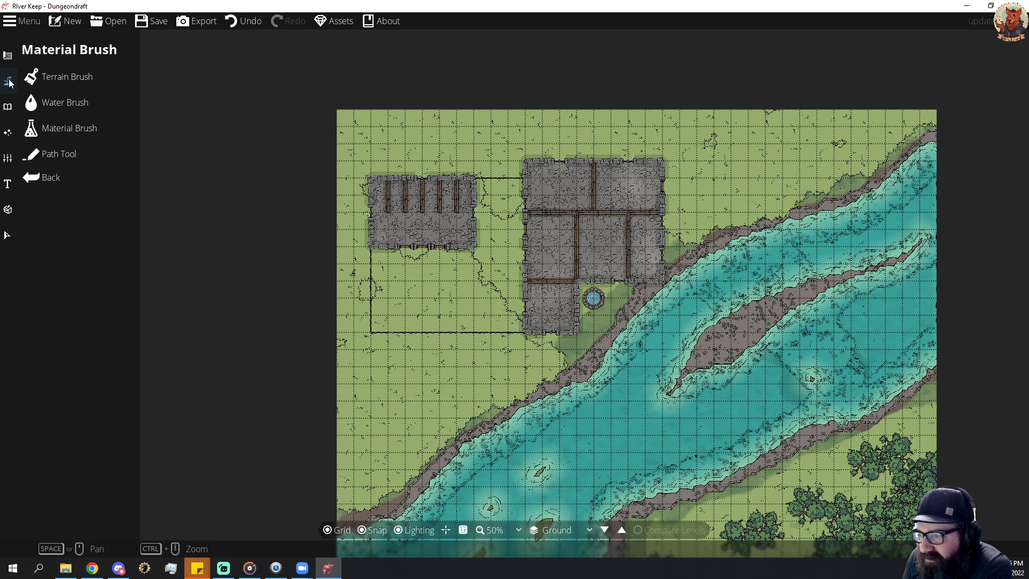
click(5, 106)
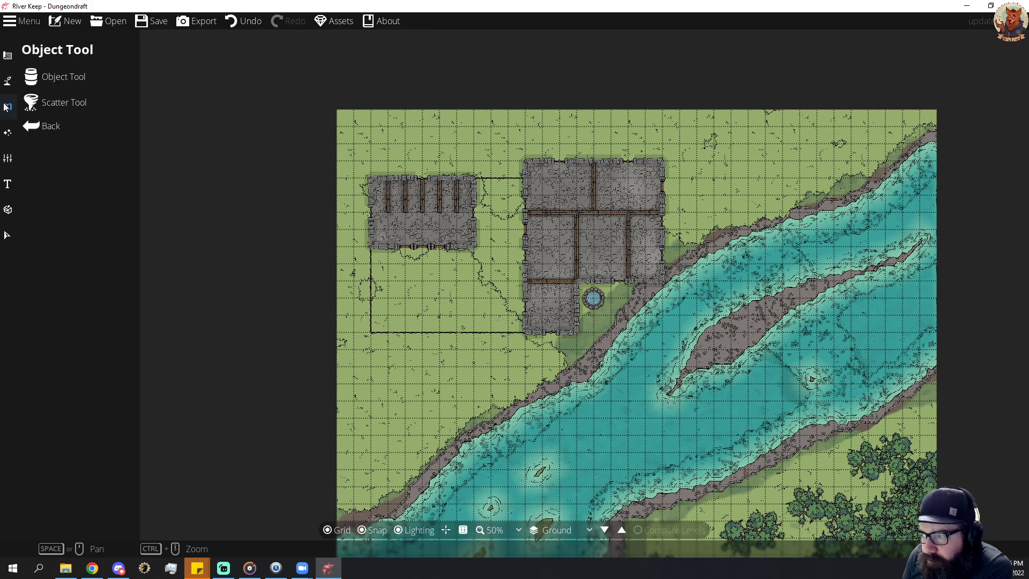
click(54, 77)
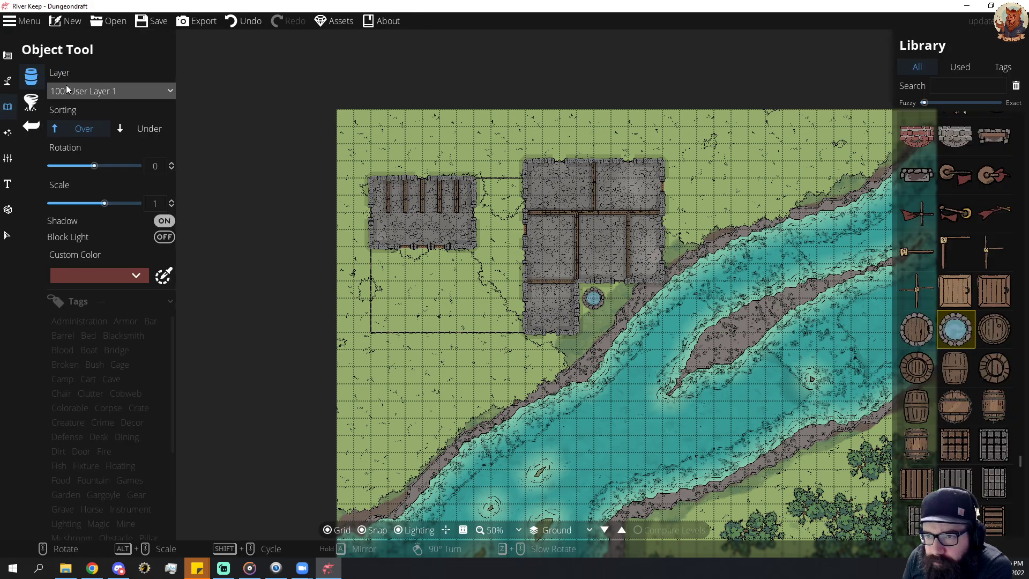
scroll(961, 259, up, 10)
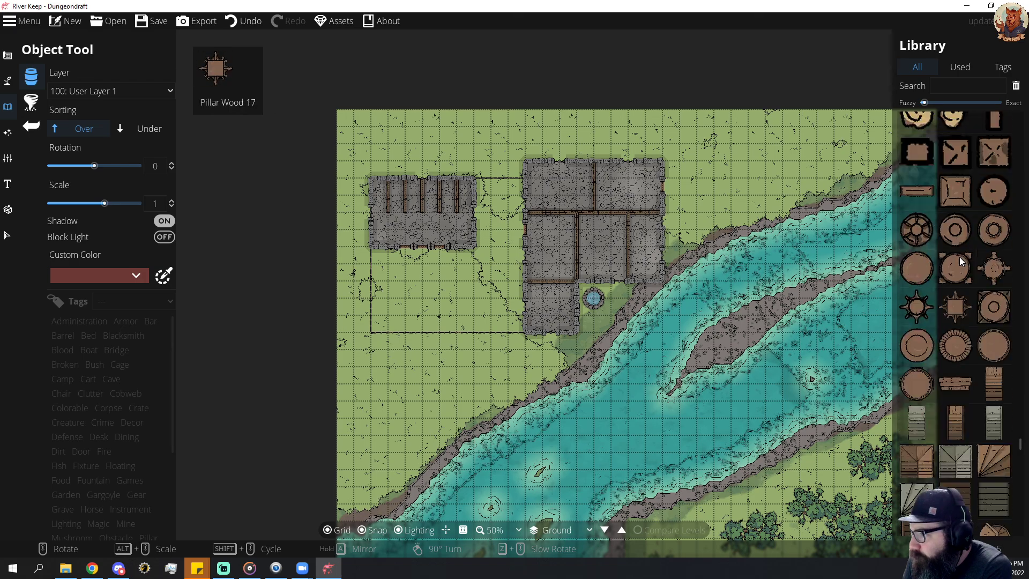
click(995, 389)
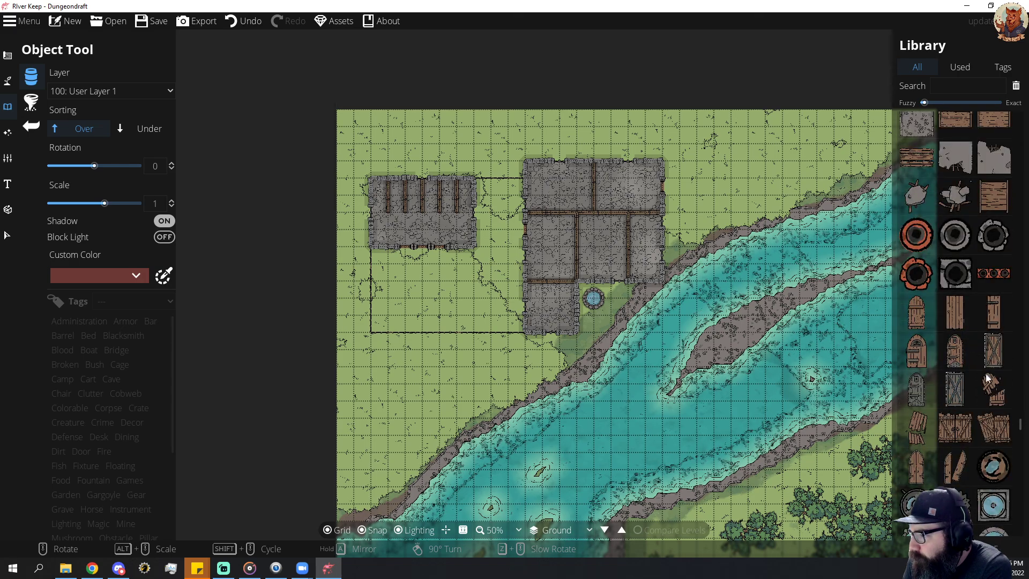
scroll(654, 190, down, 3)
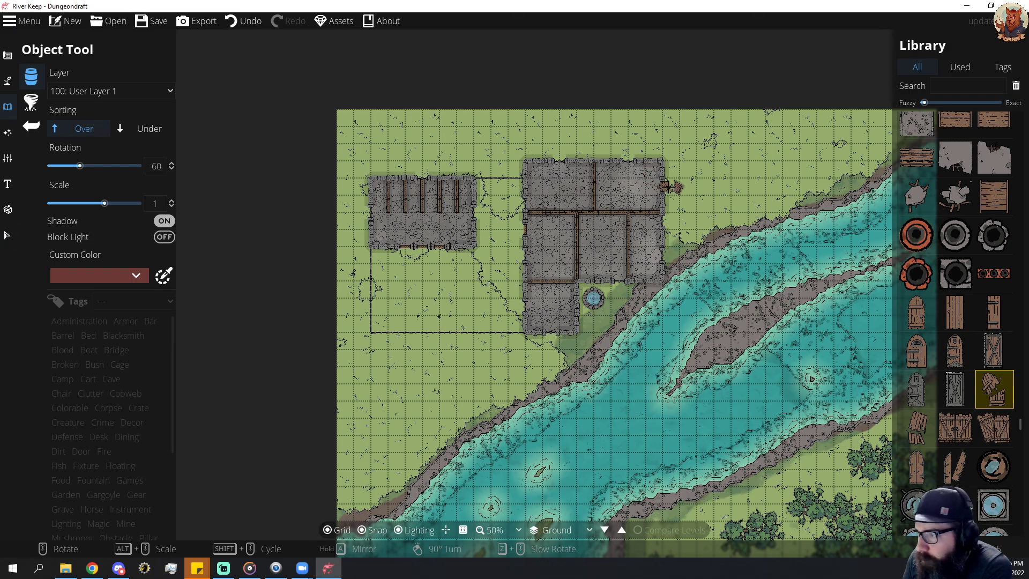
Delete the existing door portal from the keep's east wall.
click(7, 236)
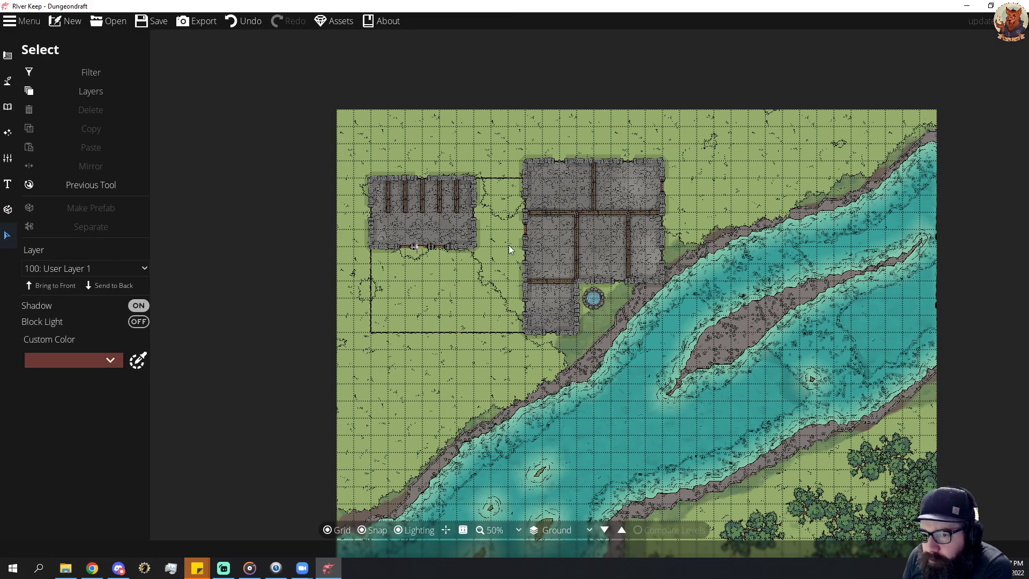
click(663, 186)
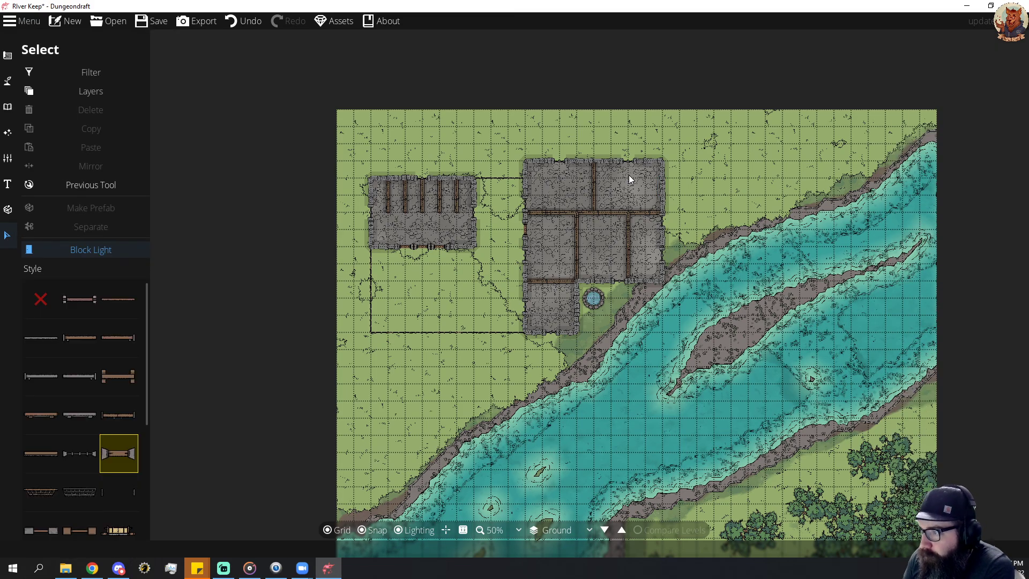
click(663, 190)
drag(658, 191, 672, 182)
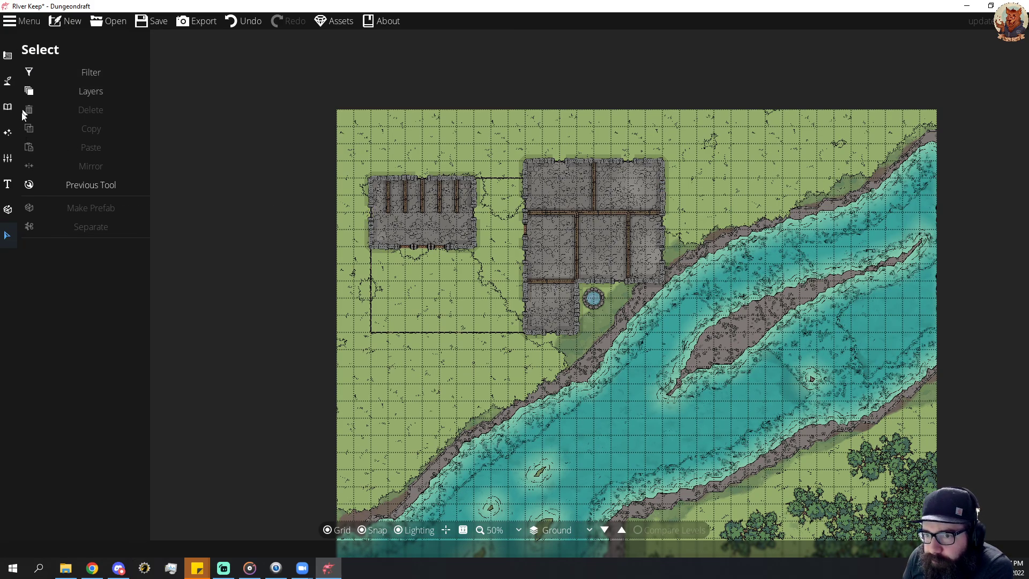
Place portals of the style listed right after Window 04 in the keep's east wall and interior partition walls.
click(9, 83)
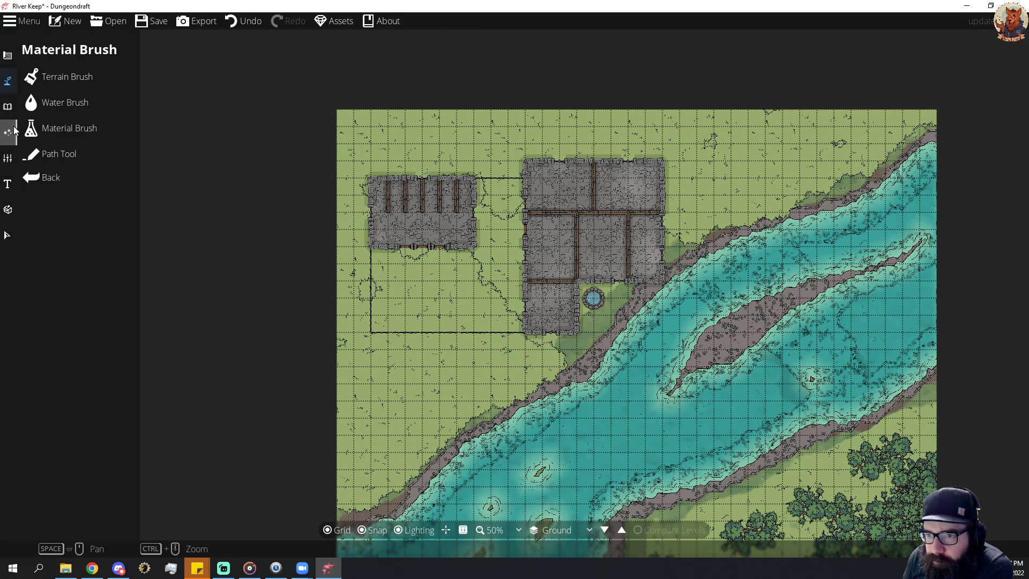
click(7, 106)
click(50, 81)
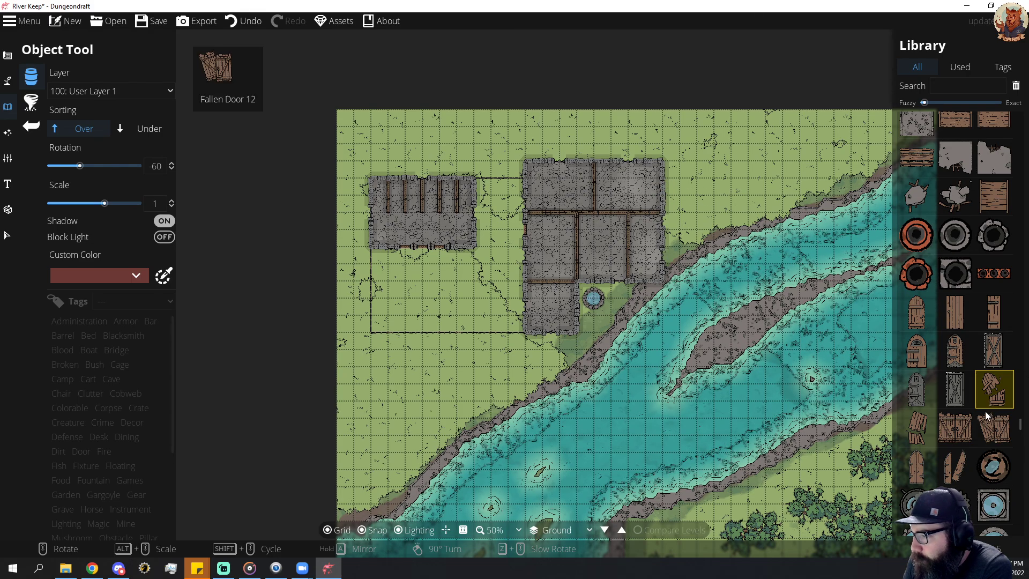
click(6, 79)
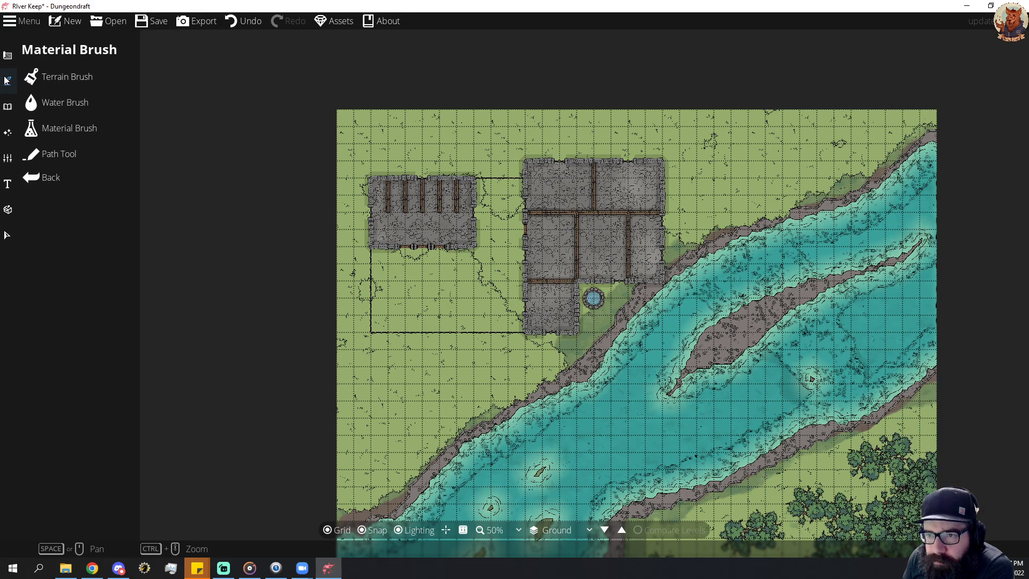
click(7, 56)
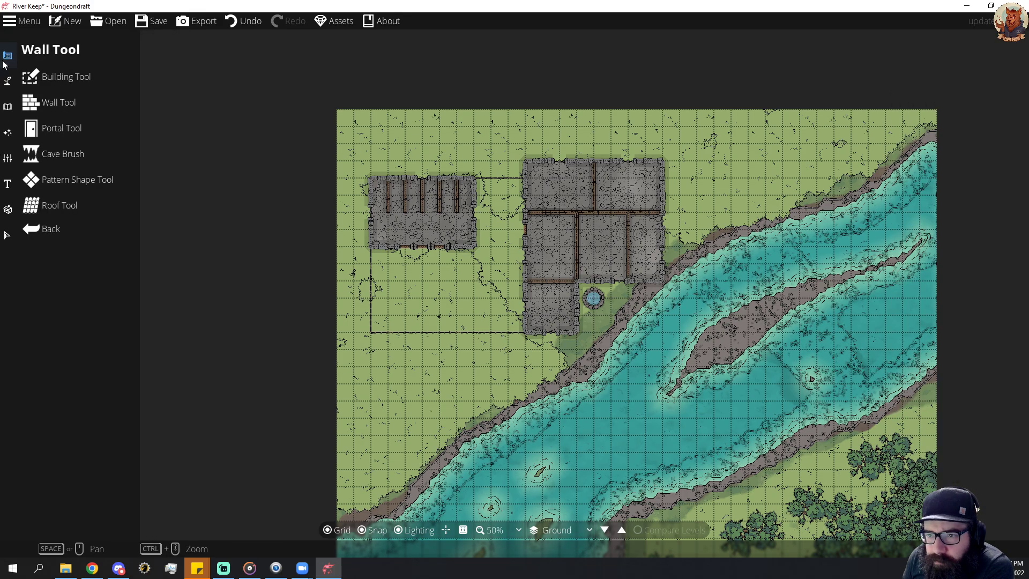
click(64, 128)
scroll(111, 239, down, 1)
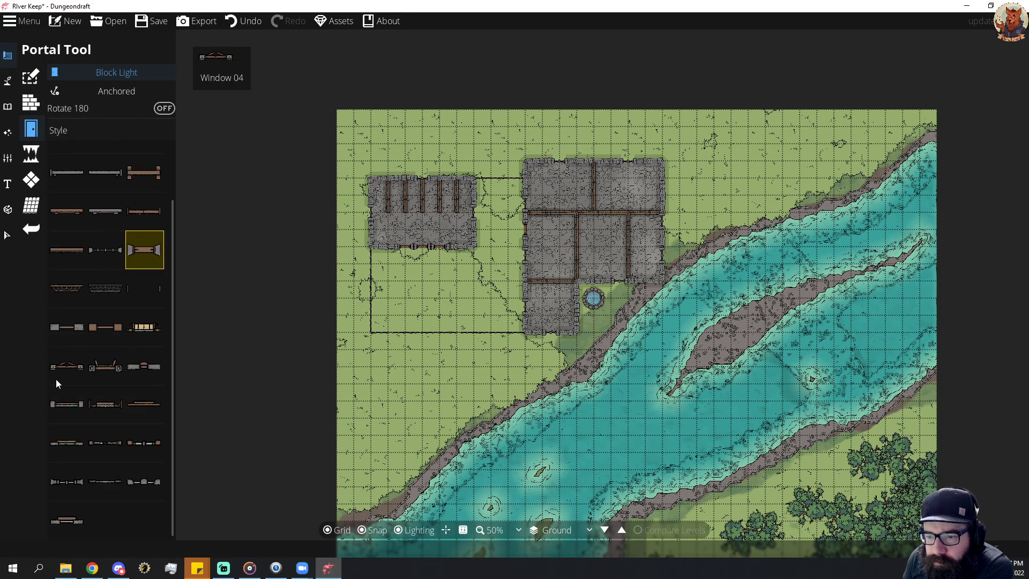
click(102, 369)
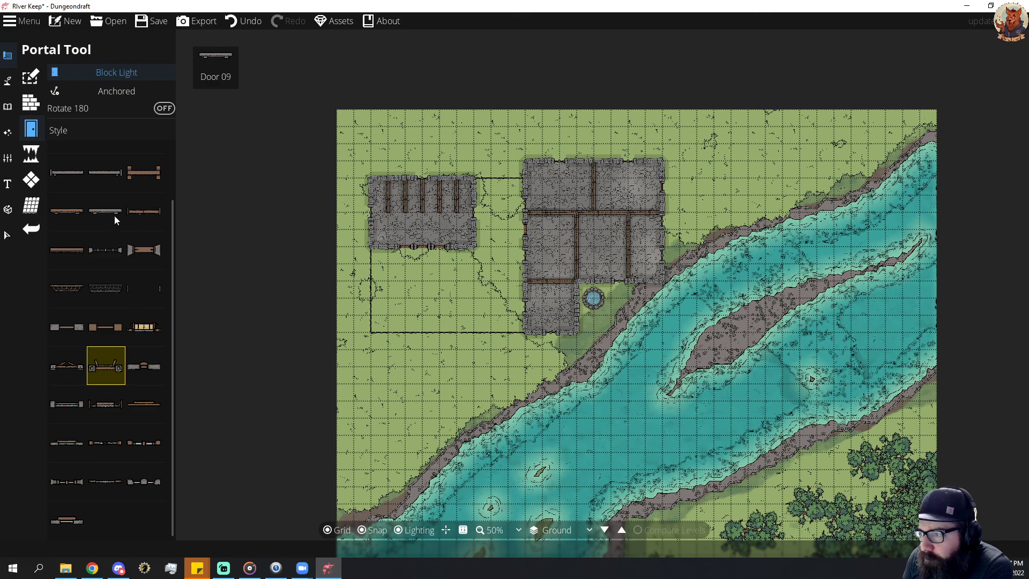
click(8, 80)
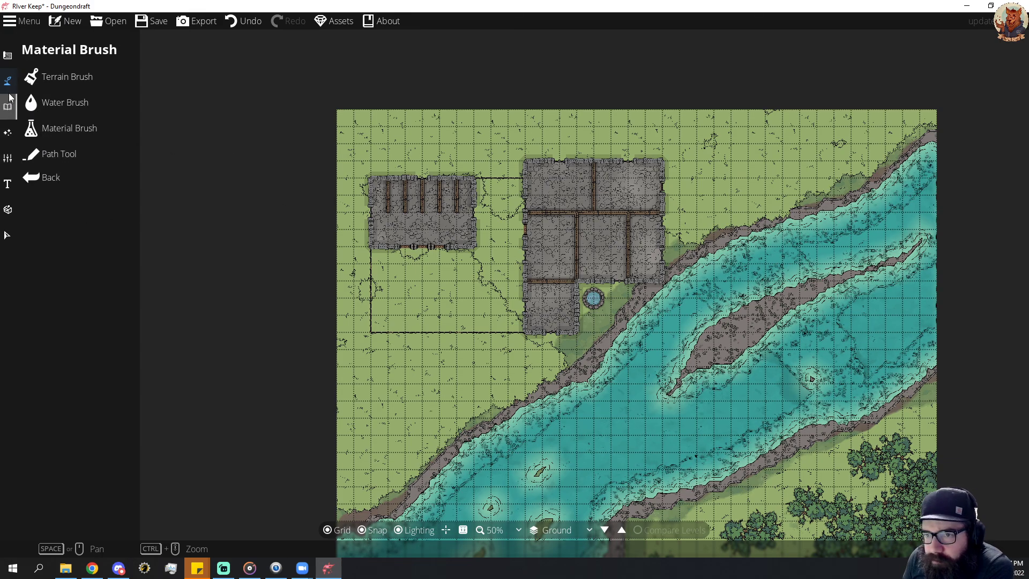
click(7, 54)
click(69, 127)
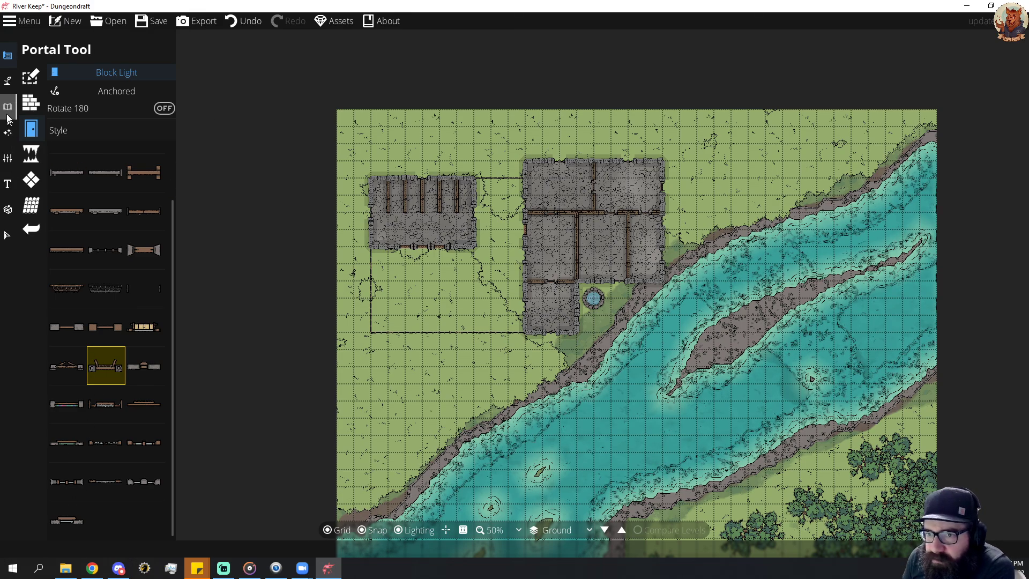
Place Fallen Door 09 inside the keep's east doorway and a broken plank door beside the northern partition's doorway, both rotated -60 degrees.
click(8, 80)
click(8, 109)
click(60, 77)
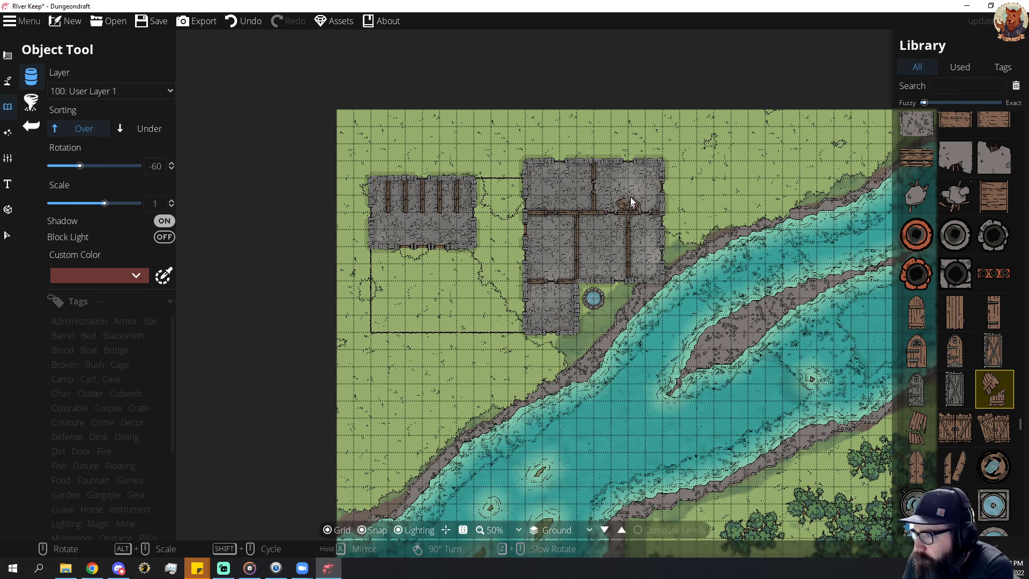
click(655, 187)
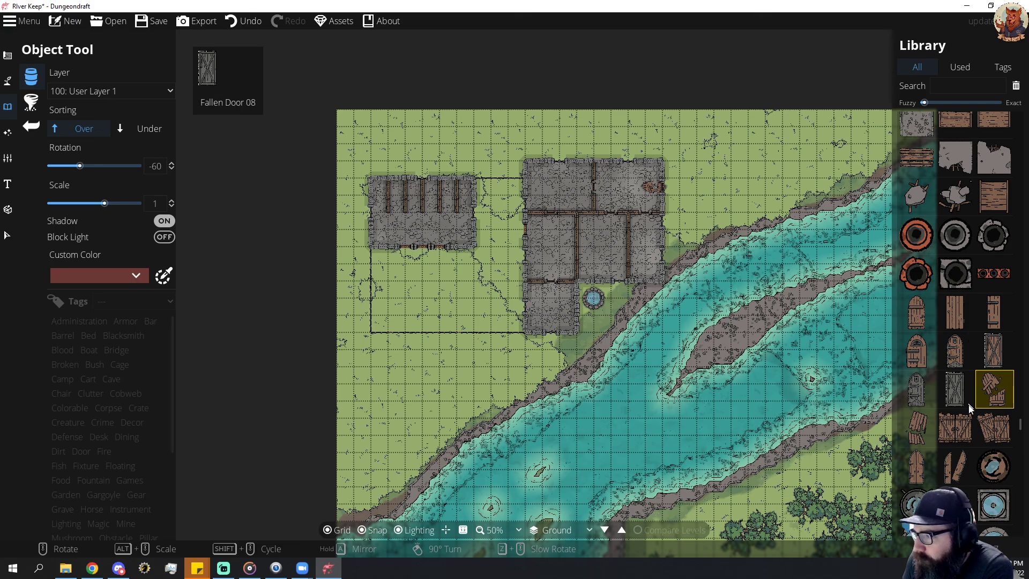
click(919, 428)
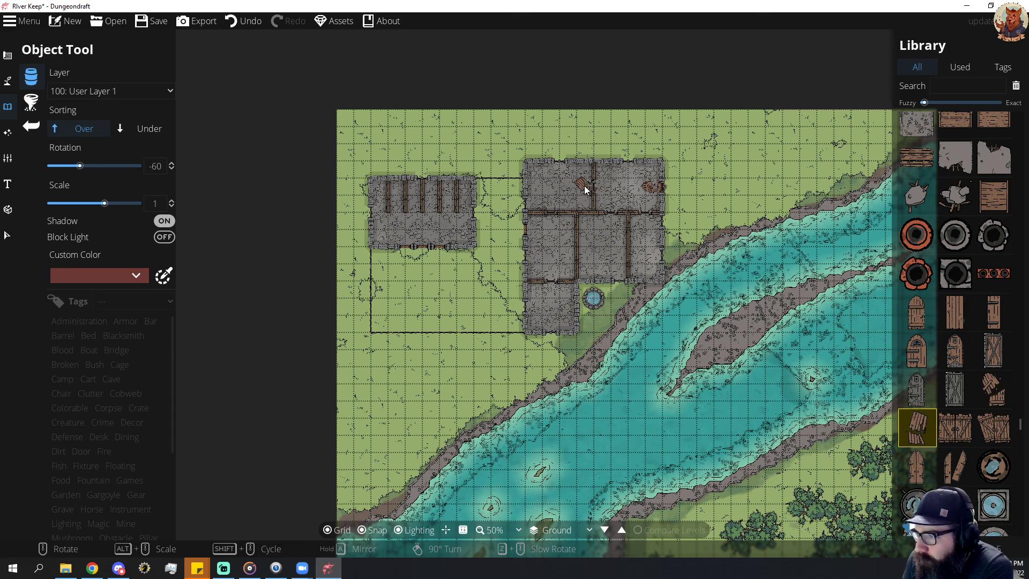
click(587, 188)
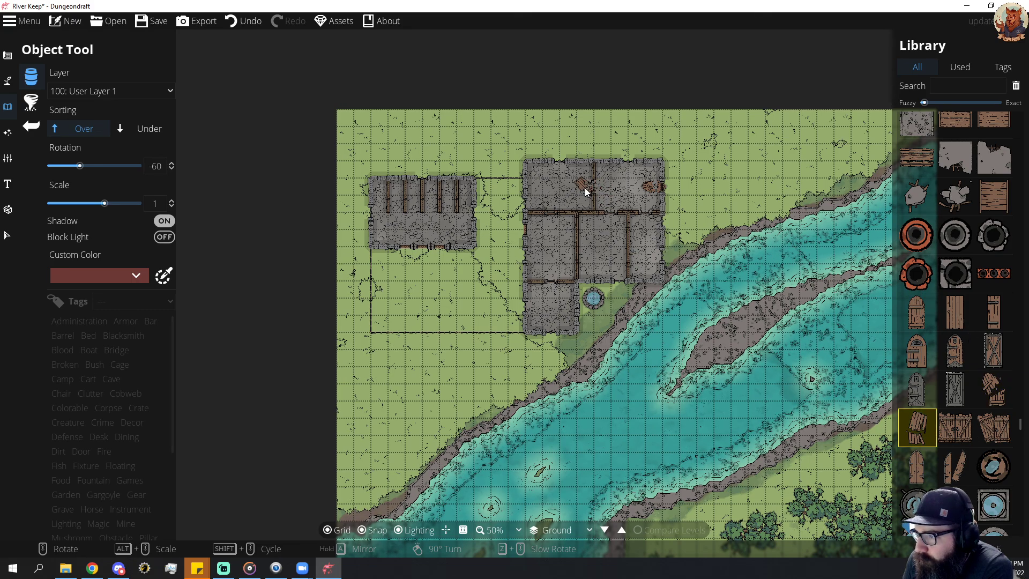
Place the split fallen door just inside the central room's north doorway, rotated 165 degrees at scale 0.4.
scroll(614, 223, down, 8)
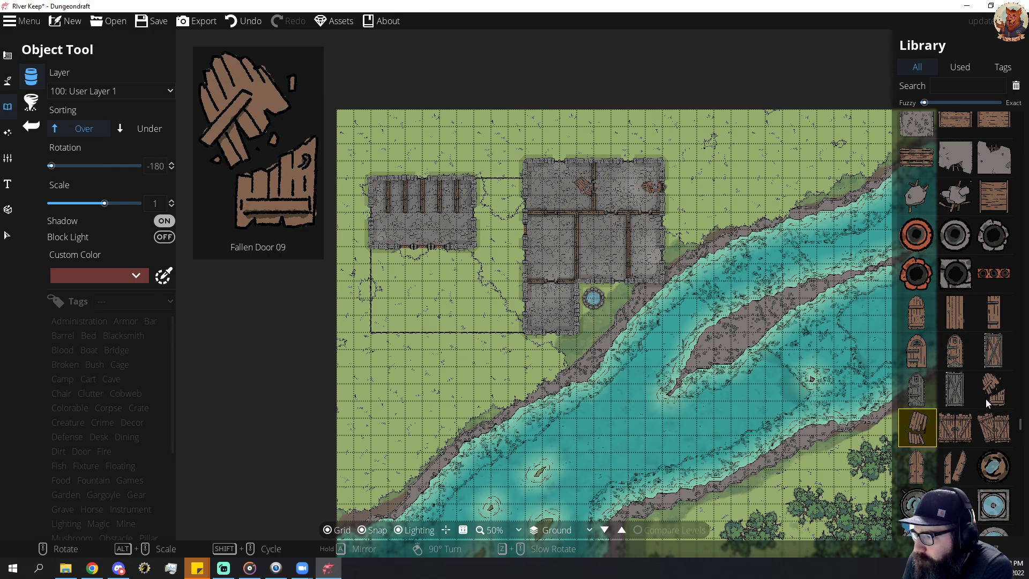
scroll(957, 424, down, 1)
click(956, 415)
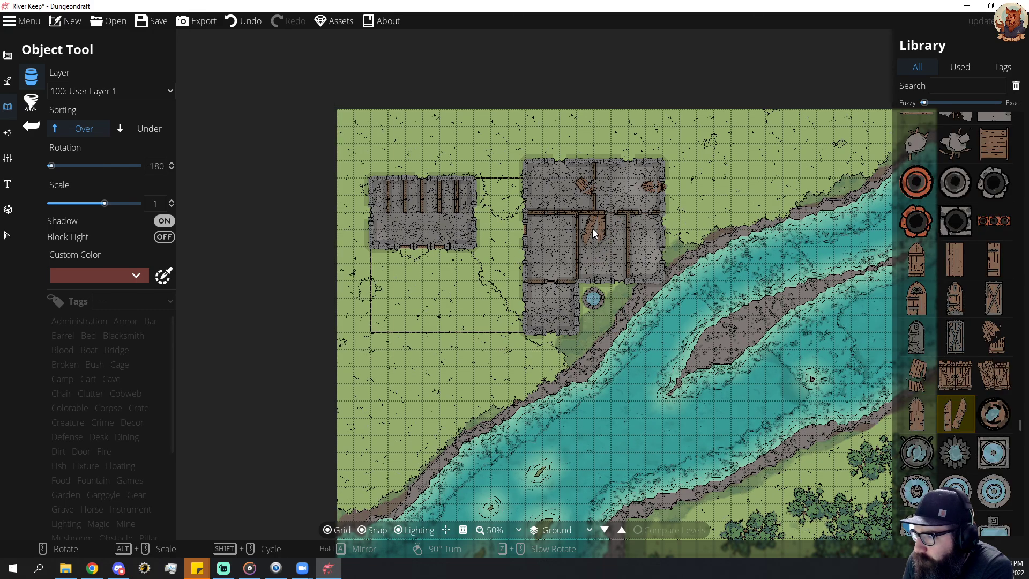
scroll(606, 226, down, 1)
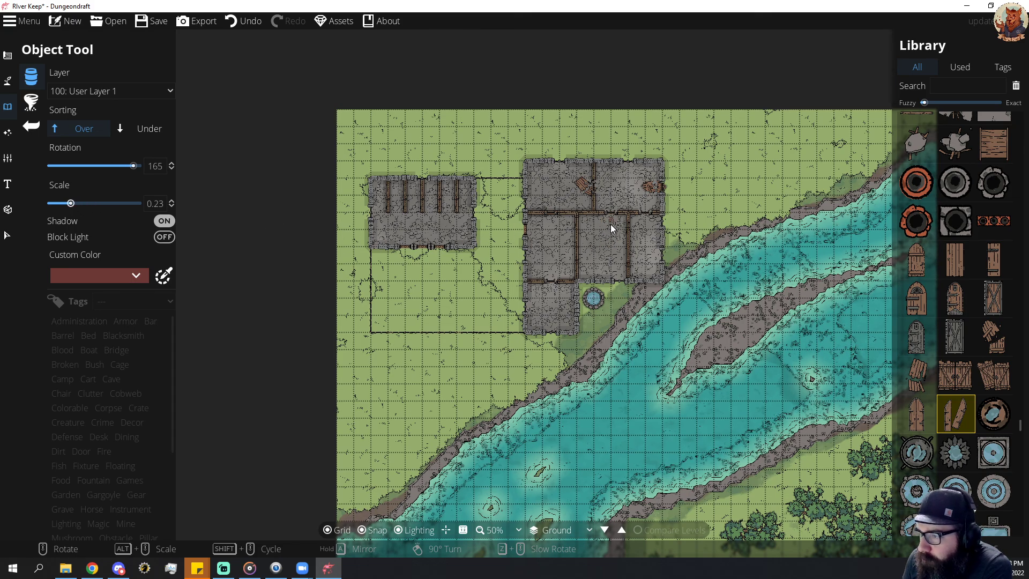
scroll(613, 224, up, 3)
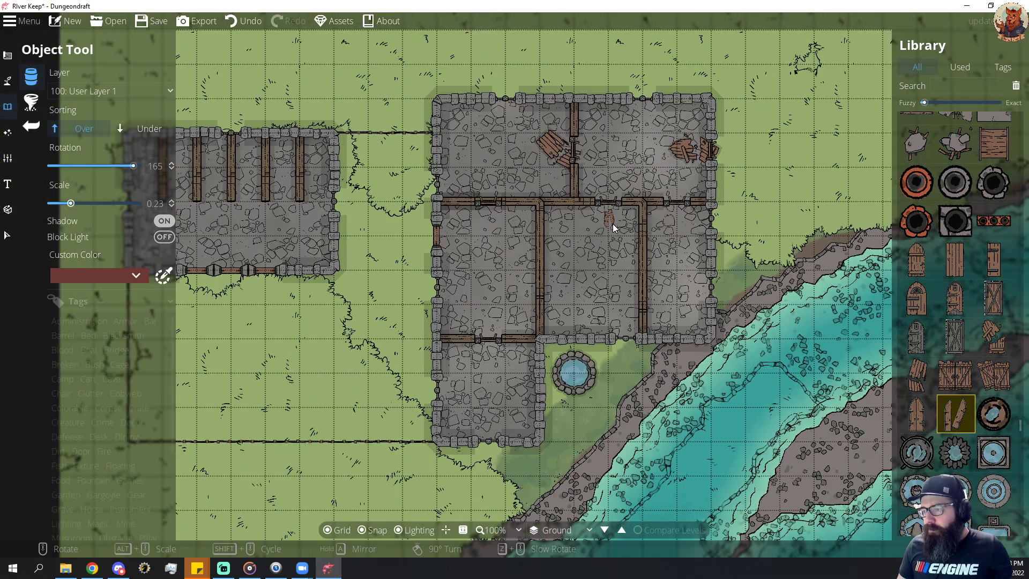
drag(74, 209, 82, 209)
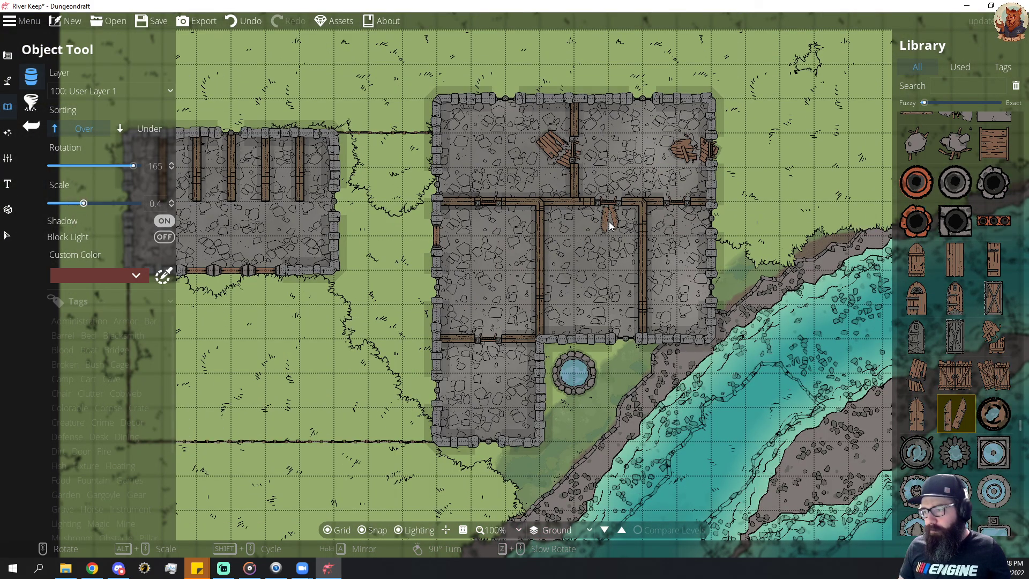
click(607, 231)
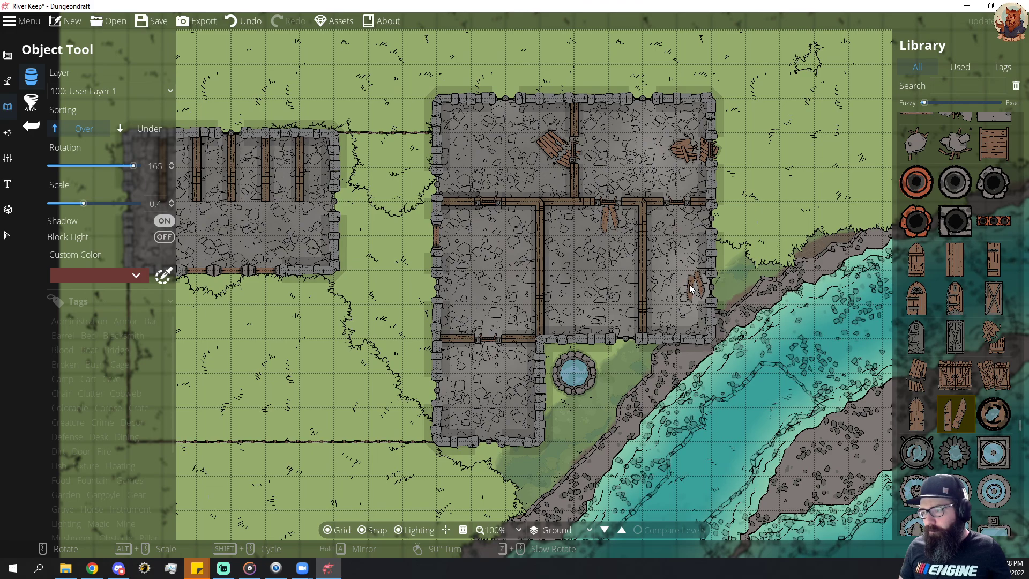
Shrink and rotate the broken plank door beside the northern partition so it lies within the west room at the doorway.
click(8, 235)
click(555, 147)
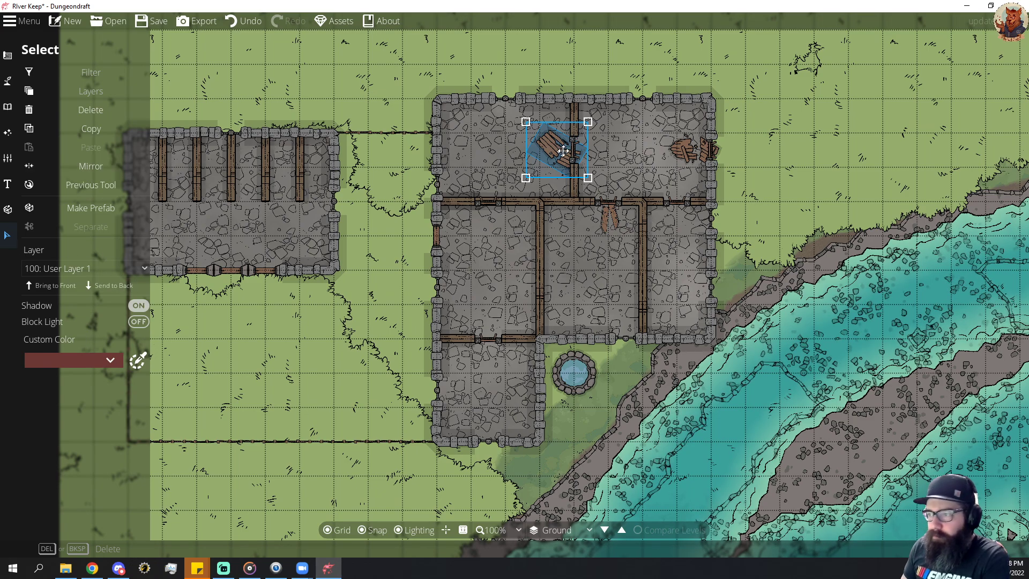
scroll(561, 152, down, 4)
scroll(549, 167, up, 2)
scroll(598, 166, up, 2)
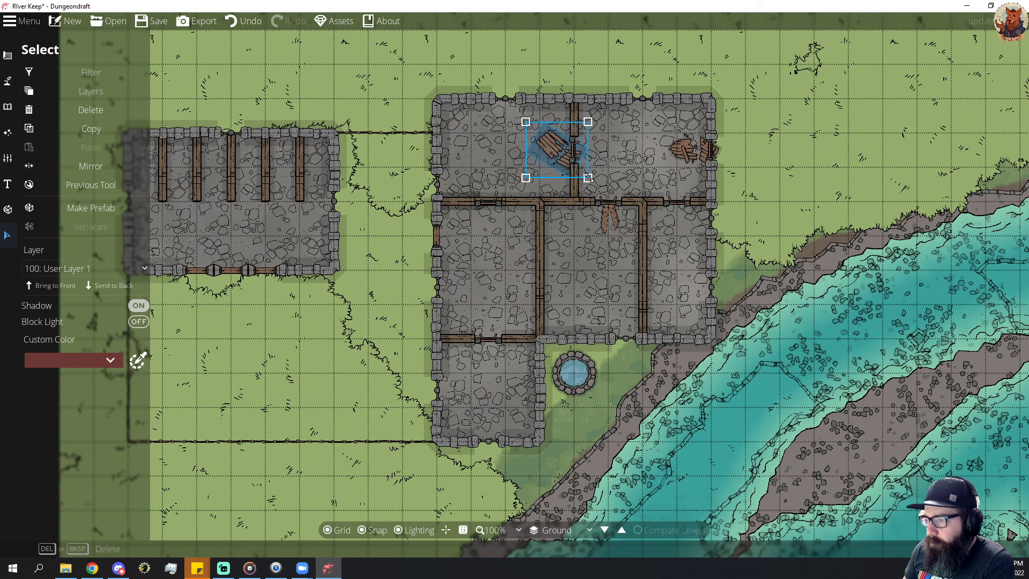
drag(588, 178, 565, 152)
scroll(564, 148, up, 2)
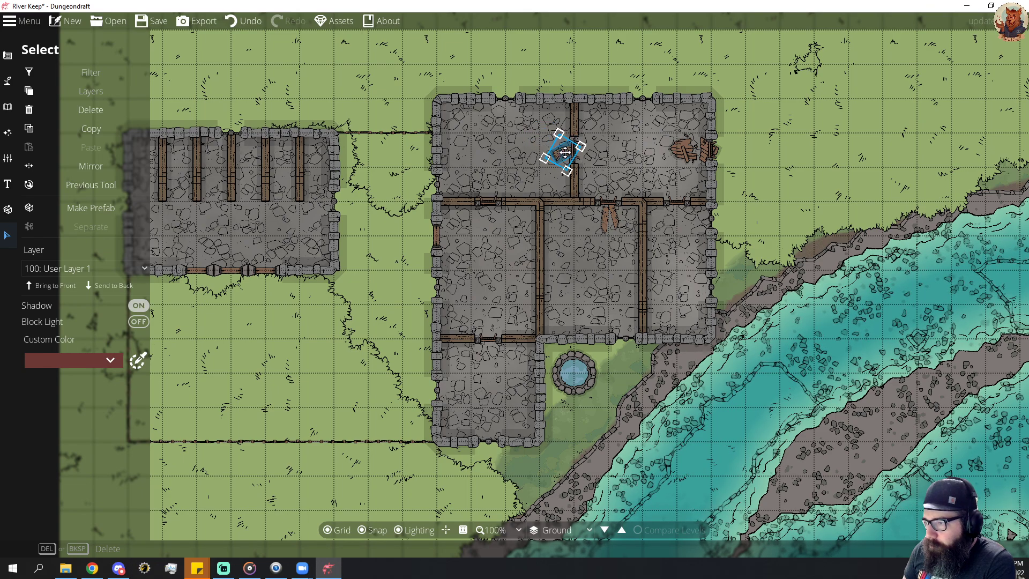
Scale down Fallen Door 09 so it lies just inside the keep's east doorway.
click(692, 155)
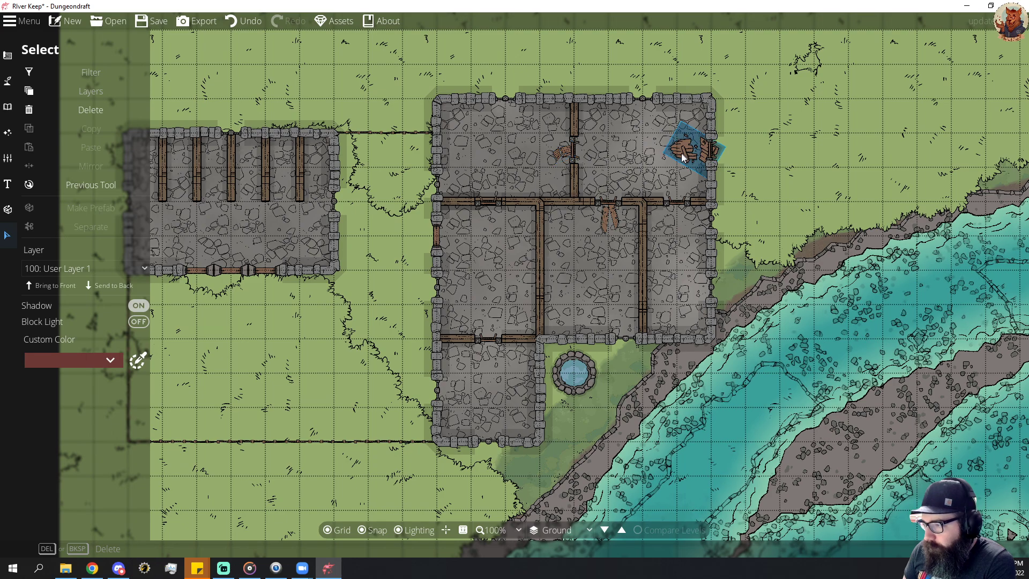
drag(664, 178, 689, 151)
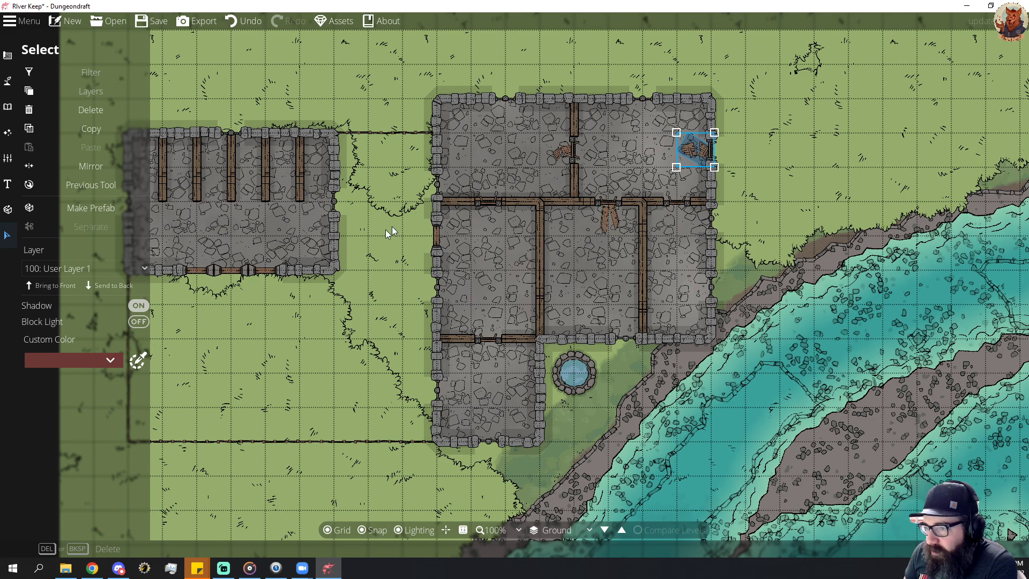
click(10, 85)
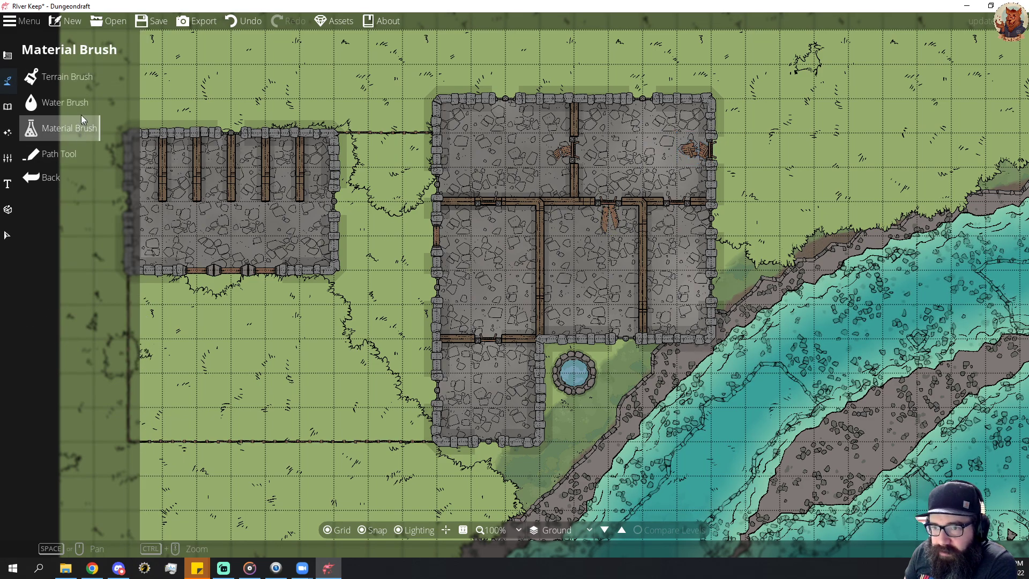
Place broken plank doors at the southeast room's north doorway and the southern partition's doorway, the latter rotated -150 degrees at scale 0.4.
click(8, 106)
click(57, 82)
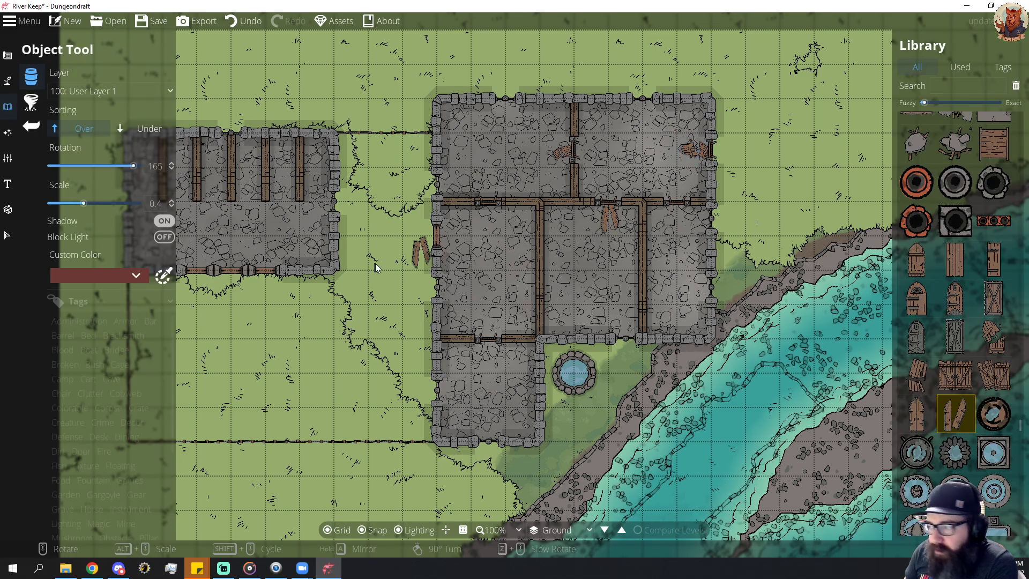
scroll(993, 365, down, 5)
scroll(993, 367, up, 3)
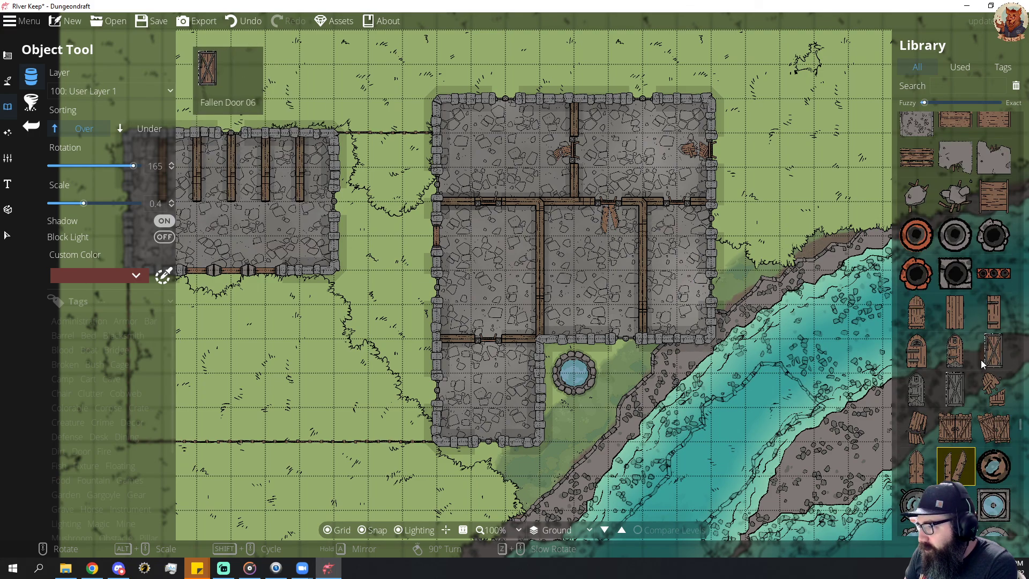
click(917, 427)
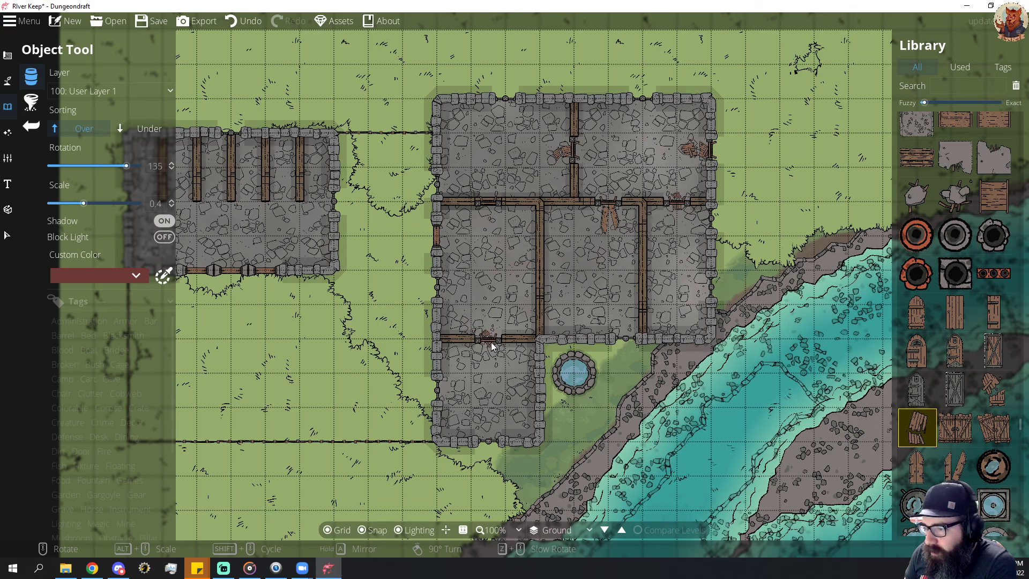
scroll(494, 213, up, 5)
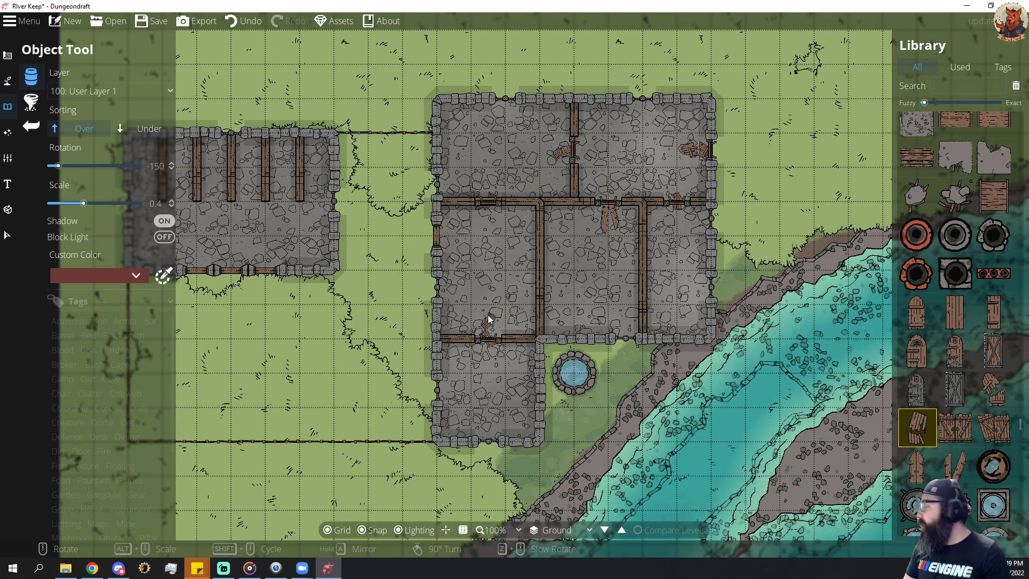
Paint the plain grass material on the Below Ground layer over the fenced yard and northward between the outbuilding and keep.
scroll(626, 255, down, 5)
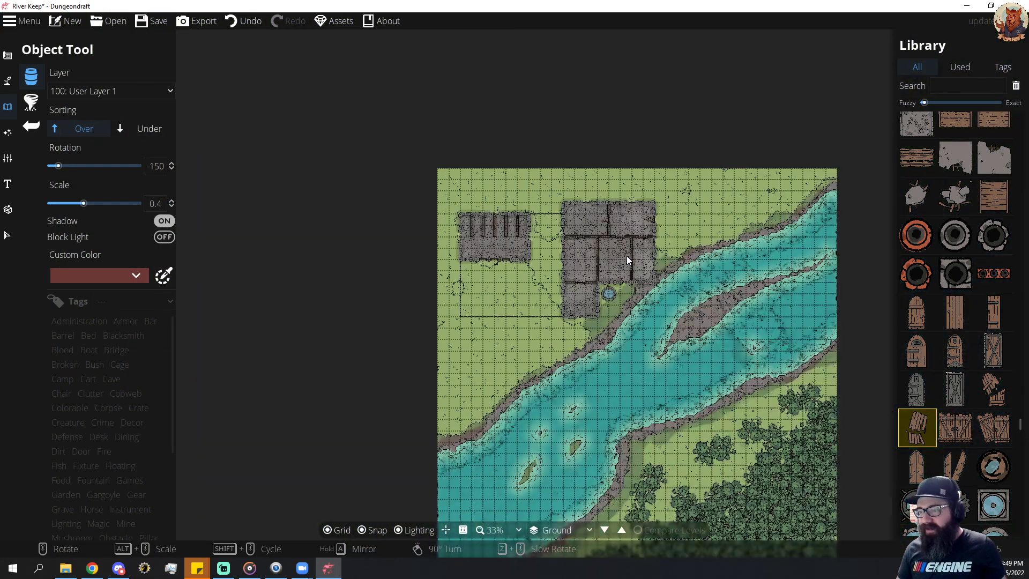
scroll(626, 255, down, 1)
scroll(694, 308, up, 2)
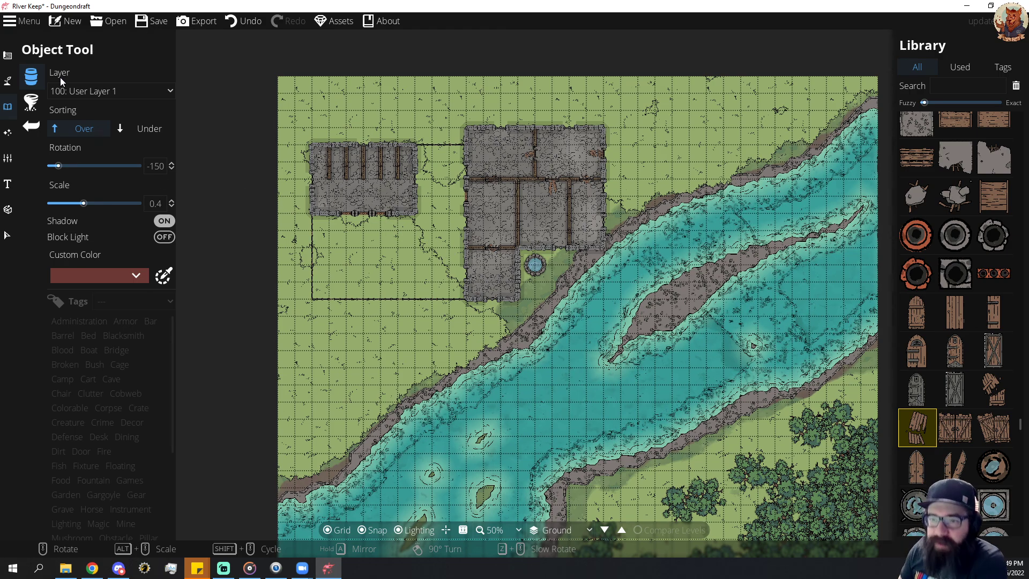
click(6, 58)
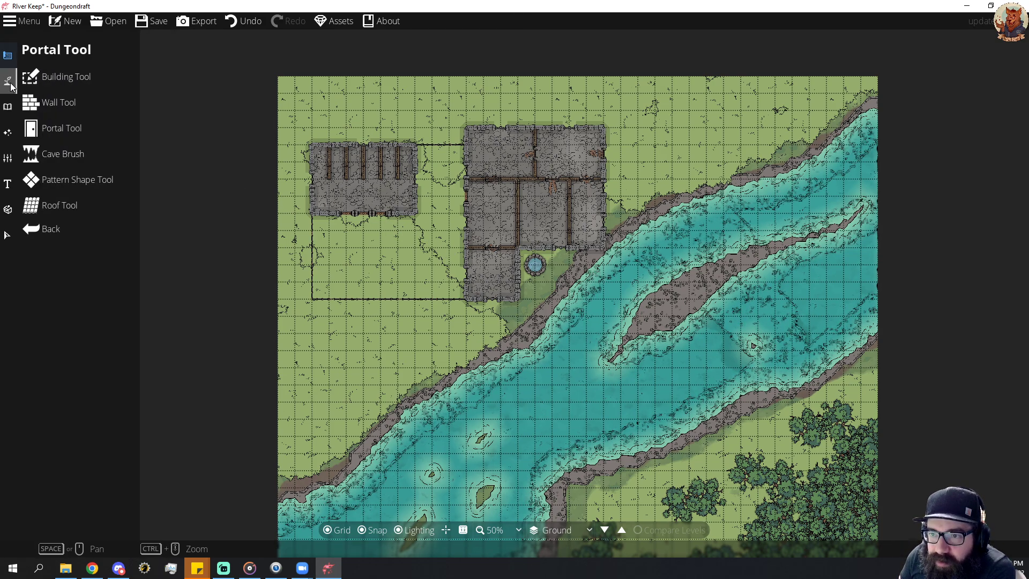
click(7, 81)
click(7, 58)
click(8, 81)
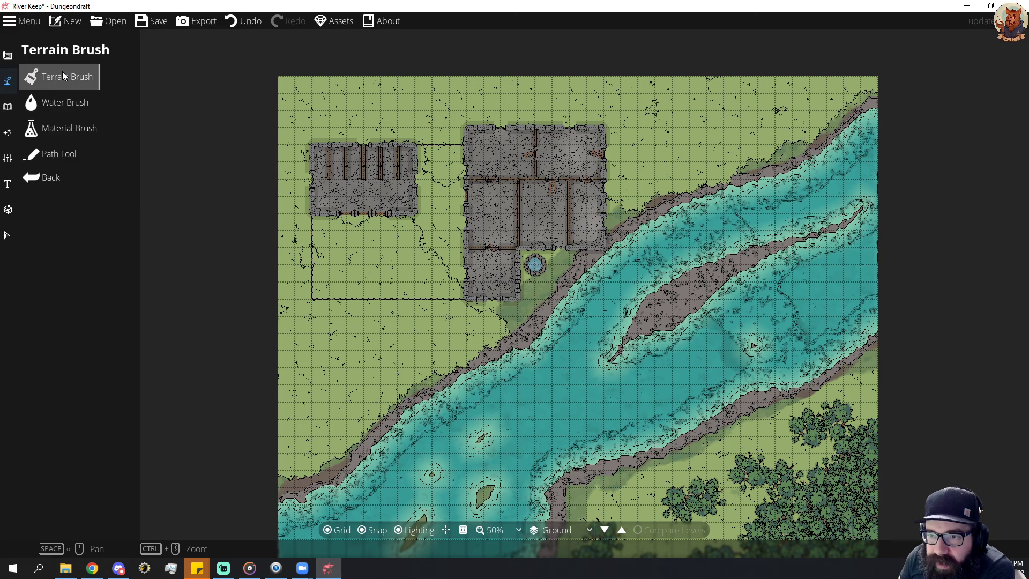
click(62, 76)
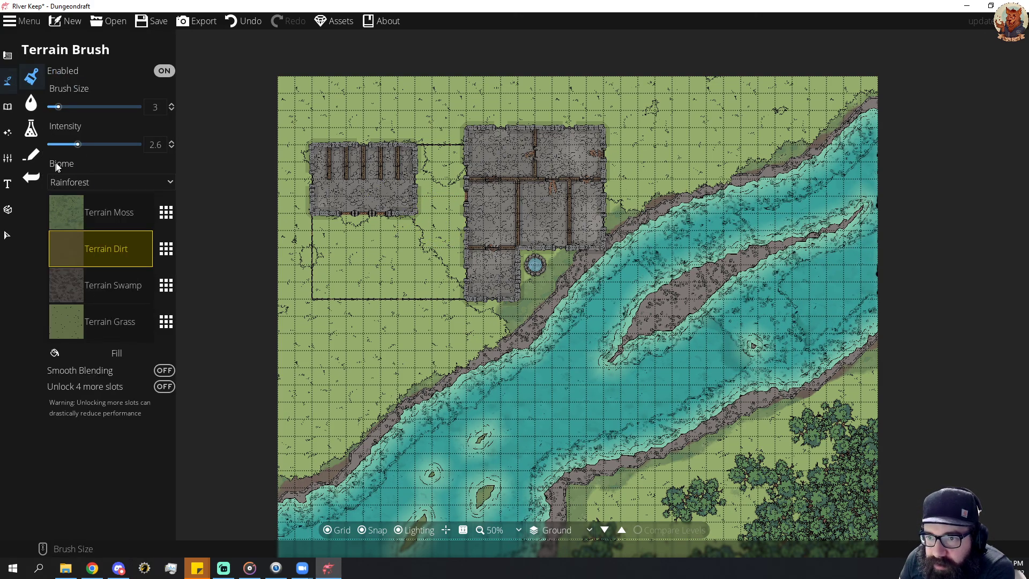
click(34, 107)
click(31, 129)
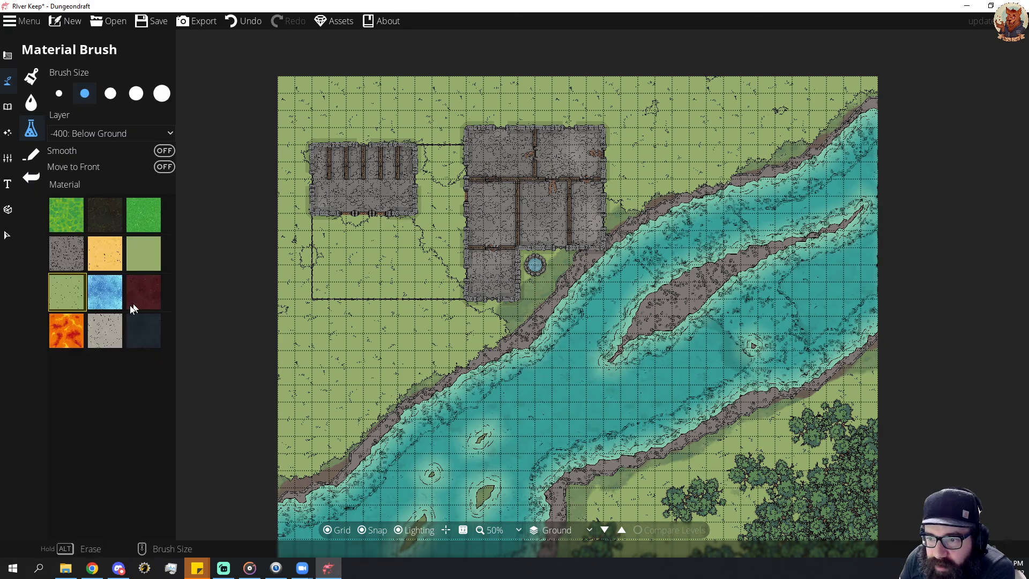
click(98, 336)
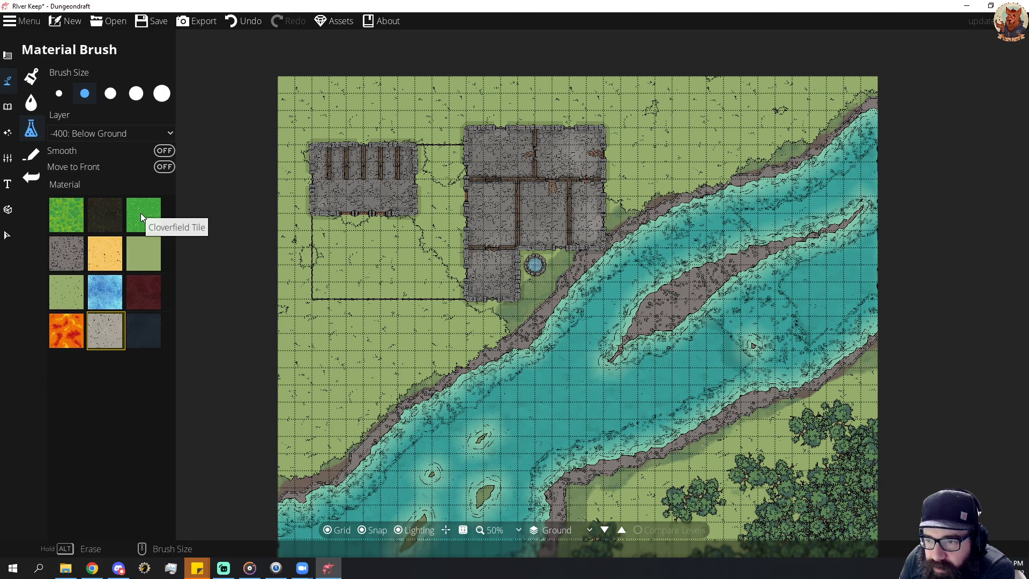
click(143, 259)
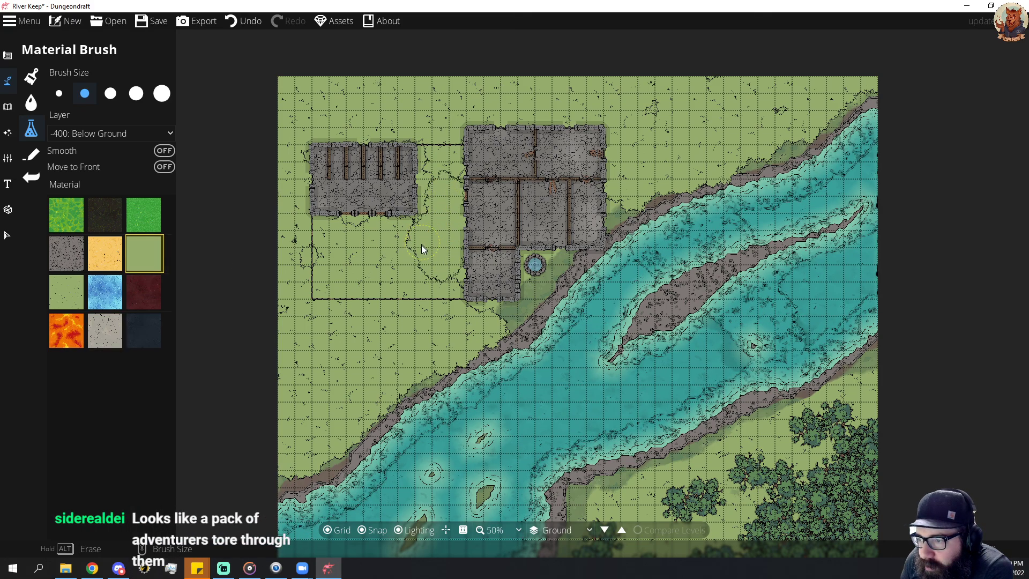
mouse_move(363, 276)
mouse_down()
mouse_move(387, 269)
mouse_move(442, 284)
mouse_move(395, 288)
mouse_up()
mouse_move(324, 284)
mouse_down()
mouse_move(378, 291)
mouse_move(357, 294)
mouse_move(318, 269)
mouse_move(316, 232)
mouse_move(400, 230)
mouse_move(445, 178)
mouse_move(448, 163)
mouse_move(432, 155)
mouse_move(438, 126)
mouse_move(398, 55)
mouse_up()
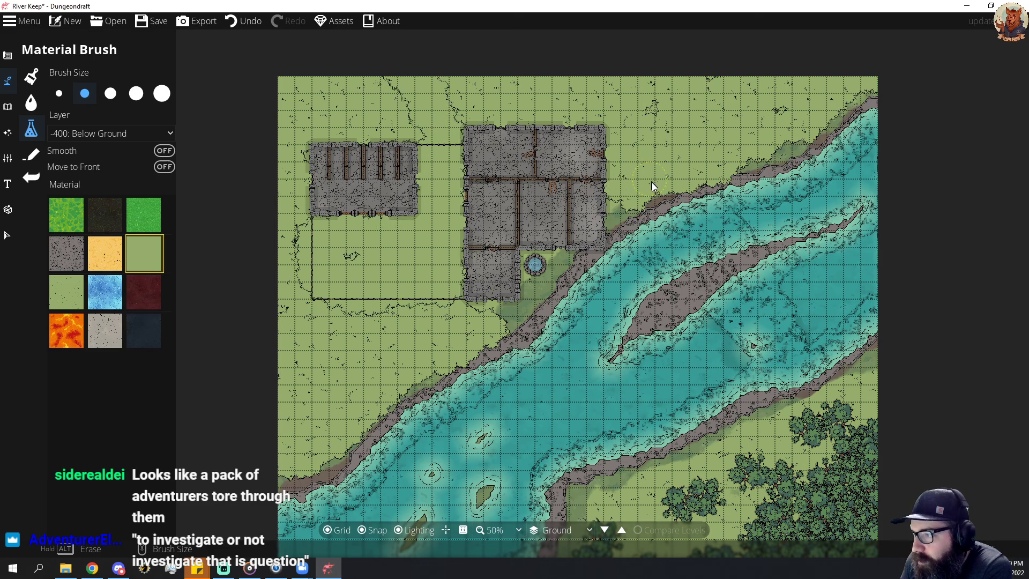
Paint the same grass material over the ground northeast of the keep, from the map's north edge to the riverbank.
drag(686, 184, 683, 167)
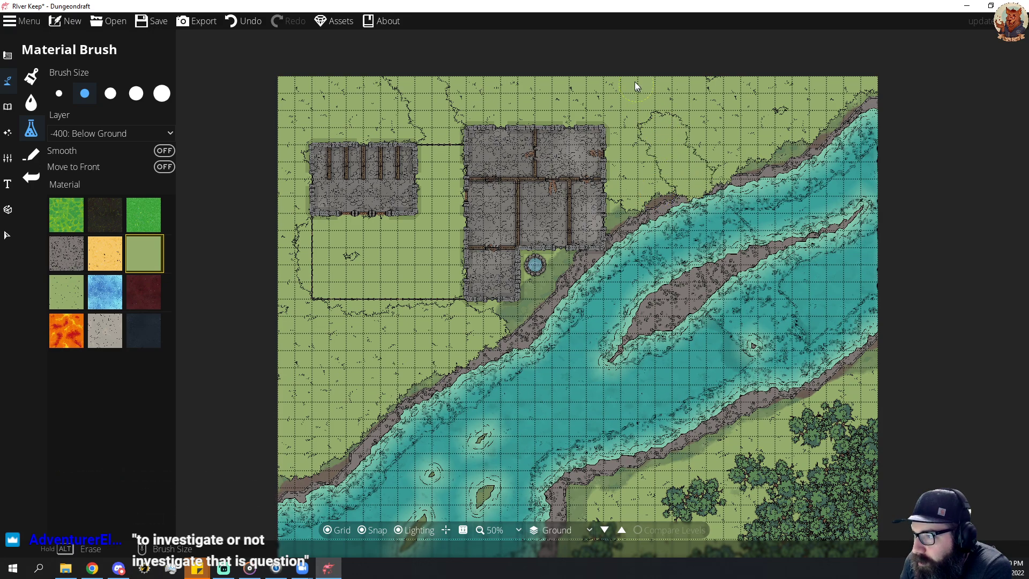
mouse_move(635, 82)
mouse_down()
mouse_move(599, 56)
mouse_move(579, 62)
mouse_move(600, 91)
mouse_up()
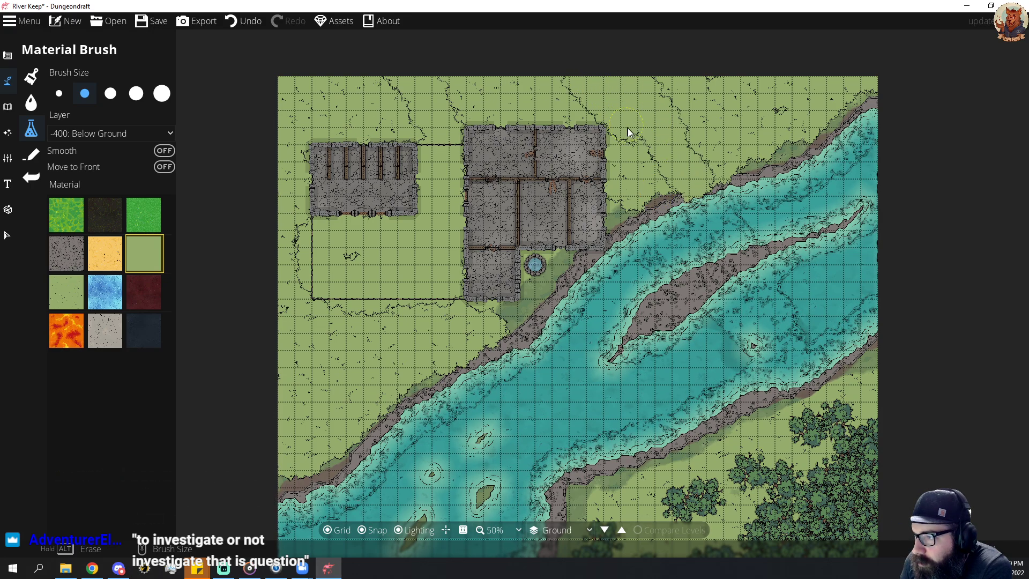
drag(658, 196, 636, 210)
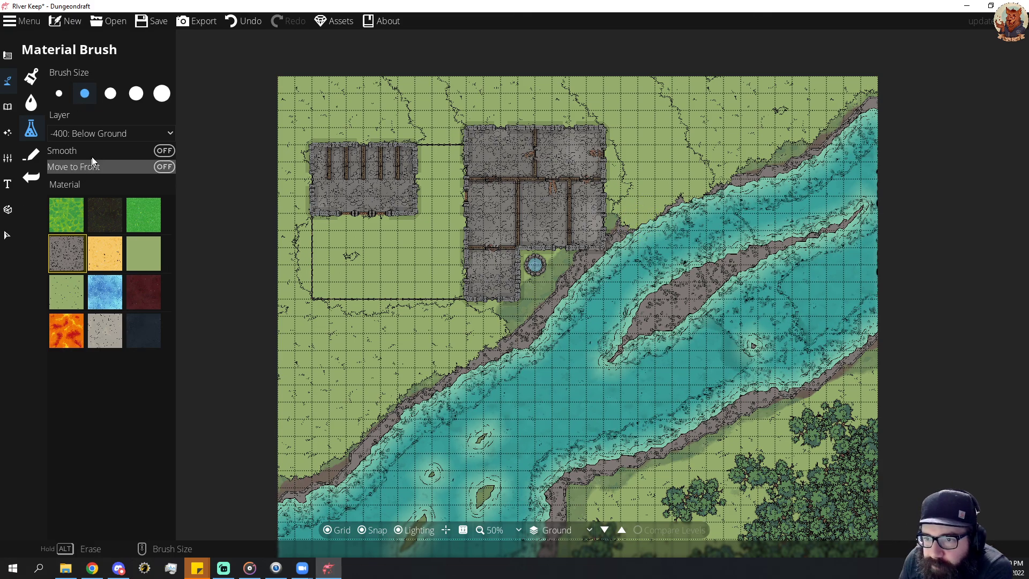
Paint the dark grey rock material along the northern riverbank east of the keep on the -100: Below Water layer.
click(131, 135)
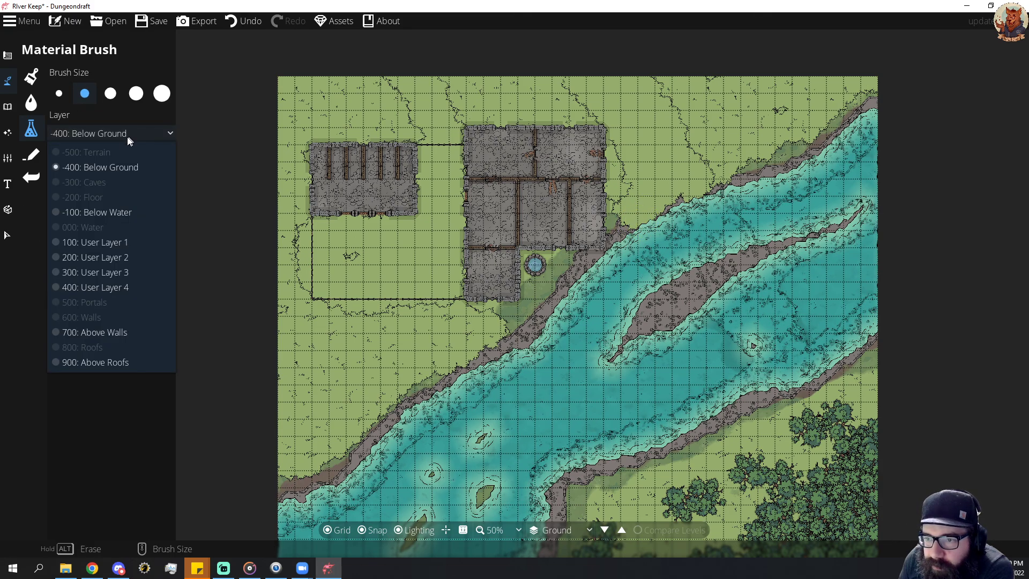
click(110, 213)
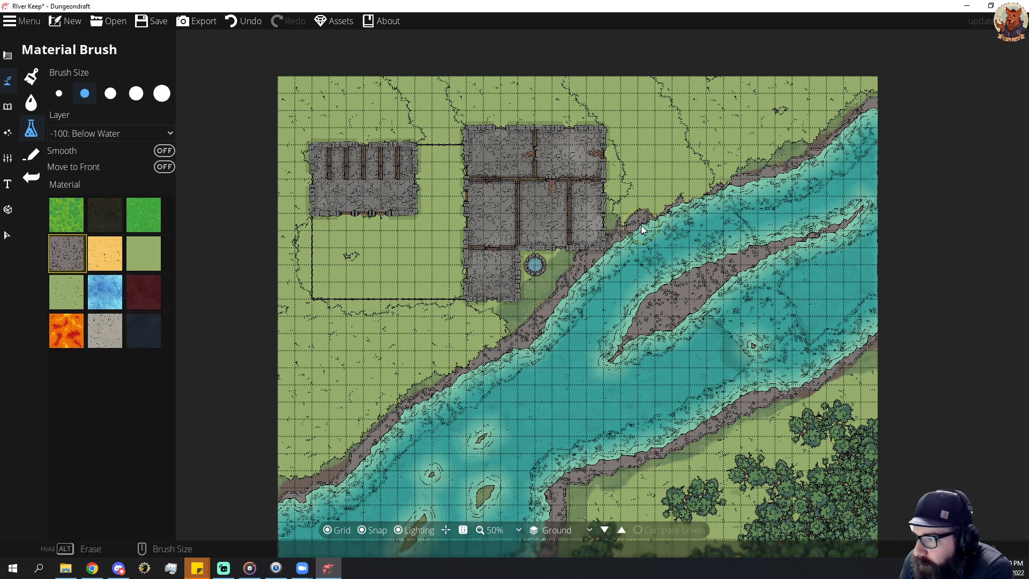
drag(681, 208, 794, 177)
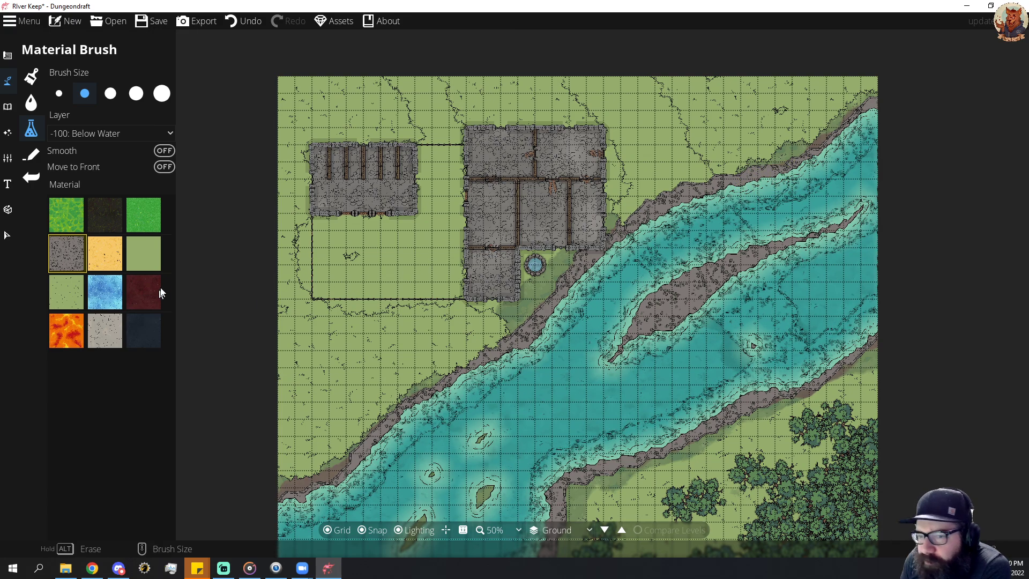
Look through the terrain textures and Material Brush materials for a suitable ground surface.
click(31, 77)
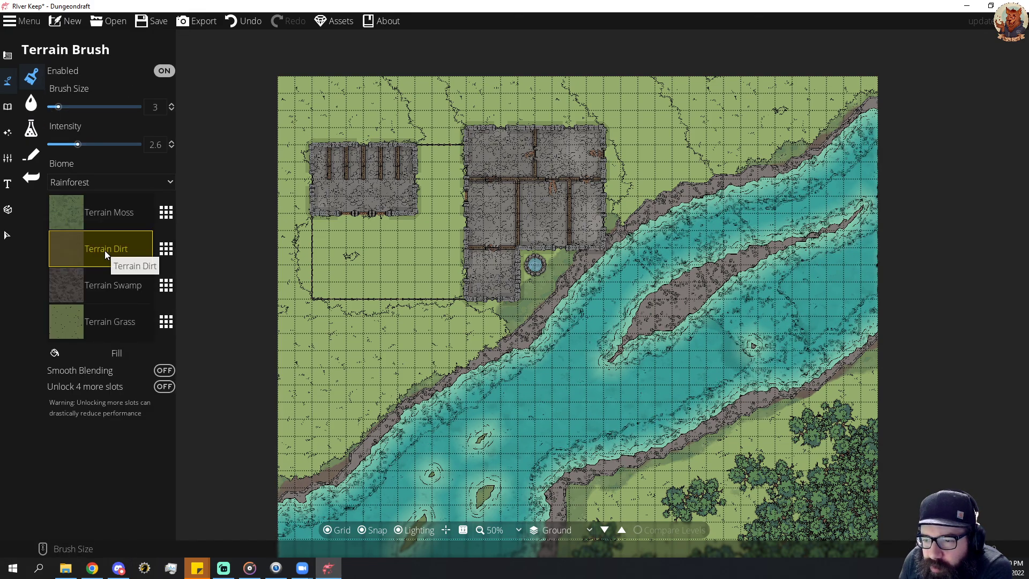
click(166, 249)
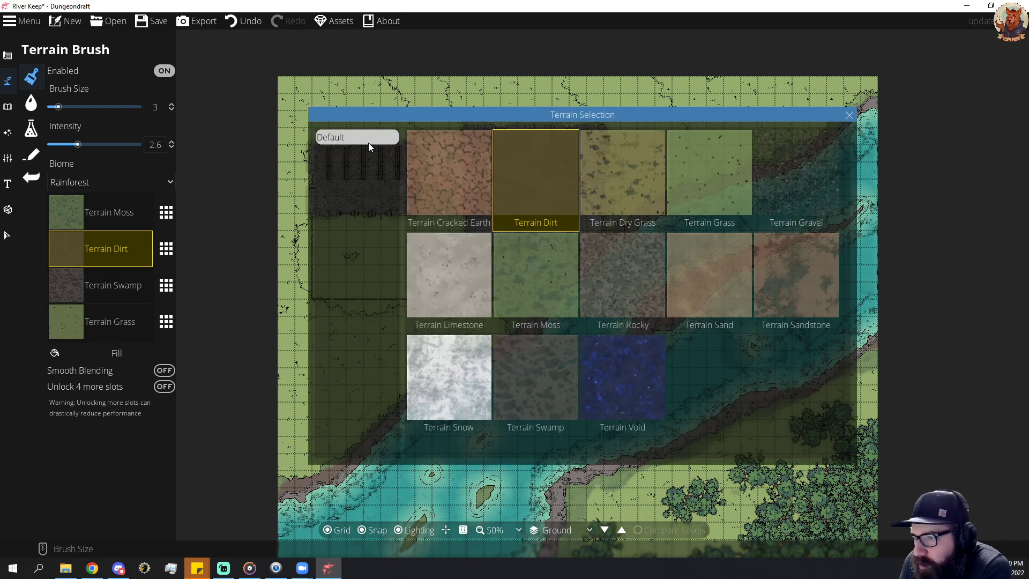
click(850, 115)
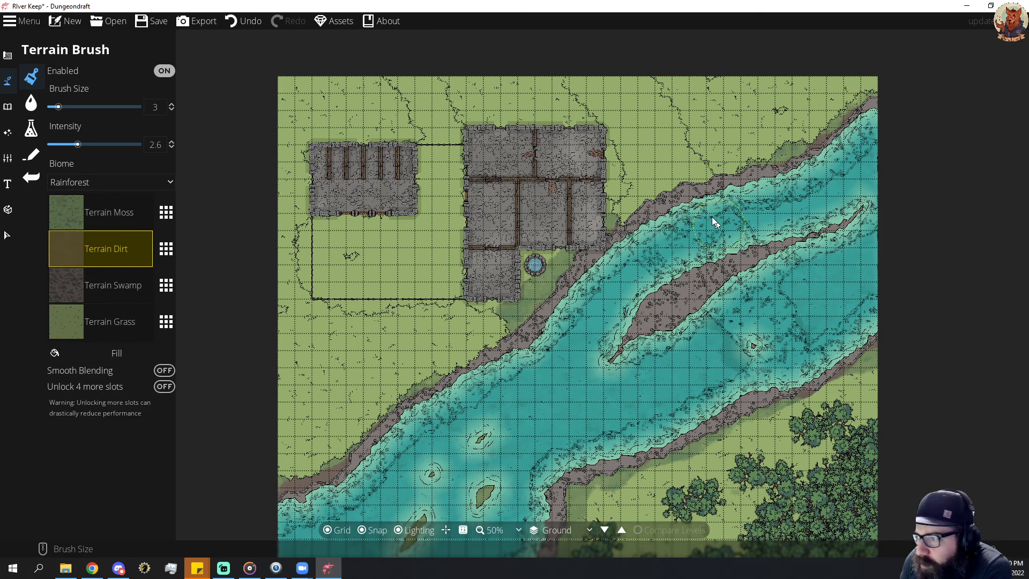
drag(690, 296, 720, 271)
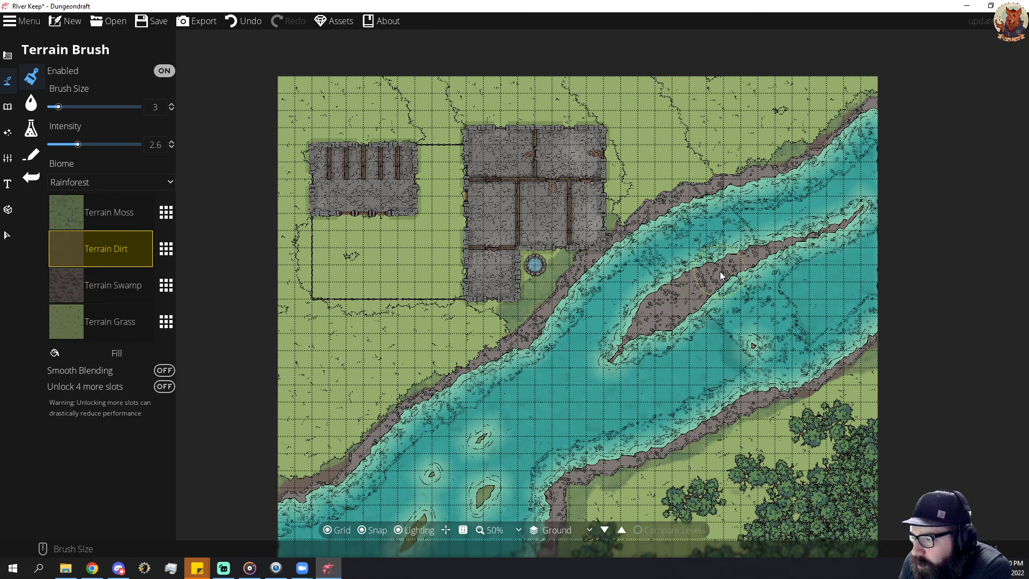
click(31, 106)
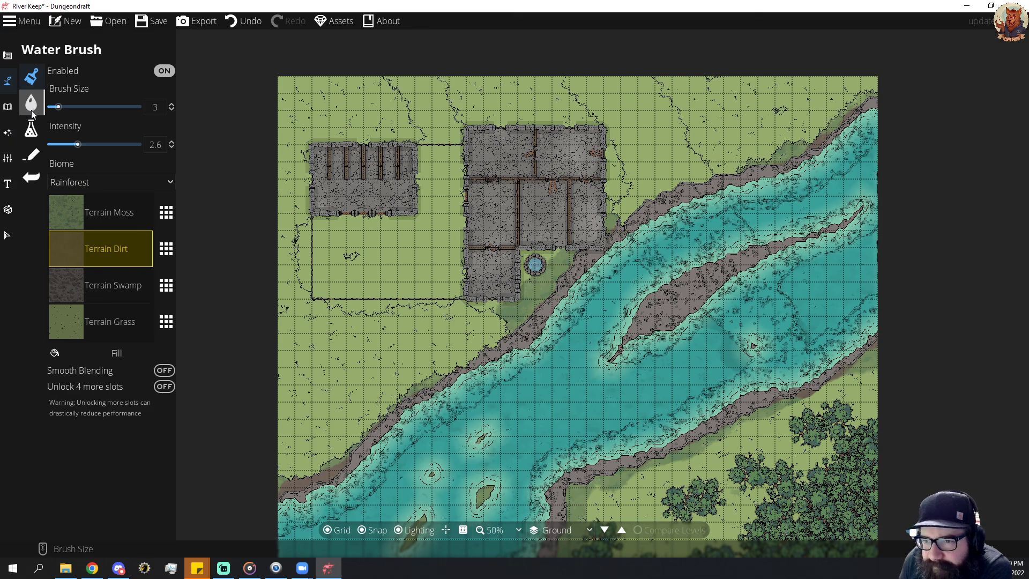
click(31, 129)
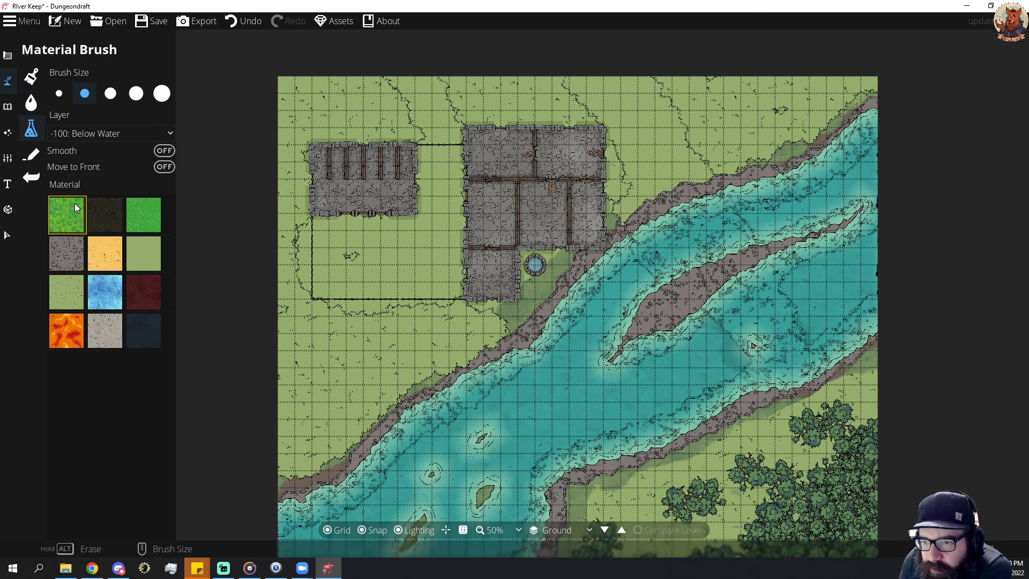
click(101, 337)
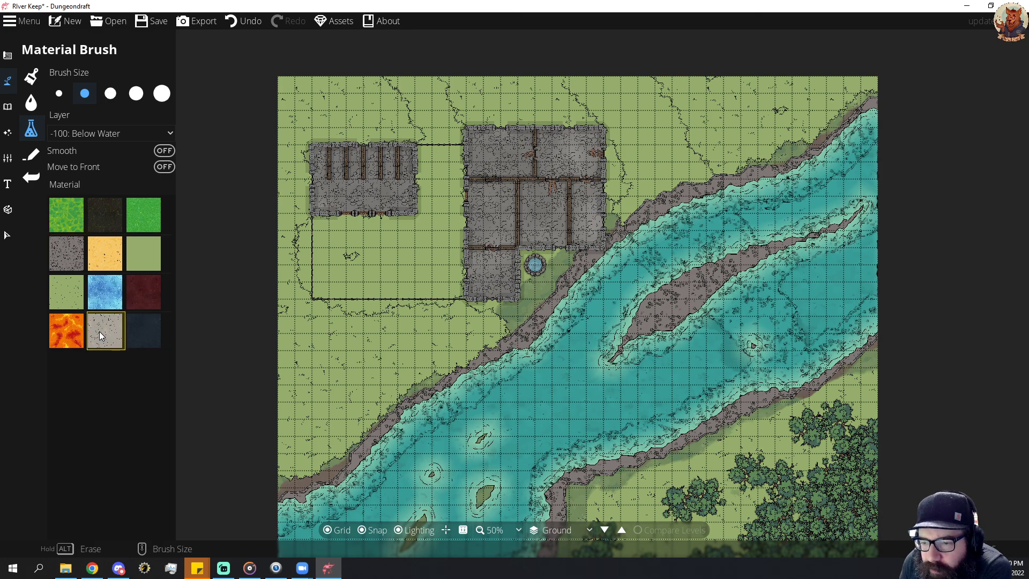
click(136, 328)
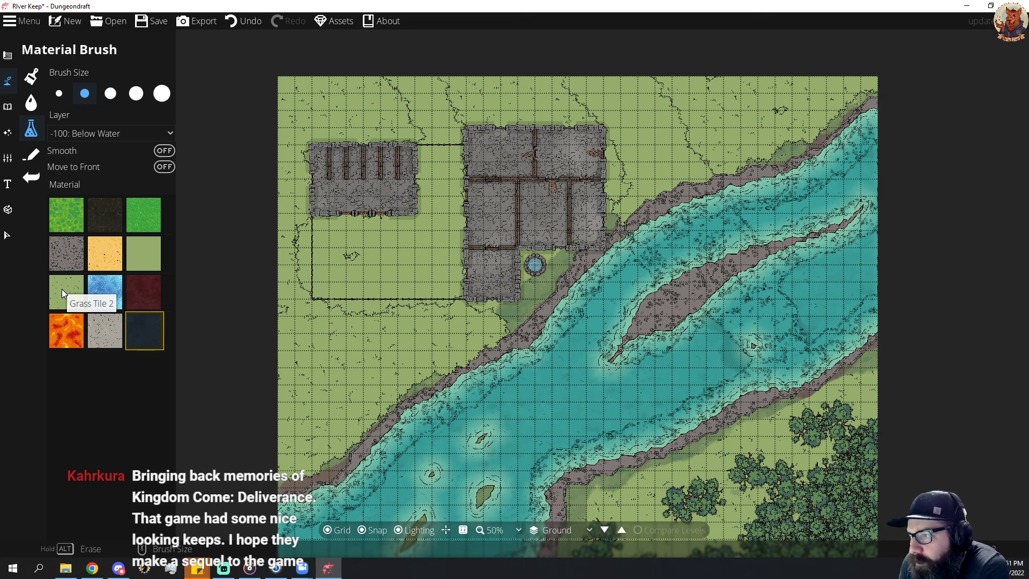
Set up the Path Tool with the dark brown dirt texture on User Layer 1 at width 1.
click(4, 107)
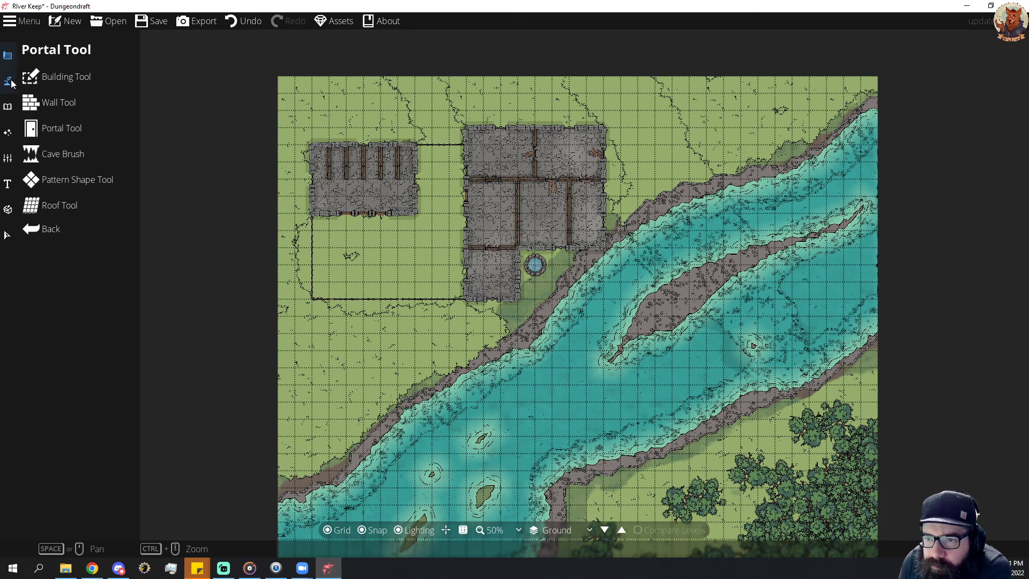
click(51, 152)
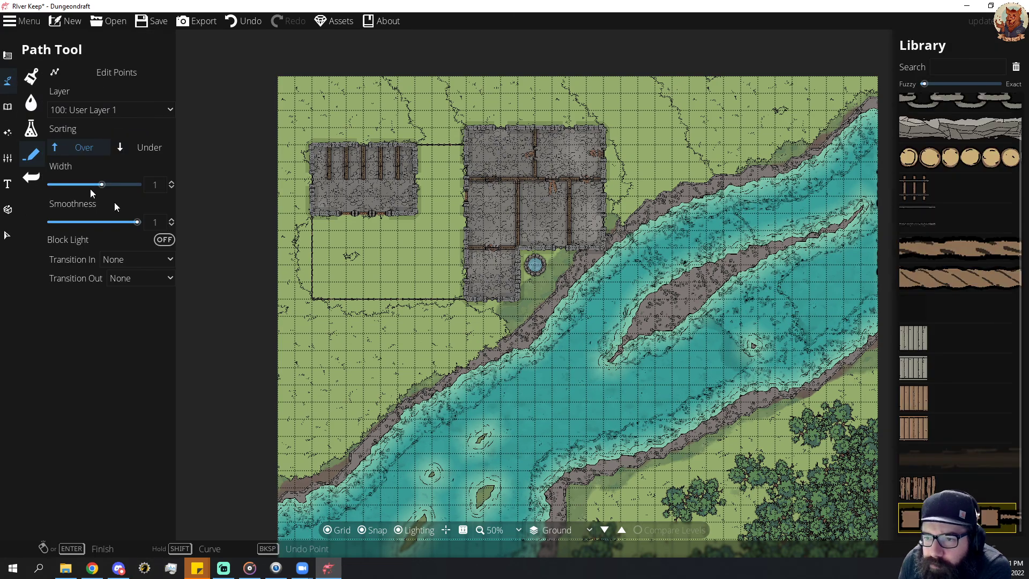
click(958, 458)
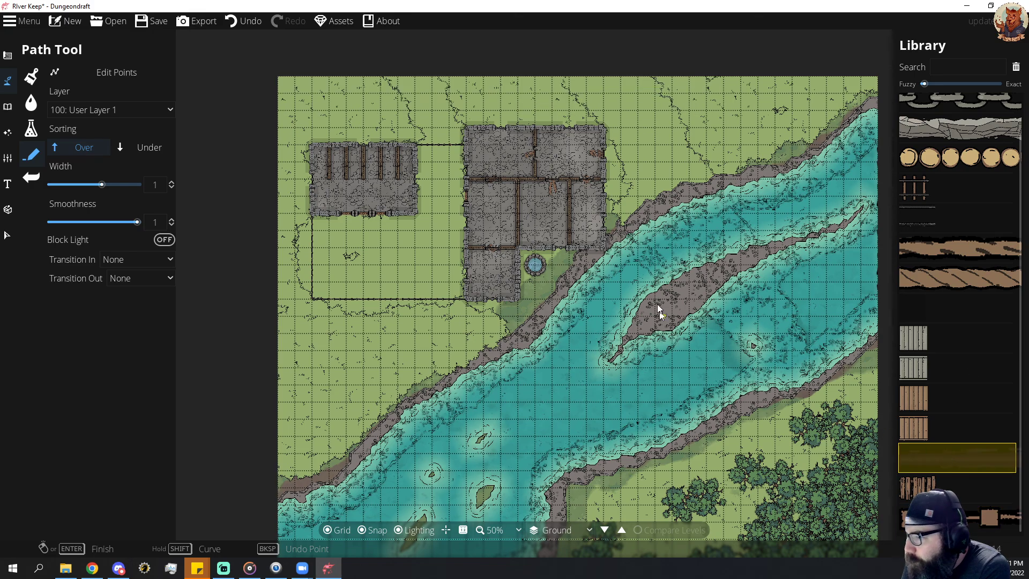
Try drawing a bent dirt path from the riverbank east of the keep towards the map's north edge, and undo it.
click(661, 194)
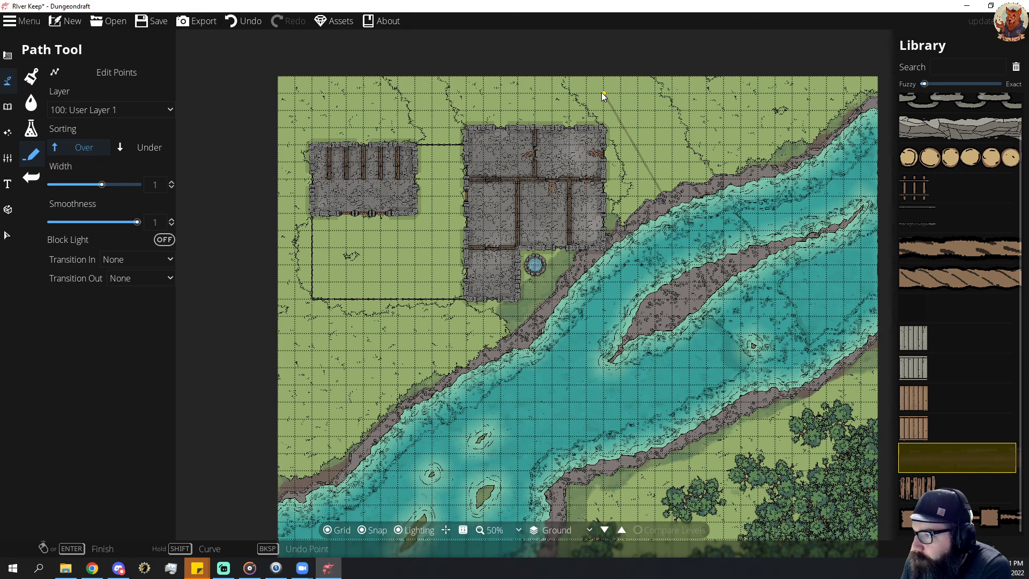
click(618, 111)
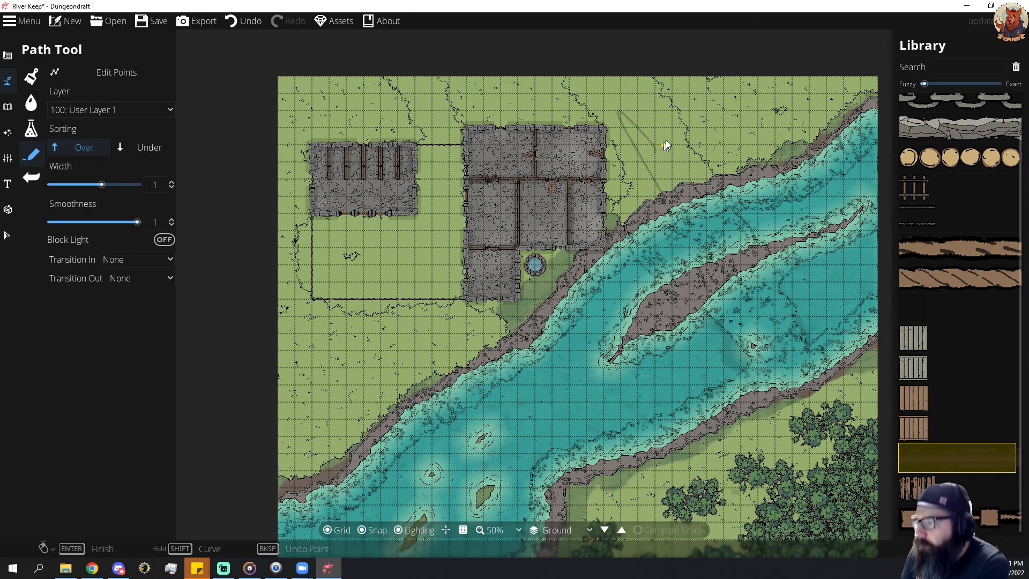
right_click(629, 179)
key(ctrl+z)
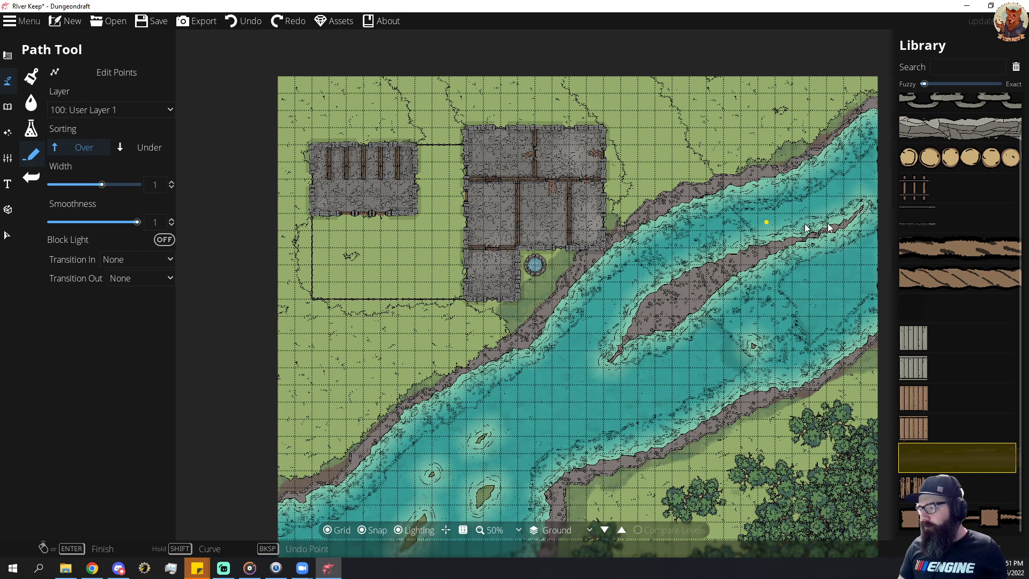
Move the library's search matching towards Exact and draw a straight dirt path from the riverbank to just northeast of the keep.
drag(925, 84, 999, 84)
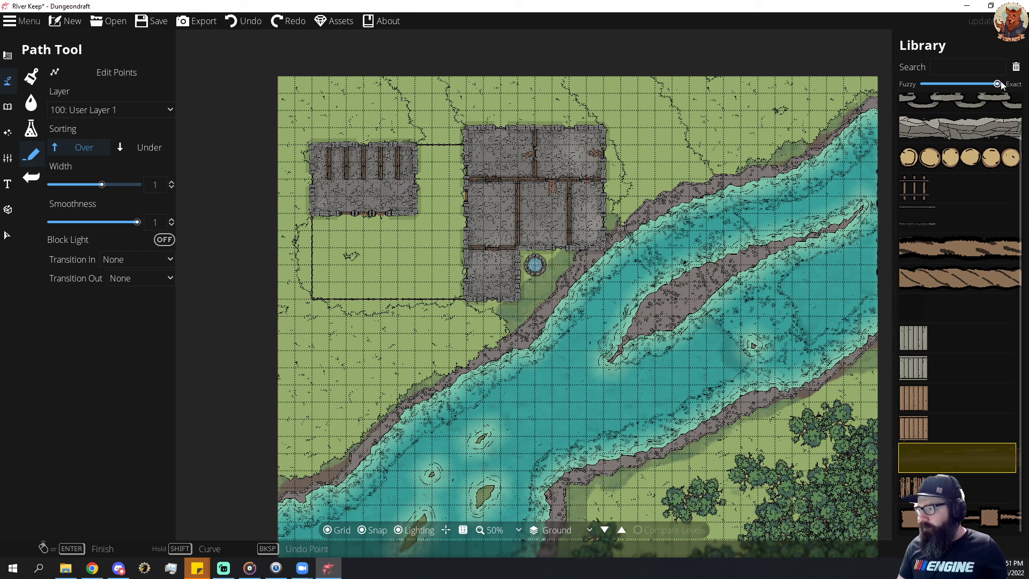
click(674, 187)
click(613, 100)
right_click(613, 100)
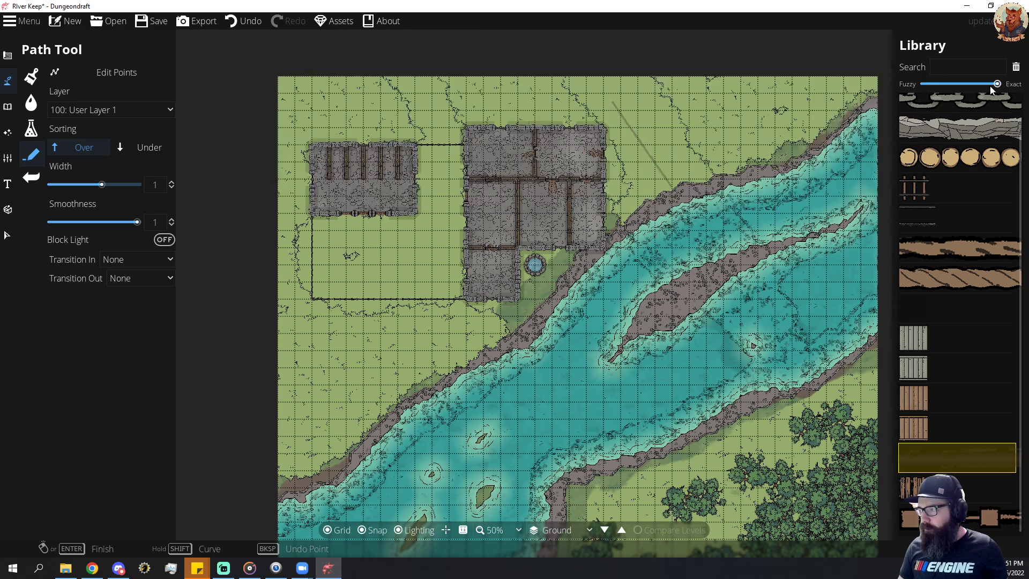
Set the library's search matching to Fuzzy and undo the straight dirt path northeast of the keep.
drag(993, 85, 925, 85)
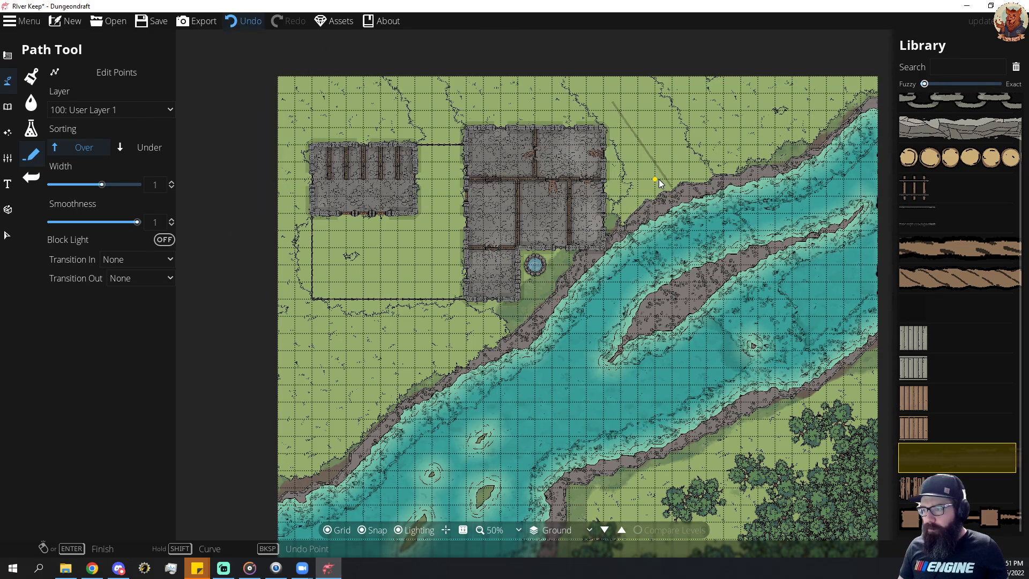
key(ctrl+z)
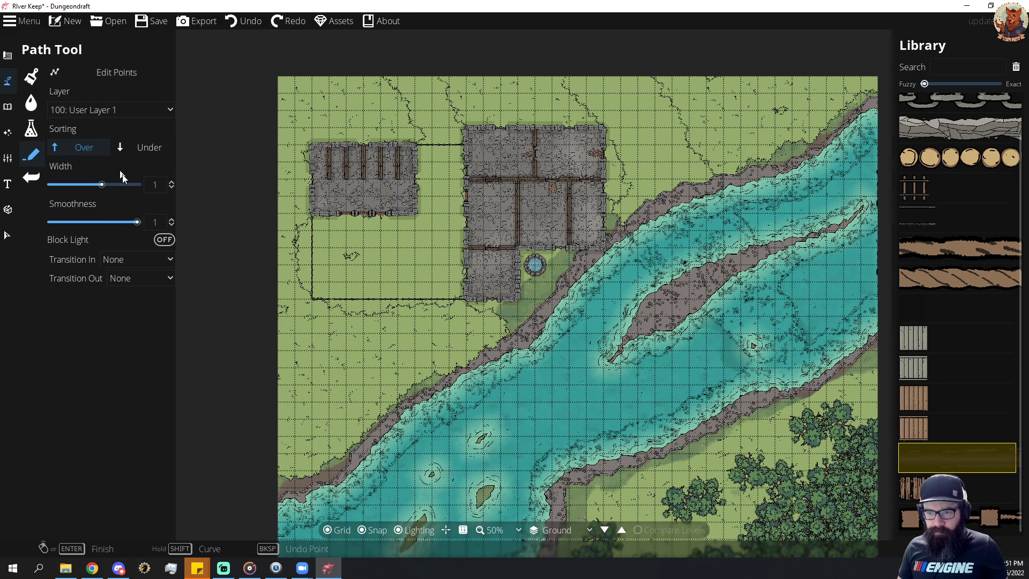
Try drawing a straight dirt path at width 5 between the riverbank and the north map edge, and undo it.
drag(102, 185, 138, 185)
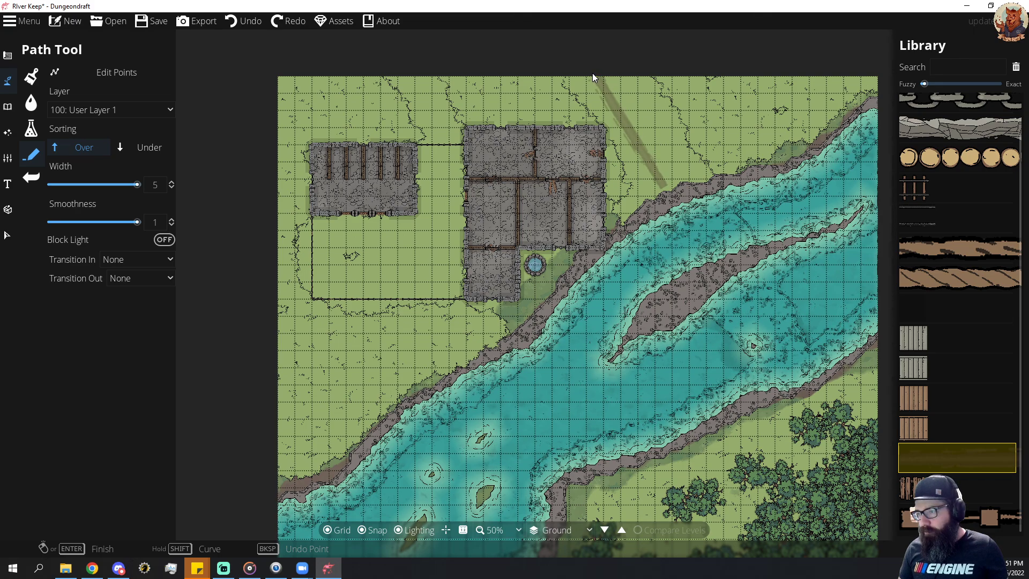
right_click(667, 179)
key(ctrl+z)
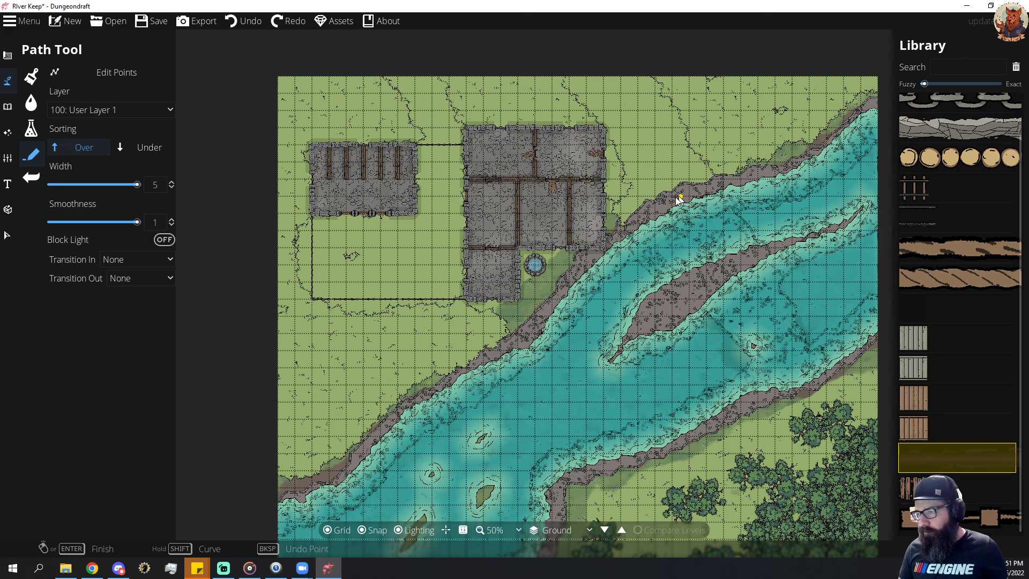
Switch from drawing paths to painting ground with the Terrain Brush.
click(7, 56)
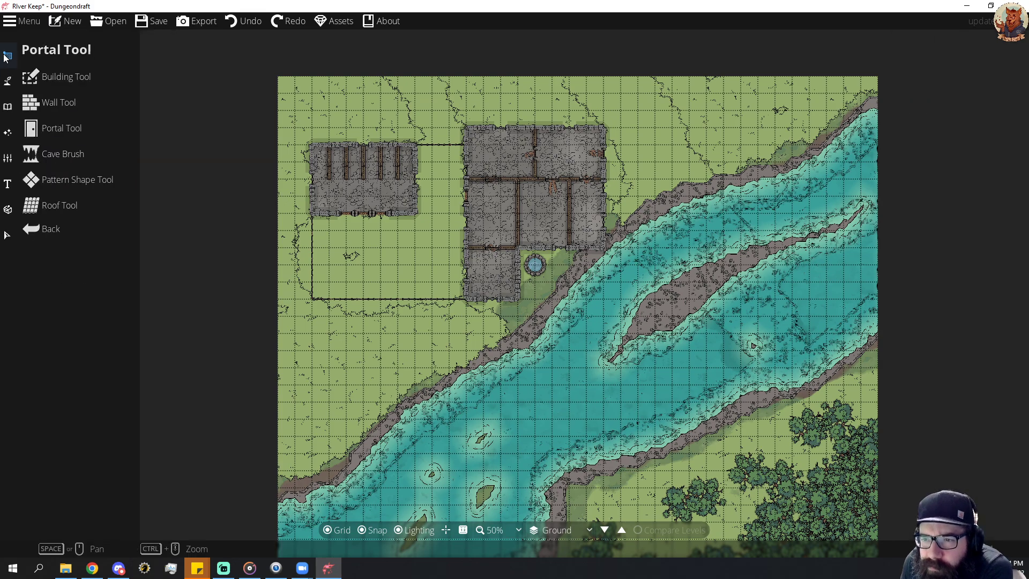
click(7, 80)
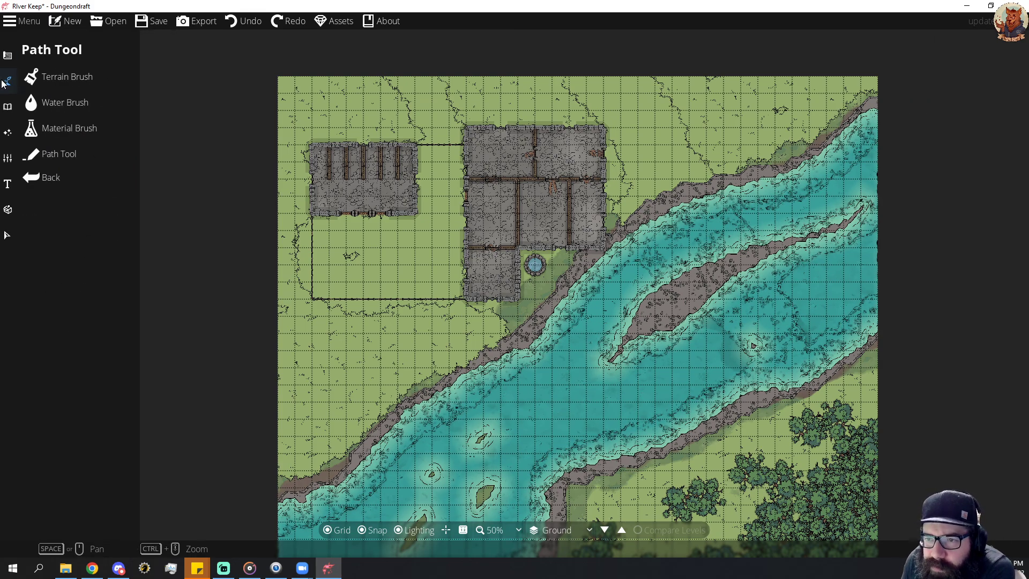
click(48, 80)
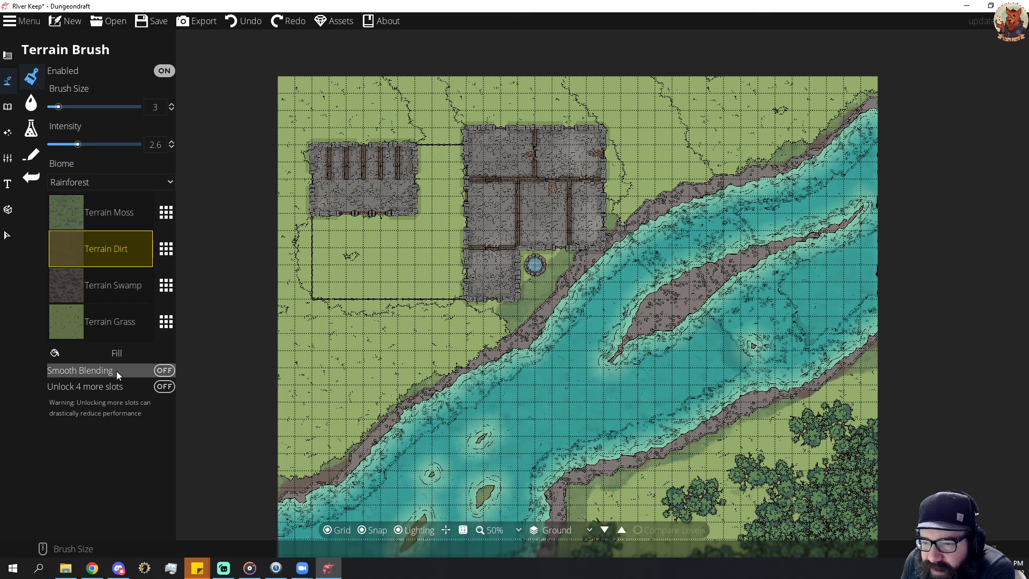
Try the Barren, Mountain, Prarie and Desert biomes on the map's terrain, and return to Rainforest.
click(131, 186)
click(86, 202)
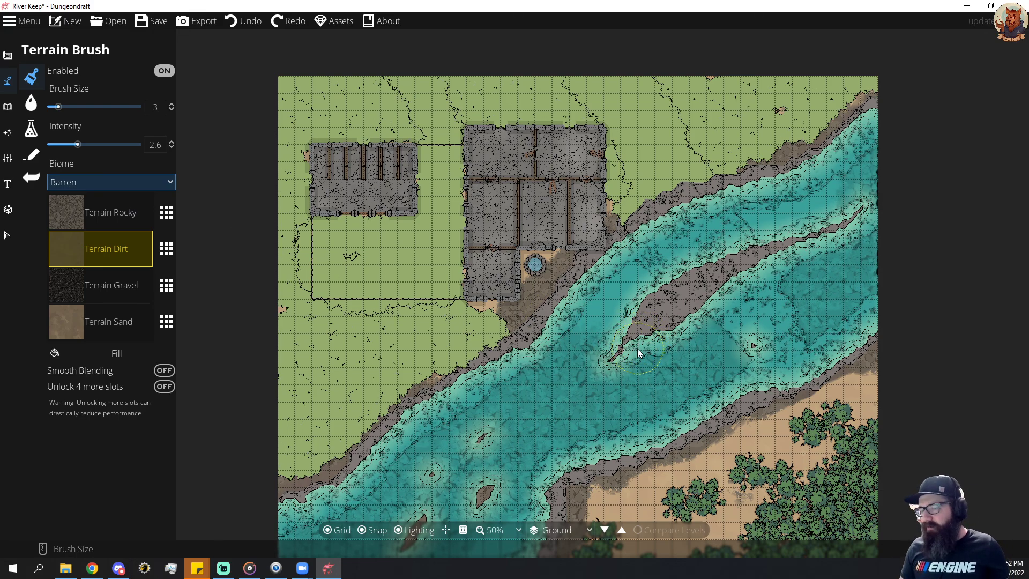
key(ctrl+z)
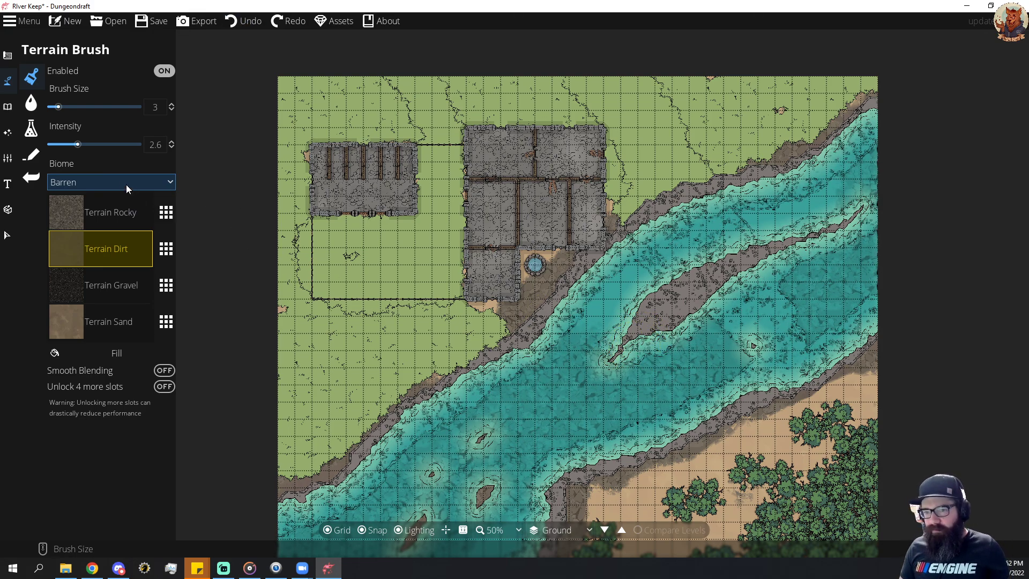
click(127, 183)
click(95, 231)
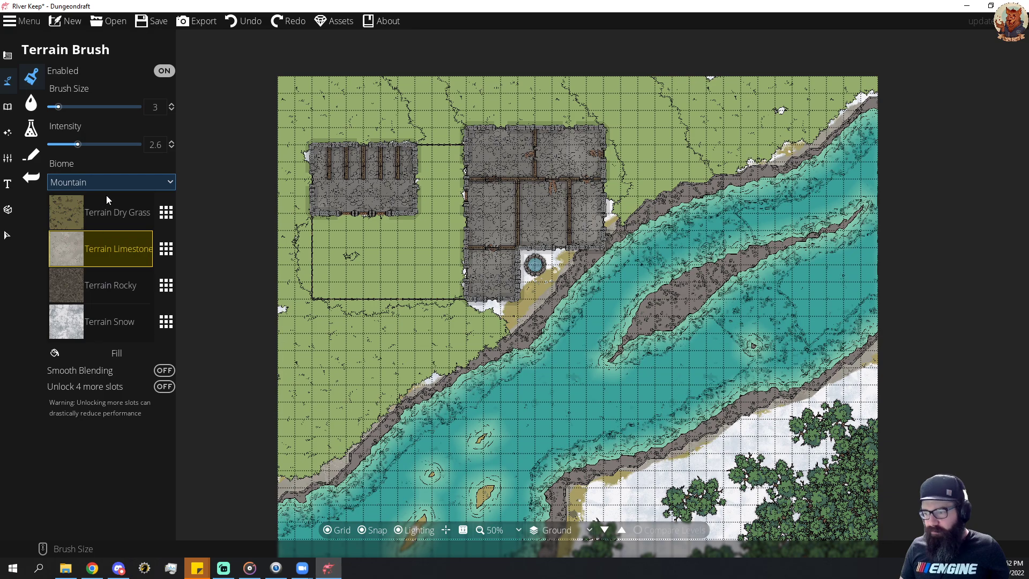
click(137, 184)
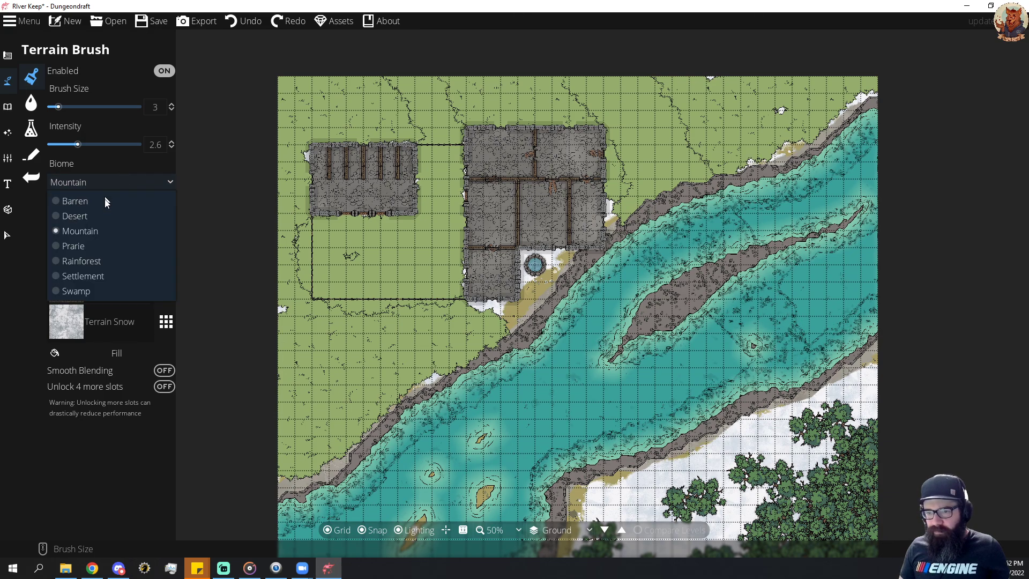
click(92, 250)
click(103, 183)
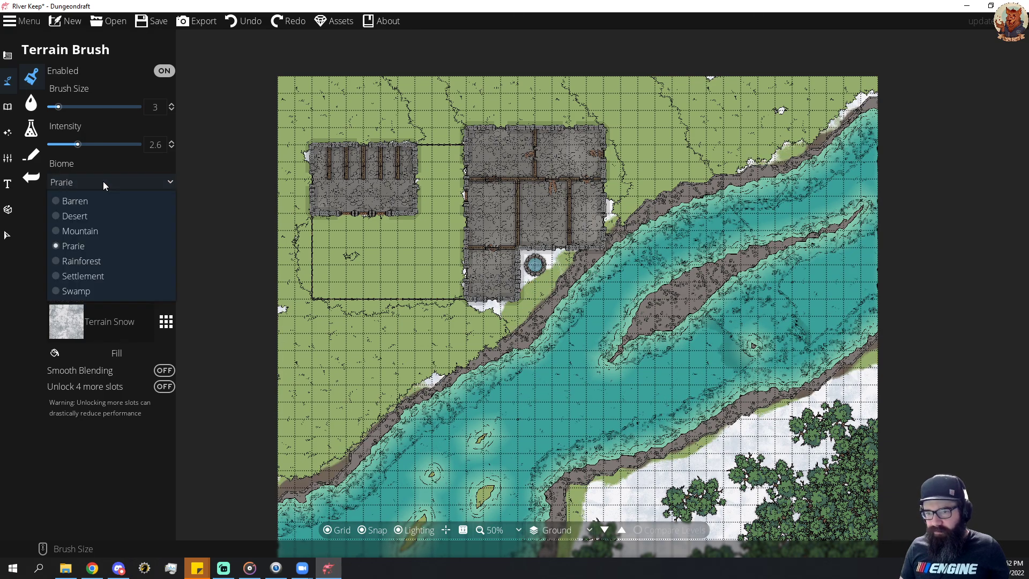
click(89, 202)
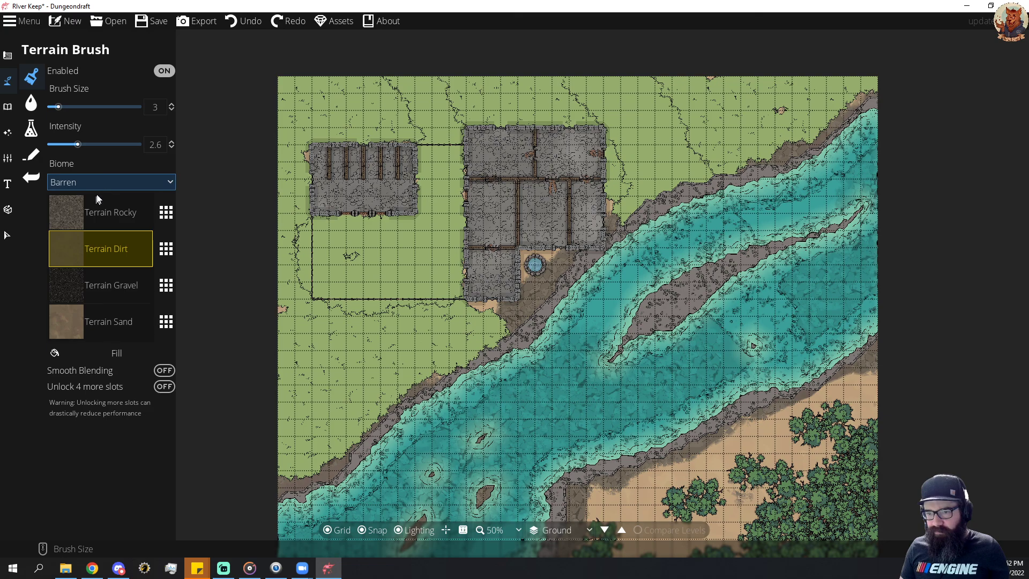
click(135, 182)
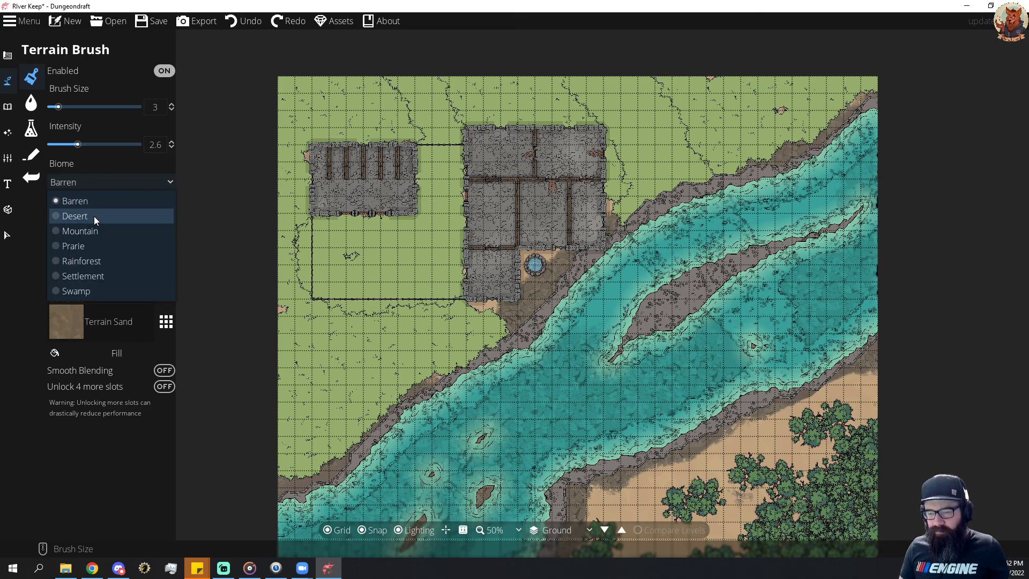
click(94, 216)
click(123, 181)
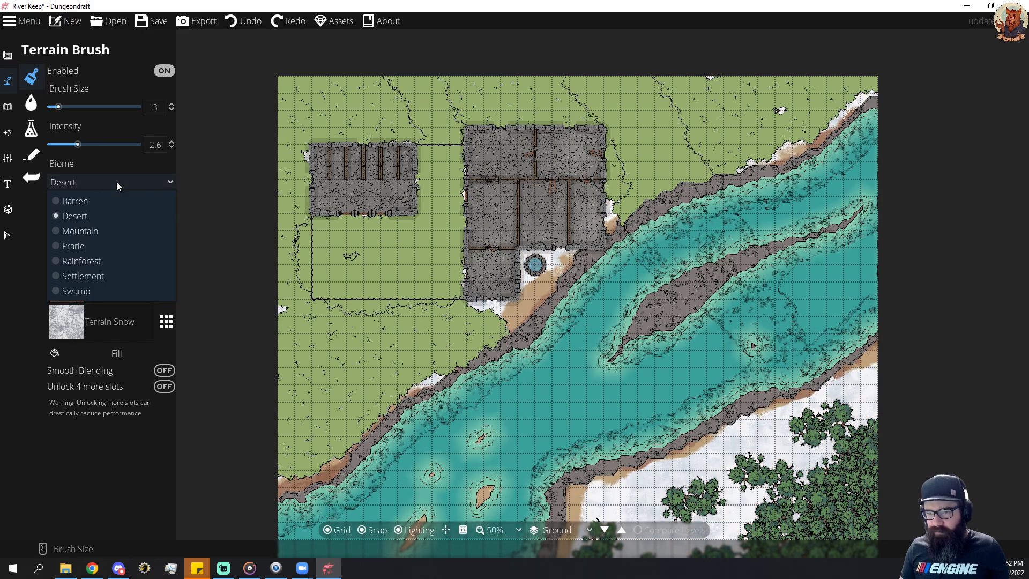
click(95, 261)
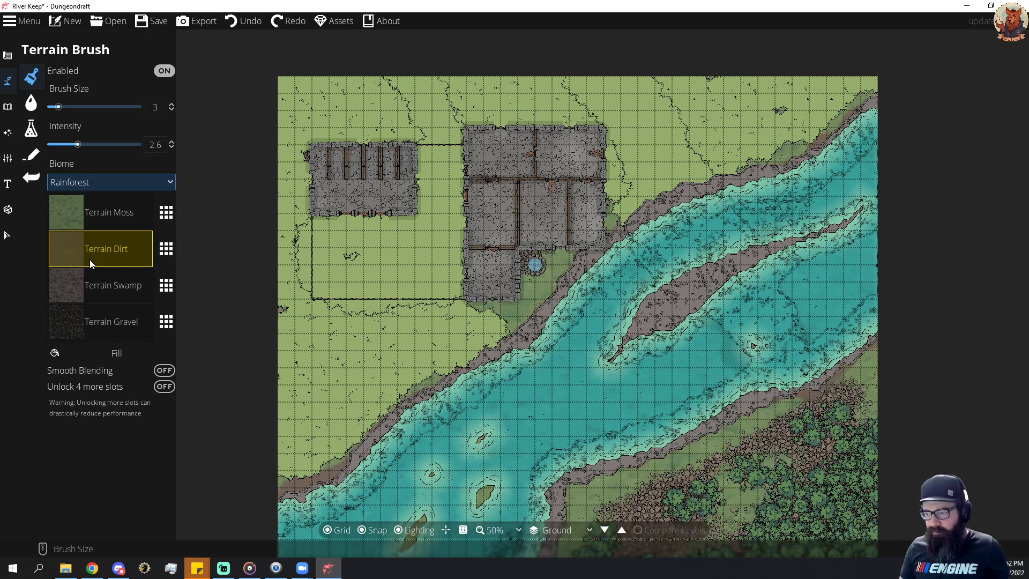
Paint a spot of Terrain Gravel on the forest floor southeast of the river.
mouse_move(740, 365)
mouse_down()
mouse_move(682, 266)
mouse_move(604, 198)
mouse_up()
mouse_move(566, 283)
mouse_down()
mouse_move(620, 237)
mouse_move(645, 236)
mouse_move(619, 268)
mouse_up()
mouse_move(680, 254)
mouse_down()
mouse_move(657, 284)
mouse_move(630, 282)
mouse_move(676, 392)
mouse_move(747, 222)
mouse_move(690, 188)
mouse_move(670, 227)
mouse_move(659, 328)
mouse_move(681, 383)
mouse_move(689, 366)
mouse_up()
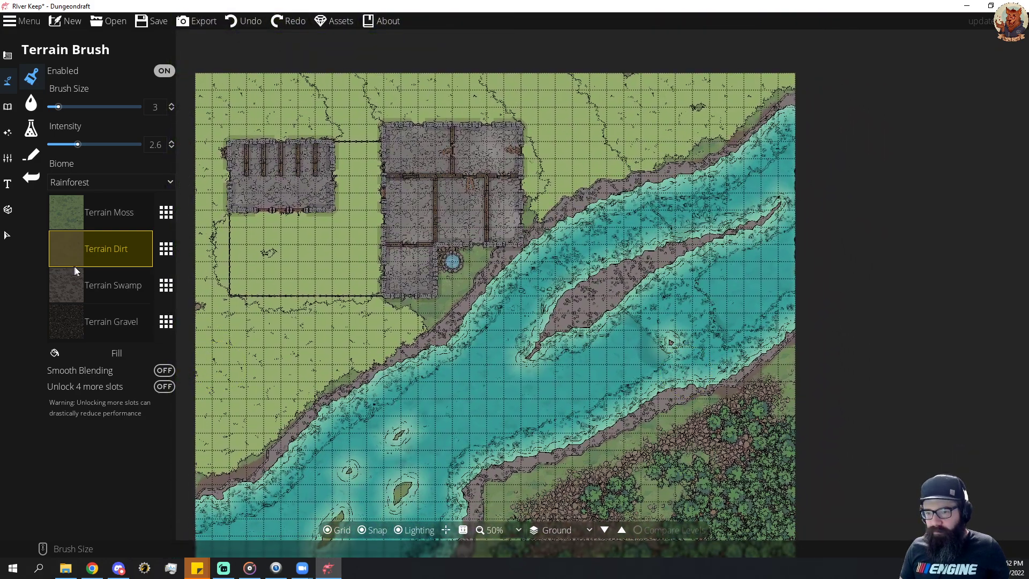
click(111, 324)
click(633, 474)
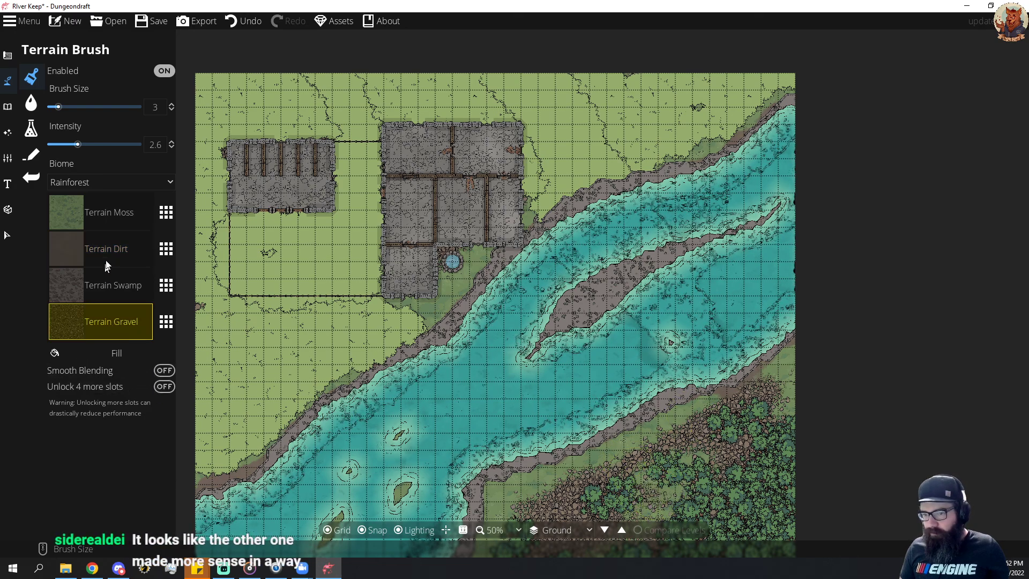
Paint Terrain Moss over the gravel between the southeast riverbank and the trees, at brush size 3.
click(116, 213)
mouse_move(649, 497)
mouse_down()
mouse_move(673, 485)
mouse_move(617, 511)
mouse_move(523, 496)
mouse_move(596, 489)
mouse_move(704, 429)
mouse_move(738, 442)
mouse_move(751, 404)
mouse_up()
drag(673, 467, 728, 412)
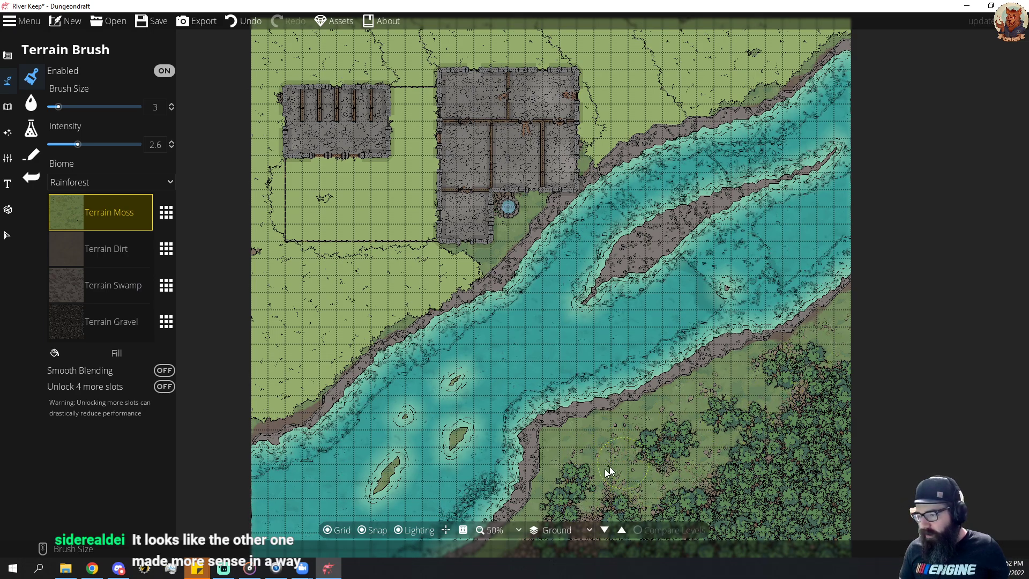
drag(810, 410, 846, 342)
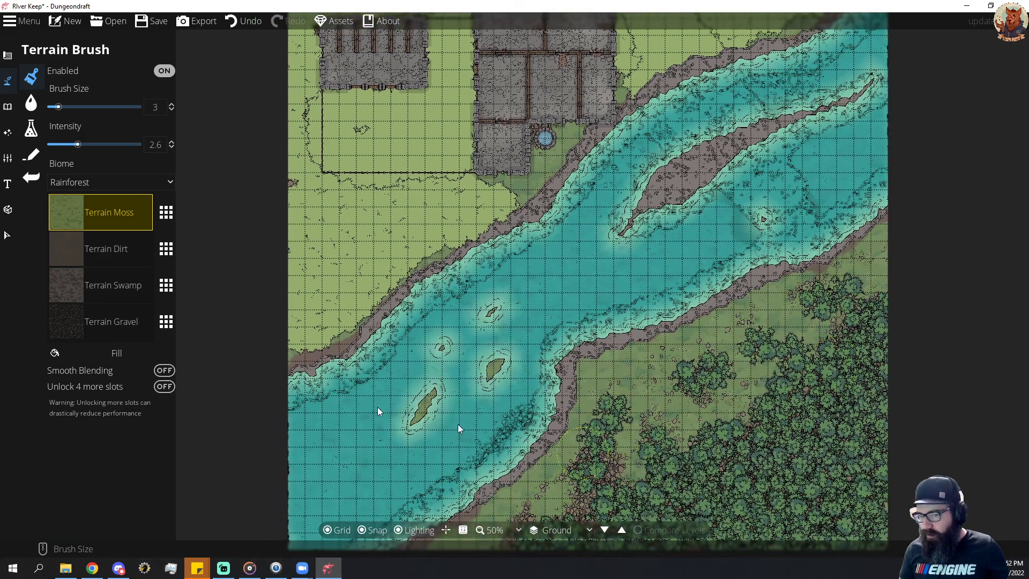
Replace the gravel in the fourth terrain slot with Terrain Dirt and raise the brush size to 4.
click(167, 322)
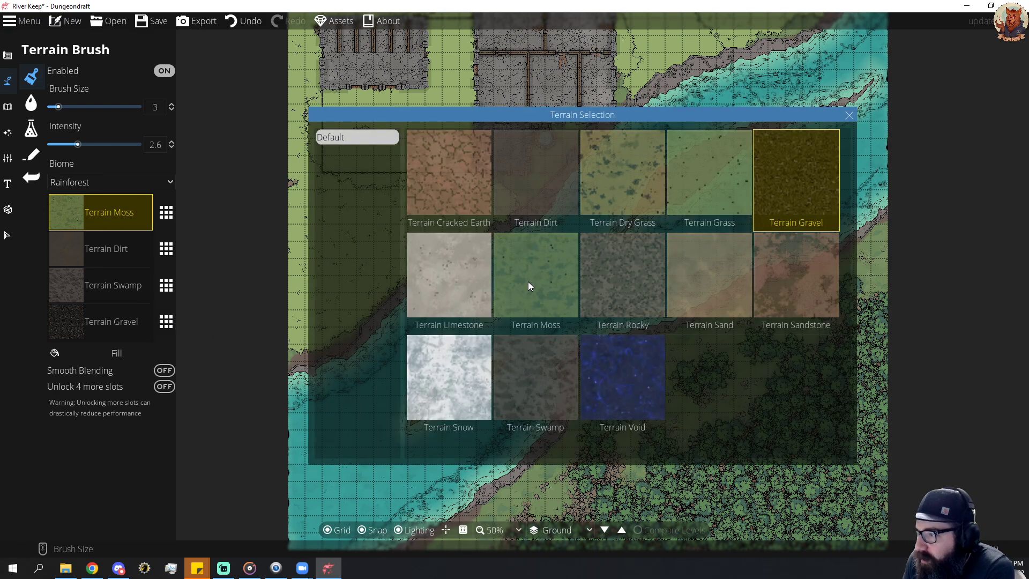
click(540, 177)
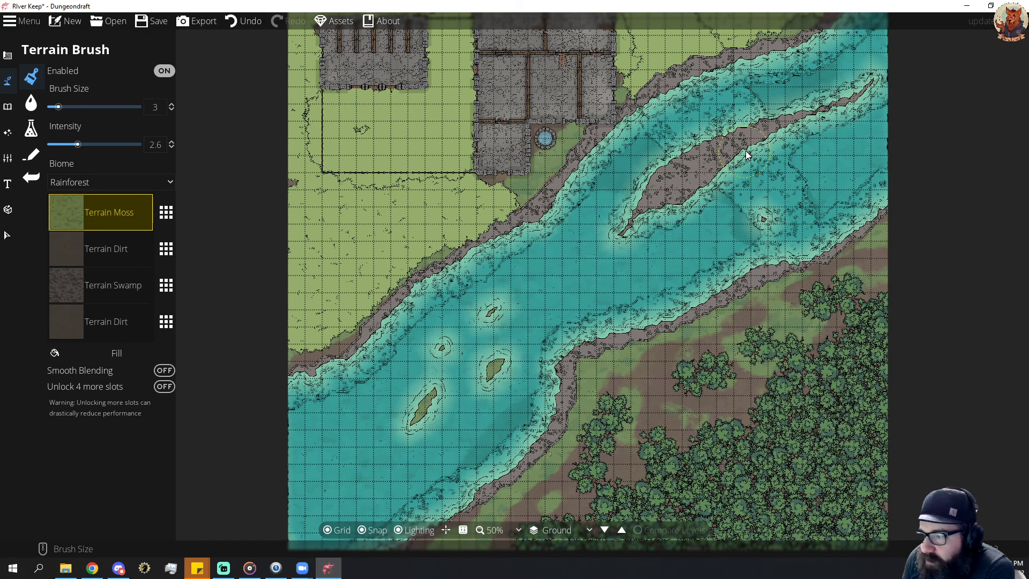
scroll(755, 107, up, 1)
drag(754, 108, 651, 281)
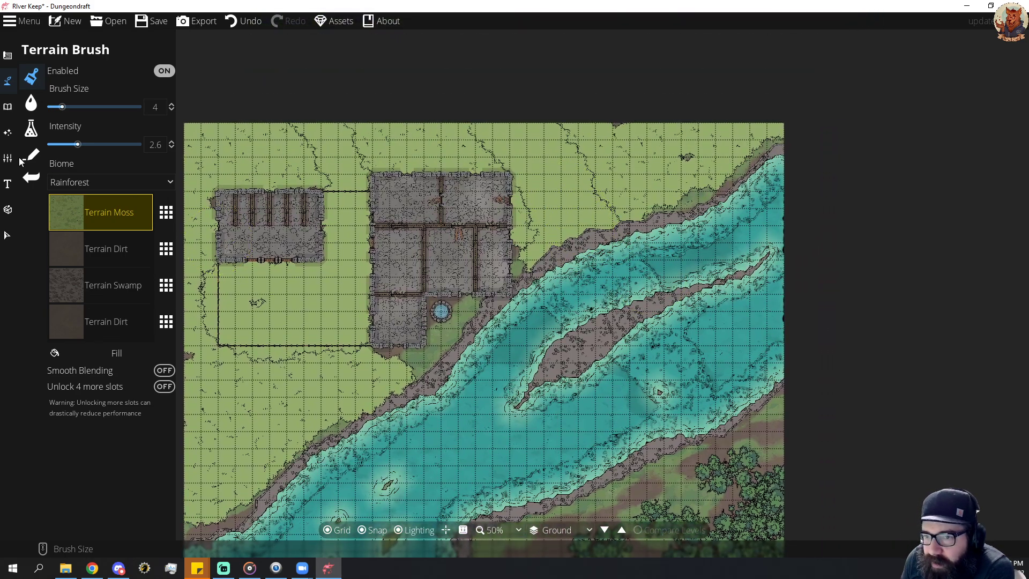
Look over the Material Brush's materials and return to the Terrain Brush.
click(32, 127)
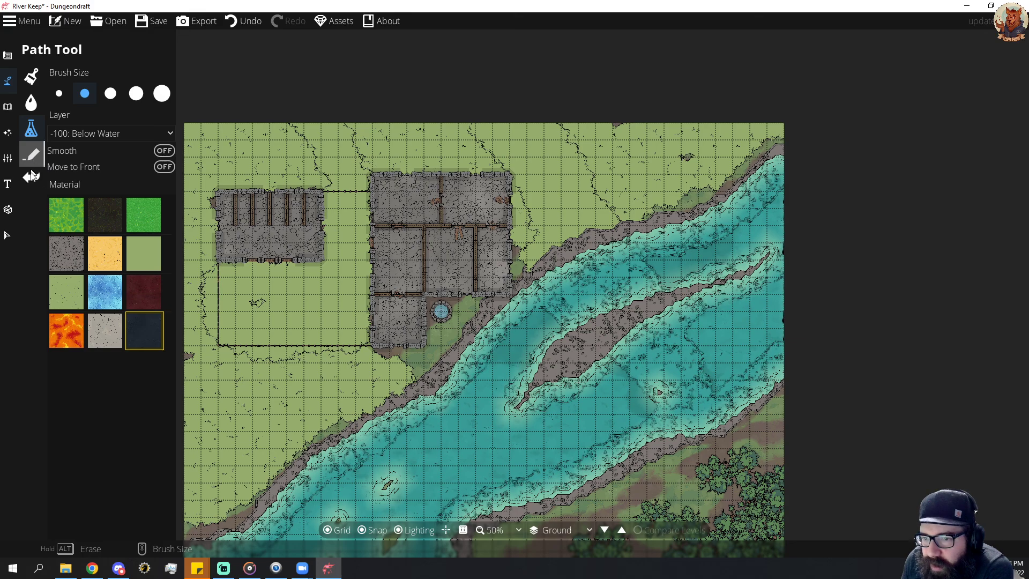
click(34, 73)
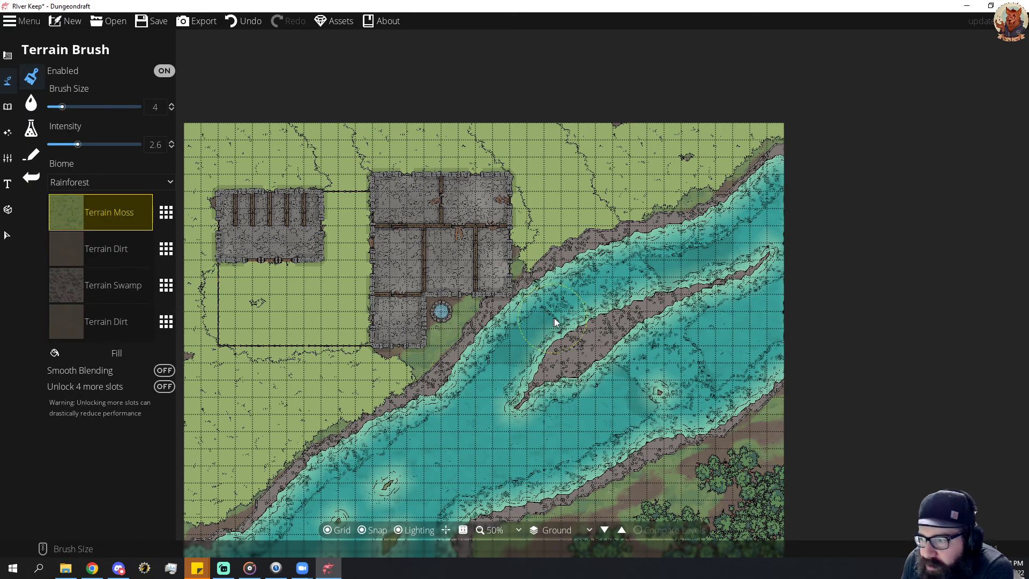
drag(587, 334, 559, 341)
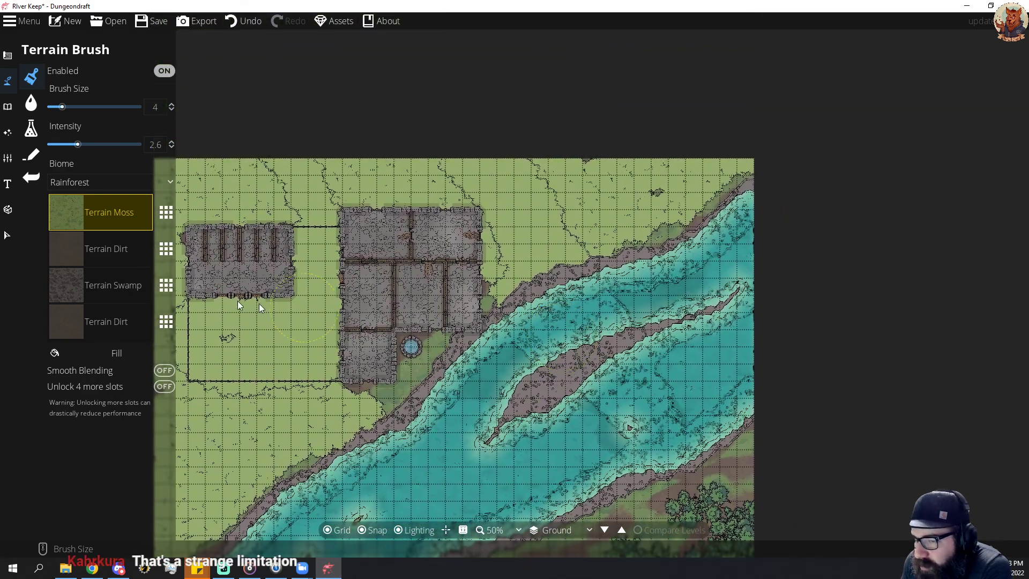
Paint a patch of Terrain Swamp between the southeast riverbank and the forest, near the east map edge.
click(106, 292)
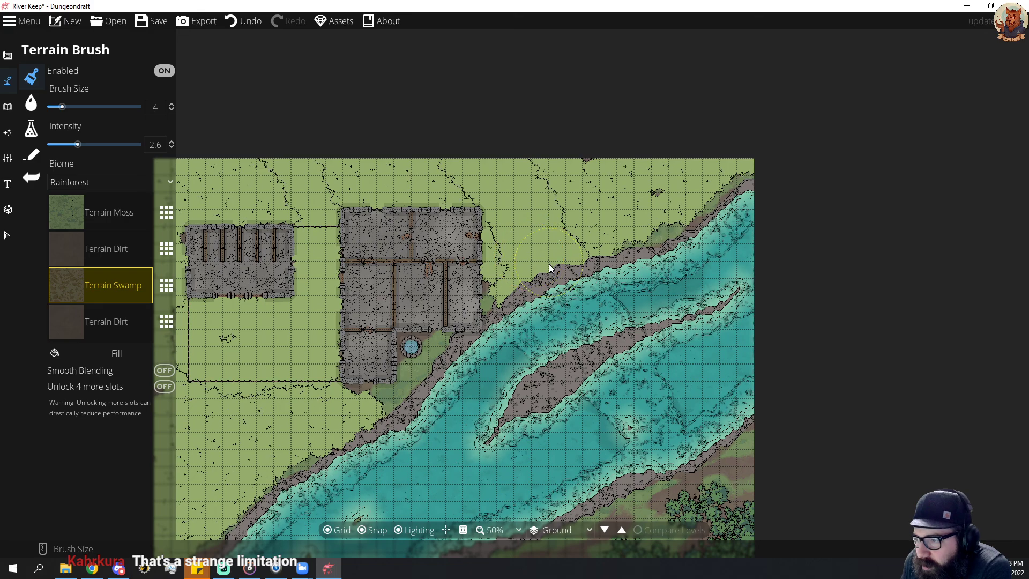
drag(632, 481, 657, 366)
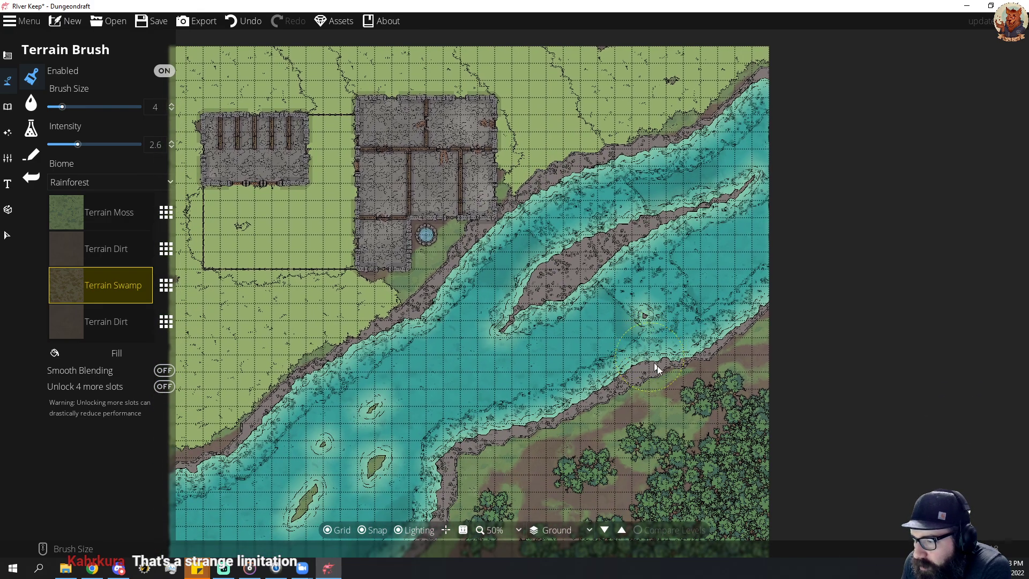
click(680, 420)
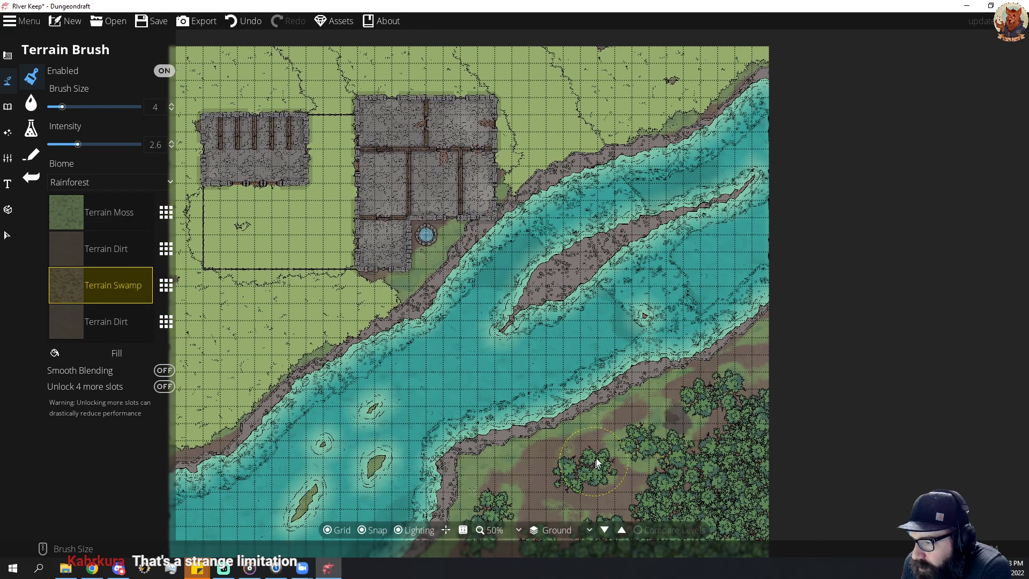
drag(596, 459, 612, 432)
mouse_move(683, 362)
mouse_down()
mouse_move(739, 336)
mouse_move(750, 358)
mouse_move(711, 407)
mouse_move(735, 365)
mouse_up()
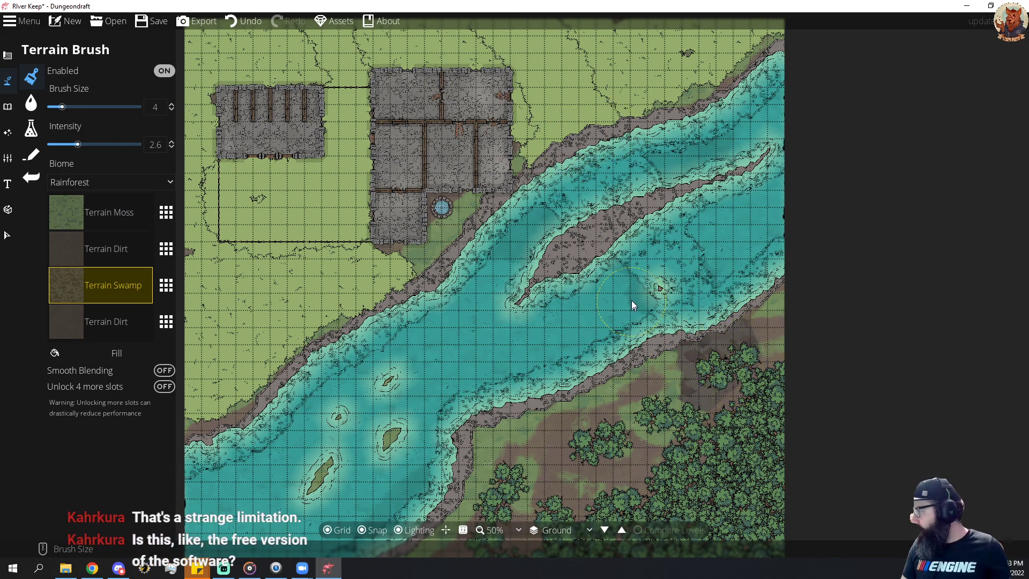
Check the program's version and licence information, and close it.
mouse_move(608, 280)
mouse_down()
mouse_move(549, 349)
mouse_move(610, 295)
mouse_up()
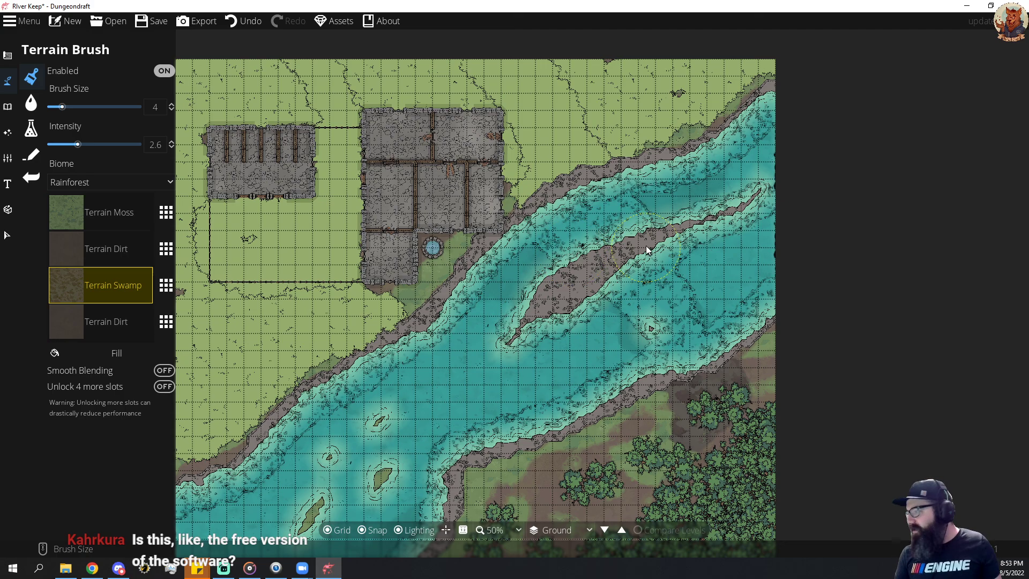
mouse_move(632, 299)
mouse_down()
mouse_move(697, 160)
mouse_move(731, 231)
mouse_move(715, 285)
mouse_up()
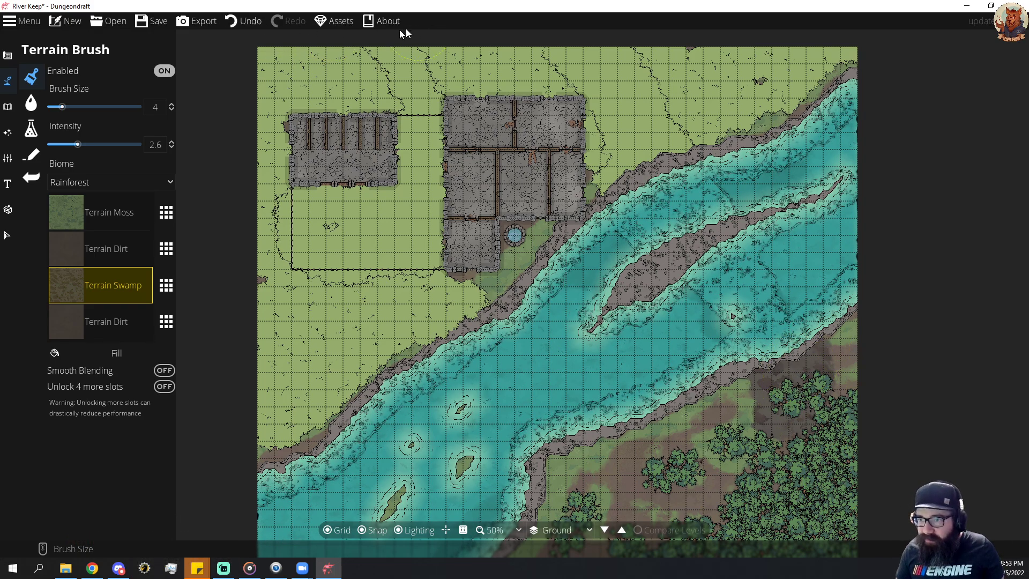
click(385, 20)
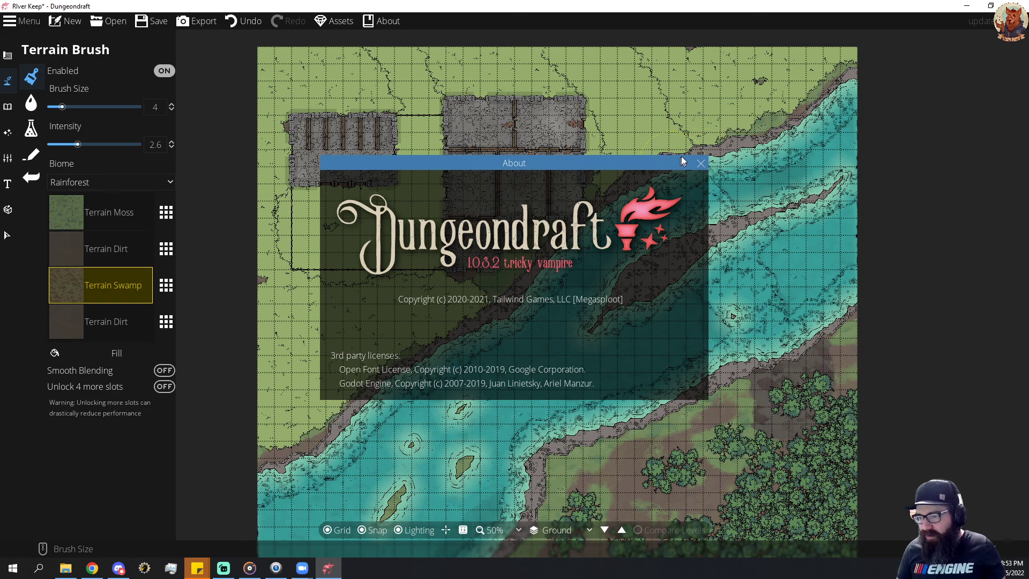
click(700, 164)
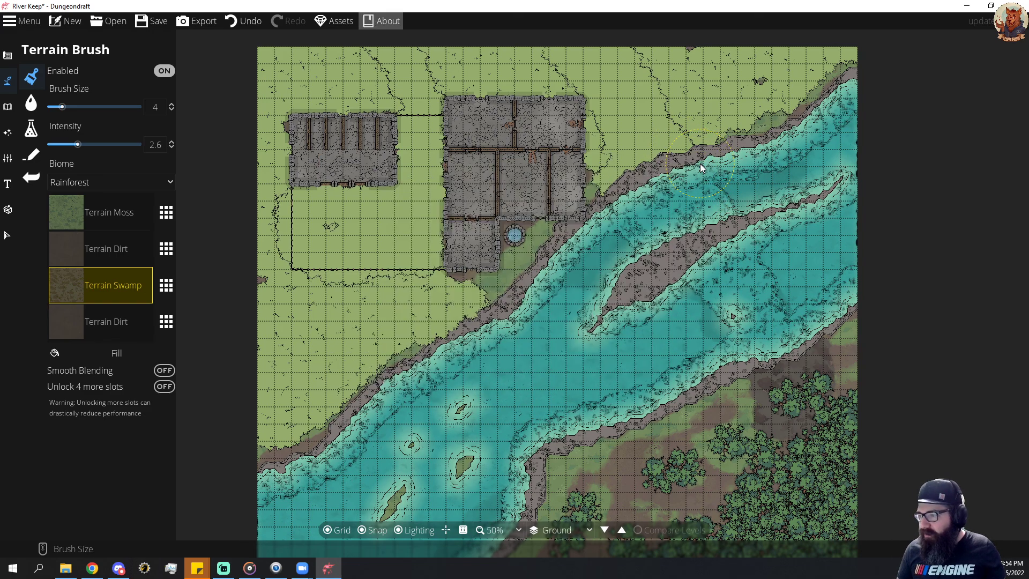
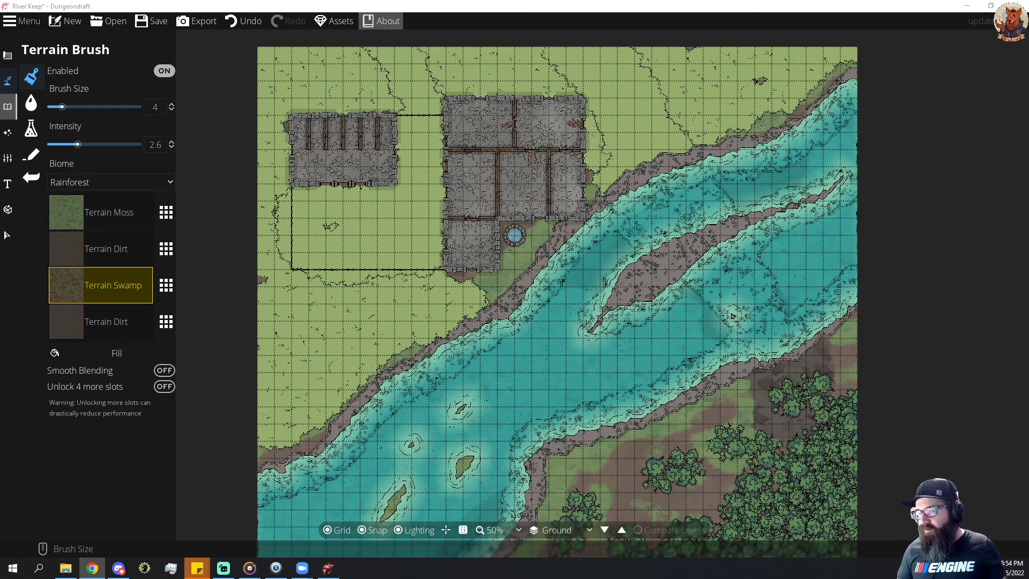
click(370, 21)
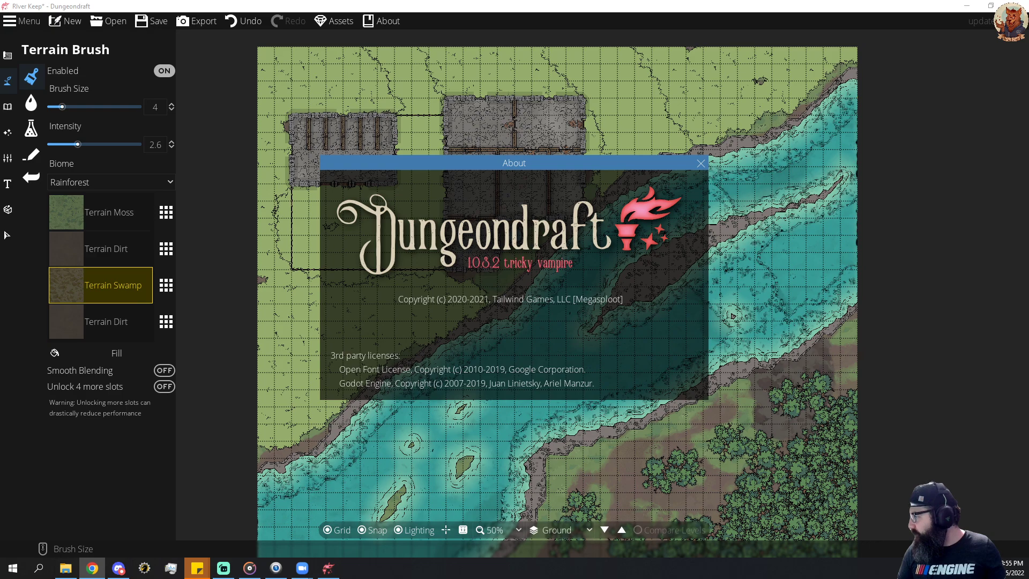
click(702, 163)
Paint a light grey stone road with the Material Brush from the northern map edge to the river, continuing on the opposite bank into the forest.
drag(667, 206, 622, 351)
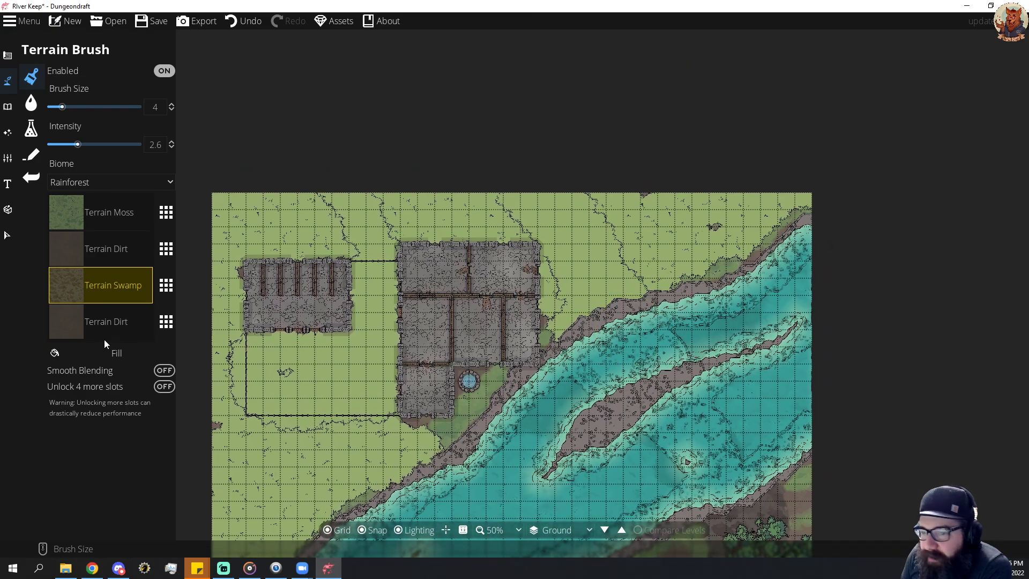
click(31, 129)
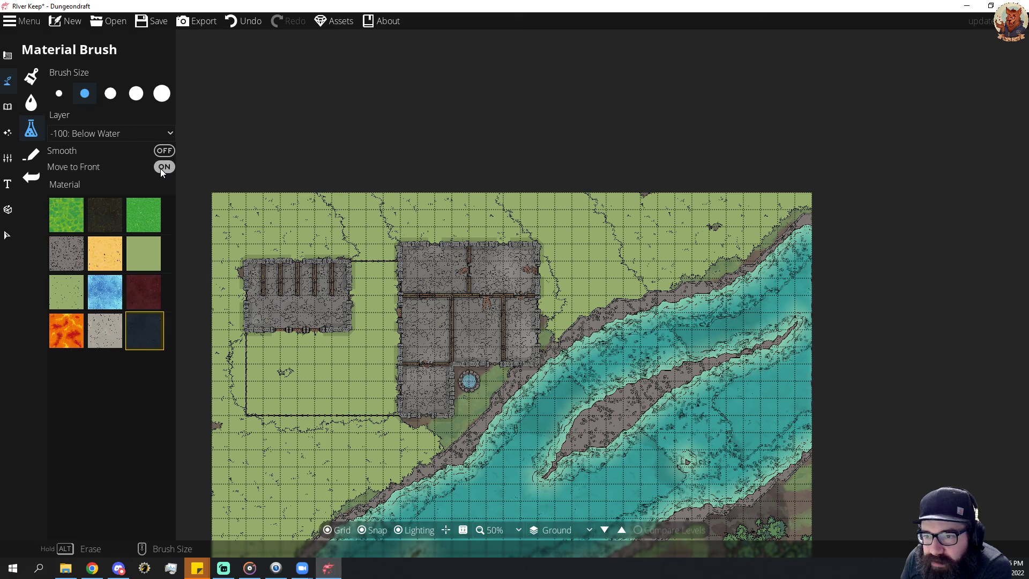
click(116, 336)
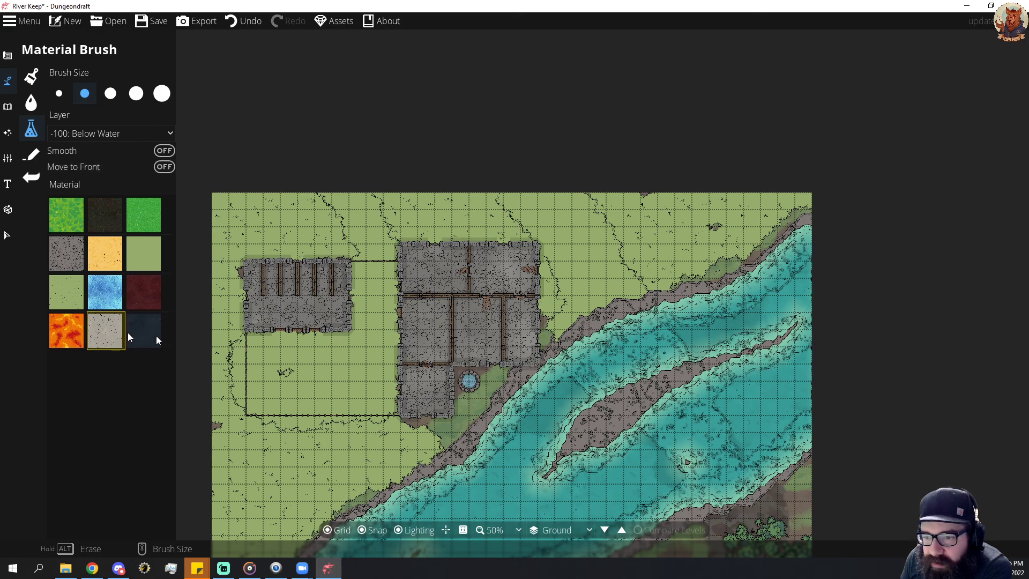
click(164, 167)
click(587, 306)
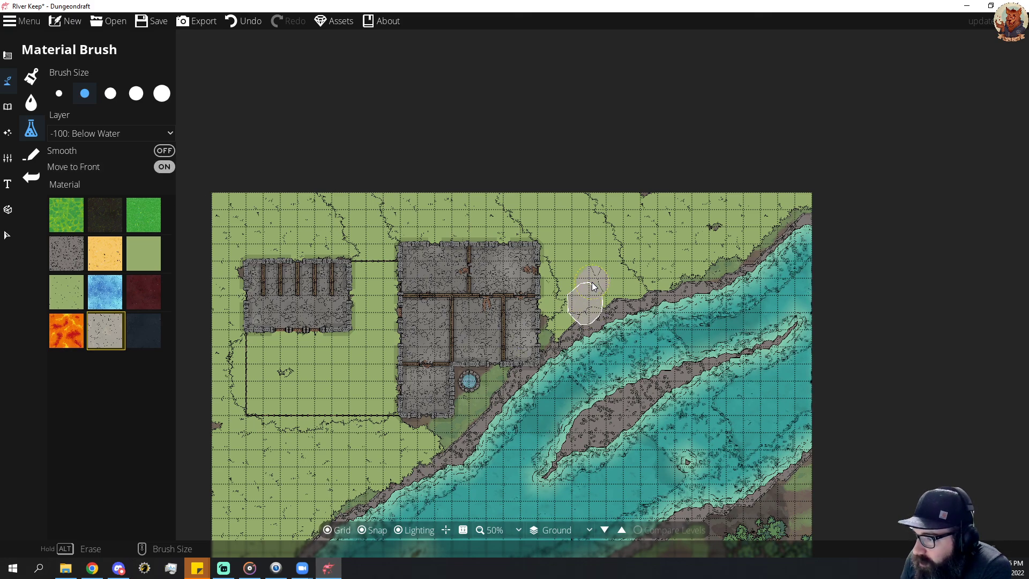
mouse_move(592, 282)
mouse_down()
mouse_move(619, 292)
mouse_move(627, 301)
mouse_move(585, 332)
mouse_move(568, 248)
mouse_move(516, 189)
mouse_move(565, 207)
mouse_move(629, 304)
mouse_up()
drag(710, 461, 663, 338)
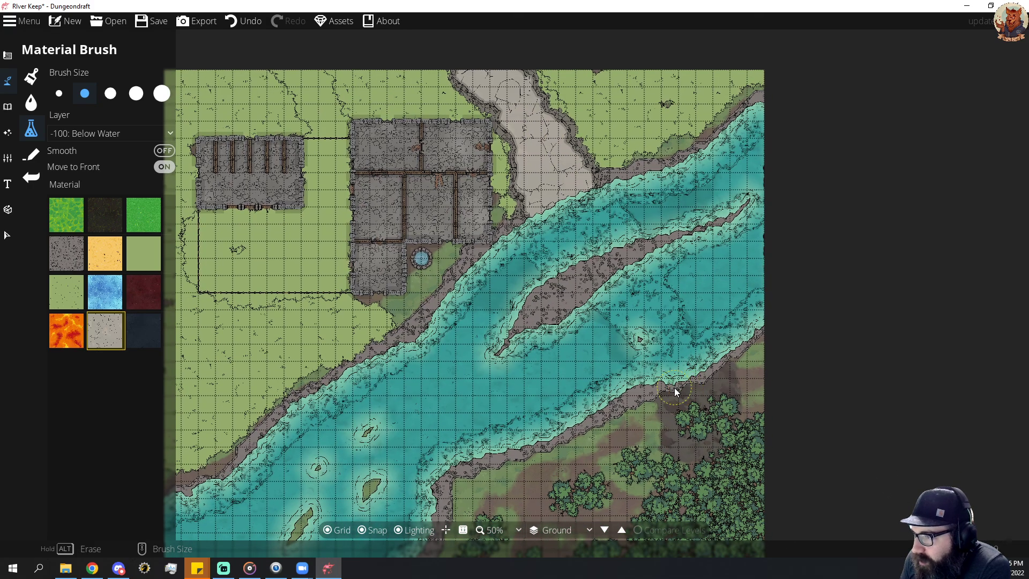
mouse_move(675, 387)
mouse_down()
mouse_move(681, 358)
mouse_move(671, 390)
mouse_move(663, 365)
mouse_move(671, 391)
mouse_move(712, 458)
mouse_move(680, 394)
mouse_move(702, 393)
mouse_move(707, 376)
mouse_move(711, 424)
mouse_move(744, 467)
mouse_up()
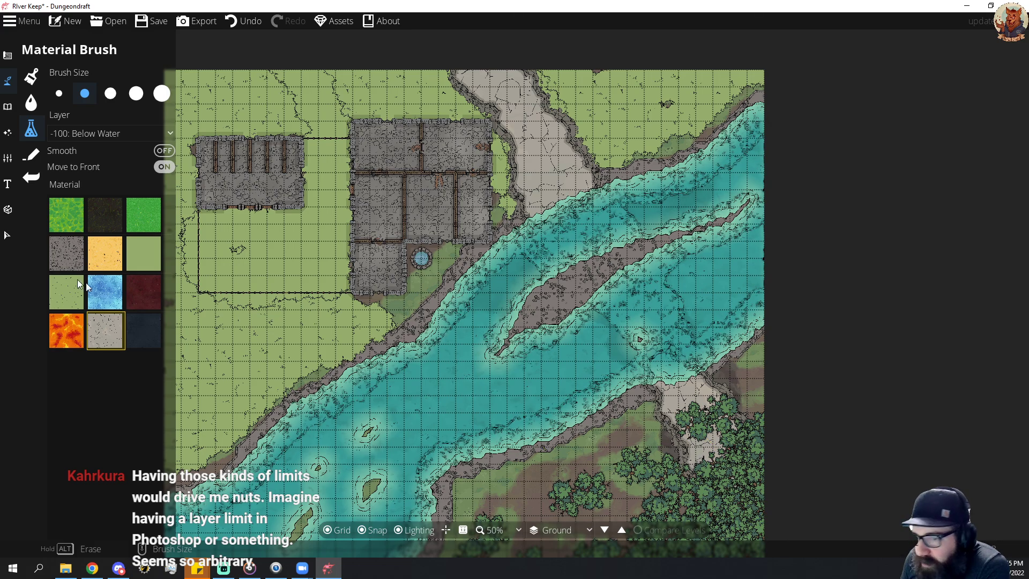
Move the tree clumps covering the upper part of the southern road east towards the map edge.
click(7, 234)
click(688, 413)
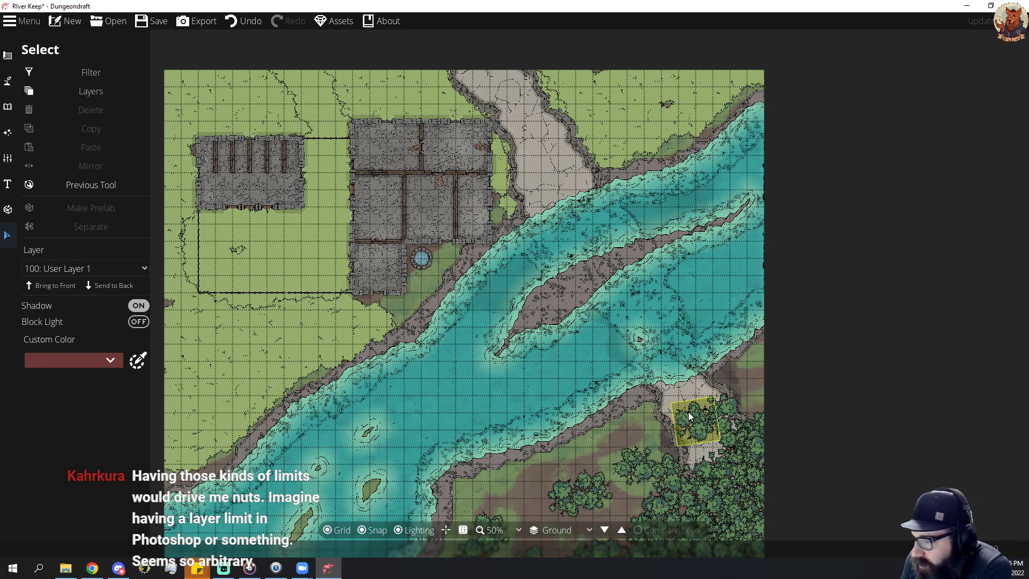
drag(688, 413, 756, 371)
drag(735, 440, 761, 415)
drag(727, 423, 722, 336)
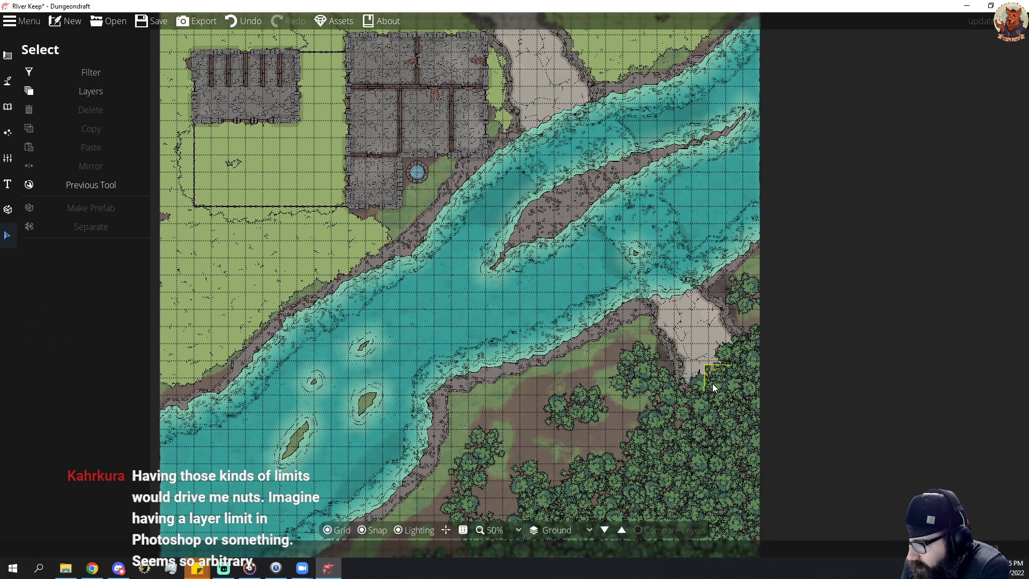
Move the trees overlapping the lower end of the southern road southwest into the forest.
drag(712, 383, 651, 417)
drag(709, 387, 628, 432)
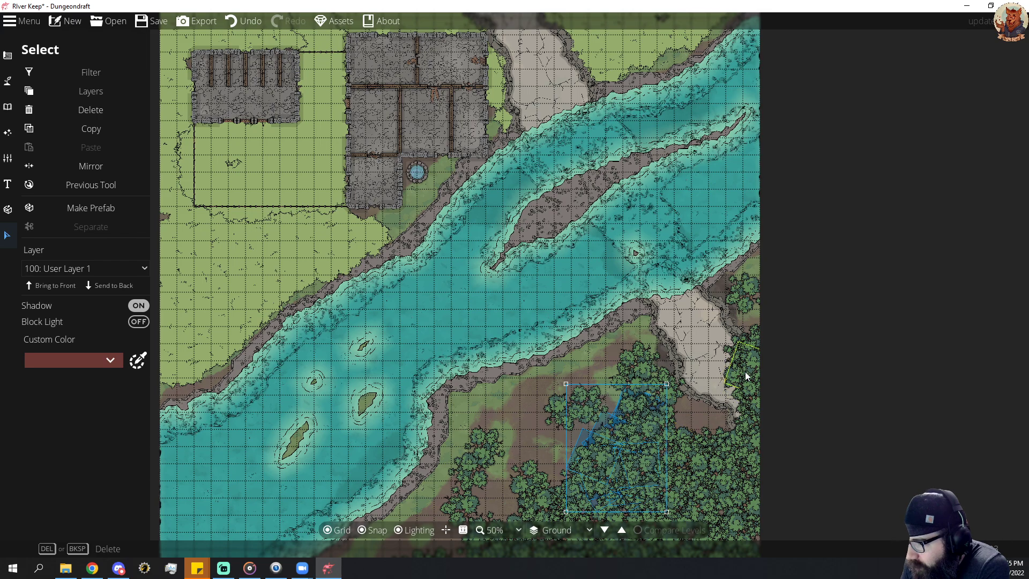
drag(747, 375, 678, 423)
drag(738, 401, 691, 439)
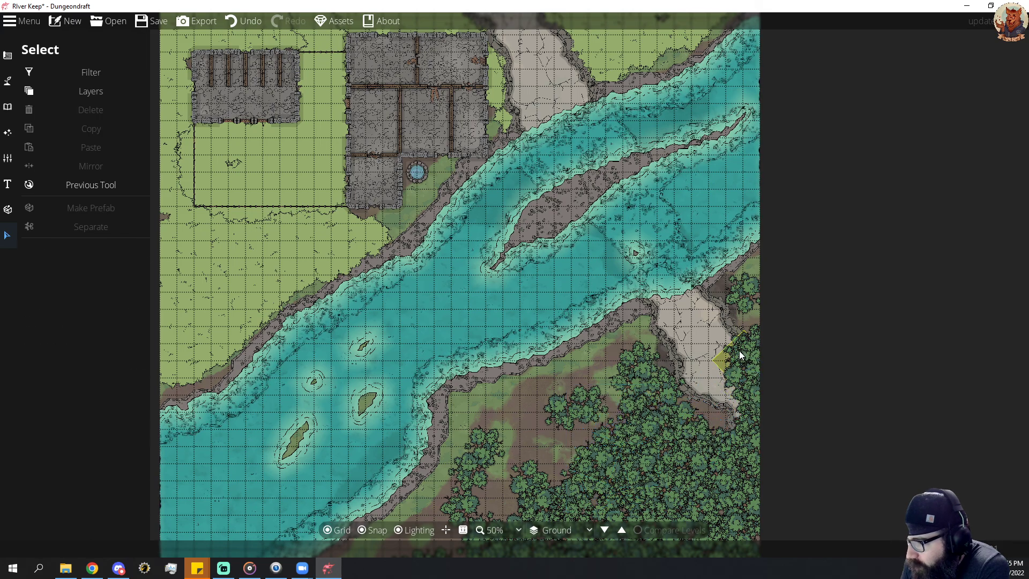
Shift the trees along the road's eastern side off the path and rotate the clump placed at the forest's edge.
drag(740, 354, 672, 406)
drag(750, 350, 749, 317)
click(696, 410)
drag(729, 389, 696, 424)
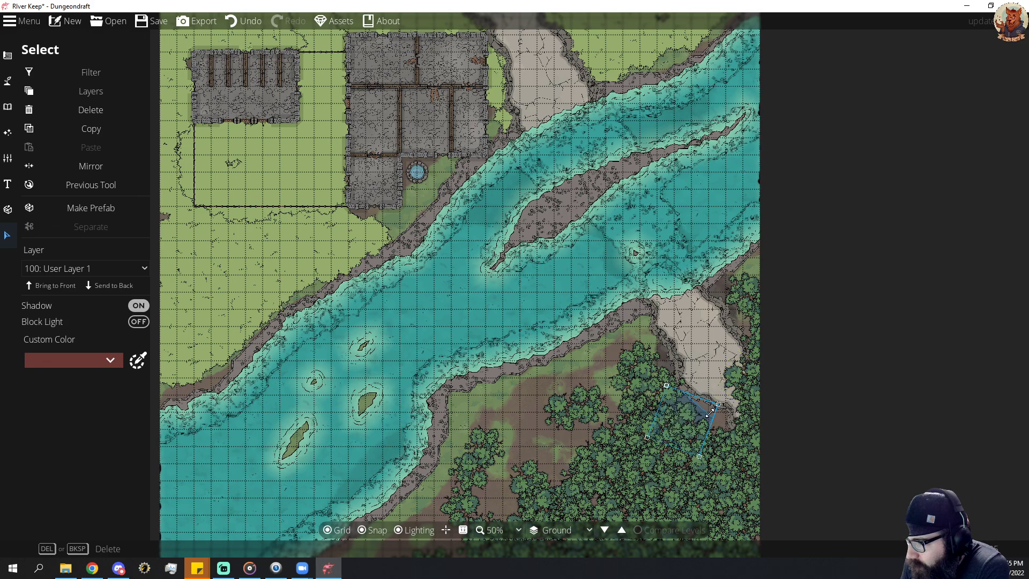
scroll(695, 424, down, 2)
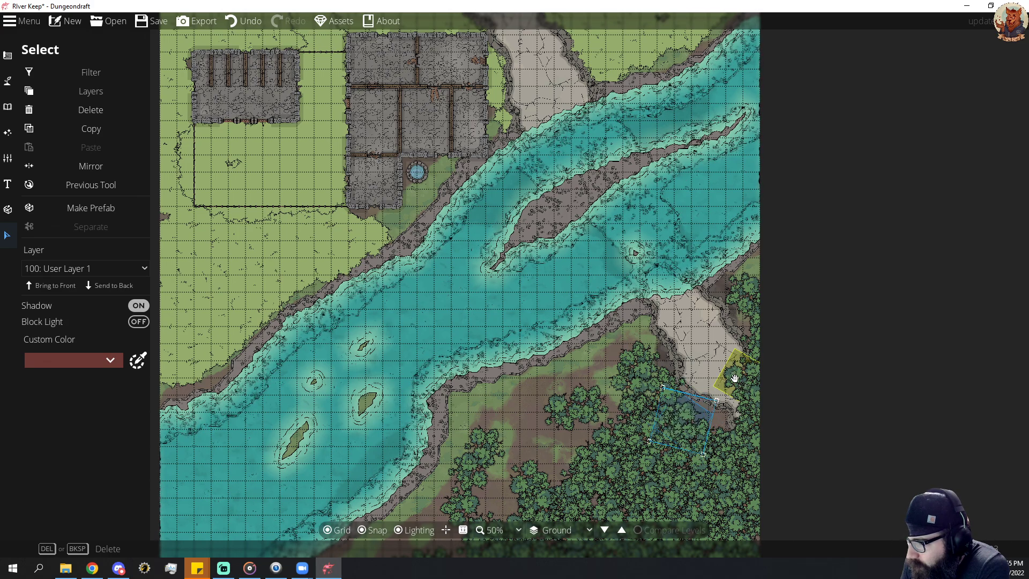
Move the remaining trees between the southern road's end and the eastern map edge southwest into the forest.
click(735, 377)
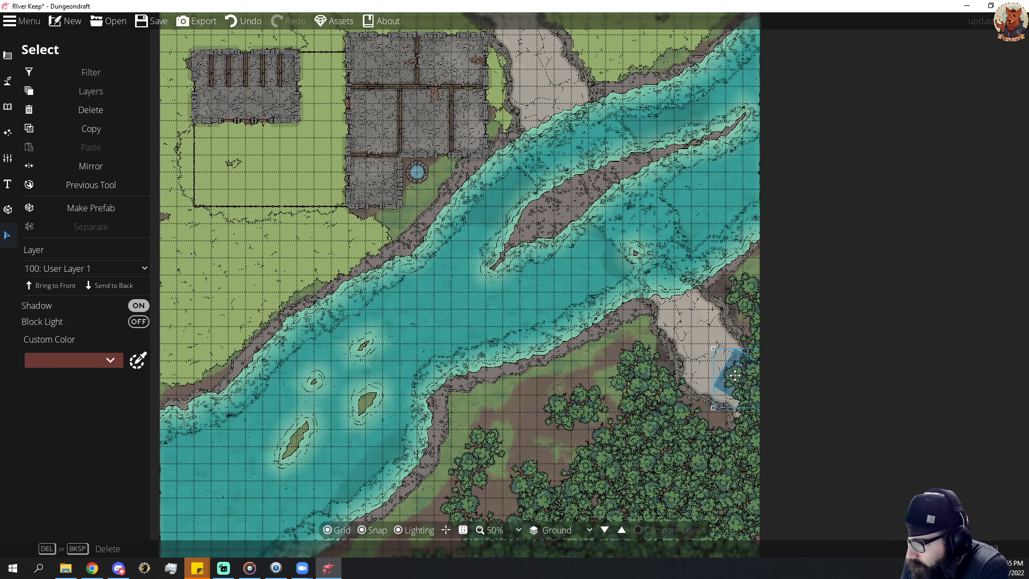
drag(734, 375, 659, 429)
drag(700, 400, 657, 461)
click(750, 420)
drag(748, 417, 651, 454)
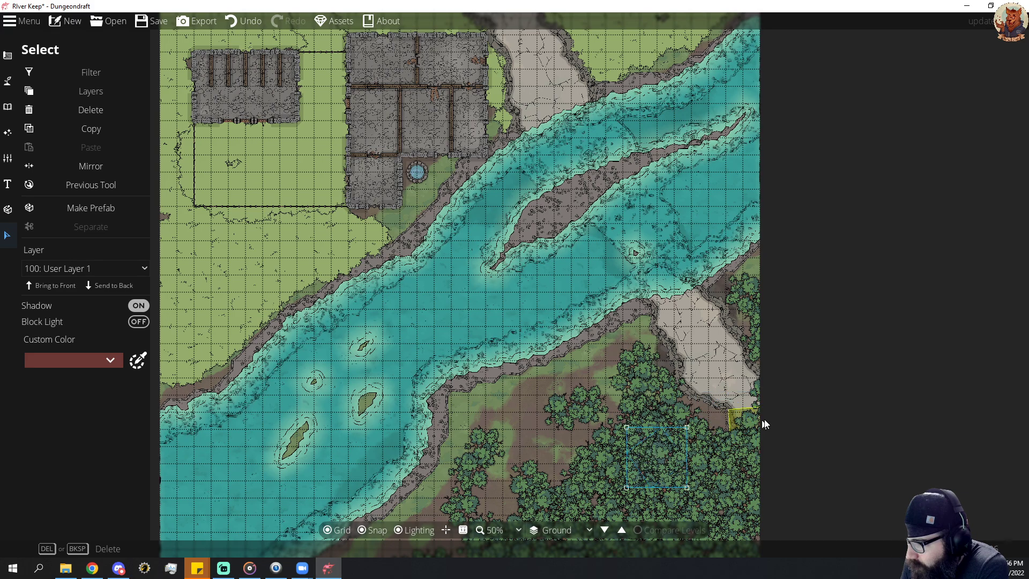
click(757, 421)
drag(753, 421, 670, 453)
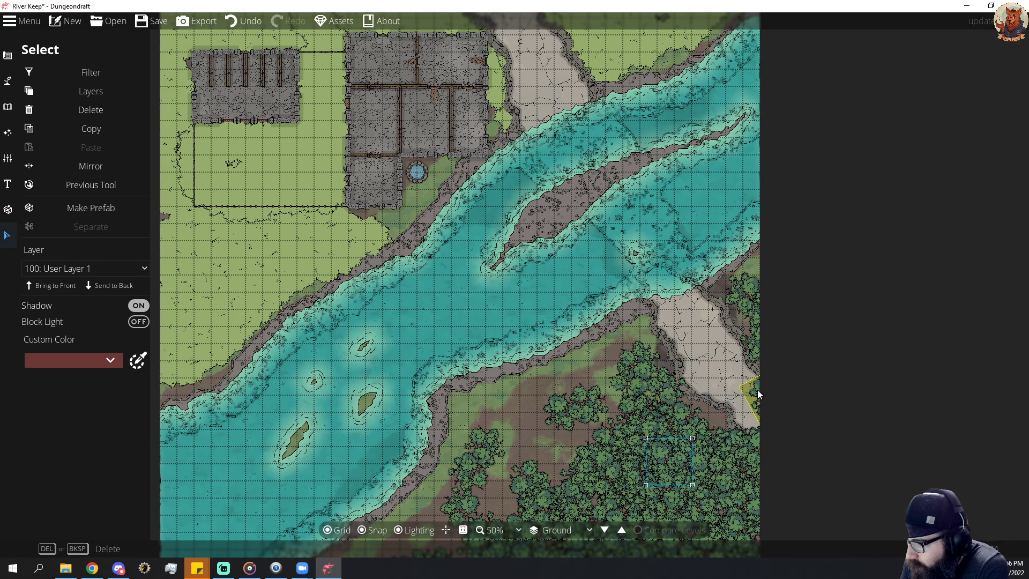
click(749, 317)
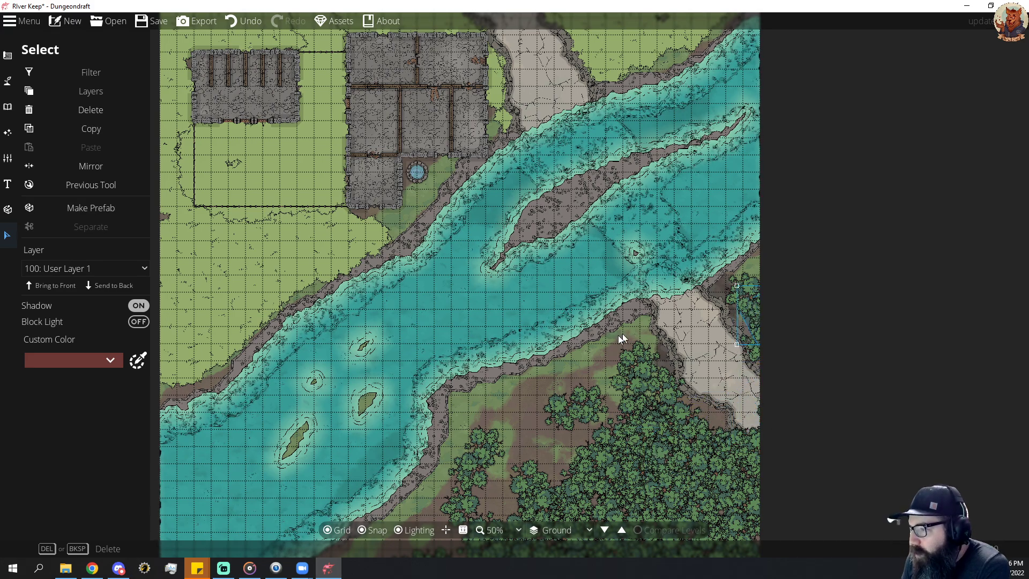
Unlock four more terrain slots for the Terrain Brush and select the sandstone terrain.
drag(656, 295, 649, 323)
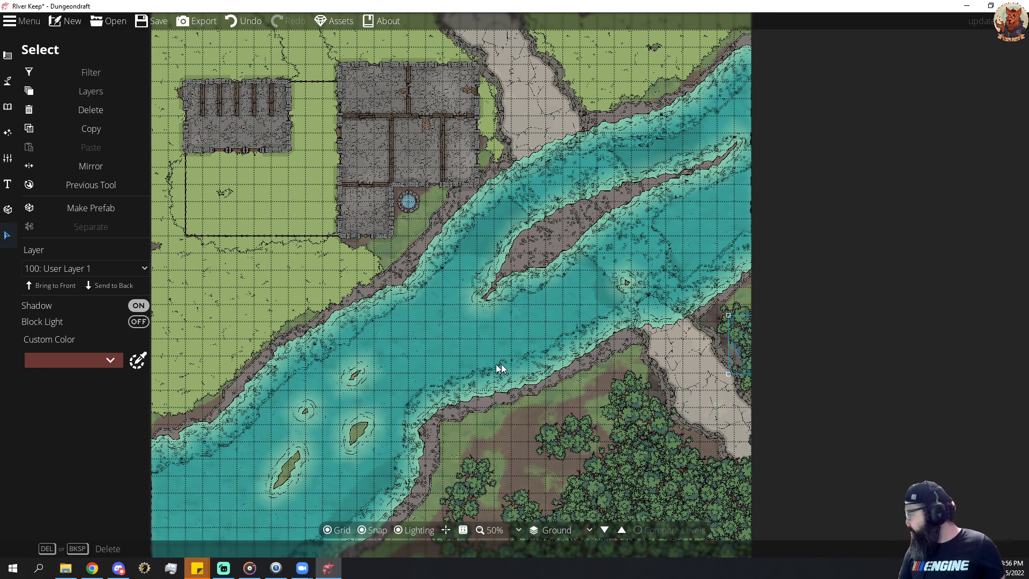
drag(610, 201, 630, 355)
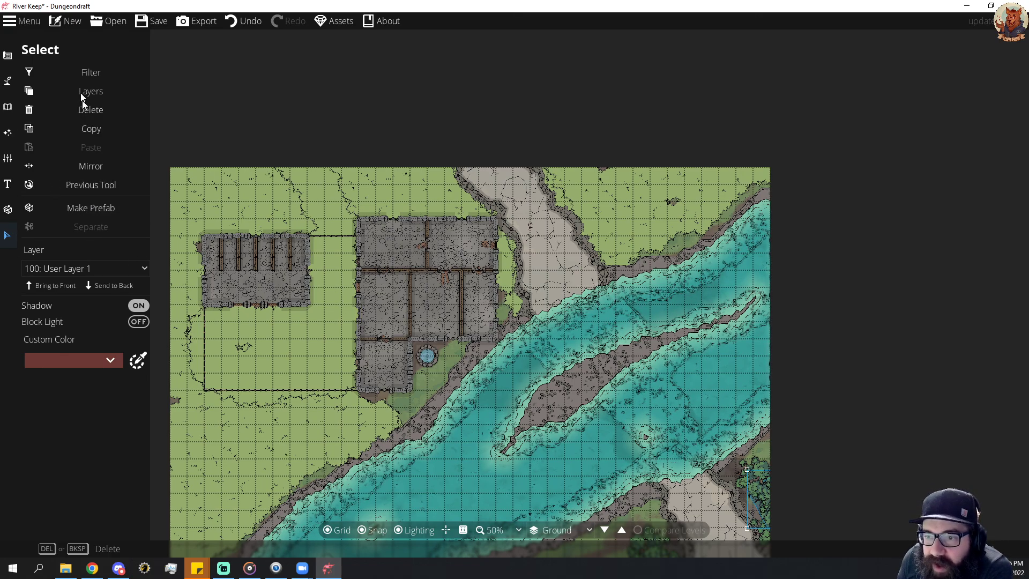
click(7, 80)
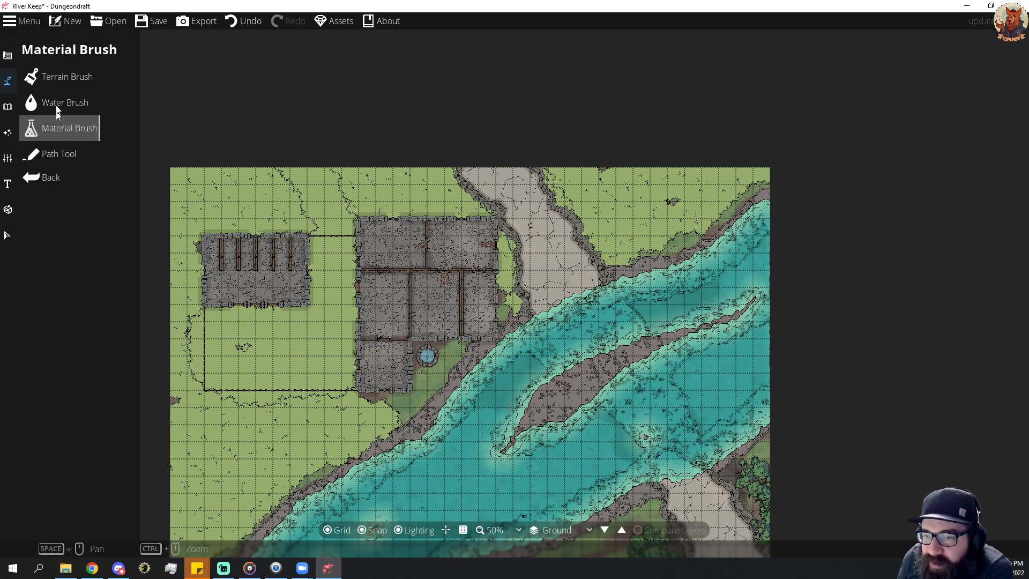
click(58, 76)
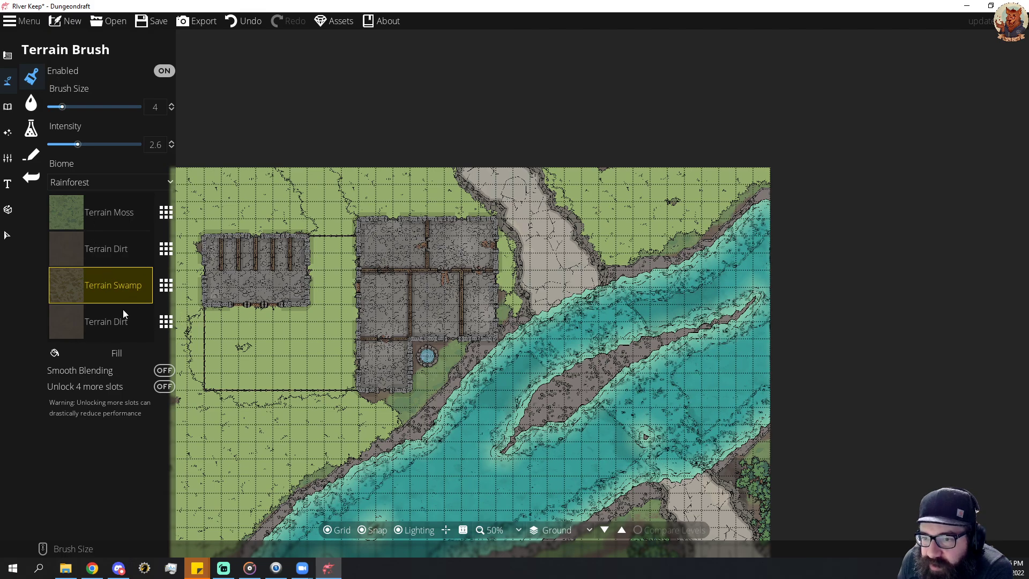
click(93, 250)
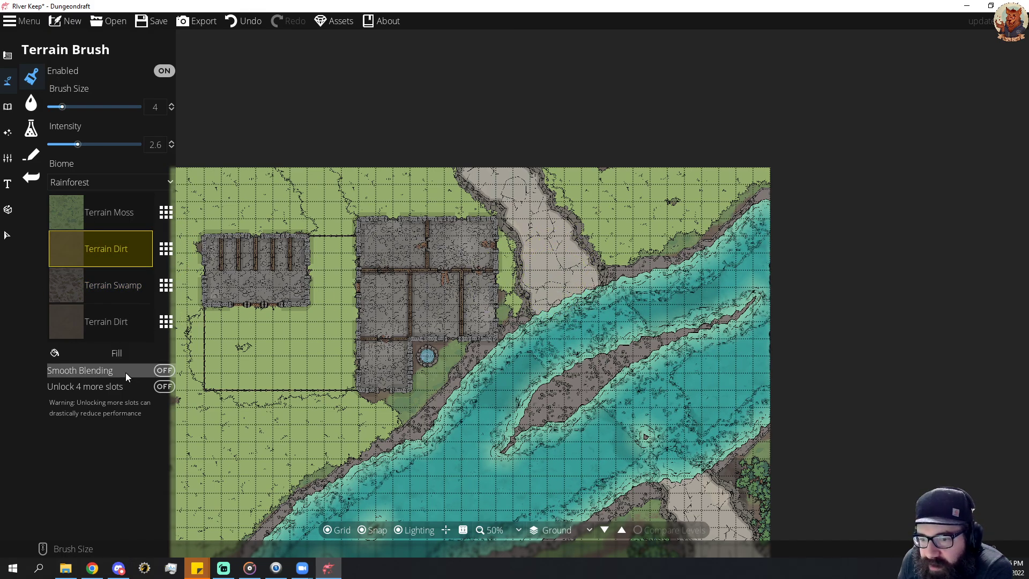
click(165, 386)
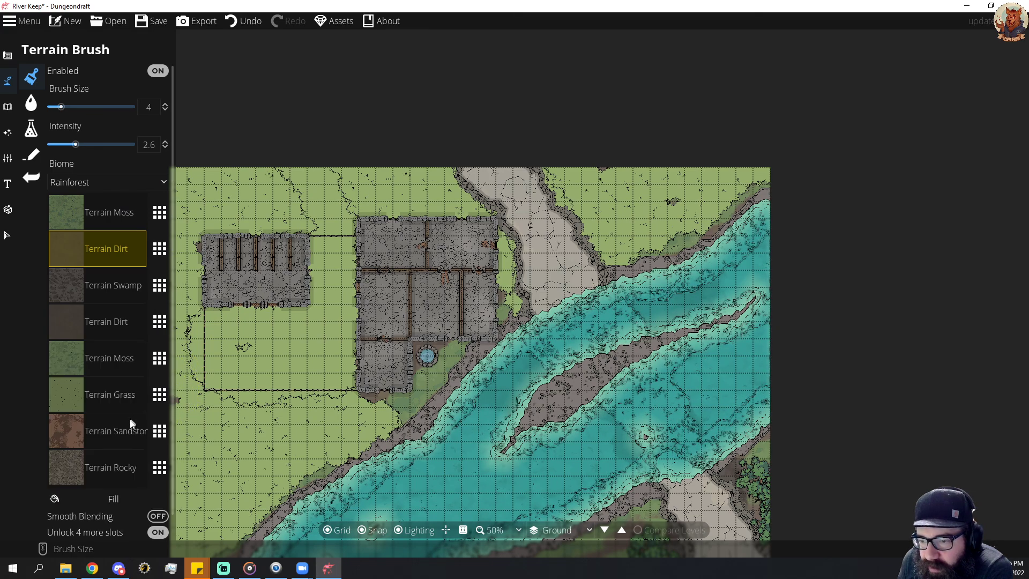
scroll(157, 450, down, 1)
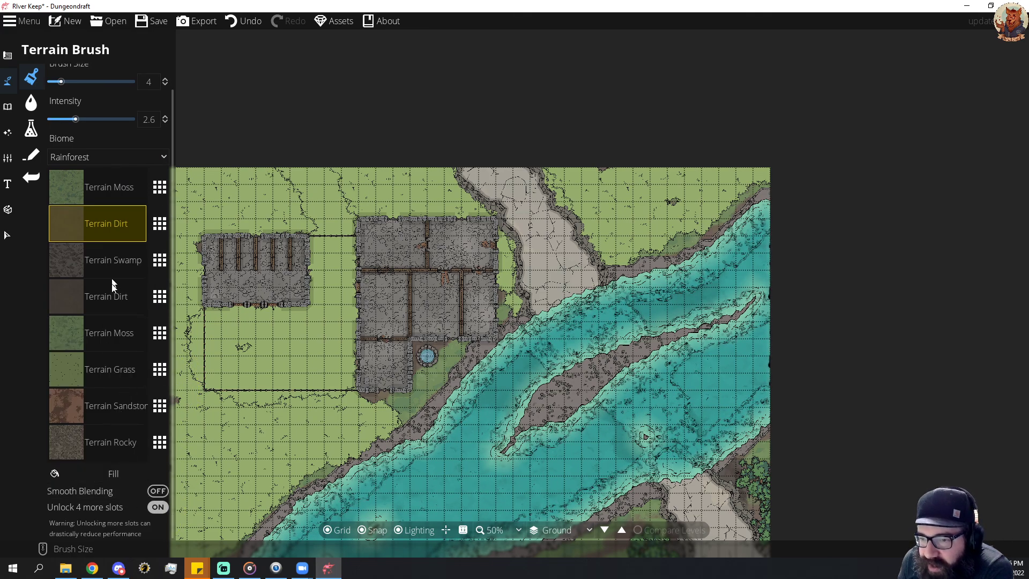
click(94, 298)
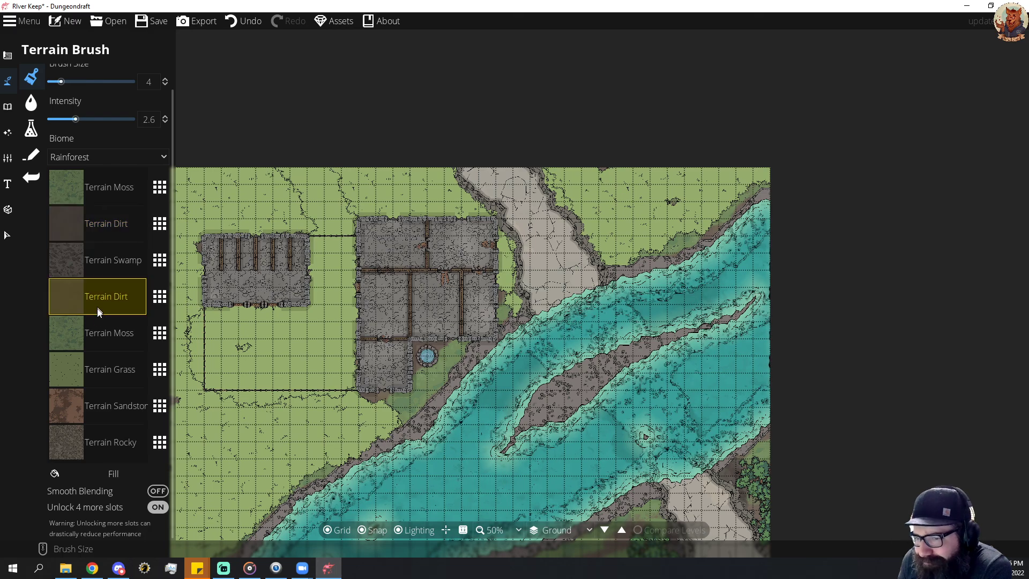
click(107, 407)
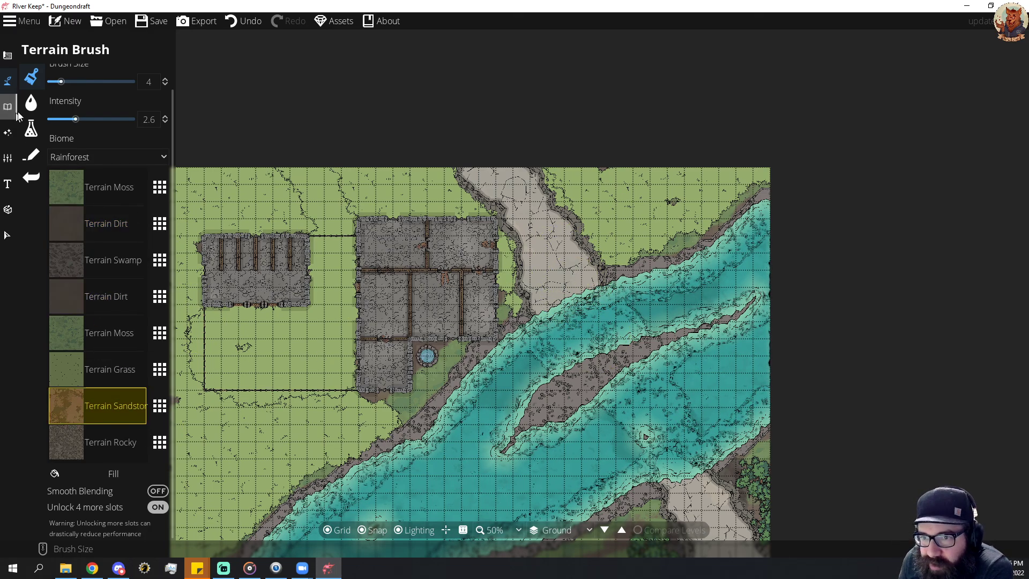
Switch back to the Material Brush and save the River Keep map.
click(32, 101)
click(31, 129)
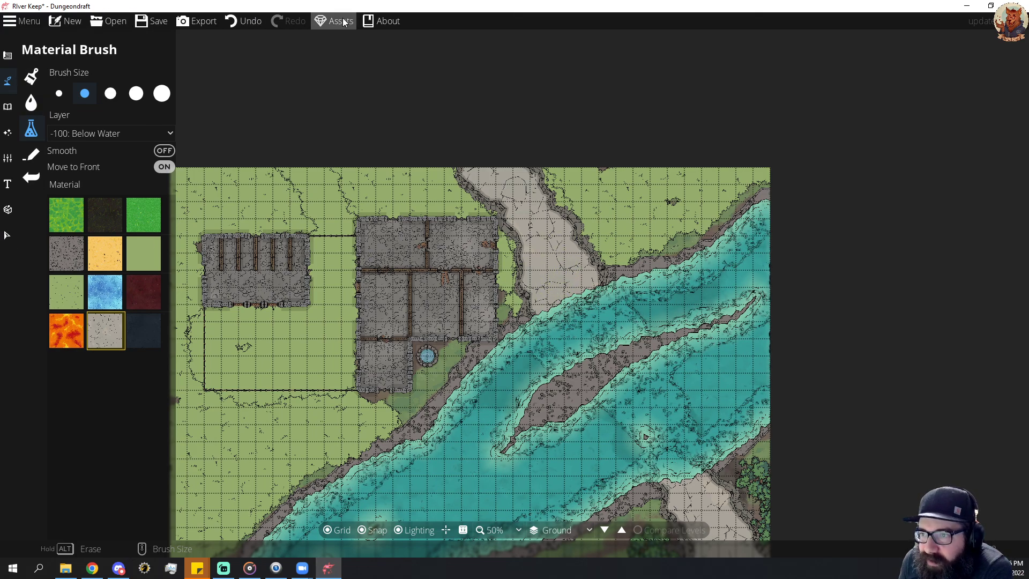
click(156, 21)
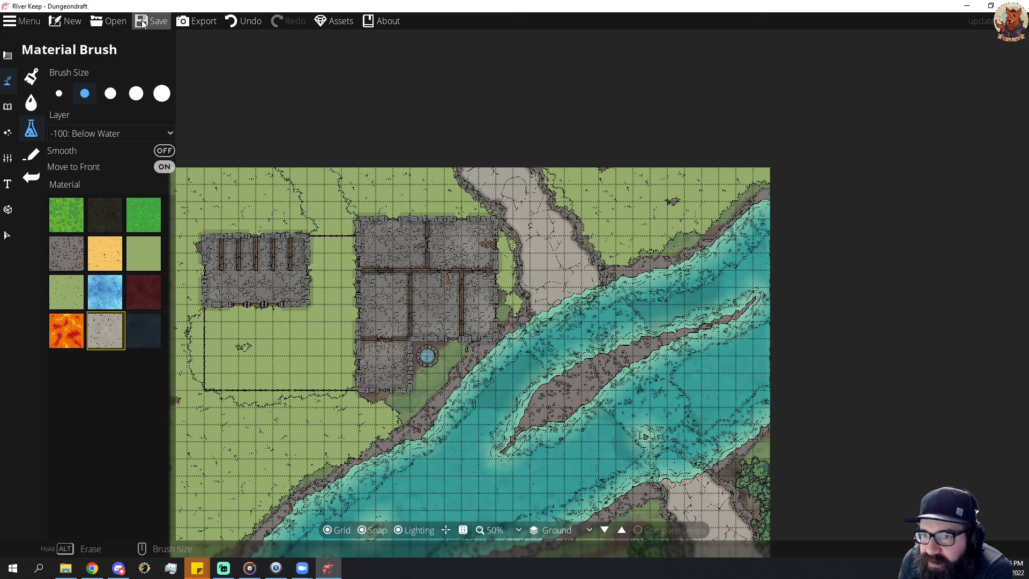
click(5, 211)
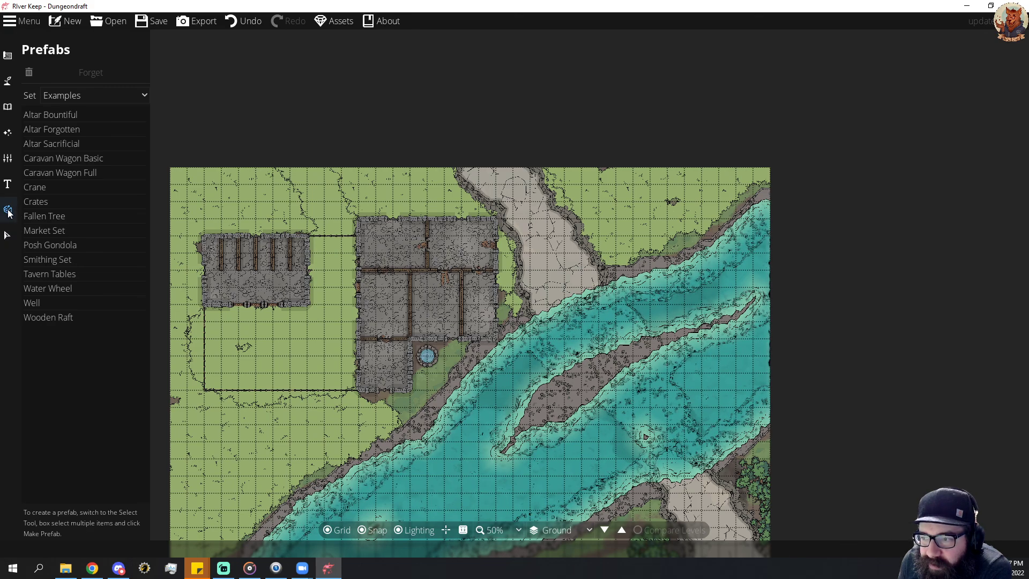
click(8, 184)
click(7, 158)
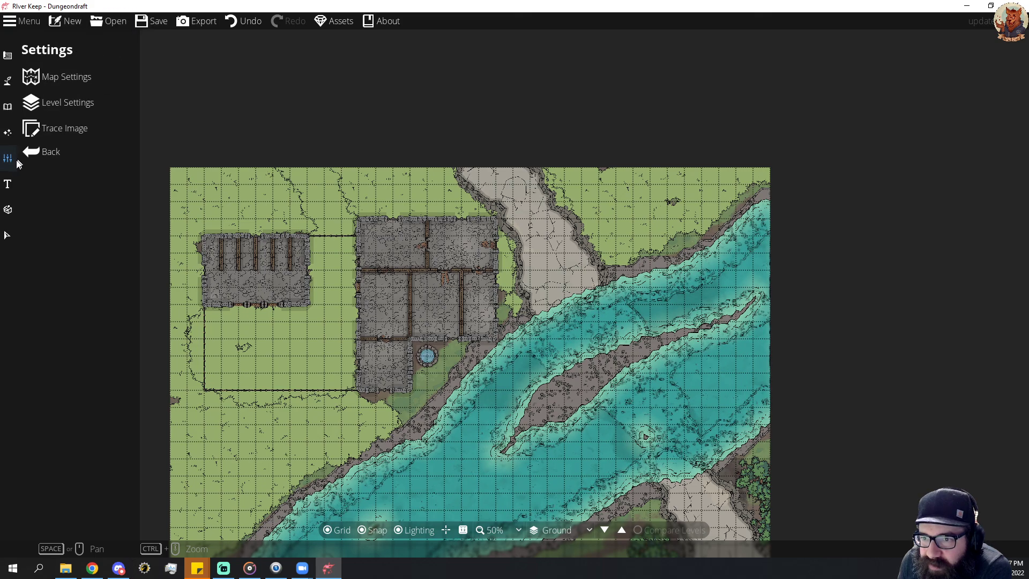
click(7, 133)
click(7, 106)
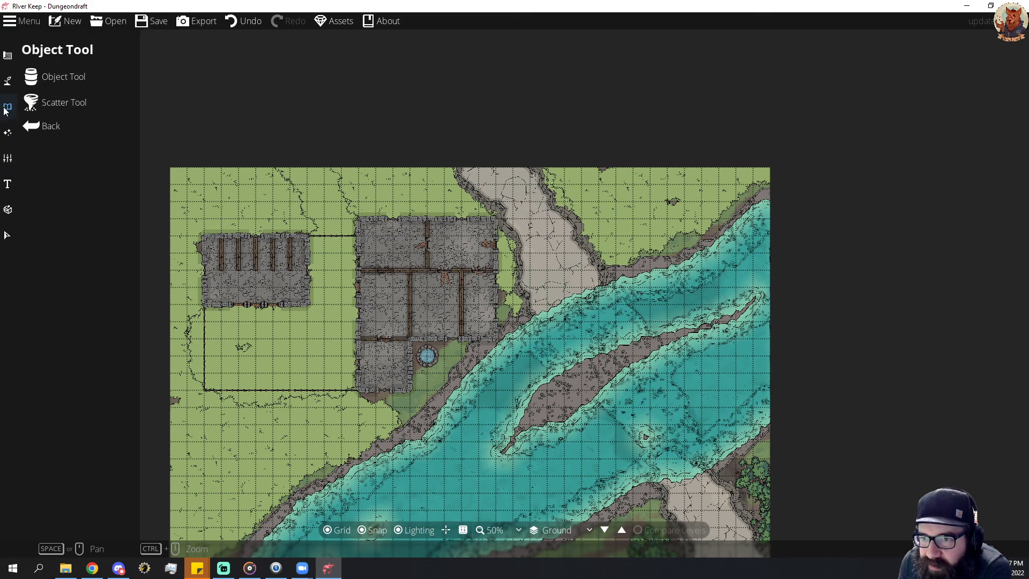
click(8, 80)
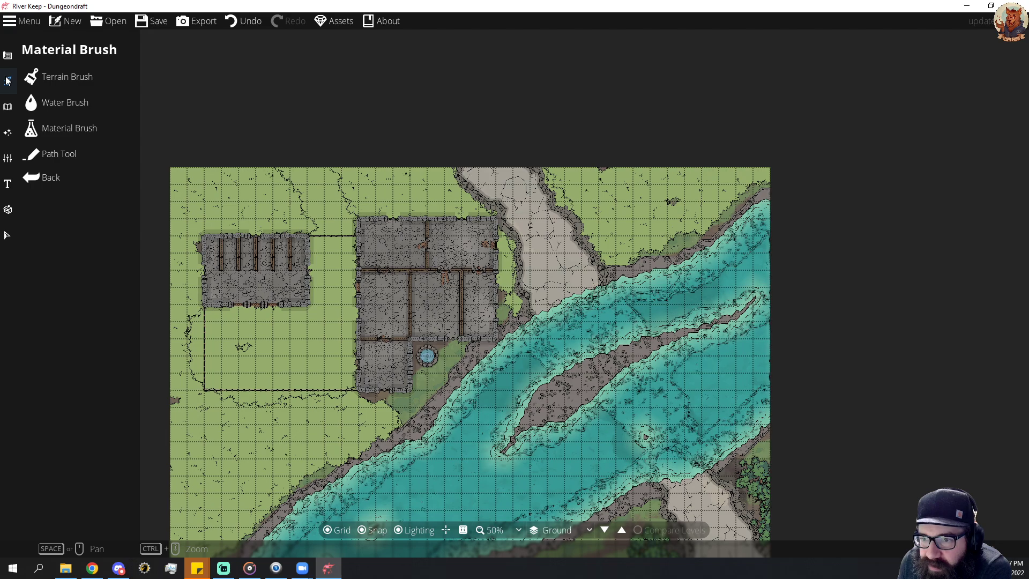
click(64, 129)
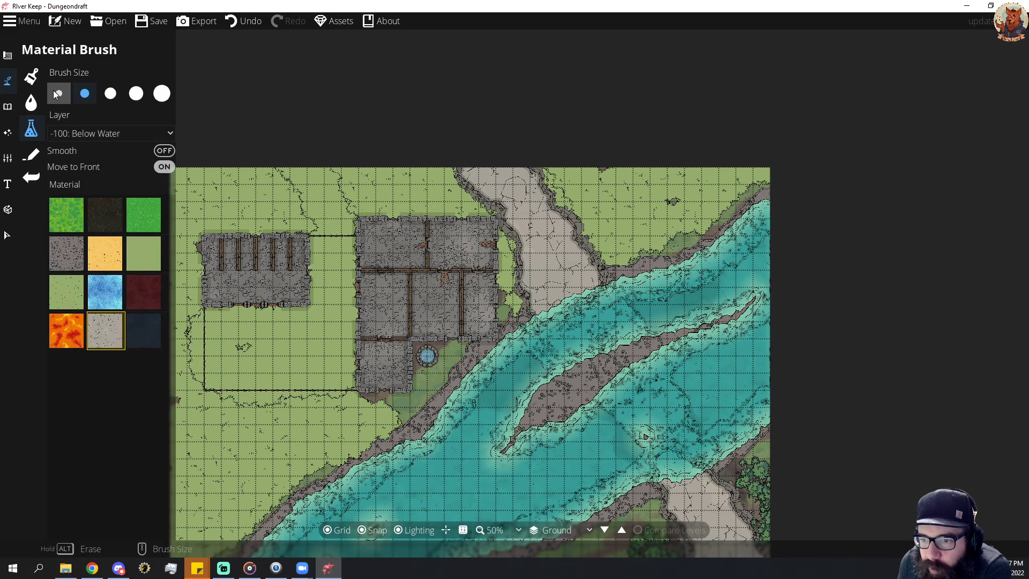
click(33, 78)
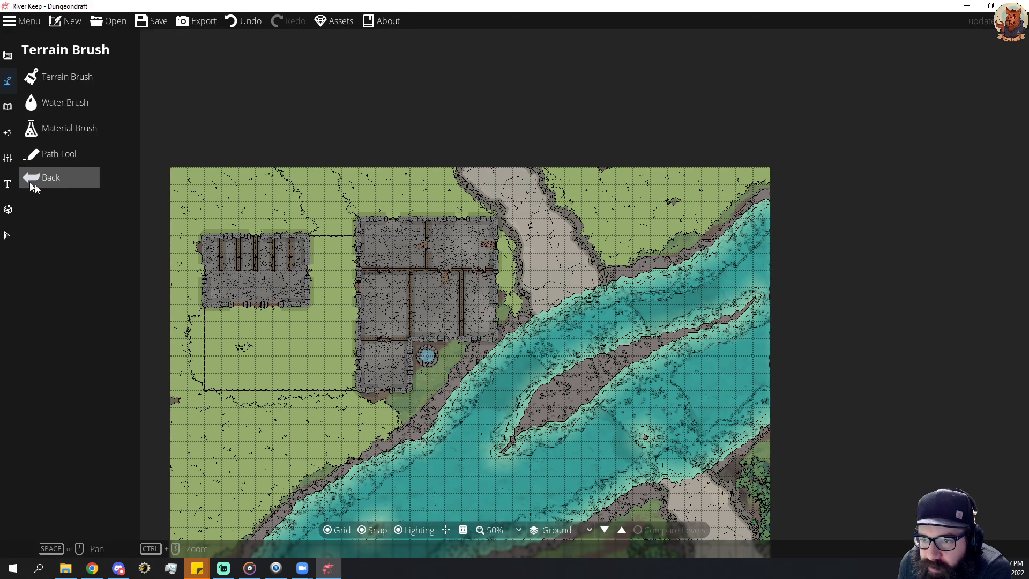
click(51, 178)
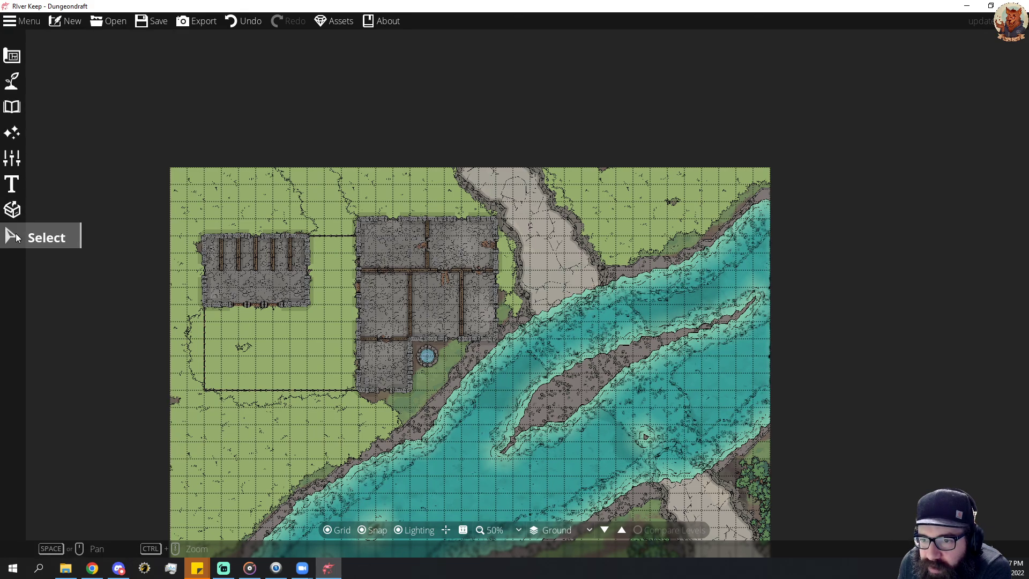
Look over the Select tool's layer filter and examine the river and both road ends on the map.
click(15, 236)
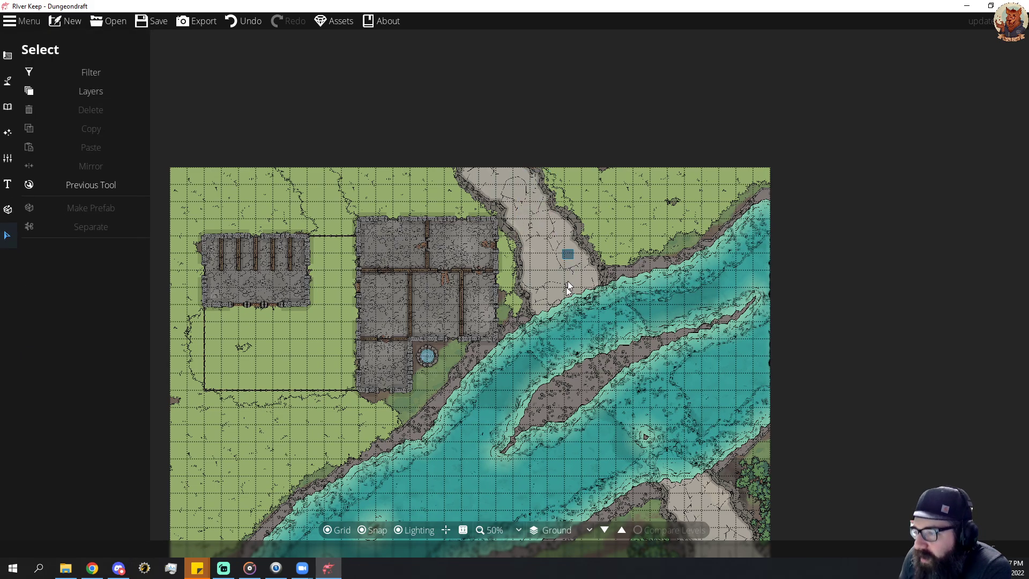
drag(569, 287, 591, 270)
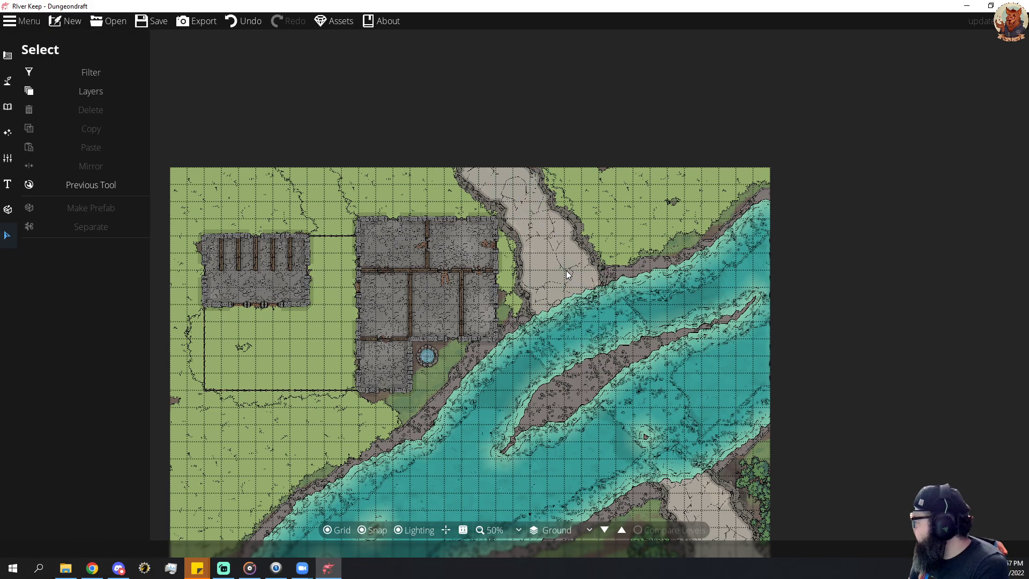
drag(615, 318, 636, 163)
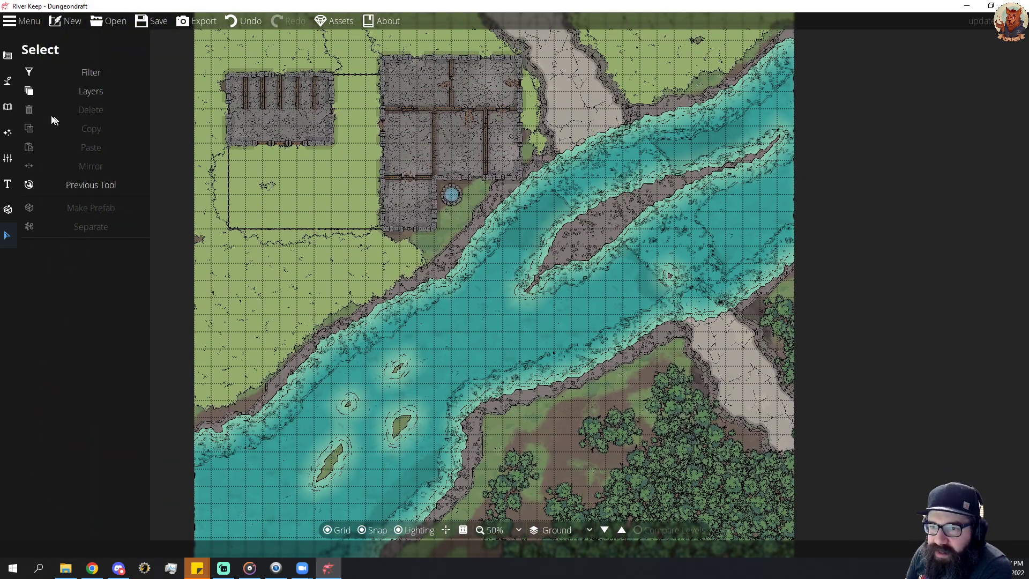
click(97, 89)
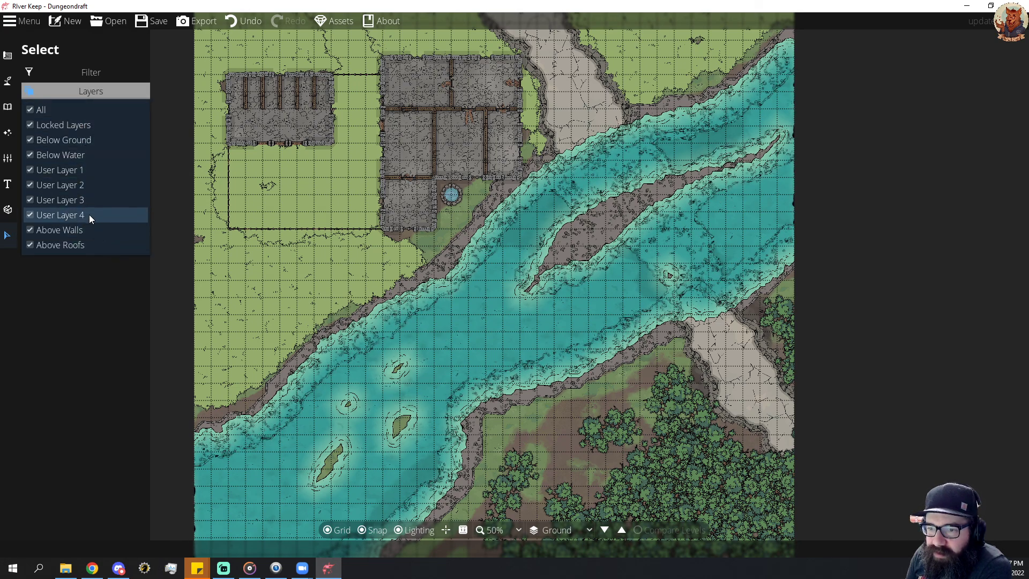
click(118, 47)
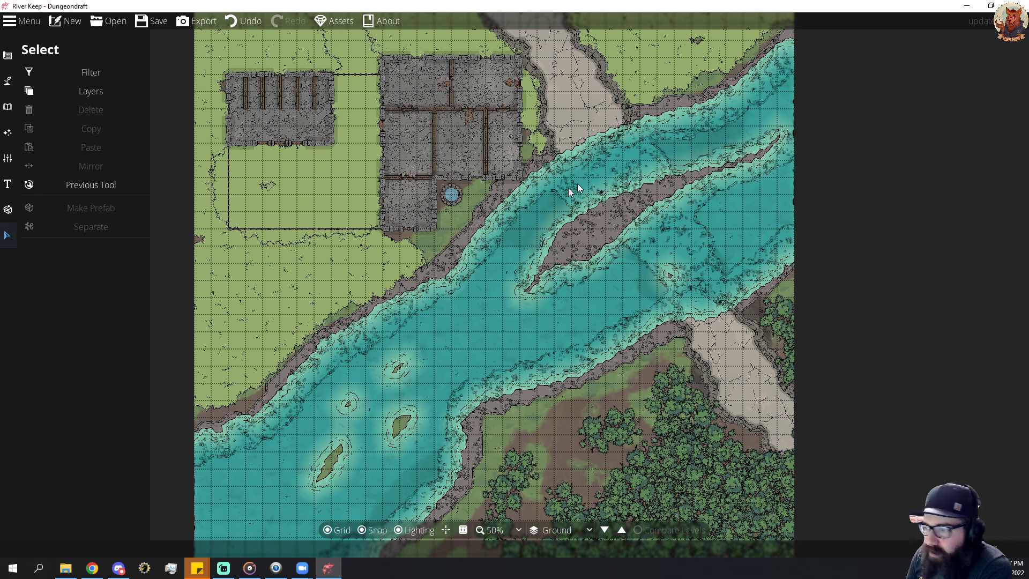
drag(602, 177, 693, 237)
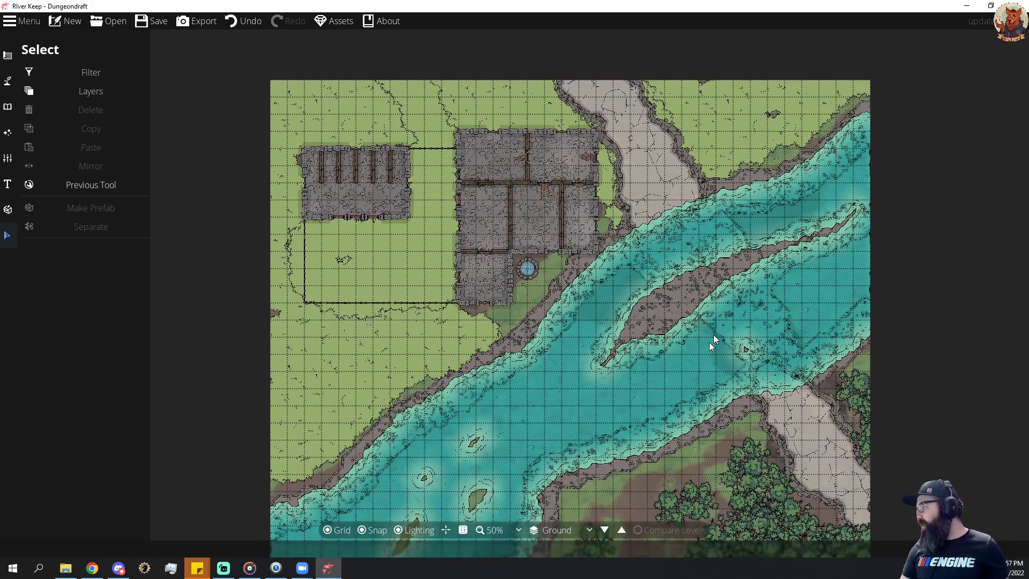
scroll(698, 246, down, 2)
scroll(699, 247, down, 1)
scroll(661, 266, up, 3)
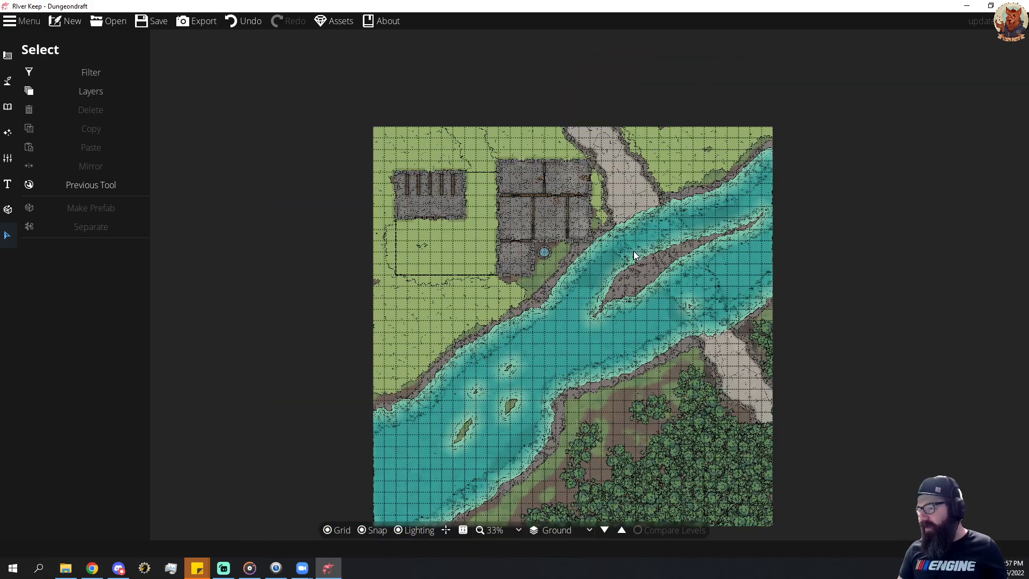
scroll(633, 223, up, 1)
drag(637, 224, 654, 202)
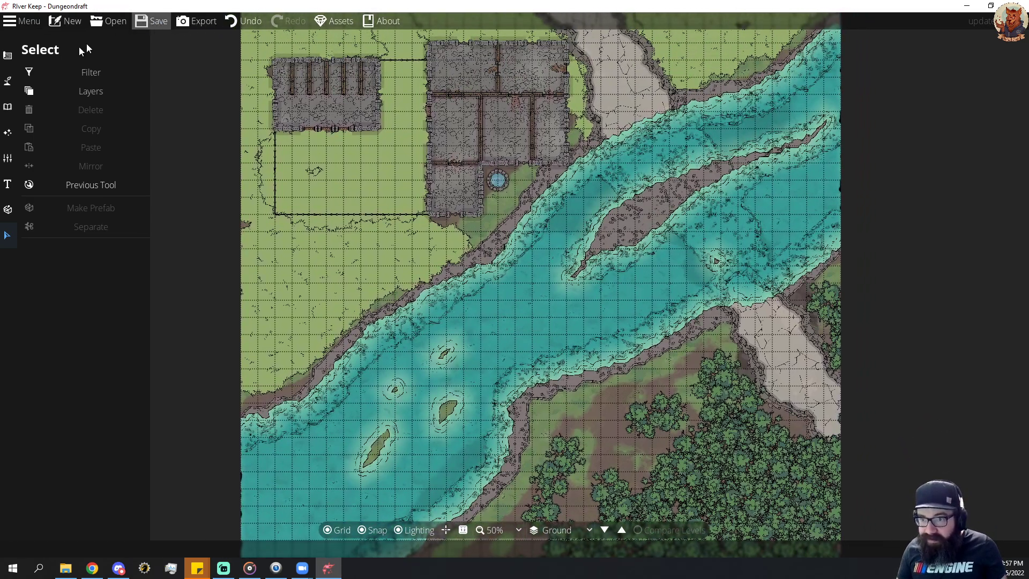
Export the map as a PNG named Test Map into the Battle Maps folder of 0.The Chronicles Of The Roaring Shores.
click(196, 21)
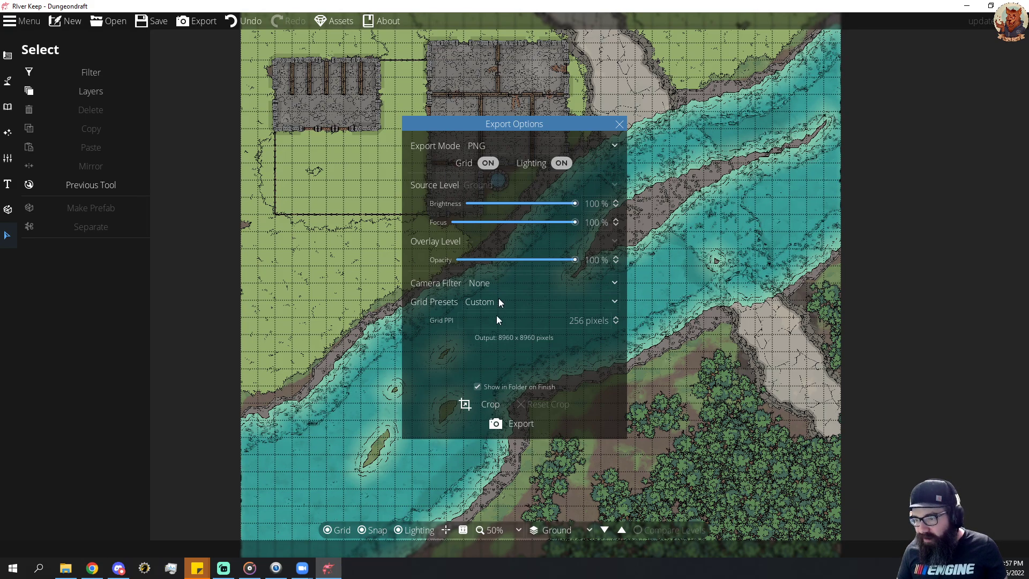
click(518, 426)
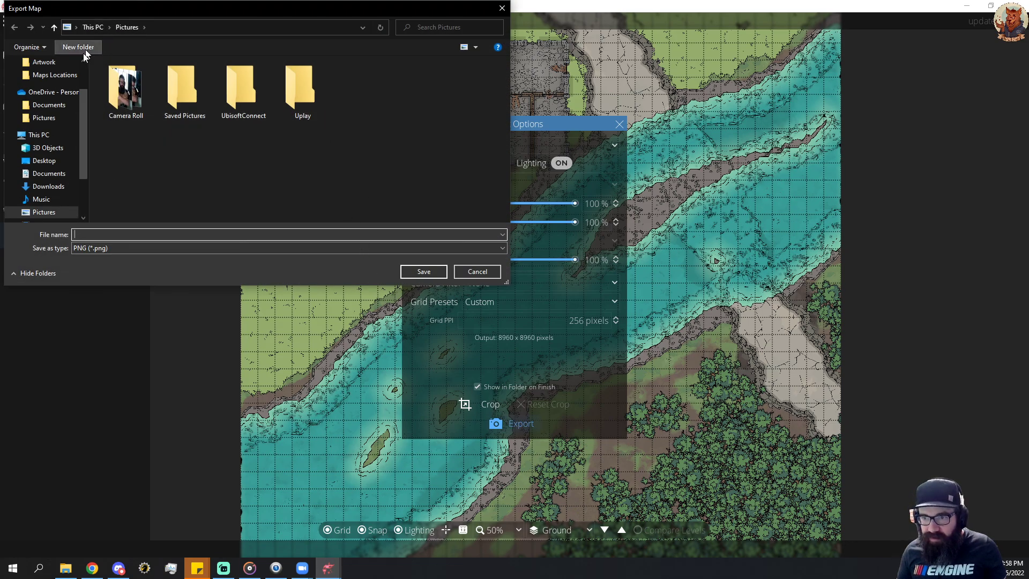
scroll(62, 97, up, 2)
click(54, 85)
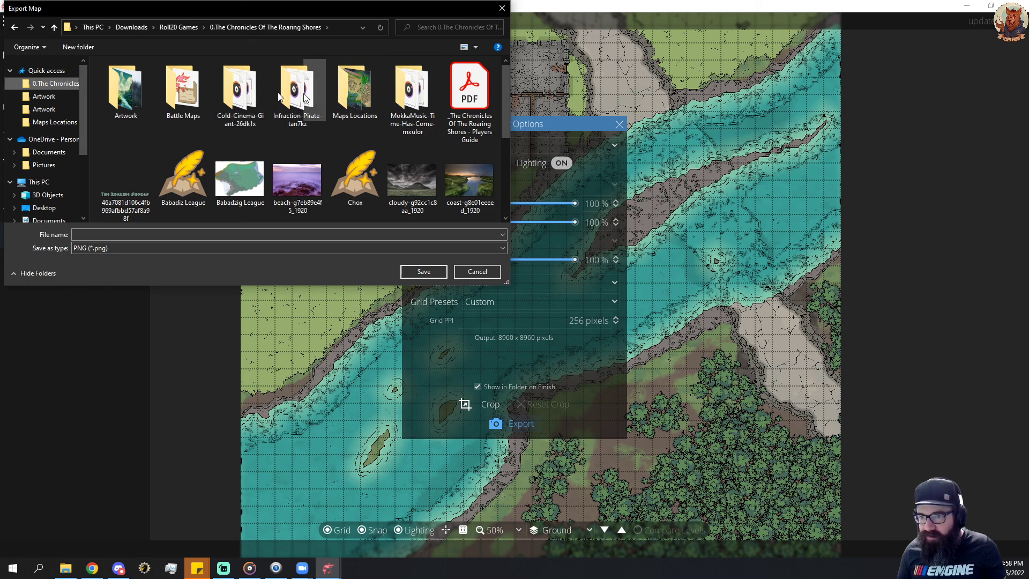
double_click(188, 91)
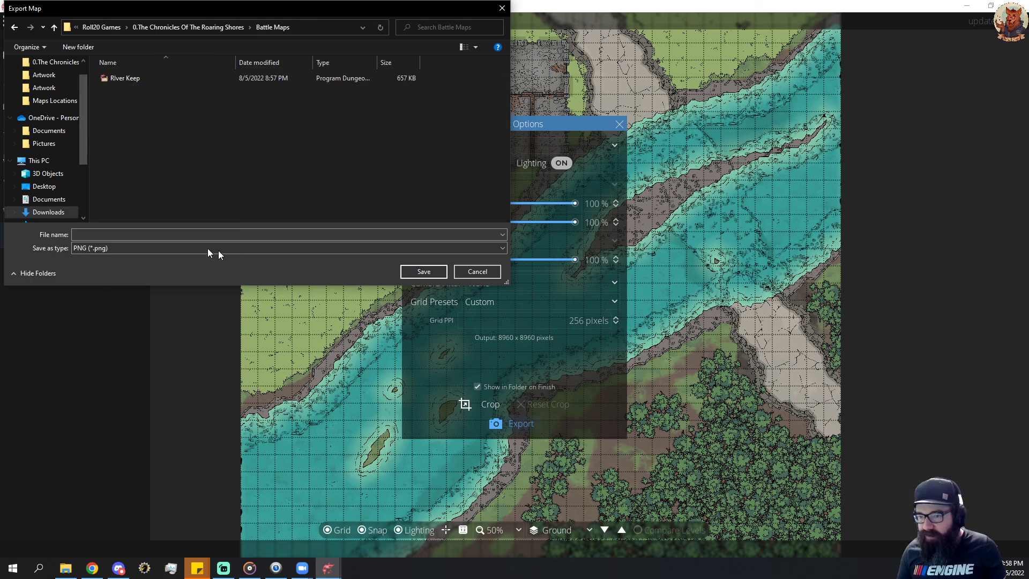
click(159, 235)
text(Test Map)
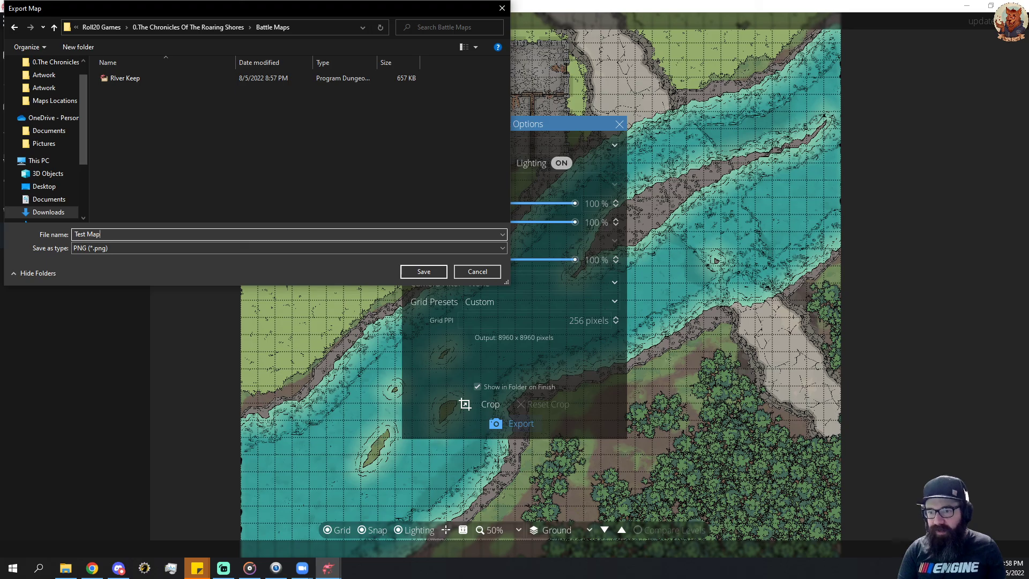
click(426, 272)
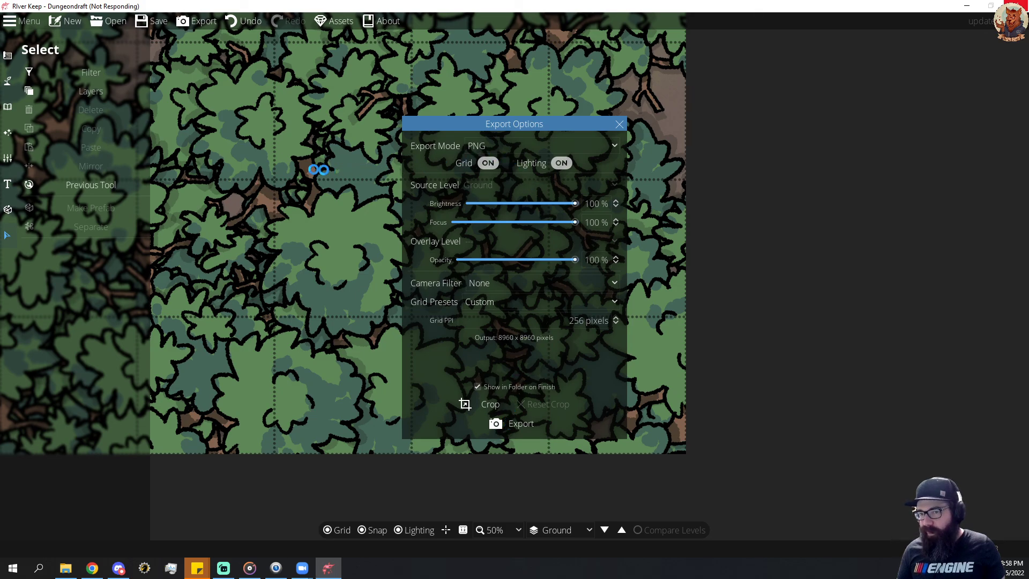
Examine the river, keep and roads in the exported Test Map.png in the image viewer, and close it.
key(alt+Tab)
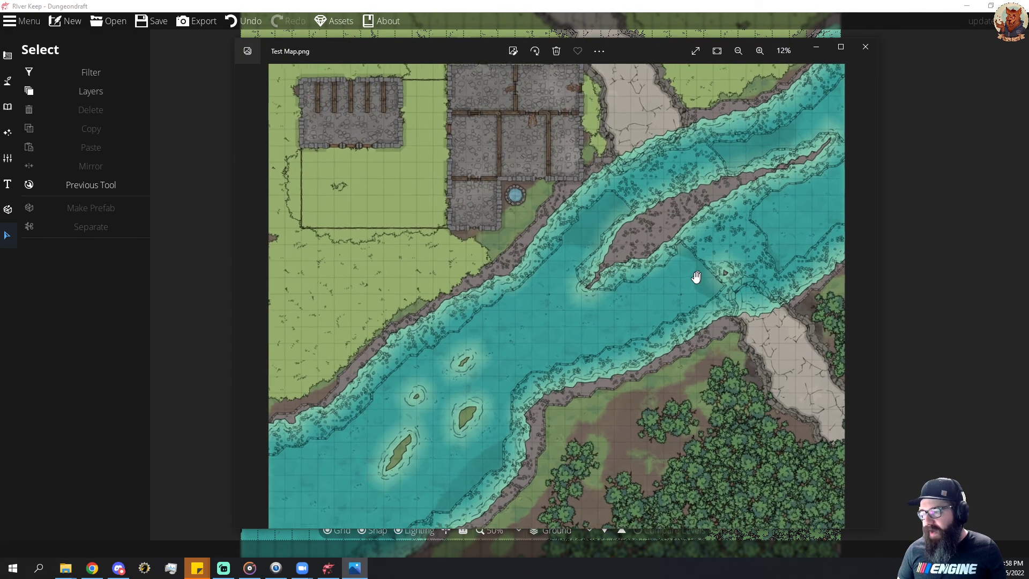
drag(648, 324, 690, 275)
drag(666, 307, 702, 312)
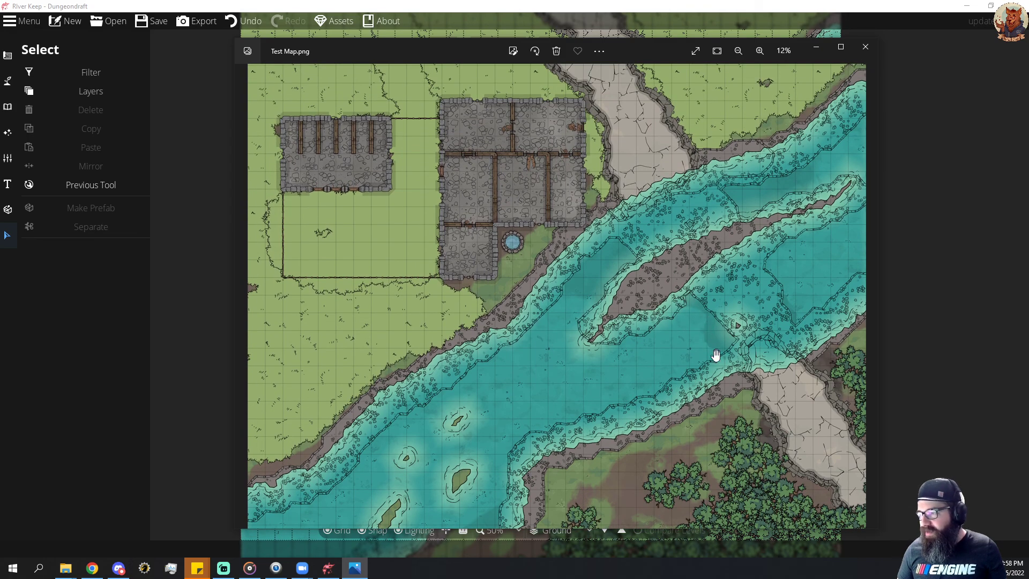
mouse_move(716, 355)
mouse_down()
mouse_move(712, 246)
mouse_move(695, 187)
mouse_move(703, 298)
mouse_move(710, 288)
mouse_move(698, 232)
mouse_move(702, 342)
mouse_up()
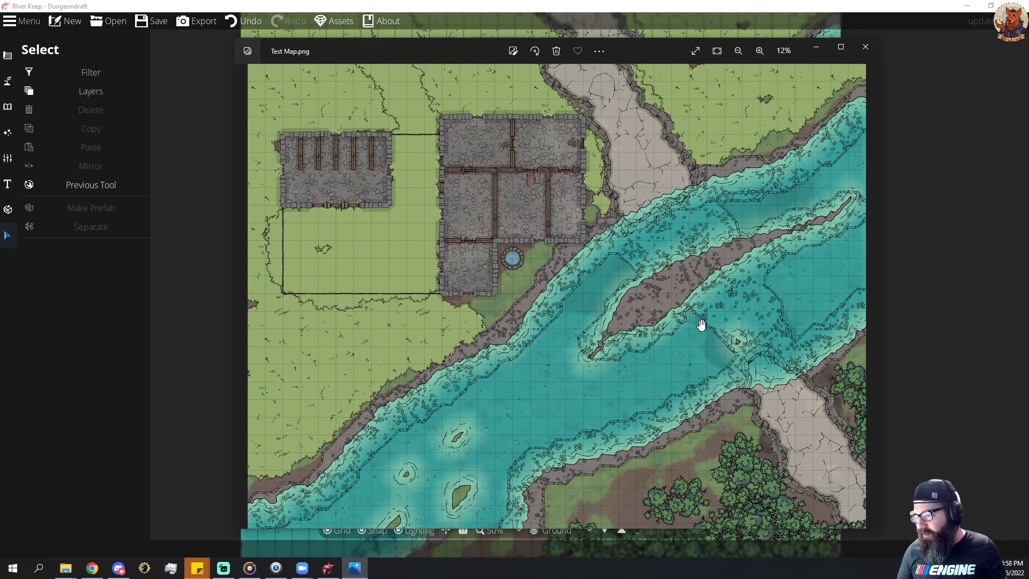
scroll(699, 322, down, 3)
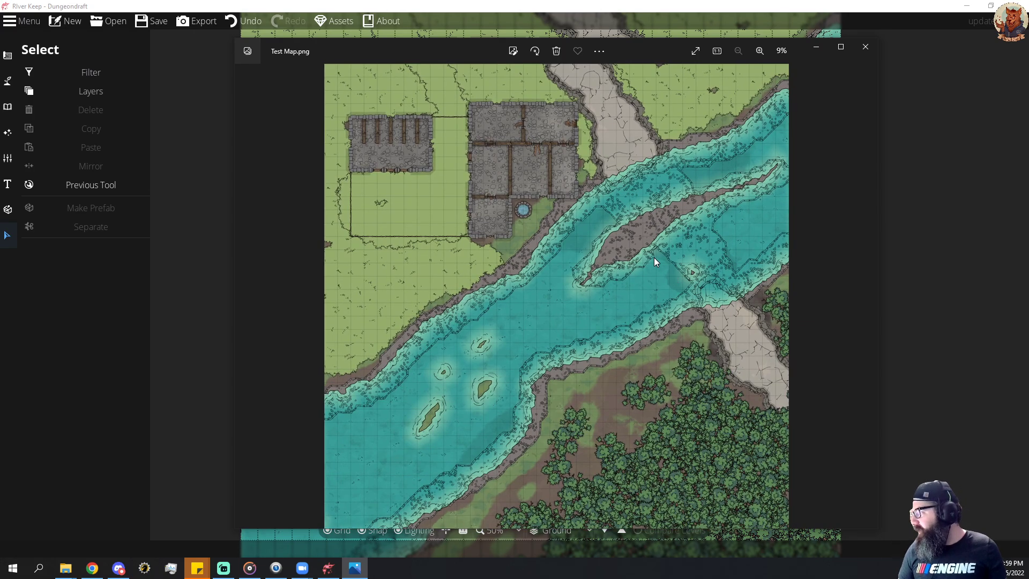
click(866, 47)
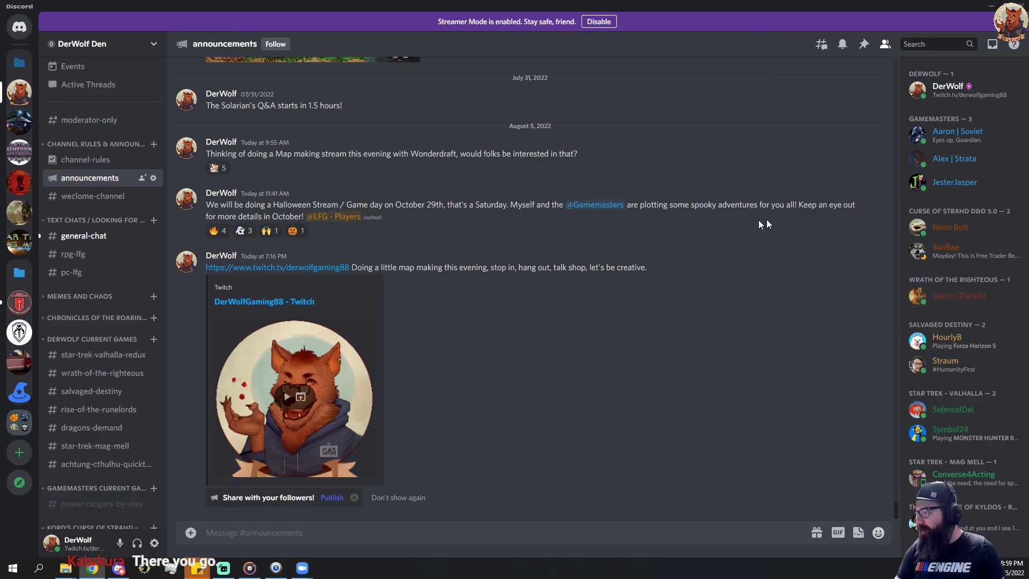
Switch to Discord and add a laughing reaction to the latest general-chat message about converting a d100 game.
click(985, 10)
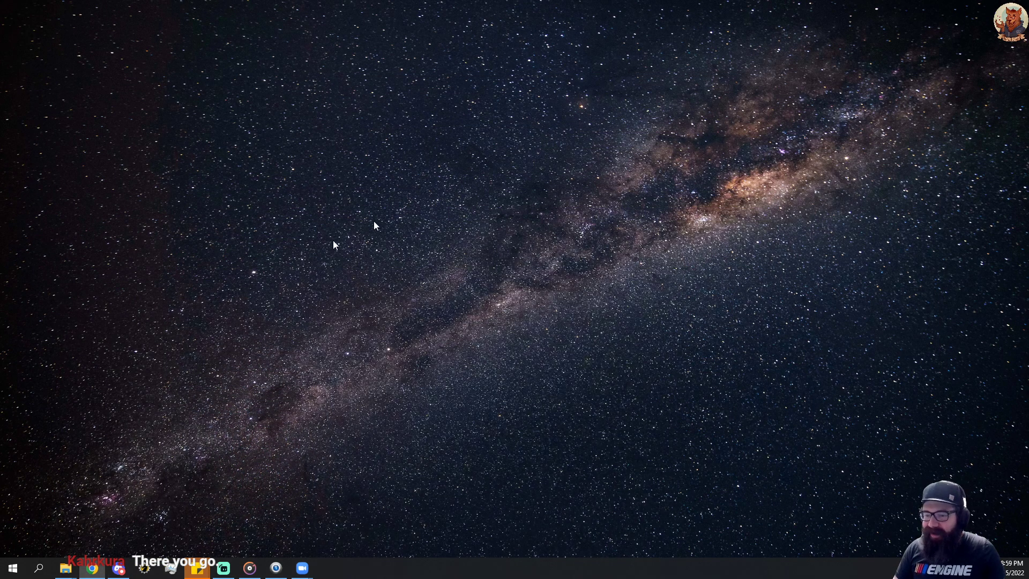
click(118, 569)
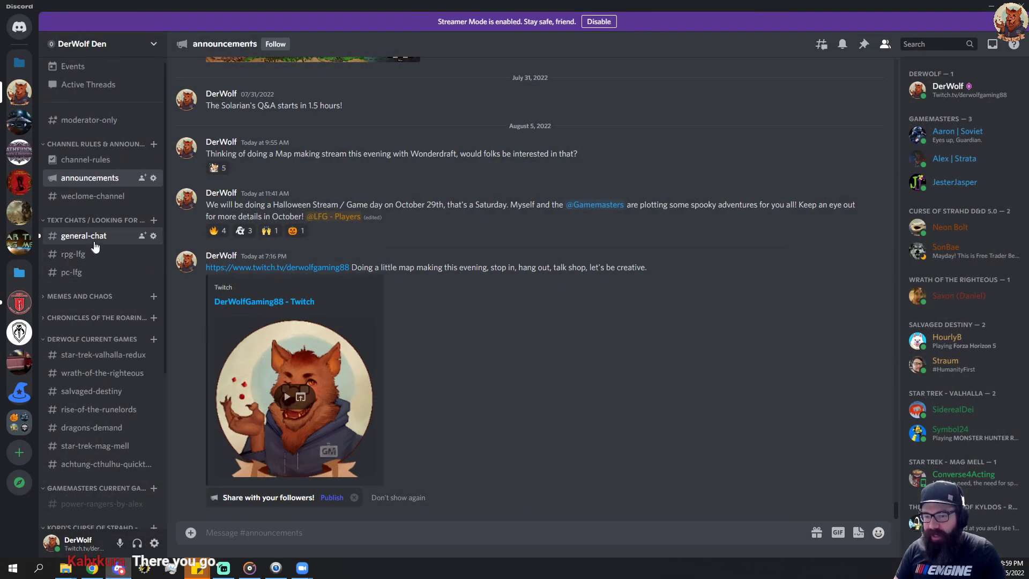
click(97, 237)
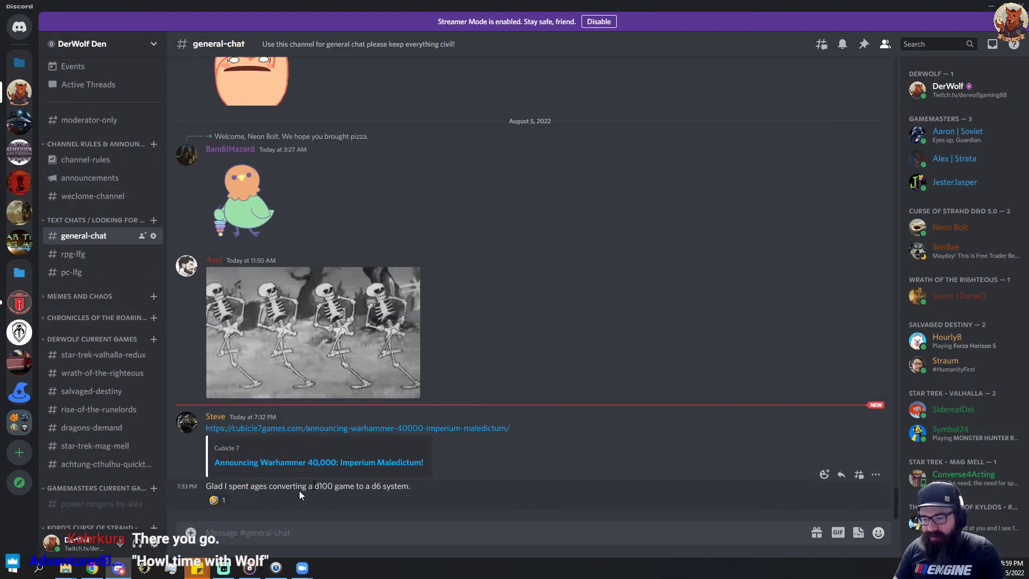
click(215, 501)
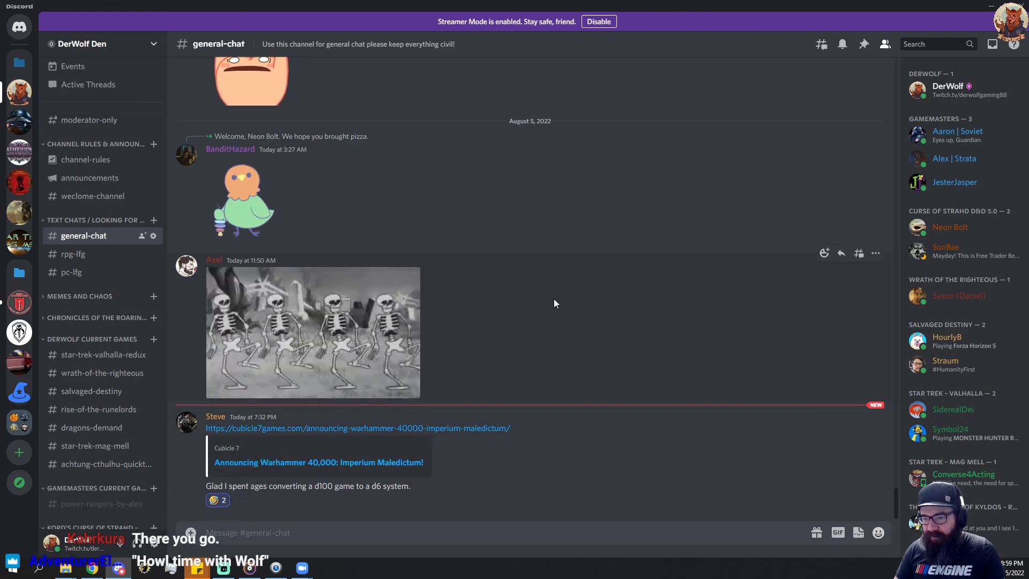
click(991, 6)
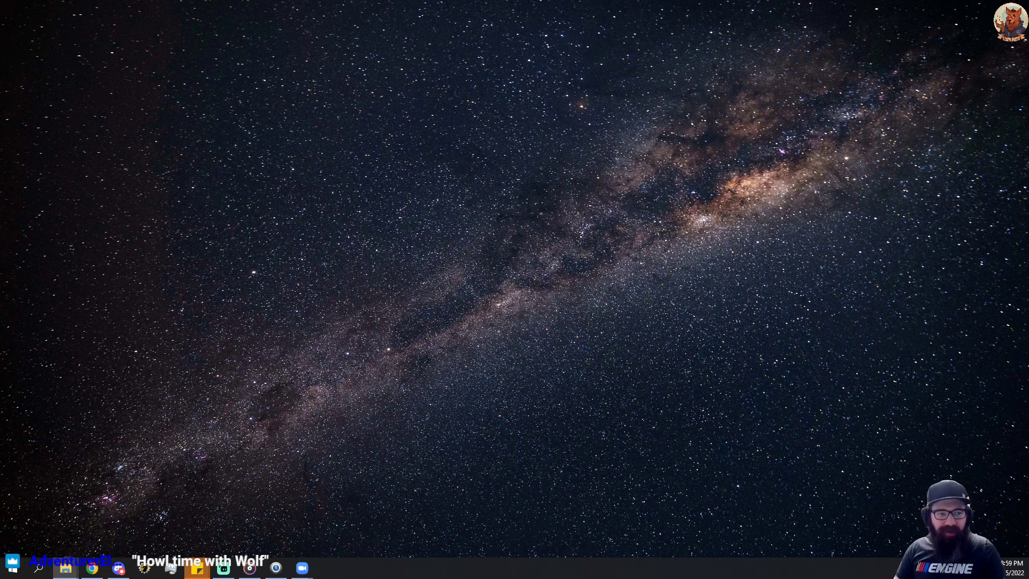
Bring the Test Map image onto the desktop for a quick preview and delete it from there.
drag(0, 218, 367, 223)
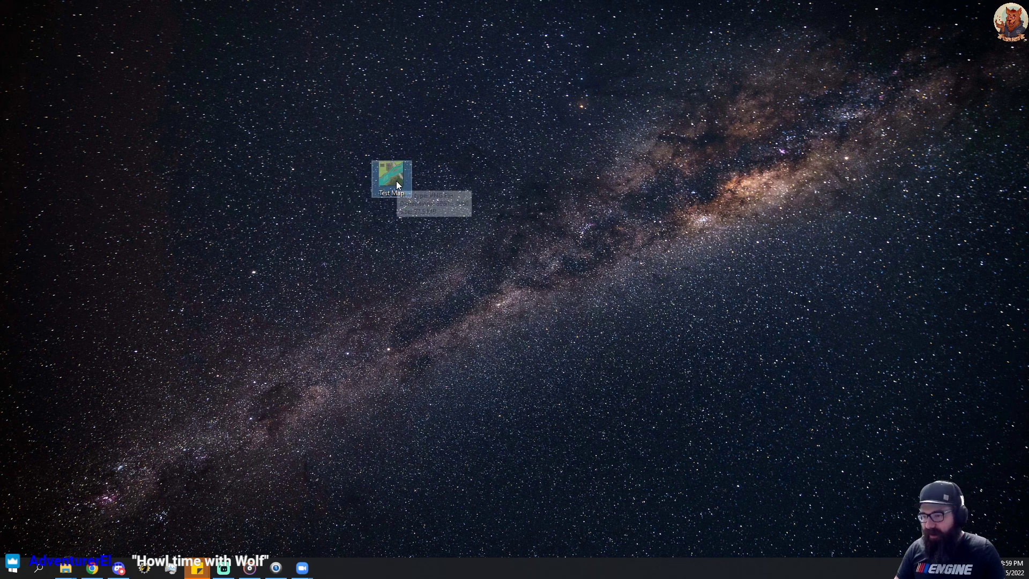
double_click(381, 179)
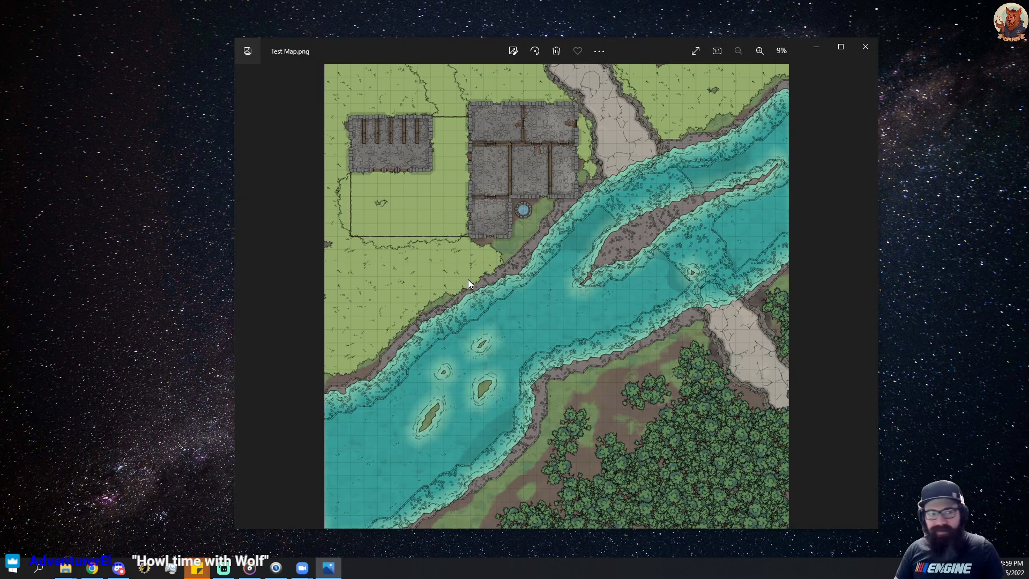
click(860, 48)
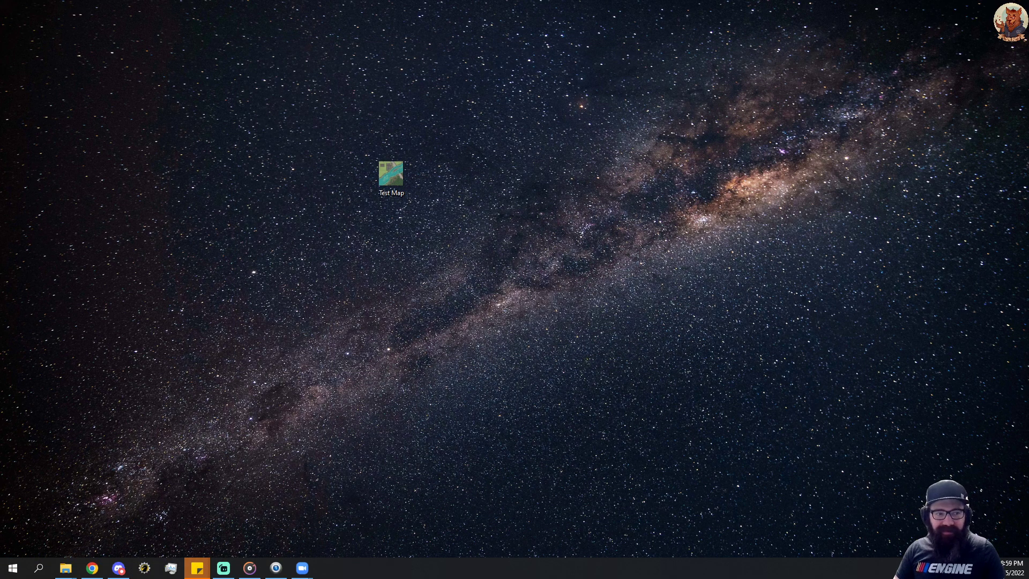
key(Delete)
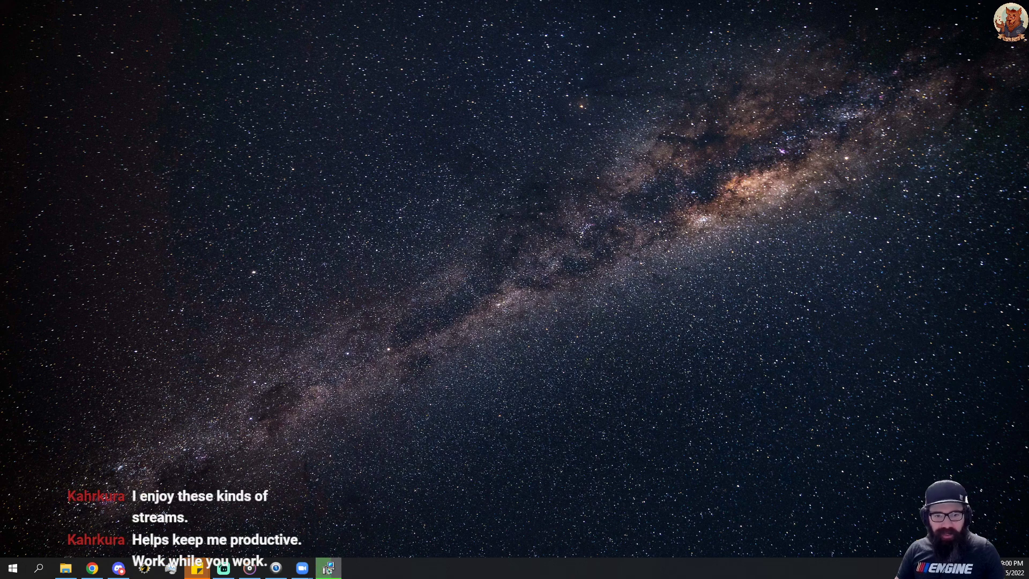
Finish the Dungeondraft 1.0.4.2 setup with launching enabled, and open the River Keep map from the Battle Maps folder.
click(328, 569)
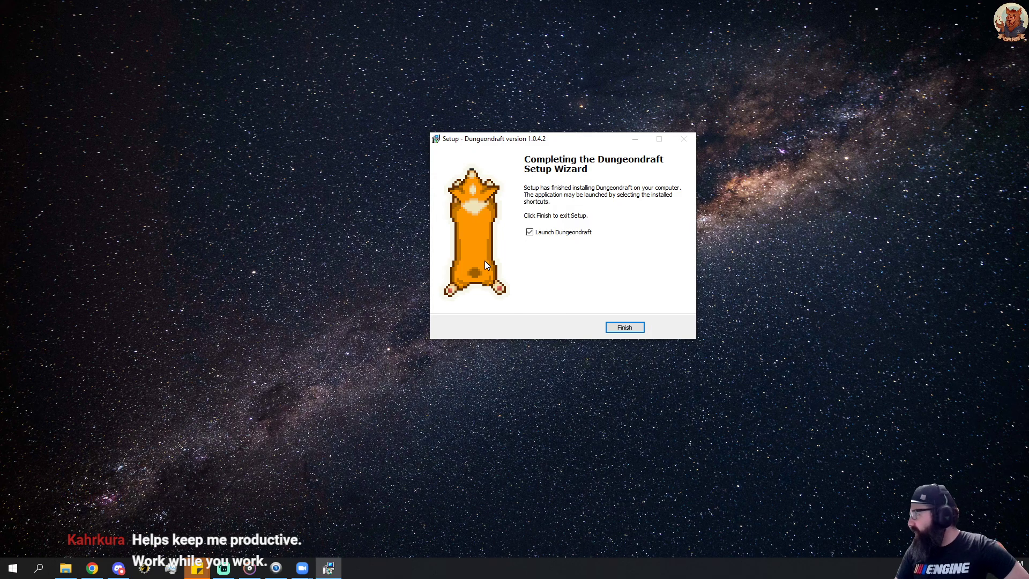
click(625, 327)
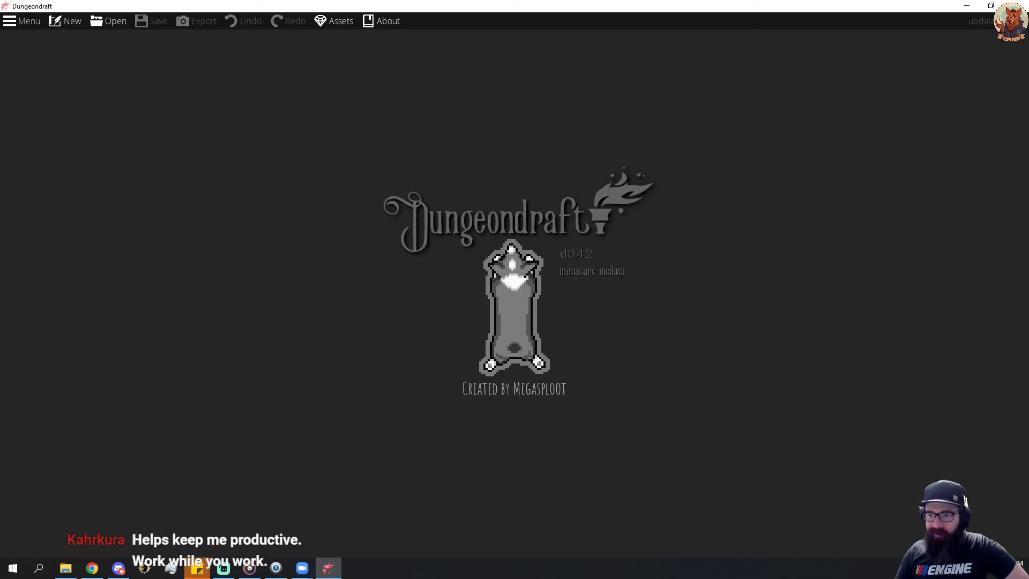
click(109, 24)
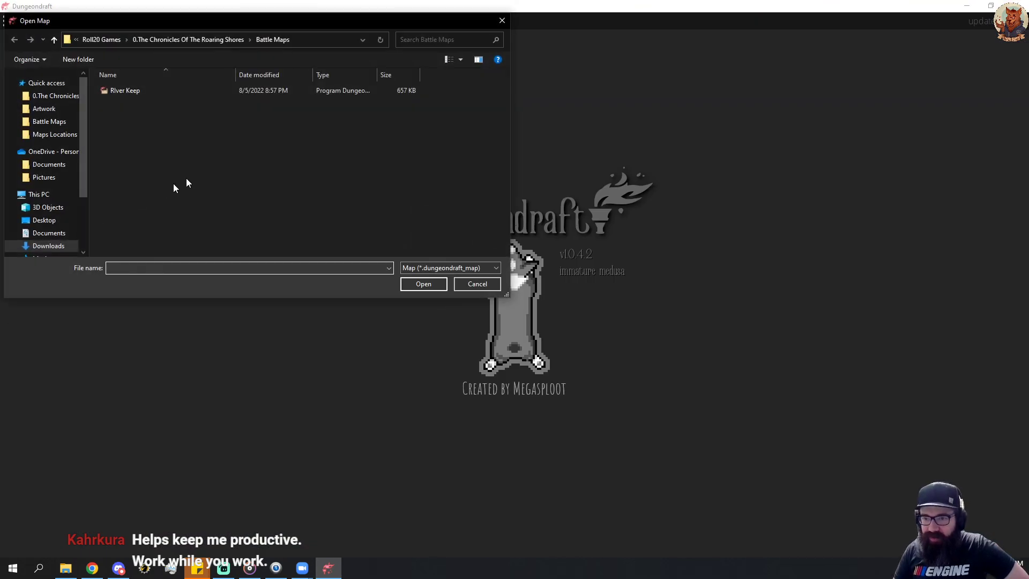
double_click(136, 91)
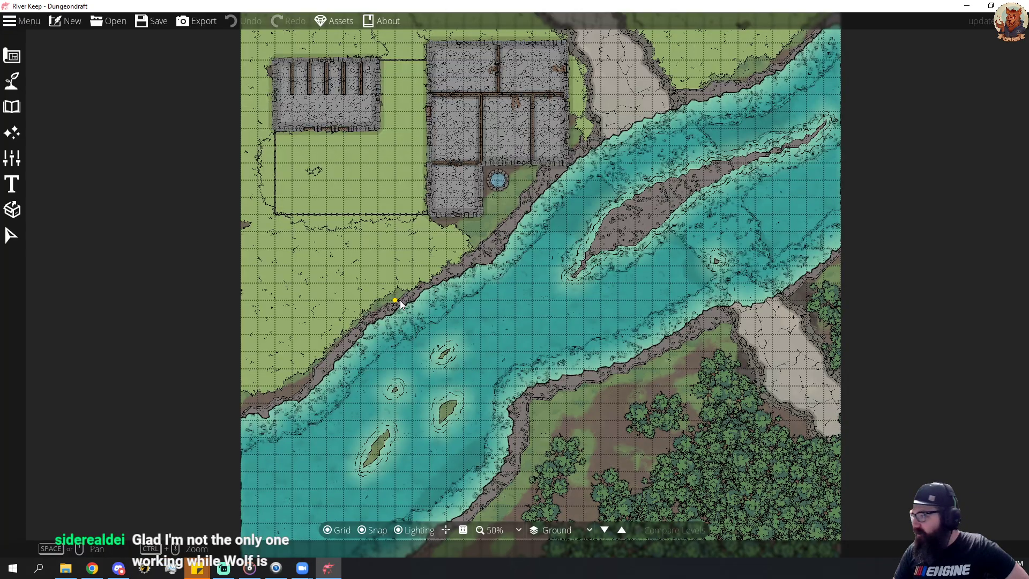
Bring up the Dungeondraft terrain tools and put the Discord window away.
click(12, 81)
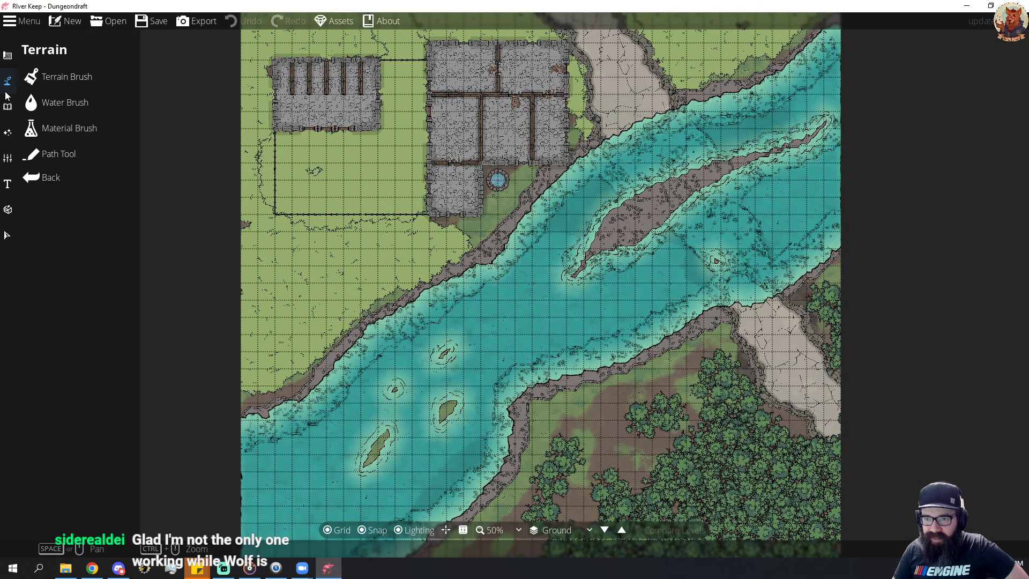
key(alt+Tab)
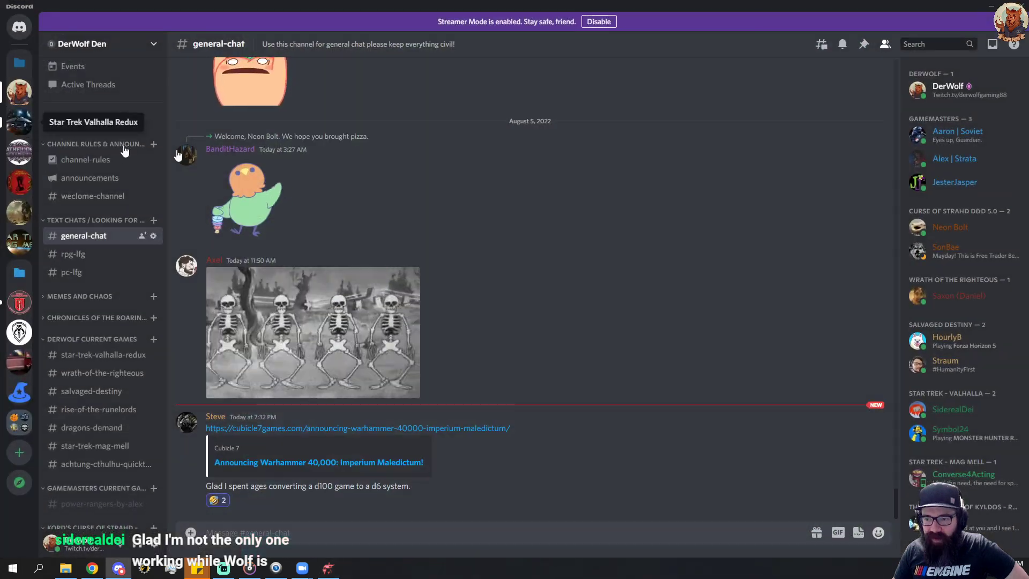
click(990, 10)
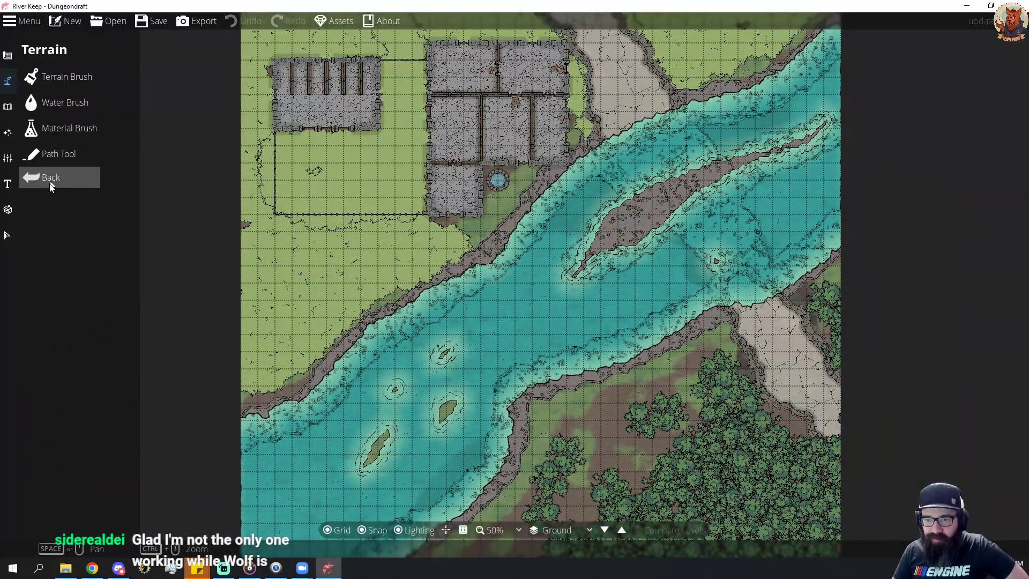
click(65, 101)
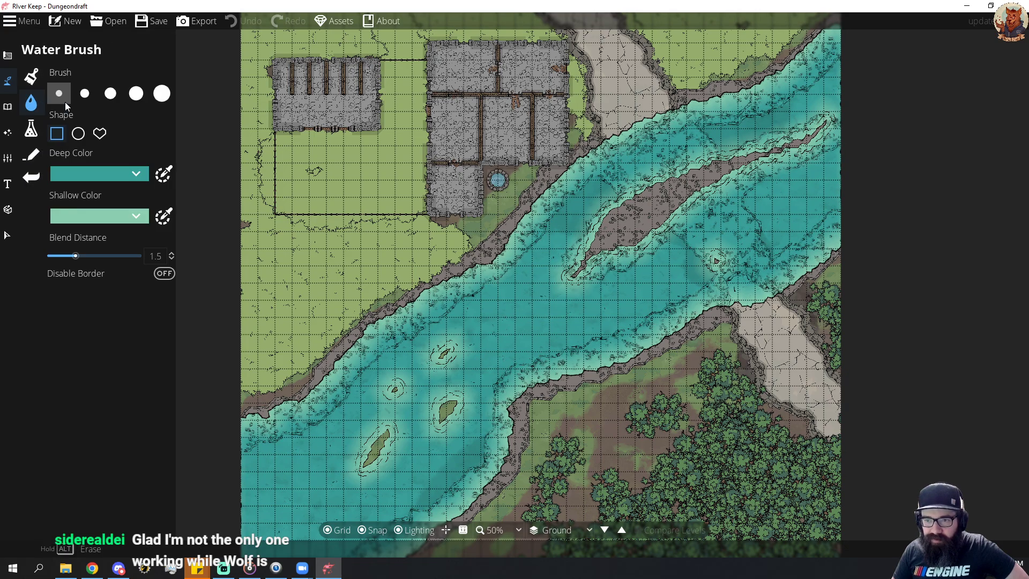
click(4, 83)
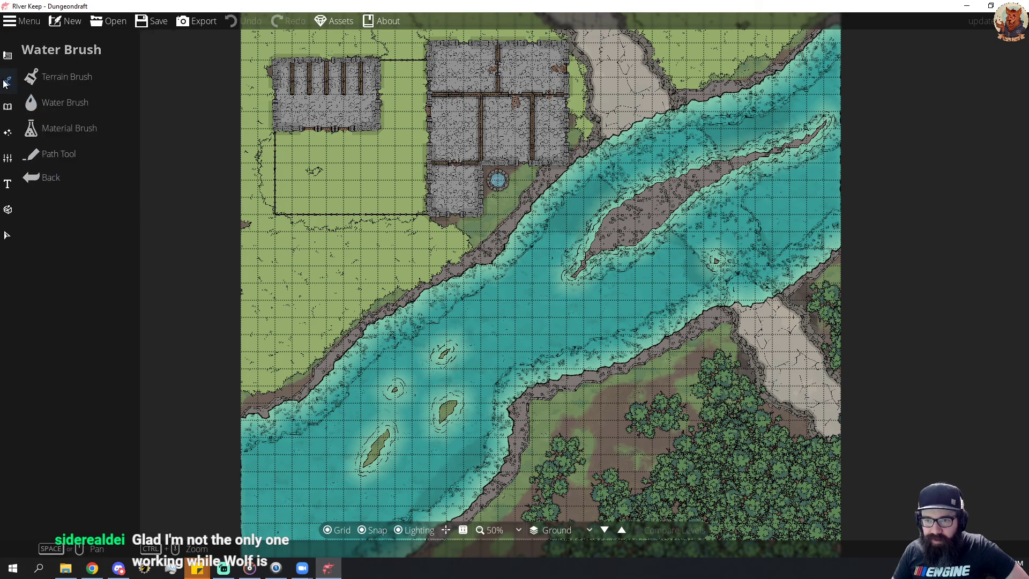
click(75, 128)
click(9, 234)
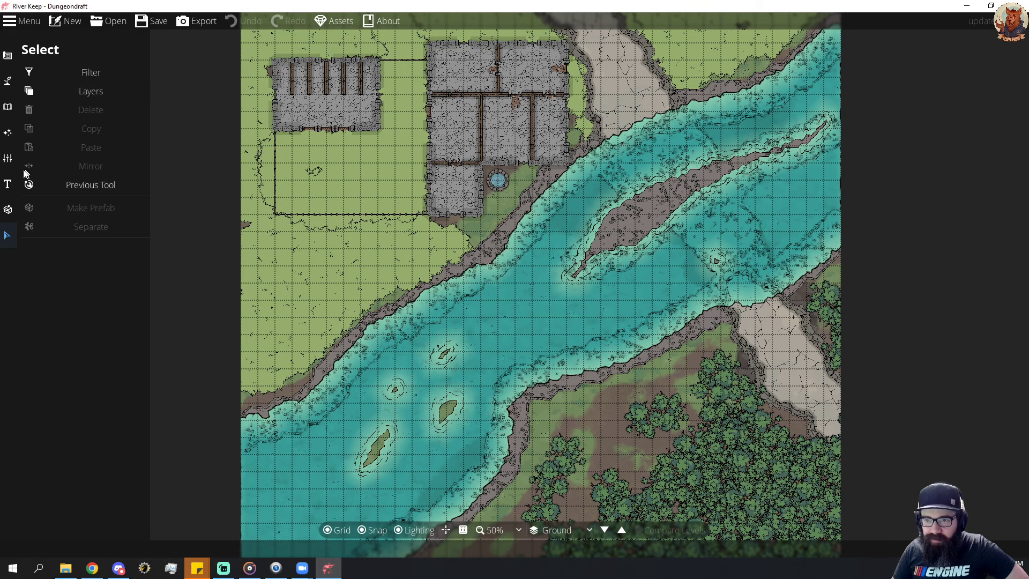
click(7, 88)
click(63, 153)
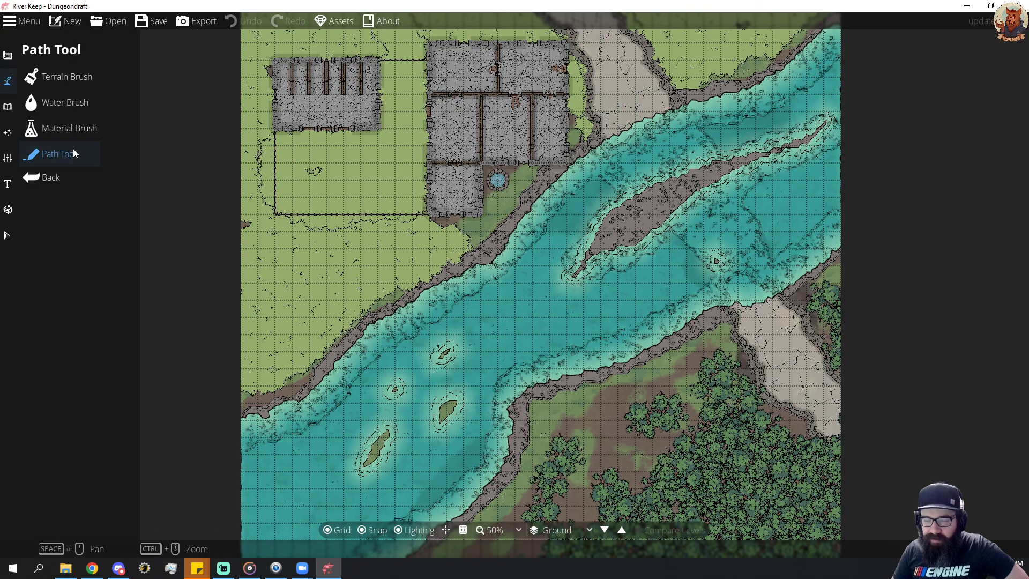
drag(631, 134, 615, 206)
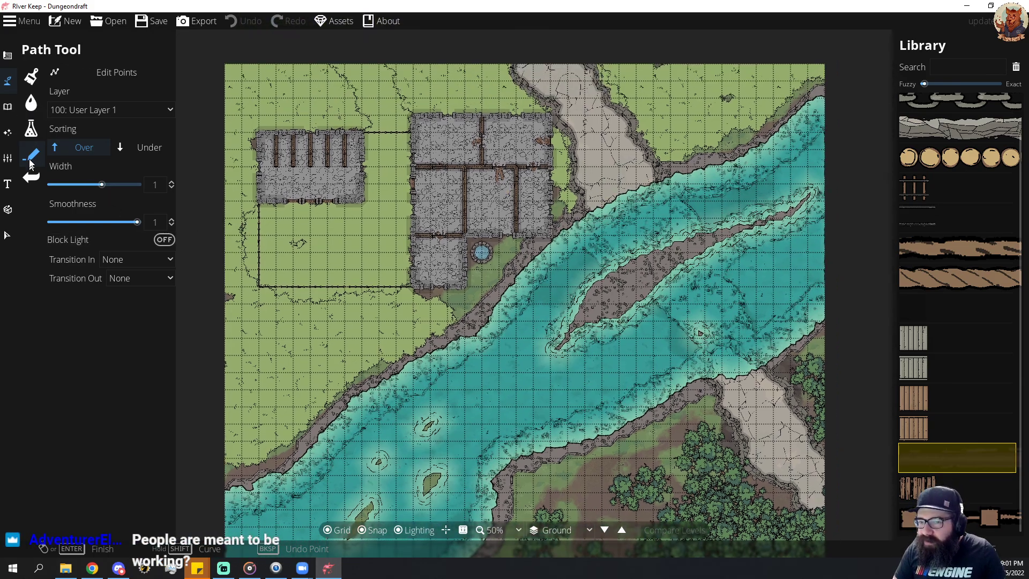
Try the Material Brush on the northern road, test an orange-edged material on the grass by the northwestern riverbank, and undo the test stroke.
click(31, 128)
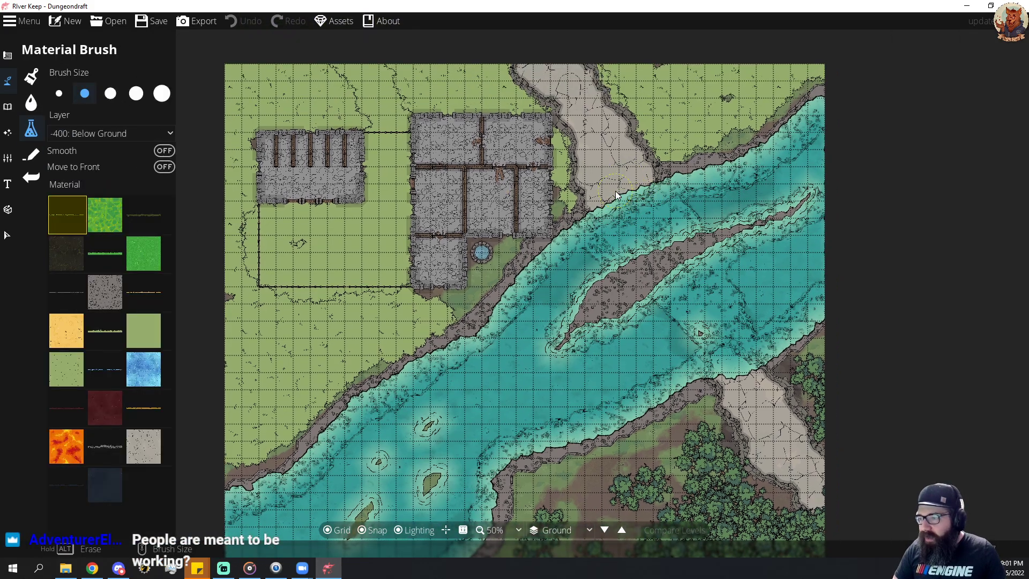
drag(615, 191, 601, 177)
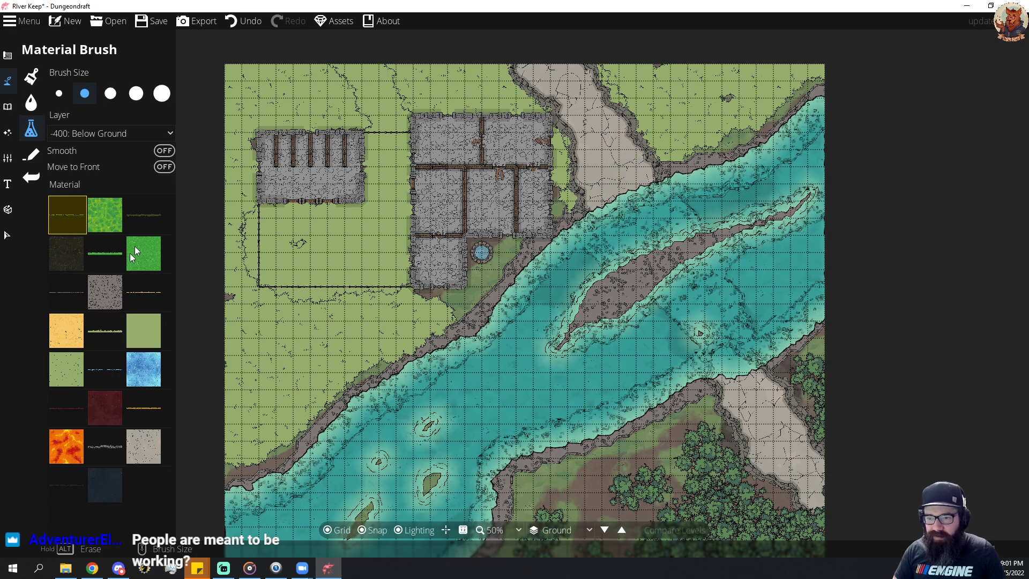
click(137, 291)
drag(308, 351, 340, 338)
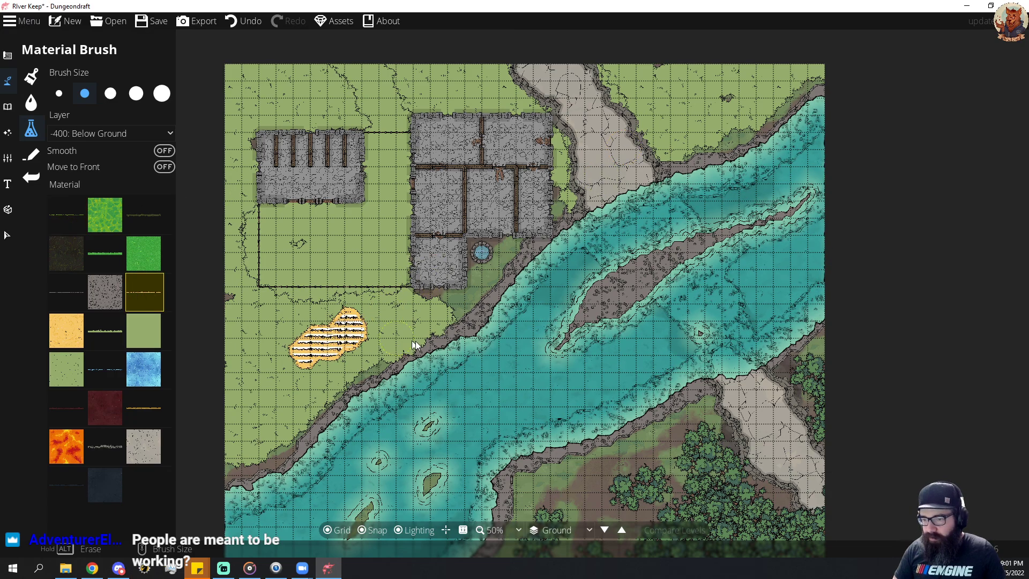
key(ctrl+z)
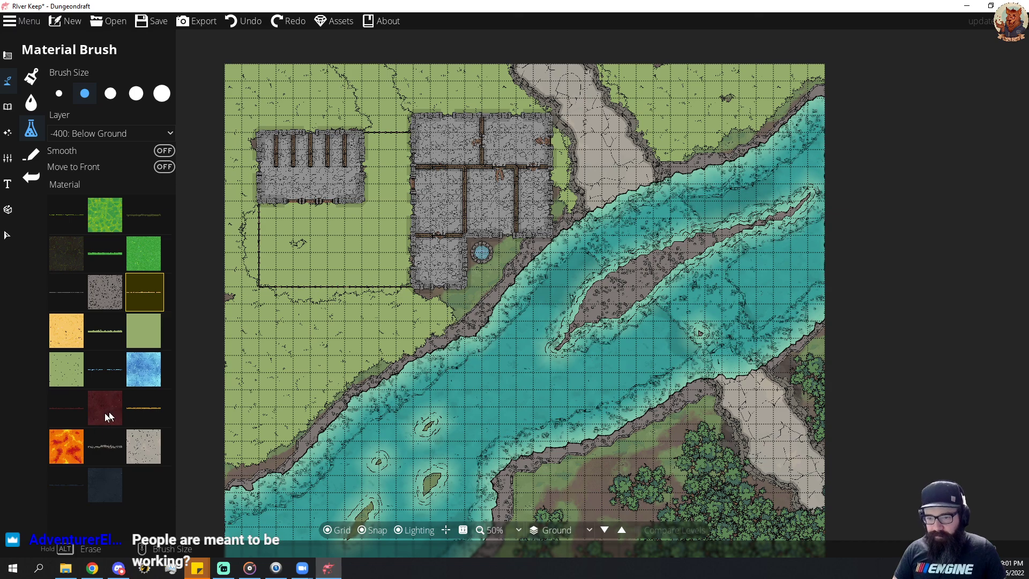
Test the other edge-line materials with strokes on the grass along the northwestern riverbank, undoing each one.
click(105, 253)
mouse_move(332, 398)
mouse_down()
mouse_move(358, 389)
mouse_move(387, 328)
mouse_up()
key(ctrl+z)
mouse_move(272, 367)
mouse_down()
mouse_move(368, 327)
mouse_move(354, 346)
mouse_move(376, 324)
mouse_move(434, 322)
mouse_move(268, 401)
mouse_move(241, 434)
mouse_move(311, 387)
mouse_move(257, 444)
mouse_up()
key(ctrl+z)
click(95, 290)
click(105, 334)
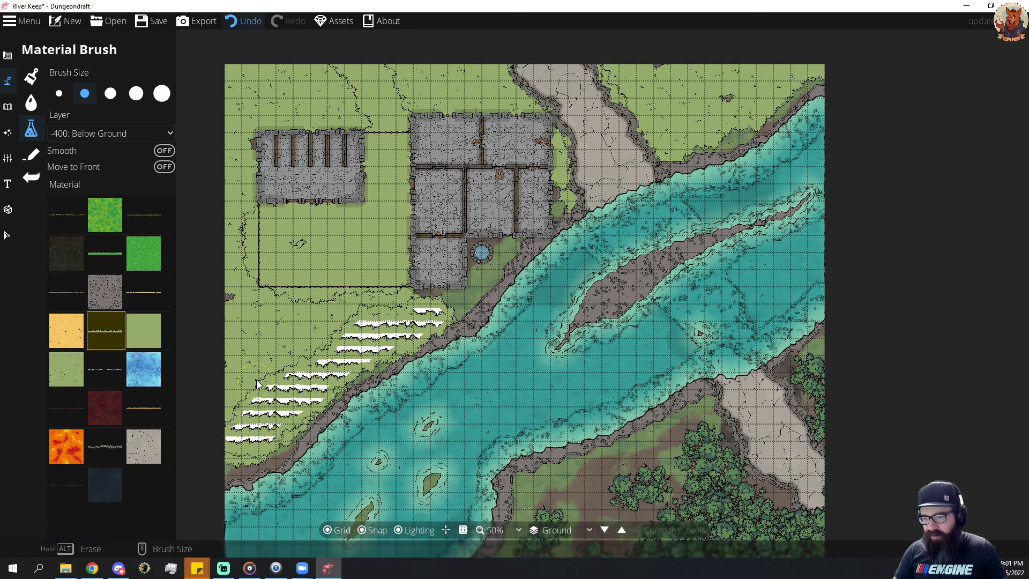
key(ctrl+z)
click(110, 442)
mouse_move(290, 391)
mouse_down()
mouse_move(439, 324)
mouse_move(255, 414)
mouse_up()
key(ctrl+z)
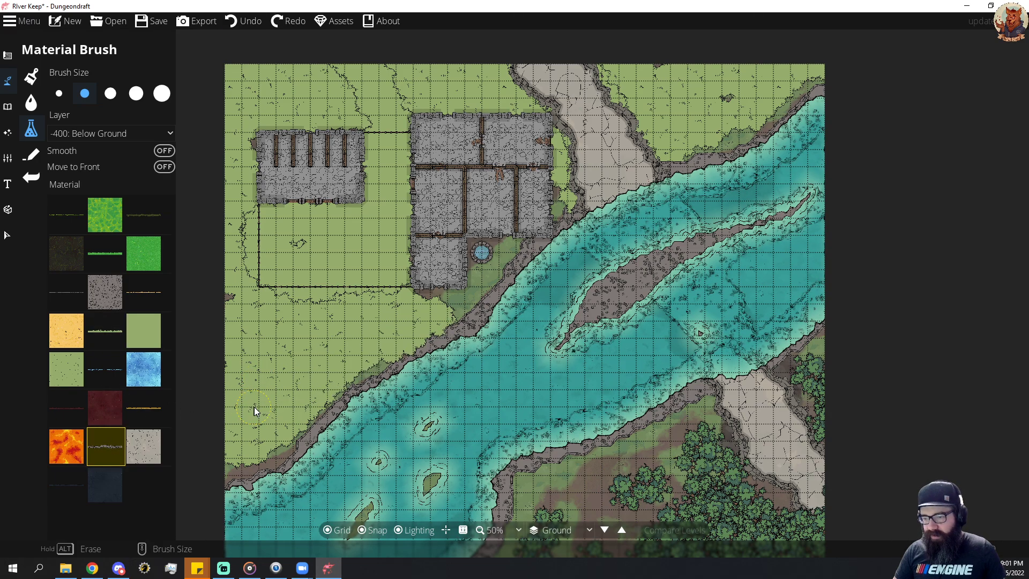
Set the Material Brush layer to -100: Below Water and paint the yellow sand material over the whole northern road.
click(56, 336)
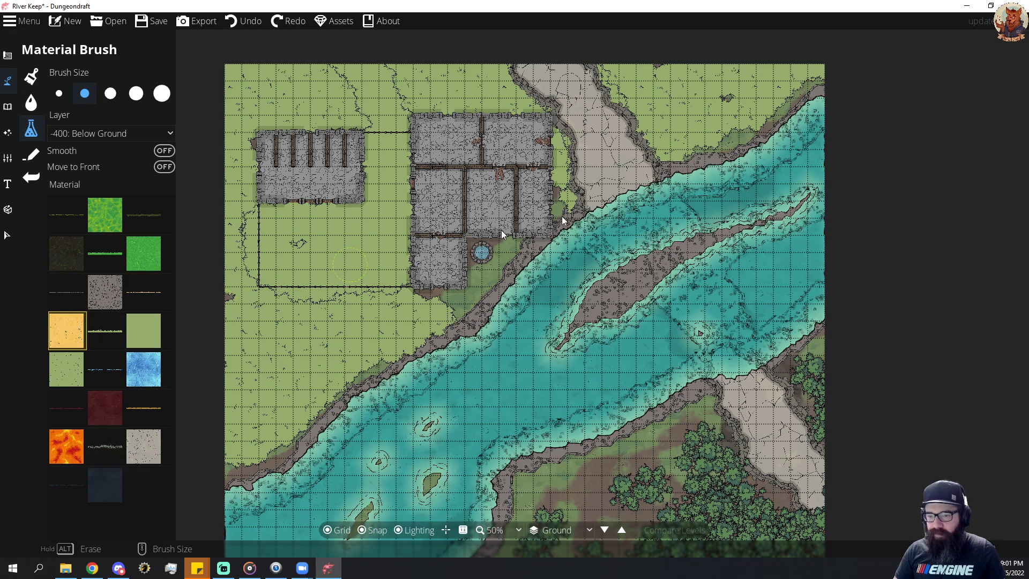
click(606, 158)
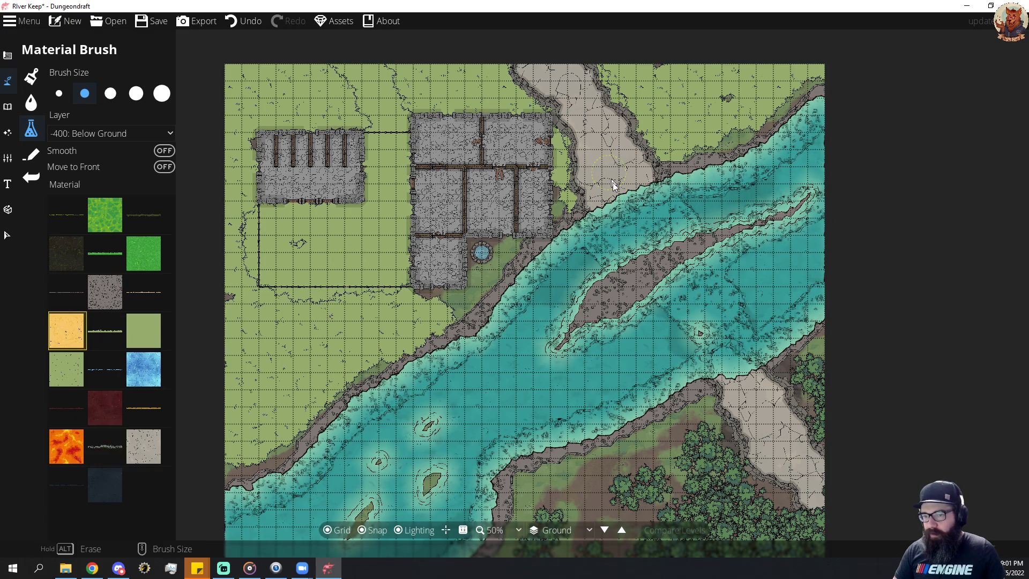
click(118, 133)
click(97, 213)
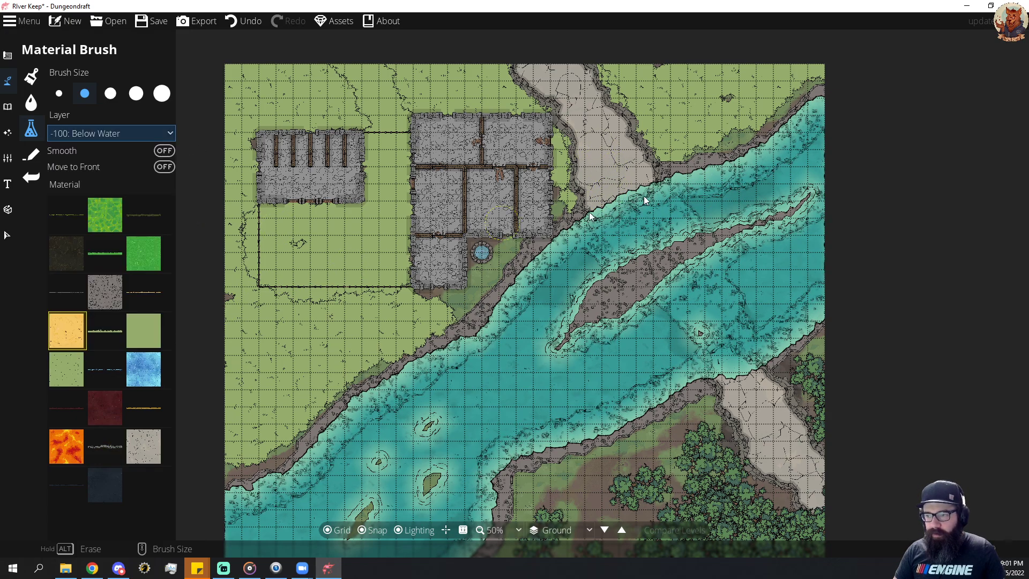
mouse_move(597, 176)
mouse_down()
mouse_move(599, 199)
mouse_move(590, 191)
mouse_move(574, 206)
mouse_move(581, 153)
mouse_move(561, 105)
mouse_move(532, 75)
mouse_move(591, 72)
mouse_move(650, 156)
mouse_move(613, 172)
mouse_move(586, 114)
mouse_up()
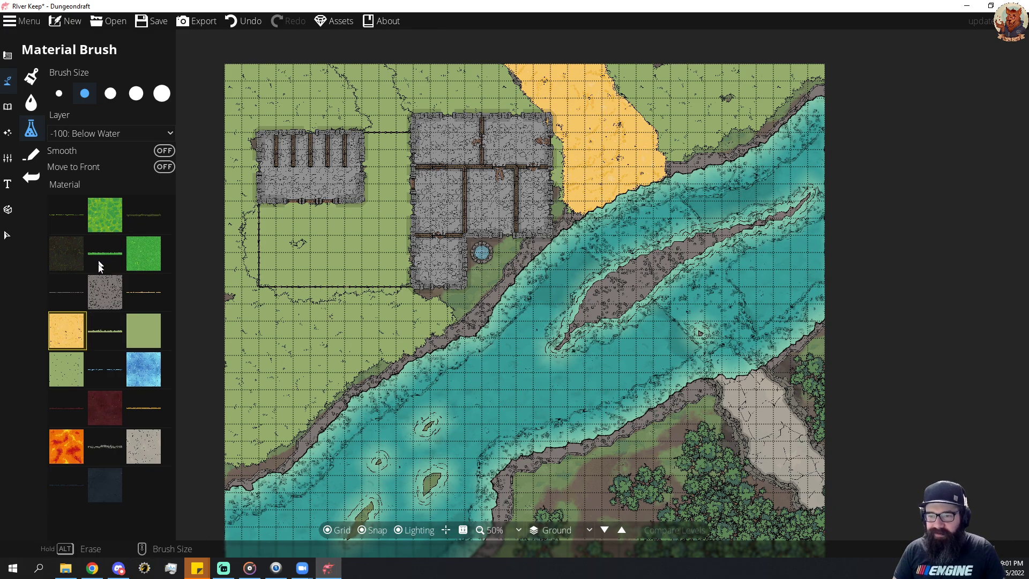
Try painting the dark soil material over the sandy northern road, and undo the strokes.
click(59, 250)
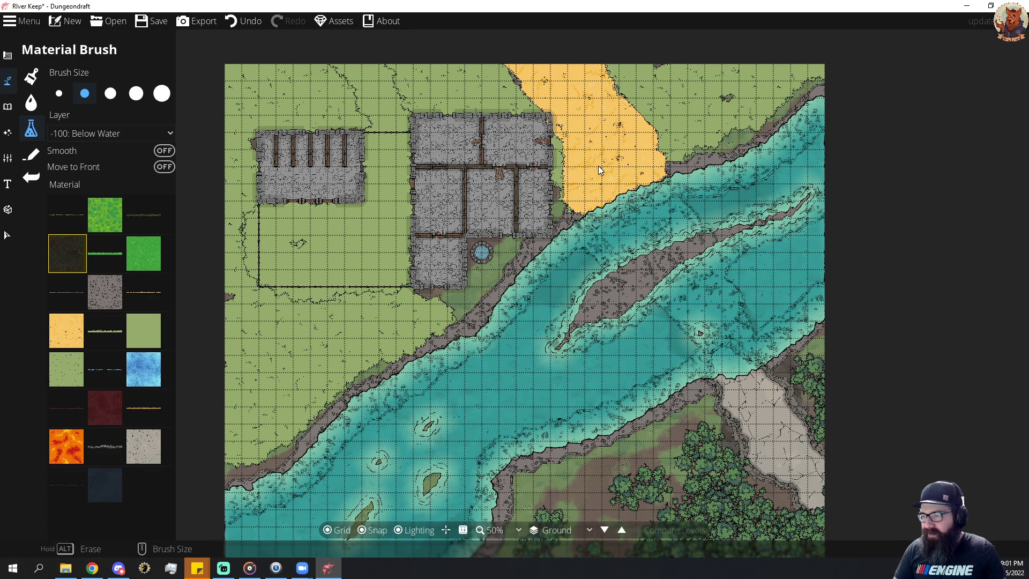
mouse_move(598, 165)
mouse_down()
mouse_move(597, 136)
mouse_move(564, 86)
mouse_move(512, 58)
mouse_move(618, 96)
mouse_move(609, 113)
mouse_move(629, 162)
mouse_up()
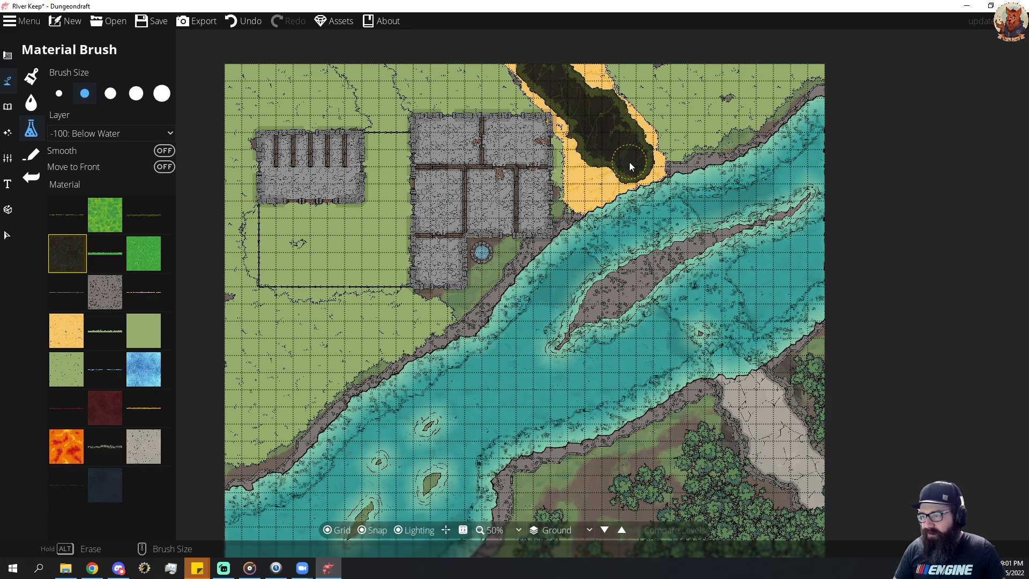
key(ctrl+z)
key(ctrl+z)
key(ctrl+z)
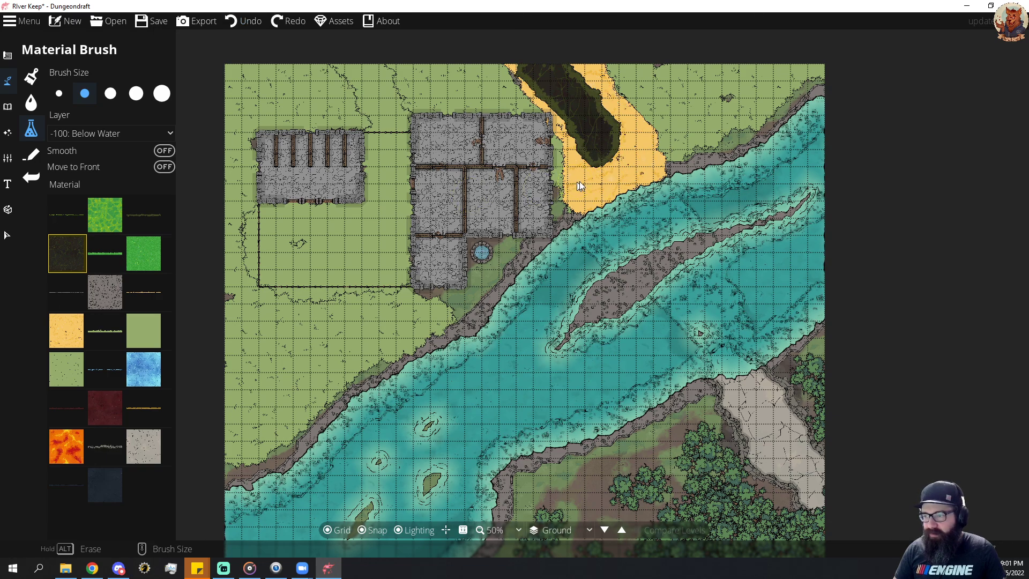
mouse_move(577, 118)
mouse_down()
mouse_move(609, 143)
mouse_move(613, 170)
mouse_move(587, 188)
mouse_move(599, 174)
mouse_up()
key(ctrl+z)
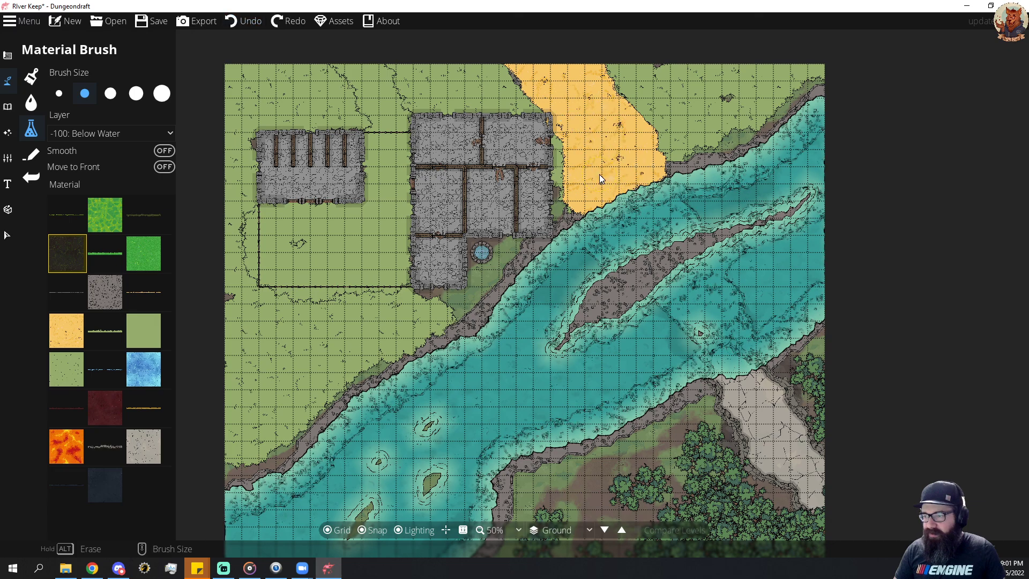
Paint the speckled light green grass material over the northern road and the southeastern road.
click(59, 368)
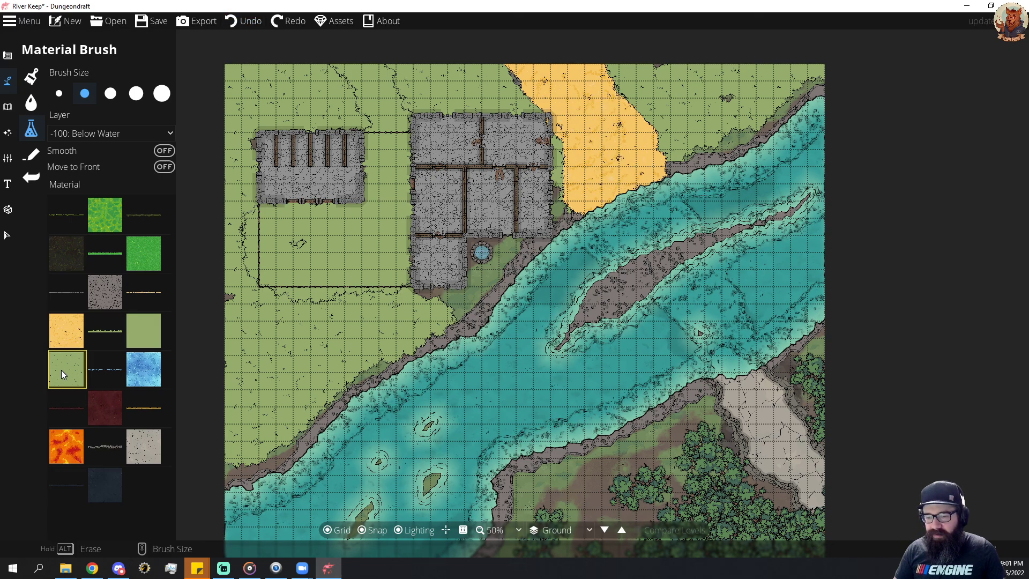
mouse_move(595, 198)
mouse_down()
mouse_move(660, 157)
mouse_move(656, 123)
mouse_move(643, 111)
mouse_move(601, 147)
mouse_move(595, 118)
mouse_move(567, 132)
mouse_move(603, 77)
mouse_move(546, 48)
mouse_move(498, 59)
mouse_move(530, 82)
mouse_move(592, 92)
mouse_move(527, 103)
mouse_move(586, 104)
mouse_up()
mouse_move(694, 423)
mouse_down()
mouse_move(759, 393)
mouse_move(707, 393)
mouse_move(803, 407)
mouse_move(764, 422)
mouse_move(810, 462)
mouse_move(809, 493)
mouse_move(821, 497)
mouse_move(750, 458)
mouse_move(781, 443)
mouse_move(766, 449)
mouse_move(729, 396)
mouse_move(742, 402)
mouse_move(763, 388)
mouse_move(776, 400)
mouse_move(821, 505)
mouse_move(766, 469)
mouse_move(746, 423)
mouse_move(825, 492)
mouse_up()
key(ctrl+z)
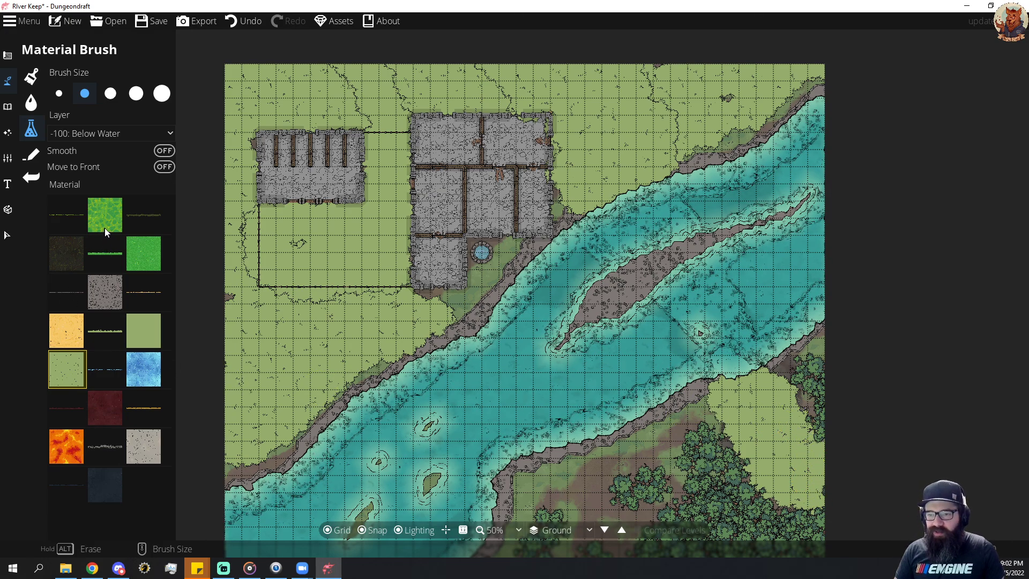
Try the speckled grey-brown stone material on the 700: Above Walls layer with a dab at the southern riverbank, and undo it.
click(108, 289)
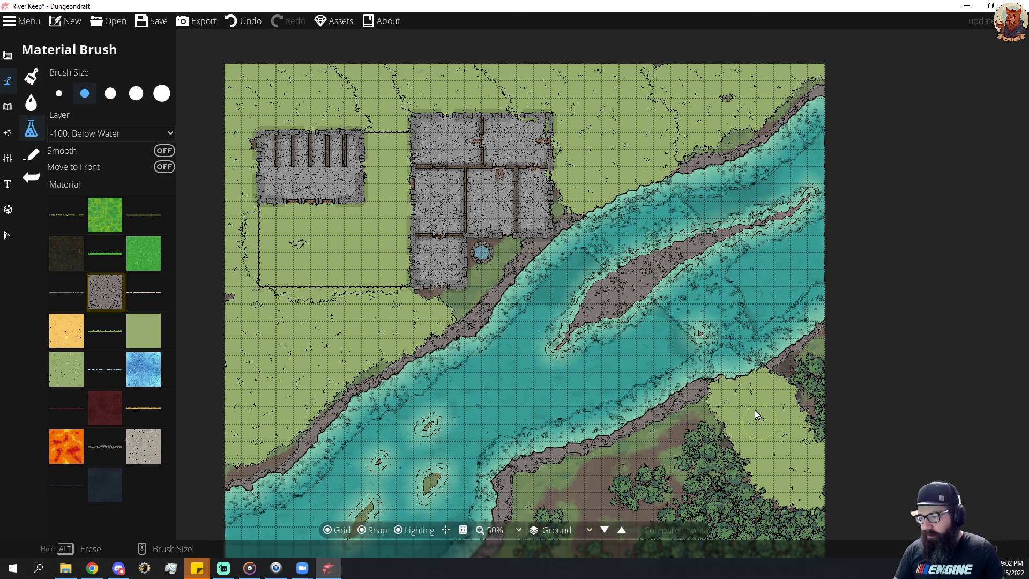
click(86, 134)
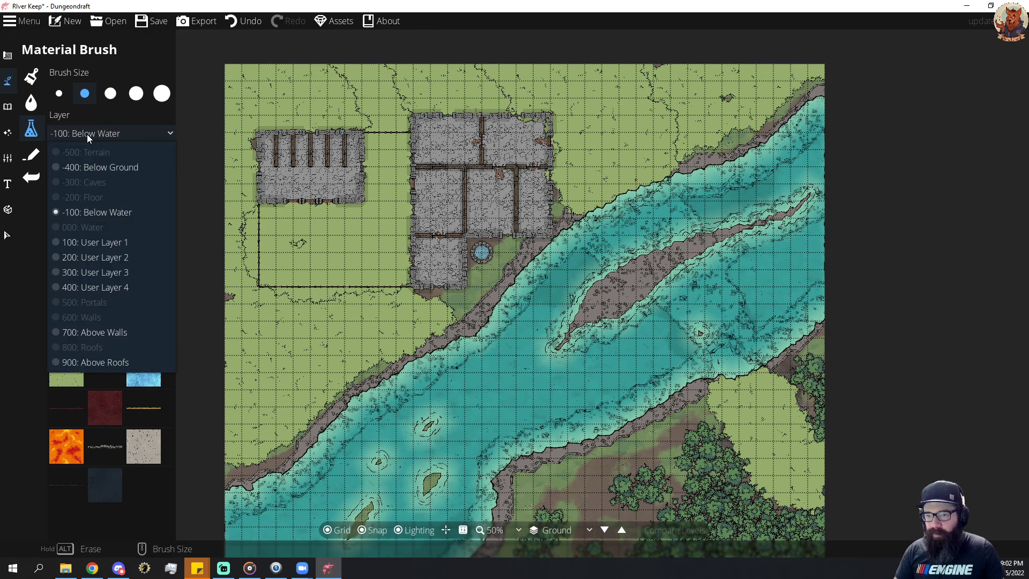
click(124, 329)
key(ctrl+z)
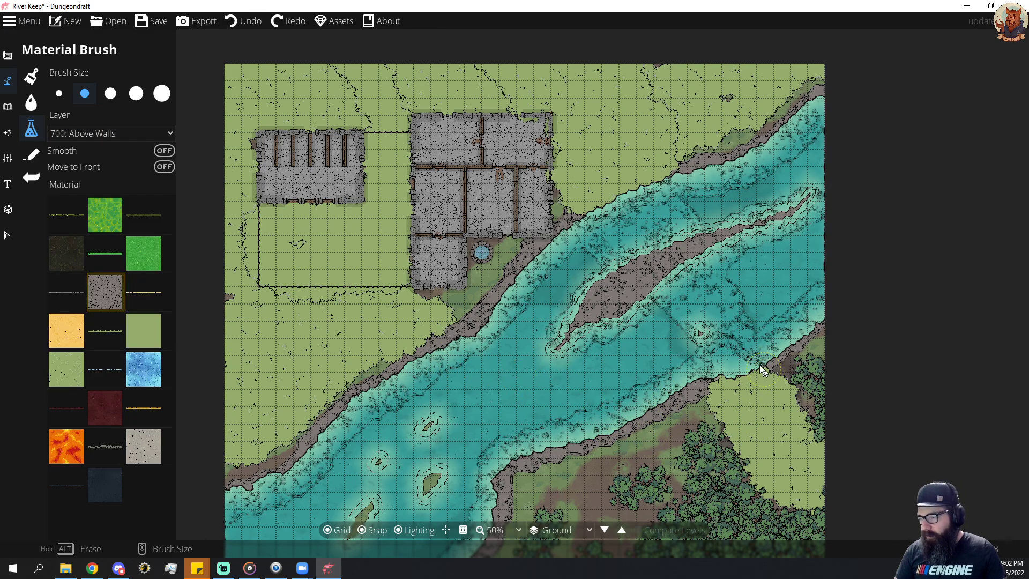
click(722, 366)
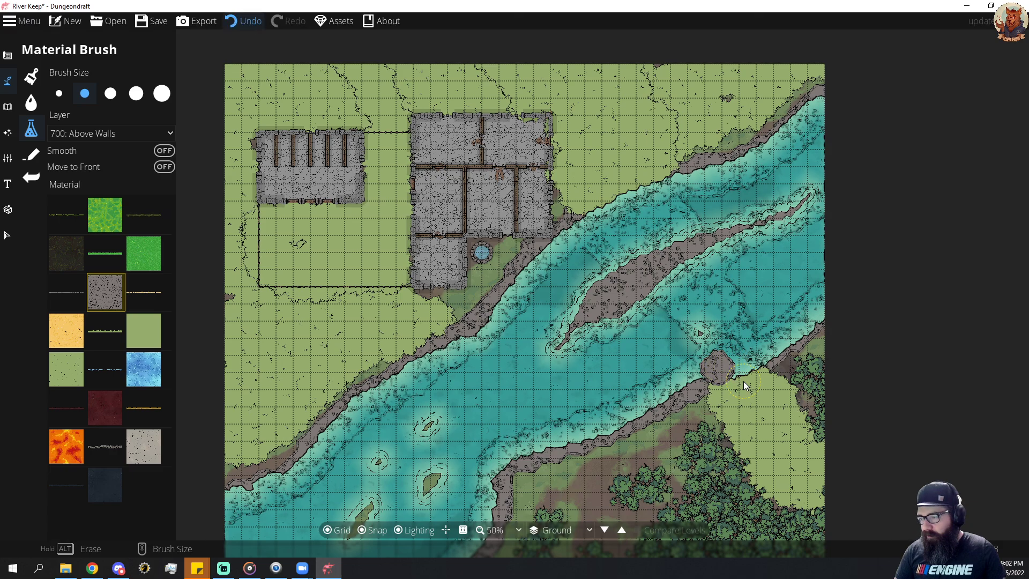
key(ctrl+z)
Return to the -100: Below Water layer and brush the grey-brown stone in the river at the long island's southwestern tip and near the southeastern bank.
click(89, 134)
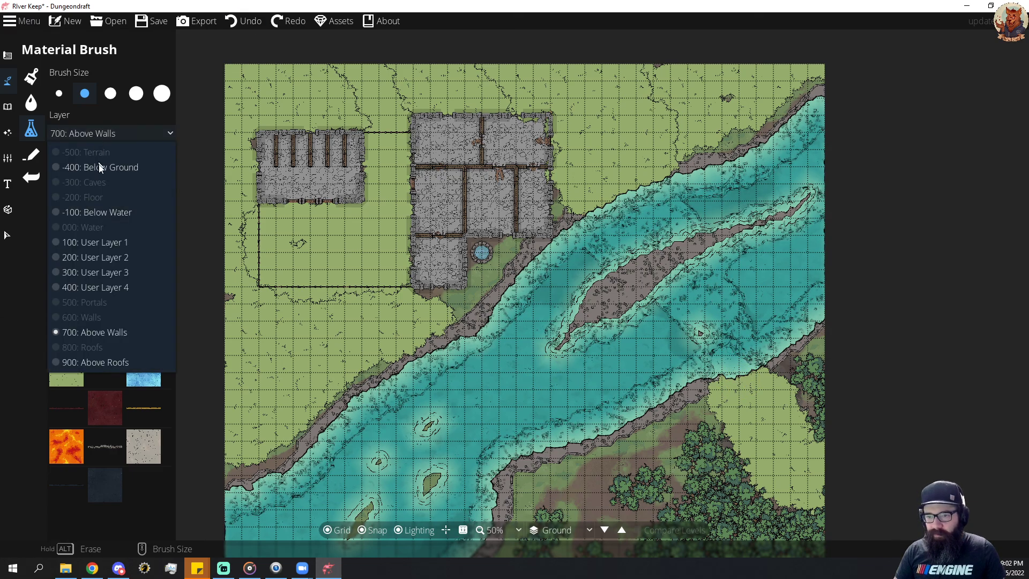
click(105, 214)
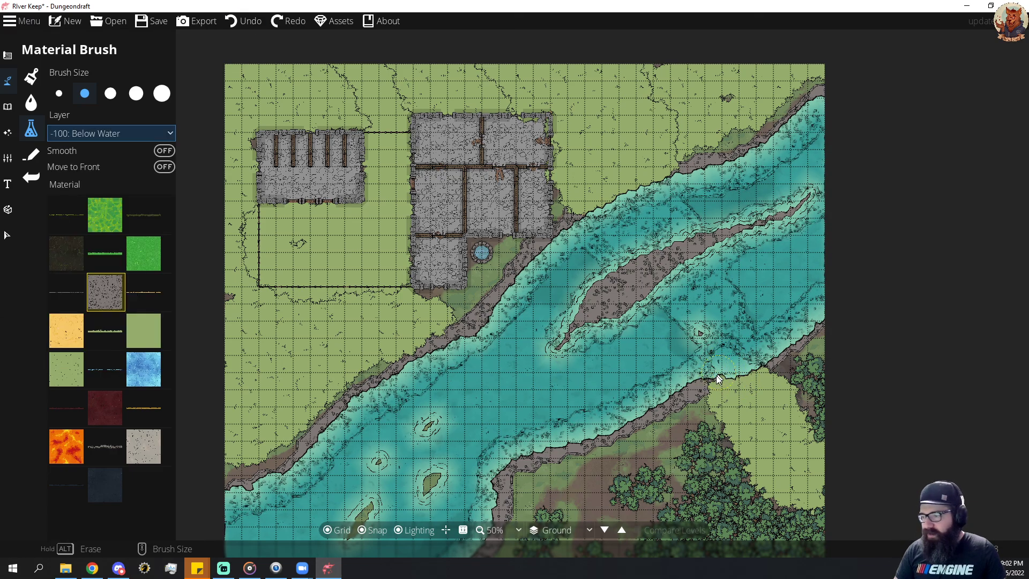
click(85, 133)
click(727, 364)
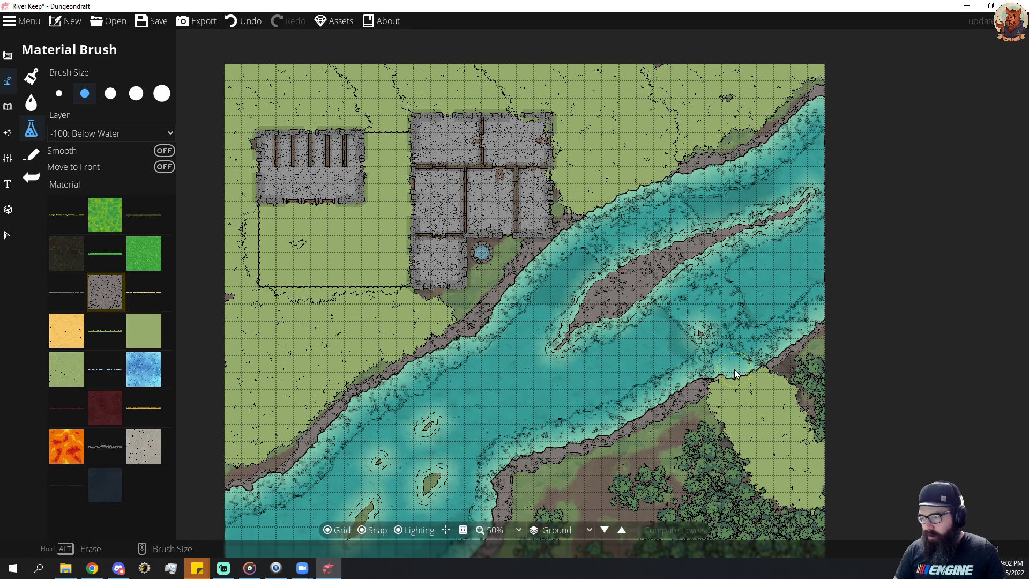
mouse_move(527, 364)
mouse_down()
mouse_move(555, 361)
mouse_move(535, 371)
mouse_move(557, 346)
mouse_up()
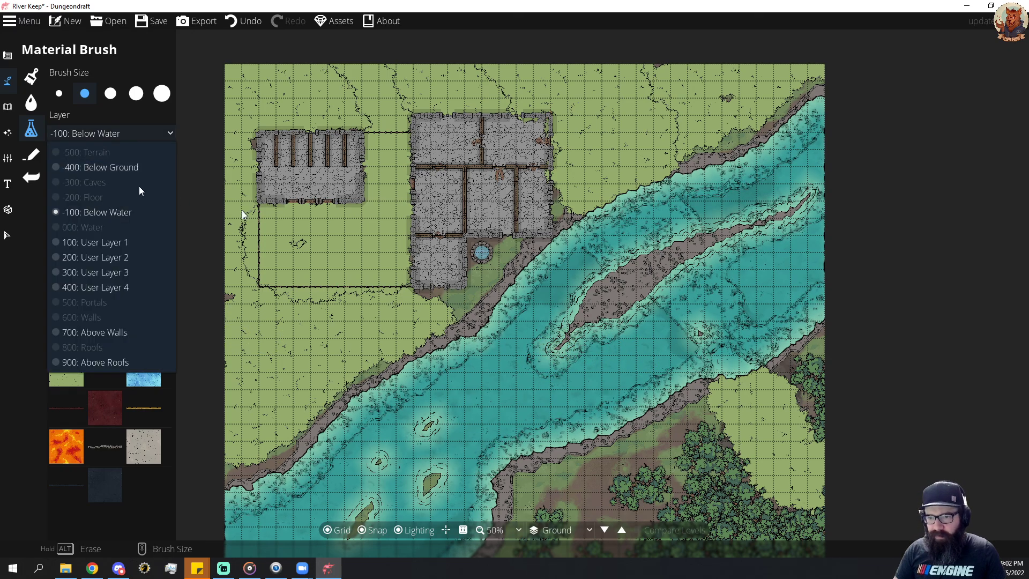
click(742, 361)
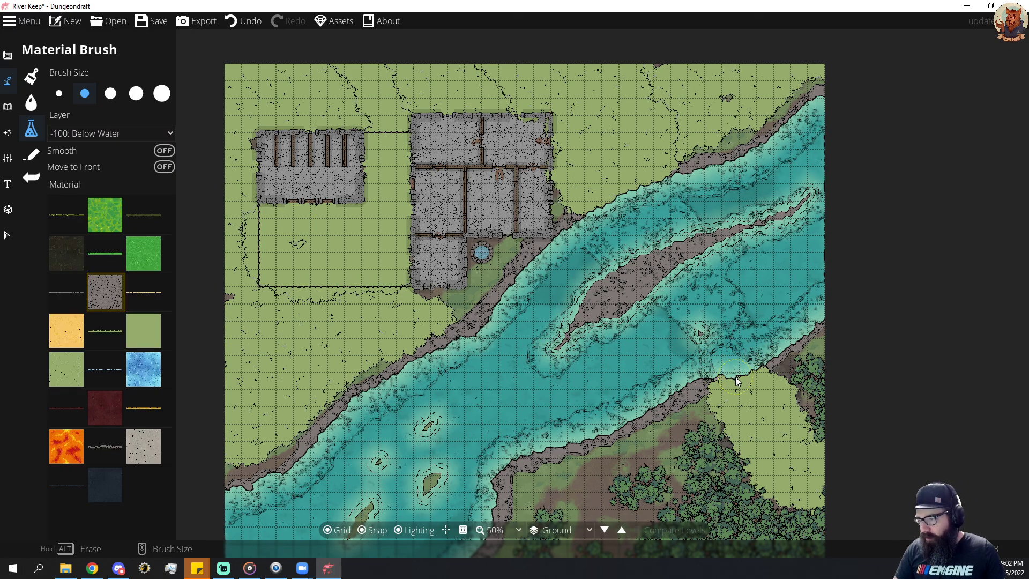
mouse_move(714, 339)
mouse_down()
mouse_move(703, 325)
mouse_move(724, 315)
mouse_up()
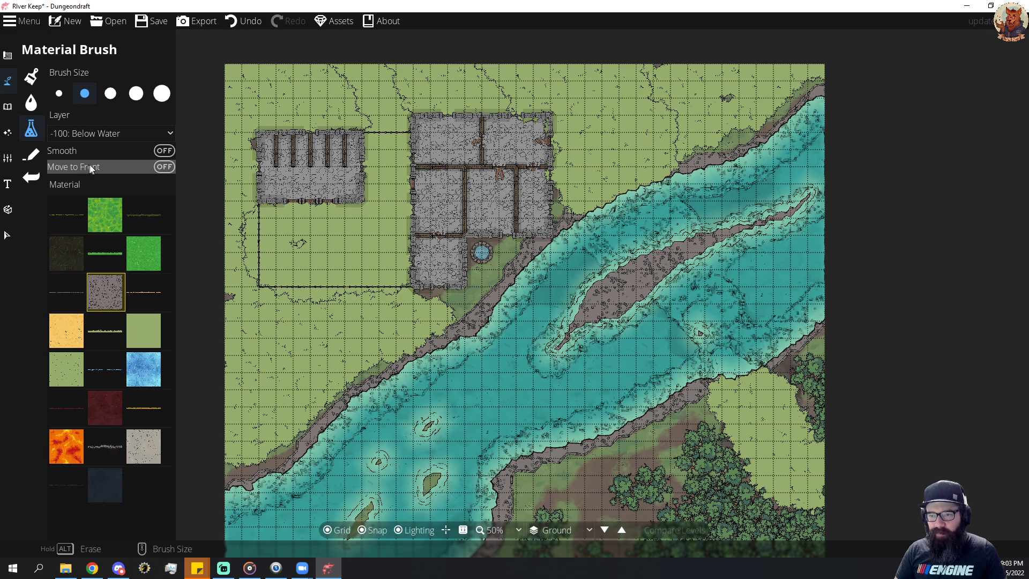
Turn on Move to Front and paint the grey-brown stone along the northern riverbank and over the grass-covered southeastern road, undoing the stray dab.
click(164, 168)
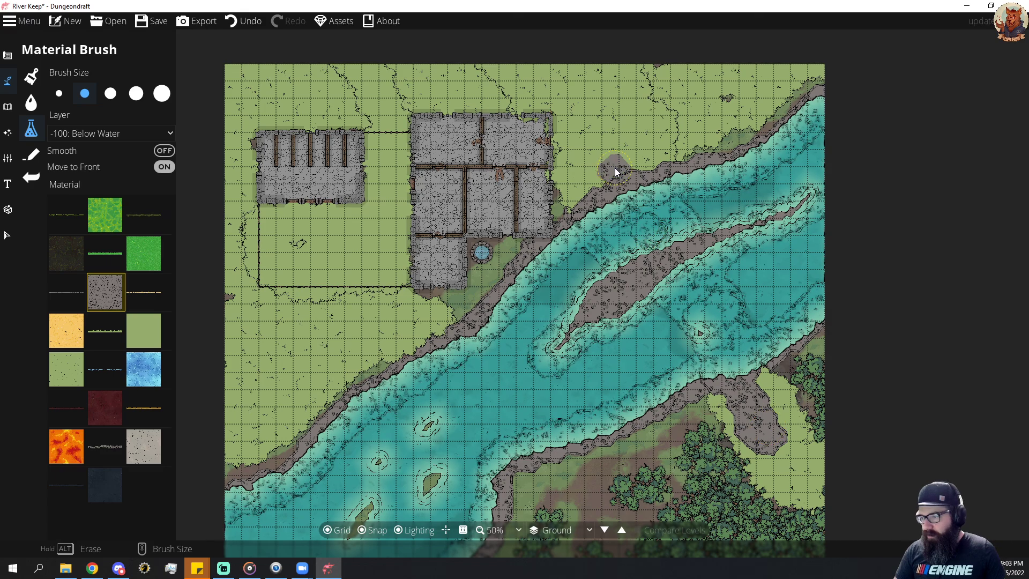
key(ctrl+z)
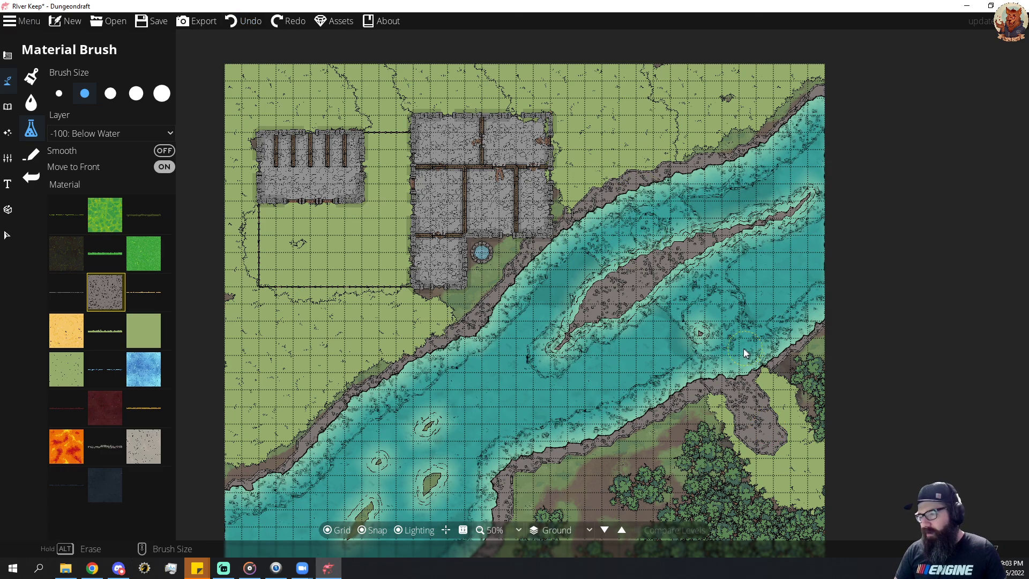
mouse_move(421, 357)
mouse_down()
mouse_move(372, 386)
mouse_move(279, 474)
mouse_up()
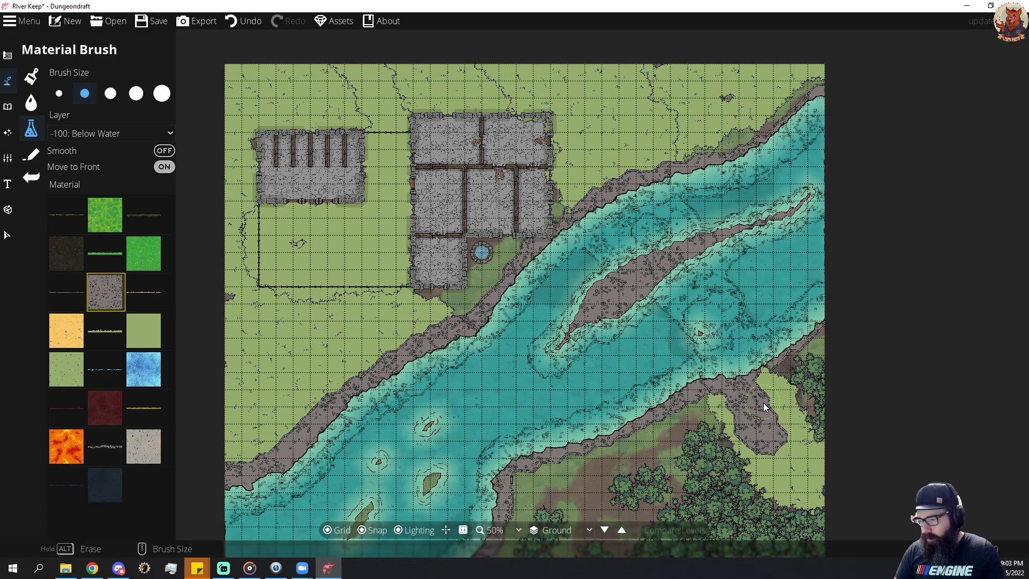
mouse_move(775, 364)
mouse_down()
mouse_move(810, 323)
mouse_move(746, 388)
mouse_move(750, 416)
mouse_move(759, 402)
mouse_move(768, 416)
mouse_move(769, 393)
mouse_move(770, 434)
mouse_move(822, 497)
mouse_up()
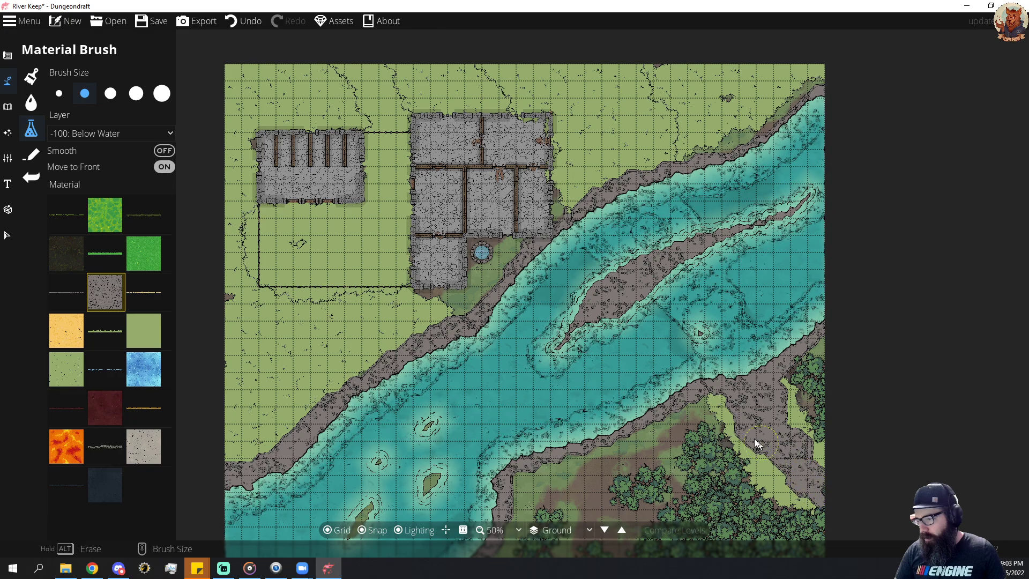
Paint the grey-brown stone over the northern road, and try it in the walled courtyard with Move to Front off, undoing the courtyard strokes.
mouse_move(619, 176)
mouse_down()
mouse_move(591, 86)
mouse_move(549, 52)
mouse_move(584, 92)
mouse_move(607, 157)
mouse_move(611, 127)
mouse_move(592, 78)
mouse_move(609, 90)
mouse_move(632, 172)
mouse_up()
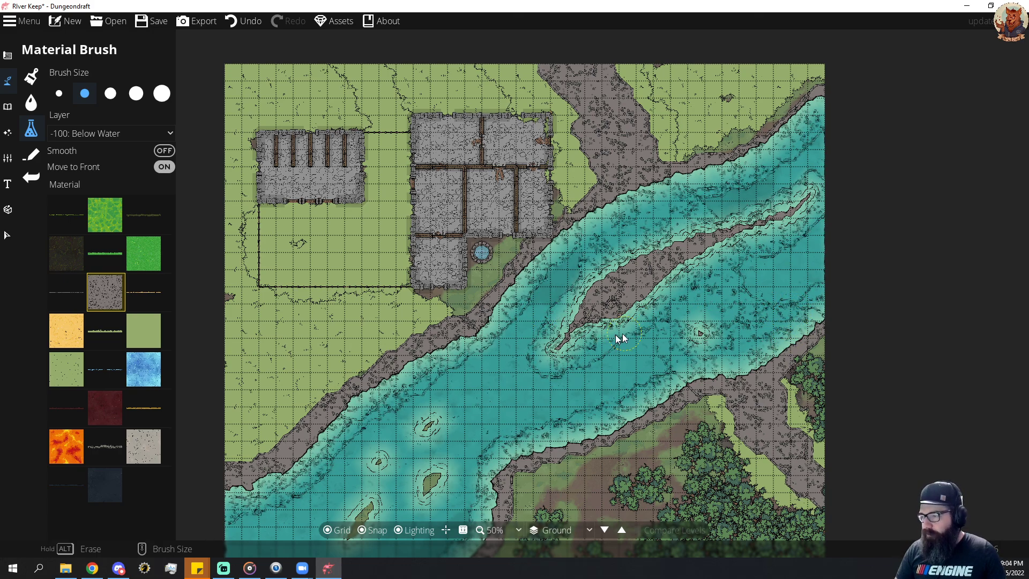
click(160, 169)
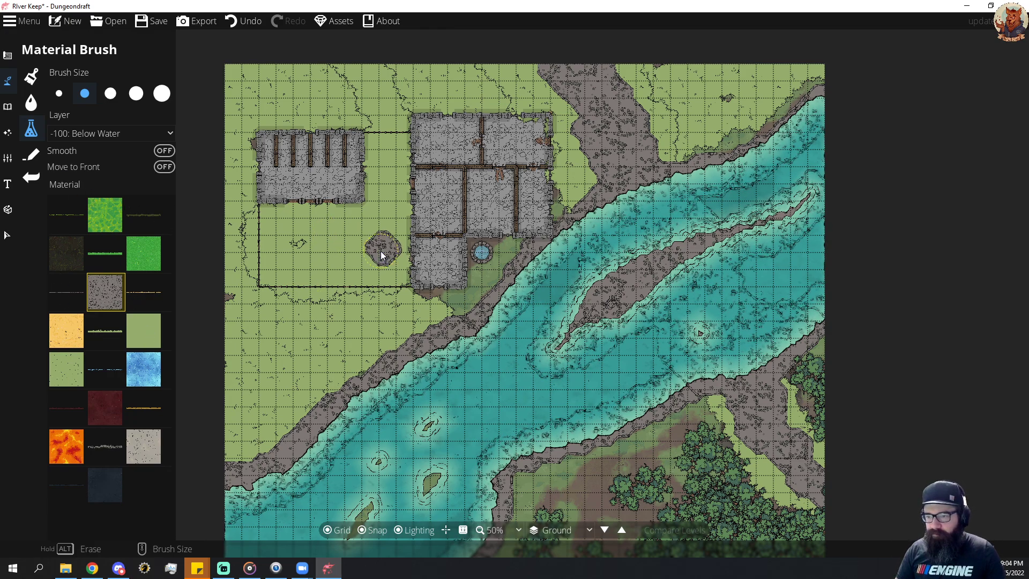
drag(383, 253, 371, 268)
key(ctrl+z)
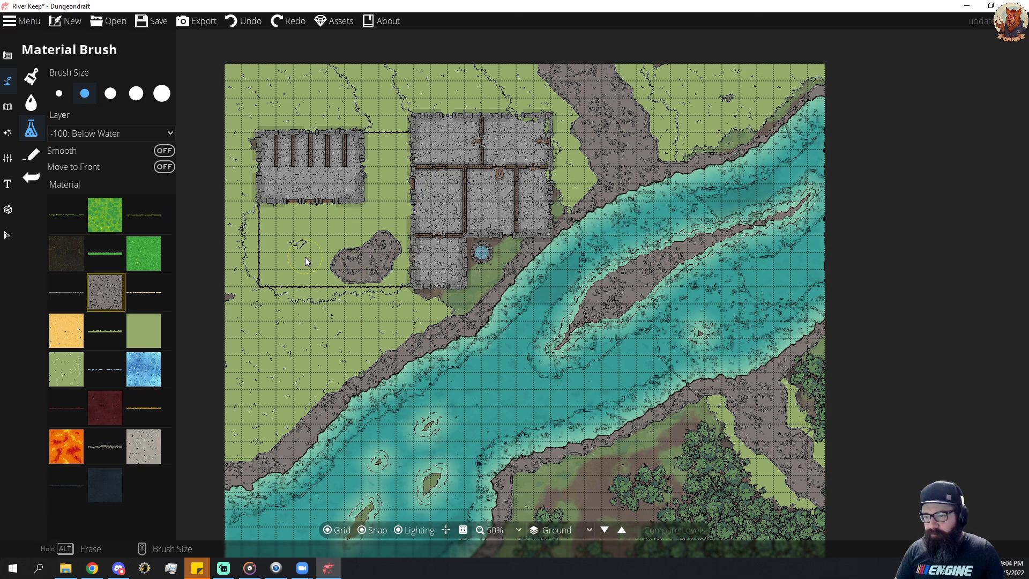
key(ctrl+z)
key(ctrl+z)
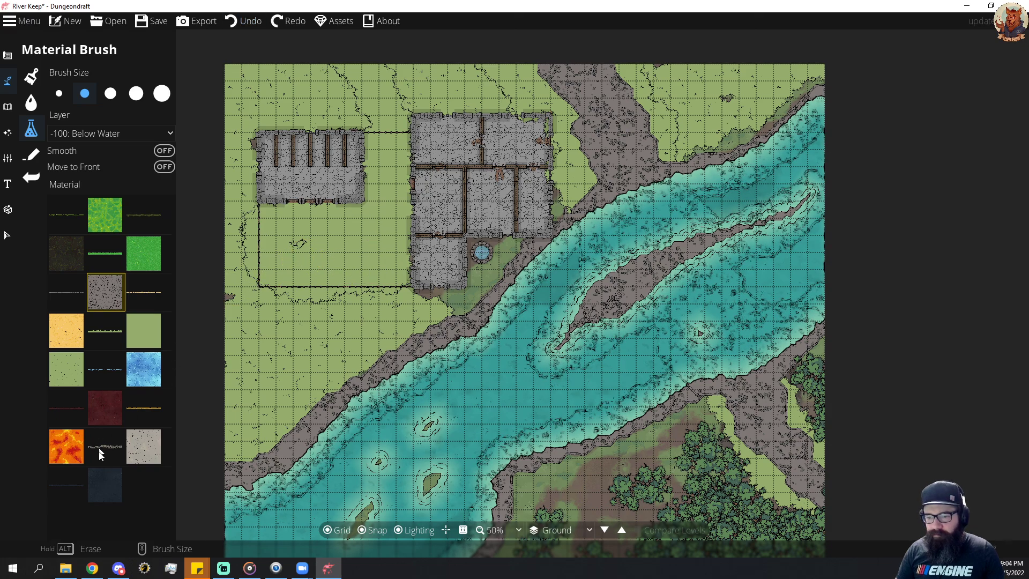
Try the olive edge material and the bright green grass material with strokes in the walled courtyard.
click(107, 404)
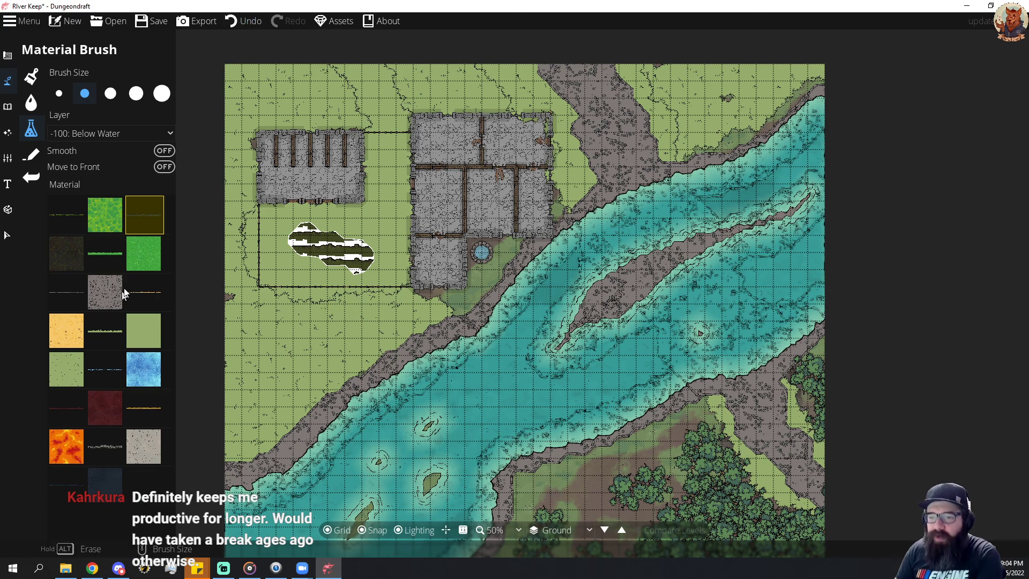
click(144, 266)
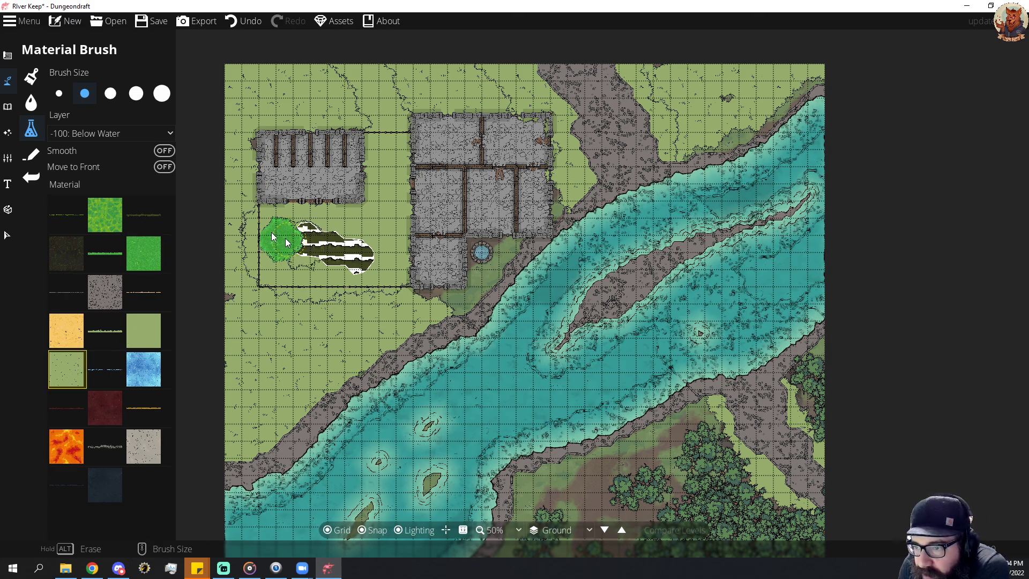
Cover the courtyard test strokes with speckled light green grass using Move to Front, and extend the grass with Move to Front off.
click(163, 166)
mouse_move(314, 259)
mouse_down()
mouse_move(288, 235)
mouse_move(350, 242)
mouse_up()
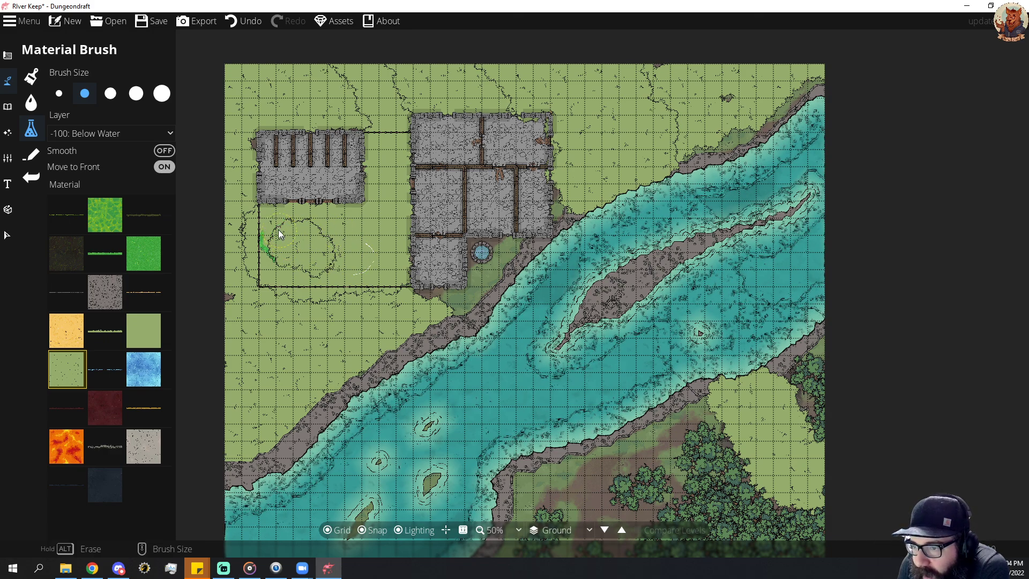
drag(316, 262, 265, 321)
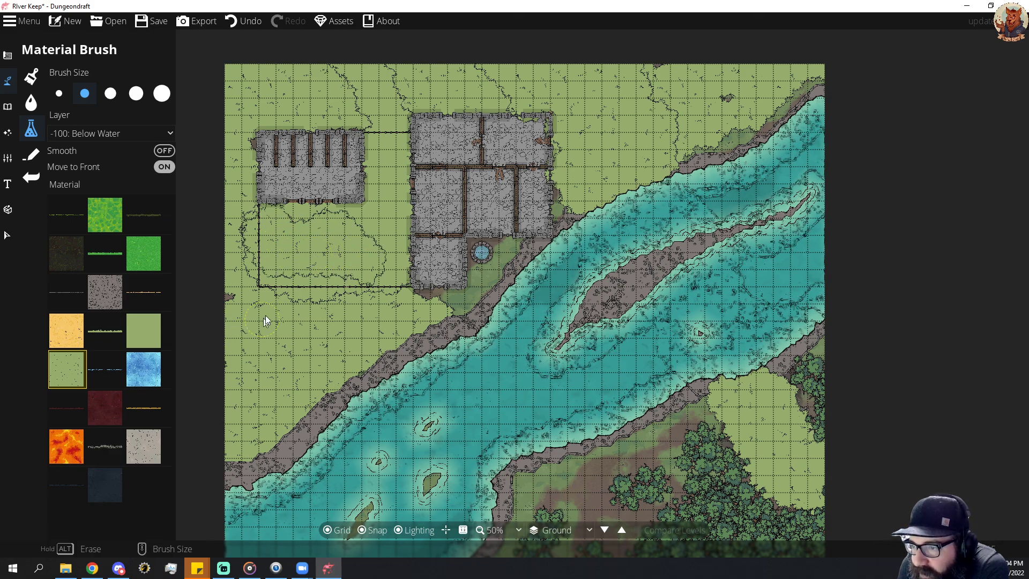
click(163, 166)
mouse_move(316, 275)
mouse_down()
mouse_move(351, 282)
mouse_move(376, 256)
mouse_up()
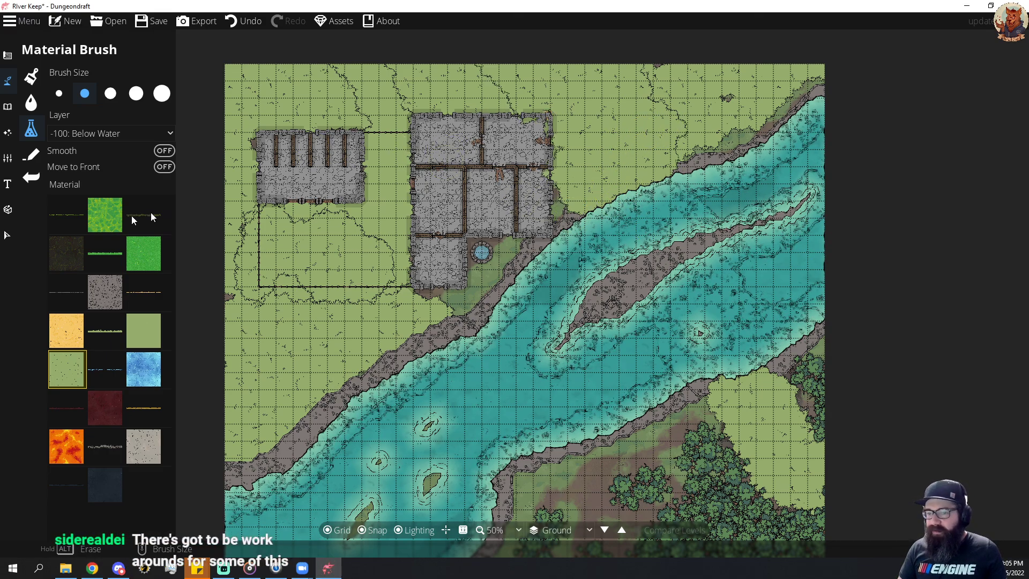
Turn on Move to Front and paint the grey-brown stone along the northern road and at the small islet near the southeastern bank.
click(112, 294)
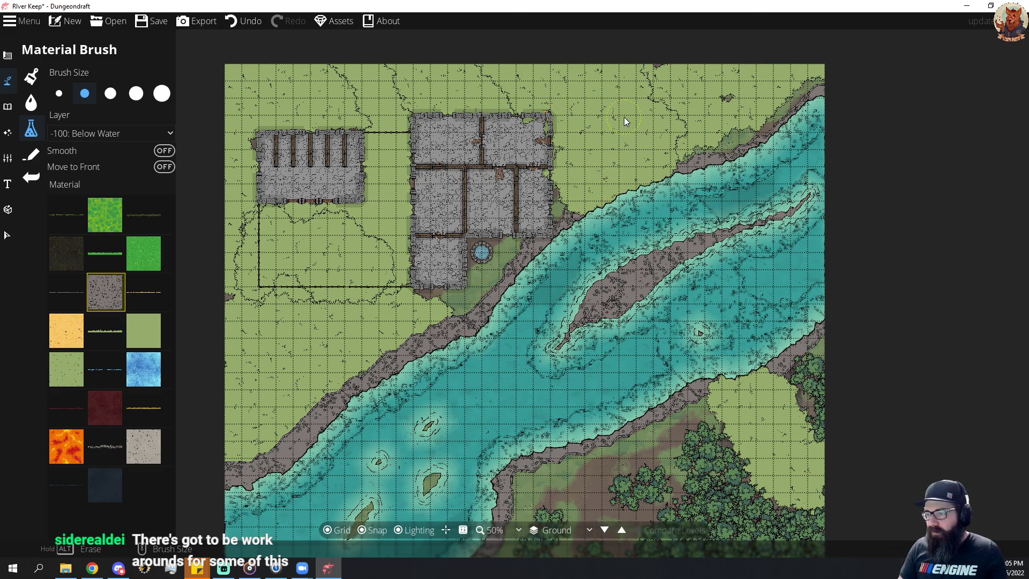
click(164, 166)
click(597, 150)
mouse_move(596, 150)
mouse_down()
mouse_move(623, 170)
mouse_move(627, 137)
mouse_move(602, 99)
mouse_move(573, 87)
mouse_move(600, 192)
mouse_move(637, 192)
mouse_up()
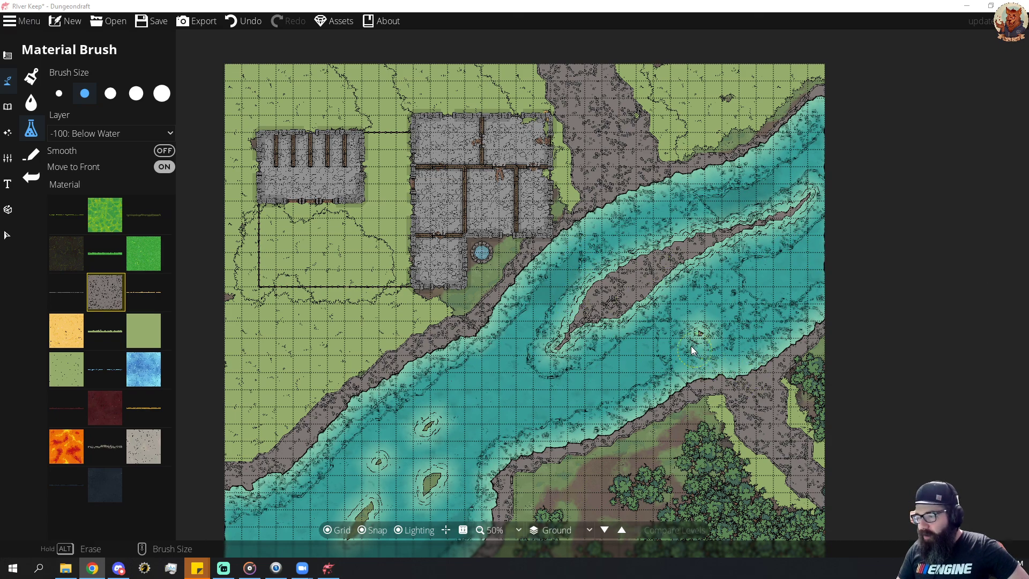
click(695, 332)
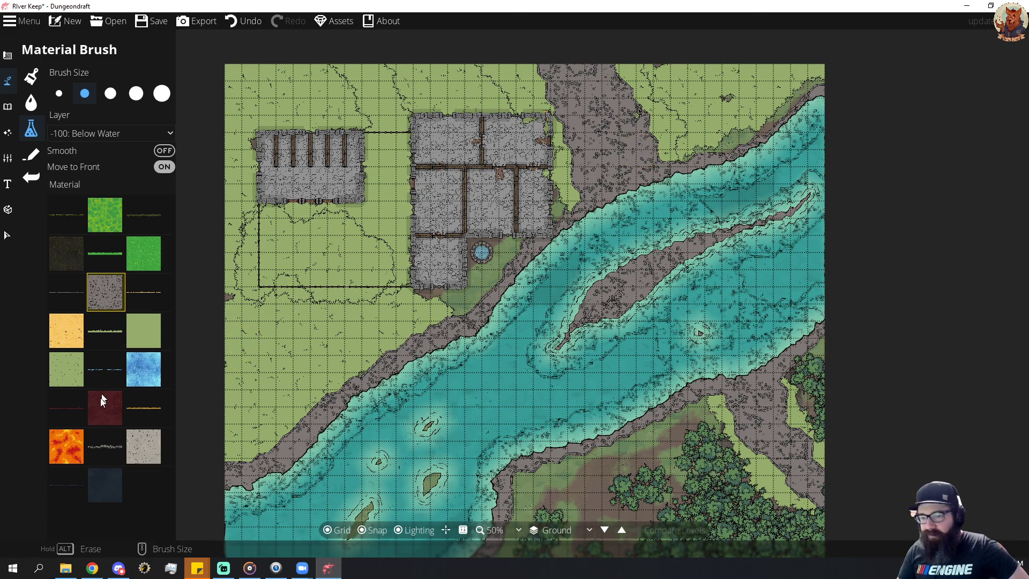
Try the Rock Tile material with a dab in the courtyard and cover it with the grey-brown stone.
click(145, 448)
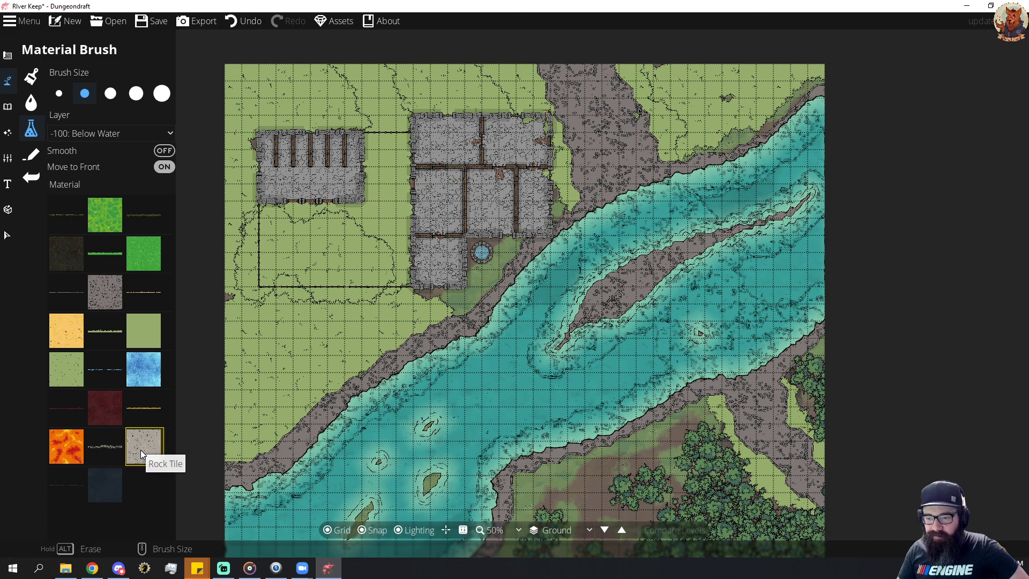
drag(348, 255, 344, 257)
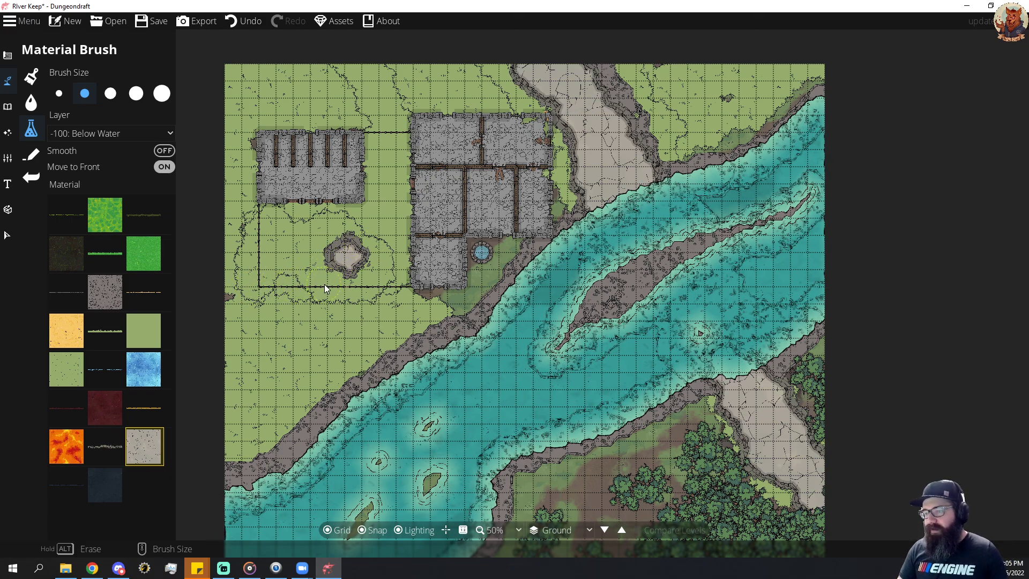
click(105, 292)
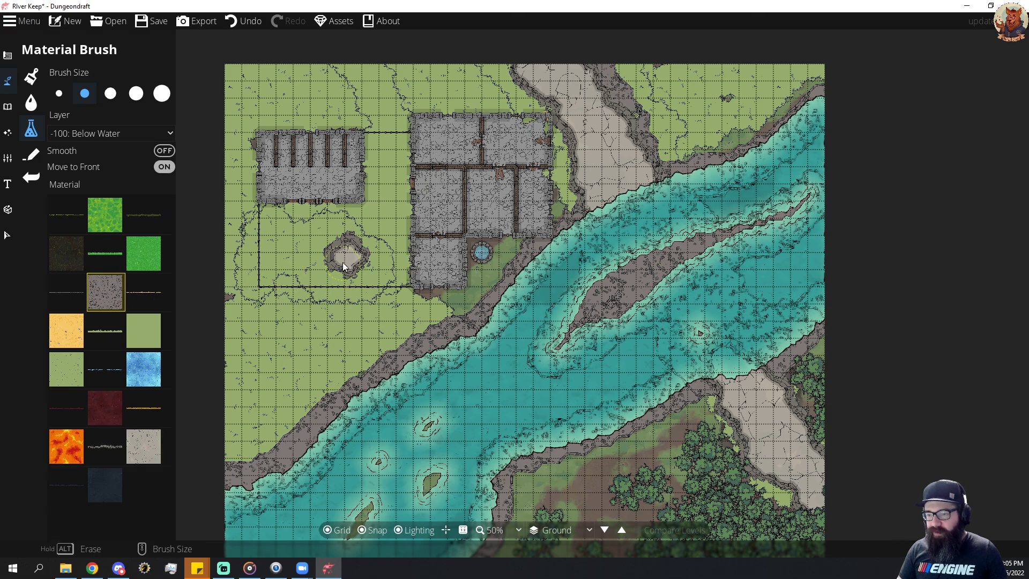
drag(343, 262, 355, 253)
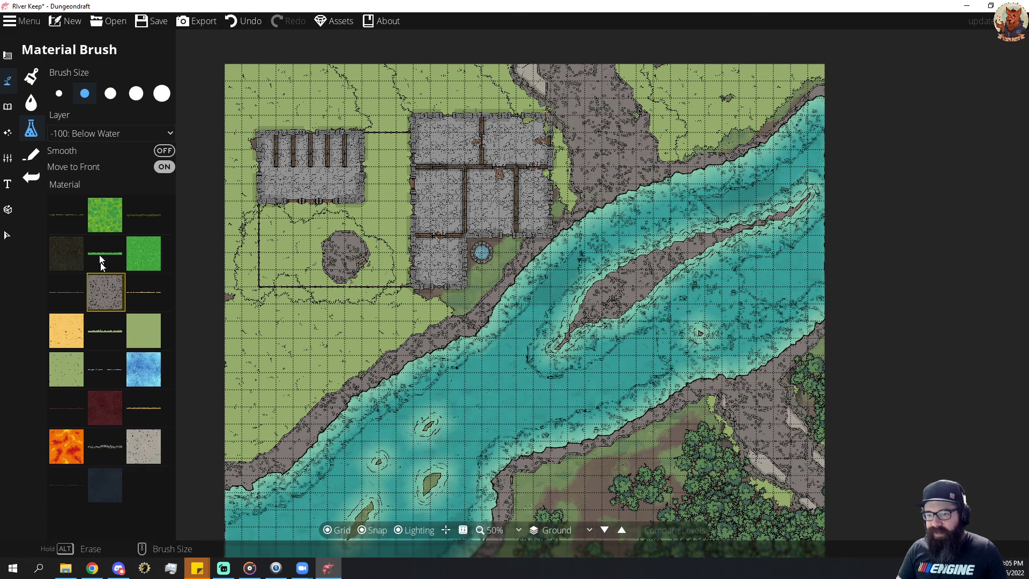
Turn off Move to Front and try the bright green grass material beside the courtyard's stone patch.
click(148, 253)
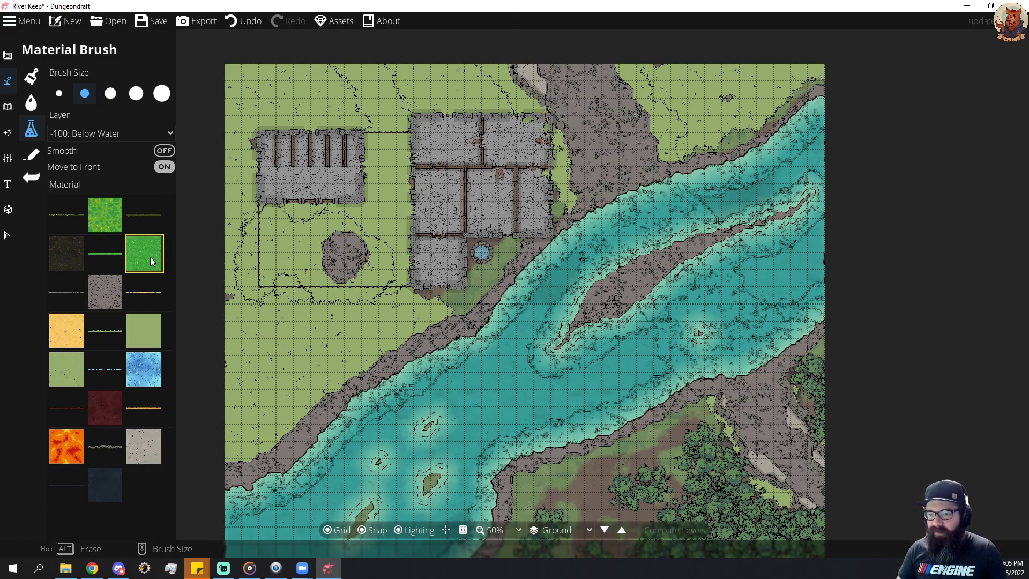
click(164, 166)
drag(370, 233, 356, 217)
Switch to the 100: User Layer 1 layer and paint plain light green grass over the courtyard and the gap between the buildings.
click(92, 131)
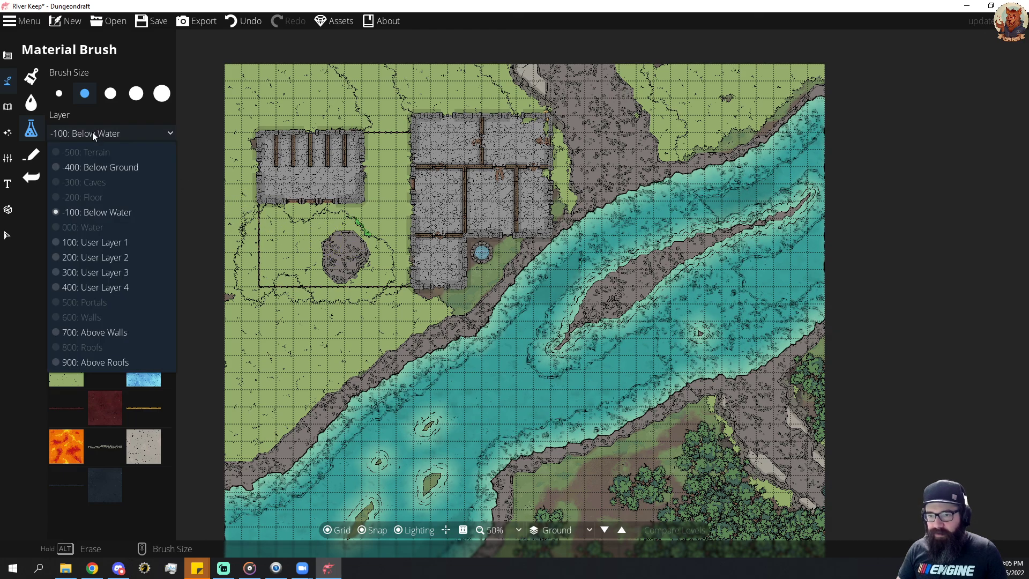
click(104, 244)
drag(323, 252, 349, 257)
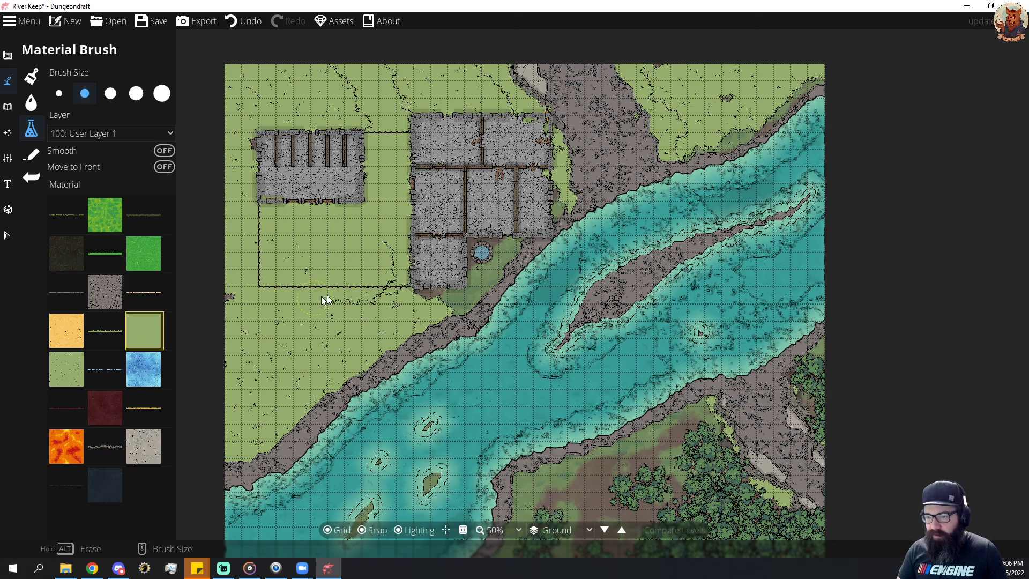
mouse_move(388, 248)
mouse_down()
mouse_move(397, 294)
mouse_move(431, 298)
mouse_move(304, 318)
mouse_move(243, 303)
mouse_up()
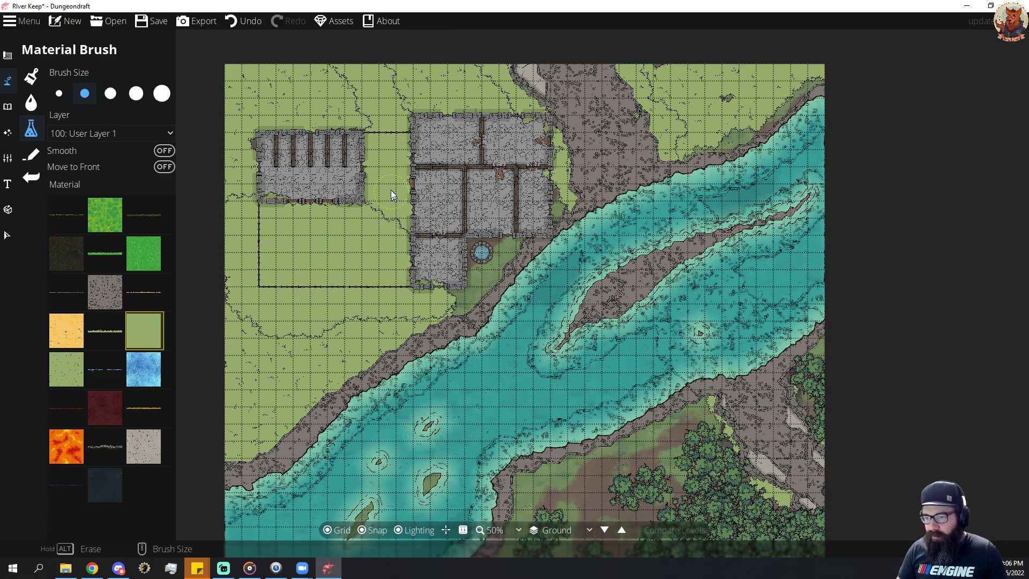
mouse_move(384, 199)
mouse_down()
mouse_move(384, 127)
mouse_move(374, 132)
mouse_move(382, 151)
mouse_move(356, 72)
mouse_move(390, 90)
mouse_move(391, 130)
mouse_move(403, 113)
mouse_move(391, 112)
mouse_move(385, 147)
mouse_up()
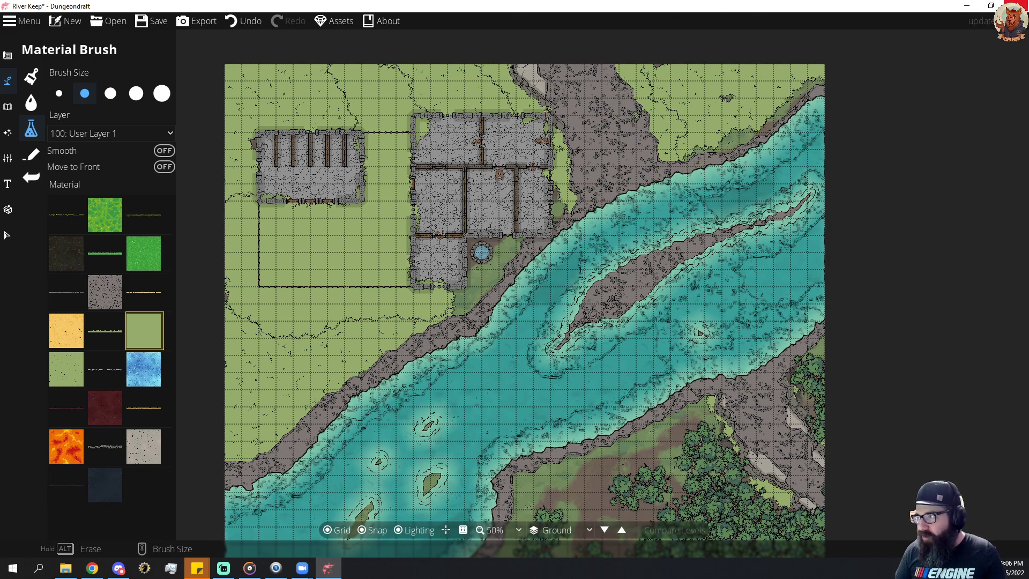
Save the River Keep map and close Dungeondraft.
click(152, 21)
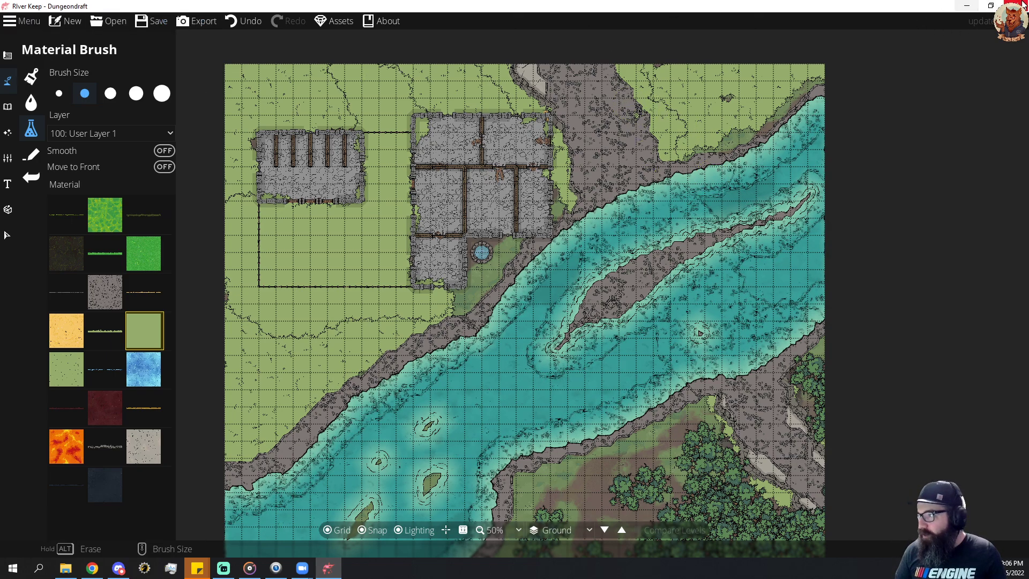
click(1022, 6)
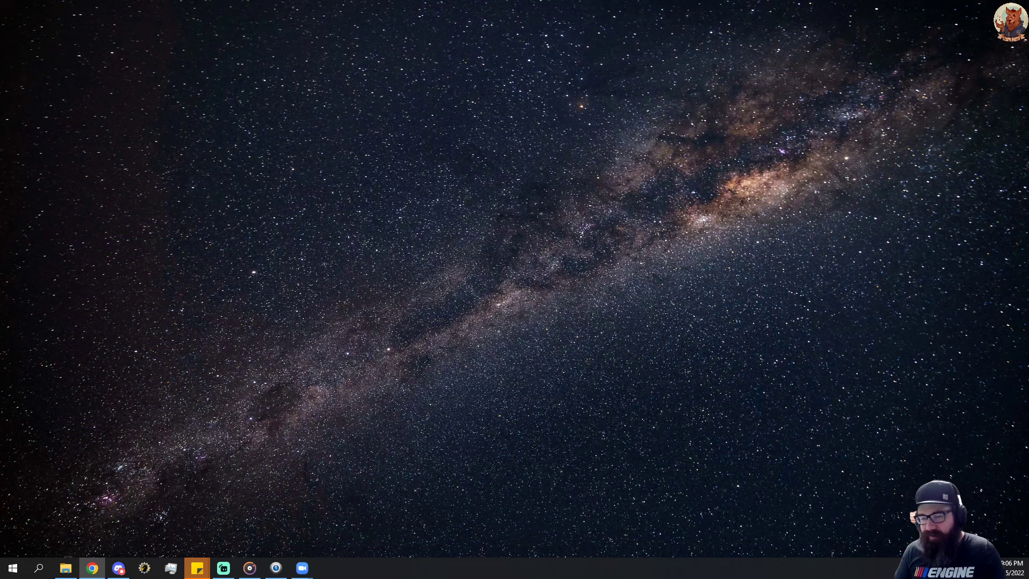